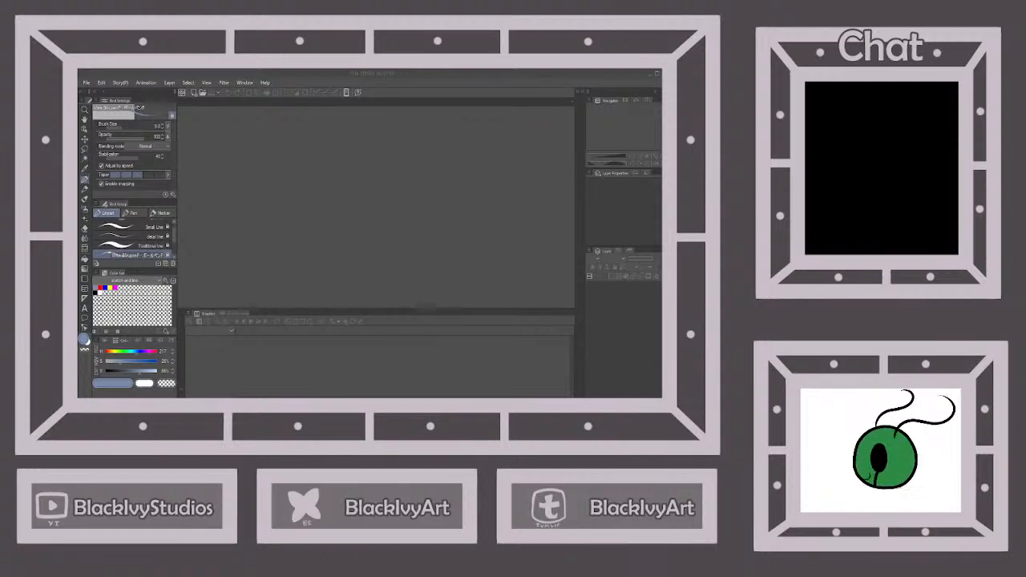
Create a new 1000 x 1000 px illustration canvas at 300 dpi
click(308, 195)
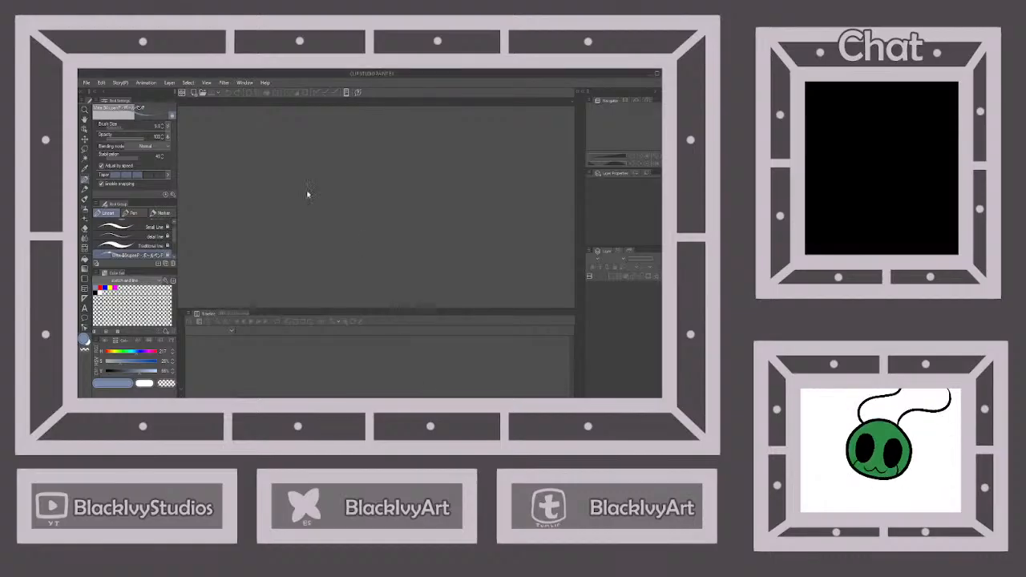
click(194, 94)
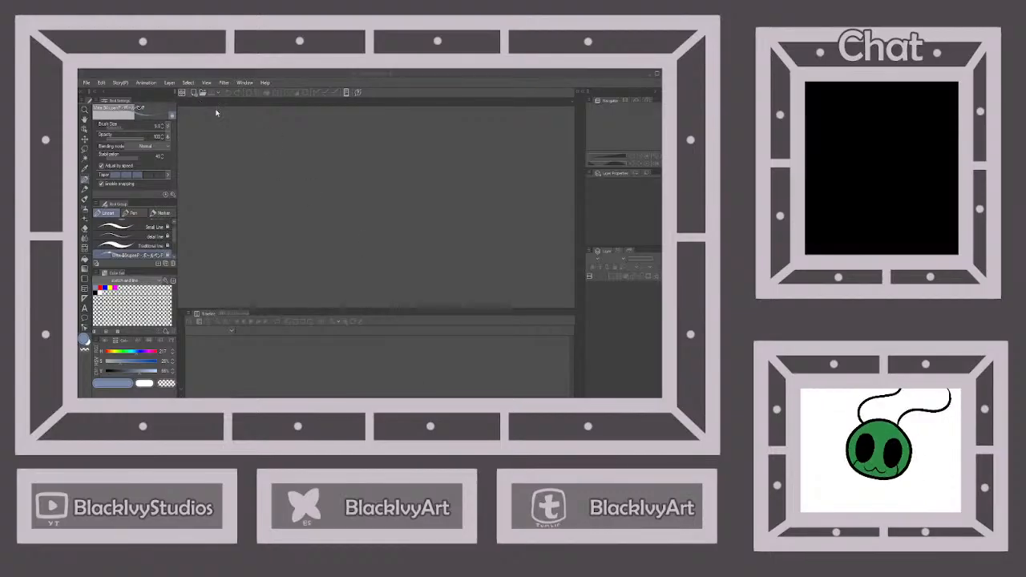
click(374, 140)
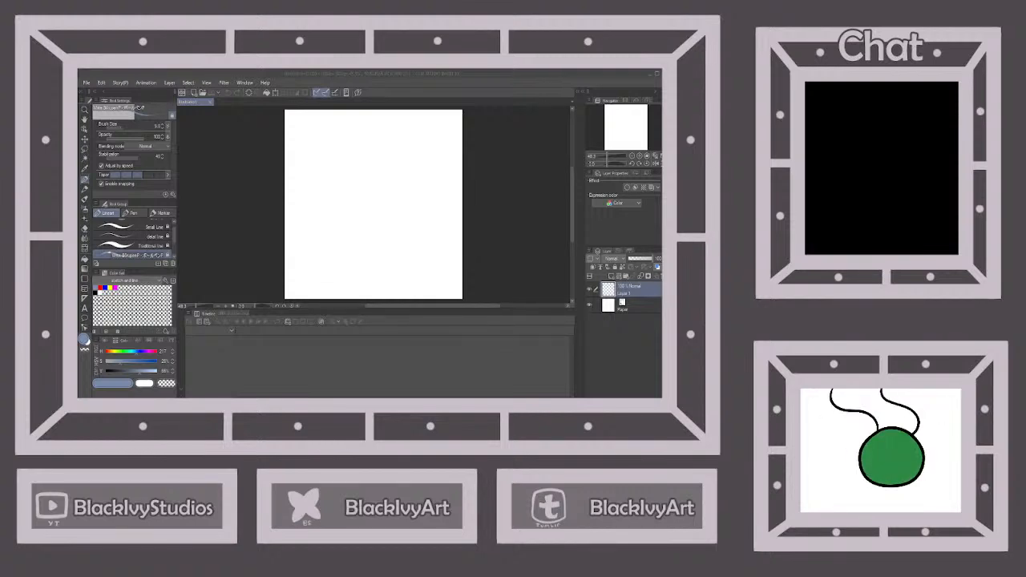
click(267, 178)
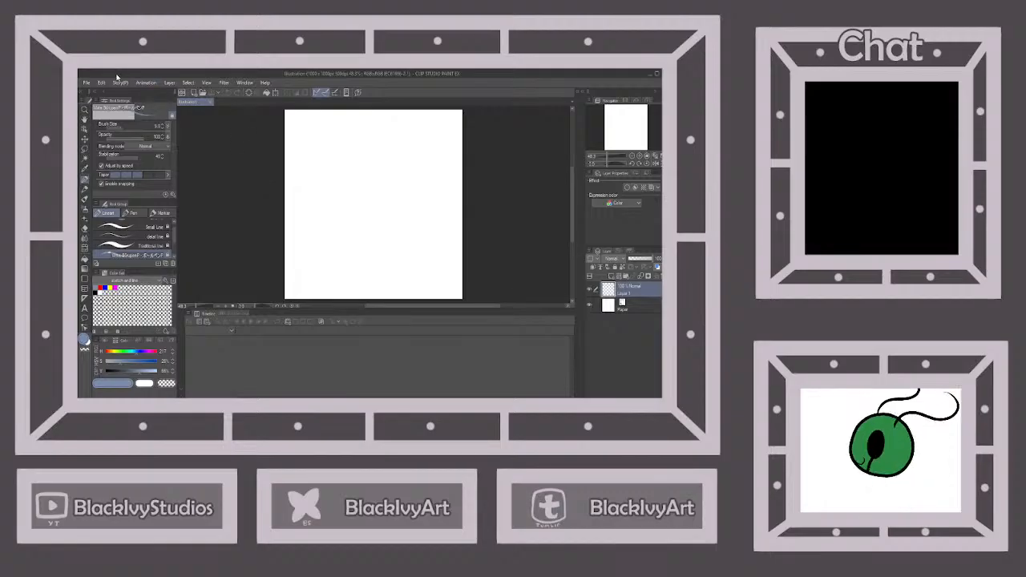
Open the marble sculpture photo, view the whole figure group at different magnifications, and close the file
click(85, 83)
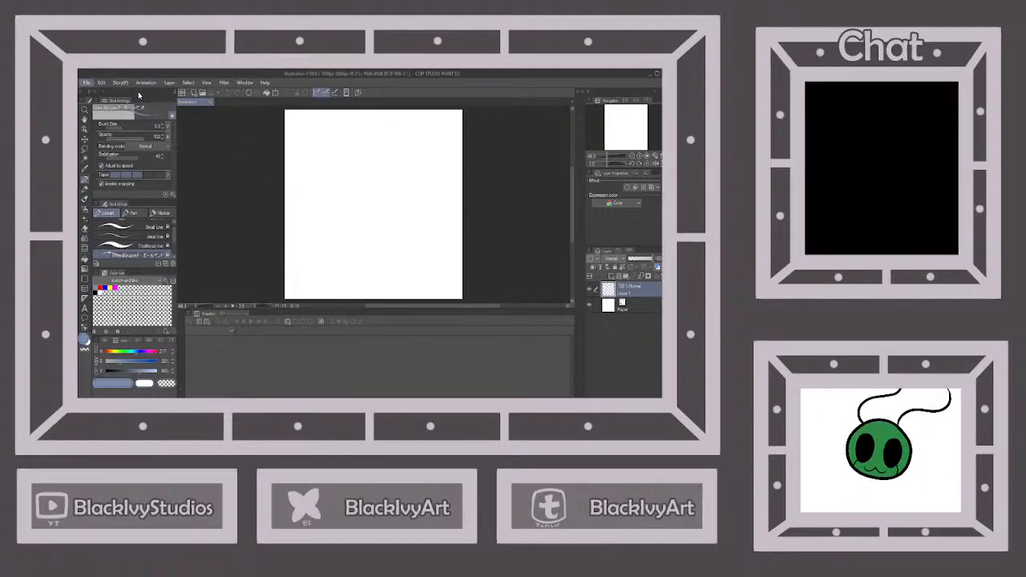
click(139, 95)
scroll(314, 212, up, 6)
scroll(425, 170, down, 3)
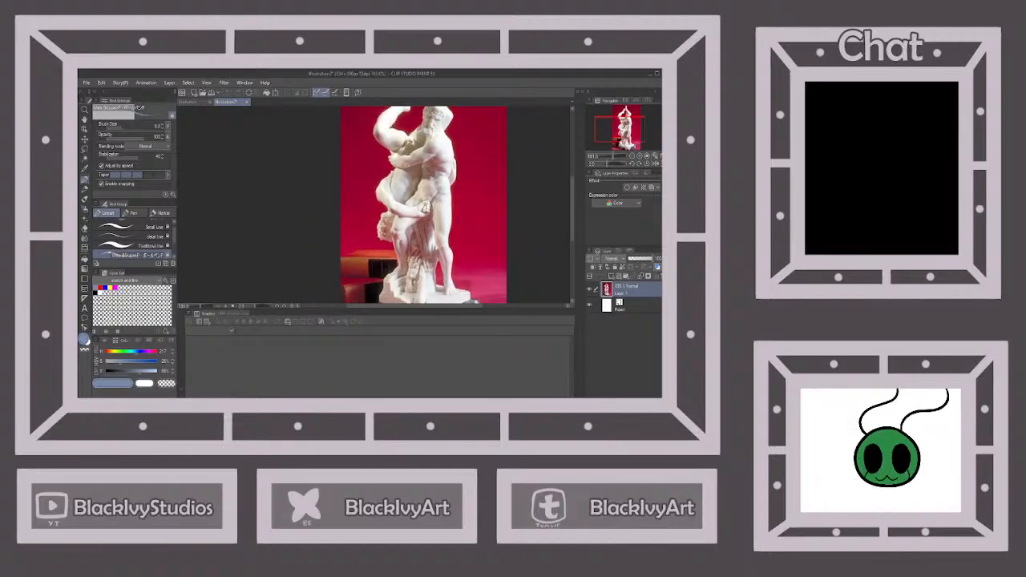
scroll(433, 192, down, 1)
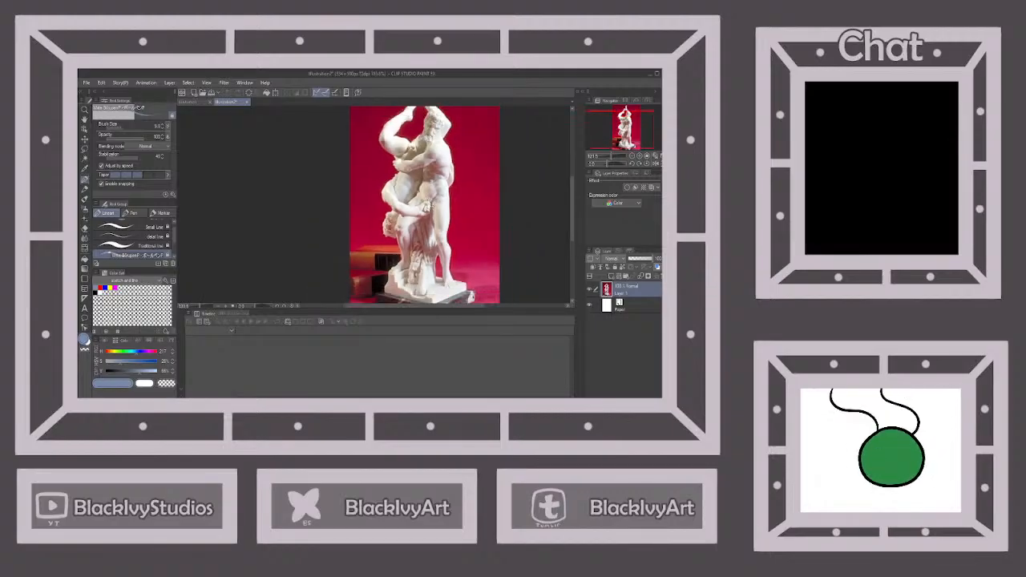
click(198, 105)
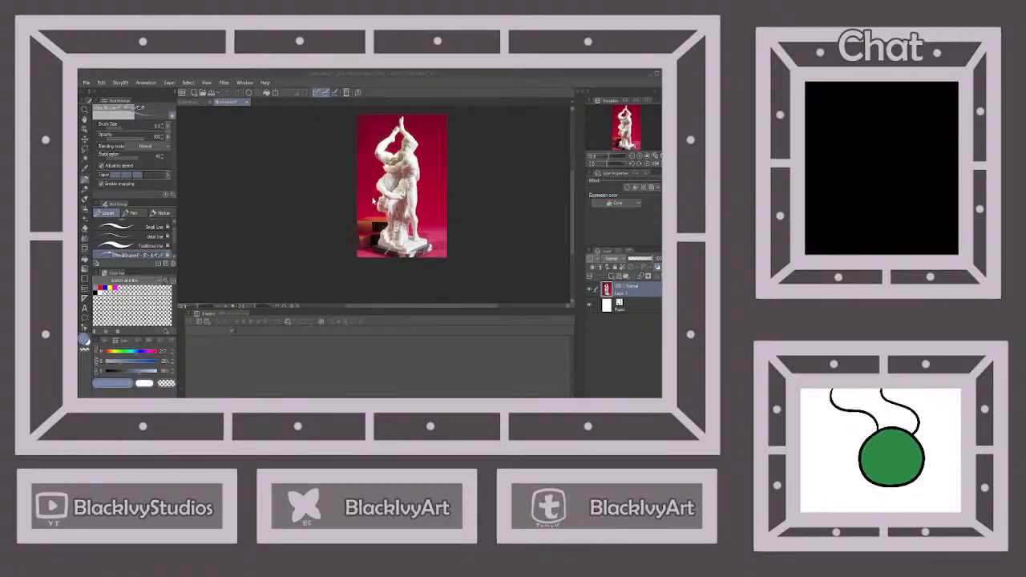
key(ctrl+w)
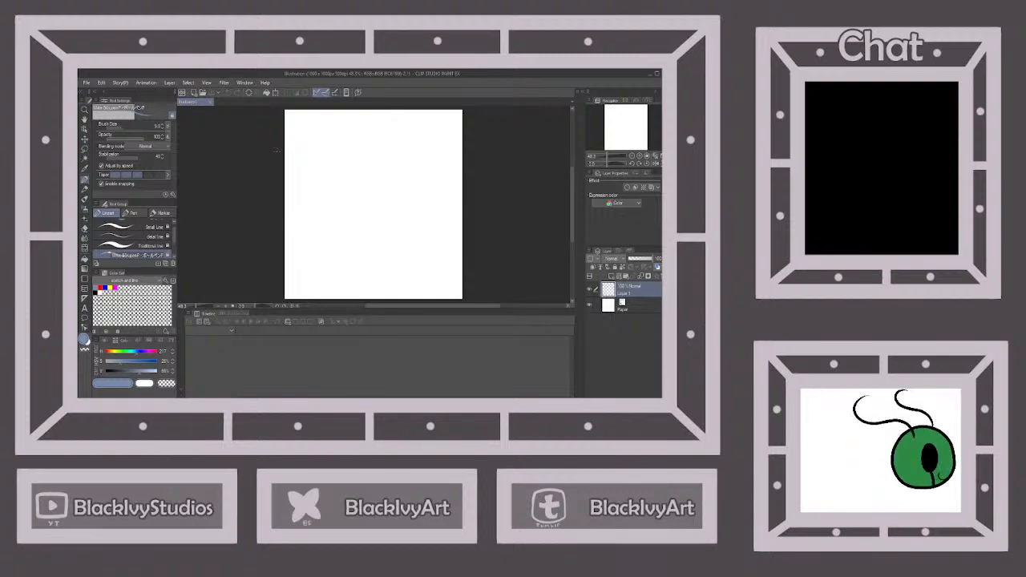
scroll(396, 136, down, 3)
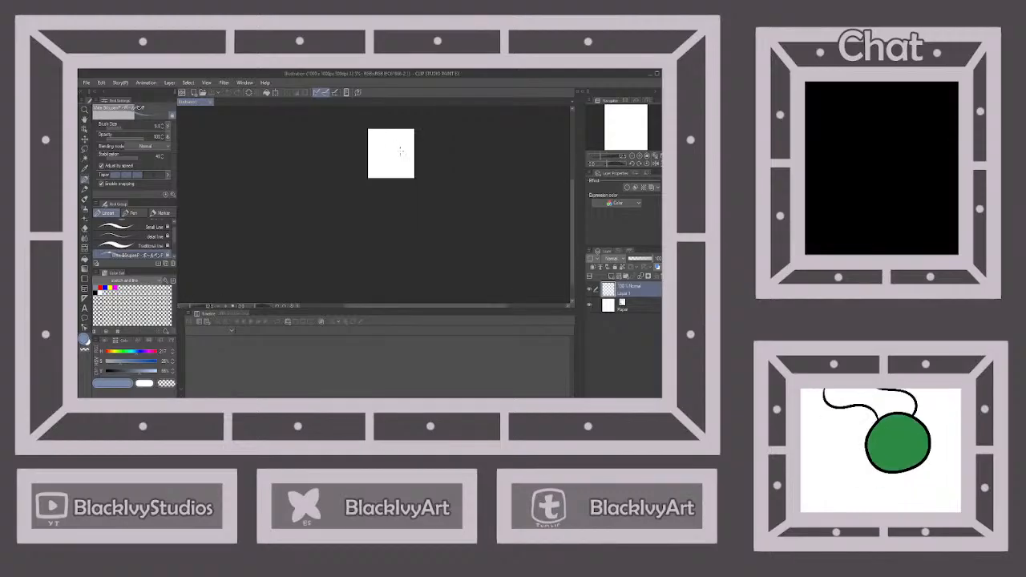
scroll(401, 147, up, 2)
scroll(401, 184, down, 4)
scroll(398, 184, up, 6)
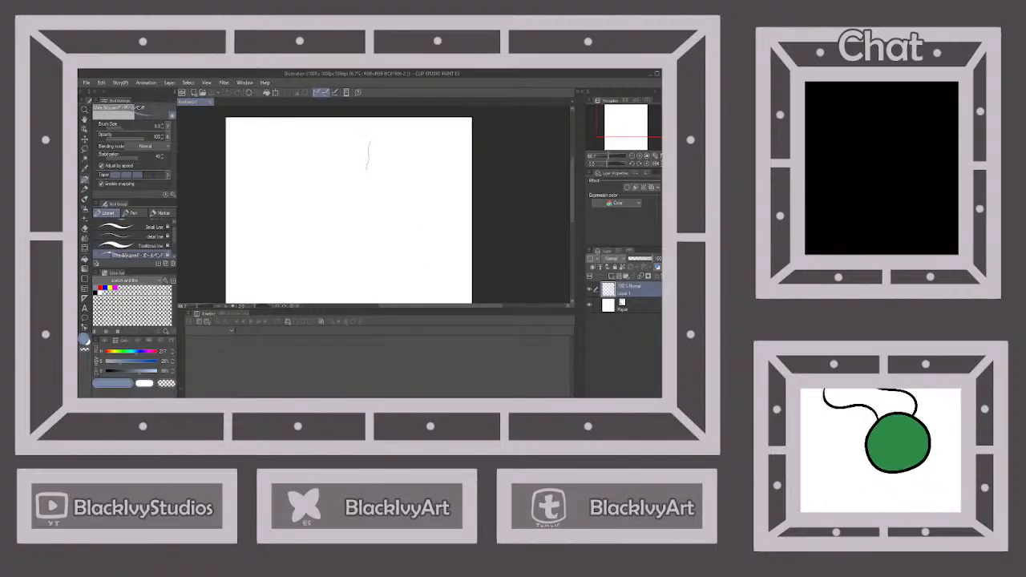
click(228, 93)
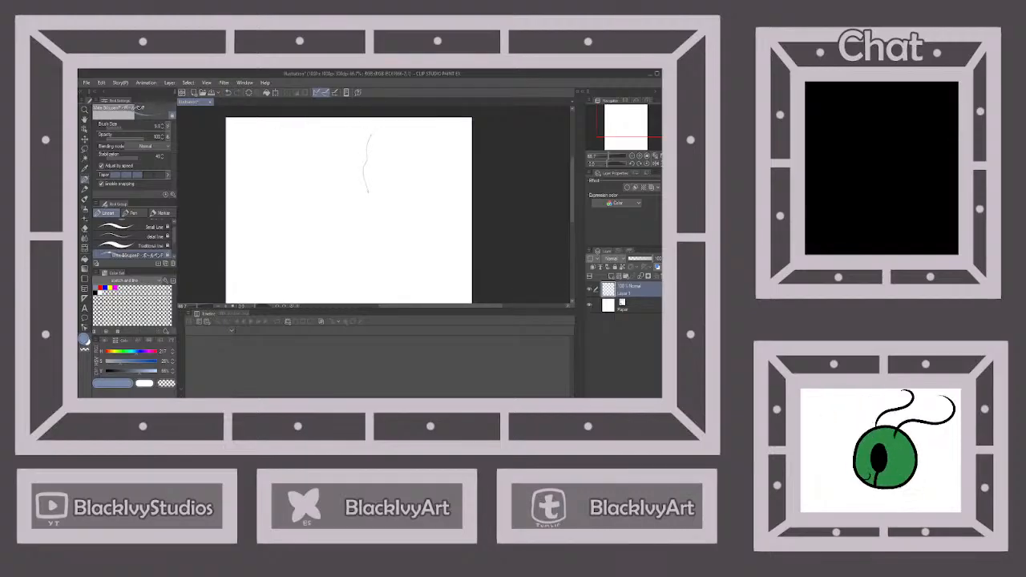
click(228, 93)
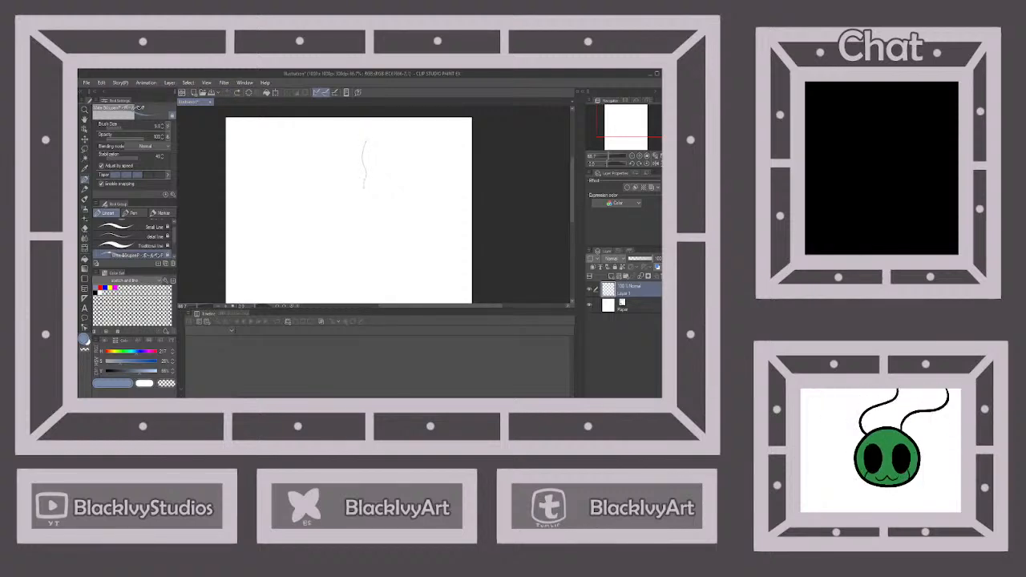
drag(368, 197, 381, 212)
click(229, 93)
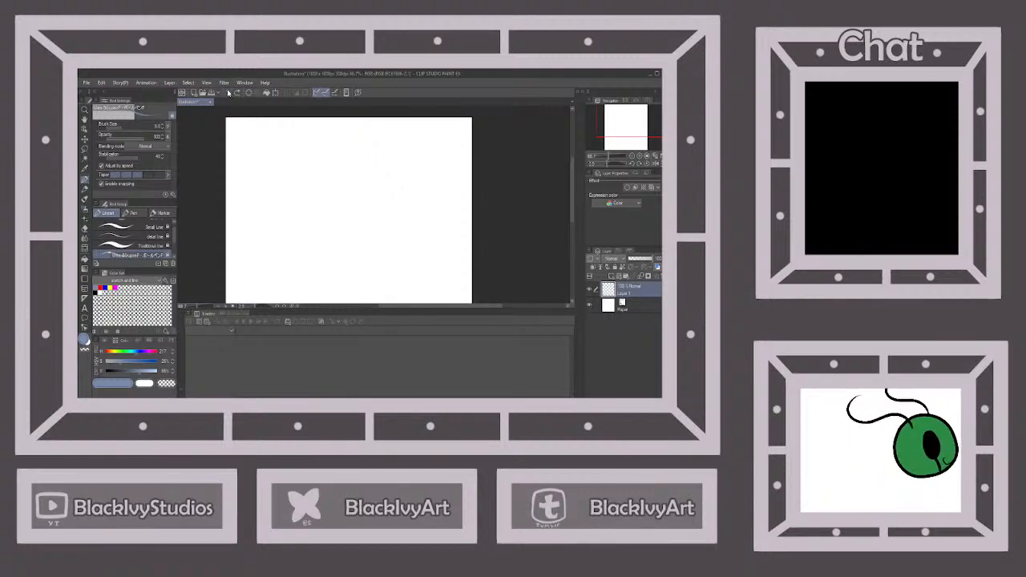
Draw a wavy contour for one side of the face and place a horizontally flipped, slightly rotated layer copy opposite it
drag(366, 145, 366, 170)
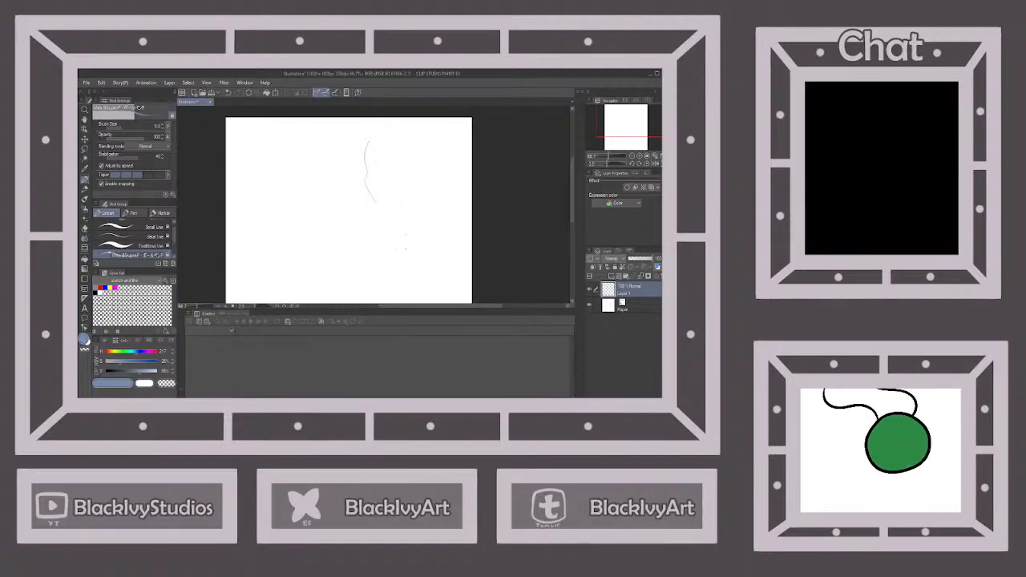
key(ctrl+v)
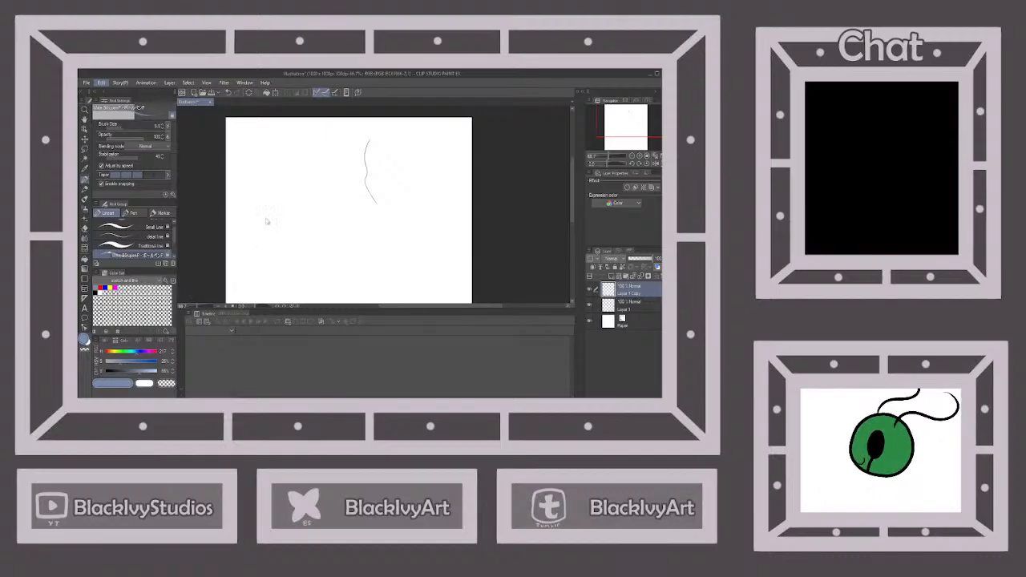
key(ctrl+t)
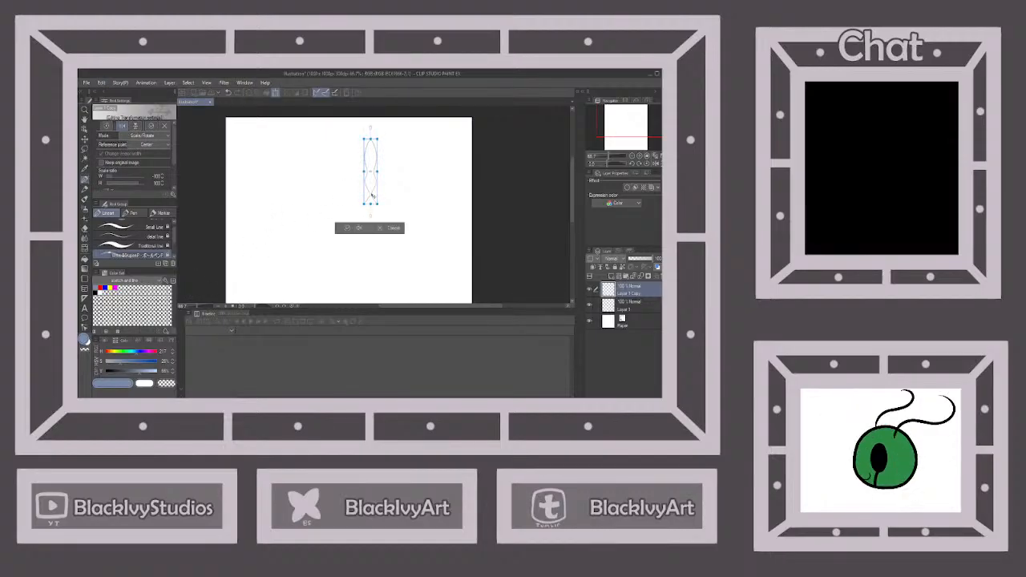
drag(371, 196, 391, 196)
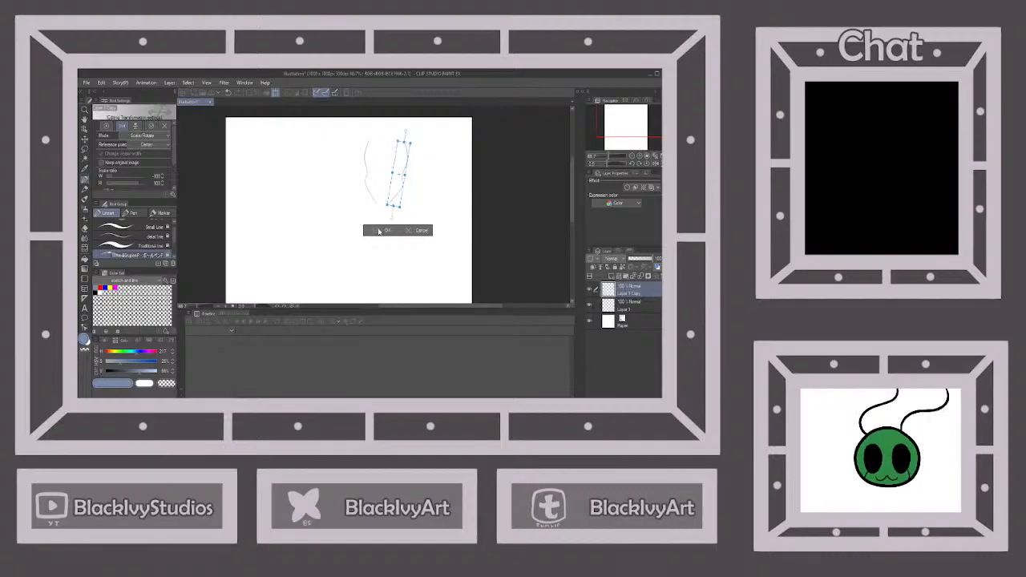
click(379, 231)
scroll(350, 220, up, 3)
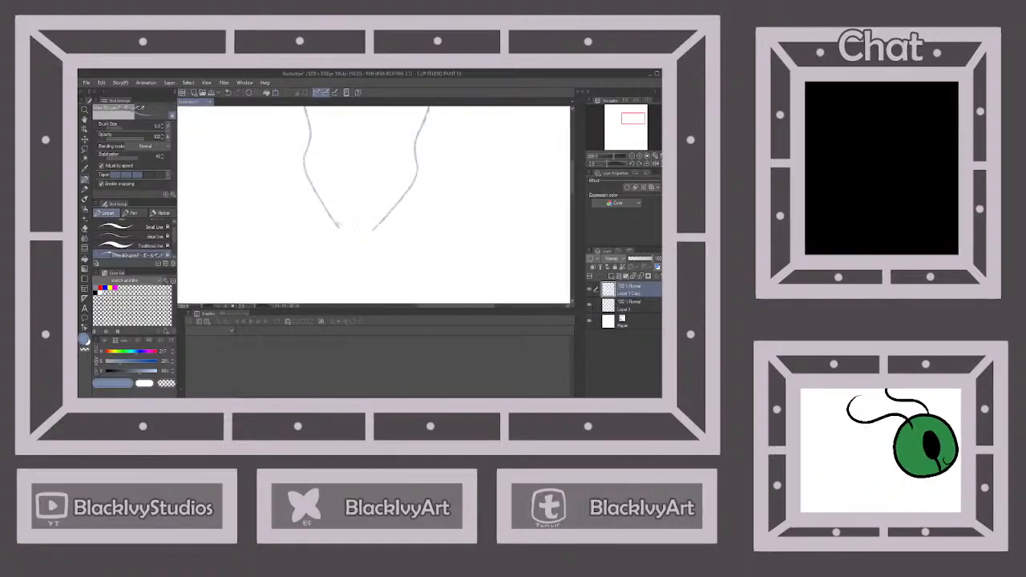
drag(337, 225, 378, 229)
scroll(417, 208, up, 4)
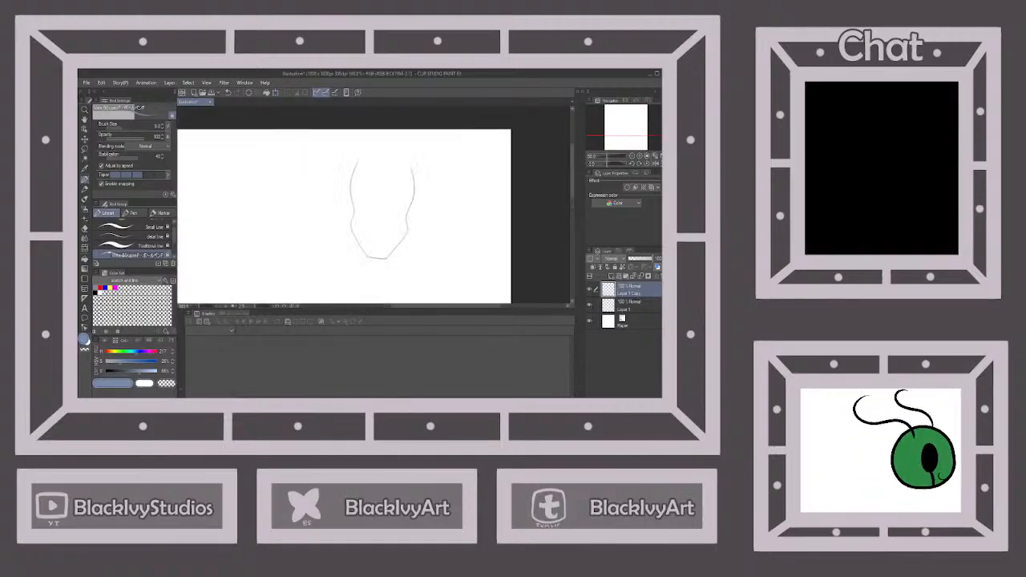
scroll(407, 213, down, 1)
scroll(365, 153, down, 1)
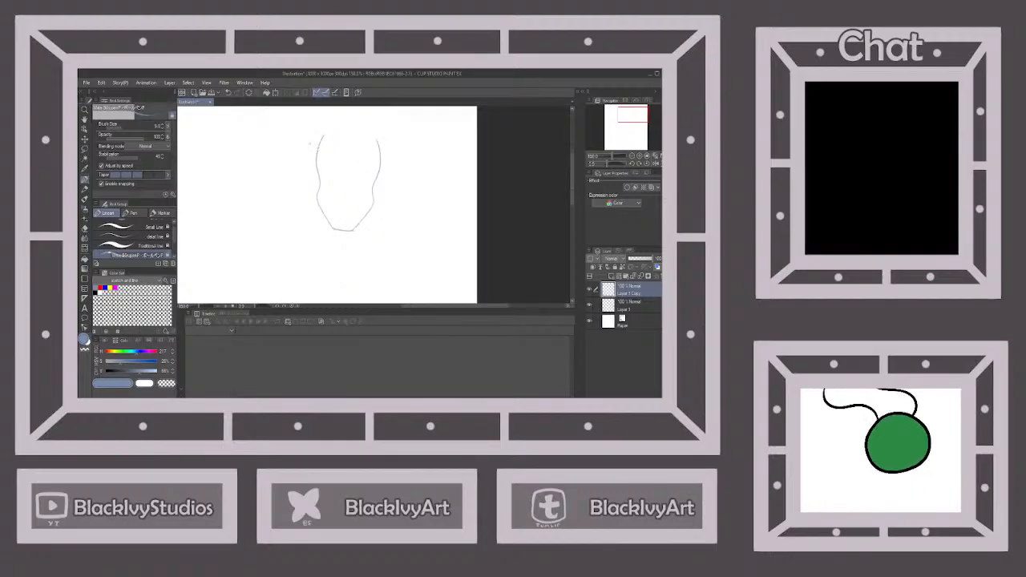
click(230, 93)
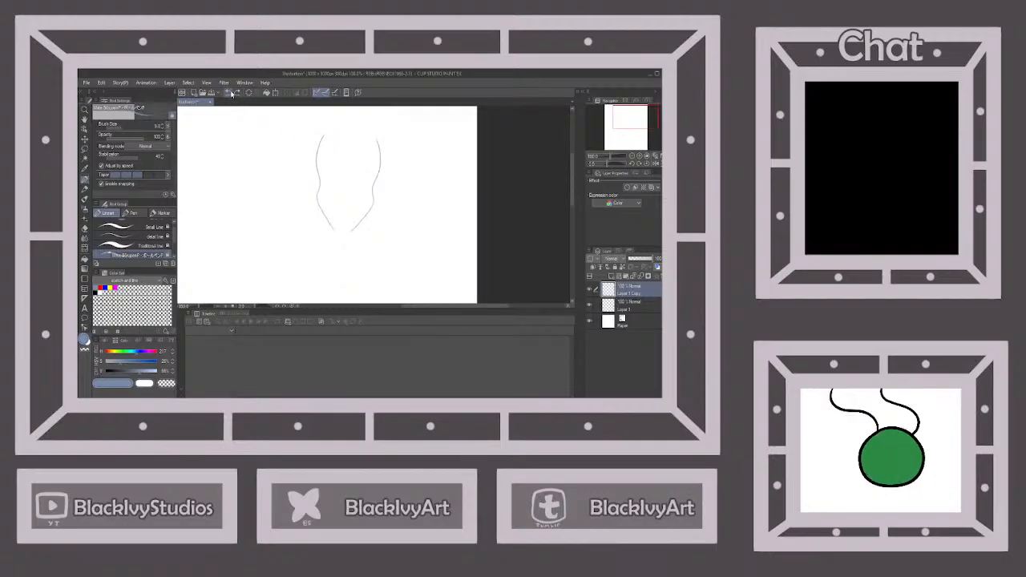
Shift the mirrored face contour slightly outward and join the two jaw lines with a short chin stroke
click(85, 140)
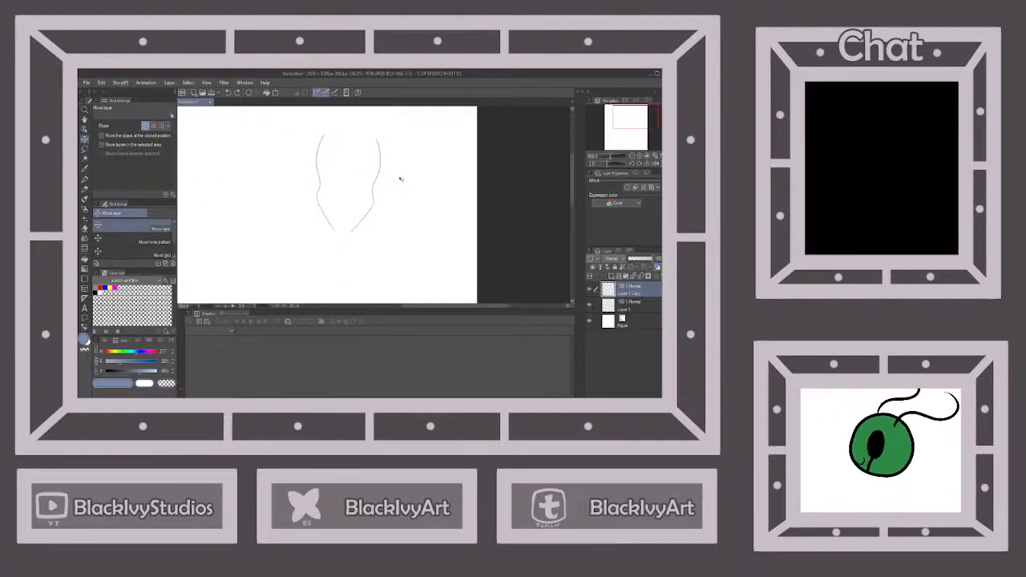
drag(400, 178, 407, 178)
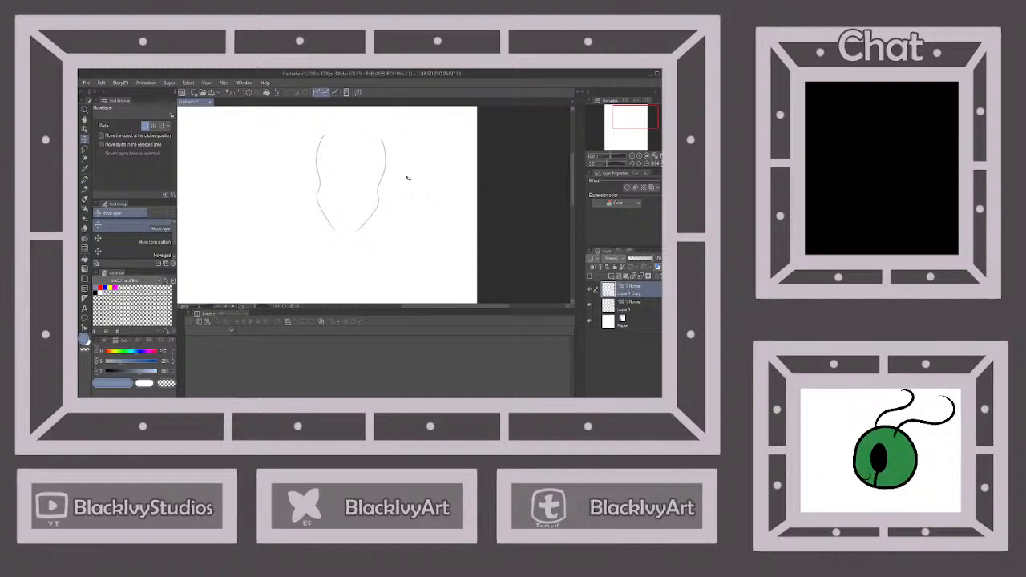
click(85, 179)
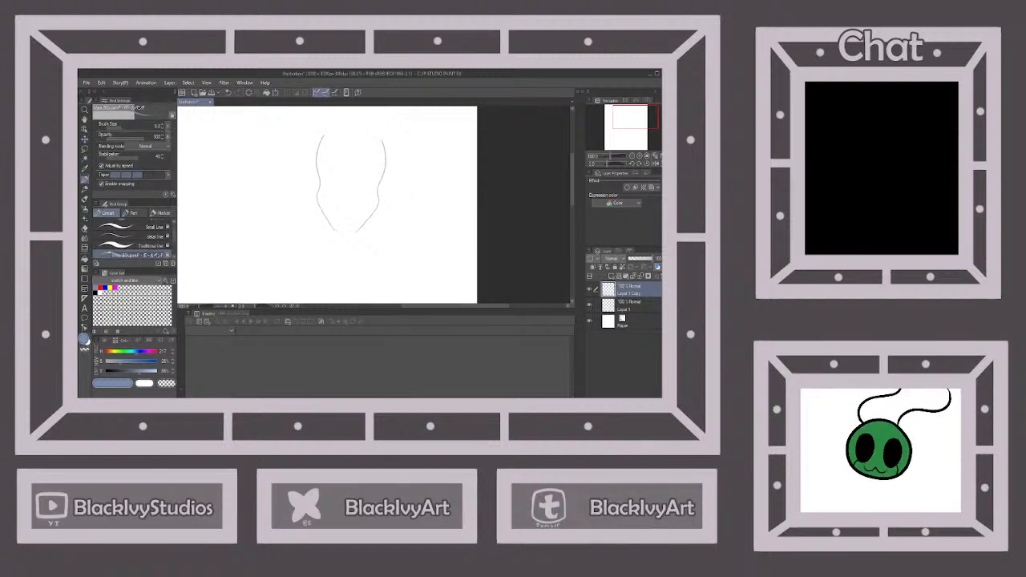
drag(335, 232, 357, 232)
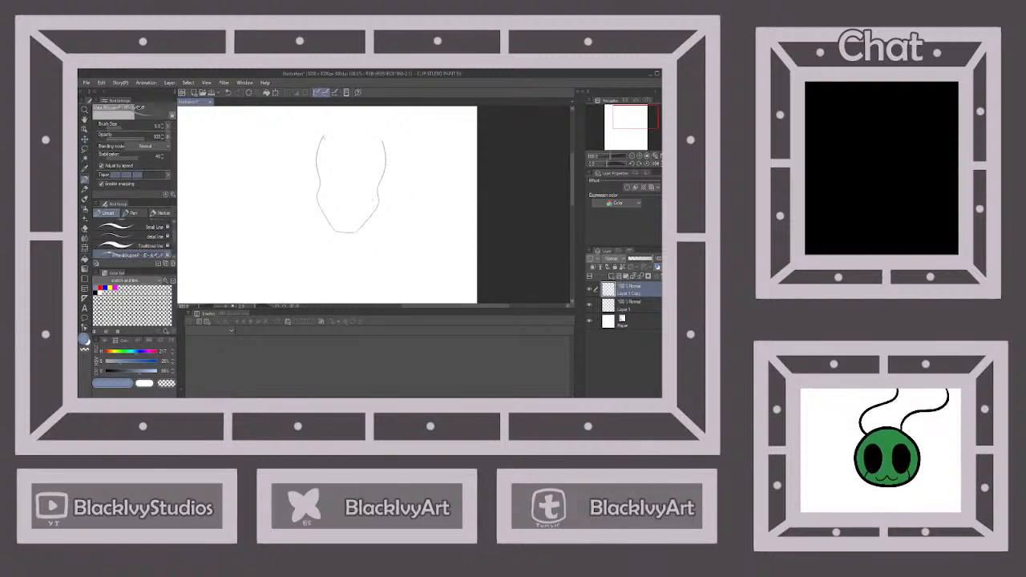
Close the top of the head with a rounded stroke and merge the copied layer into the one below
mouse_move(325, 132)
mouse_down()
mouse_move(362, 121)
mouse_move(382, 143)
mouse_move(353, 121)
mouse_up()
scroll(383, 131, down, 4)
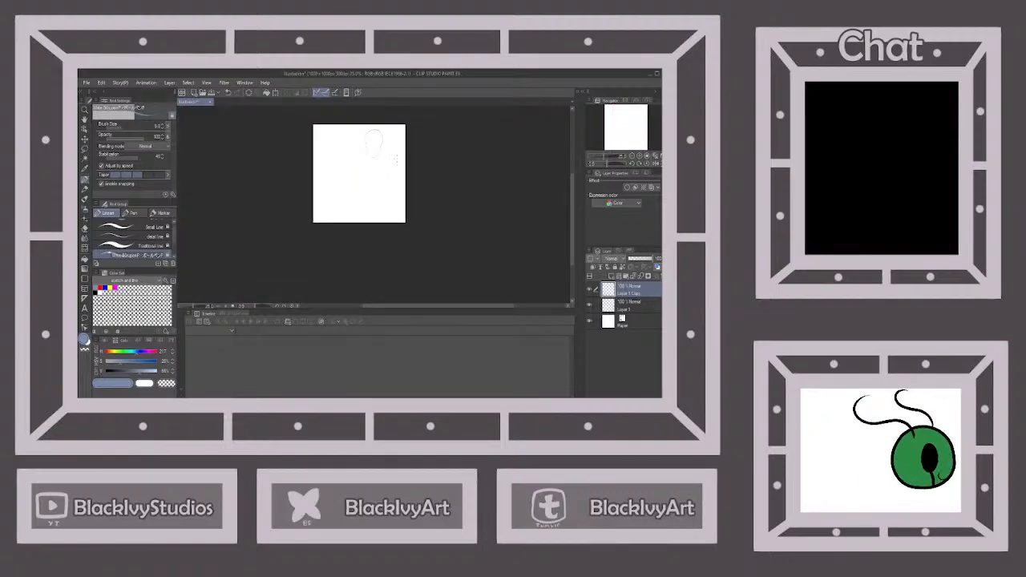
scroll(395, 160, up, 1)
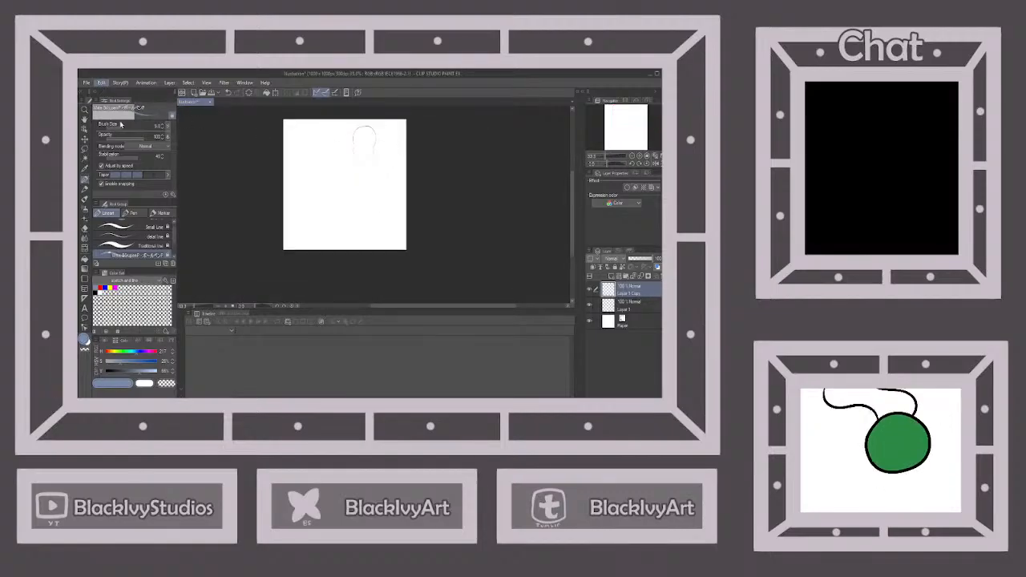
click(639, 277)
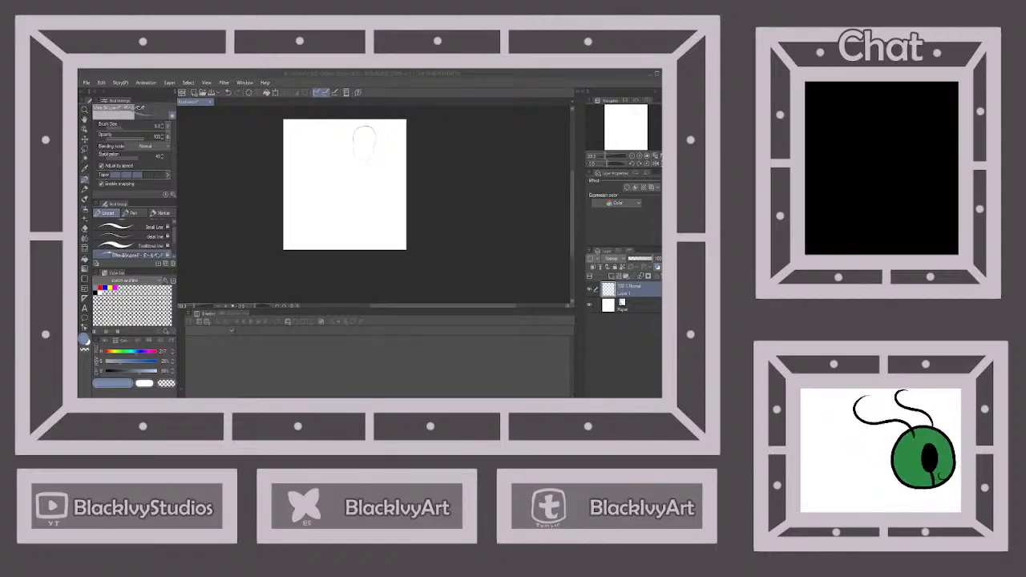
Transform the head outline by rotating it slightly clockwise so the head tilts
scroll(363, 156, up, 2)
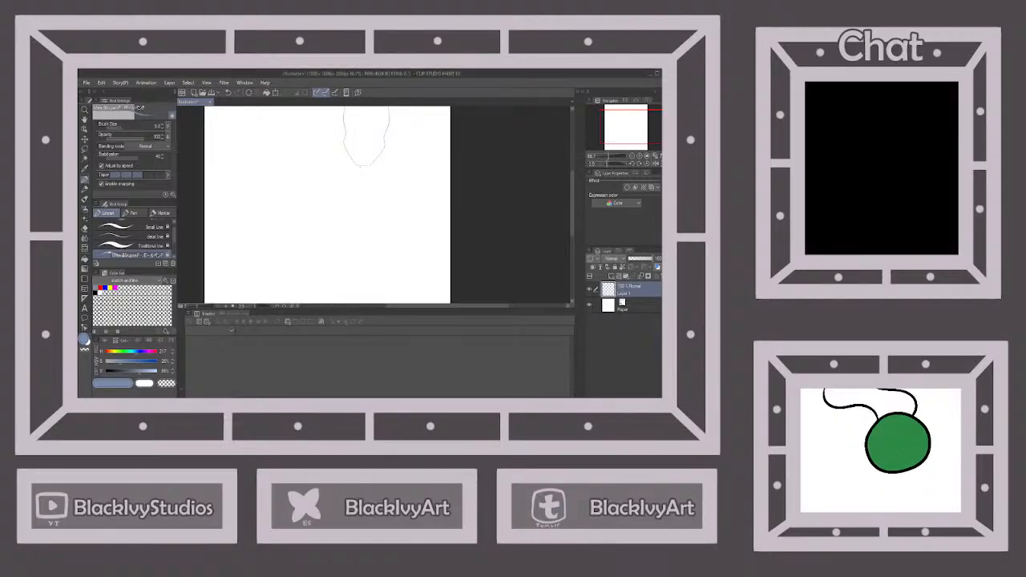
scroll(364, 156, down, 1)
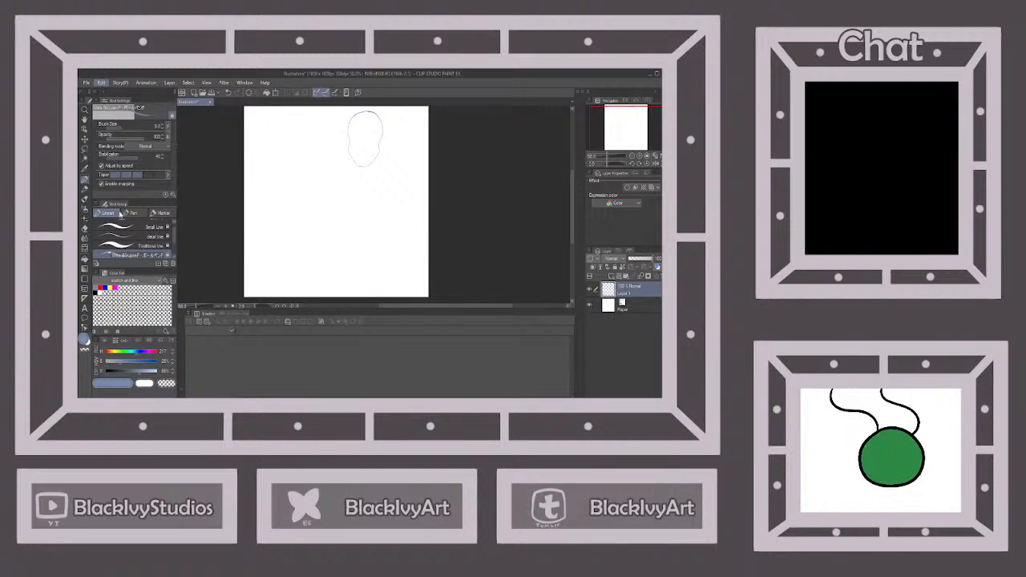
key(ctrl+t)
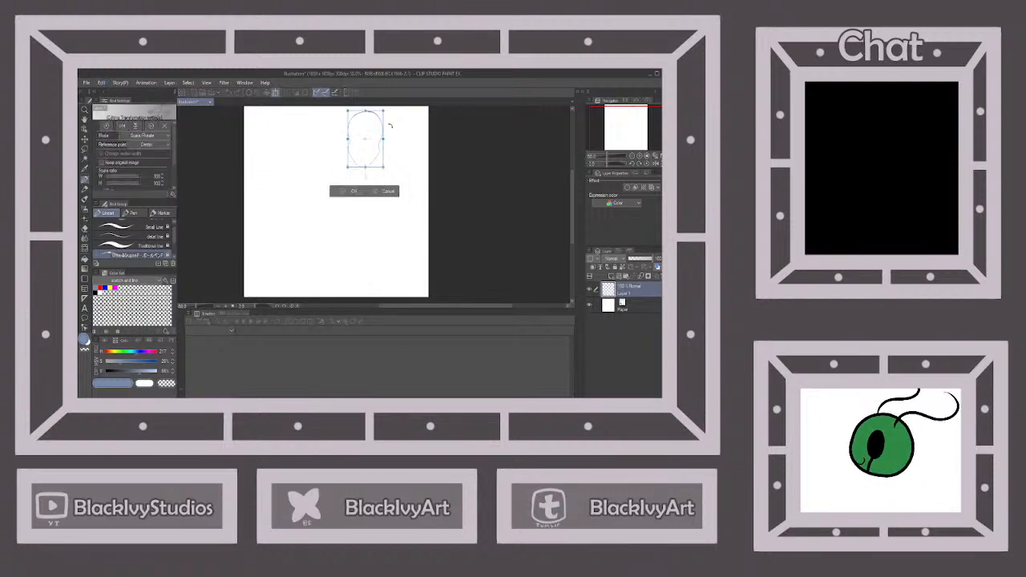
click(346, 189)
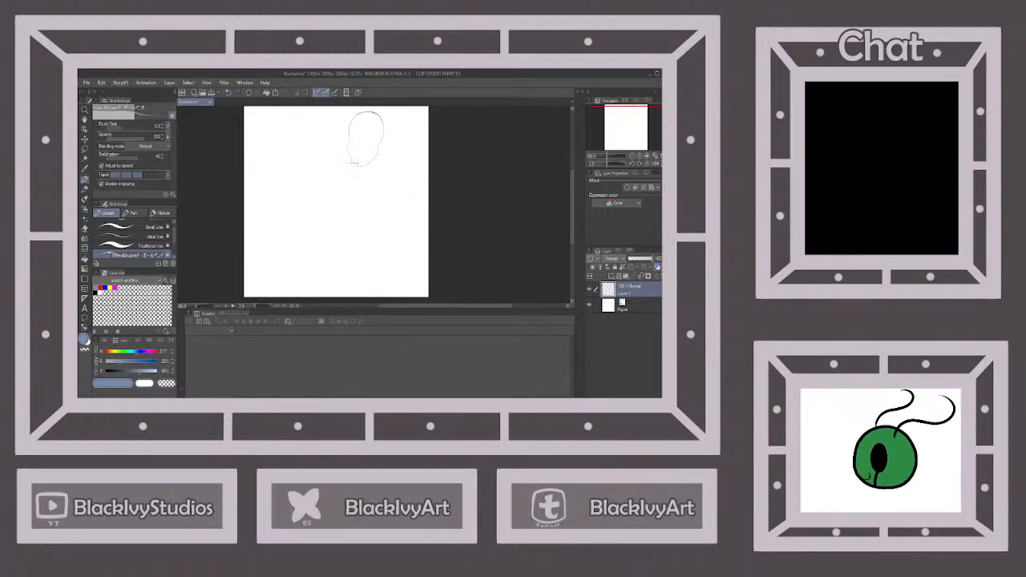
Sketch the neck below the head and extend it into the shoulder and torso contours on both sides
mouse_move(355, 165)
mouse_down()
mouse_move(356, 179)
mouse_move(373, 179)
mouse_up()
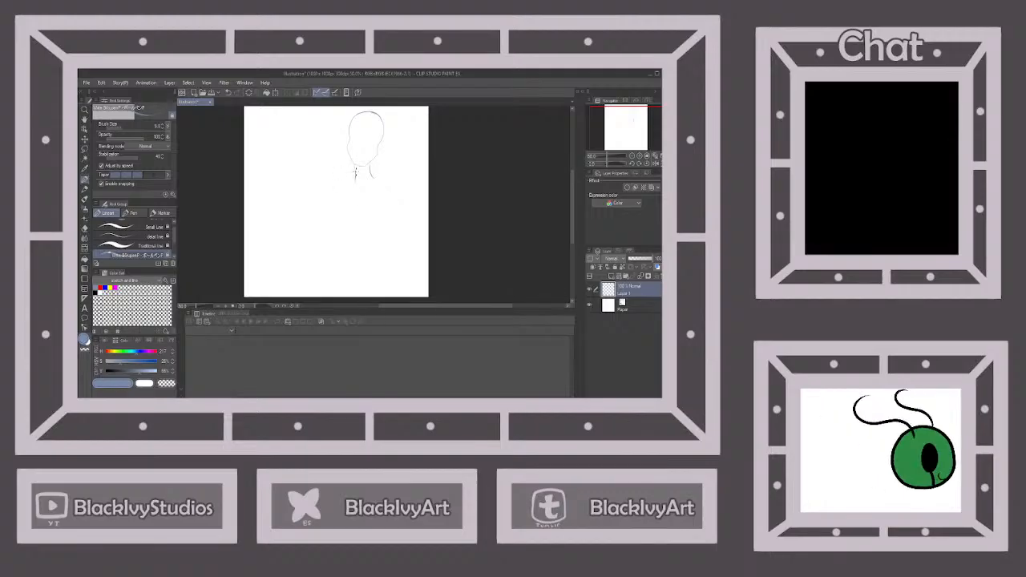
drag(356, 169, 352, 195)
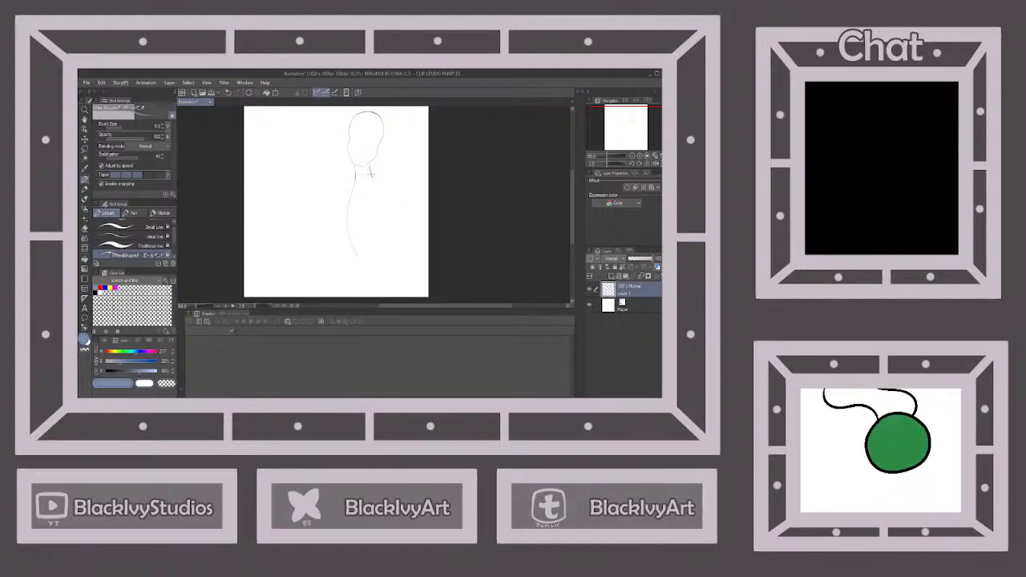
drag(386, 239, 383, 254)
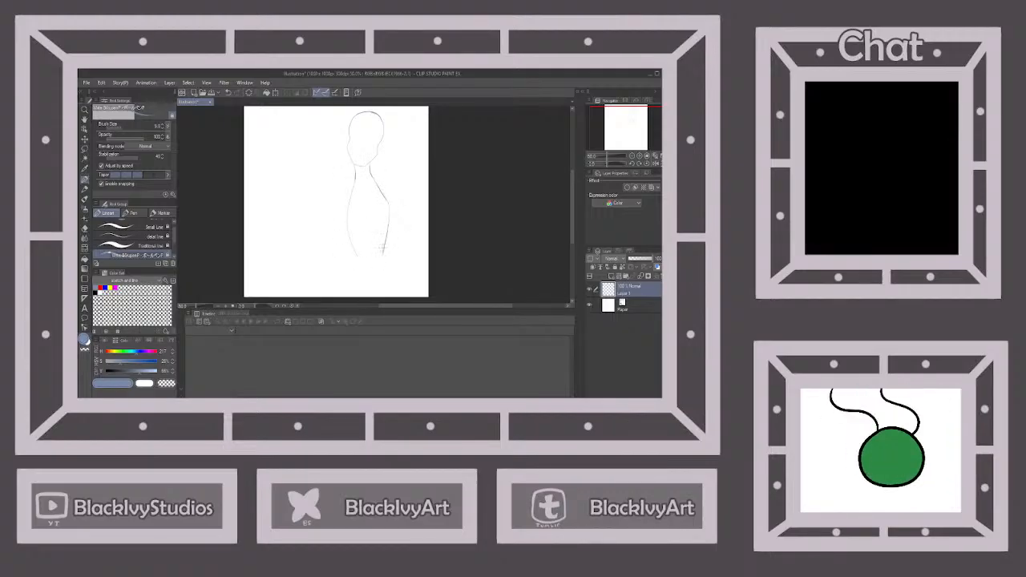
Continue the torso contours from the waist into flaring hip lines that reach the canvas's lower edge
scroll(388, 233, down, 2)
scroll(389, 235, up, 1)
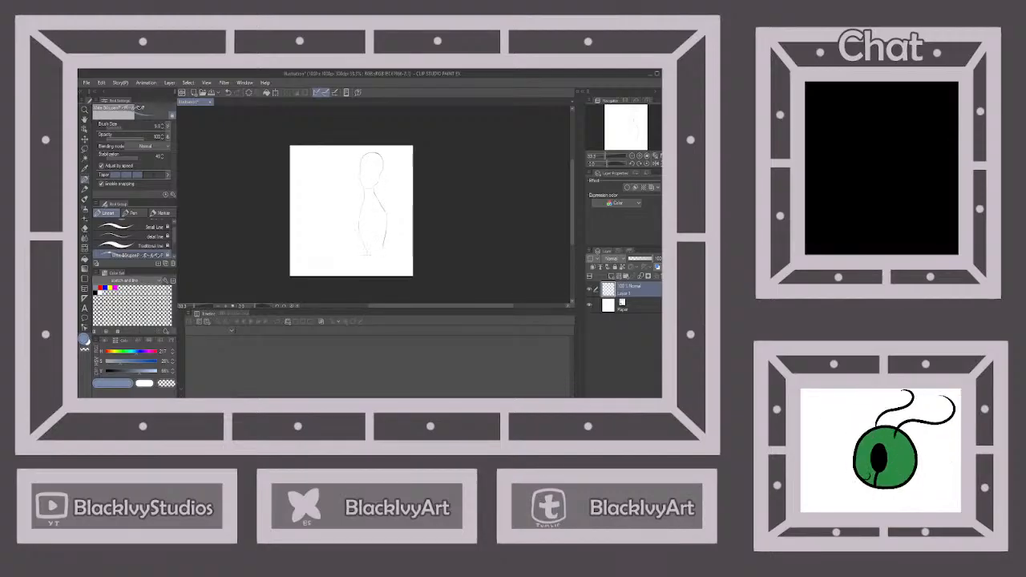
drag(366, 258, 360, 273)
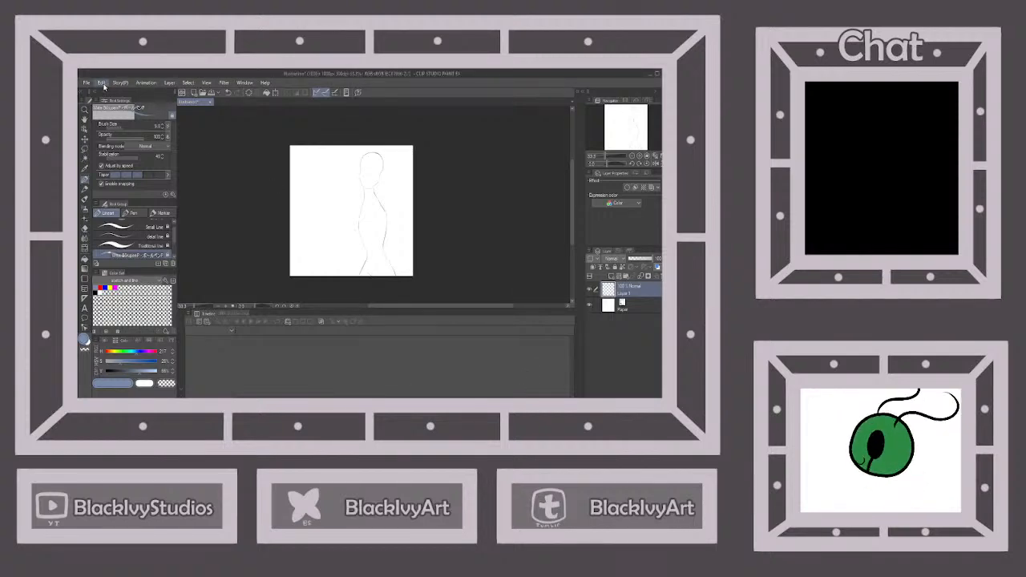
Scale the whole figure down proportionally to free canvas space below the hips for the legs
key(ctrl+t)
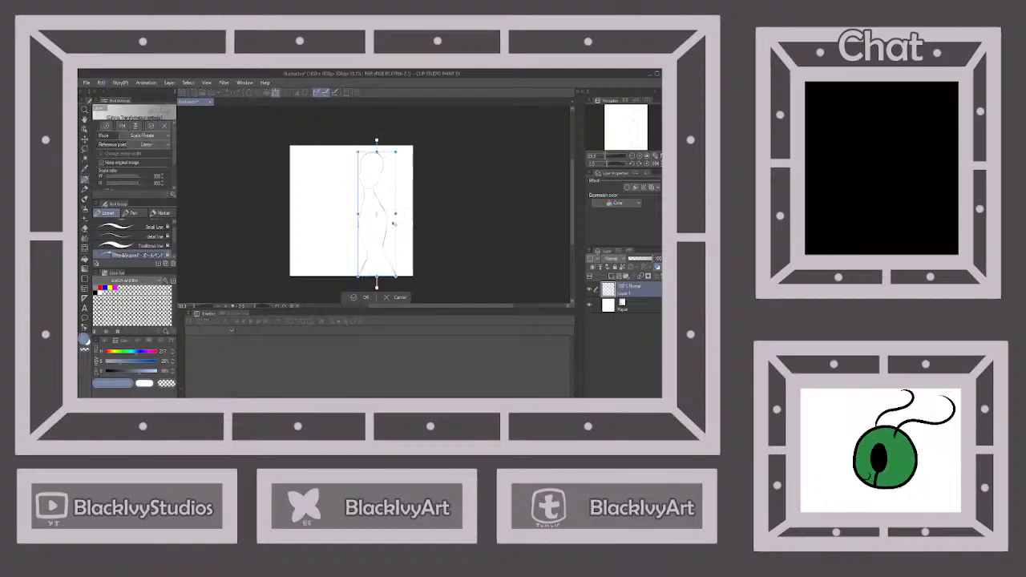
drag(396, 277, 384, 238)
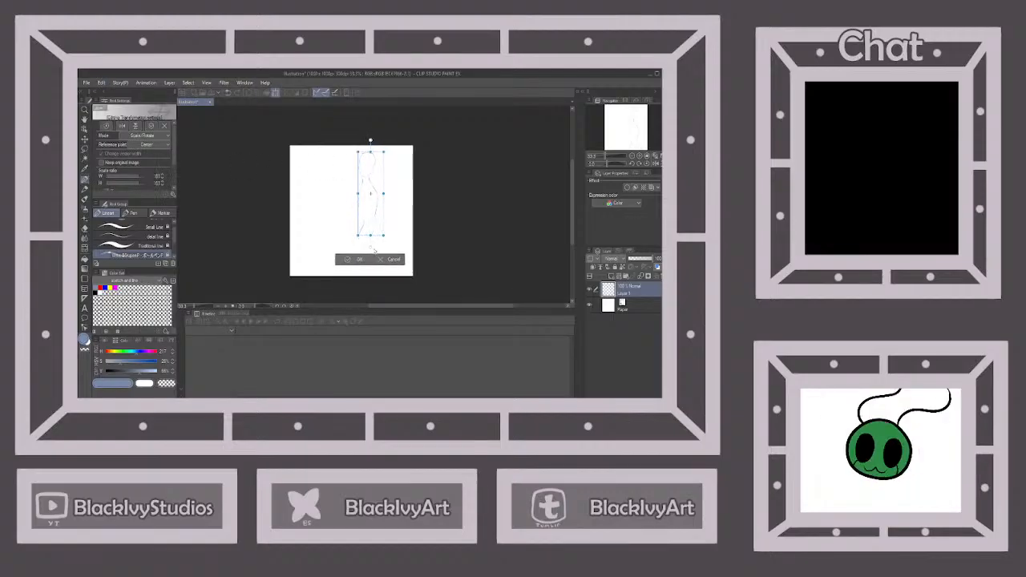
click(360, 262)
Save the illustration under its own file name and return to the canvas
key(e)
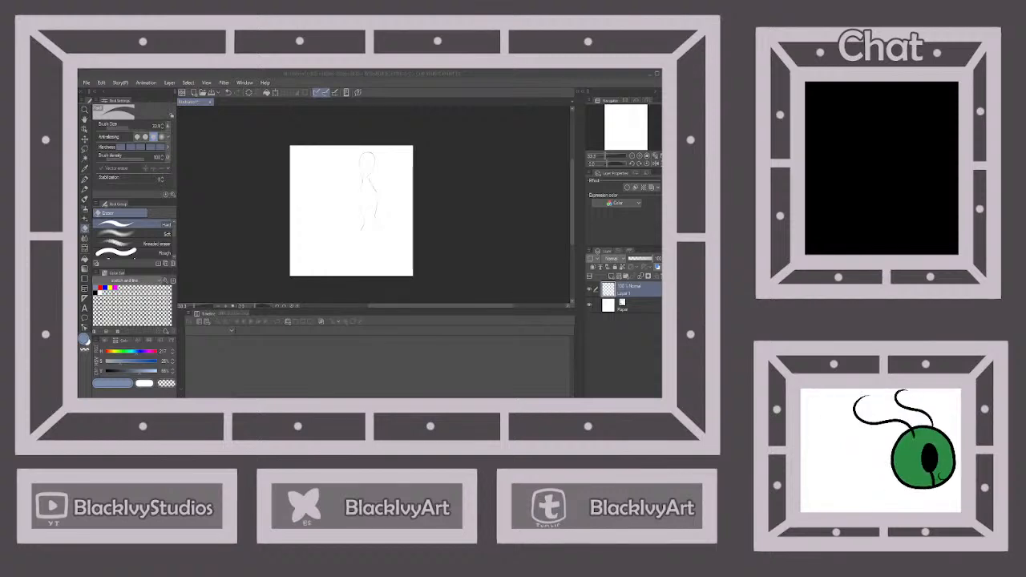
click(447, 305)
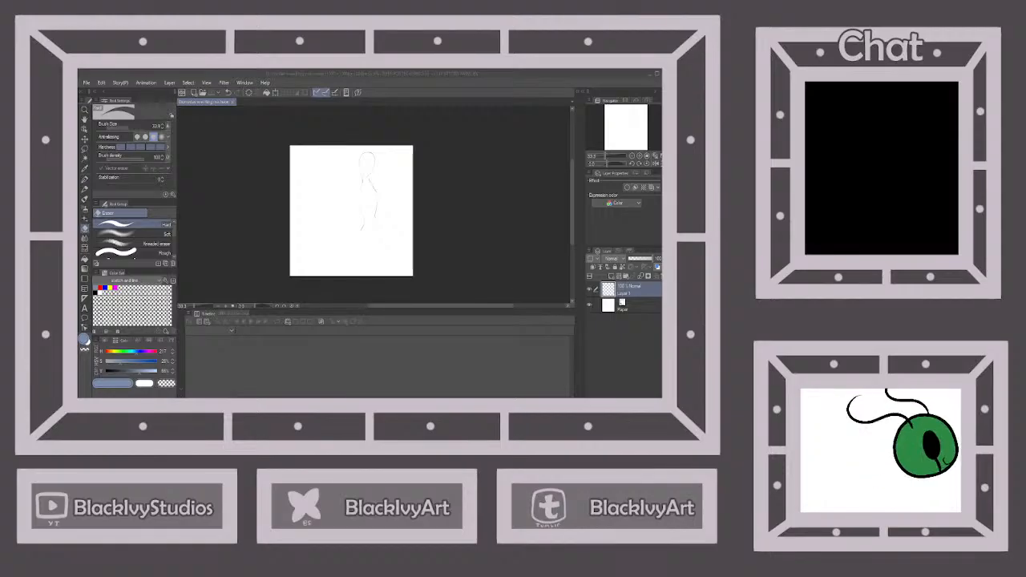
click(477, 235)
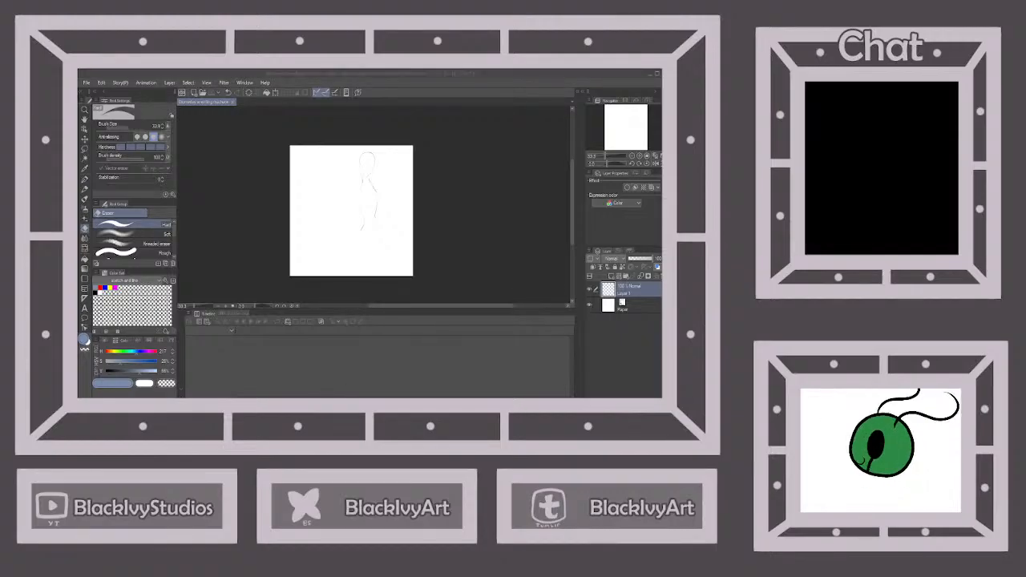
key(alt+Tab)
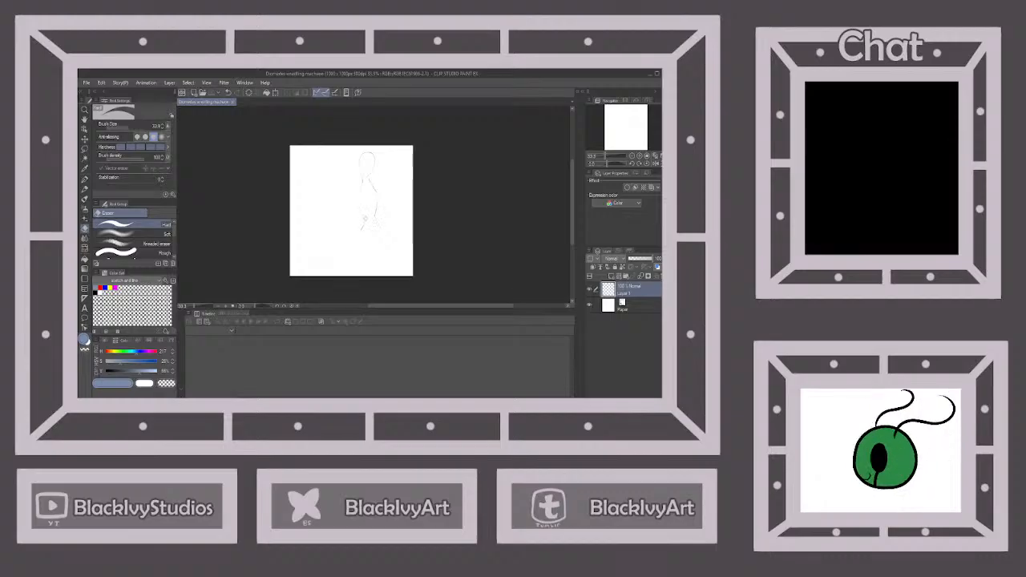
Draw both thighs tapering from the hips to the knees with the pen, one leg stepping forward and the other nearly straight
click(85, 179)
scroll(380, 226, up, 1)
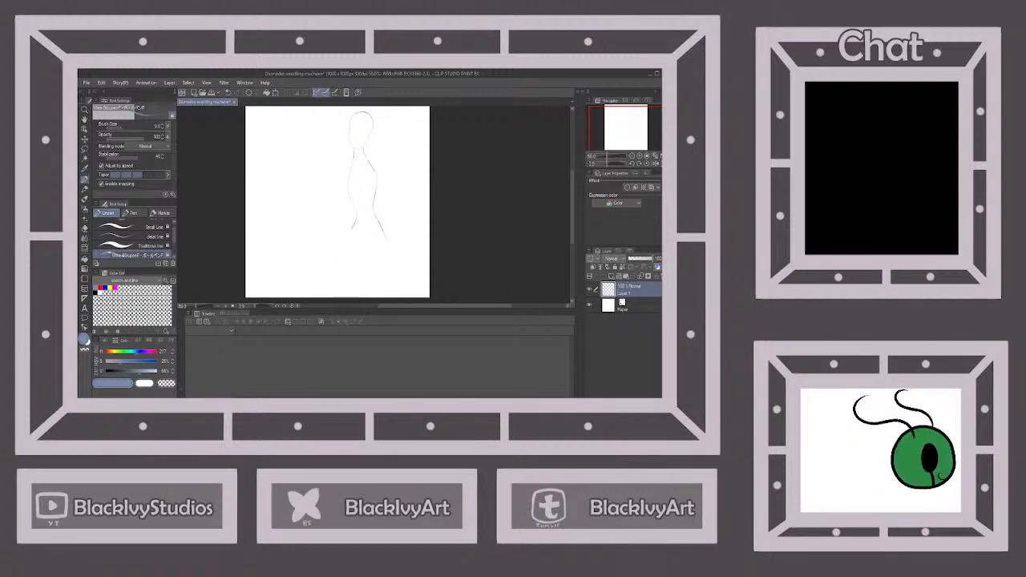
drag(349, 232, 324, 278)
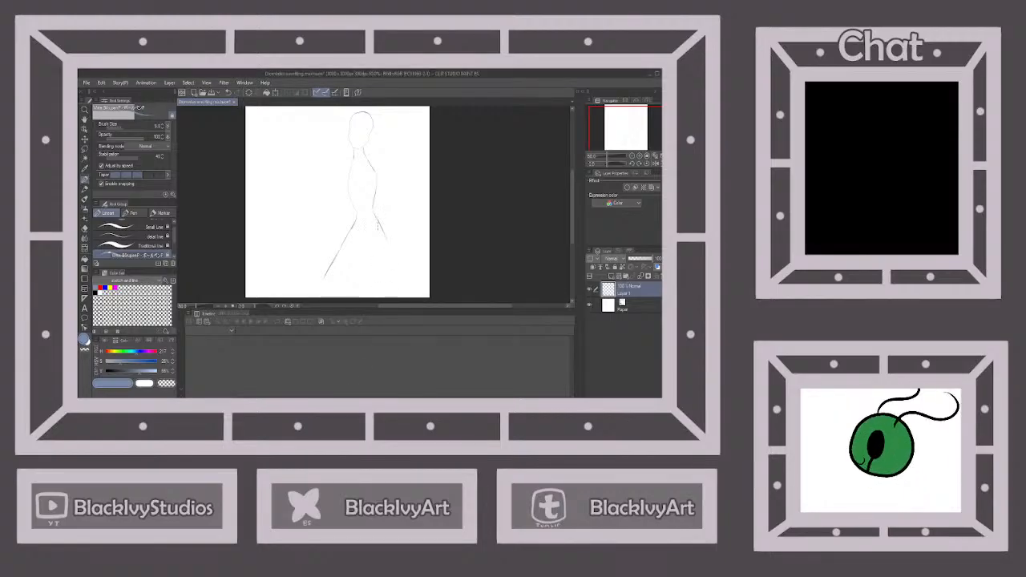
drag(383, 238, 379, 275)
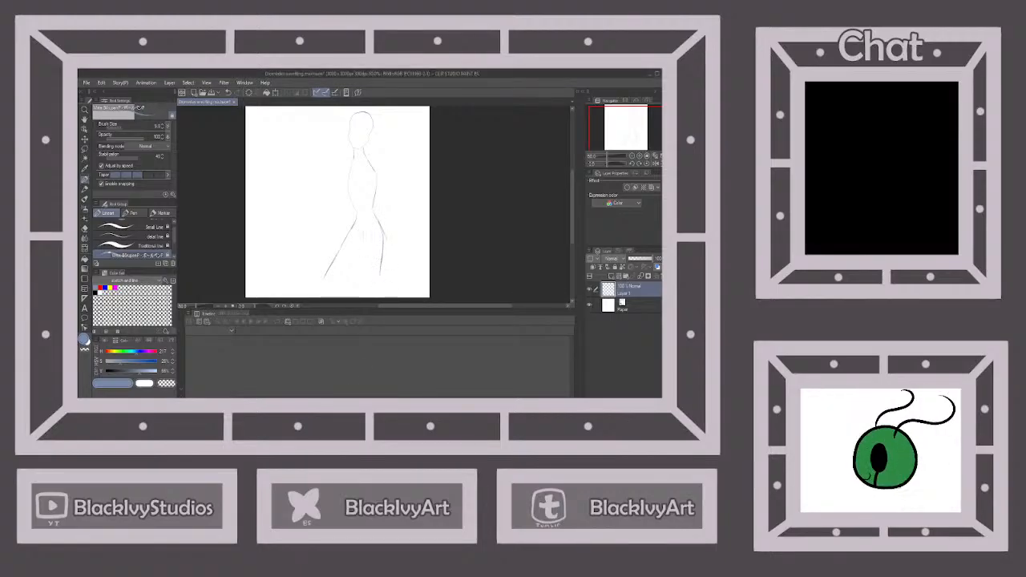
mouse_move(363, 235)
mouse_down()
mouse_move(375, 289)
mouse_move(362, 244)
mouse_move(327, 275)
mouse_up()
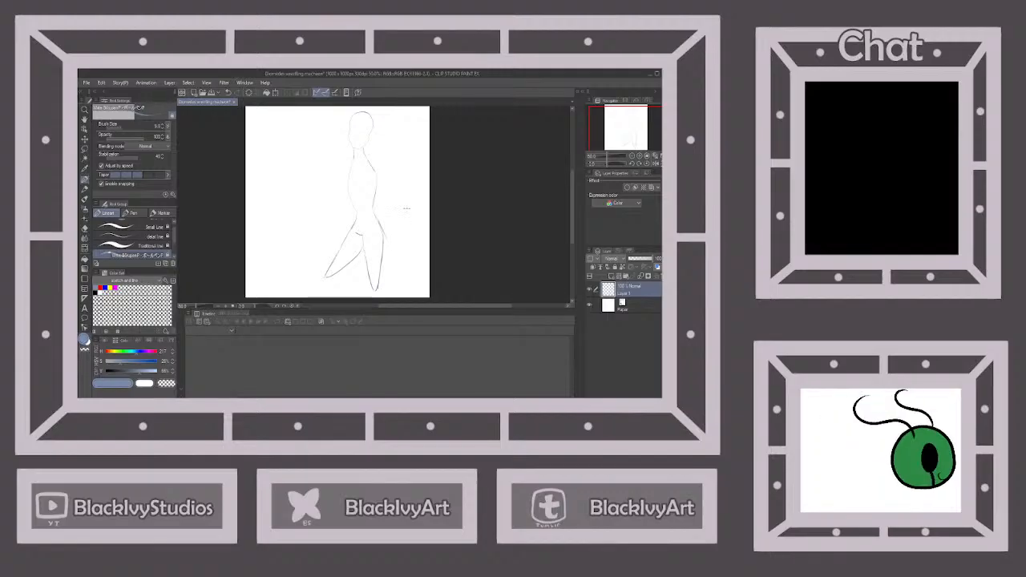
Transform the figure to a smaller size so there is room for the lower legs beneath the knees
scroll(378, 150, down, 2)
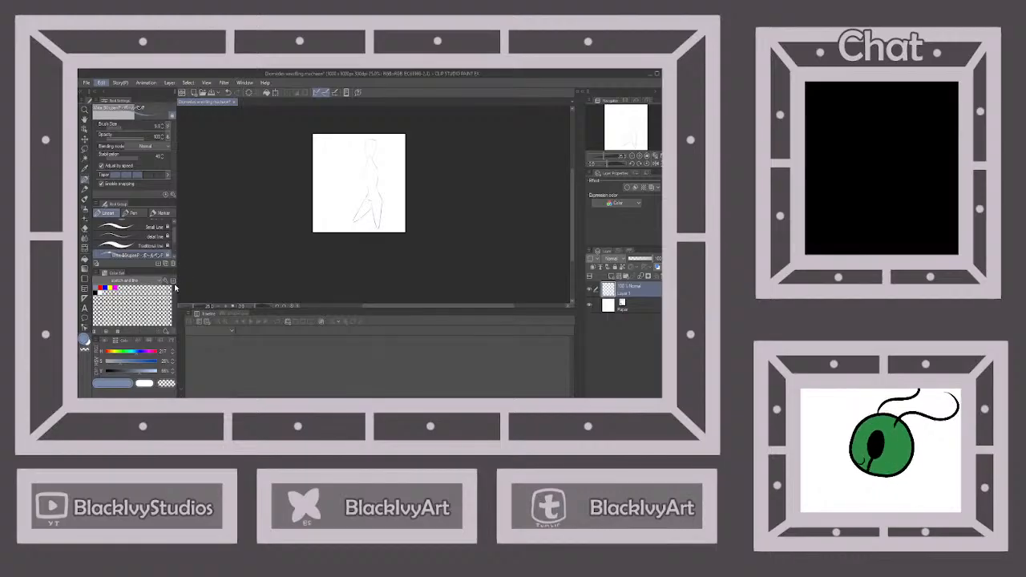
key(ctrl+t)
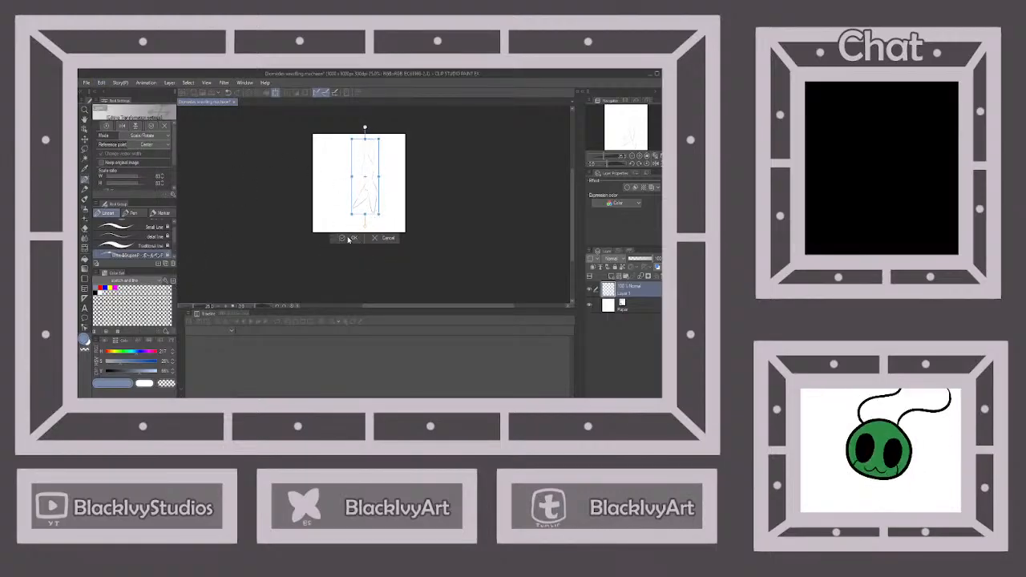
click(351, 239)
Draw the shin and calf lines of the straight leg from its knee to the canvas's lower edge
scroll(349, 187, up, 2)
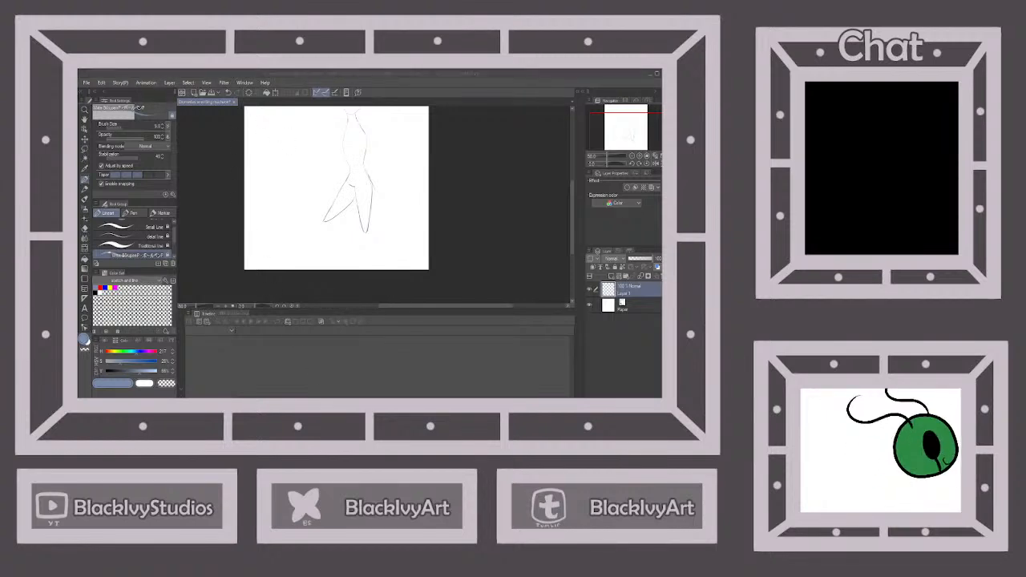
key(alt+Tab)
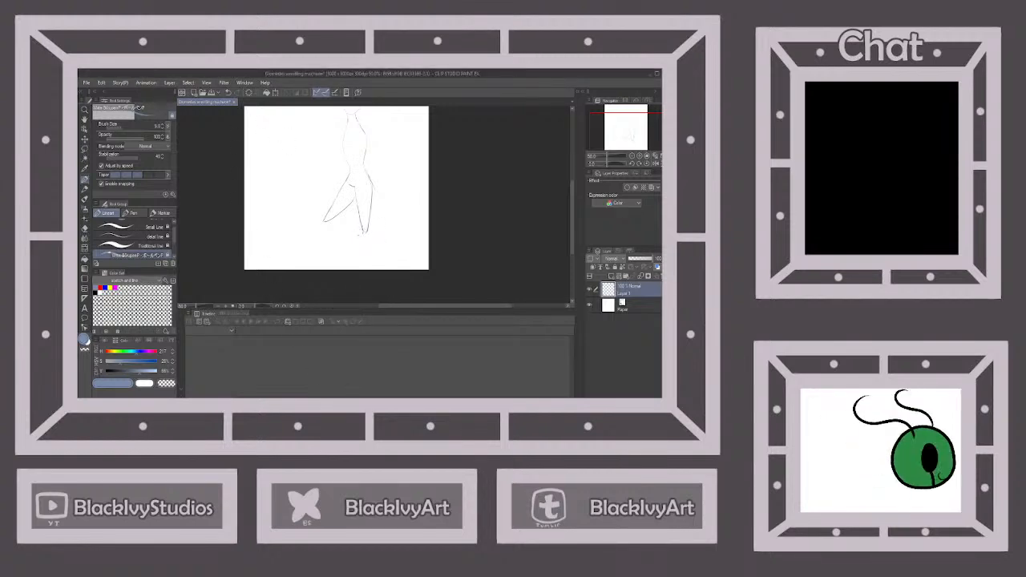
drag(362, 235, 371, 265)
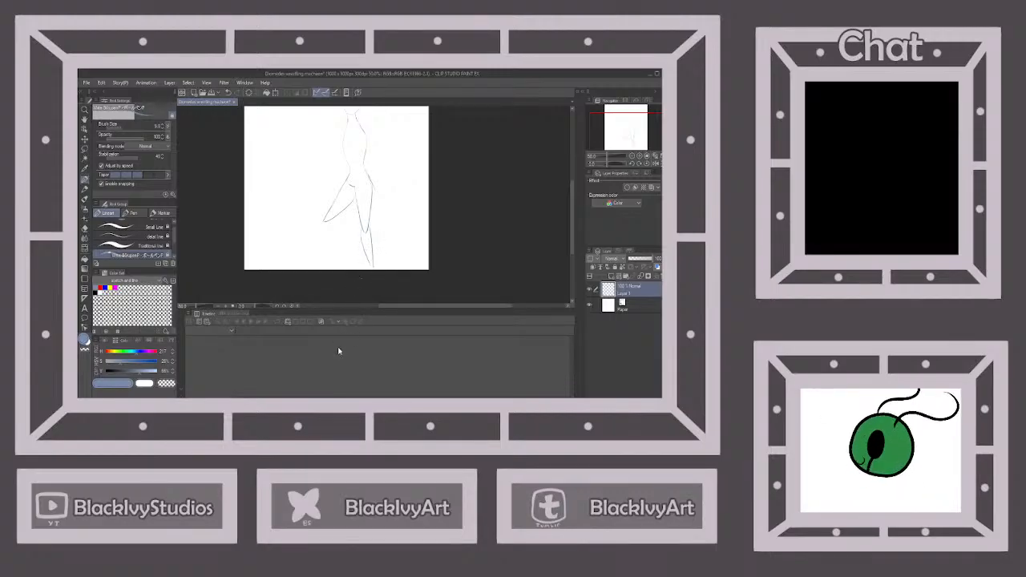
key(alt+Tab)
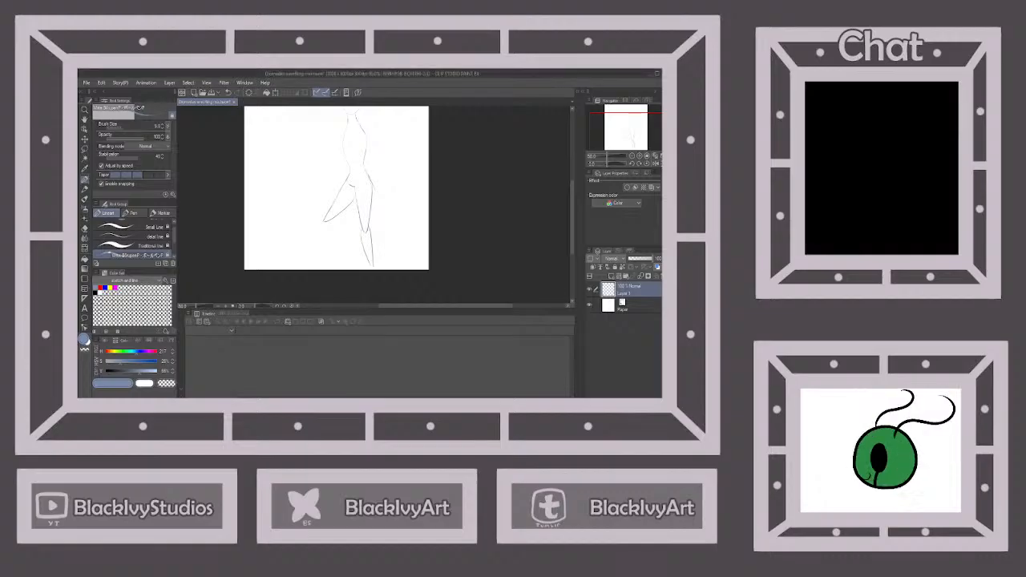
Draw the shin and calf lines of the forward leg, undoing the first shin stroke and redrawing it
drag(322, 225, 329, 266)
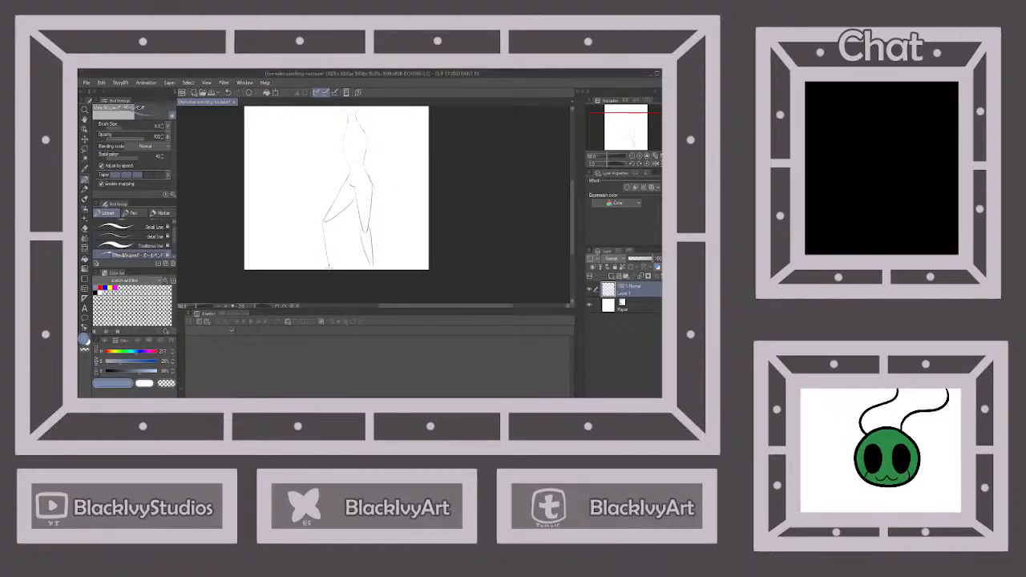
key(ctrl+z)
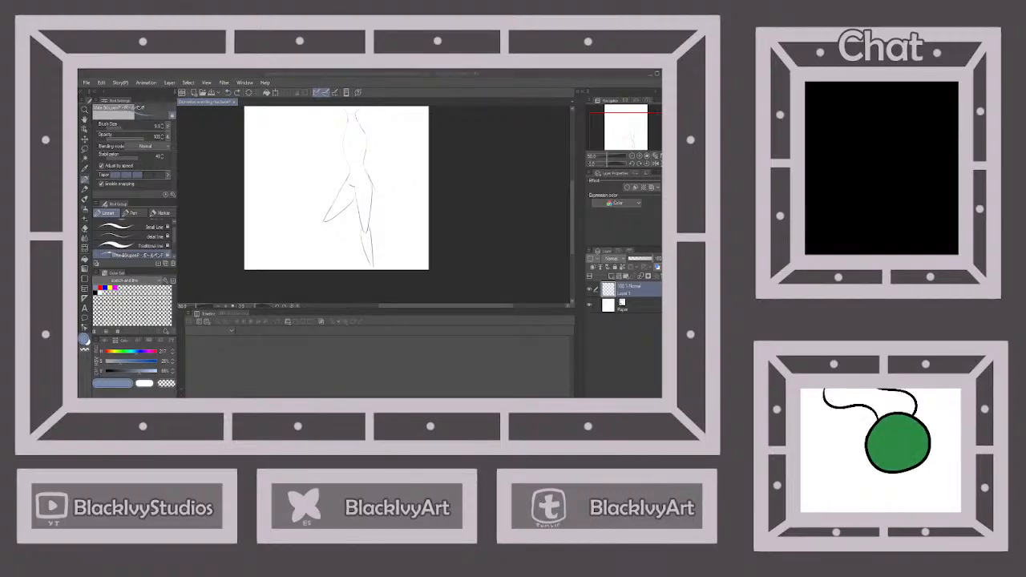
drag(323, 232, 326, 263)
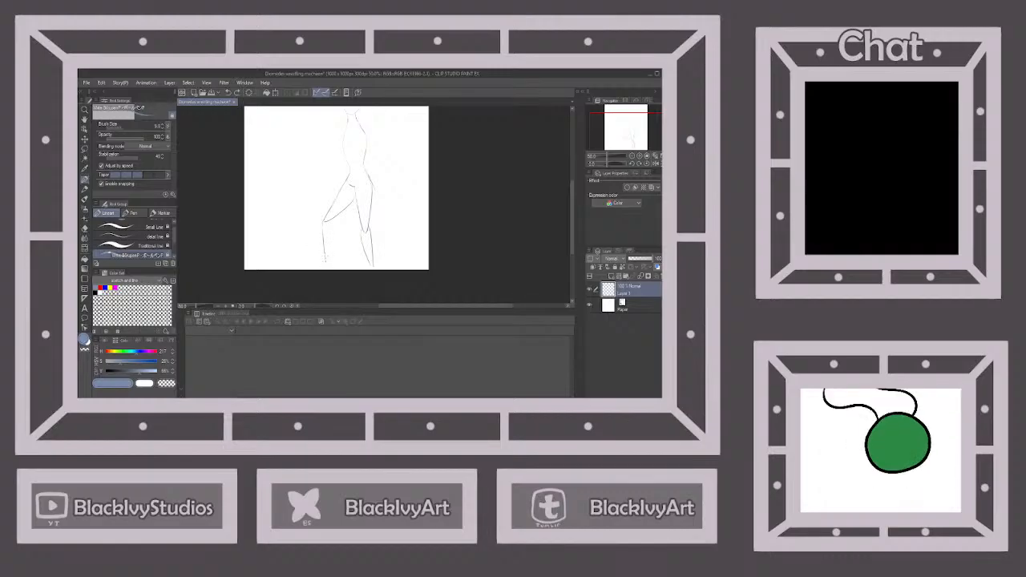
drag(329, 222, 330, 270)
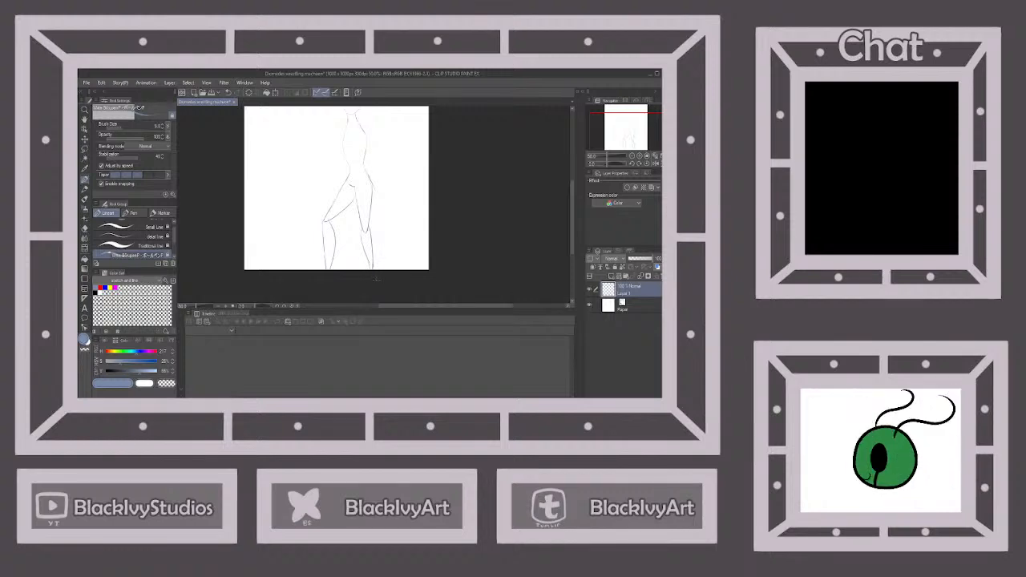
Scale the figure down slightly so the lower legs end above the canvas's lower edge
scroll(400, 264, down, 1)
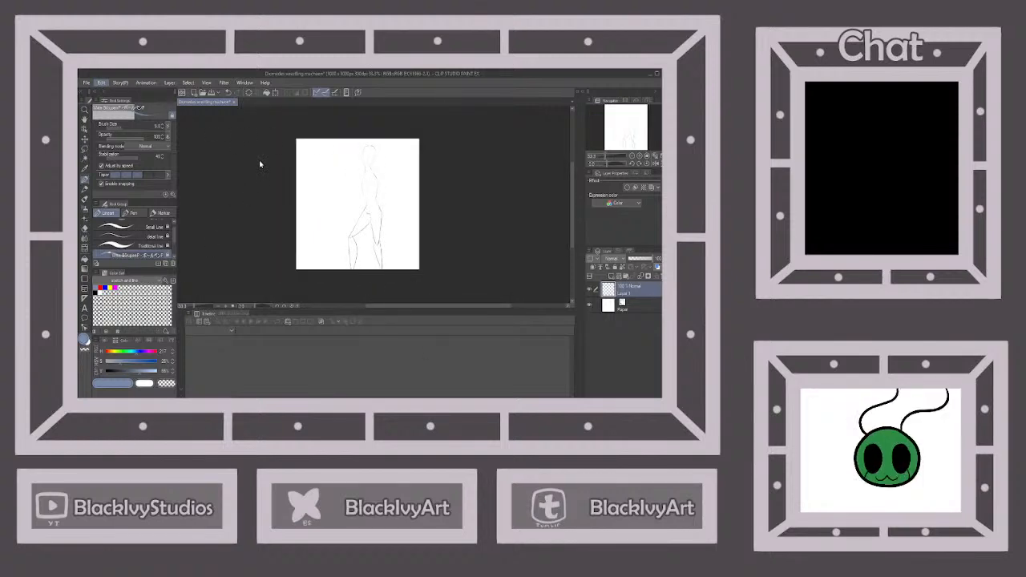
key(ctrl+t)
drag(365, 276, 373, 272)
click(362, 283)
Add the ankles and feet, with a narrow foot on the straight leg and a side-view foot pointing forward on the bent leg
scroll(387, 264, up, 3)
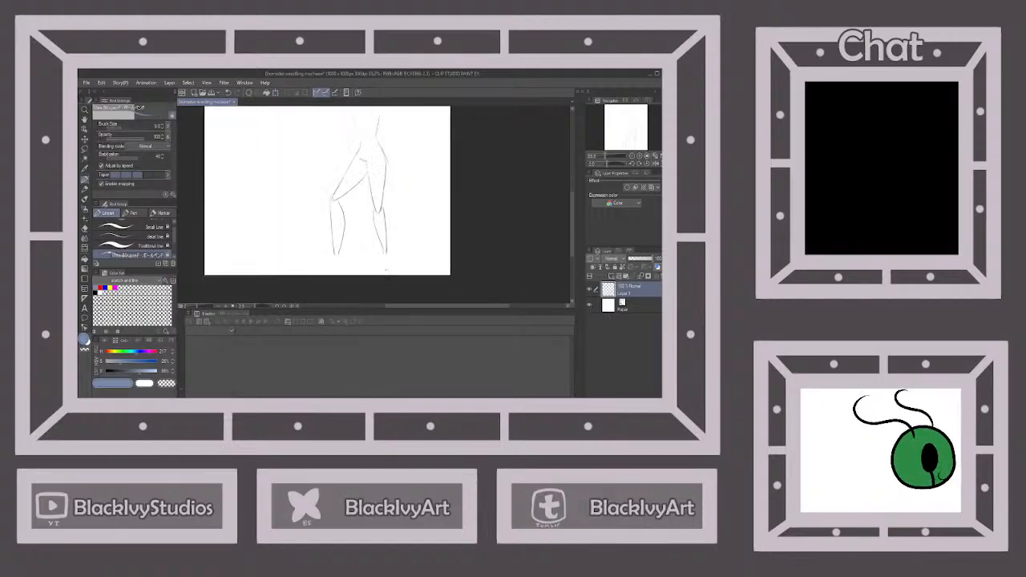
drag(380, 232, 394, 271)
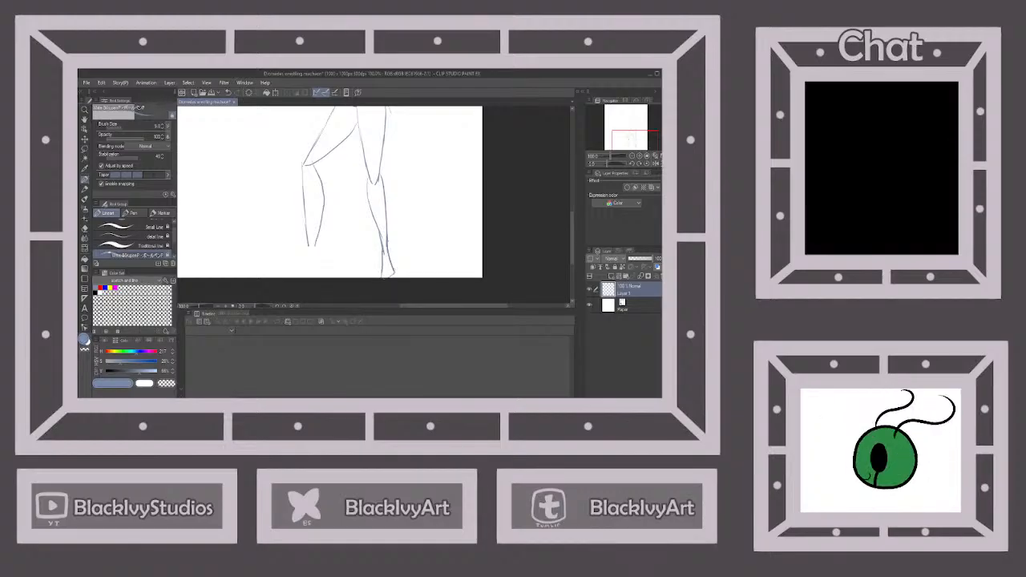
scroll(394, 271, down, 1)
scroll(346, 219, up, 1)
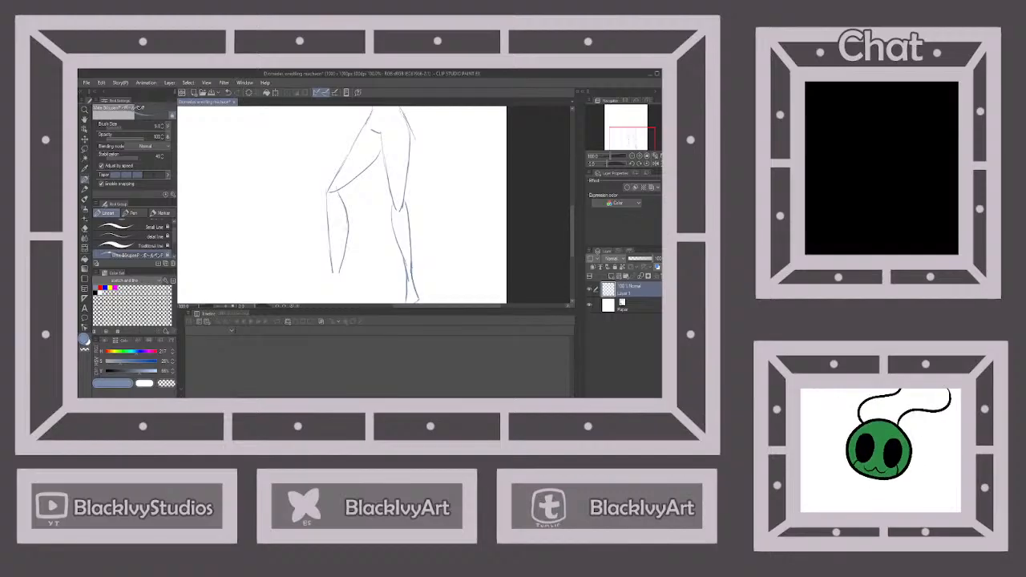
mouse_move(348, 222)
mouse_down()
mouse_move(335, 288)
mouse_move(334, 263)
mouse_move(326, 268)
mouse_move(347, 273)
mouse_up()
scroll(401, 235, down, 1)
scroll(341, 256, up, 1)
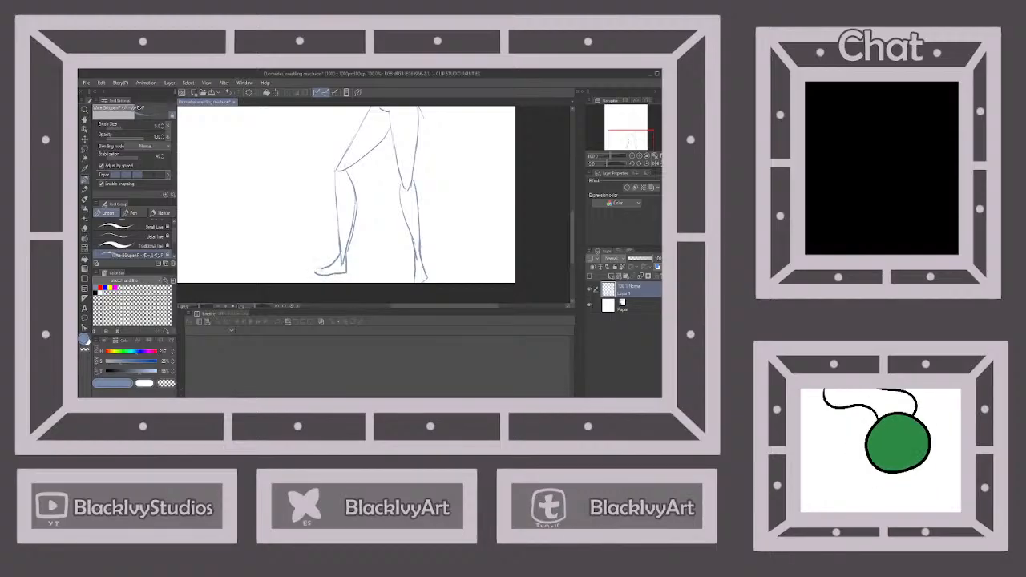
scroll(316, 269, down, 3)
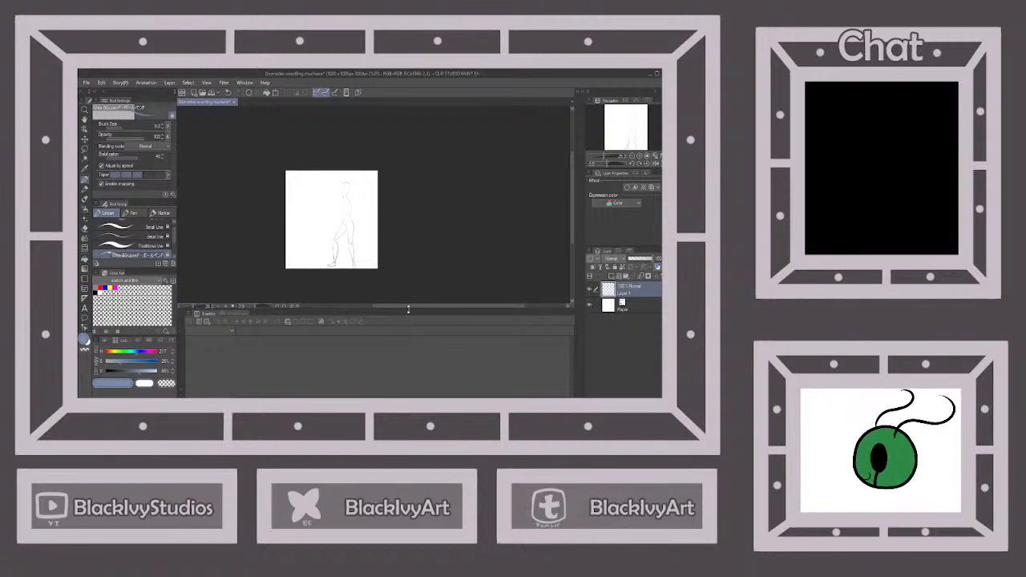
click(331, 397)
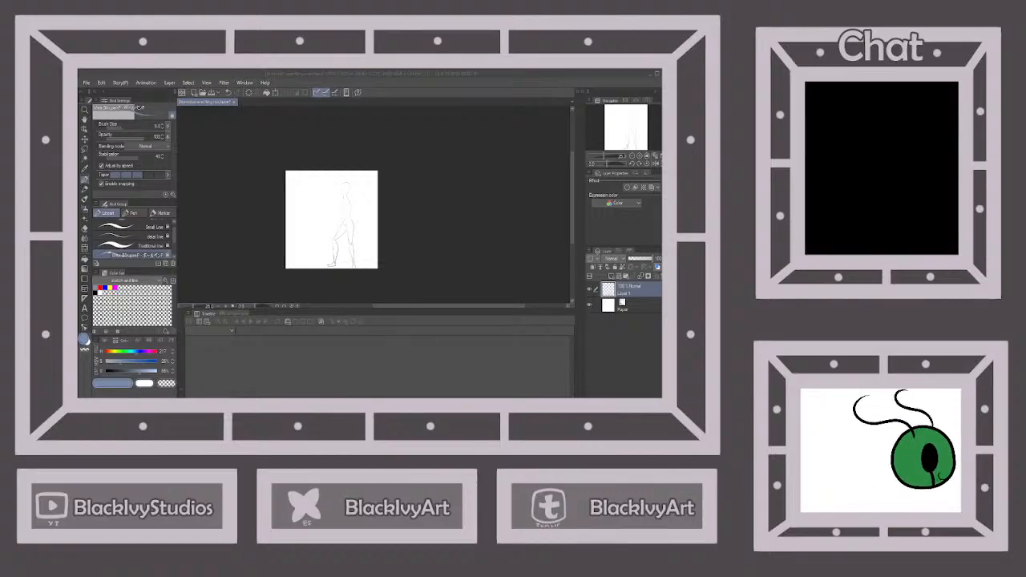
click(420, 358)
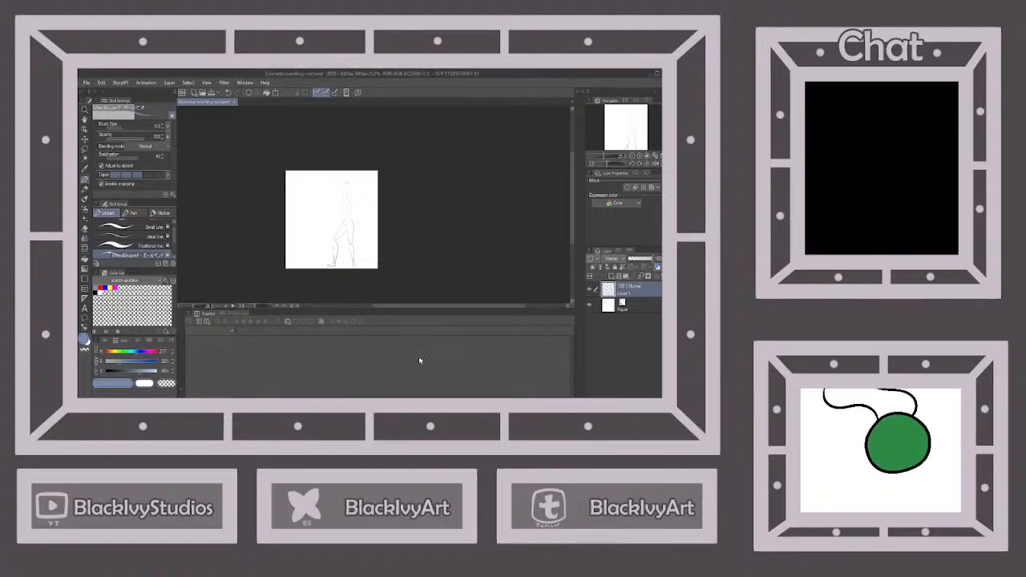
scroll(320, 258, up, 4)
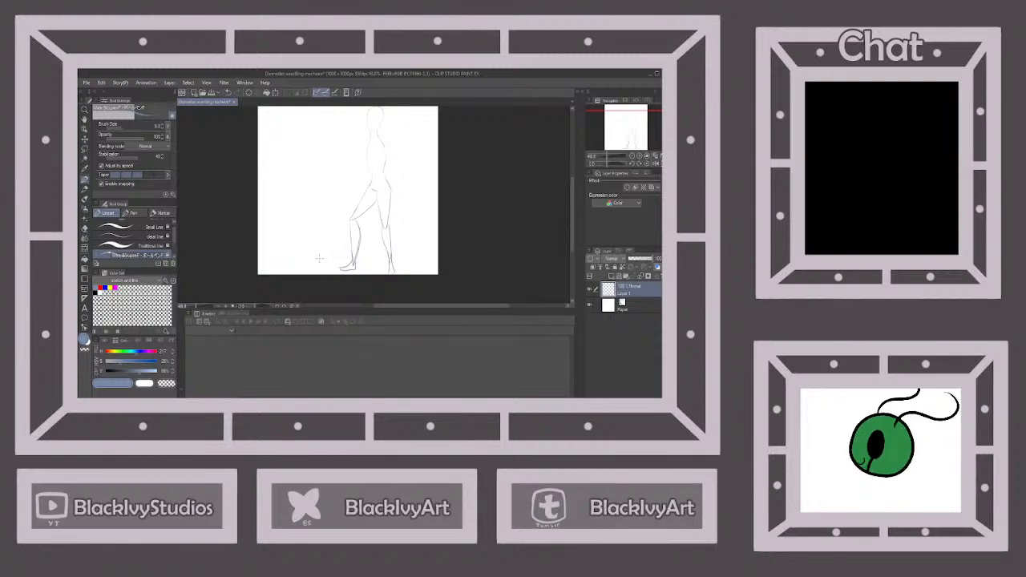
key(alt+Tab)
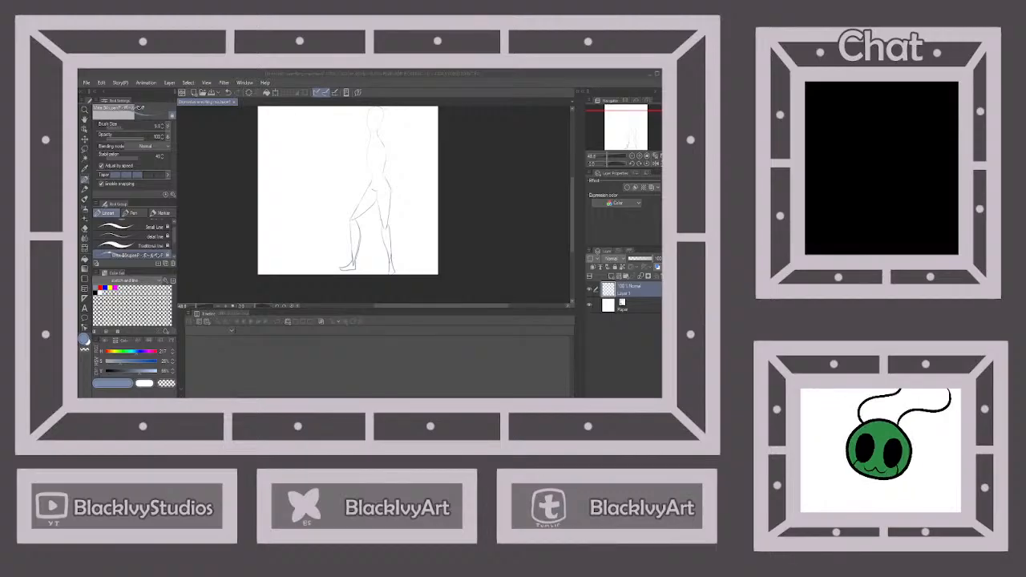
Turn the canvas view upside down and add a new raster layer above the first figure's layer
key(alt+Tab)
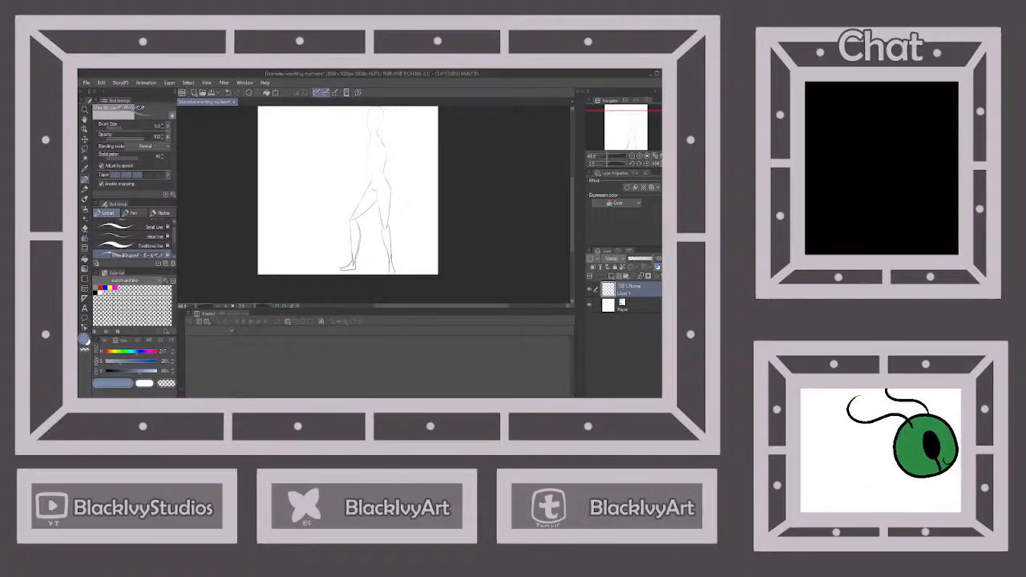
click(661, 162)
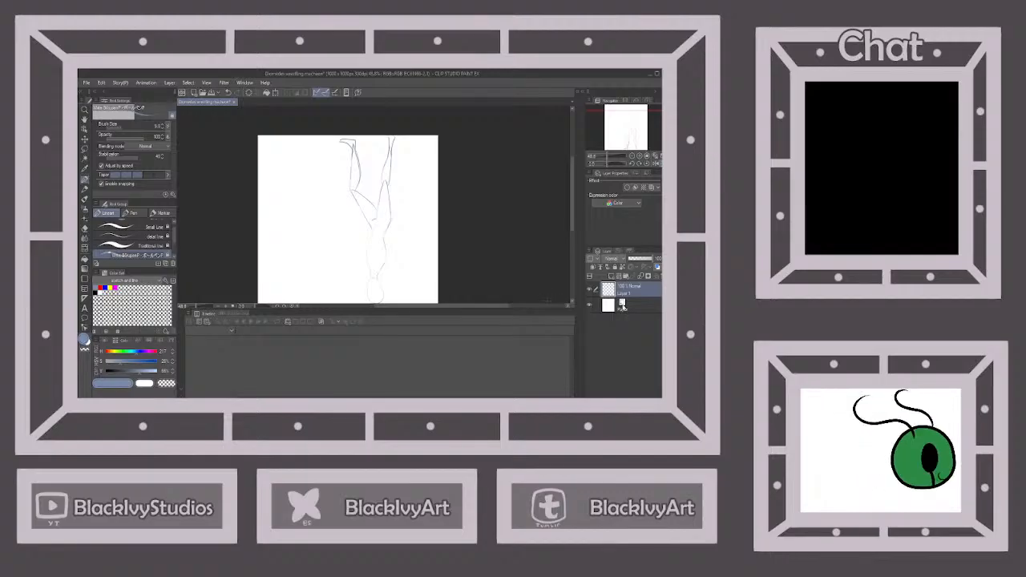
key(ctrl+shift+n)
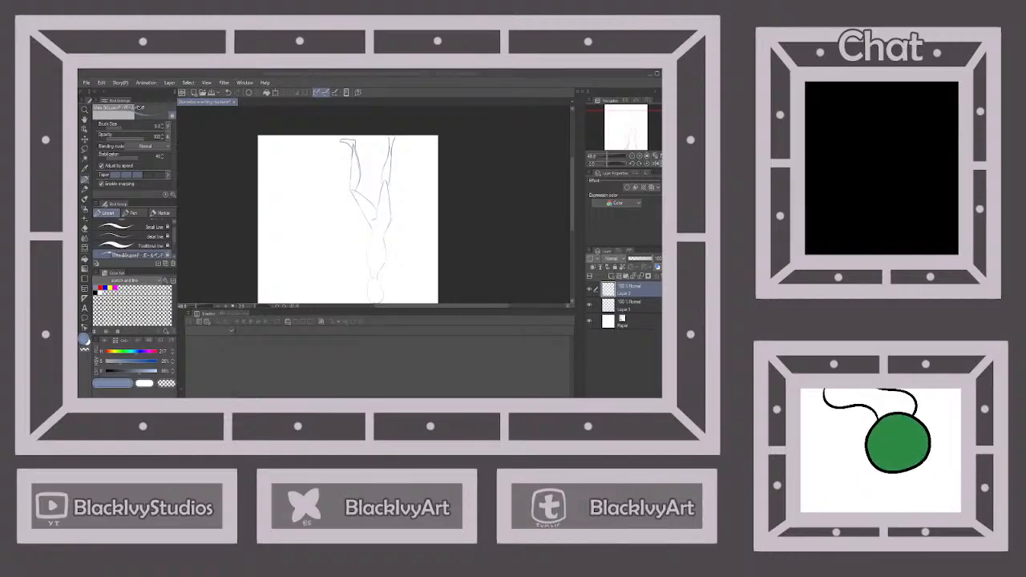
key(alt+Tab)
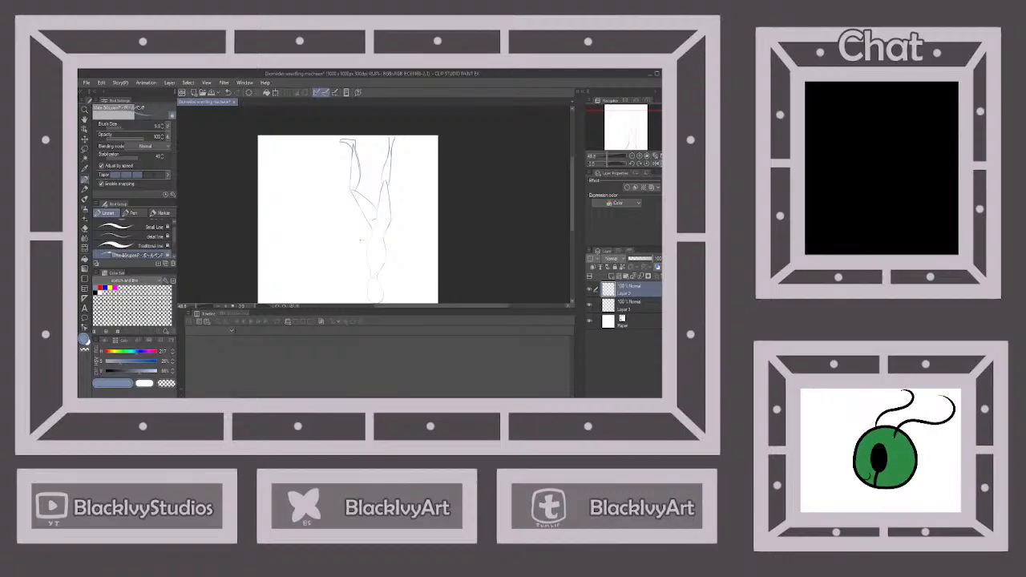
key(alt+Tab)
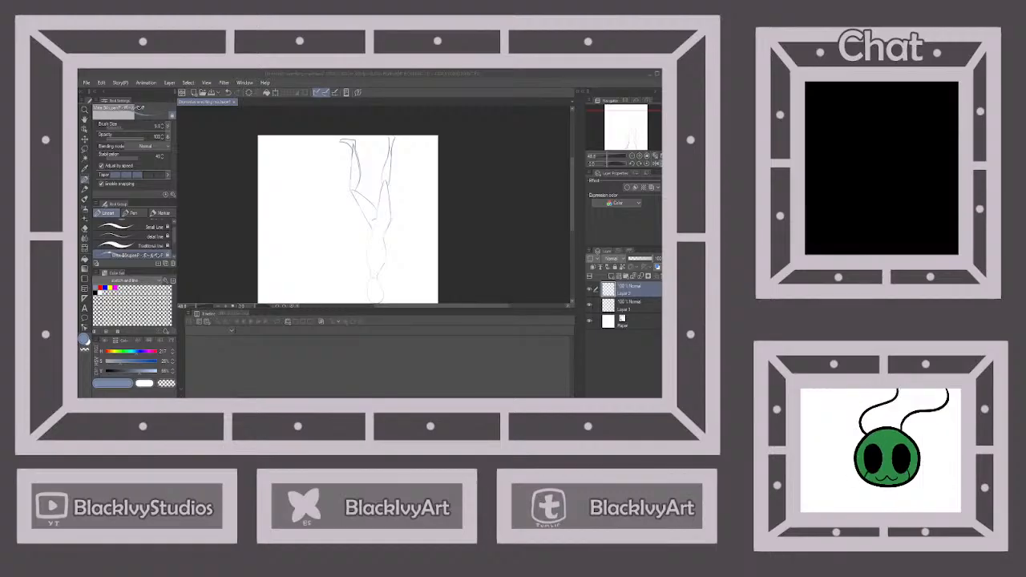
key(alt+Tab)
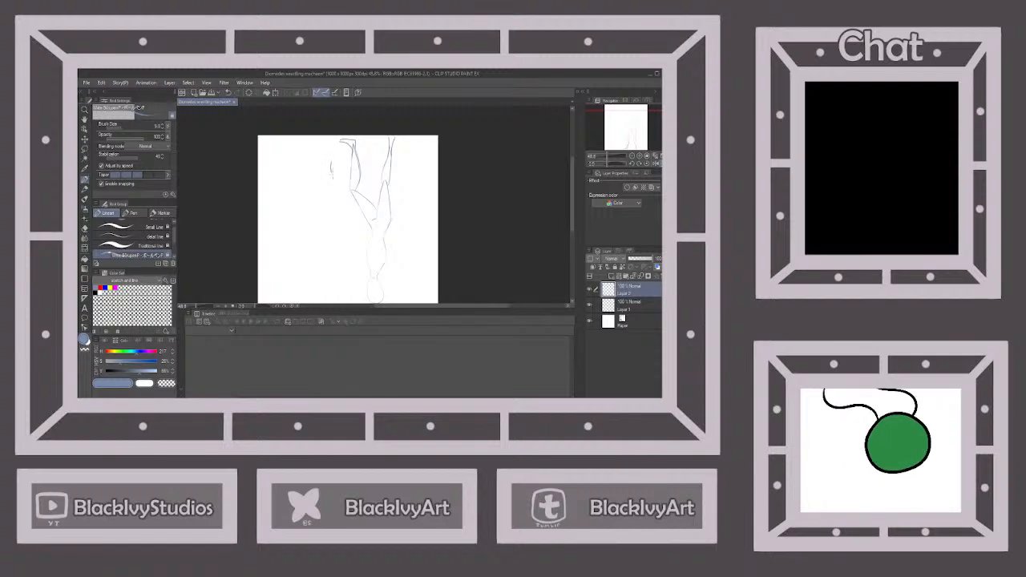
click(229, 93)
scroll(334, 162, up, 3)
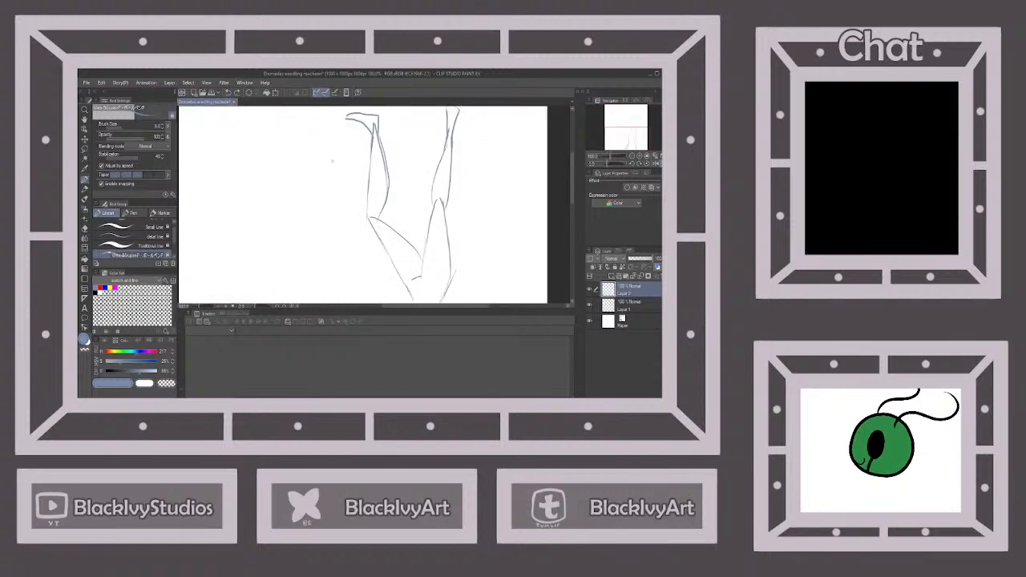
drag(332, 162, 352, 216)
click(230, 93)
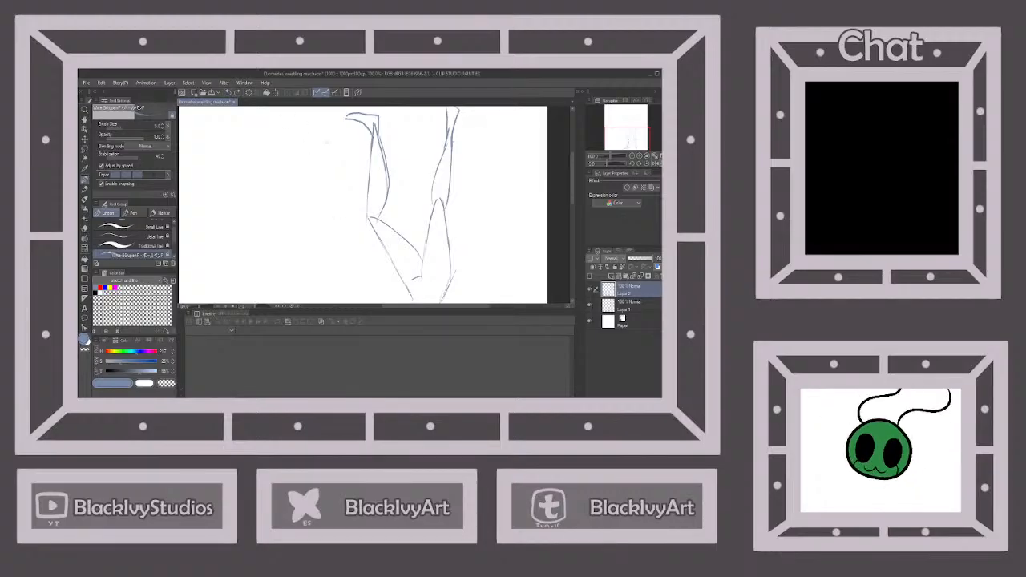
mouse_move(321, 153)
mouse_down()
mouse_move(320, 171)
mouse_move(348, 204)
mouse_up()
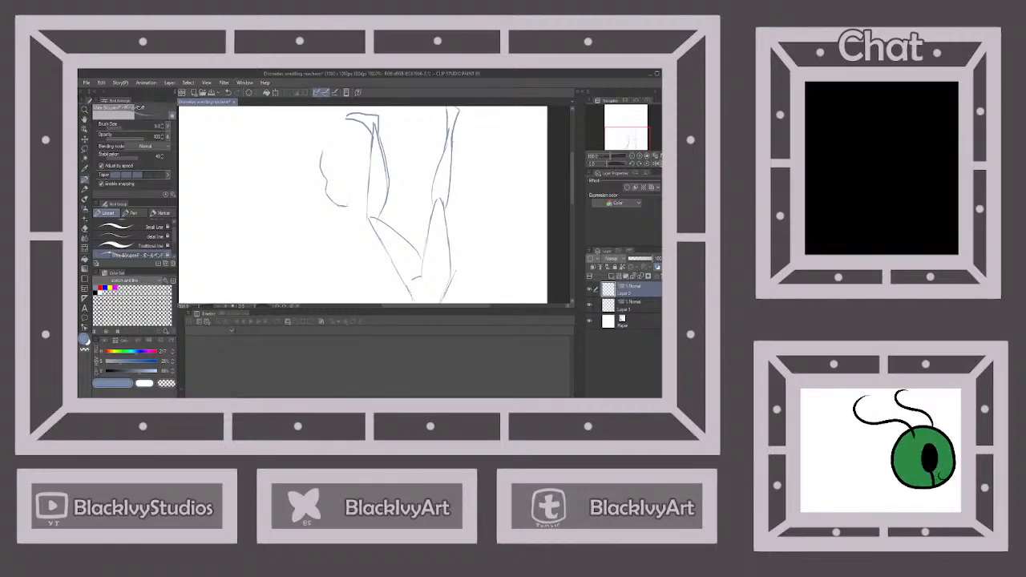
click(228, 93)
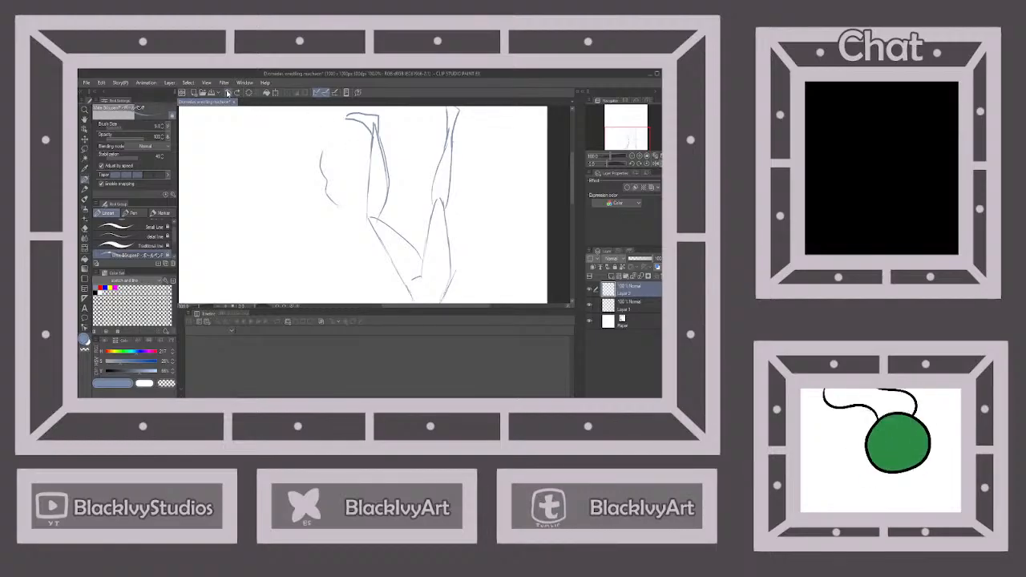
click(227, 93)
click(228, 93)
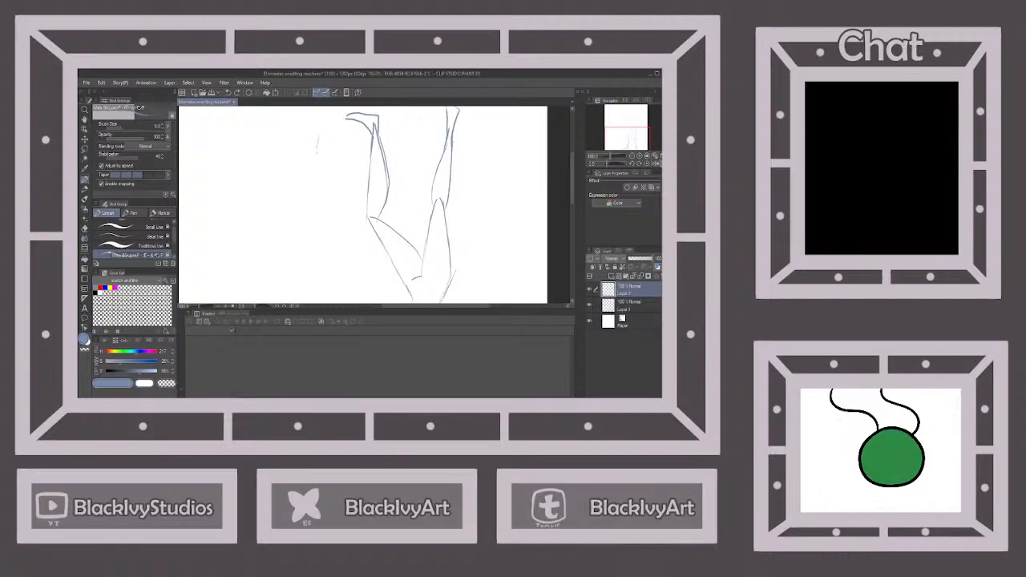
Draw a second figure's head in side view beside the first figure's forward foot, with the face contour, jaw, and rounded skull
drag(321, 180, 332, 202)
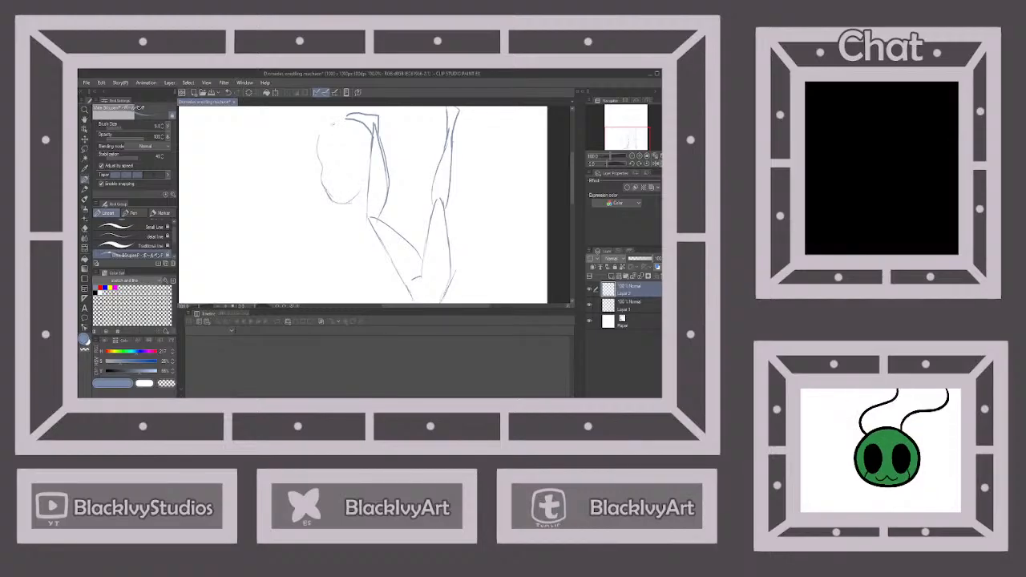
mouse_move(323, 128)
mouse_down()
mouse_move(355, 111)
mouse_move(379, 141)
mouse_move(381, 172)
mouse_up()
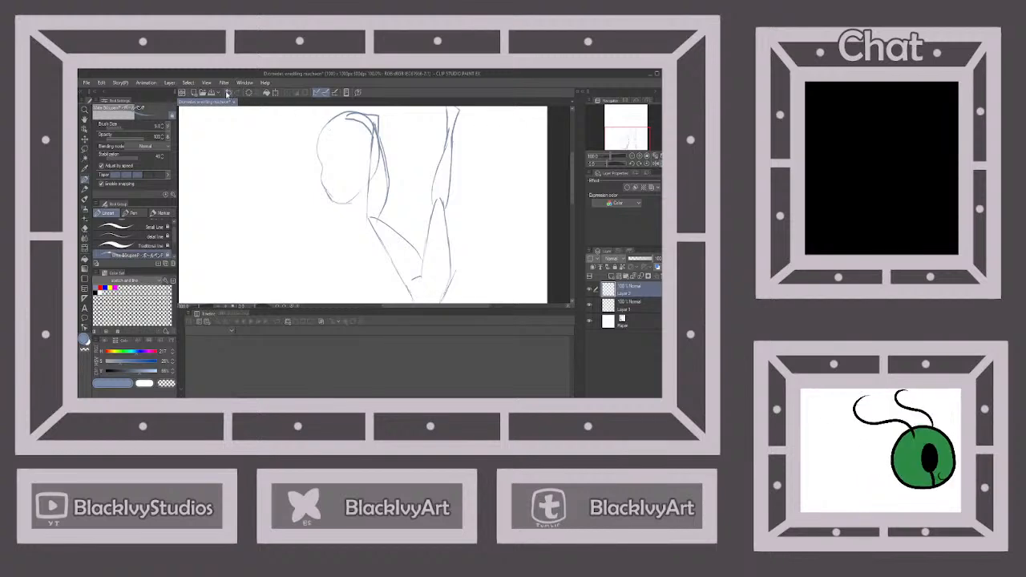
key(ctrl+z)
drag(331, 117, 354, 112)
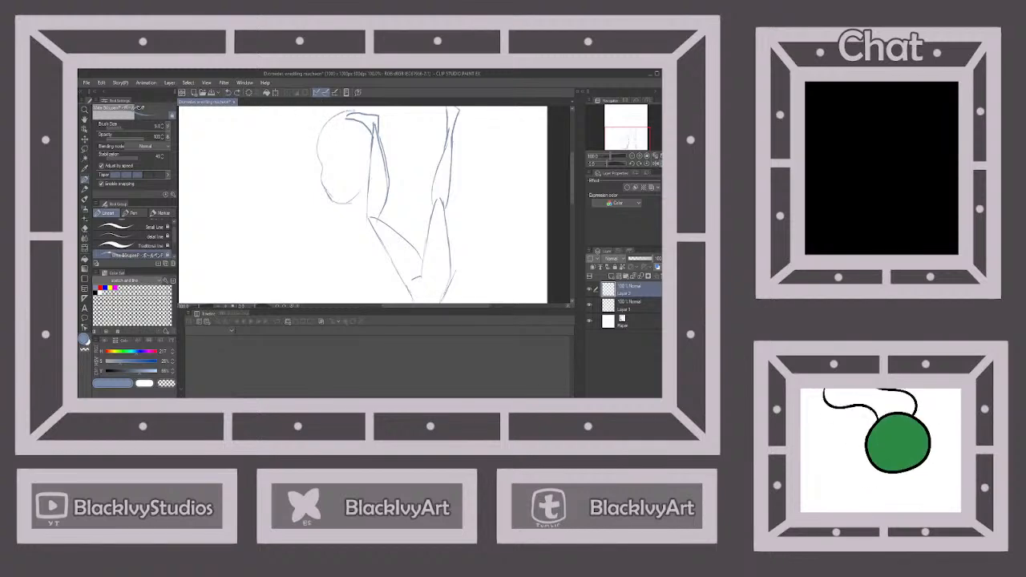
drag(380, 154, 374, 178)
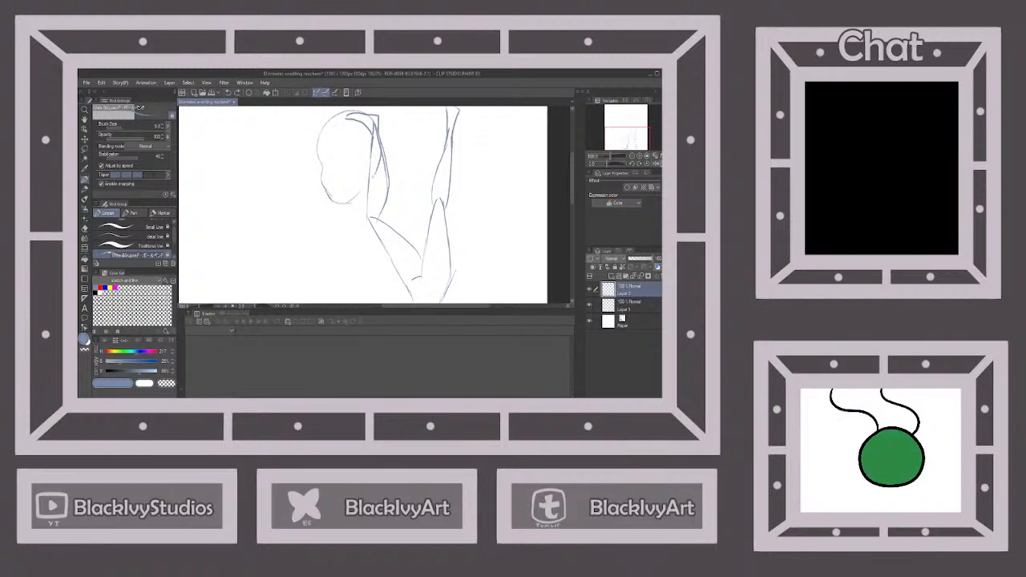
Scale the new head down and move its layer lower, beside the first figure's forward shin
scroll(381, 157, down, 2)
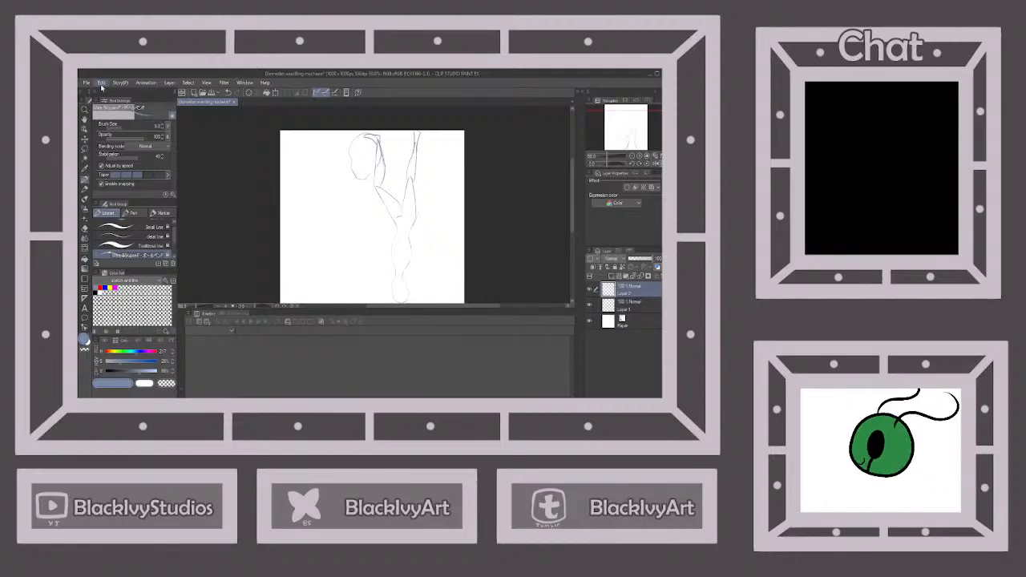
click(102, 83)
key(ctrl+t)
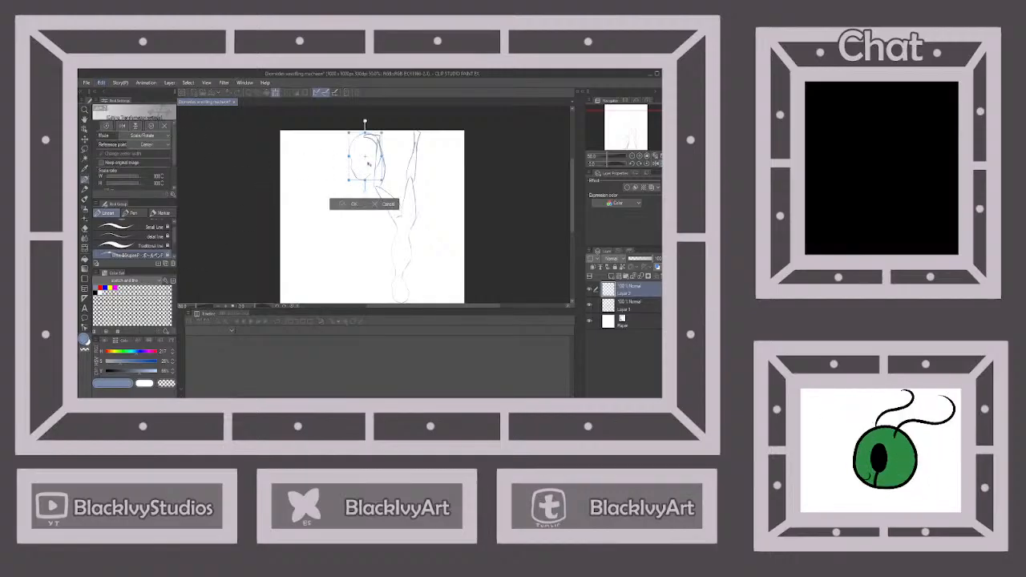
mouse_move(382, 179)
mouse_down()
mouse_move(370, 162)
mouse_move(384, 157)
mouse_move(373, 163)
mouse_up()
click(354, 192)
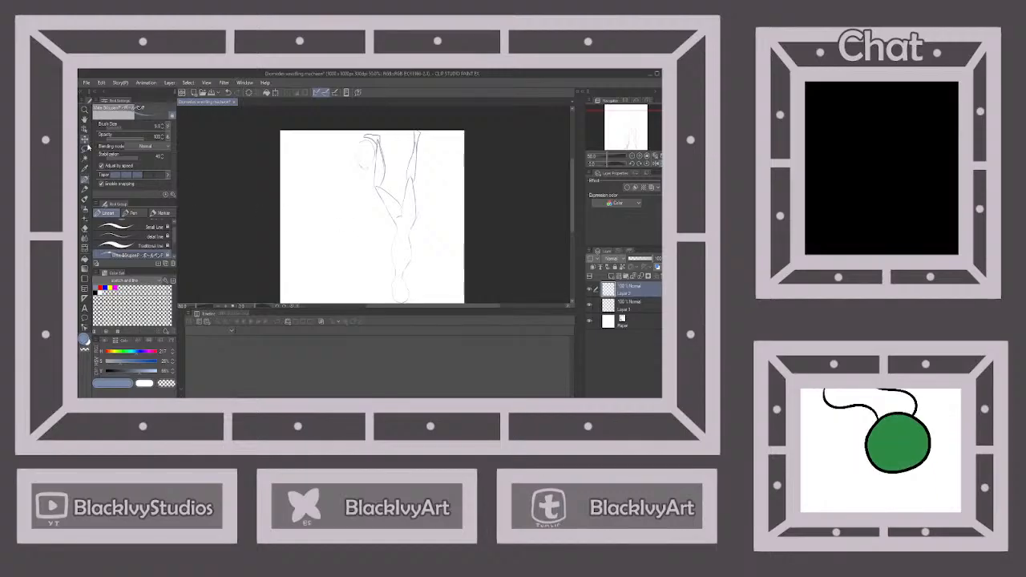
click(85, 139)
drag(392, 208, 392, 230)
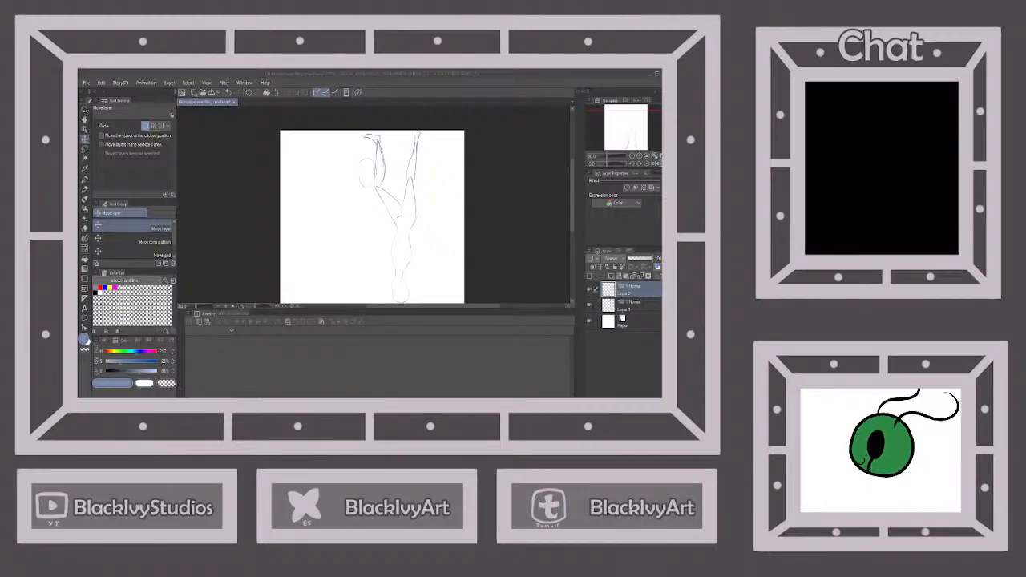
Draw the second figure's neck, shoulders, and tapered torso down to the hips, undoing the wide-shouldered attempt and redrawing it narrower
key(alt+Tab)
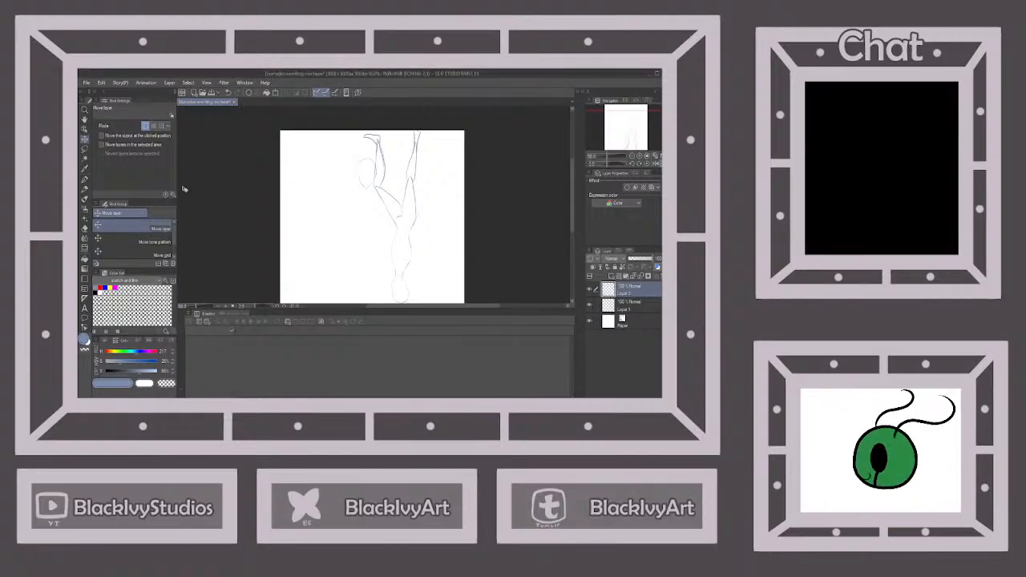
key(p)
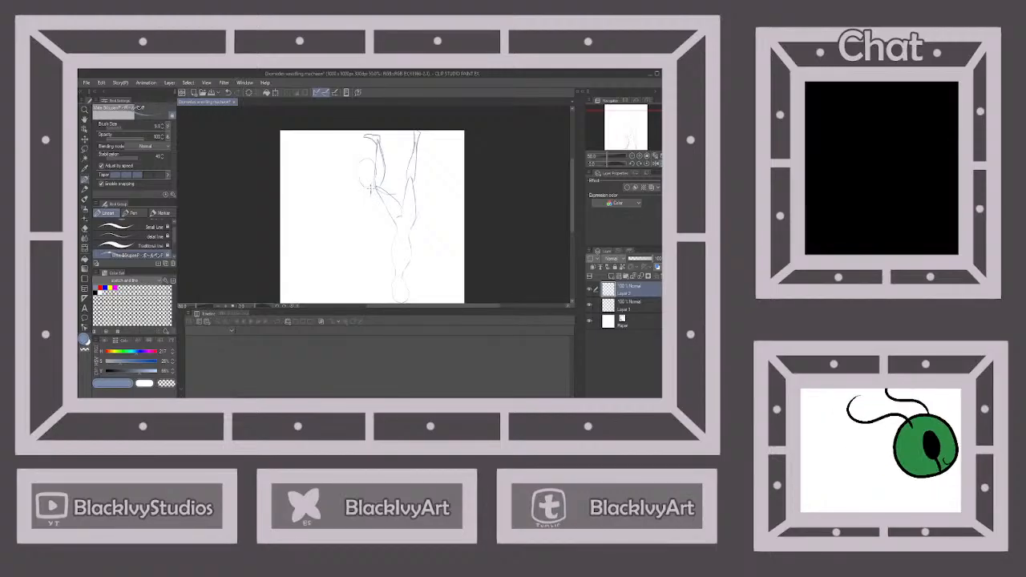
drag(370, 190, 347, 193)
drag(348, 195, 379, 225)
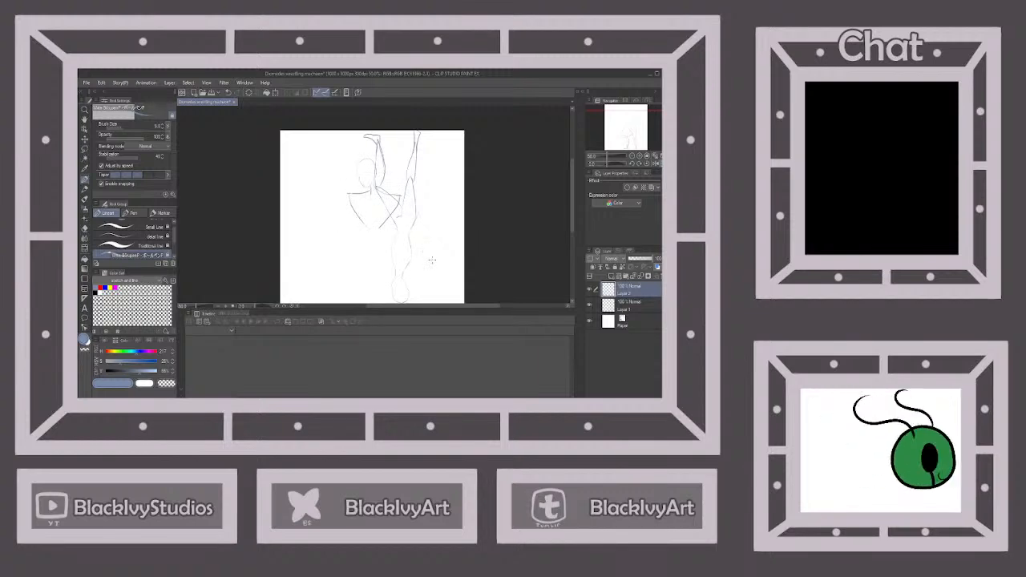
click(228, 93)
click(228, 92)
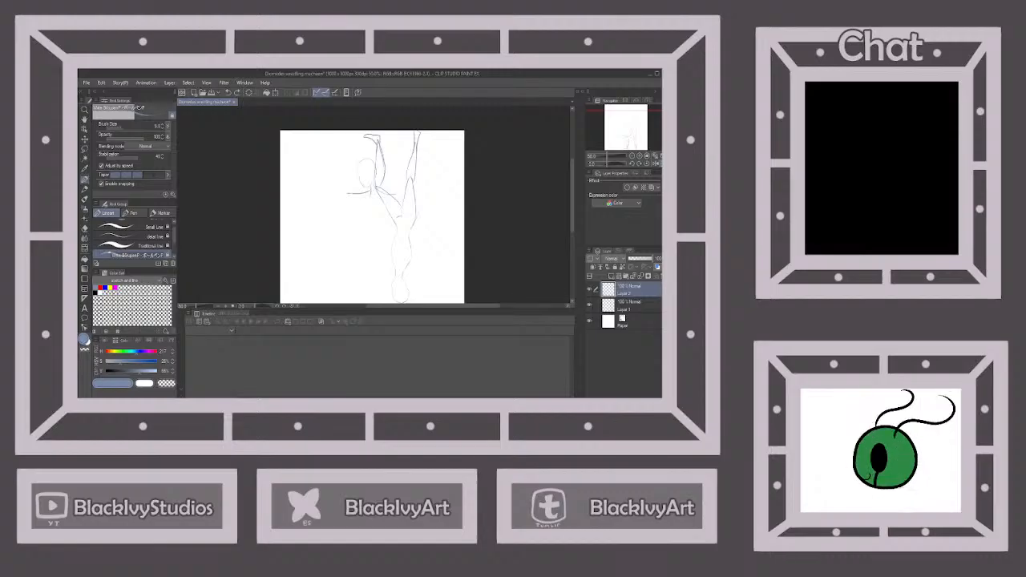
click(227, 92)
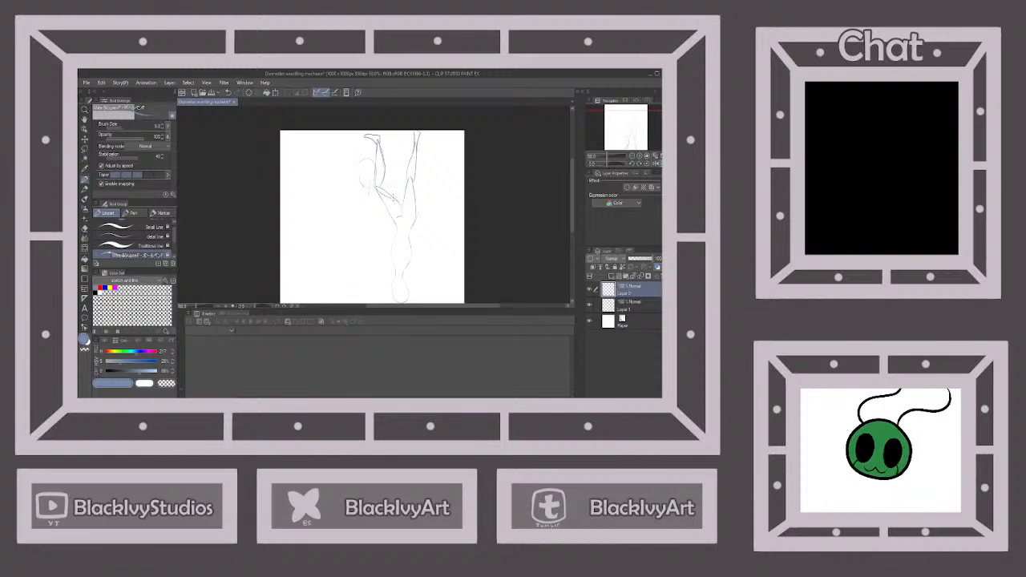
mouse_move(367, 190)
mouse_down()
mouse_move(351, 191)
mouse_move(352, 221)
mouse_move(382, 219)
mouse_move(375, 224)
mouse_up()
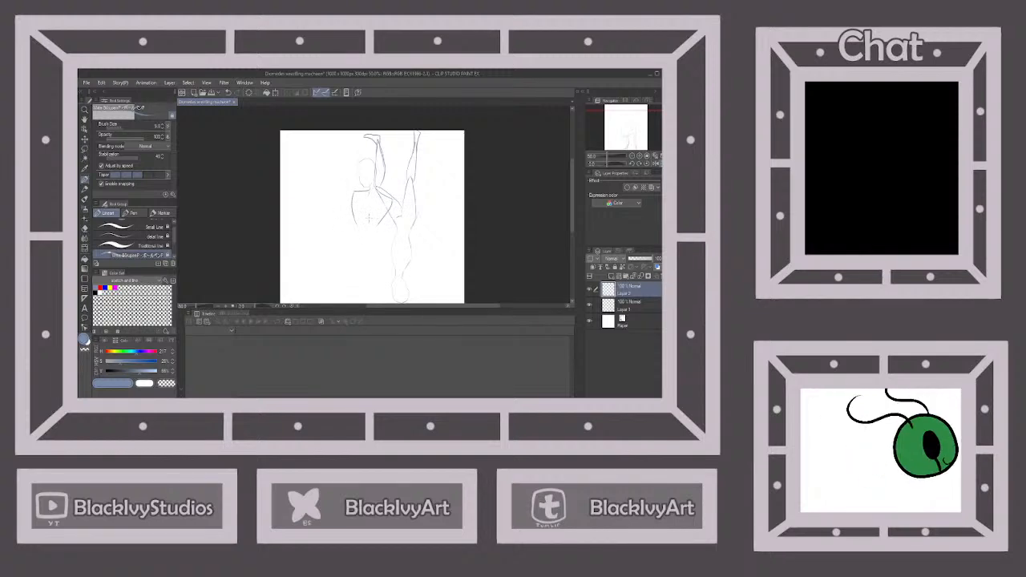
click(228, 93)
click(229, 93)
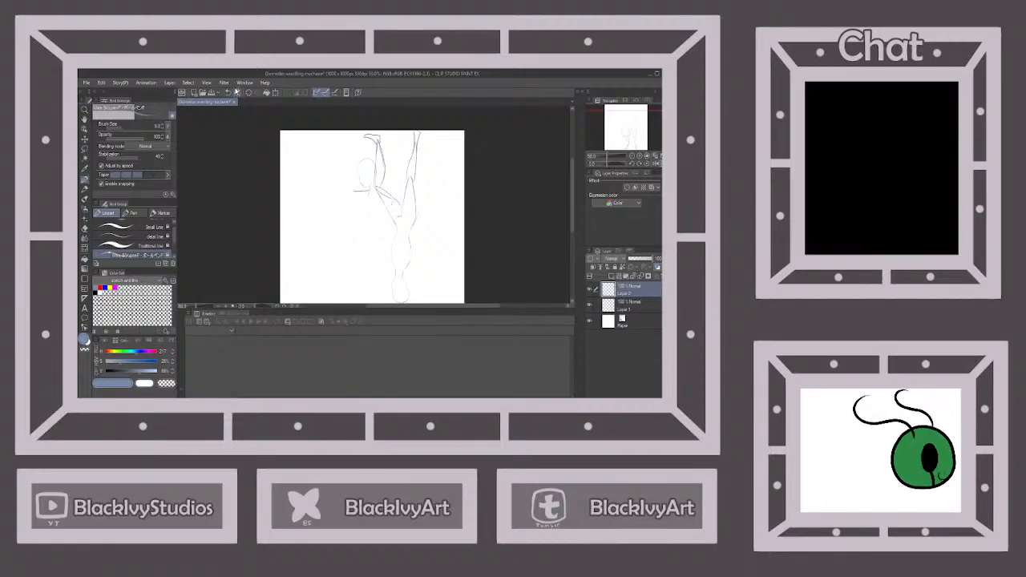
mouse_move(354, 192)
mouse_down()
mouse_move(375, 230)
mouse_move(388, 212)
mouse_move(393, 245)
mouse_move(372, 251)
mouse_up()
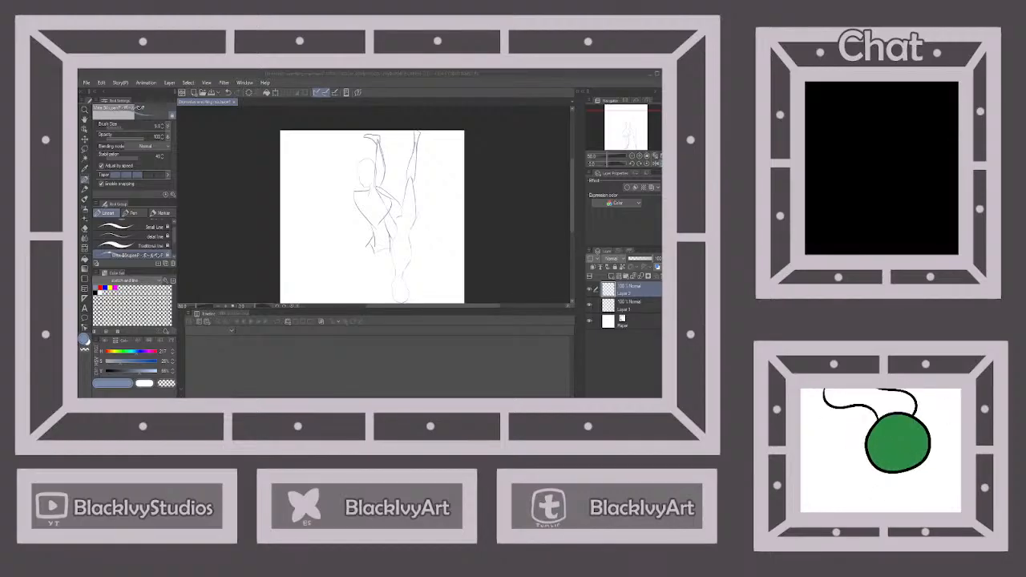
Draw the thigh of the second figure's raised leg, extending sideways from the hip and tapering to the knee
key(alt+Tab)
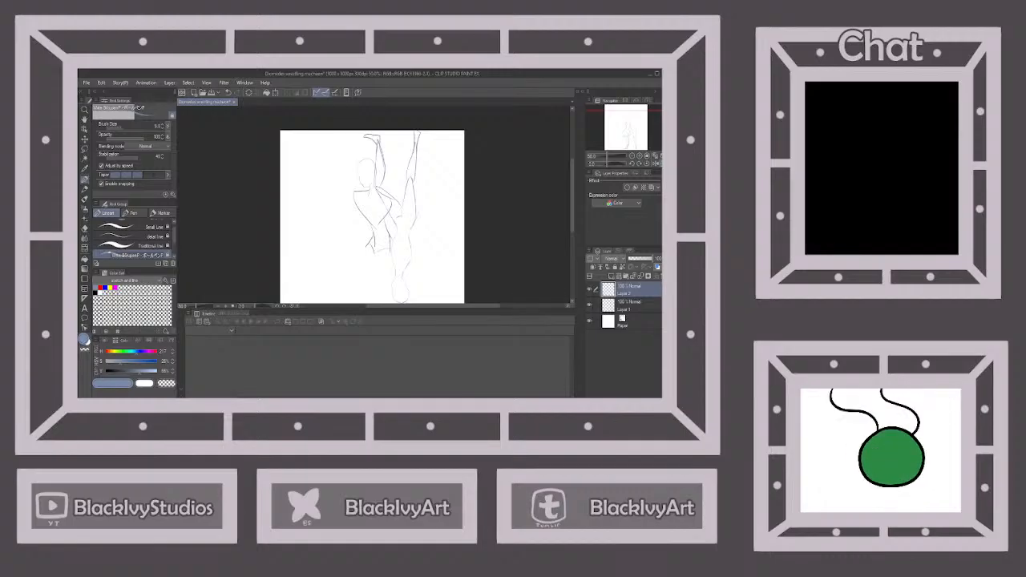
key(alt+Tab)
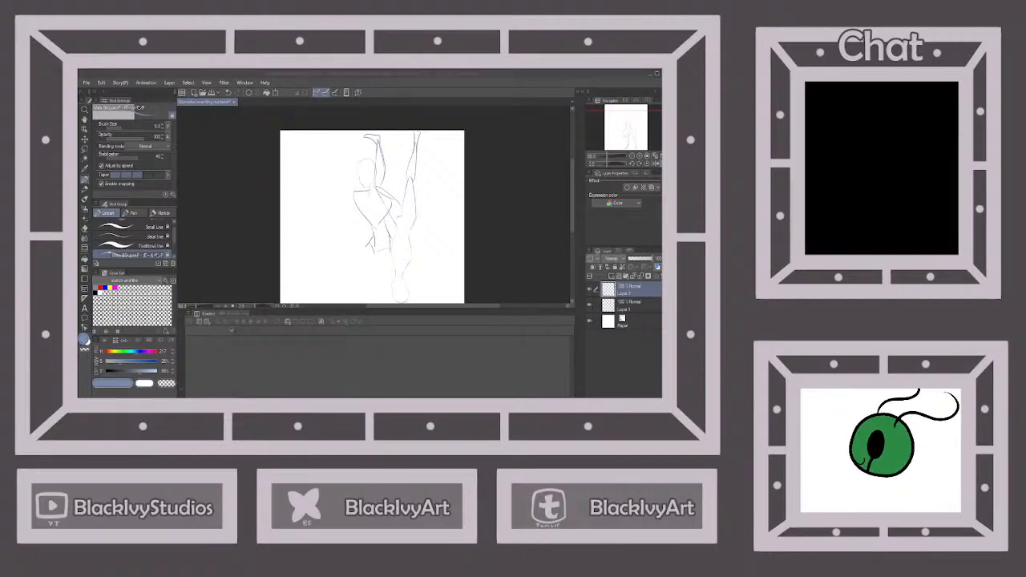
key(alt+Tab)
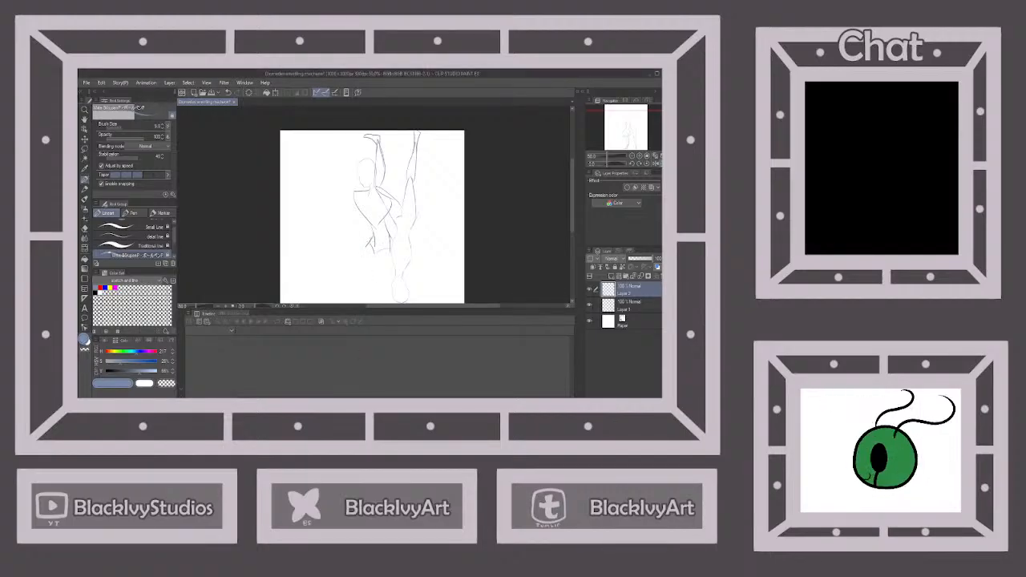
drag(354, 247, 340, 253)
key(alt+Tab)
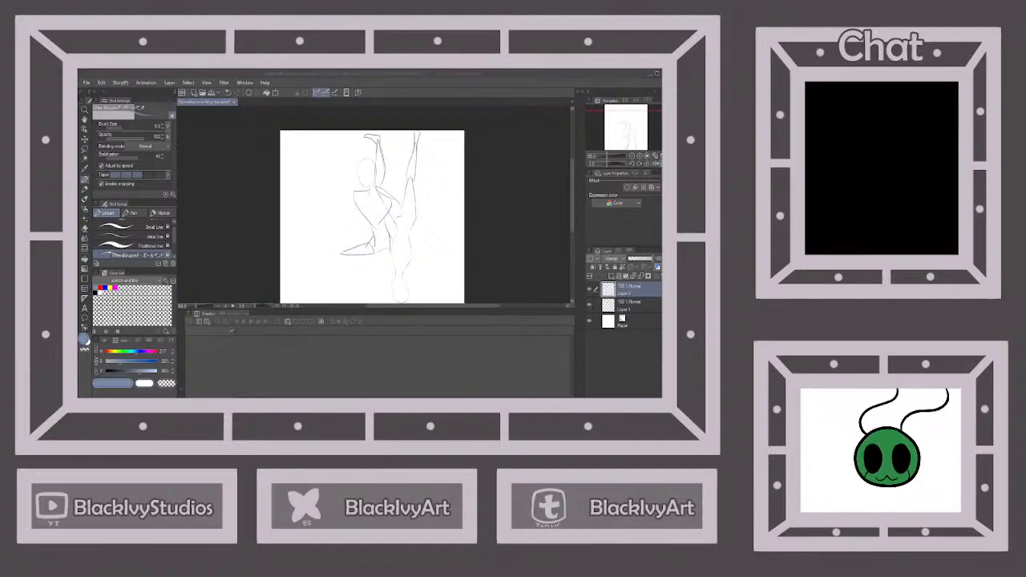
Draw the thigh of the second figure's other leg, tapering down from the hip toward the first figure's head
key(alt+Tab)
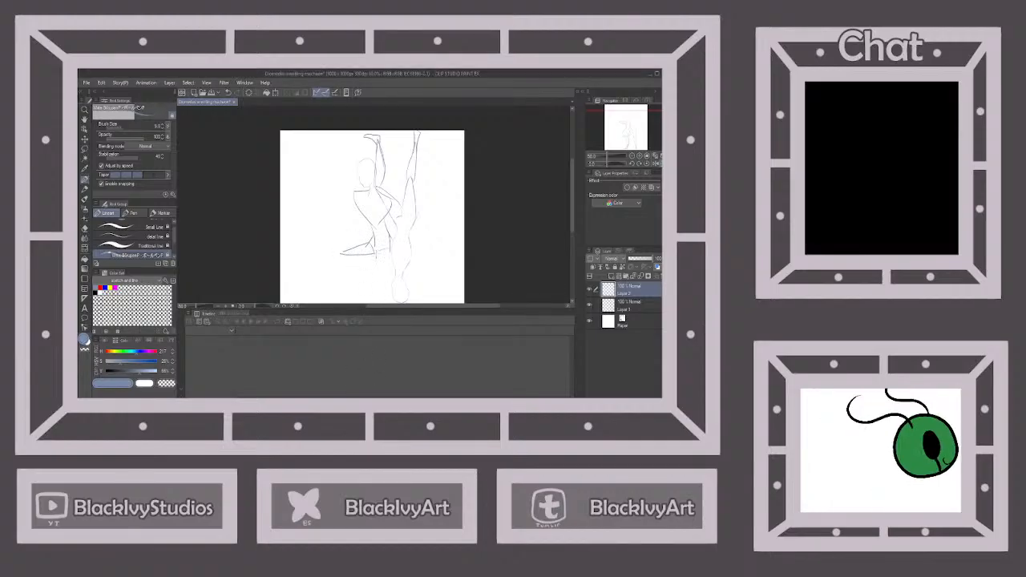
drag(376, 252, 395, 287)
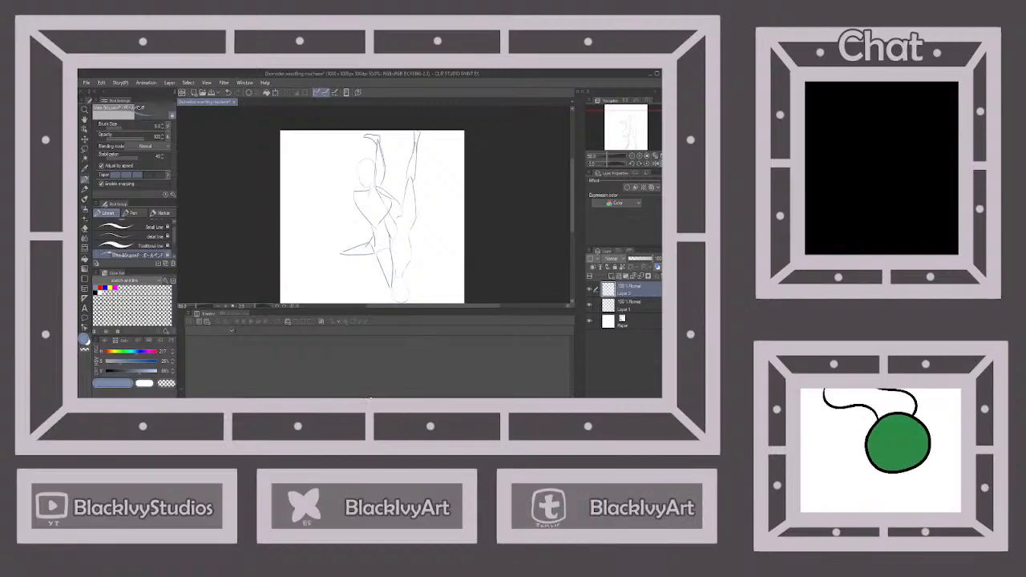
key(alt+Tab)
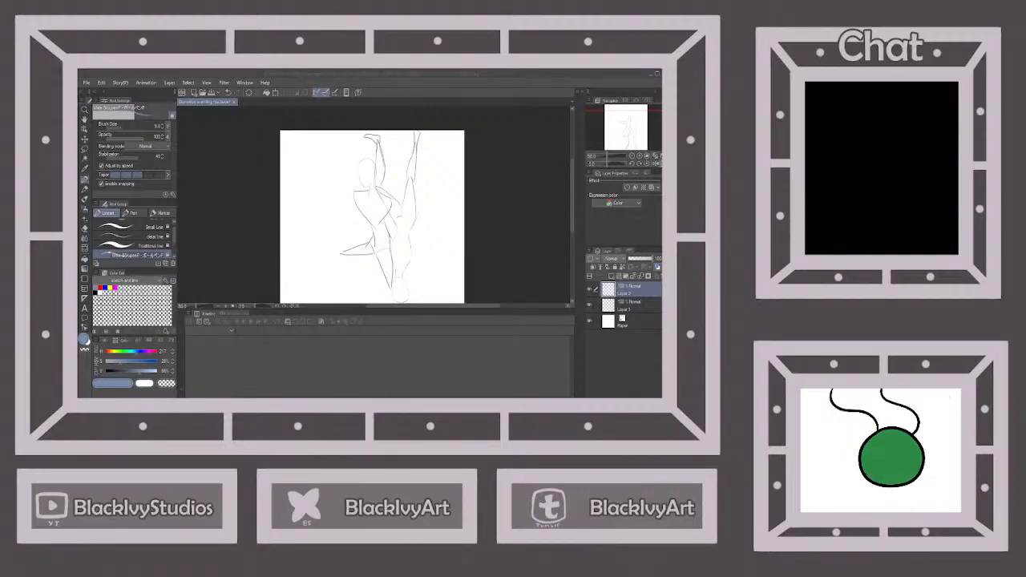
key(alt+Tab)
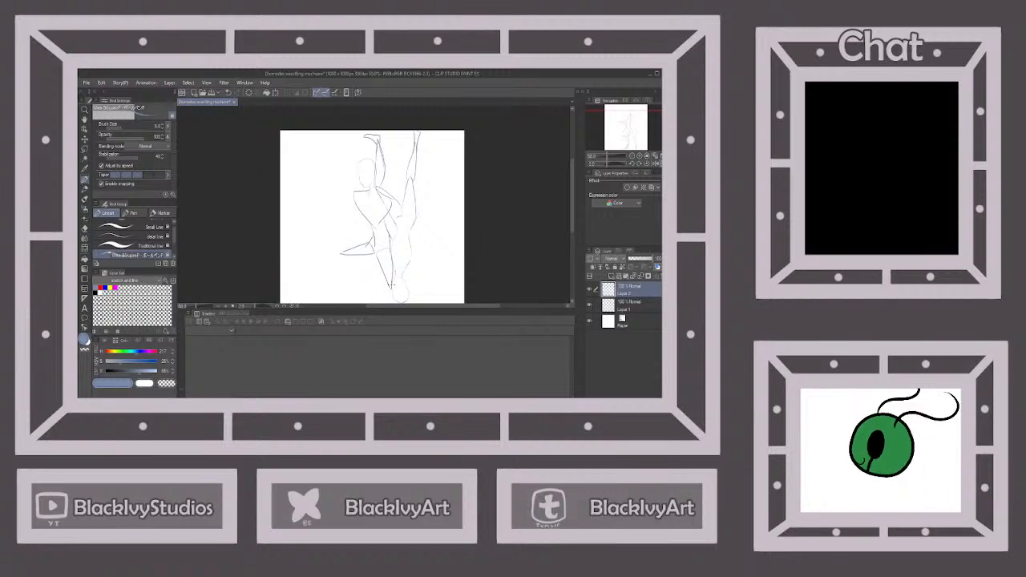
Draw the second figure's shins folding back from both knees, plus one arm reaching from the shoulder to the first figure's hip
drag(385, 291, 353, 296)
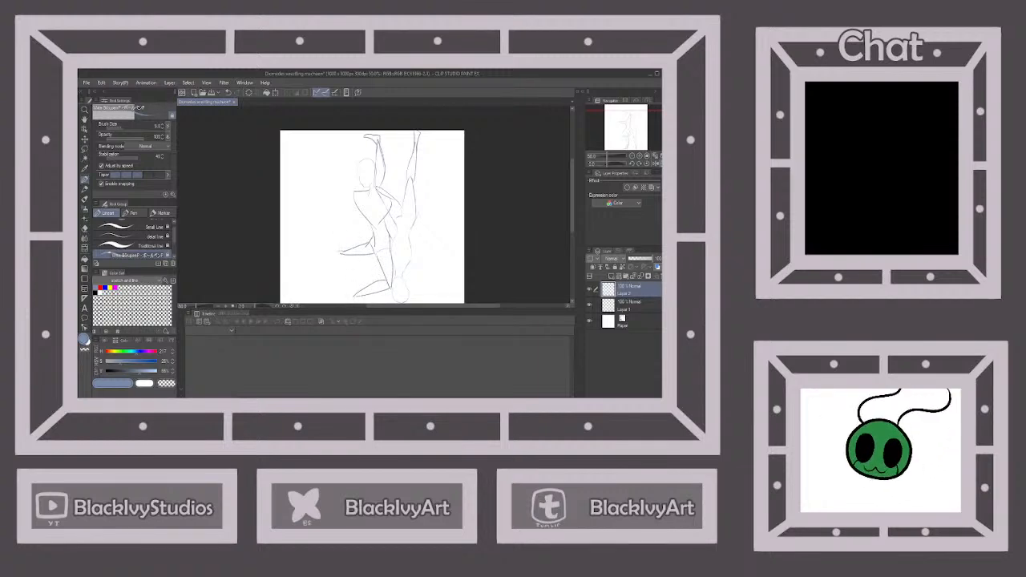
drag(341, 253, 371, 289)
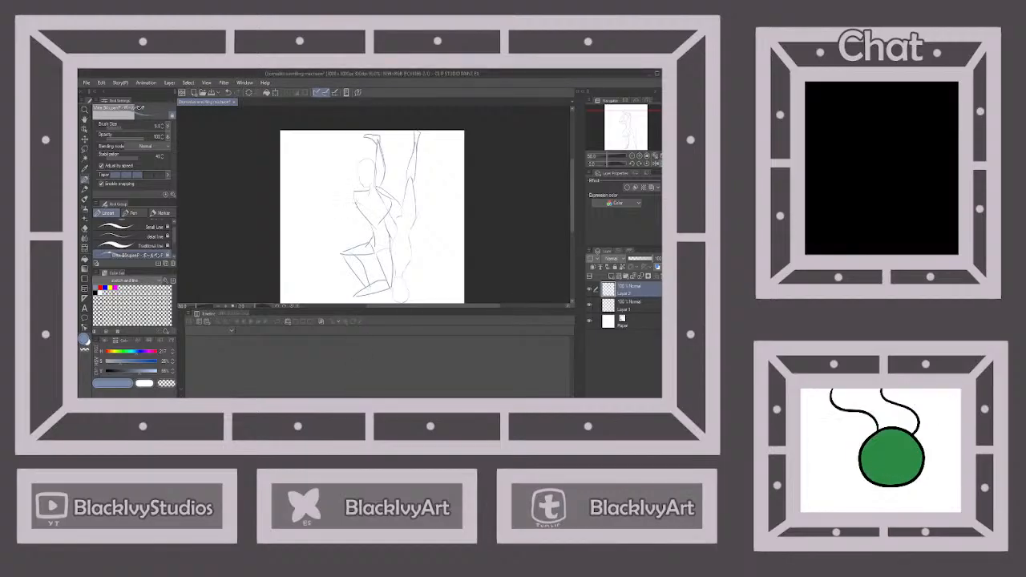
drag(354, 193, 328, 156)
click(228, 93)
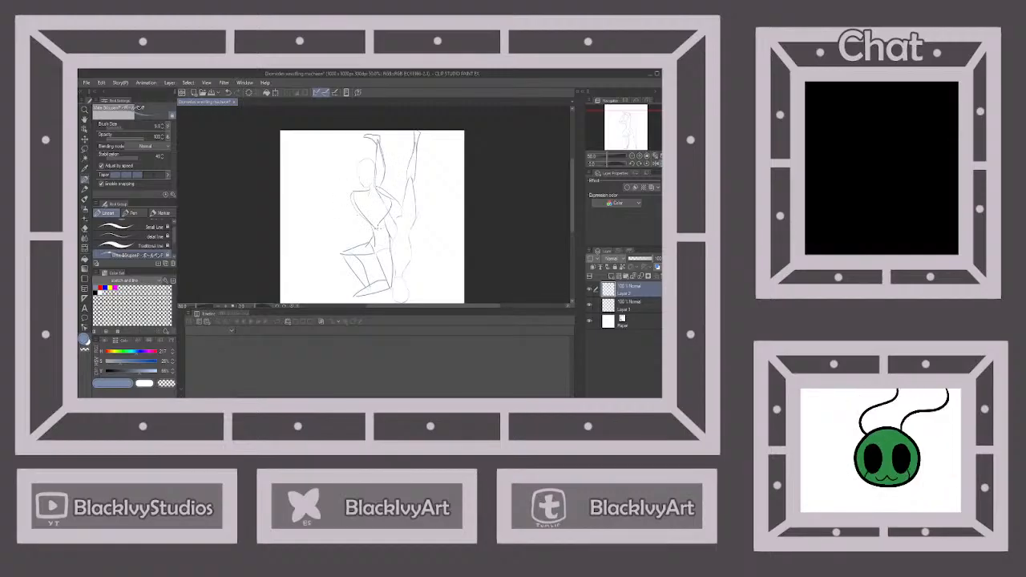
mouse_move(361, 192)
mouse_down()
mouse_move(371, 221)
mouse_move(406, 235)
mouse_up()
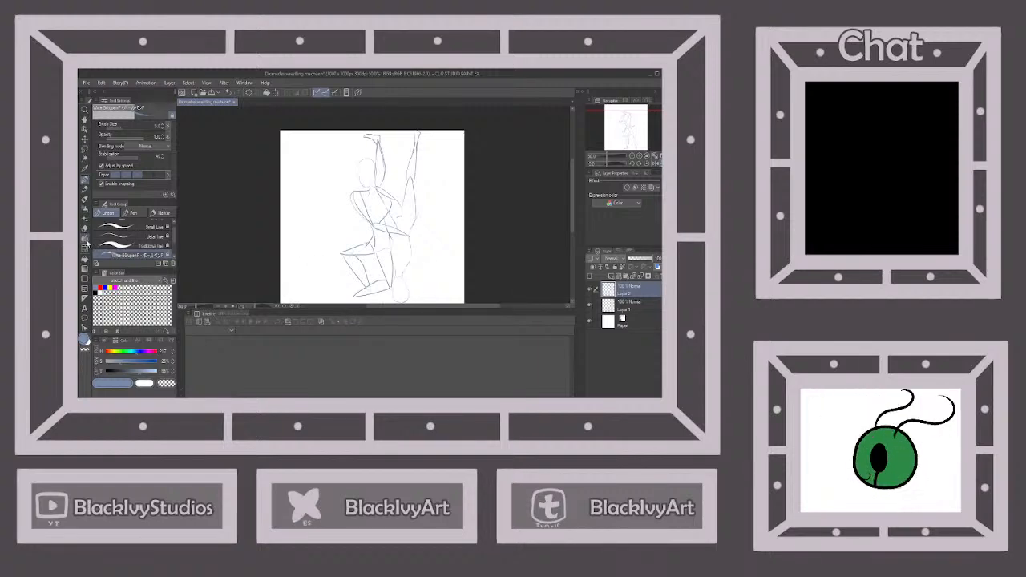
click(85, 229)
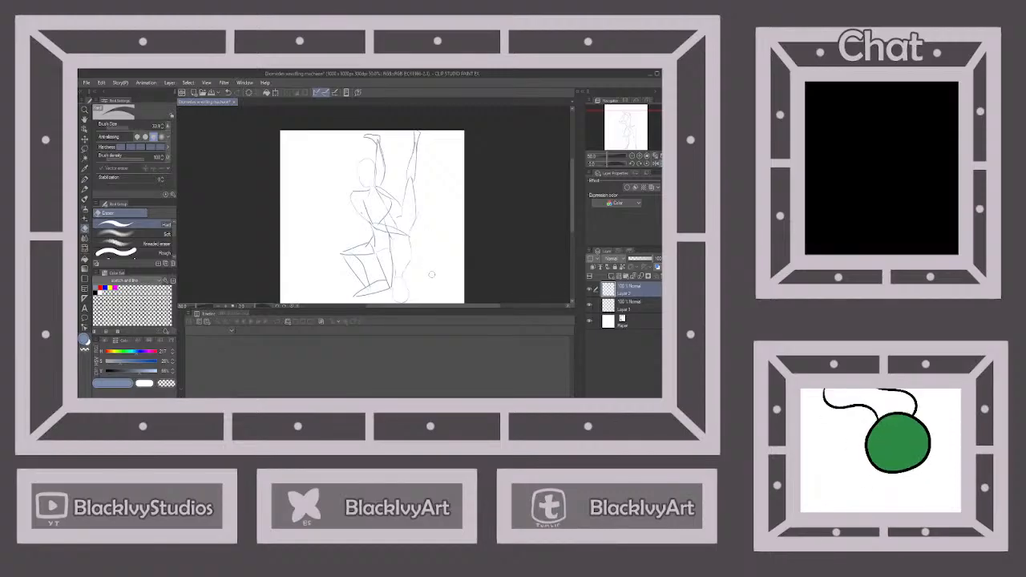
click(86, 179)
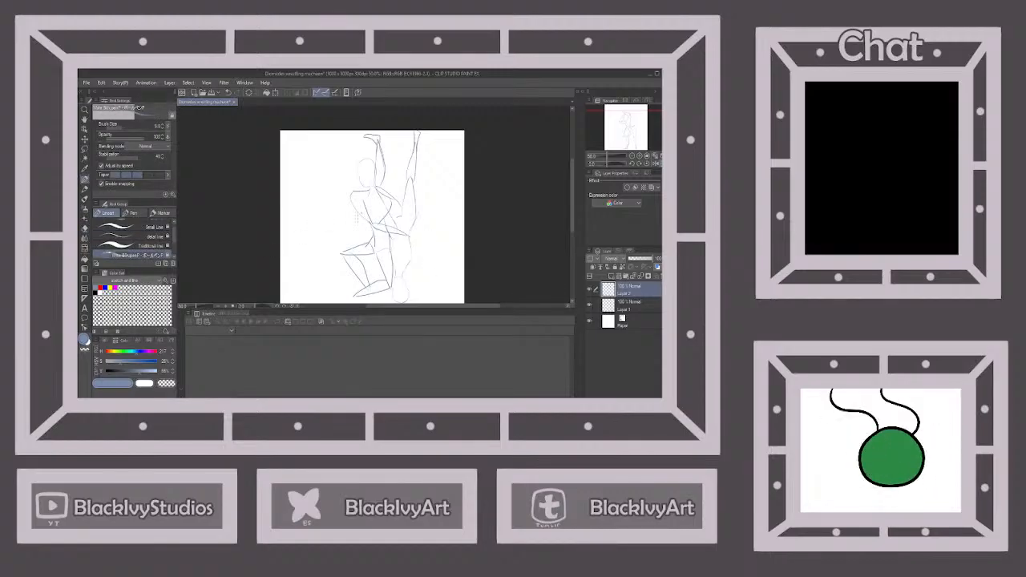
Draw the second figure's feet at the ends of both shins
scroll(374, 222, down, 2)
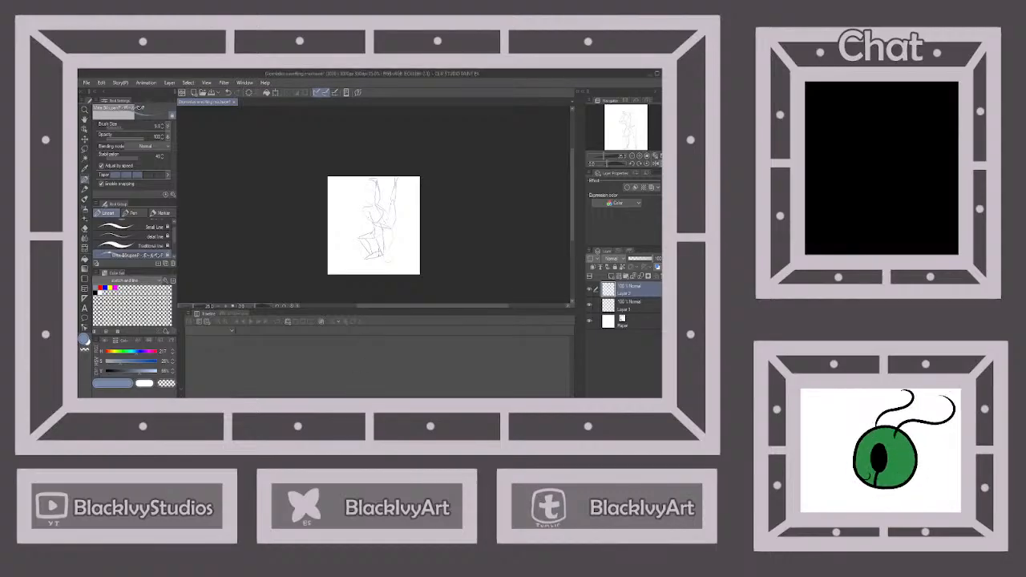
scroll(374, 218, up, 3)
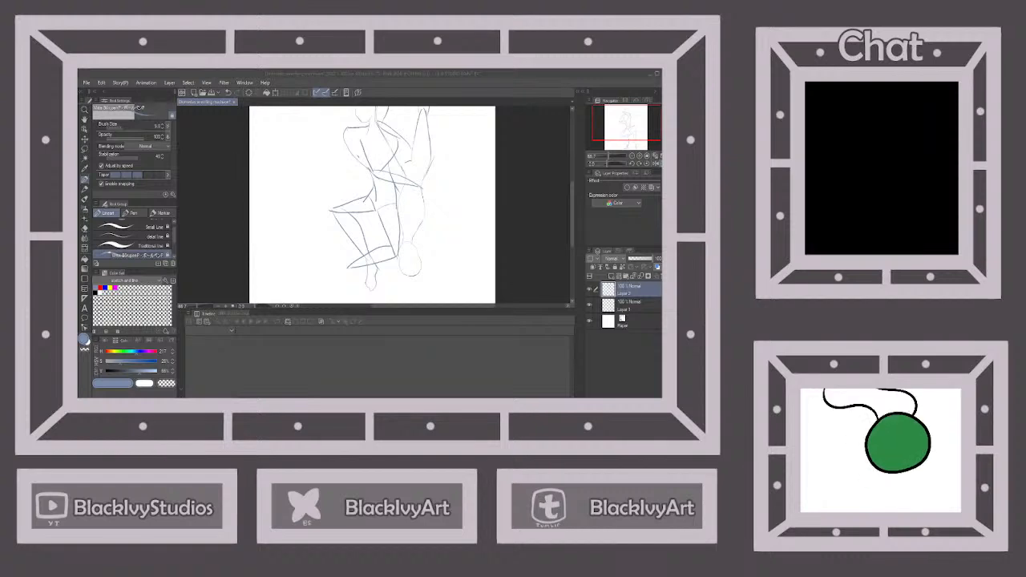
click(355, 366)
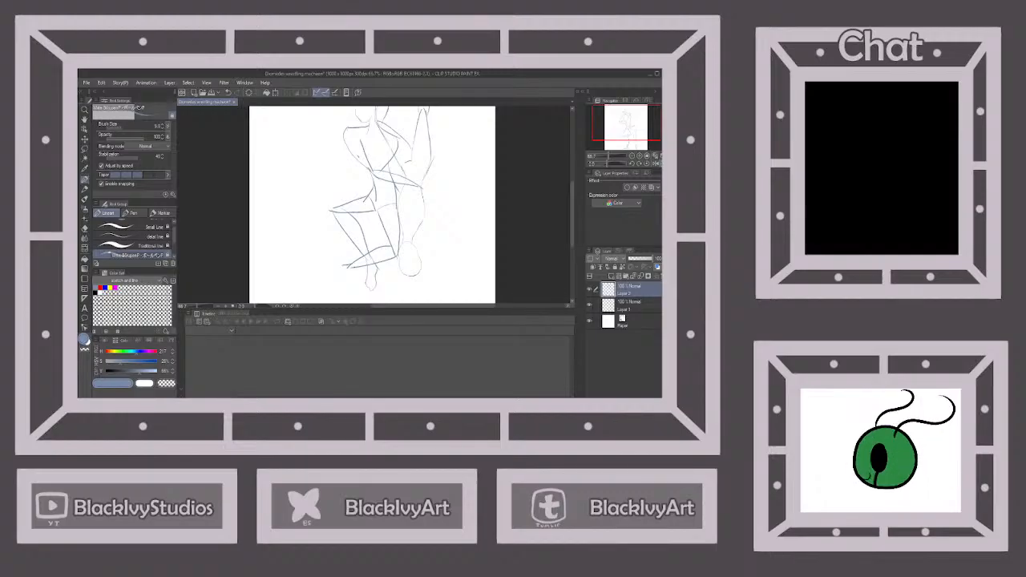
drag(355, 271, 352, 288)
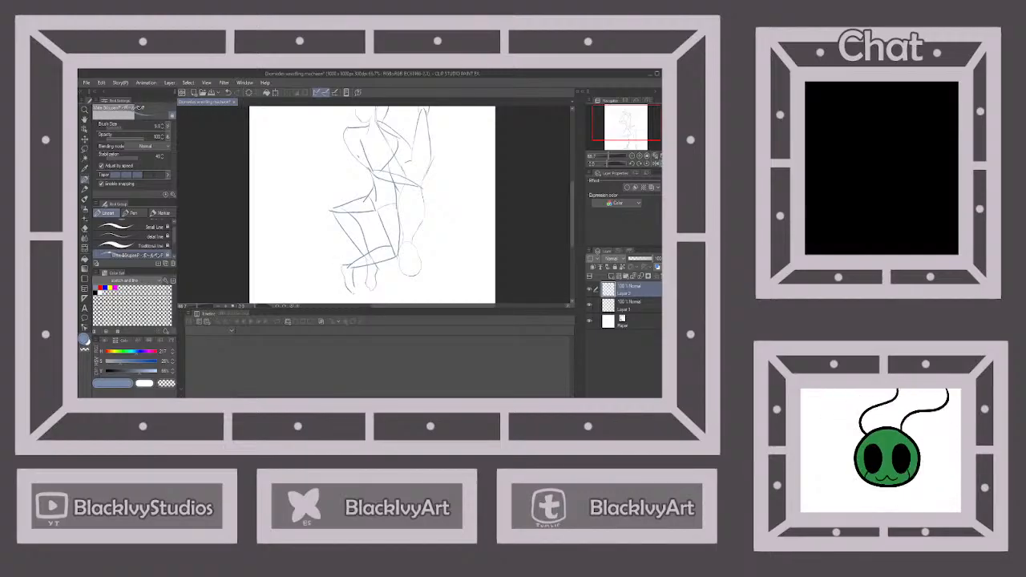
scroll(364, 275, down, 3)
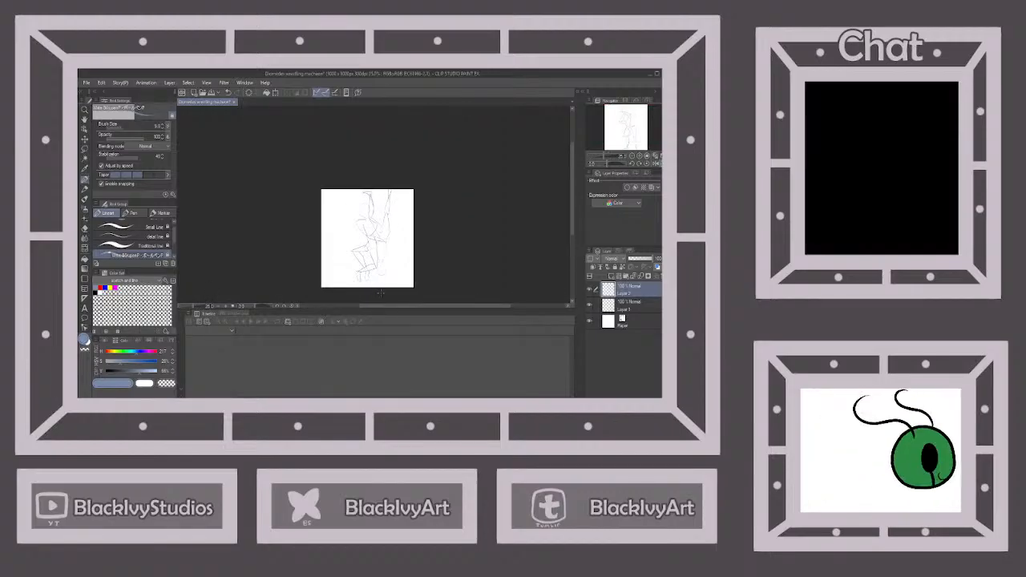
Flip the canvas view vertically and draw the second figure's hand gripping the back of the first figure's waist
click(660, 164)
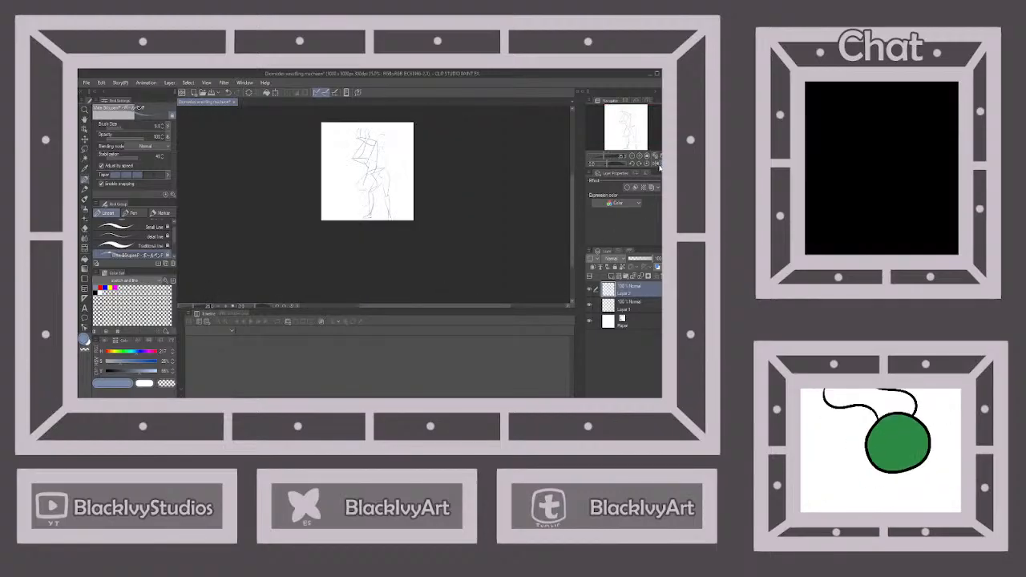
scroll(384, 146, up, 3)
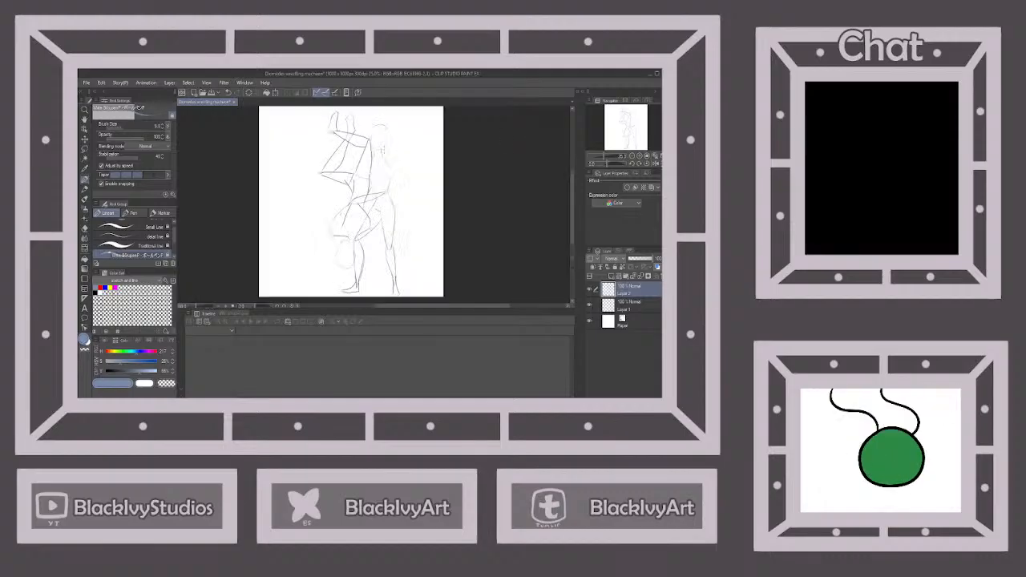
scroll(394, 204, up, 2)
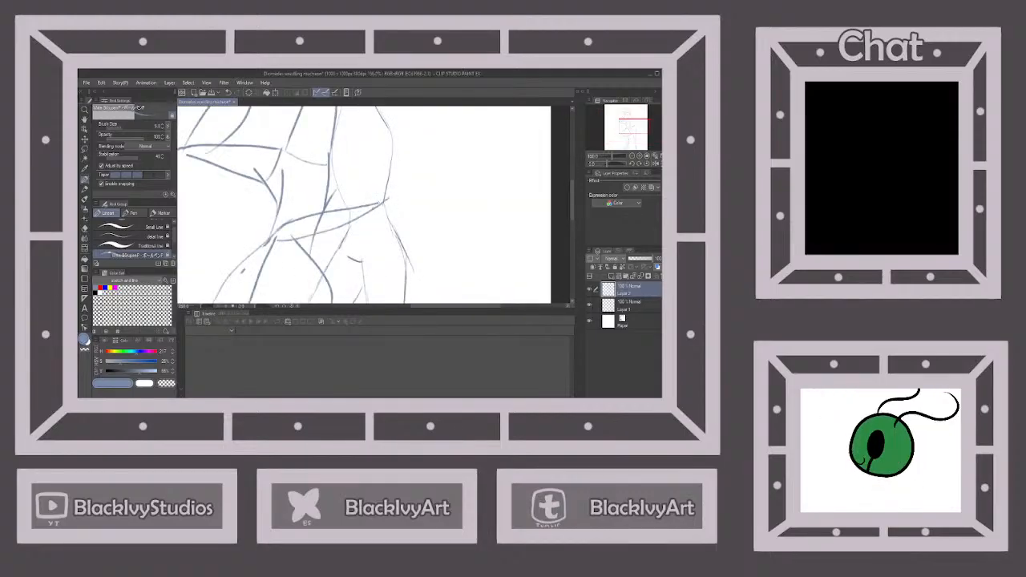
drag(370, 207, 394, 219)
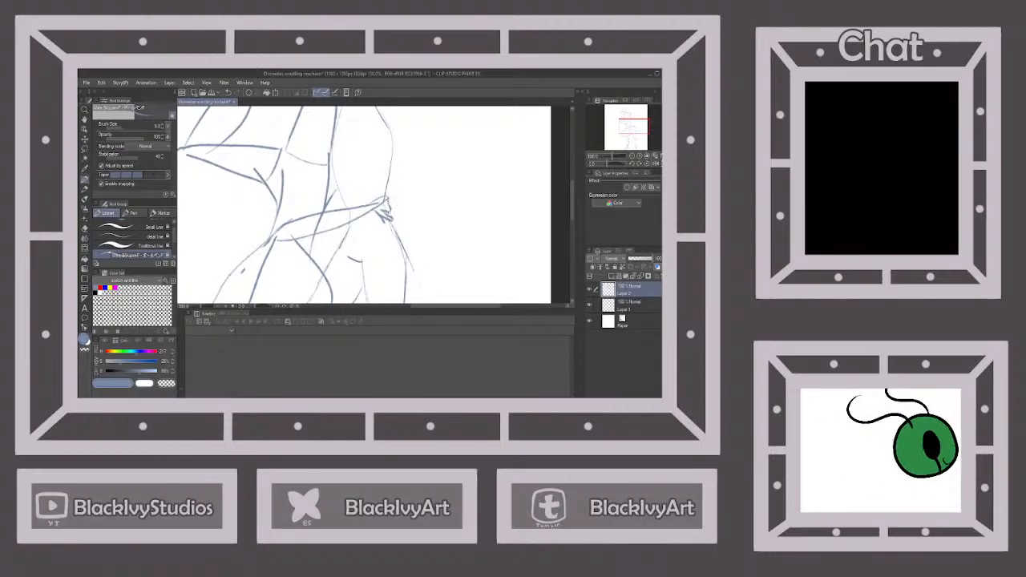
Refine the second figure's upper arm, elbow and forearm where the arm wraps around the first figure's waist
scroll(394, 201, down, 2)
scroll(391, 206, up, 1)
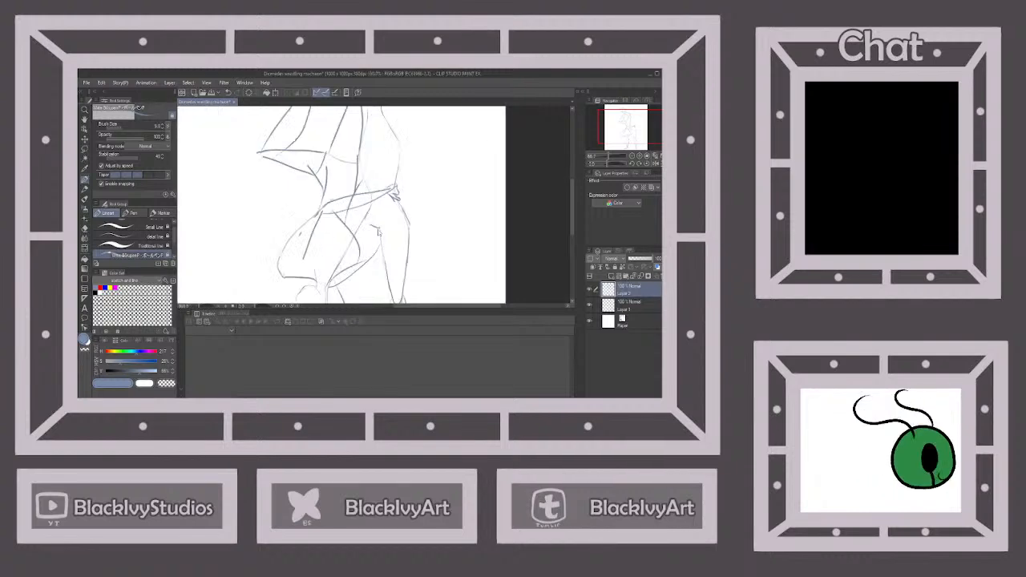
drag(334, 199, 291, 238)
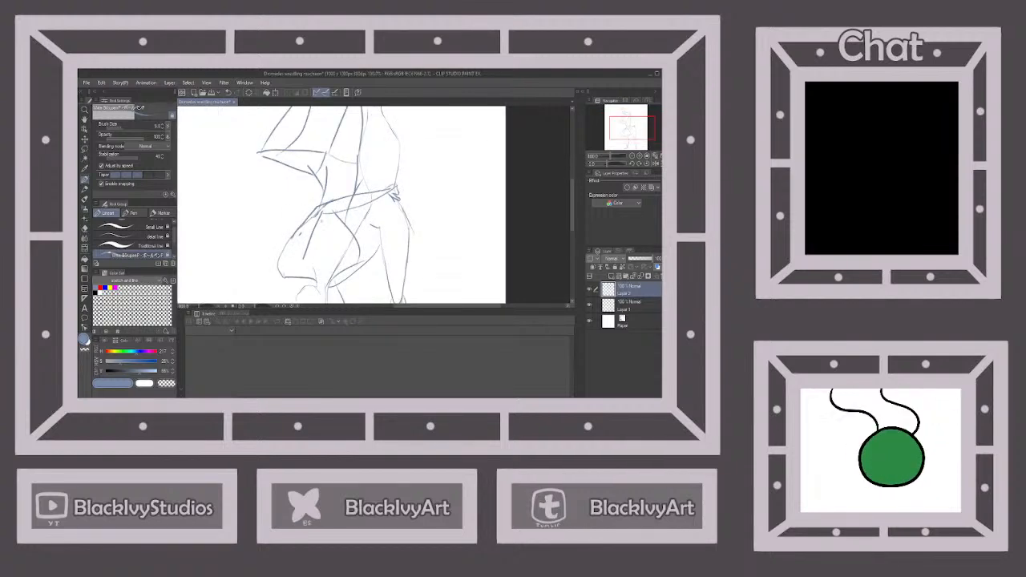
drag(327, 215, 387, 195)
scroll(393, 195, down, 4)
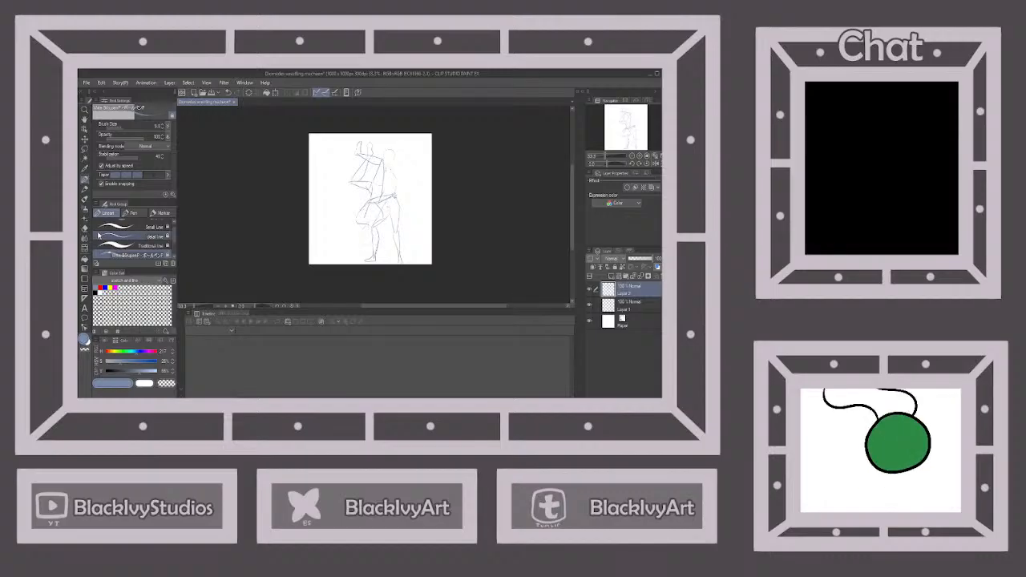
key(e)
scroll(384, 213, up, 2)
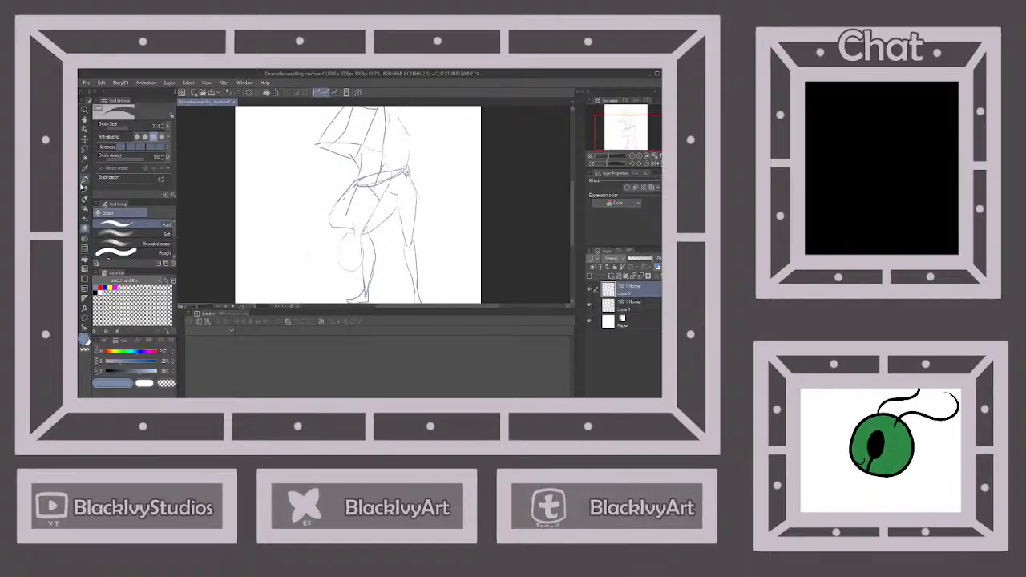
Draw the first figure's arm from a rounded shoulder down to the elbow, with the forearm wrapping around the second figure's waist
key(p)
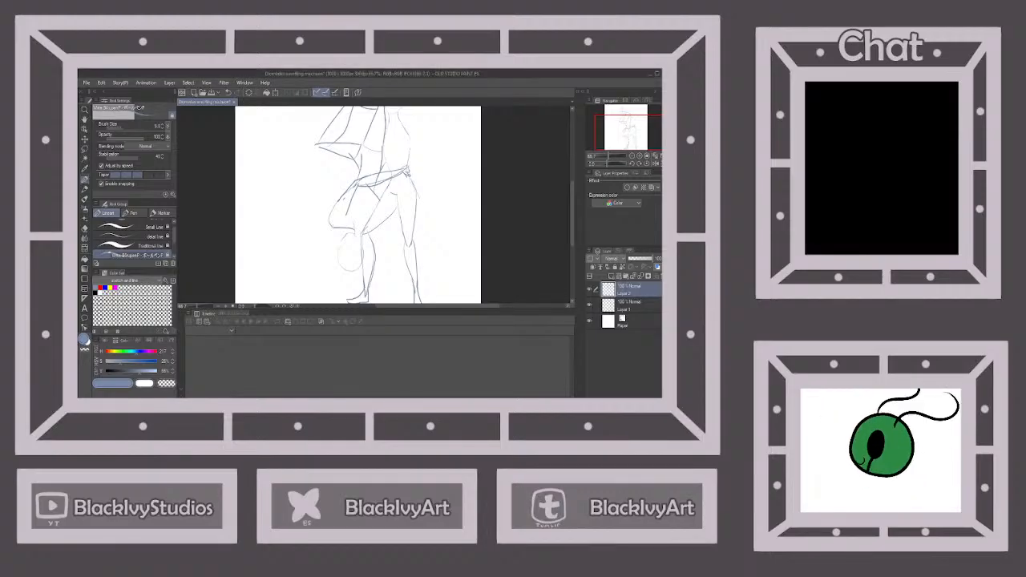
drag(407, 255, 408, 288)
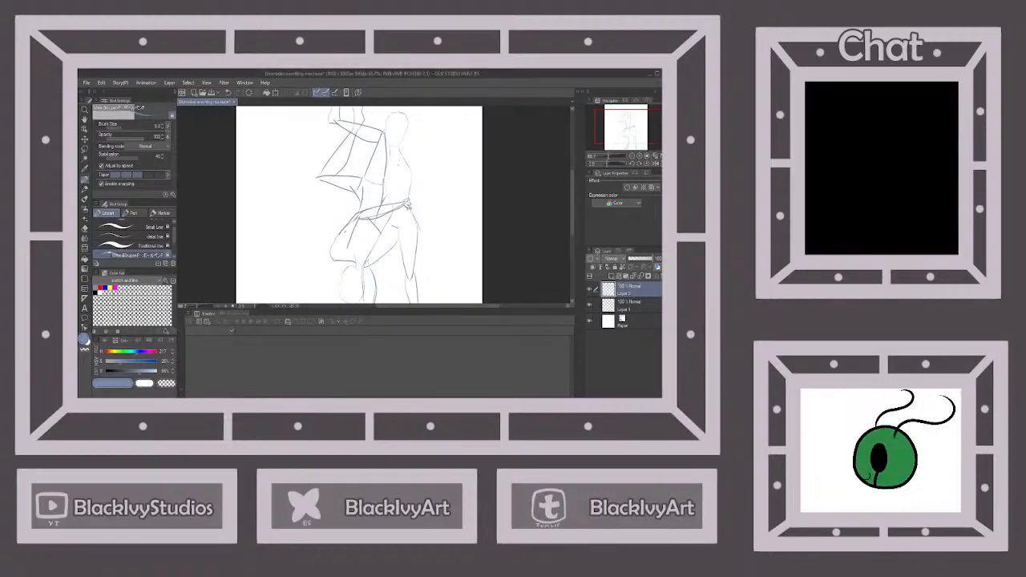
mouse_move(397, 157)
mouse_down()
mouse_move(412, 159)
mouse_move(413, 173)
mouse_move(390, 188)
mouse_up()
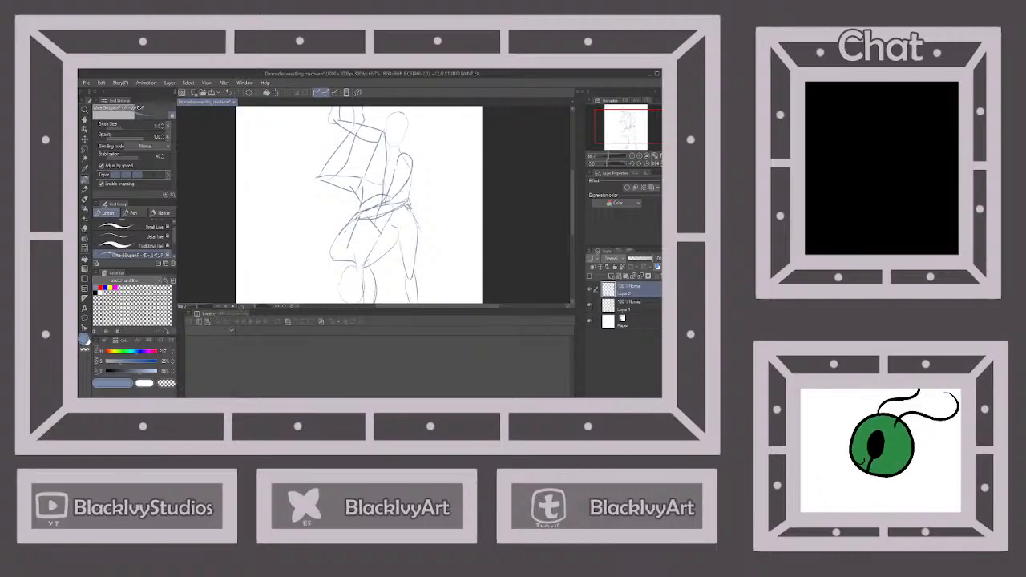
scroll(404, 242, down, 2)
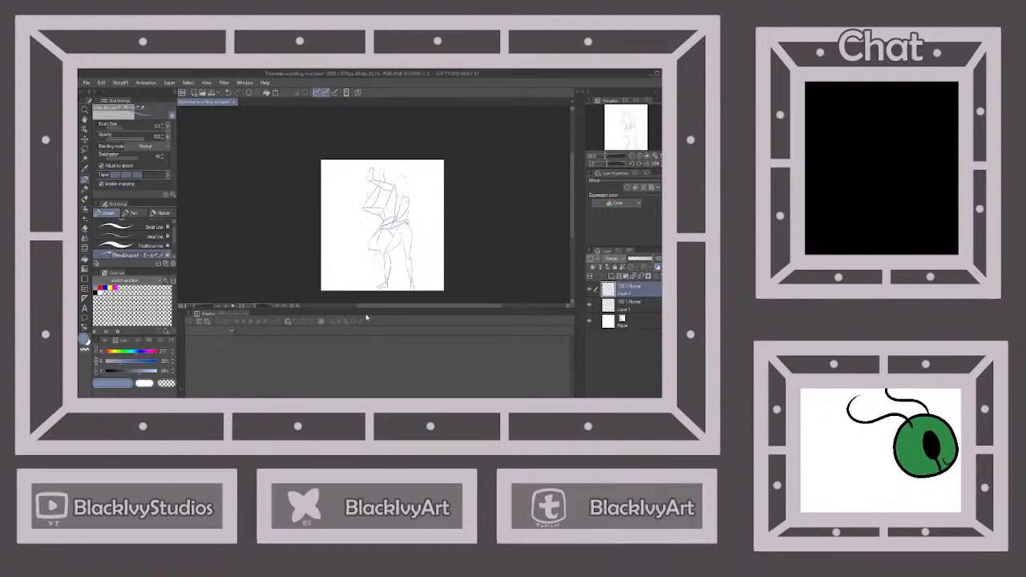
Round off the second figure's shoulder and redraw the inner line of its upper arm
scroll(367, 232, up, 3)
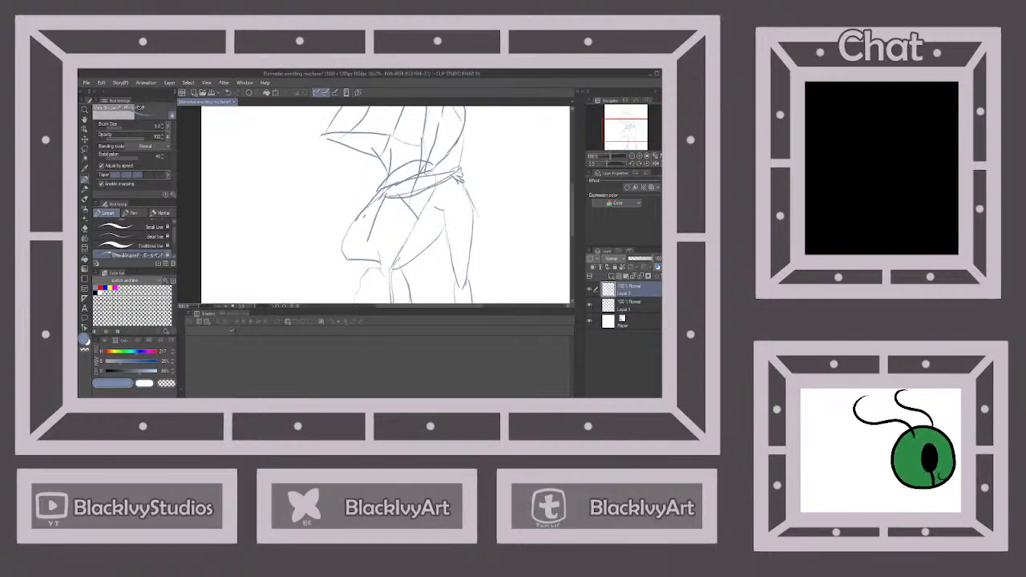
mouse_move(343, 258)
mouse_down()
mouse_move(343, 232)
mouse_move(357, 225)
mouse_up()
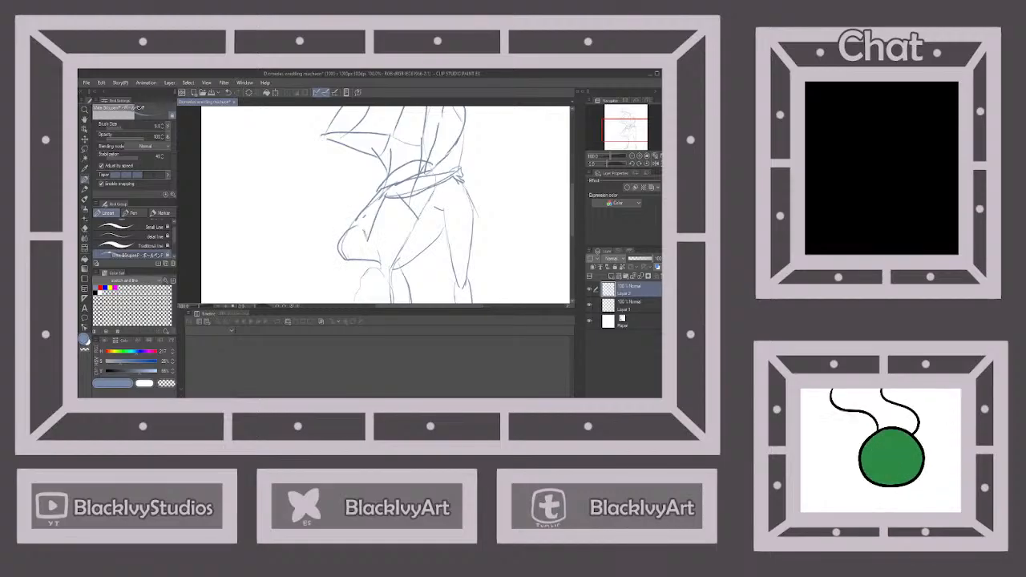
drag(386, 199, 369, 247)
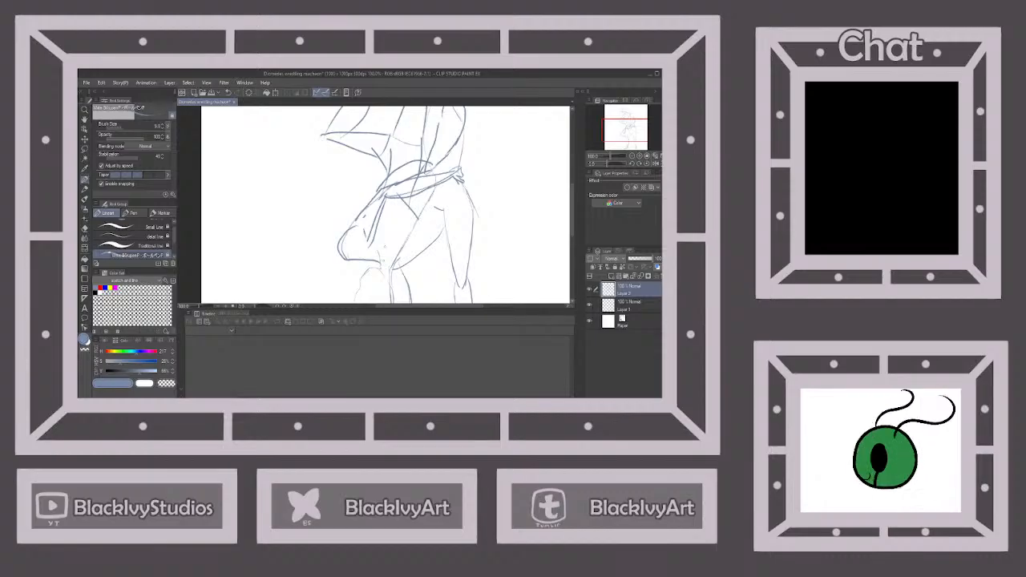
Erase the leftover sketch lines beside the second figure's upper arm and where the two figures' arms cross
click(85, 230)
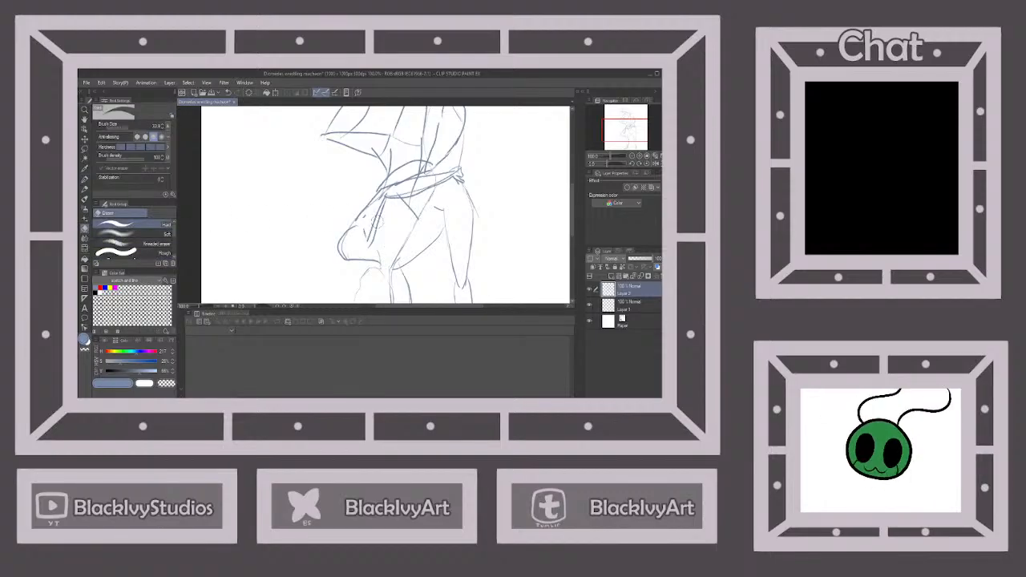
mouse_move(367, 243)
mouse_down()
mouse_move(383, 189)
mouse_move(366, 216)
mouse_up()
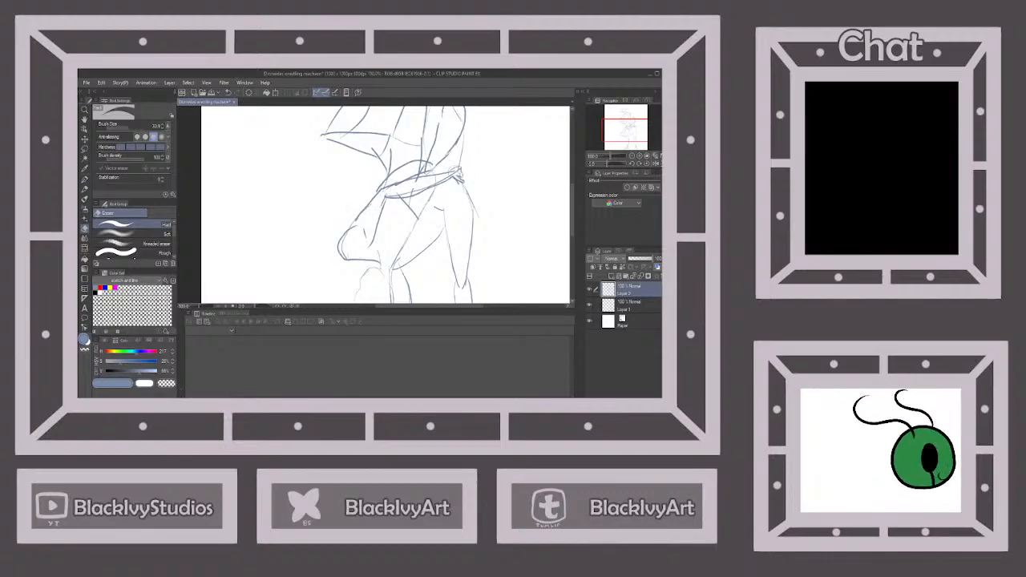
drag(452, 175, 411, 190)
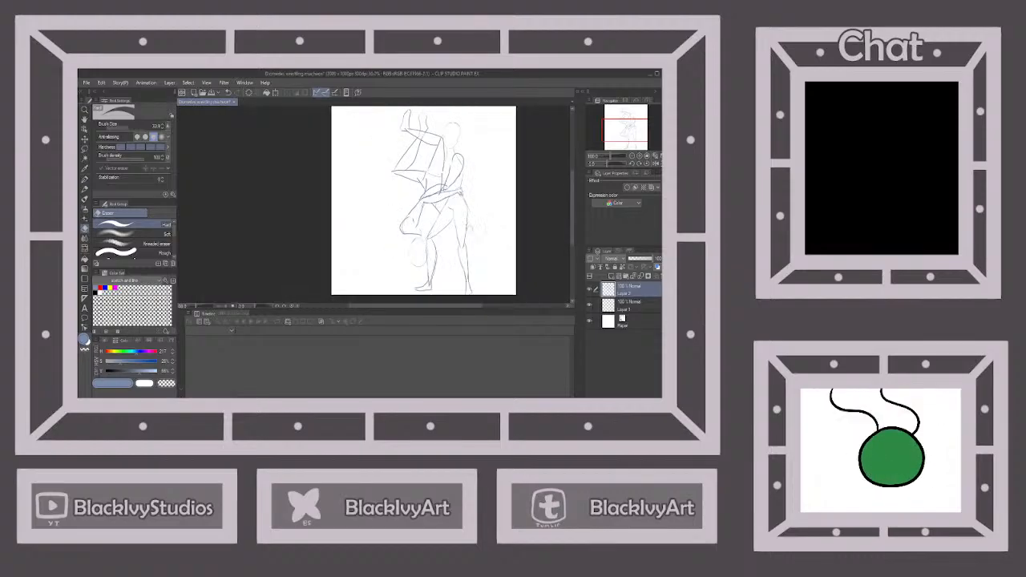
Clean up overlapping lines around the first figure's arm and torso, working across both figure layers and ending on the upper layer
key(ctrl+0)
click(628, 302)
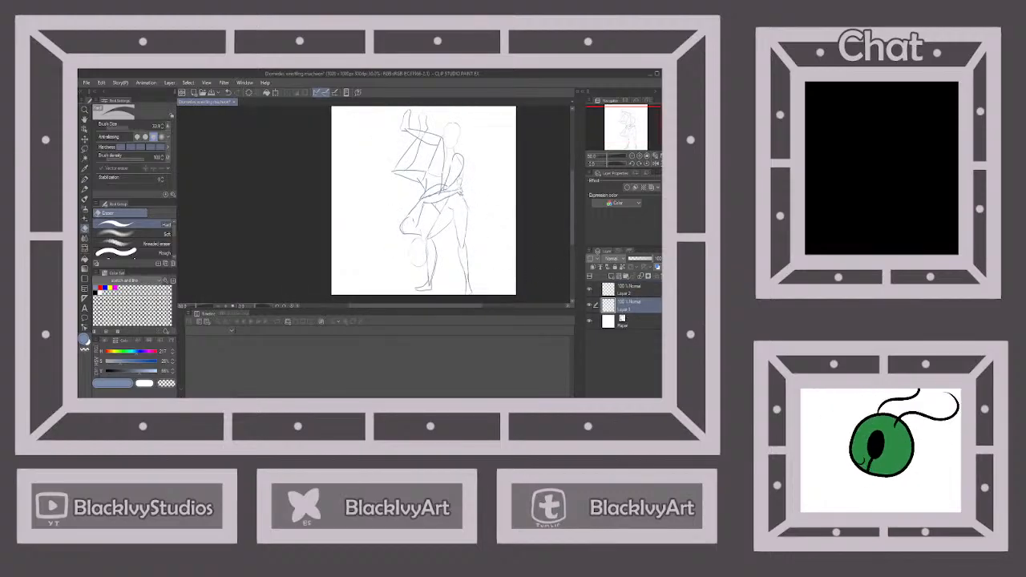
click(624, 291)
scroll(439, 193, up, 2)
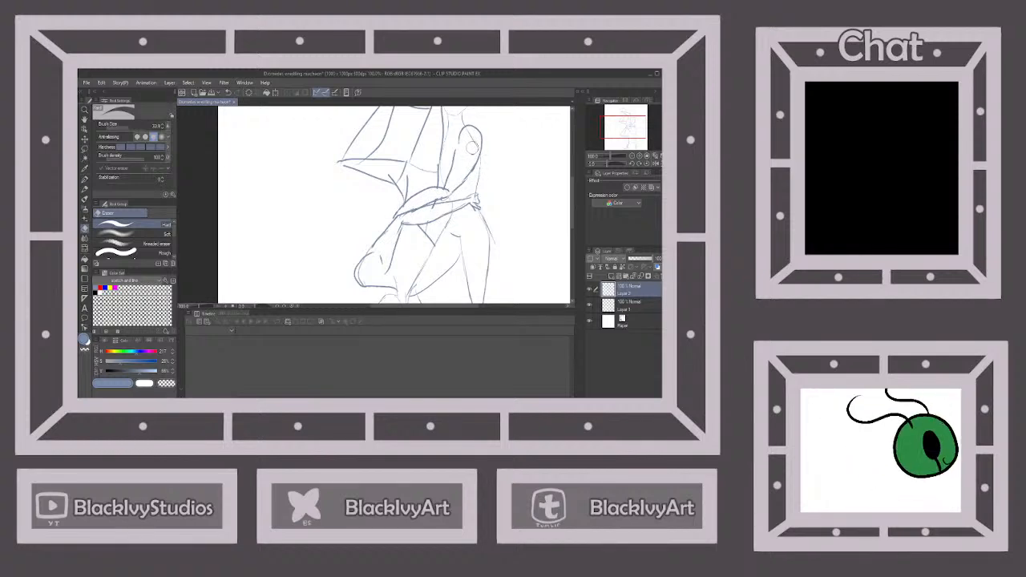
click(612, 305)
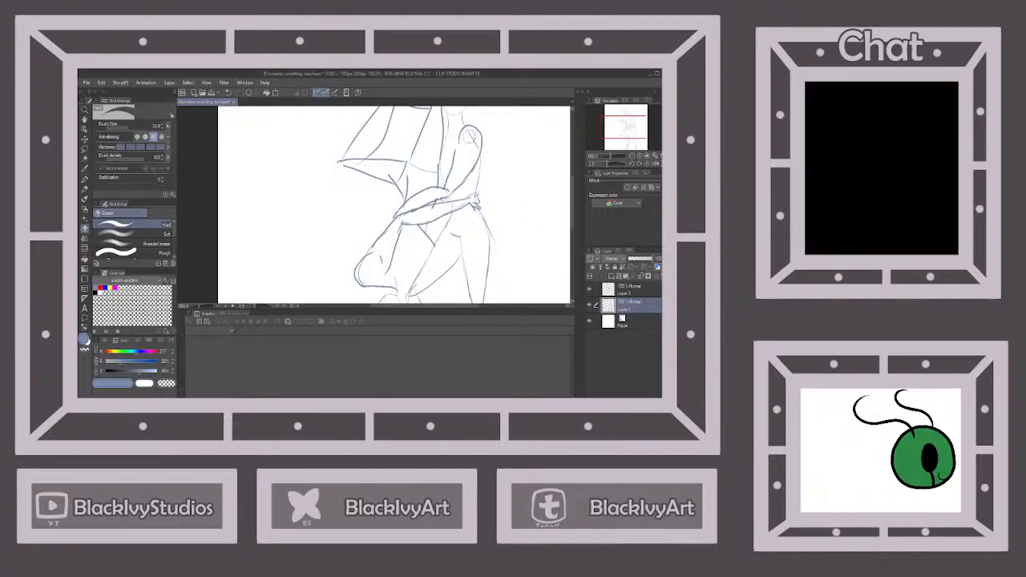
scroll(475, 146, down, 3)
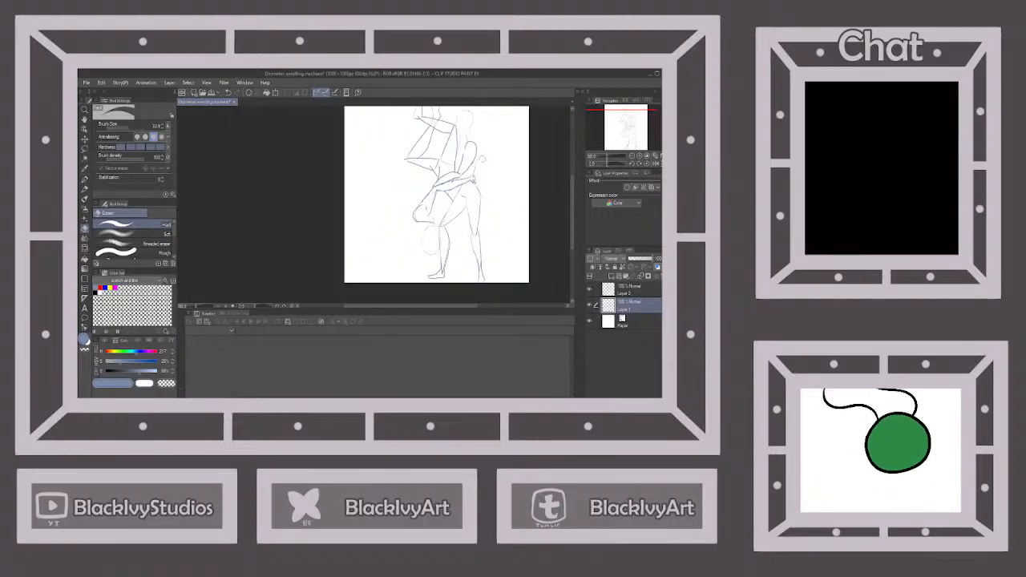
scroll(482, 160, up, 5)
scroll(463, 194, down, 4)
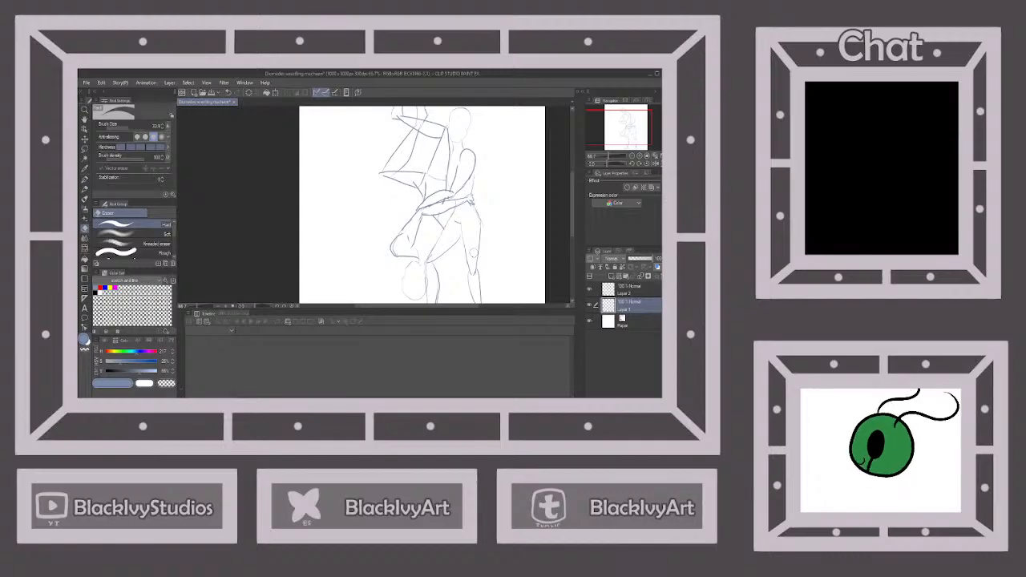
click(633, 290)
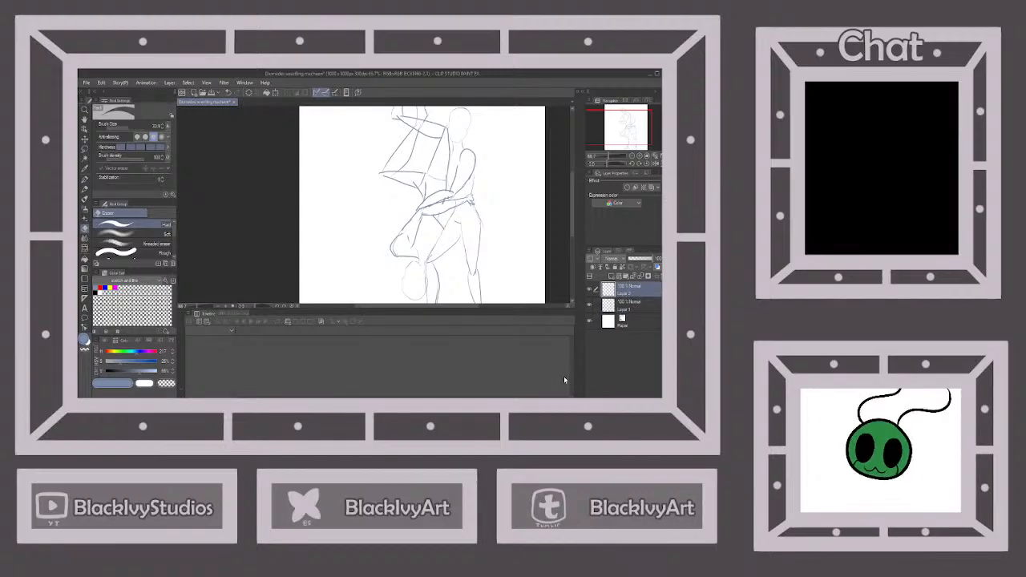
Switch to the Pen tool and examine the overall two-figure sketch and the standing figure's head at different magnifications
key(ctrl+minus)
key(ctrl+minus)
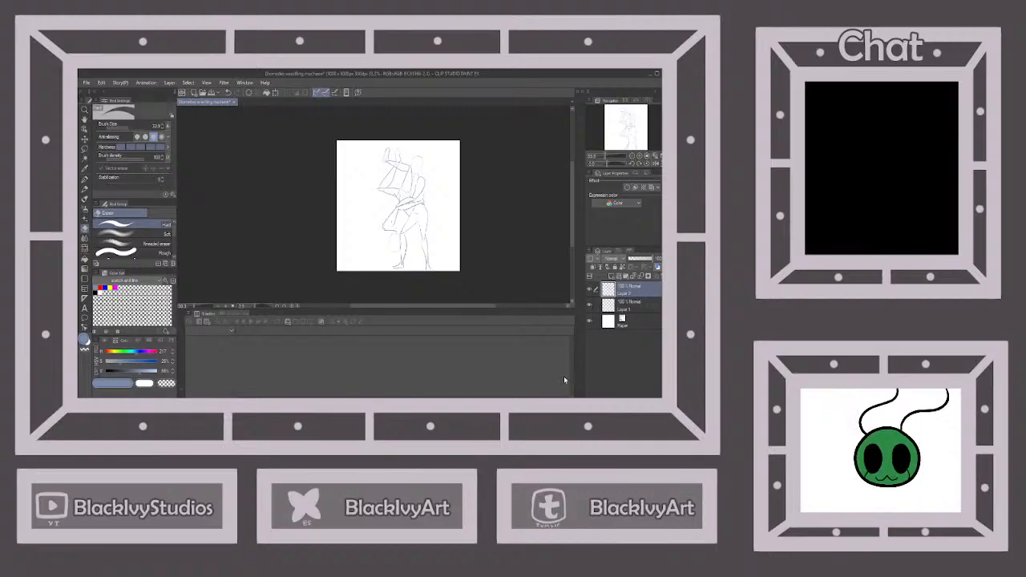
key(p)
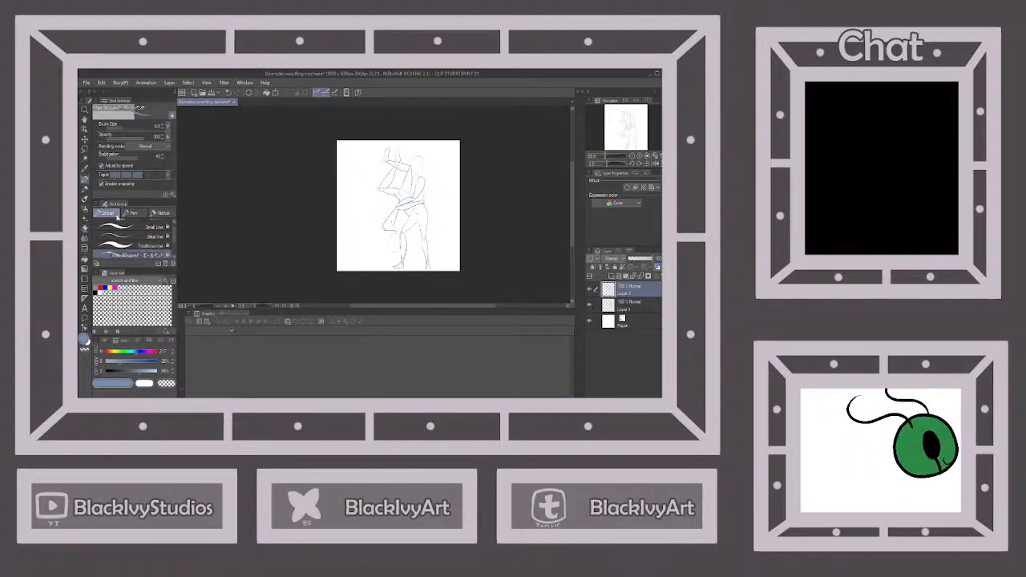
scroll(422, 157, up, 3)
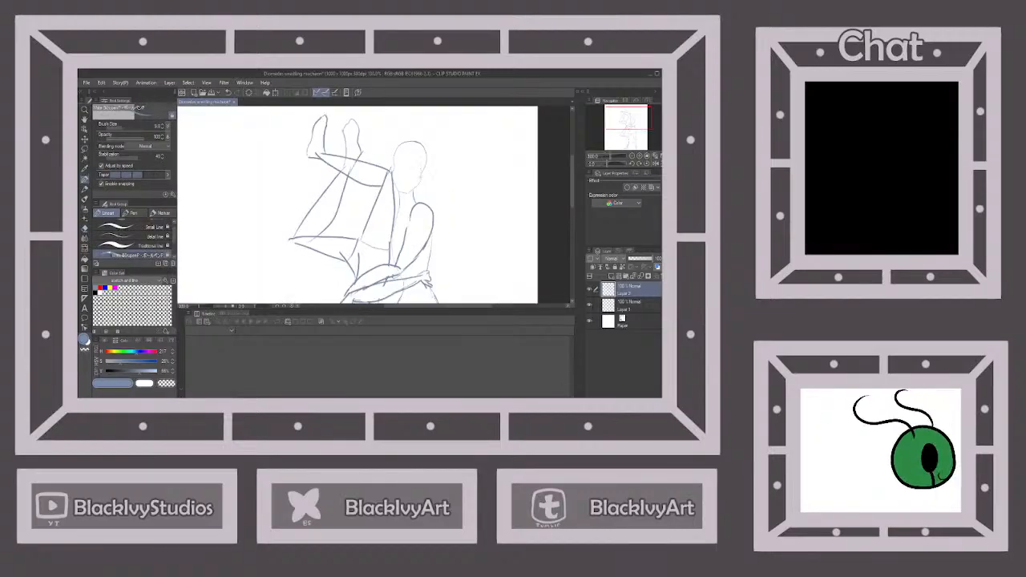
scroll(416, 228, down, 2)
scroll(416, 237, down, 1)
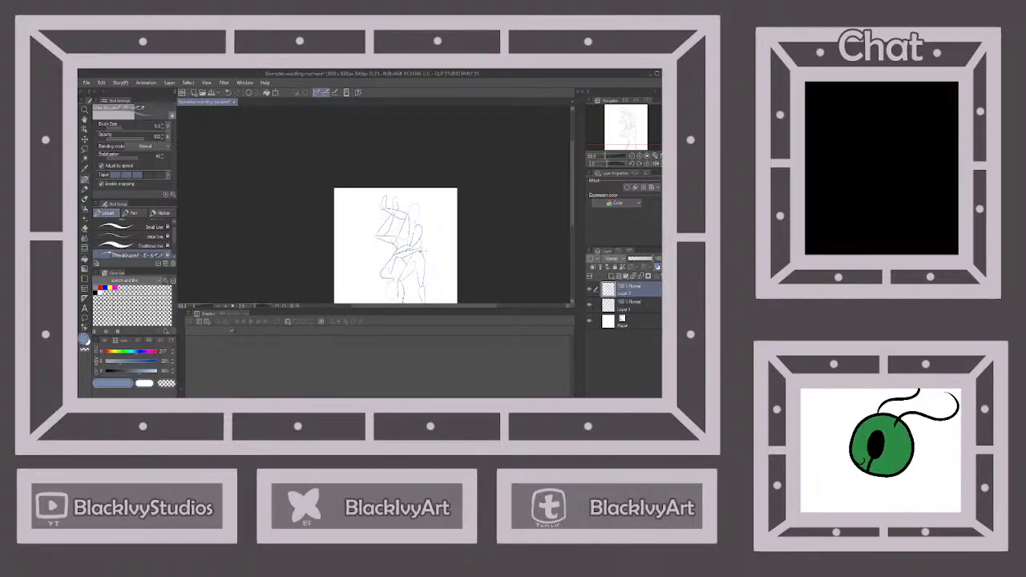
scroll(409, 261, up, 3)
scroll(408, 240, down, 2)
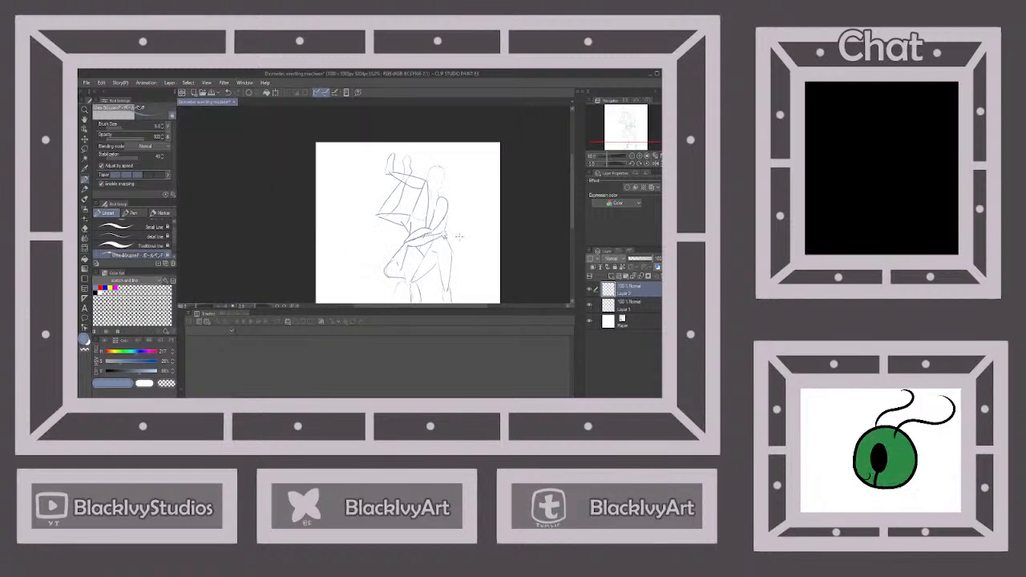
scroll(409, 241, up, 2)
scroll(409, 240, down, 1)
scroll(454, 245, down, 1)
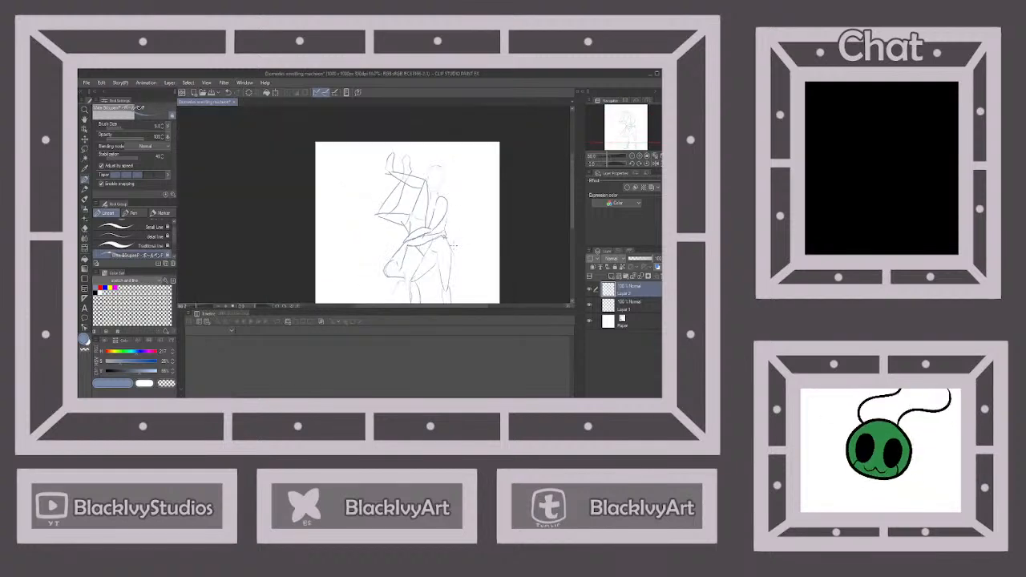
scroll(454, 245, up, 2)
scroll(369, 209, down, 2)
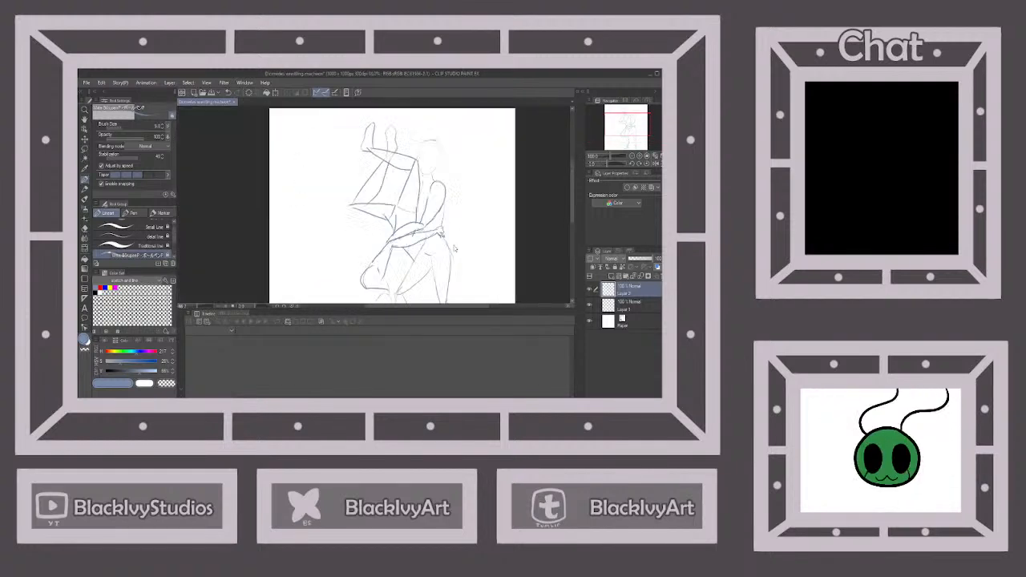
scroll(369, 209, up, 2)
scroll(436, 187, up, 3)
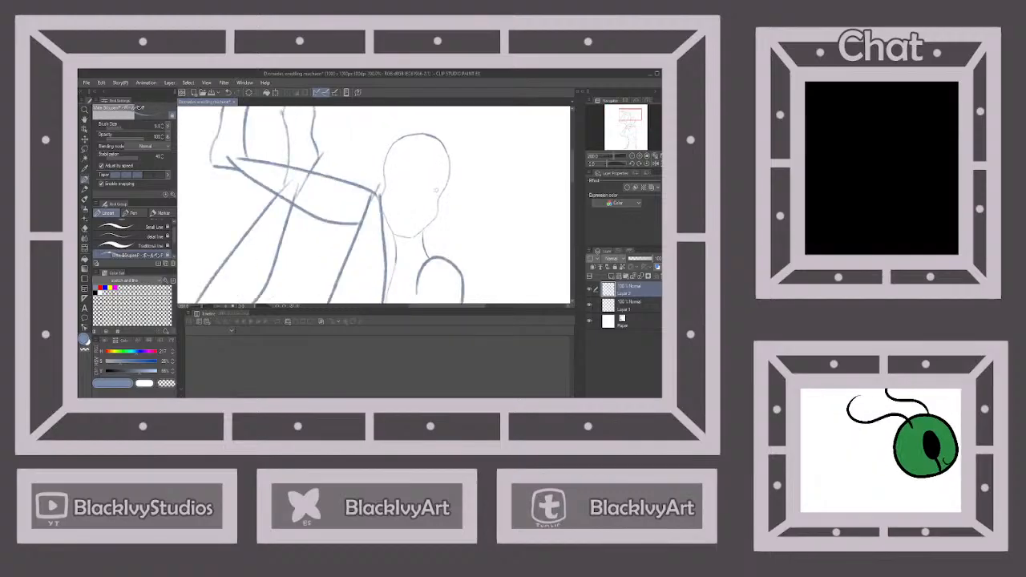
scroll(437, 188, down, 2)
scroll(436, 189, up, 2)
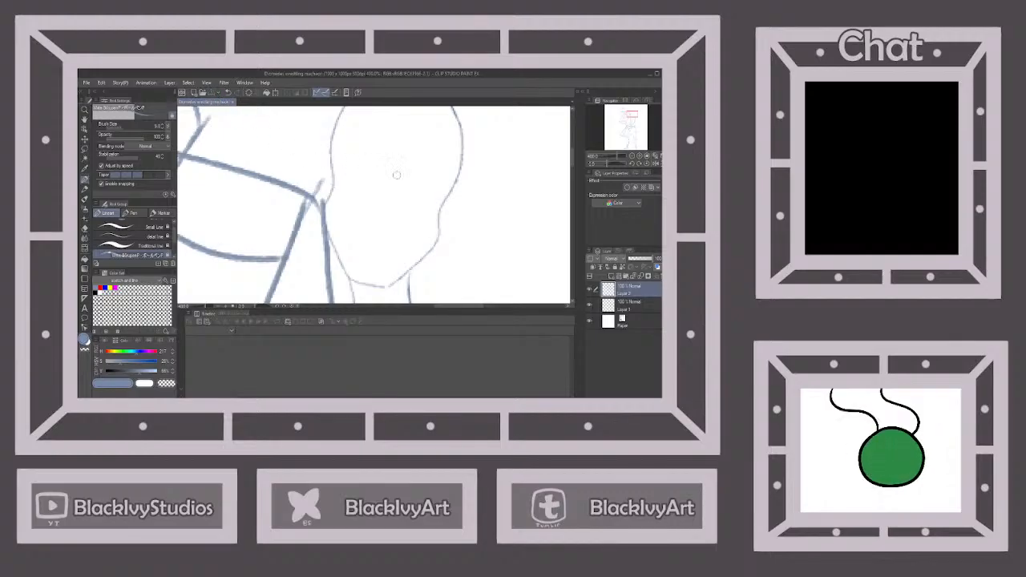
scroll(413, 187, down, 5)
scroll(419, 190, down, 1)
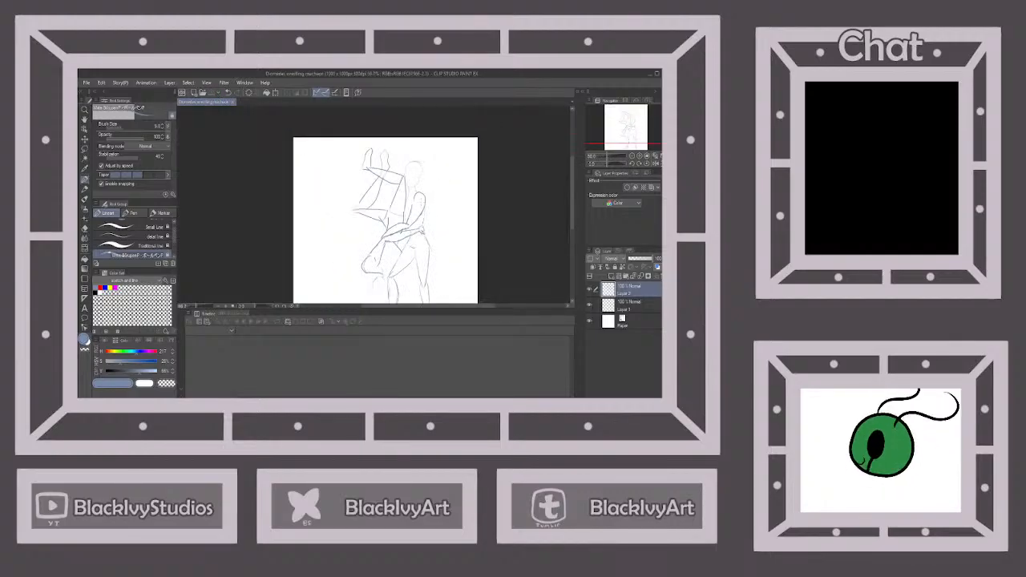
Draw shorts with a waistband and hem lines on the standing figure's hips, and touch up the outline of its shoulder
scroll(420, 190, up, 2)
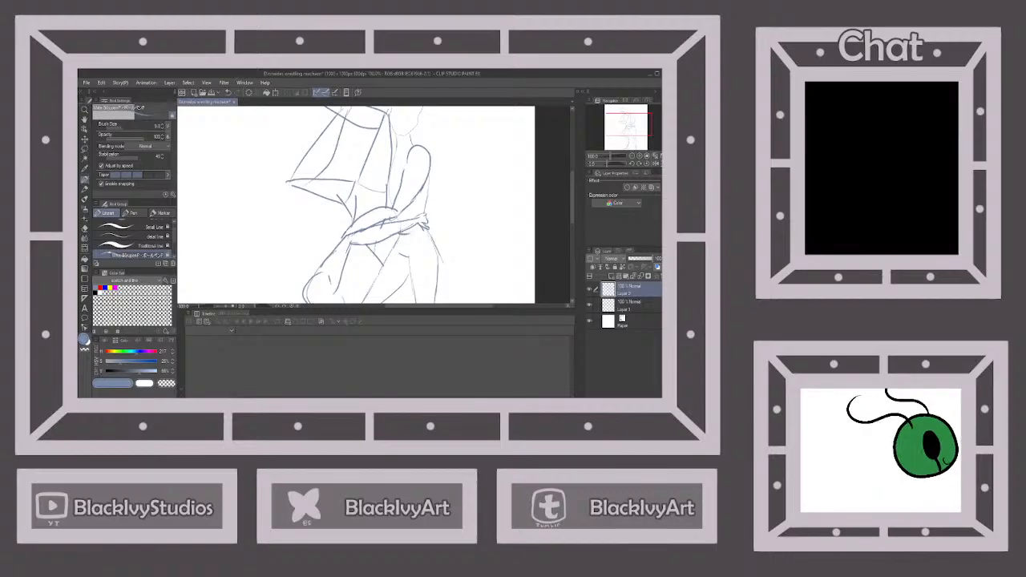
click(229, 93)
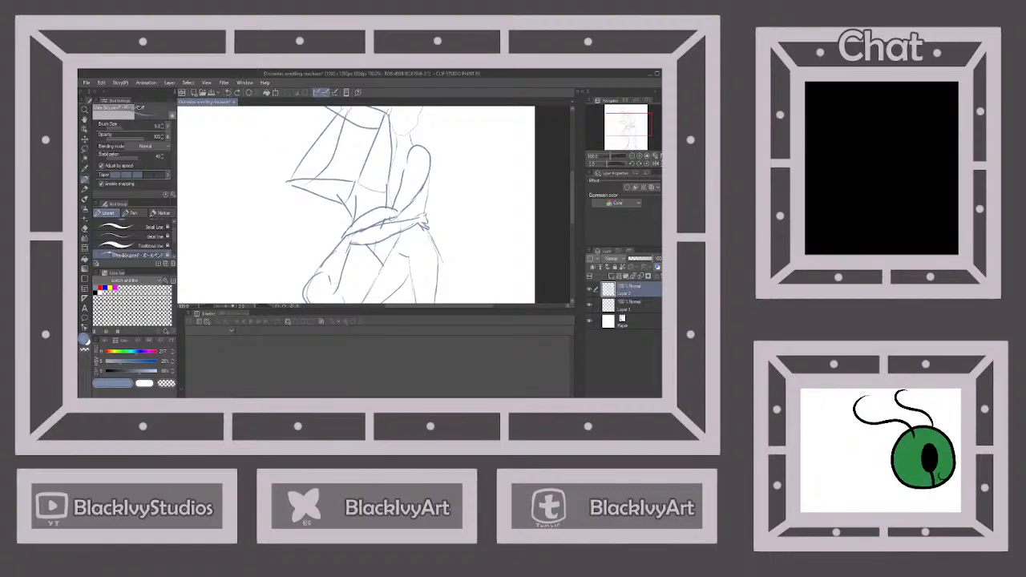
mouse_move(402, 233)
mouse_down()
mouse_move(421, 223)
mouse_move(444, 253)
mouse_move(395, 297)
mouse_up()
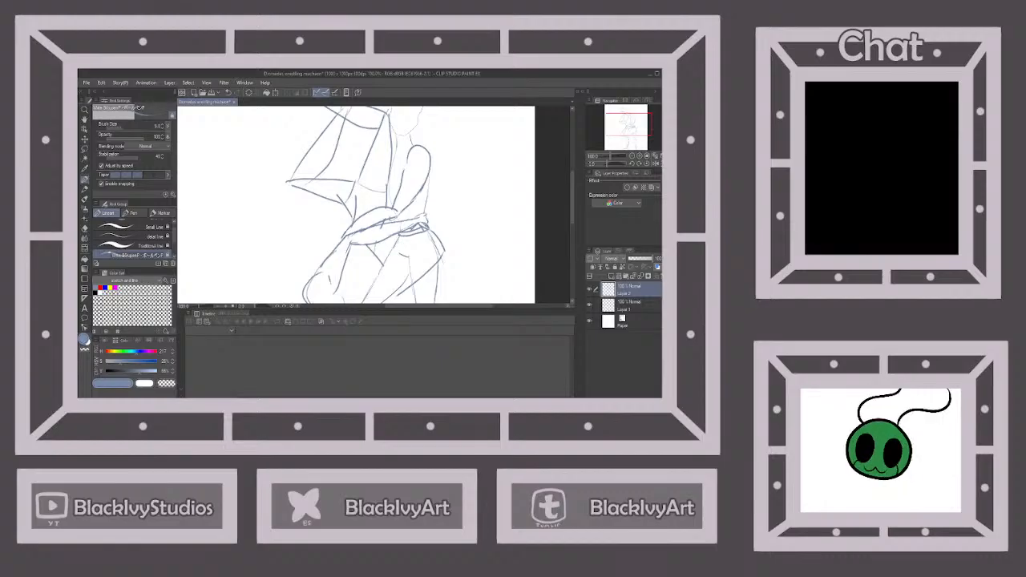
drag(387, 236, 394, 289)
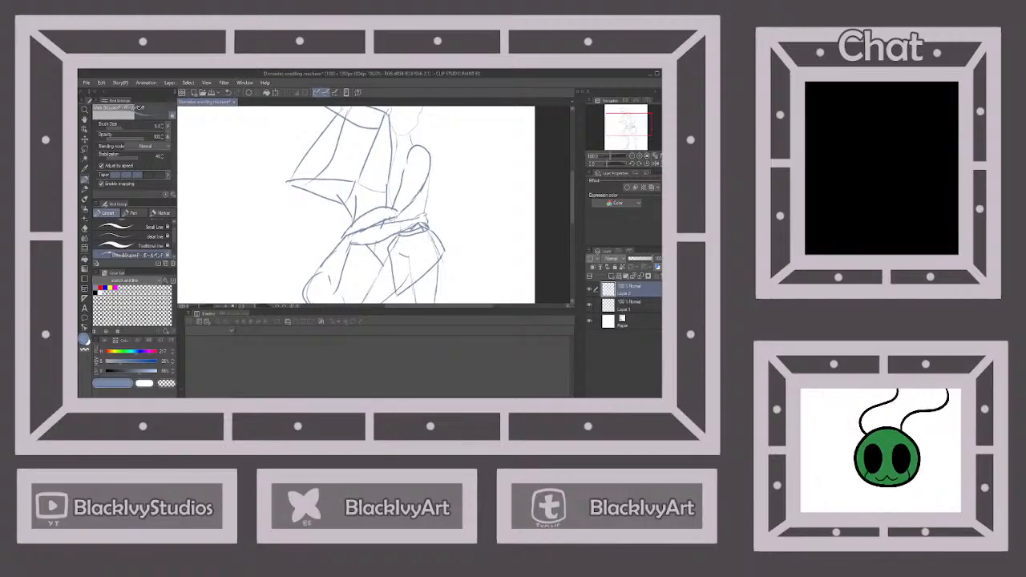
drag(445, 251, 437, 276)
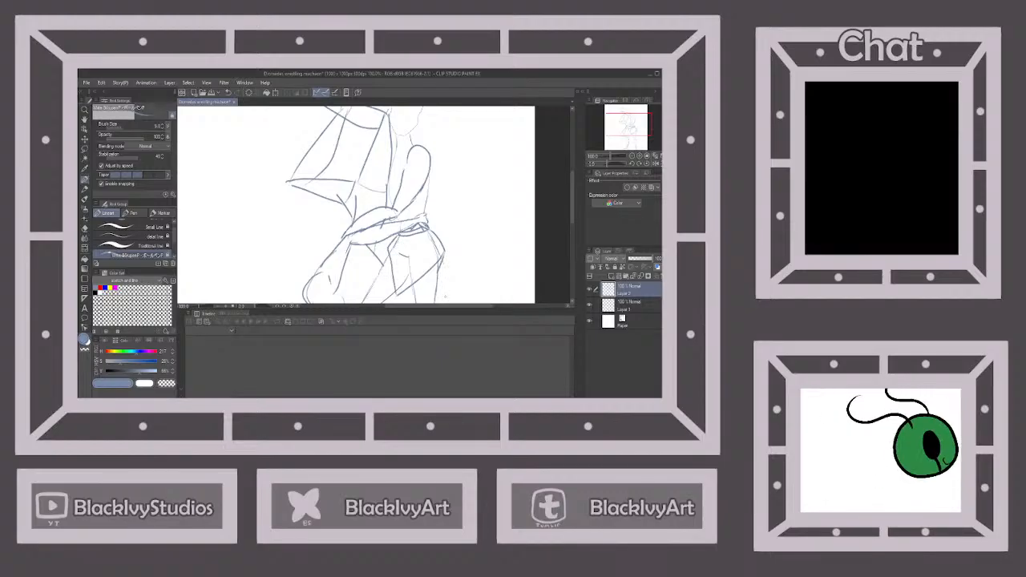
mouse_move(393, 245)
mouse_down()
mouse_move(402, 277)
mouse_move(439, 247)
mouse_up()
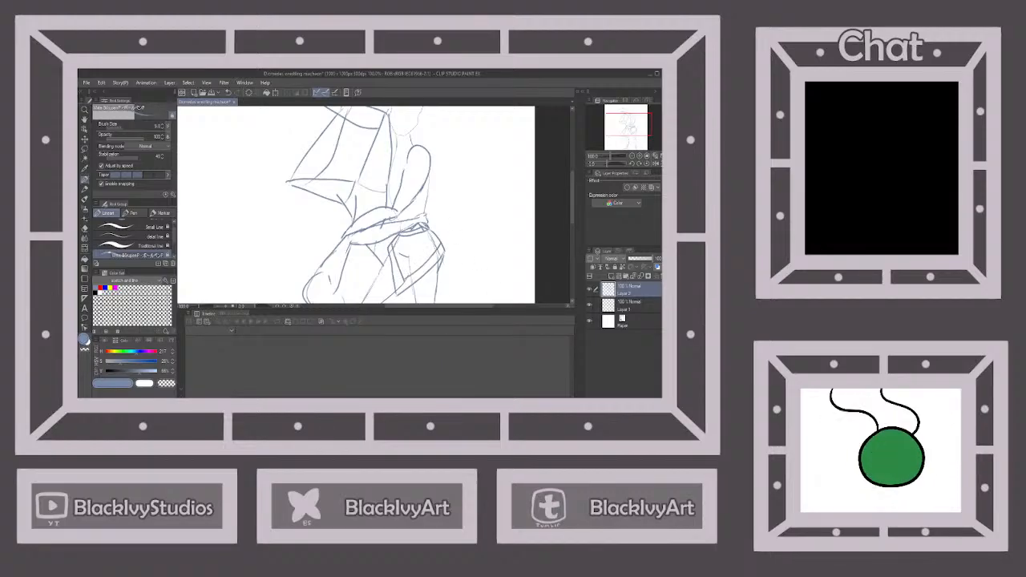
drag(430, 154, 420, 183)
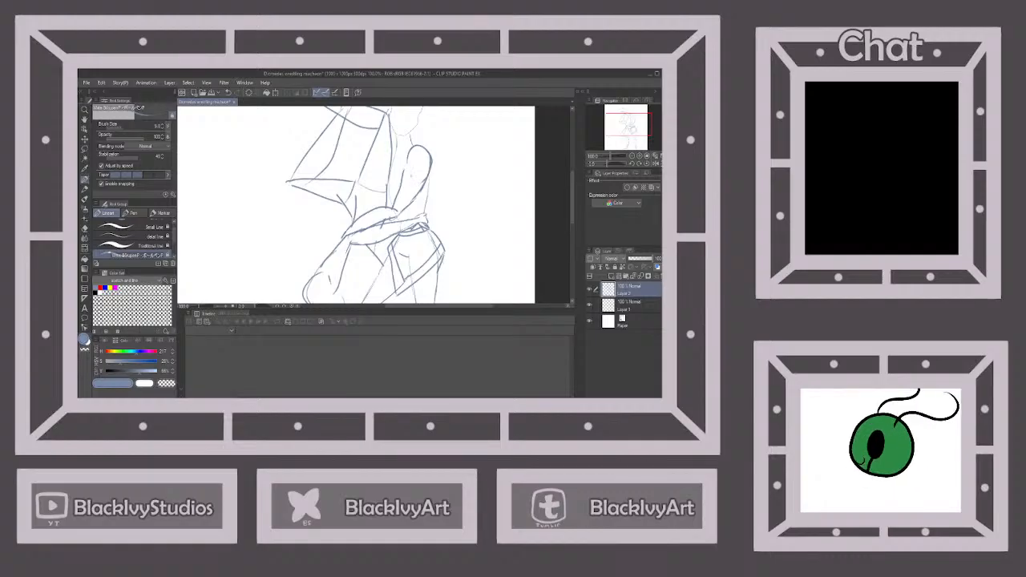
scroll(467, 191, down, 3)
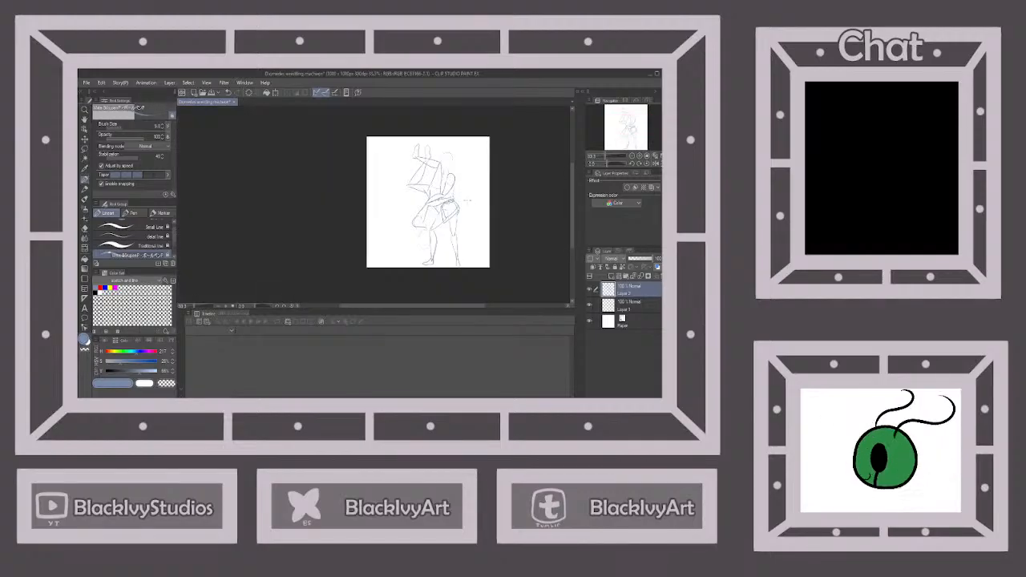
Draw matching shorts lines with a curved hem around the upside-down figure's hips and upper thigh
scroll(429, 193, up, 4)
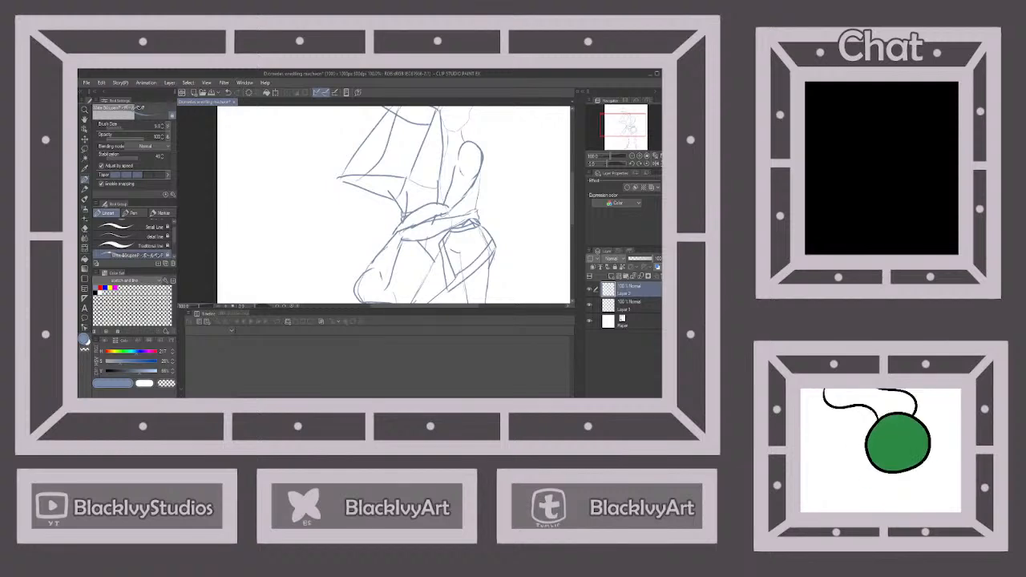
mouse_move(381, 198)
mouse_down()
mouse_move(402, 140)
mouse_move(439, 167)
mouse_up()
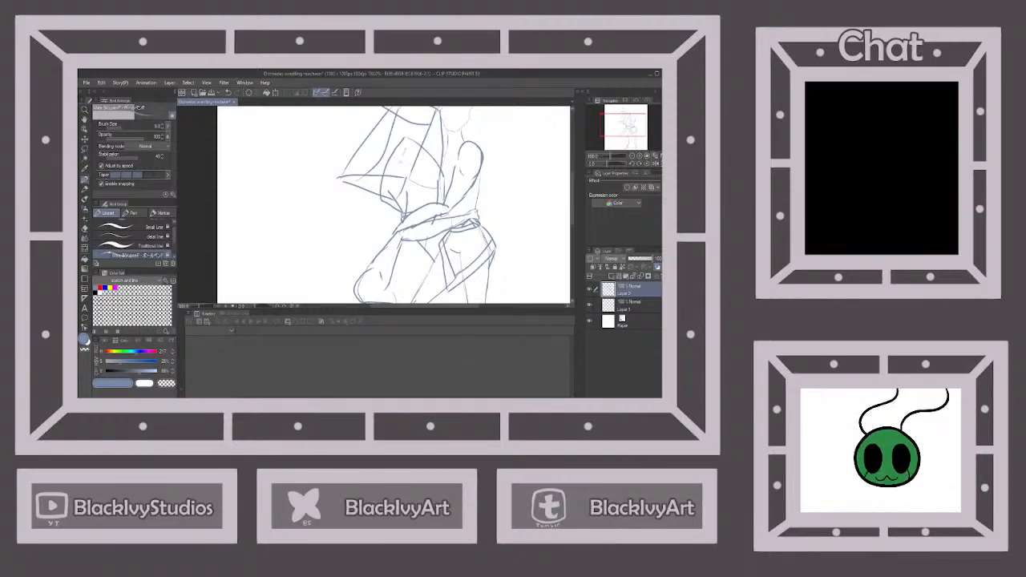
drag(402, 162, 389, 197)
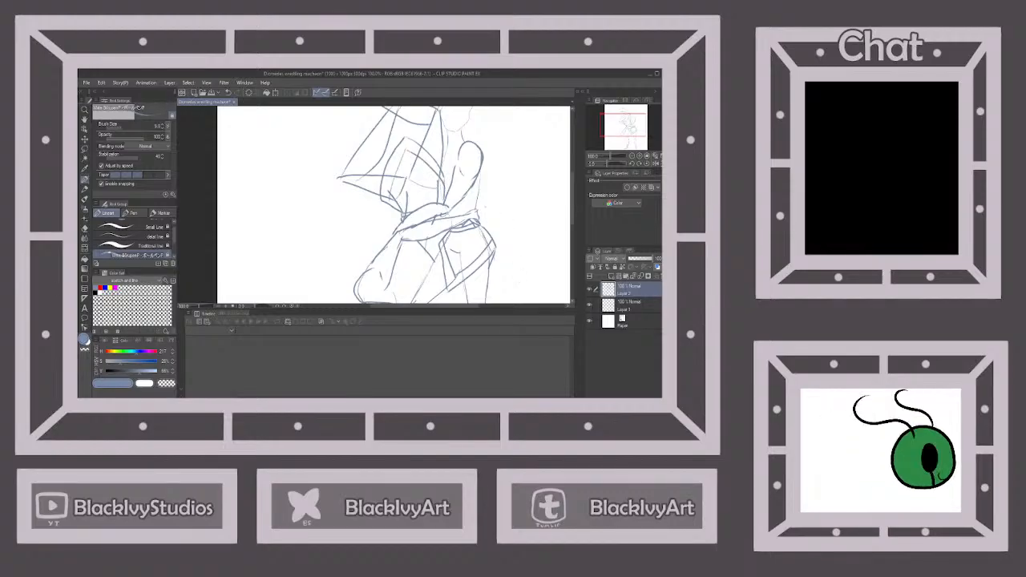
scroll(476, 200, down, 1)
scroll(469, 152, down, 1)
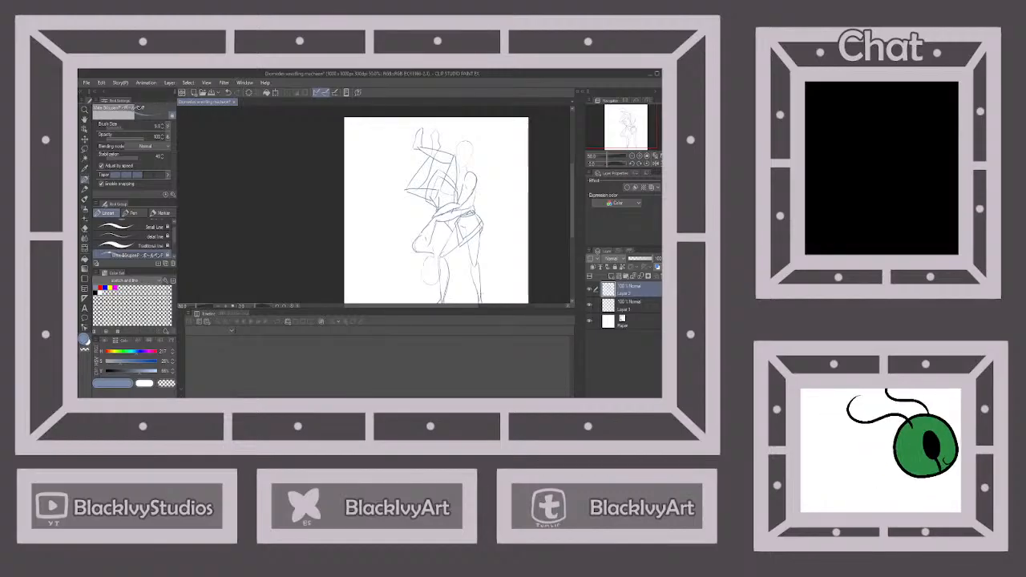
Merge the upper figure layer down into the one below, combining both figures on a single layer
scroll(432, 295, up, 2)
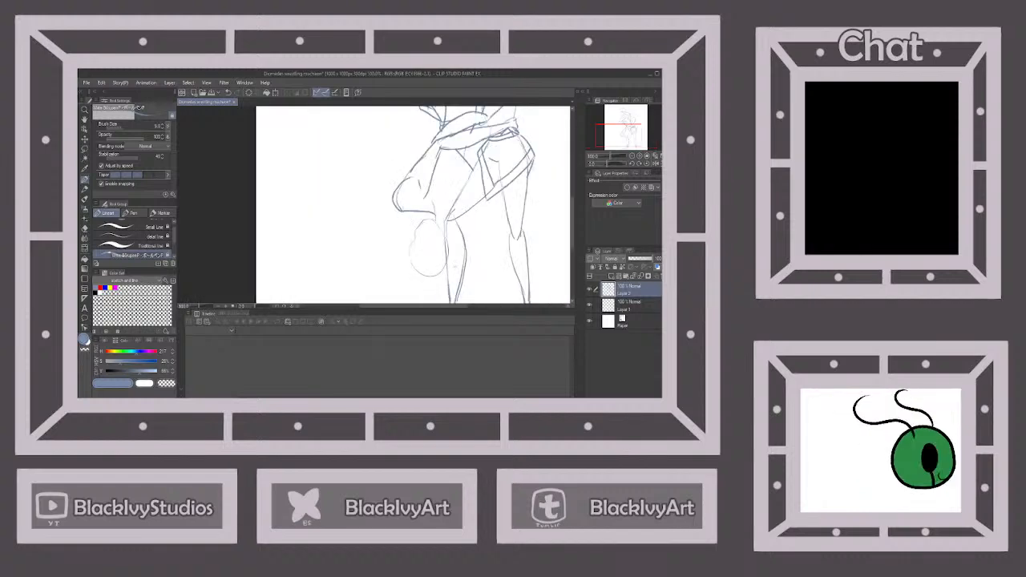
scroll(415, 208, down, 2)
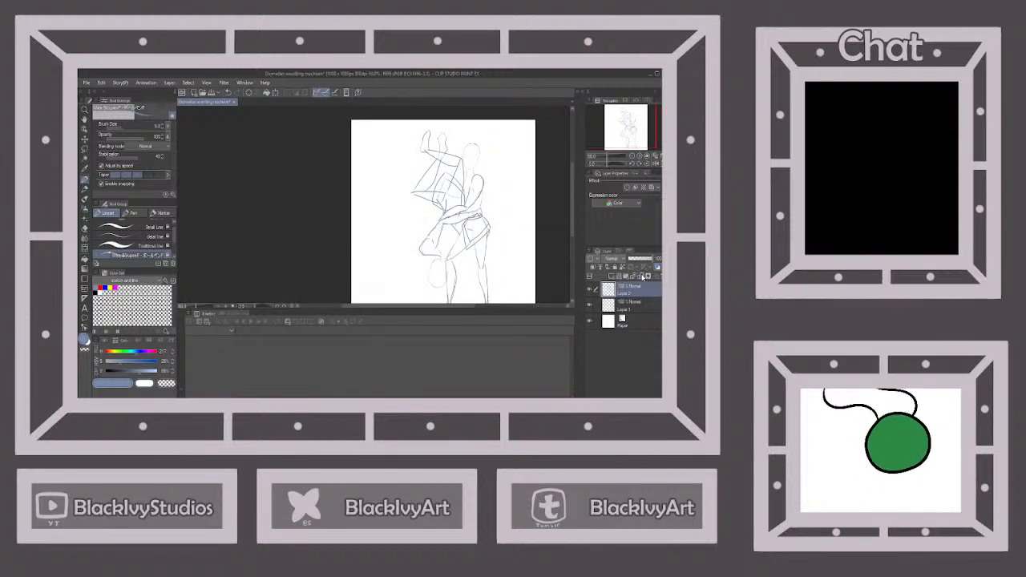
click(645, 276)
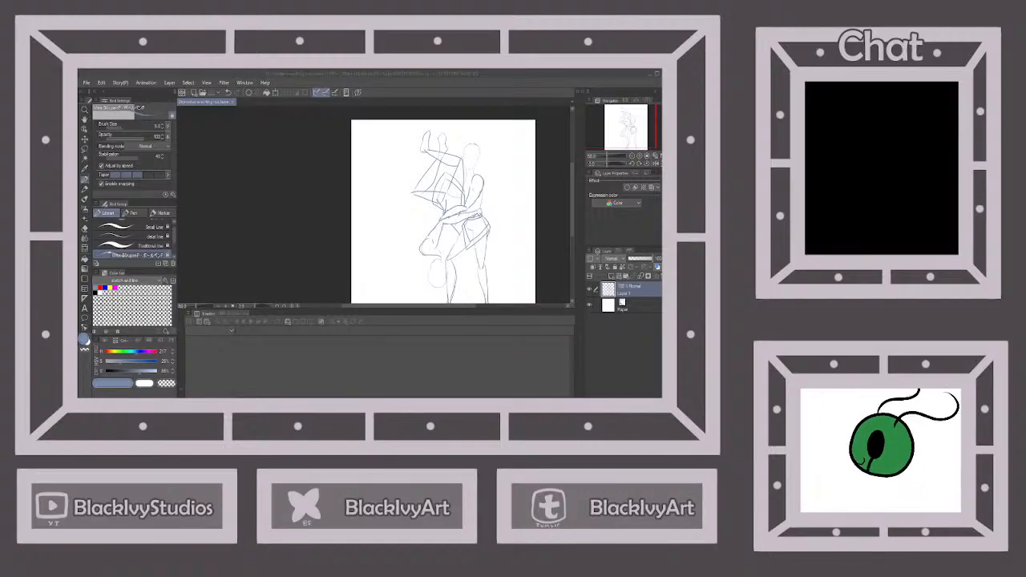
scroll(484, 150, up, 2)
scroll(483, 152, down, 1)
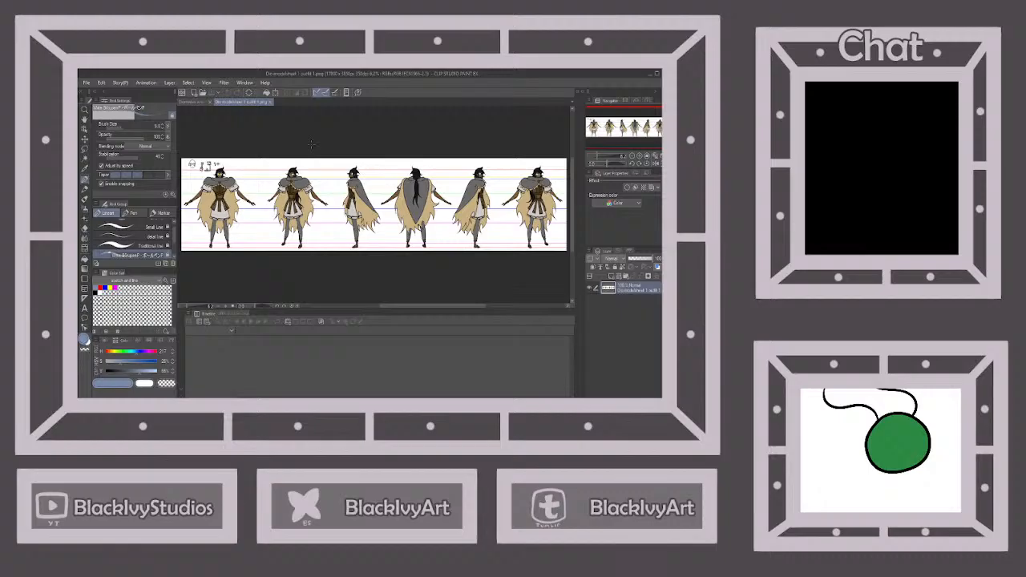
Consult the face design on the character model sheet, then return to the wrestling sketch
scroll(374, 206, up, 3)
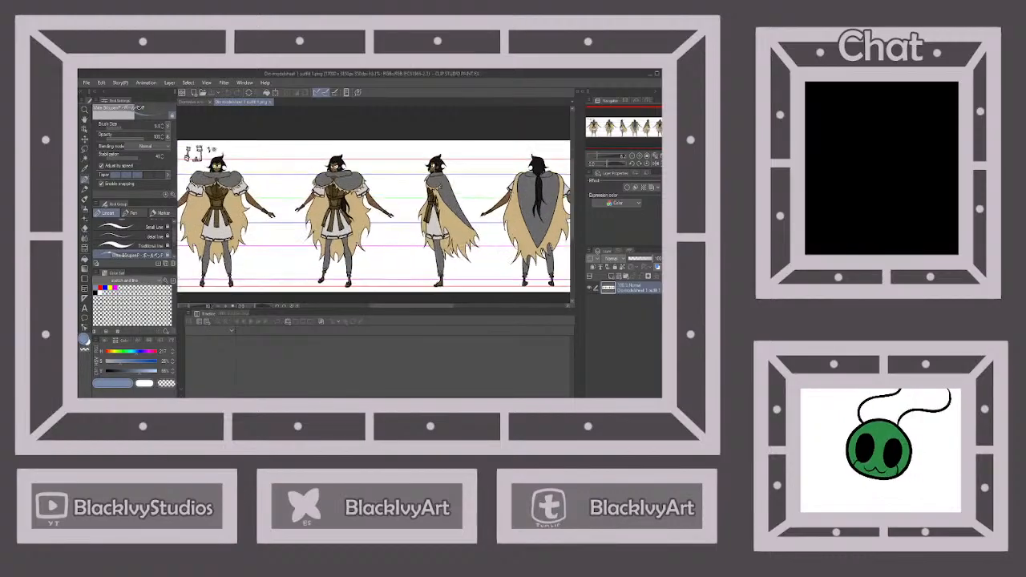
scroll(209, 125, up, 4)
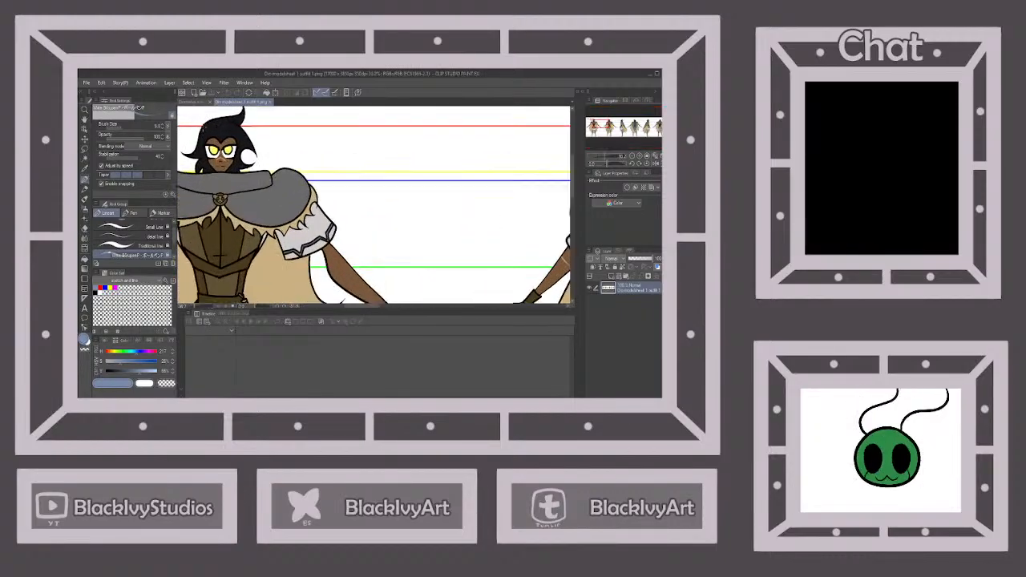
click(191, 103)
Add a new layer and draw the outline of one angular eye across the edge of the standing figure's face
scroll(465, 168, up, 6)
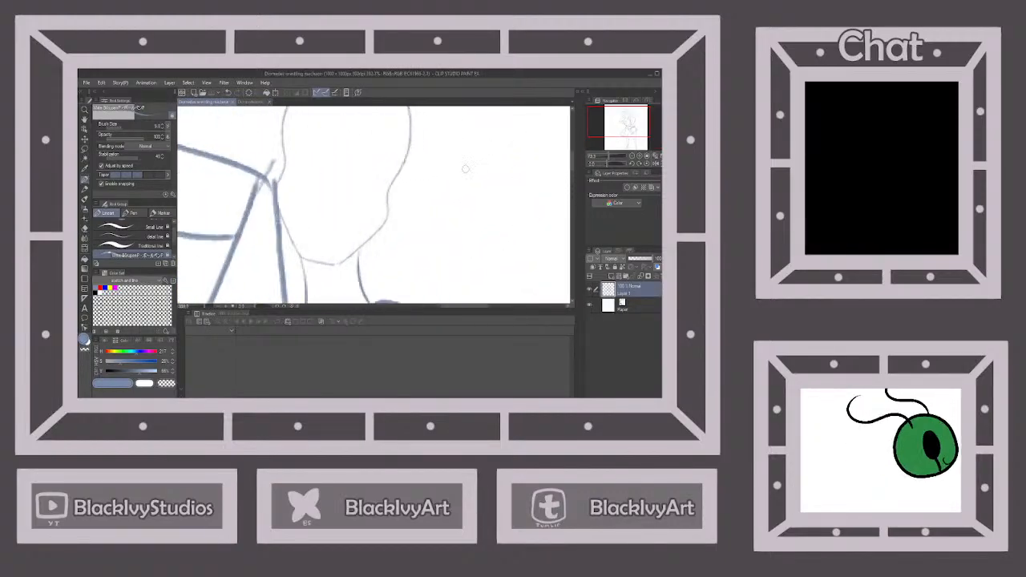
click(612, 276)
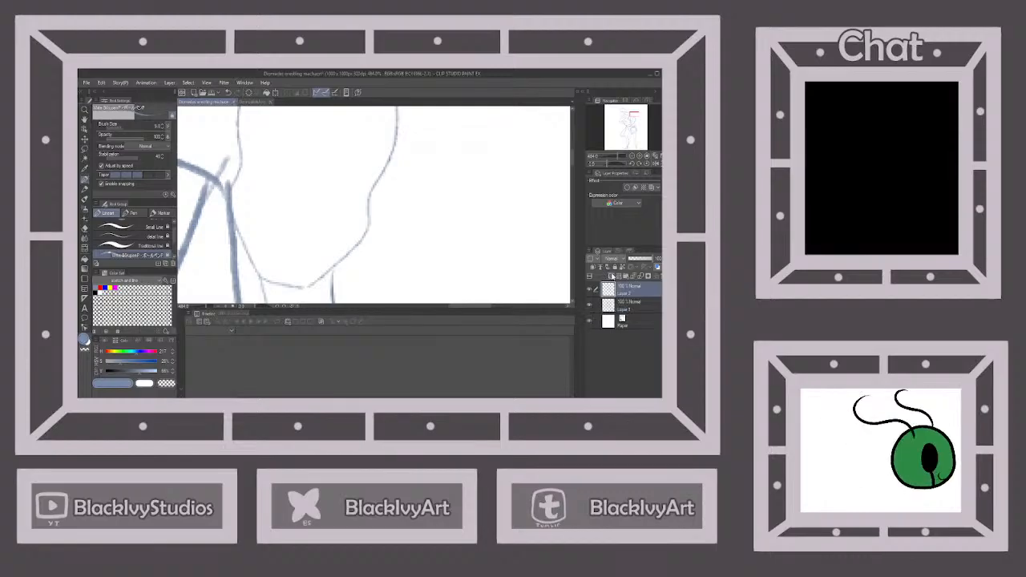
mouse_move(311, 177)
mouse_down()
mouse_move(342, 154)
mouse_move(399, 166)
mouse_move(368, 224)
mouse_move(319, 216)
mouse_up()
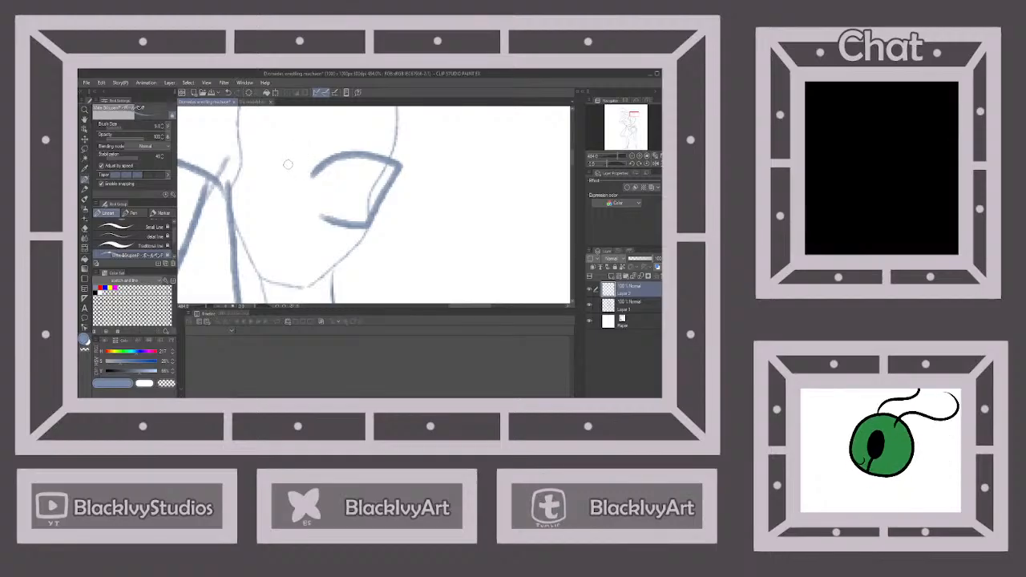
mouse_move(288, 170)
mouse_down()
mouse_move(285, 151)
mouse_move(250, 122)
mouse_move(229, 126)
mouse_up()
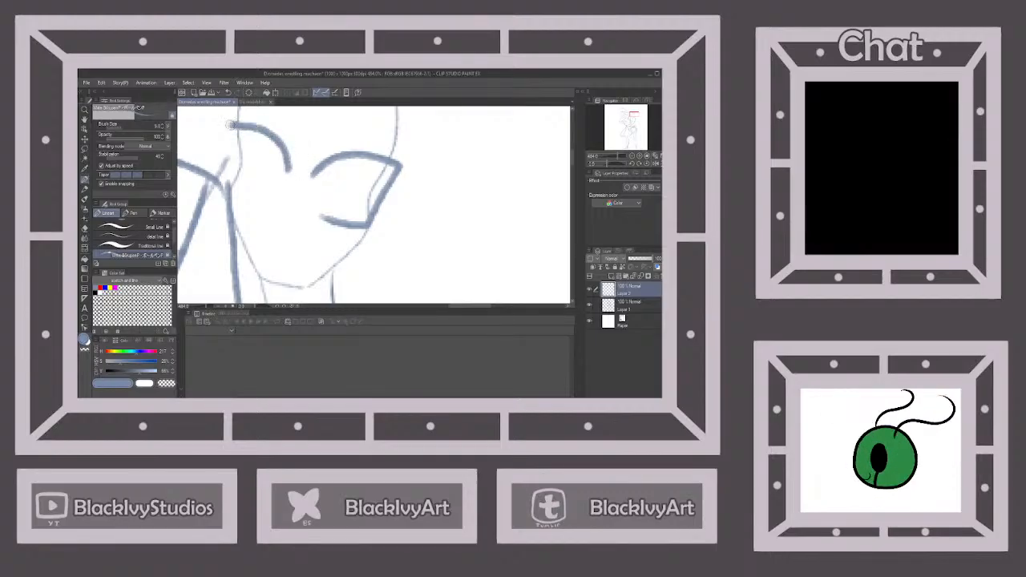
key(ctrl+z)
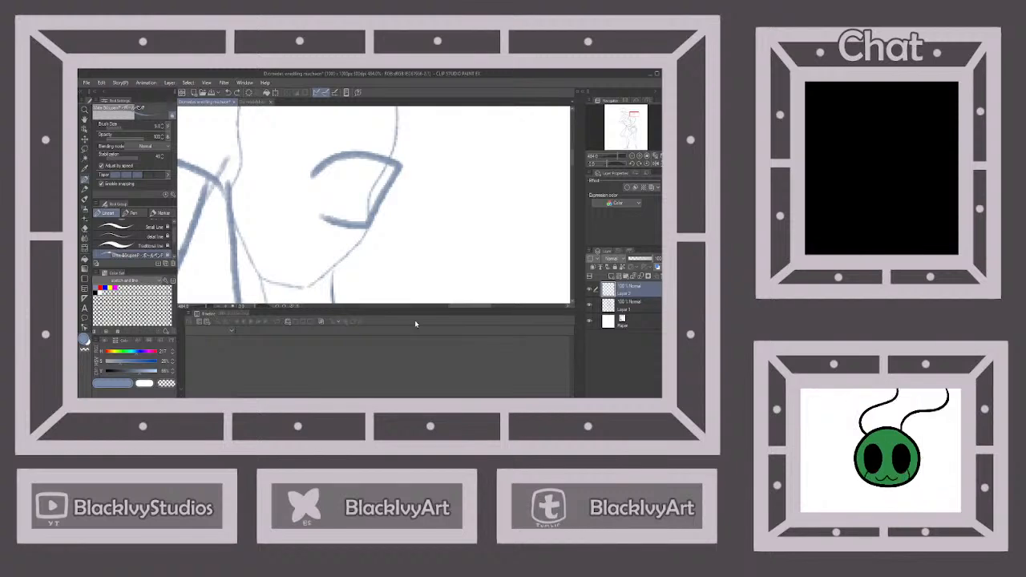
Duplicate the eye outline onto its own layer, flip it horizontally, and rotate and place it as the second eye across the face
key(ctrl+v)
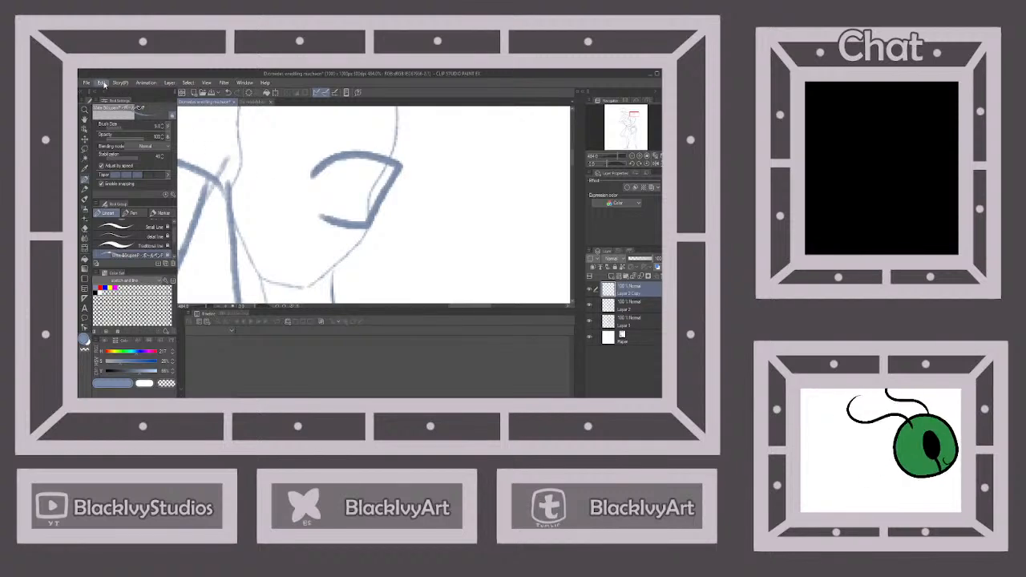
key(ctrl+t)
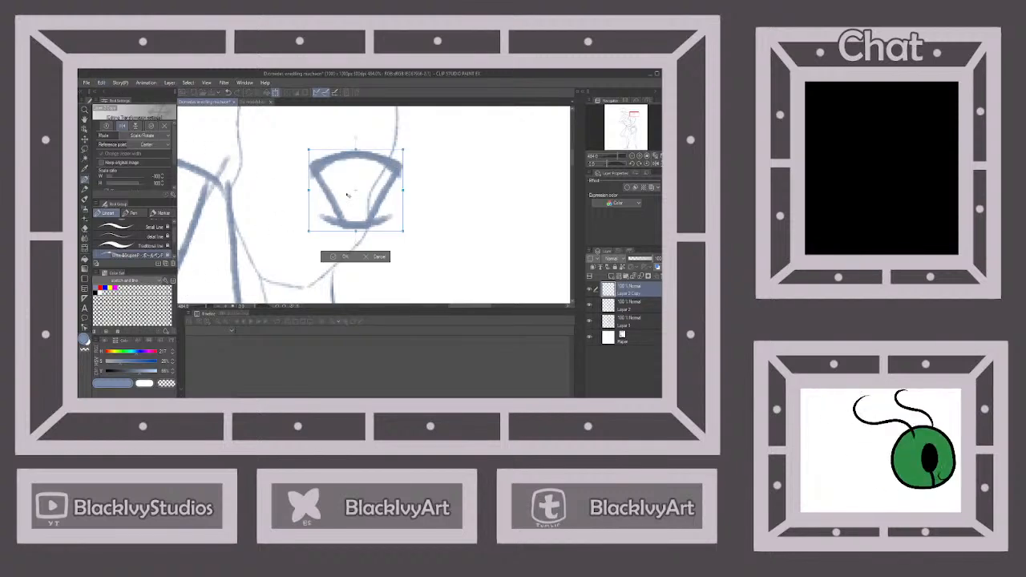
drag(424, 177, 286, 182)
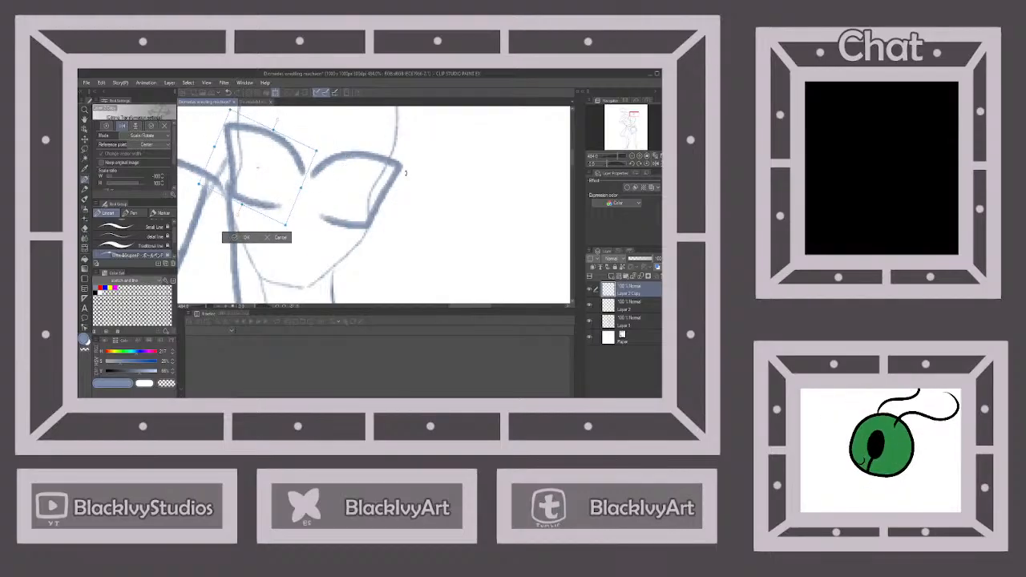
drag(304, 160, 302, 160)
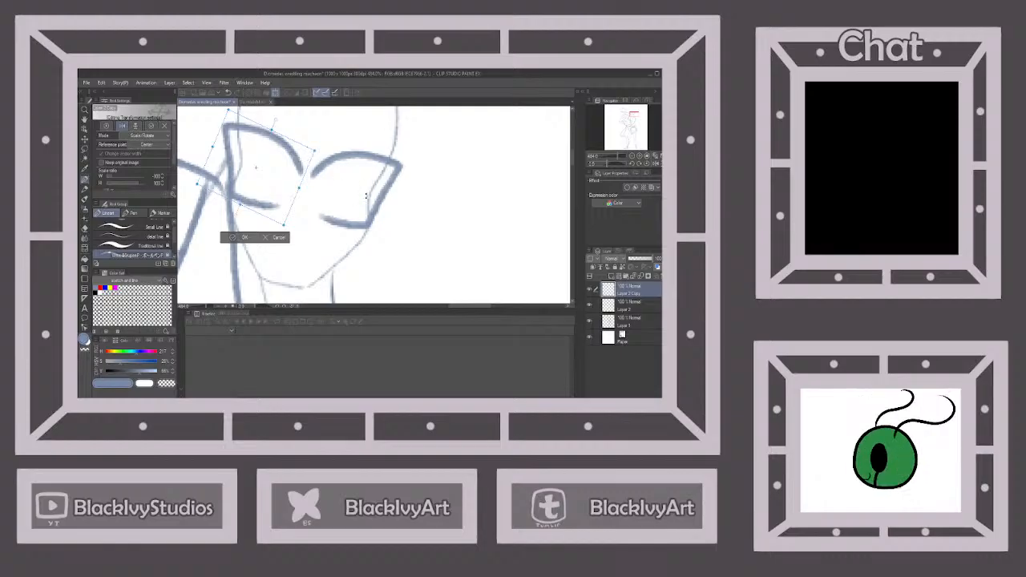
click(243, 238)
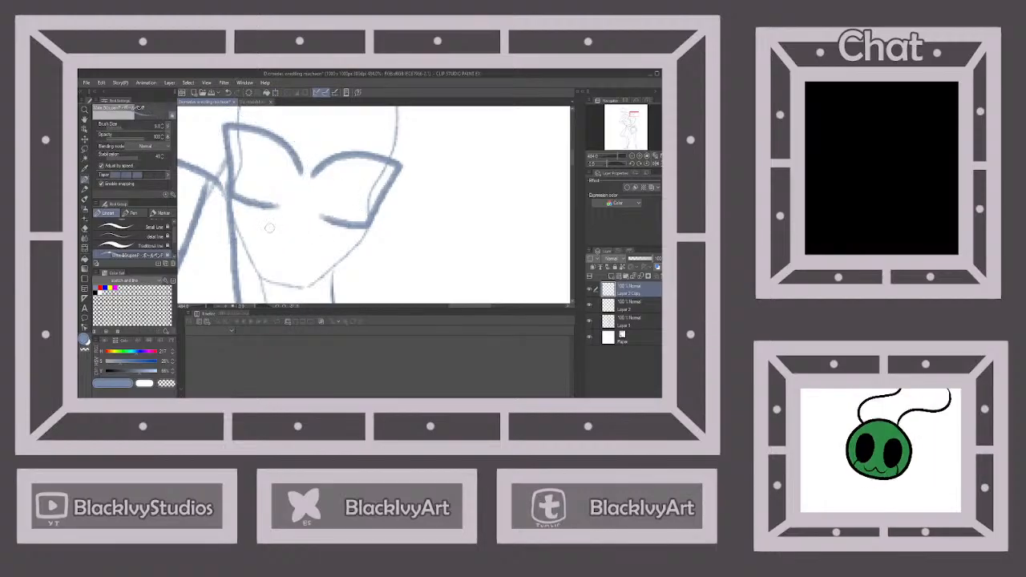
drag(280, 229, 309, 233)
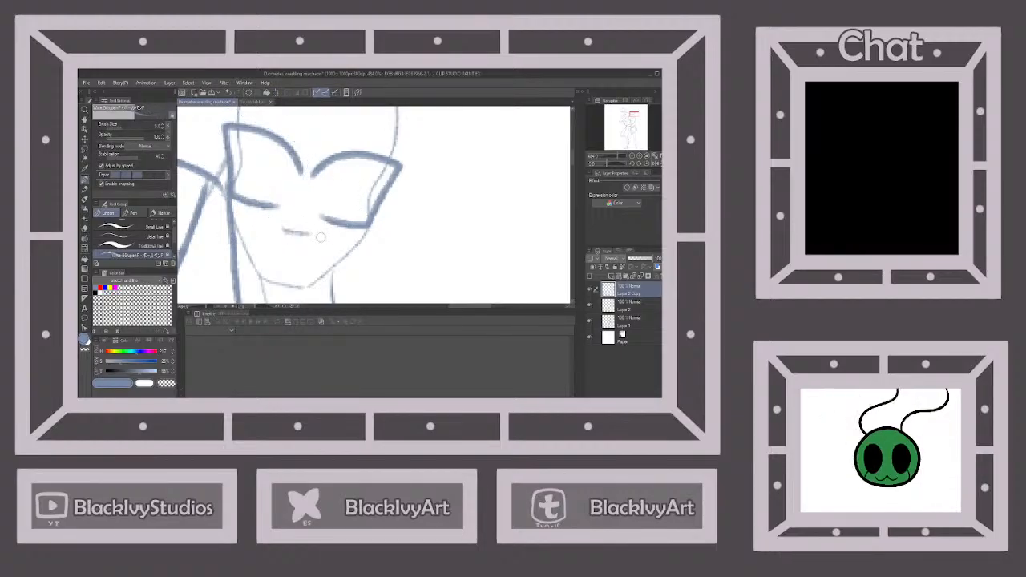
key(ctrl+z)
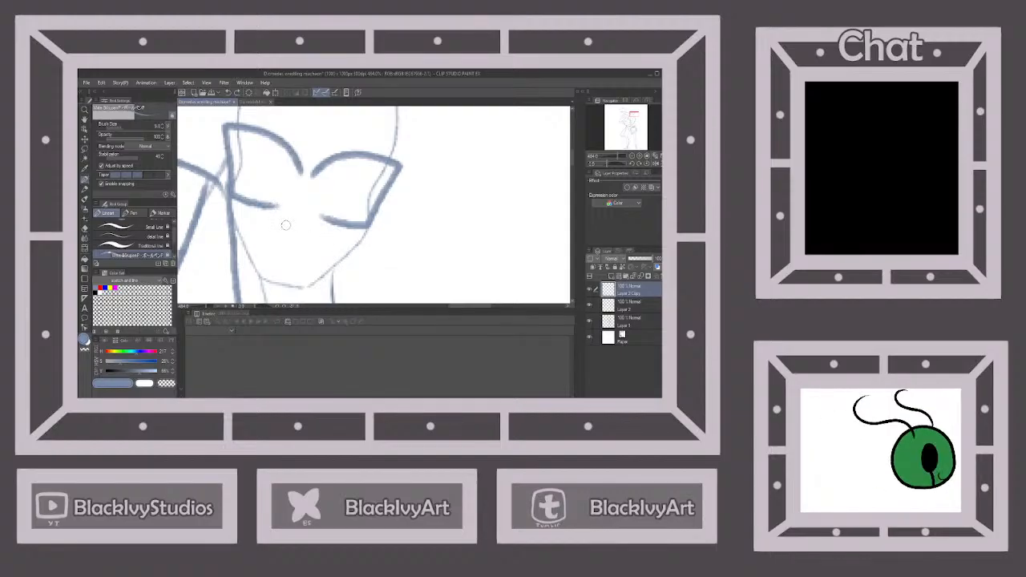
drag(283, 227, 302, 233)
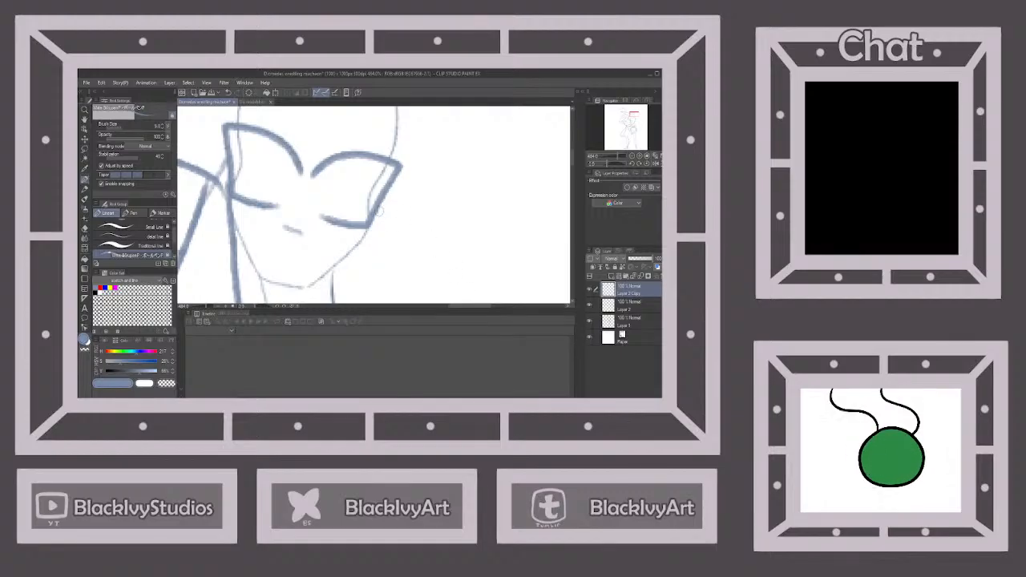
click(228, 92)
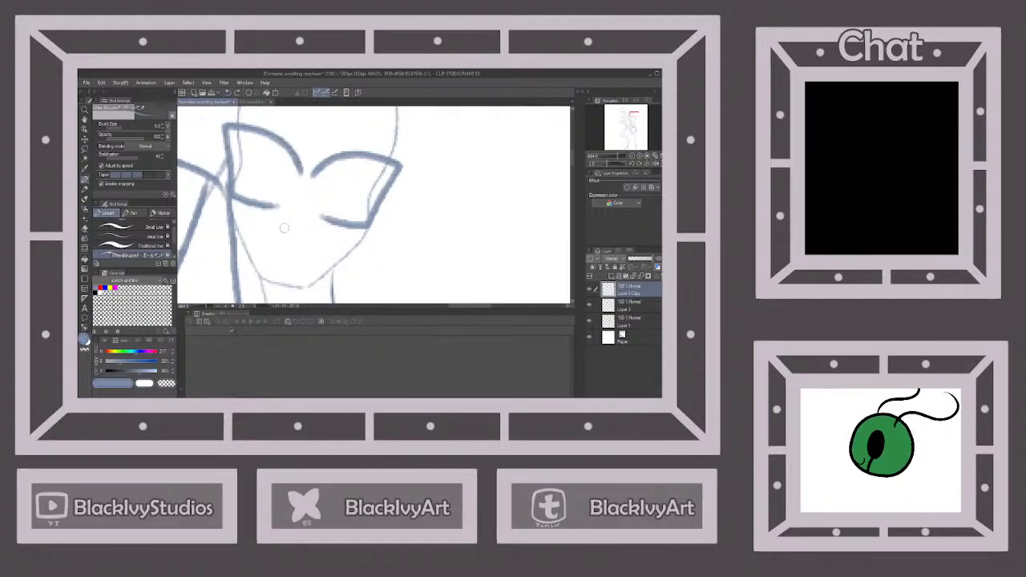
Draw a small nose and a split, curved mouth line on the standing figure's face, plus a curved iris inside each eye
mouse_move(283, 227)
mouse_down()
mouse_move(302, 234)
mouse_move(297, 218)
mouse_up()
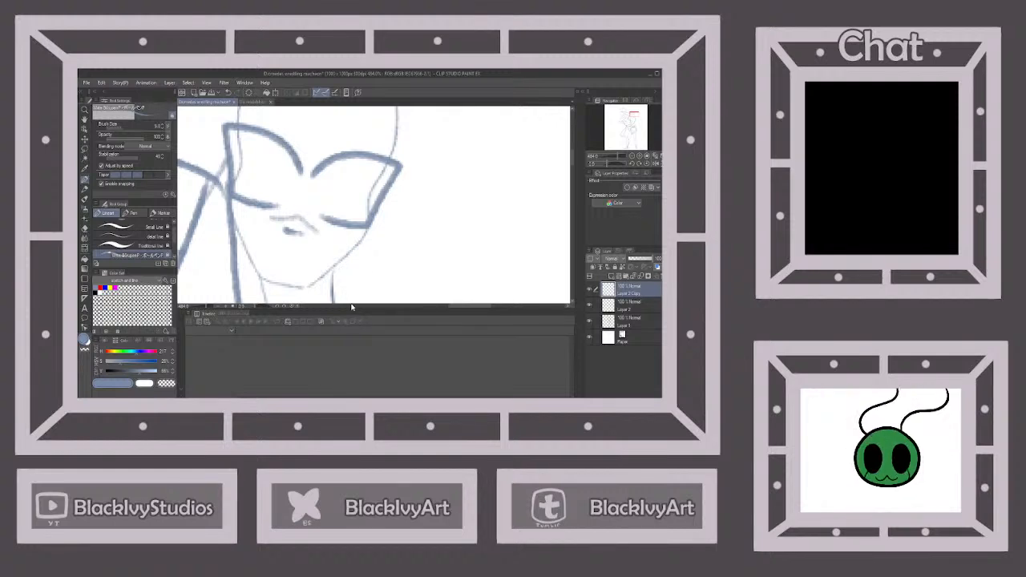
mouse_move(258, 245)
mouse_down()
mouse_move(292, 261)
mouse_move(338, 243)
mouse_up()
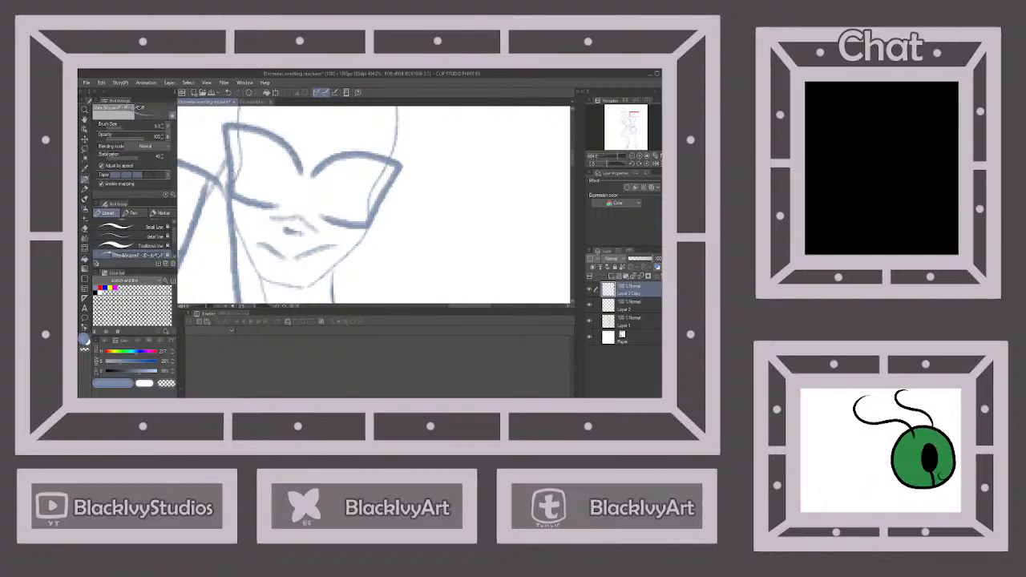
mouse_move(234, 178)
mouse_down()
mouse_move(248, 141)
mouse_move(258, 200)
mouse_up()
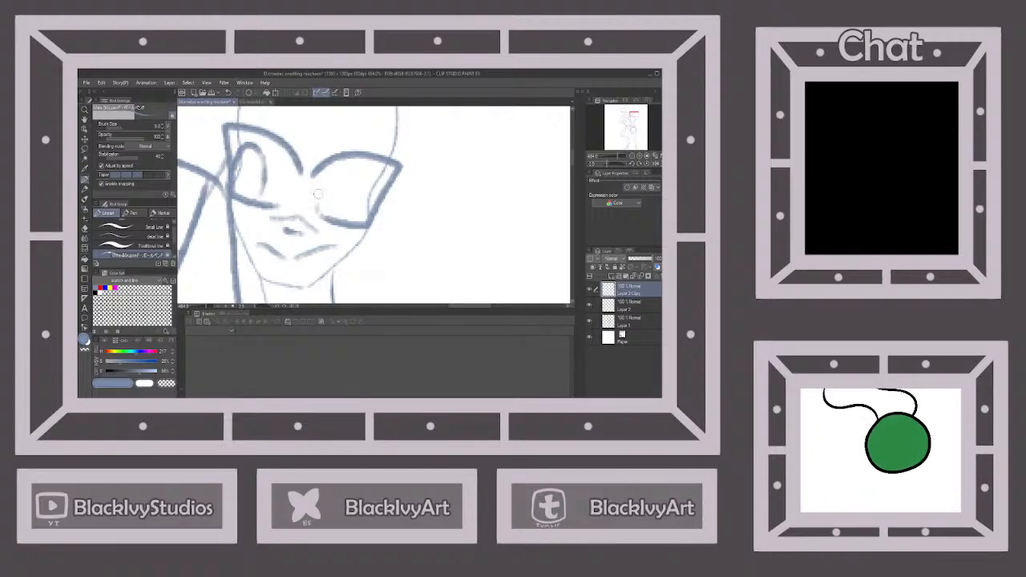
drag(329, 167, 341, 213)
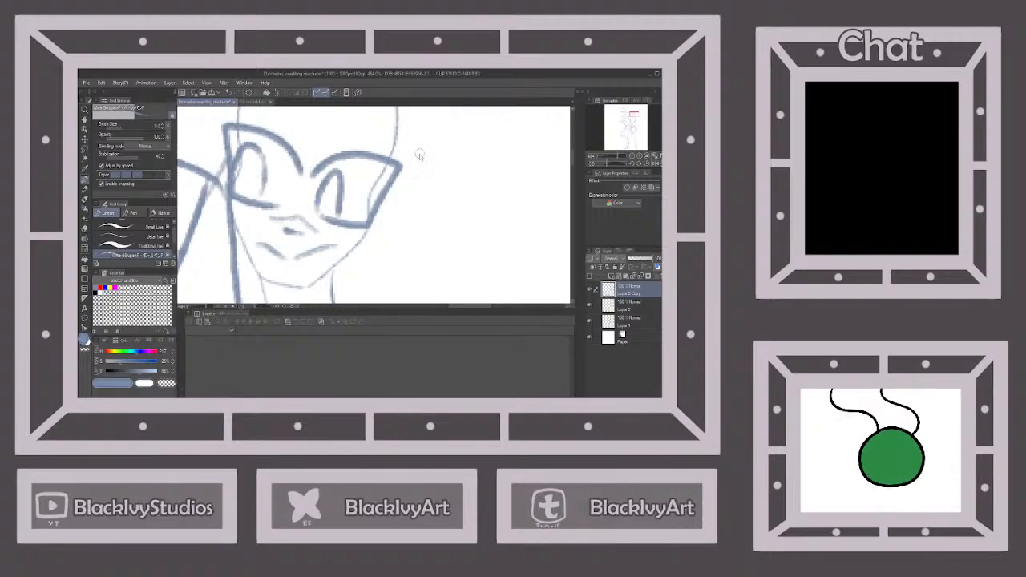
Draw a hairline across the standing figure's forehead, dipping to a widow's peak between the eyes
scroll(419, 154, down, 10)
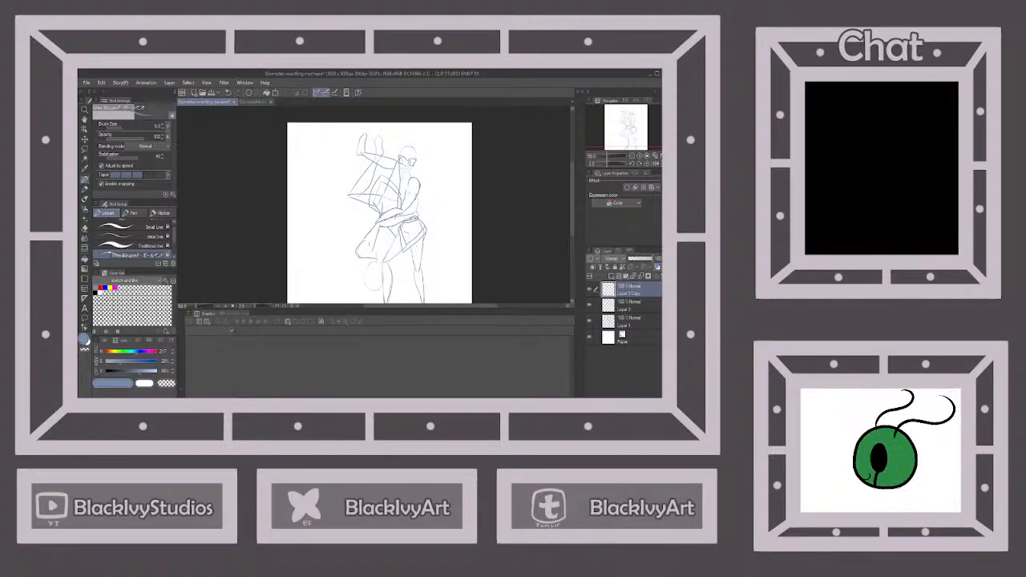
scroll(417, 164, up, 4)
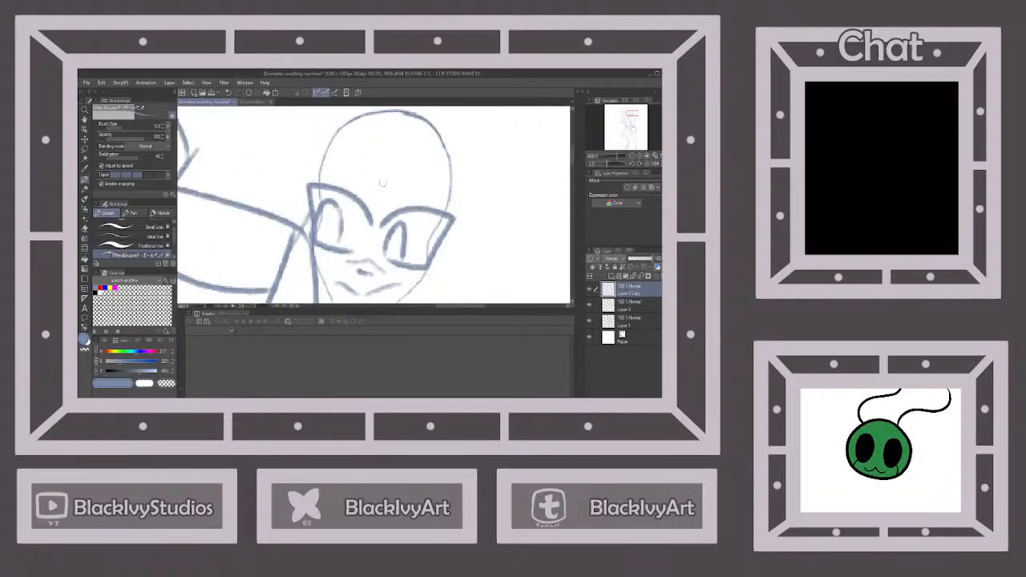
mouse_move(390, 173)
mouse_down()
mouse_move(424, 159)
mouse_move(450, 191)
mouse_move(447, 214)
mouse_move(382, 178)
mouse_move(355, 144)
mouse_move(316, 181)
mouse_up()
scroll(317, 181, down, 6)
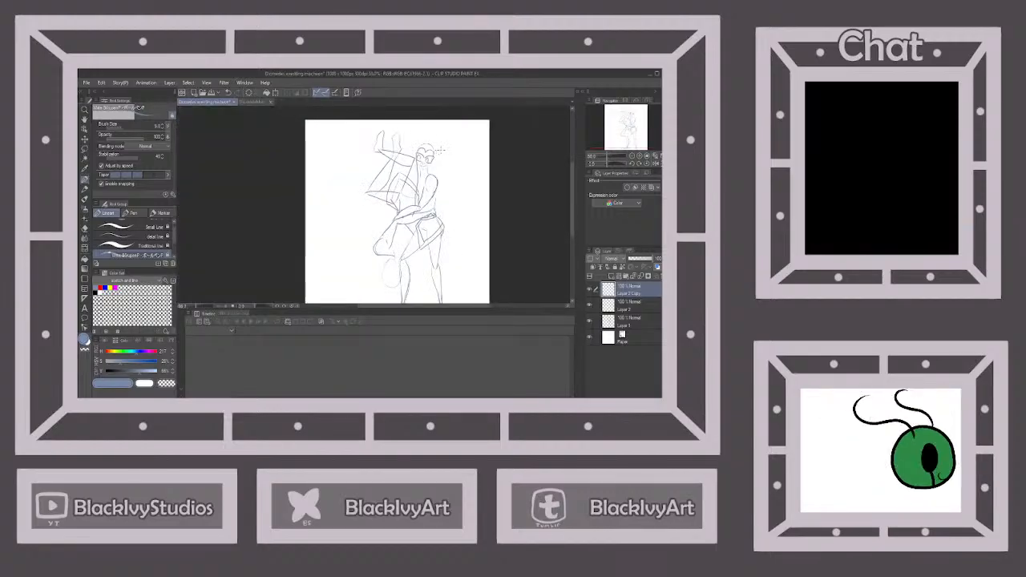
scroll(448, 149, up, 5)
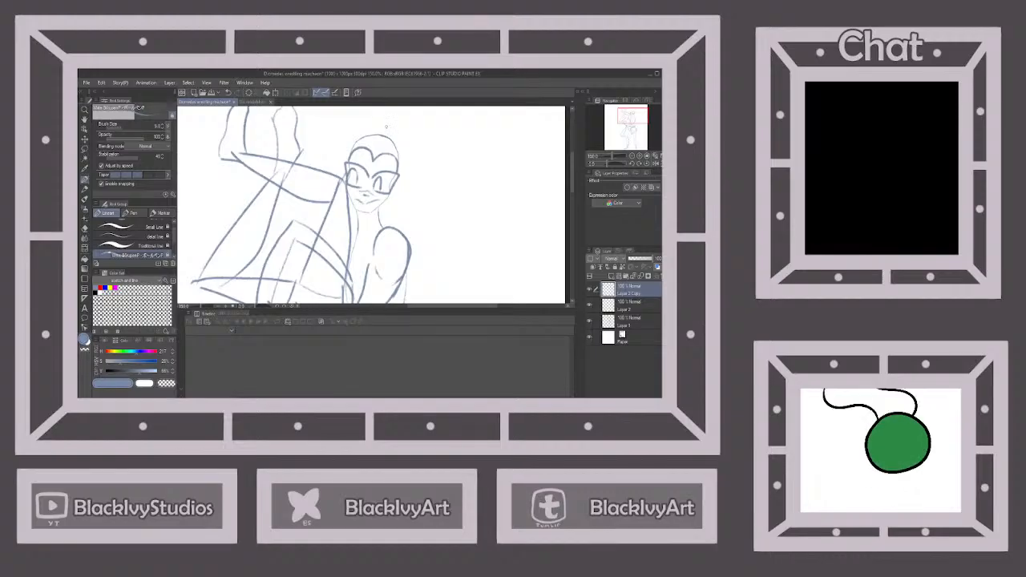
mouse_move(386, 126)
mouse_down()
mouse_move(410, 138)
mouse_move(439, 197)
mouse_up()
key(ctrl+z)
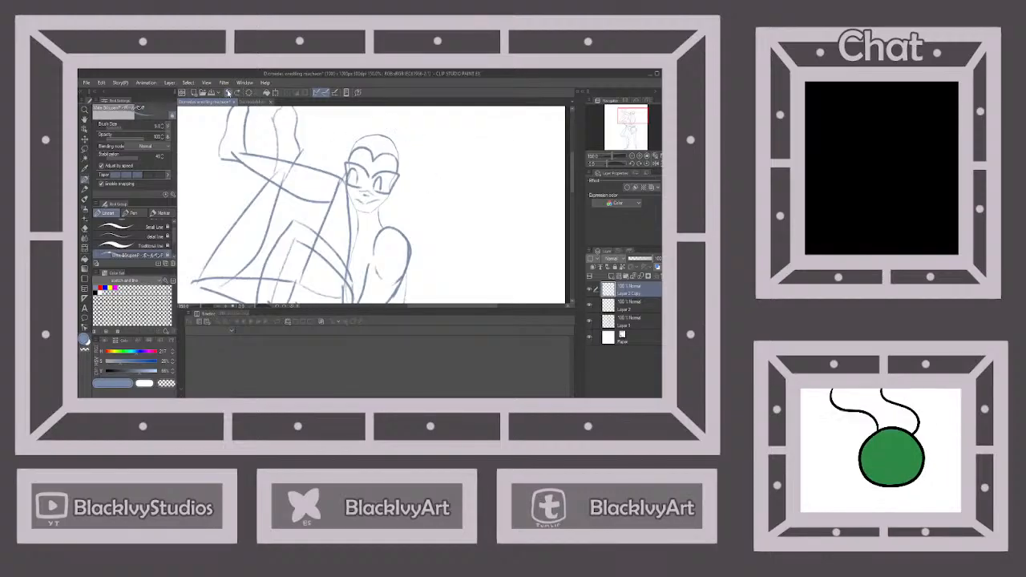
drag(393, 133, 418, 198)
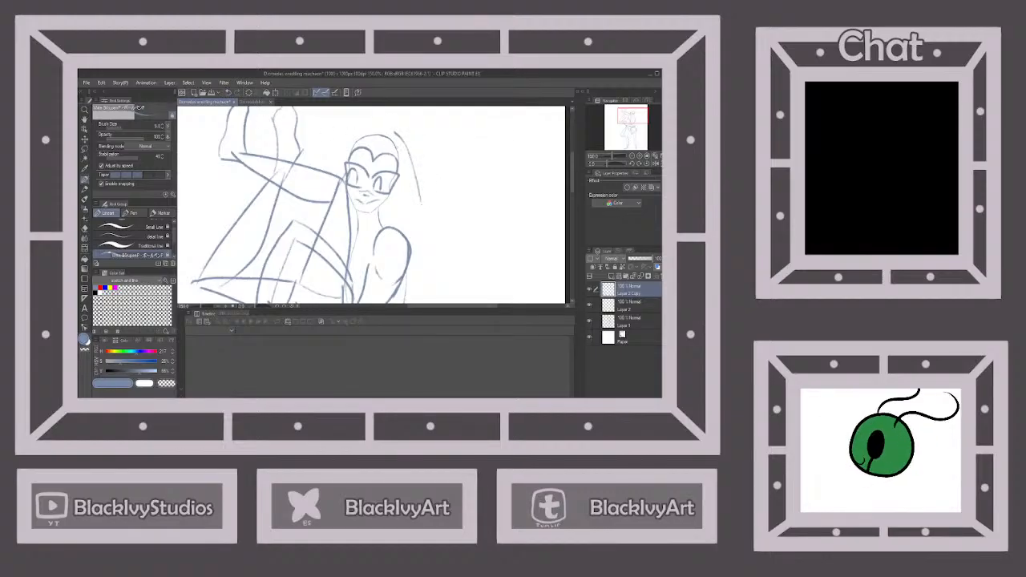
click(228, 92)
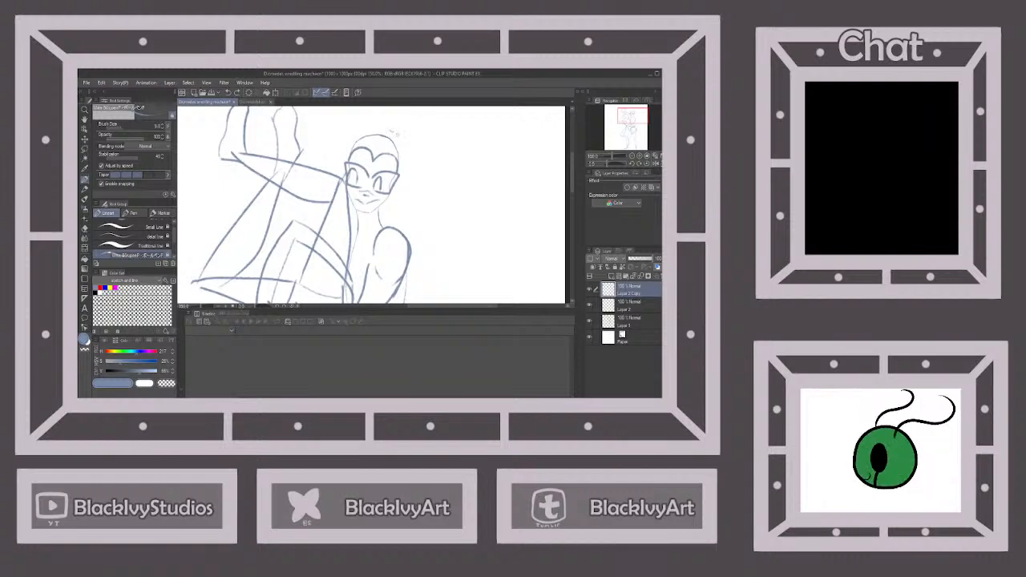
Sketch hair around the standing figure's head, with a curl beside the cheek and a pointed tip sweeping up above the crown
mouse_move(397, 134)
mouse_down()
mouse_move(416, 152)
mouse_move(432, 202)
mouse_move(410, 184)
mouse_move(397, 193)
mouse_move(403, 215)
mouse_move(420, 207)
mouse_move(405, 210)
mouse_move(407, 224)
mouse_move(402, 205)
mouse_move(386, 230)
mouse_up()
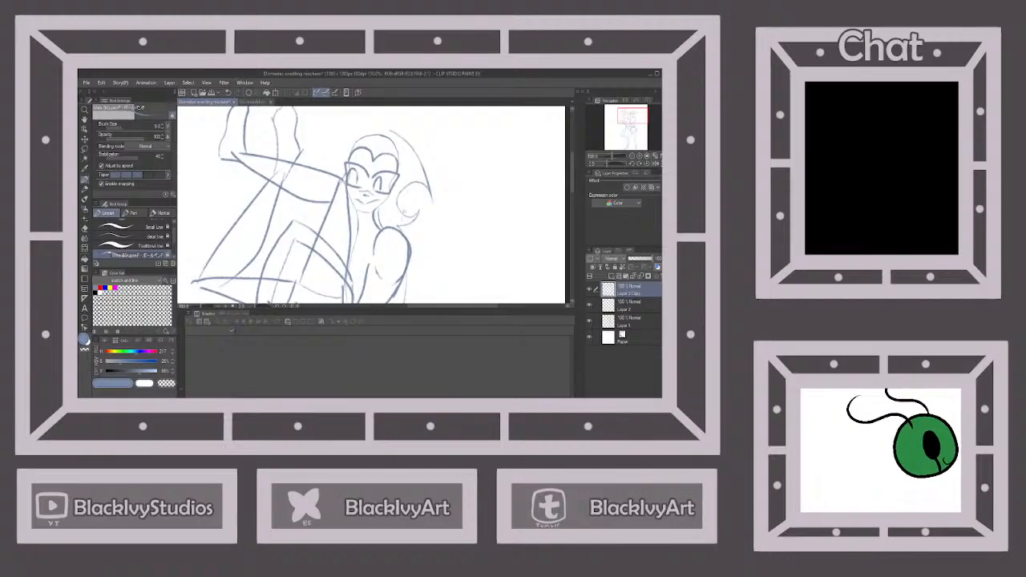
scroll(405, 214, down, 1)
scroll(407, 162, up, 1)
mouse_move(409, 166)
mouse_down()
mouse_move(418, 126)
mouse_move(409, 147)
mouse_move(366, 152)
mouse_move(322, 214)
mouse_move(311, 210)
mouse_move(338, 215)
mouse_move(334, 255)
mouse_move(343, 233)
mouse_move(348, 267)
mouse_up()
scroll(409, 210, down, 3)
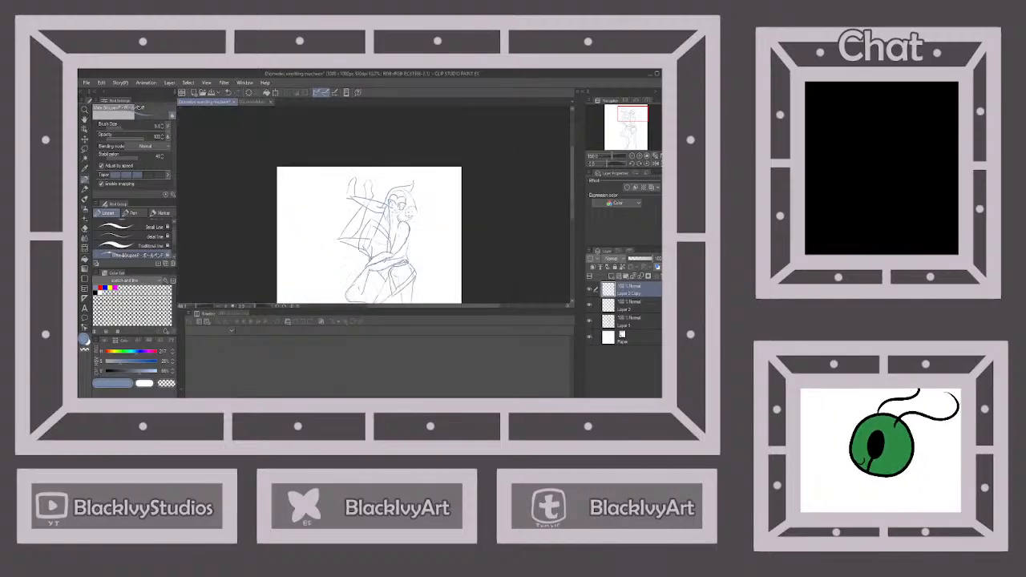
Draw a long wavy hair strand down the standing figure's back to about hip level, and save the drawing
scroll(409, 246, up, 3)
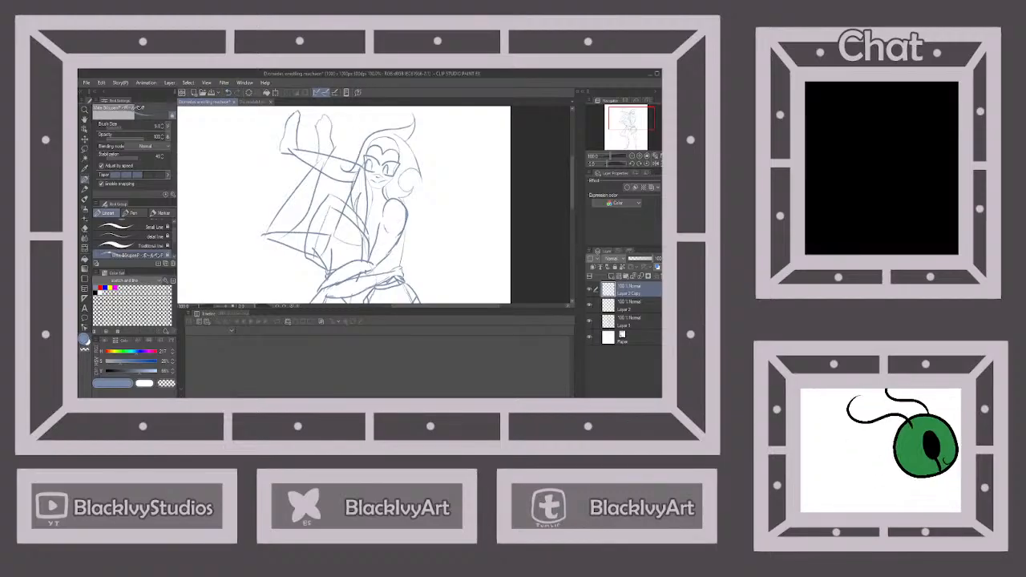
mouse_move(407, 203)
mouse_down()
mouse_move(412, 263)
mouse_move(425, 269)
mouse_up()
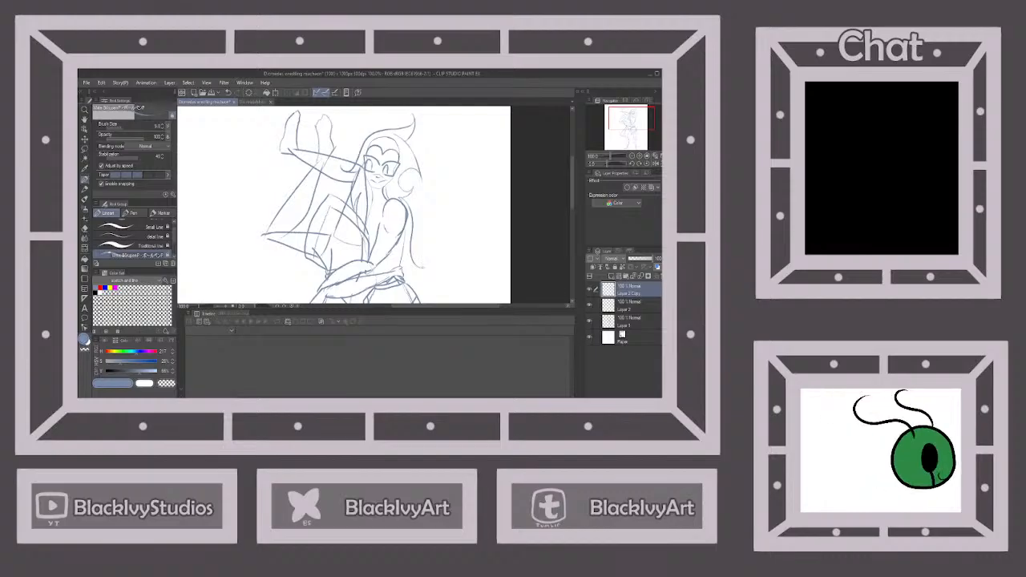
scroll(417, 229, down, 3)
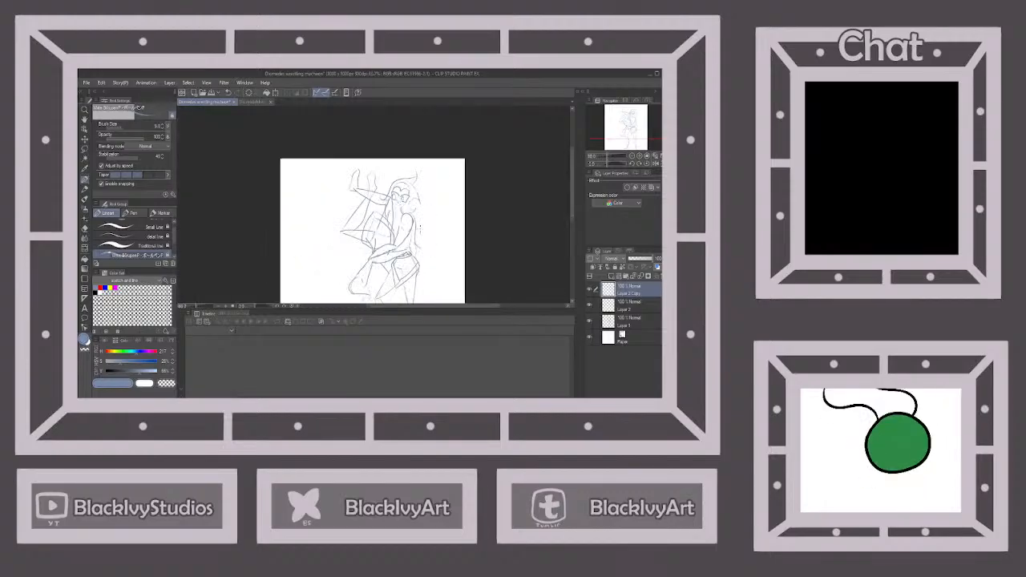
scroll(421, 230, down, 2)
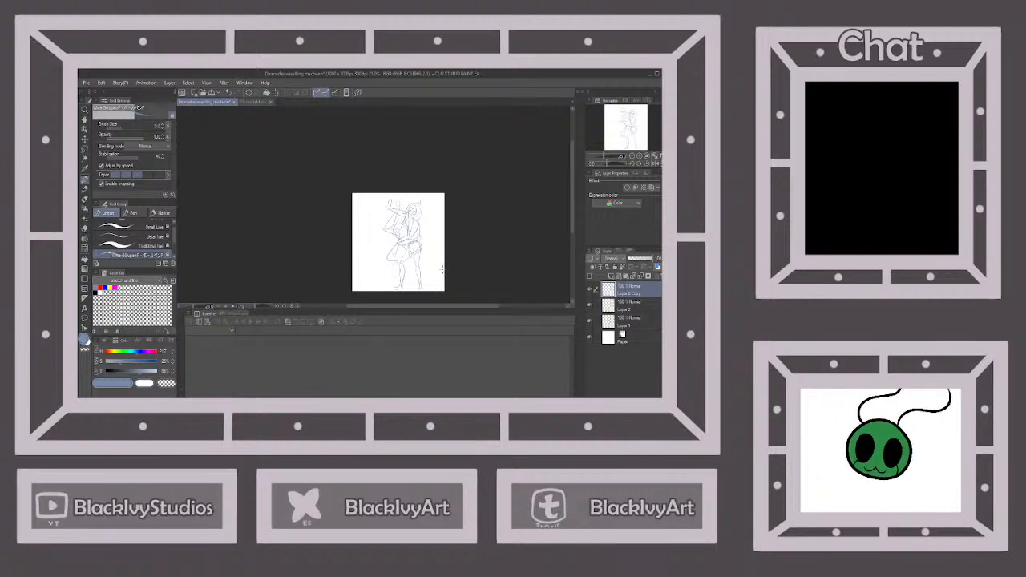
click(212, 93)
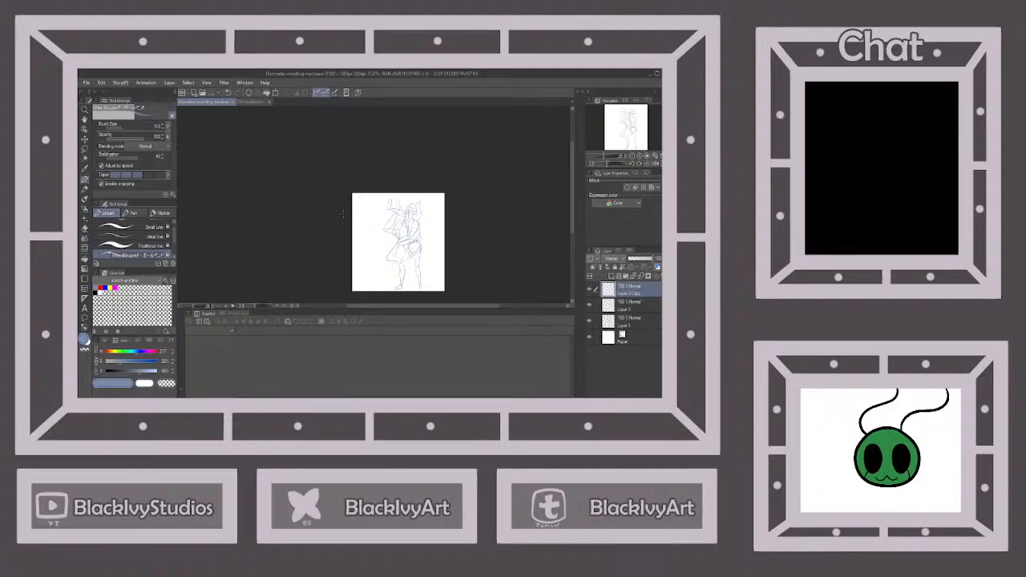
Merge the duplicated eye layer down into the facial-feature layer below it
scroll(342, 212, up, 4)
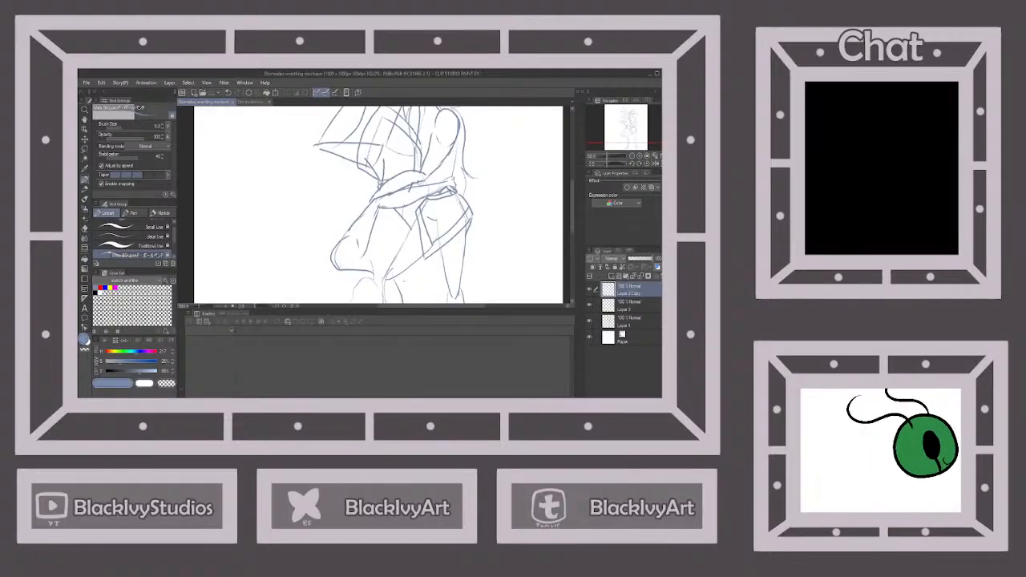
click(85, 229)
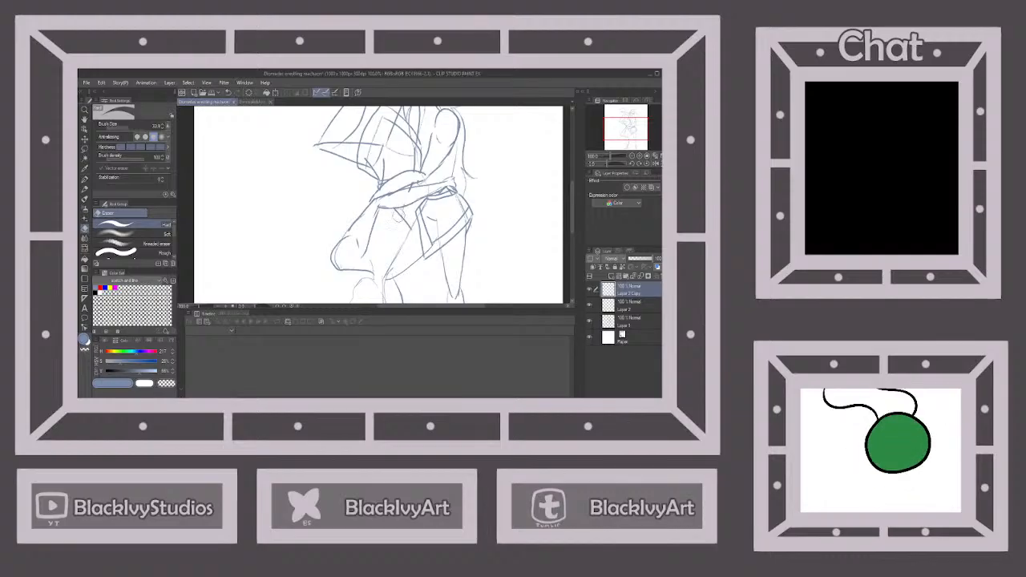
click(628, 321)
click(638, 294)
click(641, 276)
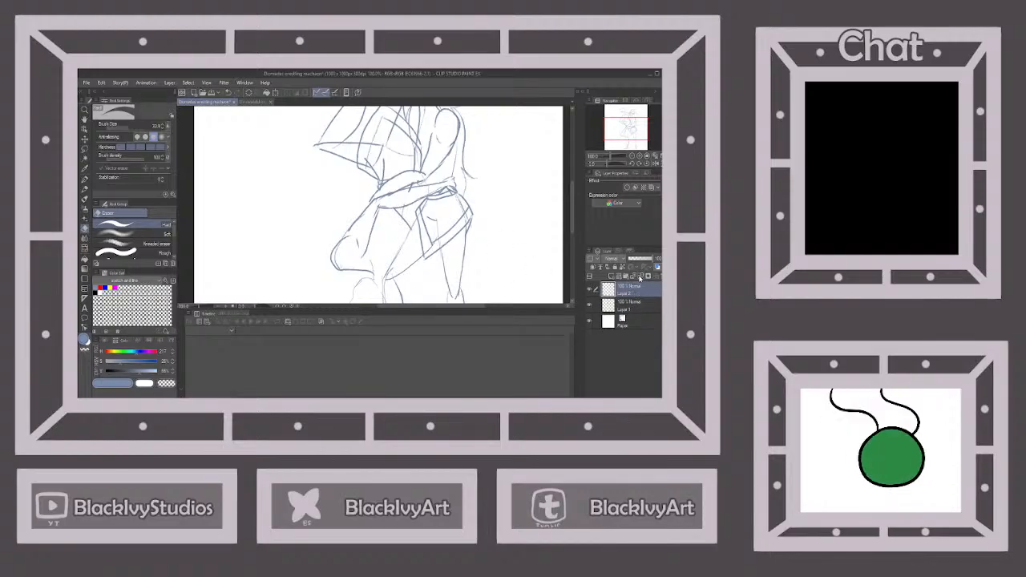
Merge Layer 2 down into the figure sketch on Layer 1
click(626, 309)
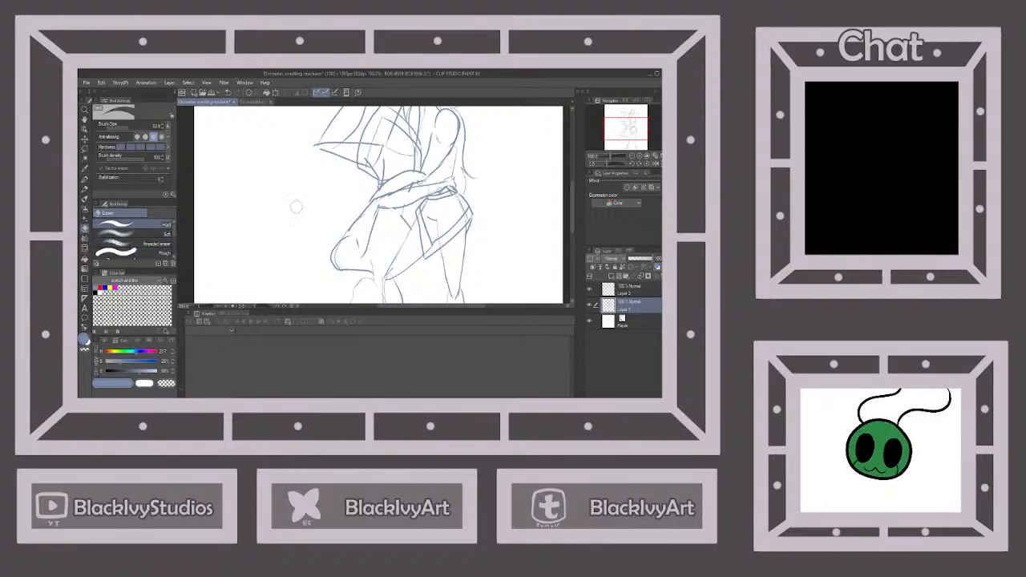
click(85, 179)
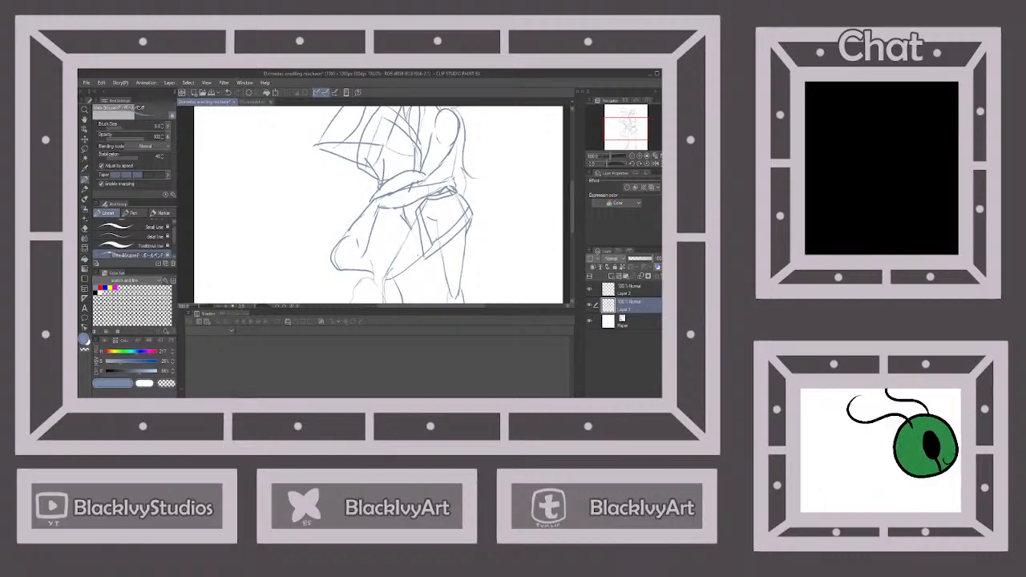
click(85, 228)
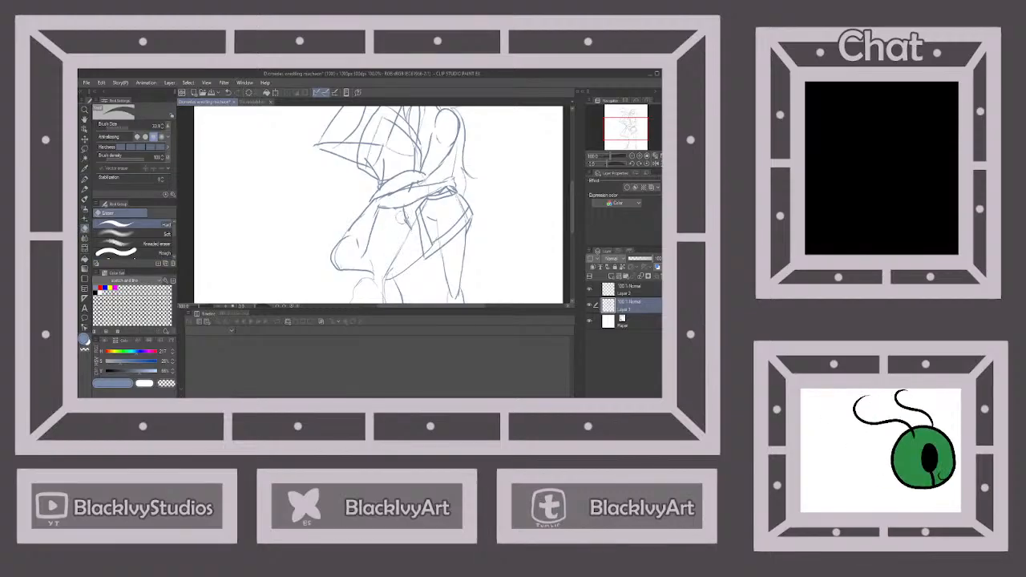
scroll(443, 239, down, 3)
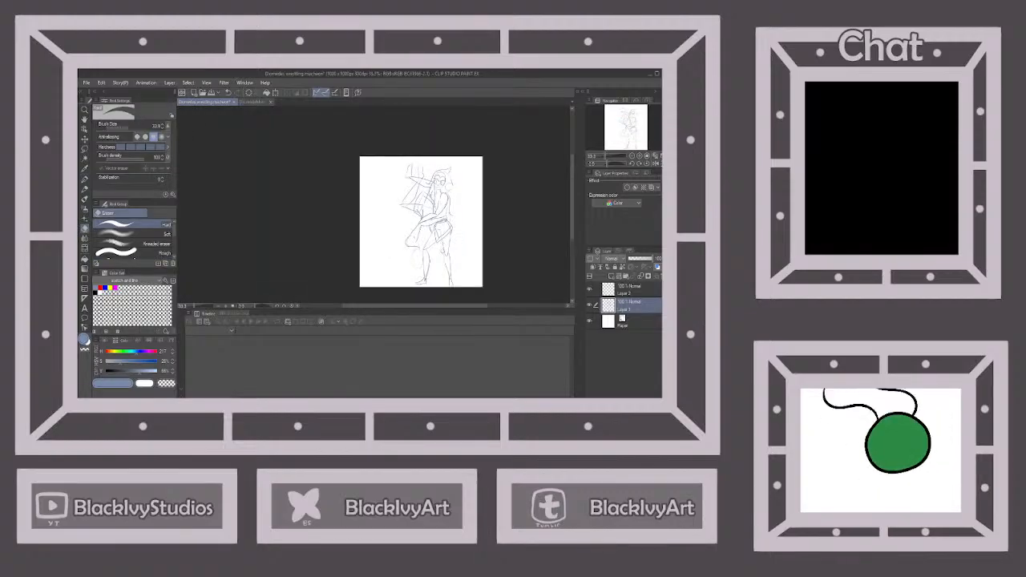
click(85, 180)
scroll(424, 264, up, 2)
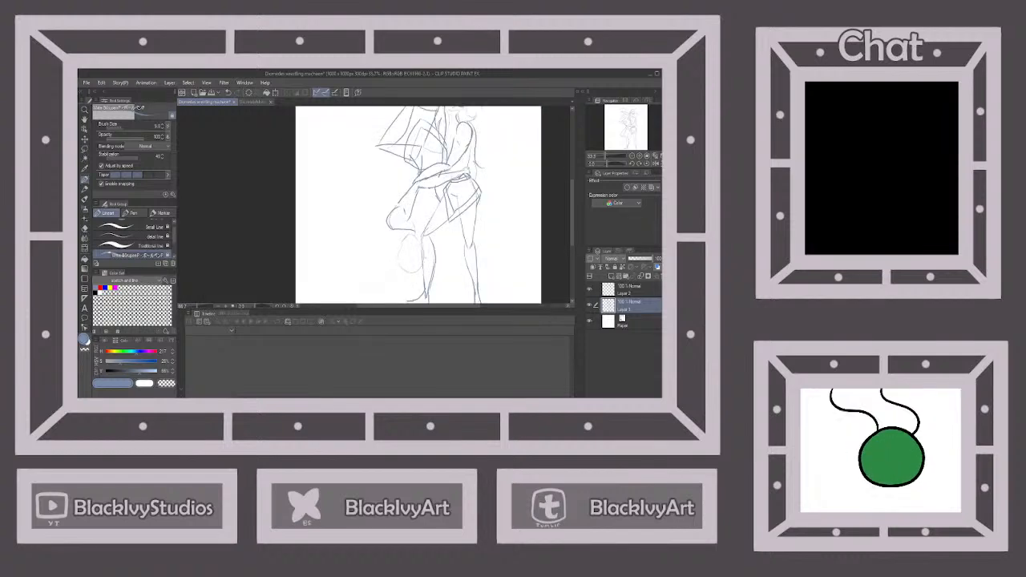
scroll(423, 260, up, 2)
click(637, 289)
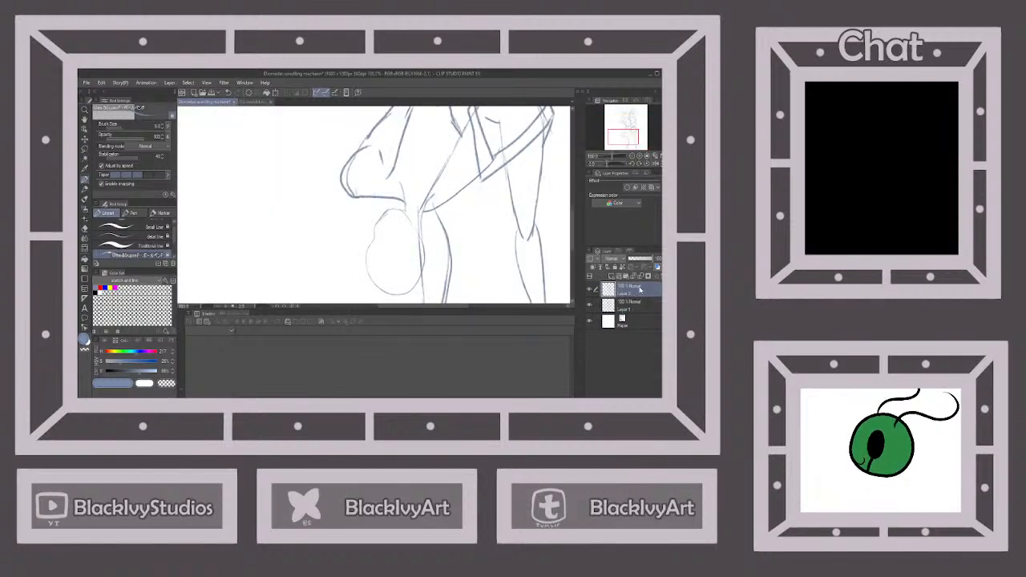
click(641, 276)
Sketch light contour lines on the upside-down figure's chest, between the shoulder and the standing figure's arms
key(ctrl+minus)
key(ctrl+minus)
key(ctrl+minus)
key(ctrl+minus)
key(ctrl+minus)
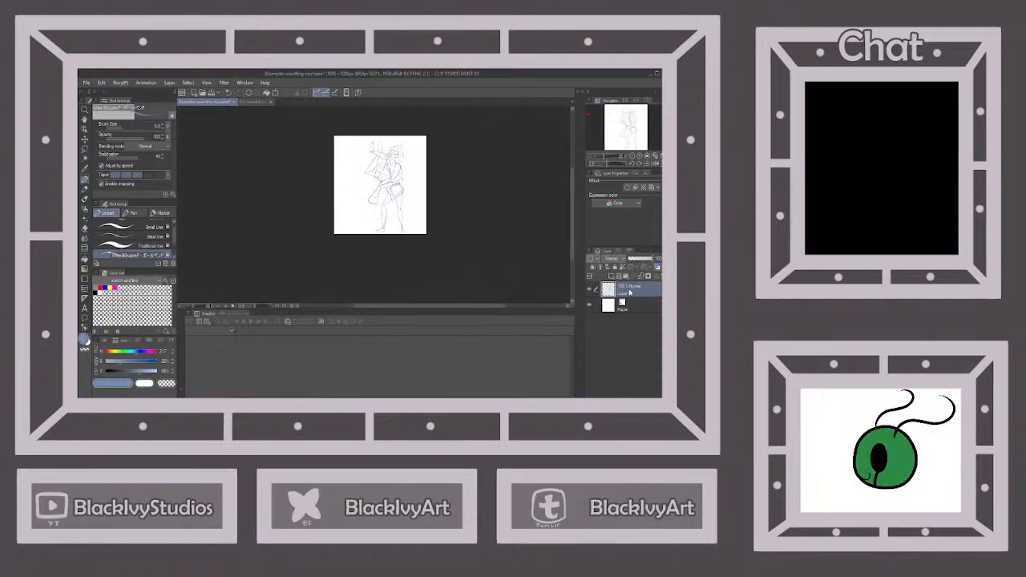
key(ctrl+plus)
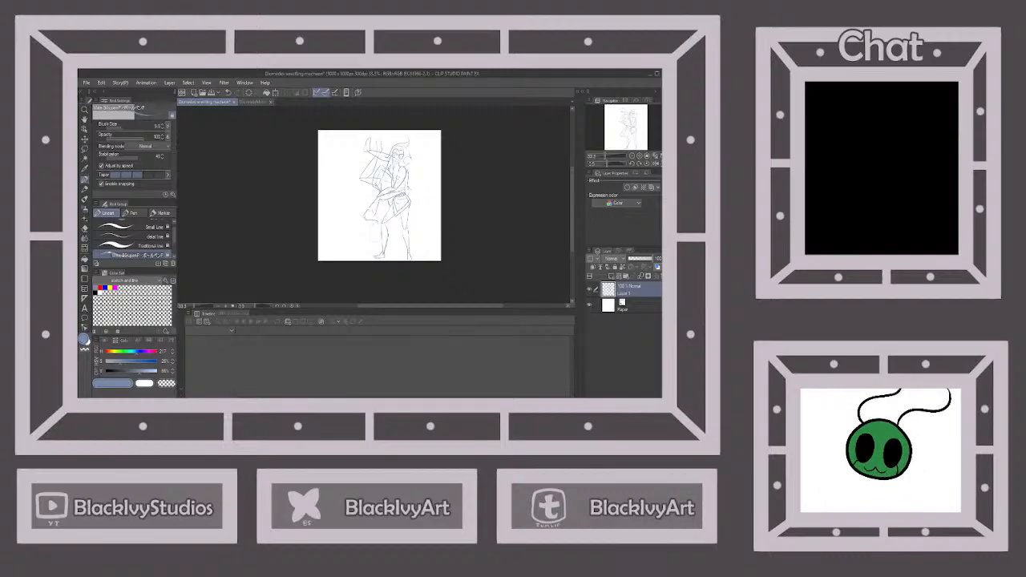
key(ctrl+plus)
key(ctrl+plus)
key(ctrl+plus)
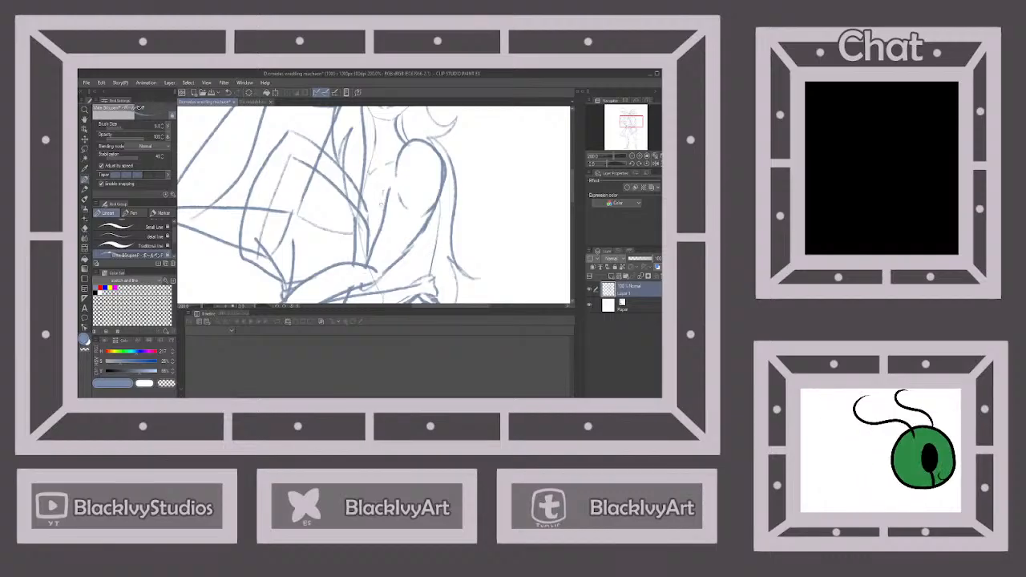
scroll(382, 239, down, 1)
scroll(376, 269, up, 1)
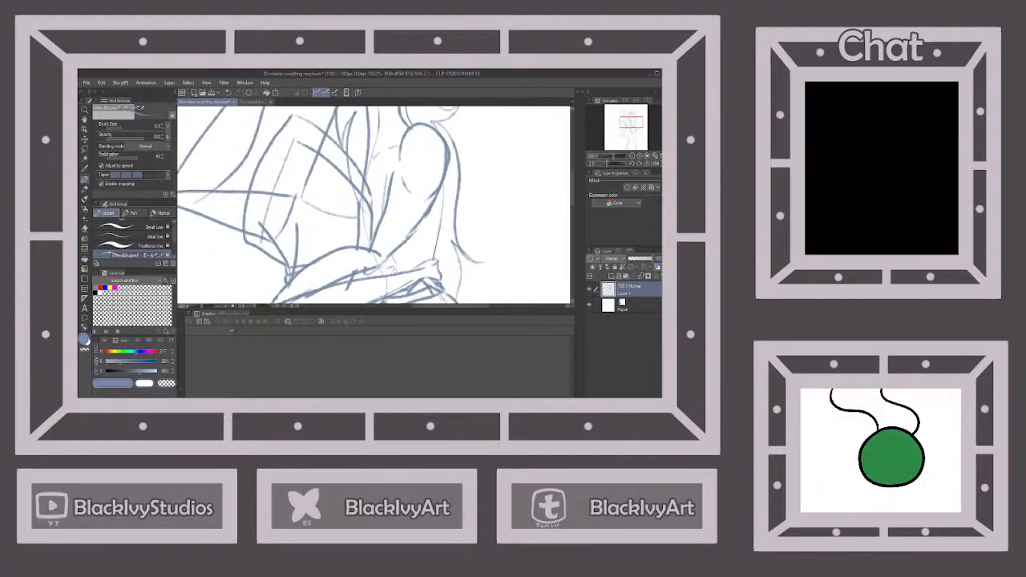
scroll(395, 270, down, 4)
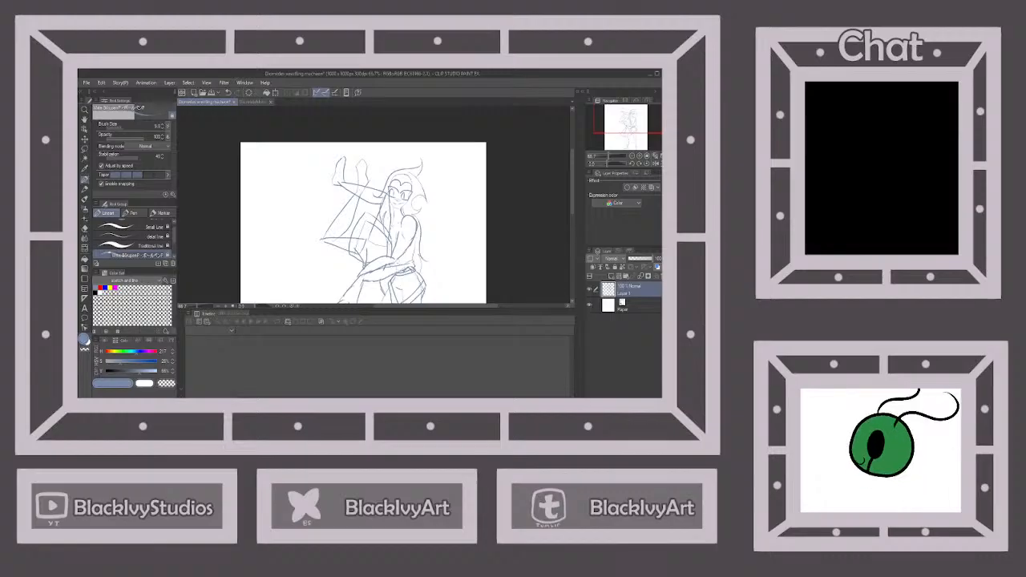
scroll(393, 257, down, 1)
scroll(393, 256, up, 3)
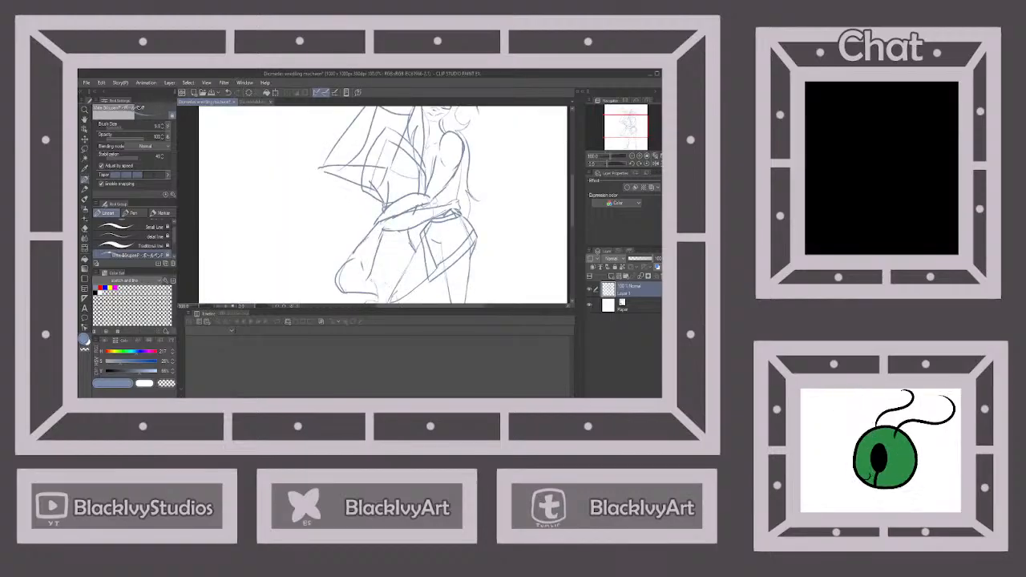
scroll(384, 205, down, 3)
scroll(385, 205, up, 3)
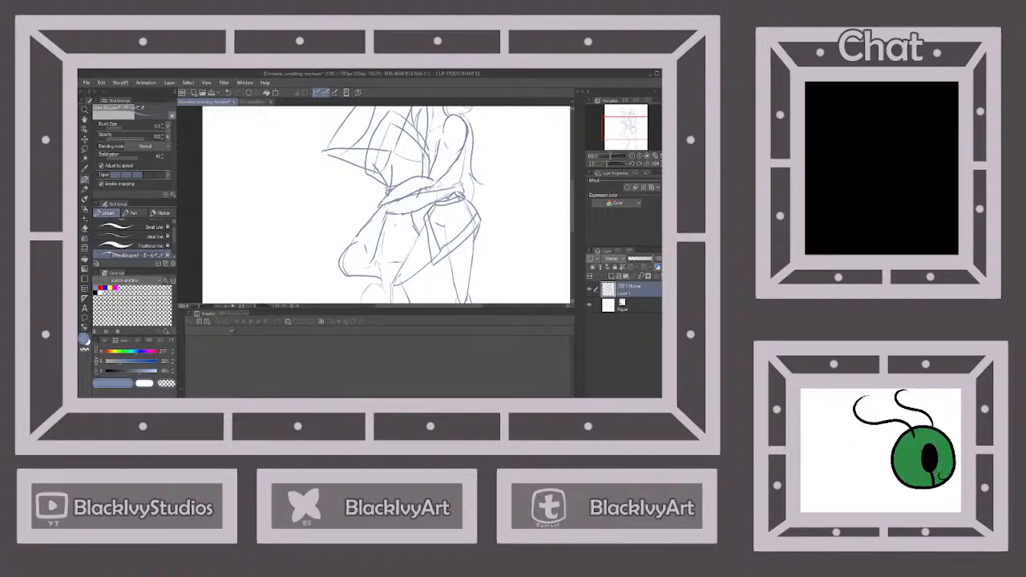
mouse_move(396, 226)
mouse_down()
mouse_move(412, 228)
mouse_move(411, 242)
mouse_up()
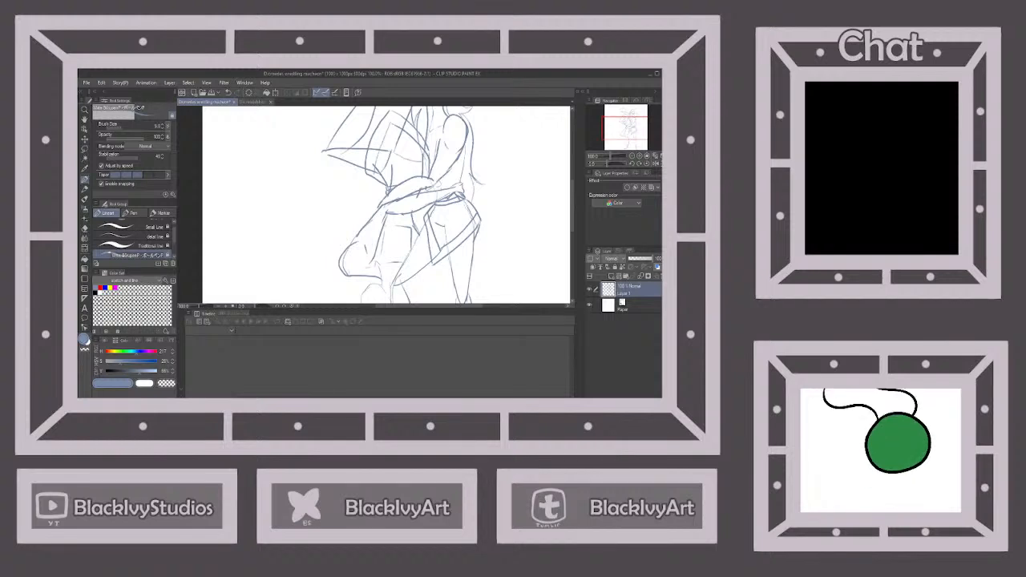
scroll(412, 218, down, 4)
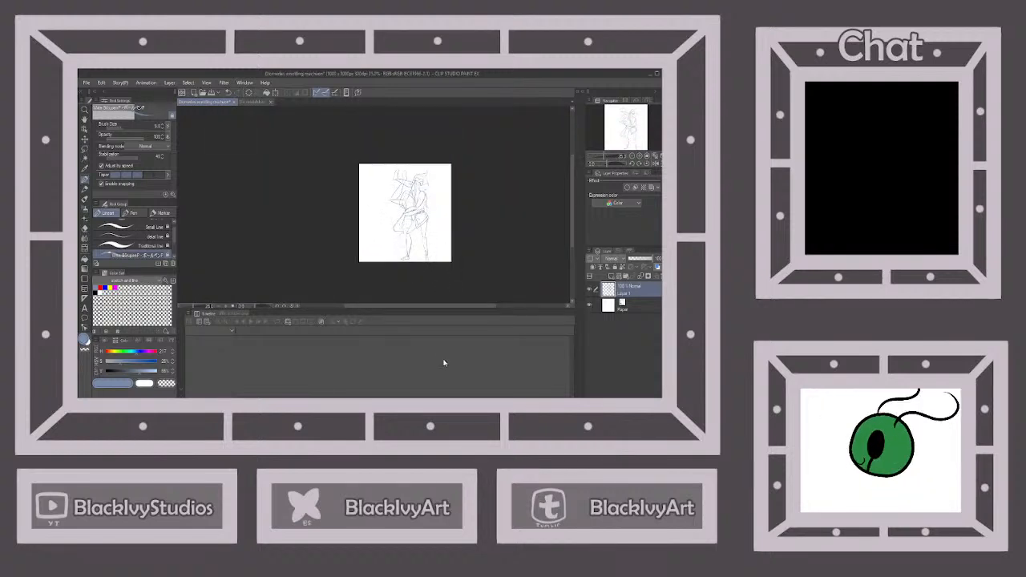
Flip the canvas view vertically and draw a curved ear on the side of the upside-down figure's head
key(alt+Tab)
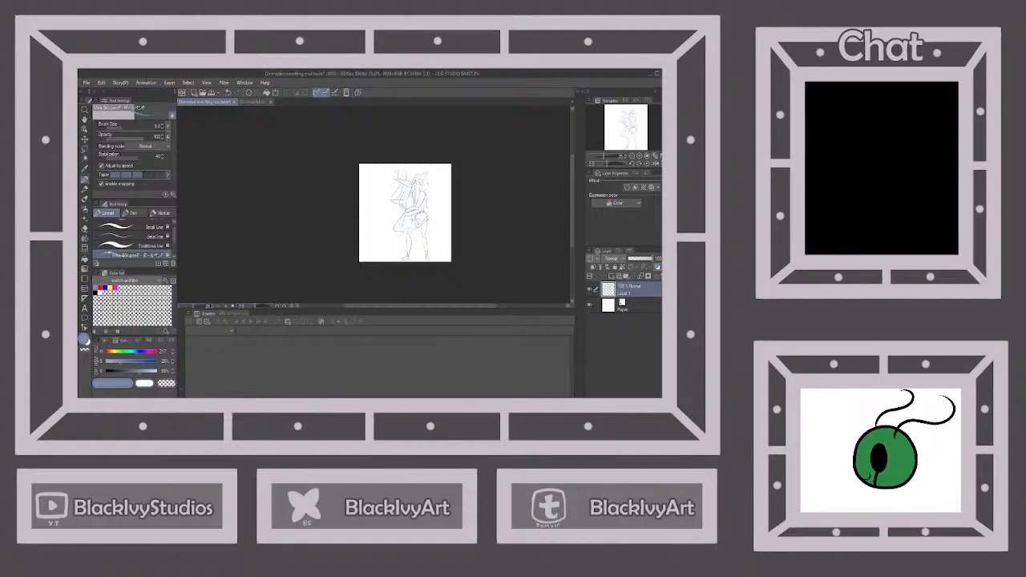
scroll(400, 228, up, 12)
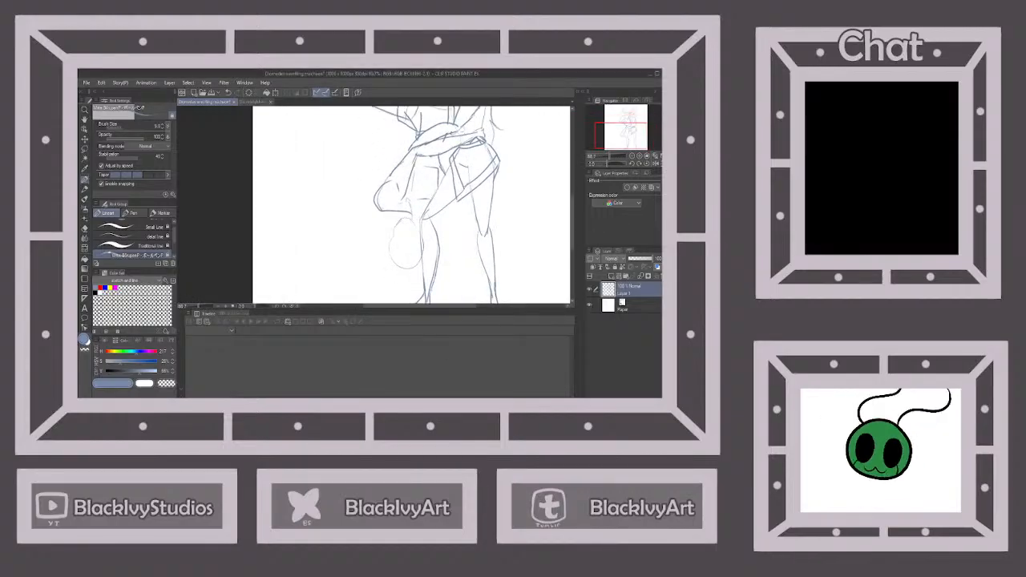
click(660, 164)
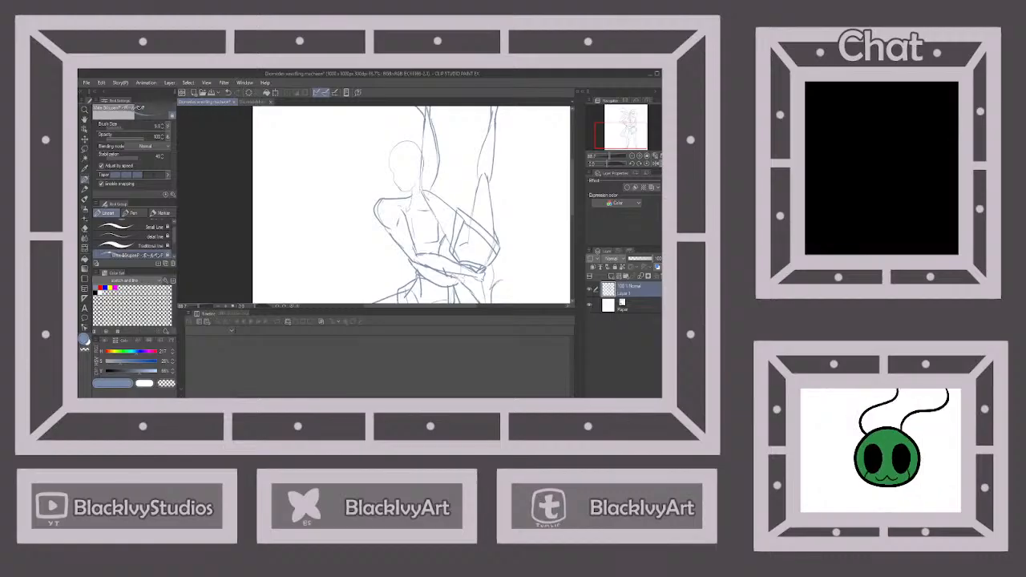
scroll(437, 166, up, 3)
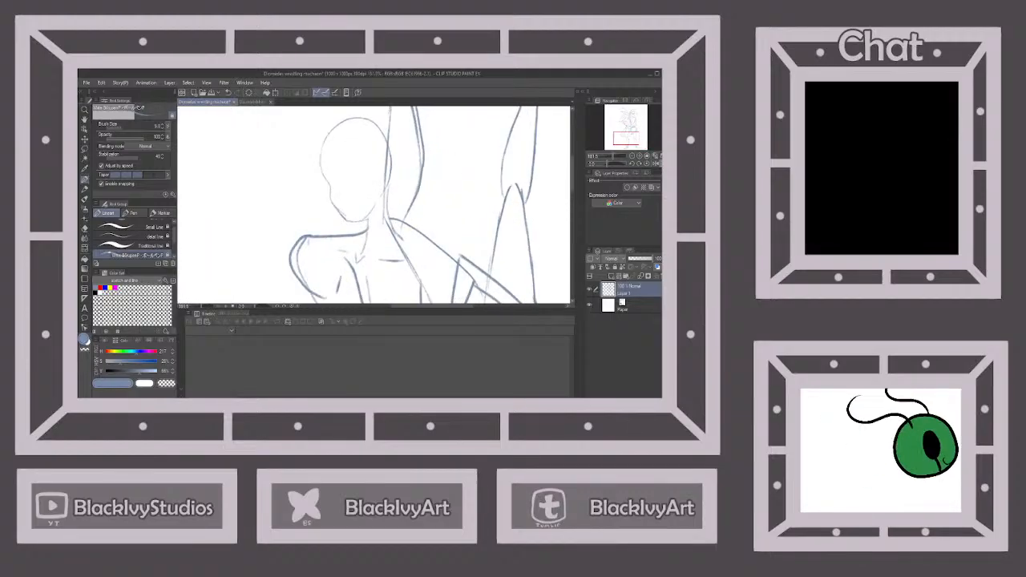
mouse_move(380, 165)
mouse_down()
mouse_move(393, 160)
mouse_move(396, 179)
mouse_move(382, 190)
mouse_up()
click(227, 93)
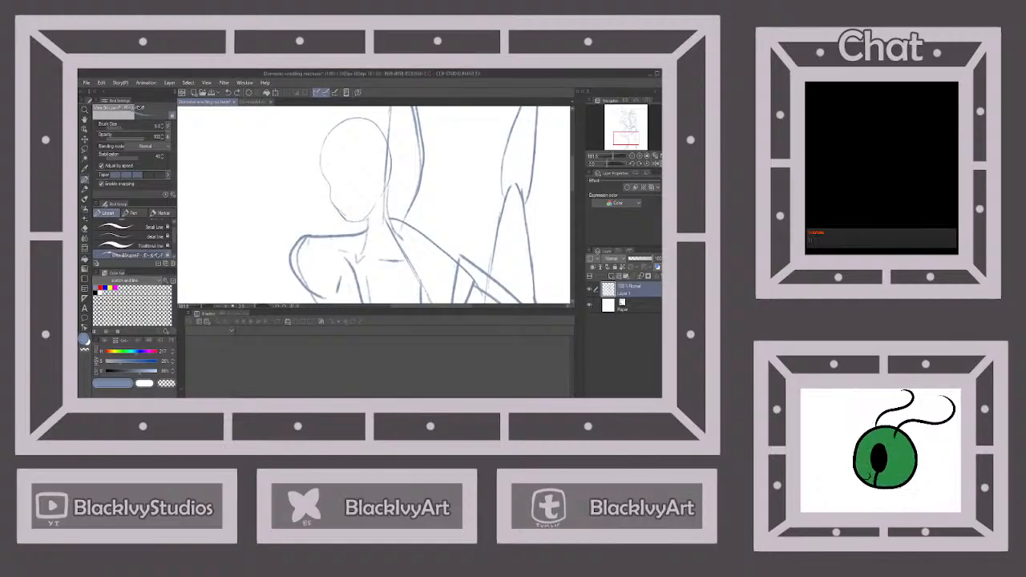
mouse_move(380, 165)
mouse_down()
mouse_move(393, 170)
mouse_move(381, 200)
mouse_up()
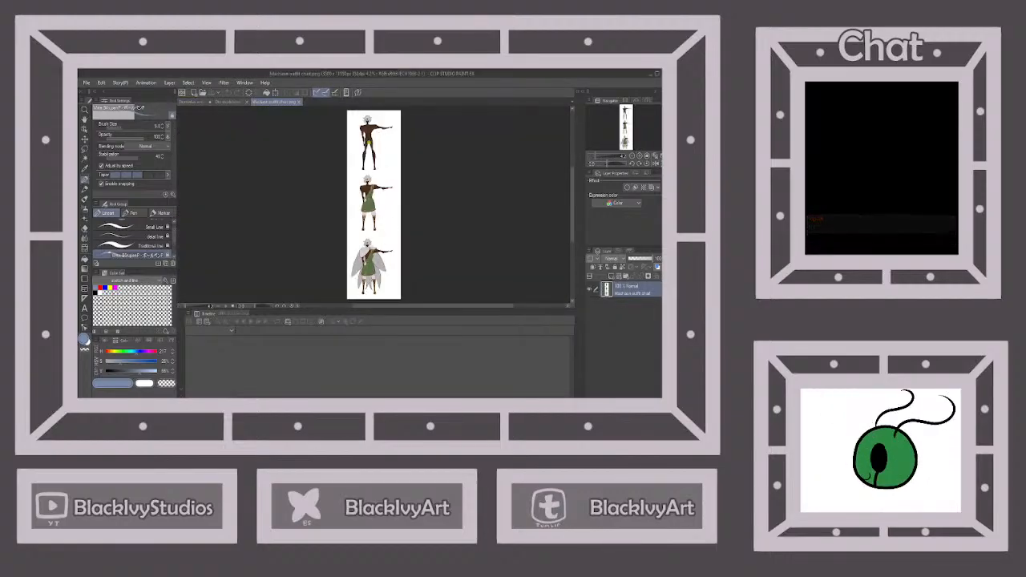
Examine the top character's face, eyes and hair shape in the Machaon outfit chart
scroll(370, 117, up, 8)
scroll(355, 114, up, 6)
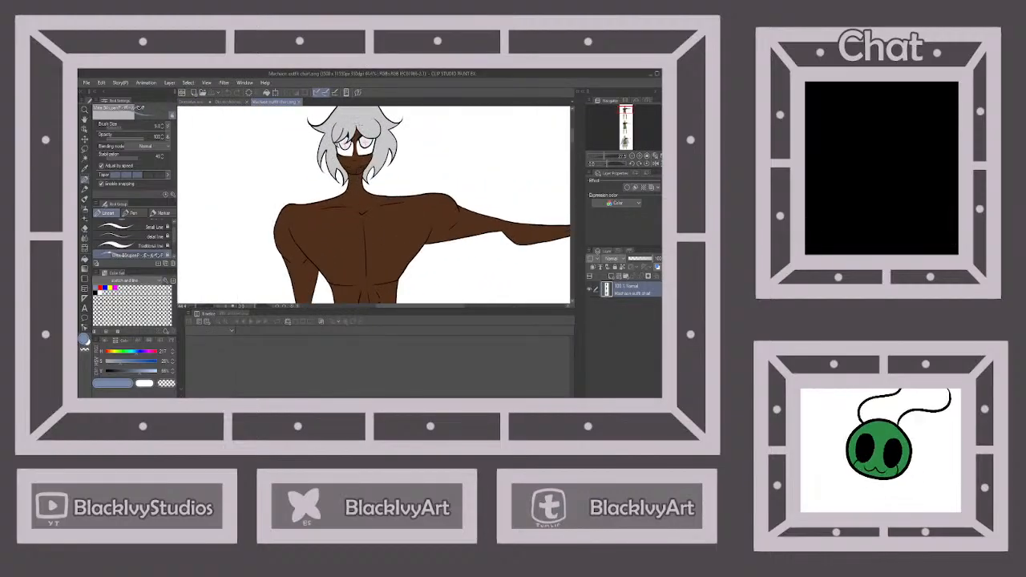
mouse_move(356, 145)
mouse_down()
mouse_move(364, 146)
mouse_move(360, 166)
mouse_up()
scroll(360, 165, down, 2)
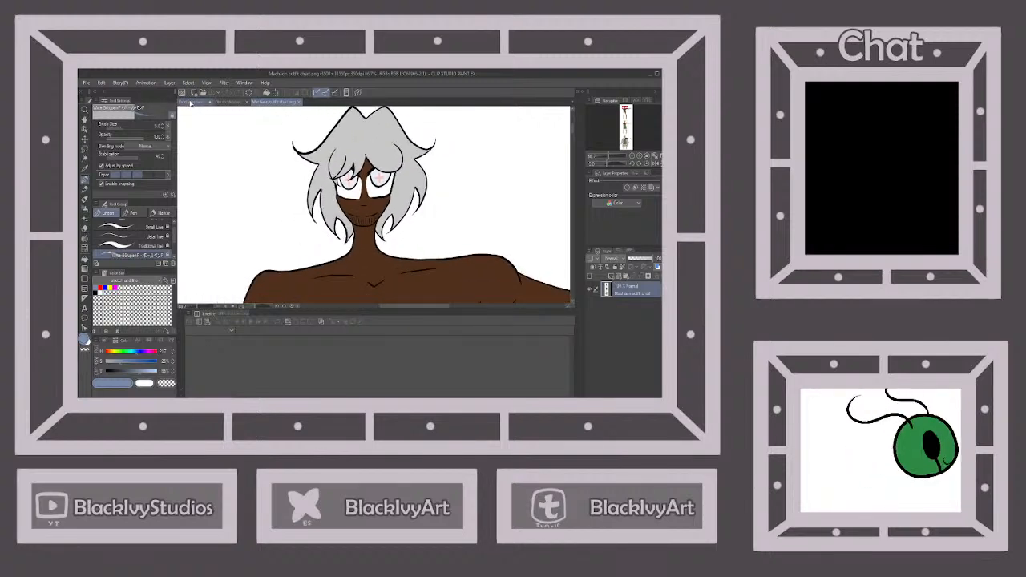
scroll(374, 205, down, 5)
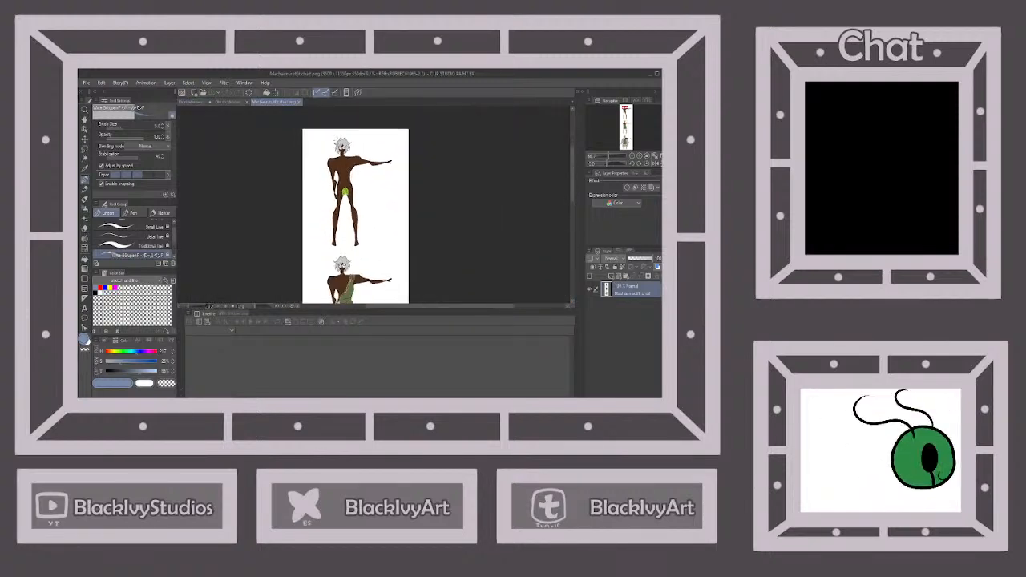
scroll(343, 277, up, 2)
scroll(355, 181, down, 5)
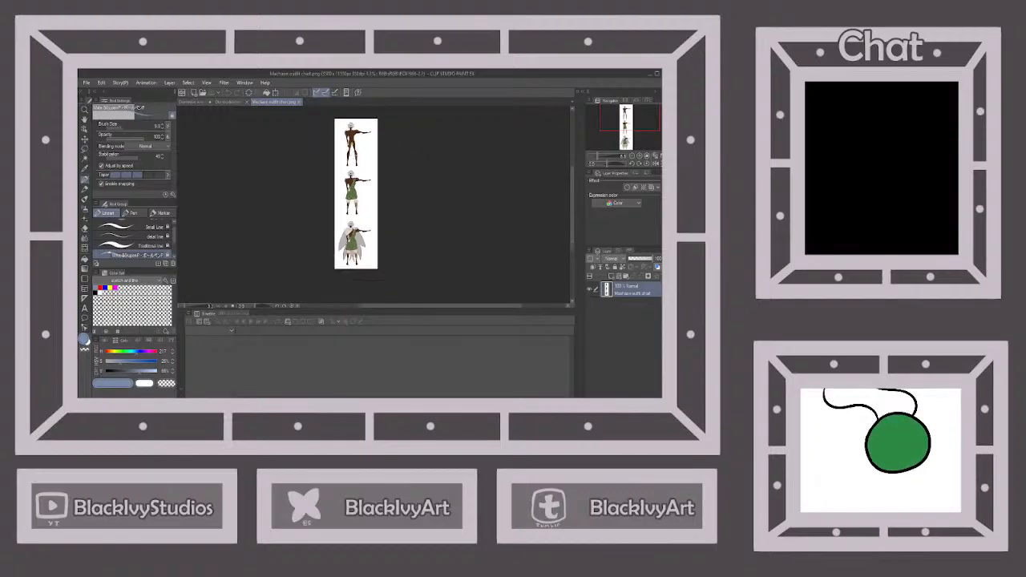
scroll(361, 138, up, 2)
scroll(349, 129, up, 8)
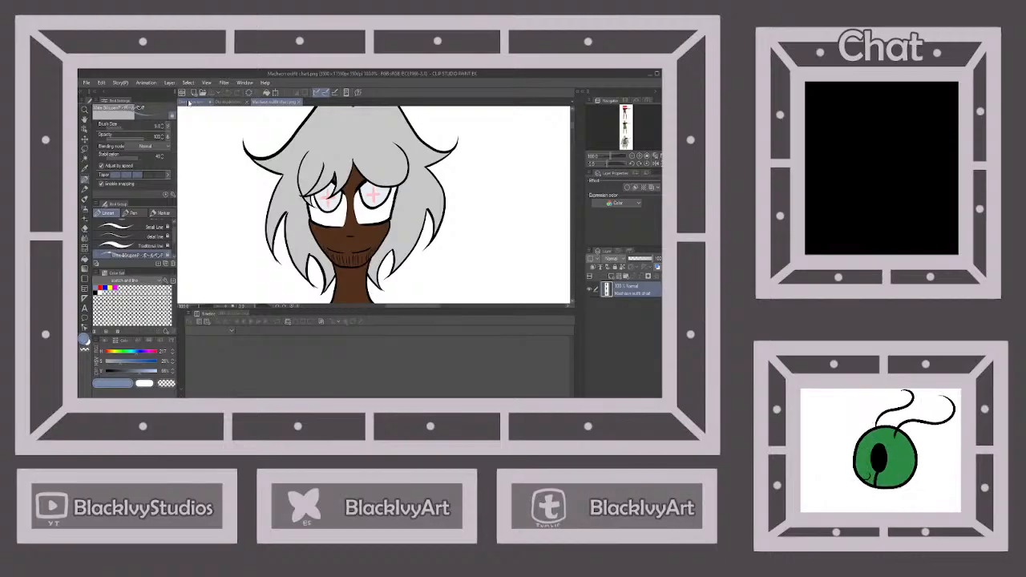
Draw a first curved fringe strand over the face of the upside-down figure, following the hair in the outfit chart
click(189, 102)
scroll(353, 166, up, 3)
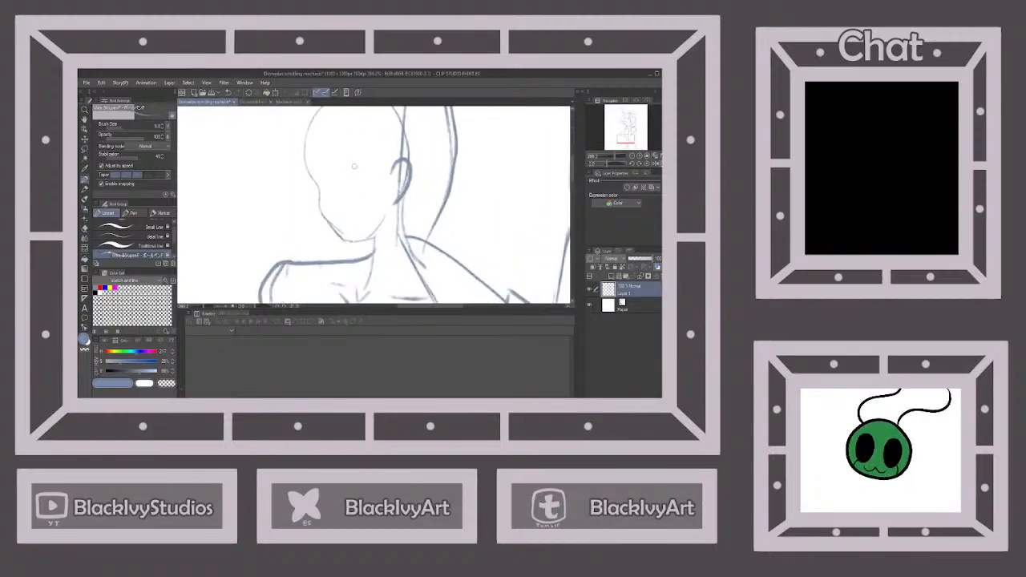
click(294, 103)
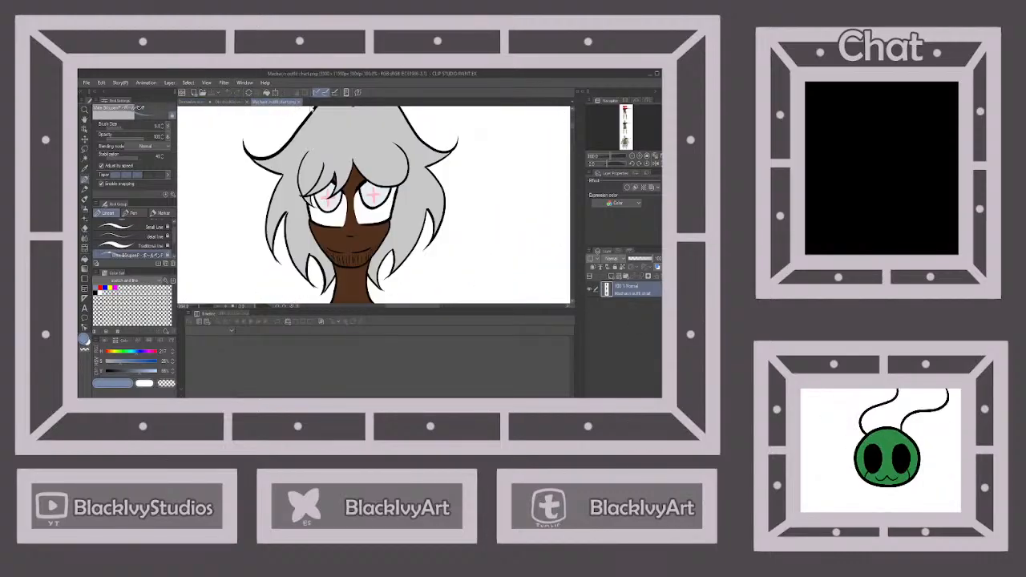
click(195, 102)
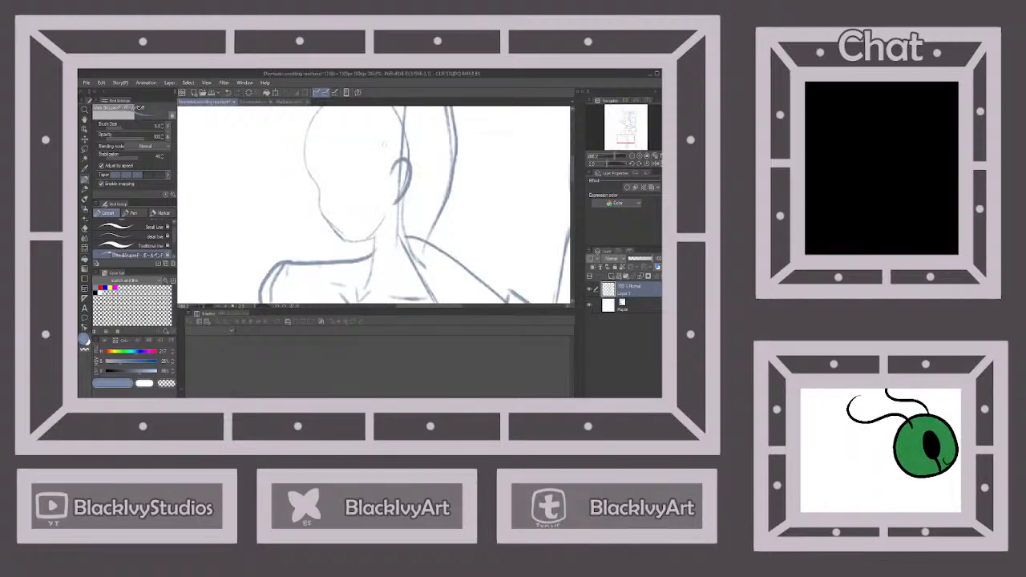
mouse_move(343, 146)
mouse_down()
mouse_move(336, 195)
mouse_move(331, 161)
mouse_up()
Try to extend the fringe with pointed strands and a rounded lock toward the front edge of the face, using the outfit chart
click(282, 102)
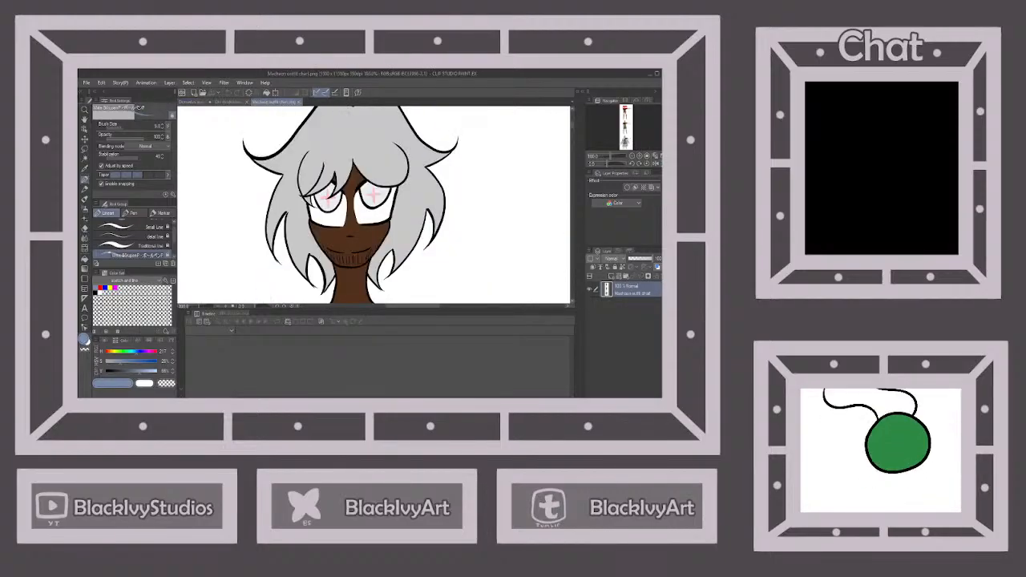
click(197, 104)
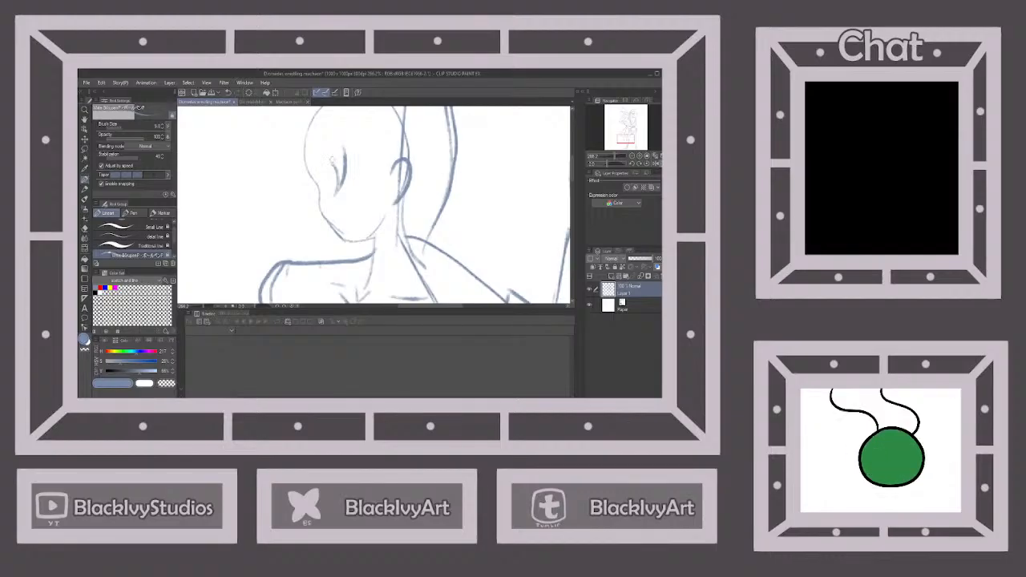
mouse_move(333, 164)
mouse_down()
mouse_move(314, 198)
mouse_move(323, 188)
mouse_up()
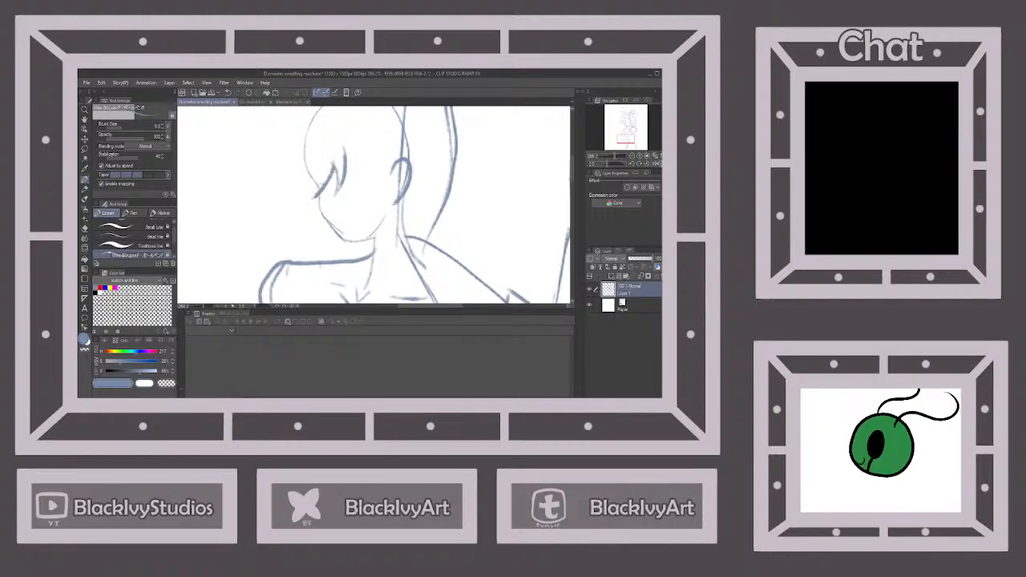
click(282, 102)
click(197, 102)
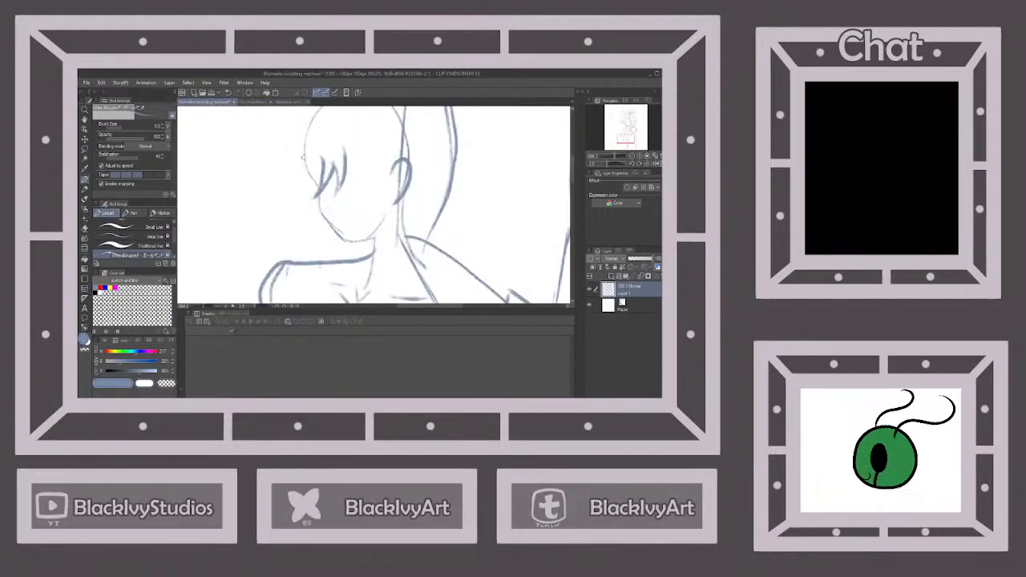
mouse_move(303, 154)
mouse_down()
mouse_move(310, 190)
mouse_move(330, 201)
mouse_move(317, 177)
mouse_move(328, 158)
mouse_up()
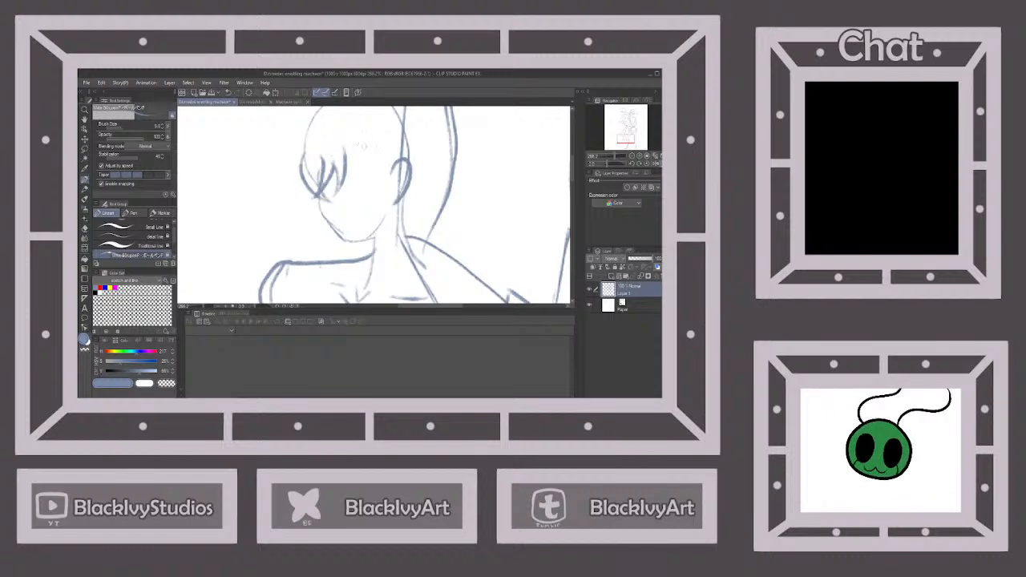
Undo the latest fringe strokes back to the first curved strand
click(227, 92)
click(228, 92)
click(228, 92)
Undo the remaining fringe strand and draw a closed eye, a large open eye with pupil, a nose and a smile on the upside-down figure
click(228, 92)
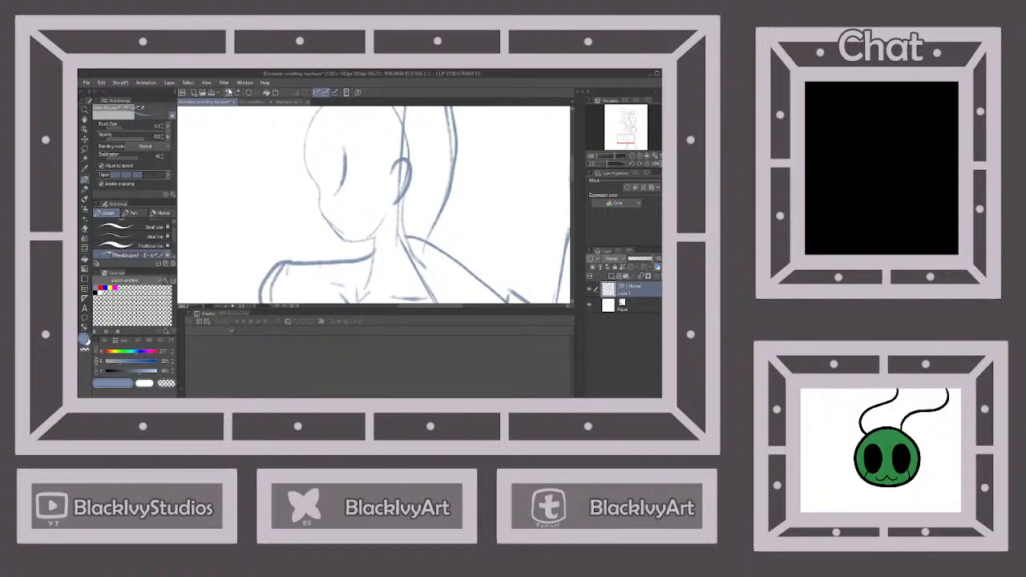
click(228, 92)
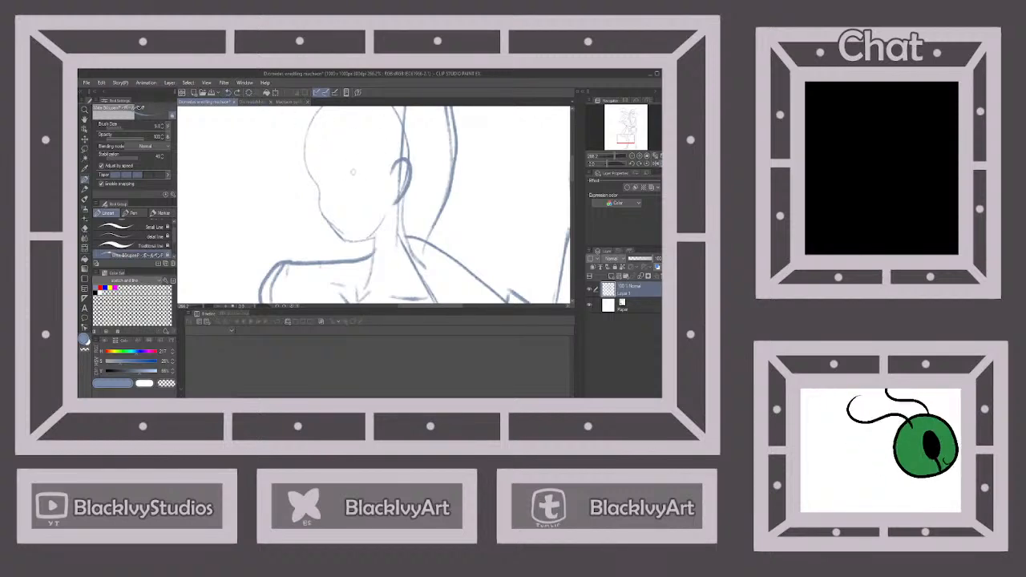
click(289, 103)
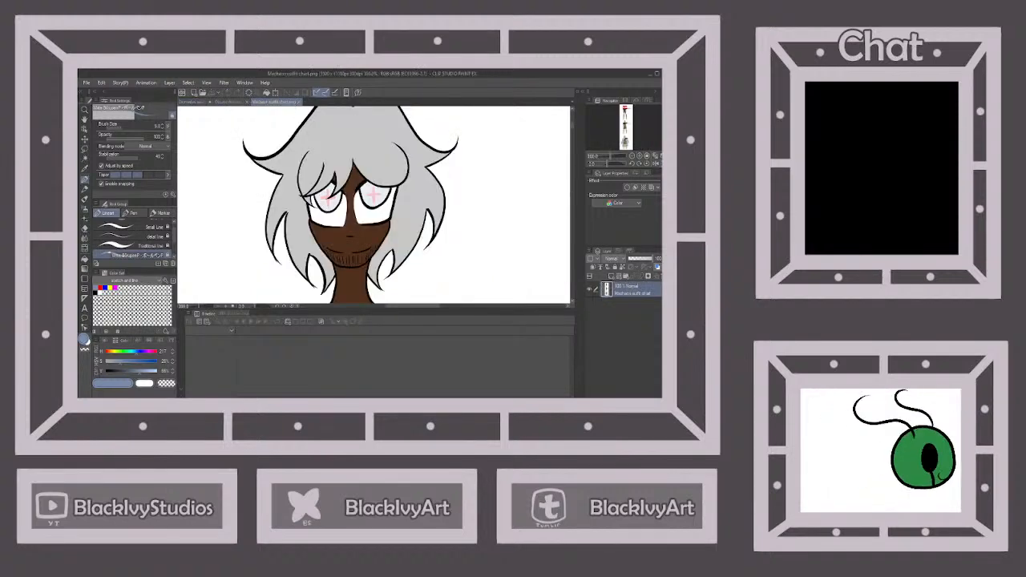
click(204, 102)
mouse_move(345, 182)
mouse_down()
mouse_move(385, 157)
mouse_move(376, 205)
mouse_move(320, 197)
mouse_move(339, 195)
mouse_move(355, 223)
mouse_move(375, 212)
mouse_up()
key(ctrl+z)
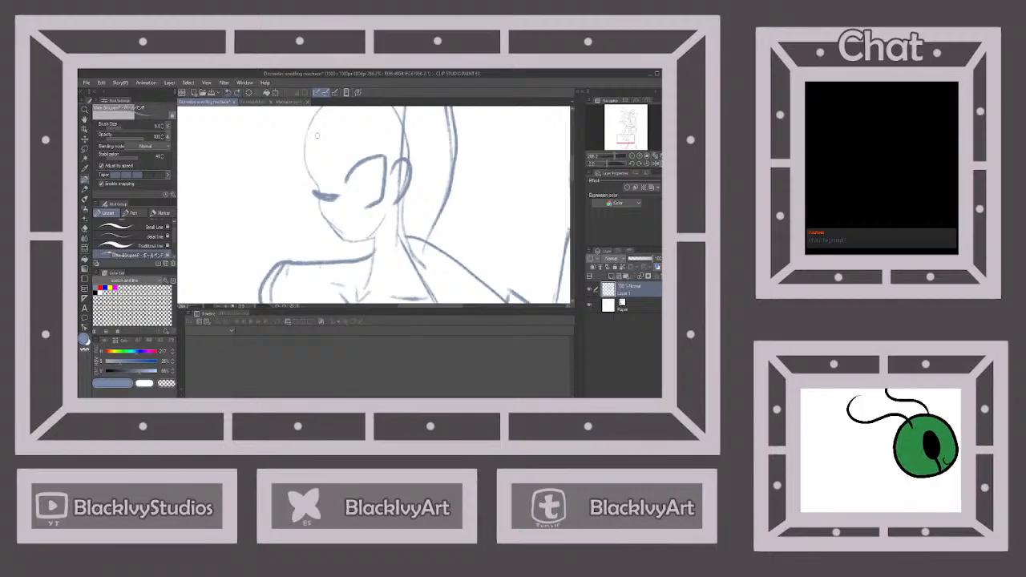
drag(353, 230, 381, 214)
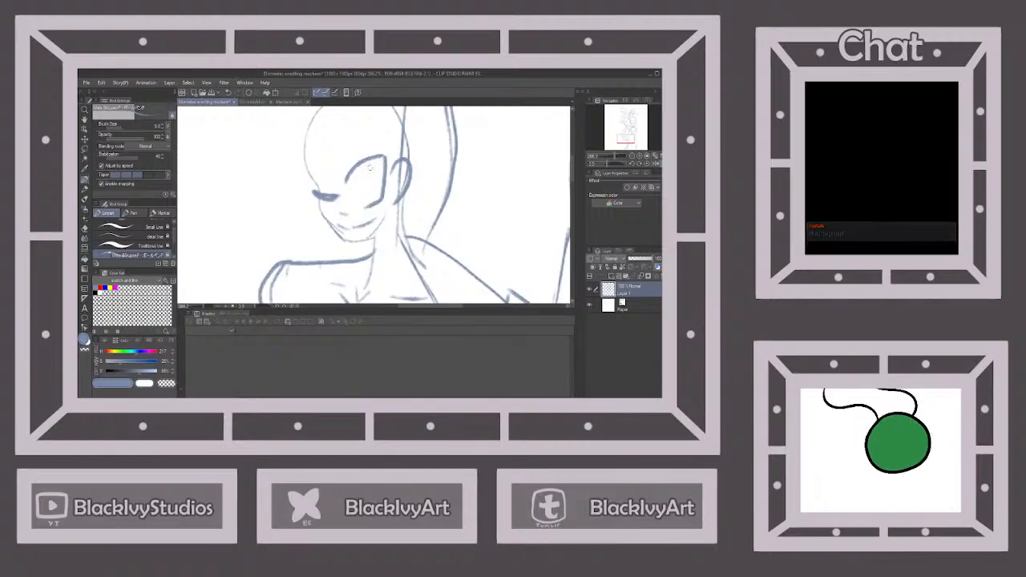
drag(380, 178, 372, 202)
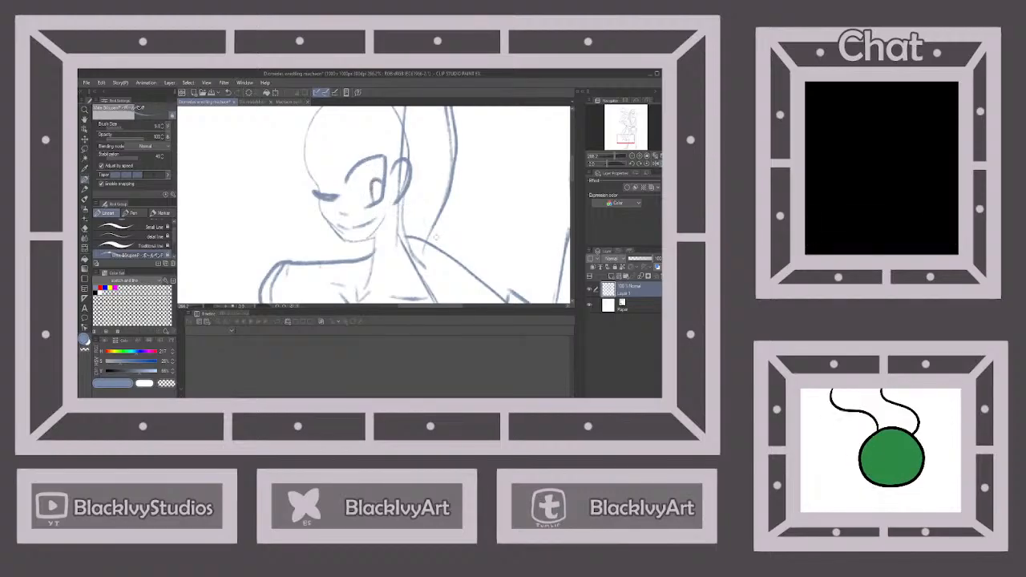
Flip the canvas view vertically to check the whole pose, and flip it back to continue on the head
scroll(468, 218, down, 6)
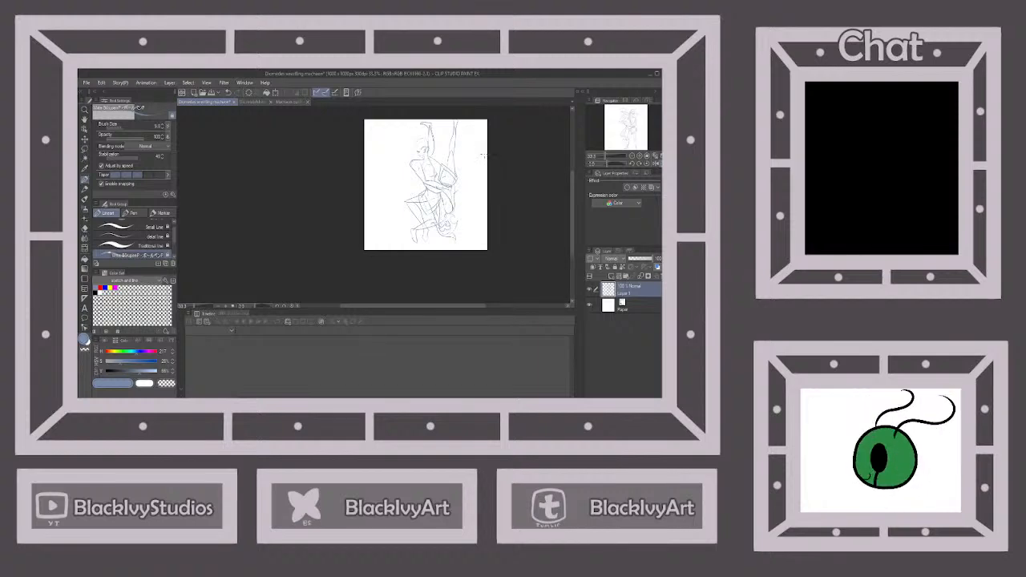
click(655, 163)
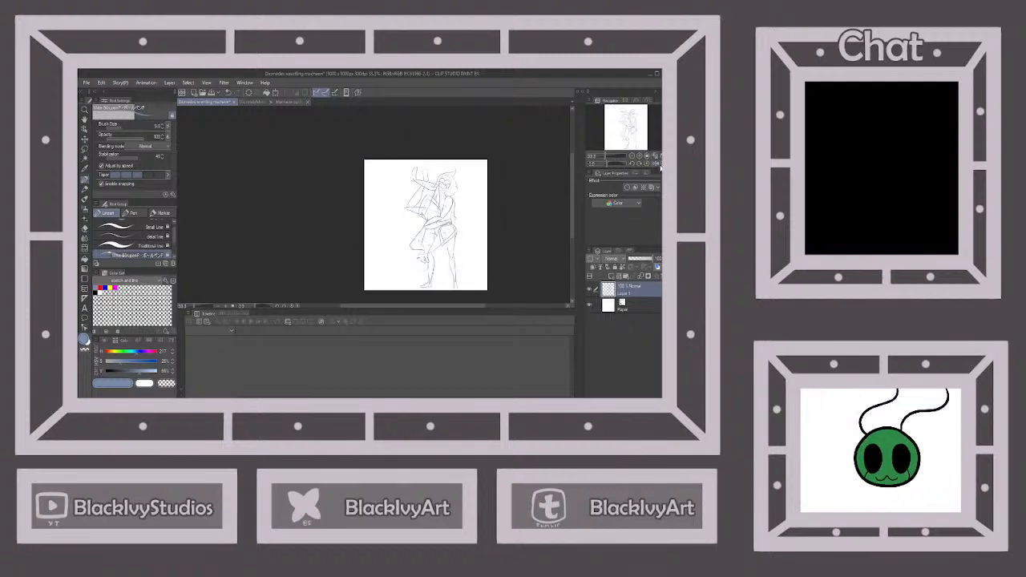
click(659, 164)
scroll(423, 145, up, 4)
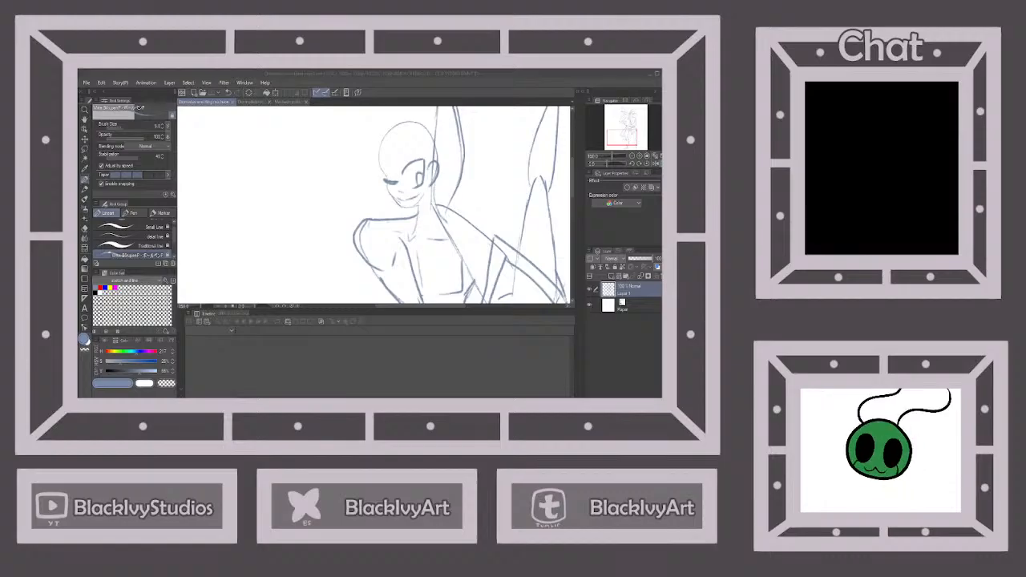
Draw fringe strands falling over the closed eye and a curved strand sweeping across the open eye to the ear, following the outfit chart
click(284, 102)
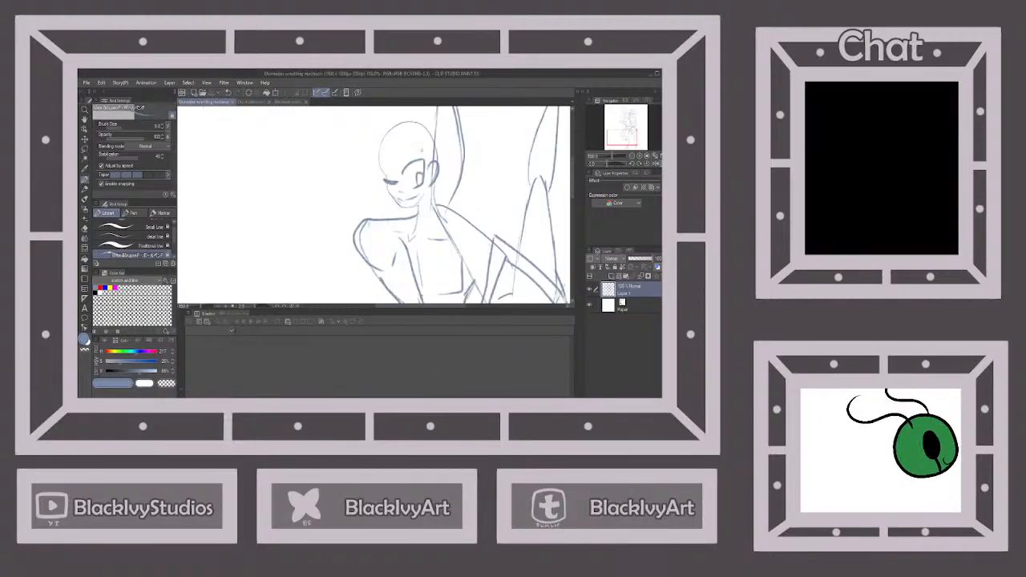
click(282, 101)
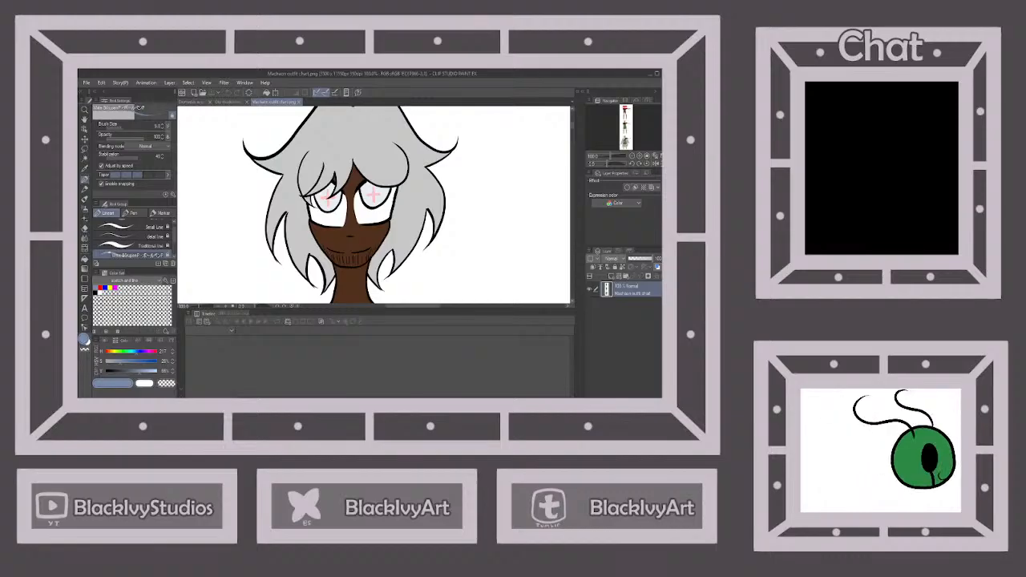
click(196, 102)
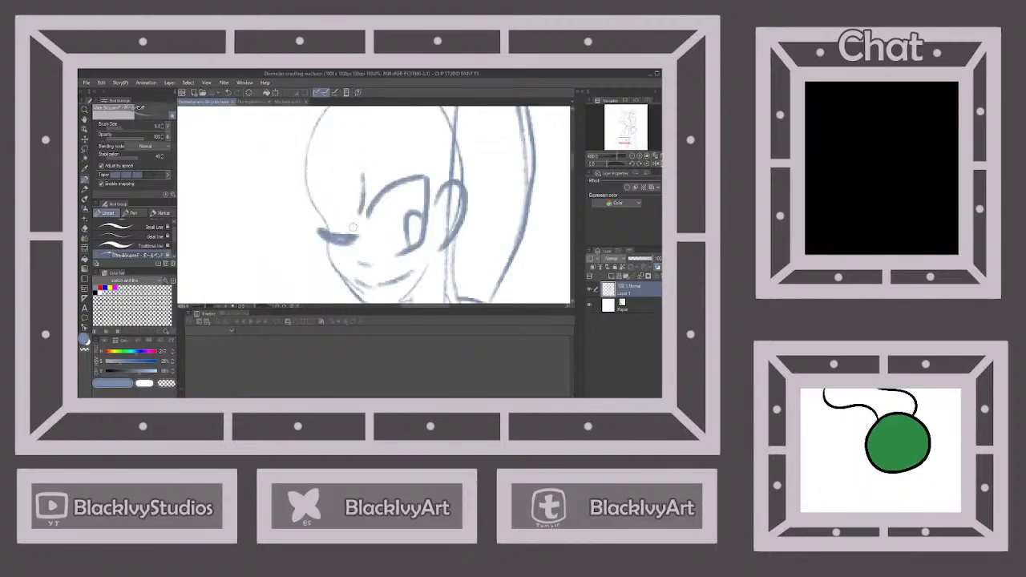
mouse_move(352, 227)
mouse_down()
mouse_move(334, 244)
mouse_move(350, 213)
mouse_move(345, 185)
mouse_move(338, 231)
mouse_up()
mouse_move(325, 251)
mouse_down()
mouse_move(332, 190)
mouse_move(323, 235)
mouse_up()
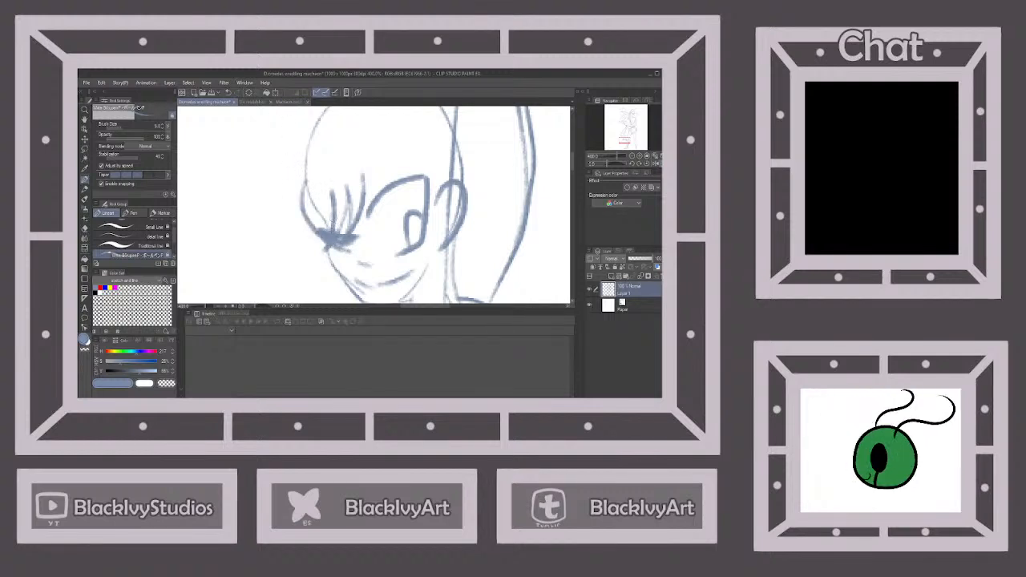
drag(363, 176, 428, 199)
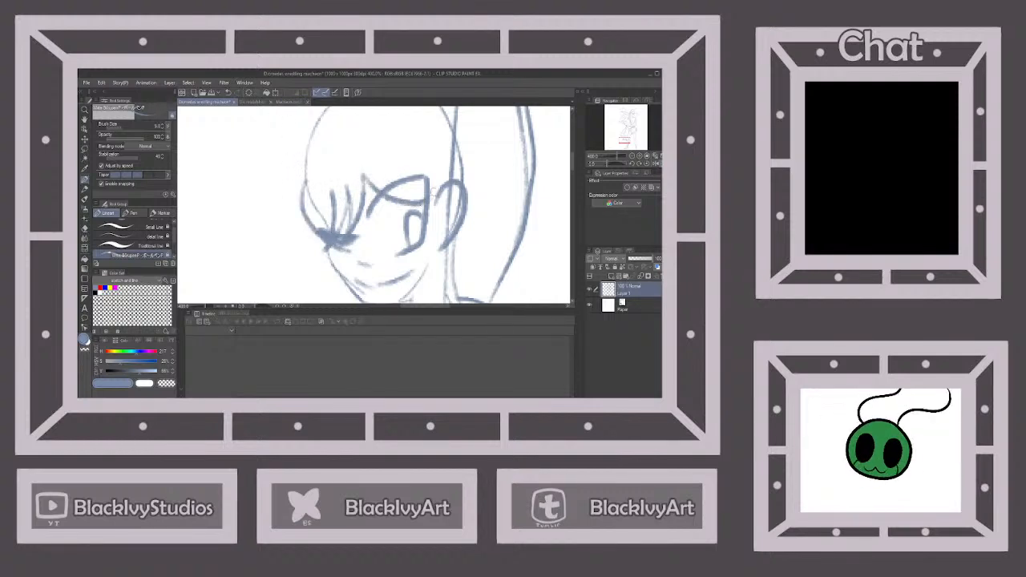
click(229, 93)
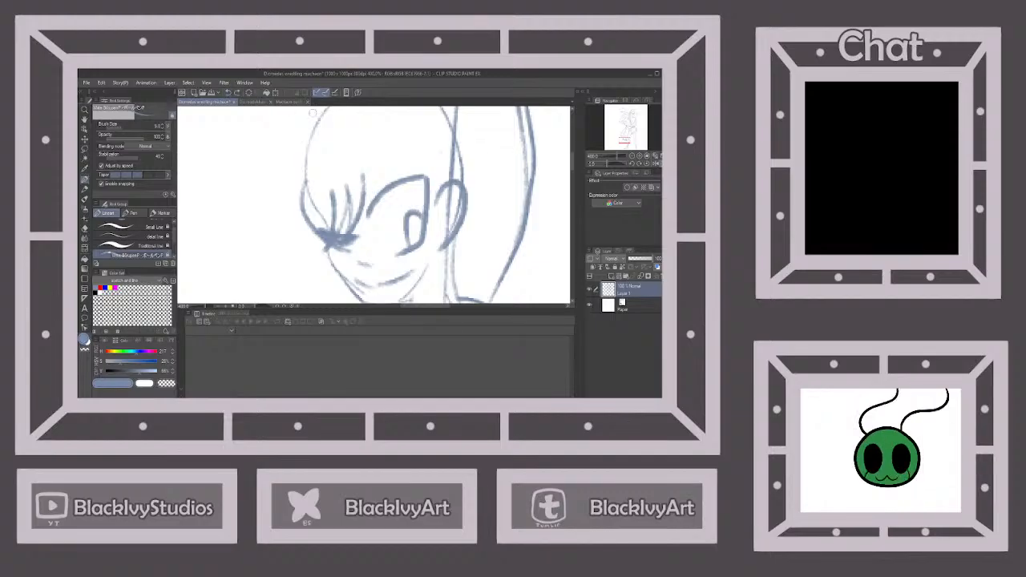
mouse_move(366, 177)
mouse_down()
mouse_move(390, 203)
mouse_move(439, 183)
mouse_move(418, 139)
mouse_up()
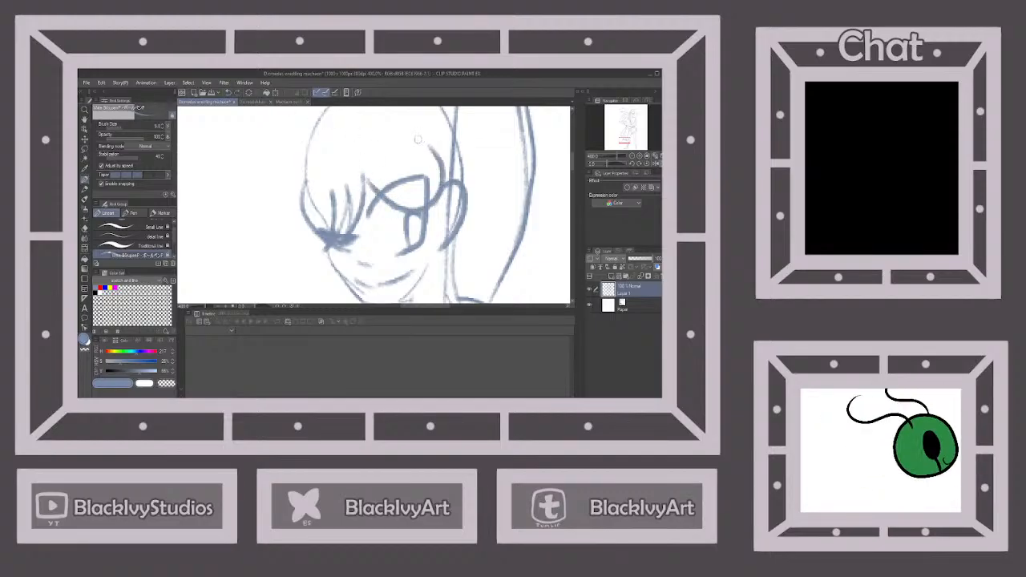
Draw a double curved band across the head above the fringe, redoing the outer line once
scroll(418, 139, down, 4)
scroll(432, 130, up, 2)
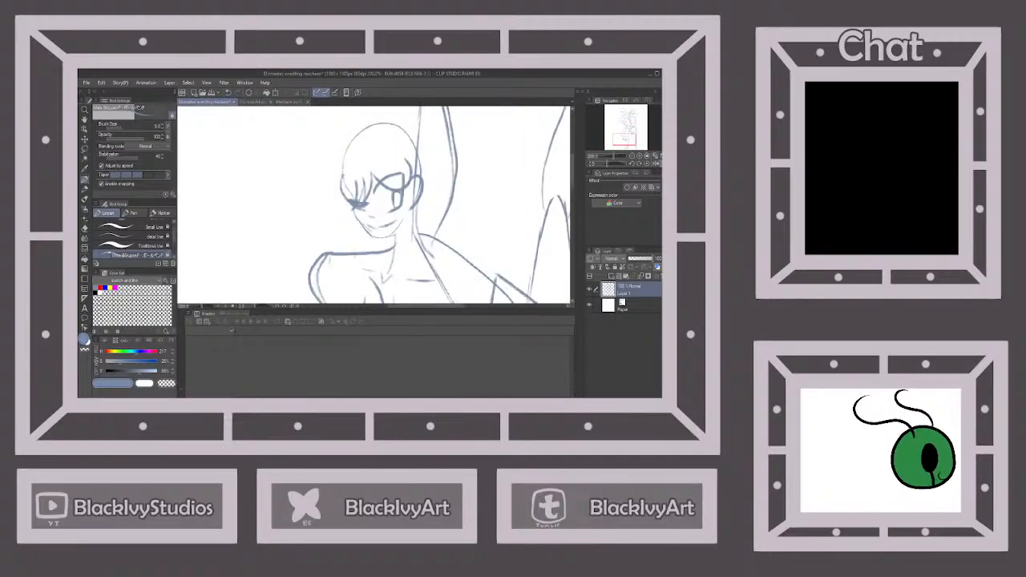
mouse_move(342, 172)
mouse_down()
mouse_move(361, 147)
mouse_move(396, 148)
mouse_move(409, 163)
mouse_up()
mouse_move(341, 170)
mouse_down()
mouse_move(356, 140)
mouse_move(398, 135)
mouse_move(414, 165)
mouse_up()
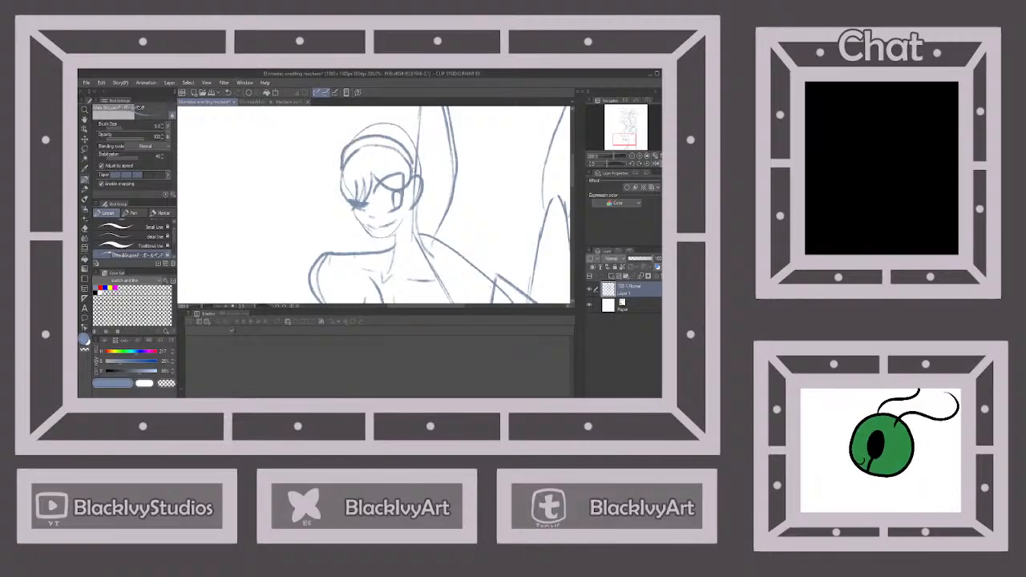
click(229, 92)
mouse_move(340, 173)
mouse_down()
mouse_move(346, 147)
mouse_move(372, 137)
mouse_move(407, 151)
mouse_move(414, 167)
mouse_up()
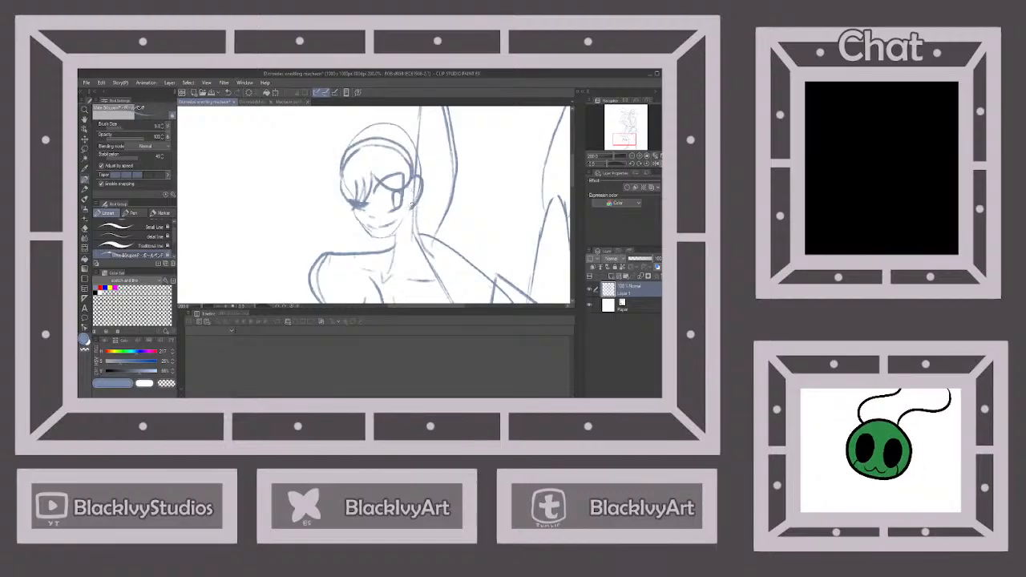
Try a rounded stroke below the ear, undo it, and draw a smaller short stroke there instead
mouse_move(410, 204)
mouse_down()
mouse_move(411, 221)
mouse_move(421, 210)
mouse_up()
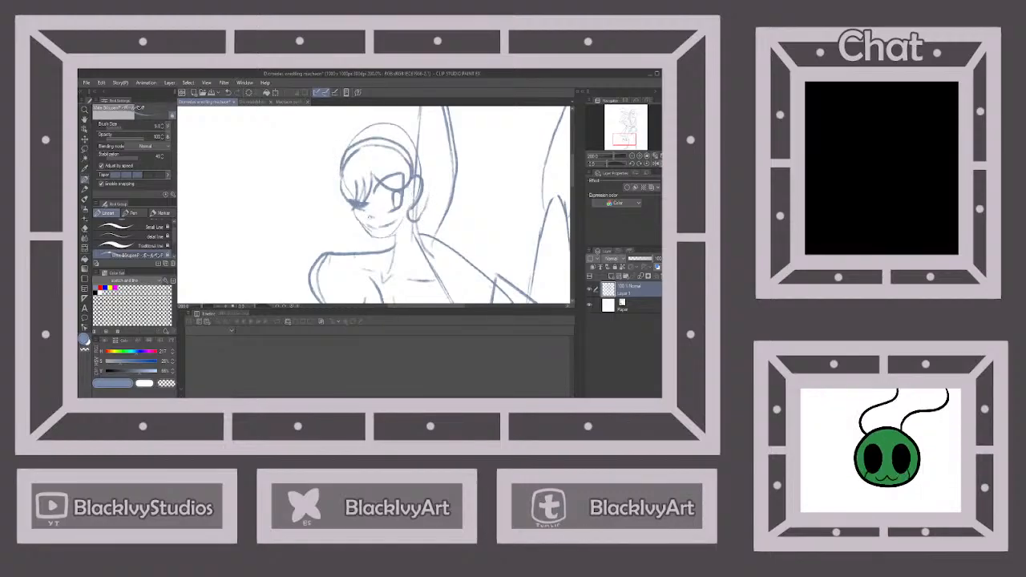
click(228, 92)
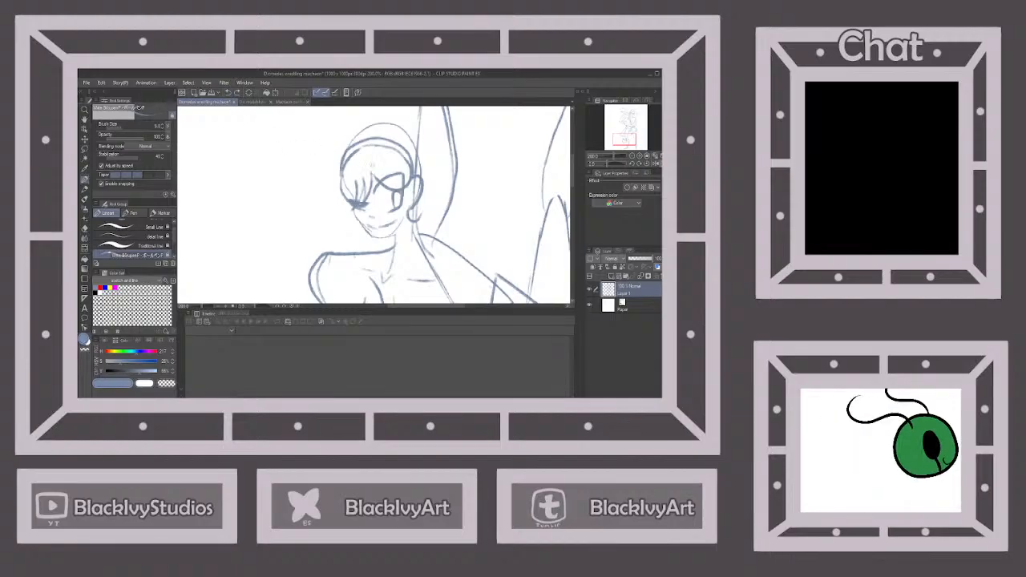
click(228, 92)
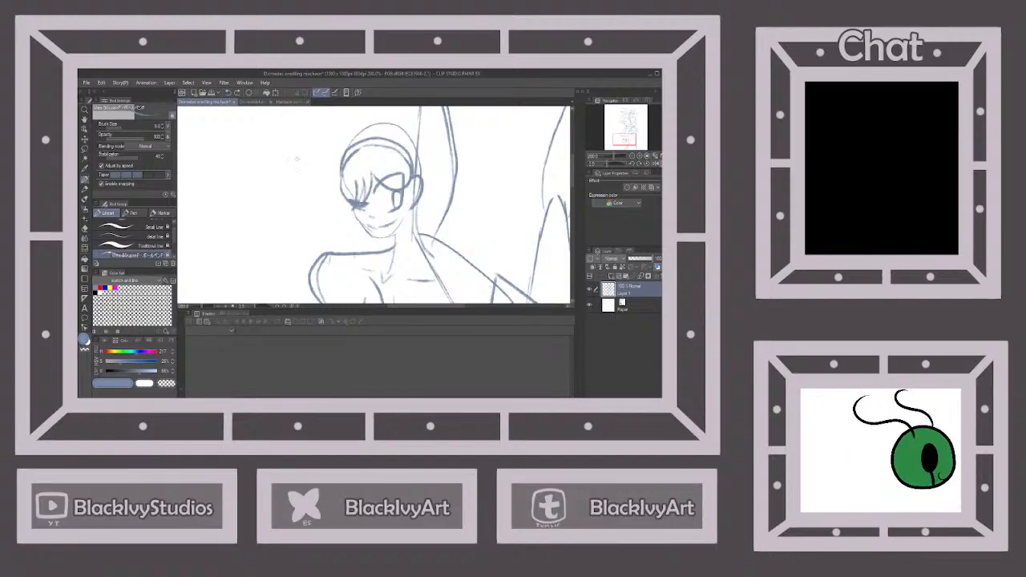
drag(408, 206, 411, 214)
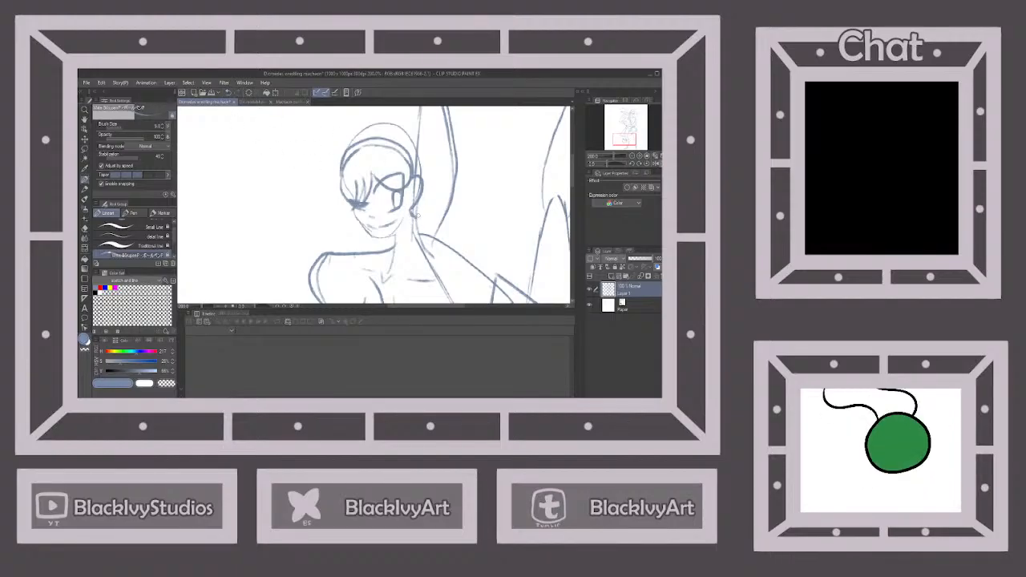
scroll(416, 215, down, 1)
Draw pointed outer locks beside the closed eye and rising above the forehead, following the hair in the outfit chart
click(292, 102)
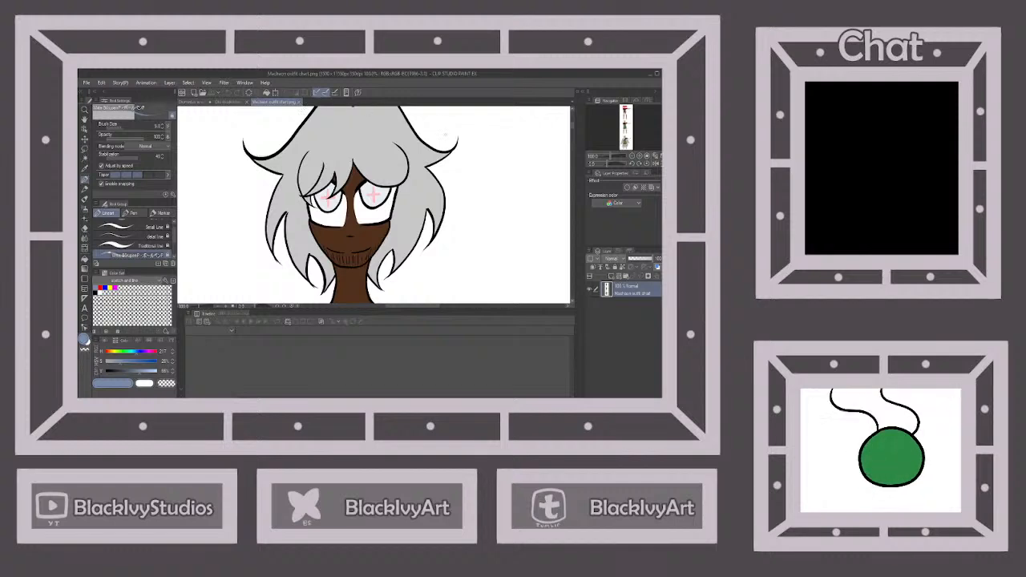
scroll(399, 158, down, 2)
click(195, 102)
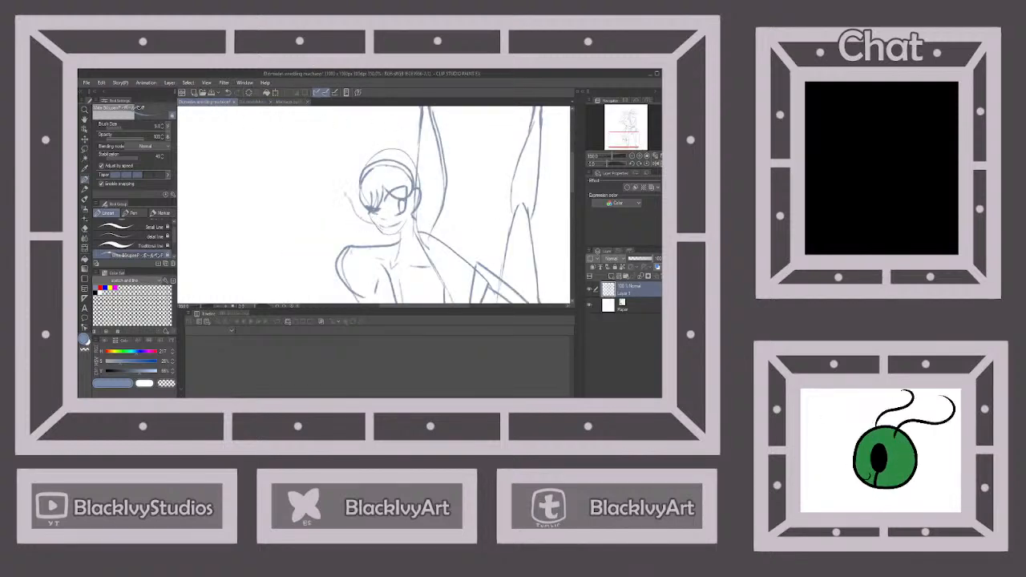
mouse_move(354, 189)
mouse_down()
mouse_move(348, 138)
mouse_move(359, 145)
mouse_move(372, 117)
mouse_move(381, 146)
mouse_up()
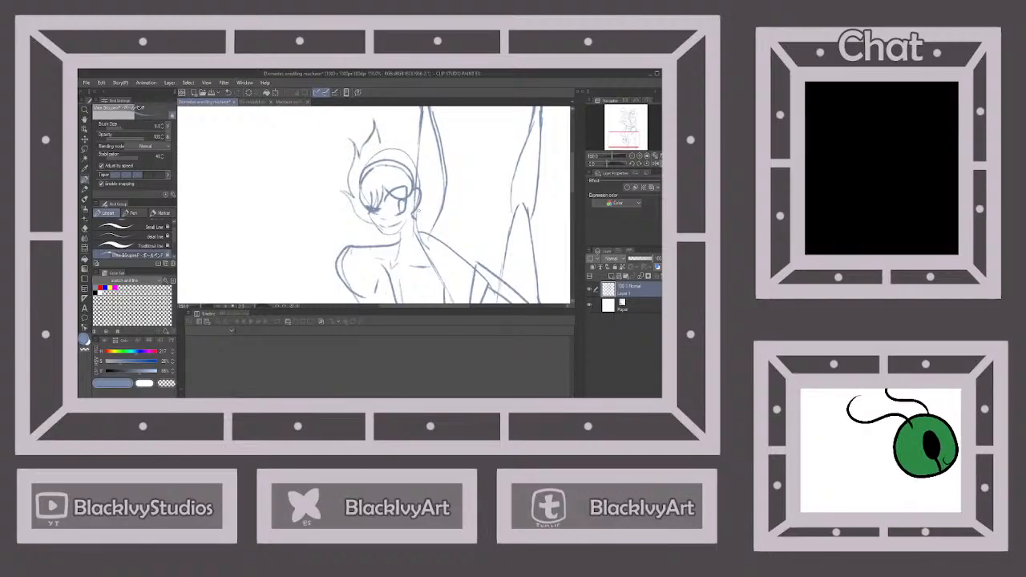
Complete the hair outline with wavy locks from the ear side up to several pointed tips above the crown, using the outfit chart
click(290, 102)
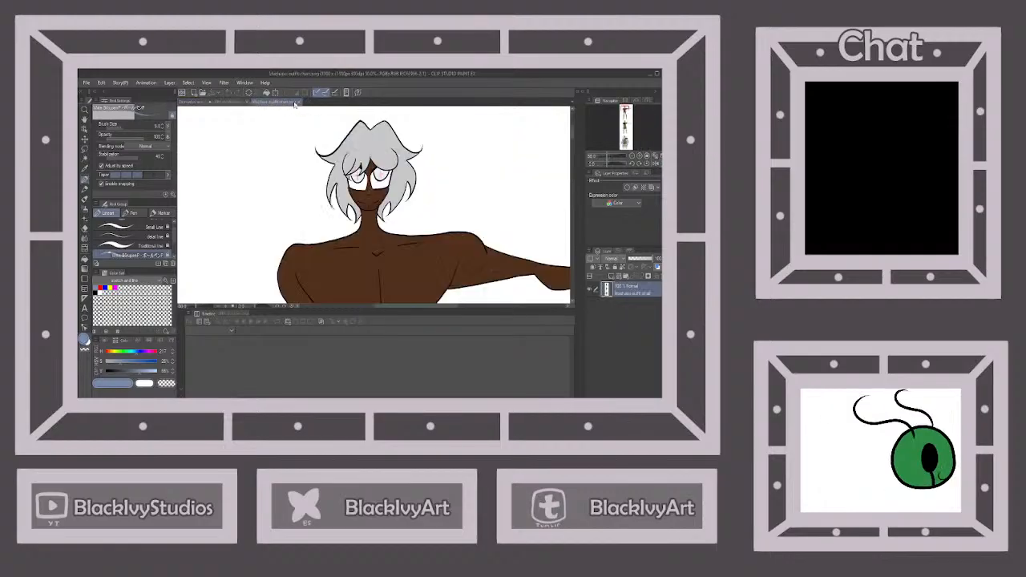
click(193, 103)
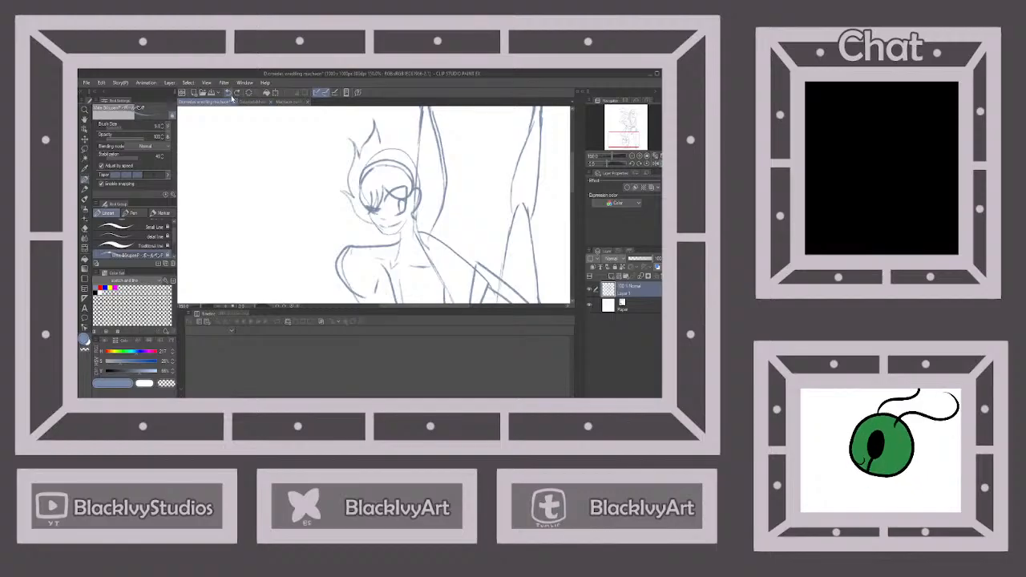
mouse_move(417, 219)
mouse_down()
mouse_move(433, 199)
mouse_move(430, 138)
mouse_move(418, 146)
mouse_move(401, 113)
mouse_move(406, 147)
mouse_move(391, 114)
mouse_move(392, 143)
mouse_up()
drag(392, 143, 381, 134)
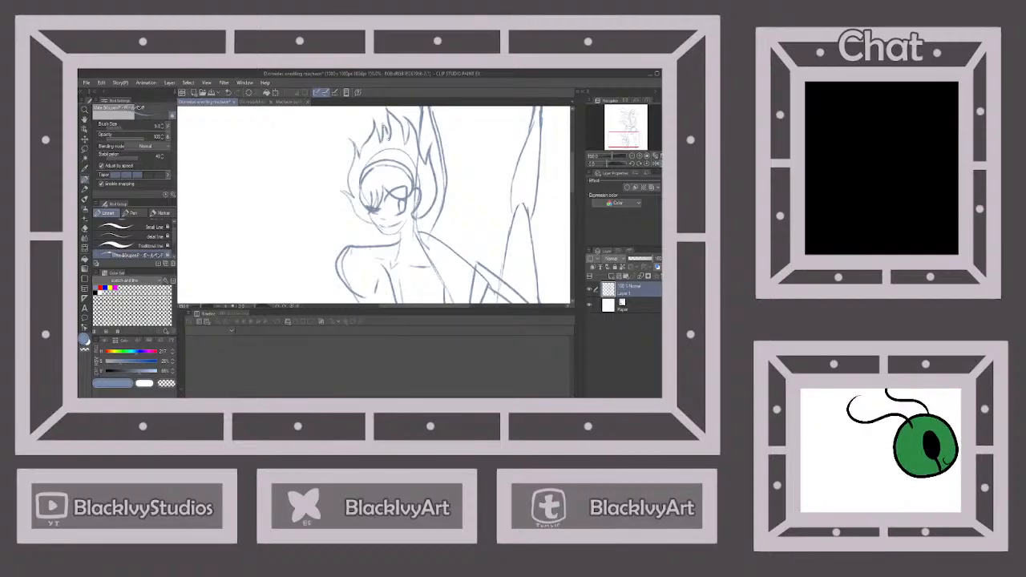
Flip the canvas back vertically, then fade and lock the sketch layer and add a layer named Line above it
scroll(425, 164, down, 4)
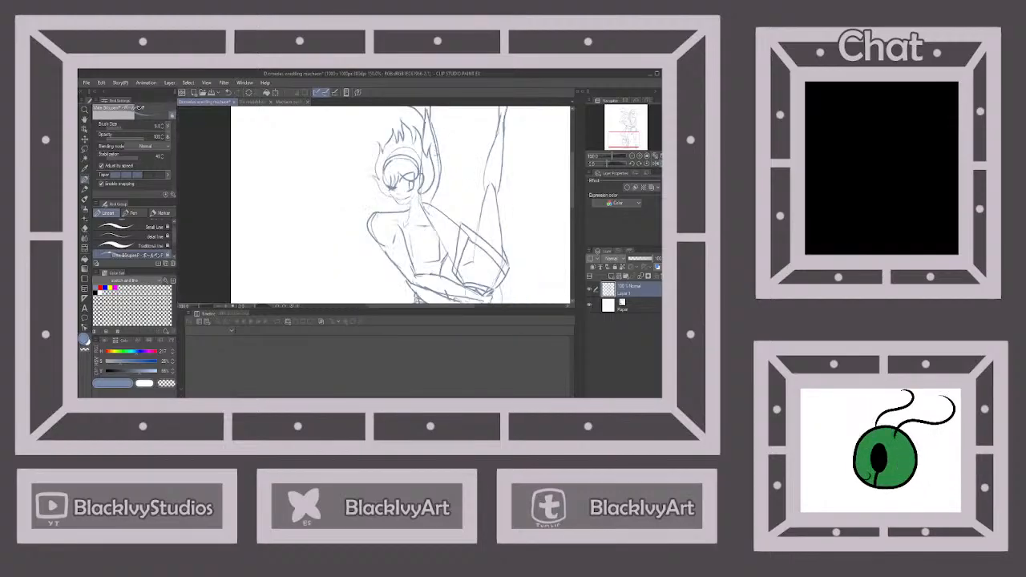
click(655, 164)
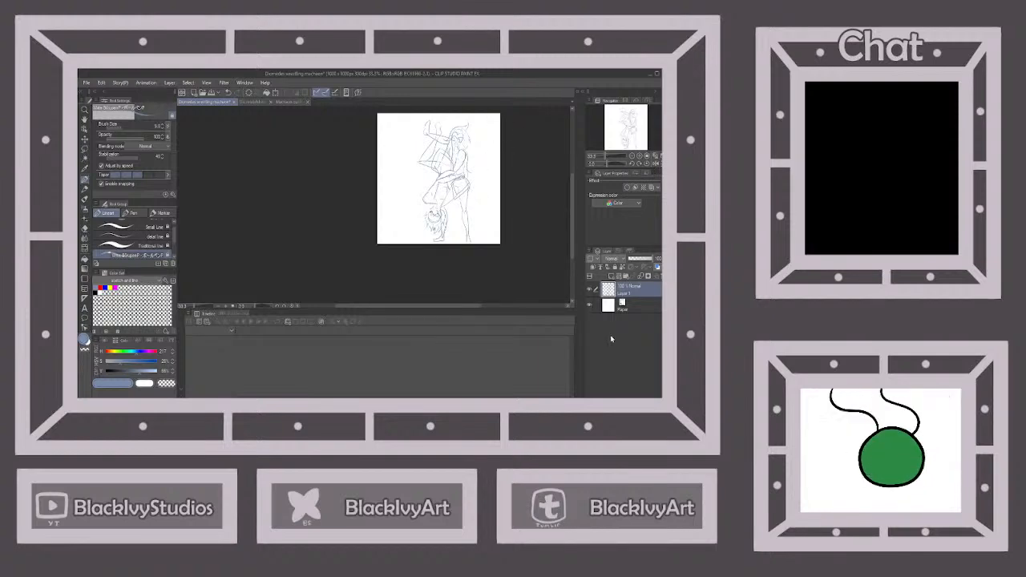
click(642, 259)
click(618, 269)
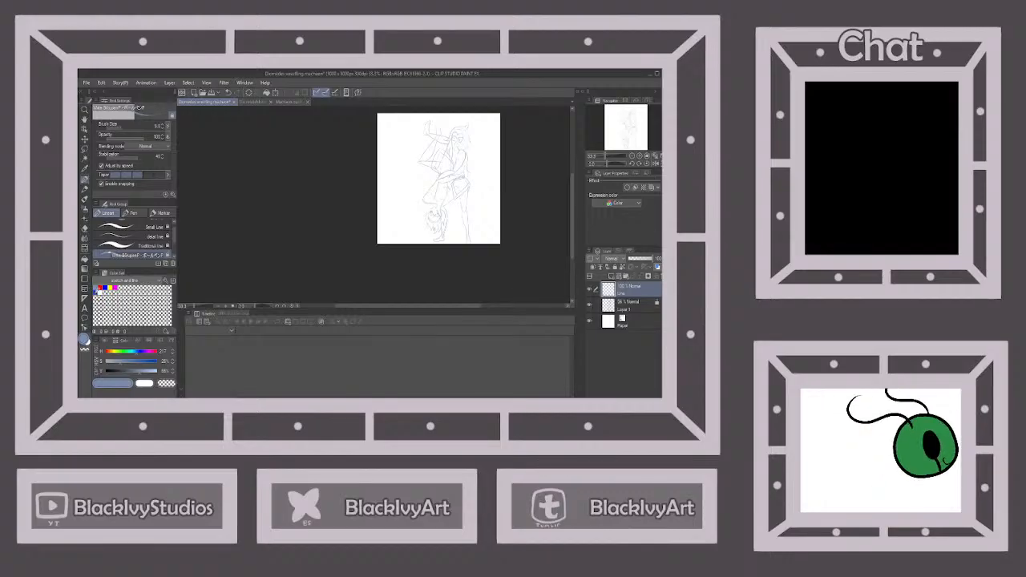
Set the drawing color to black, choose the Line Art brush and save the file, ready to ink around the figures' waists
click(96, 293)
scroll(142, 253, up, 1)
click(148, 226)
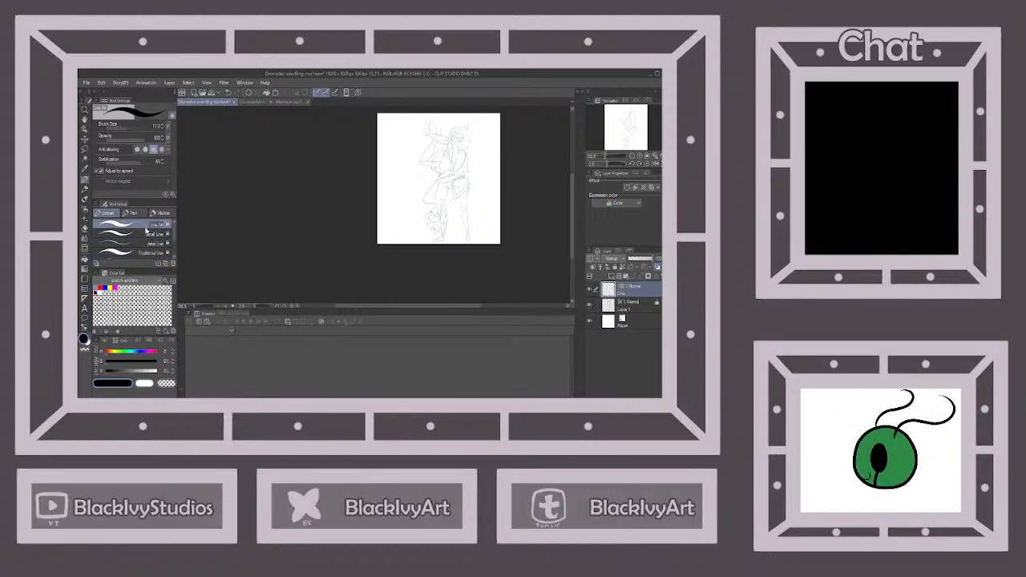
click(212, 93)
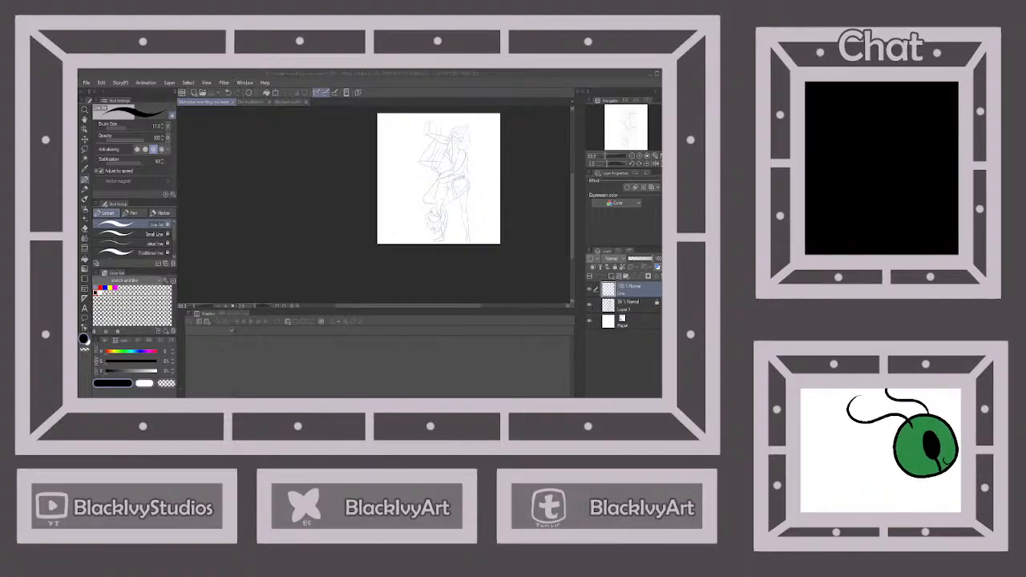
scroll(490, 131, up, 3)
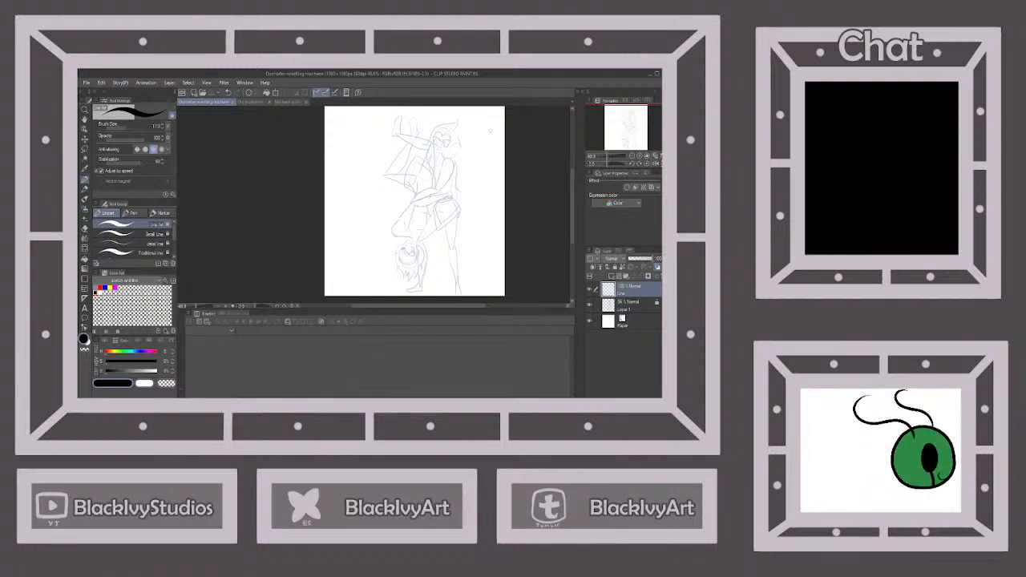
scroll(409, 252, up, 5)
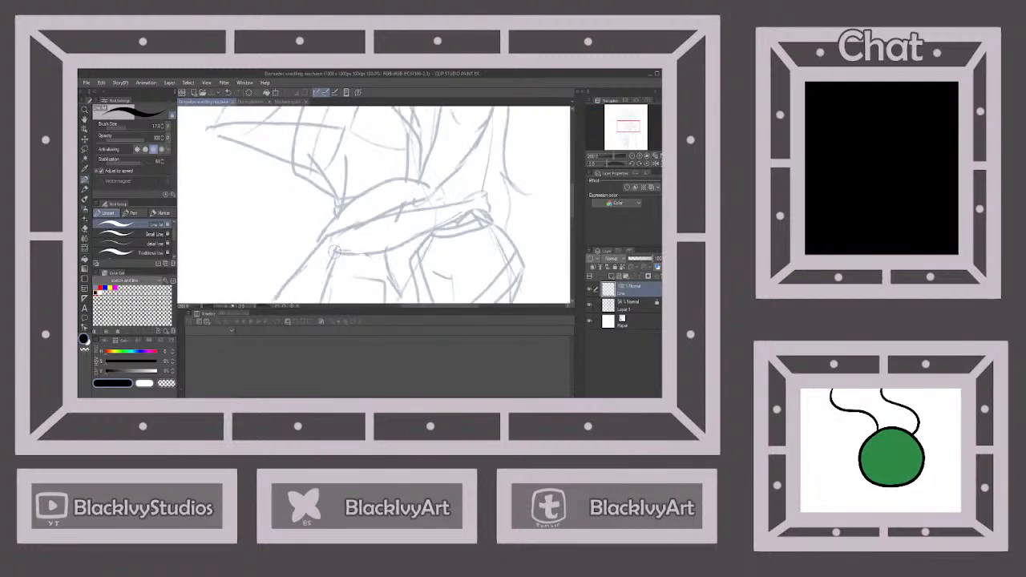
mouse_move(333, 252)
mouse_down()
mouse_move(391, 250)
mouse_move(458, 222)
mouse_up()
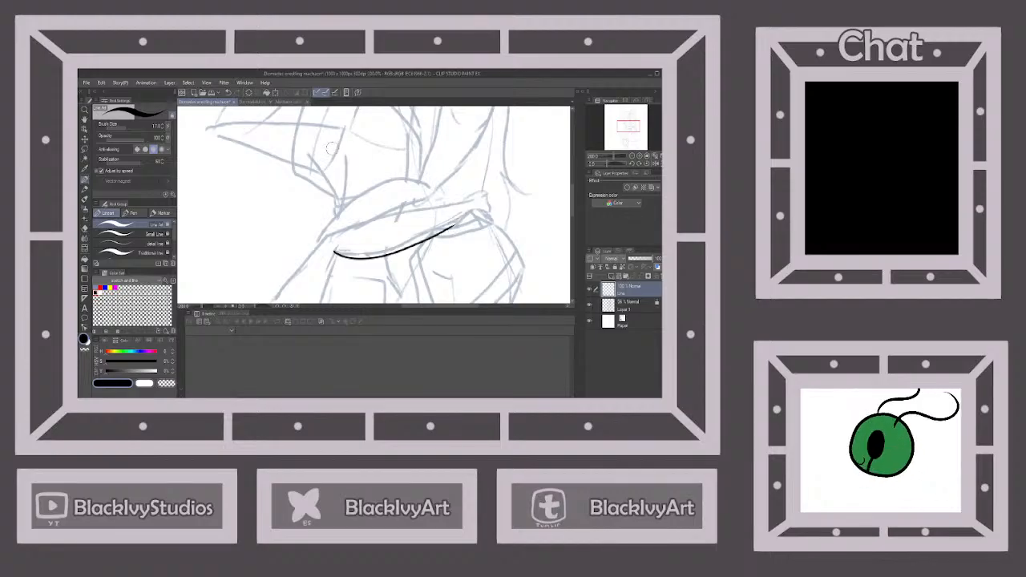
click(228, 93)
mouse_move(334, 253)
mouse_down()
mouse_move(366, 254)
mouse_move(476, 213)
mouse_up()
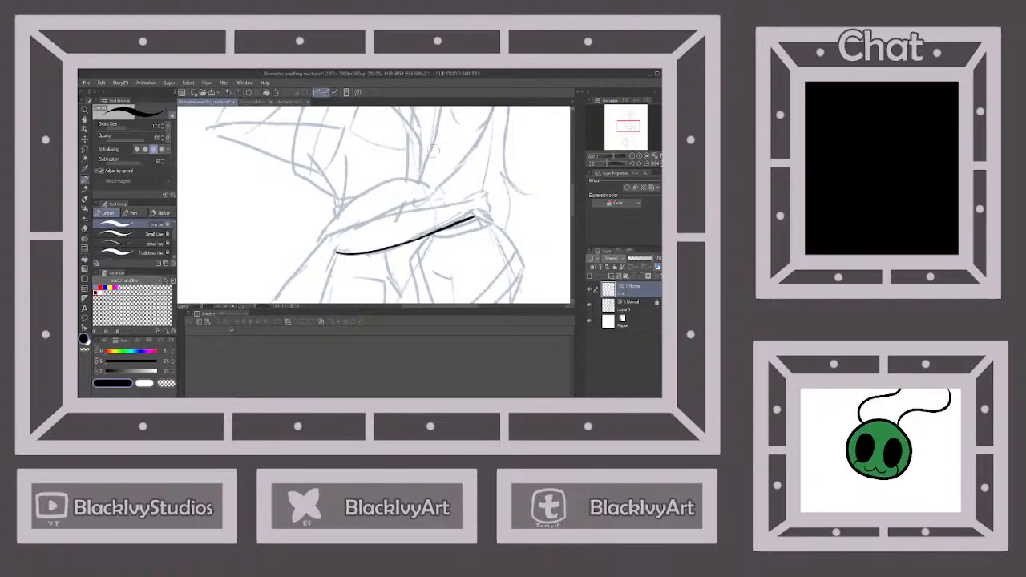
click(229, 93)
Ink the lower edge of the forearm wrapped around the standing figure's waist and outline the hand at its end
mouse_move(334, 253)
mouse_down()
mouse_move(371, 253)
mouse_move(474, 210)
mouse_move(472, 231)
mouse_move(490, 238)
mouse_move(453, 213)
mouse_move(474, 214)
mouse_up()
scroll(499, 206, up, 2)
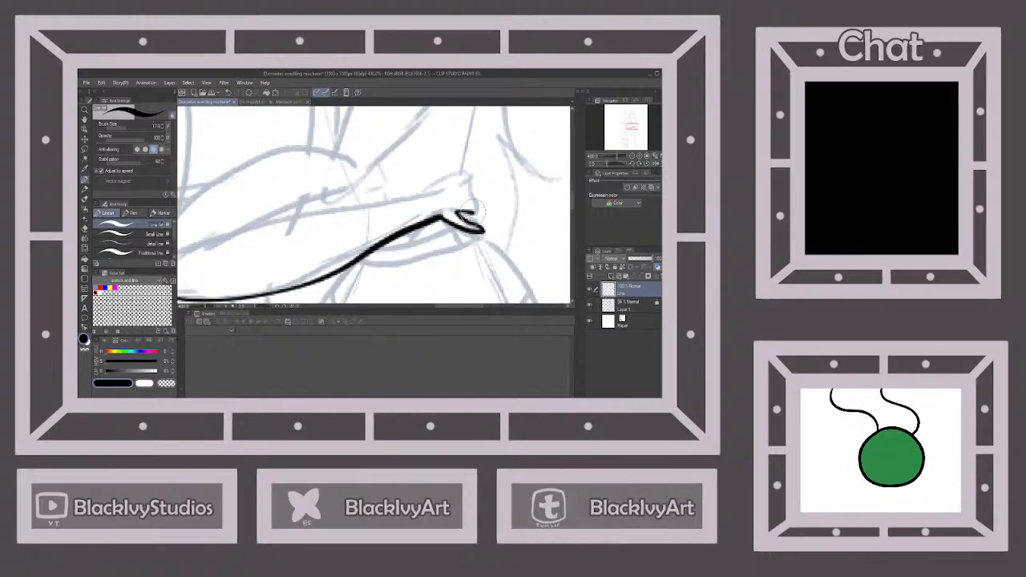
mouse_move(424, 193)
mouse_down()
mouse_move(467, 171)
mouse_move(481, 218)
mouse_up()
scroll(474, 224, down, 2)
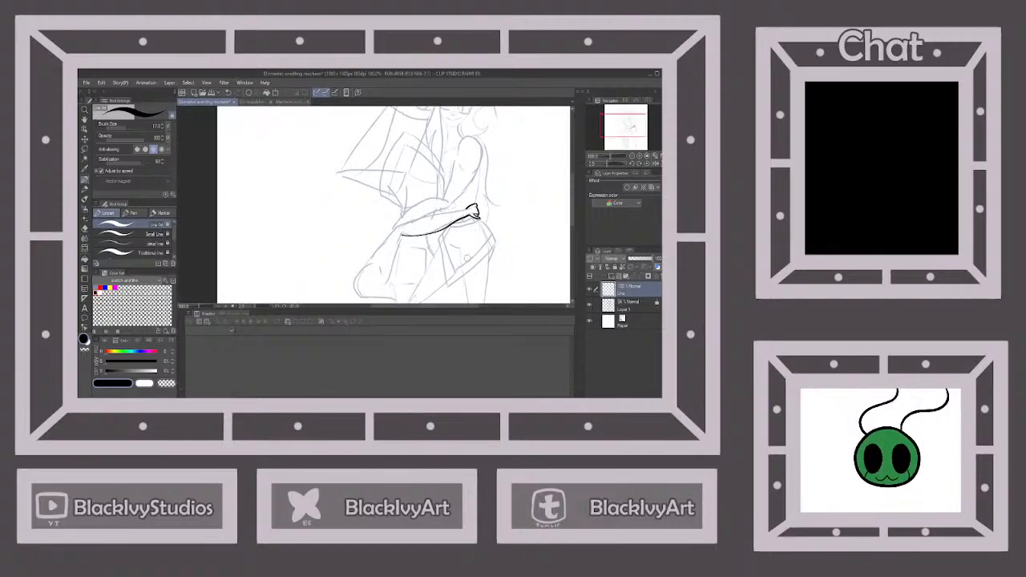
scroll(457, 244, down, 1)
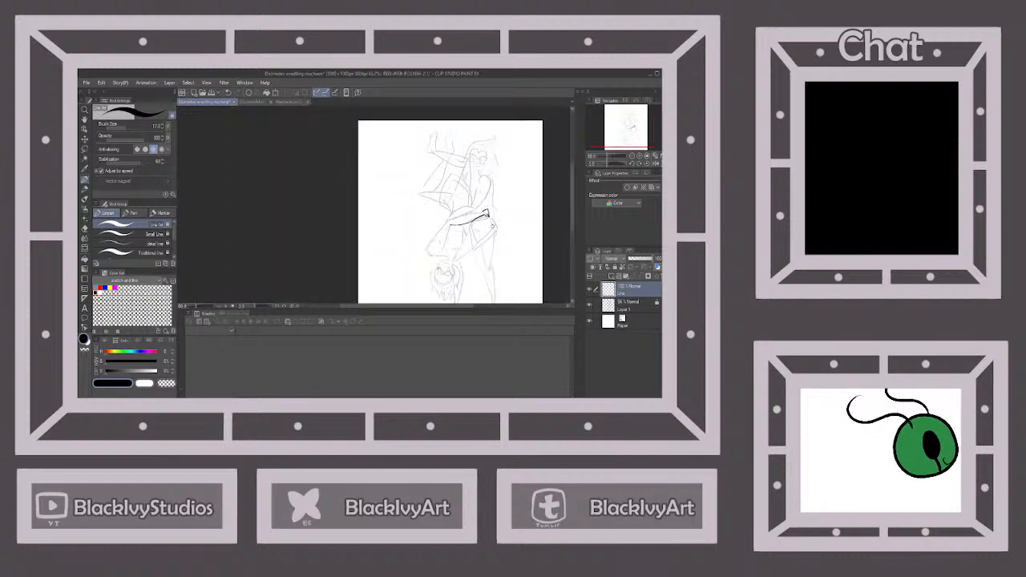
Ink the inner edge of the upside-down figure's upper arm and the upper edge of the forearm from hand to elbow
scroll(443, 246, up, 3)
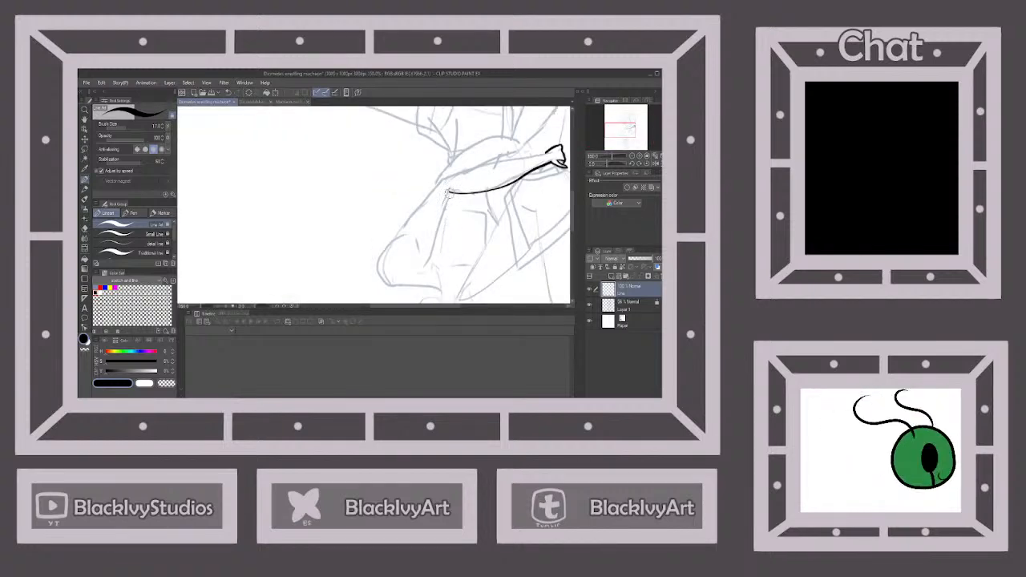
drag(449, 192, 423, 269)
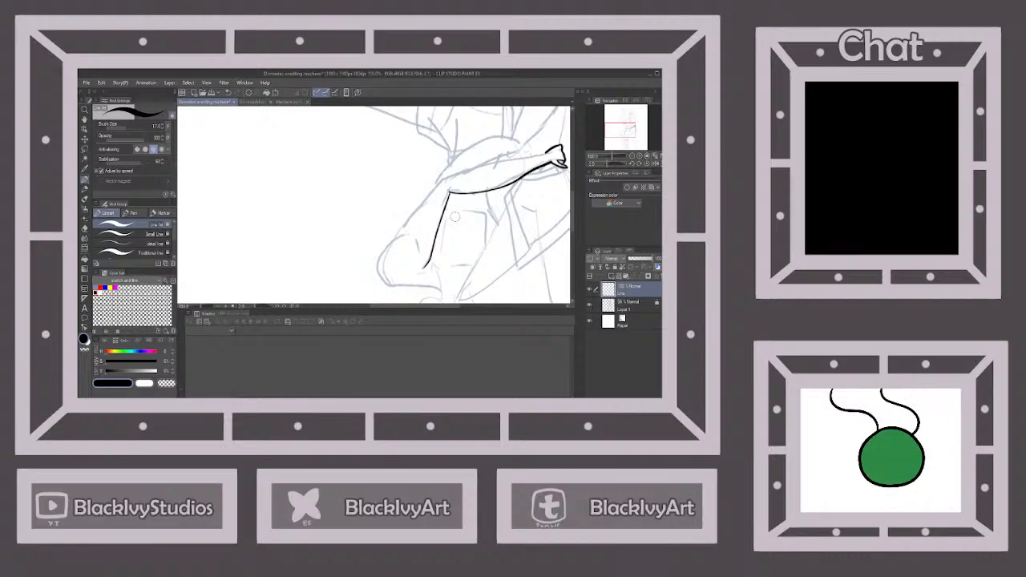
scroll(463, 258, down, 2)
scroll(550, 156, up, 2)
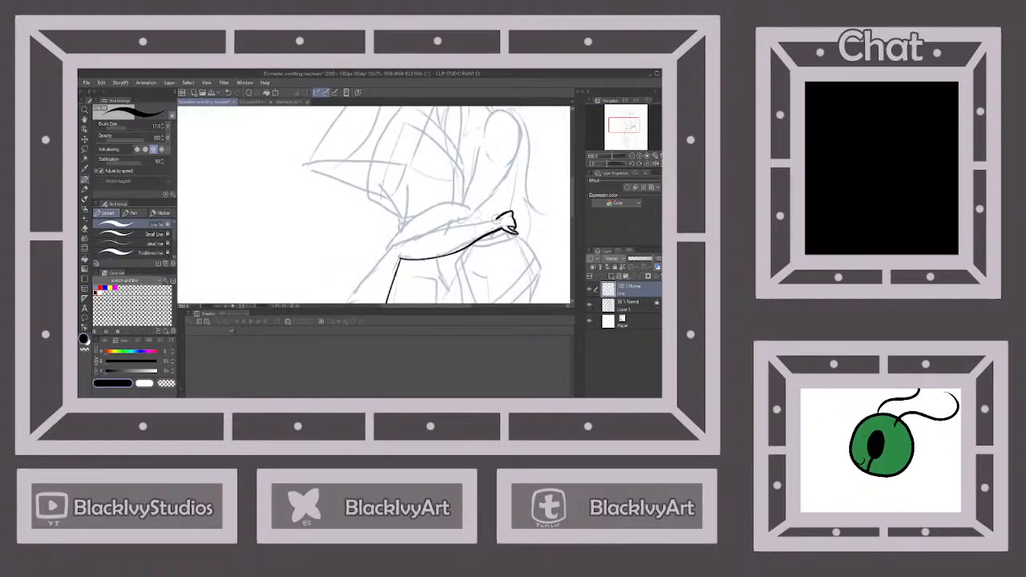
drag(502, 218, 390, 243)
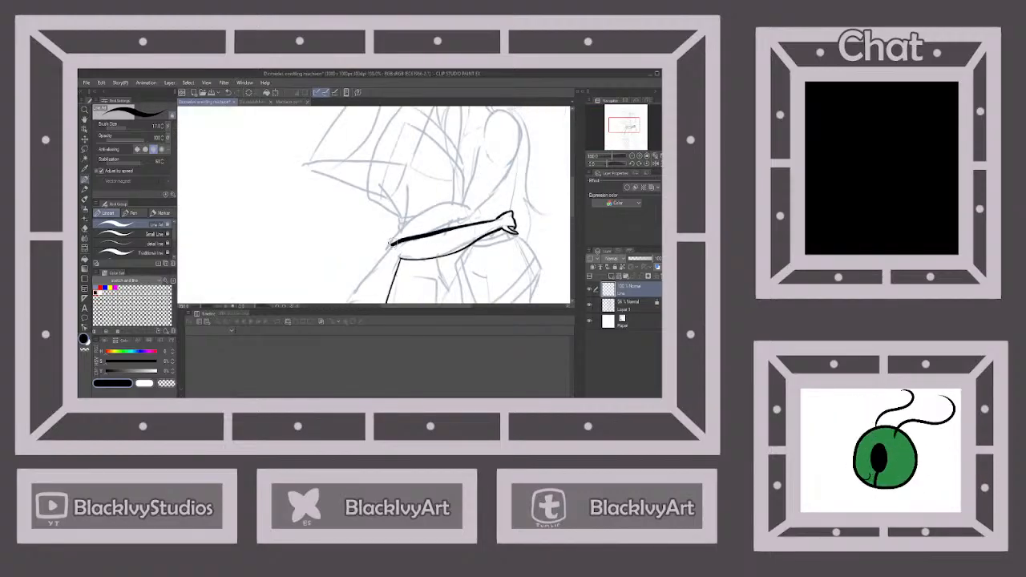
click(227, 93)
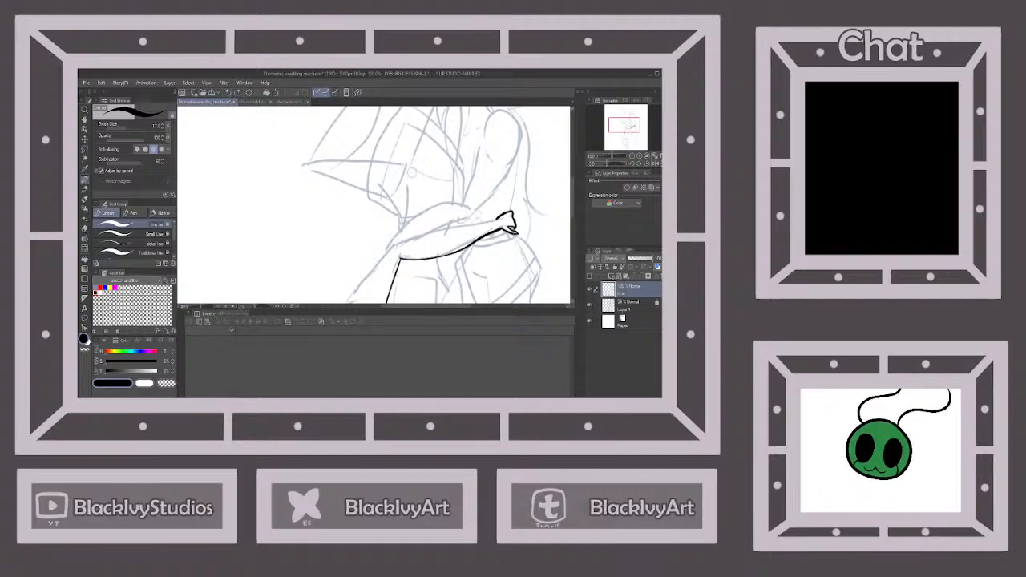
drag(500, 218, 393, 242)
scroll(504, 207, down, 2)
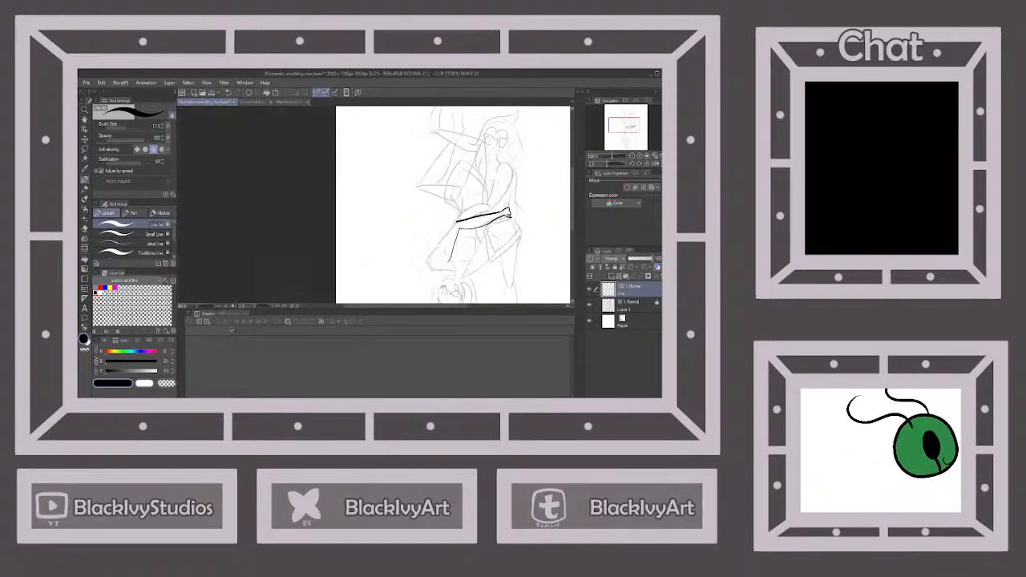
Ink the outer edge of the upside-down figure's upper arm from the elbow toward the shoulder
scroll(505, 210, down, 1)
scroll(490, 241, up, 3)
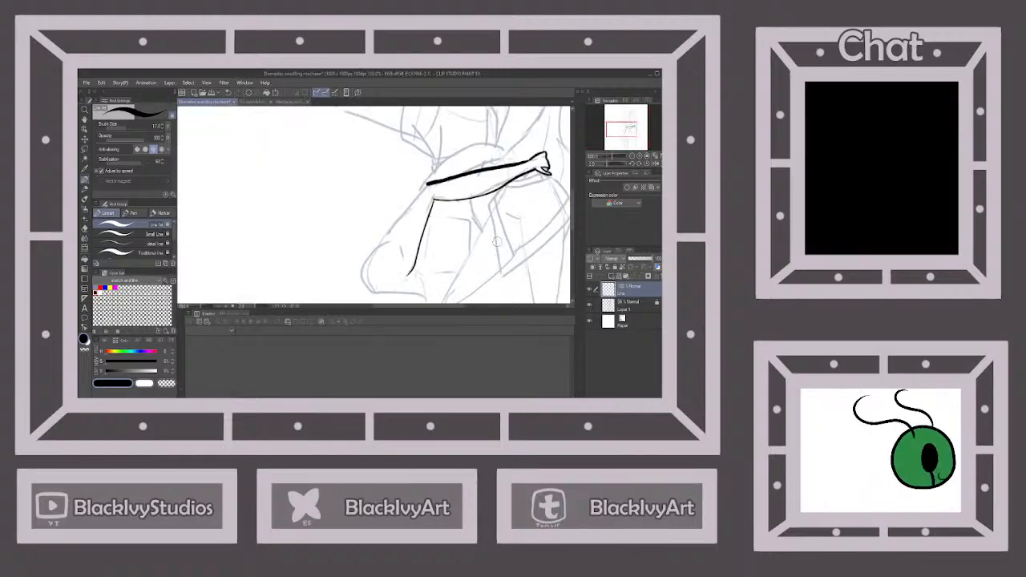
scroll(417, 297, up, 1)
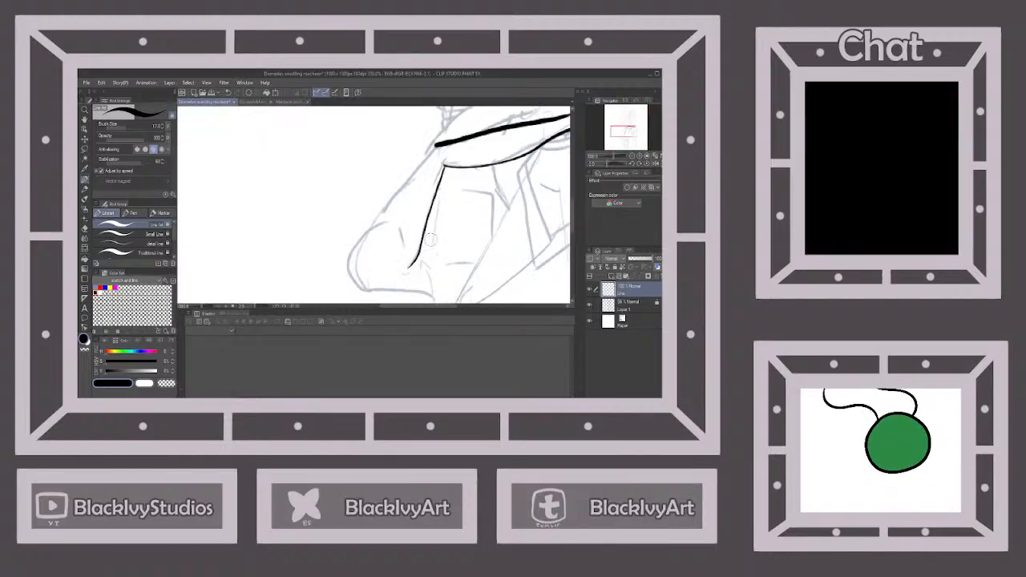
drag(436, 144, 370, 228)
click(228, 93)
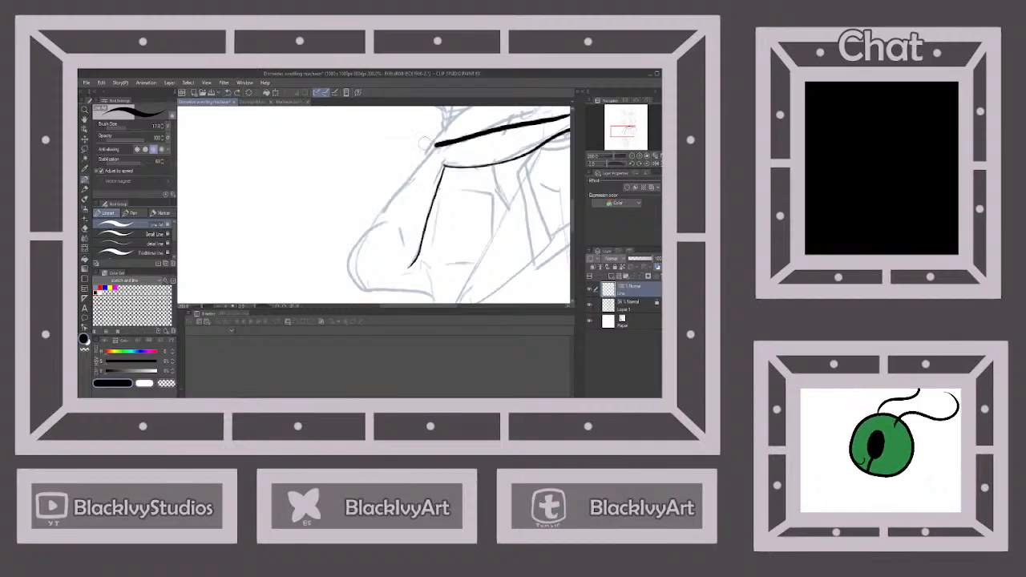
drag(430, 149, 367, 229)
scroll(368, 229, down, 5)
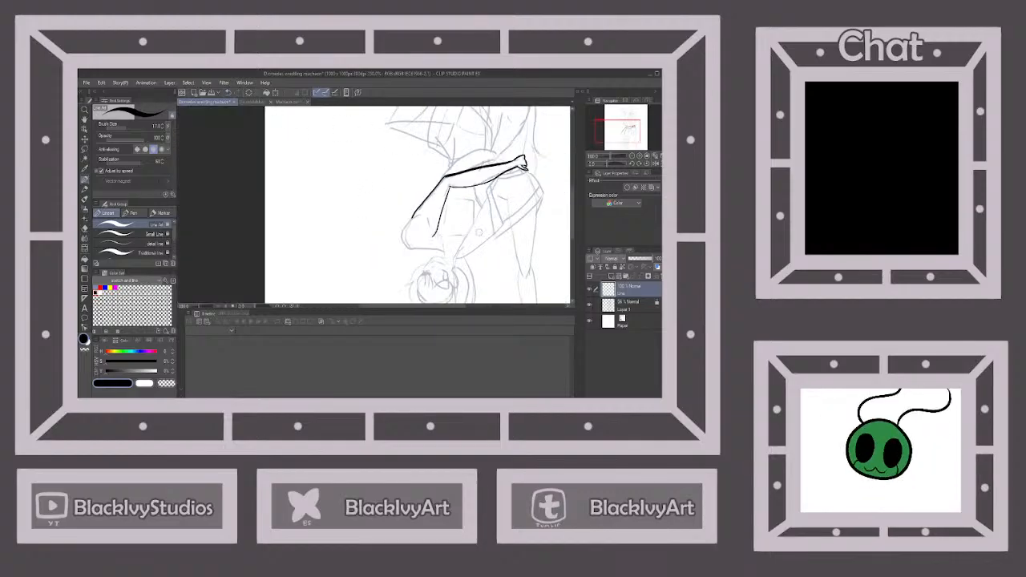
Ink the short muscle crease and the rounded shoulder contour, continuing into the neck above the upside-down figure's head
scroll(491, 252, up, 3)
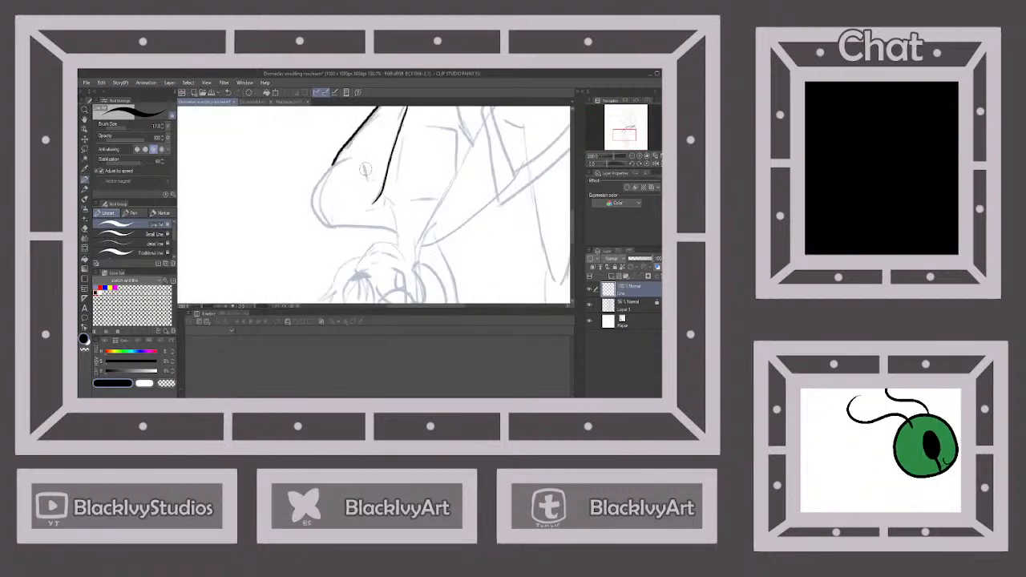
drag(364, 166, 371, 190)
mouse_move(343, 158)
mouse_down()
mouse_move(319, 182)
mouse_move(311, 214)
mouse_move(393, 230)
mouse_move(399, 245)
mouse_up()
scroll(399, 243, up, 2)
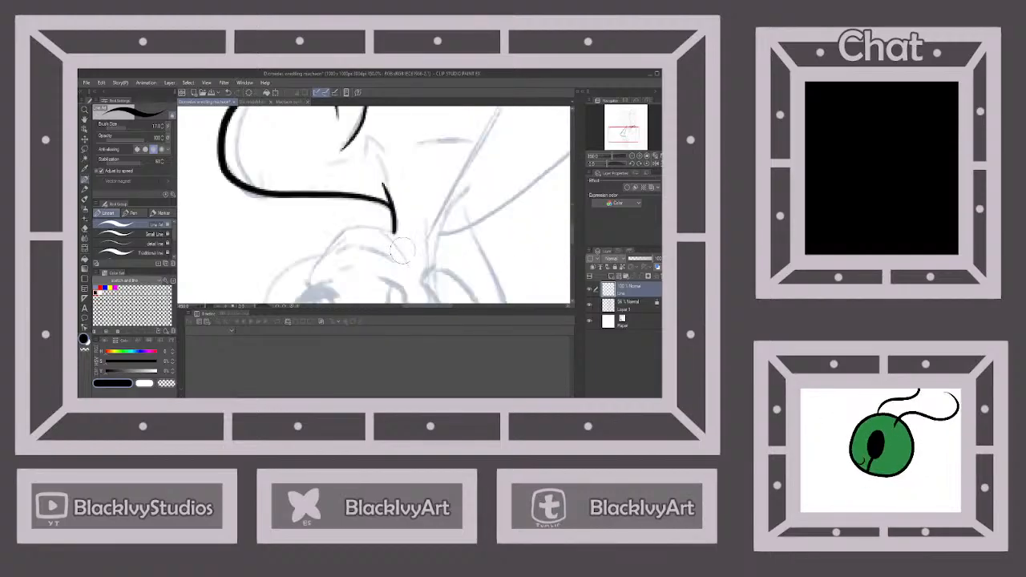
scroll(393, 238, down, 6)
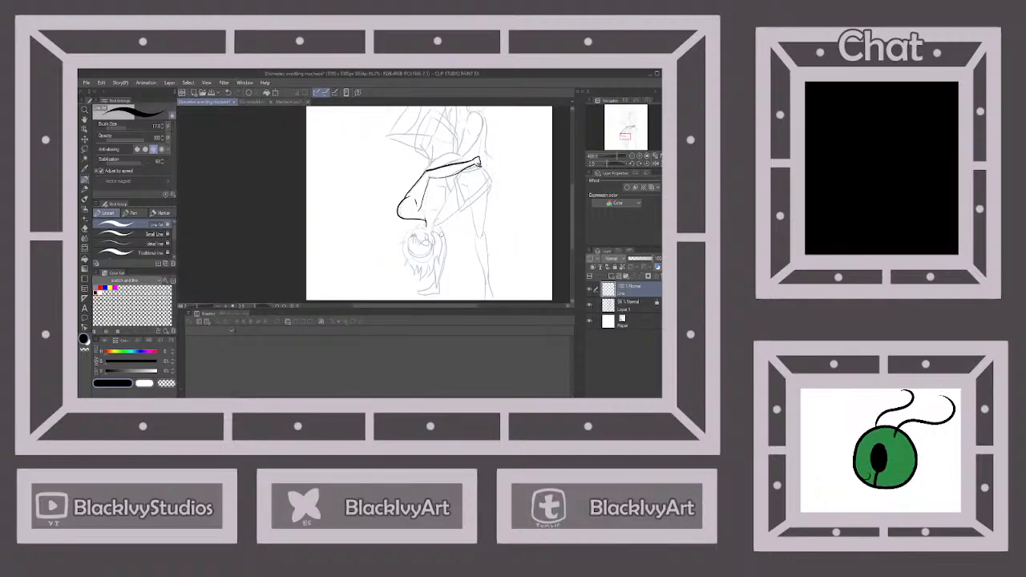
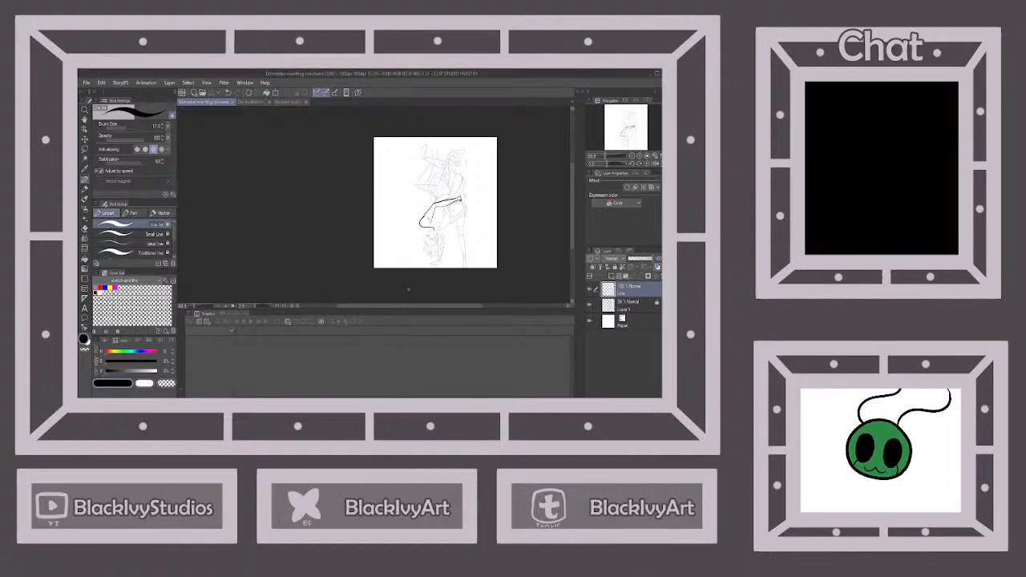
Ink the standing figure's rounded shoulder and the outer edge of the arm down to the other figure's forearm
scroll(469, 163, up, 1)
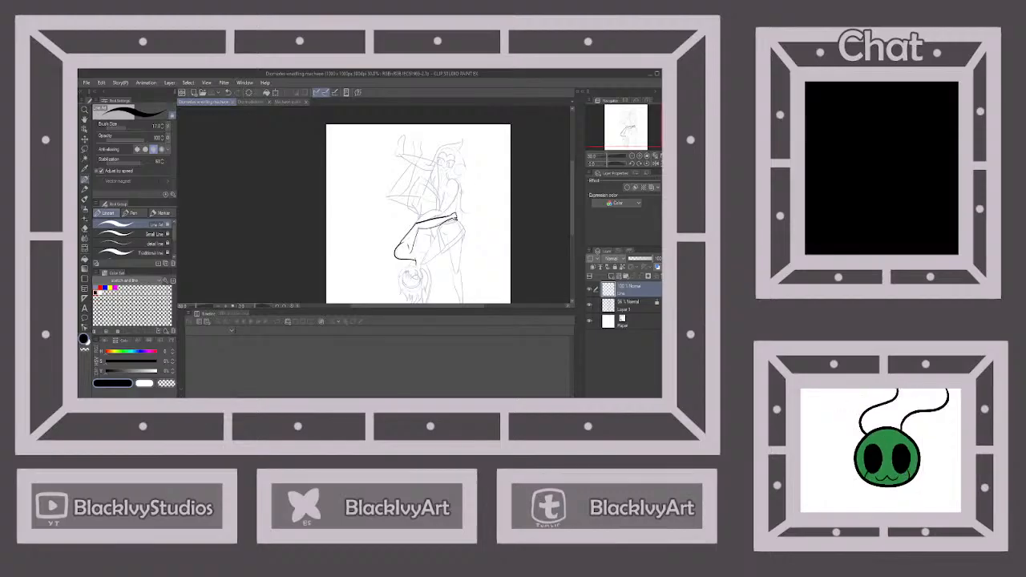
scroll(463, 233, down, 1)
scroll(455, 210, up, 3)
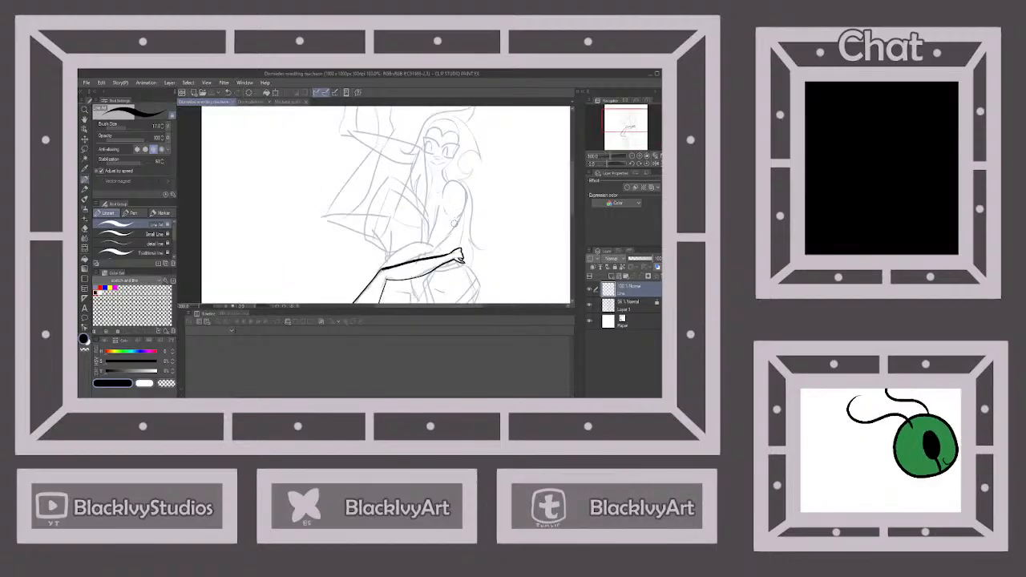
scroll(453, 225, up, 1)
mouse_move(433, 188)
mouse_down()
mouse_move(456, 157)
mouse_move(472, 166)
mouse_move(471, 199)
mouse_move(439, 212)
mouse_move(443, 246)
mouse_move(422, 267)
mouse_move(426, 255)
mouse_move(380, 276)
mouse_up()
scroll(427, 255, down, 3)
scroll(422, 263, up, 3)
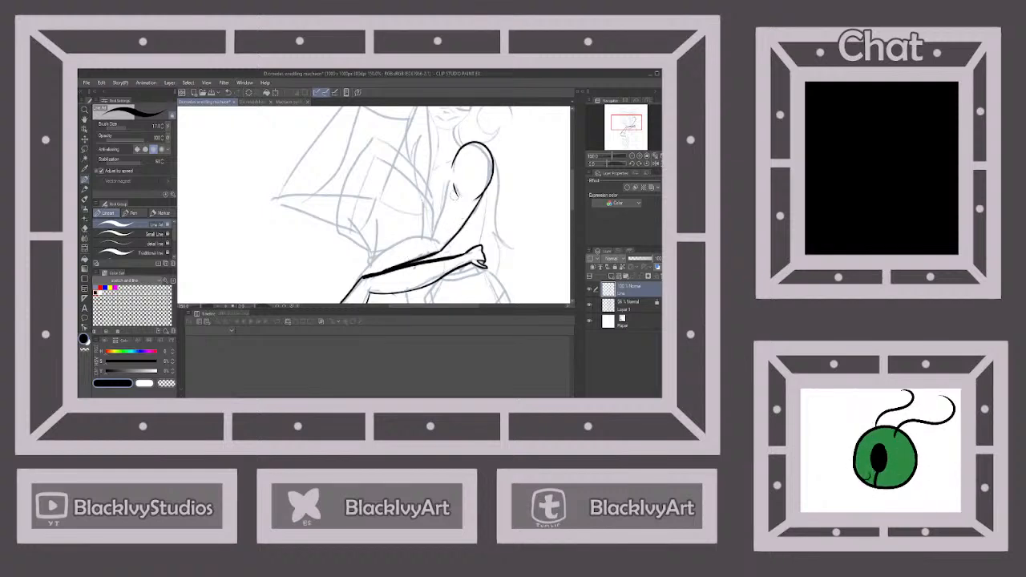
Ink the inner edge of the standing figure's upper arm and the curved upper edge of the forearm wrapped around the other figure
mouse_move(447, 173)
mouse_down()
mouse_move(430, 241)
mouse_move(395, 247)
mouse_move(361, 275)
mouse_up()
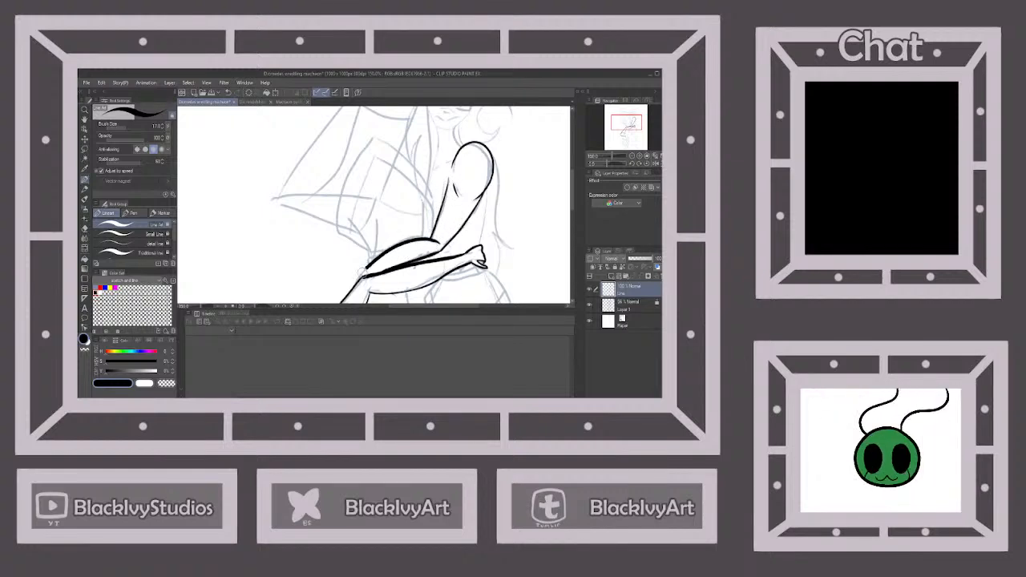
scroll(448, 243, down, 5)
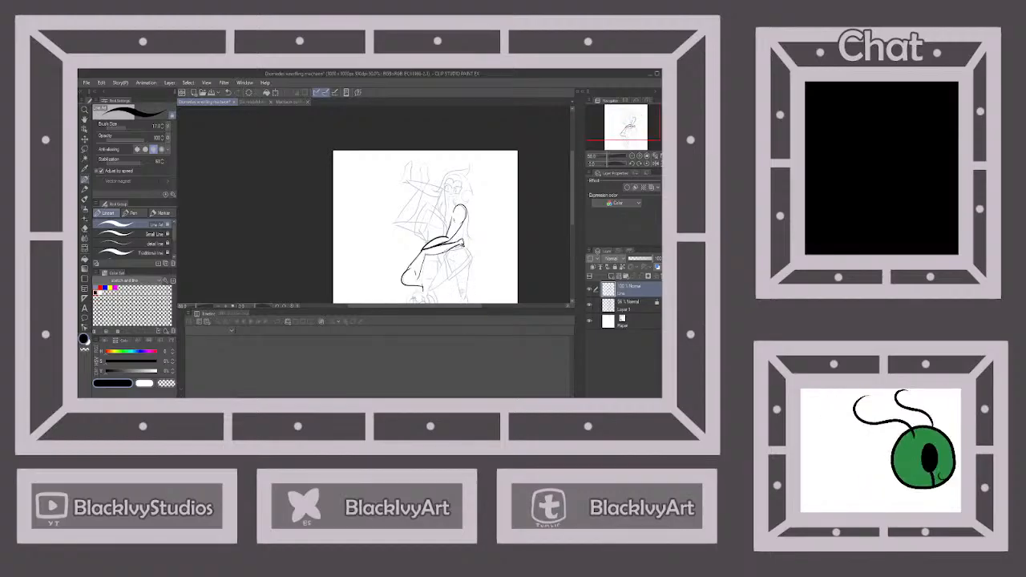
scroll(466, 226, up, 2)
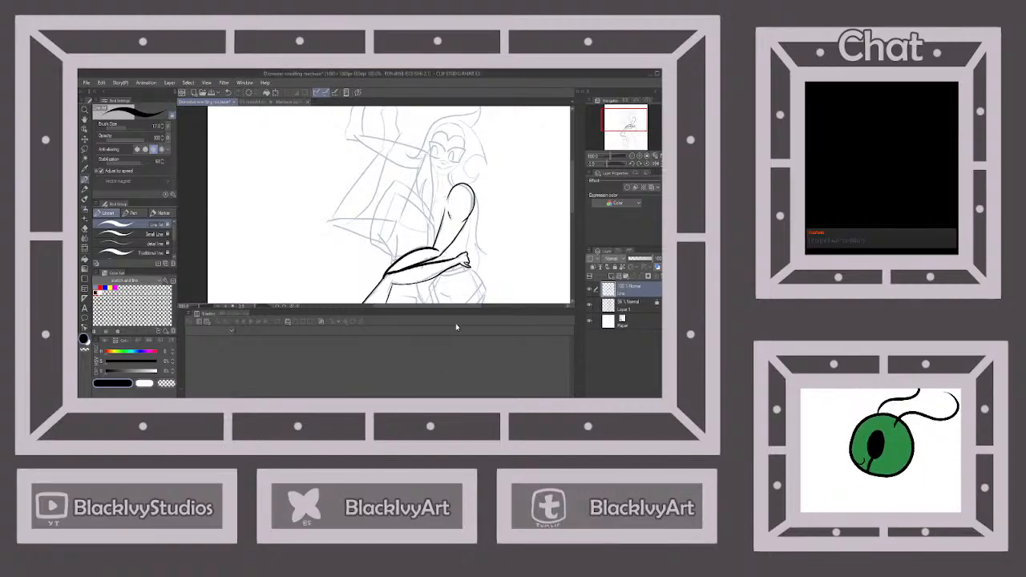
Ink the curved waistband of the standing figure's skirt just beneath the gripping hand
scroll(465, 223, down, 4)
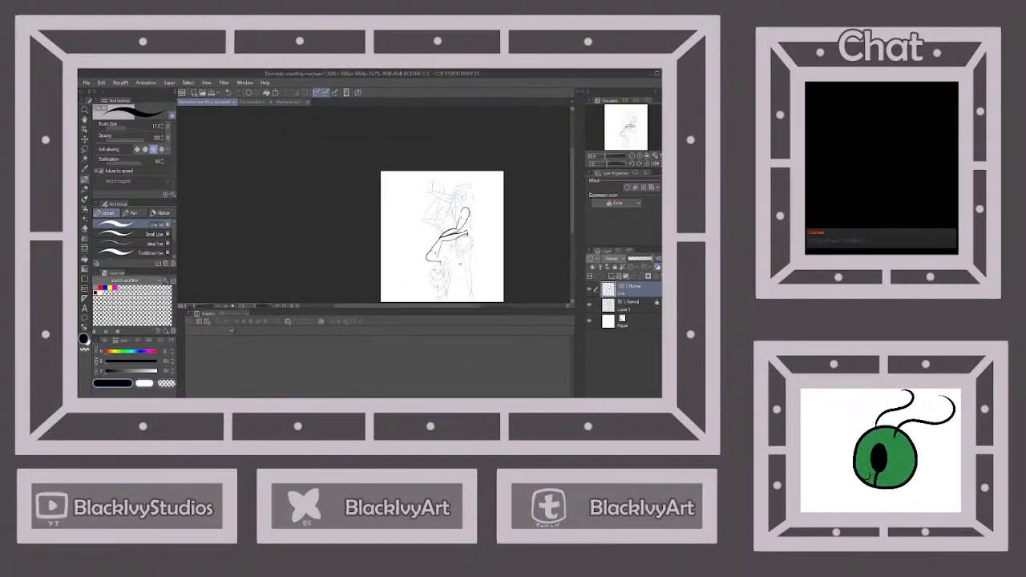
scroll(458, 273, up, 1)
scroll(472, 207, up, 4)
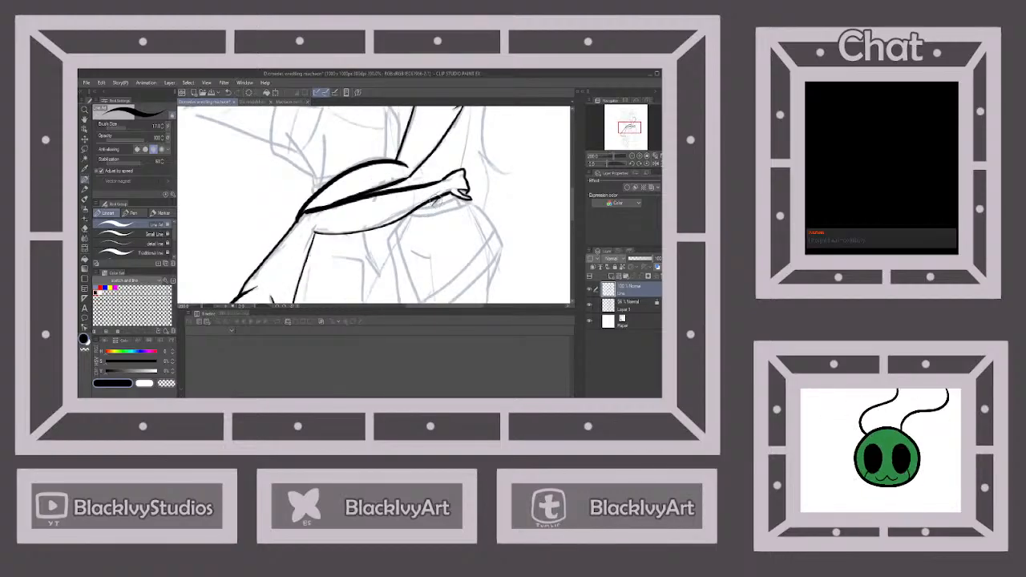
mouse_move(407, 215)
mouse_down()
mouse_move(471, 201)
mouse_move(413, 212)
mouse_up()
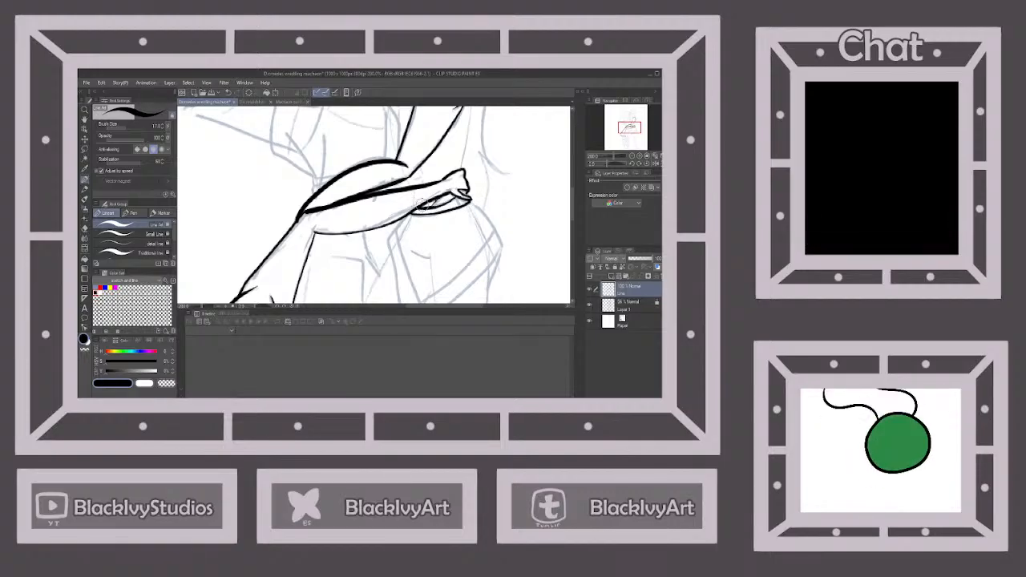
scroll(475, 205, down, 2)
scroll(480, 209, up, 4)
scroll(478, 207, down, 3)
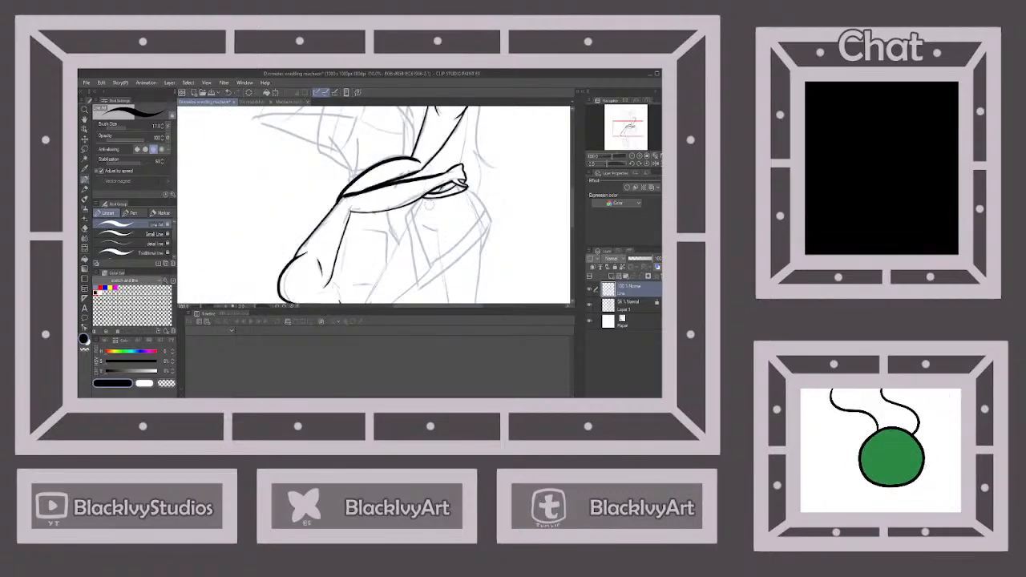
scroll(427, 208, up, 1)
scroll(442, 229, down, 1)
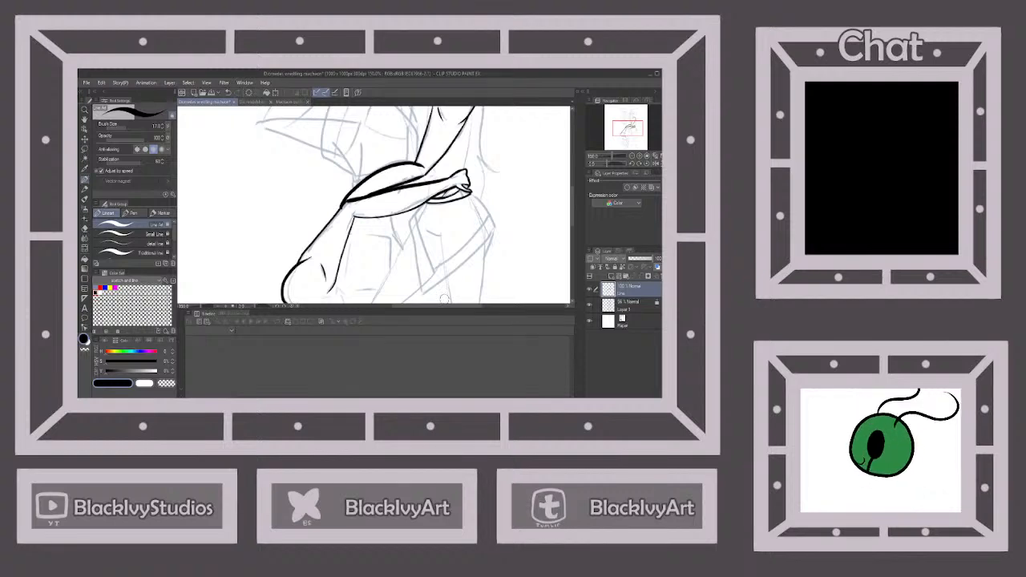
Ink the outer outline of the standing figure's pointed skirt, including the diagonal hem and the hip curve
scroll(444, 298, up, 1)
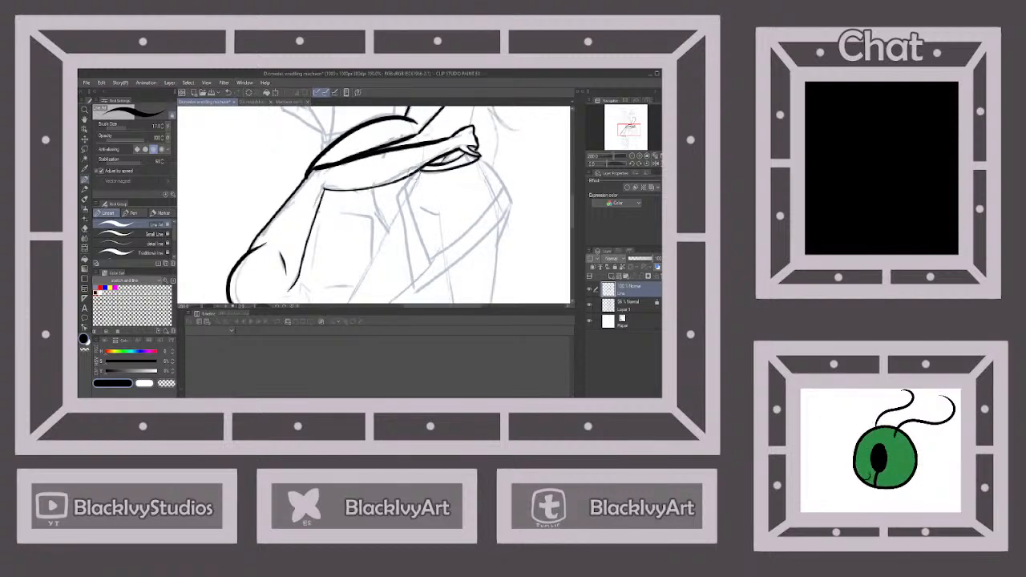
mouse_move(403, 178)
mouse_down()
mouse_move(417, 284)
mouse_move(481, 241)
mouse_move(511, 203)
mouse_up()
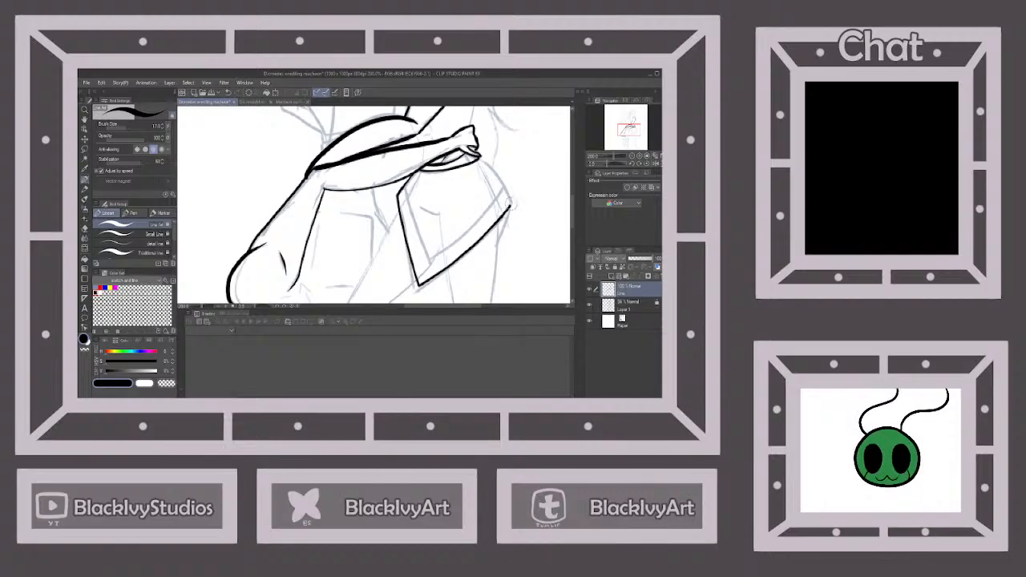
drag(478, 157, 510, 205)
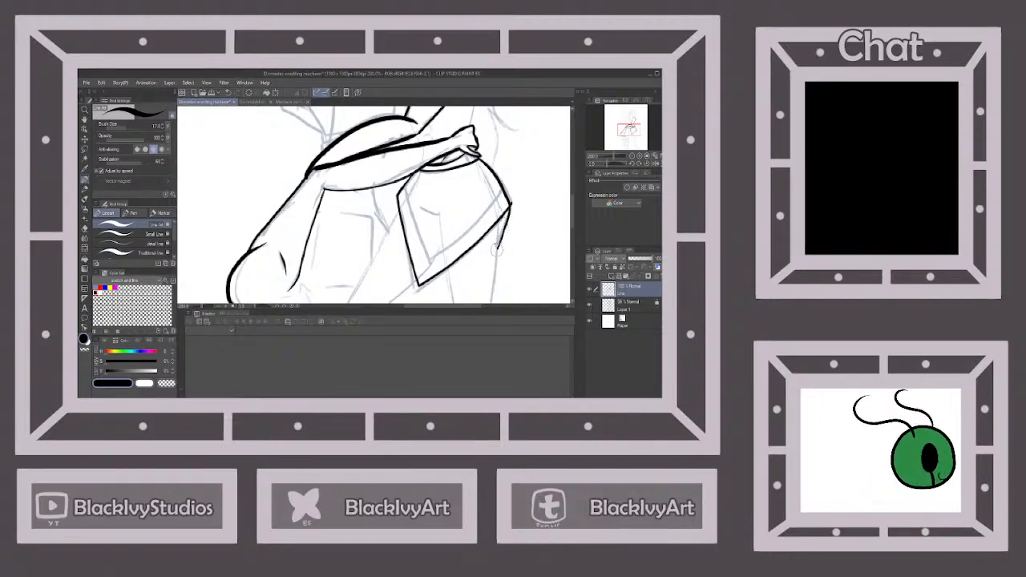
scroll(494, 249, down, 5)
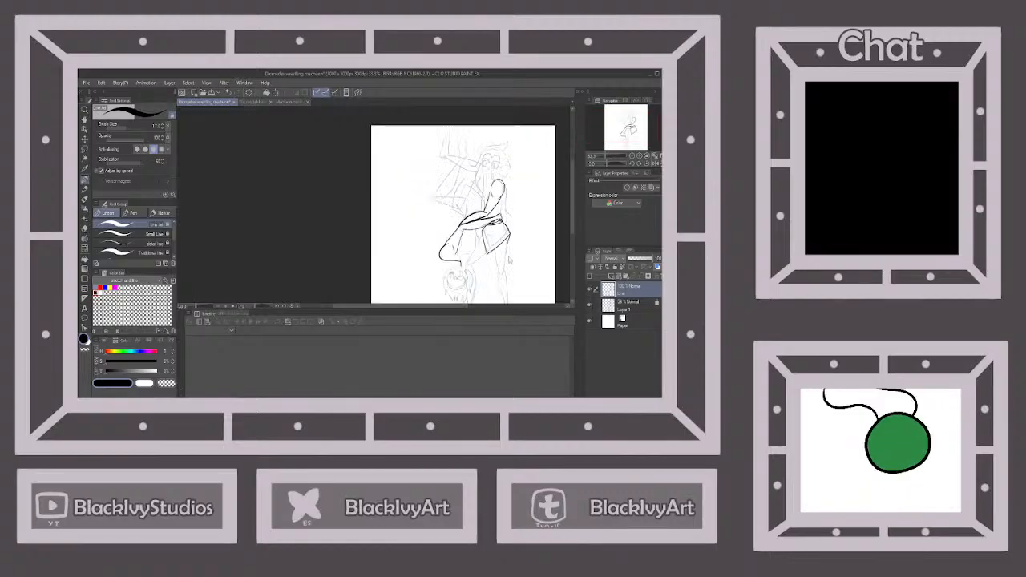
Ink the inner trim line parallel to the pointed skirt's hem, undoing the first pass and redrawing it
scroll(509, 259, up, 4)
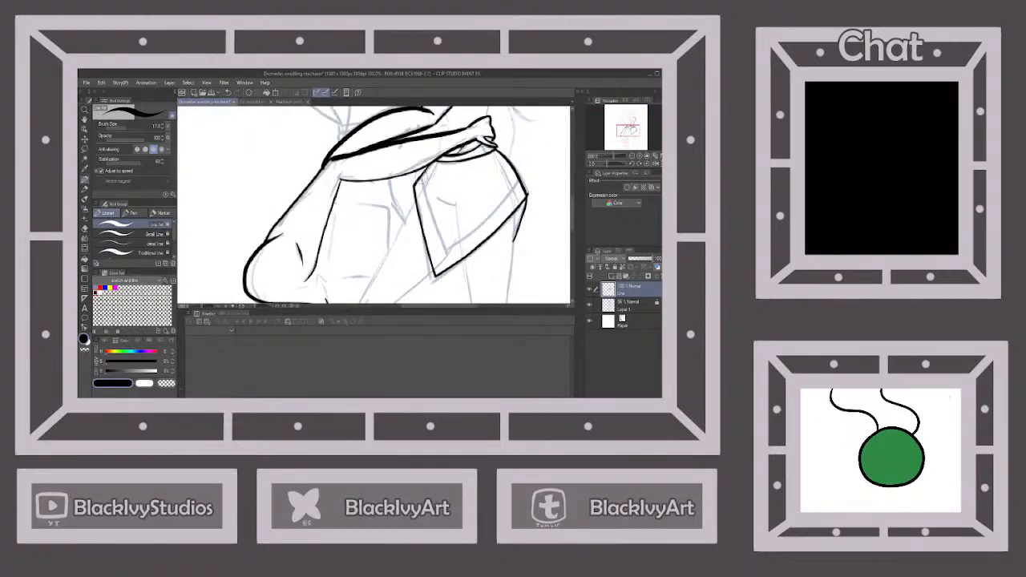
mouse_move(417, 172)
mouse_down()
mouse_move(440, 258)
mouse_move(525, 191)
mouse_up()
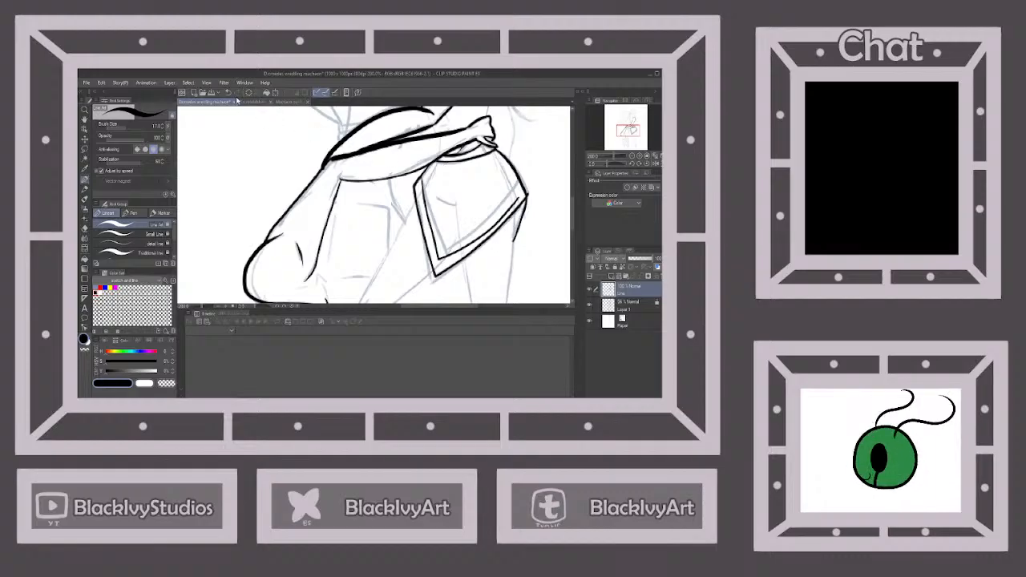
click(228, 93)
click(229, 93)
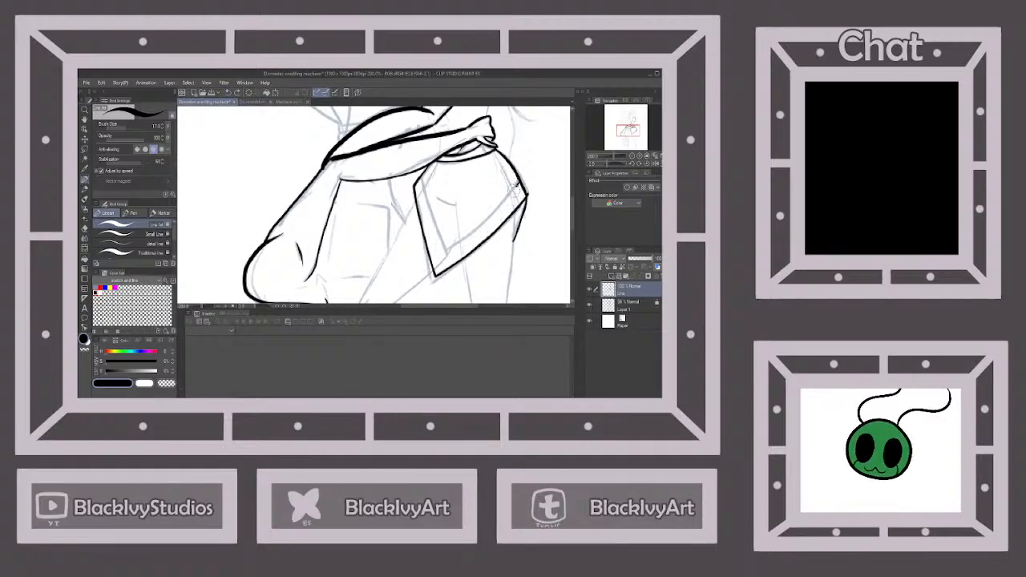
mouse_move(518, 190)
mouse_down()
mouse_move(446, 254)
mouse_move(424, 165)
mouse_up()
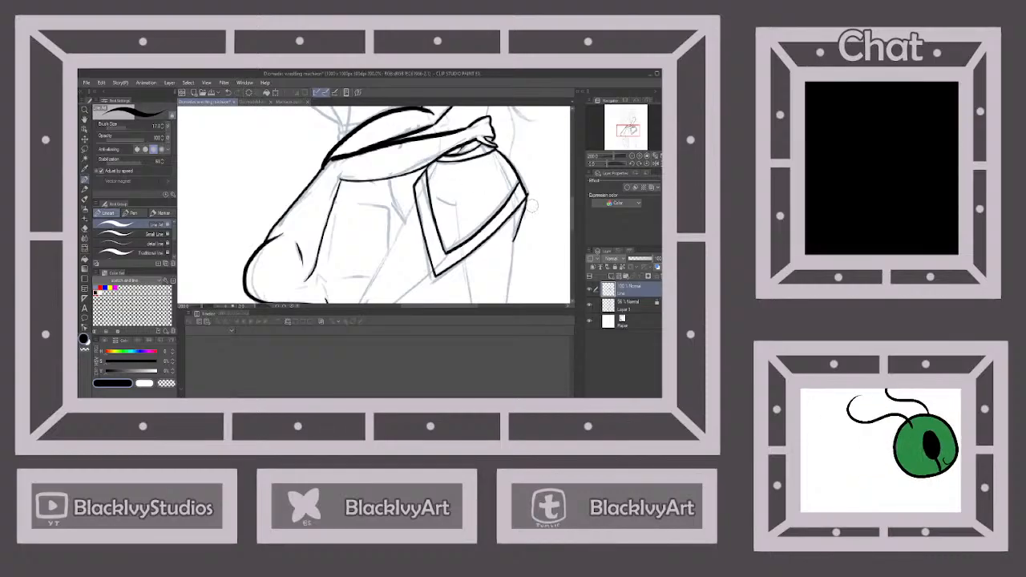
scroll(537, 214, down, 3)
Ink both edges of the standing figure's rear thigh from the skirt hem down to the knee
scroll(536, 214, down, 3)
scroll(536, 214, up, 1)
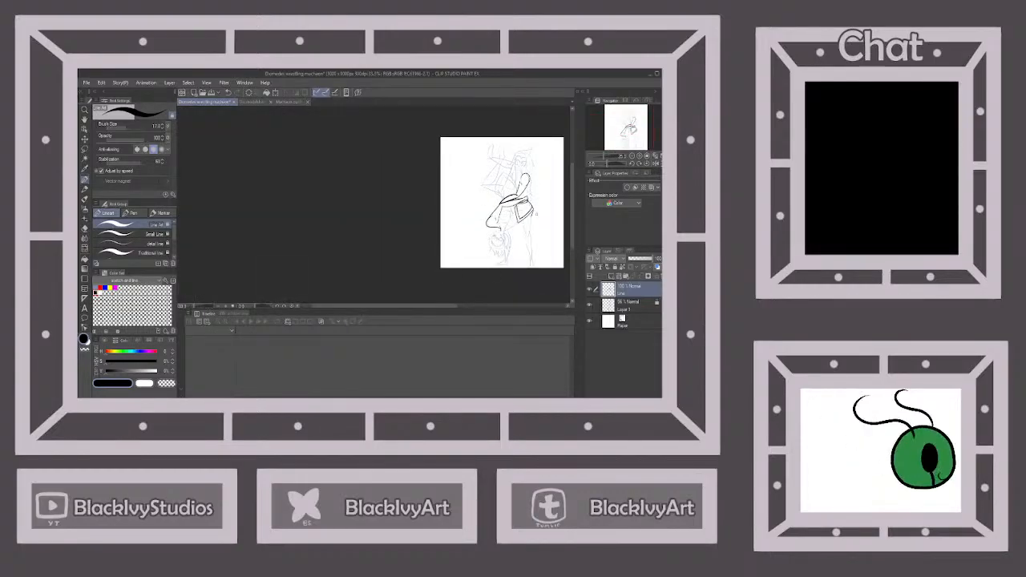
scroll(537, 214, up, 2)
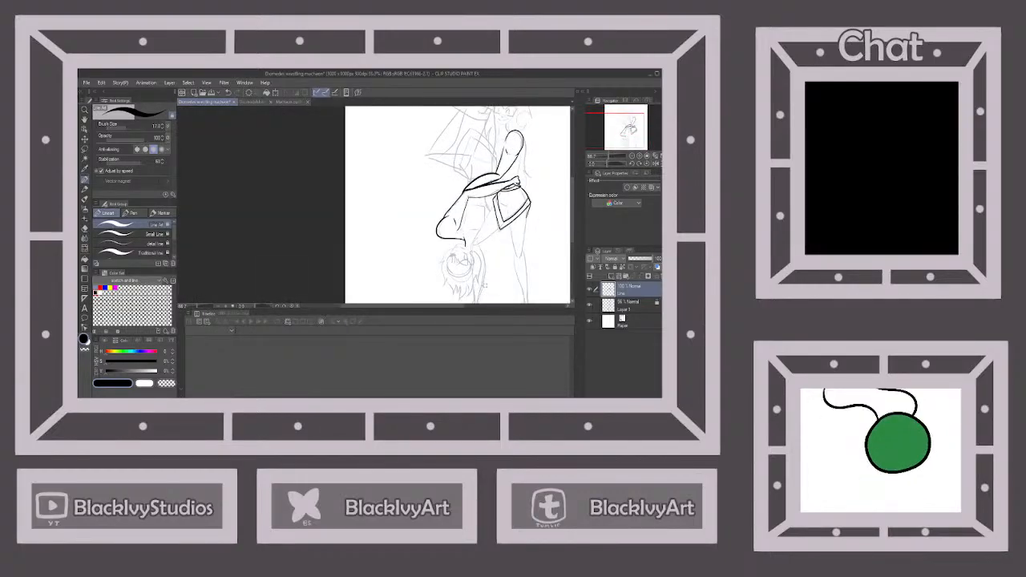
scroll(493, 233, down, 2)
scroll(495, 259, up, 2)
scroll(497, 255, up, 1)
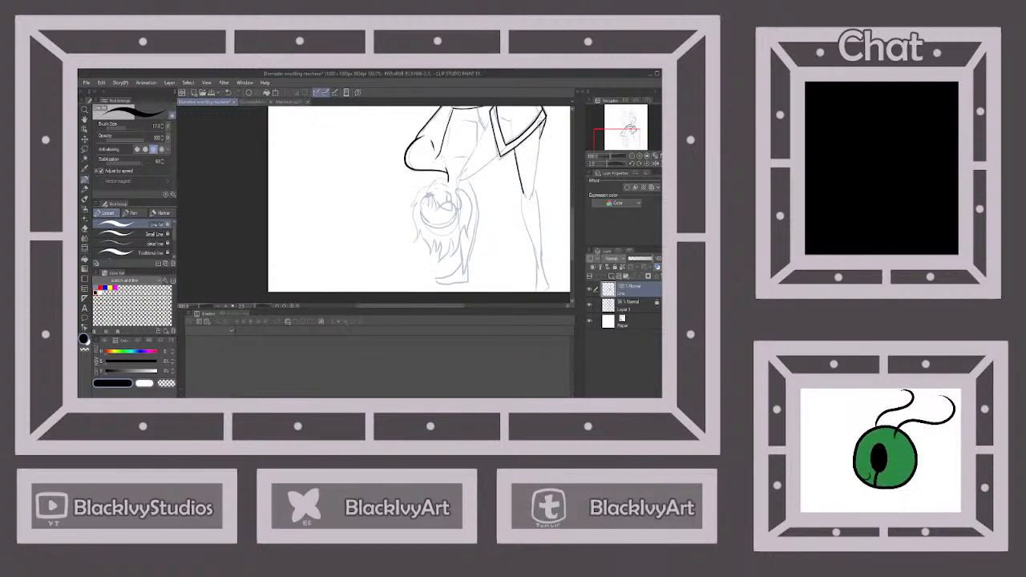
drag(544, 122, 534, 165)
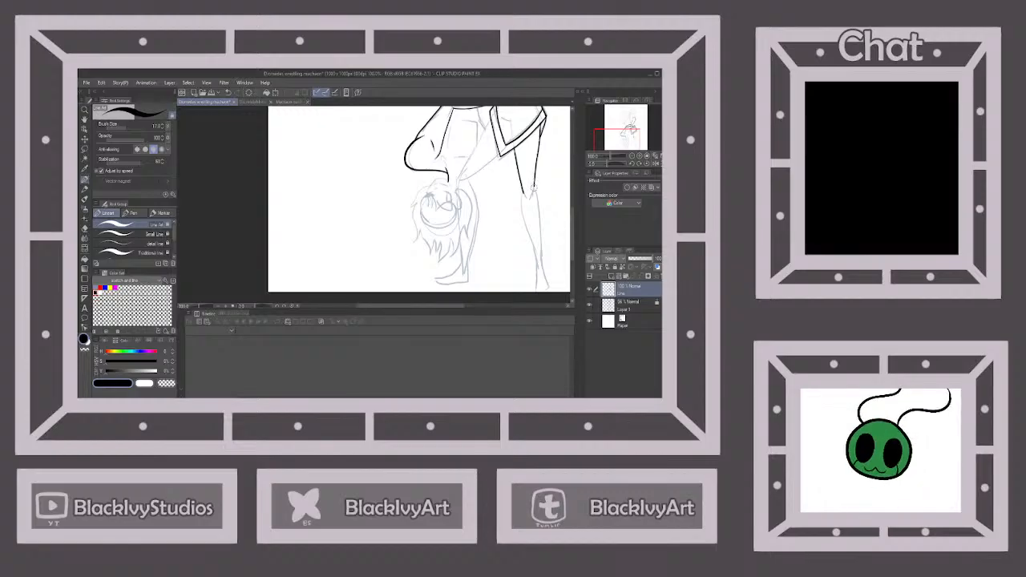
scroll(546, 212, down, 2)
Ink both edges of the rear lower leg from the knee to the foot at the canvas's bottom edge
scroll(556, 239, up, 1)
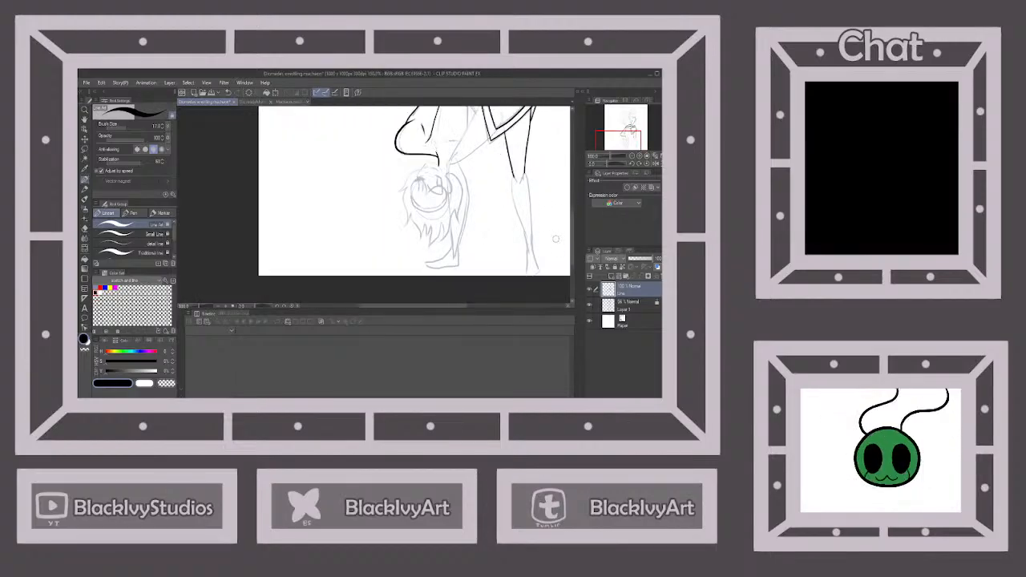
drag(511, 178, 513, 197)
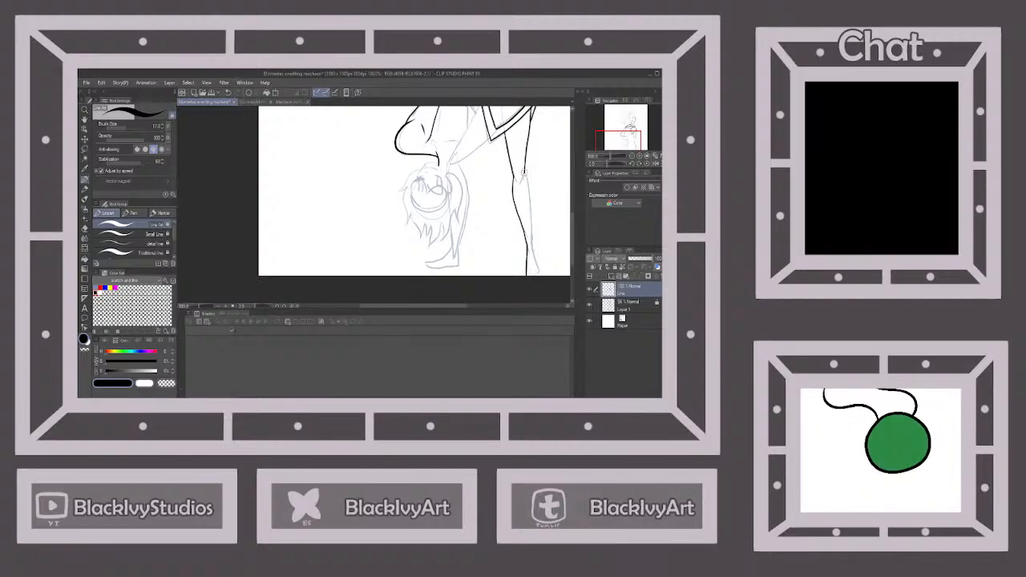
drag(524, 171, 536, 266)
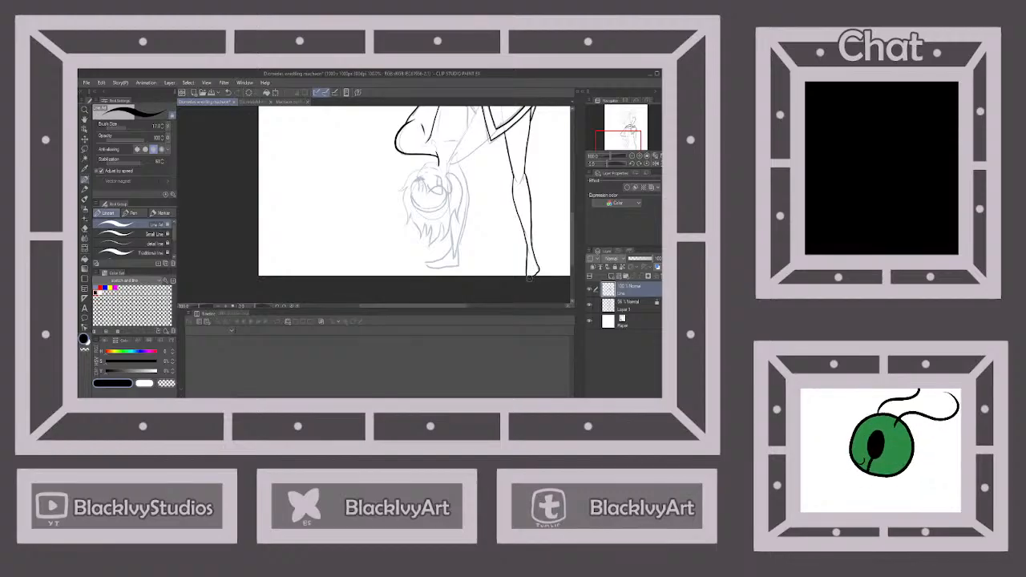
scroll(530, 278, down, 3)
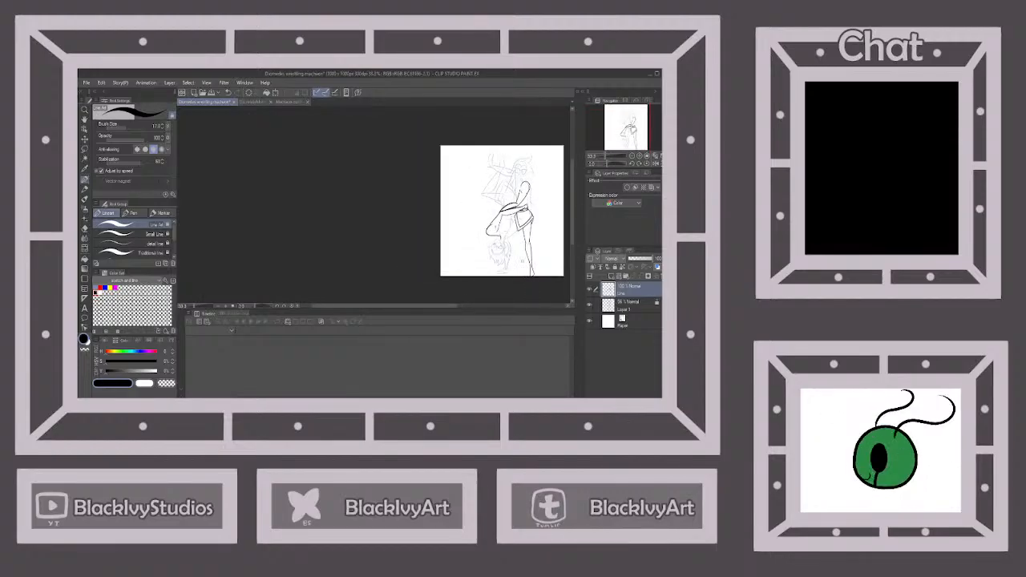
Ink both edges of the standing figure's bent front leg from the skirt through the knee to the ankle
scroll(522, 276, up, 3)
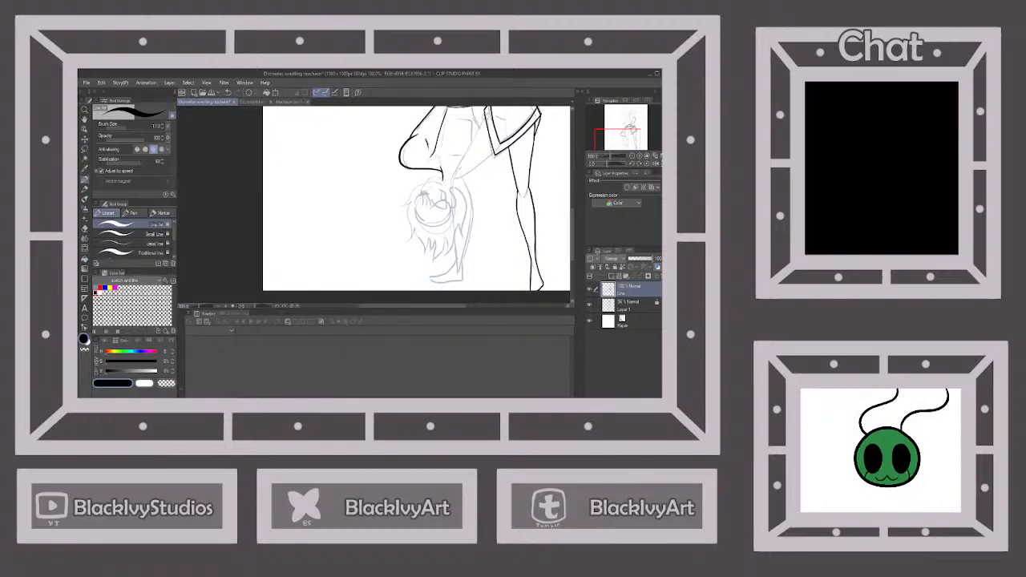
mouse_move(485, 114)
mouse_down()
mouse_move(450, 182)
mouse_move(457, 269)
mouse_up()
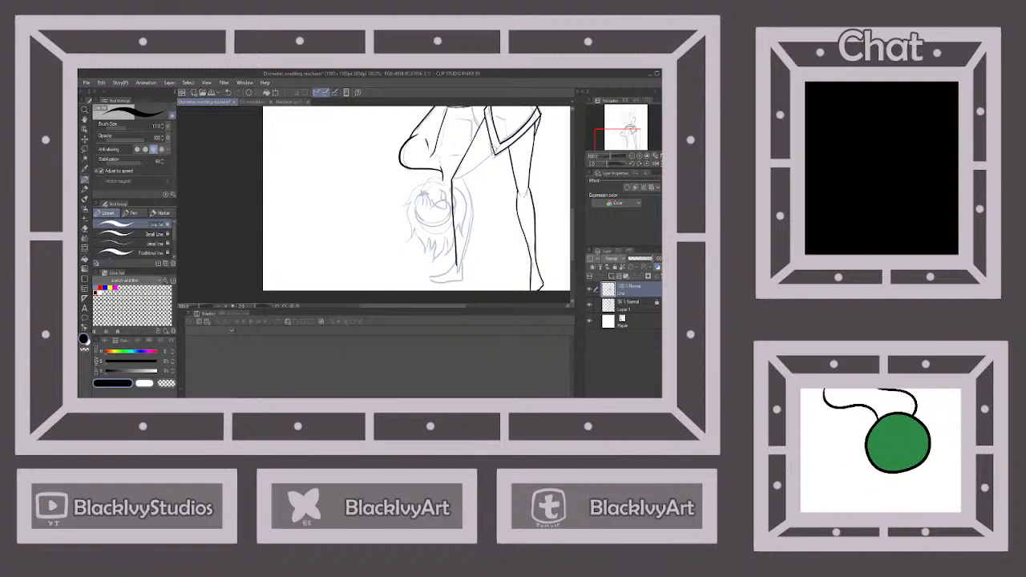
mouse_move(497, 145)
mouse_down()
mouse_move(460, 178)
mouse_move(470, 210)
mouse_move(460, 261)
mouse_up()
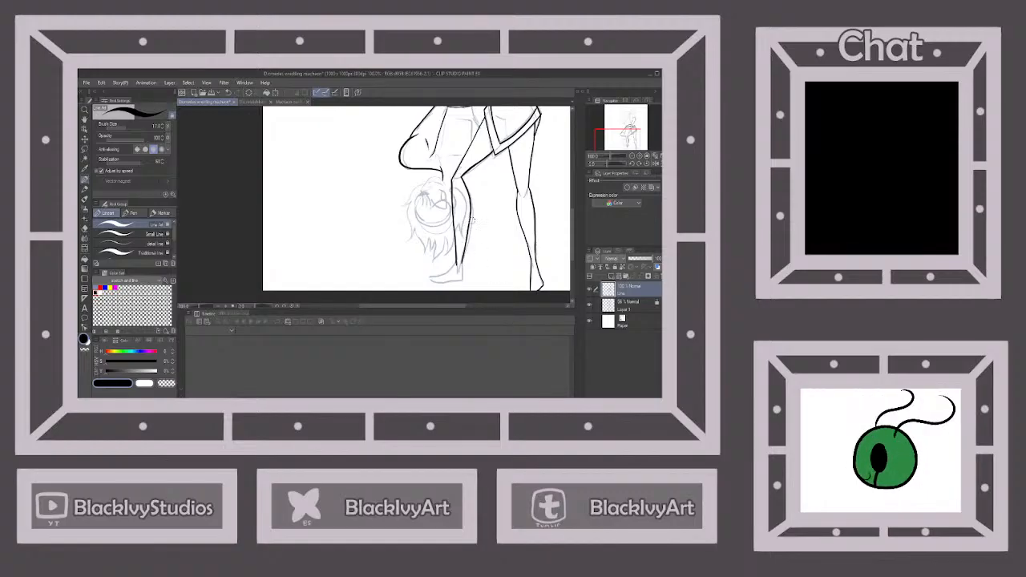
Ink the front leg's foot, outlining the heel, sole and instep below the ankle
scroll(472, 222, down, 2)
scroll(475, 255, up, 4)
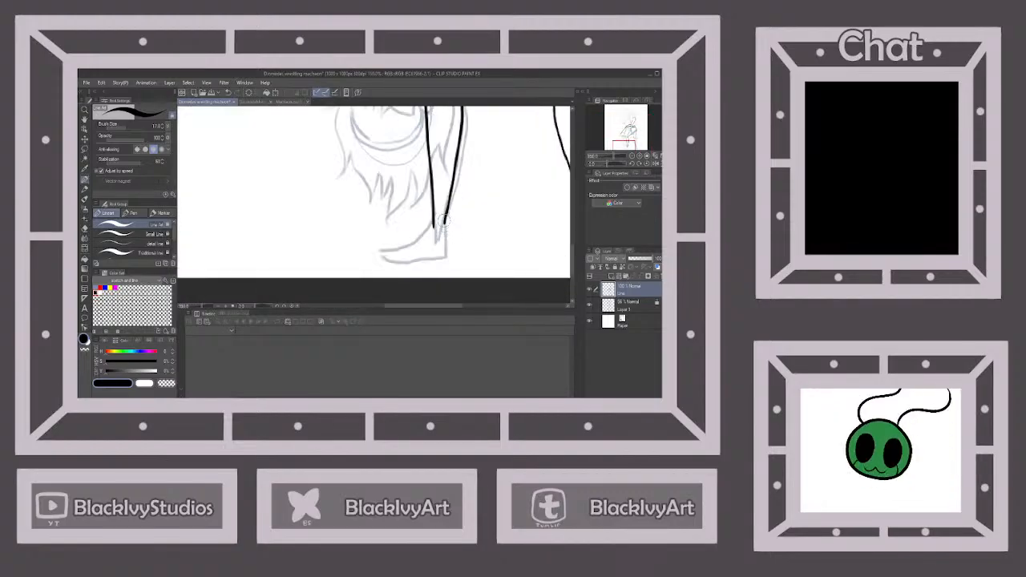
mouse_move(440, 216)
mouse_down()
mouse_move(445, 257)
mouse_move(409, 242)
mouse_move(380, 250)
mouse_move(396, 261)
mouse_move(446, 256)
mouse_up()
scroll(446, 255, down, 6)
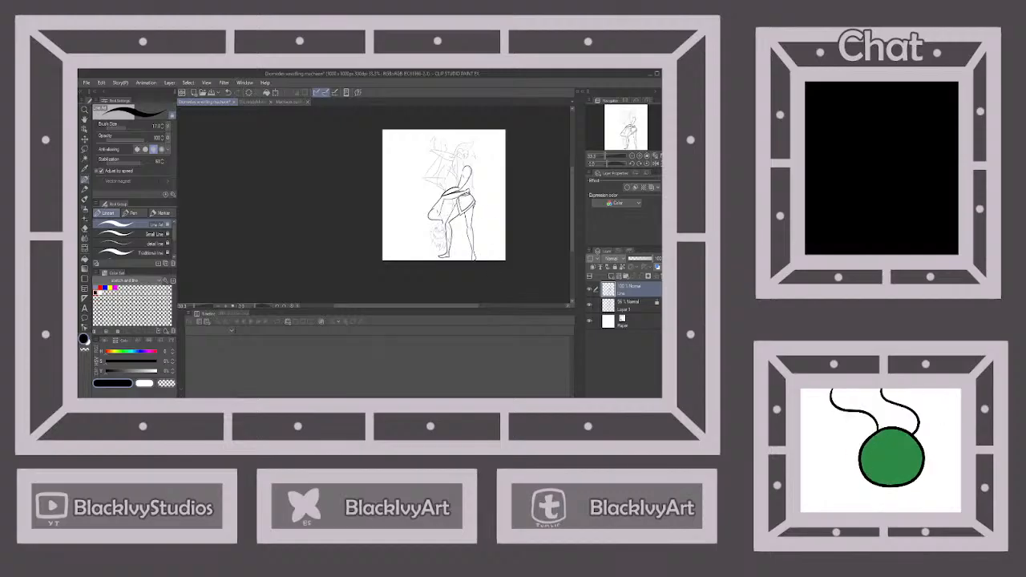
Ink the small kneecap contour joining the thigh and lower-leg lines of the rear leg
scroll(459, 232, up, 6)
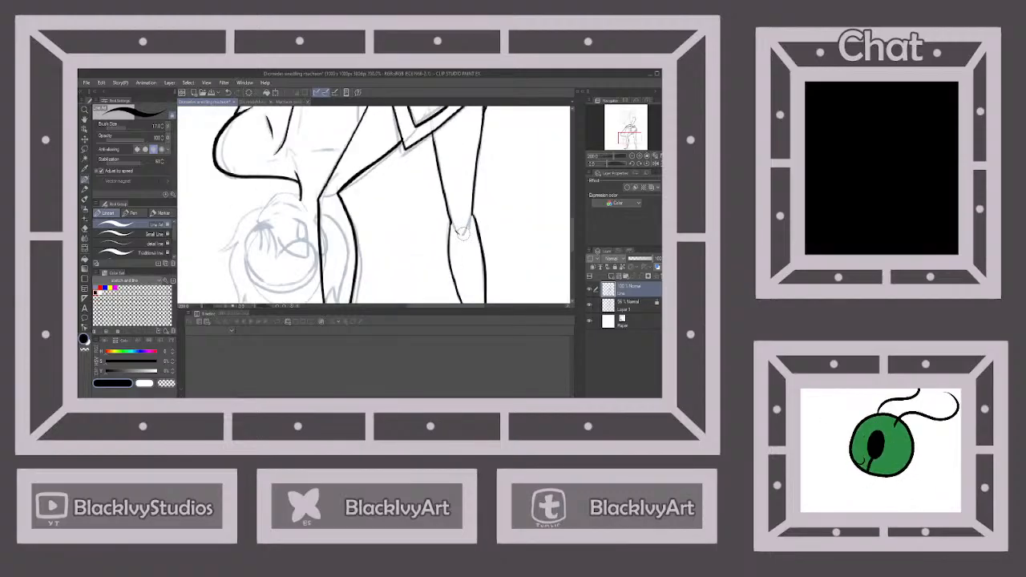
scroll(461, 233, down, 6)
scroll(454, 238, up, 1)
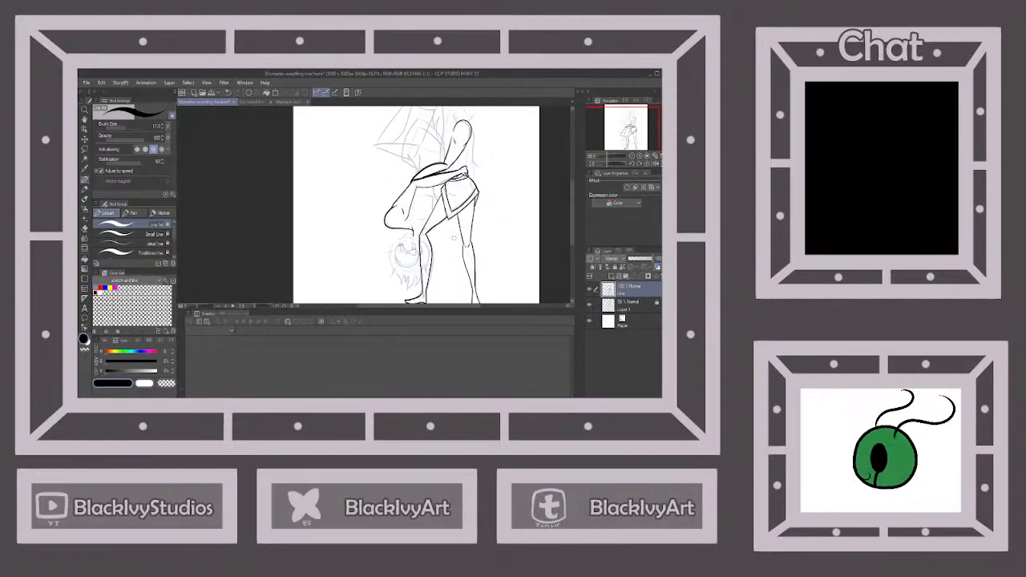
scroll(454, 238, up, 3)
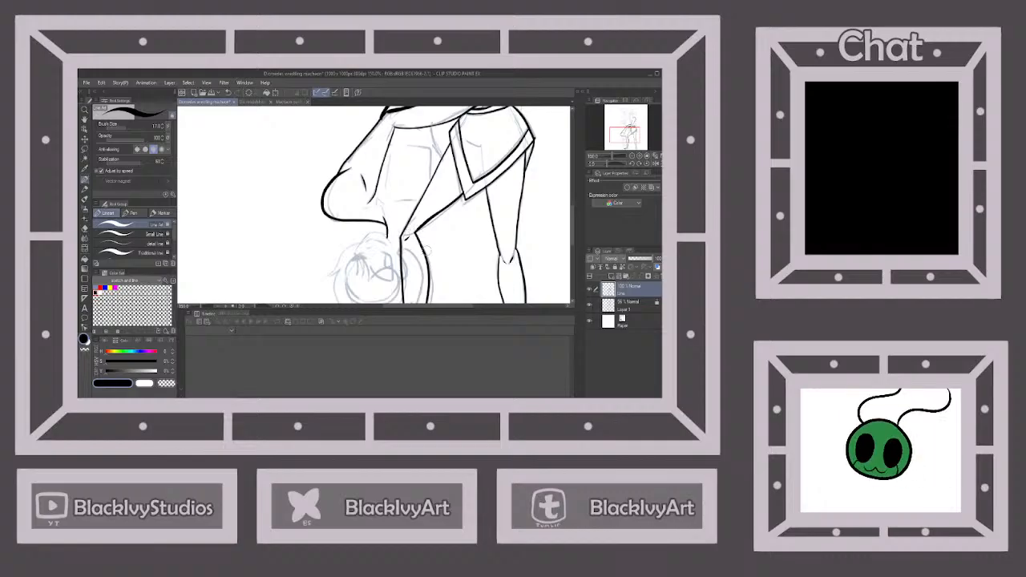
Inspect the inked arm, skirt and legs against the remaining sketch of the upper body and raised legs
scroll(454, 239, down, 6)
scroll(490, 210, up, 5)
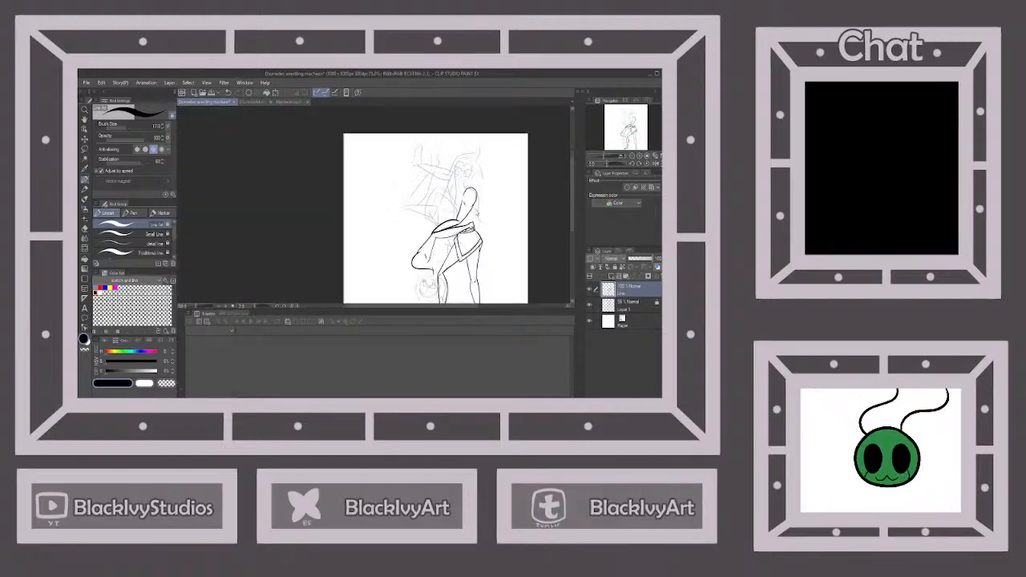
scroll(491, 210, down, 3)
scroll(464, 180, up, 2)
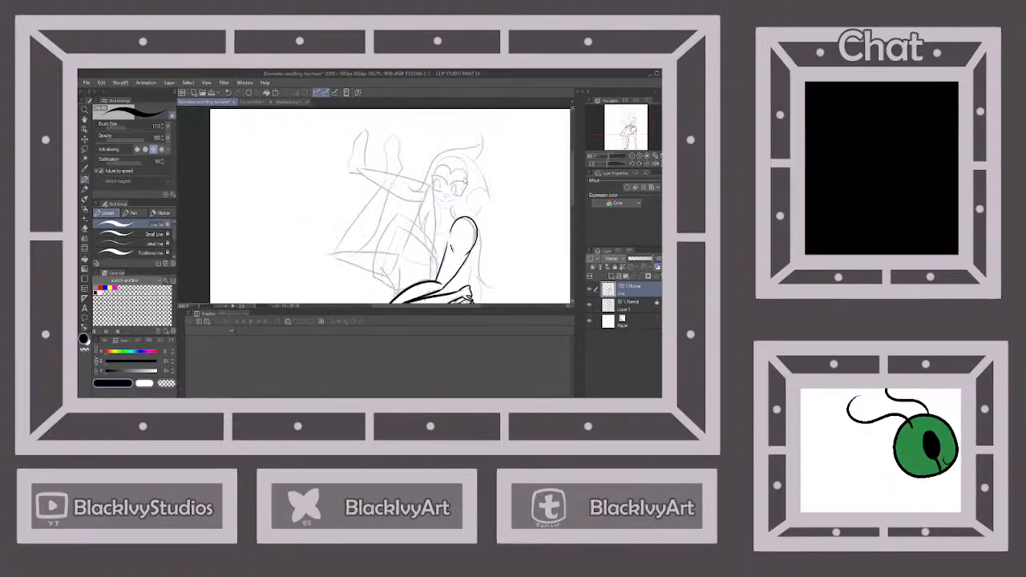
scroll(457, 156, up, 3)
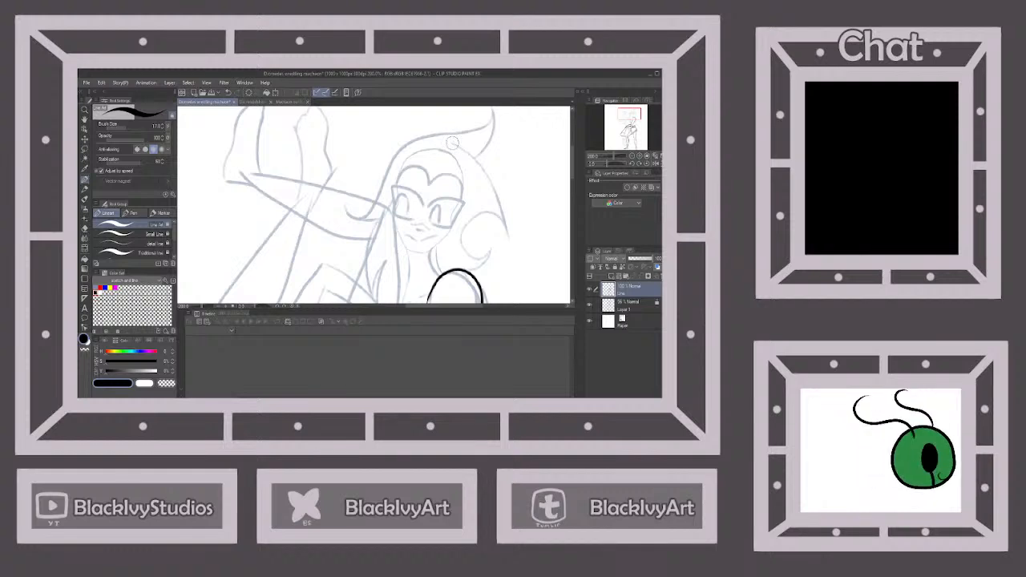
scroll(454, 146, down, 4)
scroll(454, 154, down, 1)
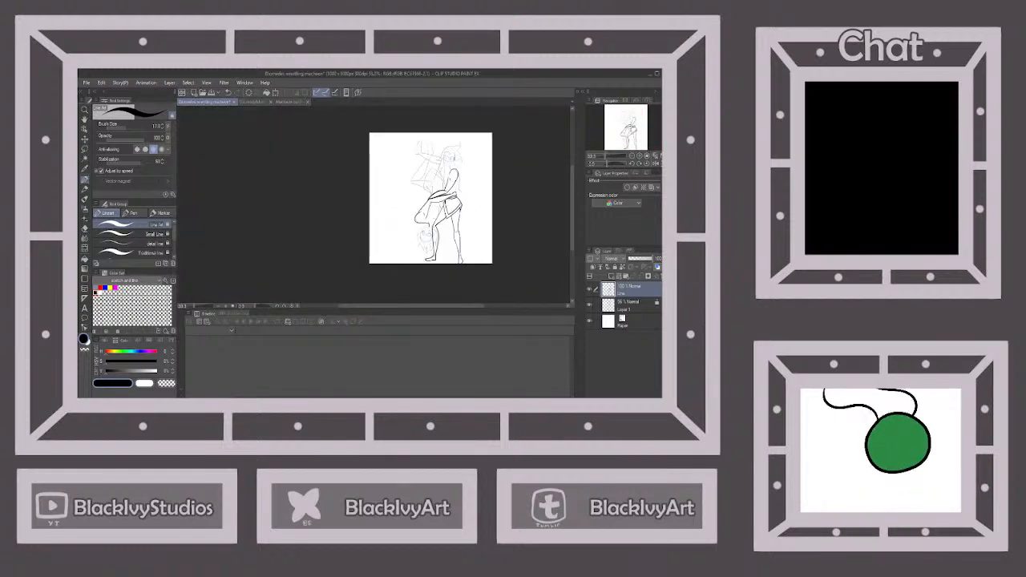
Ink the small waist contour that pokes out beyond the outer edge of the encircling arm
scroll(454, 158, up, 3)
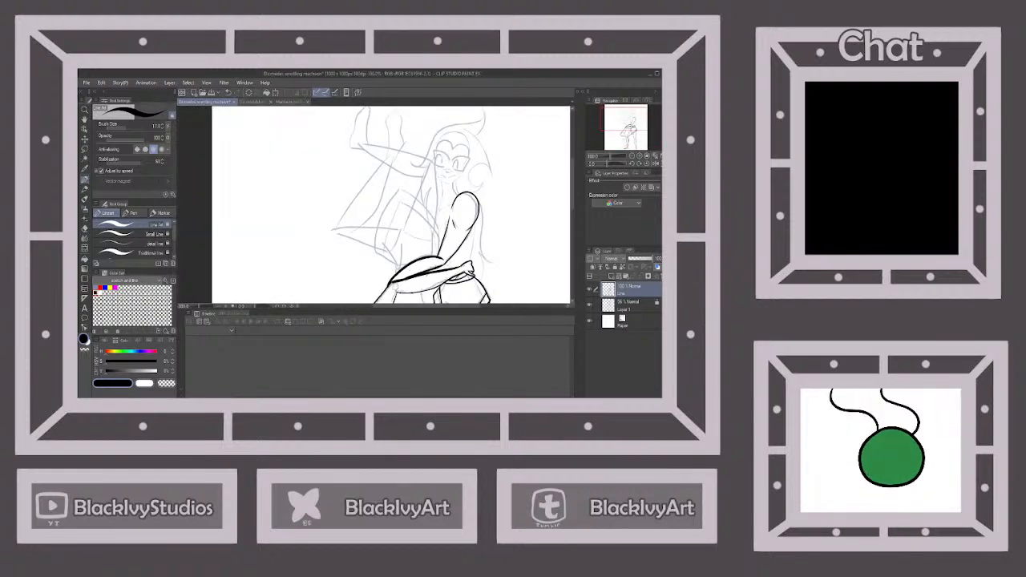
scroll(423, 201, up, 3)
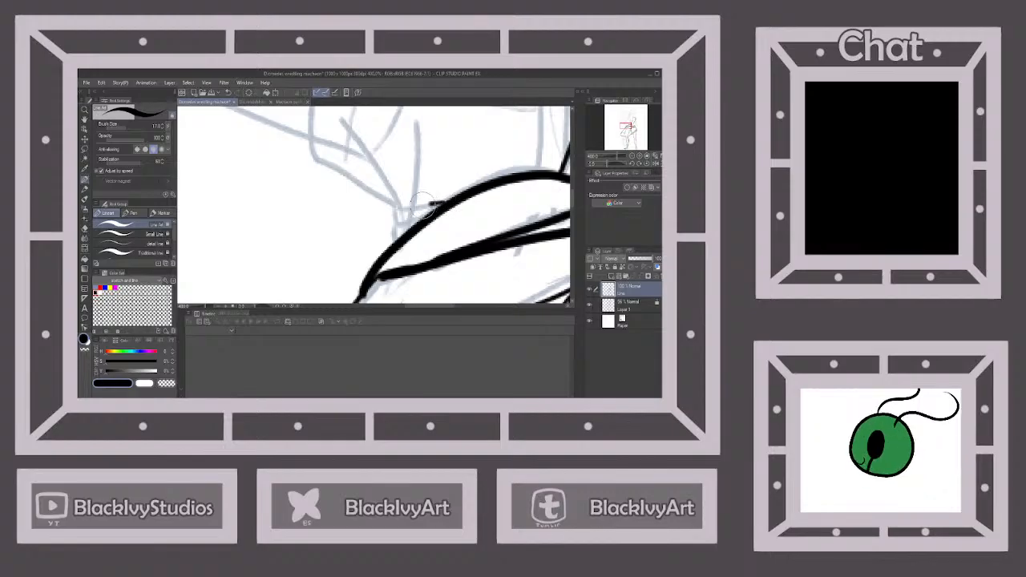
mouse_move(423, 203)
mouse_down()
mouse_move(399, 210)
mouse_move(396, 224)
mouse_move(431, 218)
mouse_move(390, 246)
mouse_up()
scroll(471, 215, down, 4)
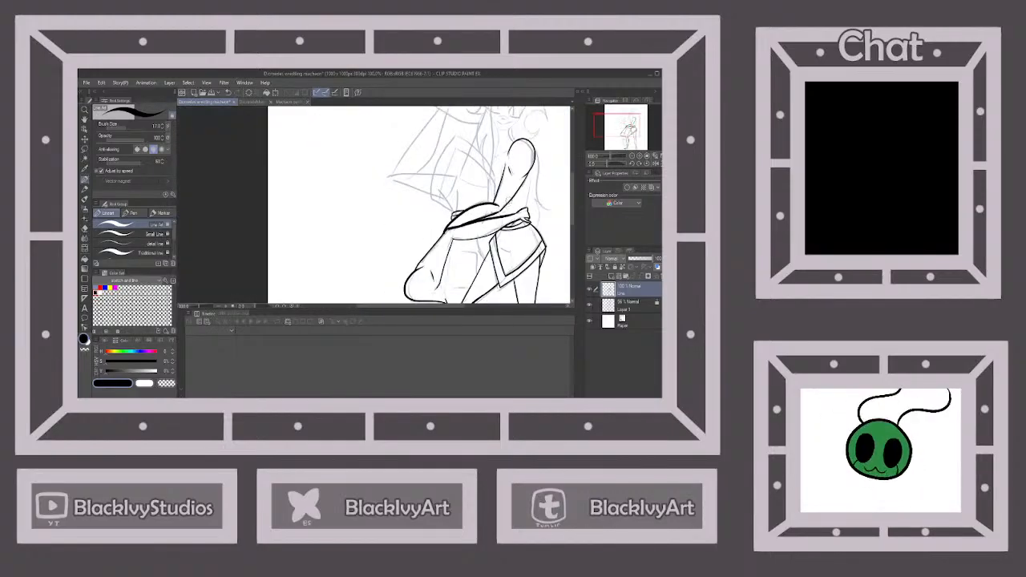
scroll(509, 201, up, 2)
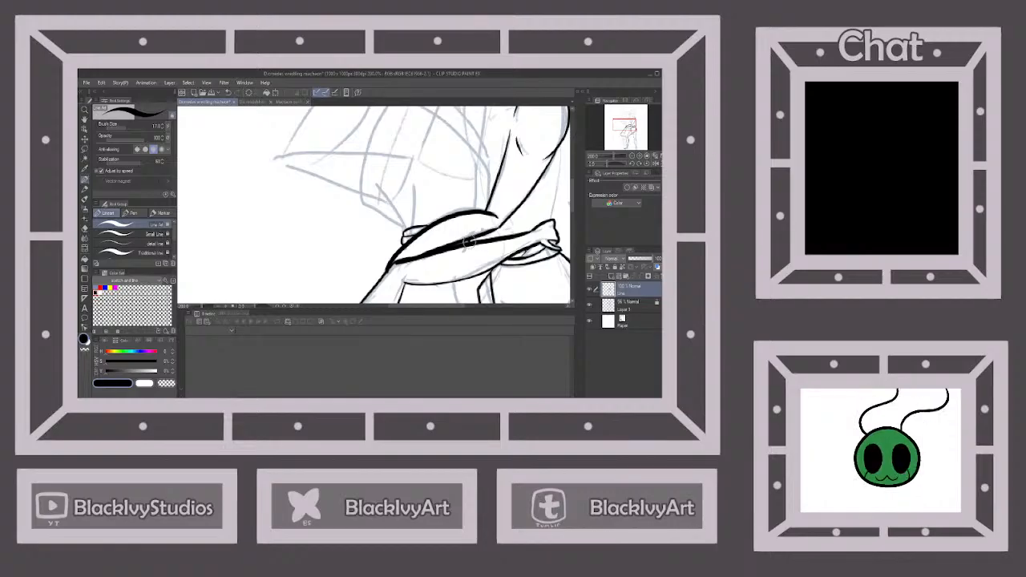
scroll(477, 208, down, 2)
scroll(484, 167, down, 2)
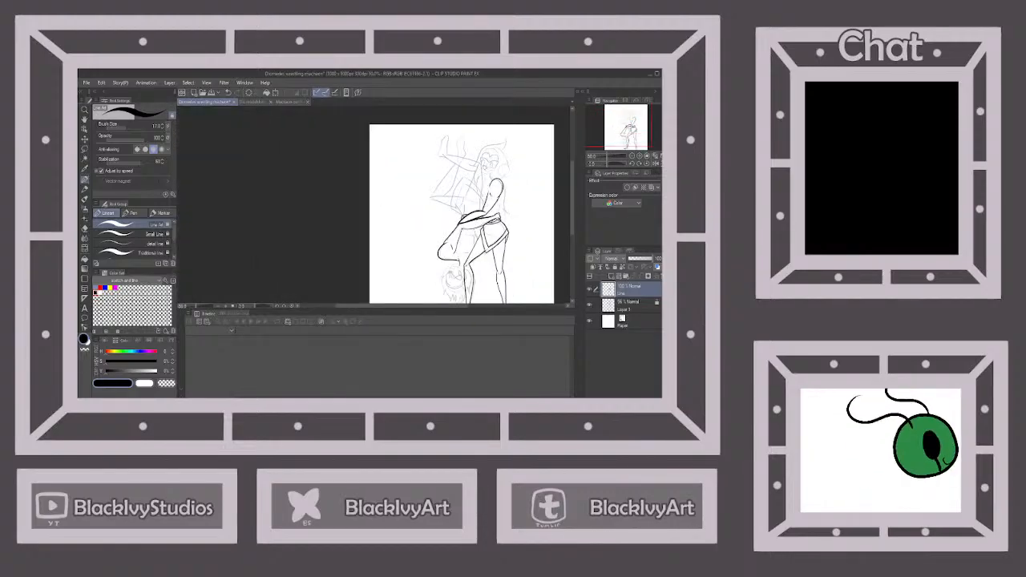
scroll(478, 184, up, 4)
scroll(478, 193, down, 1)
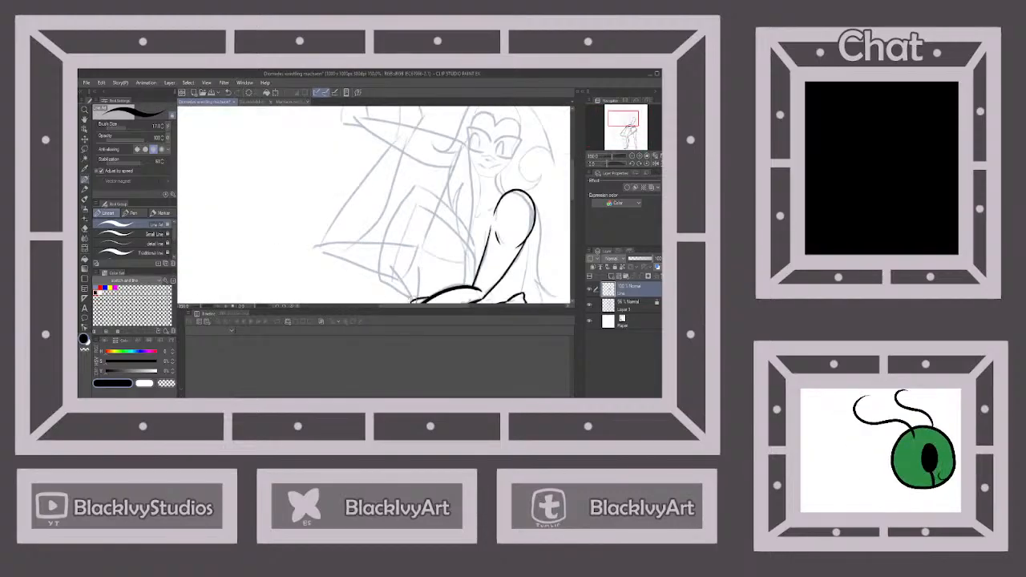
scroll(372, 205, down, 1)
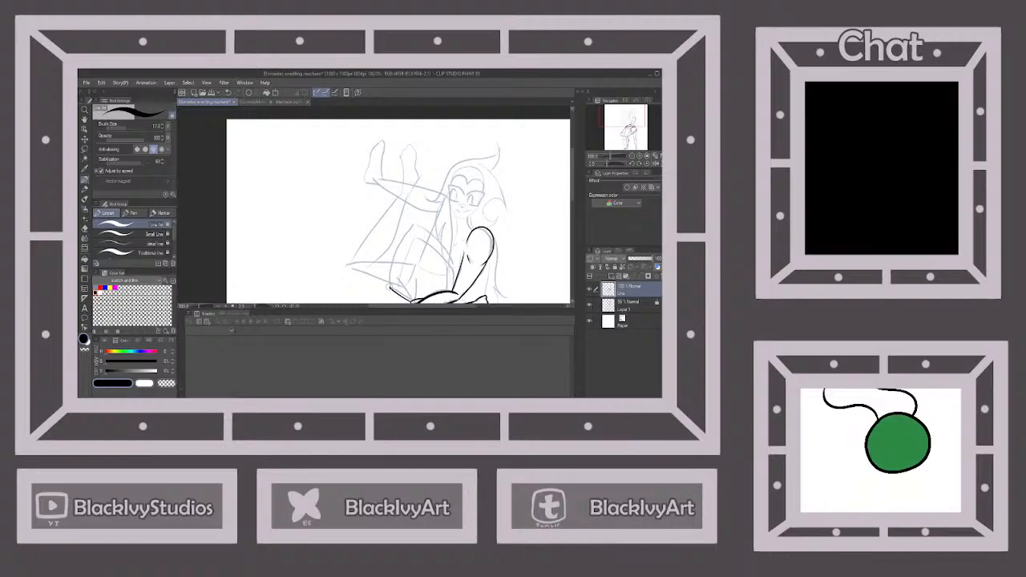
mouse_move(391, 289)
mouse_down()
mouse_move(388, 265)
mouse_move(418, 245)
mouse_up()
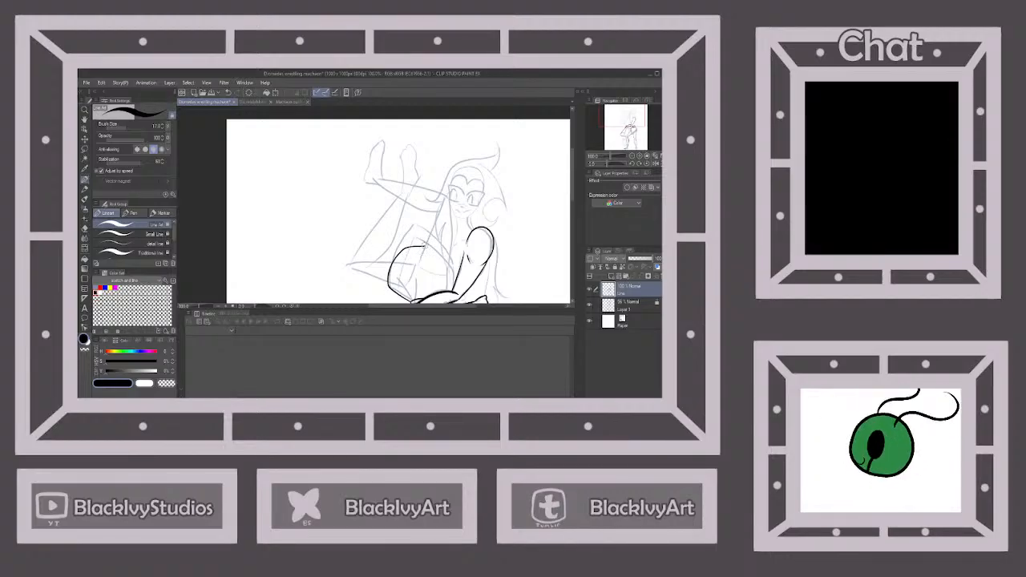
click(230, 93)
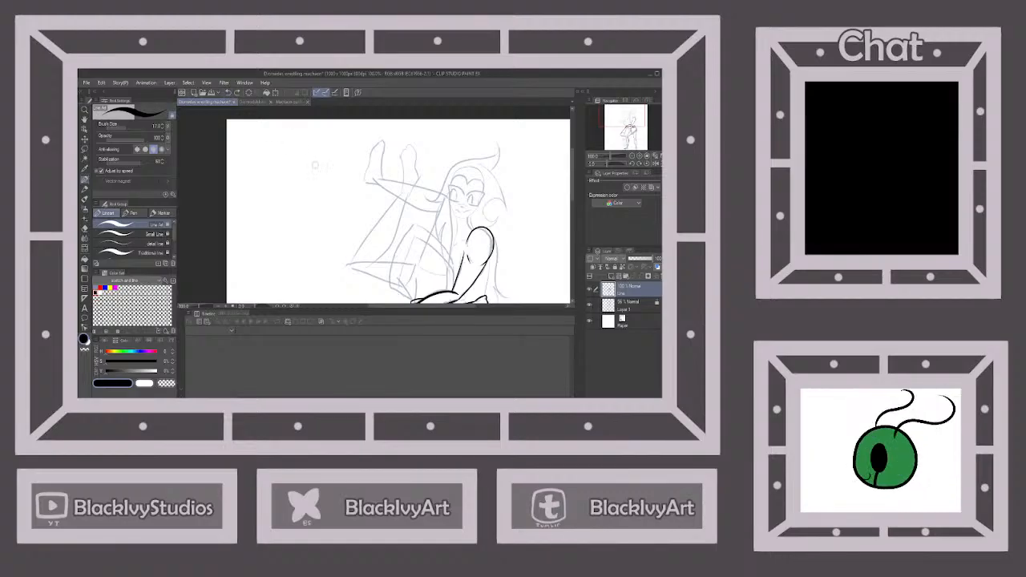
drag(409, 301, 391, 287)
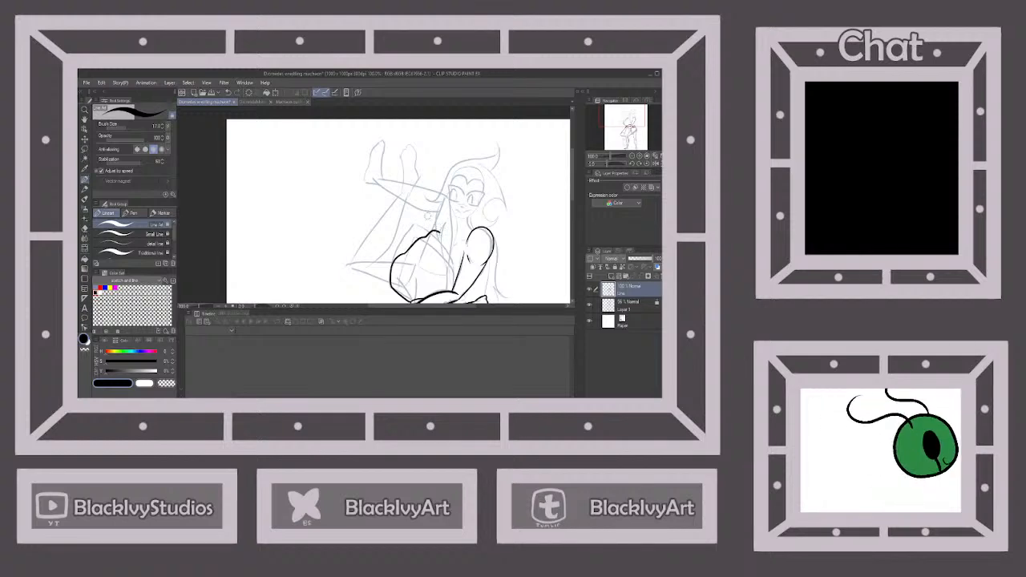
click(230, 93)
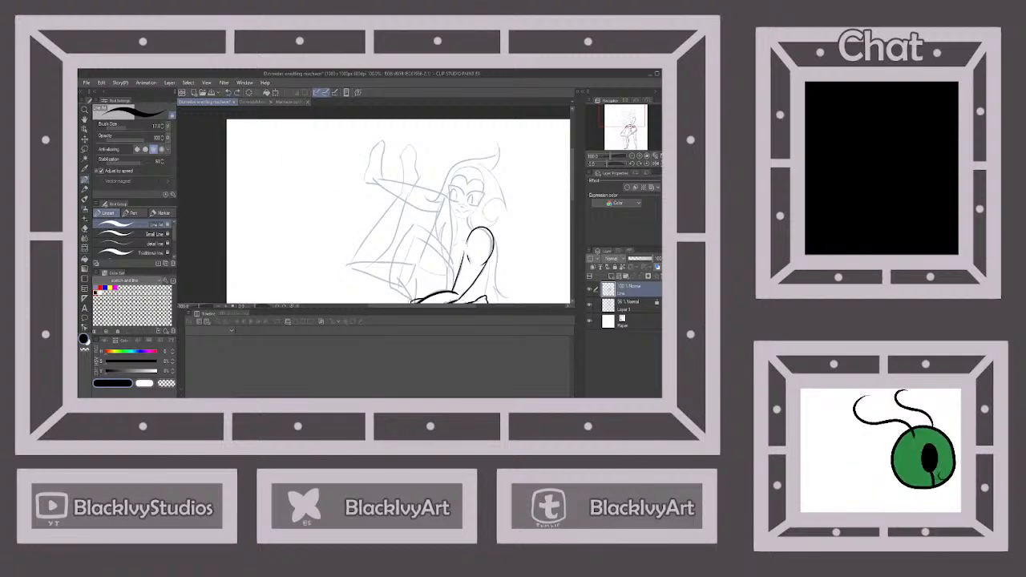
Ink the upside-down figure's rounded hip outlines above the encircling arm, including the inner curved garment lines
drag(390, 287, 404, 251)
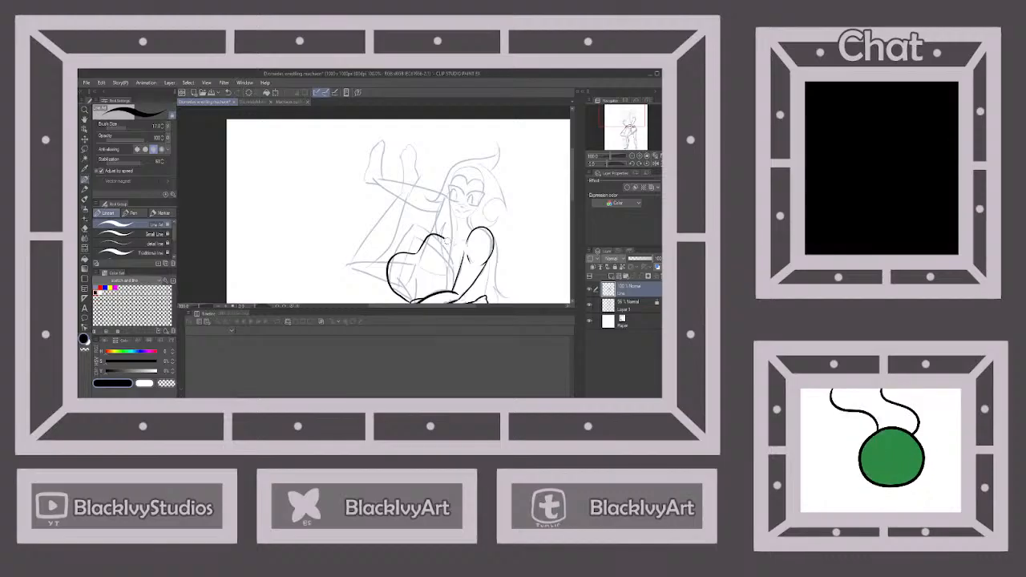
drag(445, 239, 454, 290)
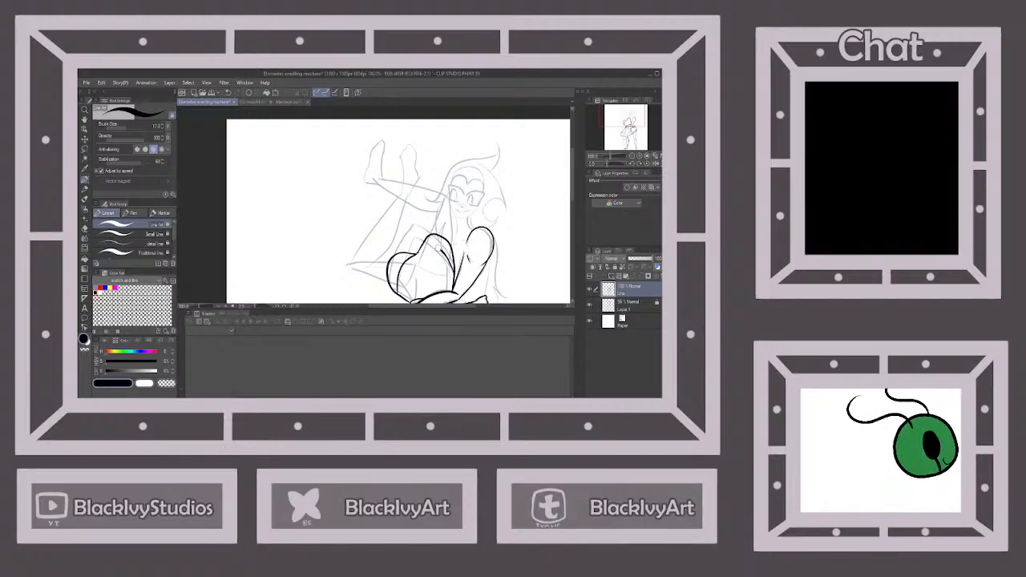
scroll(462, 201, down, 4)
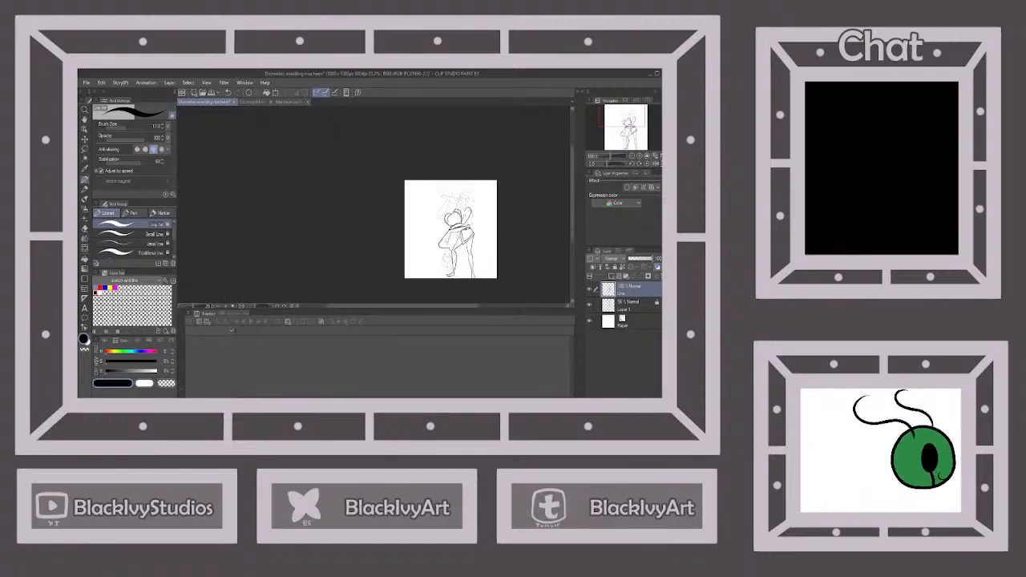
scroll(451, 233, up, 4)
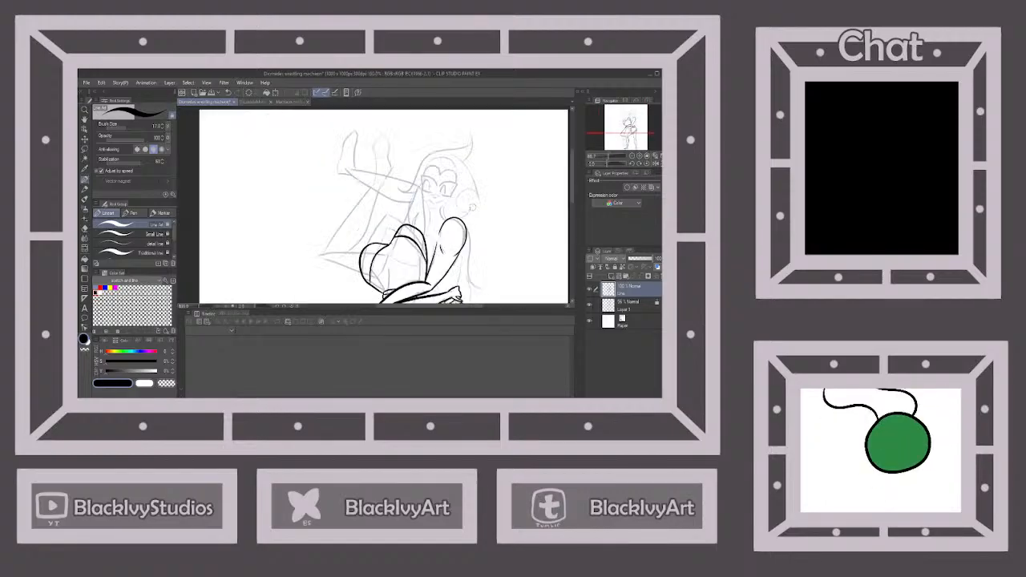
scroll(393, 238, up, 4)
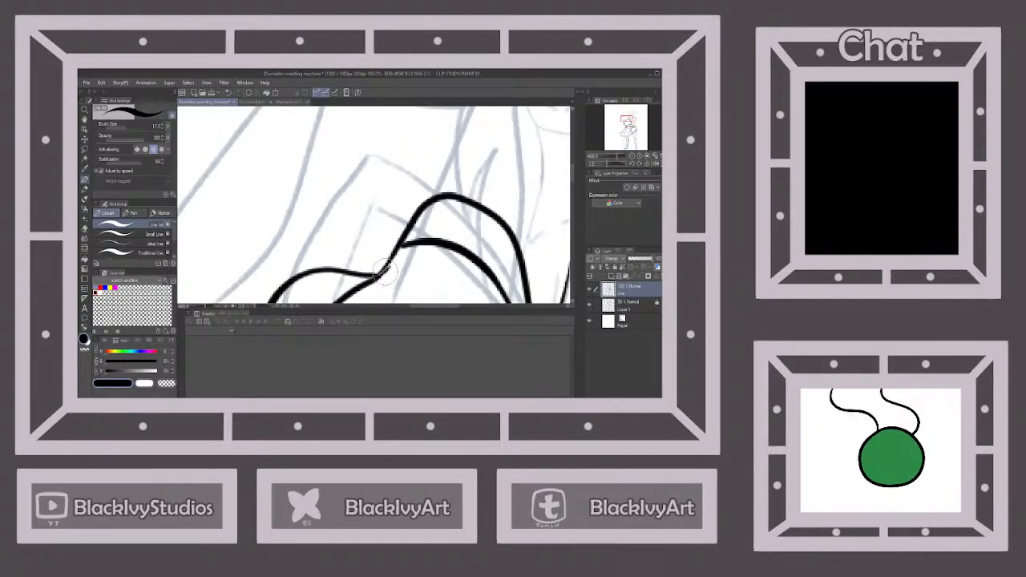
scroll(426, 241, down, 5)
scroll(444, 224, down, 4)
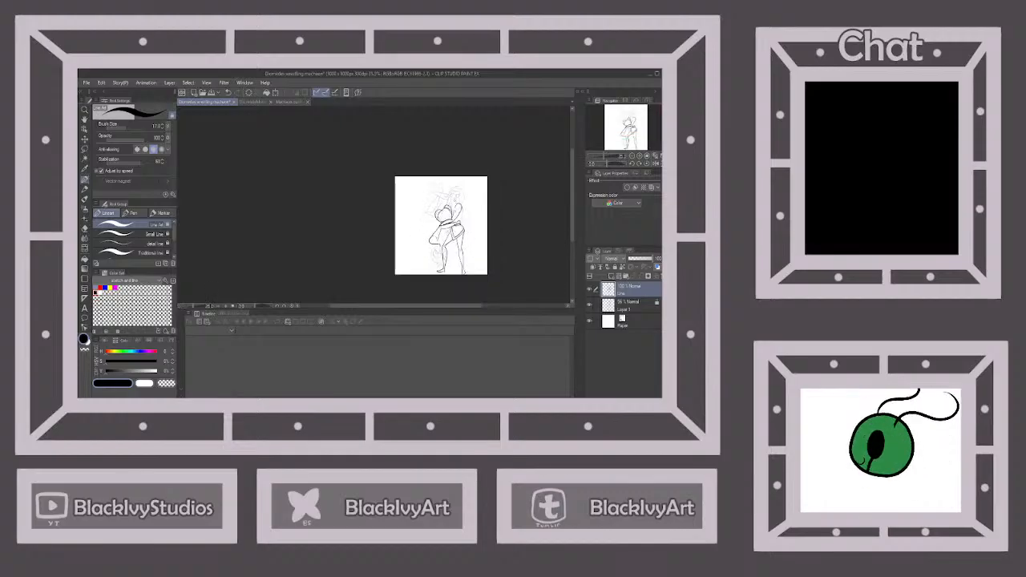
Ink both edges of the upside-down figure's thigh nearest the standing figure's face, from the hips to the bent knee
scroll(448, 210, up, 5)
scroll(451, 201, up, 2)
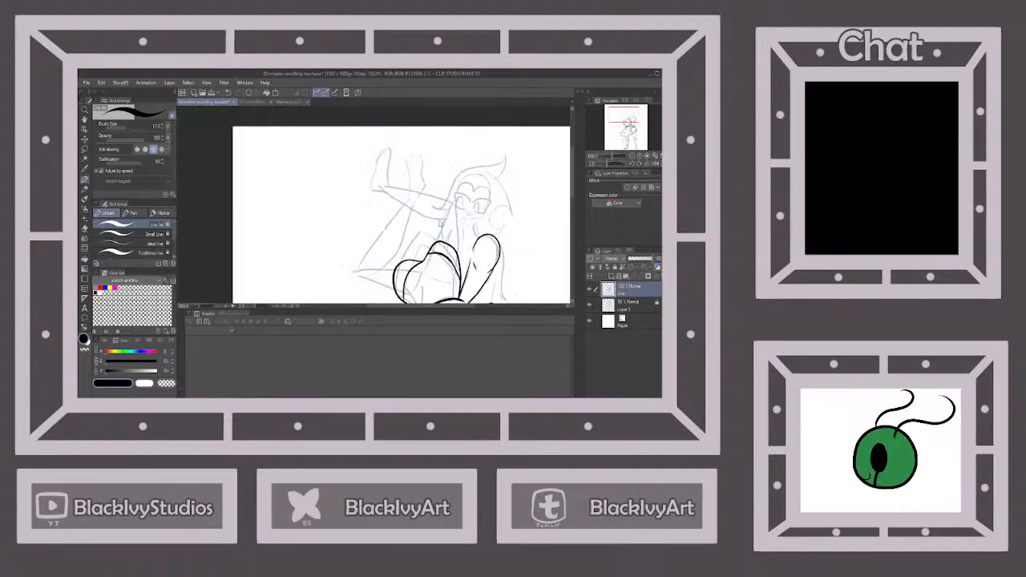
scroll(450, 217, down, 2)
scroll(449, 234, up, 3)
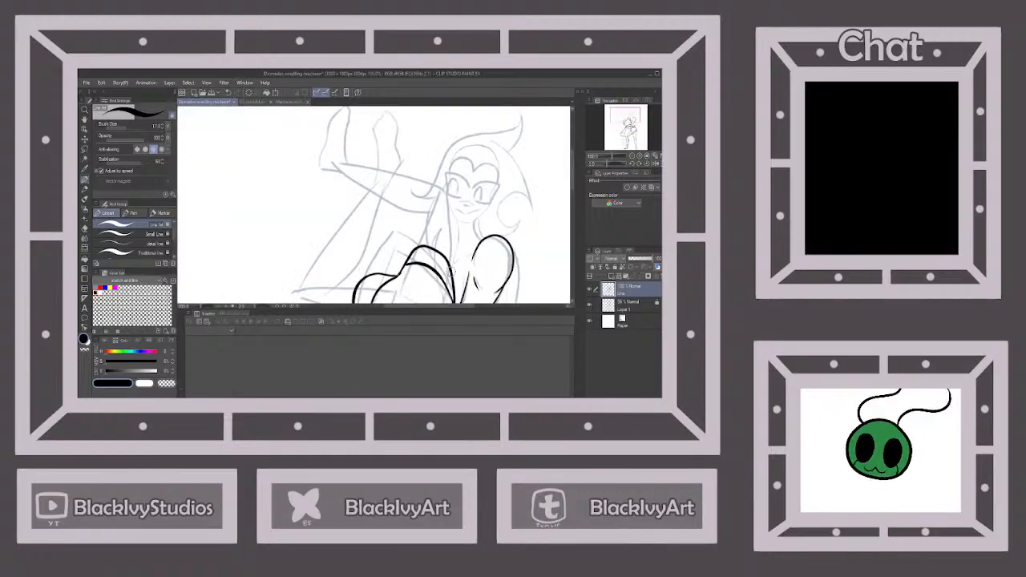
drag(453, 277, 443, 185)
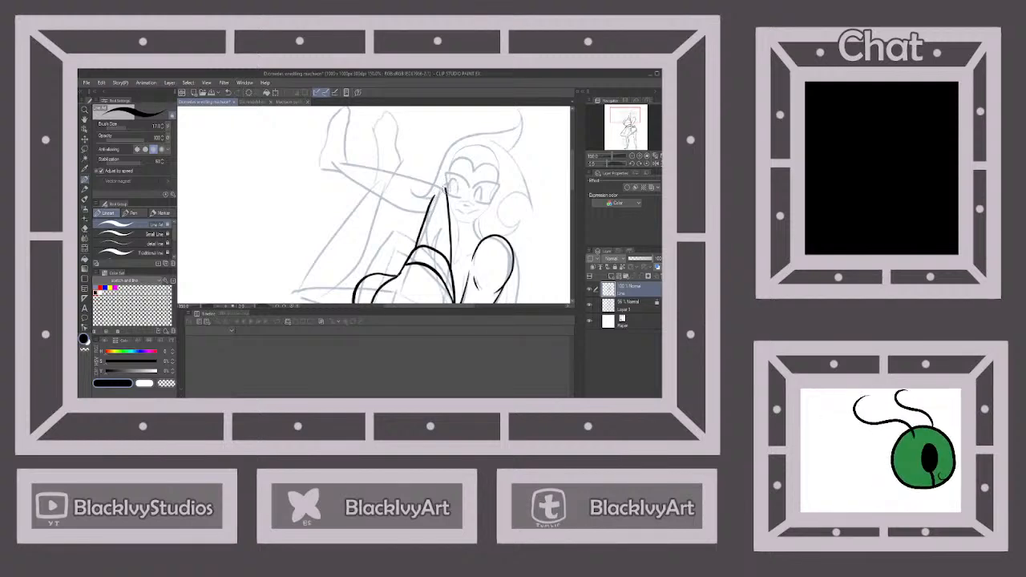
Ink the upper and lower edges of that leg's calf from the knee, stopping where the other raised leg crosses it
drag(415, 181, 345, 163)
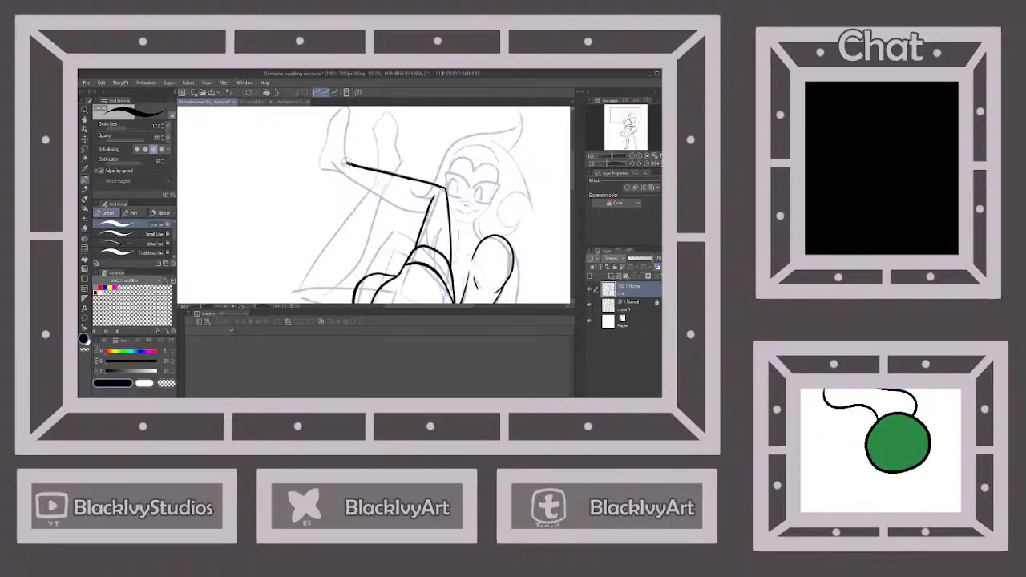
click(227, 92)
drag(442, 187, 405, 179)
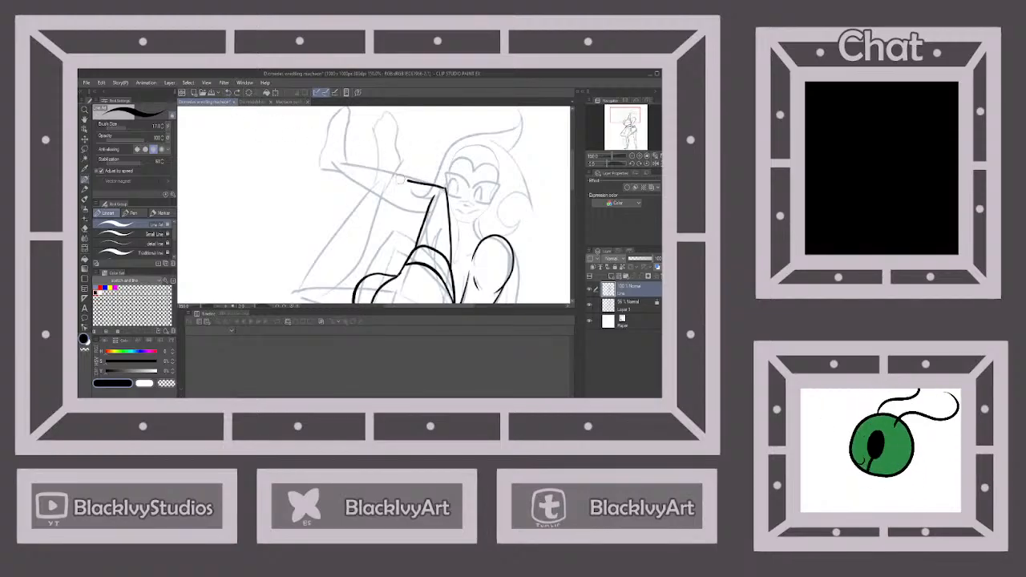
click(228, 92)
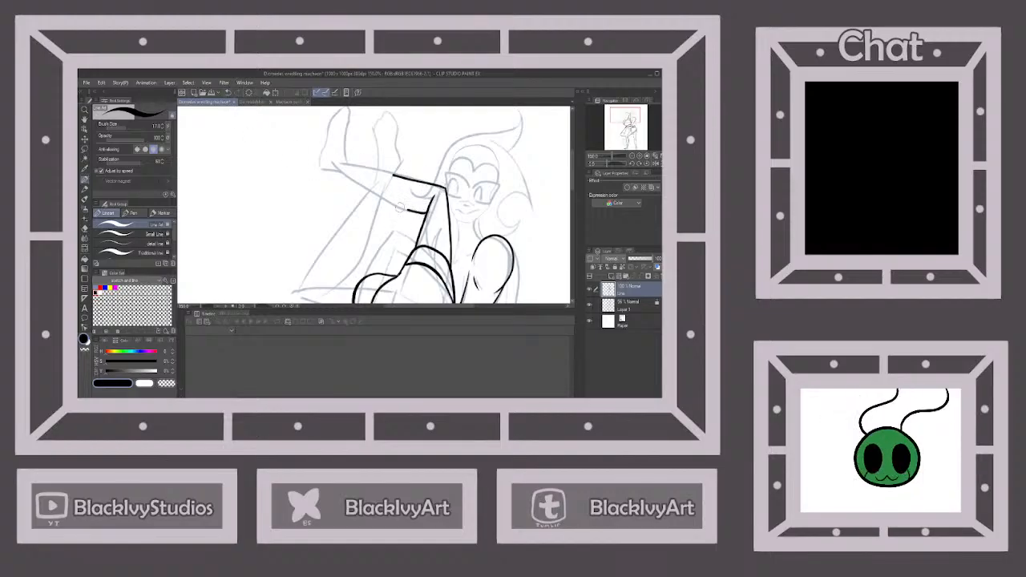
scroll(420, 202, down, 2)
Ink the other raised leg's thigh underside out to its pointed knee and the outer shin edge up to the ankle
scroll(395, 245, up, 3)
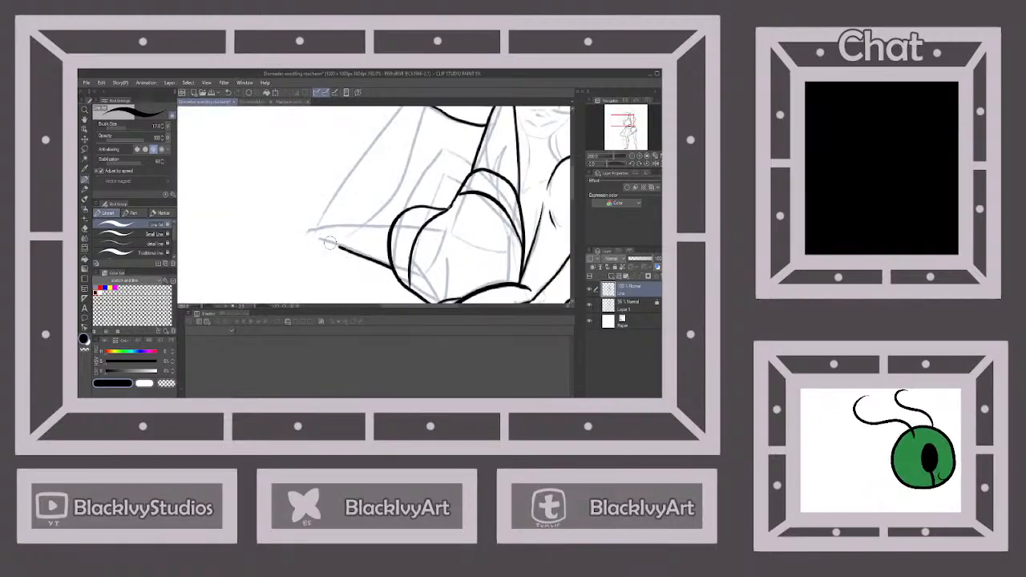
scroll(315, 234, down, 2)
scroll(386, 161, up, 2)
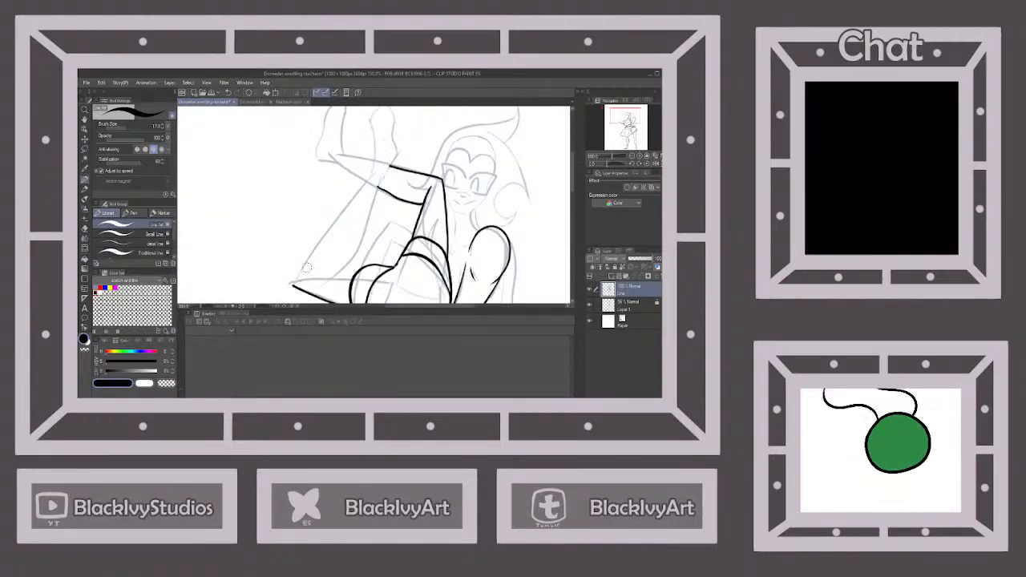
drag(300, 271, 372, 170)
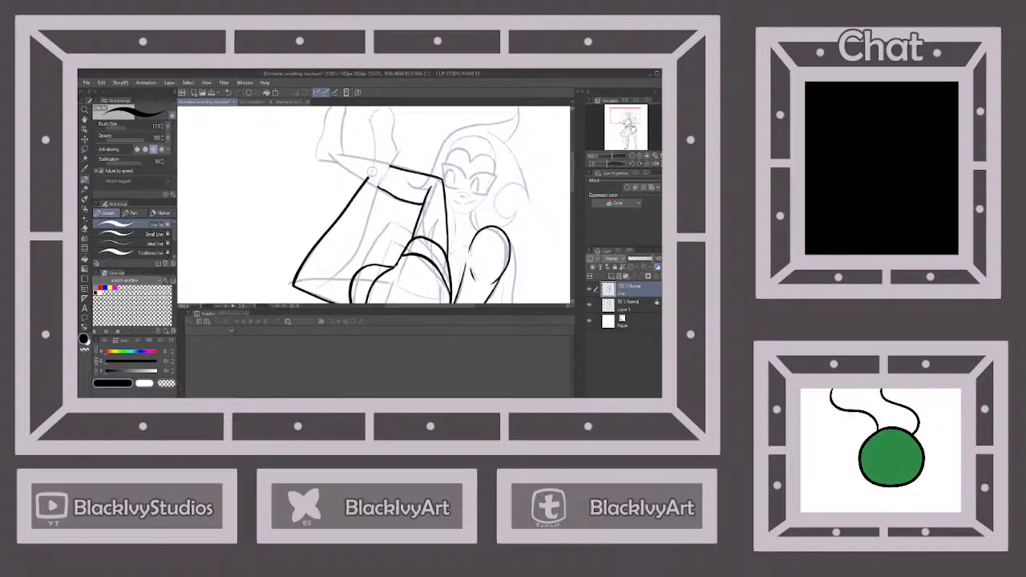
Ink the upturned foot at the end of that shin, outlining it around the toes and back to the heel
scroll(365, 254, down, 2)
scroll(377, 171, up, 2)
scroll(360, 246, up, 1)
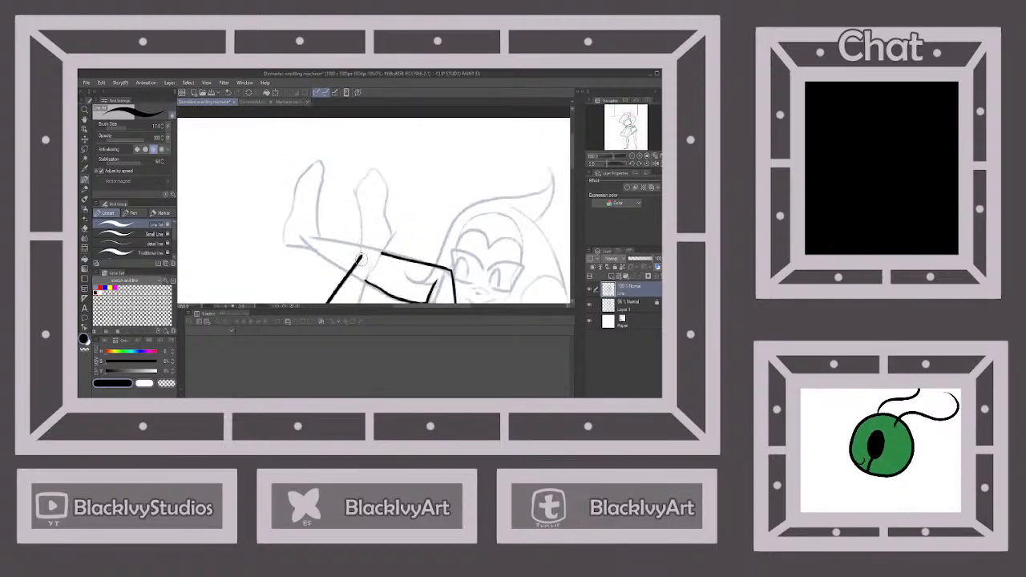
drag(361, 255, 362, 217)
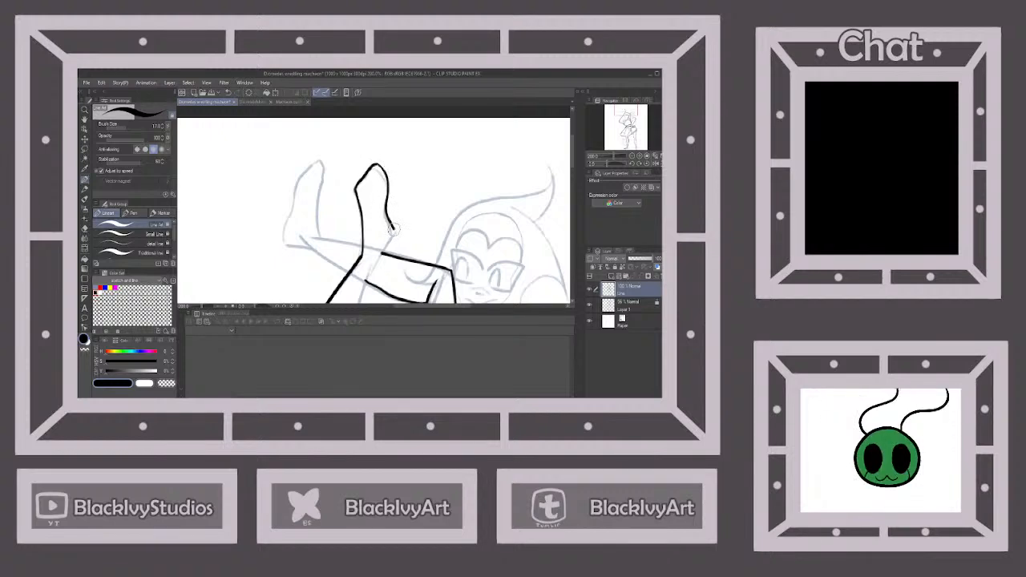
Ink the same leg's inner calf edge from the heel to the thigh and the thigh's upper edge near the knee
scroll(380, 253, down, 3)
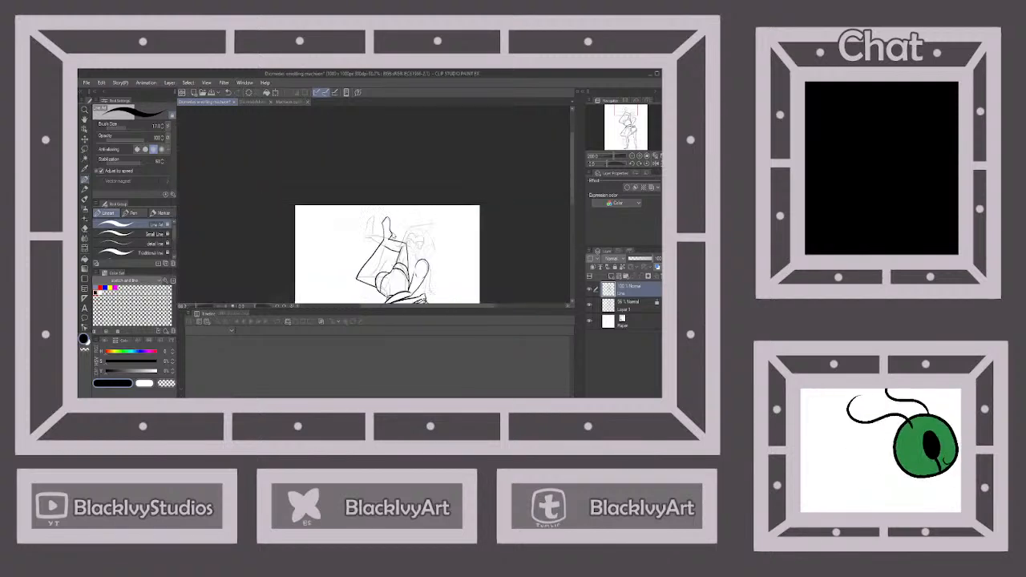
scroll(375, 274, up, 3)
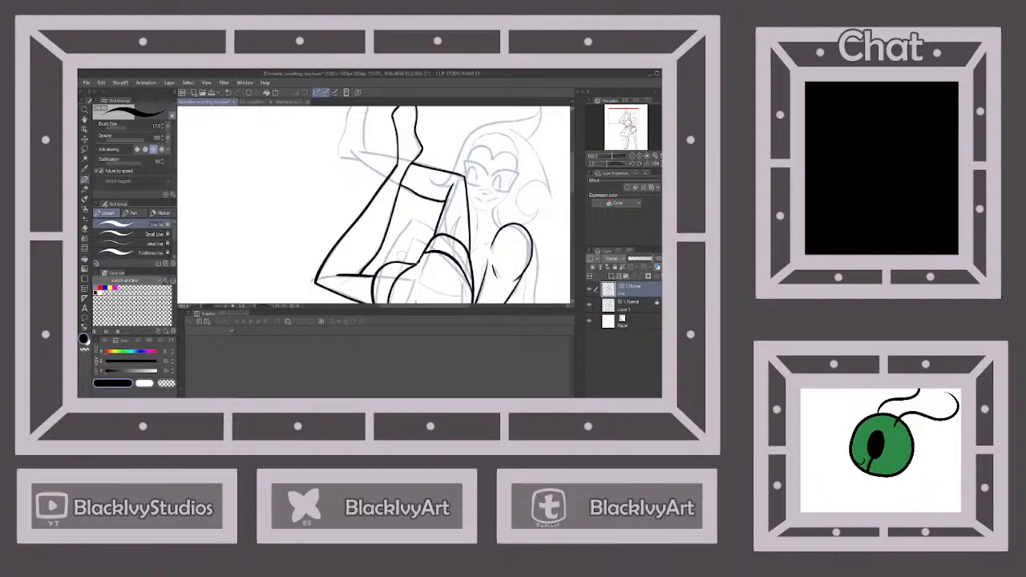
scroll(430, 238, down, 4)
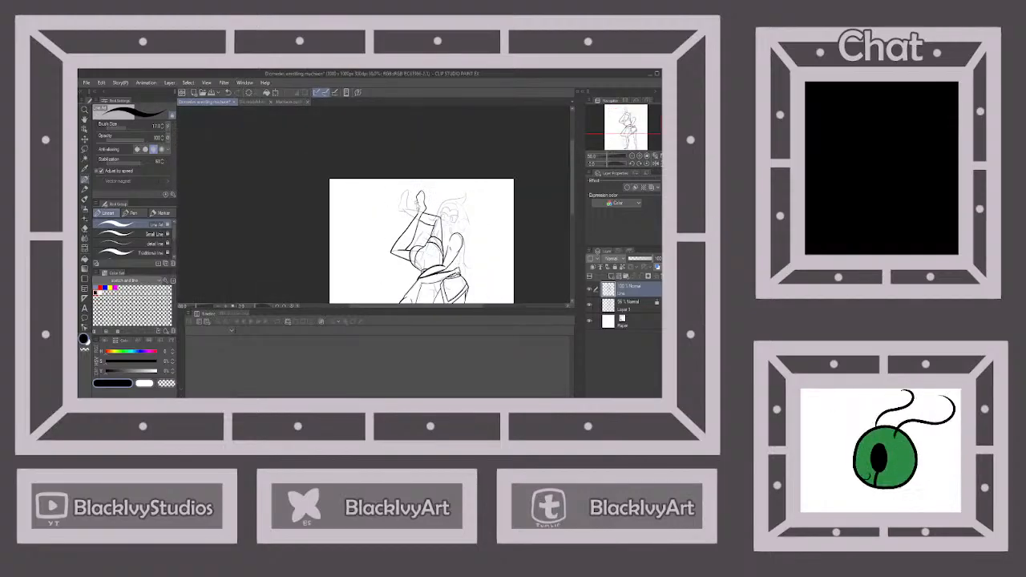
Ink the rear raised leg's upper calf edge from the crossing leg to the ankle, trying the foot's front edge and undoing that stroke
scroll(420, 207, up, 6)
scroll(425, 217, down, 3)
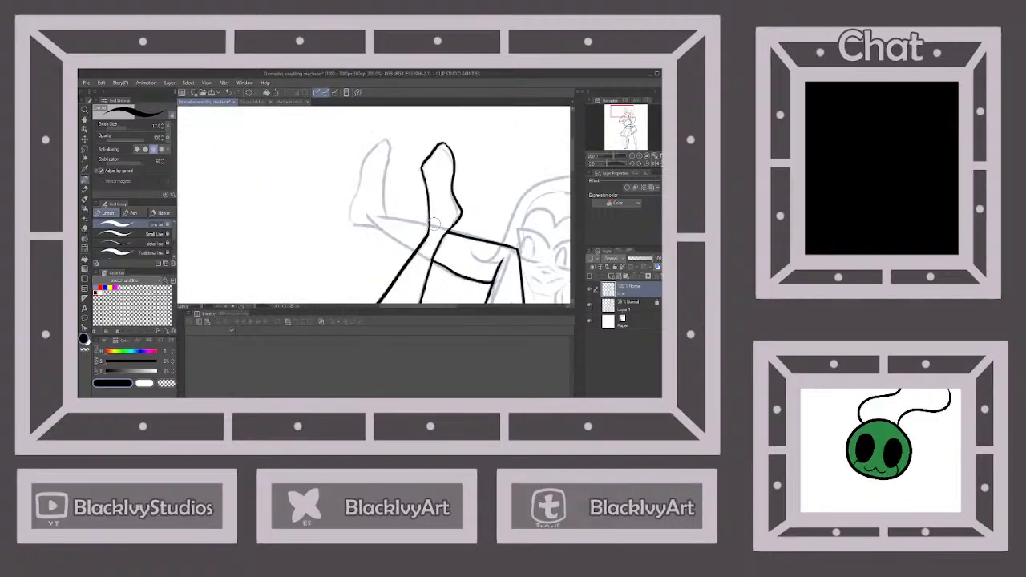
scroll(446, 252, up, 2)
mouse_move(430, 221)
mouse_down()
mouse_move(344, 193)
mouse_move(336, 229)
mouse_move(435, 275)
mouse_move(439, 142)
mouse_up()
scroll(446, 273, down, 4)
scroll(417, 246, up, 4)
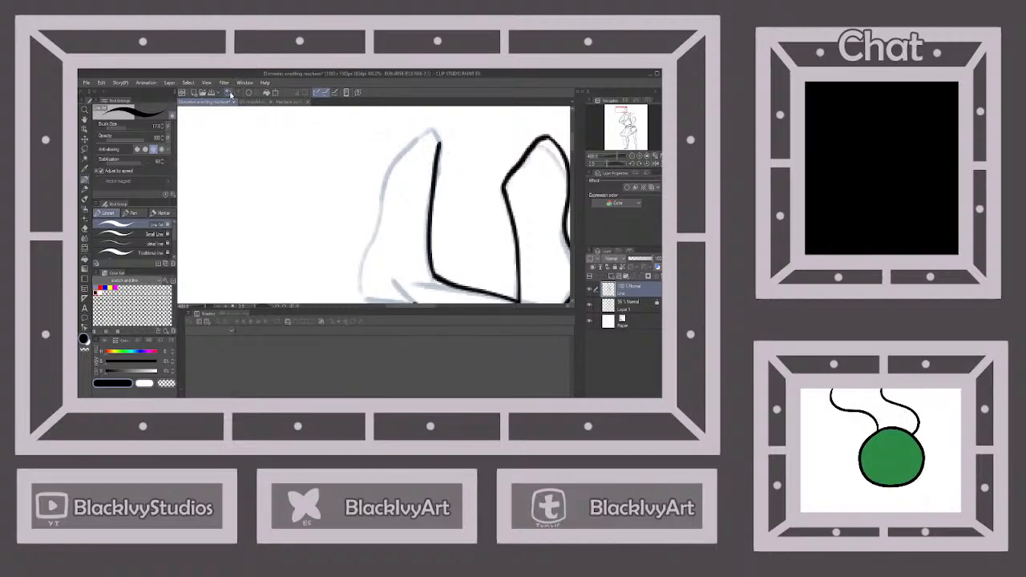
click(230, 95)
Ink that calf's lower edge to the heel and outline the upturned foot around the toes to the ankle
scroll(411, 183, down, 2)
scroll(417, 246, up, 4)
drag(409, 249, 311, 233)
scroll(311, 233, down, 2)
scroll(350, 215, up, 3)
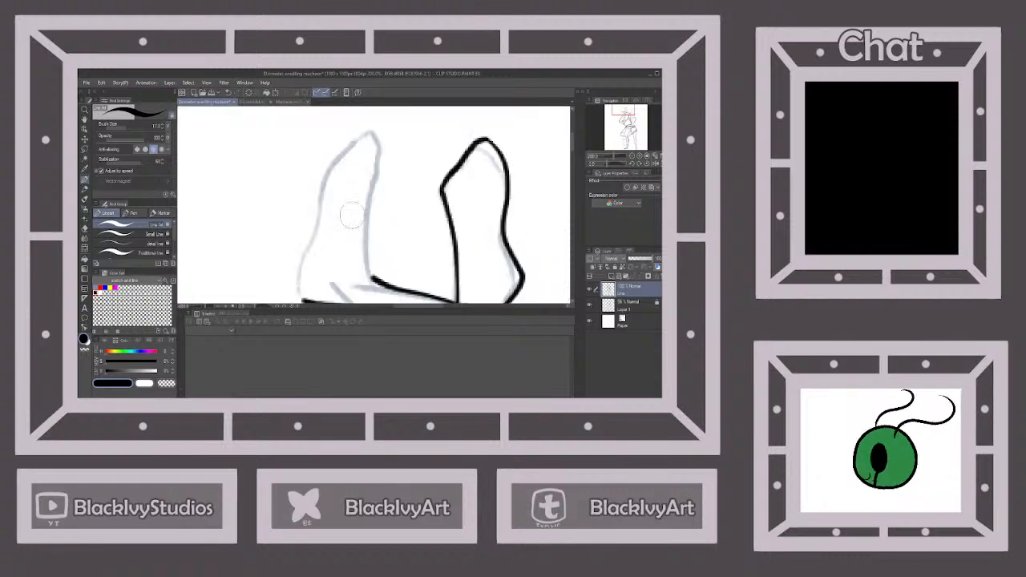
mouse_move(307, 299)
mouse_down()
mouse_move(297, 261)
mouse_move(317, 194)
mouse_move(330, 158)
mouse_move(355, 140)
mouse_move(371, 173)
mouse_move(372, 280)
mouse_up()
scroll(400, 248, down, 6)
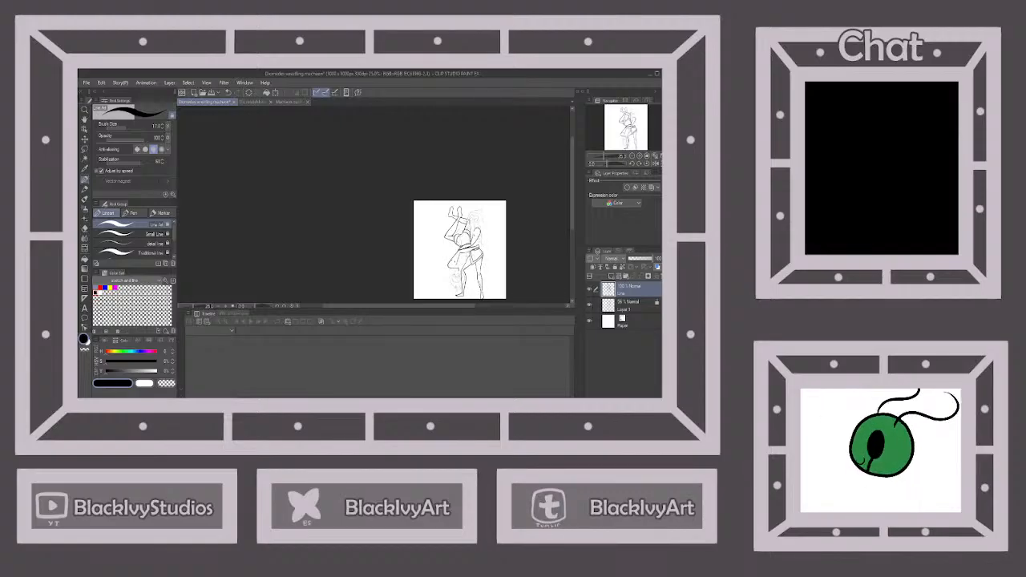
Ink the hairline curve and headband on the upside-down figure's head, plus the small ear curve beside the supporting arm
scroll(458, 290, up, 6)
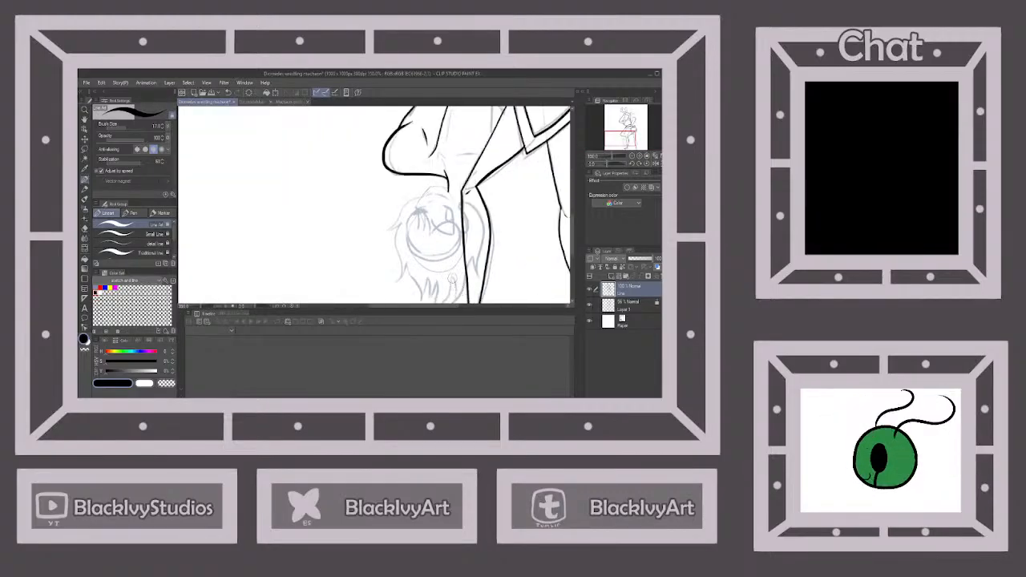
scroll(452, 278, up, 3)
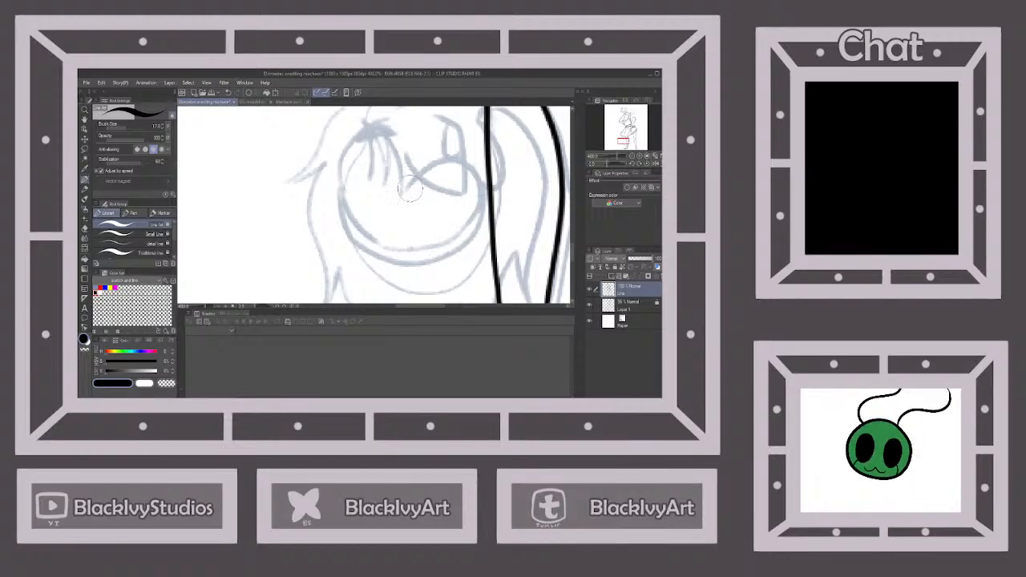
mouse_move(399, 198)
mouse_down()
mouse_move(433, 166)
mouse_move(456, 163)
mouse_move(483, 201)
mouse_move(464, 228)
mouse_move(406, 248)
mouse_move(362, 226)
mouse_move(342, 176)
mouse_move(344, 224)
mouse_move(370, 255)
mouse_move(427, 267)
mouse_move(464, 251)
mouse_move(484, 215)
mouse_up()
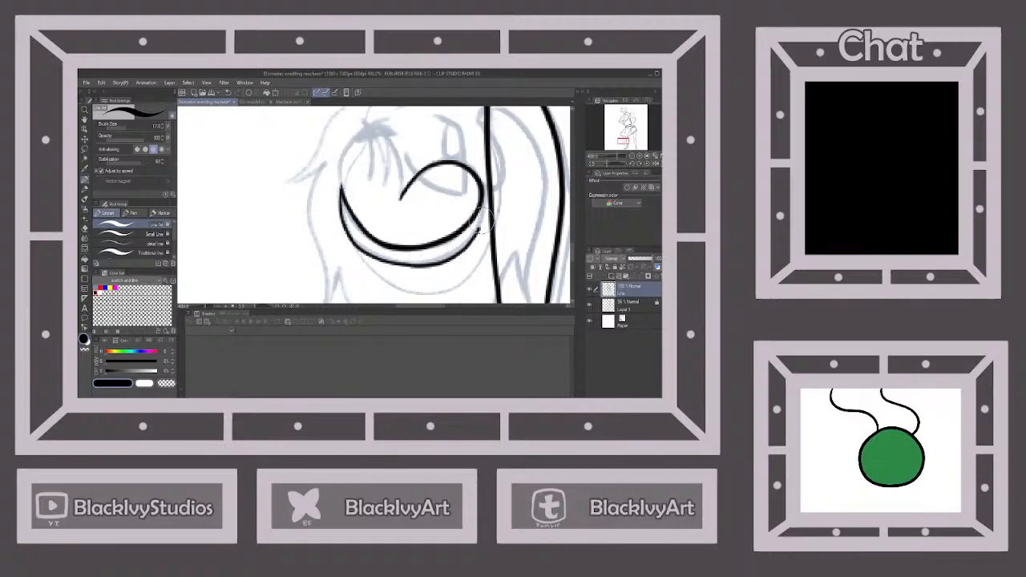
scroll(486, 178, down, 5)
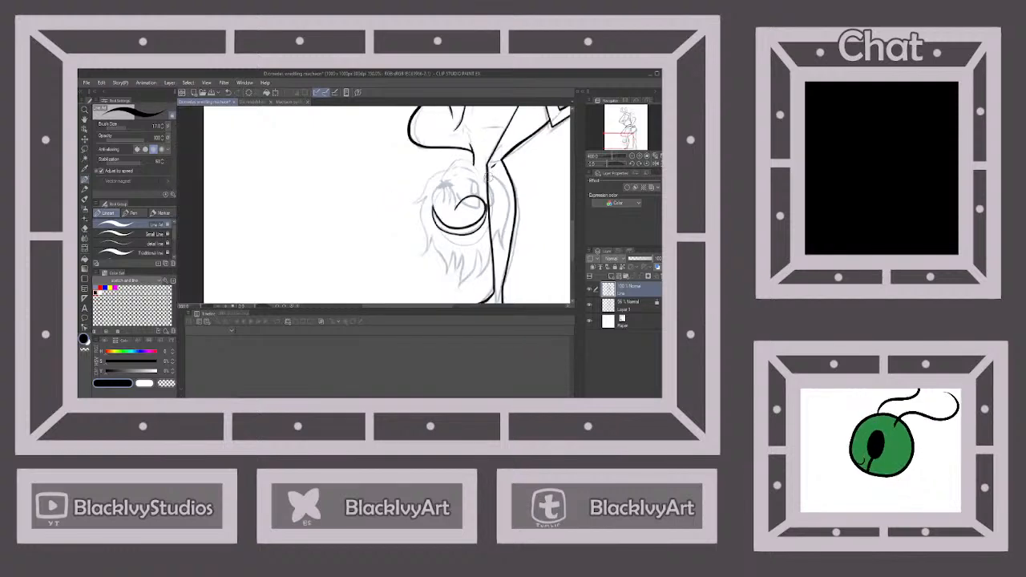
scroll(487, 175, up, 5)
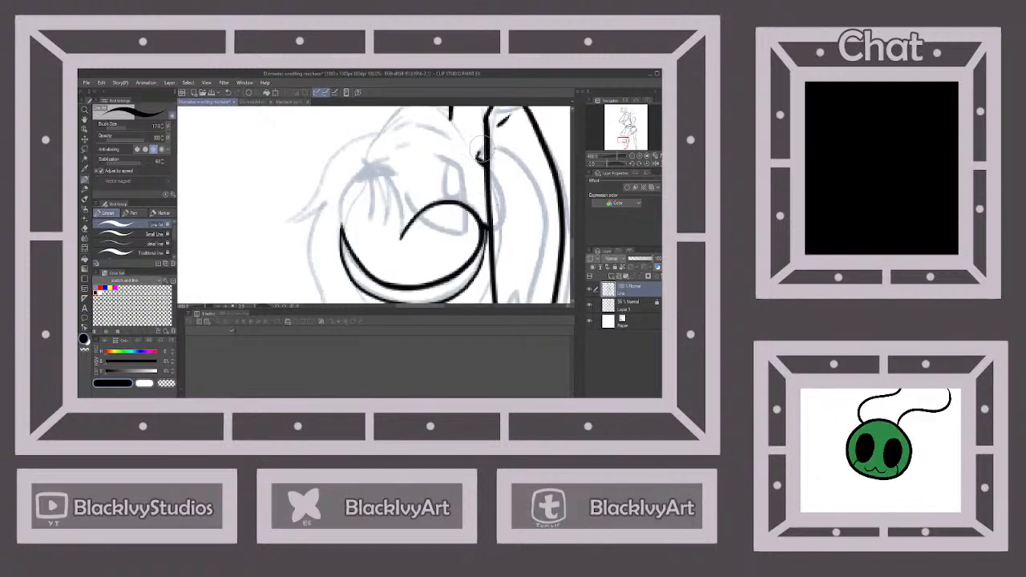
scroll(484, 202, down, 4)
scroll(439, 208, up, 2)
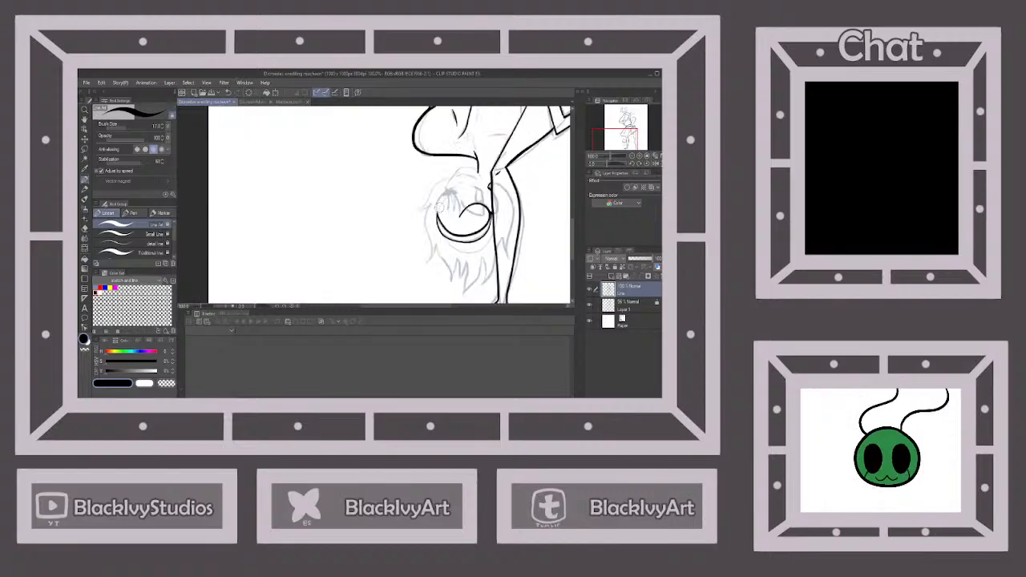
Ink the pointed fringe lock covering one eye, with its two outer edges and the short hair strands inside
scroll(440, 208, up, 4)
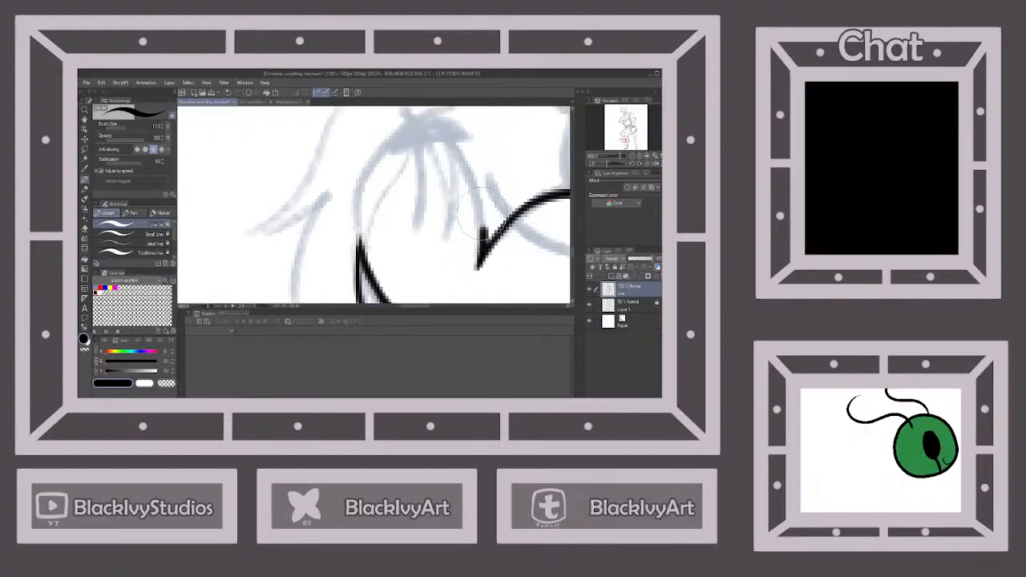
mouse_move(482, 214)
mouse_down()
mouse_move(438, 130)
mouse_move(449, 205)
mouse_move(439, 235)
mouse_up()
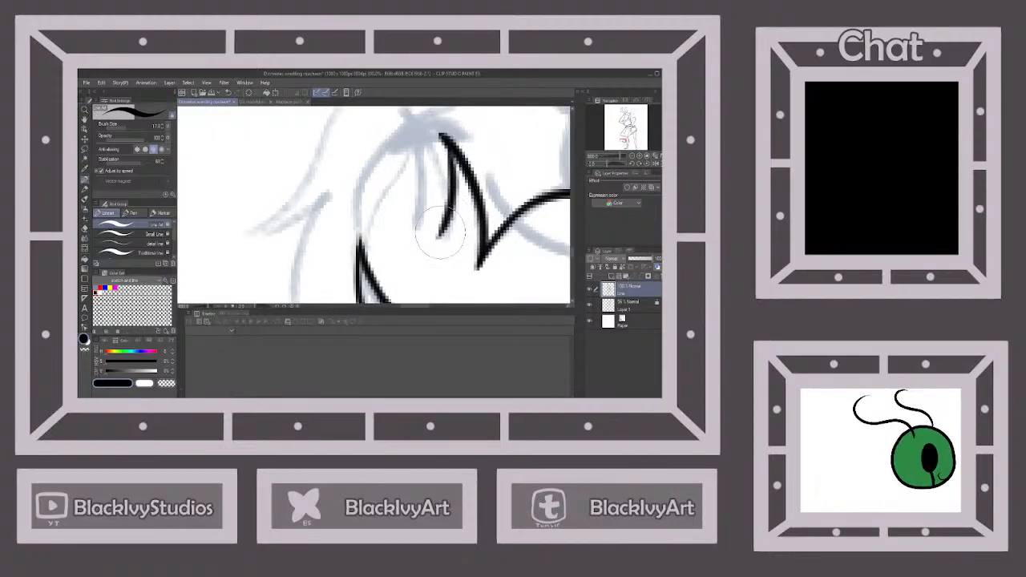
mouse_move(449, 199)
mouse_down()
mouse_move(405, 120)
mouse_move(410, 221)
mouse_up()
mouse_move(357, 258)
mouse_down()
mouse_move(355, 191)
mouse_move(380, 147)
mouse_move(404, 122)
mouse_move(455, 130)
mouse_up()
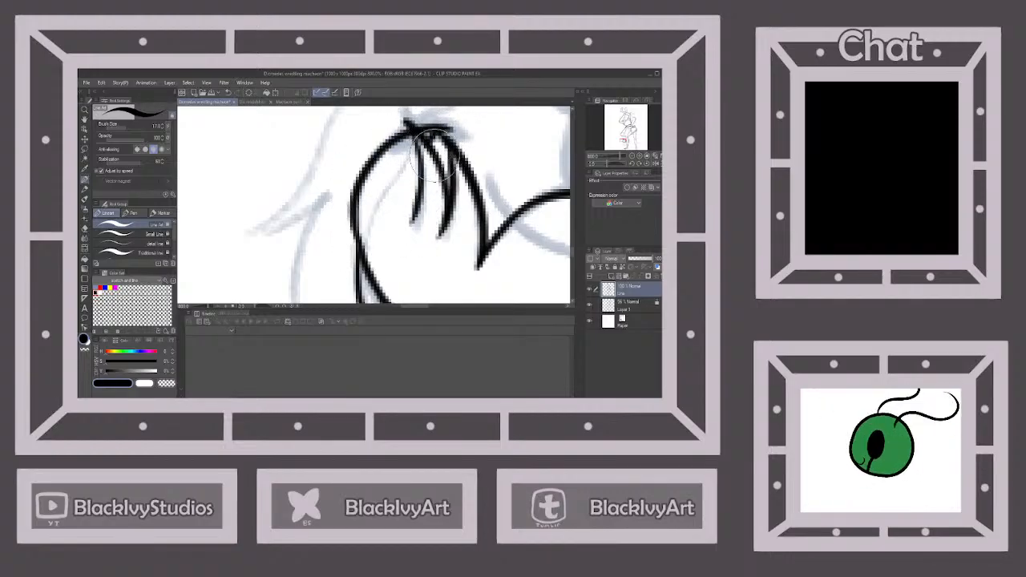
drag(417, 170, 416, 210)
scroll(452, 185, down, 6)
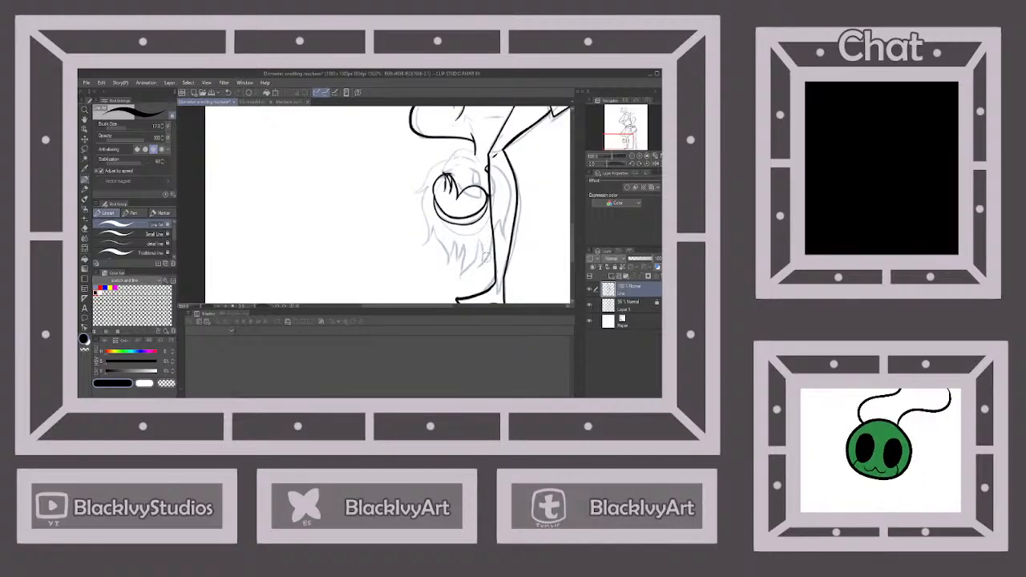
Ink the outer hair outline from the cheek through the side flick and around the spiky ends to the arm
scroll(486, 263, up, 1)
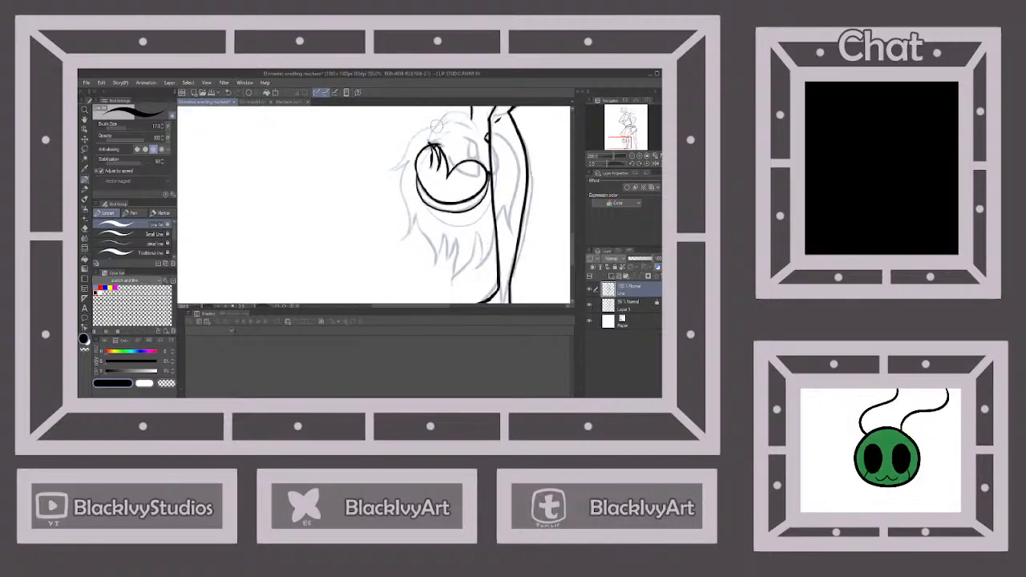
drag(435, 126, 386, 174)
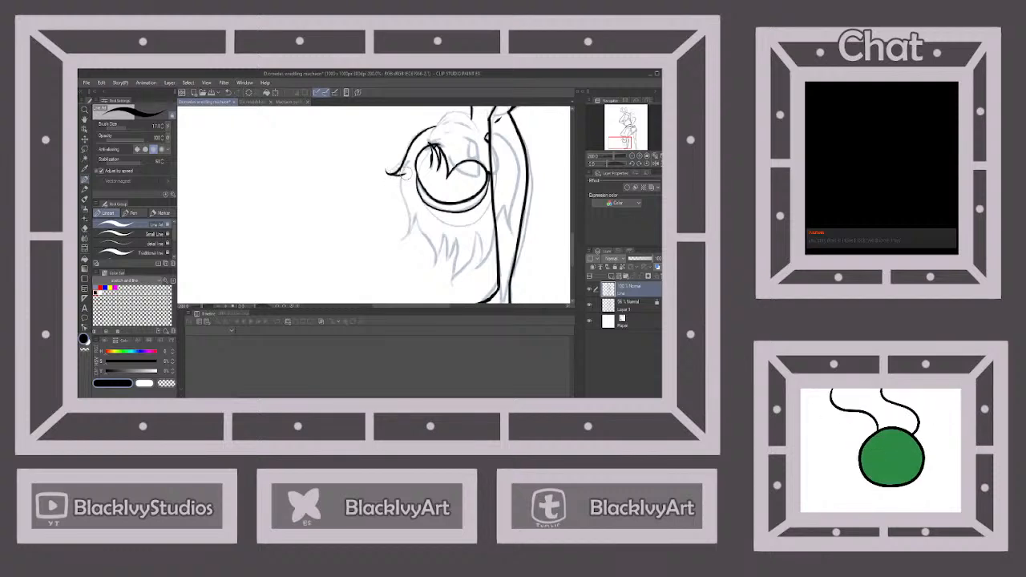
mouse_move(400, 178)
mouse_down()
mouse_move(403, 235)
mouse_move(423, 226)
mouse_move(428, 269)
mouse_move(446, 238)
mouse_move(445, 265)
mouse_move(459, 239)
mouse_move(462, 255)
mouse_move(450, 278)
mouse_move(480, 232)
mouse_move(478, 270)
mouse_move(495, 245)
mouse_up()
scroll(489, 257, down, 2)
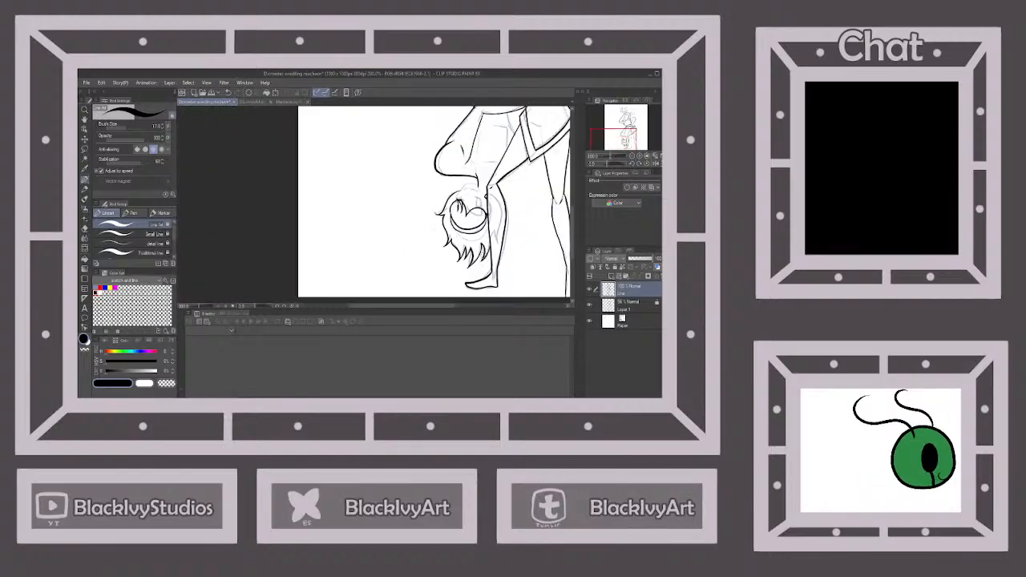
Ink the upside-down figure's inner torso contours and short crease lines between the waist and the neck
scroll(432, 241, up, 3)
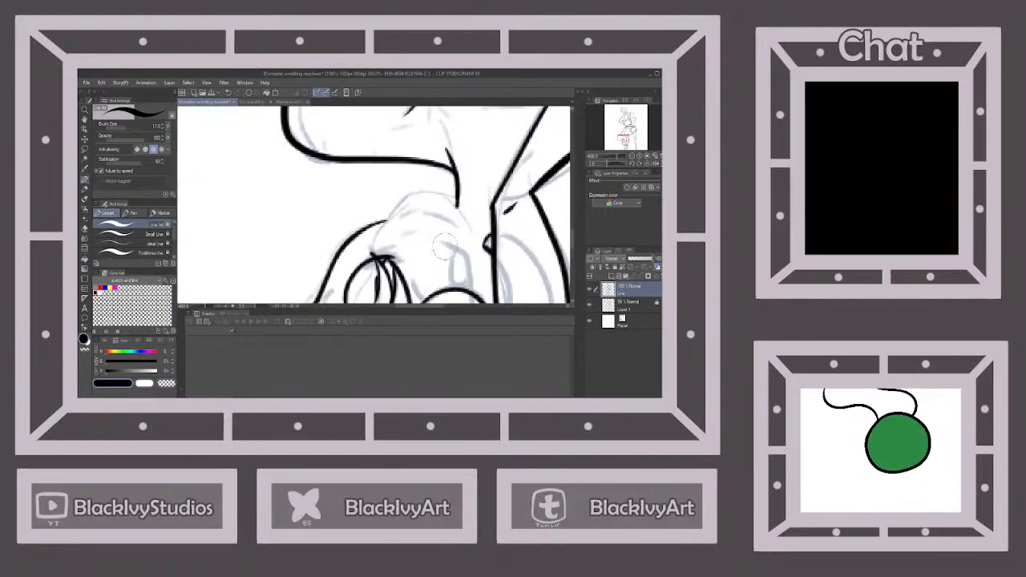
scroll(425, 240, down, 2)
scroll(462, 265, down, 3)
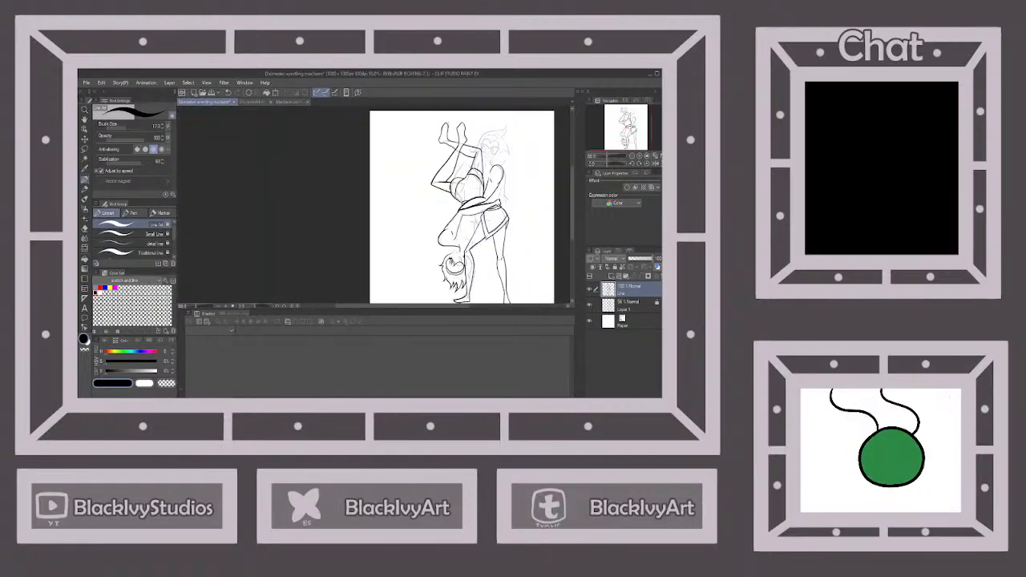
scroll(471, 243, up, 2)
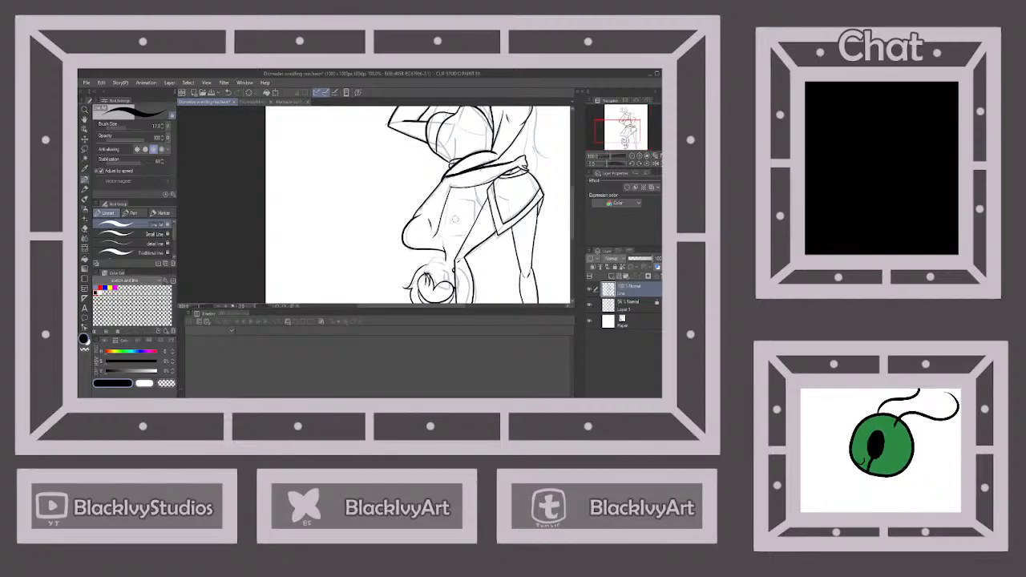
scroll(452, 218, up, 2)
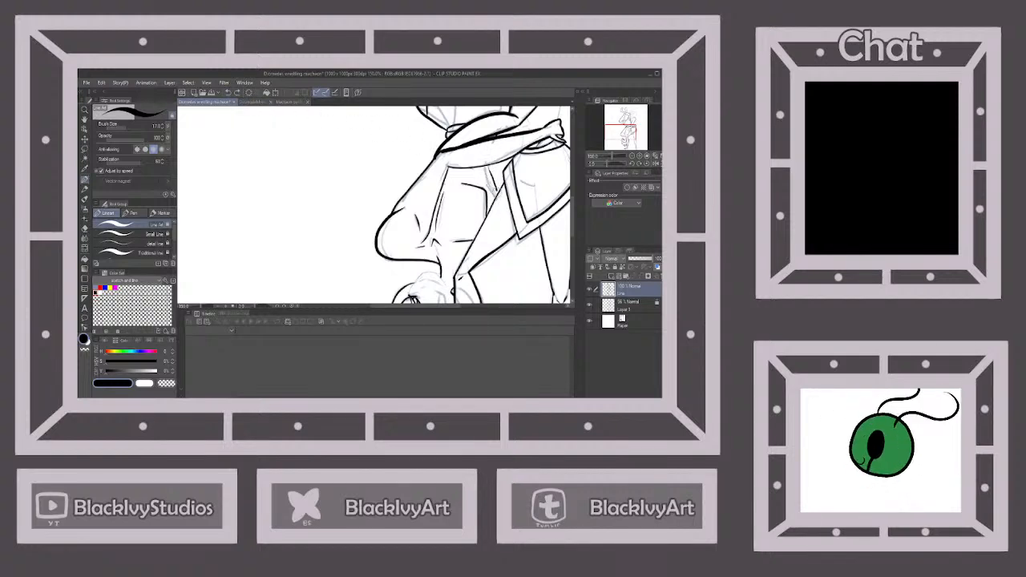
scroll(497, 195, down, 4)
scroll(498, 257, up, 1)
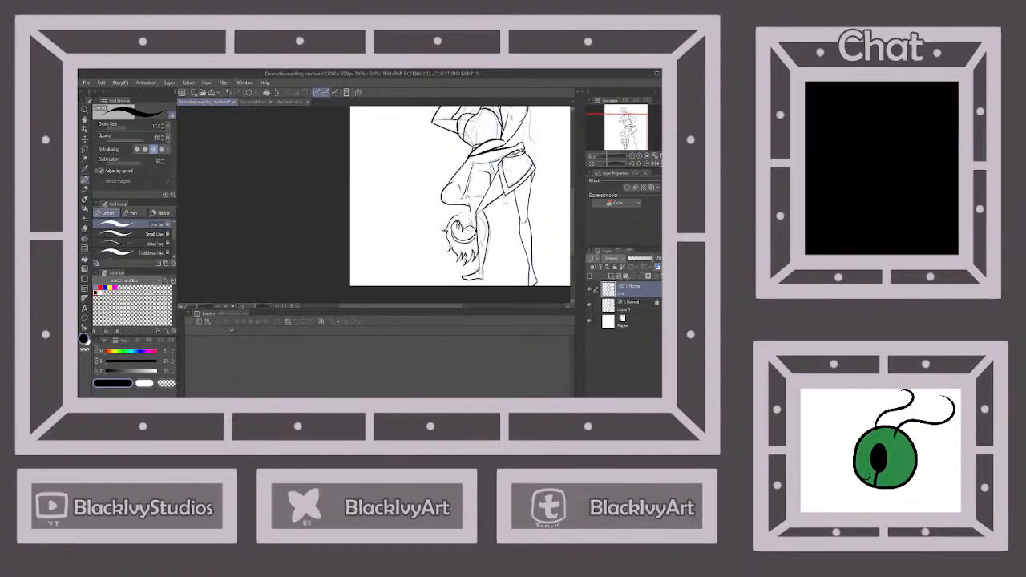
Thicken the tip of the fringe lock into a solid dark eyelash shape
scroll(498, 257, up, 6)
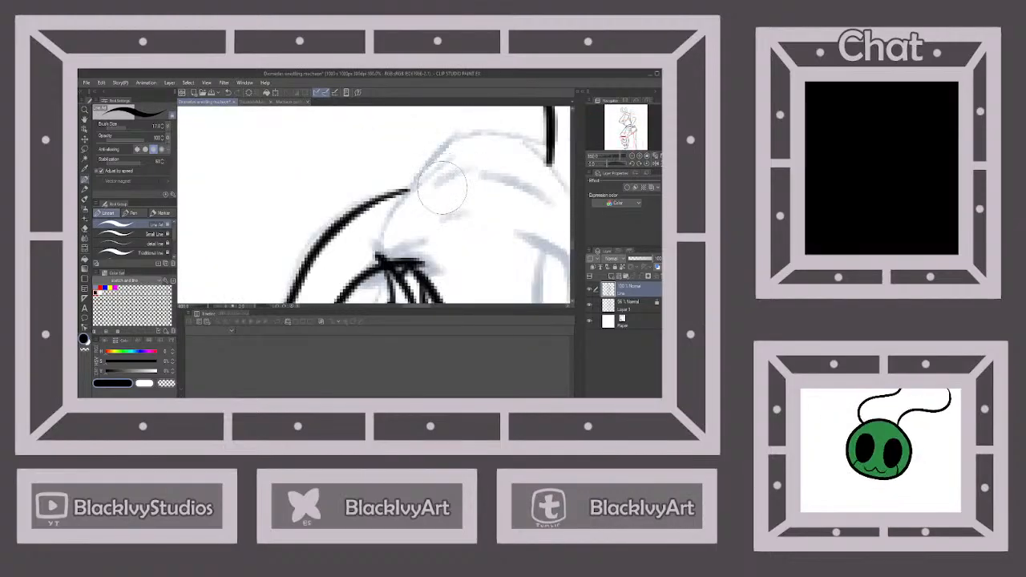
scroll(389, 253, down, 2)
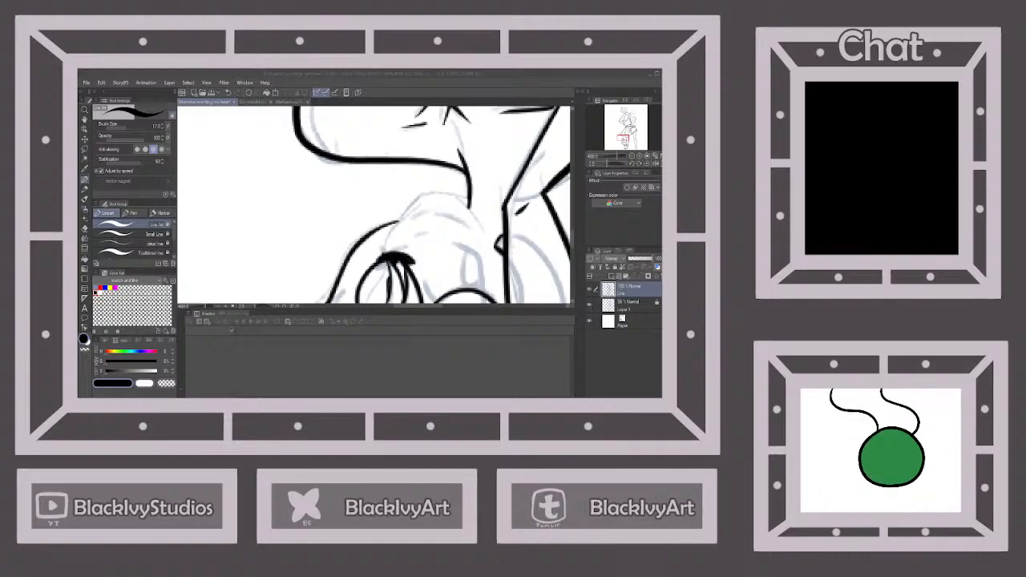
scroll(453, 262, down, 2)
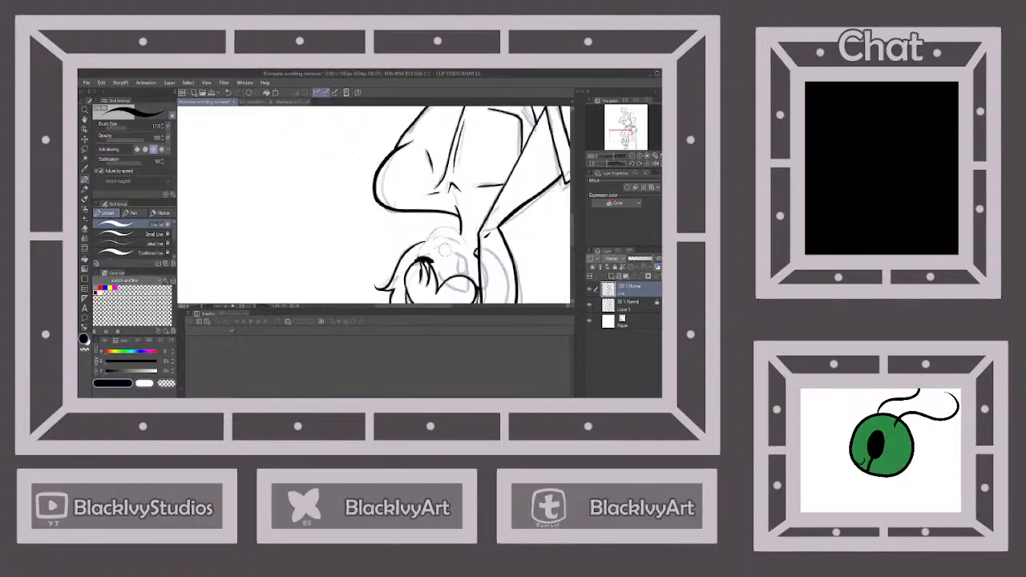
Ink the visible eye's lash line, side edge and oval iris, plus the short hair strand beside the fringe
scroll(463, 287, up, 2)
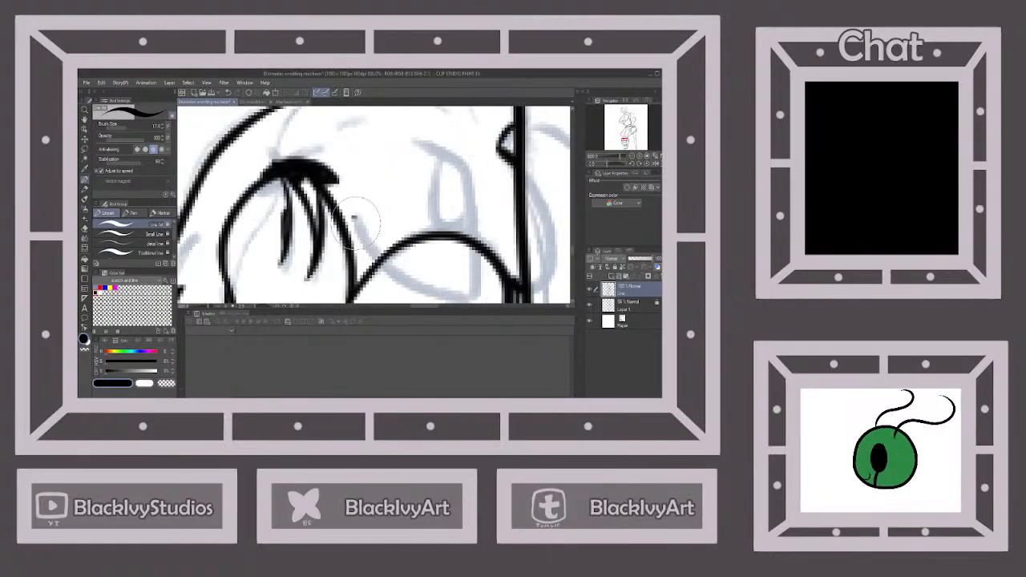
drag(414, 143, 471, 172)
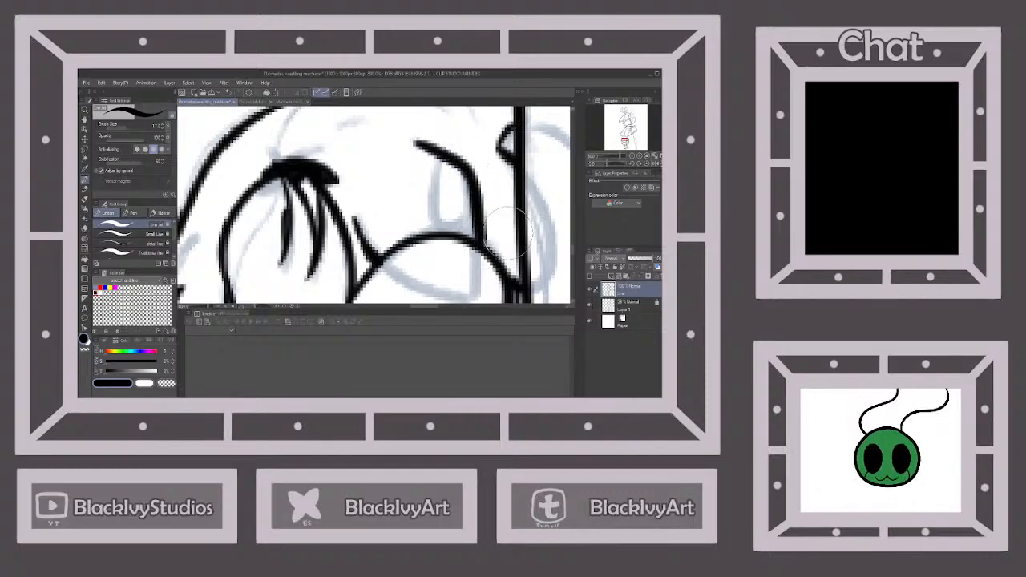
scroll(508, 231, down, 1)
scroll(507, 231, up, 1)
mouse_move(455, 176)
mouse_down()
mouse_move(455, 228)
mouse_move(490, 234)
mouse_up()
scroll(488, 233, down, 3)
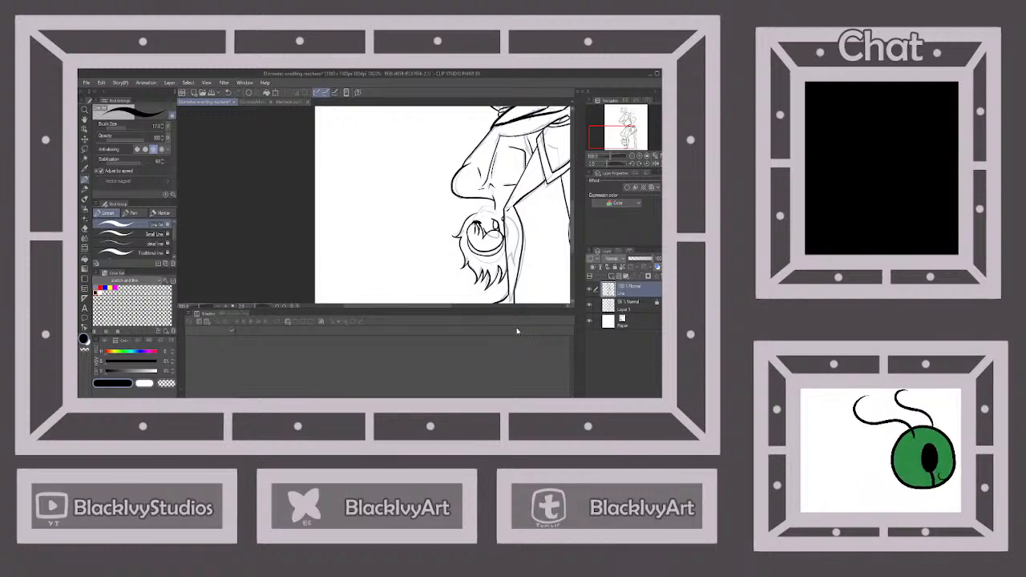
Flip the canvas view vertically and ink the face's small mouth and the jawline around the chin to the cheek
click(656, 166)
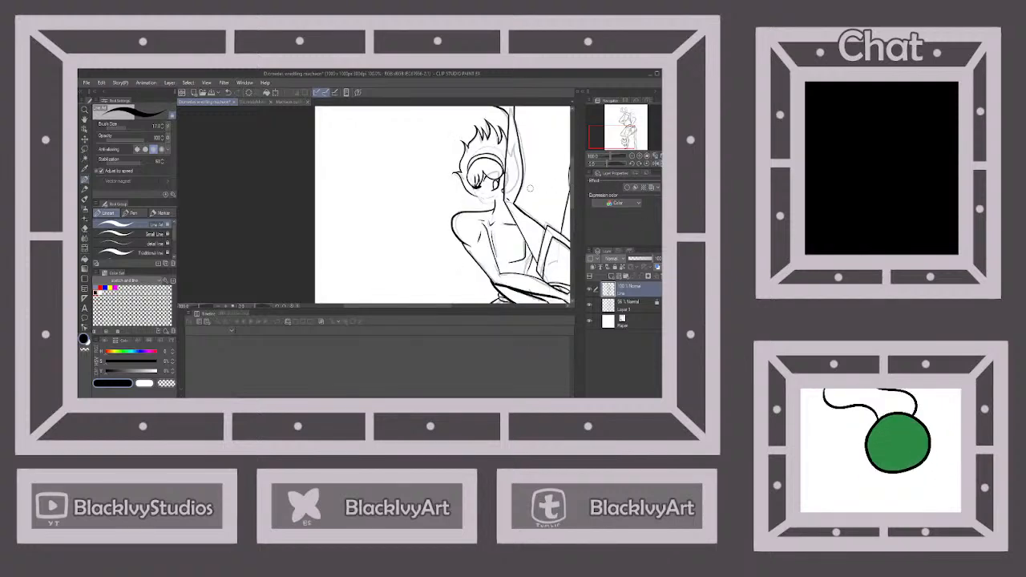
scroll(530, 188, up, 3)
drag(425, 190, 430, 198)
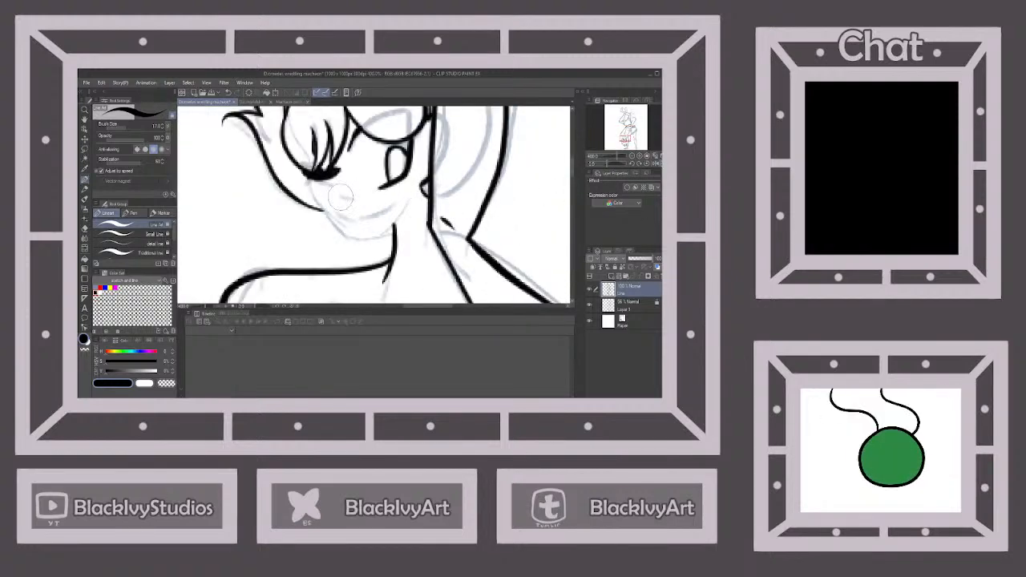
mouse_move(339, 195)
mouse_down()
mouse_move(359, 199)
mouse_move(310, 180)
mouse_move(324, 215)
mouse_move(362, 240)
mouse_move(380, 238)
mouse_move(417, 193)
mouse_up()
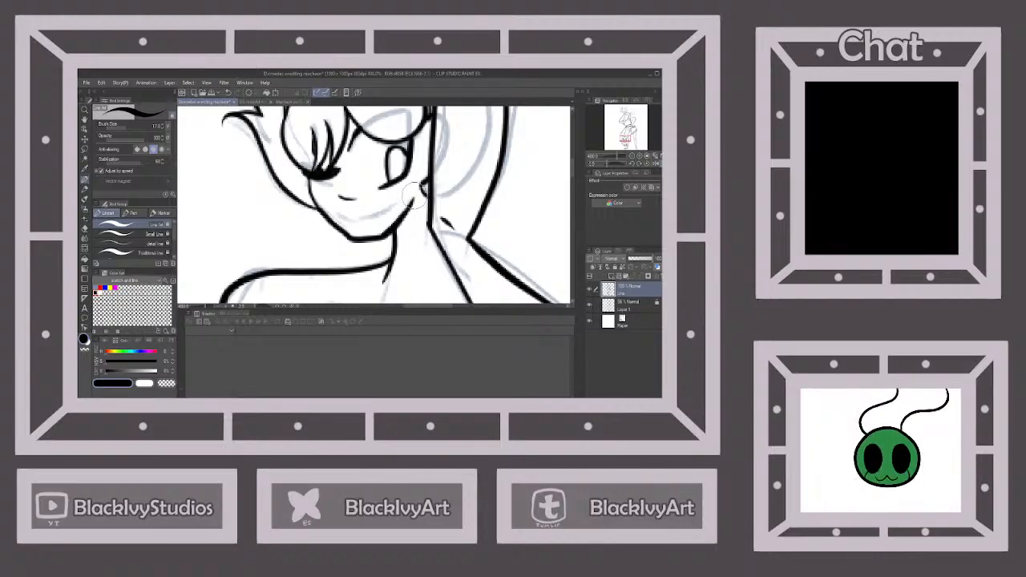
scroll(413, 194, down, 4)
scroll(417, 194, down, 5)
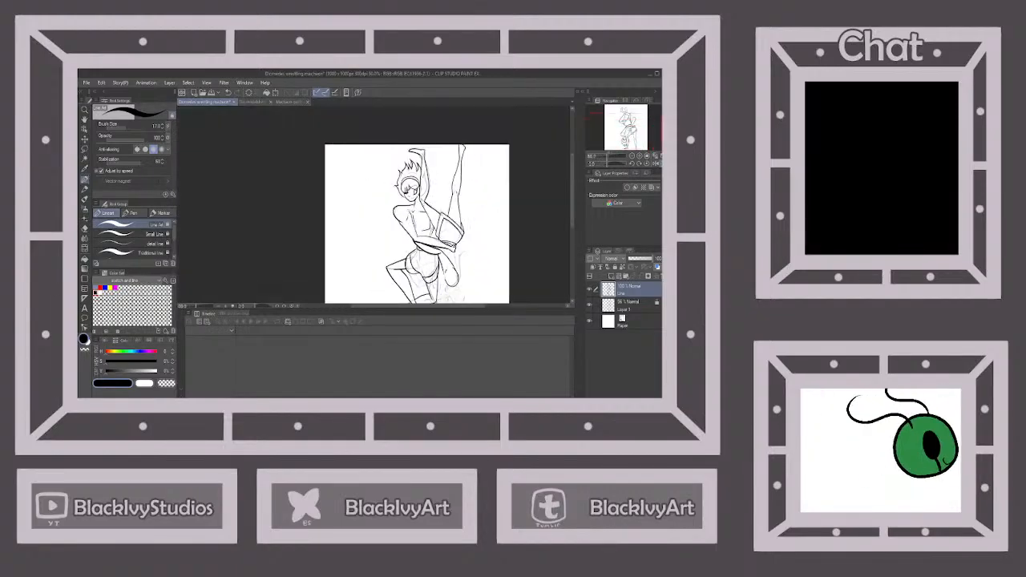
Check the whole drawing in the flipped view and flip the canvas vertically back to its original orientation
scroll(425, 200, up, 3)
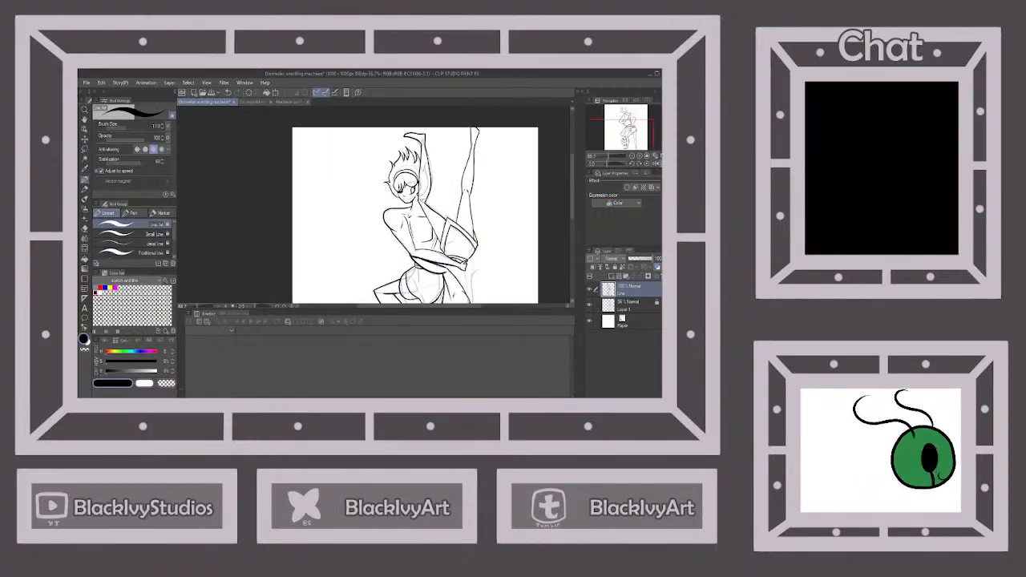
scroll(421, 220, down, 4)
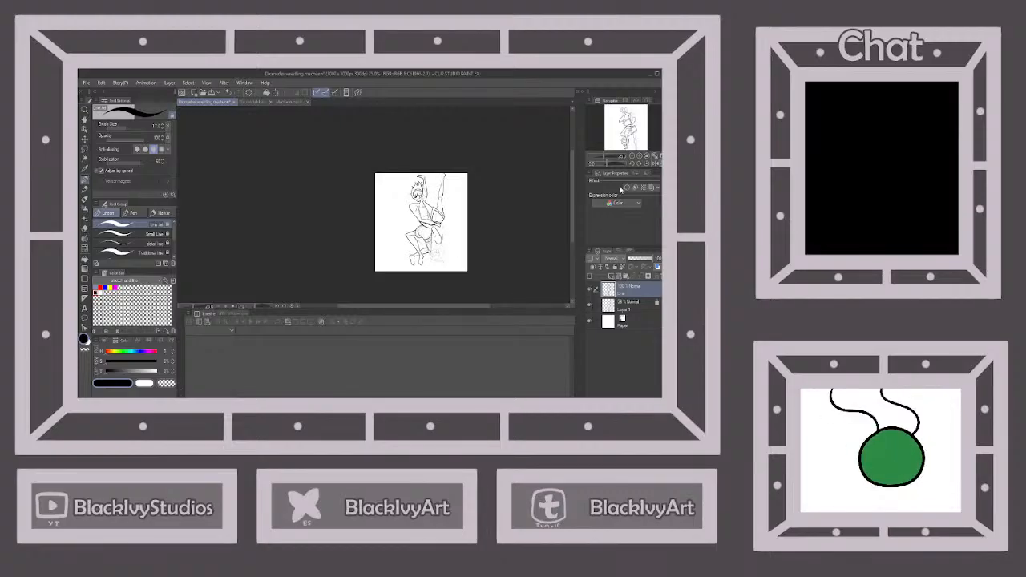
click(660, 164)
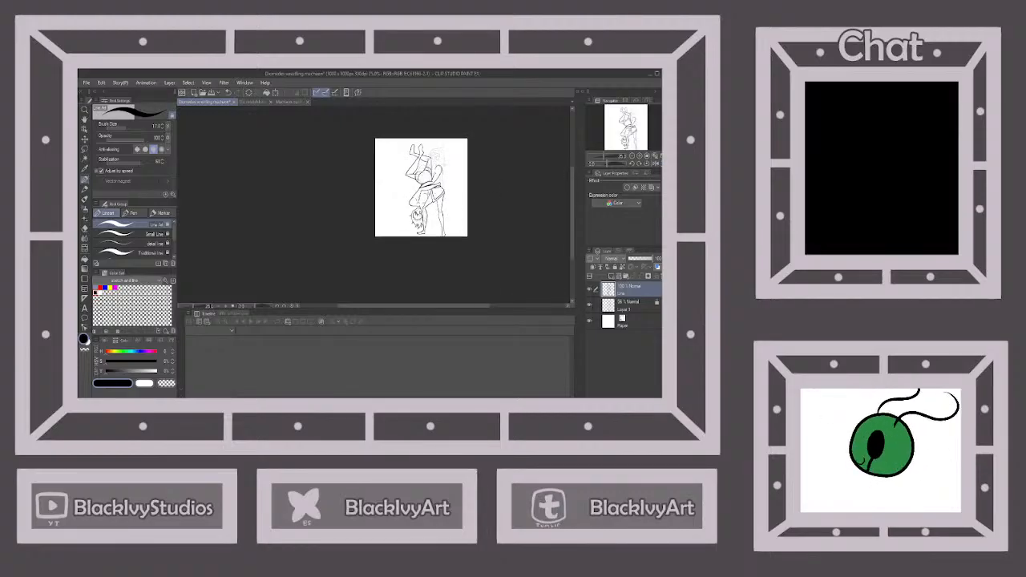
Ink a short stroke for the nose on the upright figure's face
scroll(442, 156, up, 1)
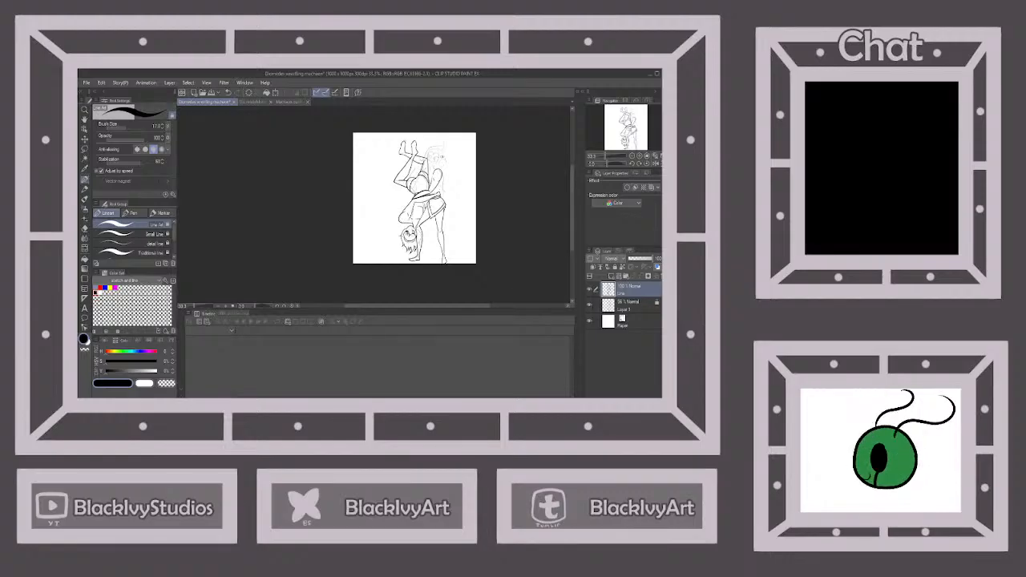
scroll(442, 158, up, 3)
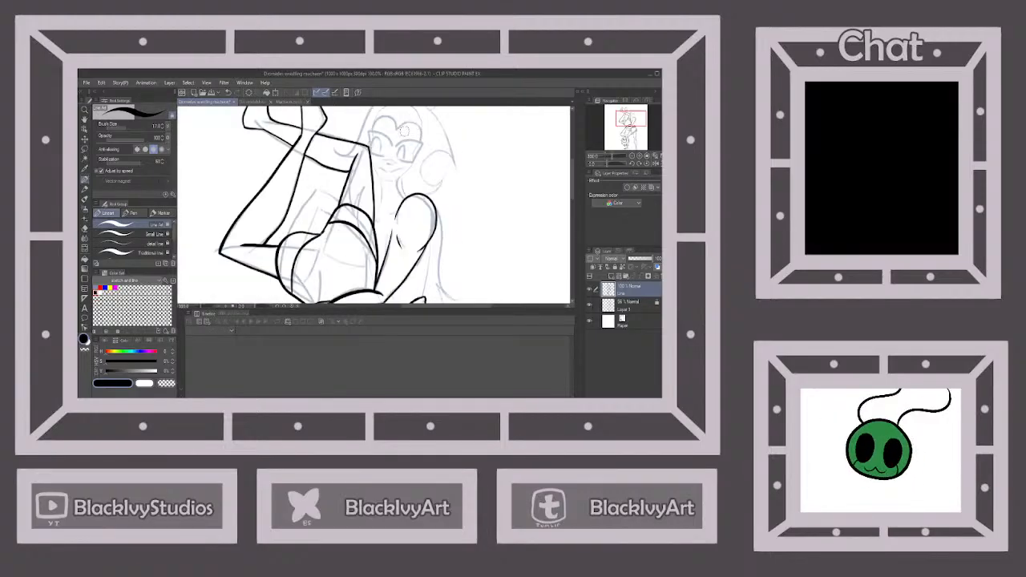
scroll(406, 158, up, 2)
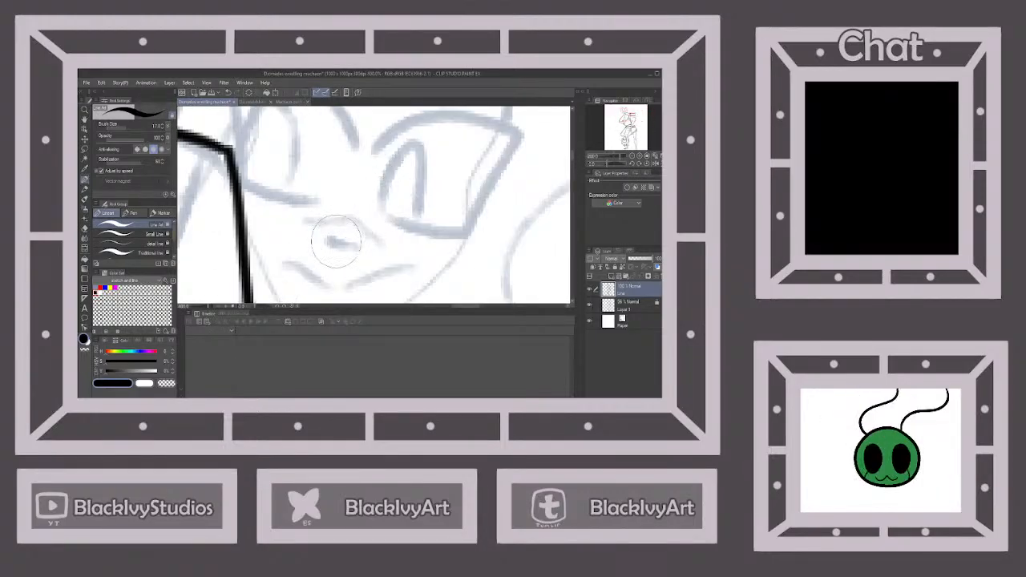
drag(328, 239, 362, 245)
scroll(412, 199, down, 6)
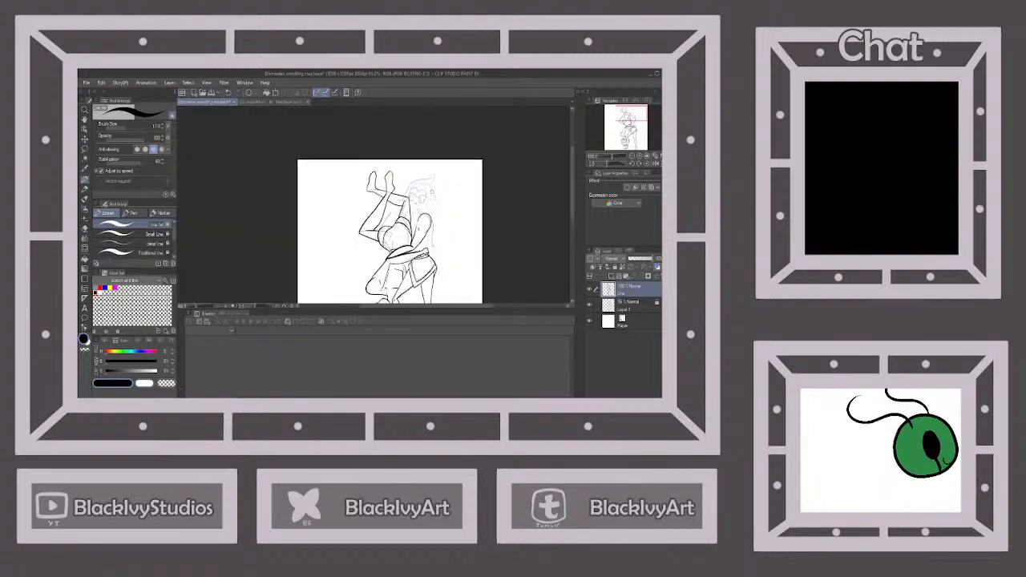
Ink thick angular outlines around both of the upright figure's eyes and add the oval irises
scroll(418, 184, up, 3)
scroll(419, 186, up, 2)
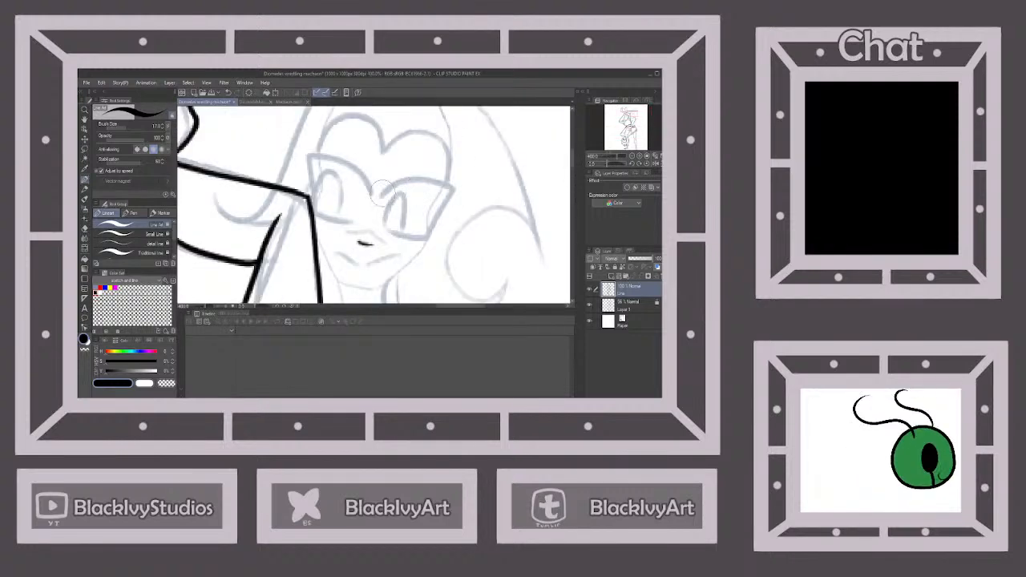
mouse_move(382, 194)
mouse_down()
mouse_move(407, 180)
mouse_move(453, 187)
mouse_move(423, 239)
mouse_move(388, 234)
mouse_up()
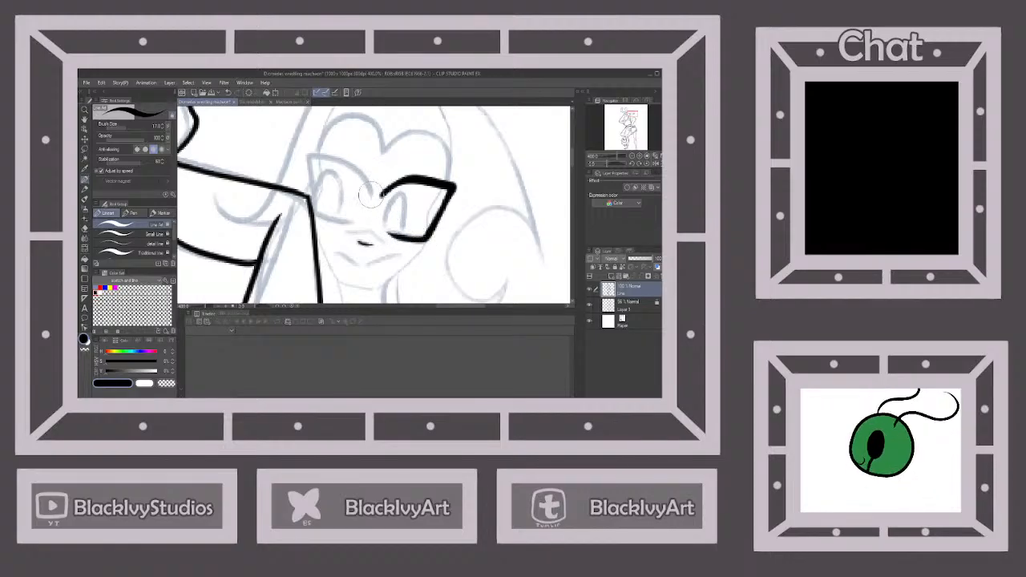
mouse_move(371, 196)
mouse_down()
mouse_move(360, 172)
mouse_move(312, 152)
mouse_move(316, 213)
mouse_move(357, 225)
mouse_up()
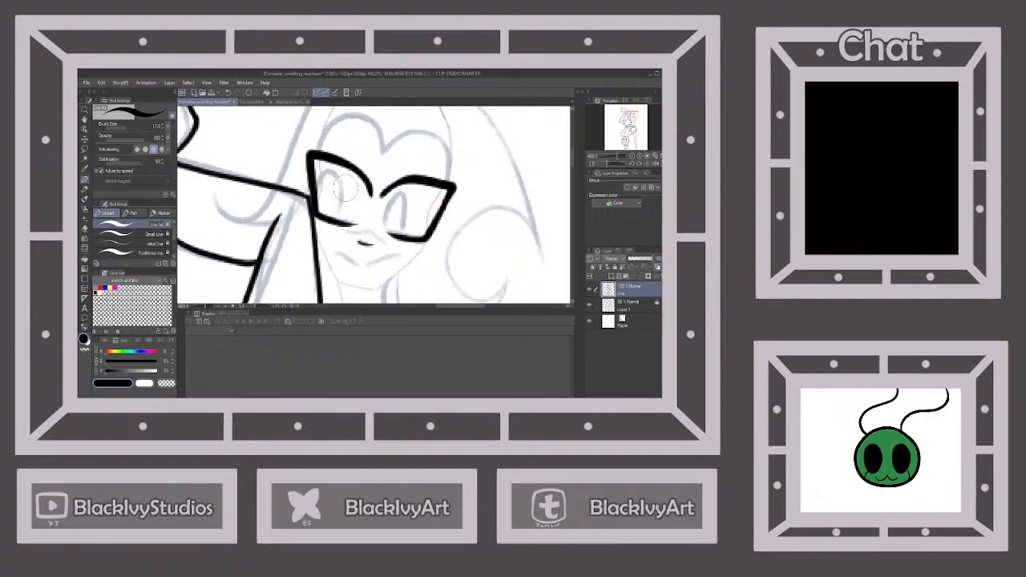
mouse_move(323, 170)
mouse_down()
mouse_move(346, 207)
mouse_move(331, 224)
mouse_move(326, 213)
mouse_up()
mouse_move(387, 225)
mouse_down()
mouse_move(394, 195)
mouse_move(407, 218)
mouse_move(399, 232)
mouse_up()
scroll(409, 200, down, 5)
Ink the upright figure's smiling mouth and redo its stroke so the two halves join in the middle
scroll(413, 201, up, 5)
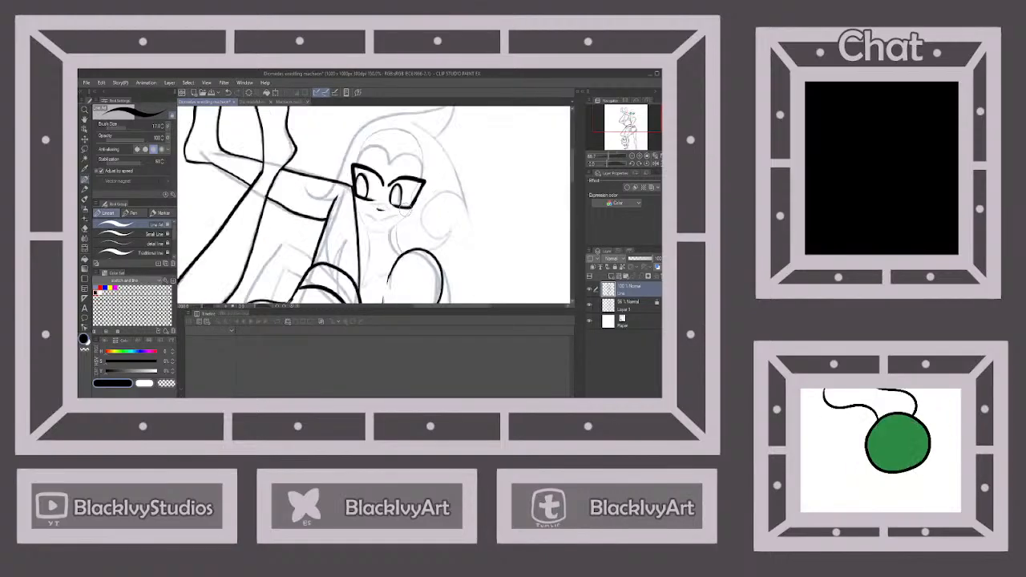
mouse_move(335, 216)
mouse_down()
mouse_move(359, 231)
mouse_move(386, 222)
mouse_up()
scroll(417, 210, down, 5)
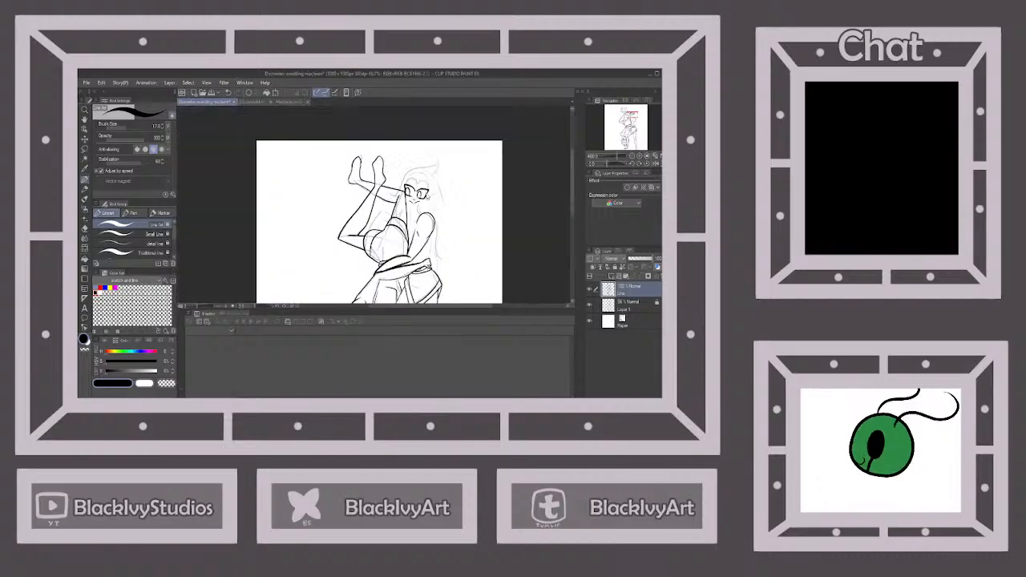
scroll(429, 197, up, 5)
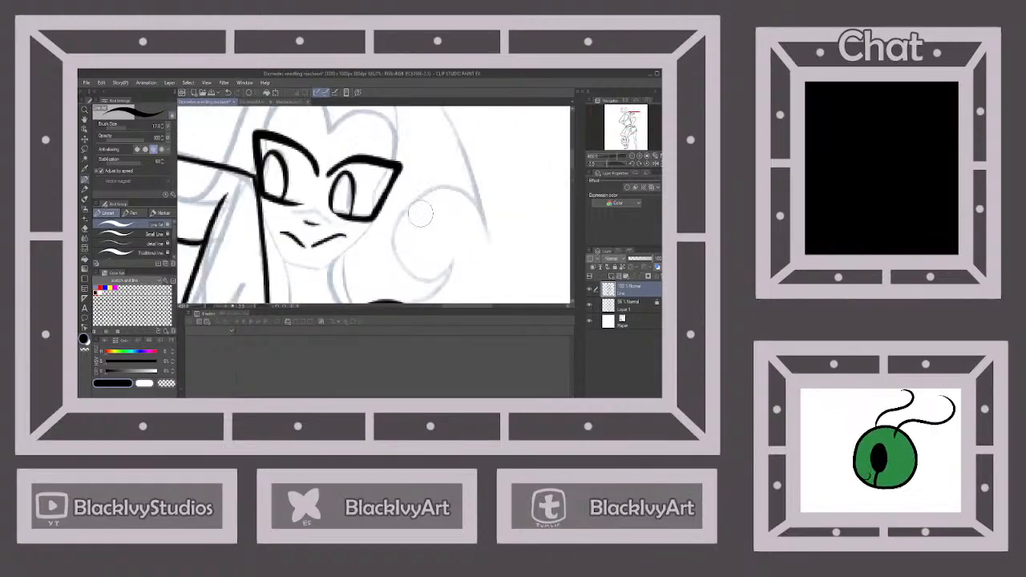
click(230, 93)
drag(306, 246, 350, 233)
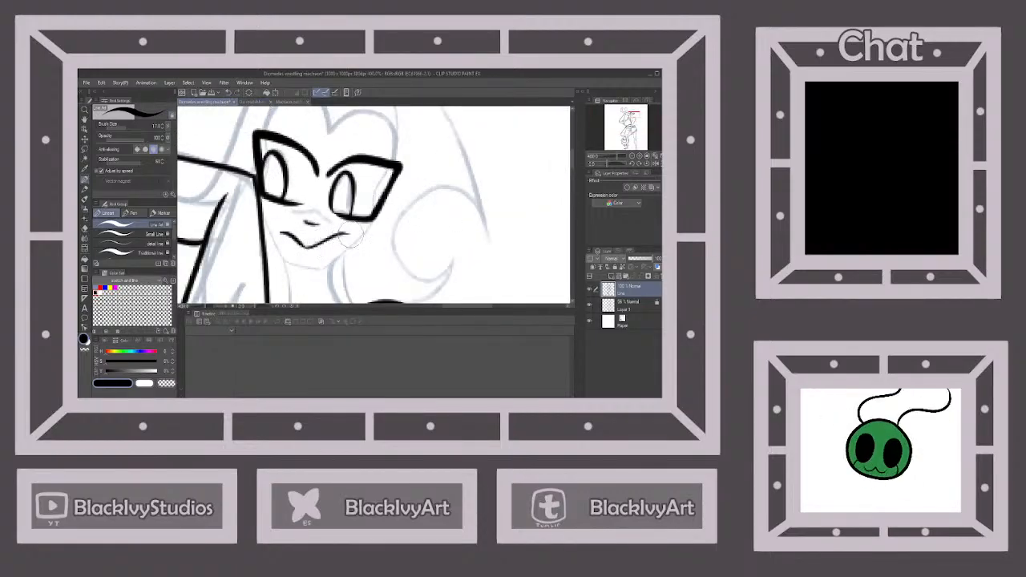
scroll(377, 204, down, 6)
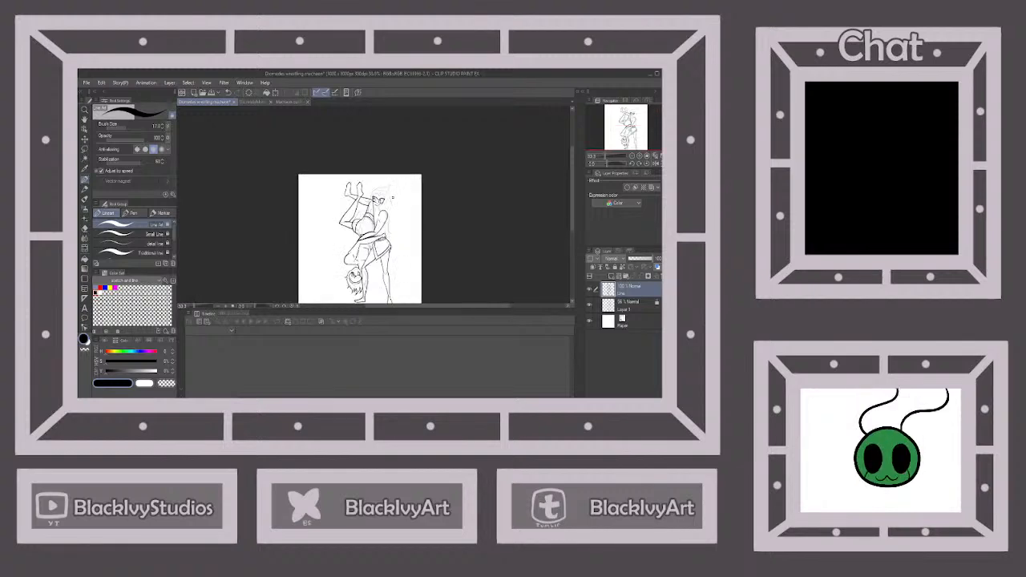
Ink the outer curve of the upright figure's hair and the round curl beside the cheek
scroll(392, 199, up, 7)
scroll(354, 180, down, 2)
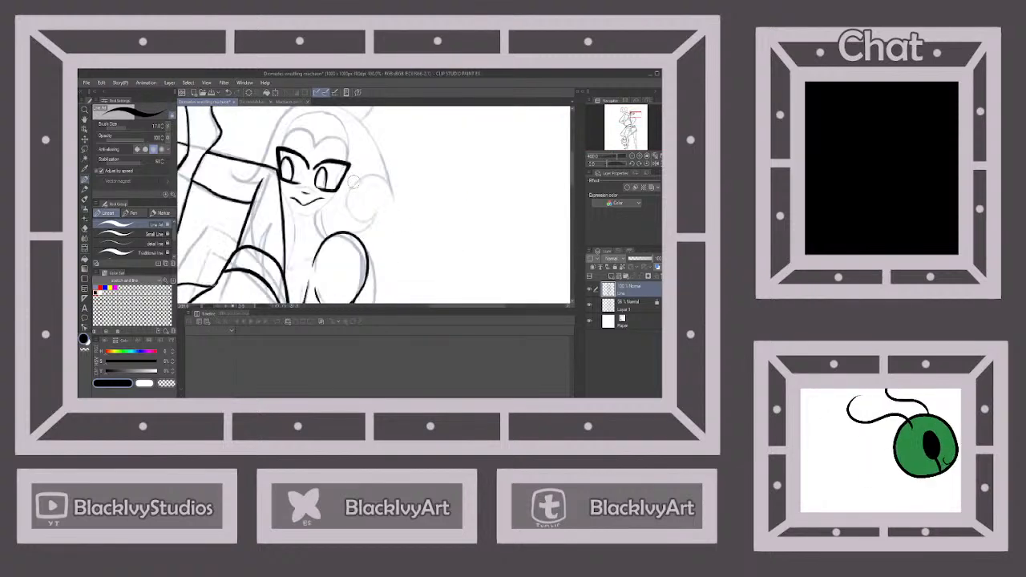
scroll(355, 181, down, 4)
scroll(343, 126, up, 4)
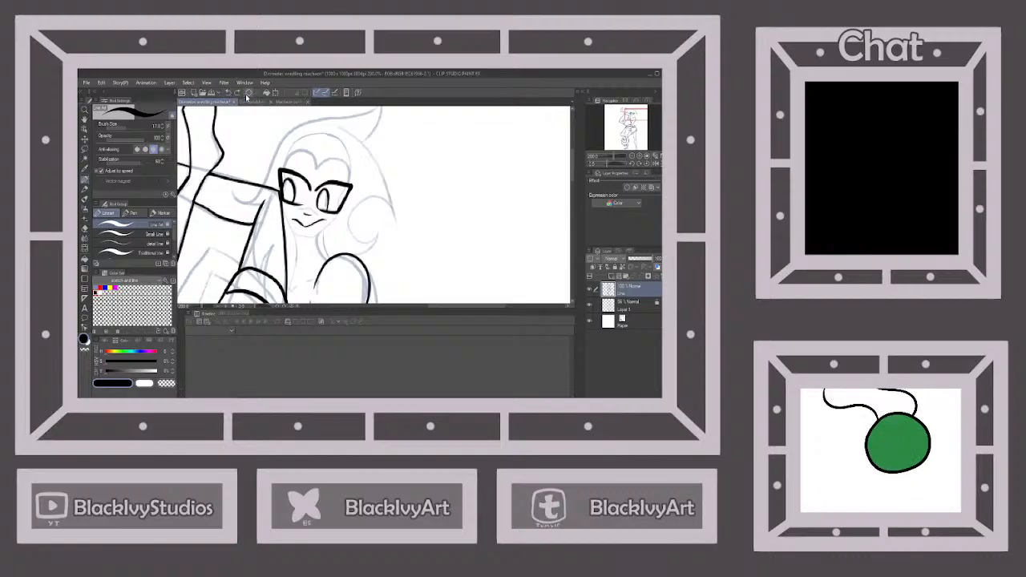
mouse_move(340, 127)
mouse_down()
mouse_move(390, 186)
mouse_move(394, 220)
mouse_move(384, 198)
mouse_move(366, 199)
mouse_move(352, 228)
mouse_move(361, 254)
mouse_up()
scroll(361, 257, down, 3)
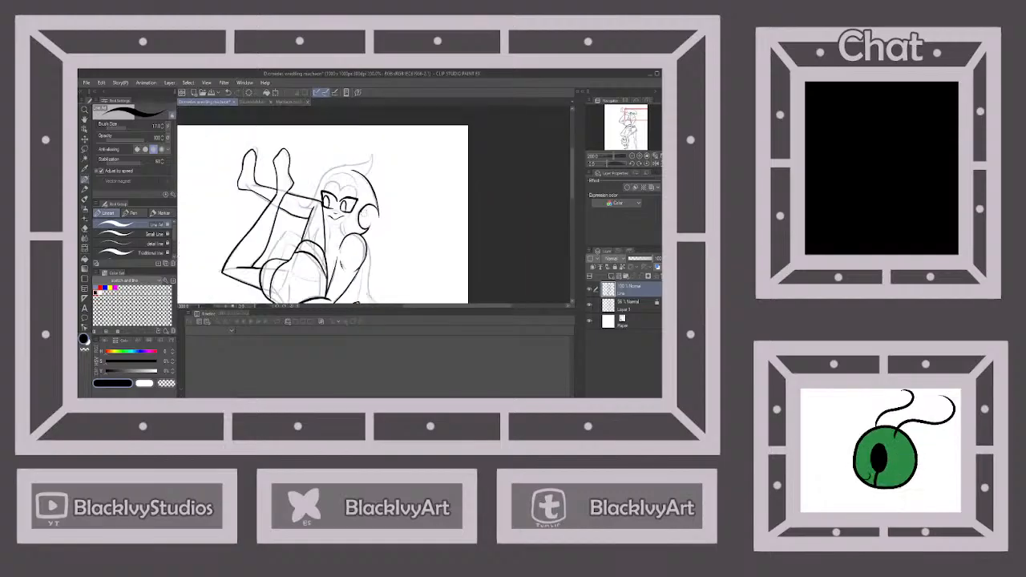
Ink the long hair edge falling behind the upright figure's arm, ending in a flicked tip near the waist
scroll(370, 289, up, 3)
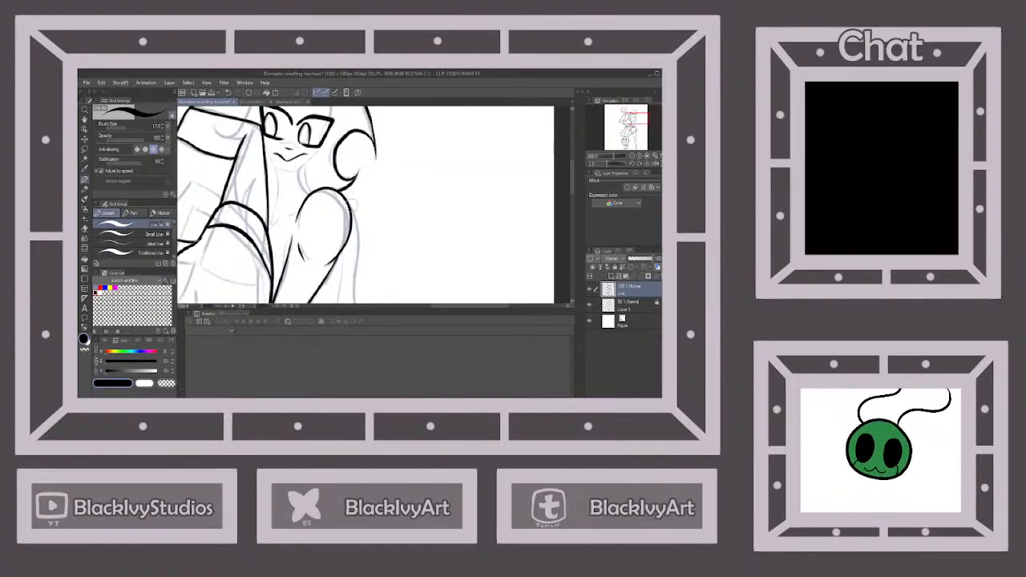
scroll(353, 207, down, 3)
scroll(356, 207, up, 3)
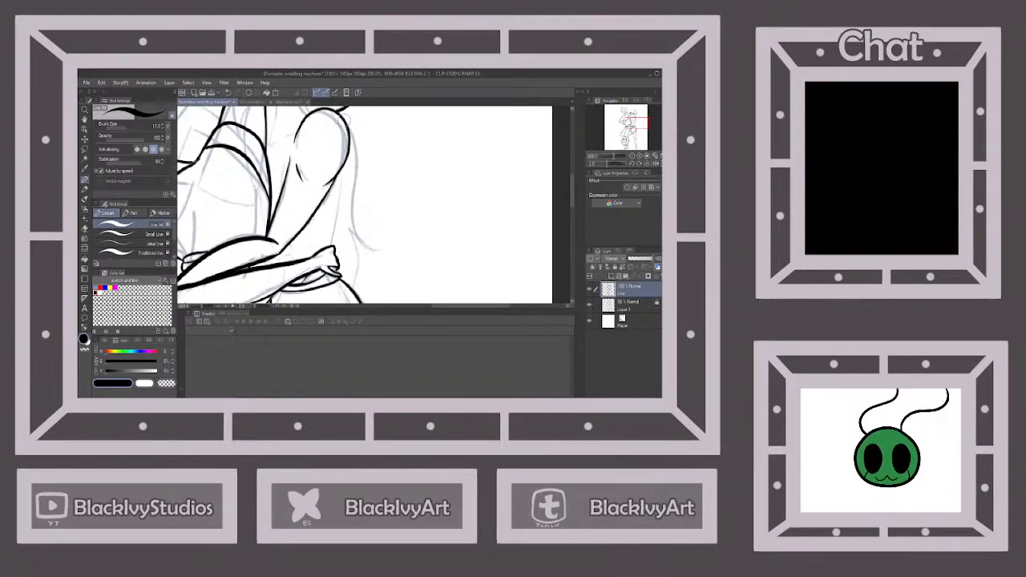
mouse_move(353, 134)
mouse_down()
mouse_move(362, 166)
mouse_move(357, 233)
mouse_move(386, 243)
mouse_up()
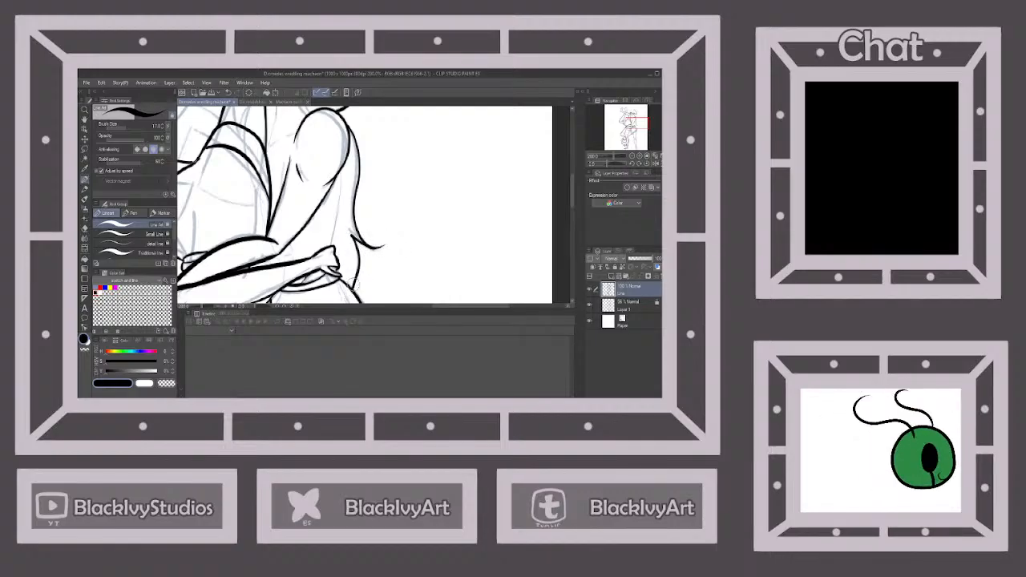
scroll(368, 243, down, 2)
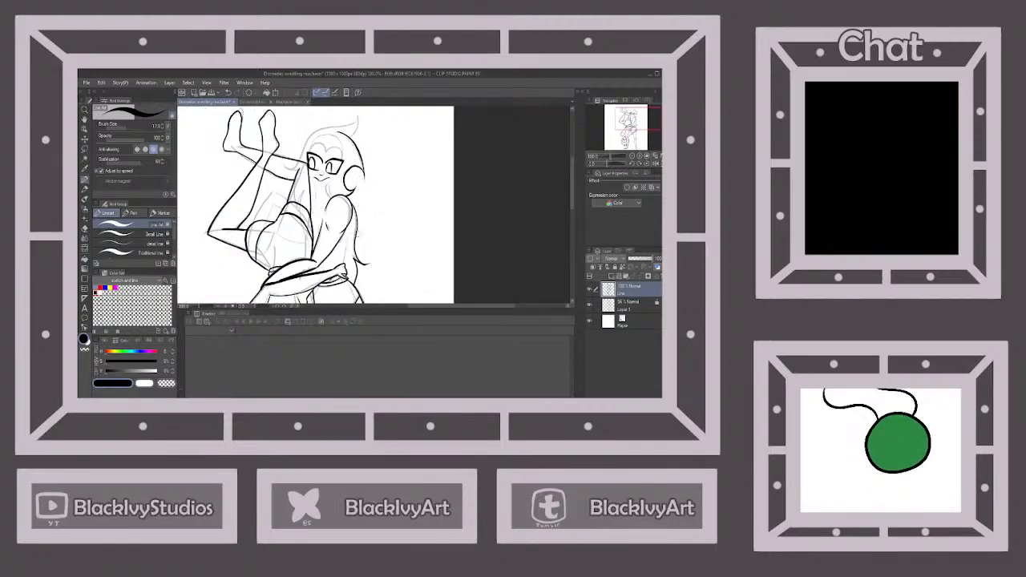
Ink the upright figure's jawline from the cheek beside the raised leg down to the chin, redoing the chin stroke
scroll(314, 188, up, 3)
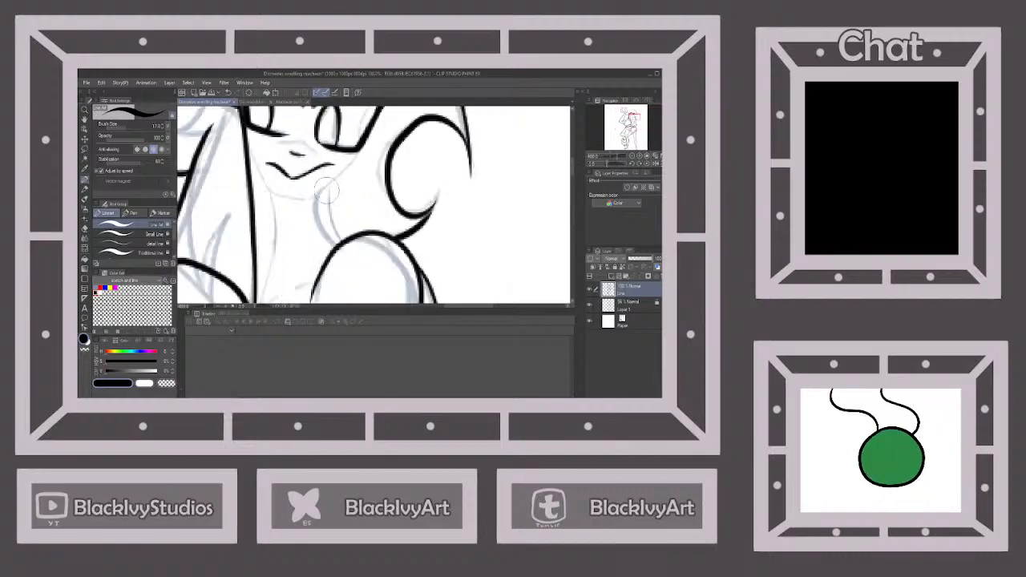
scroll(314, 188, down, 3)
scroll(314, 189, up, 3)
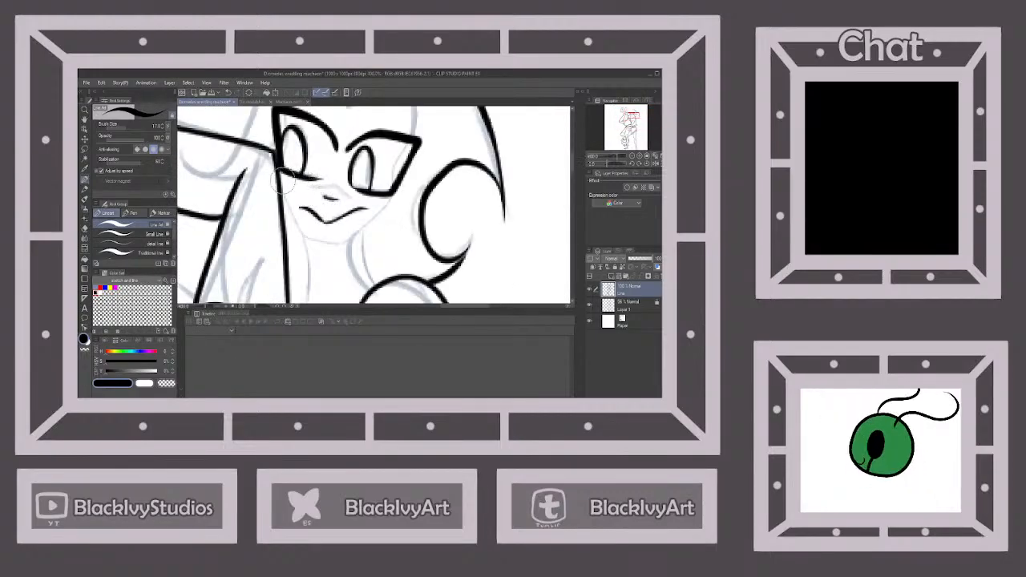
drag(295, 230, 346, 241)
click(228, 92)
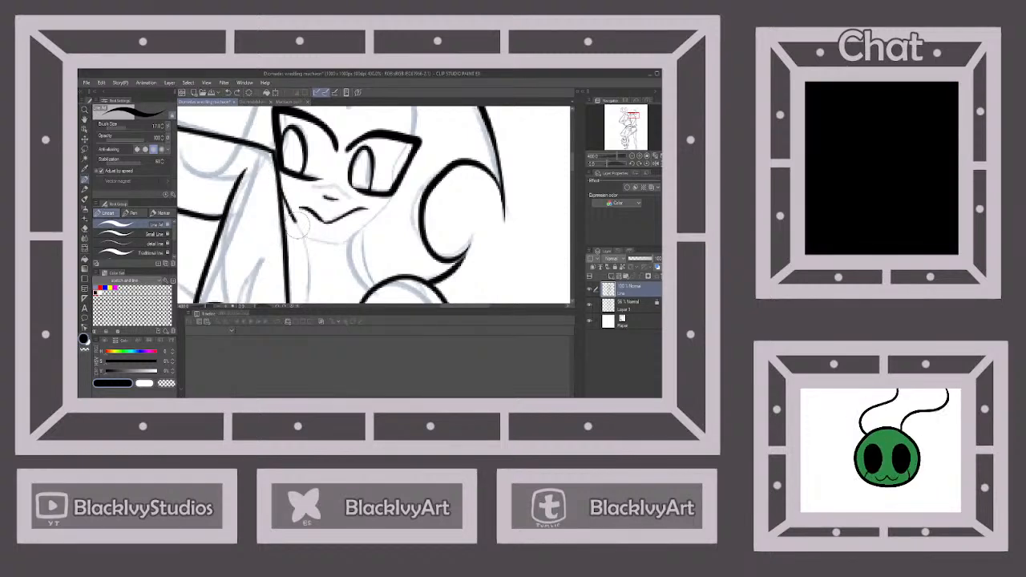
drag(302, 232, 346, 241)
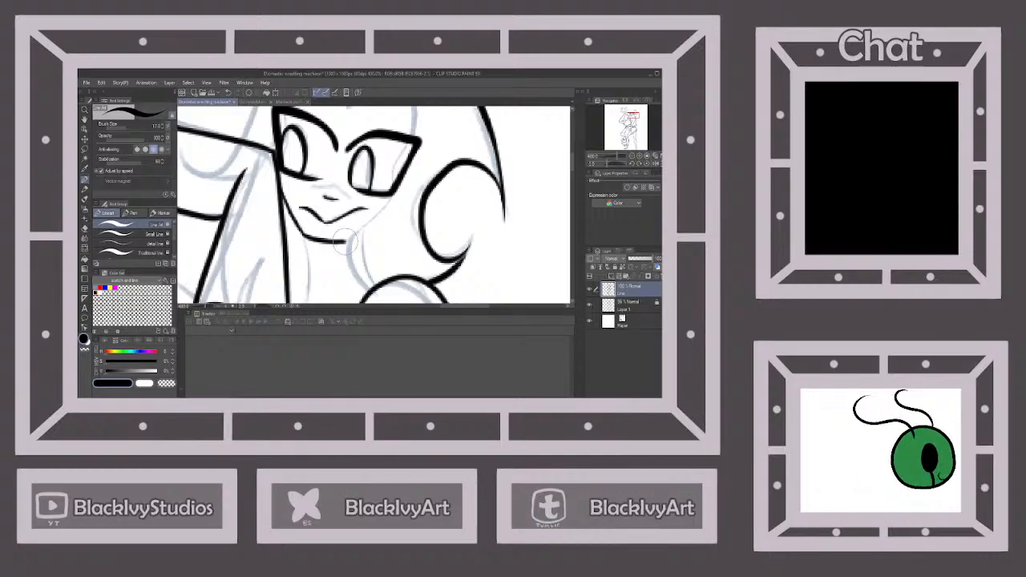
Try to ink the jawline from the chin up to the cheek on the curl side of the face
click(229, 93)
scroll(351, 173, up, 2)
scroll(367, 233, down, 2)
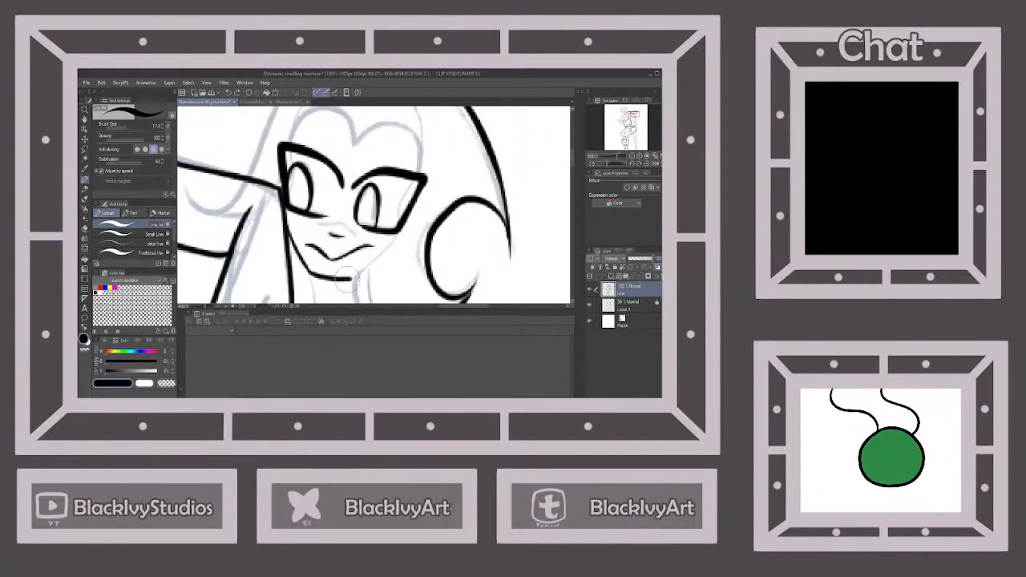
drag(345, 279, 395, 242)
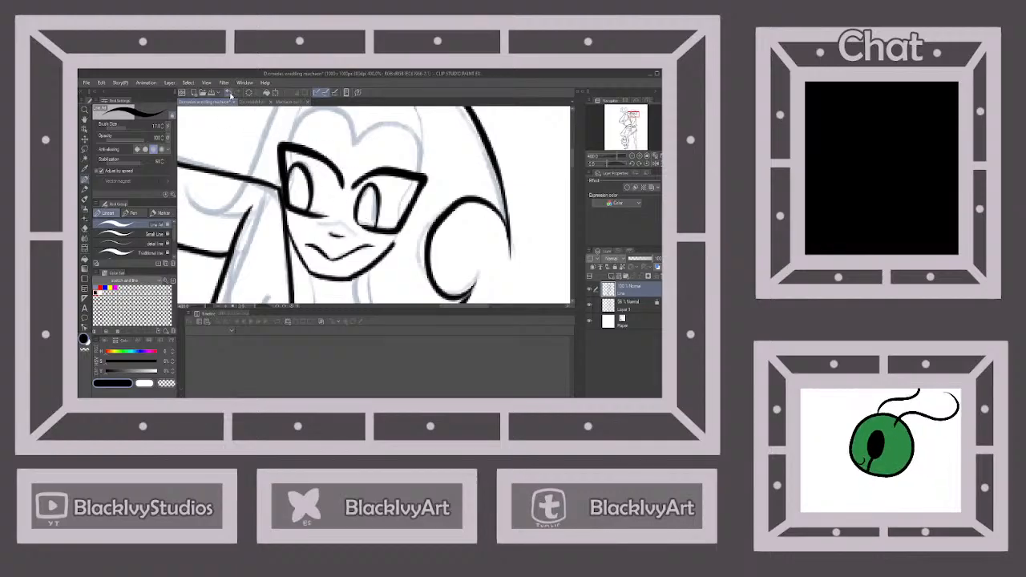
click(228, 93)
drag(361, 276, 401, 235)
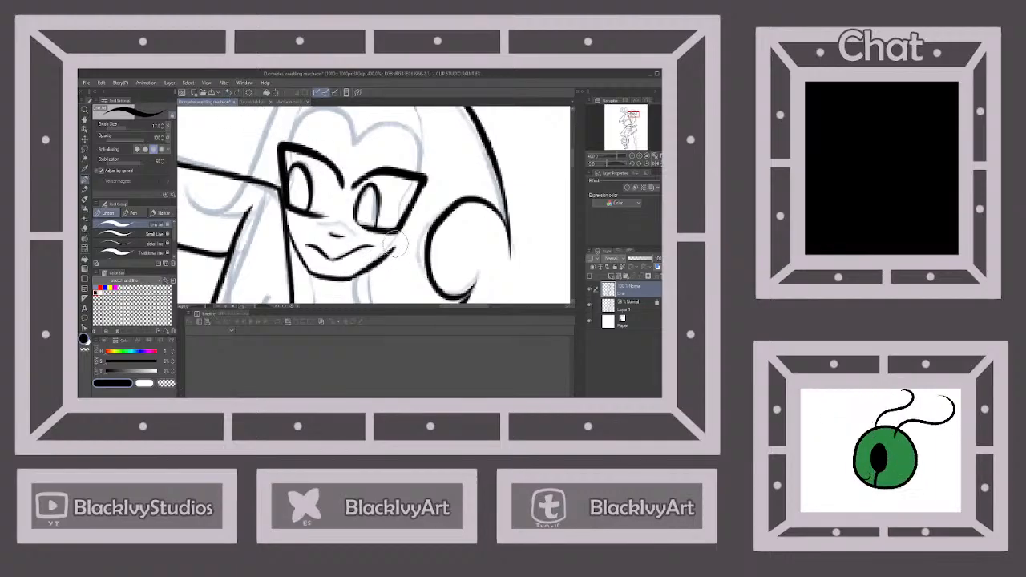
click(228, 93)
Flip the canvas view horizontally, ink the curl-side jawline from cheek to chin, and flip the view back
click(652, 164)
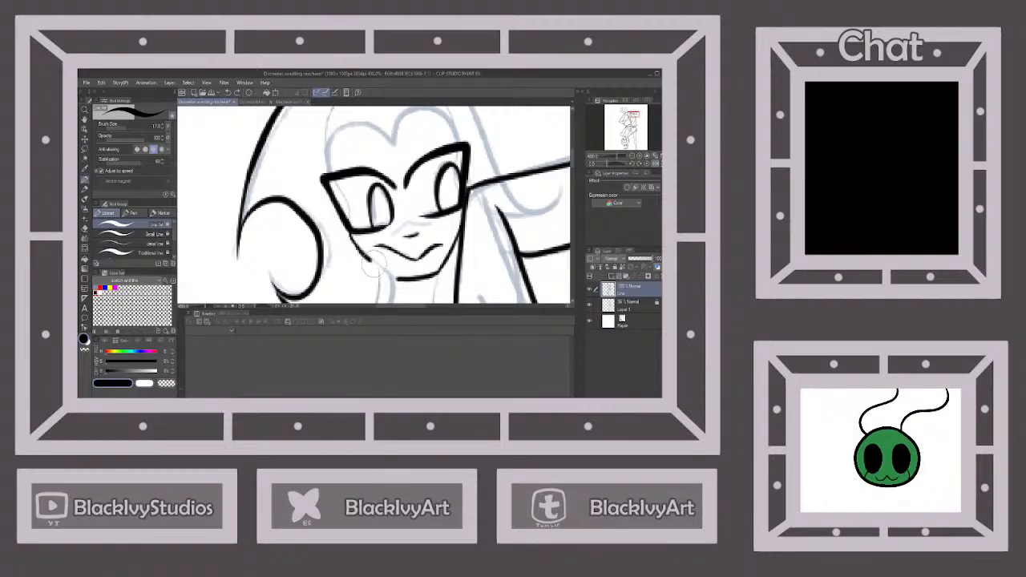
drag(389, 275, 397, 279)
scroll(448, 191, down, 5)
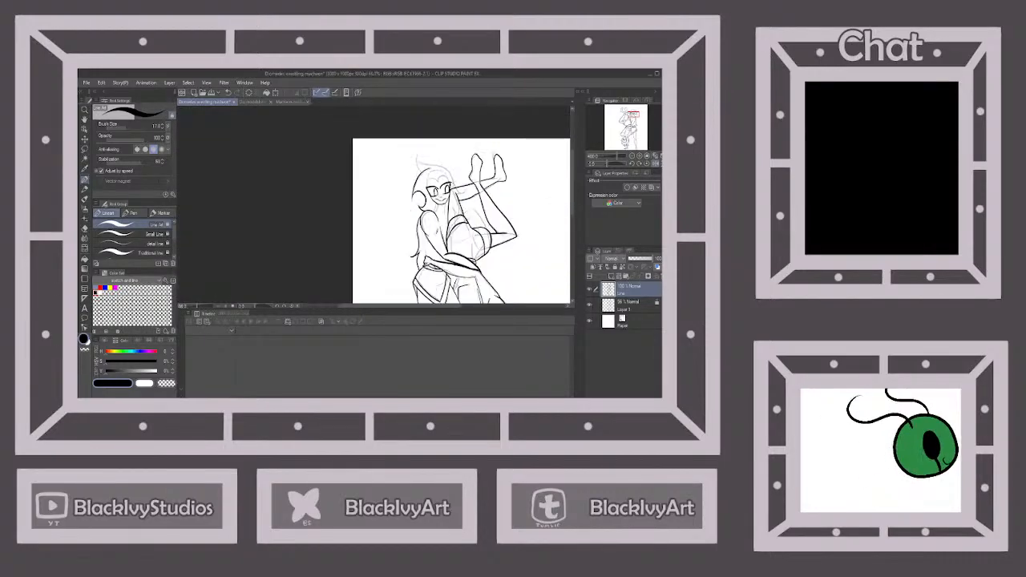
click(655, 164)
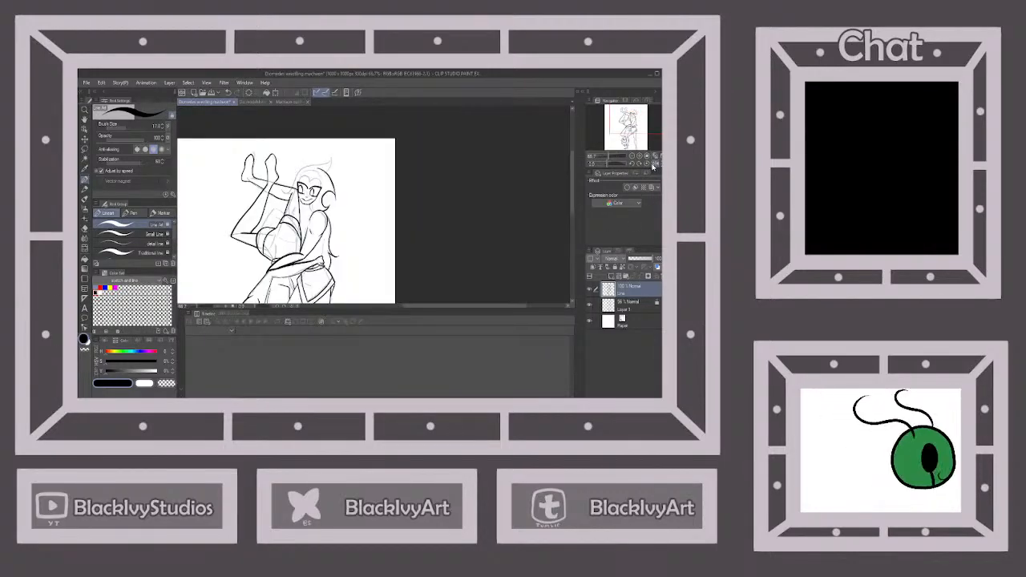
Ink the heart-shaped hairline above the upright figure's eyes
scroll(367, 166, up, 4)
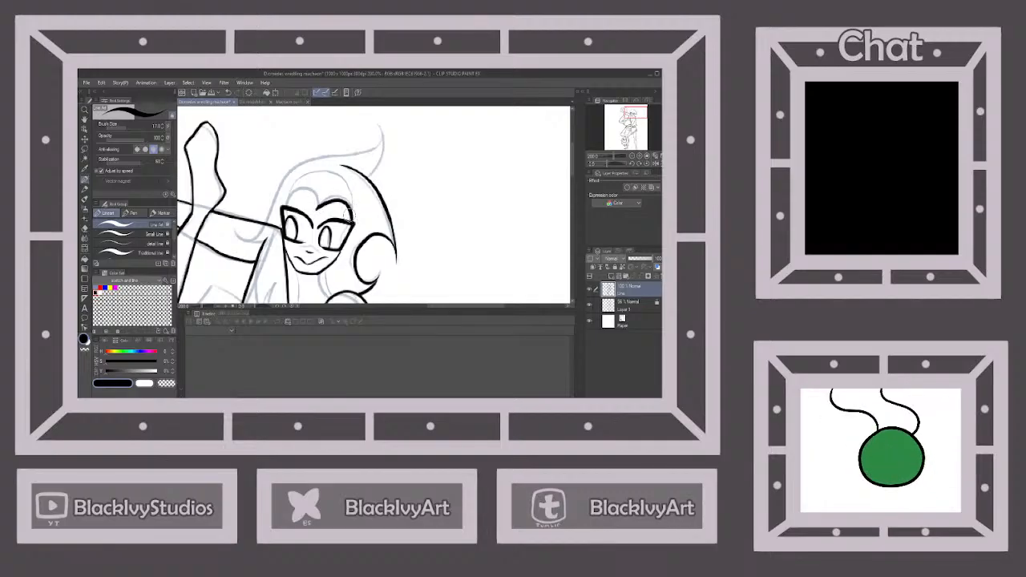
mouse_move(313, 200)
mouse_down()
mouse_move(292, 194)
mouse_move(285, 209)
mouse_up()
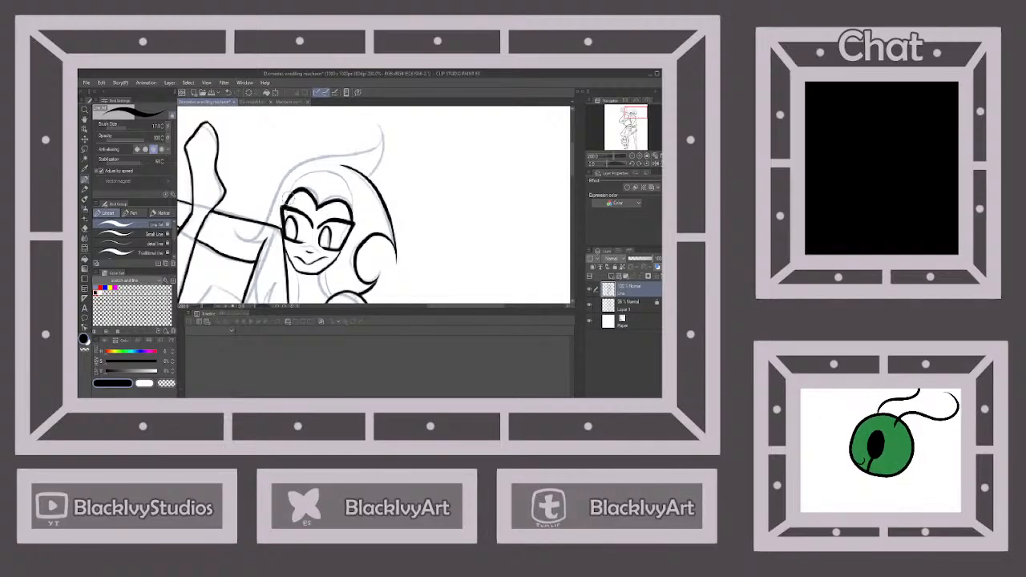
scroll(338, 187, down, 3)
Ink the top of the upright figure's hair with its upswept pointed lock and the edge down to the face
scroll(341, 171, up, 3)
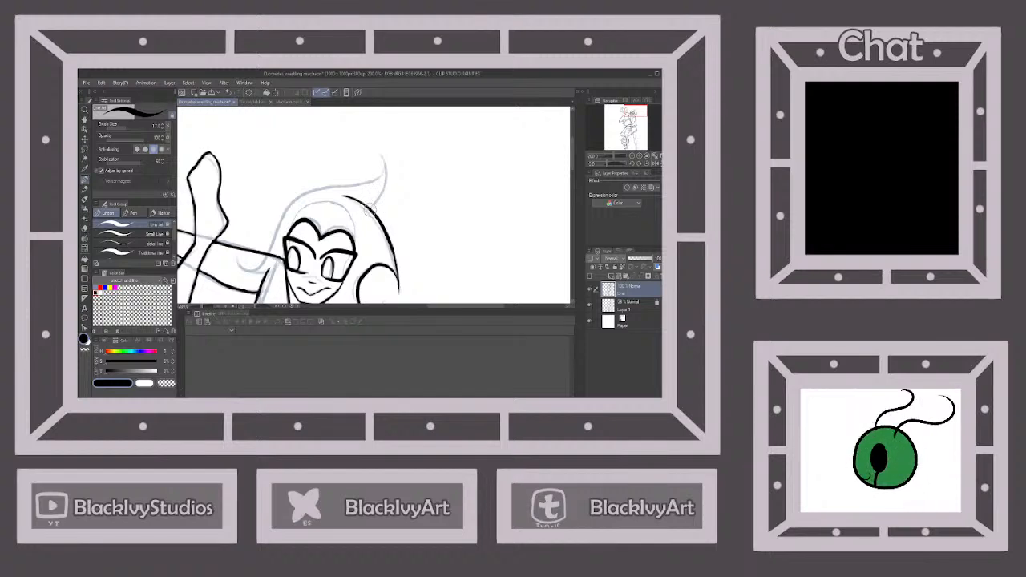
mouse_move(369, 207)
mouse_down()
mouse_move(386, 188)
mouse_move(376, 151)
mouse_move(377, 175)
mouse_move(302, 192)
mouse_move(267, 253)
mouse_up()
scroll(345, 184, down, 3)
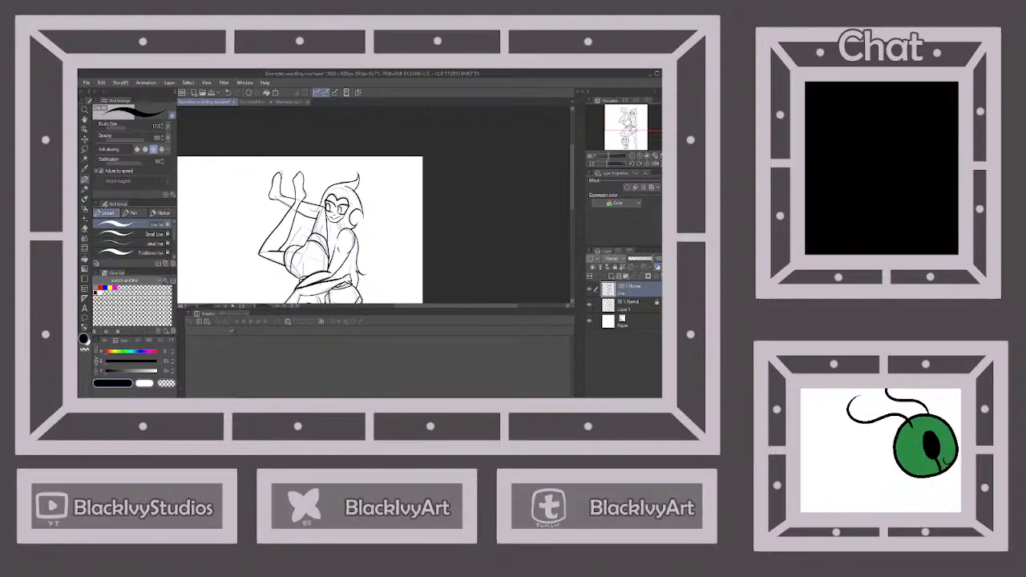
scroll(337, 218, up, 2)
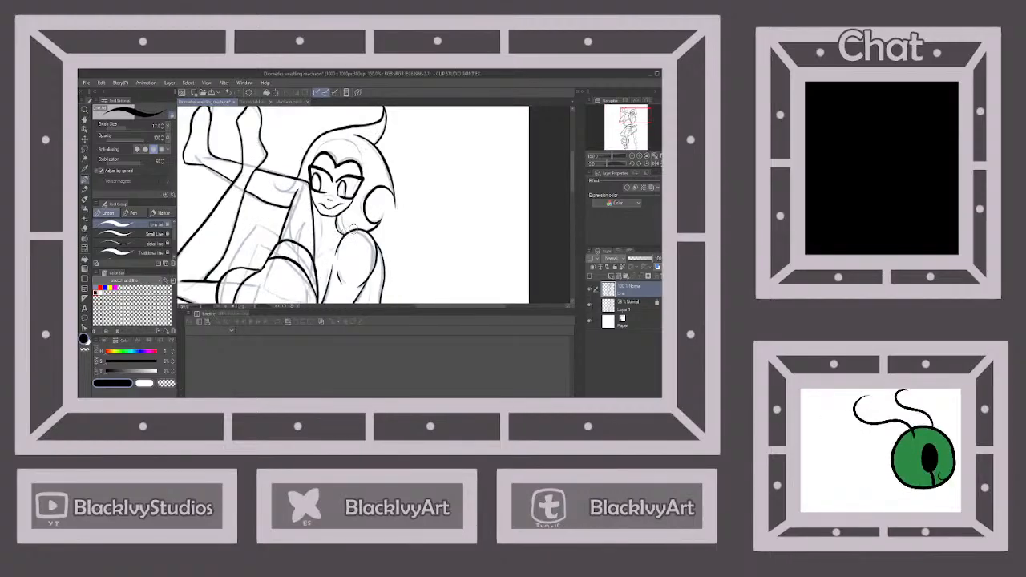
scroll(352, 228, down, 3)
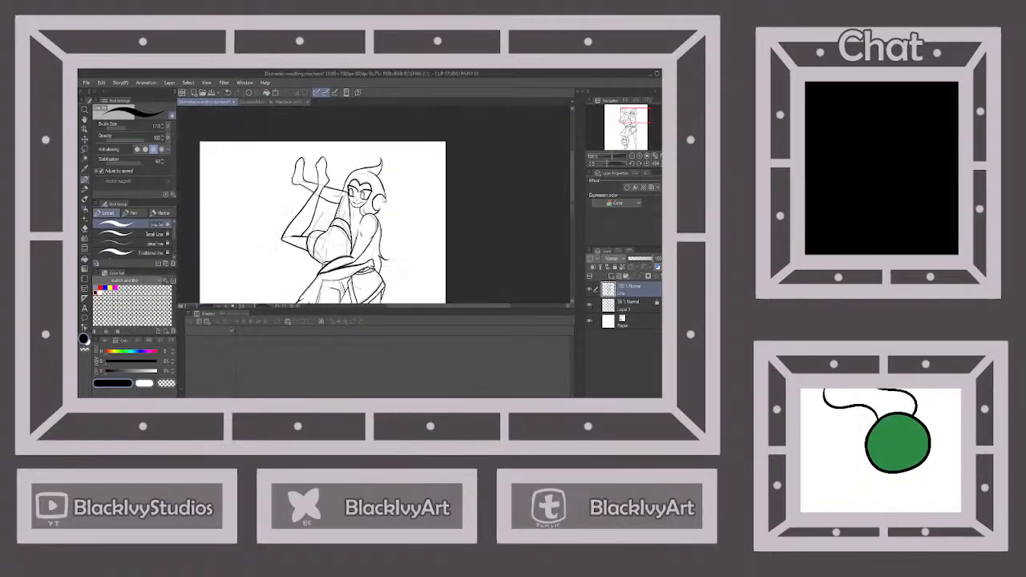
Ink the long line running down from the upright figure's cheek beside the upside-down figure's thigh
scroll(353, 227, up, 2)
scroll(367, 222, up, 1)
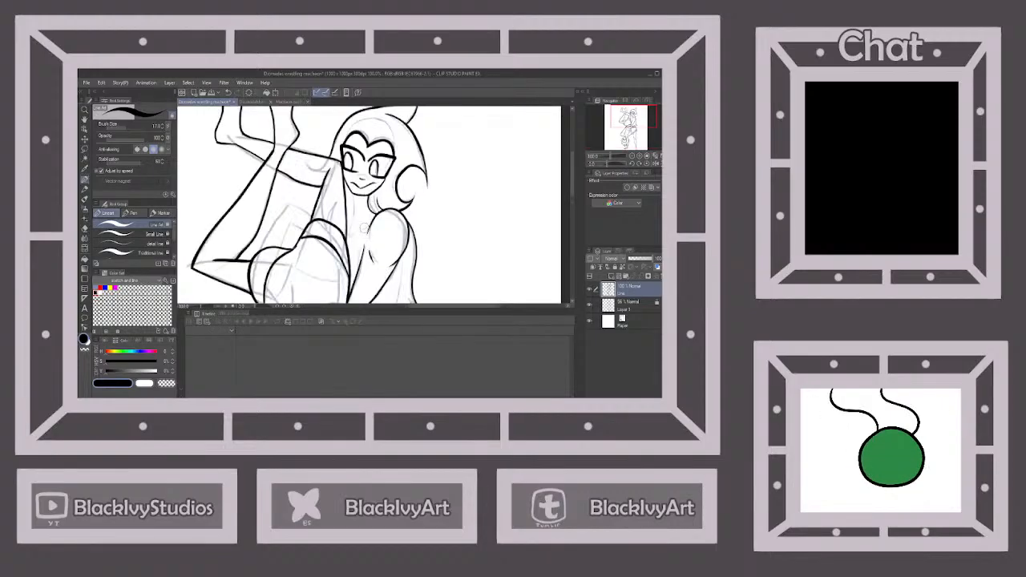
scroll(366, 215, up, 2)
mouse_move(347, 182)
mouse_down()
mouse_move(353, 233)
mouse_move(337, 290)
mouse_up()
scroll(337, 289, down, 5)
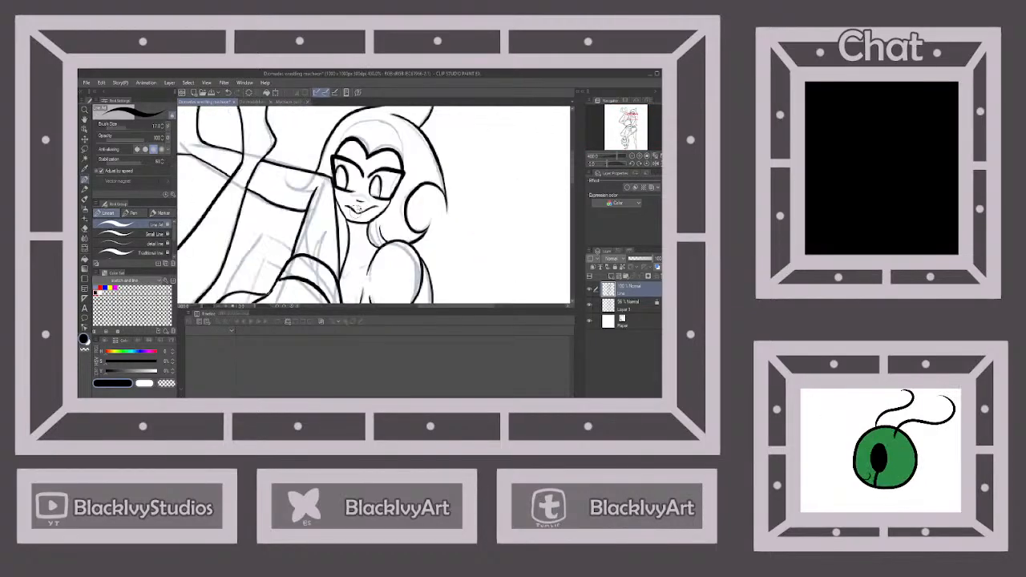
scroll(354, 241, up, 3)
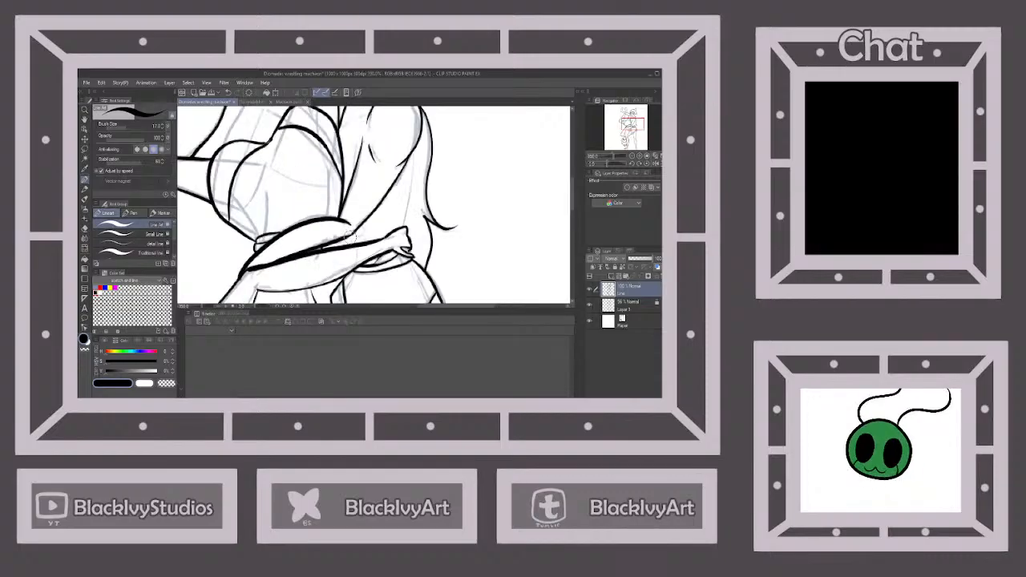
Ink the upright figure's collarbone and the body line between the near arm and the other figure's hip
scroll(377, 231, down, 2)
scroll(365, 170, up, 2)
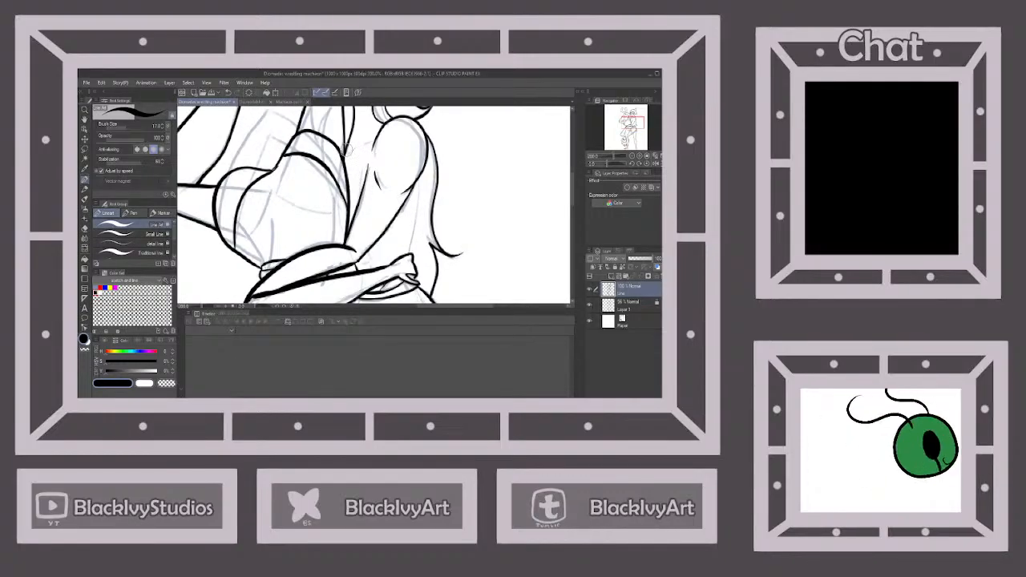
drag(362, 146, 375, 139)
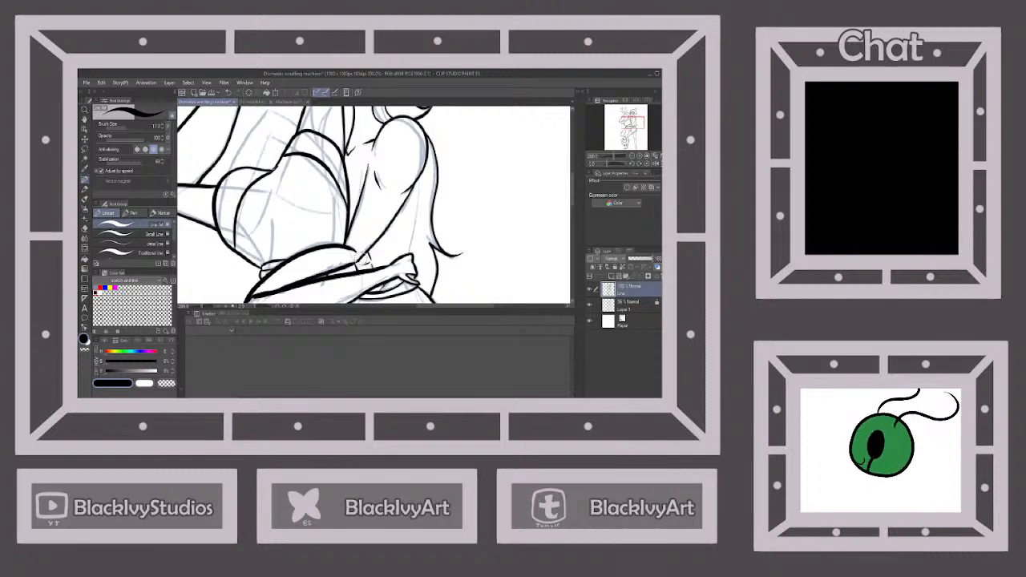
scroll(367, 257, down, 1)
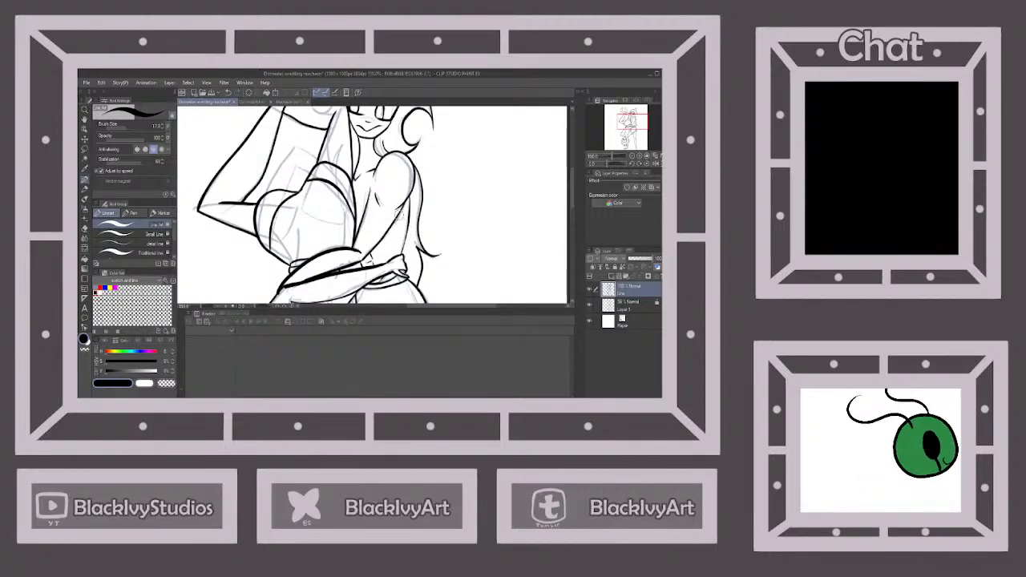
Lock the line art layer and add a new layer named color between it and the sketch layer
scroll(373, 225, down, 4)
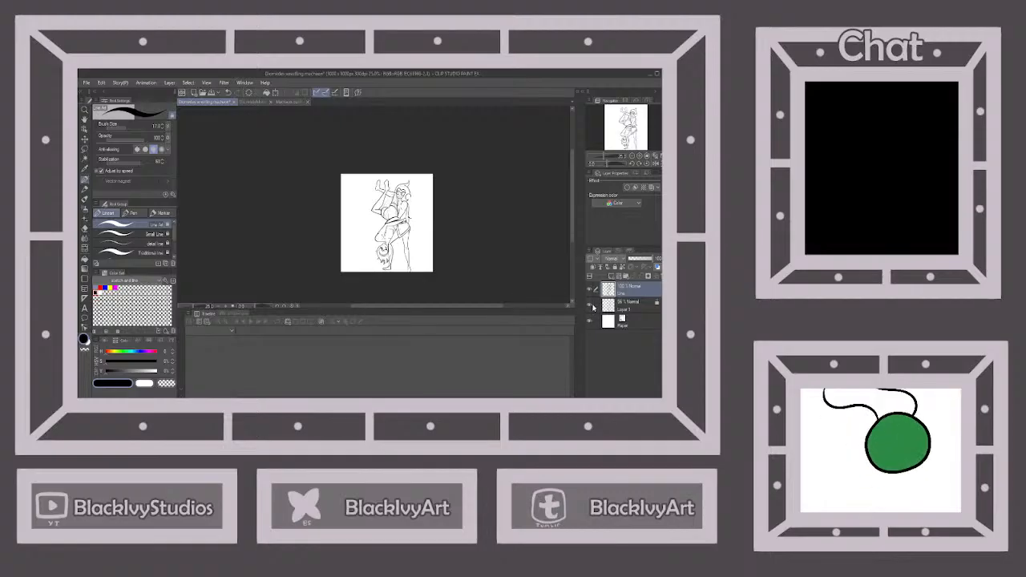
click(595, 306)
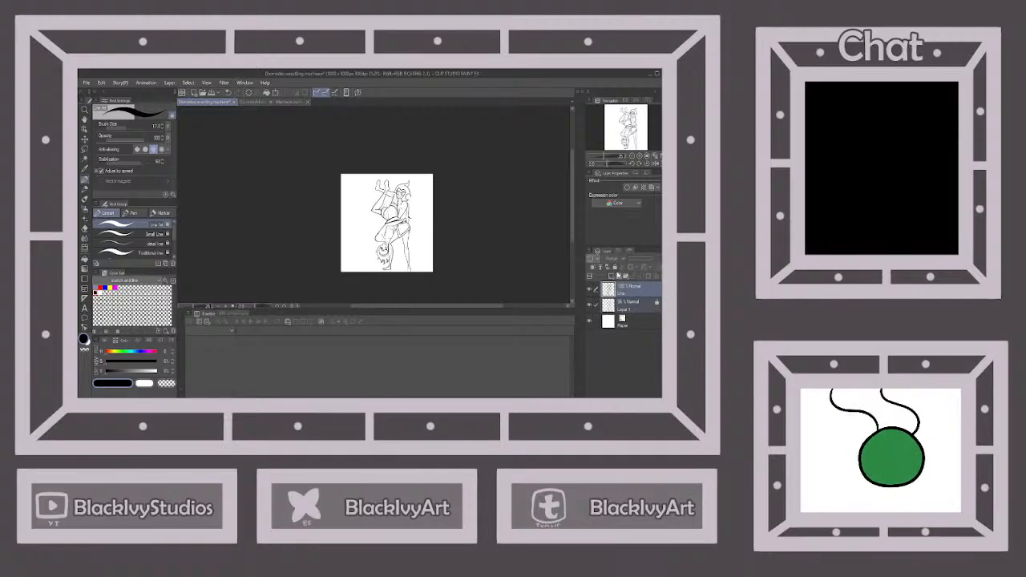
click(627, 289)
click(614, 269)
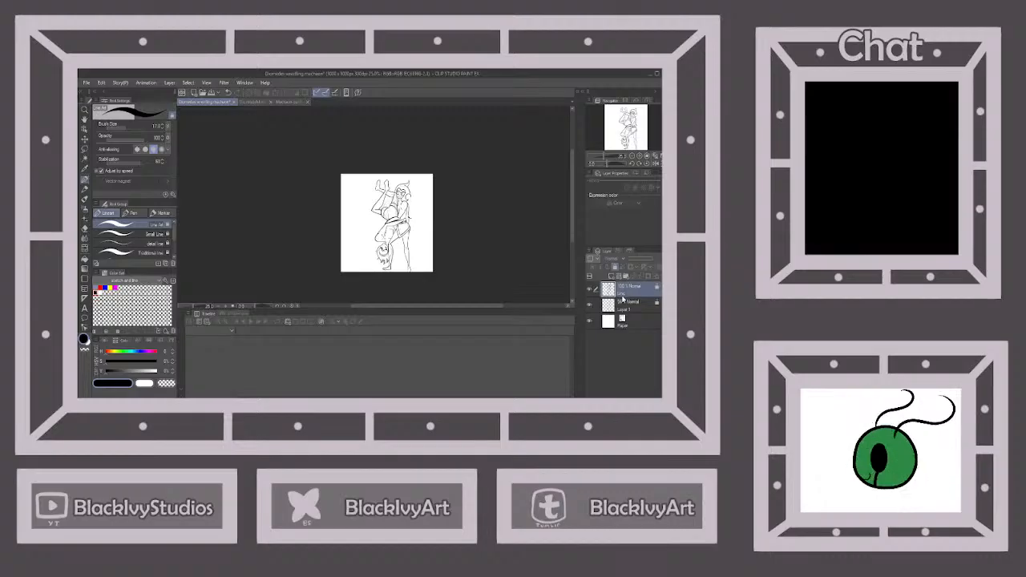
click(624, 303)
click(611, 277)
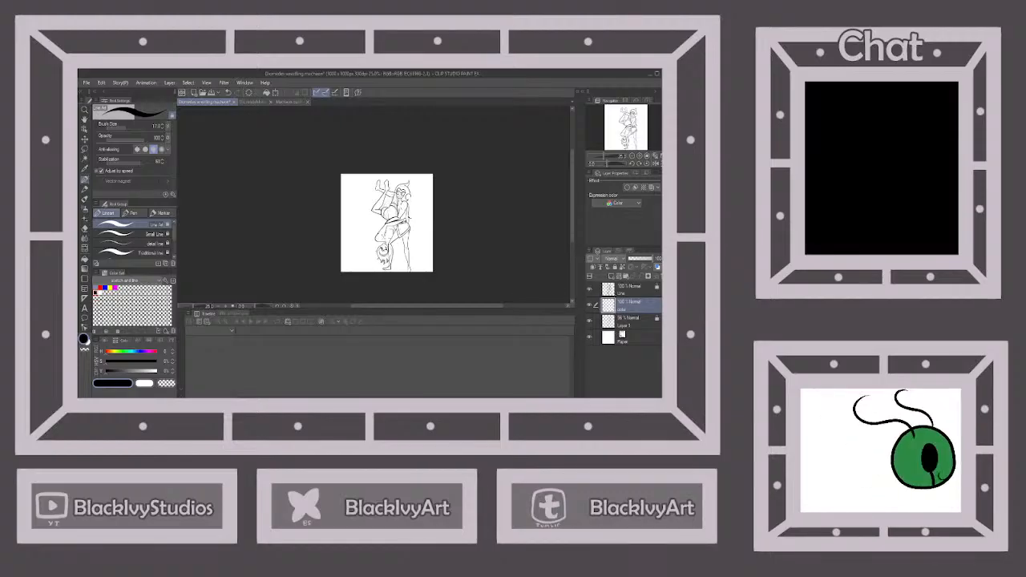
Sample the tan colour of the nose marking from the masked character's reference sheet and return to the wrestling drawing
click(253, 100)
scroll(238, 186, up, 2)
right_click(239, 189)
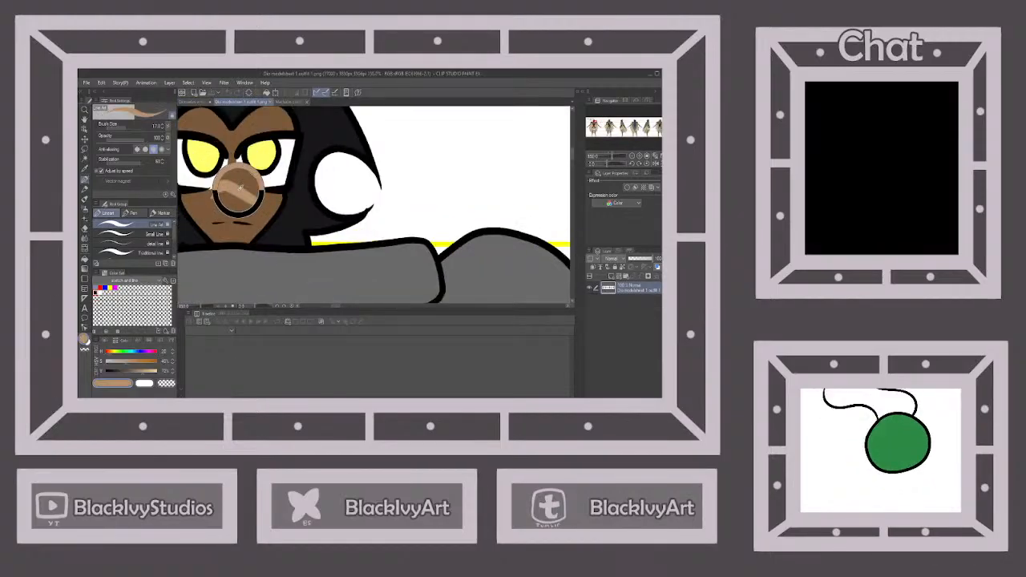
click(194, 102)
scroll(341, 204, up, 8)
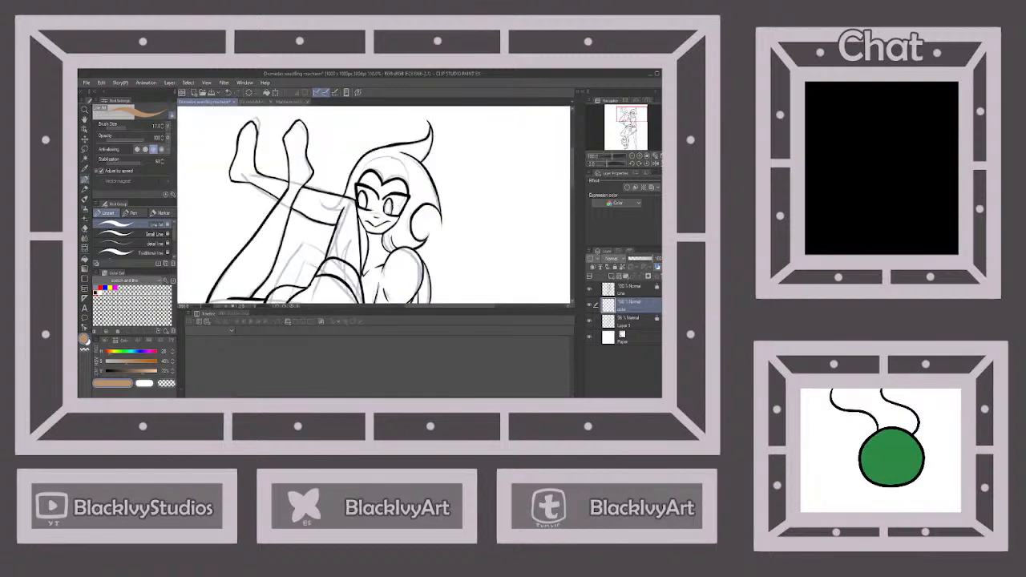
mouse_move(321, 206)
mouse_down()
mouse_move(372, 196)
mouse_move(397, 223)
mouse_up()
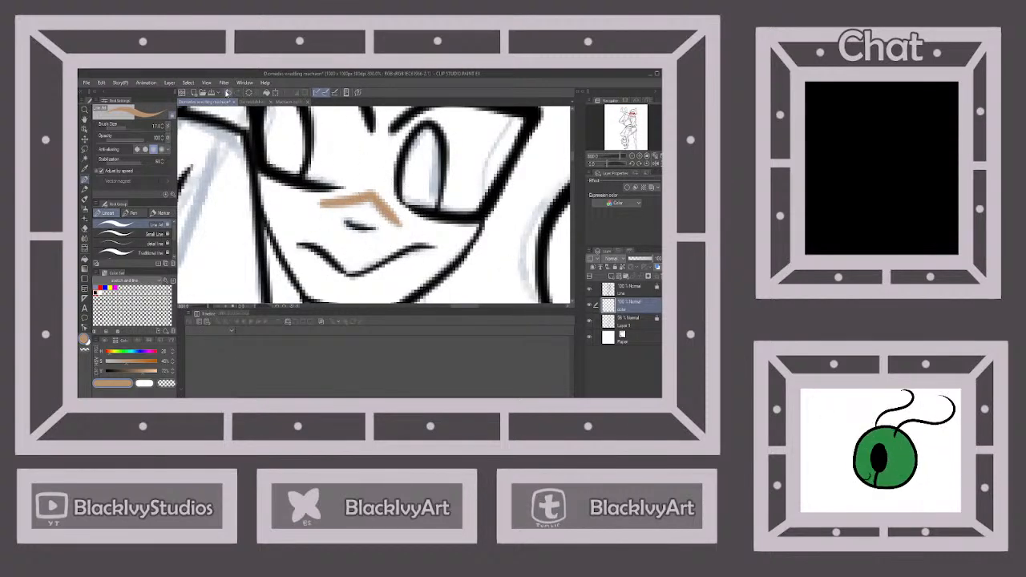
key(ctrl+z)
key(ctrl+z)
mouse_move(323, 207)
mouse_down()
mouse_move(374, 194)
mouse_move(399, 223)
mouse_up()
click(228, 93)
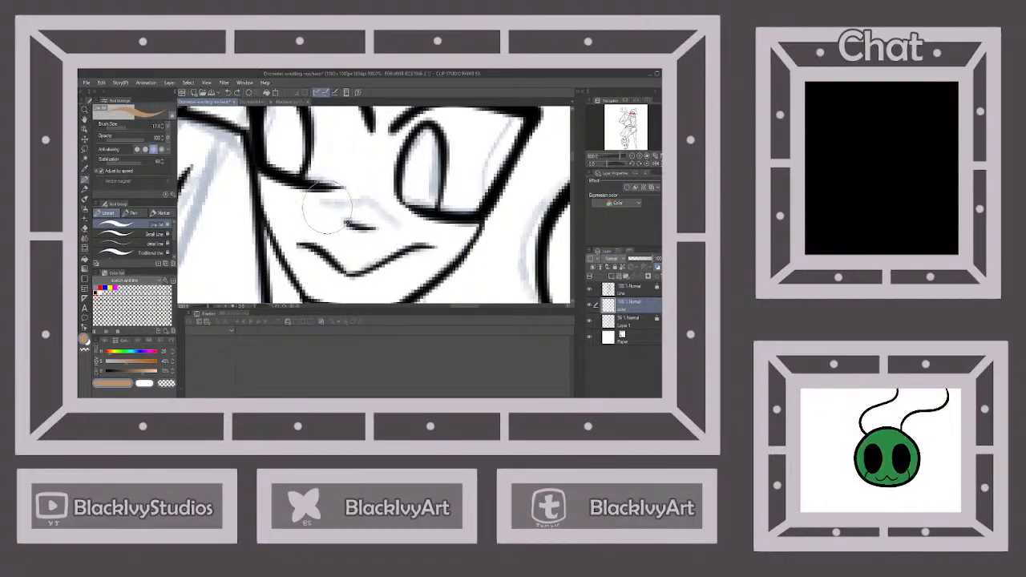
Paint the tan chevron marking across the bridge of the upright figure's nose on the color layer
mouse_move(324, 210)
mouse_down()
mouse_move(366, 205)
mouse_move(401, 222)
mouse_up()
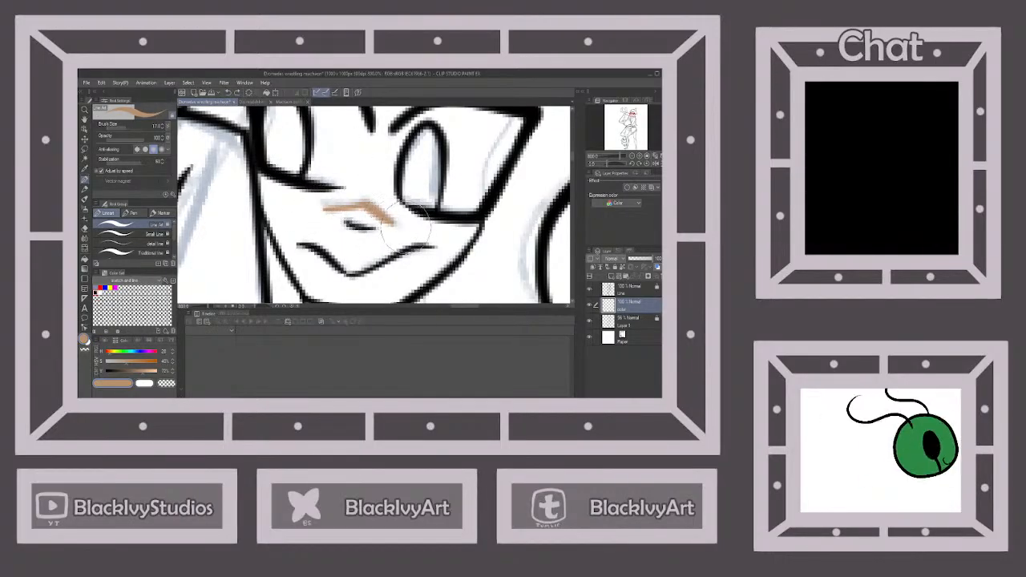
scroll(416, 208, down, 7)
scroll(376, 209, down, 3)
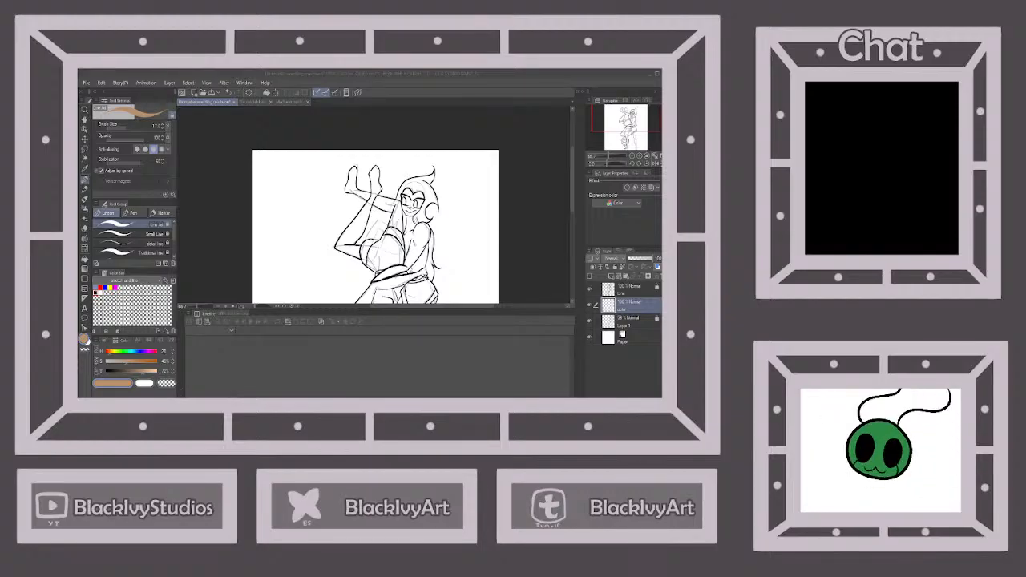
Paint a tan marking on the upright figure's torso beside the other figure's hip and extend it across to the upper arm
scroll(412, 251, up, 3)
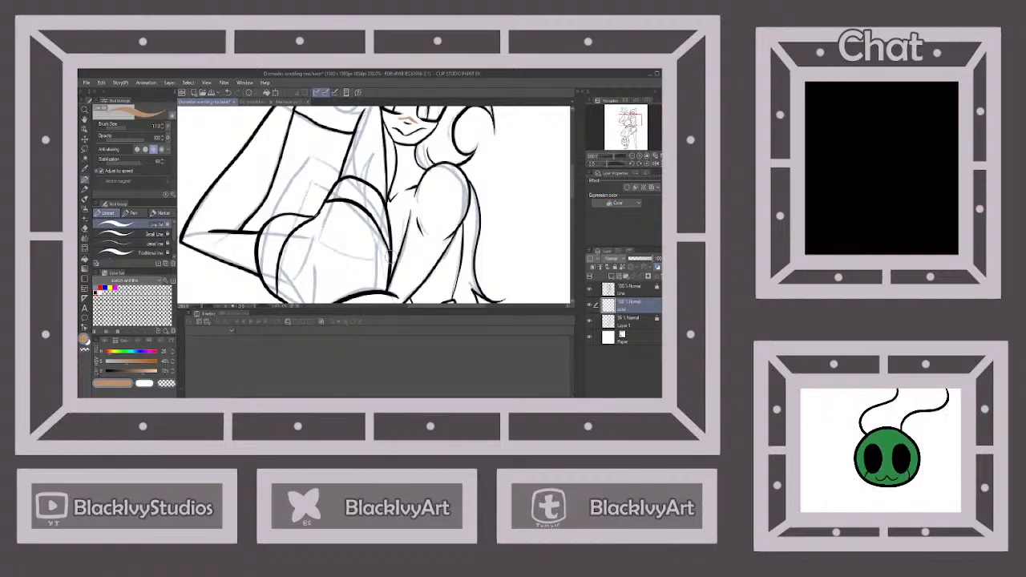
drag(389, 268, 409, 235)
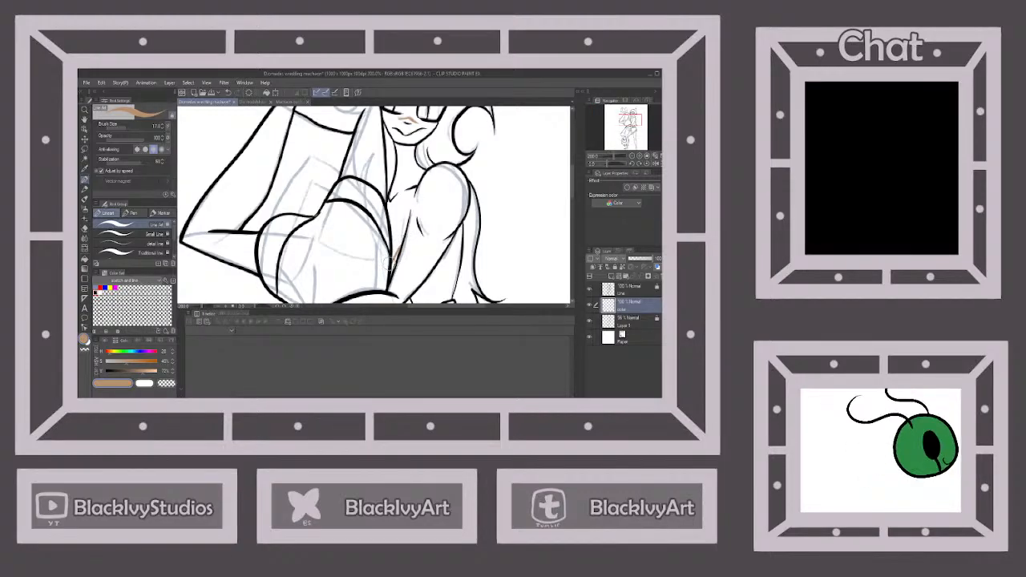
drag(387, 272, 407, 235)
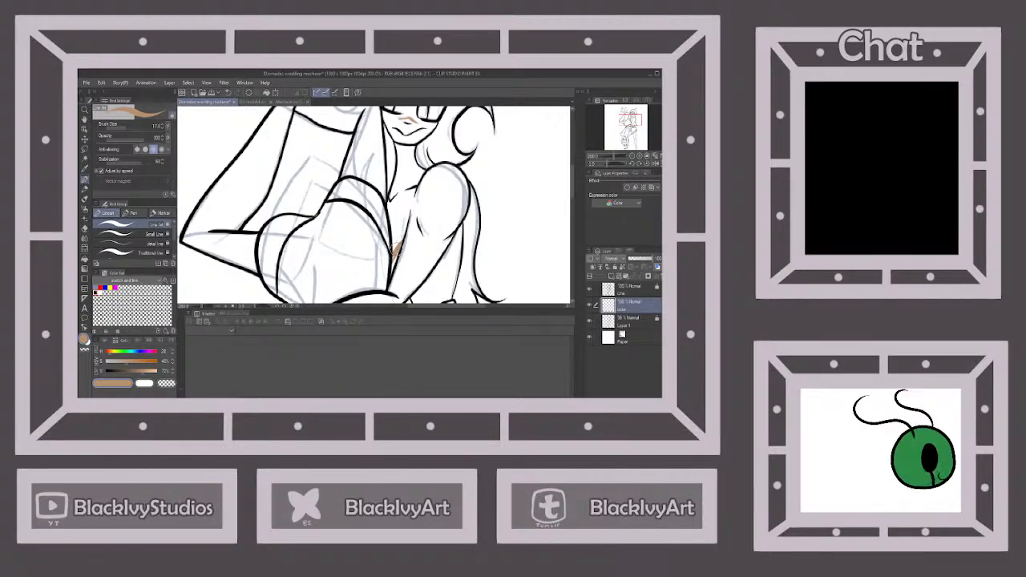
scroll(391, 257, down, 3)
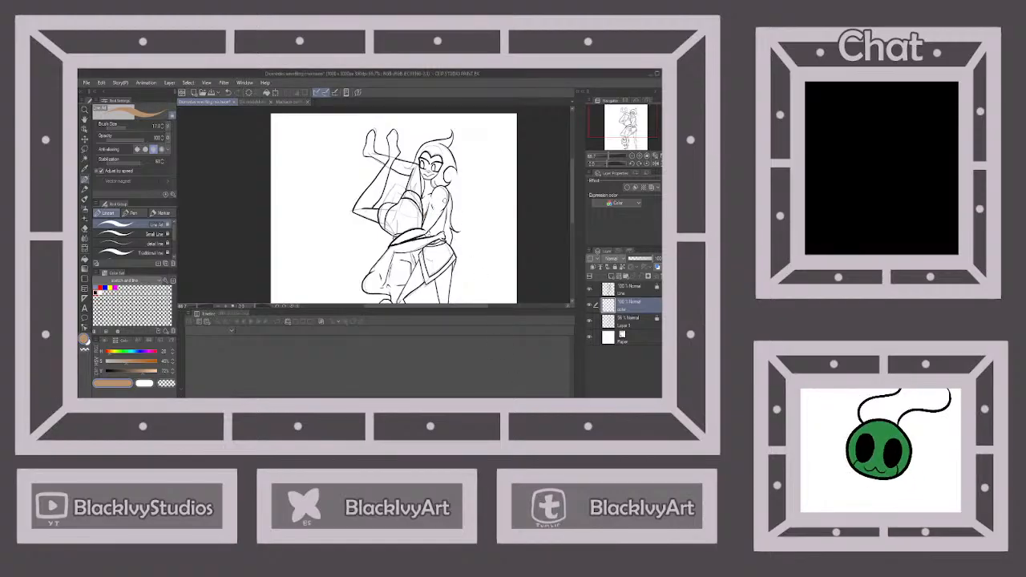
scroll(436, 210, up, 3)
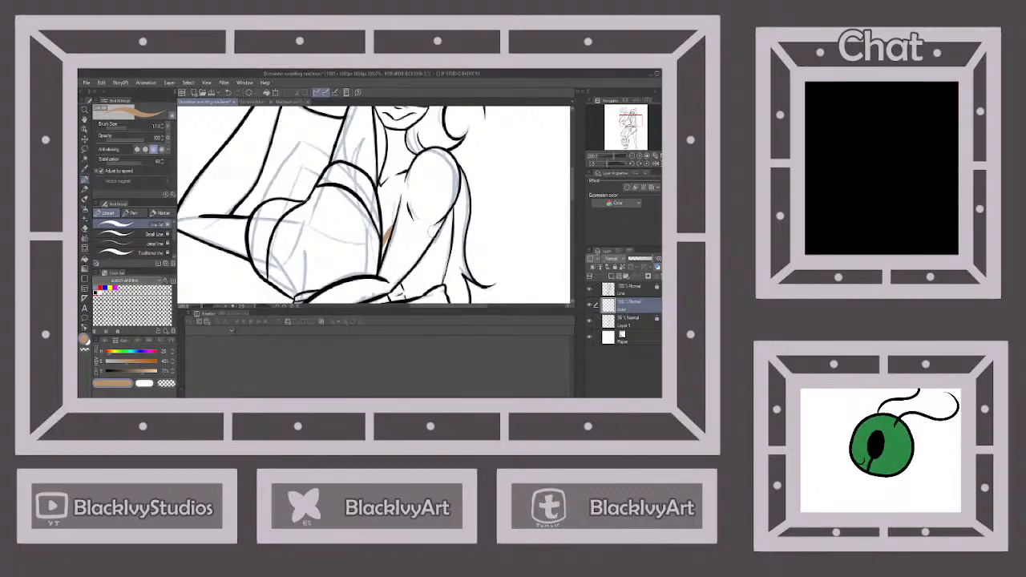
drag(439, 238, 397, 233)
scroll(416, 214, down, 2)
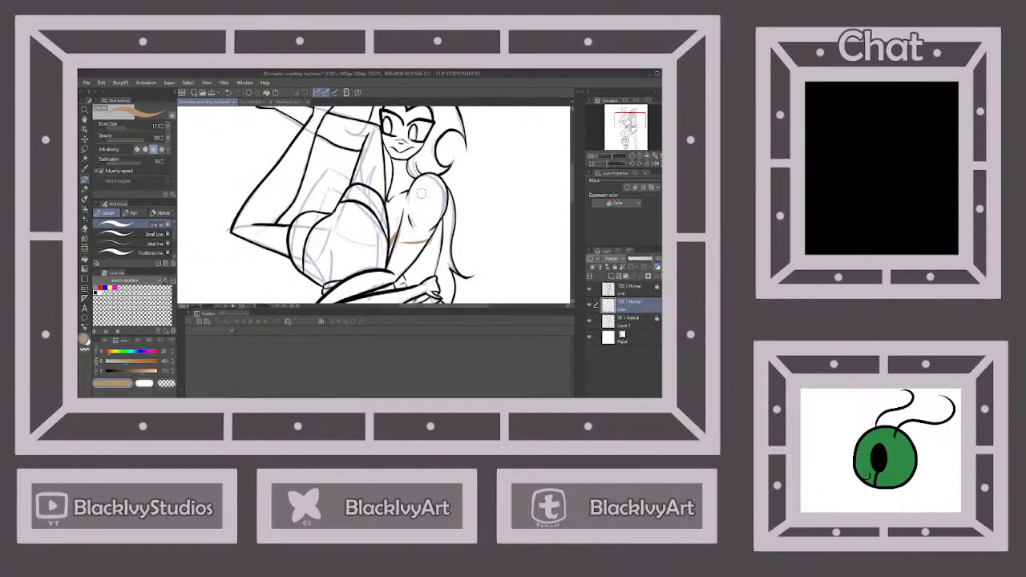
scroll(425, 210, down, 1)
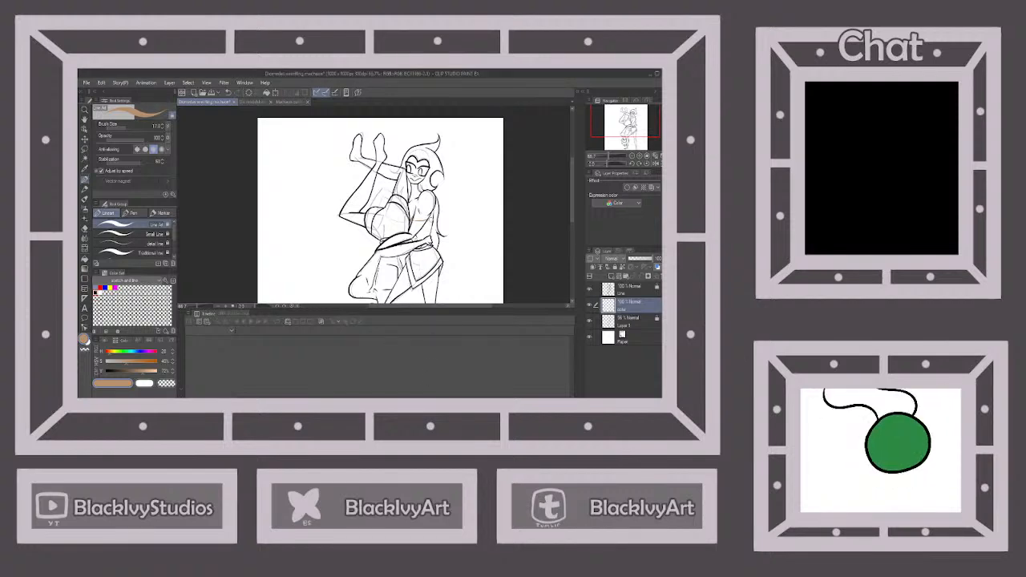
Paint a short diagonal tan marking on the upright figure's lower leg
scroll(430, 217, down, 3)
scroll(431, 256, up, 3)
scroll(431, 256, up, 2)
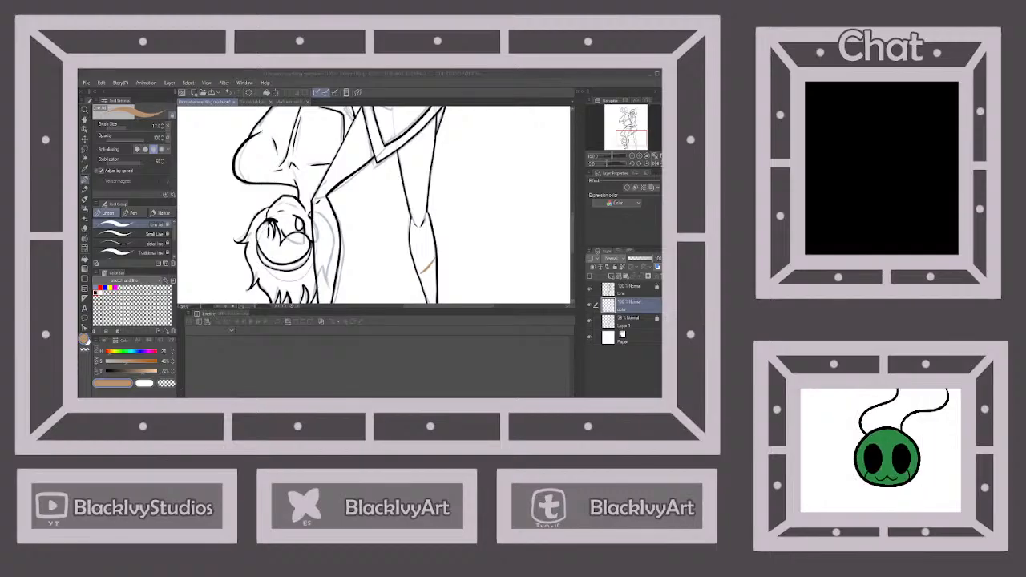
click(447, 225)
scroll(447, 227, down, 4)
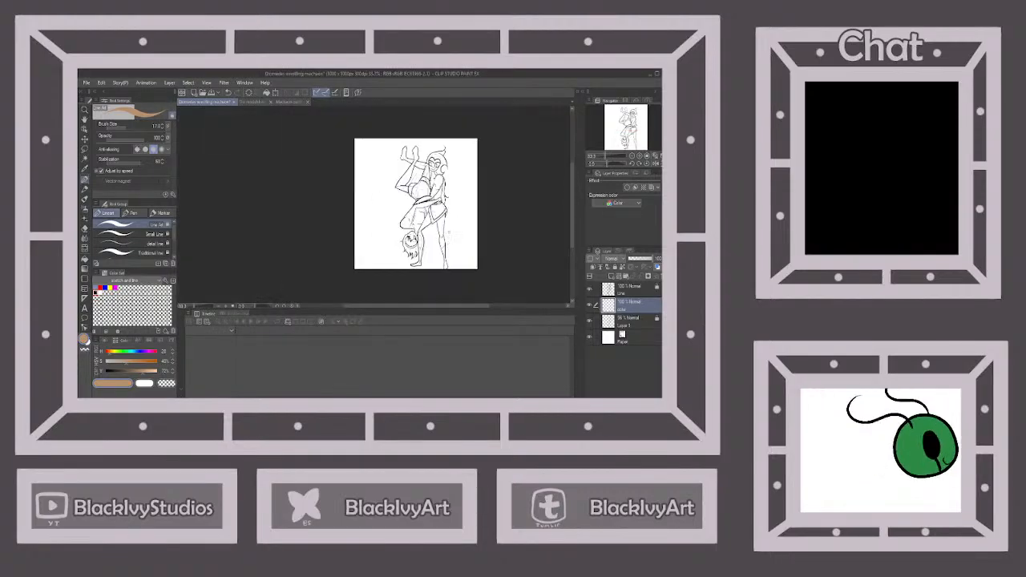
Sample the yellow eye colour from the reference sheet and fill both of the upright figure's irises with it
click(252, 102)
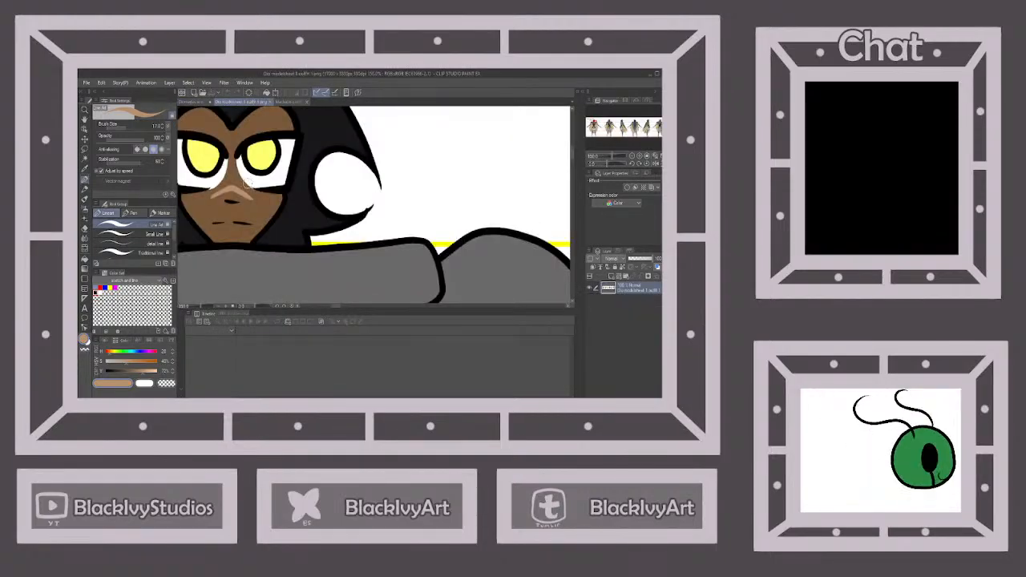
click(205, 102)
click(85, 260)
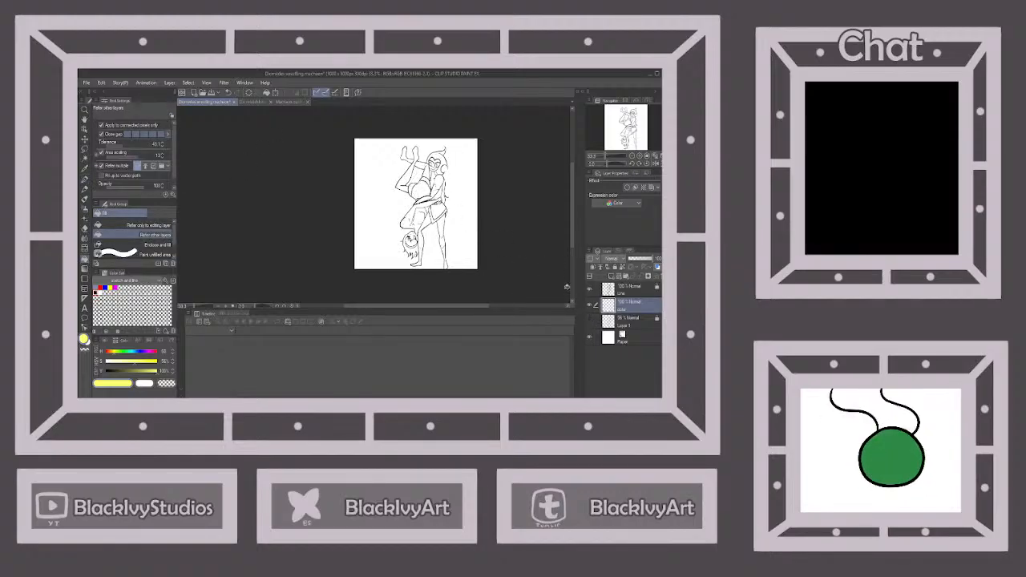
scroll(447, 163, up, 4)
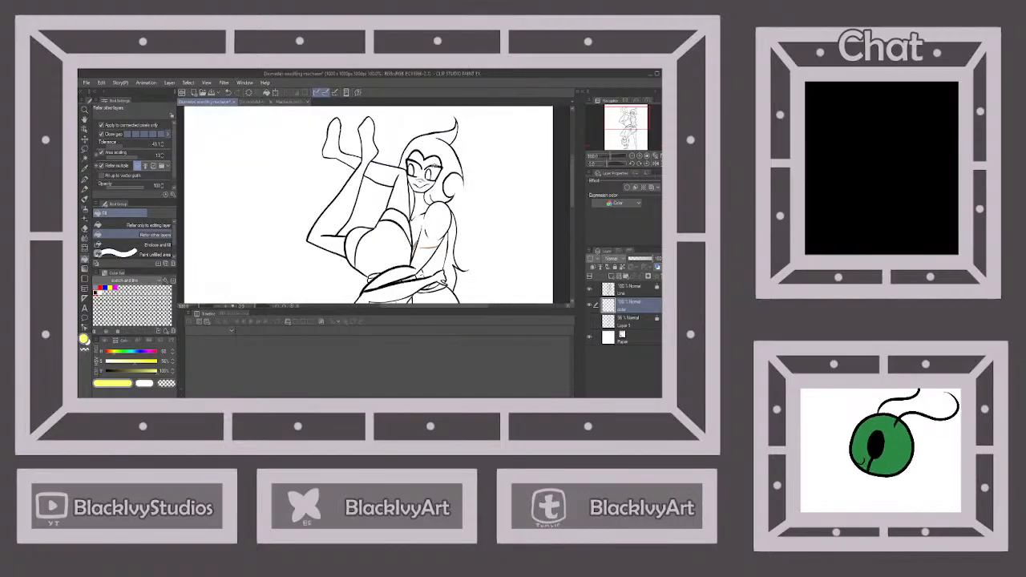
click(412, 170)
Unlock the line art layer, show the sketch layer, and set up the line art pen with black
click(630, 287)
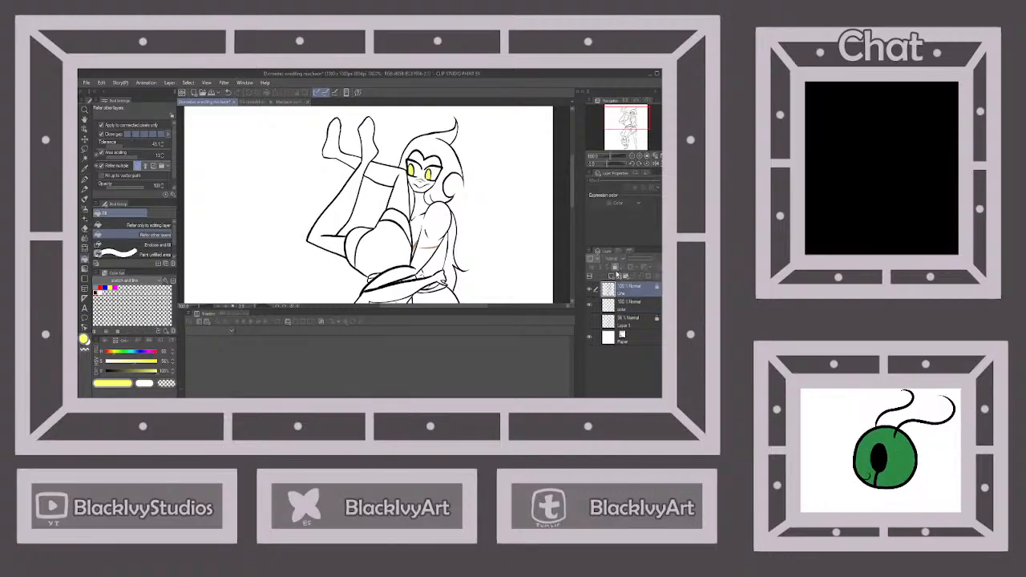
click(591, 321)
scroll(430, 175, down, 3)
scroll(404, 258, up, 3)
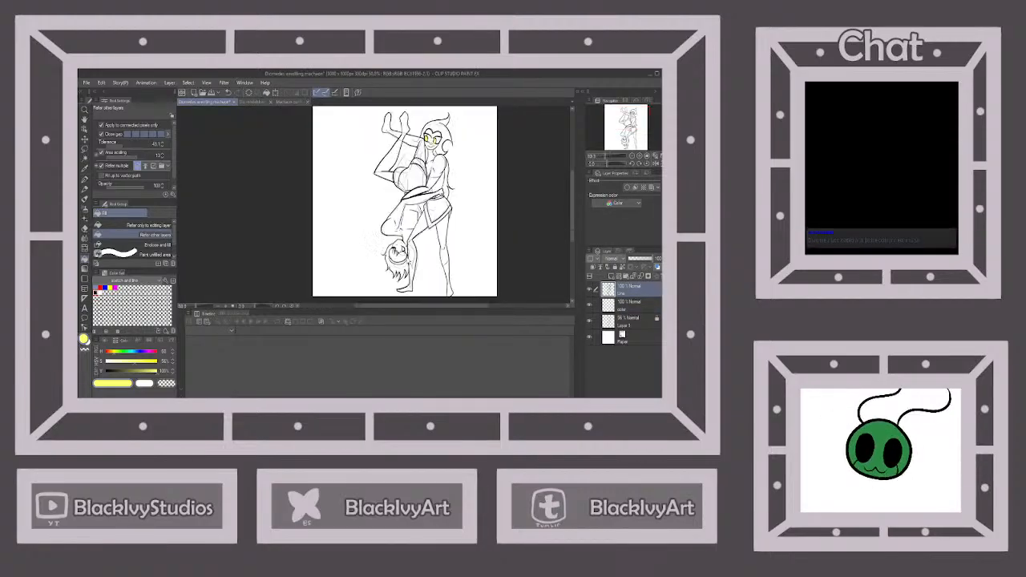
scroll(404, 248, up, 1)
click(84, 180)
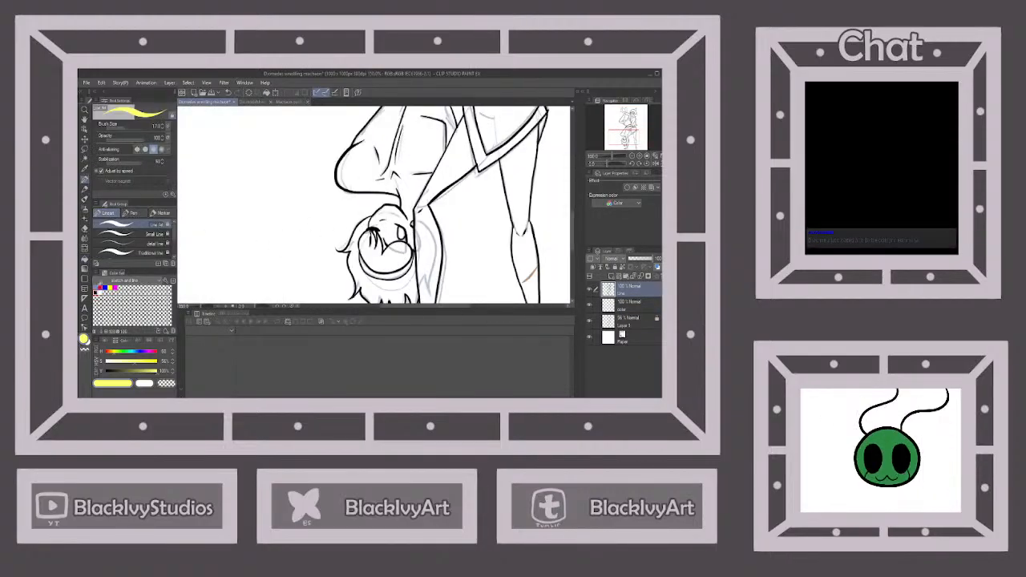
click(96, 292)
Ink the upside-down figure's mouth line over the sketch, and lock the line art layer again
scroll(395, 213, up, 4)
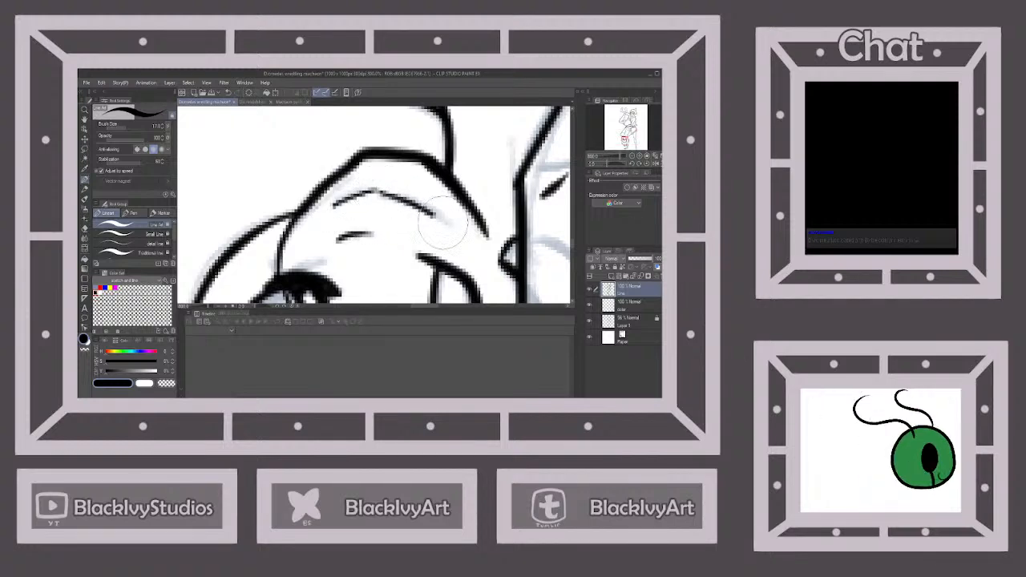
scroll(445, 233, down, 4)
scroll(445, 233, down, 3)
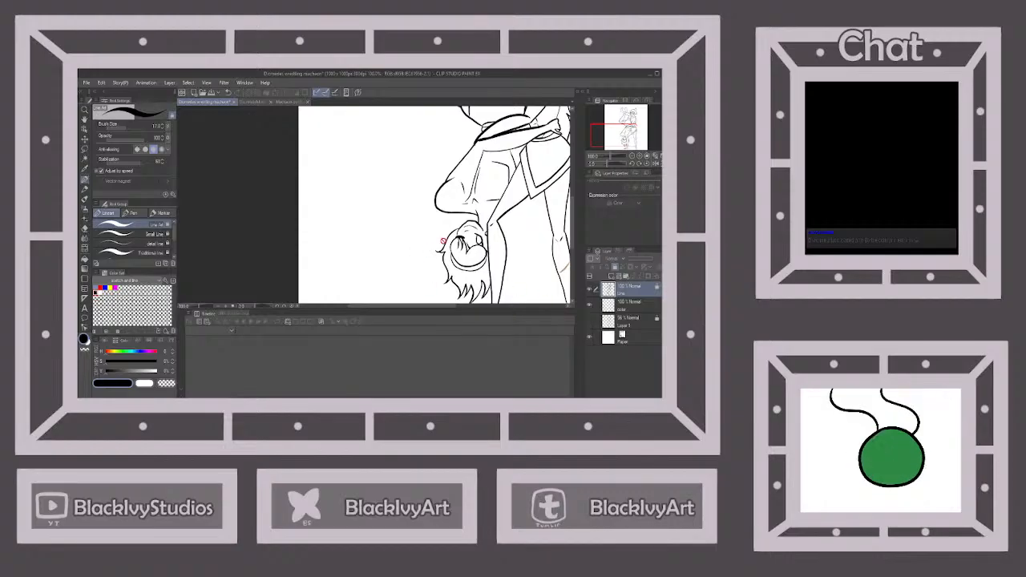
Sample the pale blue eye colour from the reference sheet and fill the upside-down figure's iris with it on the colour layer
scroll(444, 240, down, 3)
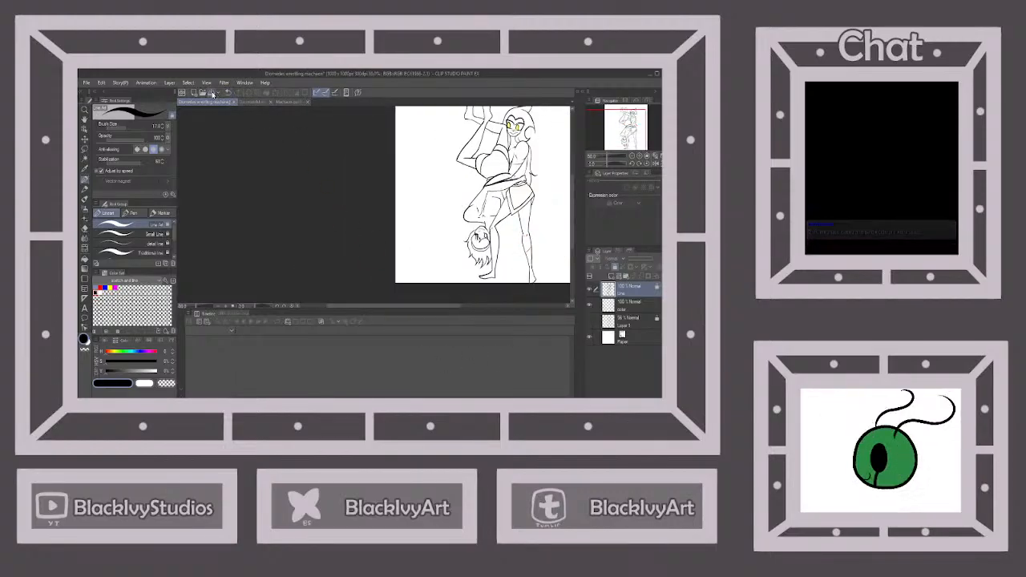
click(291, 103)
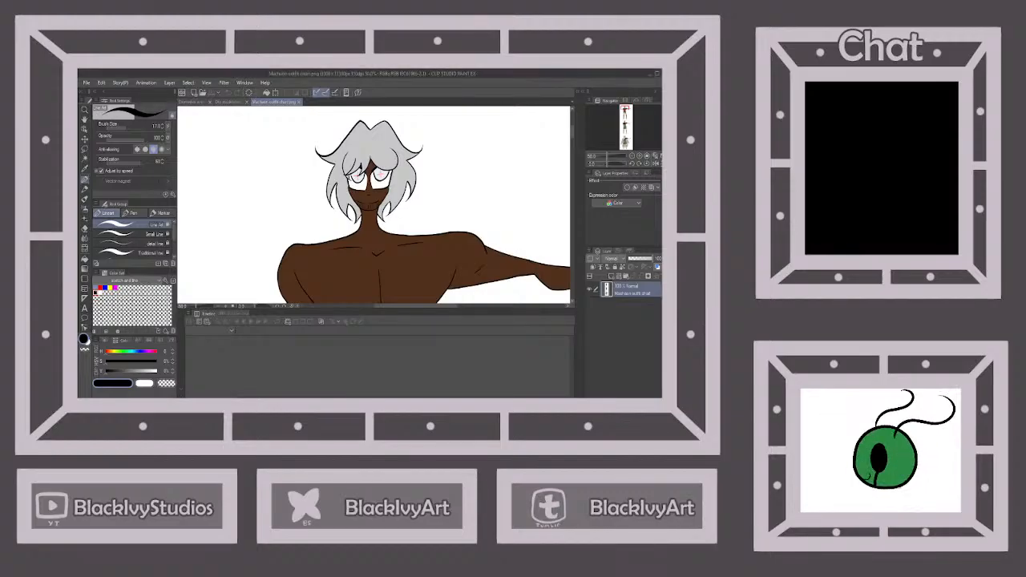
scroll(379, 170, up, 3)
alt+click(377, 168)
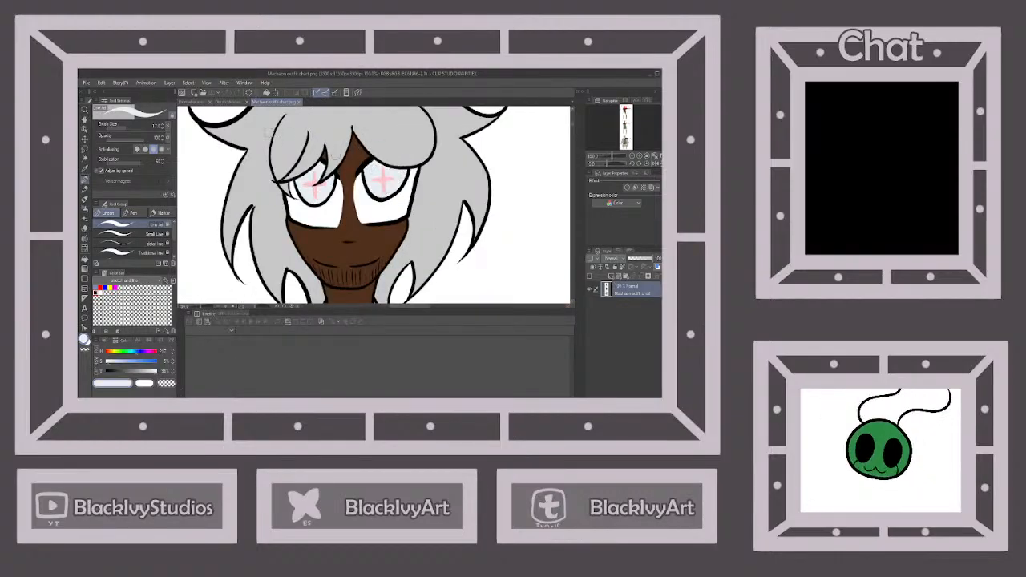
click(194, 102)
click(85, 257)
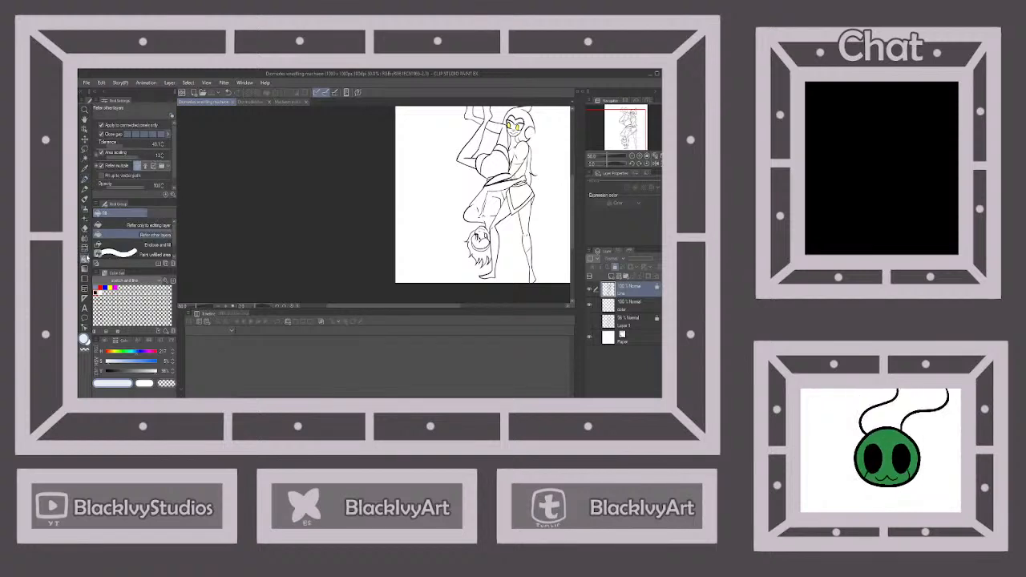
scroll(480, 233, up, 3)
click(629, 306)
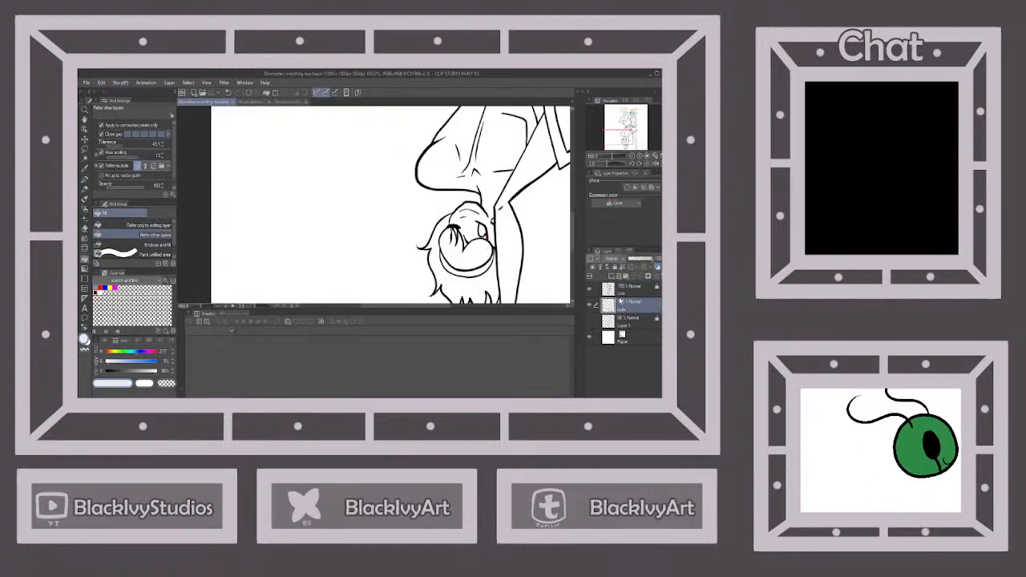
scroll(479, 231, up, 1)
click(477, 229)
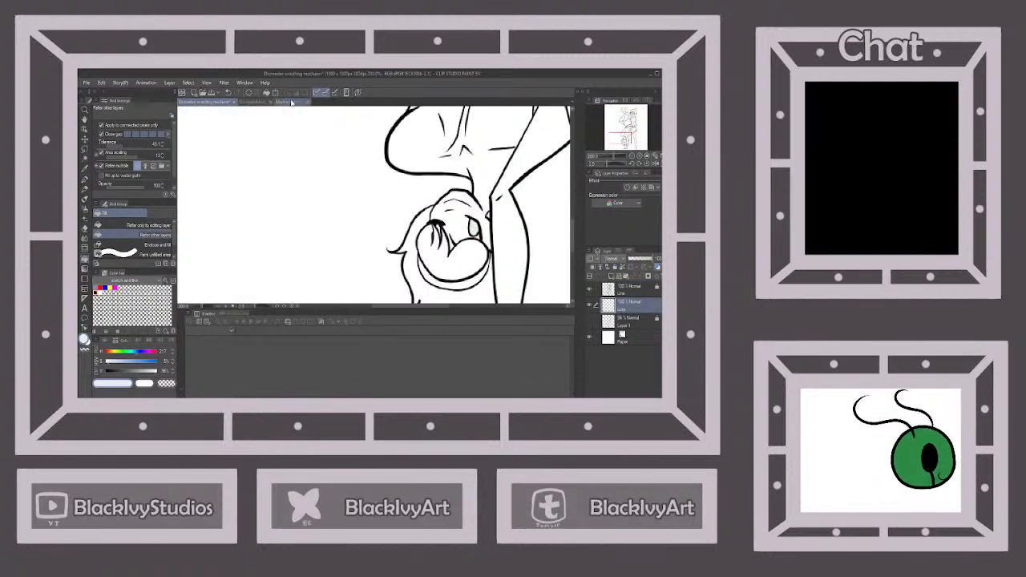
Paint the upside-down figure's eye marking with pink sampled from the cross on the reference sheet's iris, and lock the colour layer
click(292, 102)
scroll(324, 173, up, 3)
alt+click(303, 197)
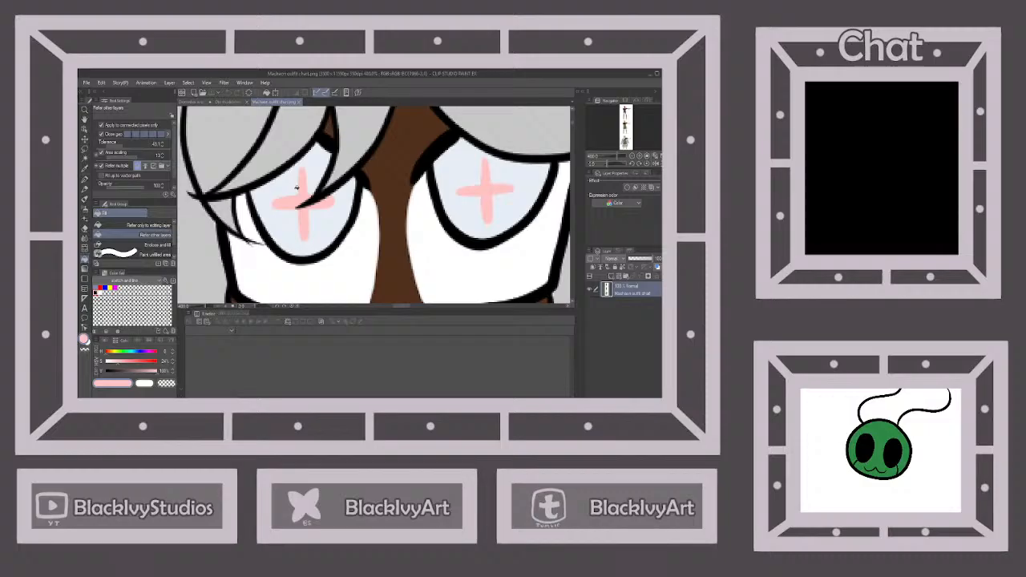
click(205, 102)
key(p)
scroll(491, 224, up, 4)
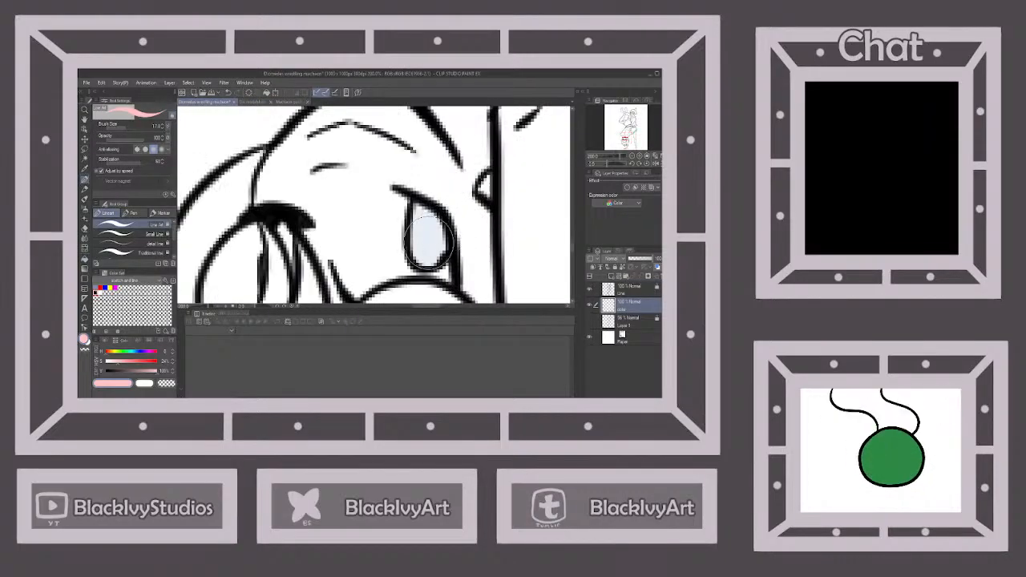
mouse_move(427, 254)
mouse_down()
mouse_move(437, 218)
mouse_move(421, 218)
mouse_move(432, 240)
mouse_move(445, 243)
mouse_move(441, 232)
mouse_up()
scroll(441, 232, down, 4)
scroll(441, 233, down, 2)
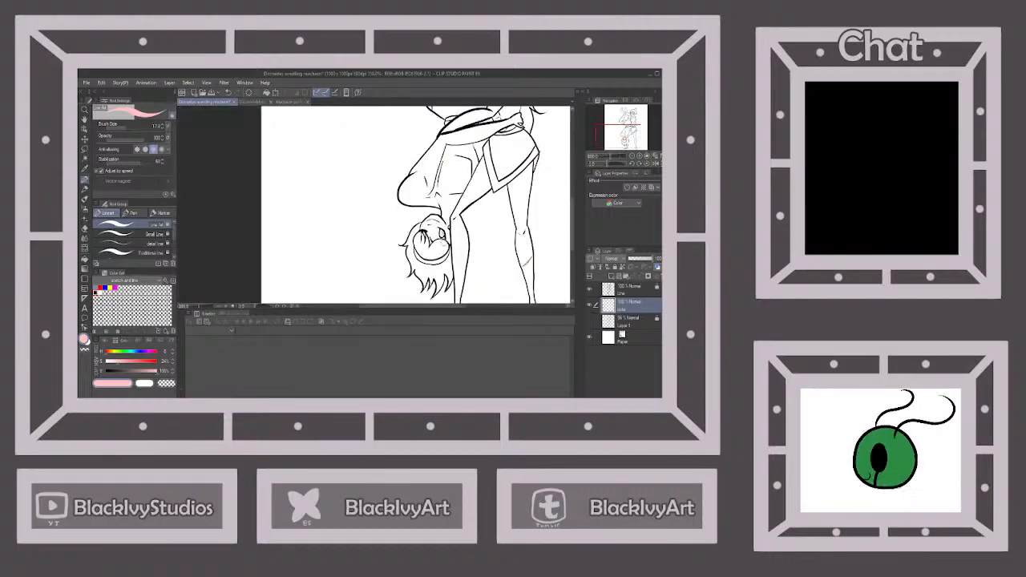
scroll(445, 265, down, 2)
scroll(495, 262, down, 2)
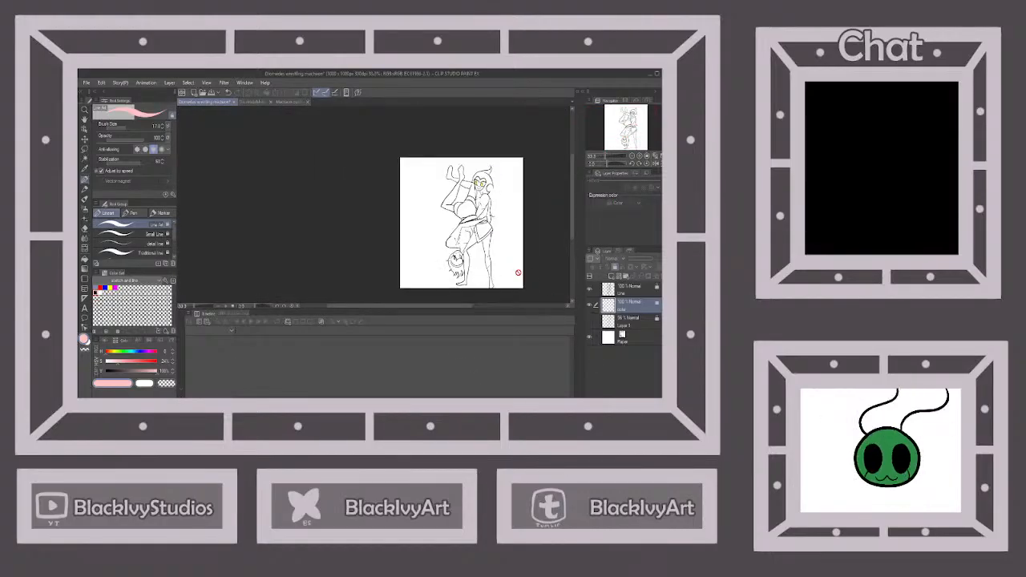
scroll(522, 284, down, 2)
scroll(534, 280, up, 2)
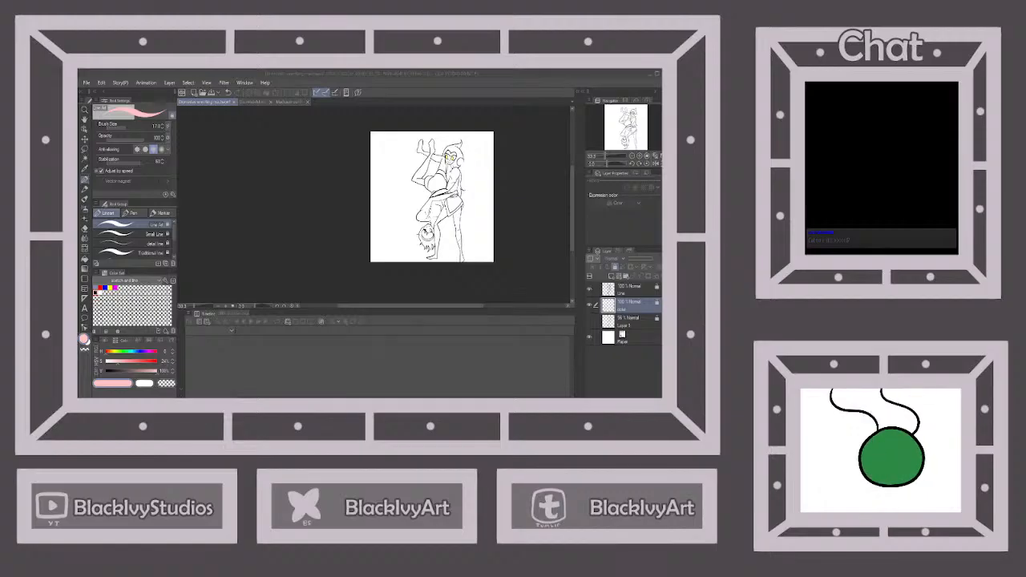
scroll(433, 257, down, 1)
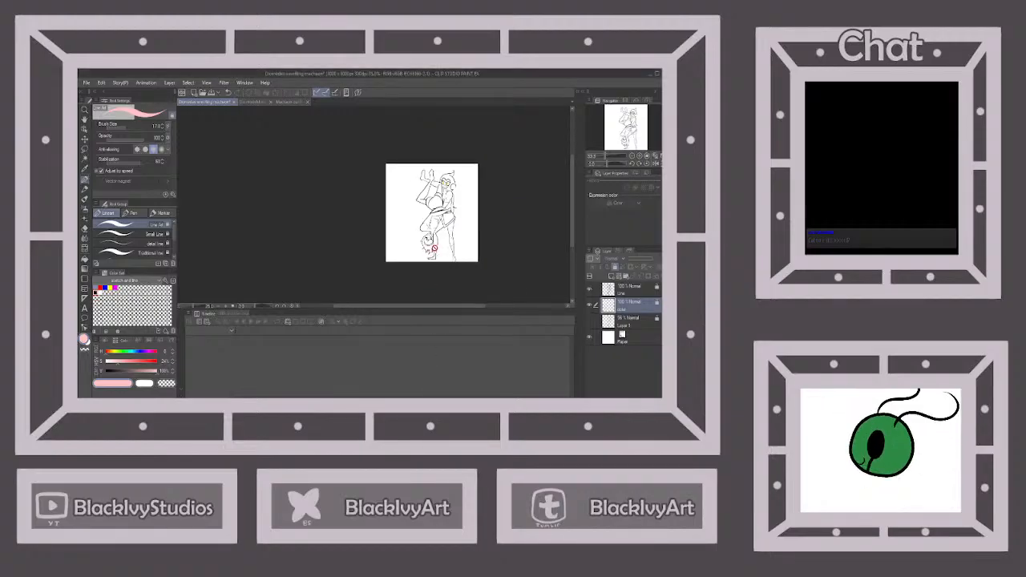
scroll(437, 209, up, 1)
scroll(439, 208, down, 1)
scroll(439, 208, up, 1)
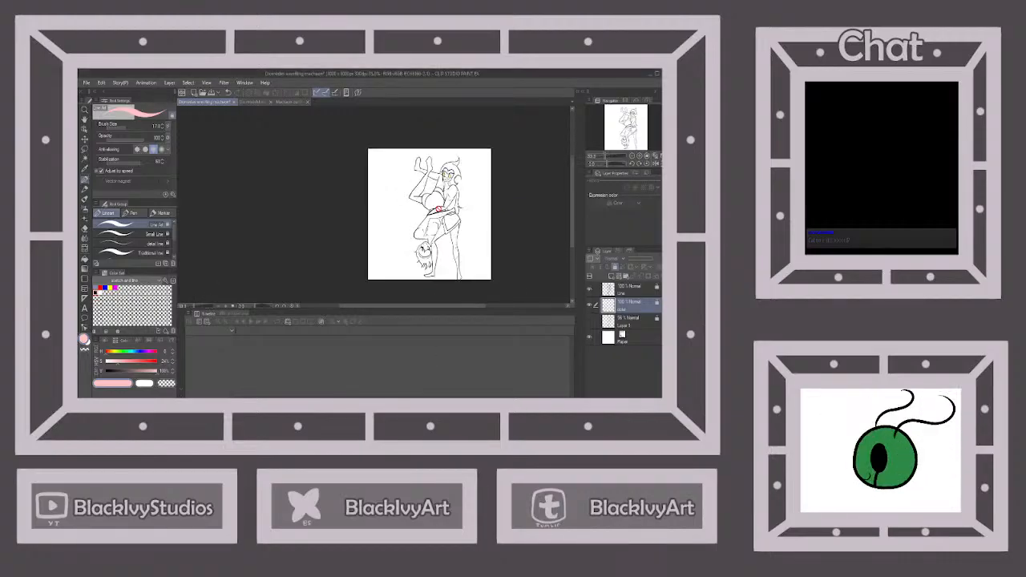
scroll(467, 176, down, 1)
scroll(462, 226, up, 1)
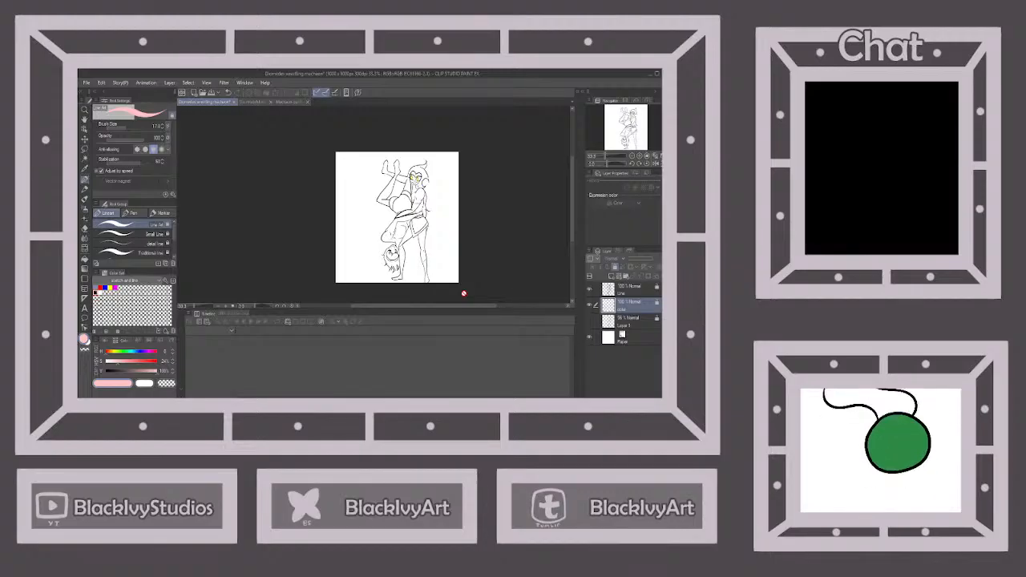
Save the wrestling illustration and close it together with both character reference sheets
click(213, 94)
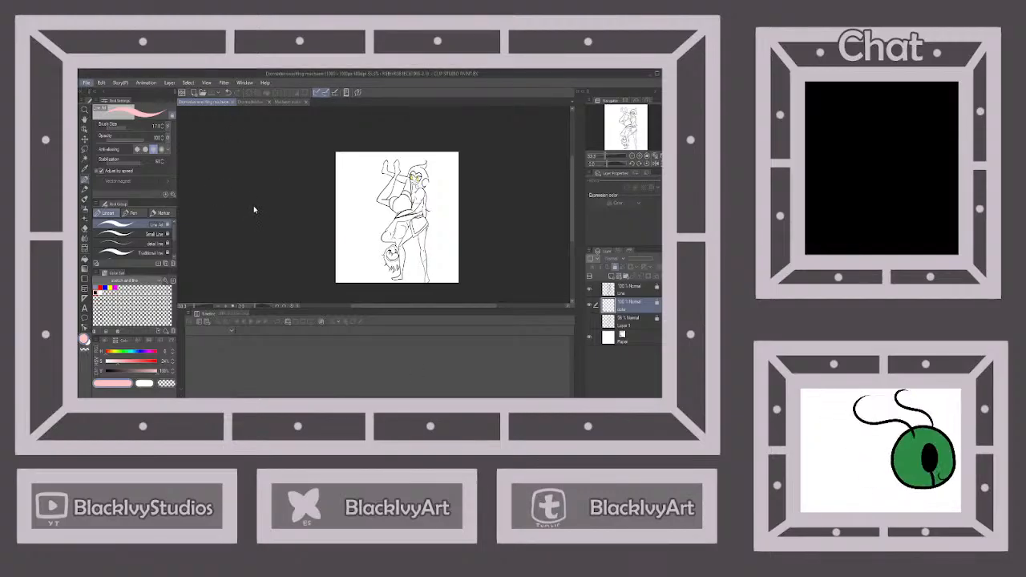
key(alt+Tab)
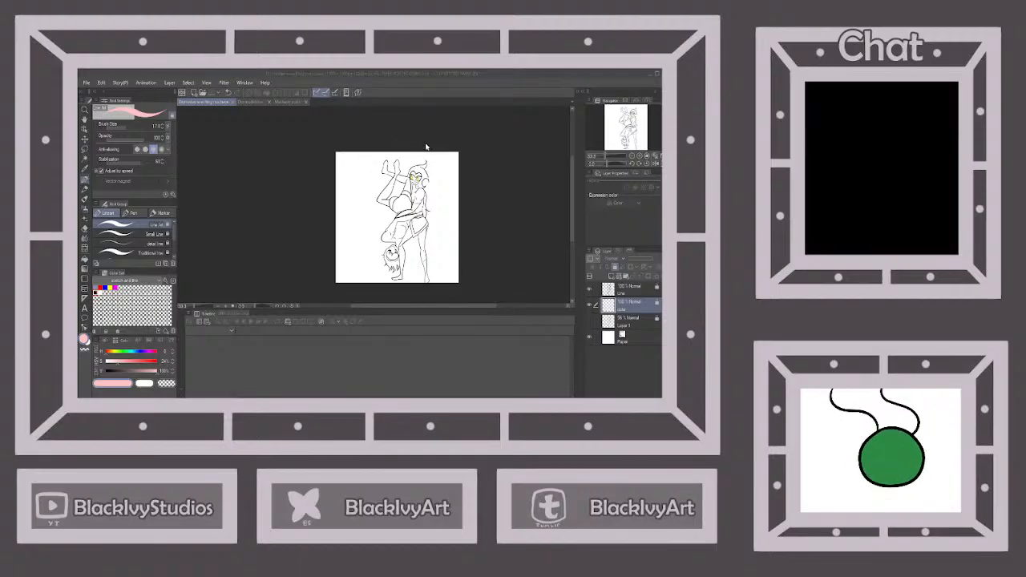
click(471, 165)
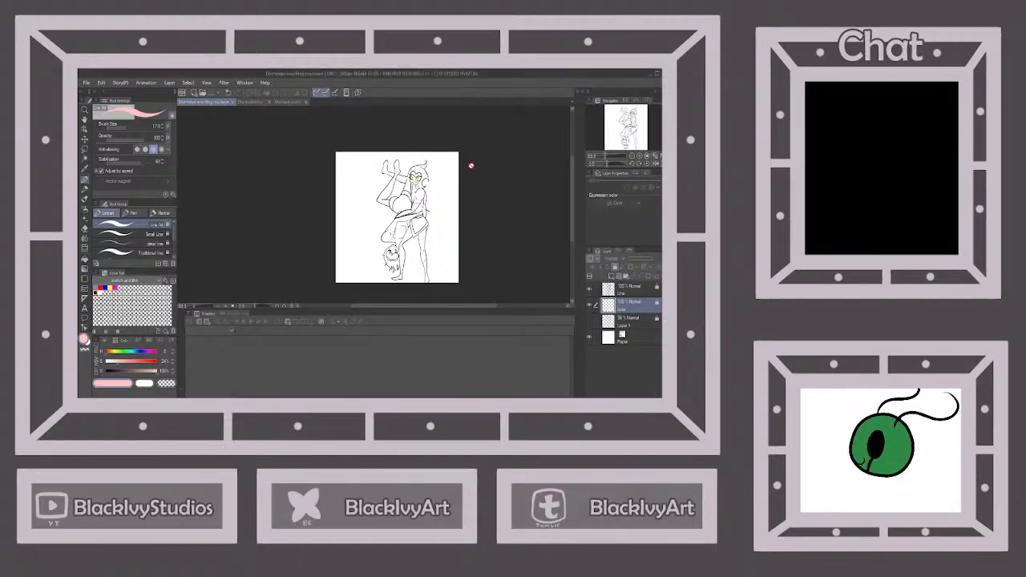
click(270, 103)
click(232, 103)
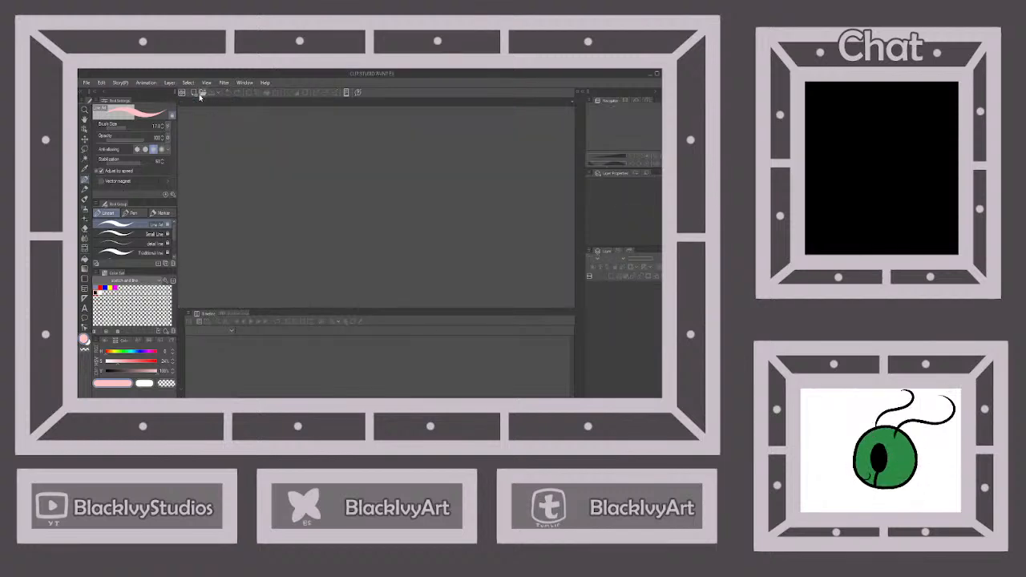
Create a new blank square illustration and choose the thin Japanese-named pen from the line art brushes
click(368, 134)
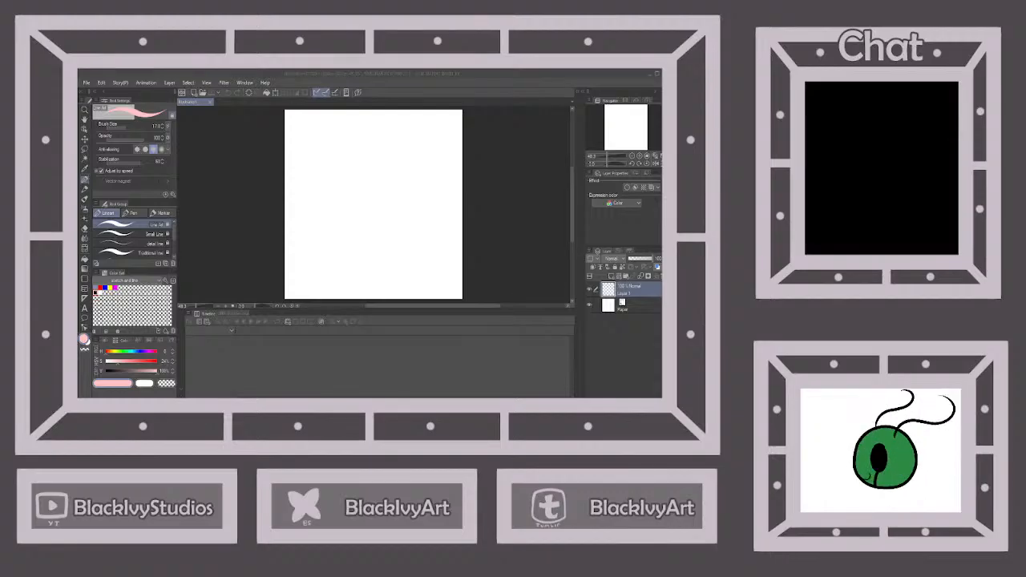
click(441, 71)
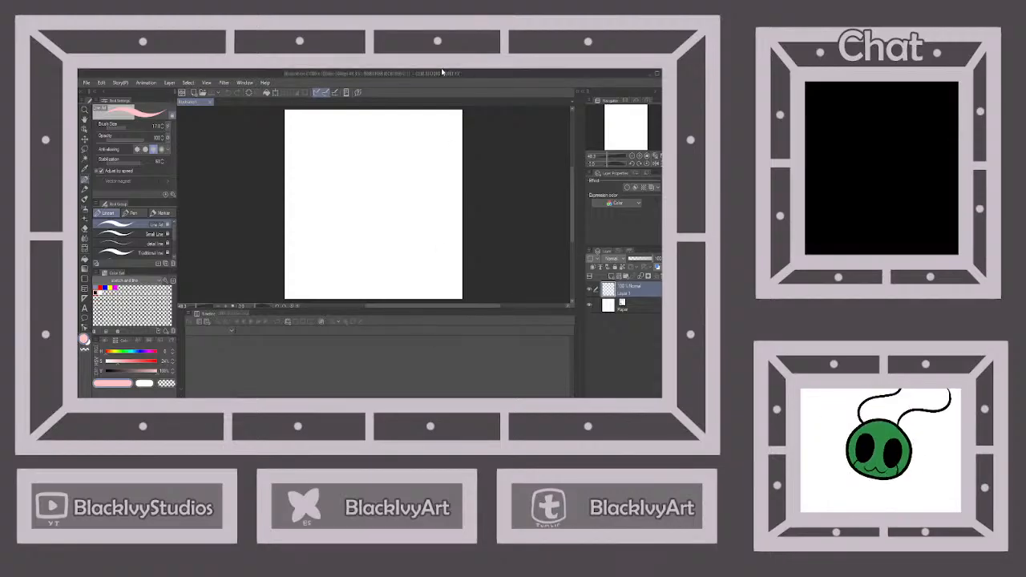
scroll(121, 248, down, 1)
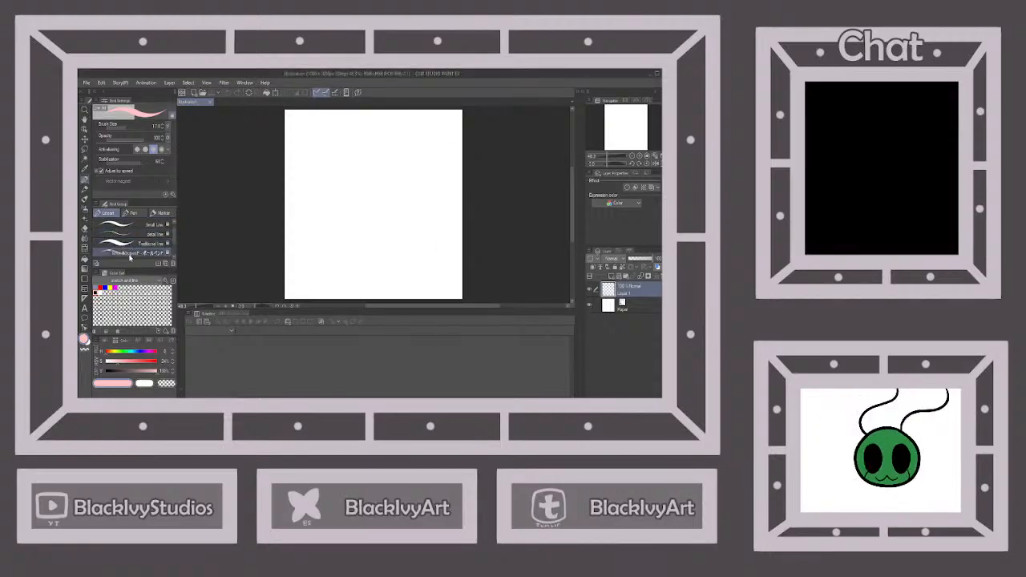
click(124, 252)
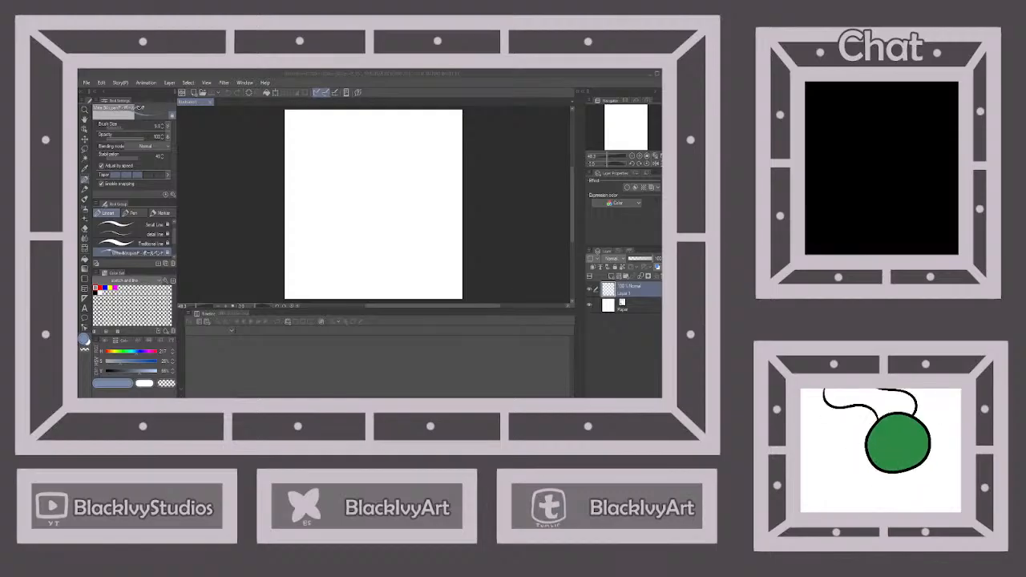
Create a second document from the copied picture of the woman in a yellow dress, and return to the blank canvas
click(171, 73)
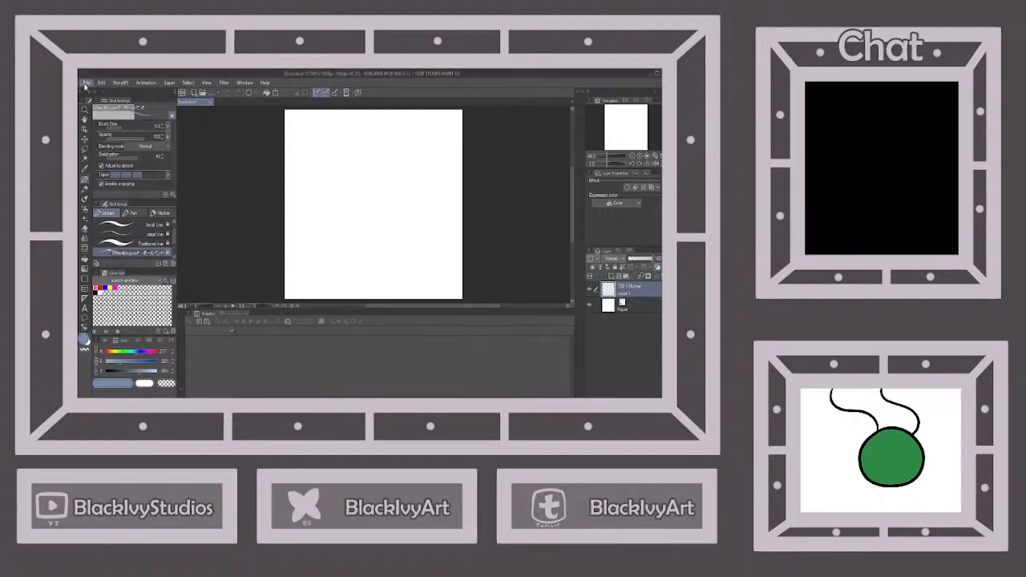
click(85, 85)
click(129, 96)
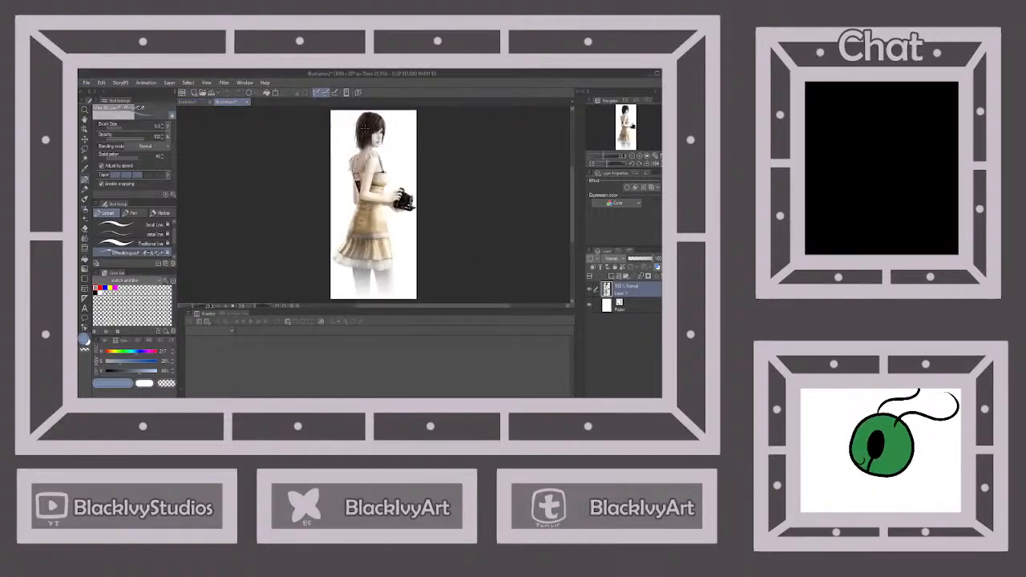
click(187, 102)
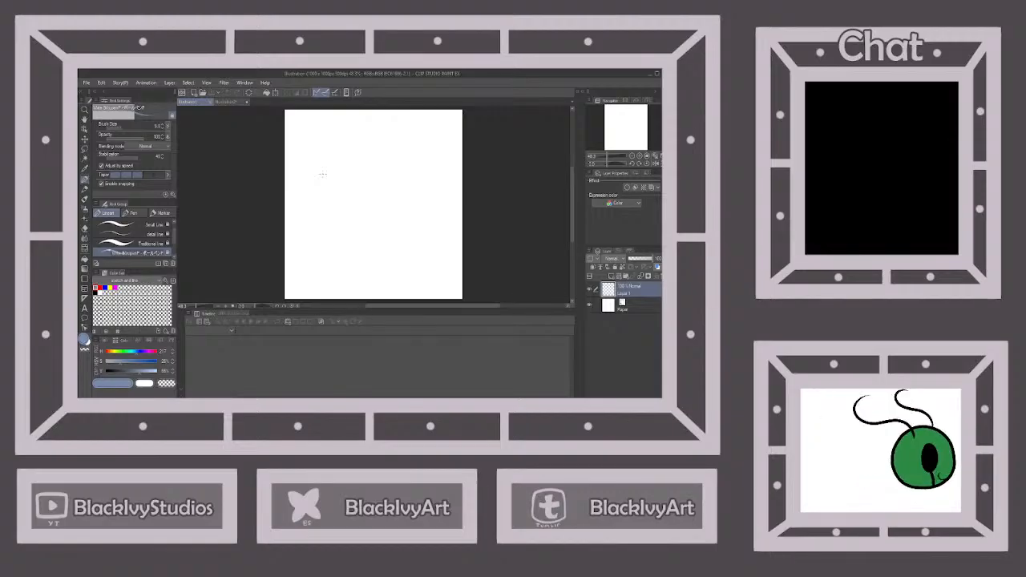
scroll(407, 145, down, 2)
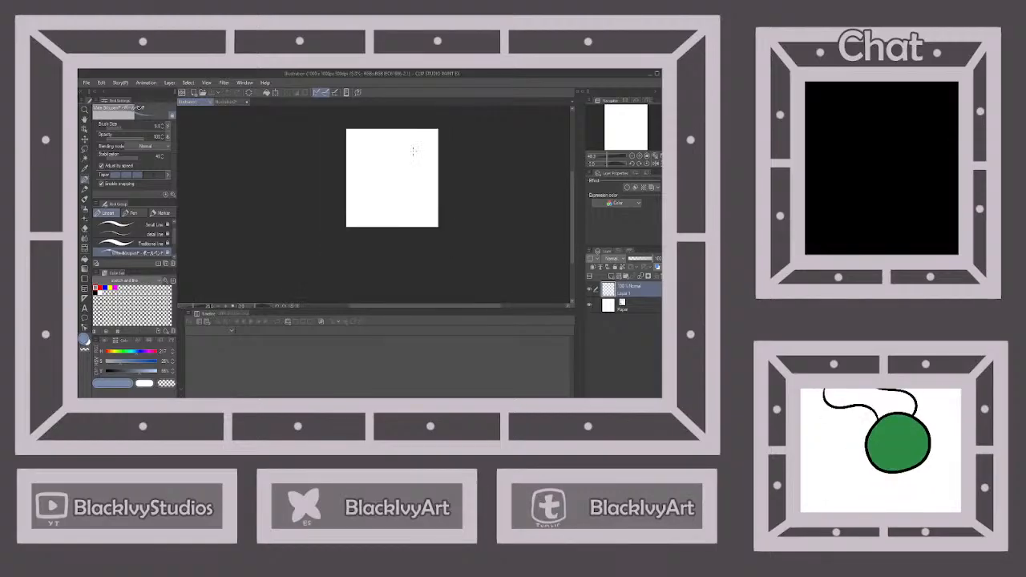
scroll(405, 160, up, 4)
scroll(406, 163, down, 2)
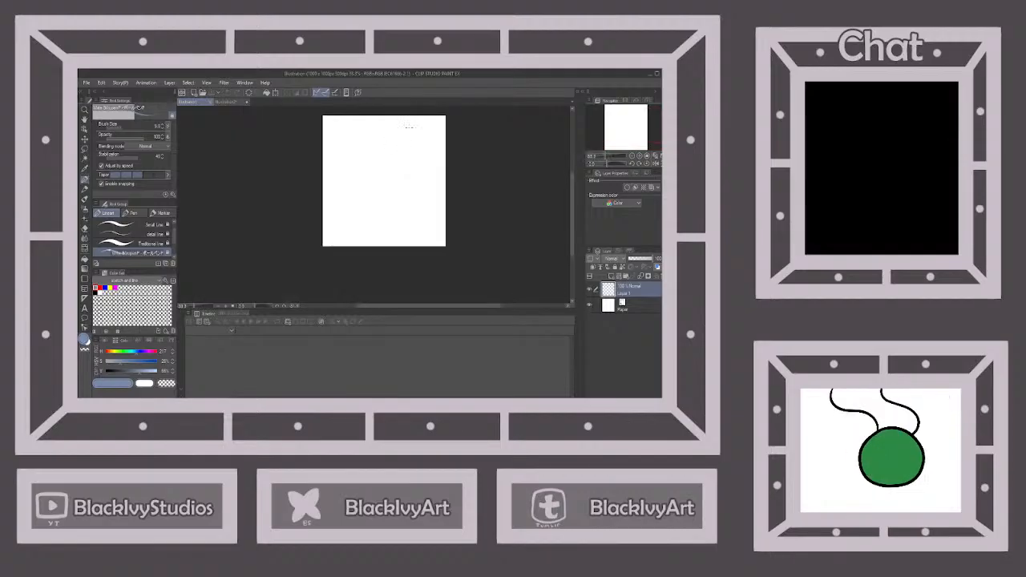
scroll(415, 127, up, 2)
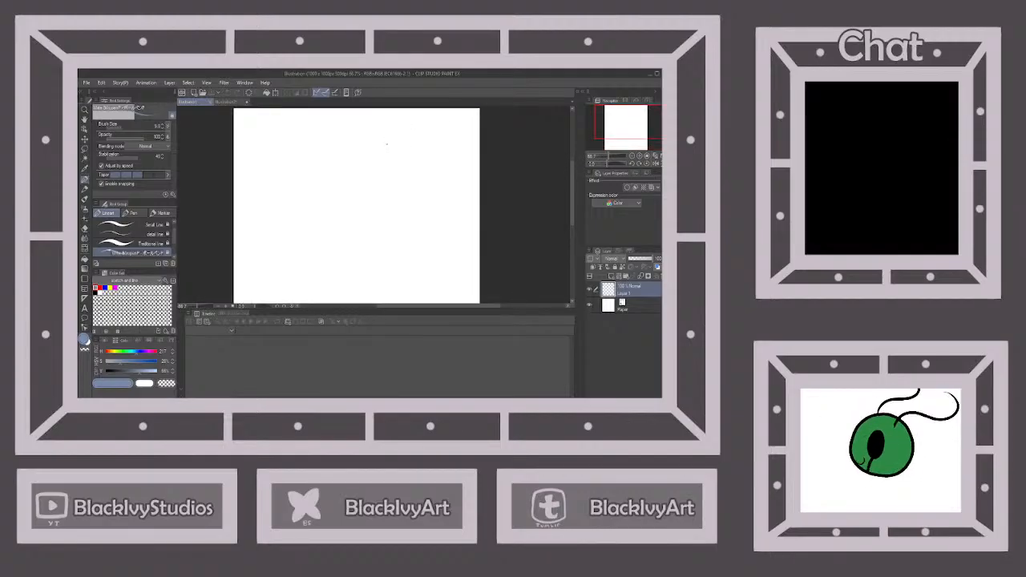
click(386, 136)
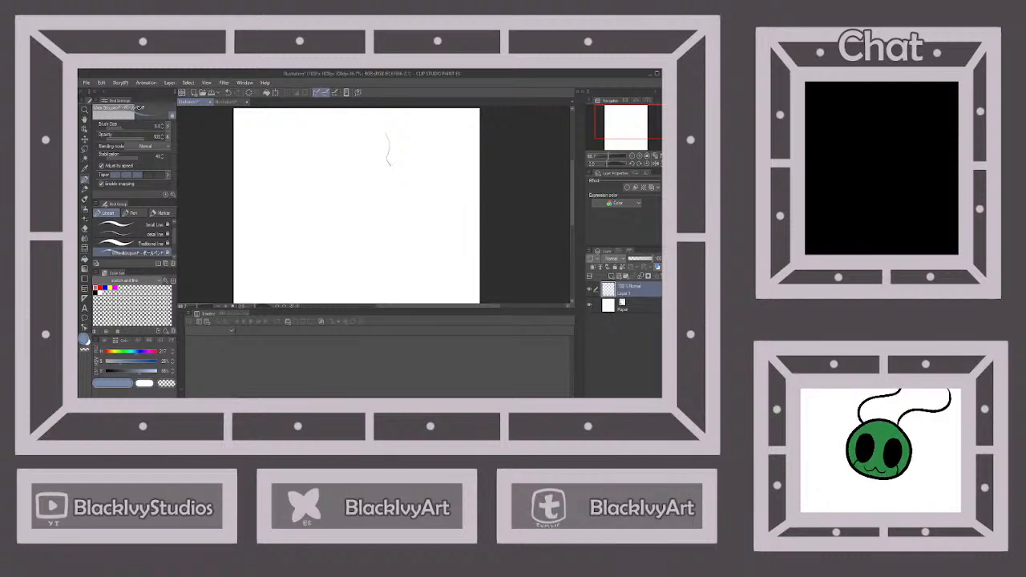
click(229, 93)
Sketch the curved forehead and cheek profile of a face down to a pointed chin, and add a short jaw line
scroll(396, 120, up, 1)
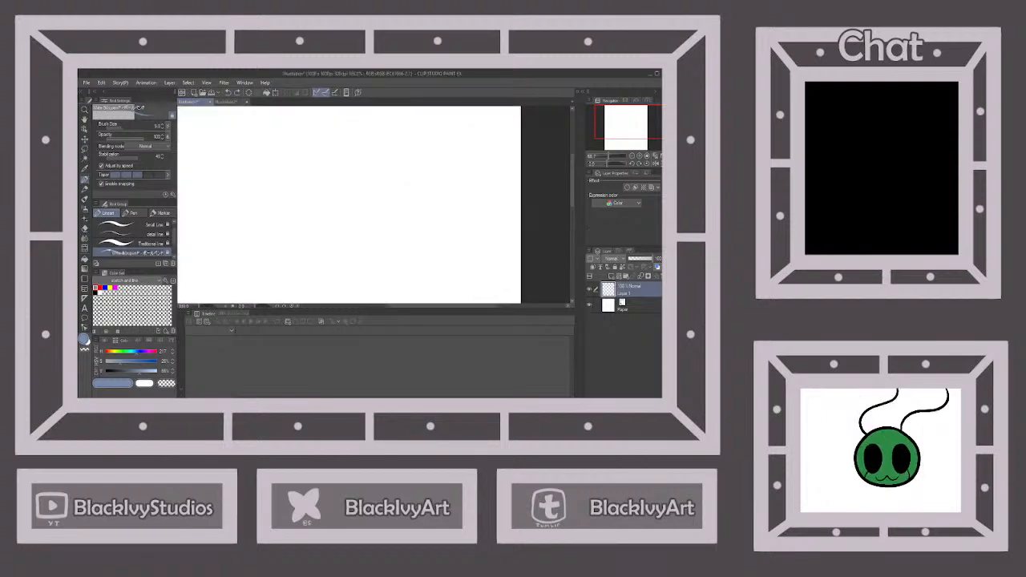
mouse_move(357, 130)
mouse_down()
mouse_move(360, 196)
mouse_move(342, 219)
mouse_up()
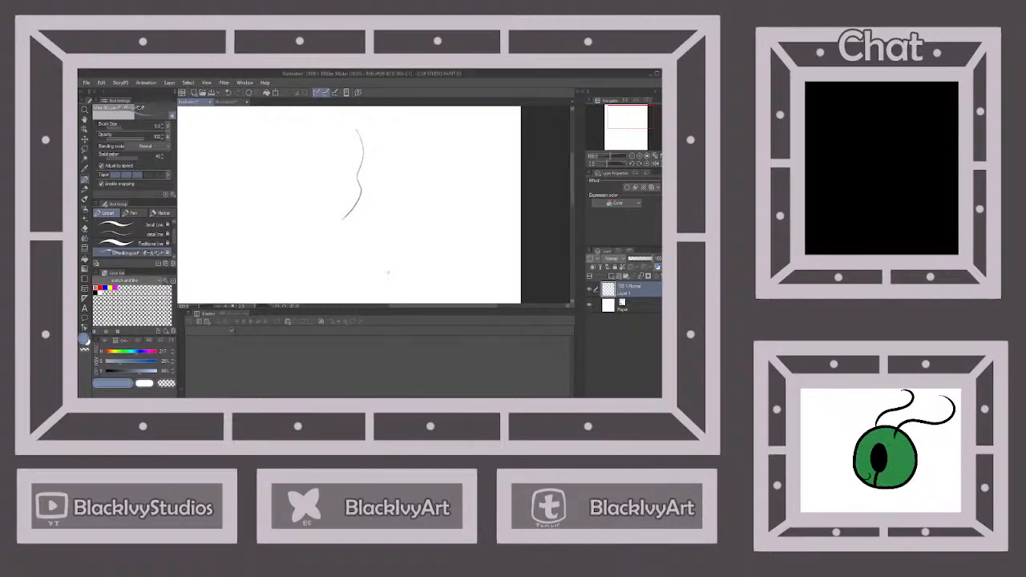
drag(343, 217, 324, 211)
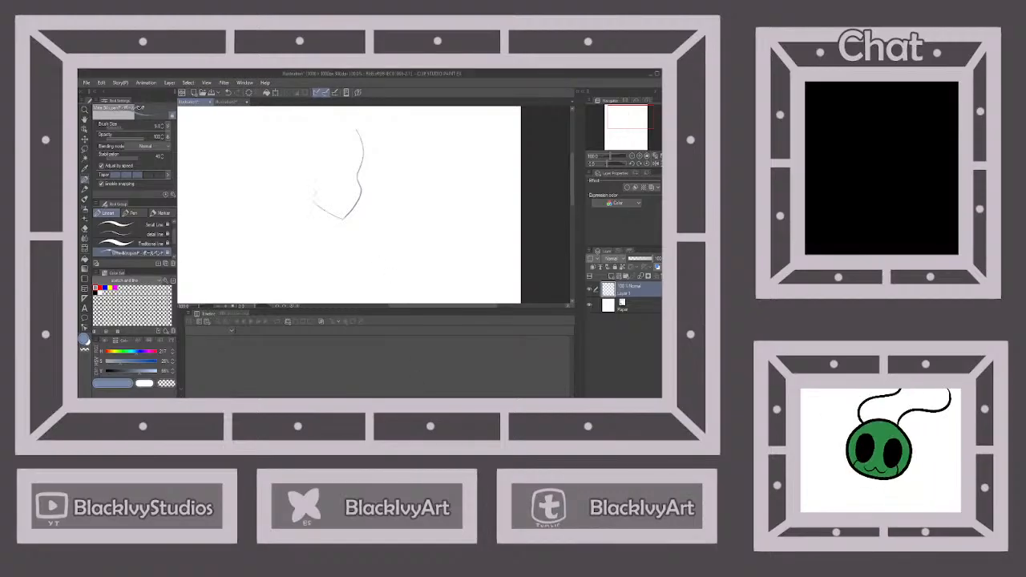
Try to sketch the rounded skull outline from the forehead around to the jaw, and undo the strokes
mouse_move(357, 130)
mouse_down()
mouse_move(334, 117)
mouse_move(296, 140)
mouse_up()
click(229, 93)
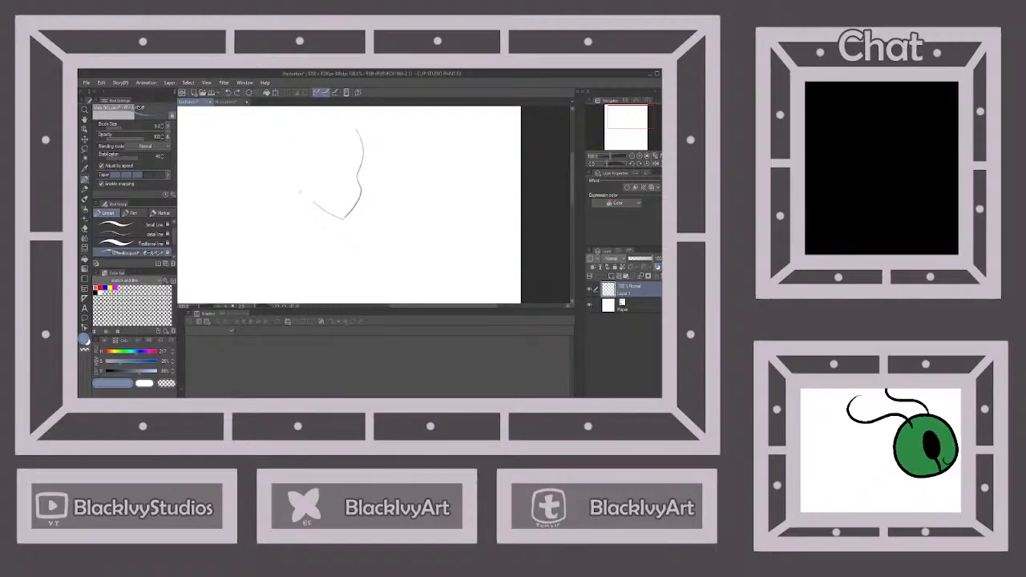
mouse_move(286, 178)
mouse_down()
mouse_move(279, 136)
mouse_move(291, 118)
mouse_up()
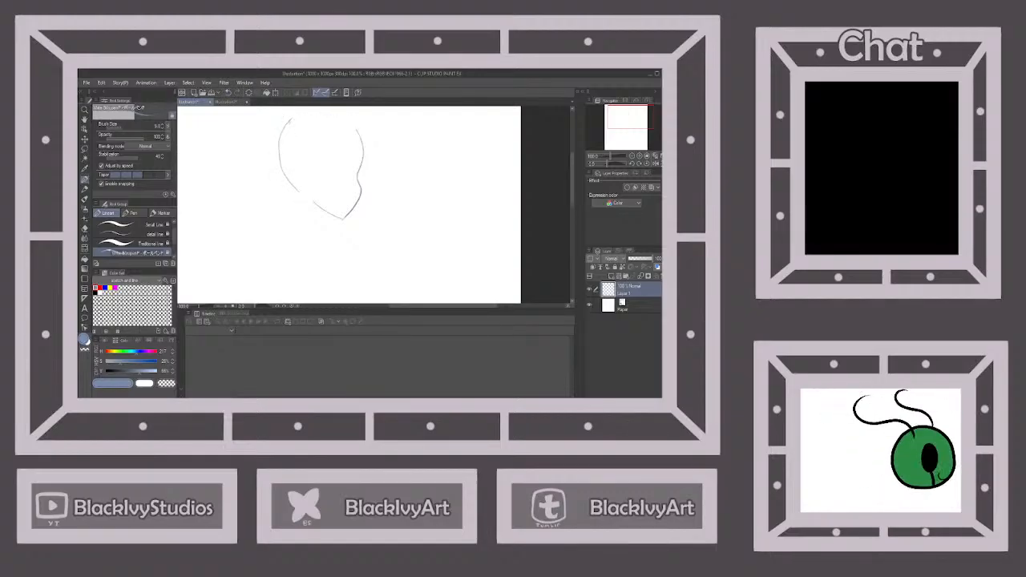
click(228, 93)
scroll(294, 124, down, 3)
scroll(307, 122, up, 3)
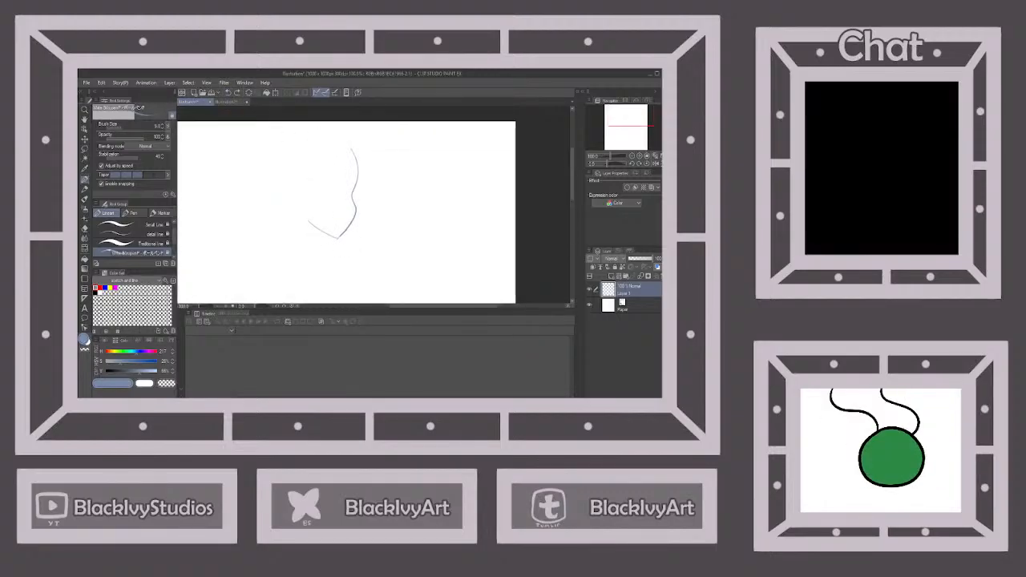
Redraw the rounded skull outline from the forehead around the back of the head to the jaw line
drag(292, 206, 279, 166)
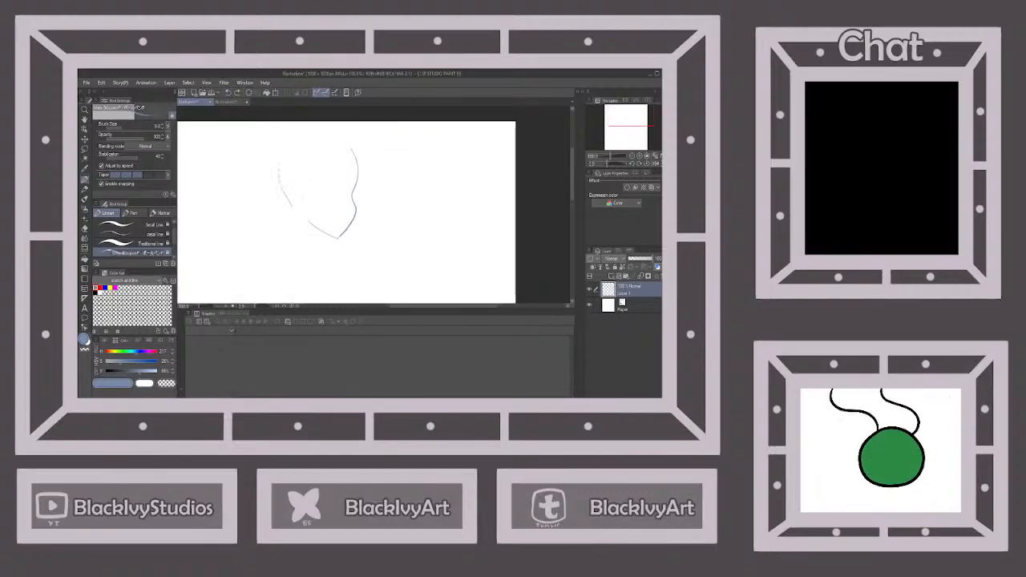
click(229, 93)
mouse_move(351, 148)
mouse_down()
mouse_move(315, 130)
mouse_move(292, 141)
mouse_move(283, 178)
mouse_move(283, 157)
mouse_move(310, 221)
mouse_up()
scroll(361, 171, down, 6)
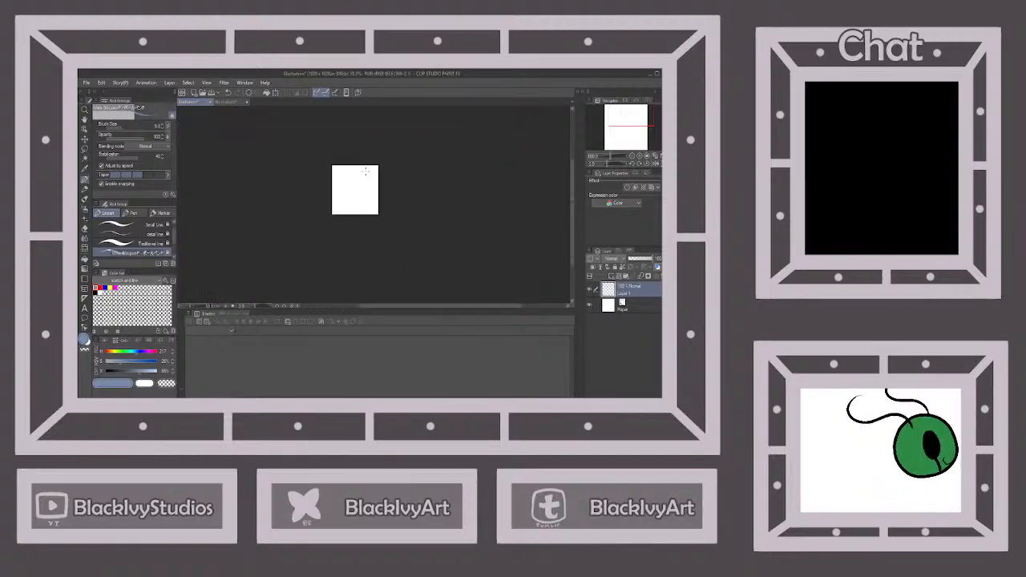
Move the head sketch slightly down and to the right on the canvas, and compare it with the reference picture
scroll(364, 171, up, 5)
key(k)
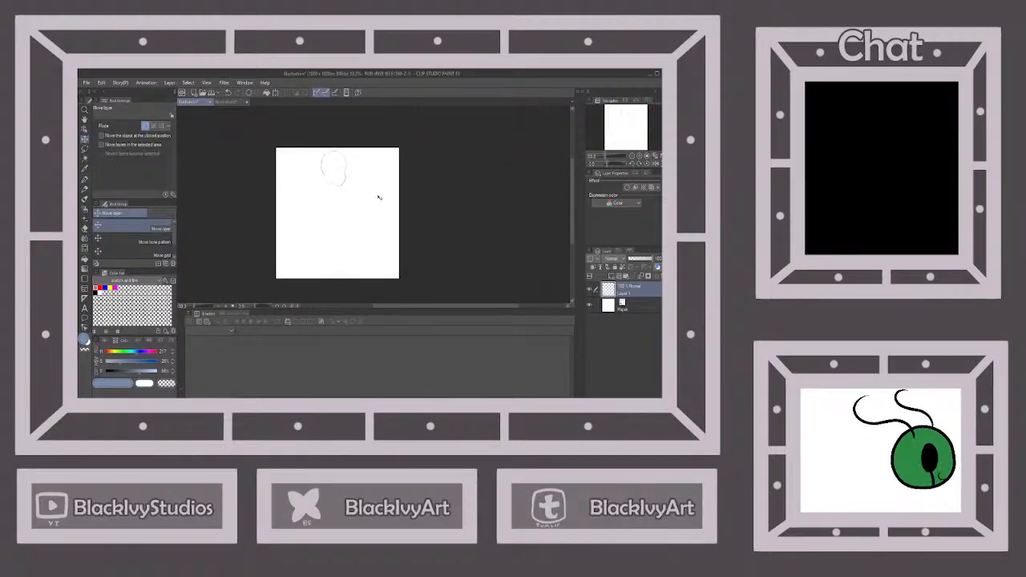
click(227, 101)
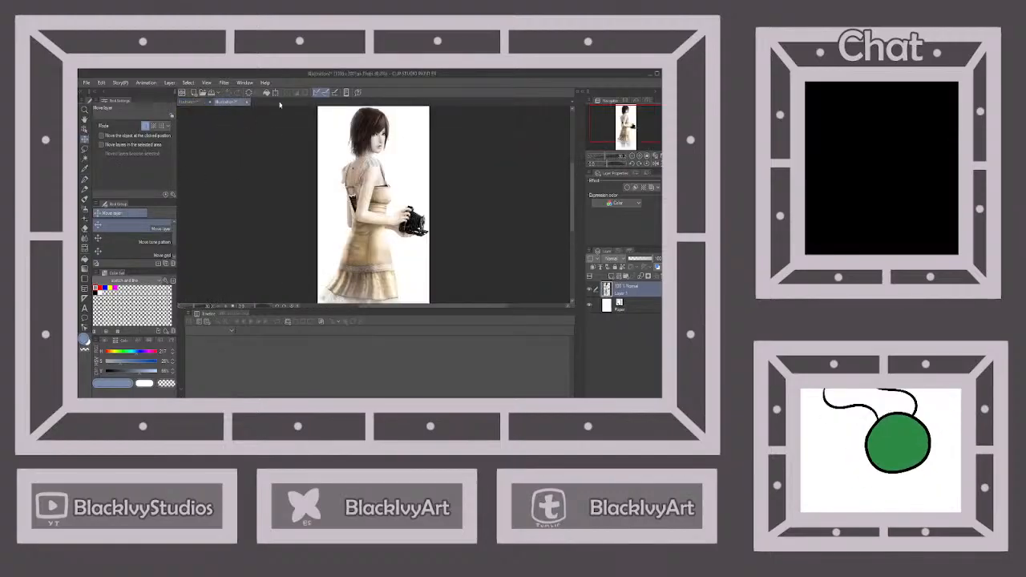
click(194, 103)
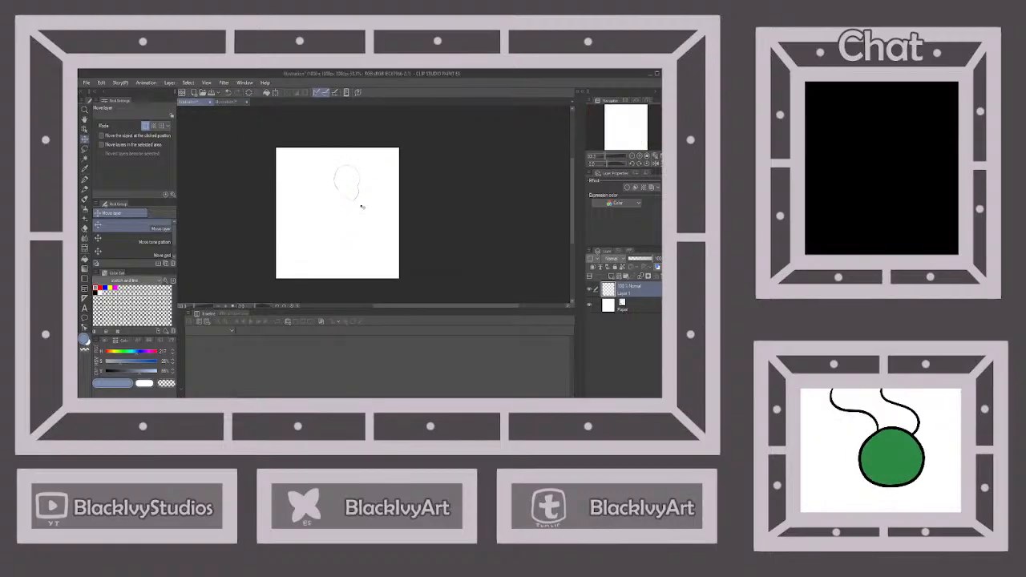
Sketch two short neck lines below the jaw with the thin pen, redoing the first attempt and checking the reference picture
scroll(361, 207, up, 2)
key(p)
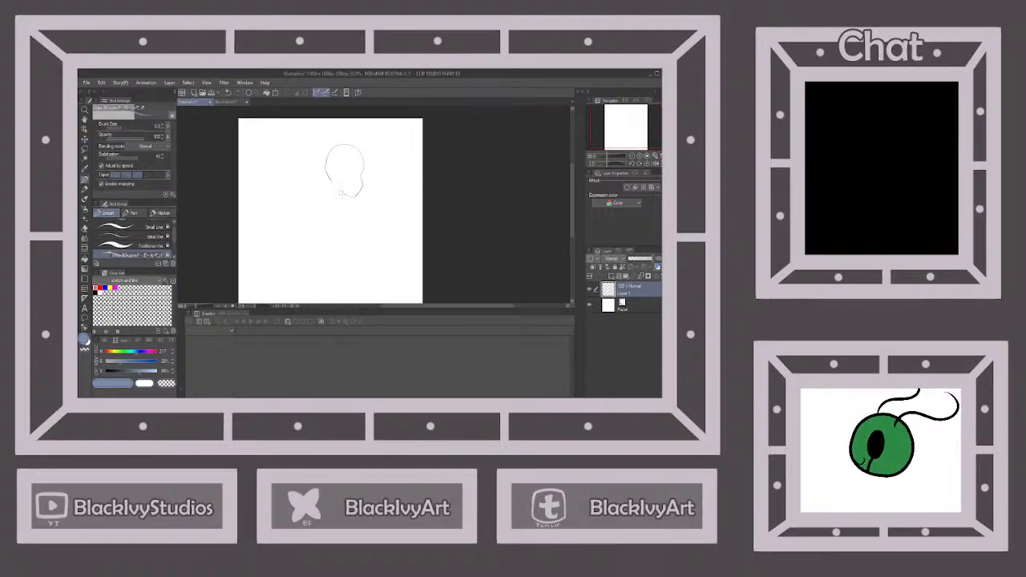
drag(329, 178, 332, 198)
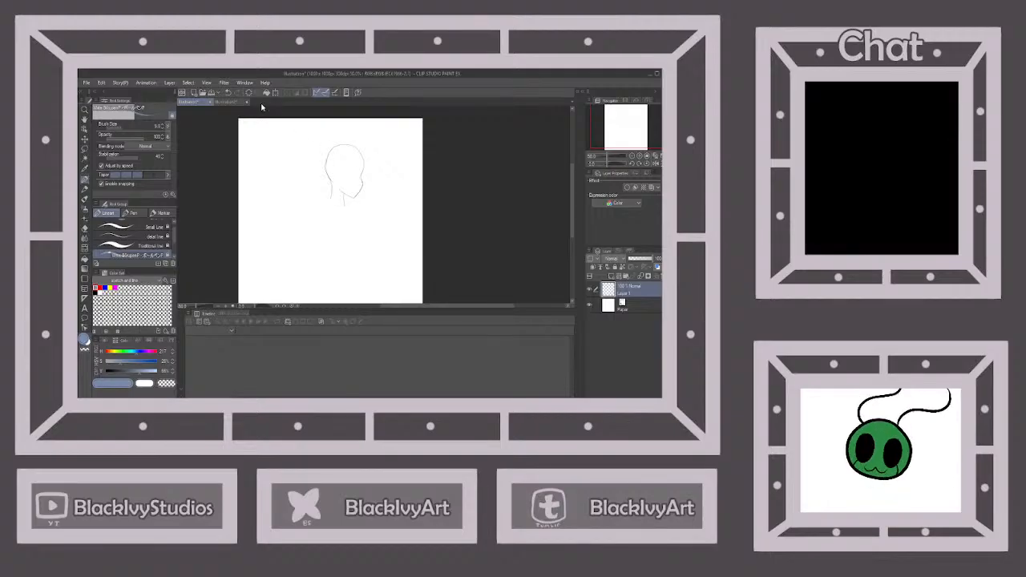
click(229, 93)
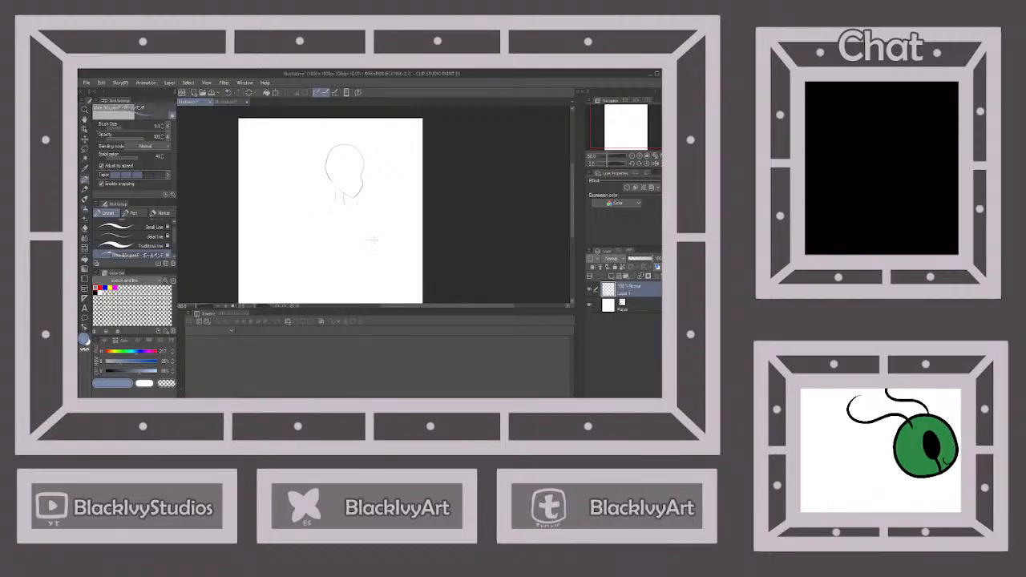
click(228, 103)
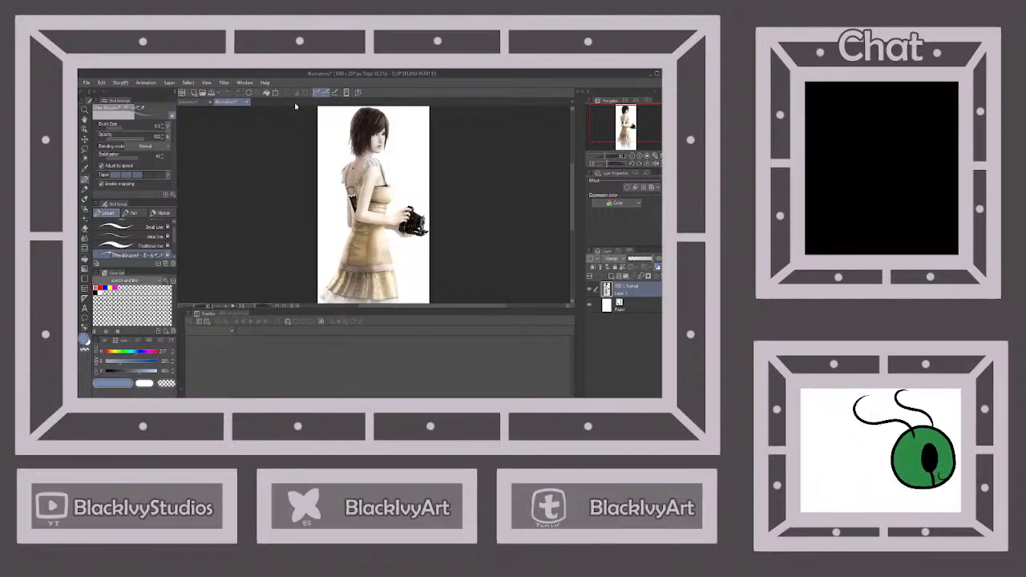
click(197, 104)
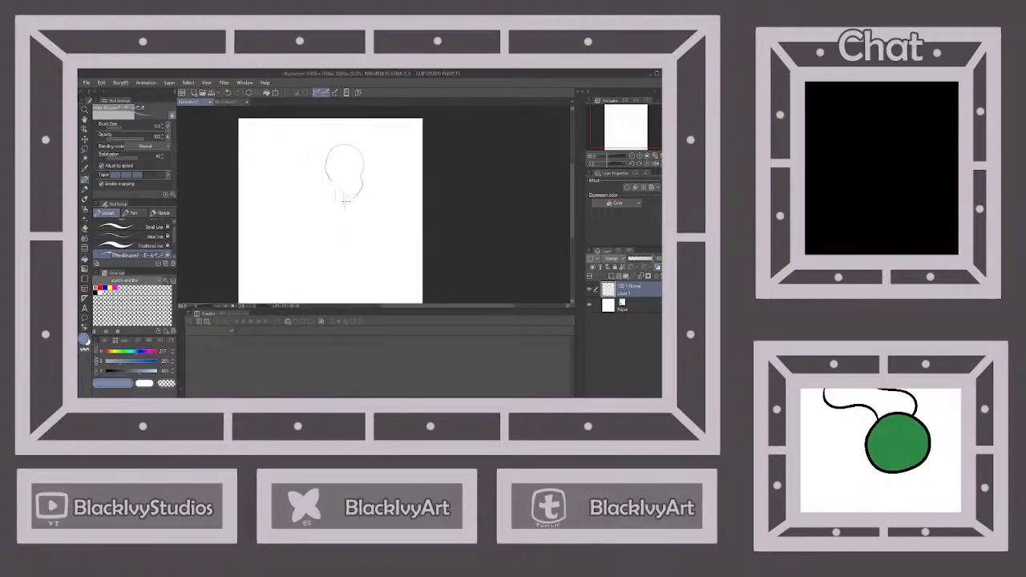
Sketch the sloping shoulder lines from the neck and a rounded ribcage outline beneath them
drag(355, 218, 314, 200)
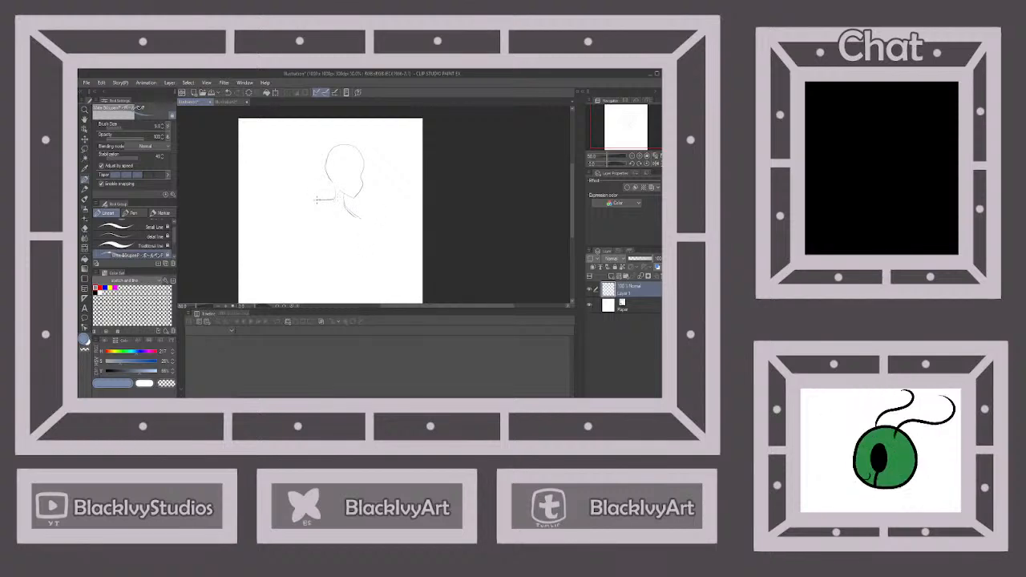
drag(322, 213, 317, 245)
drag(358, 218, 363, 239)
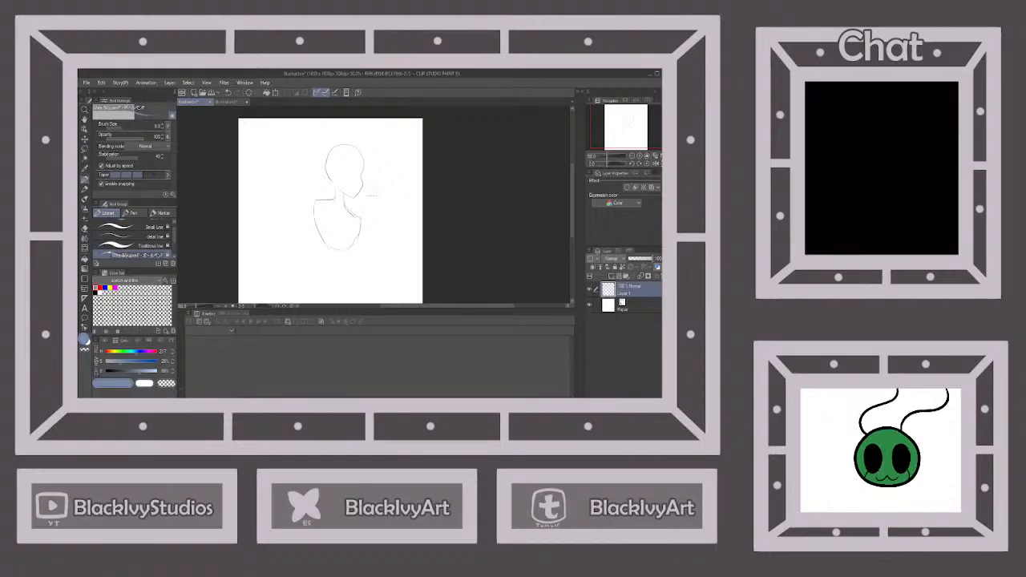
Sketch the narrow waist and widening hip curves below the ribcage, following the pose in the reference picture
scroll(373, 194, down, 2)
click(229, 102)
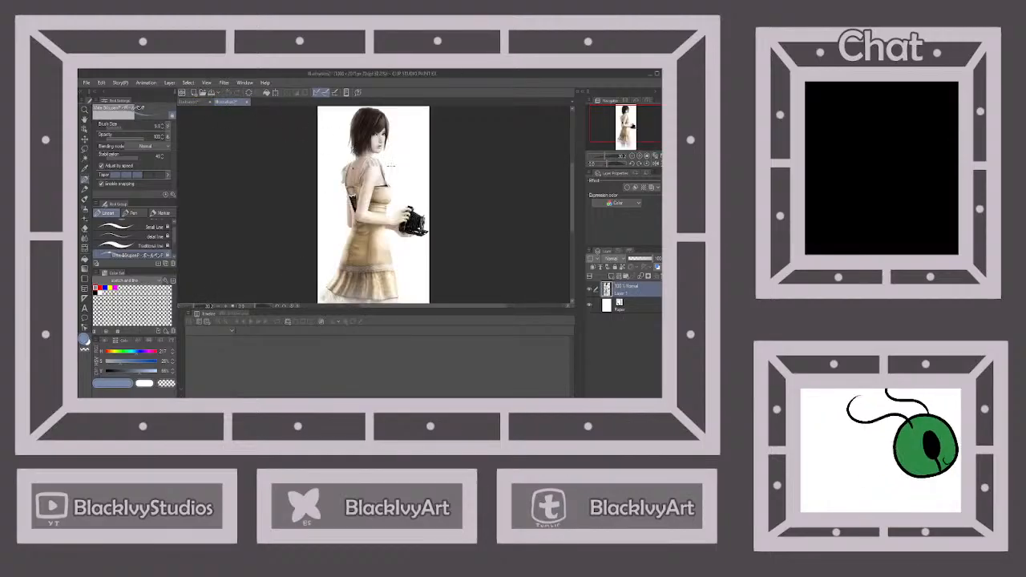
click(192, 102)
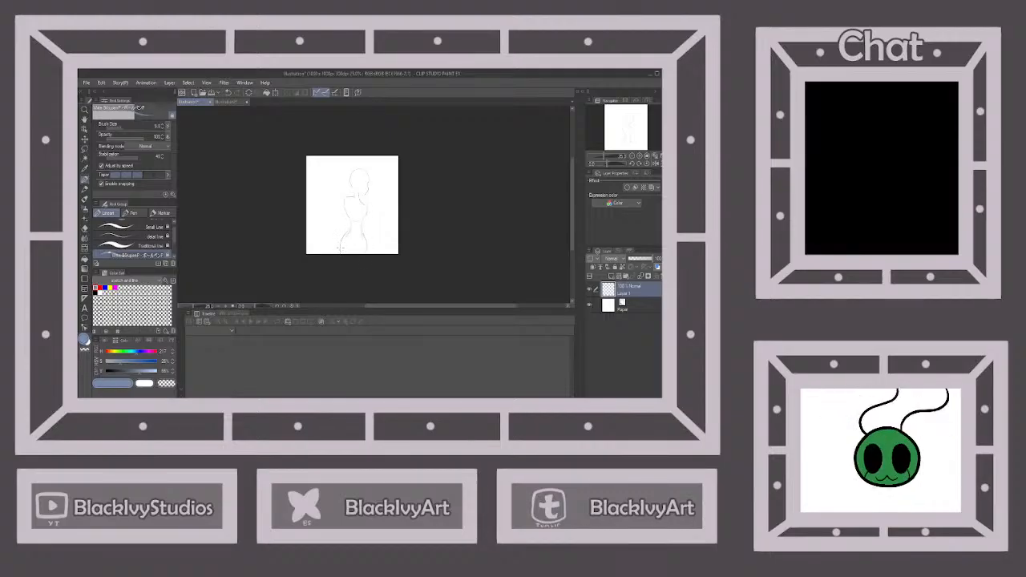
scroll(366, 221, up, 2)
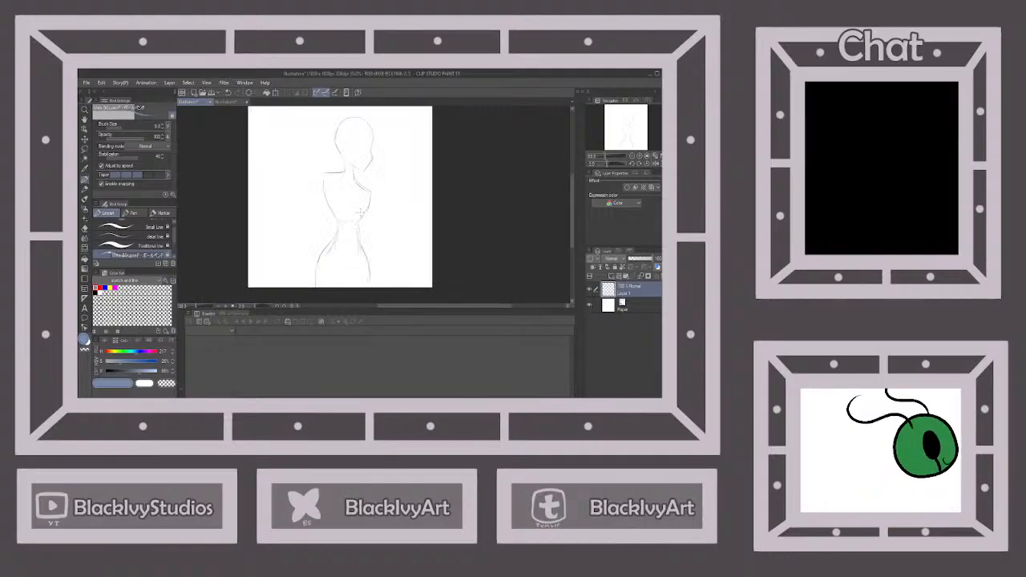
Draw the torso contours connecting the ribcage to the waist on both sides, and rework the shoulder lines
drag(345, 203, 339, 237)
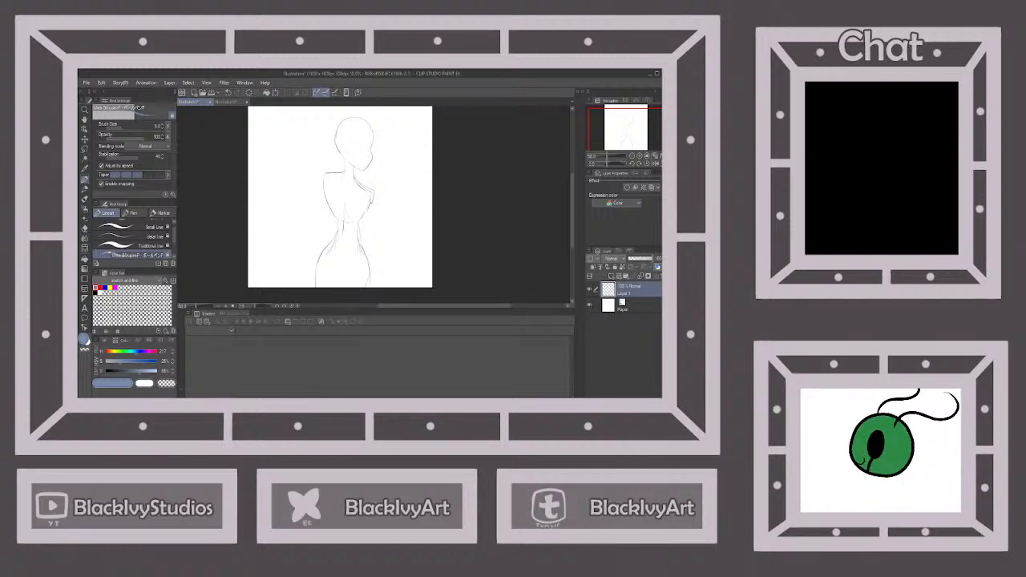
drag(371, 201, 361, 247)
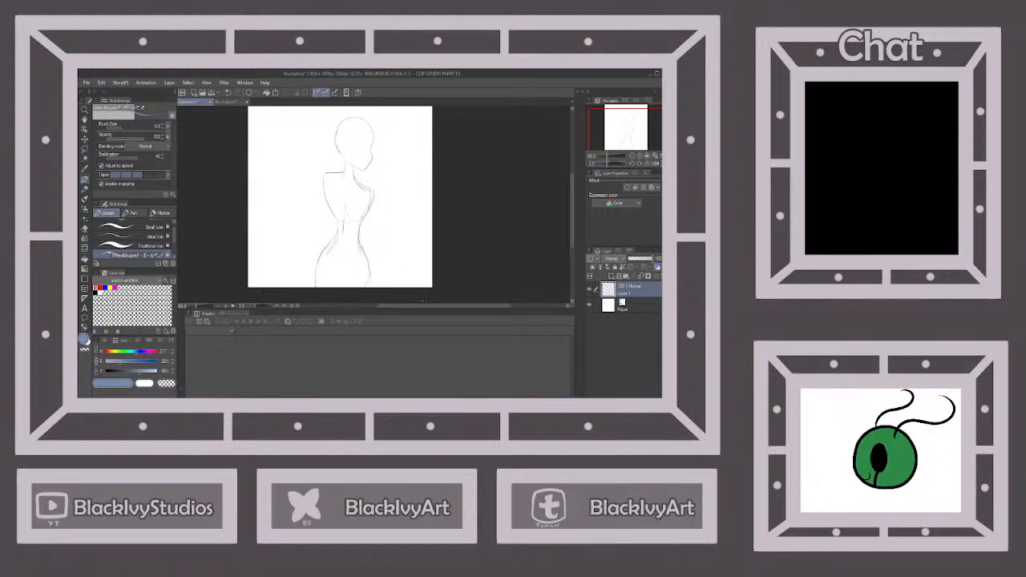
drag(350, 170, 325, 178)
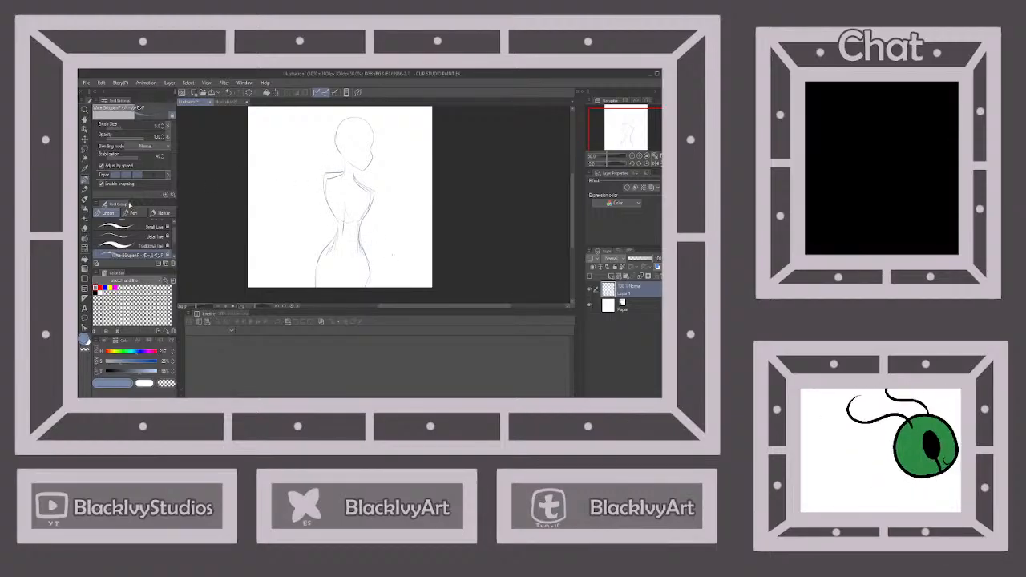
Erase the overlapping sketch lines around the shoulders and chest, and return to the thin pen
key(e)
mouse_move(342, 169)
mouse_down()
mouse_move(324, 212)
mouse_move(364, 183)
mouse_move(353, 180)
mouse_move(366, 210)
mouse_up()
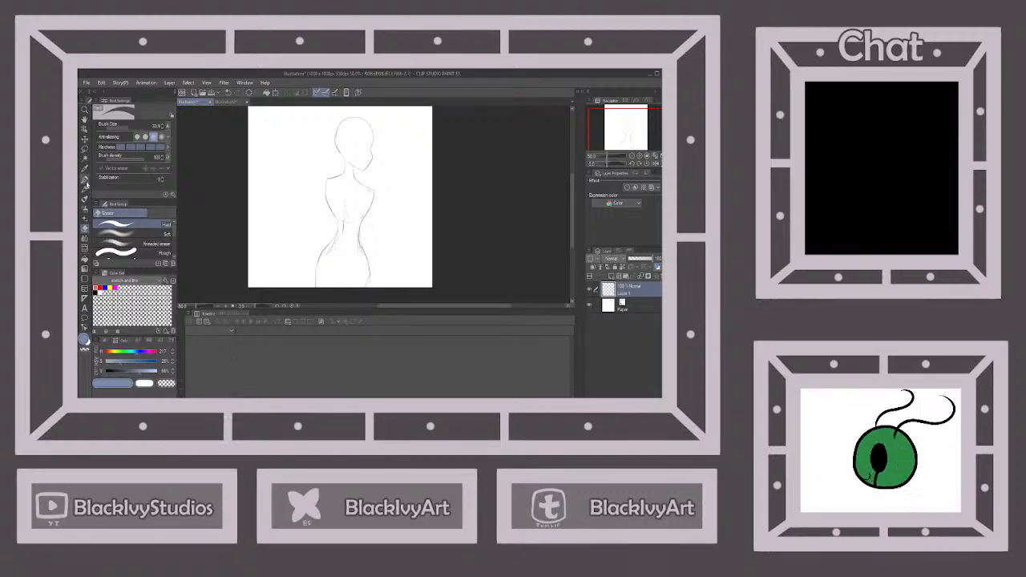
click(85, 179)
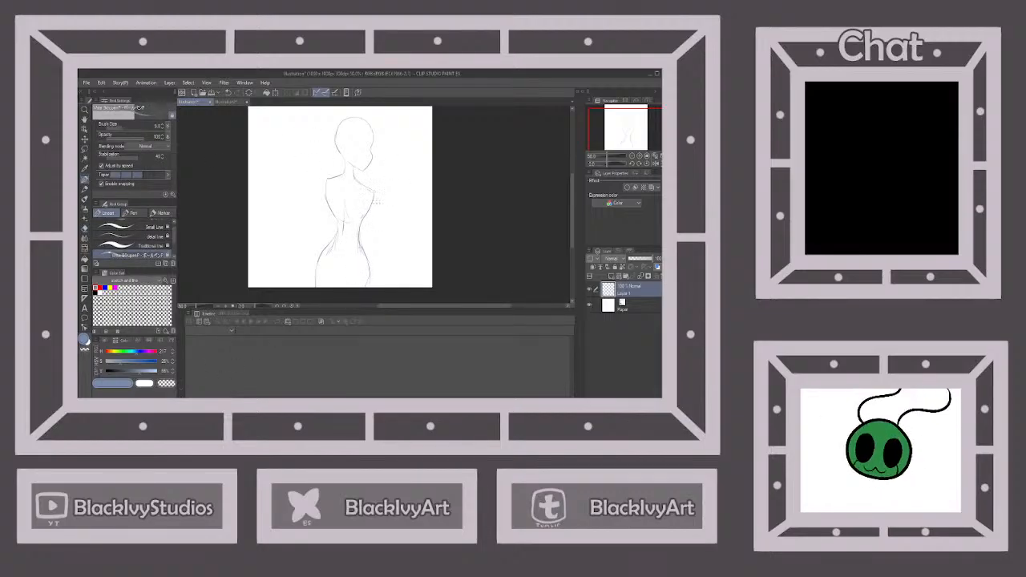
Sketch the bust curve and the near upper arm from the rounded shoulder to the elbow, following the reference picture
click(228, 102)
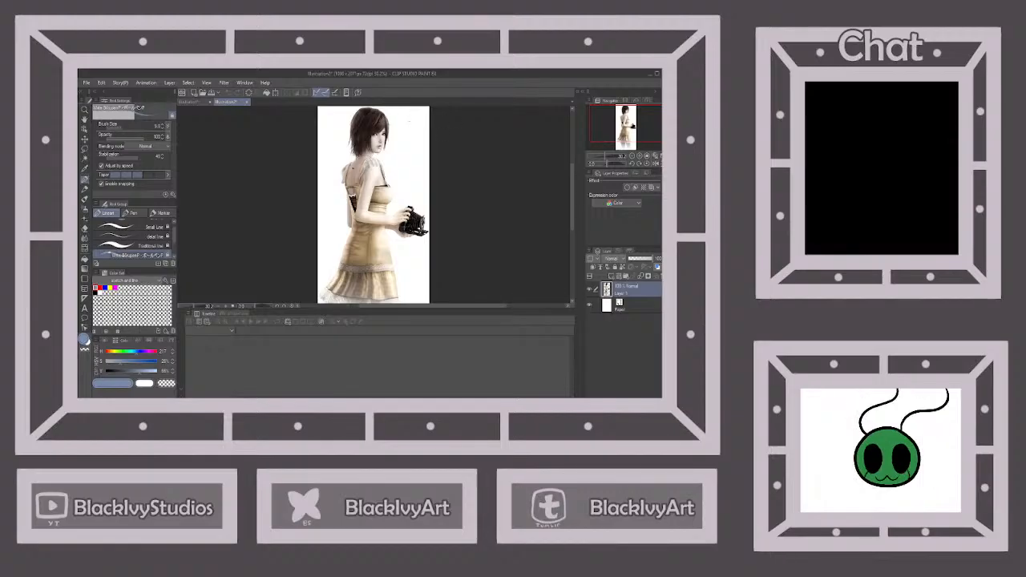
click(191, 102)
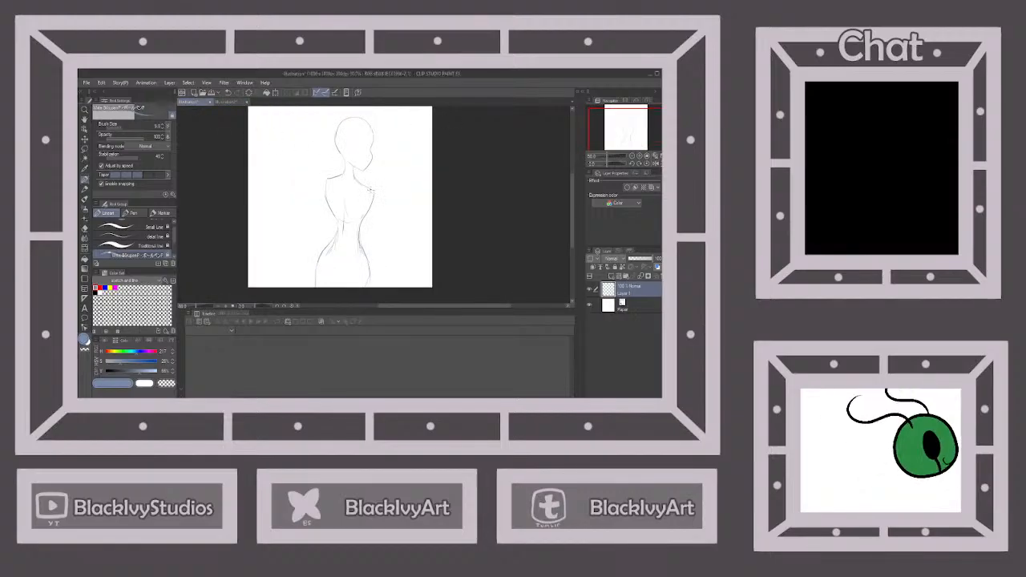
mouse_move(372, 192)
mouse_down()
mouse_move(374, 213)
mouse_move(361, 225)
mouse_up()
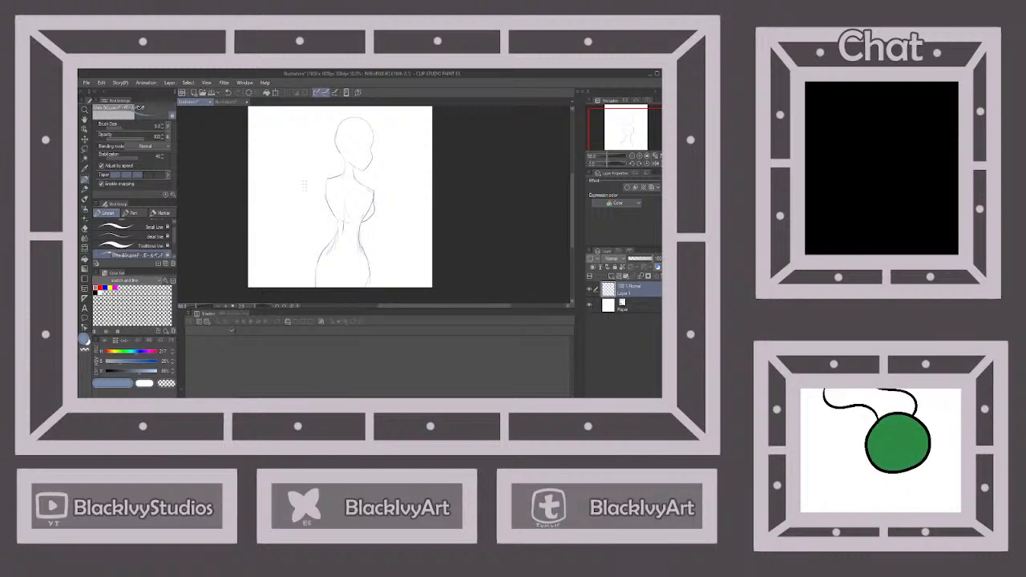
mouse_move(374, 201)
mouse_down()
mouse_move(361, 184)
mouse_move(354, 244)
mouse_up()
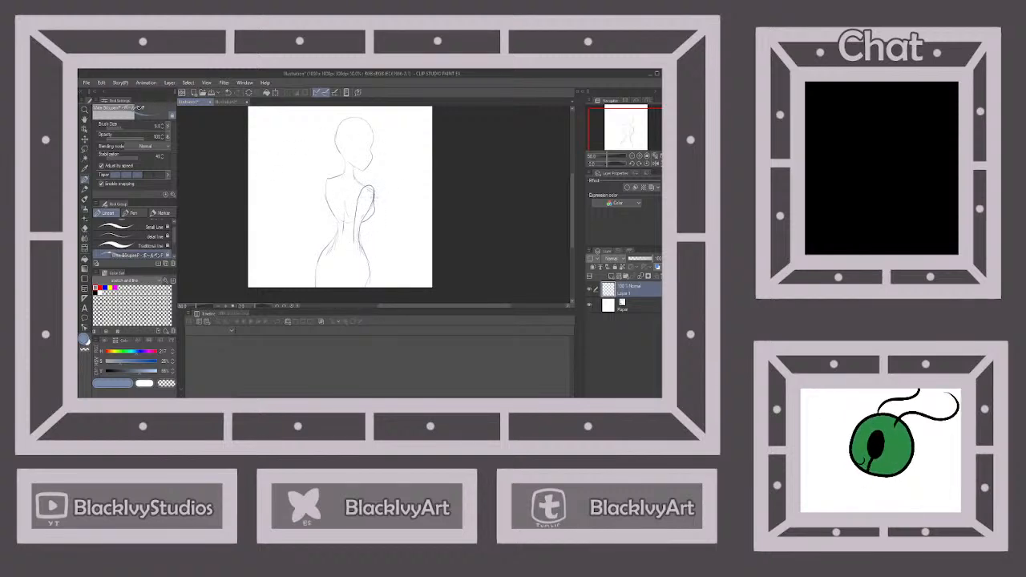
drag(372, 205, 355, 244)
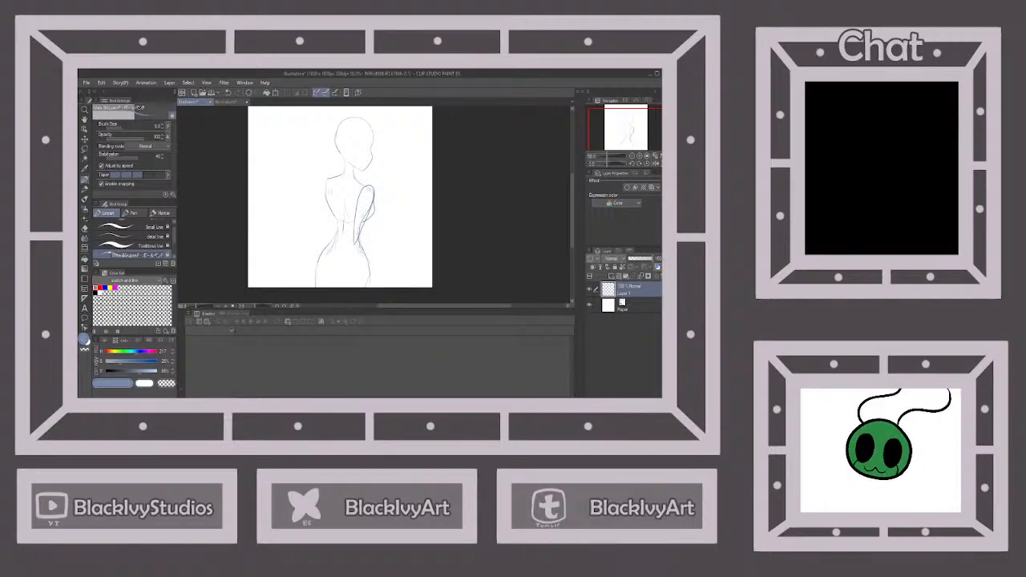
Sketch the near forearm rising forward from the elbow, matching the bent arm in the reference picture
click(230, 103)
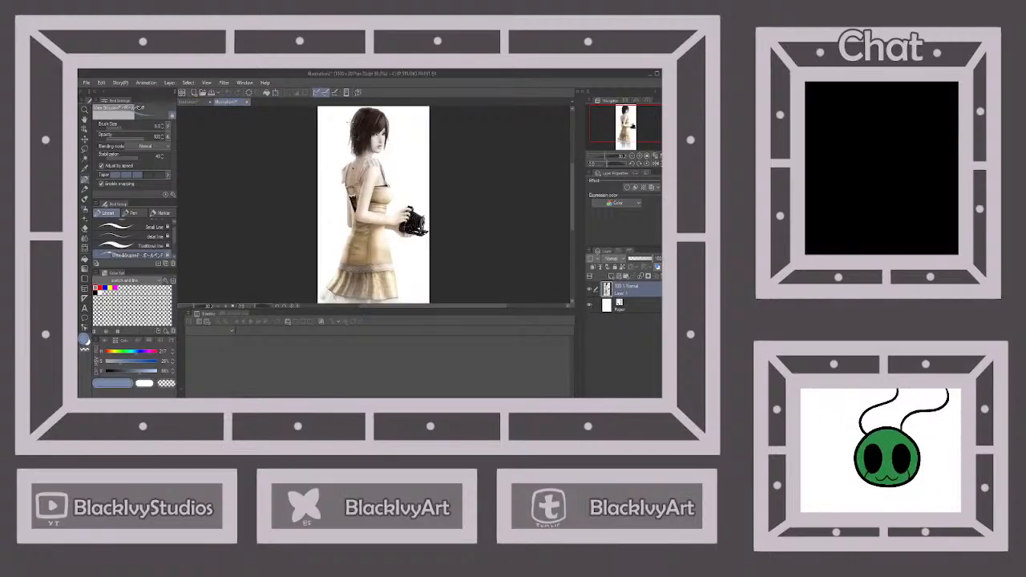
click(196, 104)
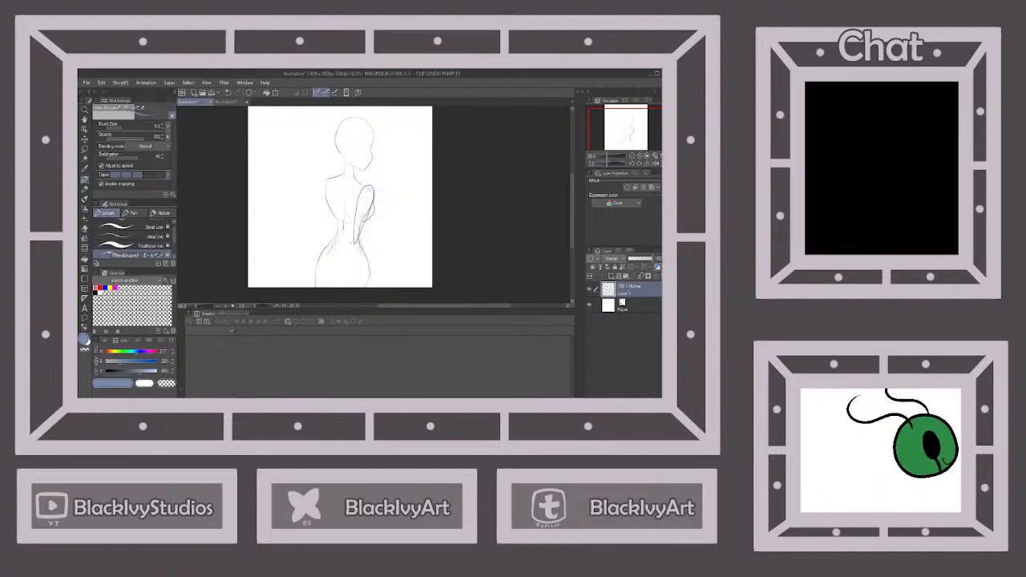
drag(358, 241, 392, 214)
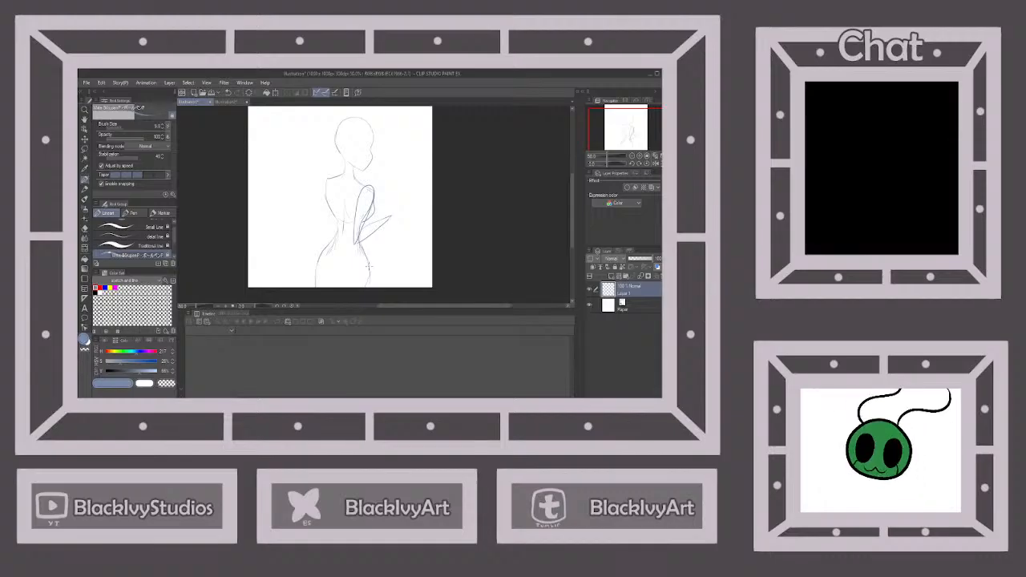
Sketch the other arm's contour from the back shoulder down to the waist, using the reference picture
click(226, 102)
click(191, 102)
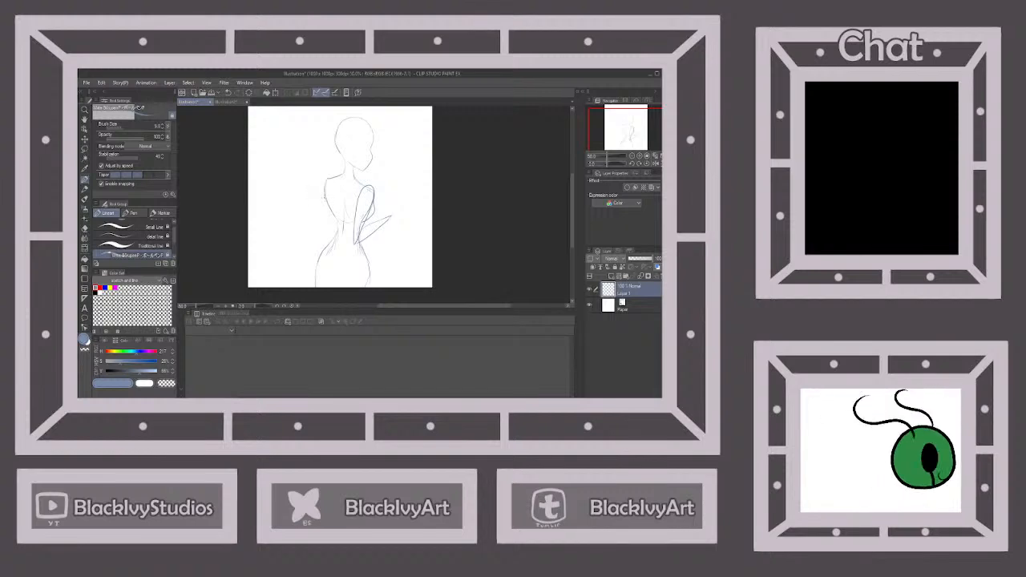
drag(324, 197, 329, 226)
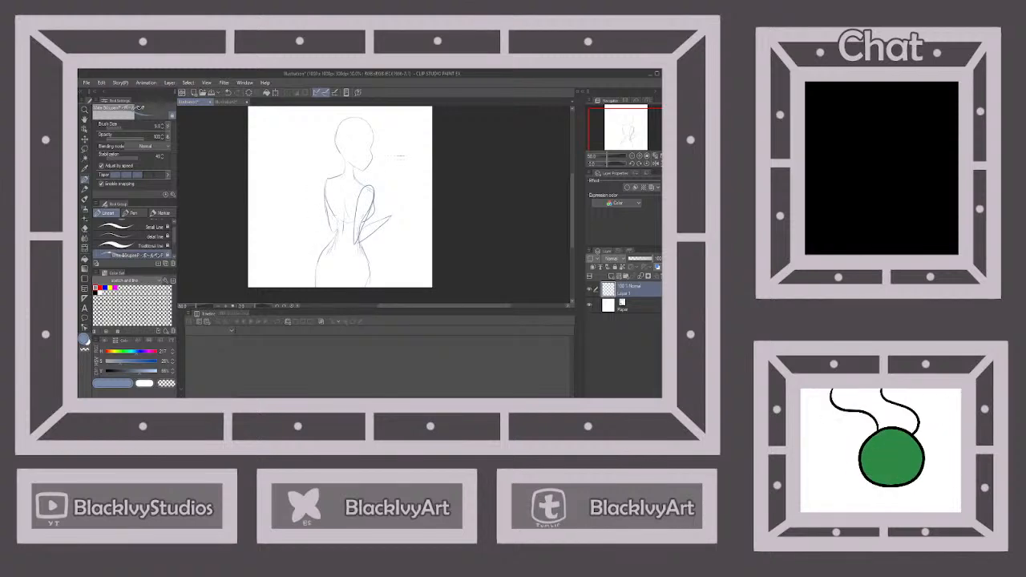
Rough in the hand at the end of the near forearm, comparing it with the hand in the reference picture
click(239, 102)
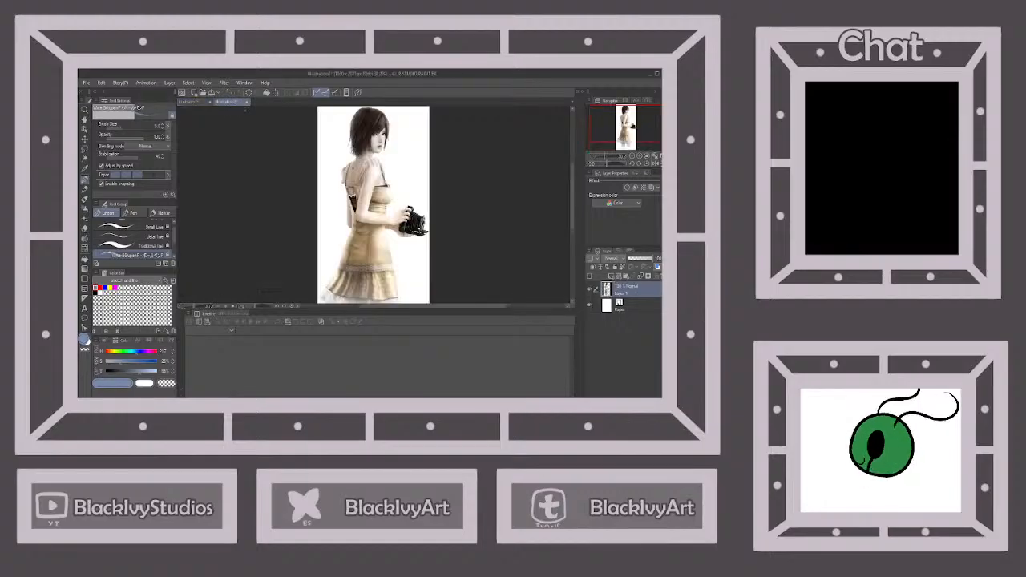
click(191, 101)
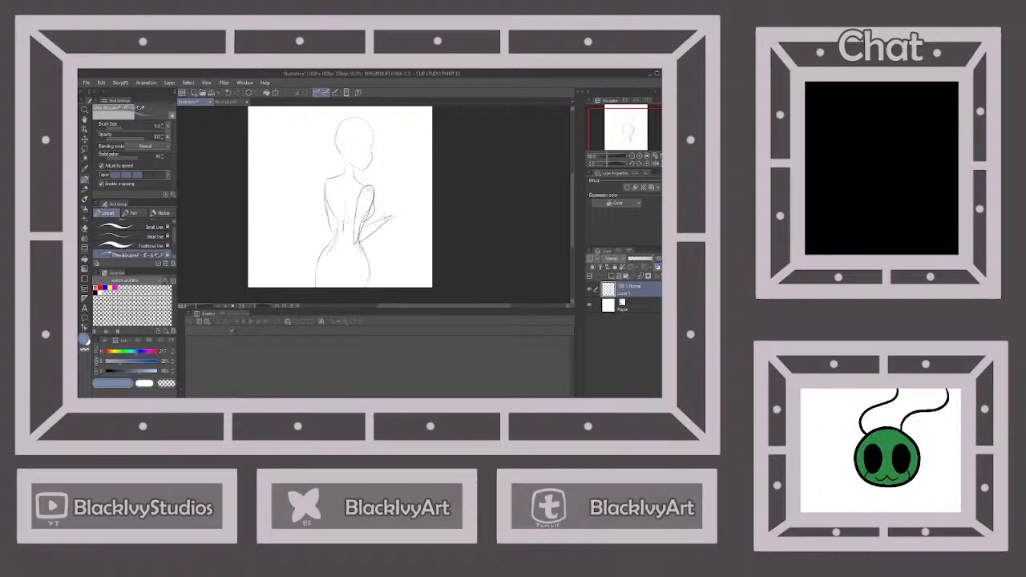
click(227, 102)
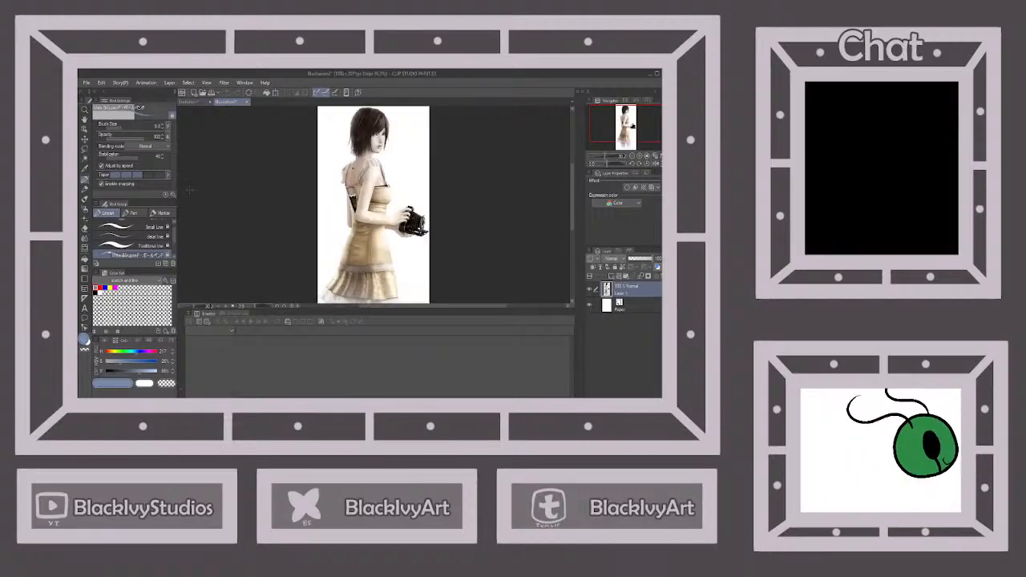
click(193, 103)
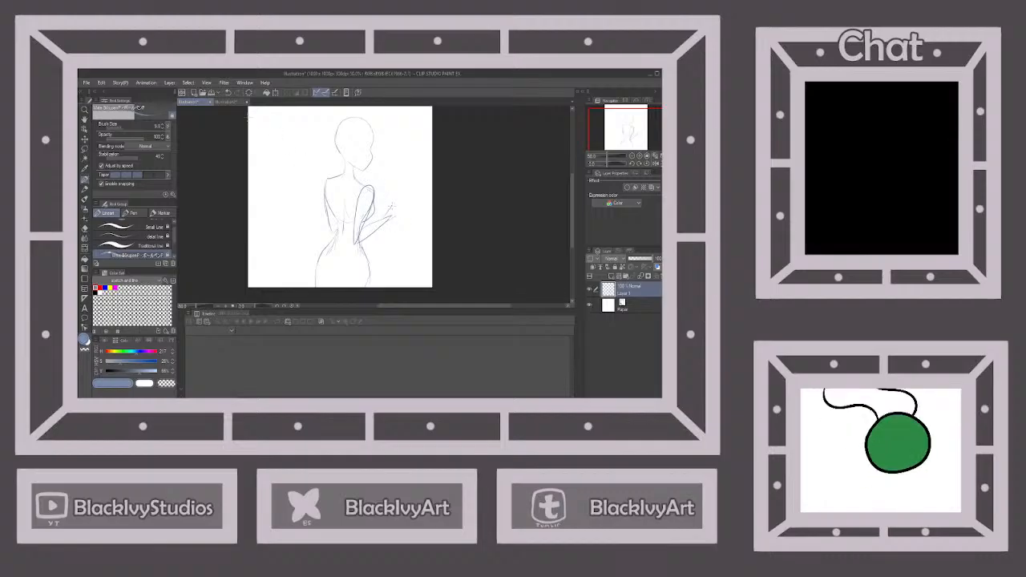
click(228, 102)
click(193, 103)
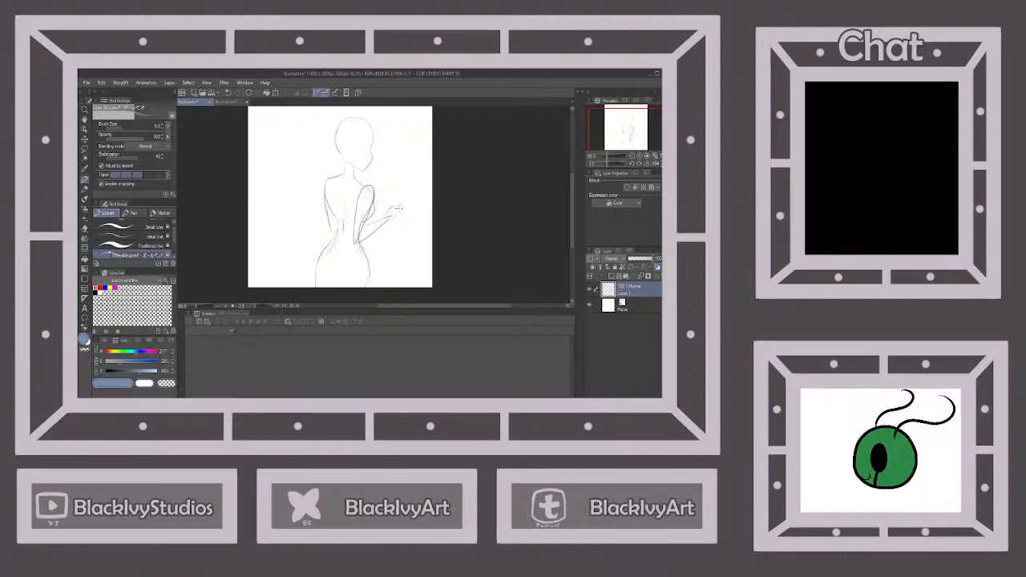
Undo the last hand strokes and sketch the near hand's palm and curled, upturned fingers, following the reference picture
scroll(412, 241, up, 2)
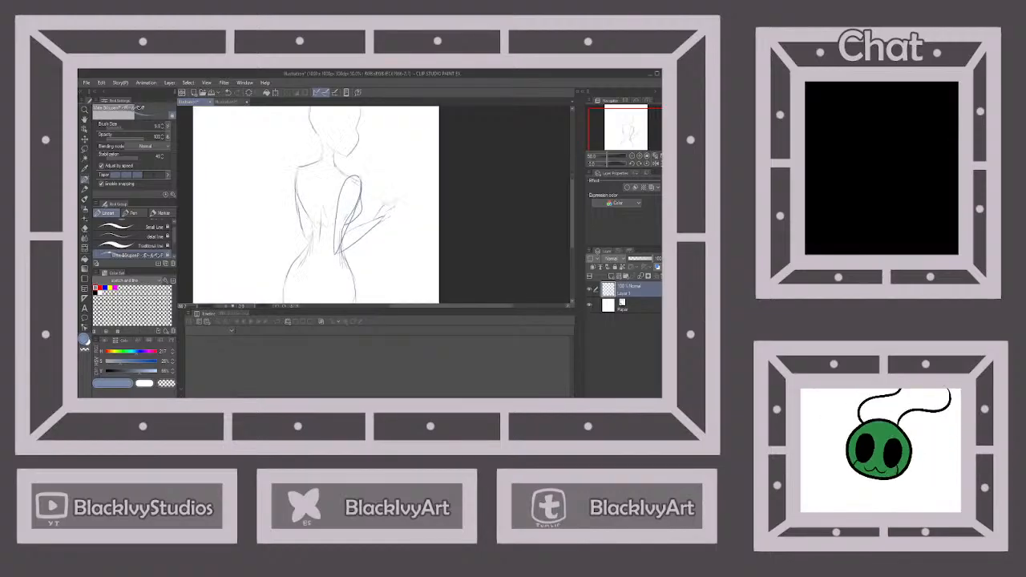
click(229, 93)
click(229, 93)
click(229, 93)
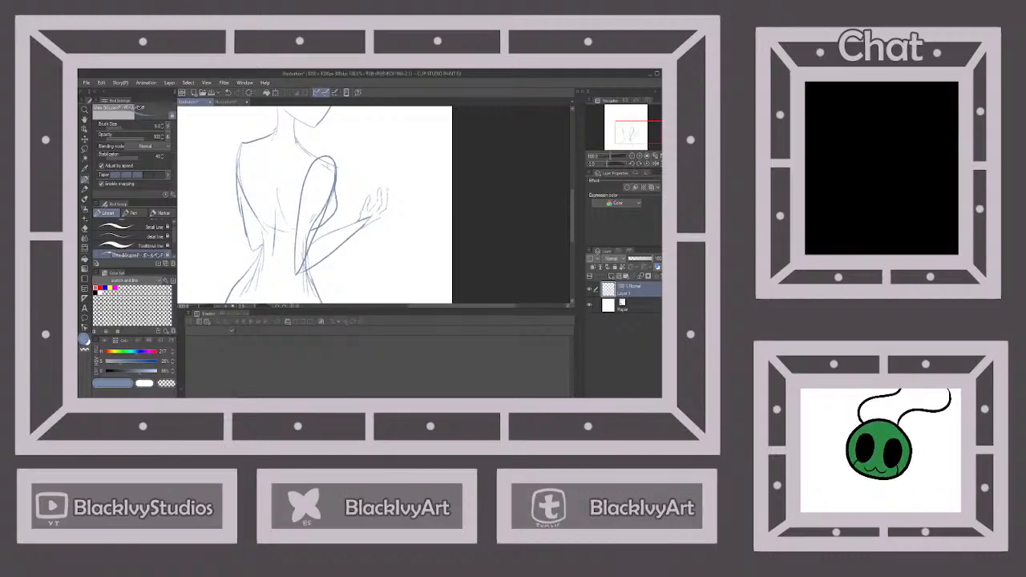
click(230, 102)
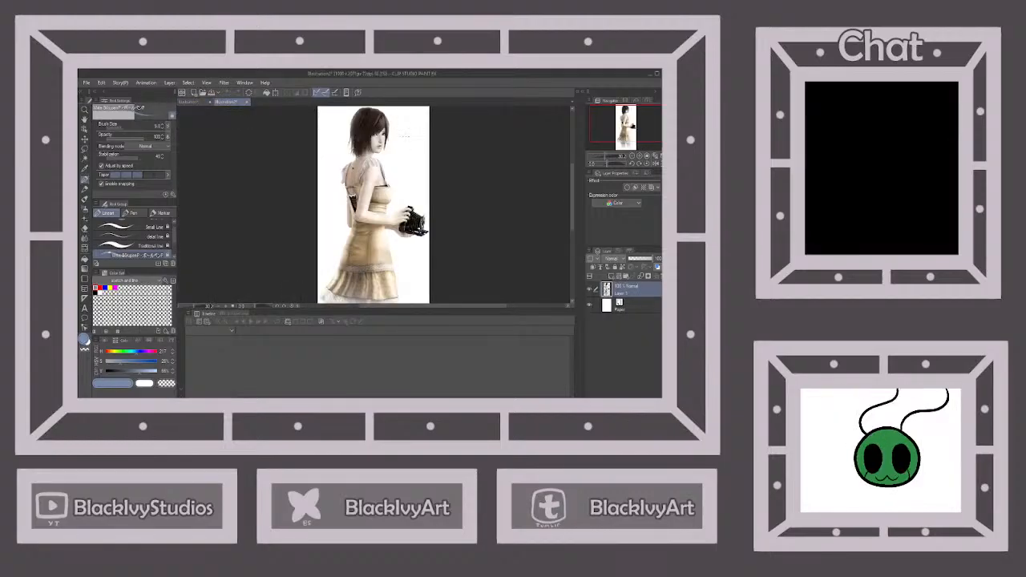
click(192, 102)
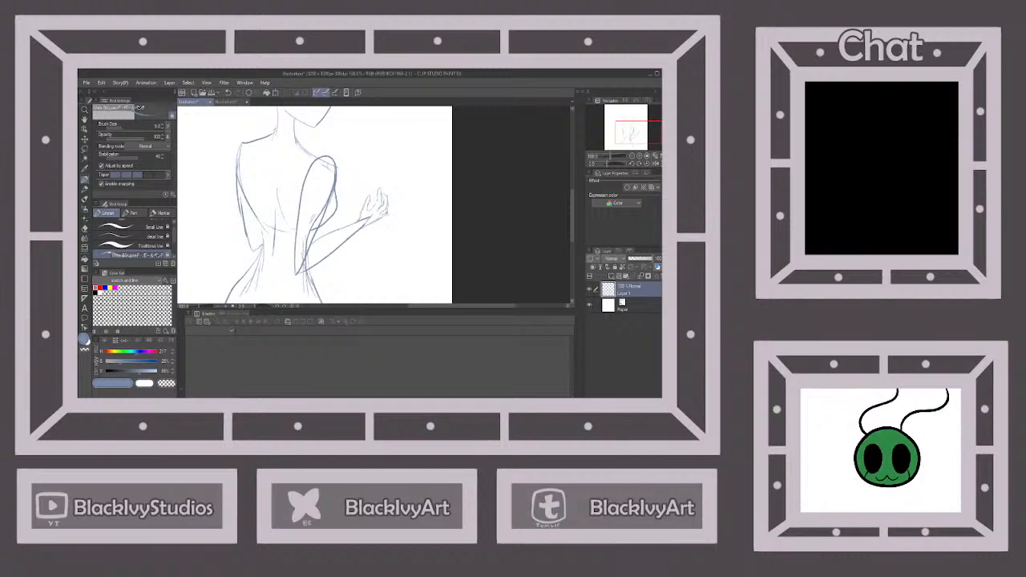
Sketch a small box-shaped object held in front of the chest against the near hand, like the reference's camera
scroll(392, 223, down, 2)
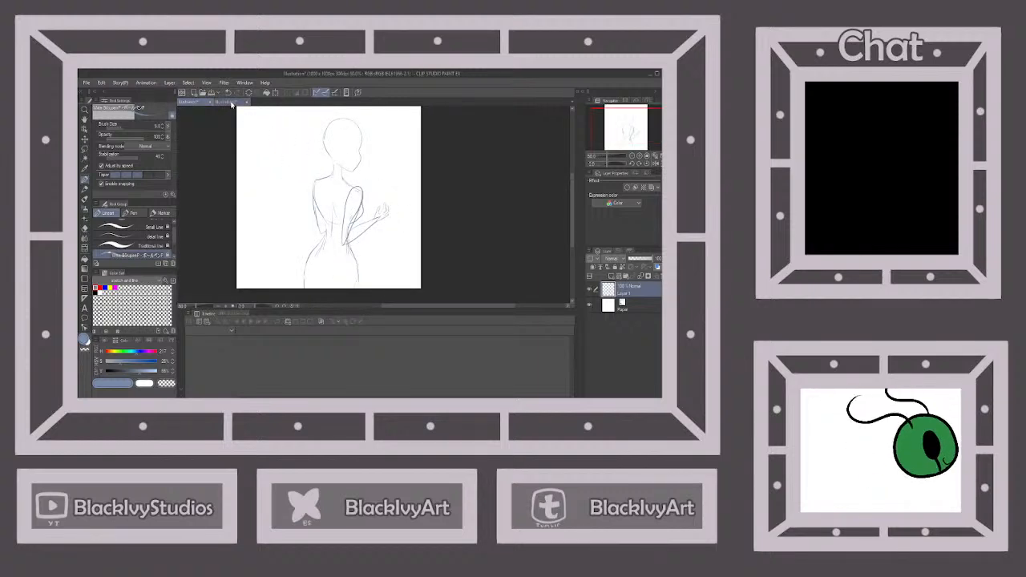
click(227, 101)
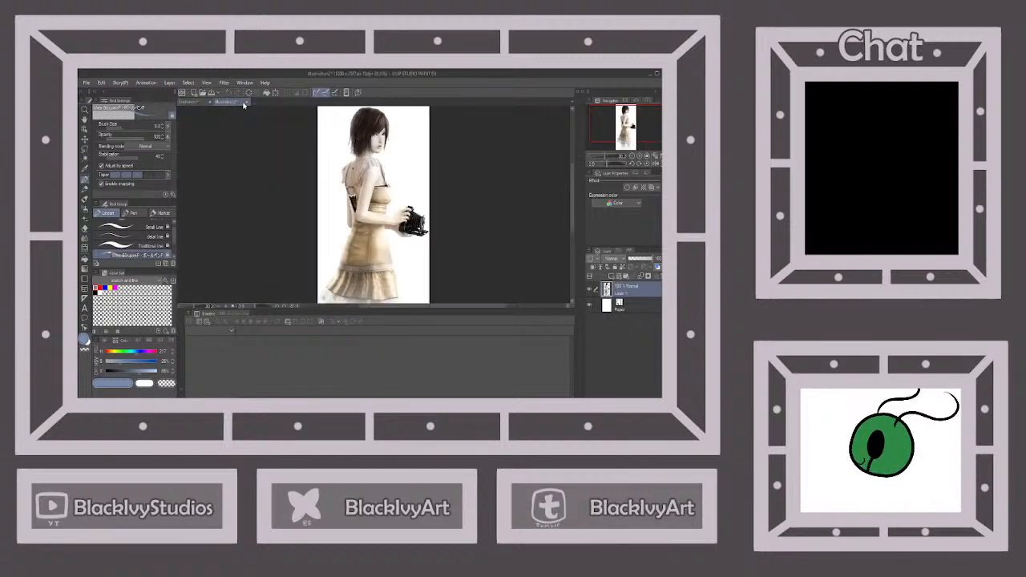
click(192, 103)
scroll(385, 198, up, 1)
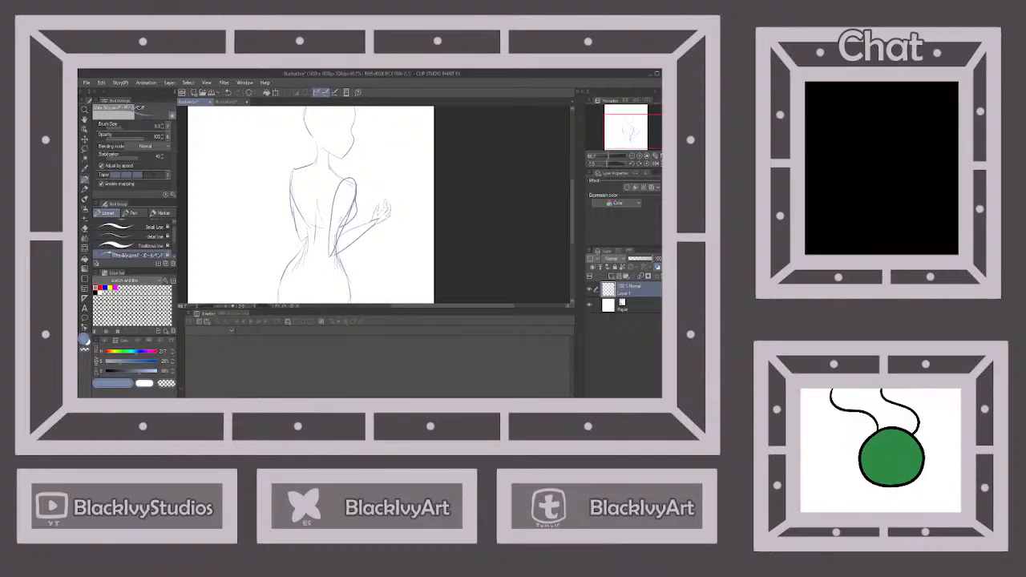
drag(360, 194, 373, 190)
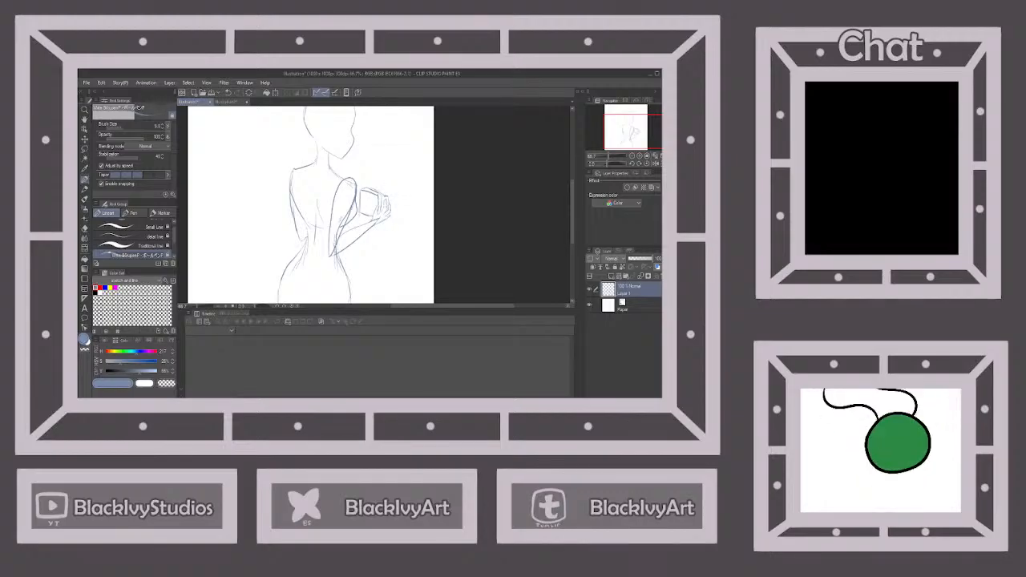
scroll(393, 185, up, 1)
scroll(392, 185, down, 2)
scroll(373, 207, up, 2)
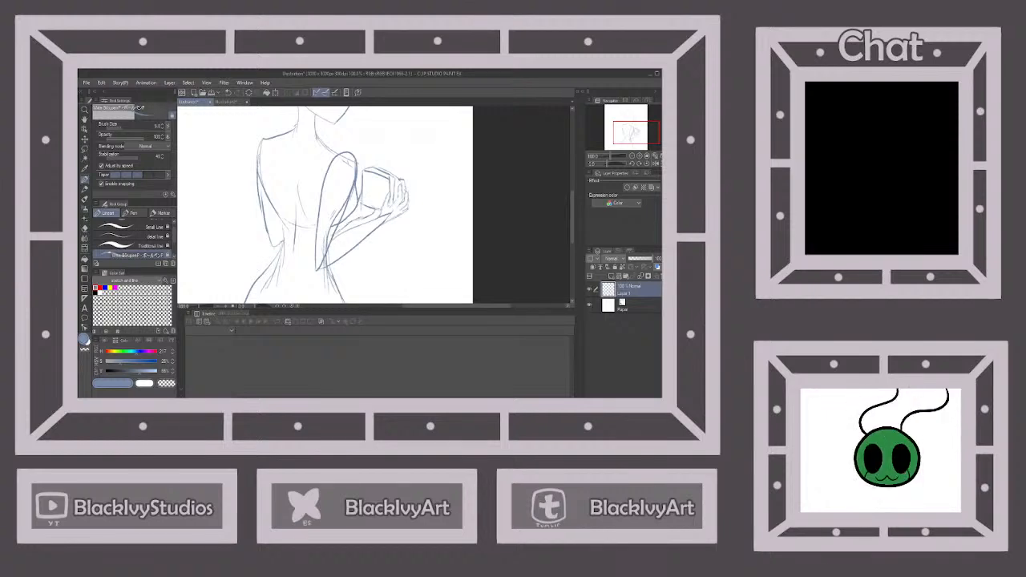
scroll(353, 185, down, 3)
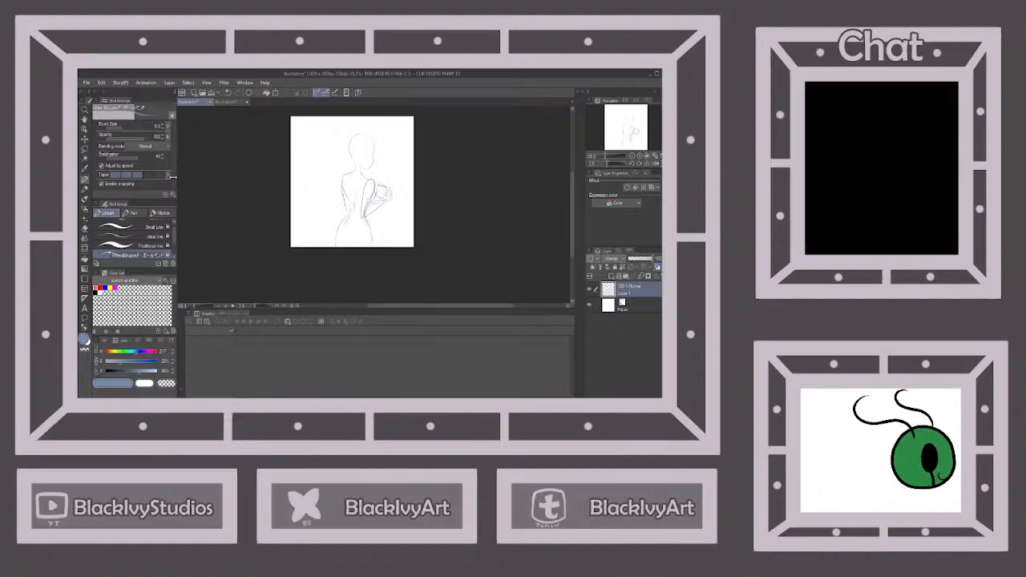
Erase the stray lines around the near upper arm and the back shoulder
key(e)
scroll(368, 169, up, 3)
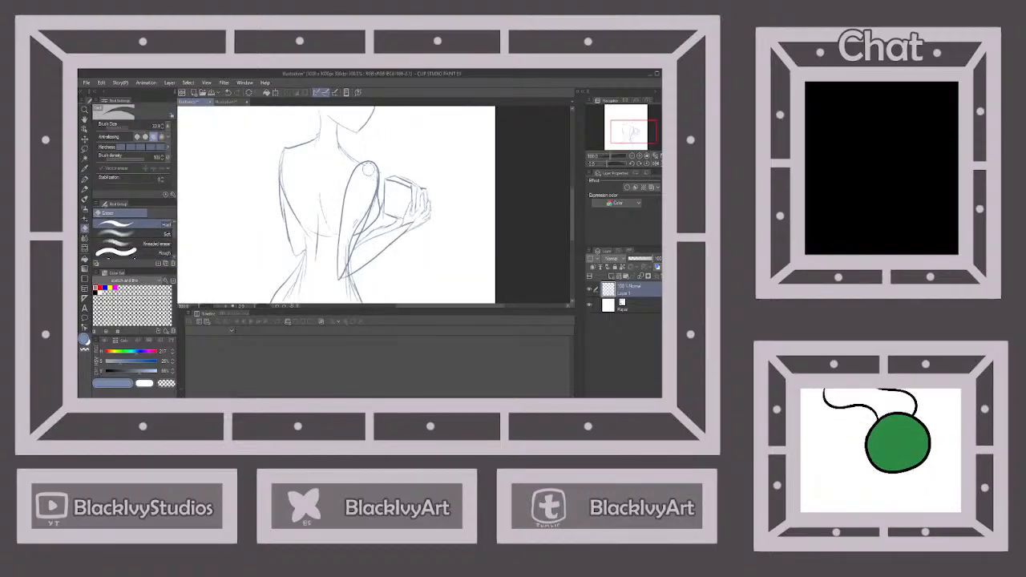
mouse_move(368, 168)
mouse_down()
mouse_move(346, 248)
mouse_move(357, 225)
mouse_up()
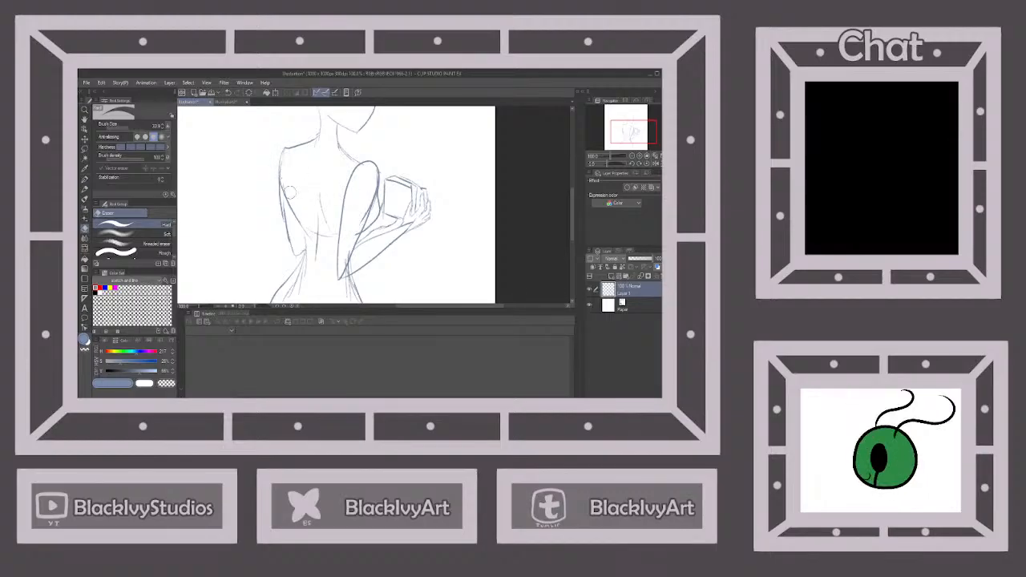
scroll(366, 180, down, 2)
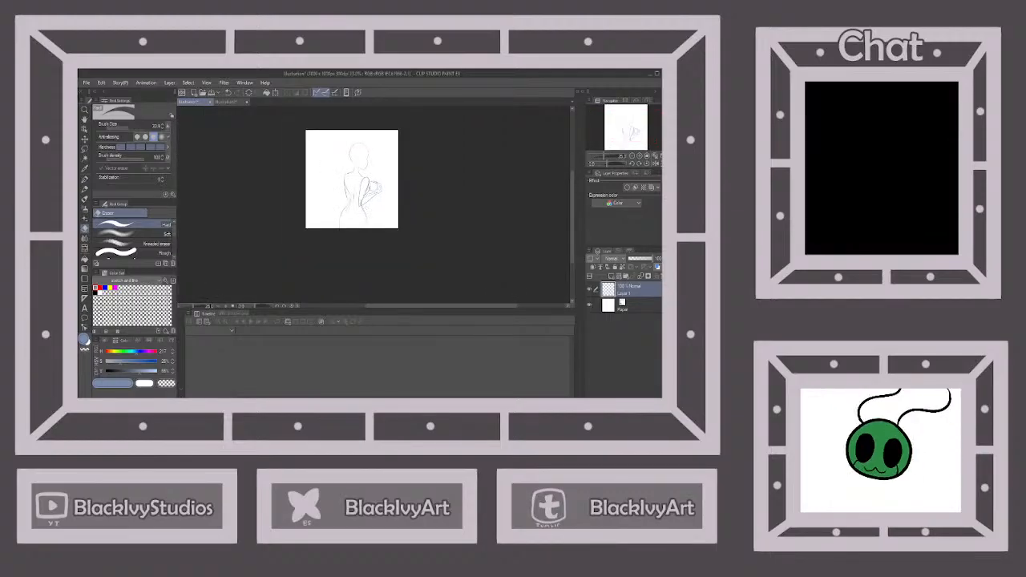
Save the sketch under a new file name
click(211, 93)
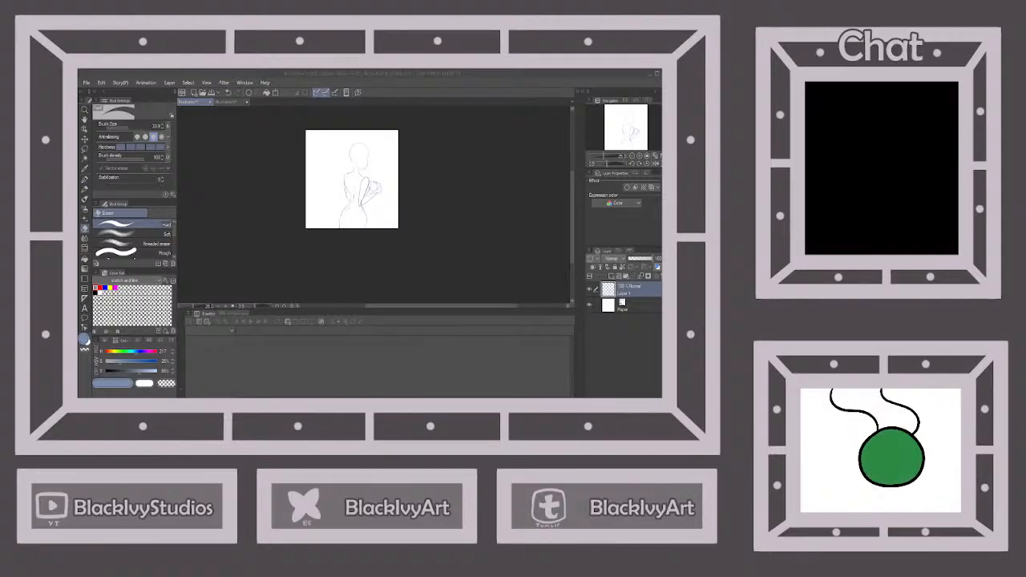
click(455, 310)
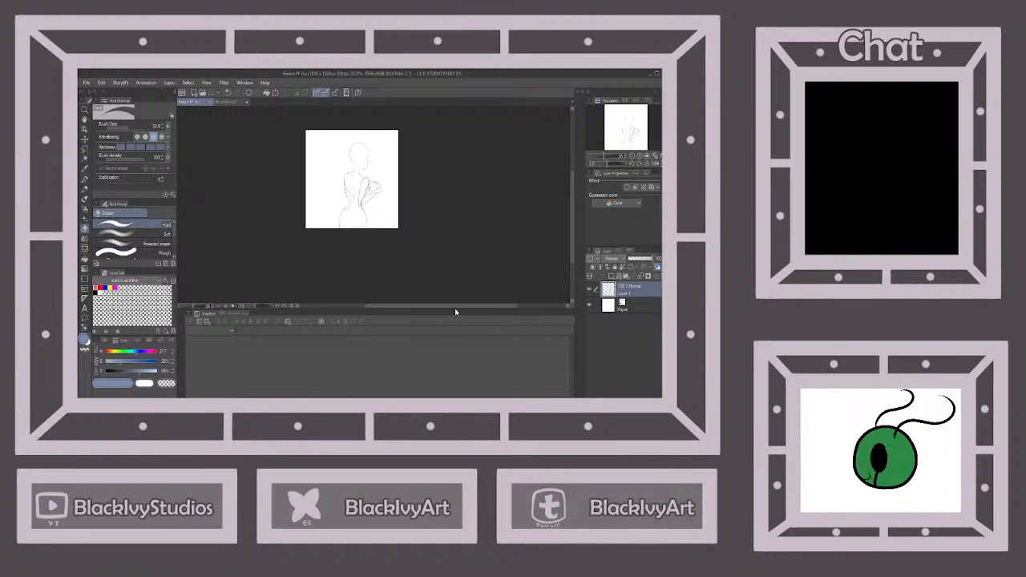
Sketch the garment's high collar around the neck, the back shoulder seam and a band across the upper back with the thin pen
click(85, 181)
click(229, 103)
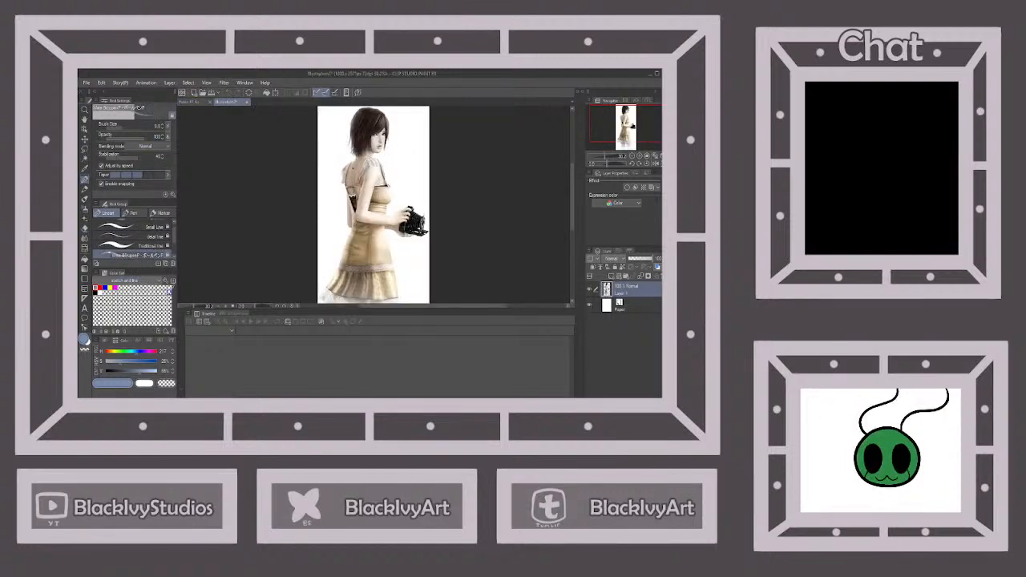
click(194, 102)
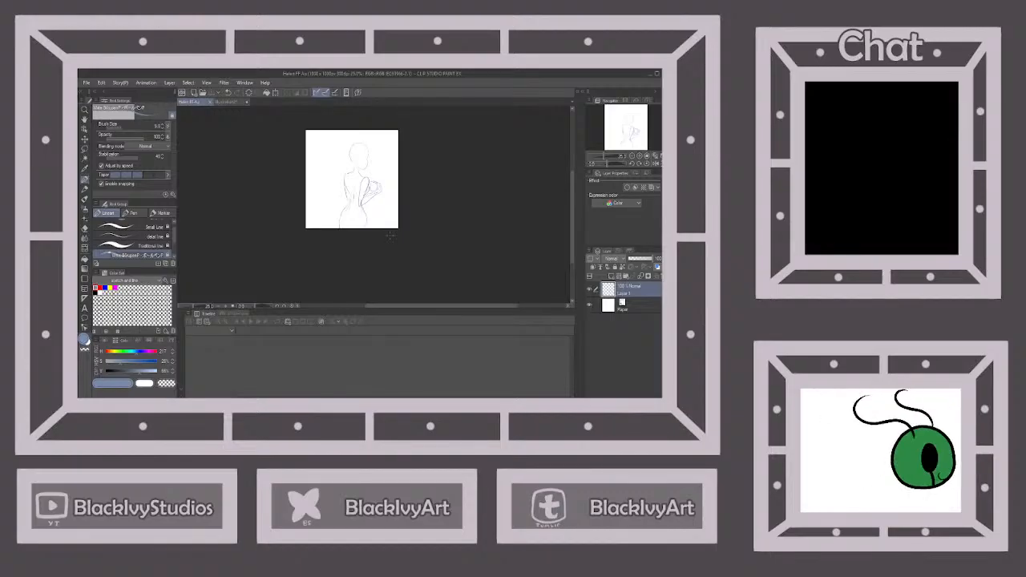
scroll(366, 179, up, 3)
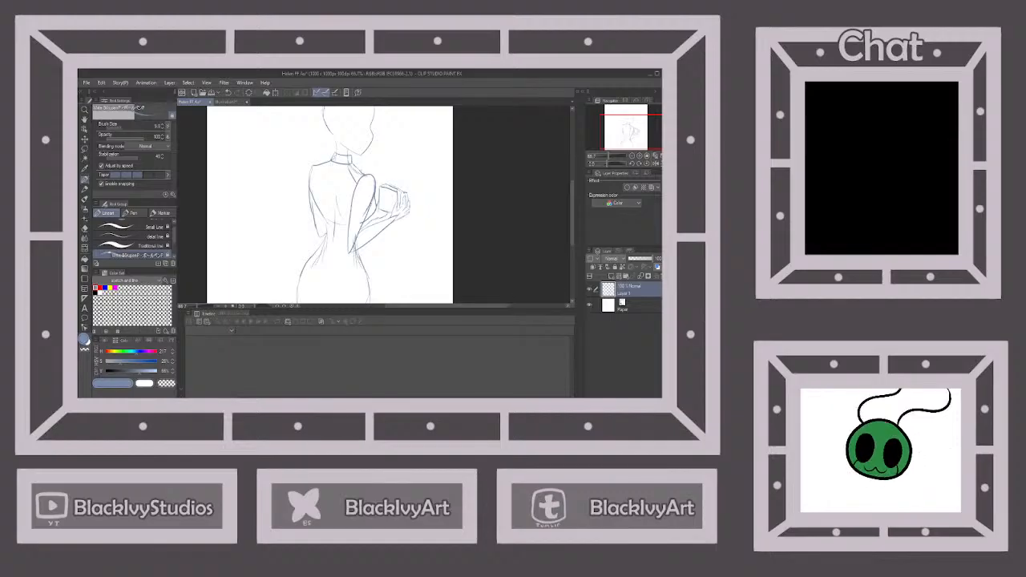
drag(335, 164, 304, 178)
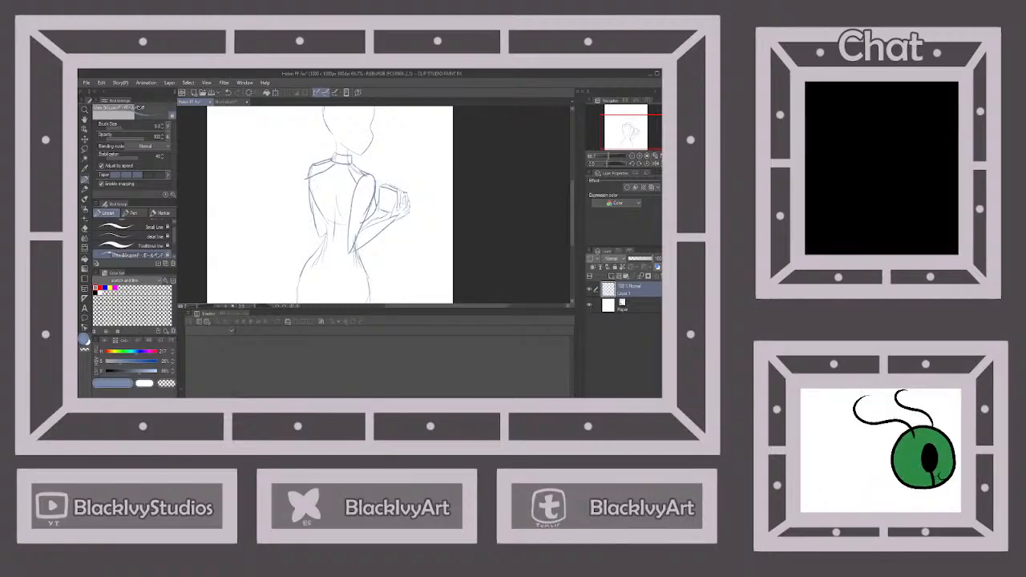
mouse_move(318, 183)
mouse_down()
mouse_move(357, 192)
mouse_move(351, 200)
mouse_up()
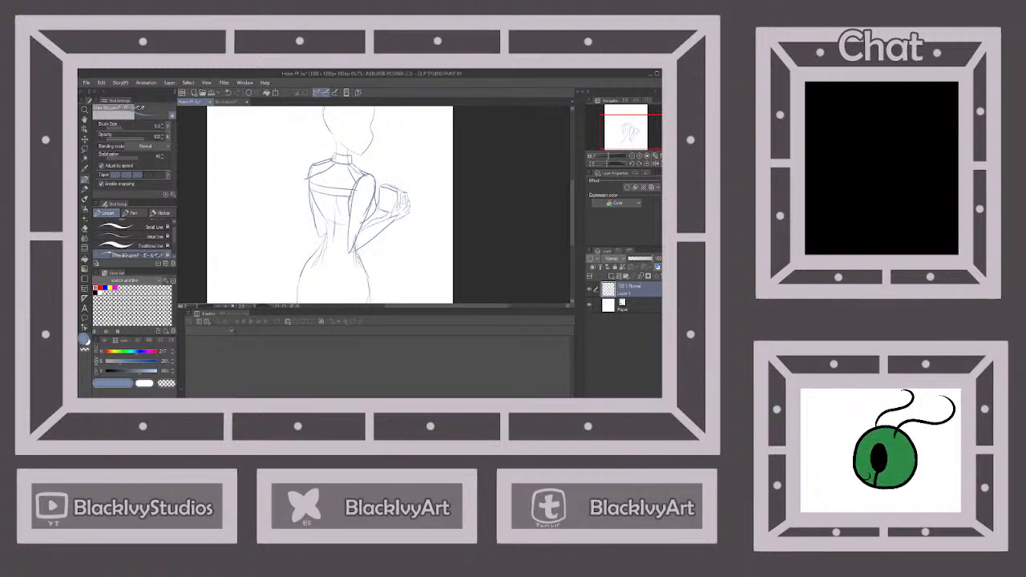
Sketch the near arm's short rounded sleeve with a cuff above the elbow, and start the sleeve on the back shoulder
drag(375, 183, 378, 197)
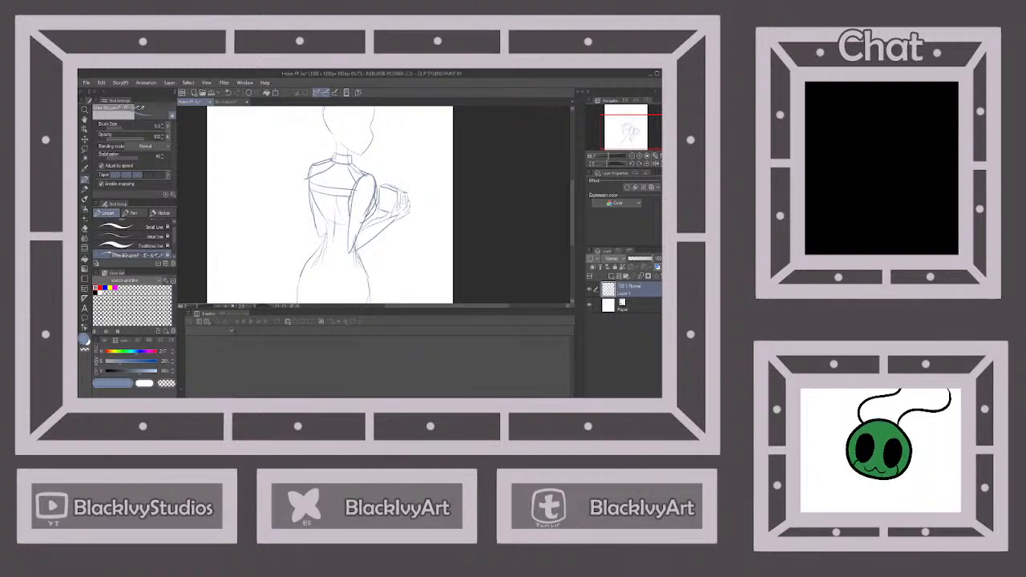
drag(350, 219, 364, 222)
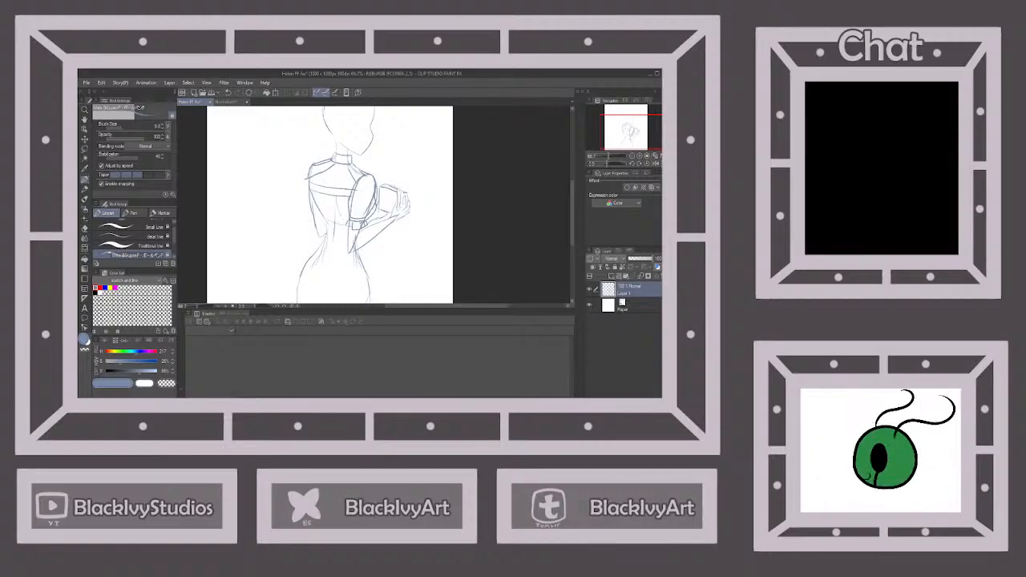
drag(304, 189, 307, 203)
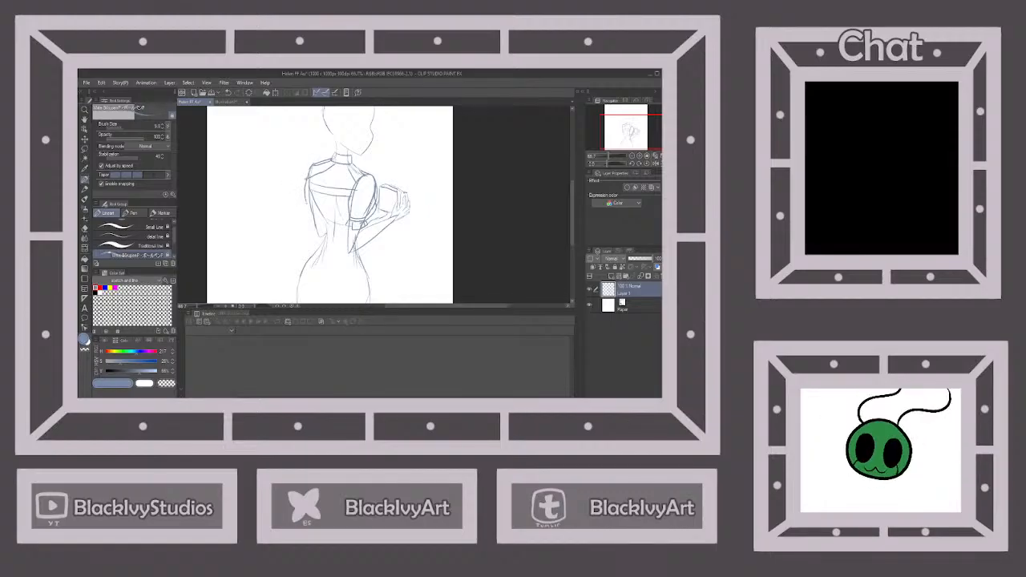
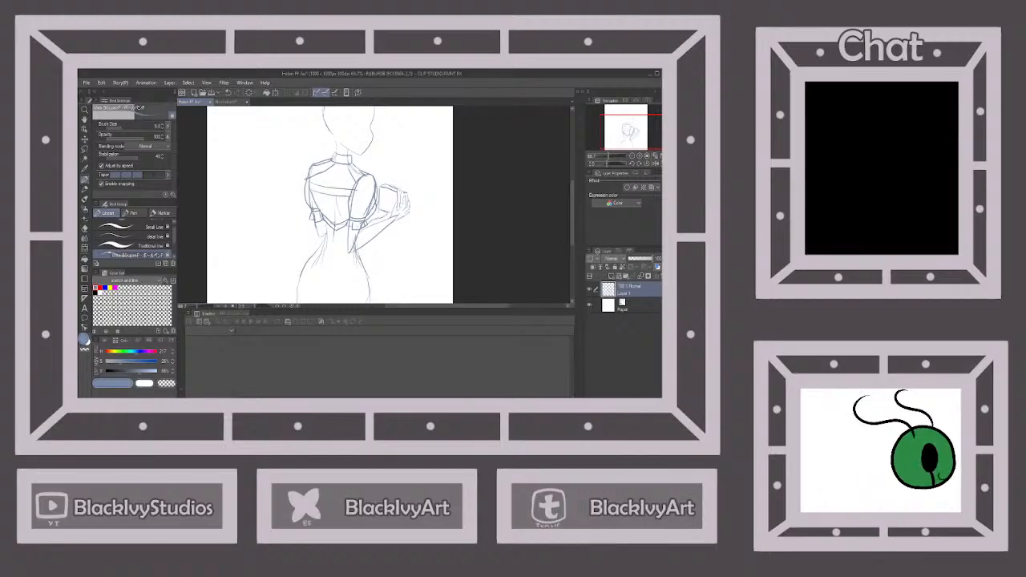
Sketch a flared skirt from the waist to the canvas edge, with both sides, a hem and vertical fold lines
click(229, 102)
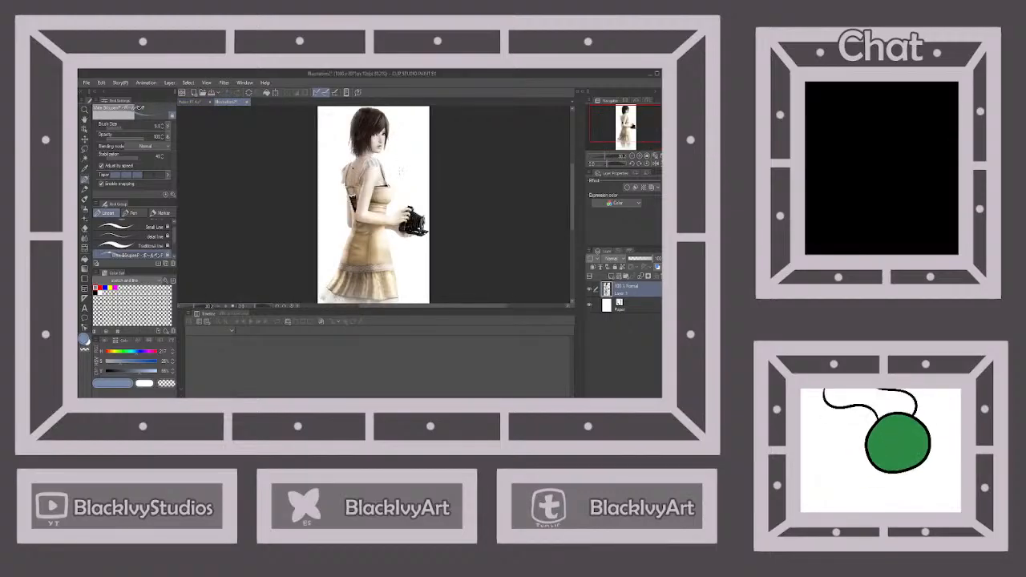
click(192, 102)
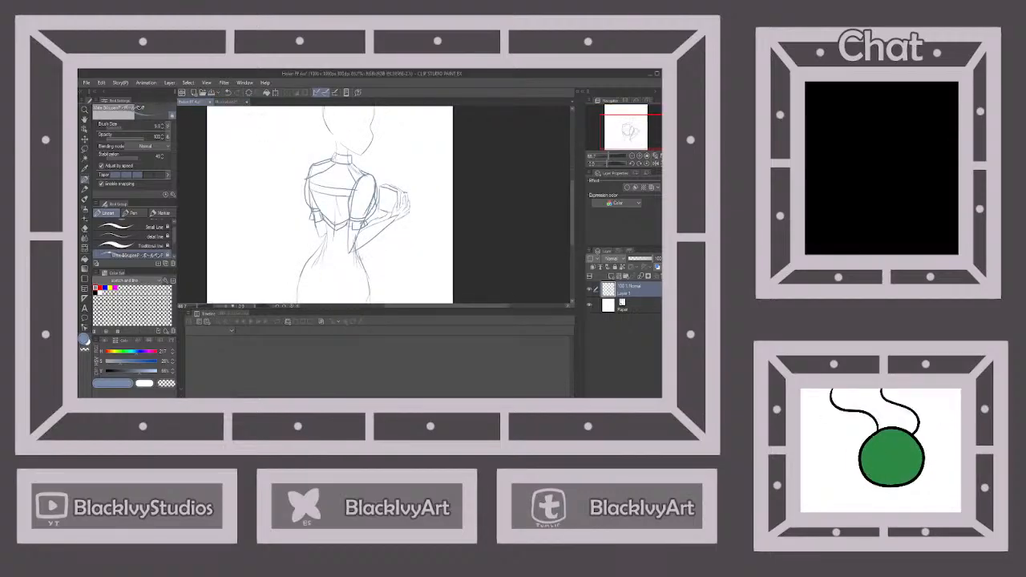
drag(358, 251, 380, 303)
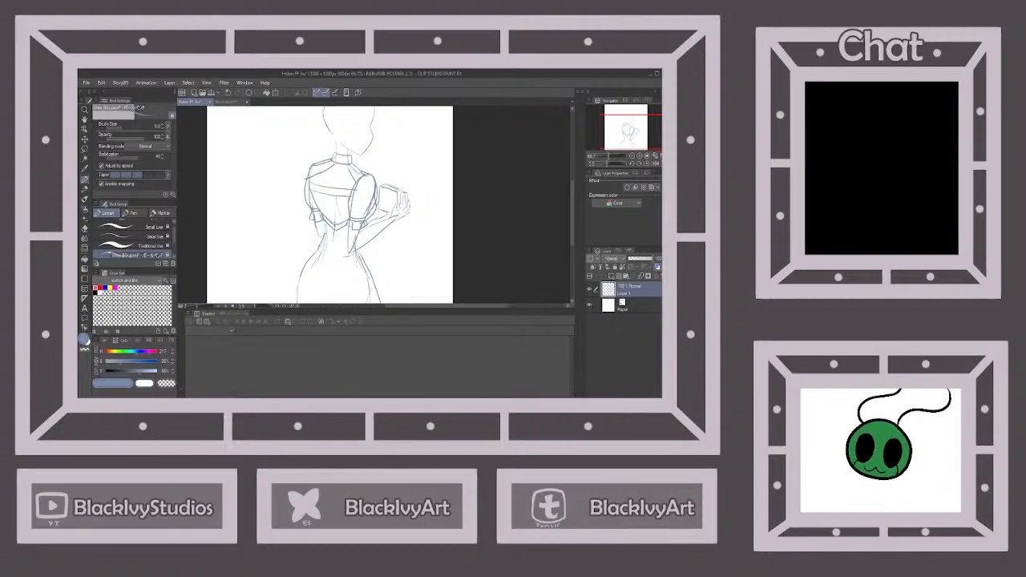
drag(318, 246, 289, 304)
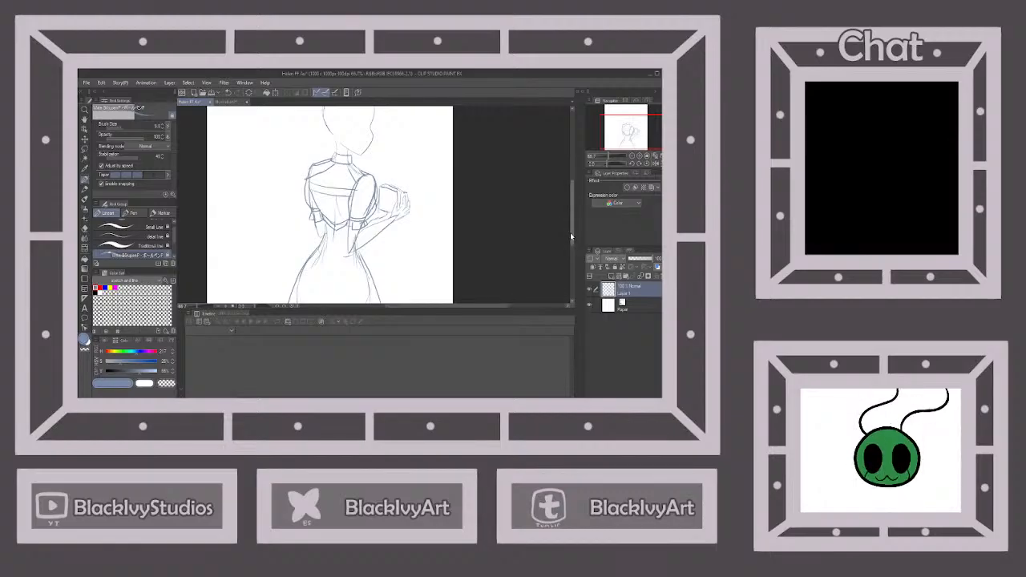
drag(571, 235, 571, 245)
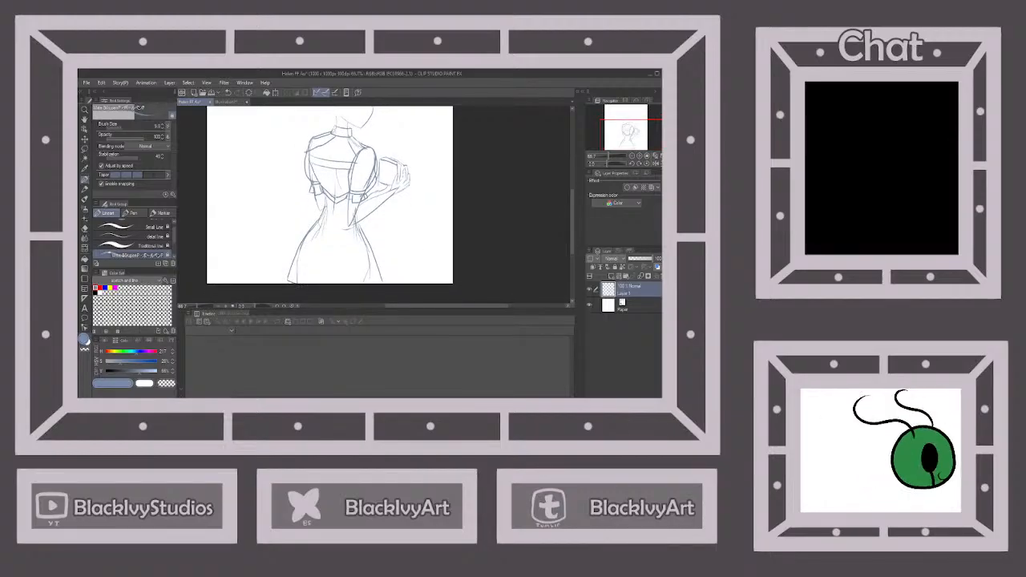
mouse_move(318, 258)
mouse_down()
mouse_move(314, 281)
mouse_move(358, 283)
mouse_up()
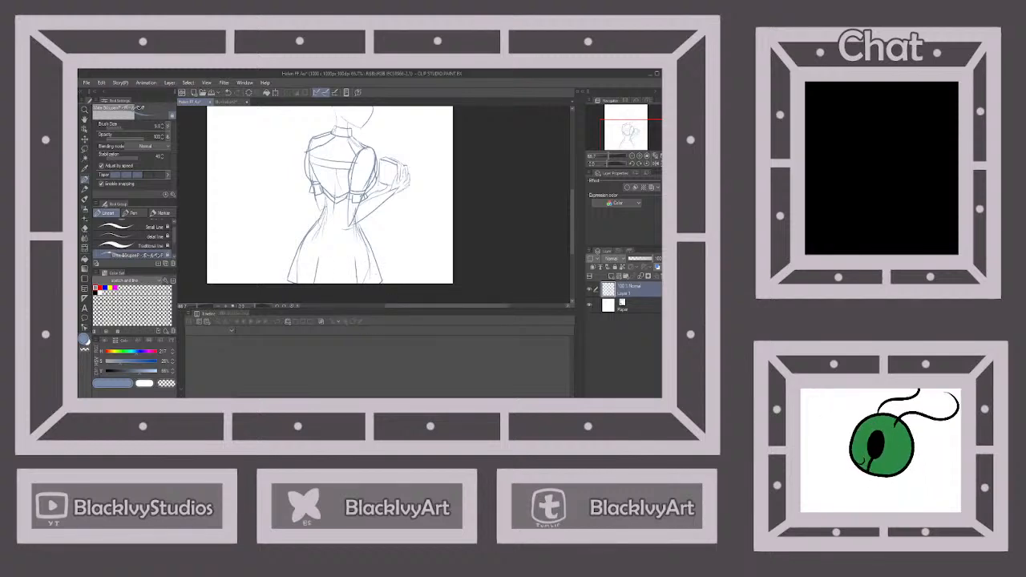
Check the reference picture's head and sketch a curved ear at the back of the jaw with the thin pen
scroll(406, 256, down, 2)
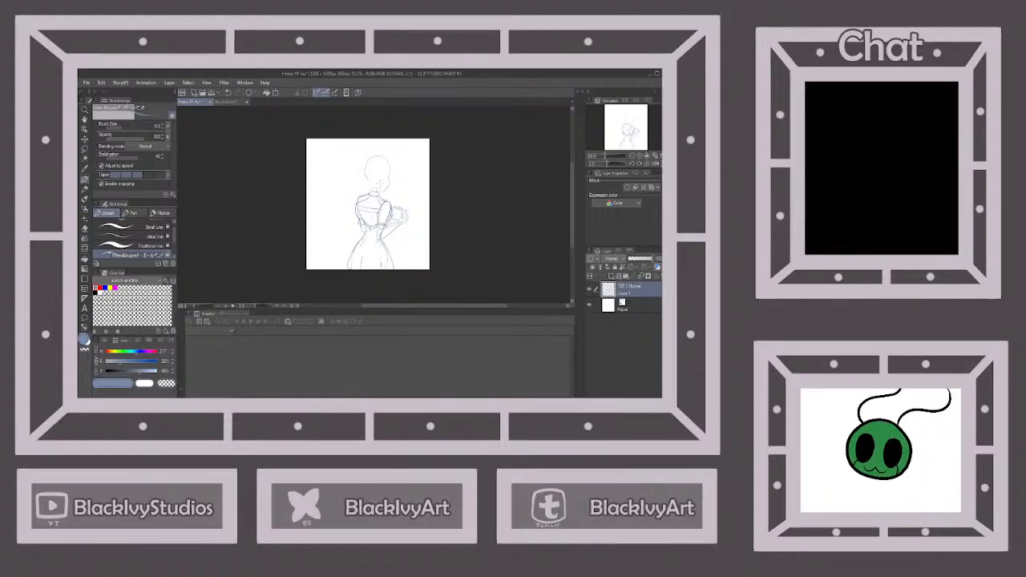
scroll(372, 167, up, 3)
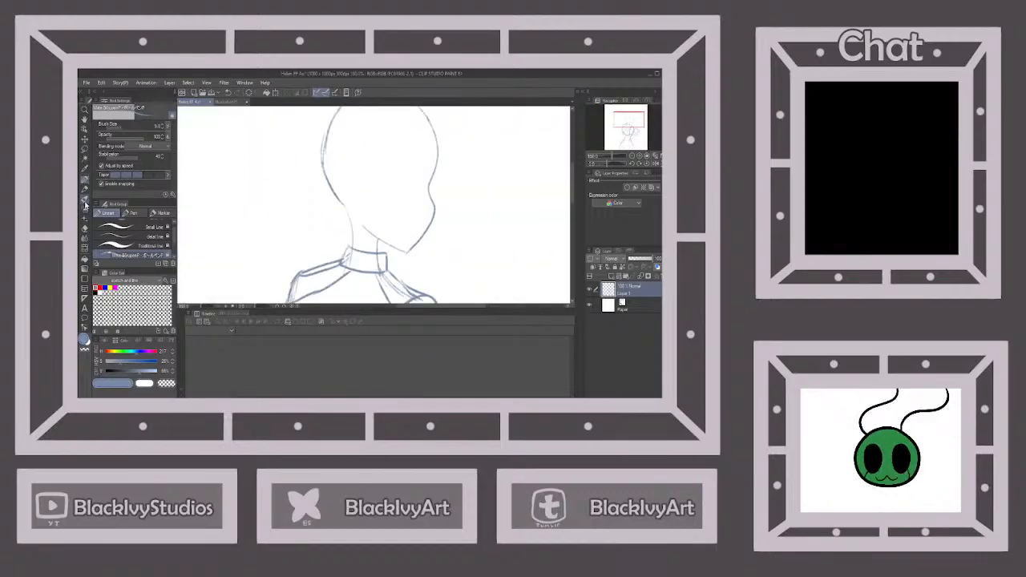
click(85, 227)
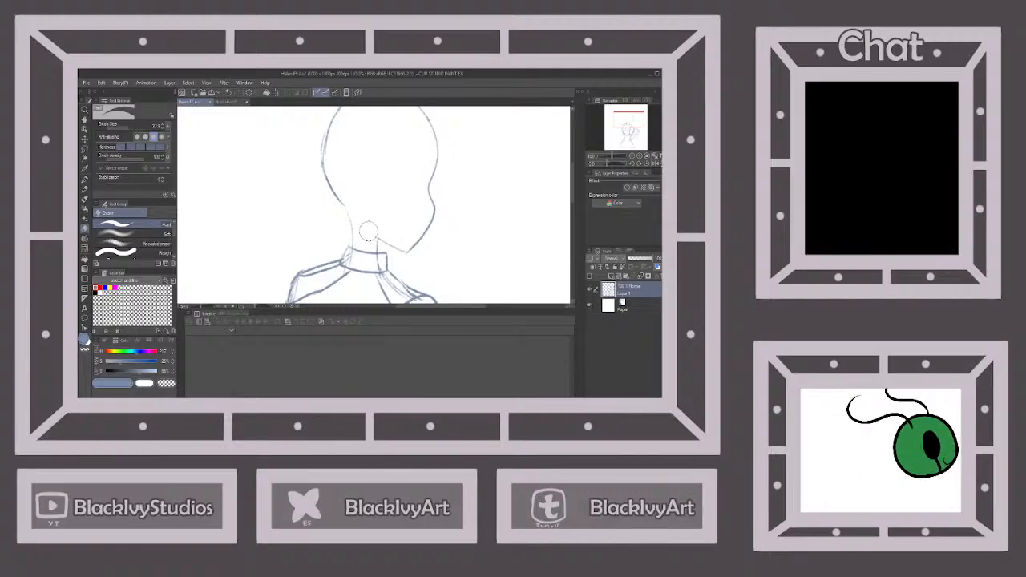
click(232, 102)
click(196, 102)
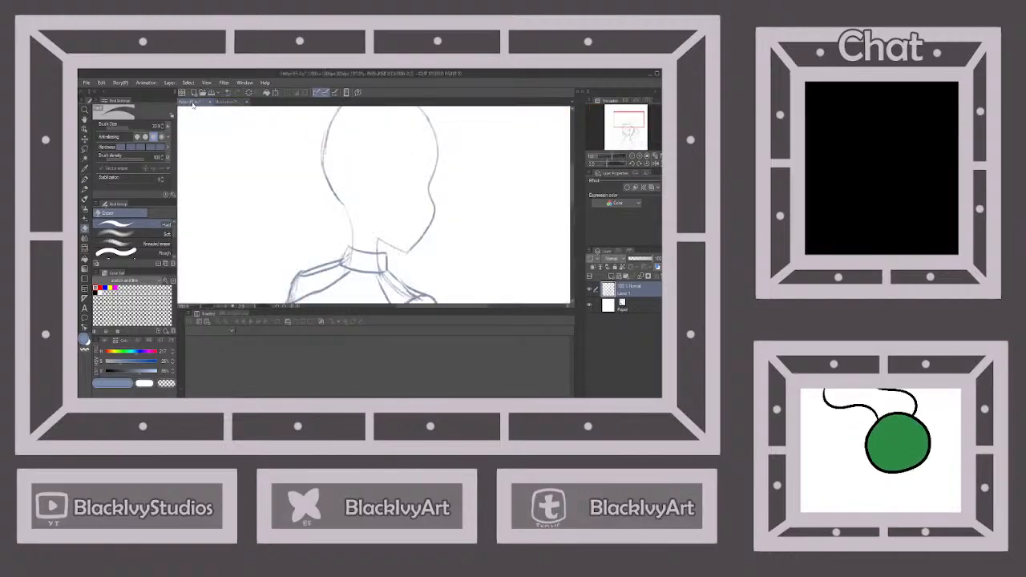
click(85, 181)
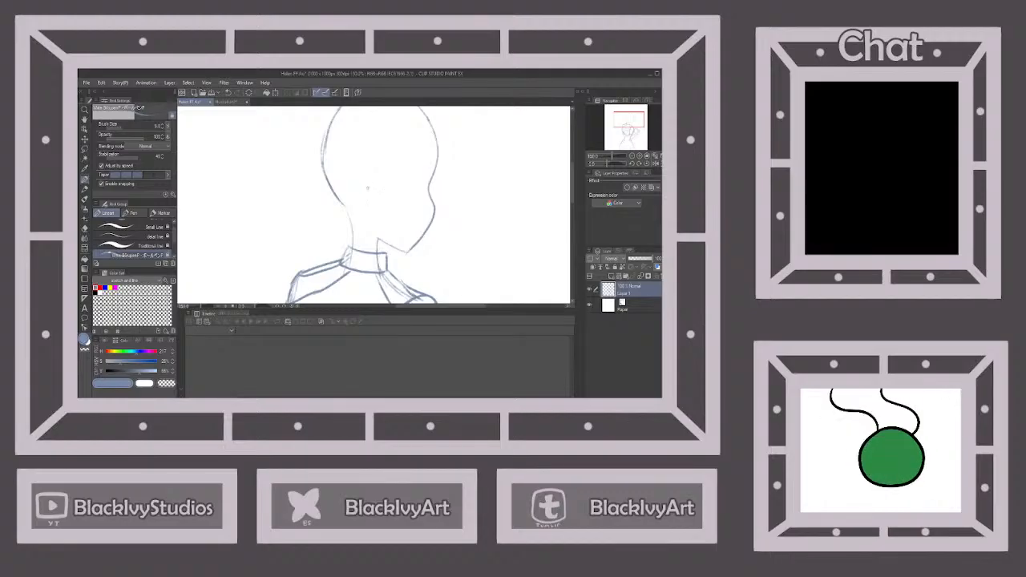
mouse_move(362, 188)
mouse_down()
mouse_move(353, 178)
mouse_move(342, 190)
mouse_move(361, 218)
mouse_up()
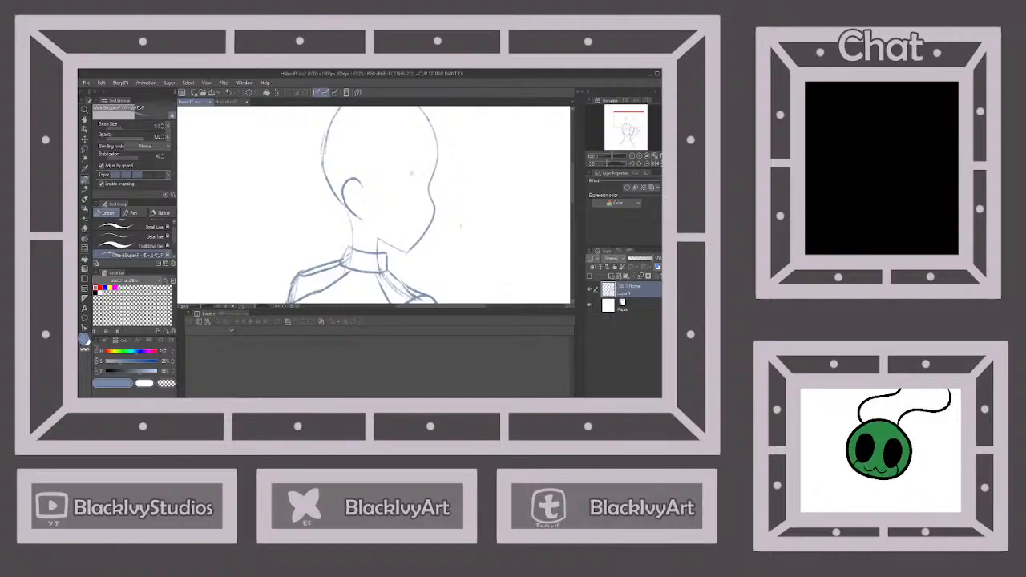
Sketch the face turned over the shoulder, with both eyes and their irises, a small nose and a short mouth
scroll(407, 183, down, 4)
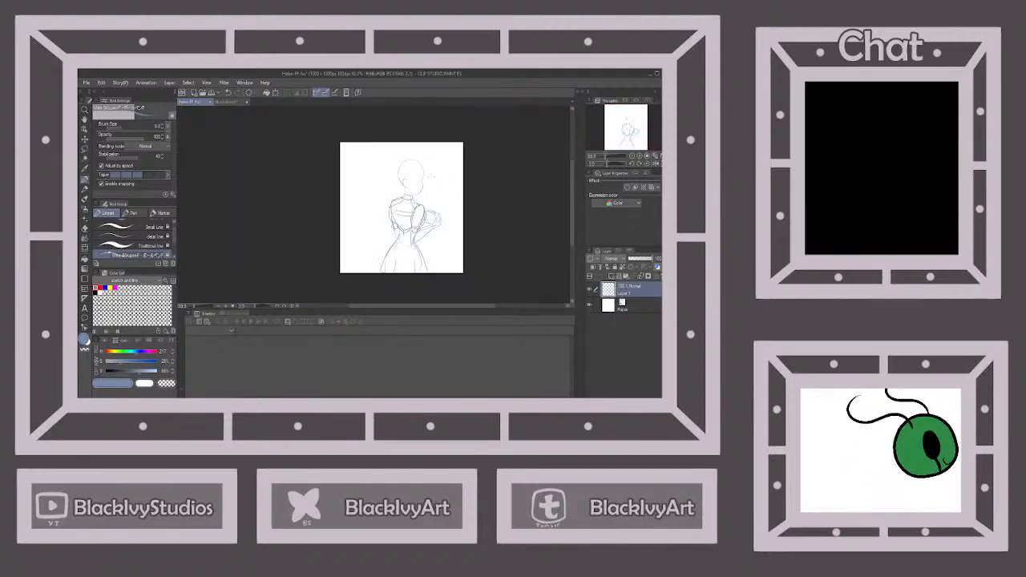
scroll(430, 175, up, 1)
scroll(431, 239, up, 3)
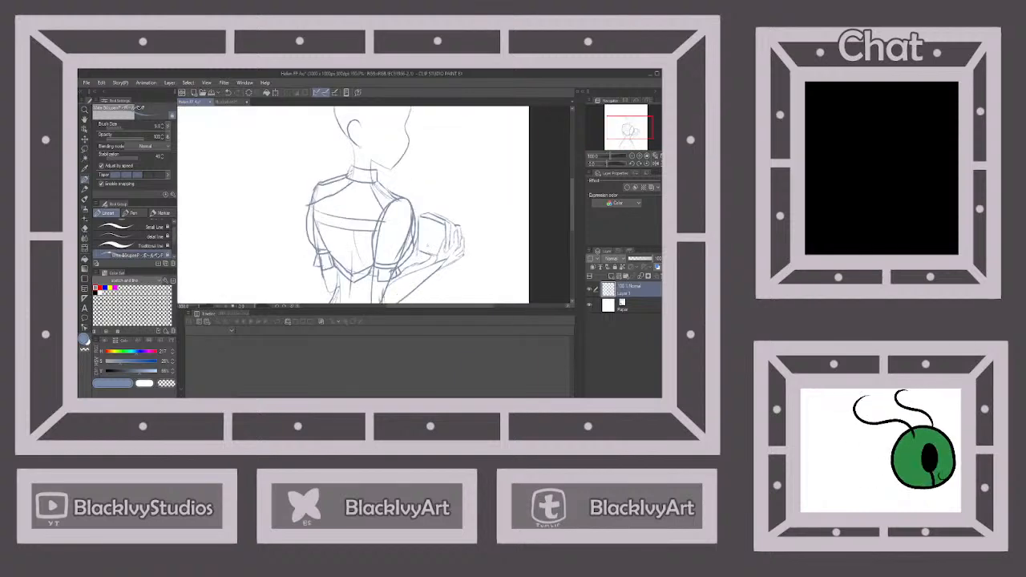
scroll(431, 239, down, 2)
scroll(401, 205, up, 1)
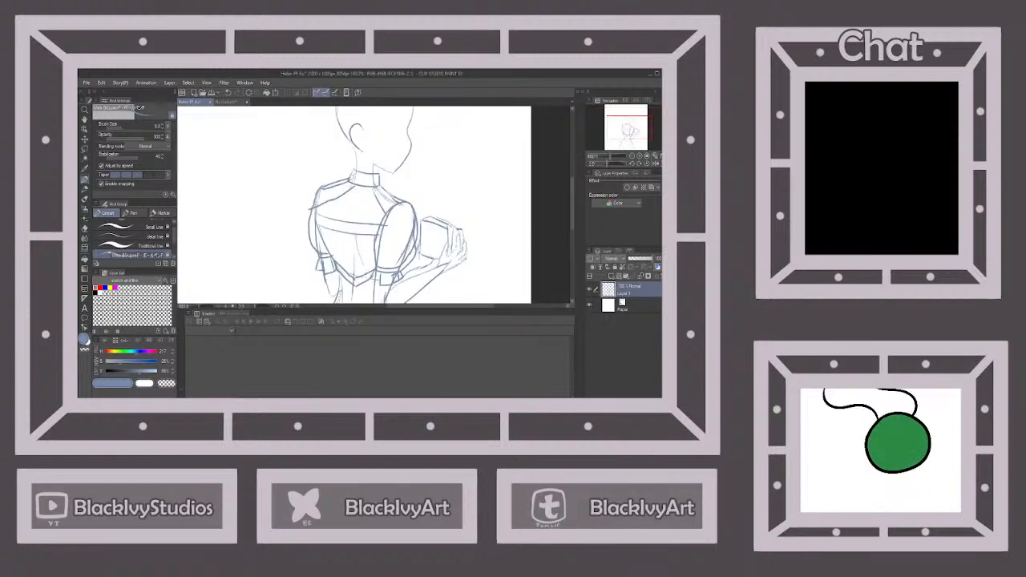
scroll(401, 204, down, 1)
scroll(401, 204, up, 1)
scroll(402, 174, up, 1)
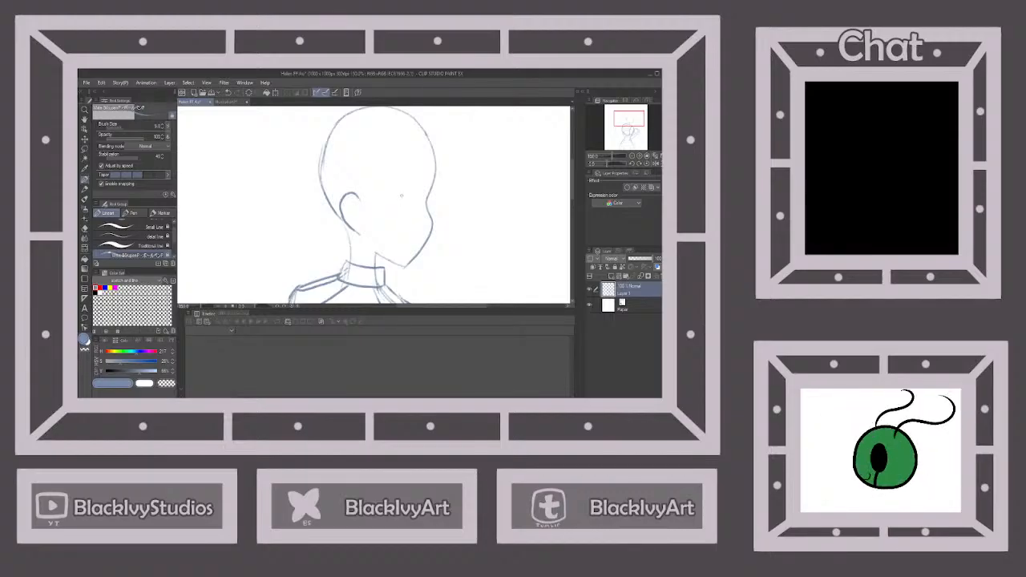
mouse_move(401, 195)
mouse_down()
mouse_move(362, 191)
mouse_move(370, 219)
mouse_move(402, 227)
mouse_move(420, 187)
mouse_move(441, 183)
mouse_move(403, 258)
mouse_move(418, 257)
mouse_up()
scroll(421, 234, up, 1)
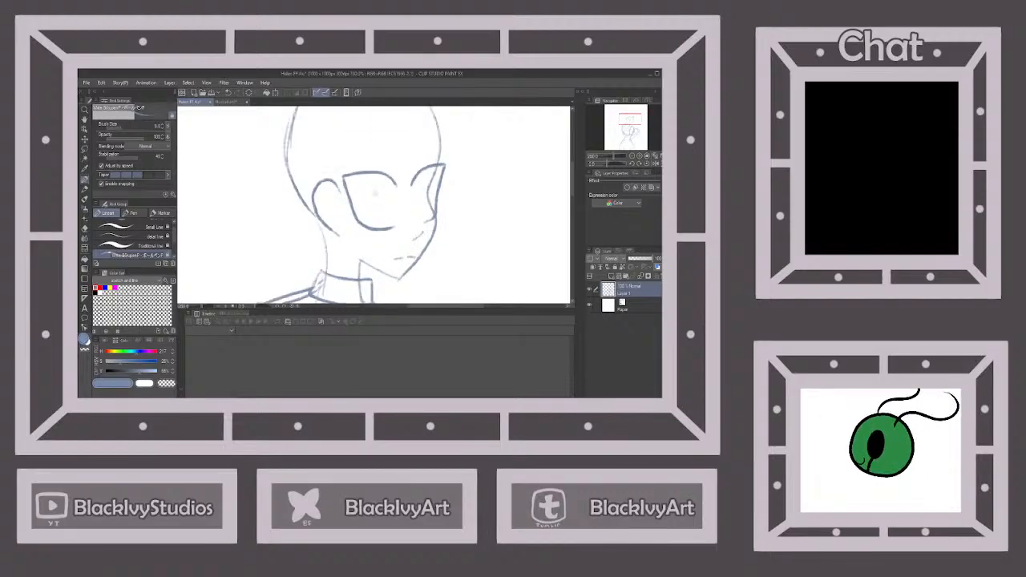
mouse_move(348, 179)
mouse_down()
mouse_move(364, 207)
mouse_move(376, 170)
mouse_move(416, 203)
mouse_move(433, 166)
mouse_up()
scroll(423, 195, down, 1)
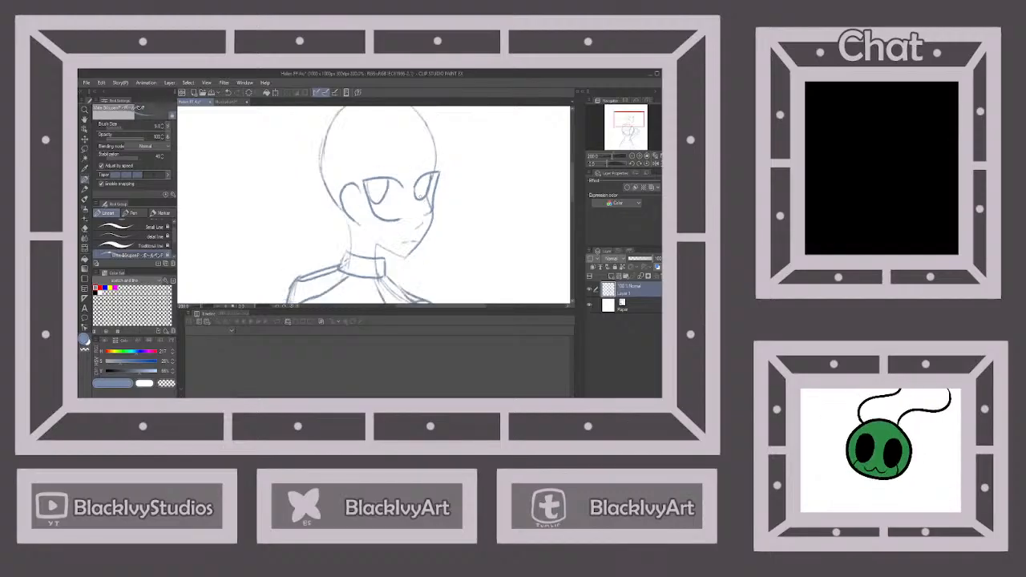
Widen the skirt with extra flared lines along both outer sides
scroll(423, 200, down, 6)
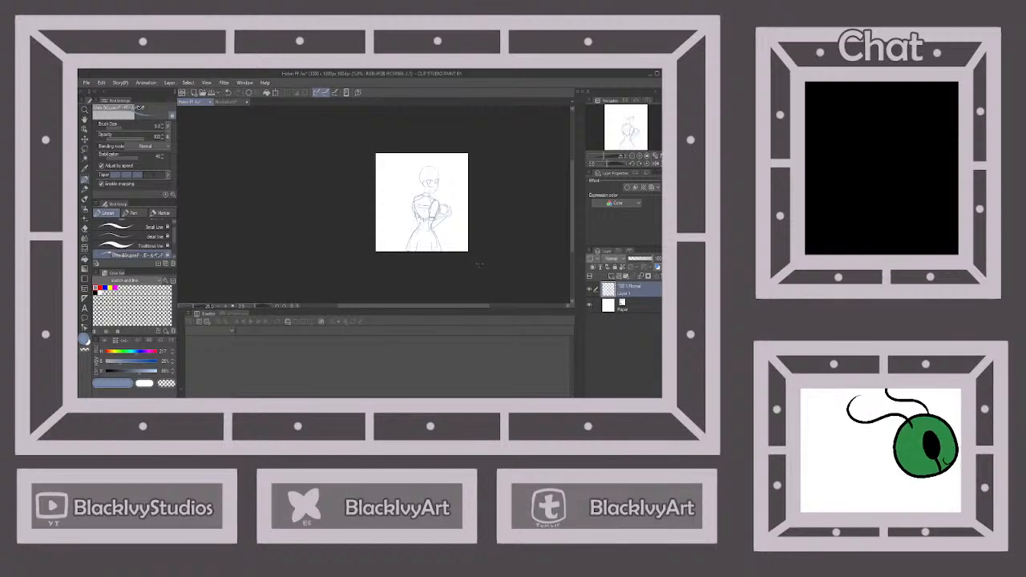
scroll(407, 200, up, 2)
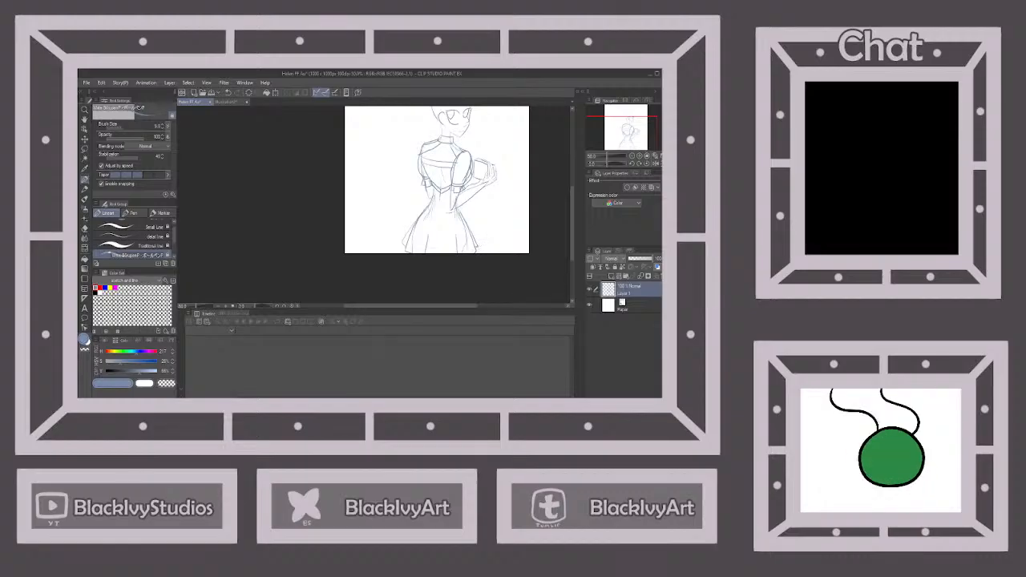
scroll(477, 244, down, 2)
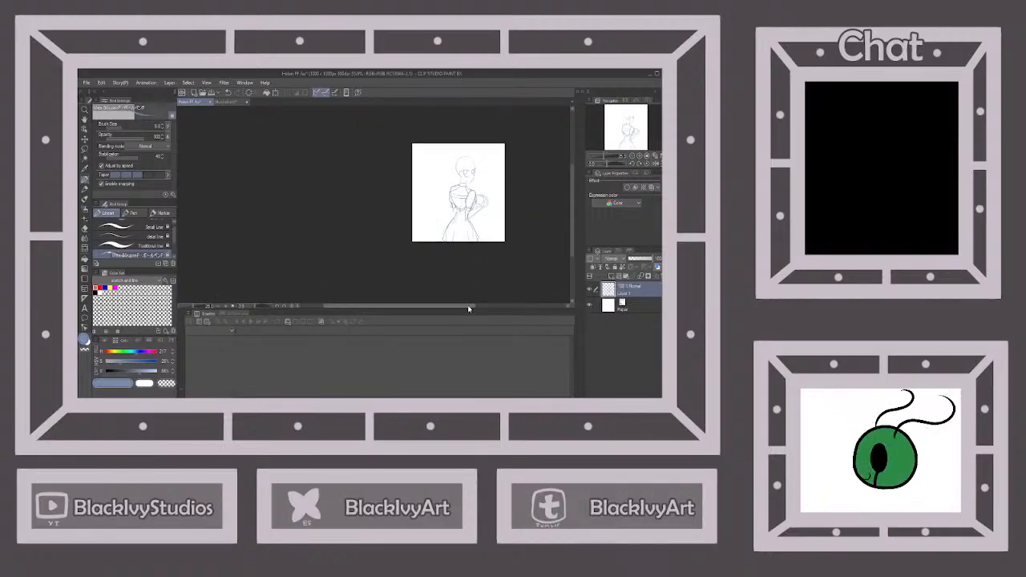
scroll(477, 184, up, 2)
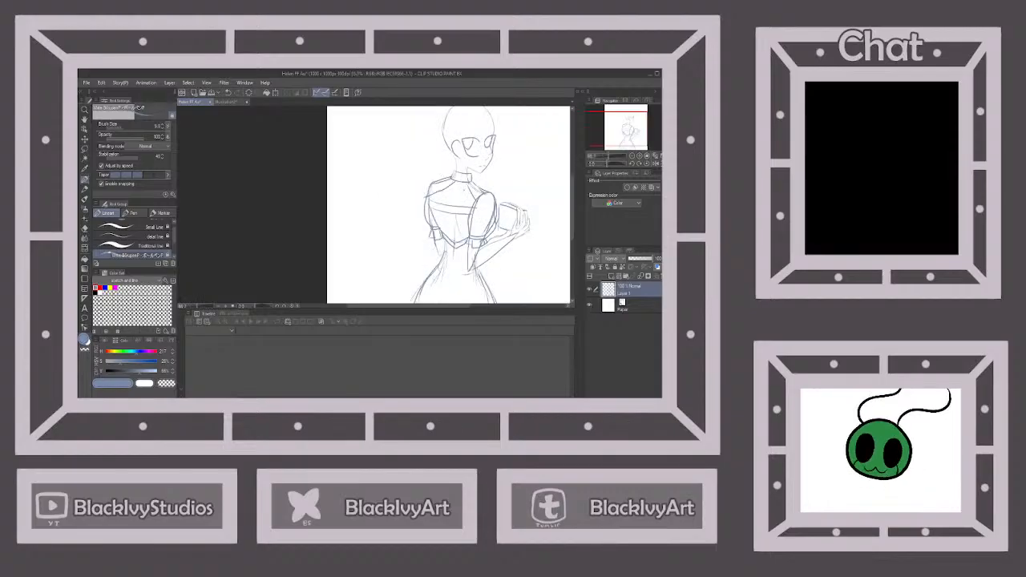
scroll(469, 193, up, 1)
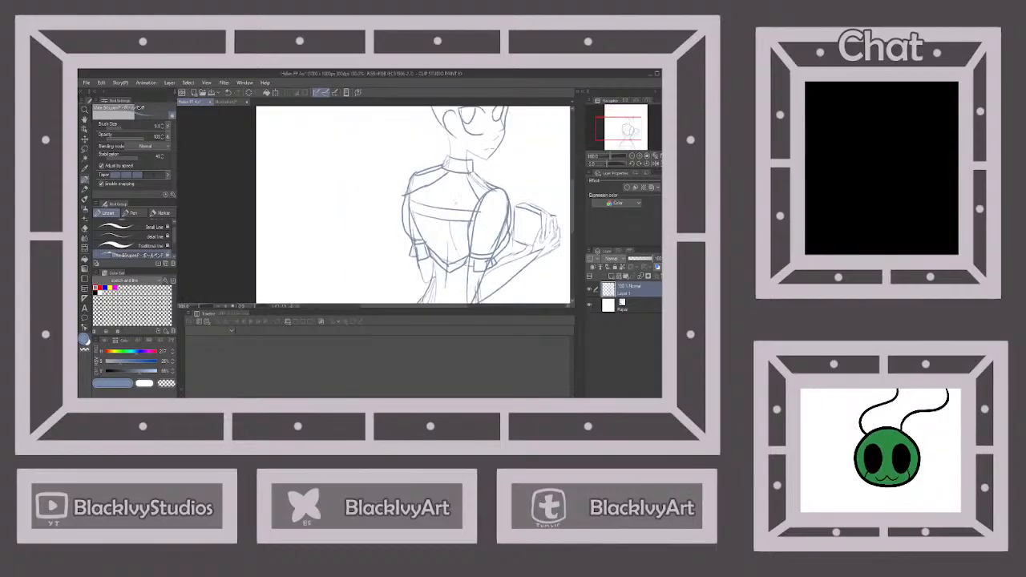
Close the reference picture of the woman in the yellow dress without saving it
scroll(511, 160, down, 4)
scroll(511, 160, up, 2)
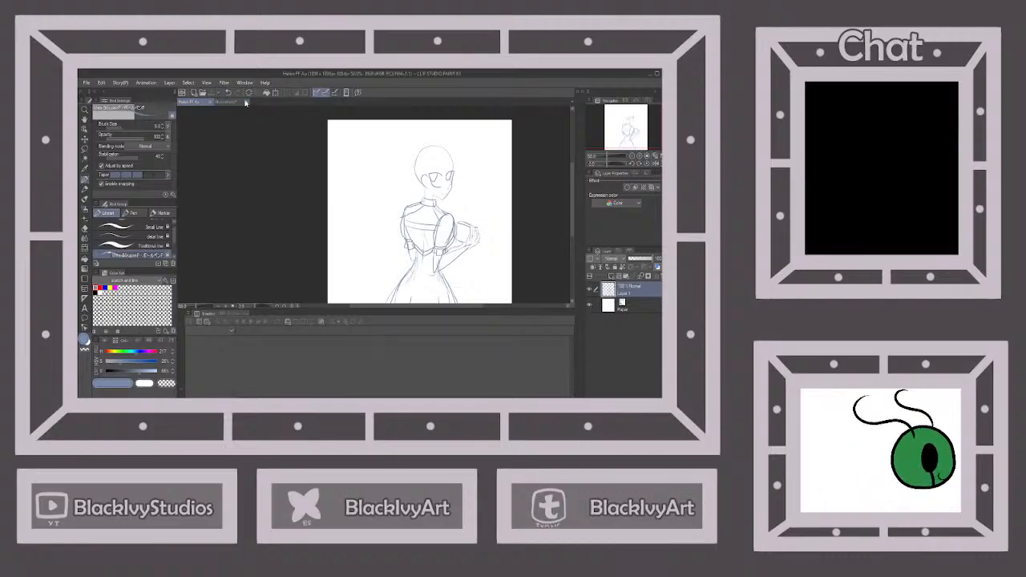
click(245, 102)
key(n)
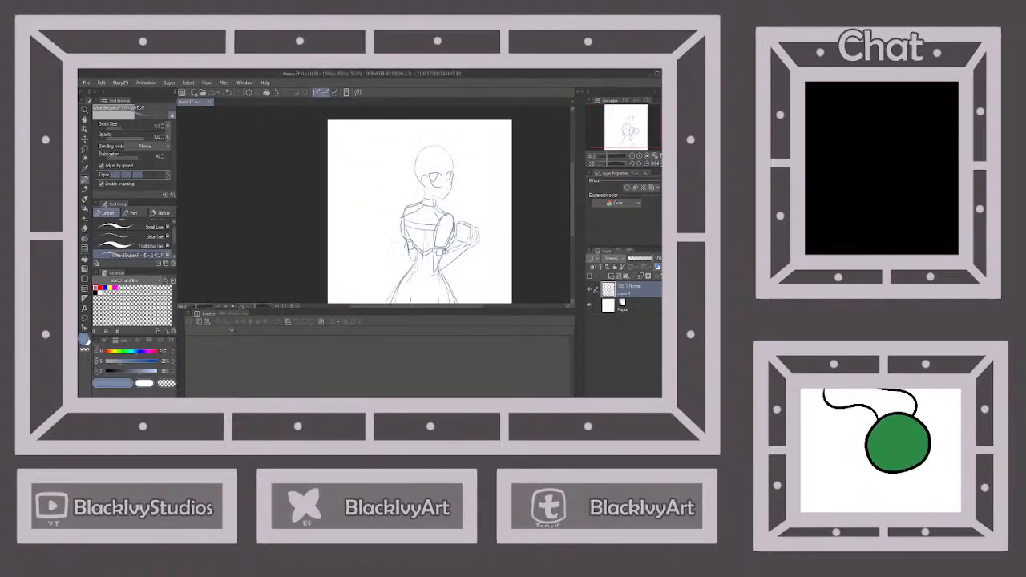
Sketch a curved waistband around the waist where the bodice meets the skirt
scroll(445, 194, down, 1)
scroll(445, 251, up, 2)
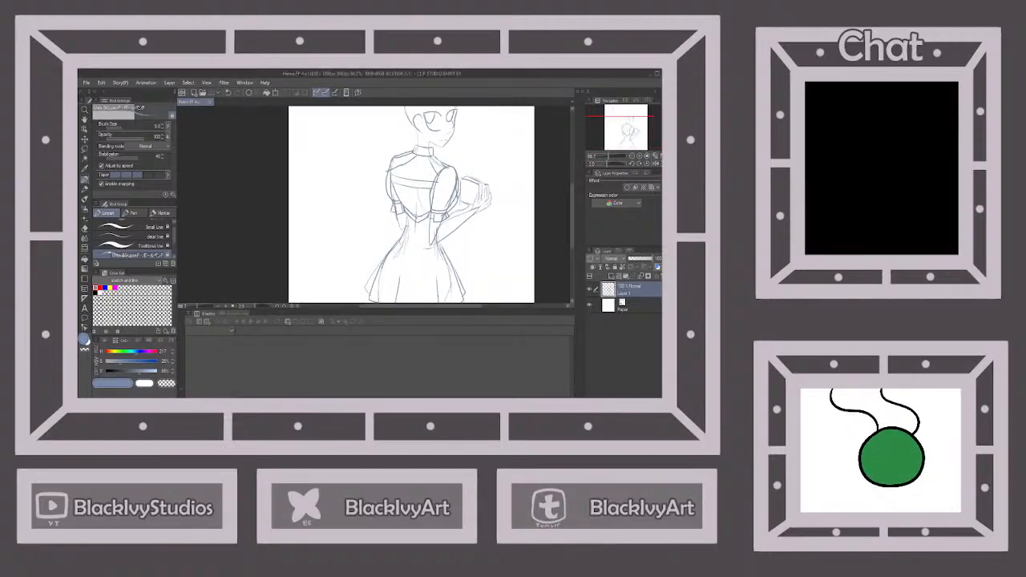
scroll(425, 260, up, 1)
mouse_move(389, 236)
mouse_down()
mouse_move(434, 247)
mouse_move(398, 248)
mouse_move(445, 247)
mouse_up()
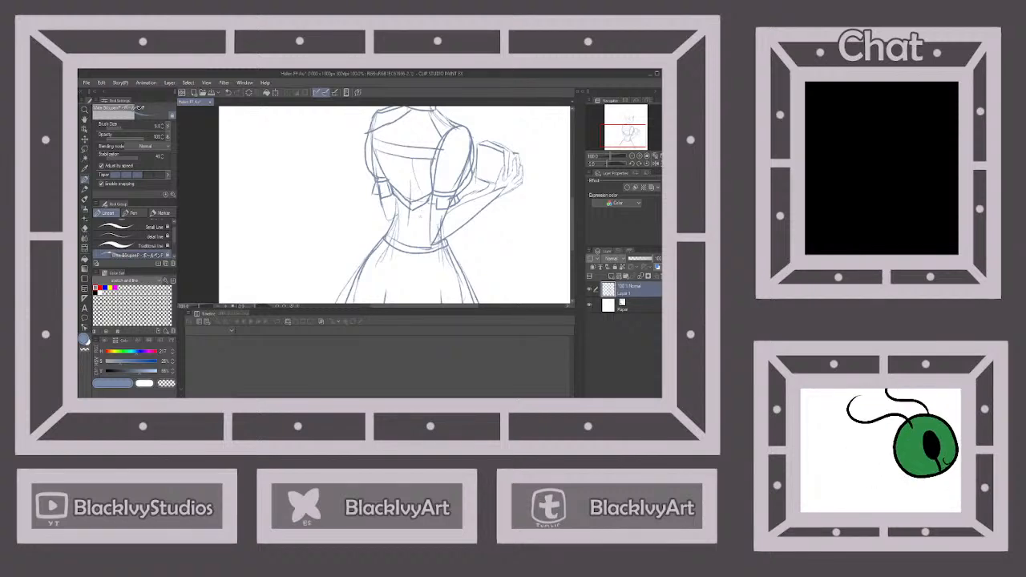
scroll(420, 216, down, 3)
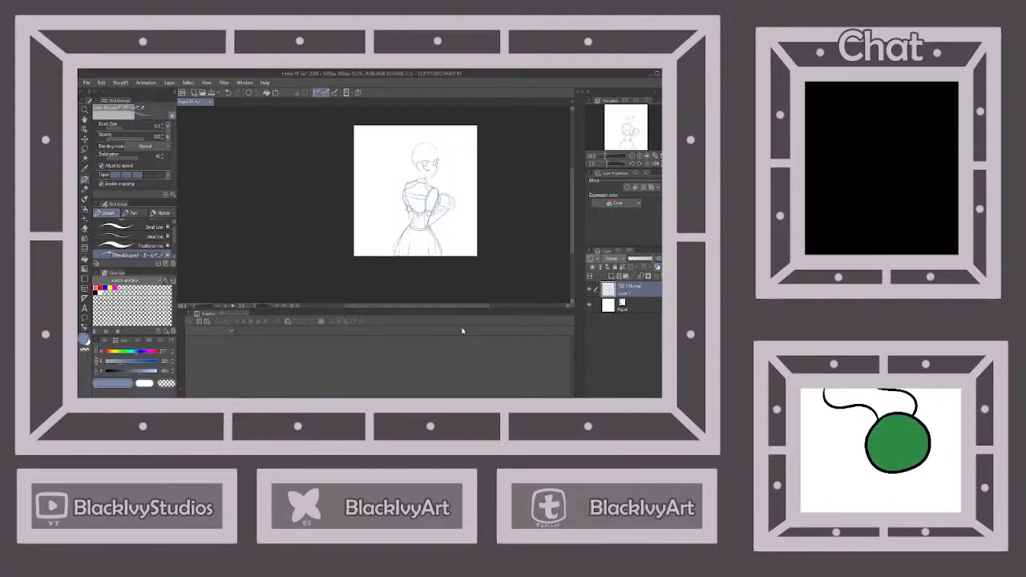
Open the inked character drawing Helen doodle.png and examine its hair and face before returning to the sketch
scroll(456, 140, up, 1)
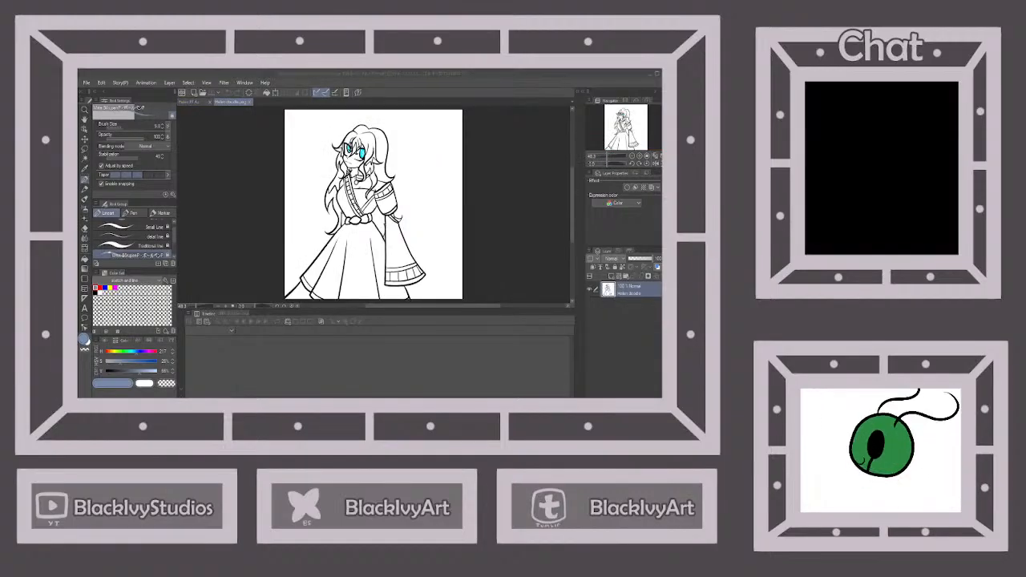
click(371, 74)
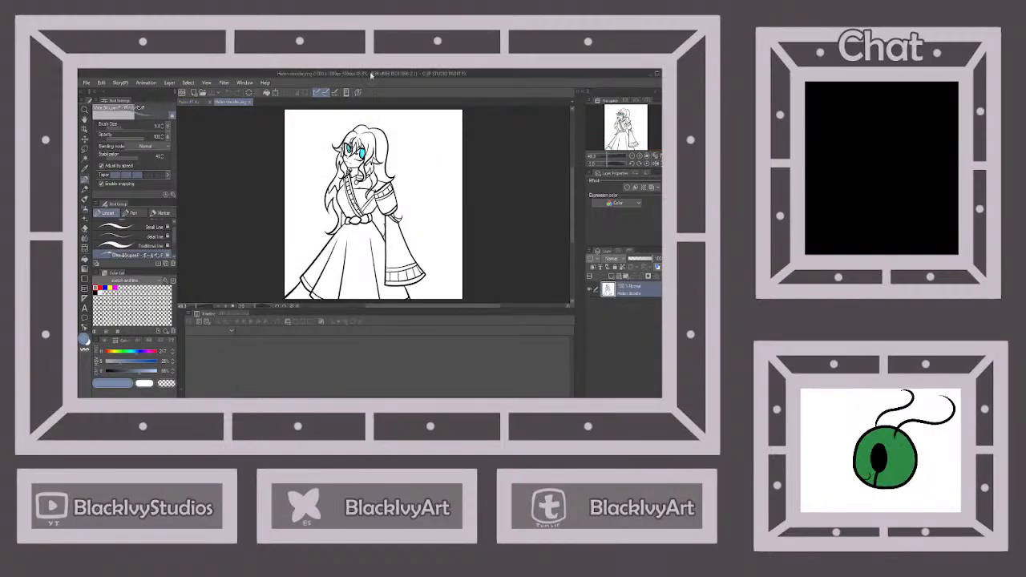
scroll(351, 126, up, 7)
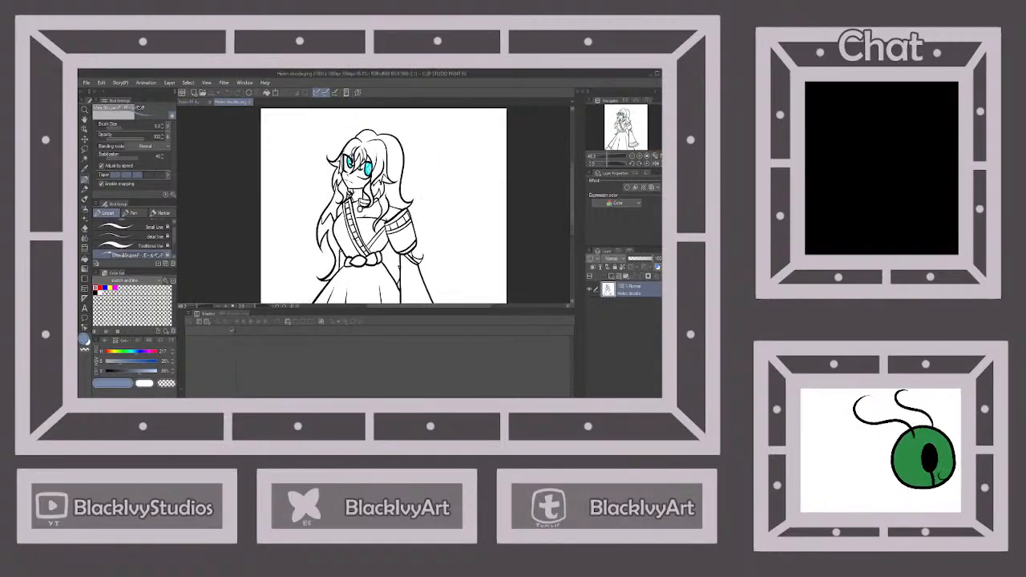
click(190, 102)
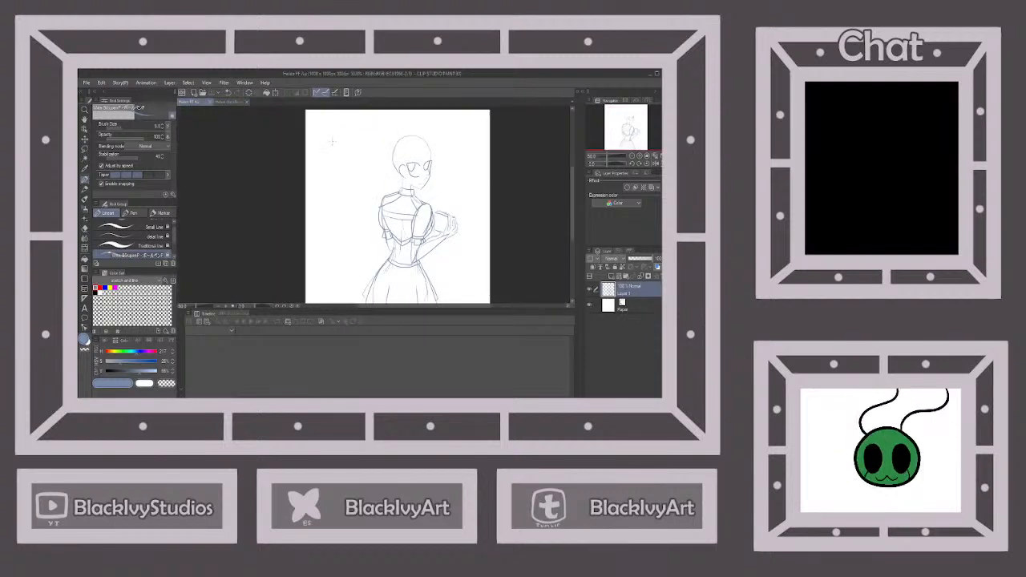
Sketch curved bangs falling over the forehead between the eyes, following the hair in the inked character drawing
scroll(408, 164, up, 5)
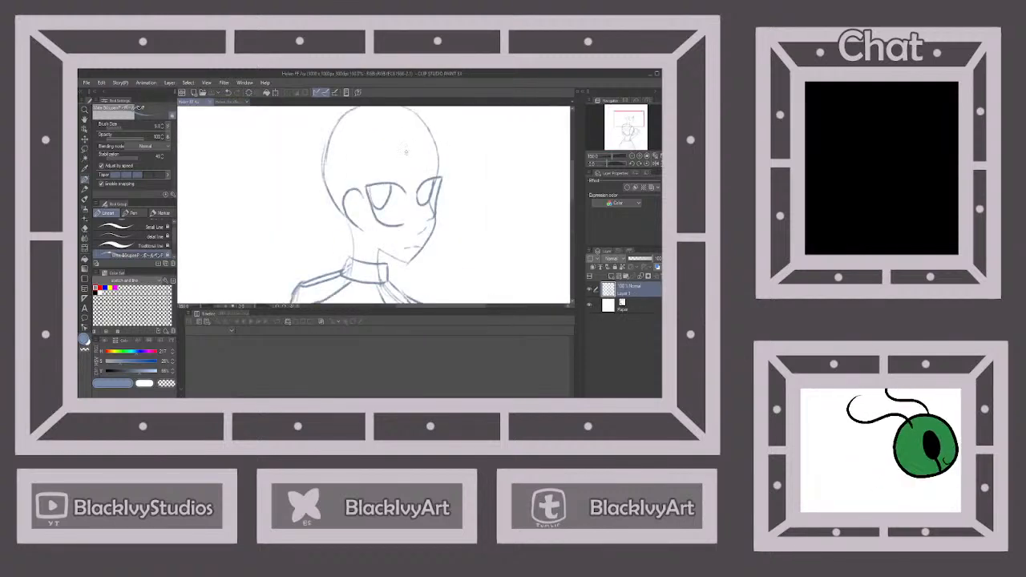
mouse_move(401, 159)
mouse_down()
mouse_move(411, 231)
mouse_move(425, 191)
mouse_move(412, 156)
mouse_up()
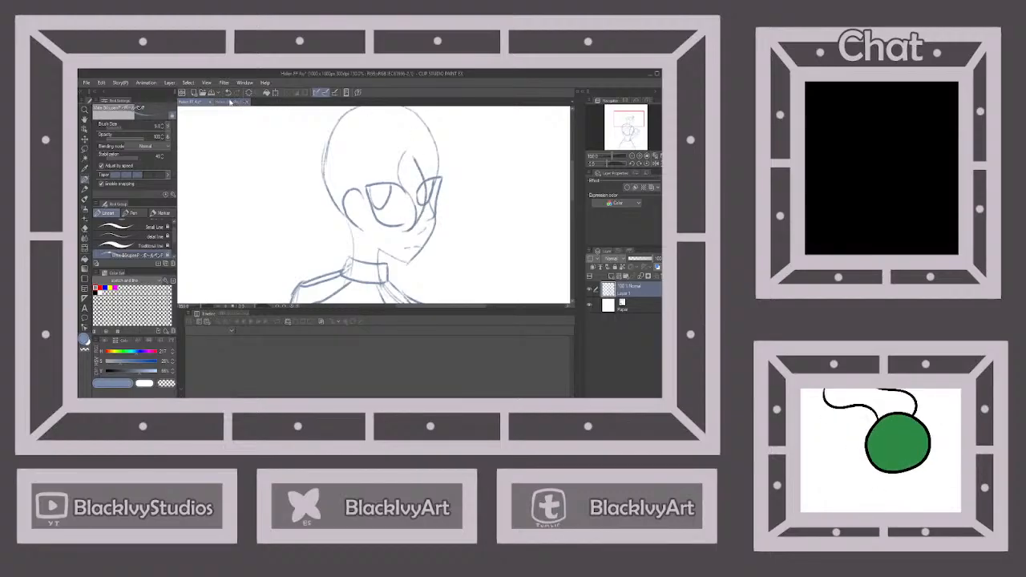
click(230, 102)
click(192, 102)
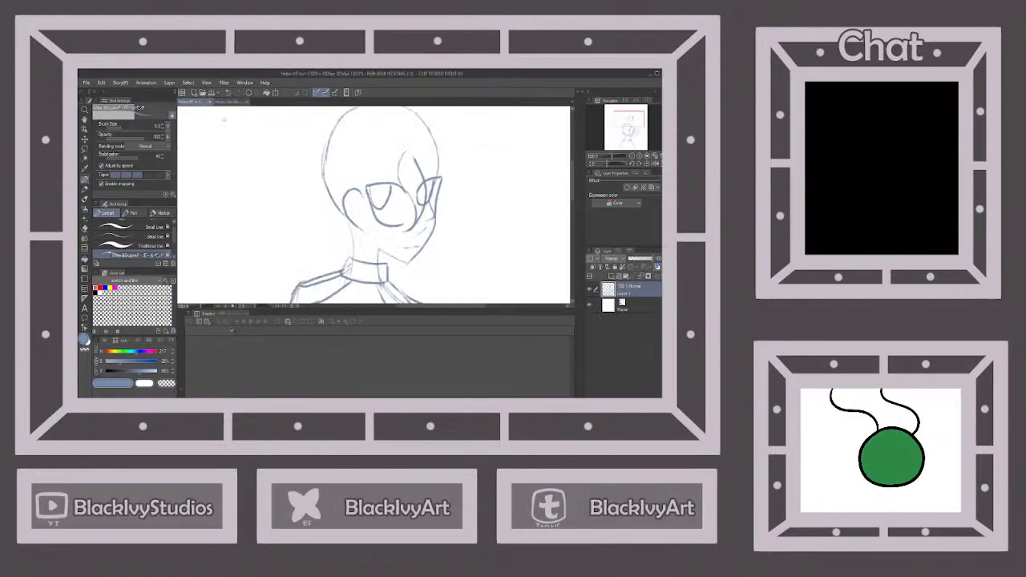
mouse_move(397, 150)
mouse_down()
mouse_move(387, 186)
mouse_move(409, 215)
mouse_up()
mouse_move(417, 153)
mouse_down()
mouse_move(435, 194)
mouse_move(424, 211)
mouse_up()
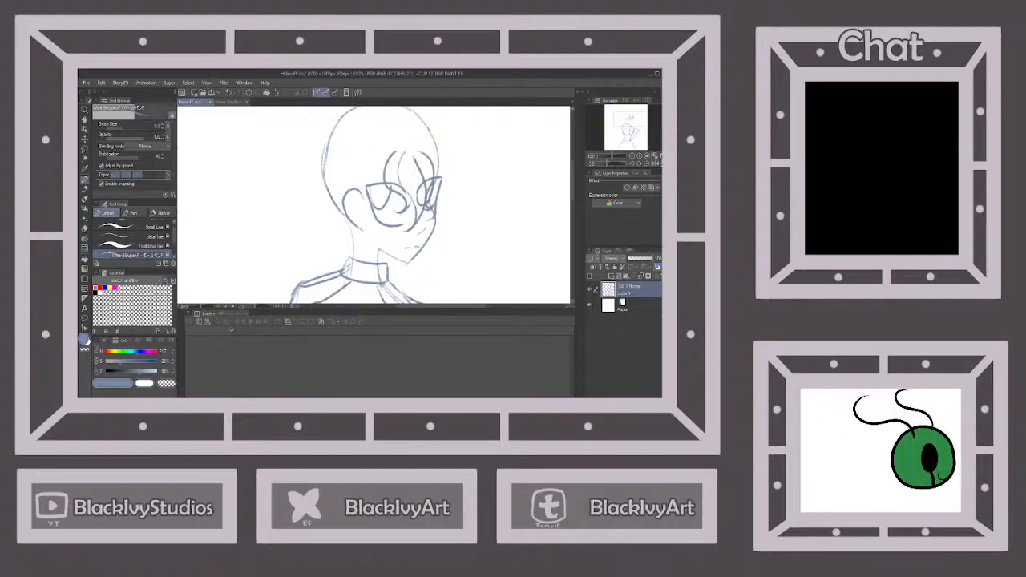
Check the inked drawing's hair and add a curved strand along the far side of the forehead and face
click(231, 101)
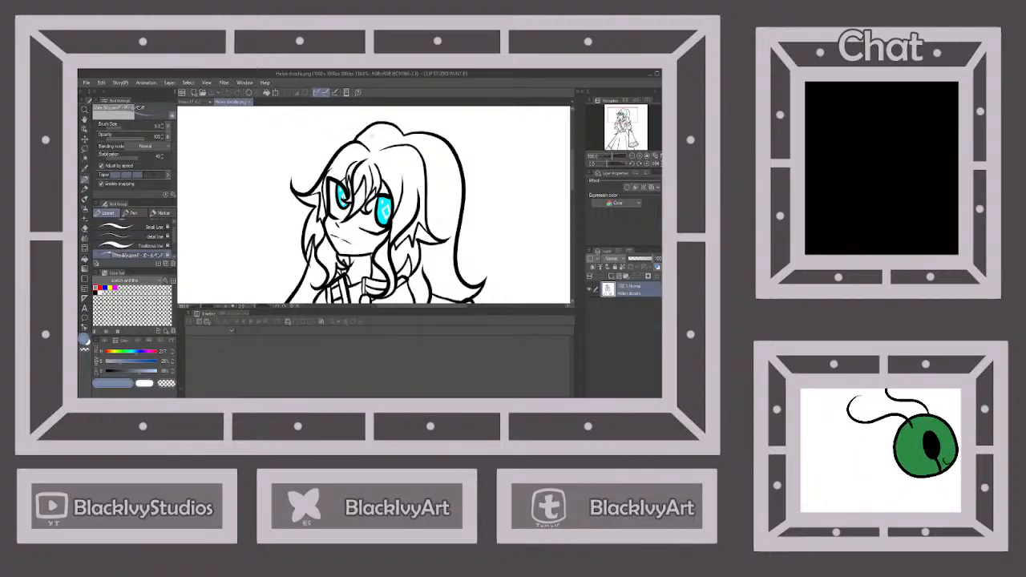
click(192, 102)
mouse_move(437, 172)
mouse_down()
mouse_move(425, 219)
mouse_move(443, 152)
mouse_up()
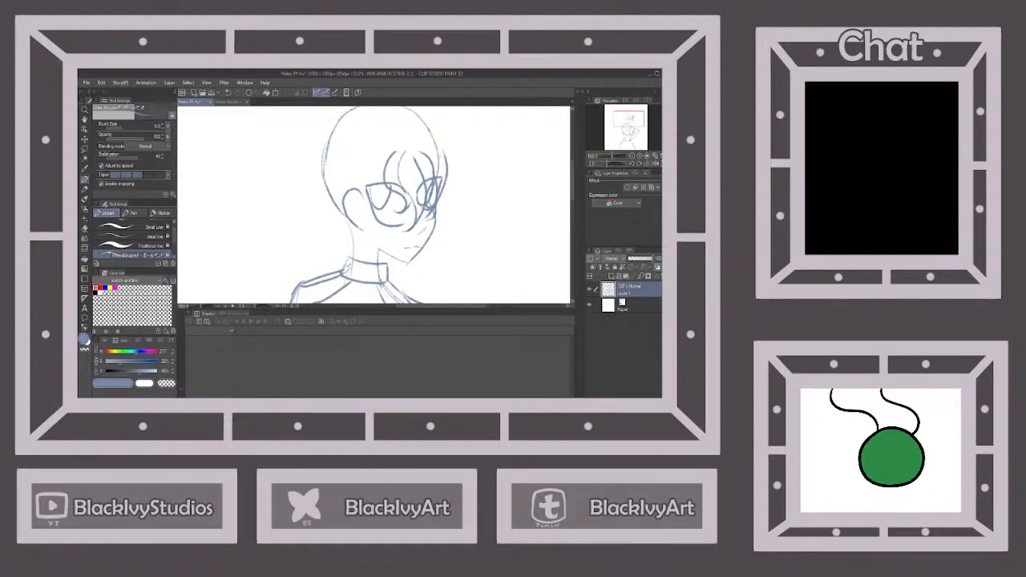
scroll(442, 150, down, 2)
scroll(459, 160, up, 1)
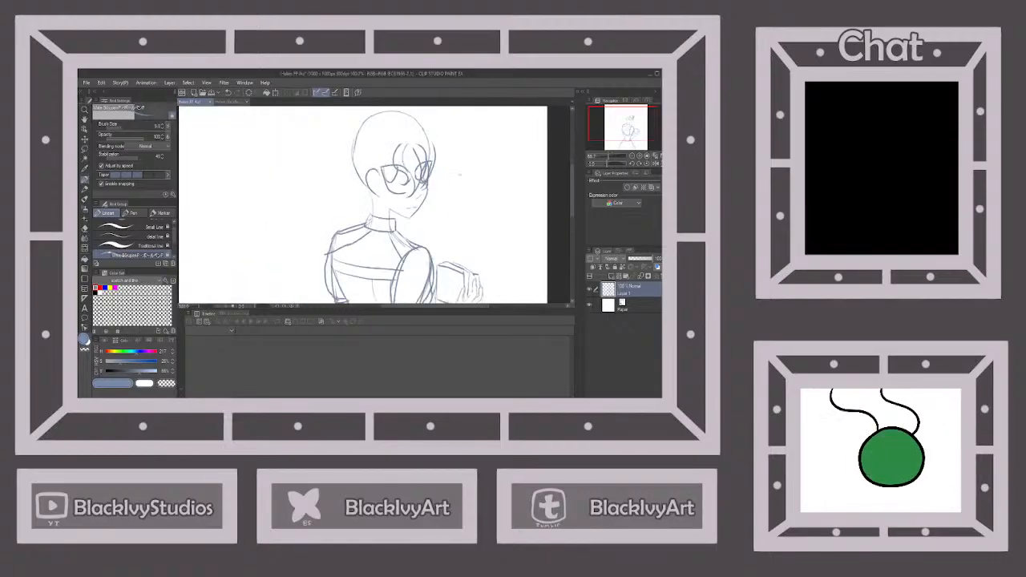
Sketch a long wavy lock from in front of the ear down past the chin to the collar, based on the reference
click(229, 103)
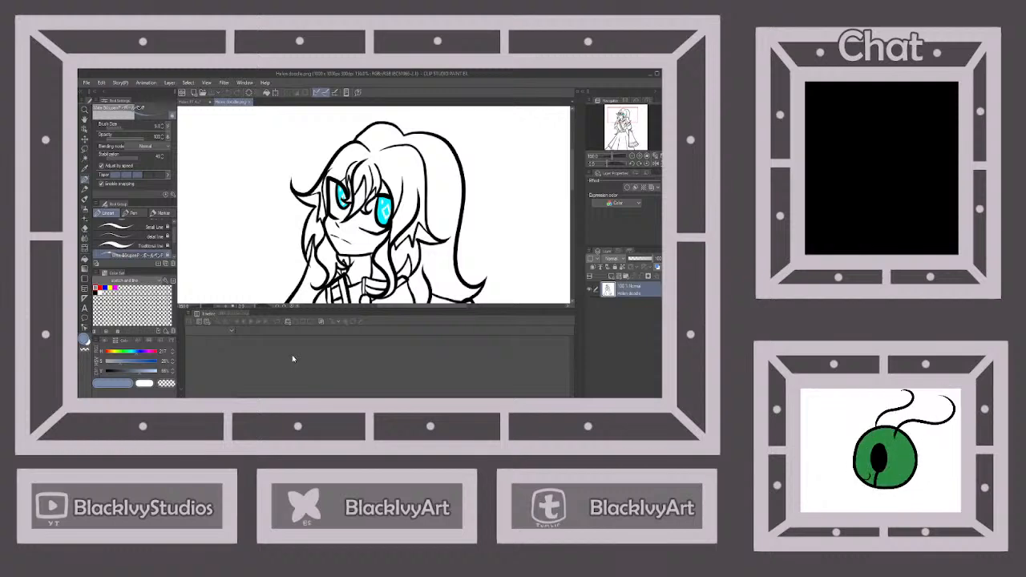
click(197, 103)
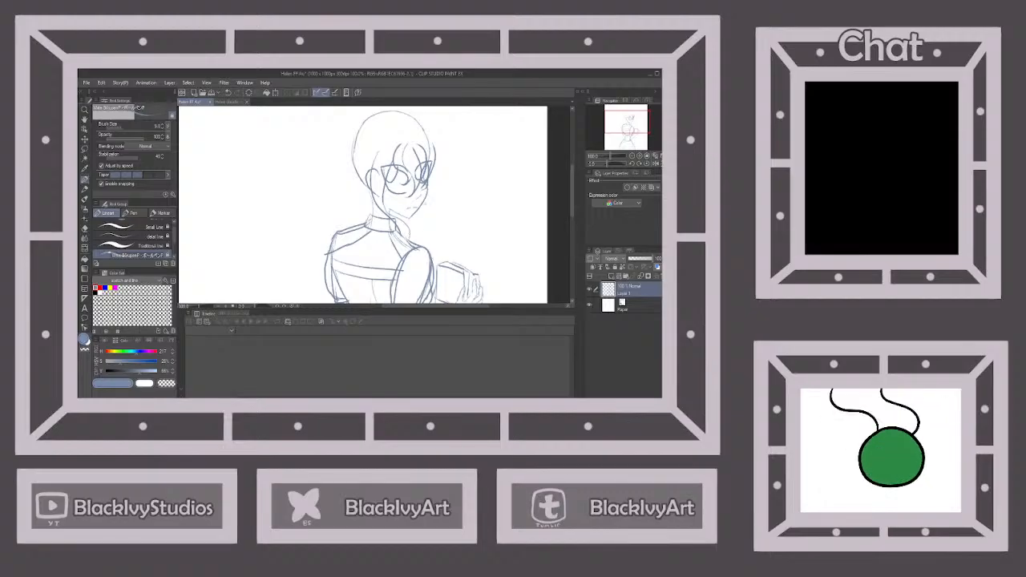
scroll(426, 203, down, 2)
scroll(427, 207, up, 2)
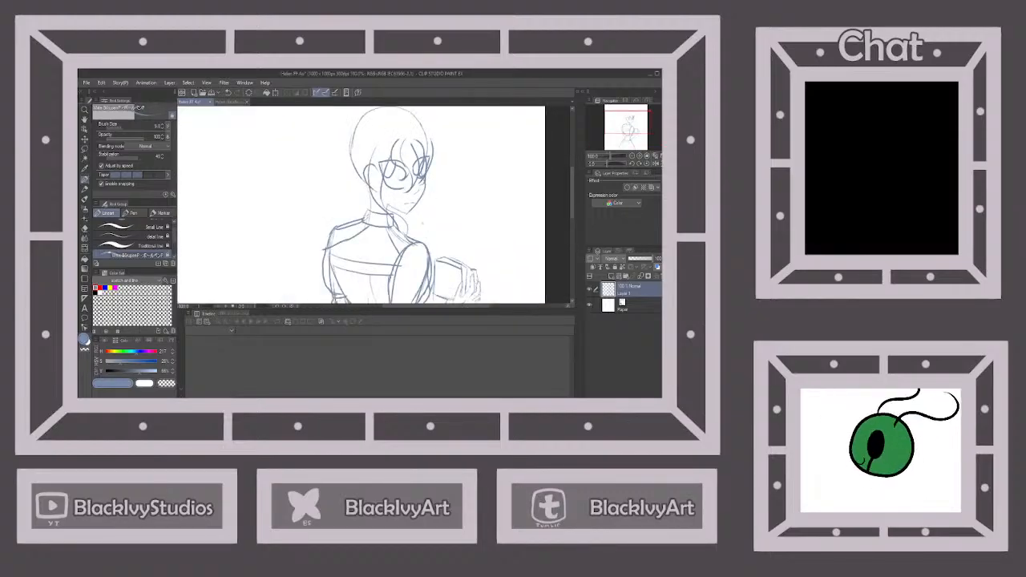
scroll(412, 211, down, 1)
Consult the inked drawing and extend the hair strand framing the far side of the face
click(231, 102)
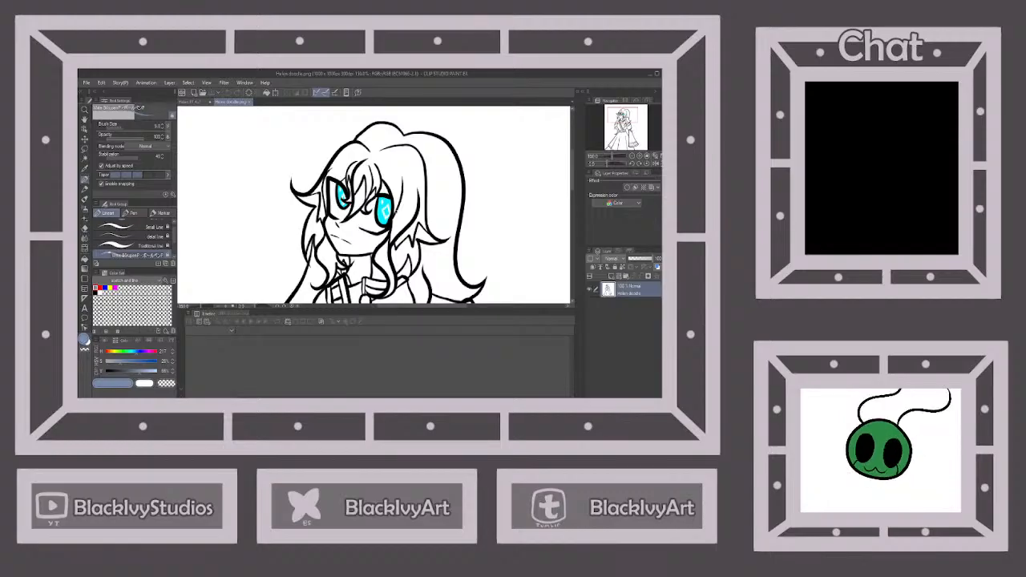
click(192, 102)
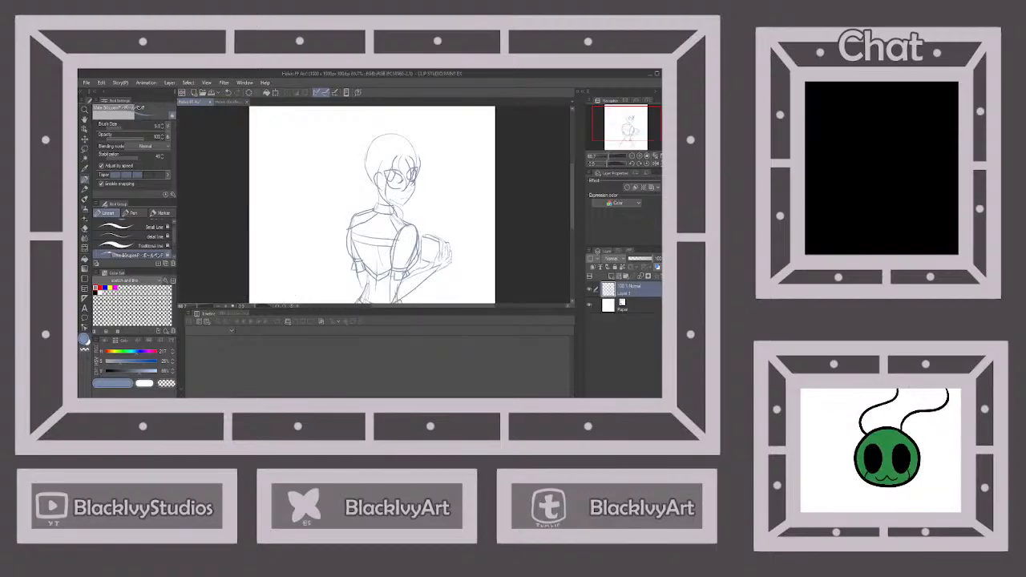
drag(418, 150, 421, 171)
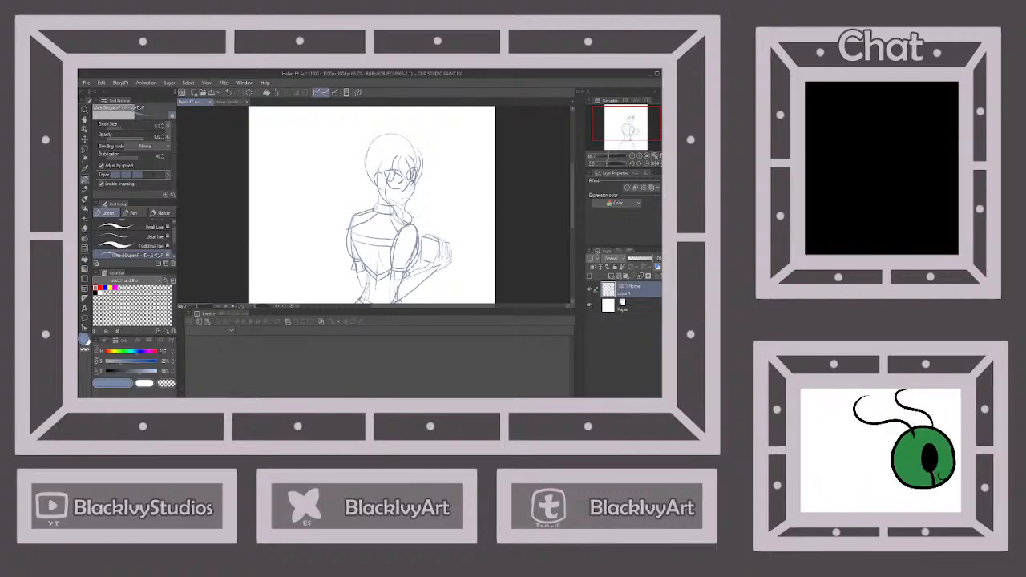
scroll(417, 209, down, 2)
scroll(418, 209, up, 1)
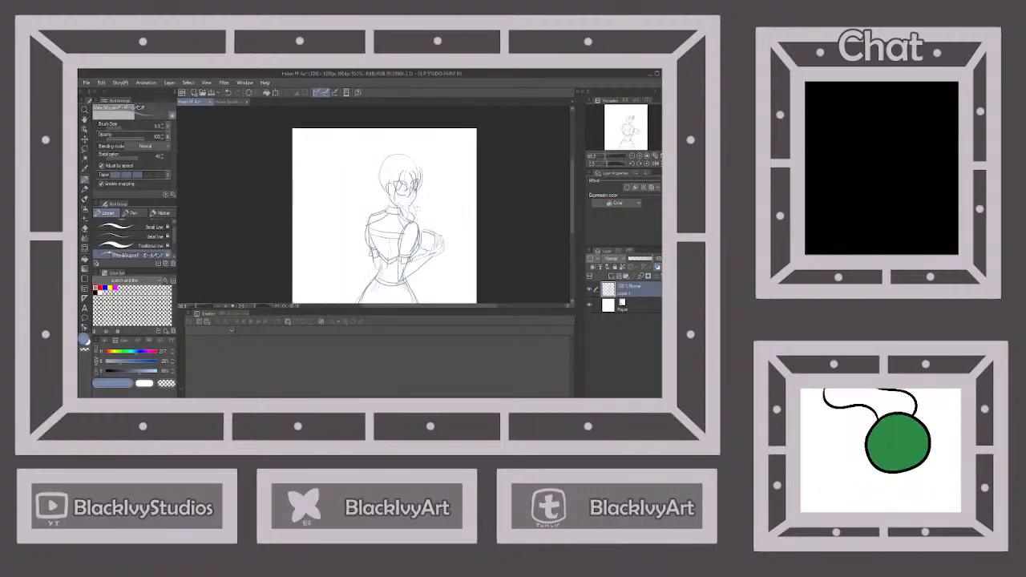
Sketch the near-side hair from the crown over the ear, with a flicked-out tip and pointed ends at the neck
click(229, 102)
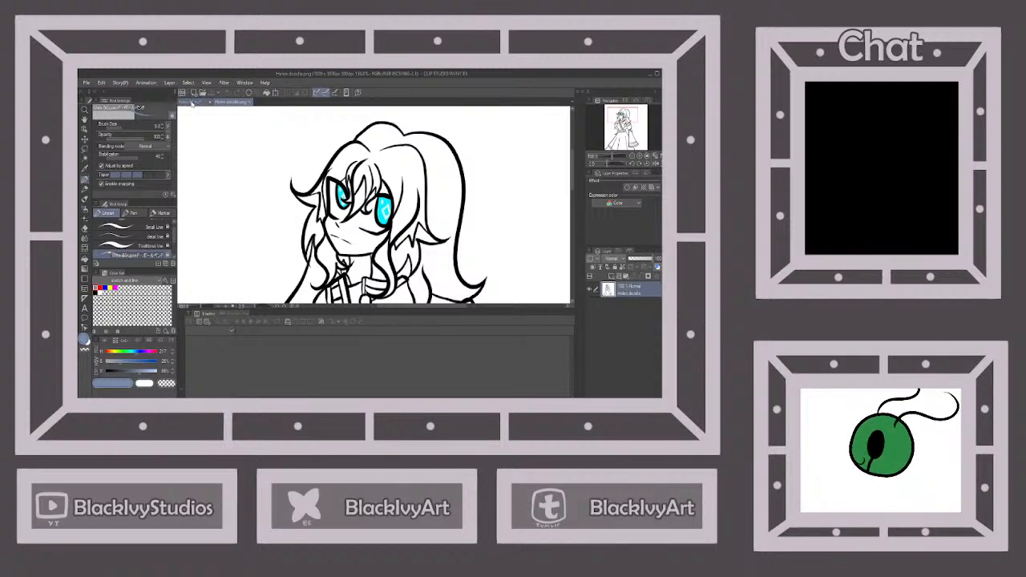
click(194, 102)
scroll(407, 184, up, 2)
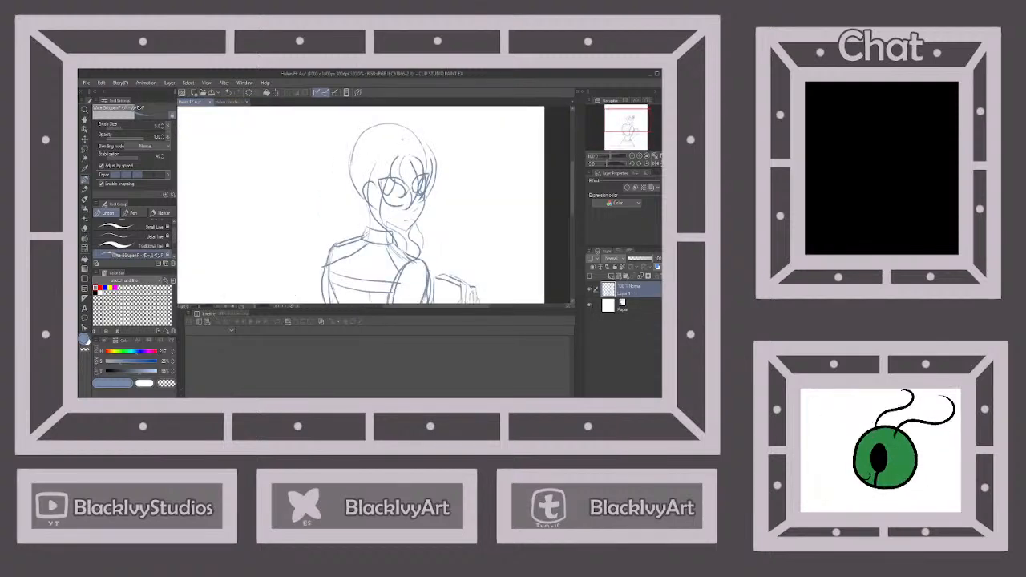
mouse_move(398, 136)
mouse_down()
mouse_move(374, 137)
mouse_move(346, 197)
mouse_move(334, 195)
mouse_move(360, 205)
mouse_move(366, 240)
mouse_move(394, 248)
mouse_up()
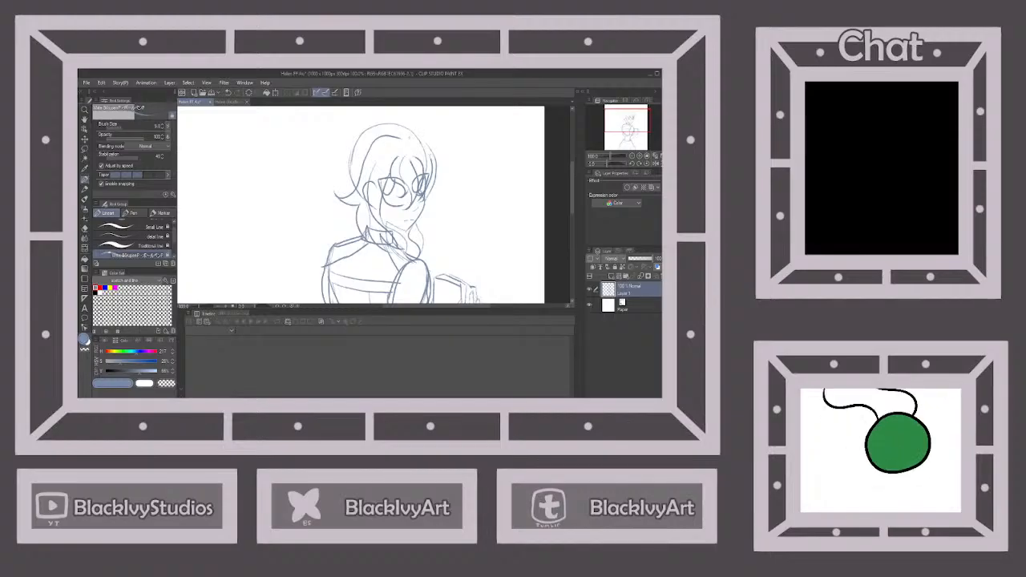
Sketch the far-side hair from the parting with an outward-flicked tip and a lower lock beside the face, redrawing the first stroke
mouse_move(409, 130)
mouse_down()
mouse_move(438, 141)
mouse_move(448, 178)
mouse_move(457, 167)
mouse_up()
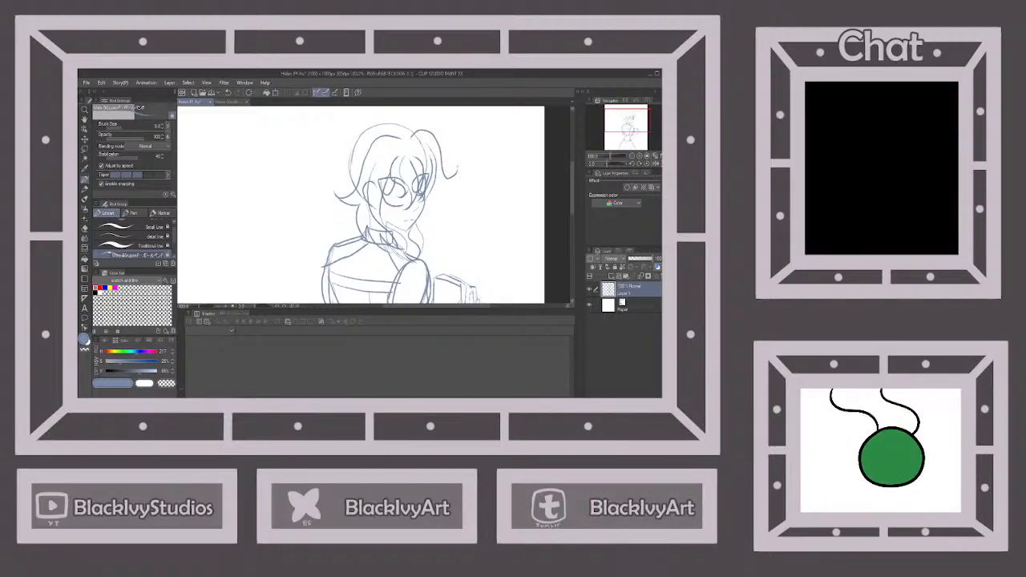
key(ctrl+z)
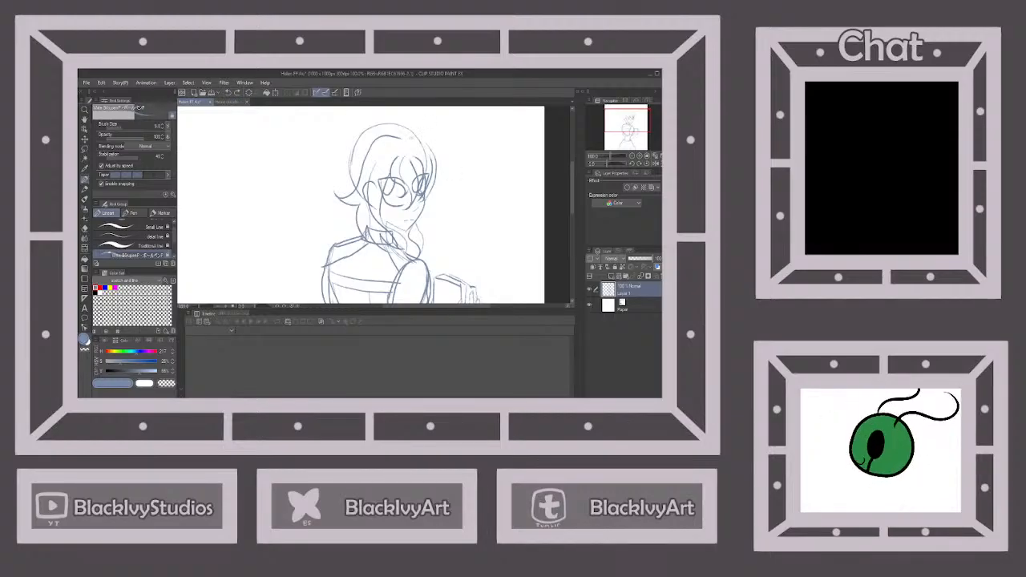
mouse_move(419, 130)
mouse_down()
mouse_move(437, 138)
mouse_move(462, 183)
mouse_move(419, 237)
mouse_up()
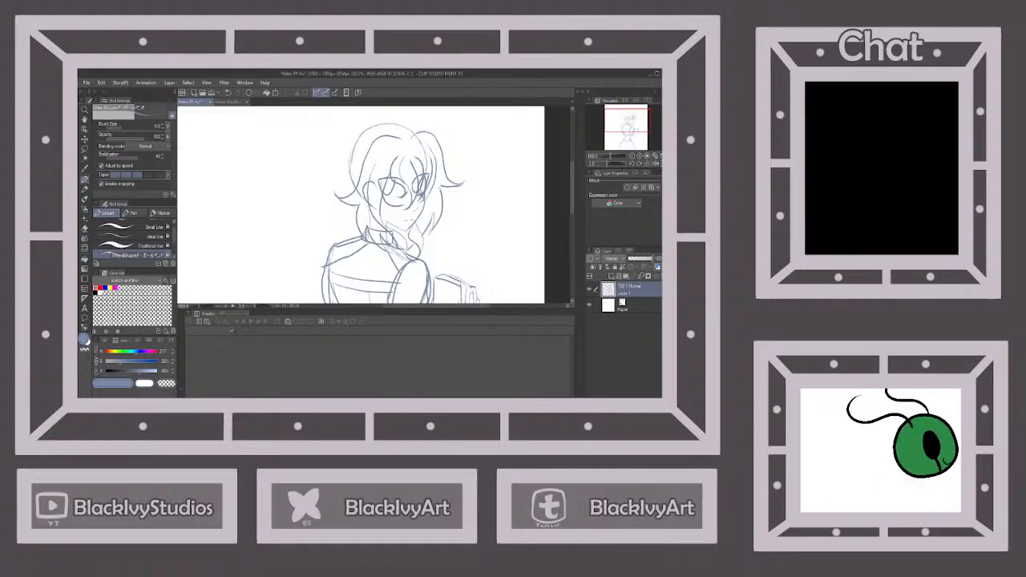
scroll(452, 175, down, 2)
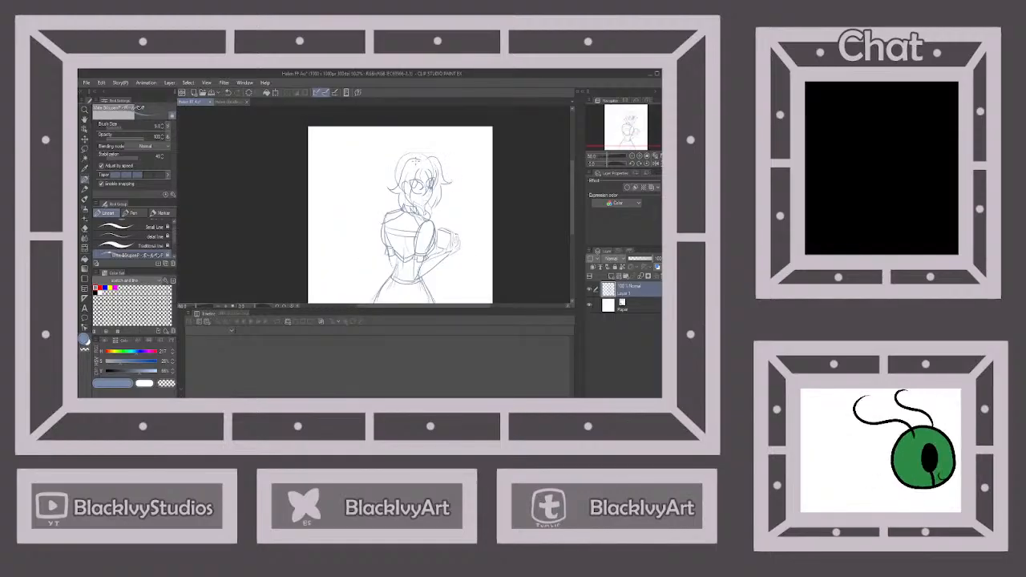
Check the reference and sketch the raised outer outline of the hair around the crown
scroll(421, 164, up, 1)
click(228, 102)
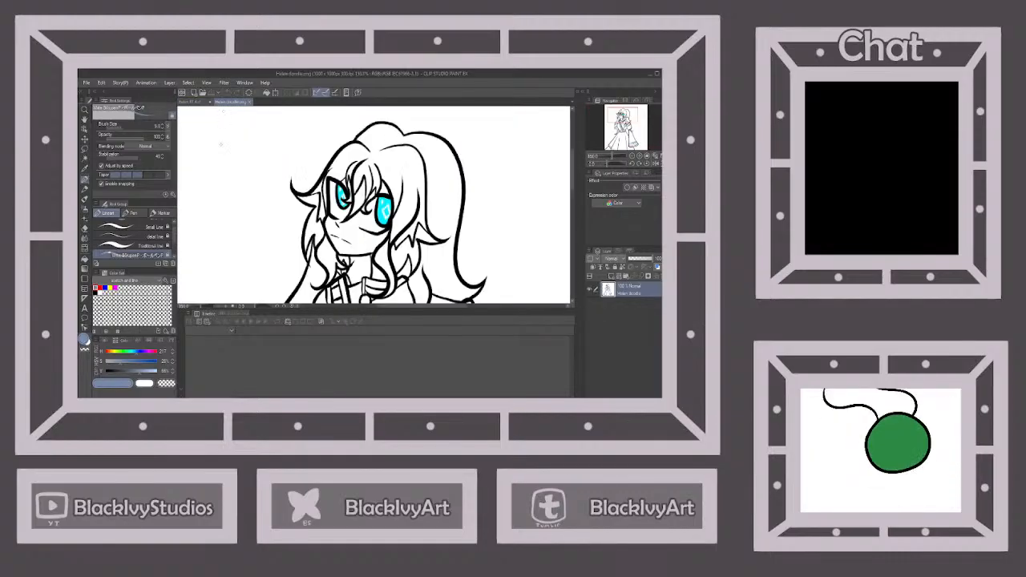
click(191, 102)
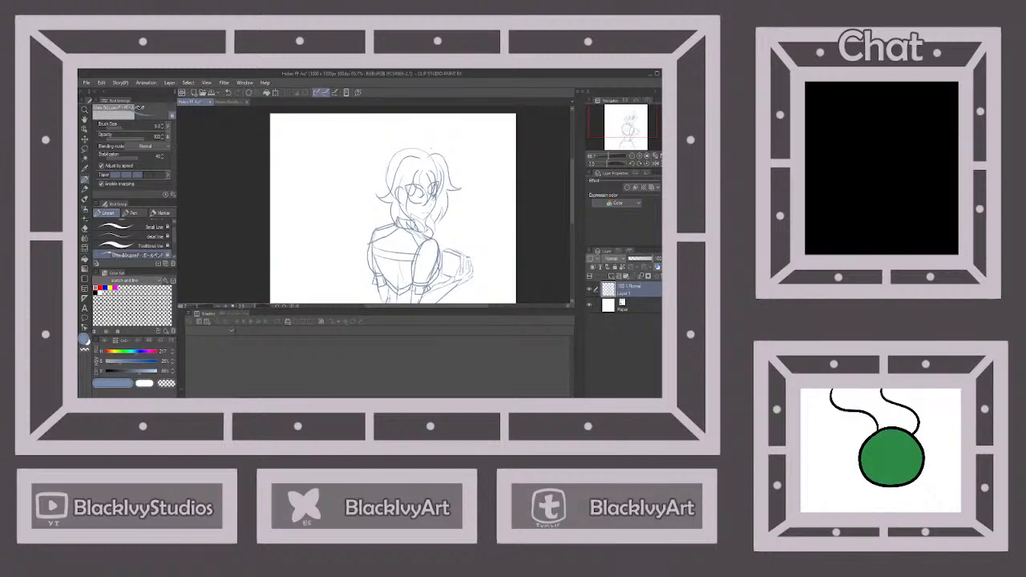
drag(399, 146, 377, 166)
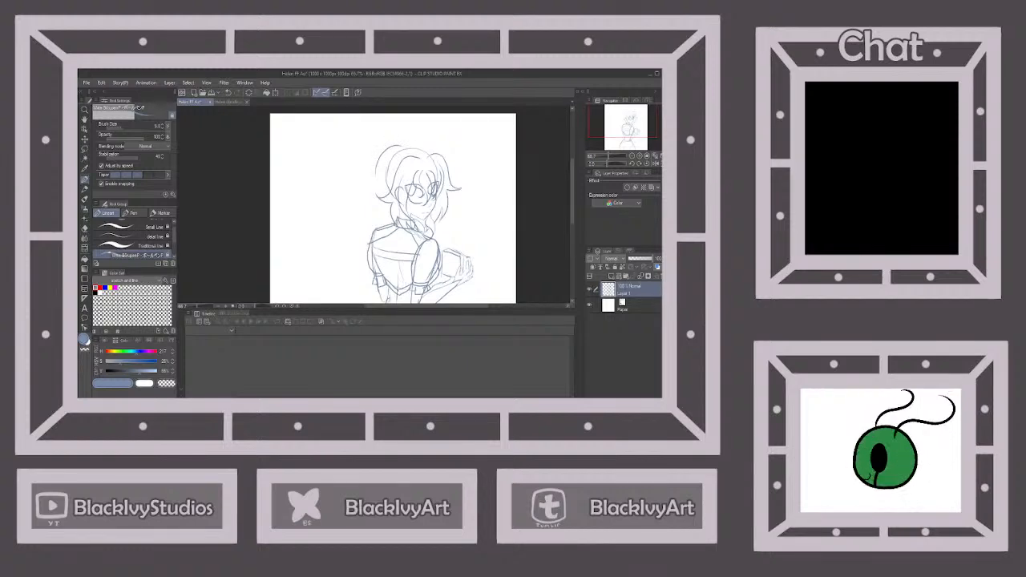
mouse_move(415, 135)
mouse_down()
mouse_move(429, 138)
mouse_move(421, 139)
mouse_up()
click(228, 93)
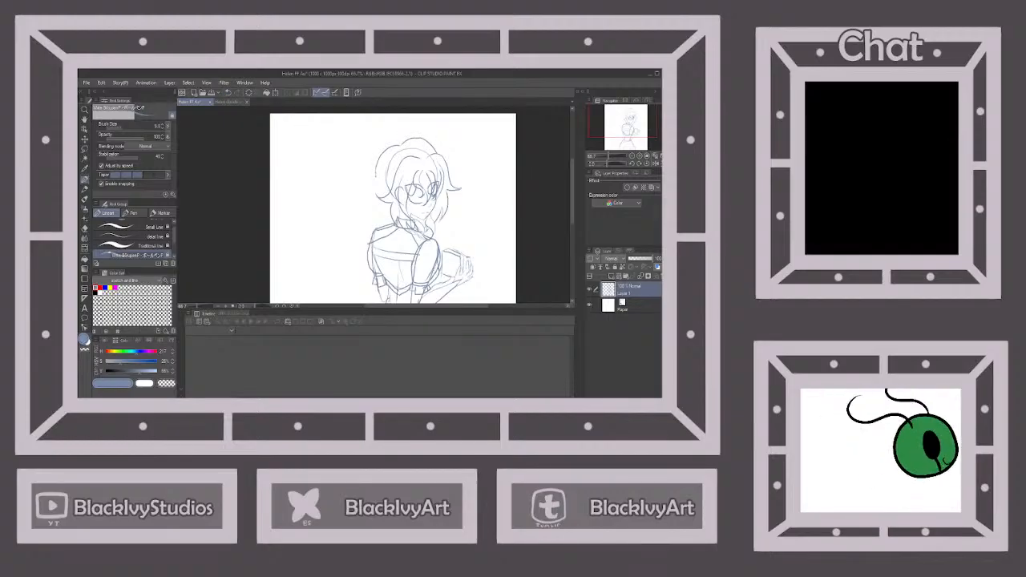
Sketch the long back hair from behind the head down over the shoulder and upper back
drag(375, 180, 384, 212)
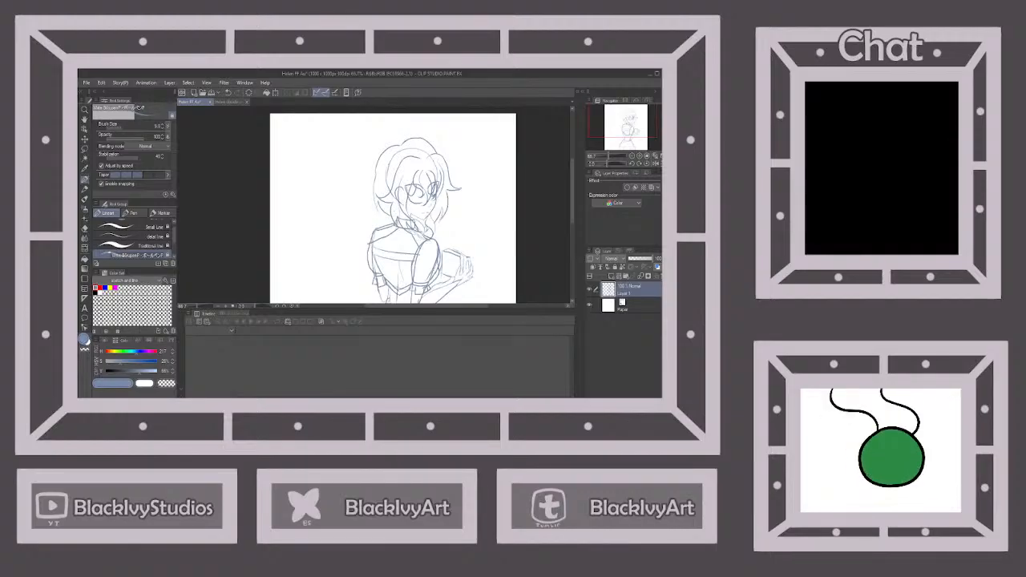
drag(377, 215, 384, 245)
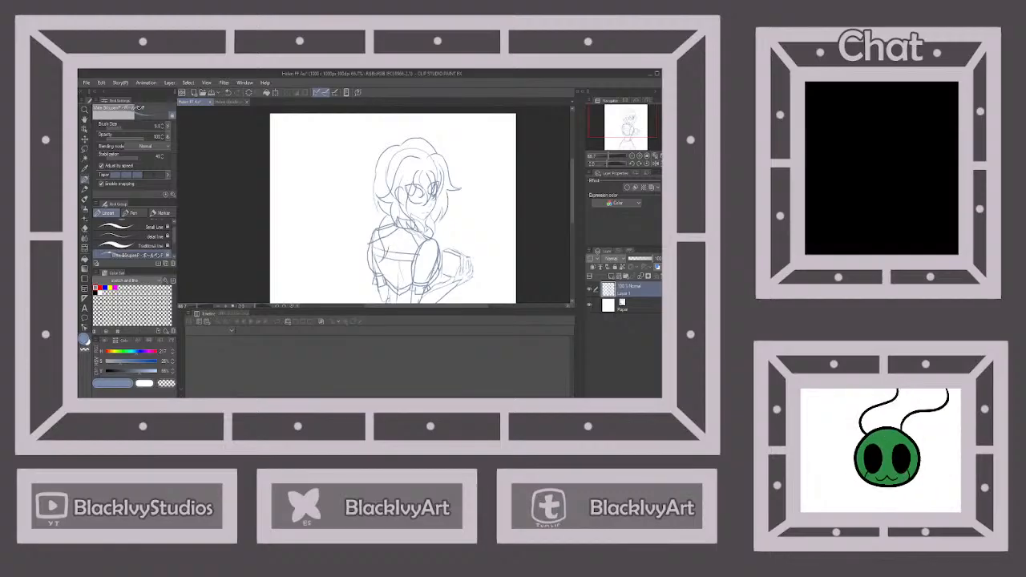
mouse_move(405, 231)
mouse_down()
mouse_move(396, 293)
mouse_move(397, 279)
mouse_up()
Examine the hair and overall proportions of the sketched figure from close up and from a distance
scroll(418, 208, down, 3)
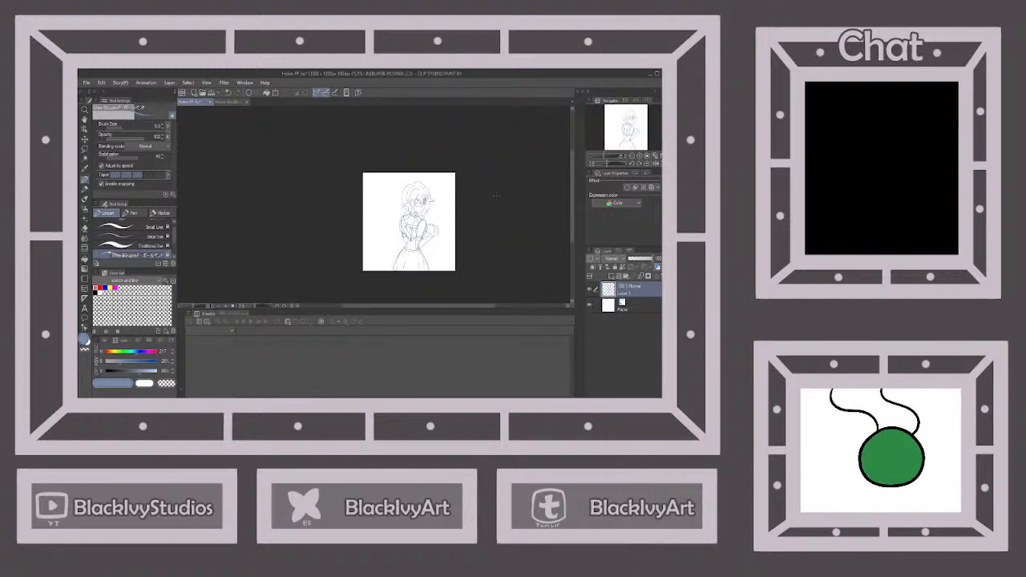
scroll(497, 195, up, 1)
scroll(471, 176, down, 3)
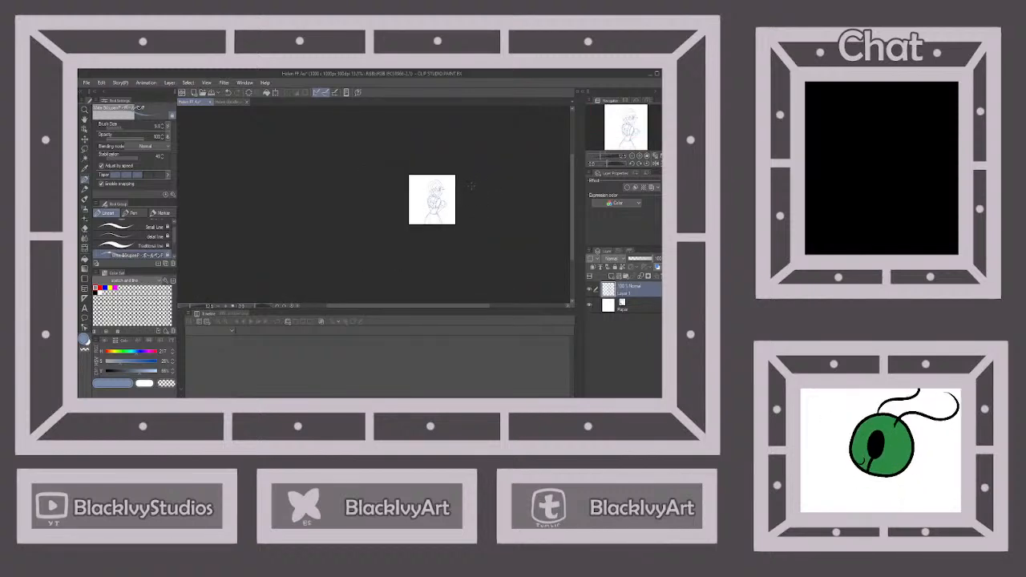
scroll(471, 189, up, 3)
scroll(470, 199, up, 1)
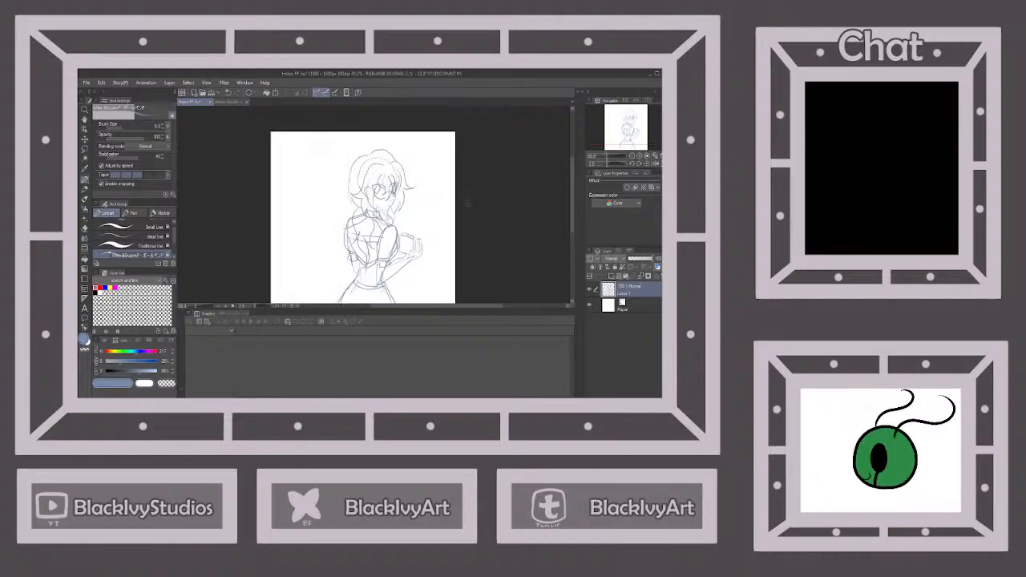
scroll(423, 160, down, 1)
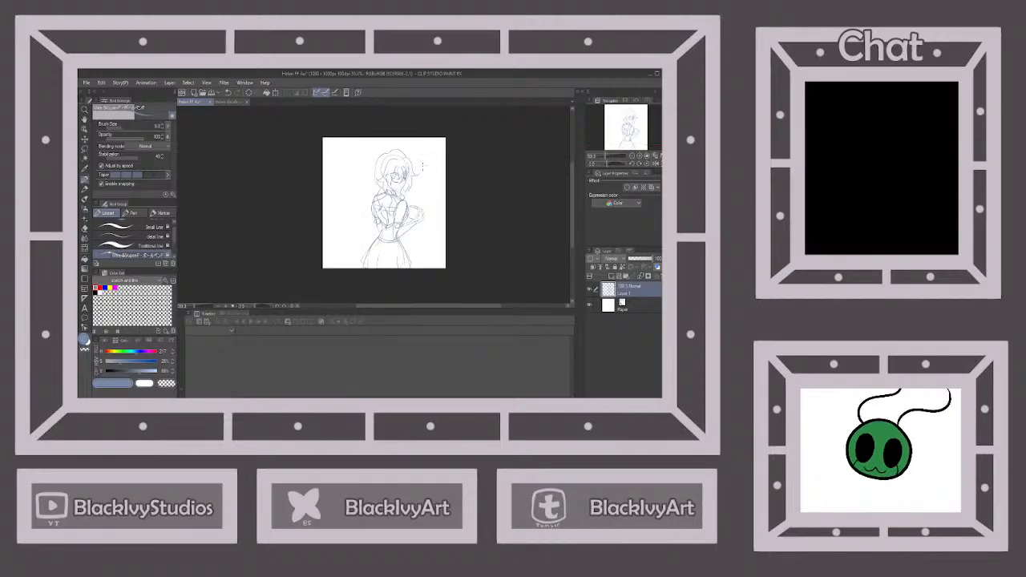
scroll(423, 166, up, 1)
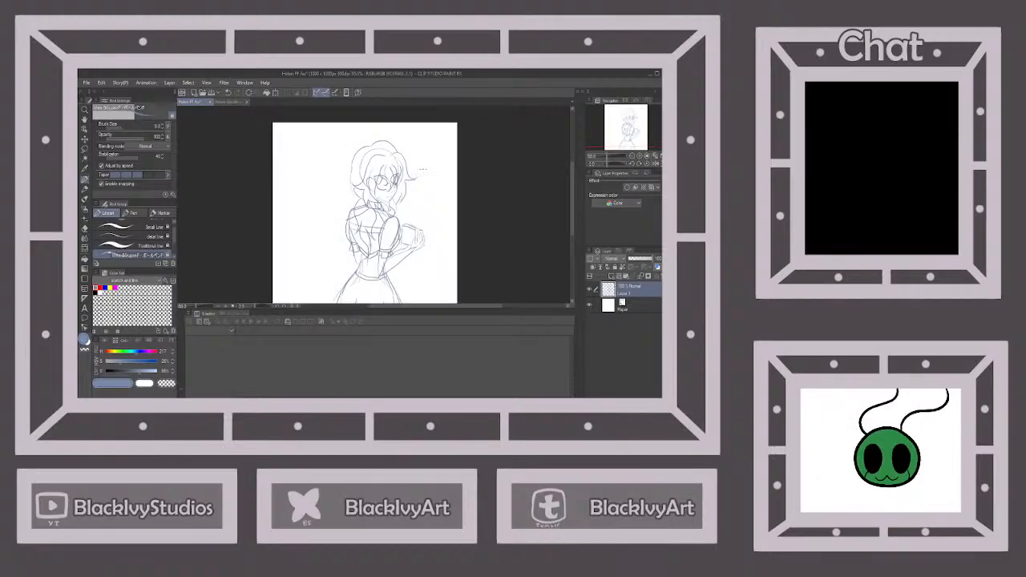
scroll(422, 169, down, 1)
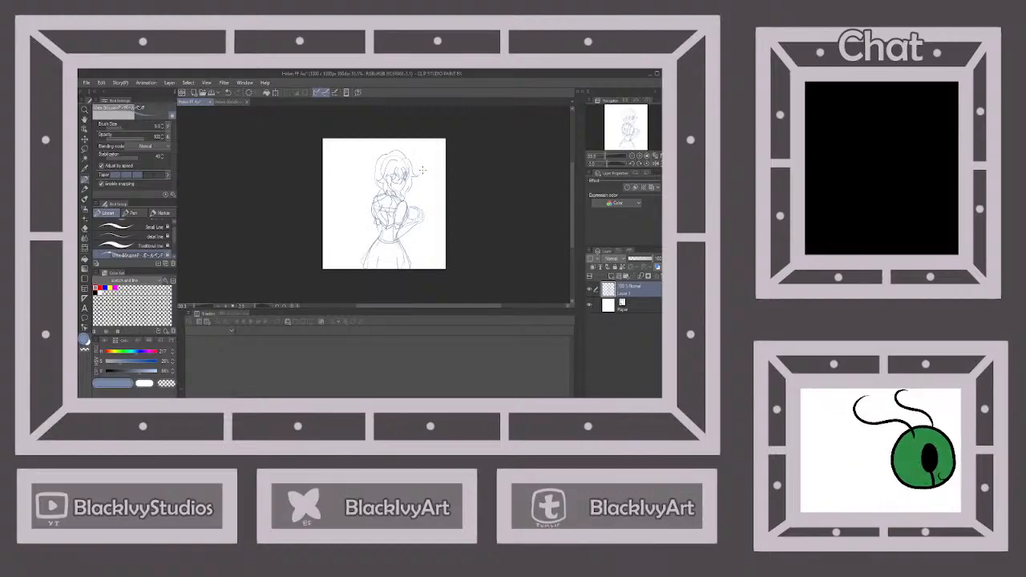
scroll(421, 171, up, 1)
scroll(421, 171, down, 1)
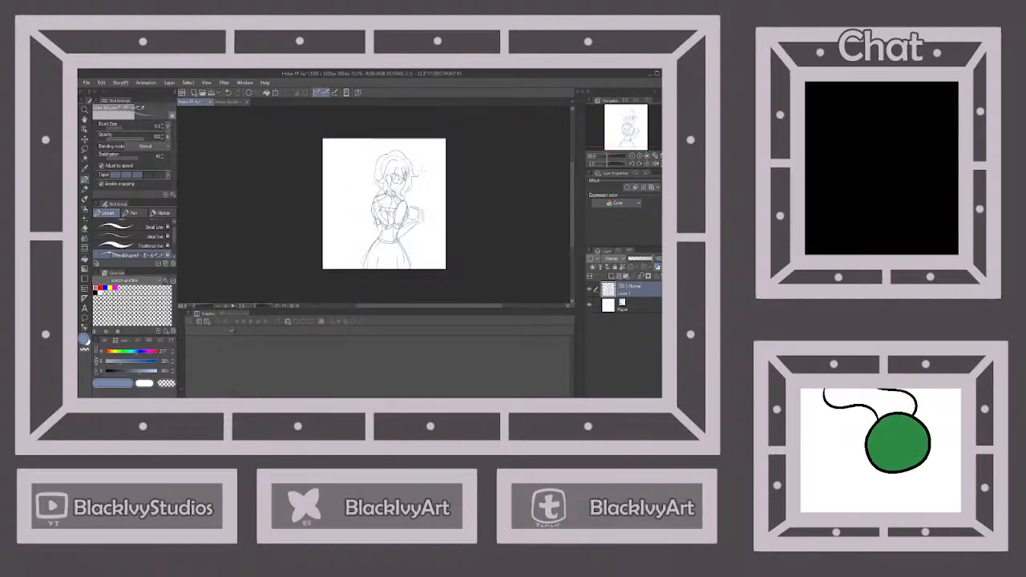
scroll(421, 170, up, 1)
scroll(422, 170, down, 1)
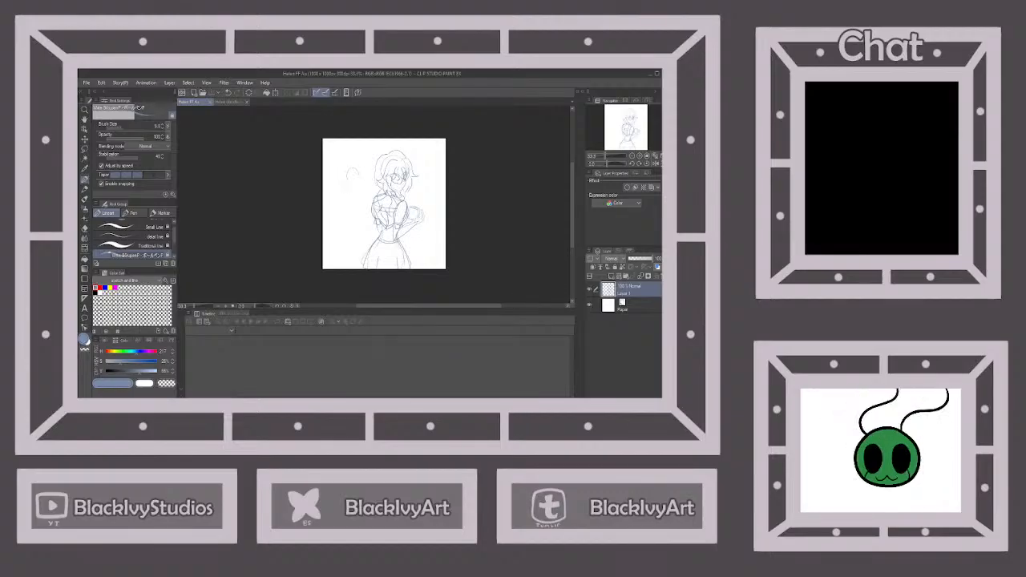
Sketch simple one-eyed background figures on both sides of the character, with oval heads, thin necks and long sloping bodies
mouse_move(360, 174)
mouse_down()
mouse_move(362, 186)
mouse_move(355, 179)
mouse_up()
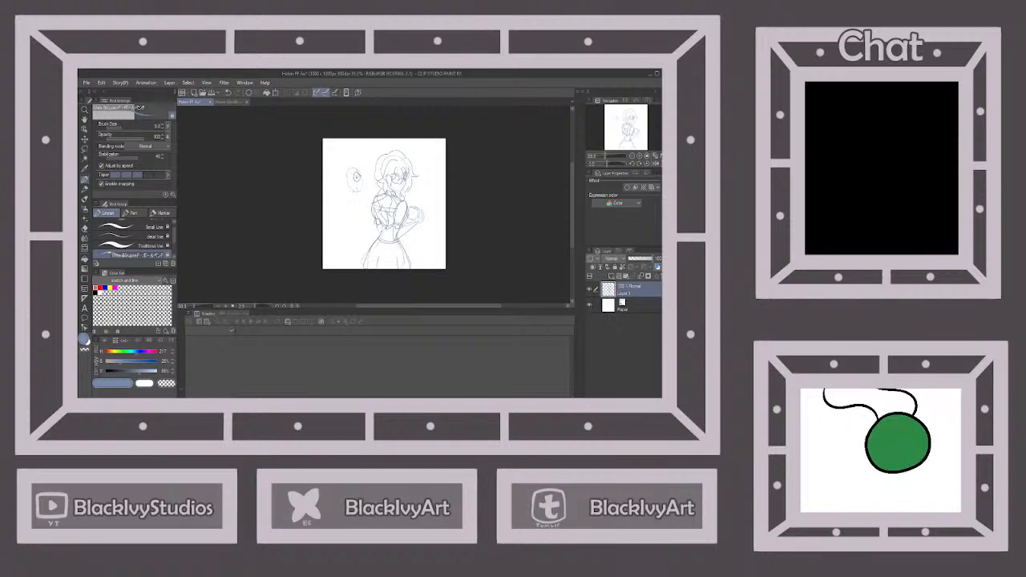
drag(357, 194, 369, 215)
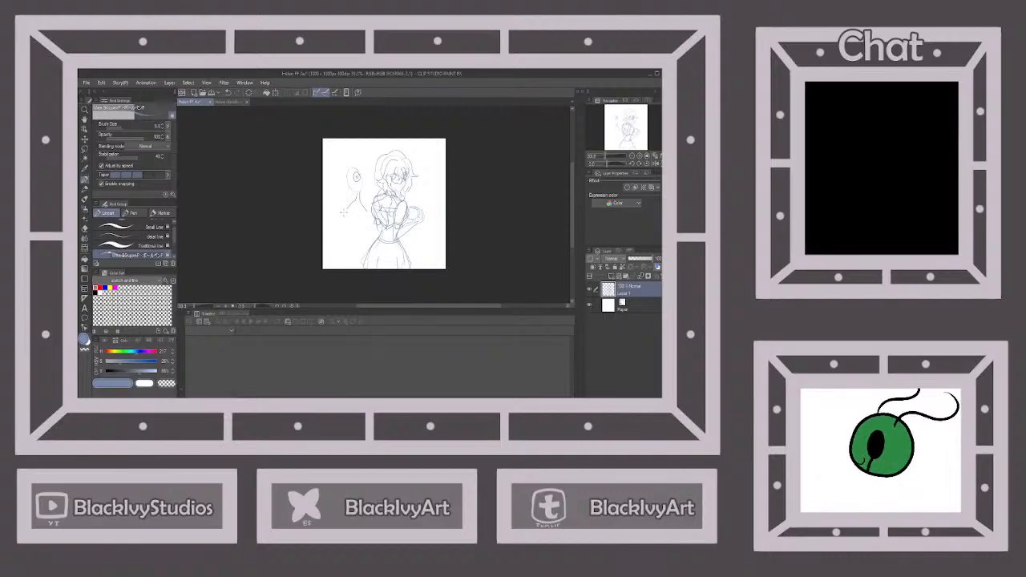
mouse_move(344, 213)
mouse_down()
mouse_move(358, 235)
mouse_move(338, 266)
mouse_move(358, 253)
mouse_move(353, 274)
mouse_up()
drag(346, 220, 339, 241)
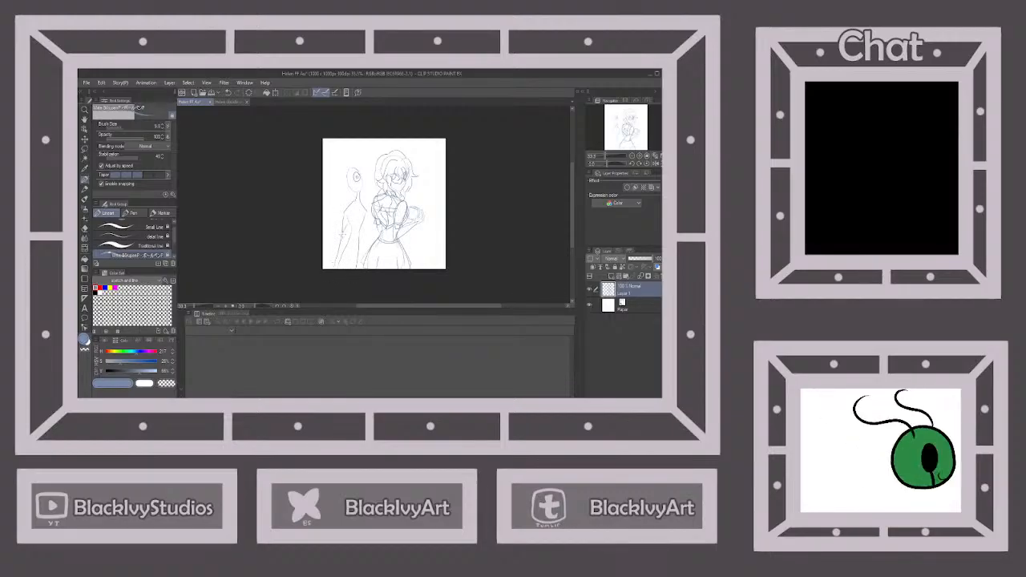
drag(344, 249, 334, 274)
Lower the sketch layer's opacity and add a new layer named Line above it, saving the drawing
click(644, 260)
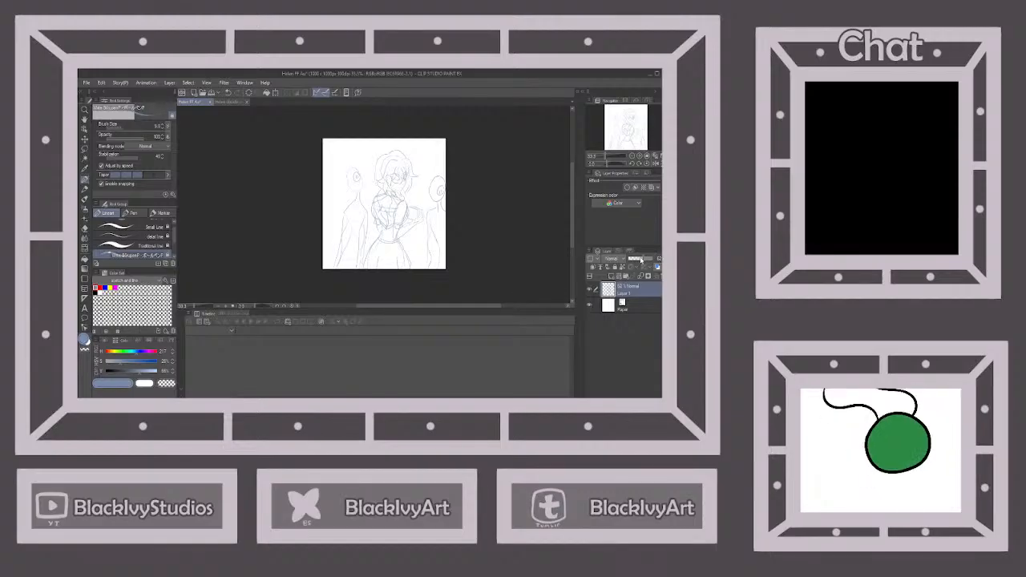
click(612, 275)
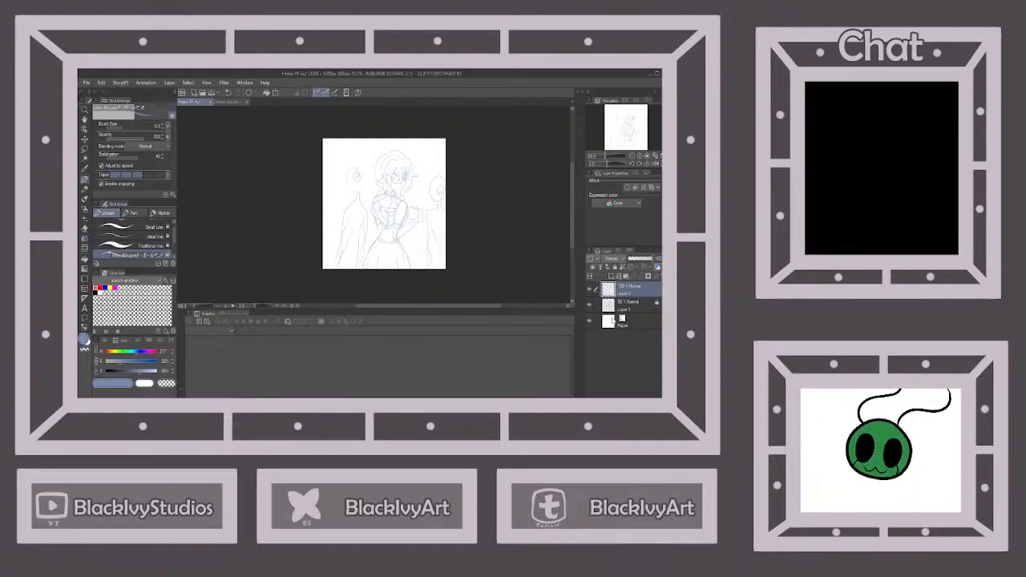
click(212, 94)
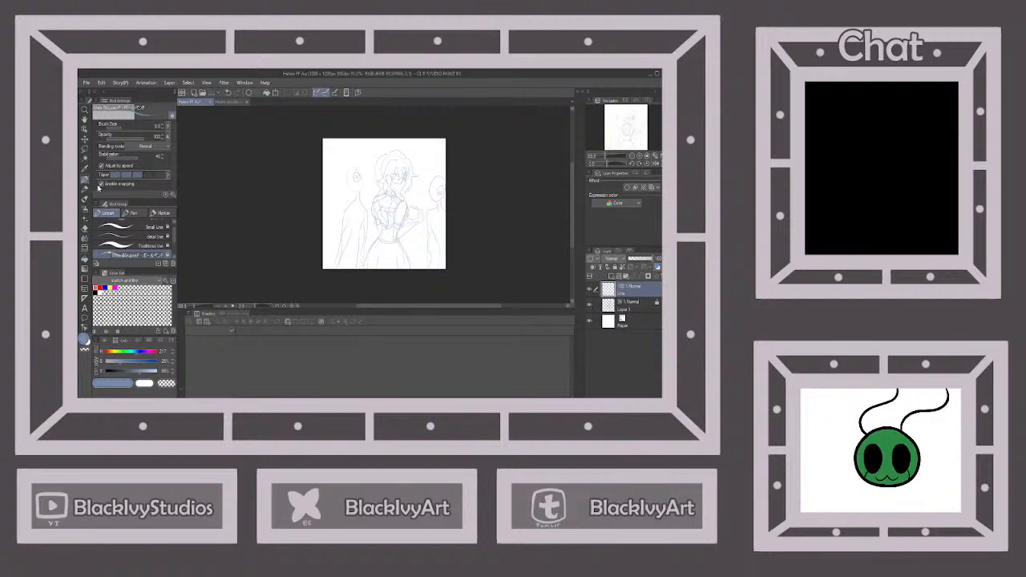
Choose the Line Art brush and set the drawing colour to black
drag(174, 237, 174, 229)
click(165, 226)
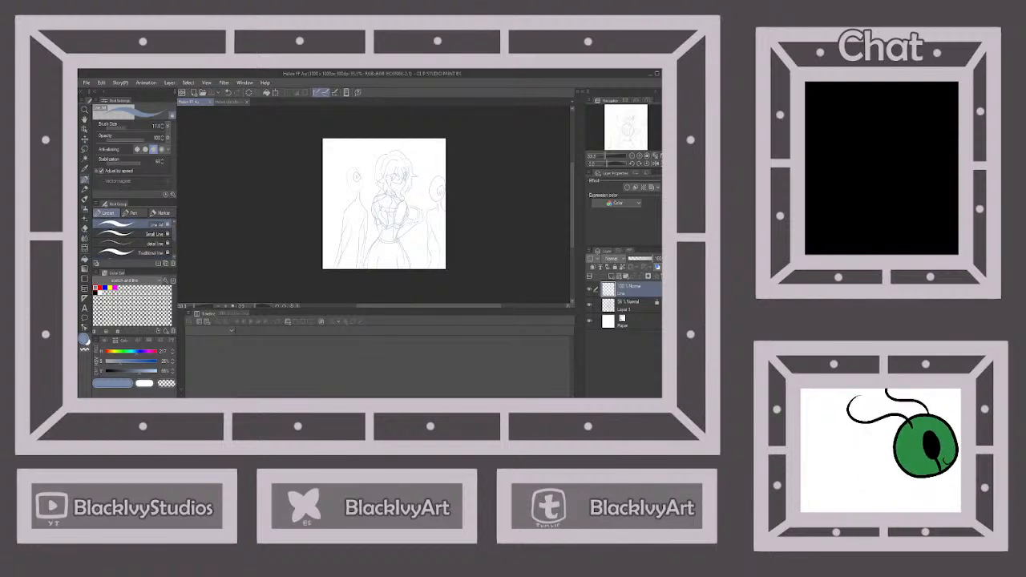
click(96, 291)
Ink the curved strands of the bangs over the face, redrawing the far-side strokes until they fit the sketch
scroll(402, 161, up, 5)
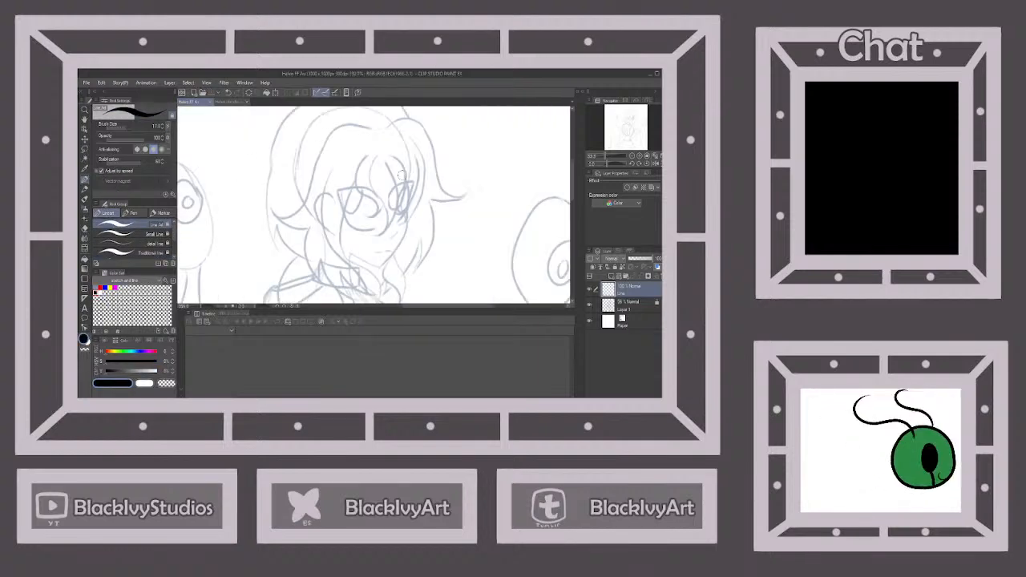
mouse_move(373, 154)
mouse_down()
mouse_move(387, 228)
mouse_move(374, 232)
mouse_move(393, 224)
mouse_move(400, 186)
mouse_move(385, 155)
mouse_move(401, 154)
mouse_move(407, 215)
mouse_move(414, 202)
mouse_move(395, 216)
mouse_up()
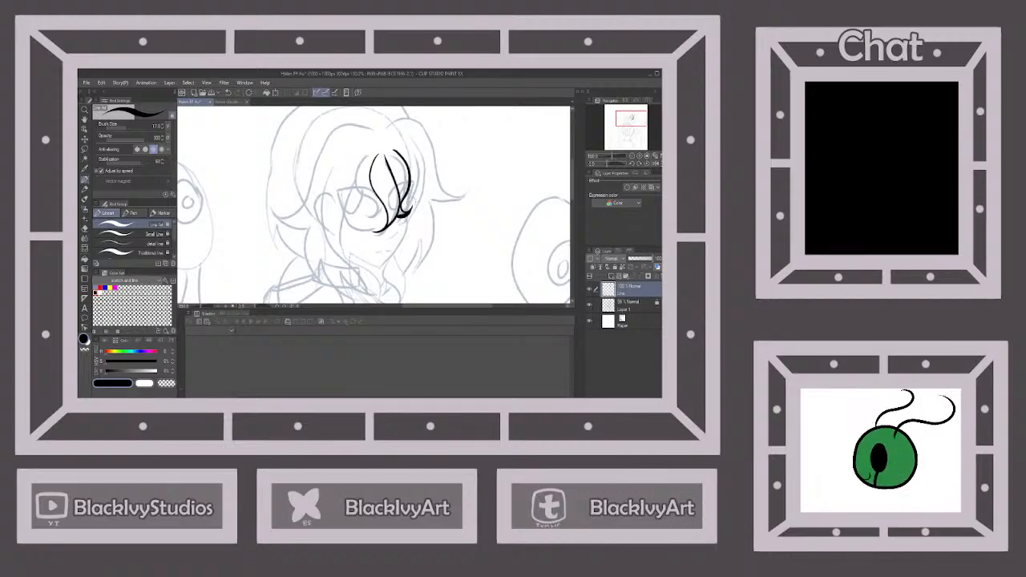
click(229, 92)
click(229, 92)
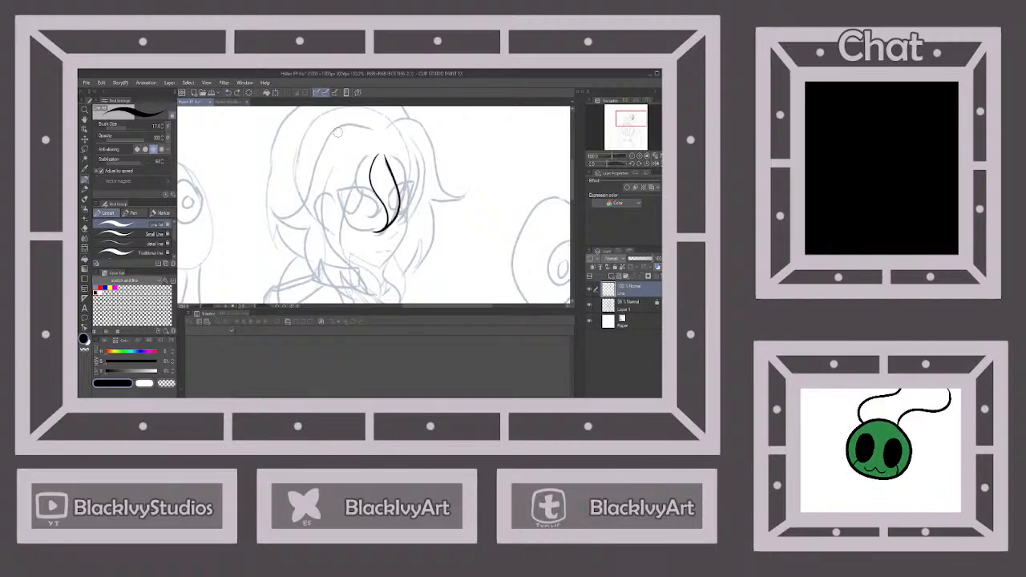
mouse_move(392, 152)
mouse_down()
mouse_move(408, 184)
mouse_move(397, 202)
mouse_move(413, 202)
mouse_up()
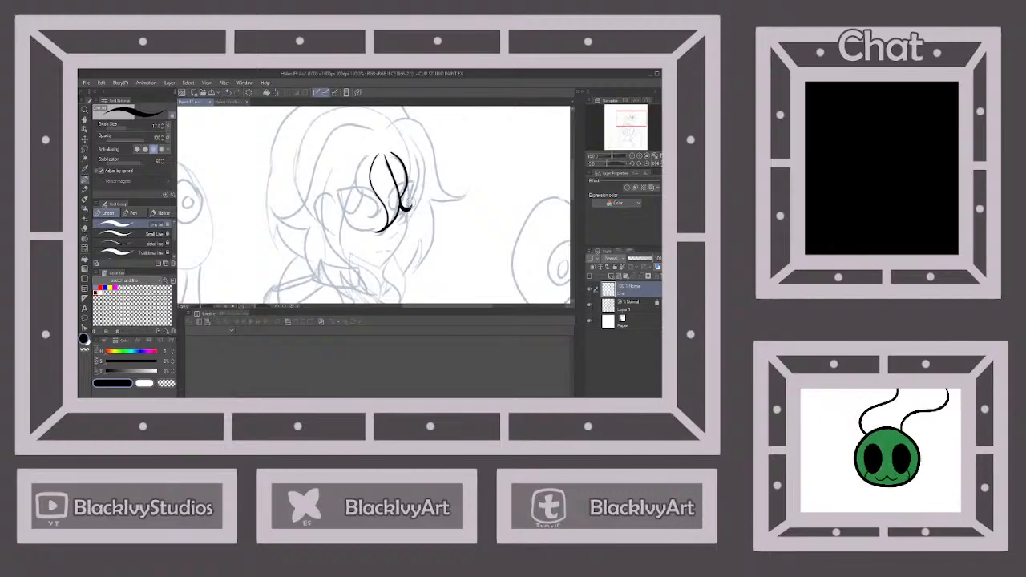
click(230, 93)
click(230, 92)
mouse_move(392, 155)
mouse_down()
mouse_move(416, 203)
mouse_move(396, 230)
mouse_move(415, 159)
mouse_up()
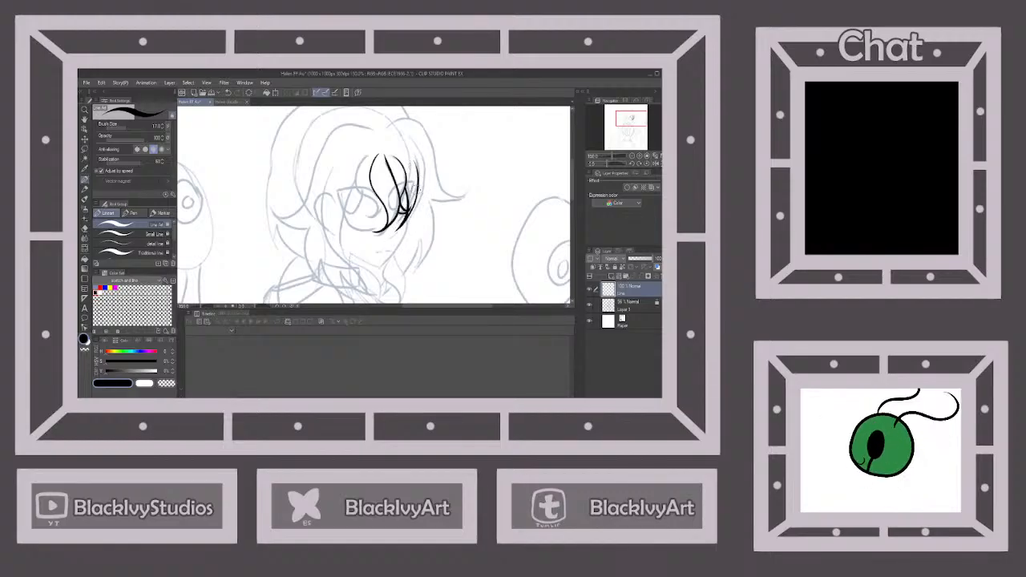
click(228, 93)
click(228, 93)
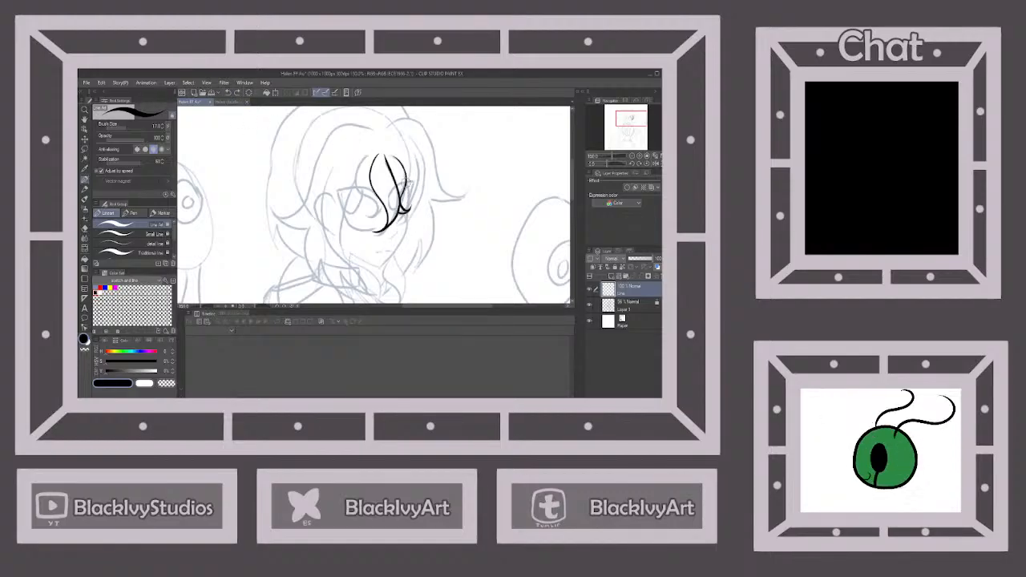
drag(404, 178, 409, 217)
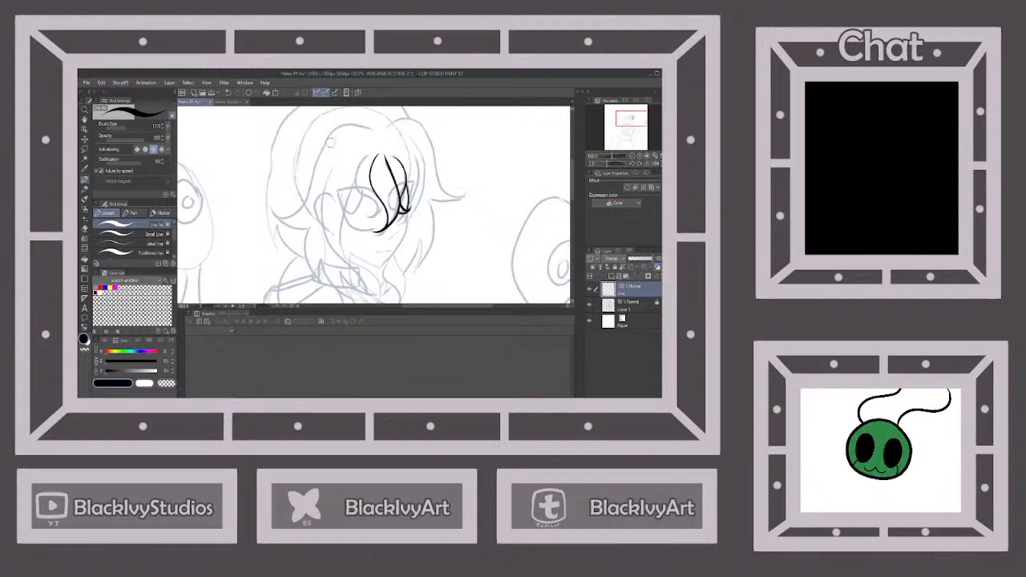
click(228, 93)
mouse_move(407, 180)
mouse_down()
mouse_move(398, 233)
mouse_move(415, 181)
mouse_move(412, 157)
mouse_move(357, 180)
mouse_move(376, 210)
mouse_move(367, 215)
mouse_up()
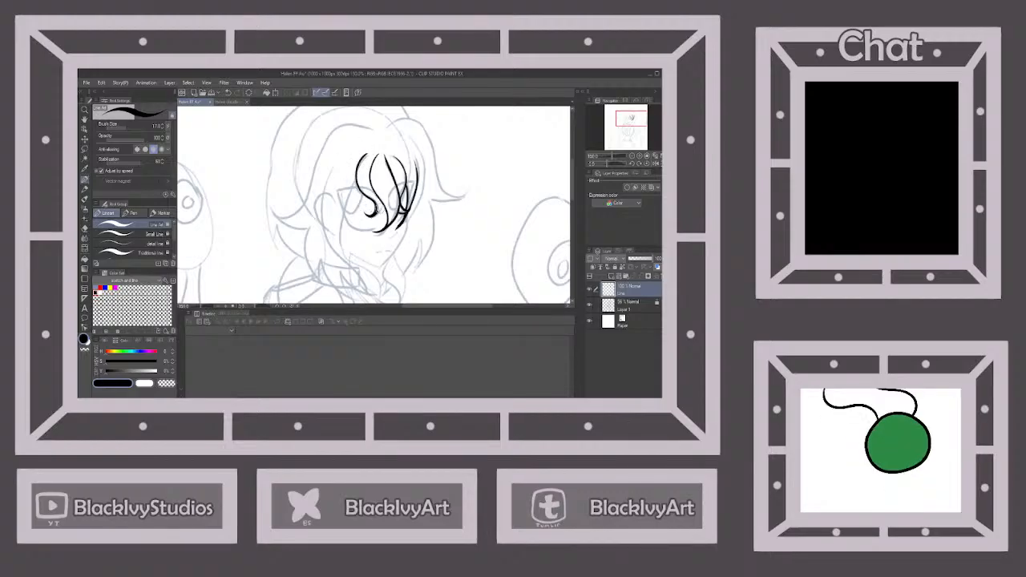
Ink the long wavy lock beside the face and the near-side hair from the parting down to its flicked tip and pointed lower ends
scroll(380, 197, down, 1)
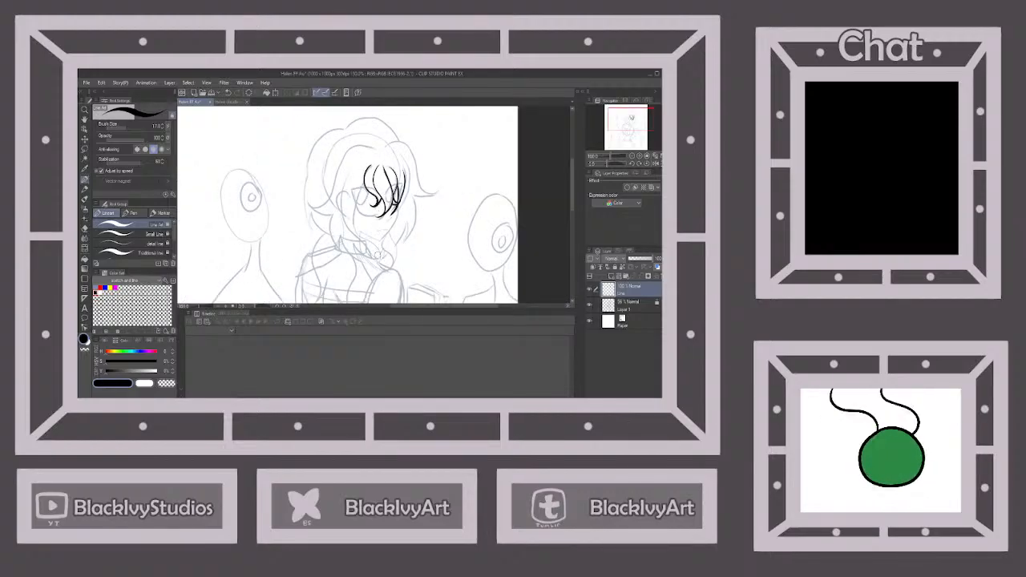
scroll(377, 255, up, 1)
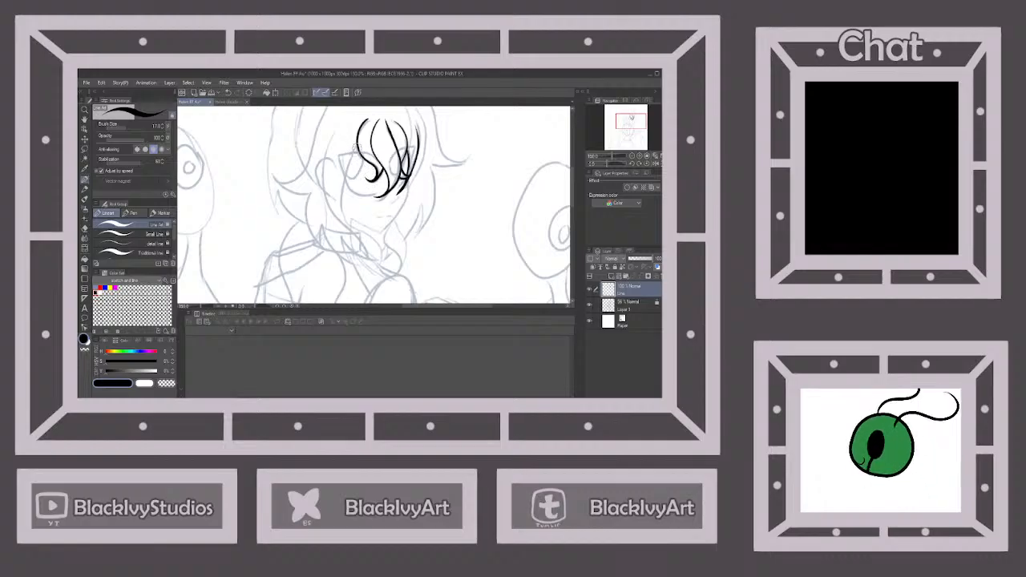
mouse_move(360, 133)
mouse_down()
mouse_move(343, 227)
mouse_move(386, 260)
mouse_up()
mouse_move(338, 123)
mouse_down()
mouse_move(323, 164)
mouse_move(333, 218)
mouse_move(372, 255)
mouse_up()
scroll(372, 255, down, 2)
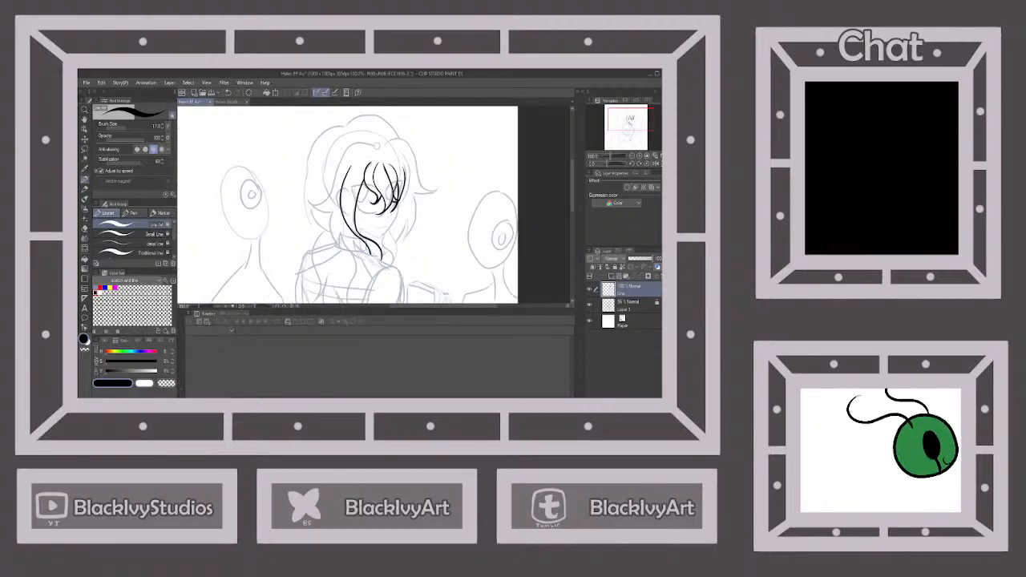
mouse_move(377, 144)
mouse_down()
mouse_move(360, 142)
mouse_move(337, 165)
mouse_move(324, 200)
mouse_move(309, 186)
mouse_move(335, 211)
mouse_move(330, 236)
mouse_move(342, 253)
mouse_move(369, 263)
mouse_move(360, 250)
mouse_move(375, 255)
mouse_up()
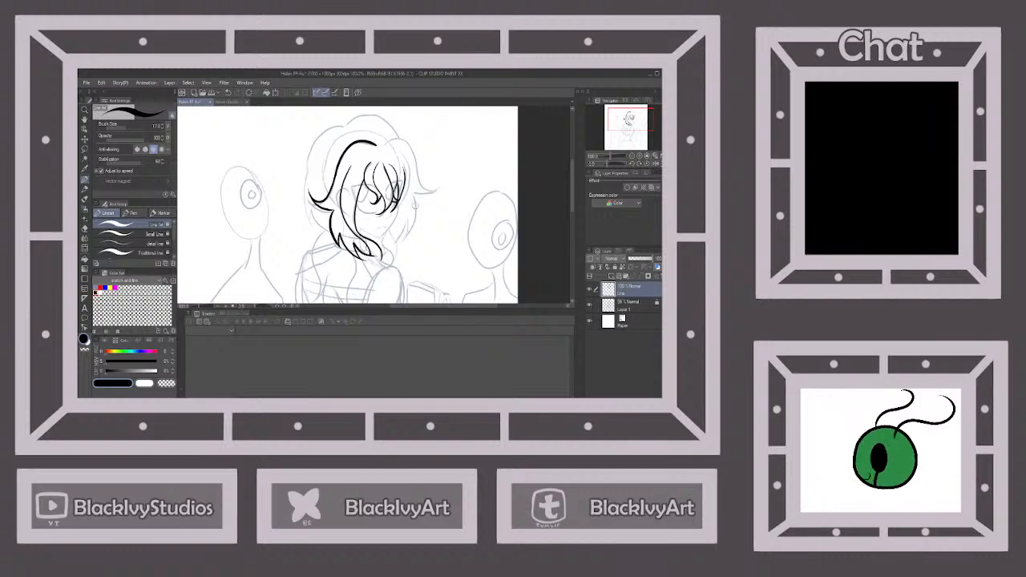
Ink the far-side hair from the parting to its outward-flicked tip, plus the wavy lock falling below the chin
mouse_move(383, 145)
mouse_down()
mouse_move(396, 135)
mouse_move(417, 178)
mouse_move(436, 176)
mouse_move(418, 193)
mouse_up()
mouse_move(399, 147)
mouse_down()
mouse_move(409, 189)
mouse_move(401, 206)
mouse_up()
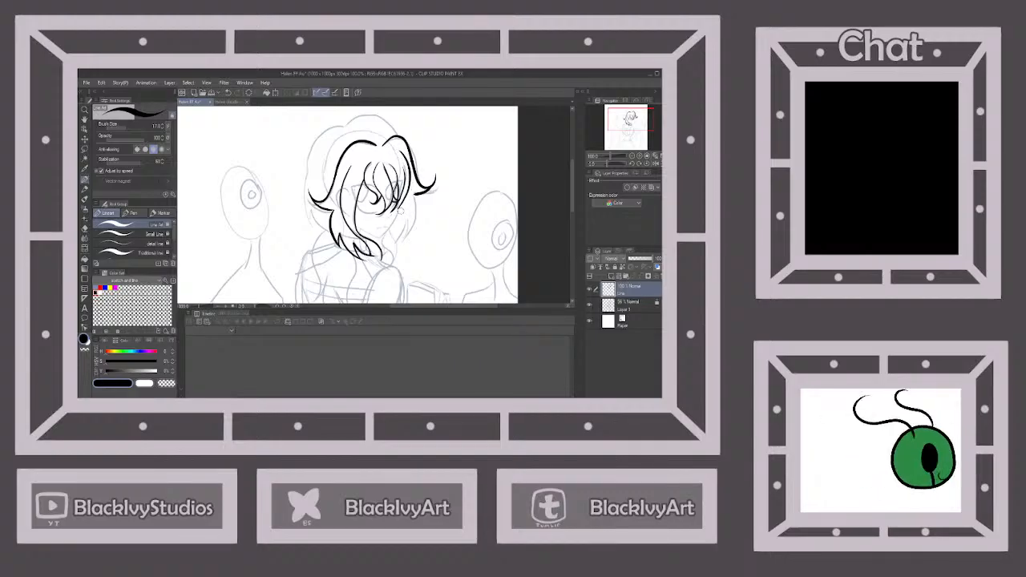
scroll(402, 245, down, 1)
scroll(393, 231, up, 2)
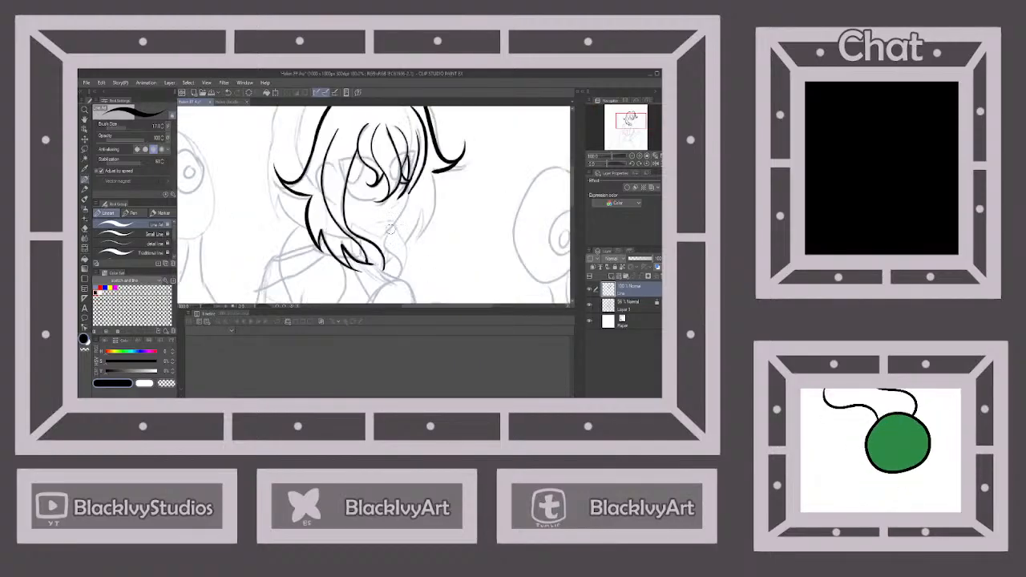
mouse_move(391, 226)
mouse_down()
mouse_move(382, 261)
mouse_move(394, 255)
mouse_move(398, 277)
mouse_move(398, 221)
mouse_up()
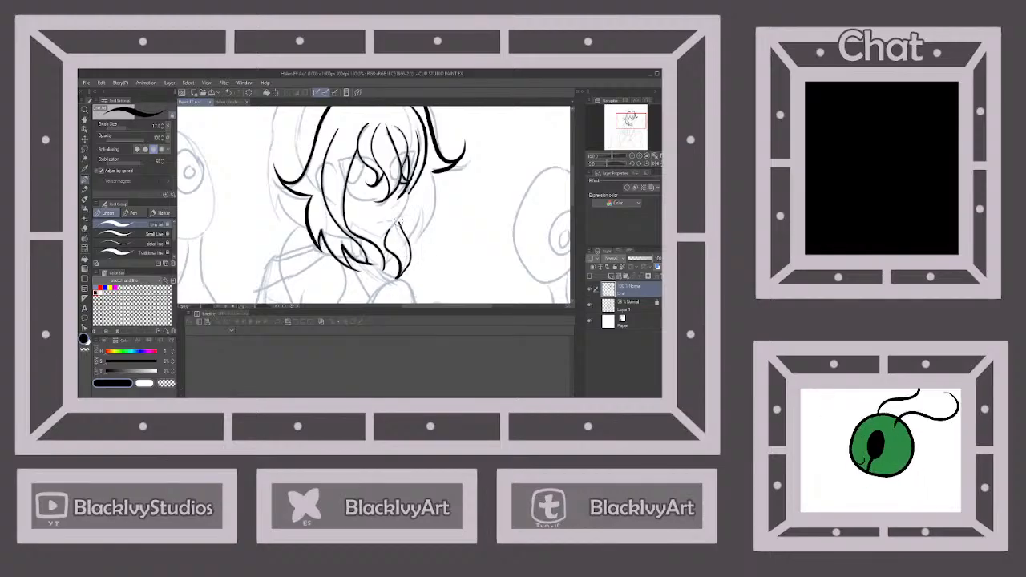
Ink the lower far-side hair, running from under the flicked tip down to pointed ends beside the wavy lock
scroll(400, 223, up, 1)
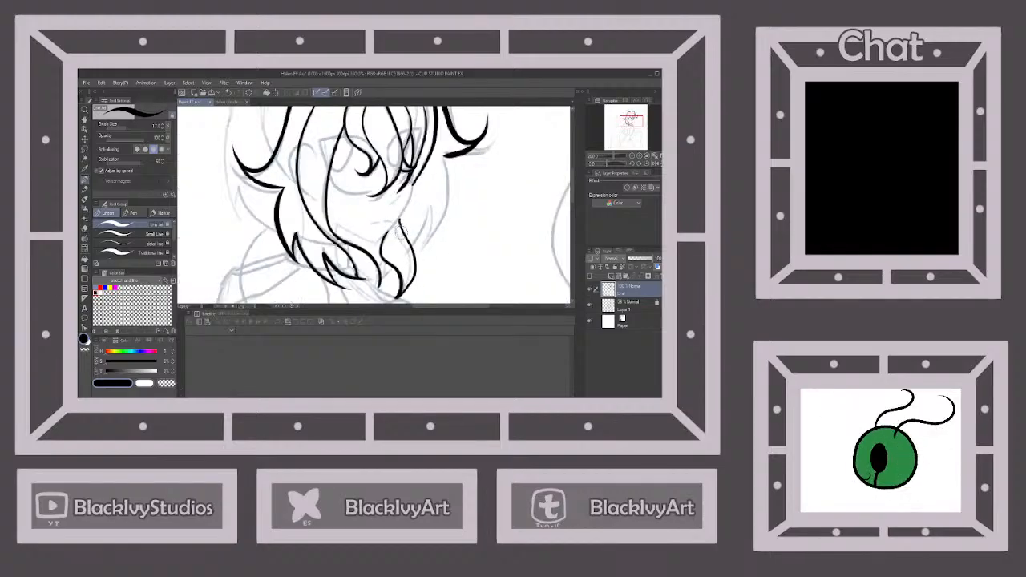
scroll(444, 185, down, 1)
scroll(449, 192, up, 1)
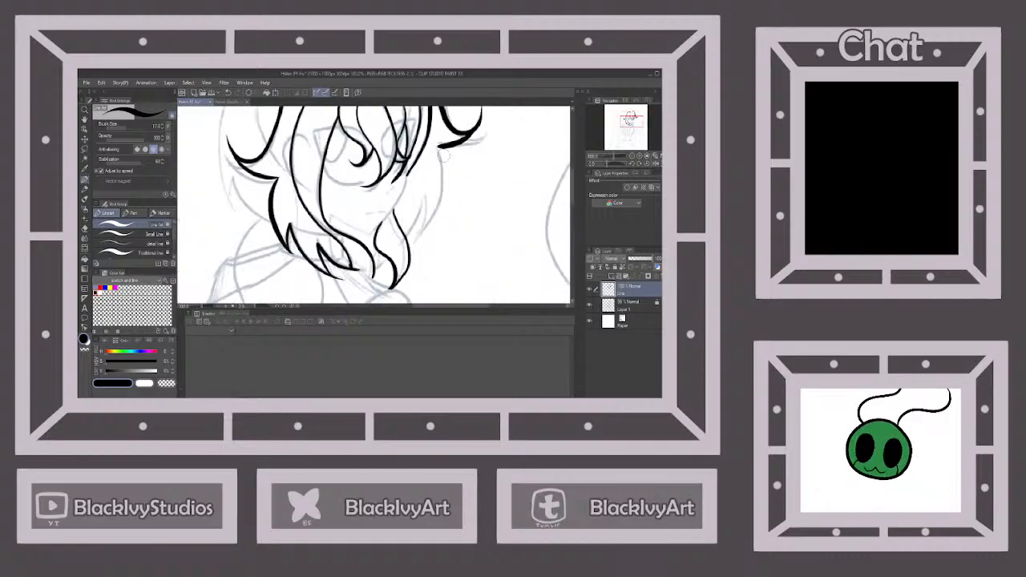
mouse_move(438, 147)
mouse_down()
mouse_move(445, 172)
mouse_move(419, 238)
mouse_move(425, 198)
mouse_move(377, 270)
mouse_move(381, 250)
mouse_up()
scroll(418, 225, down, 1)
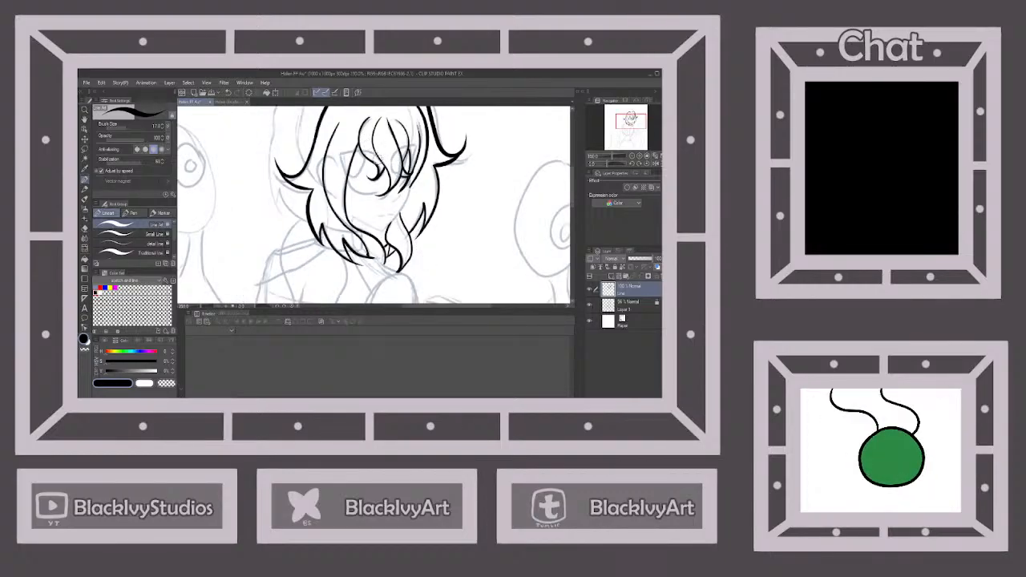
Ink the face contour along the far cheek, the chin and the near-side jawline
scroll(413, 189, up, 3)
scroll(406, 161, down, 2)
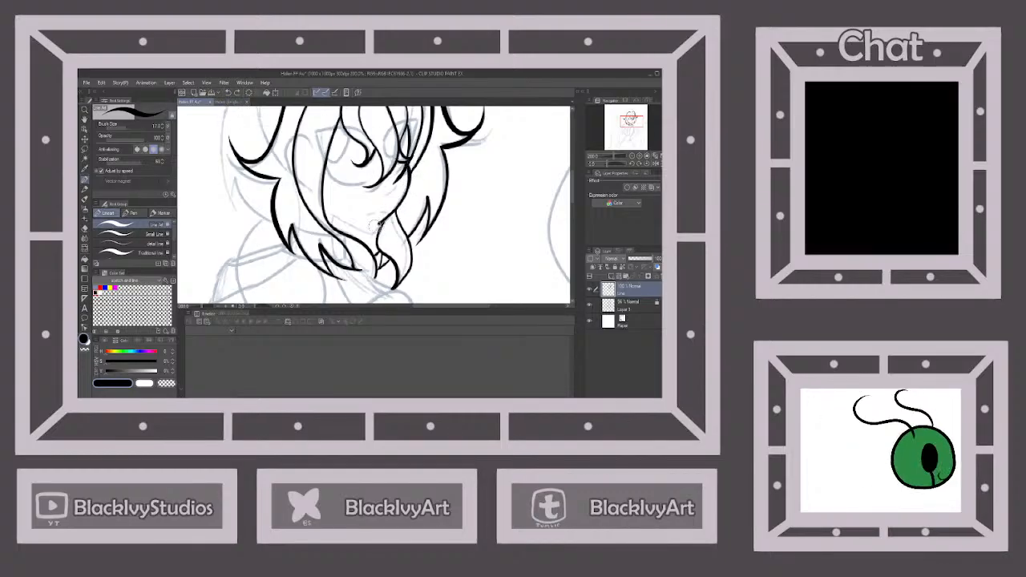
scroll(375, 215, up, 2)
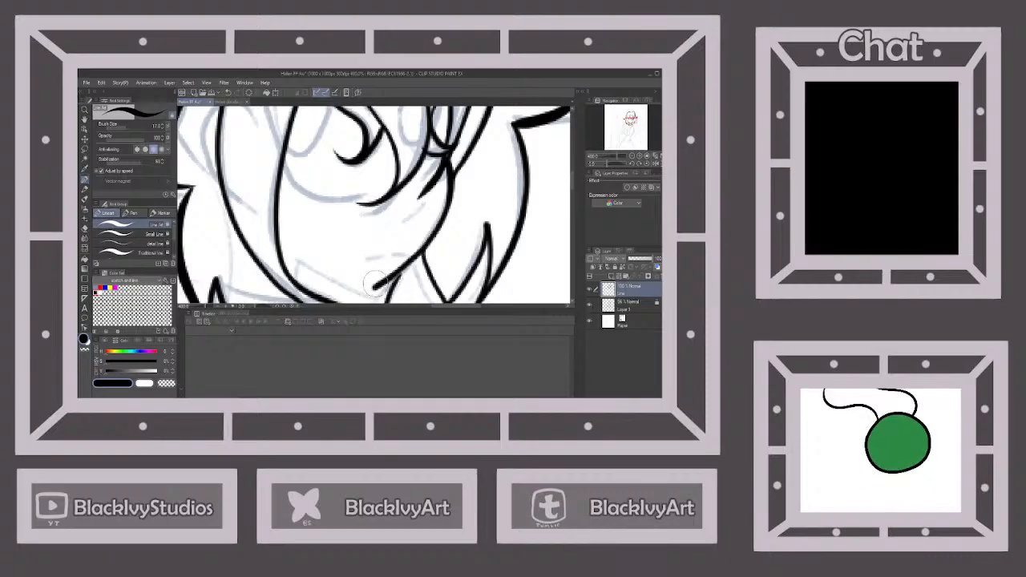
drag(375, 282, 283, 232)
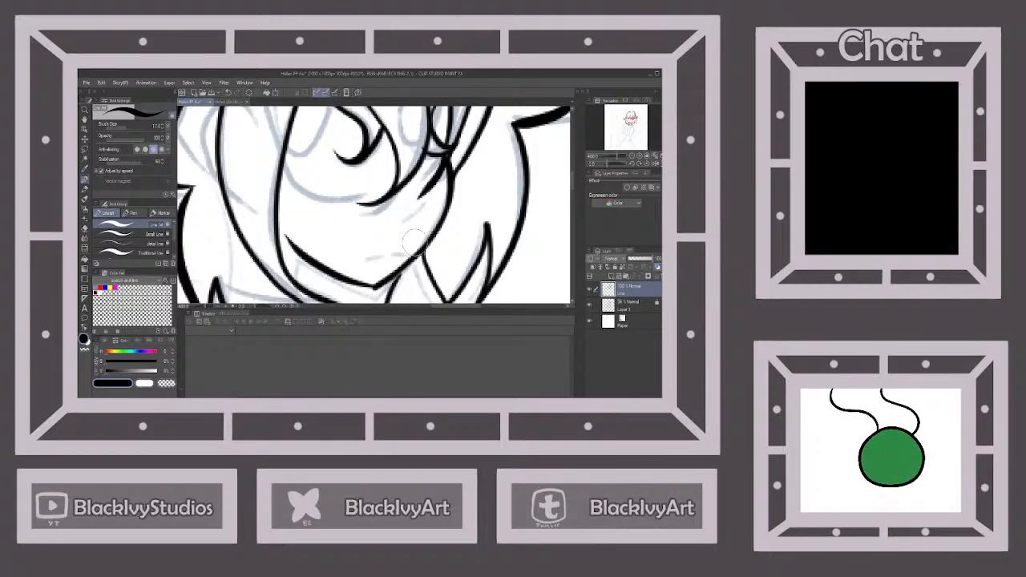
scroll(367, 244, down, 4)
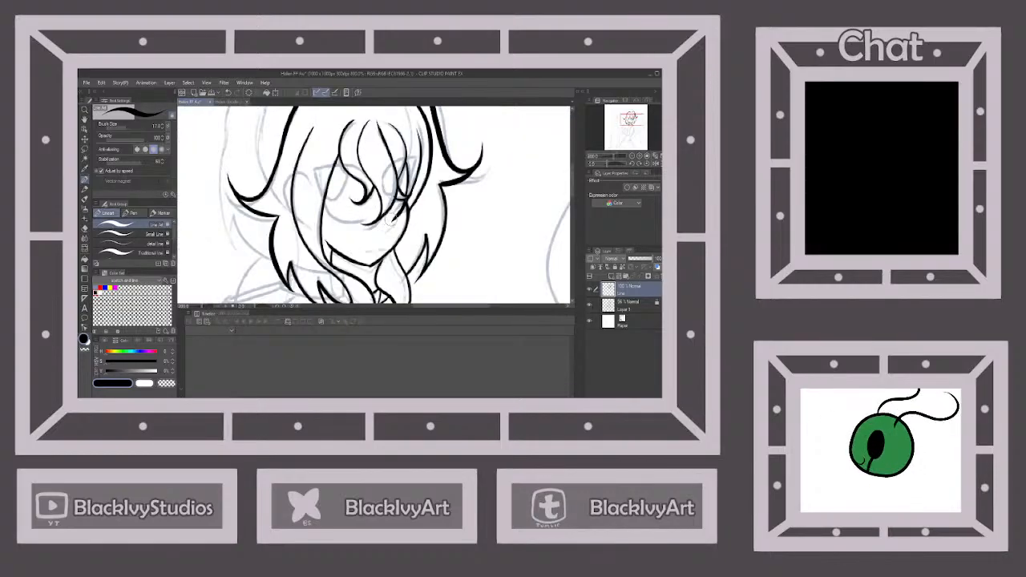
Ink the small nose stroke and the short mouth line on the face
scroll(393, 229, up, 4)
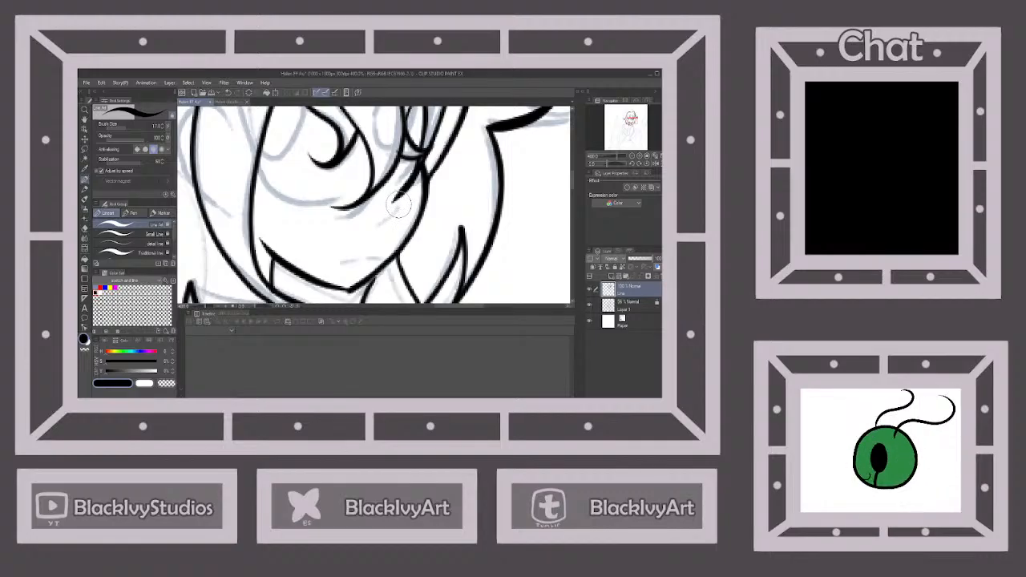
drag(398, 206, 390, 222)
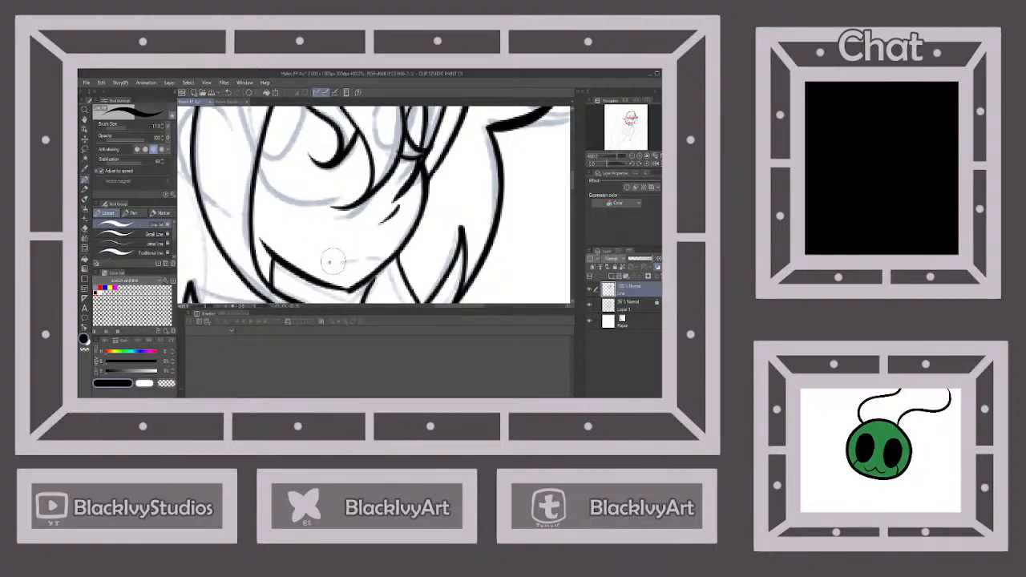
scroll(401, 255, down, 2)
scroll(406, 255, down, 4)
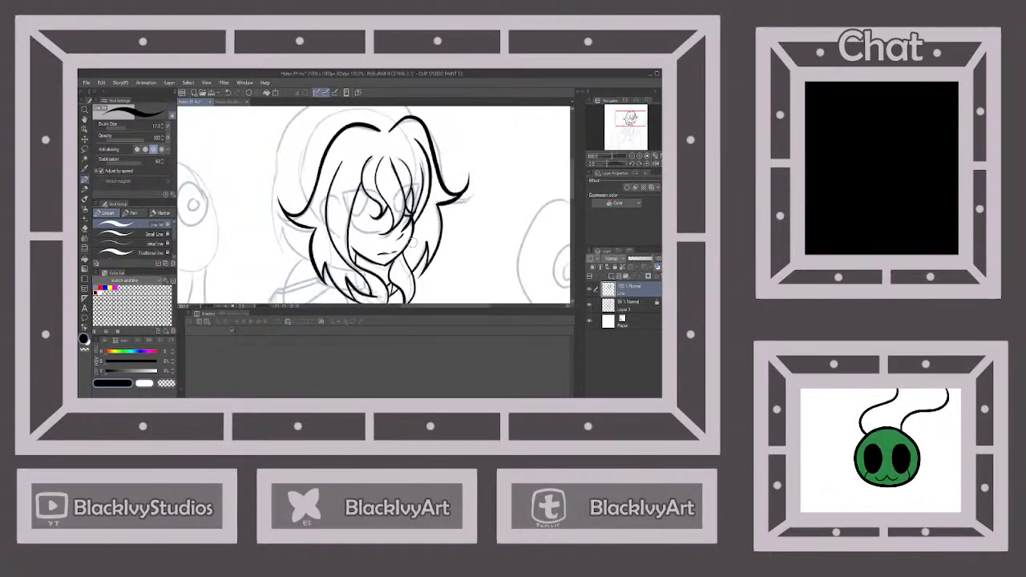
Ink the near-side lens outline of the glasses beneath the bangs
scroll(407, 255, up, 1)
scroll(406, 255, up, 4)
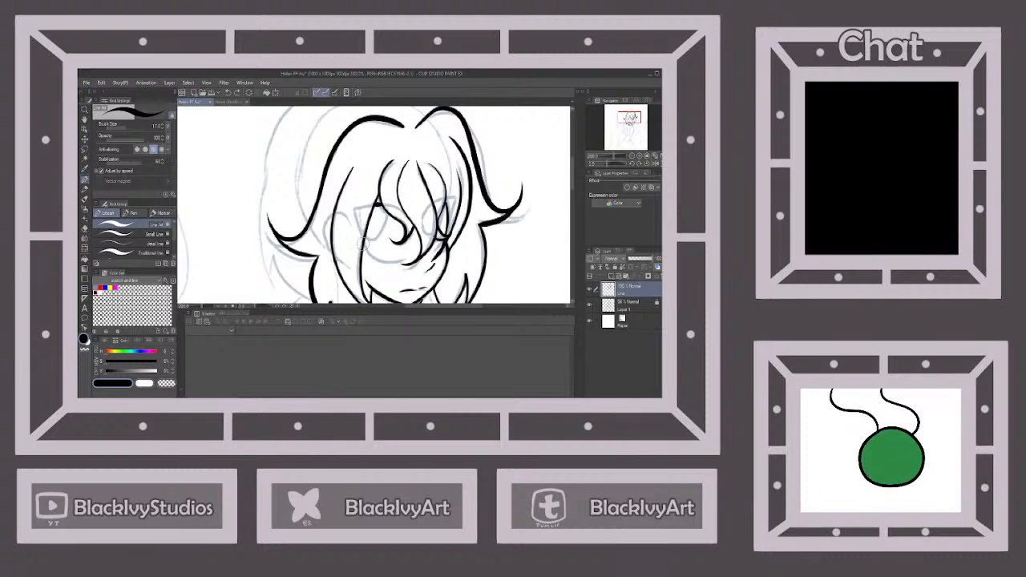
mouse_move(362, 255)
mouse_down()
mouse_move(407, 265)
mouse_move(376, 234)
mouse_move(388, 220)
mouse_up()
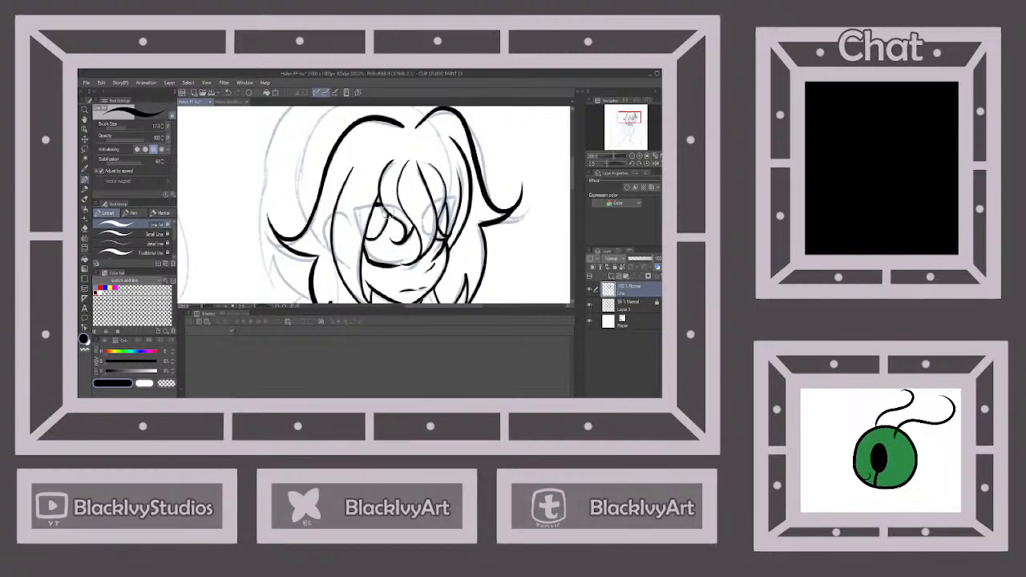
scroll(446, 202, down, 4)
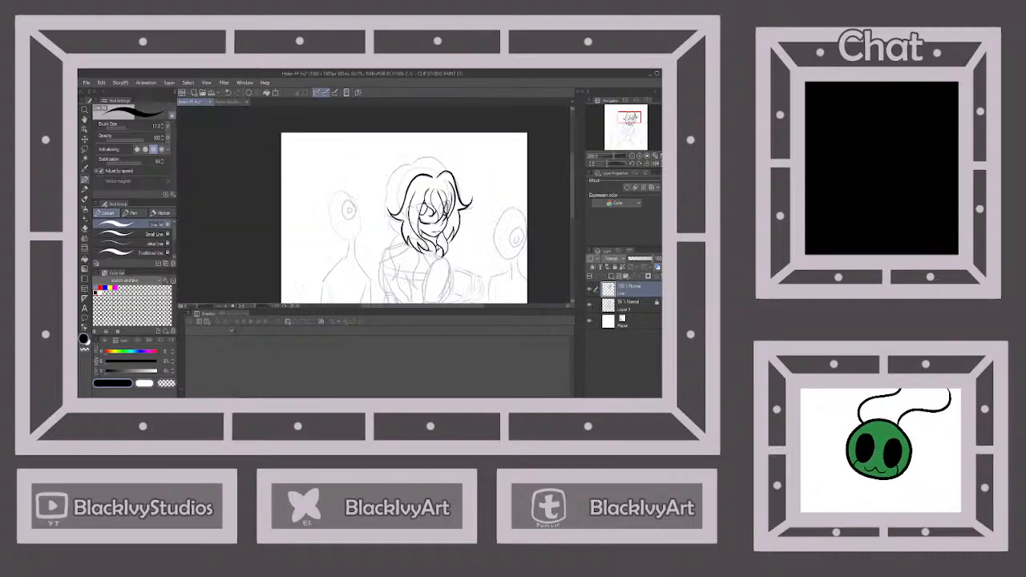
Ink the outer back contour of the hair from the crown down to the near-side ends, and the rounded top of the head
scroll(429, 205, down, 2)
scroll(429, 205, up, 4)
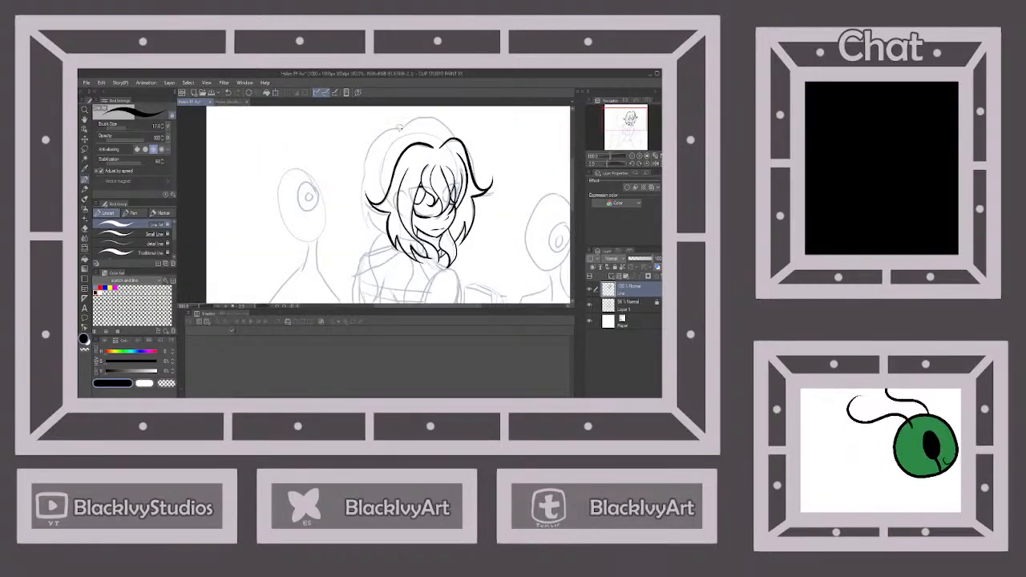
mouse_move(398, 126)
mouse_down()
mouse_move(369, 150)
mouse_move(360, 205)
mouse_move(368, 229)
mouse_move(391, 239)
mouse_up()
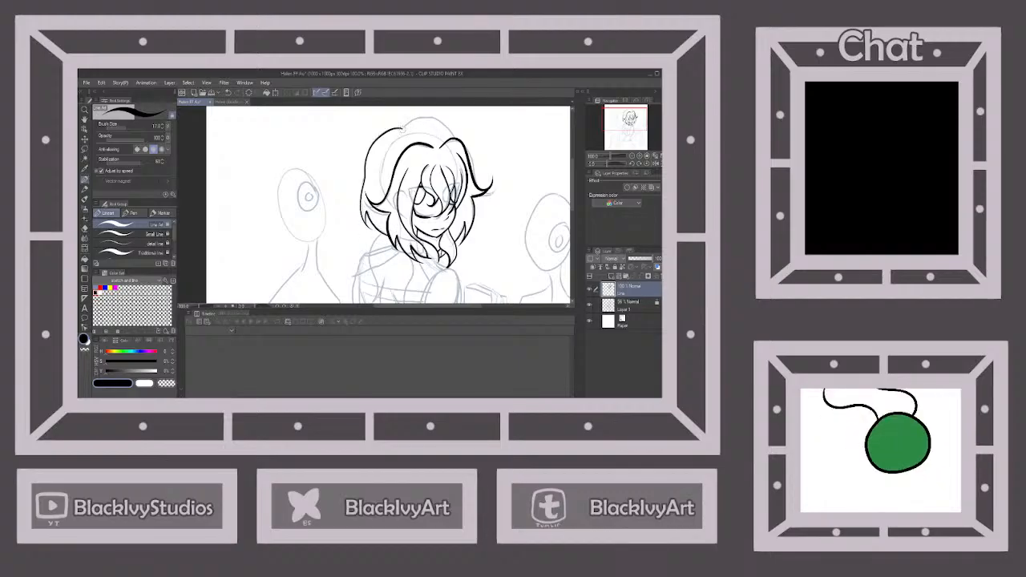
mouse_move(403, 127)
mouse_down()
mouse_move(436, 120)
mouse_move(453, 141)
mouse_up()
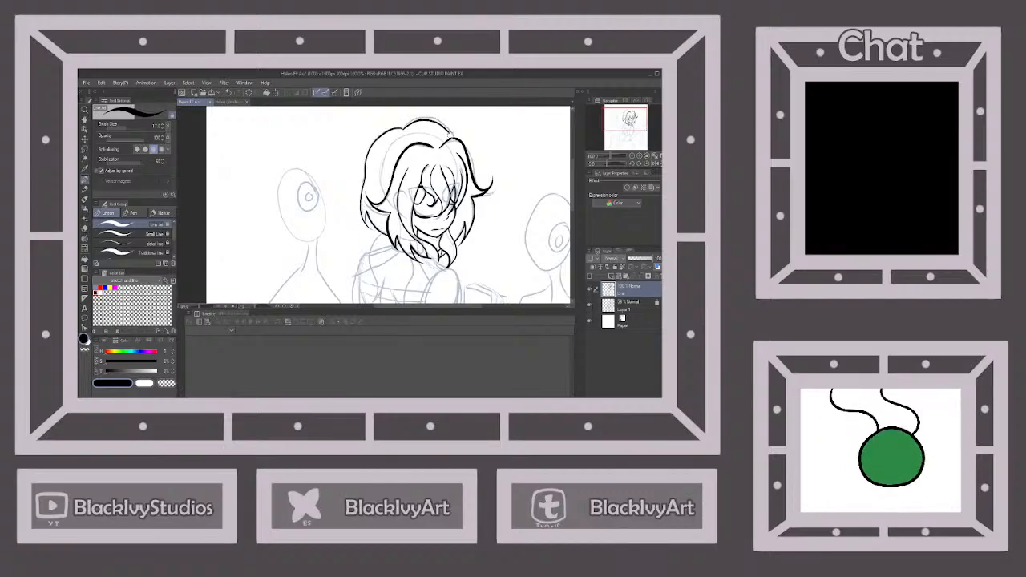
Ink the long wavy lock of hair falling down the back, with its inner strand lines and pointed ends
scroll(469, 169, down, 2)
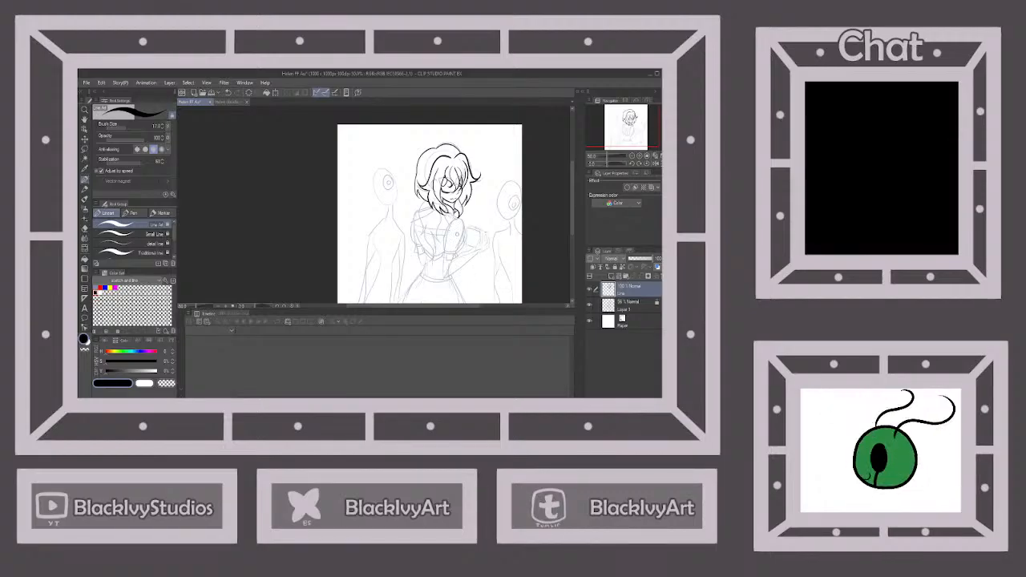
scroll(457, 179, up, 1)
scroll(451, 192, up, 1)
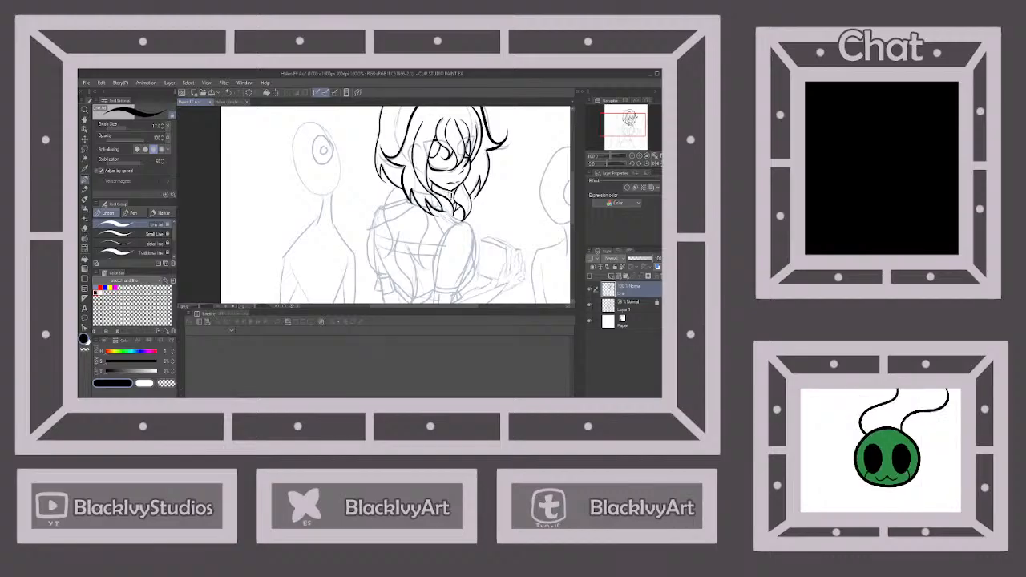
scroll(449, 176, down, 2)
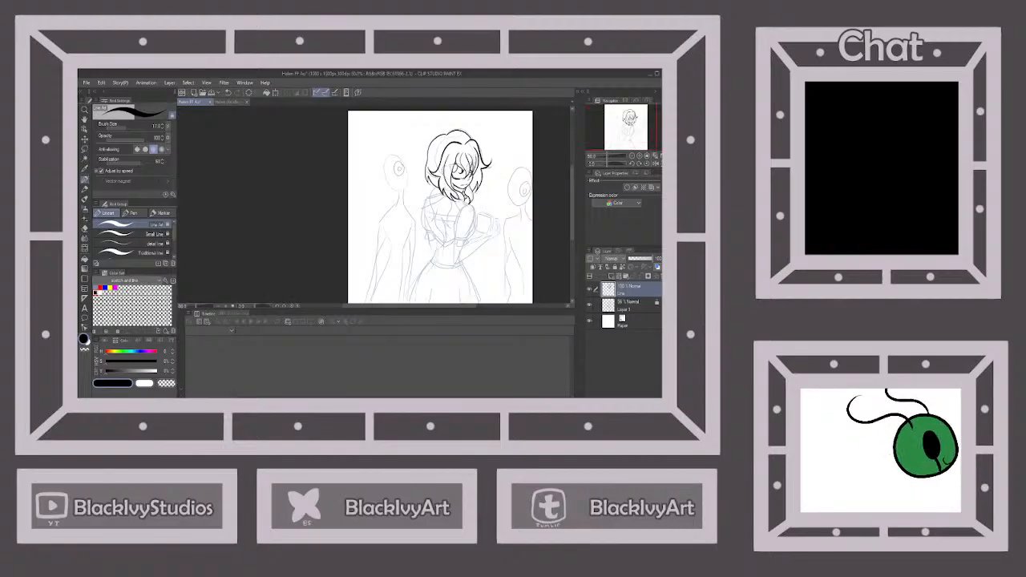
scroll(481, 167, up, 2)
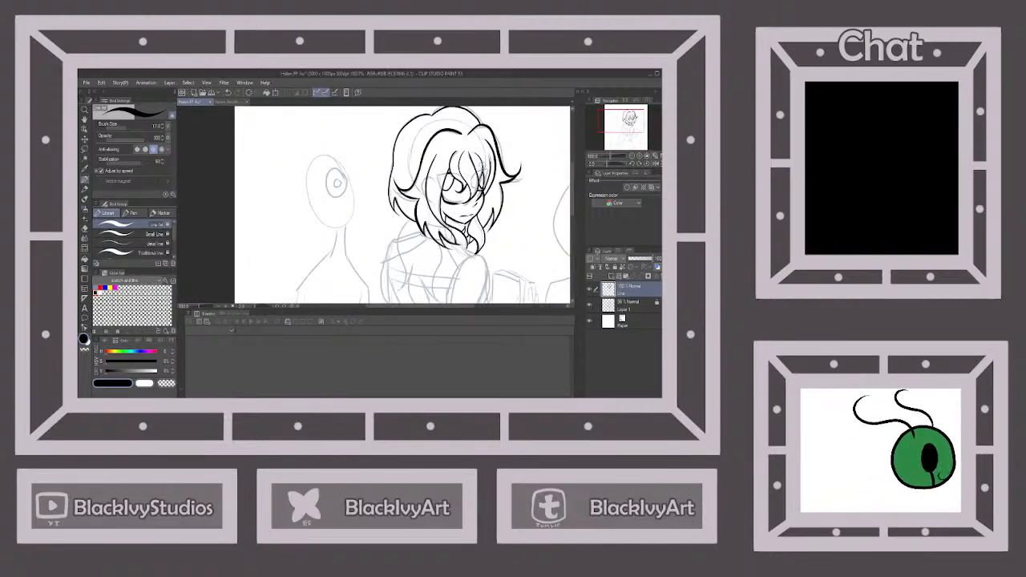
scroll(483, 166, down, 2)
scroll(474, 238, up, 2)
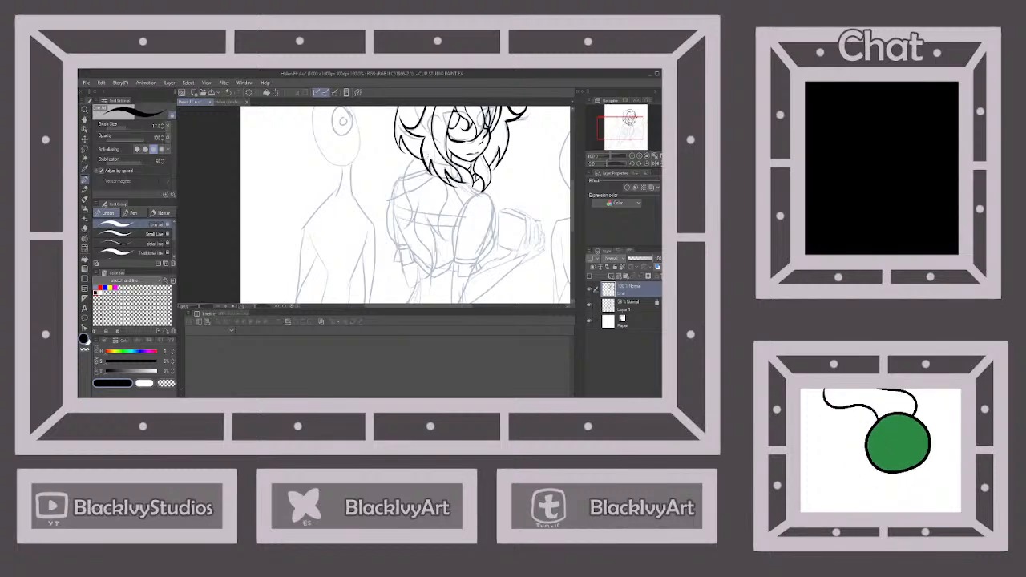
mouse_move(413, 154)
mouse_down()
mouse_move(403, 193)
mouse_move(410, 228)
mouse_move(424, 201)
mouse_move(416, 222)
mouse_move(431, 246)
mouse_move(418, 261)
mouse_move(437, 245)
mouse_move(438, 227)
mouse_up()
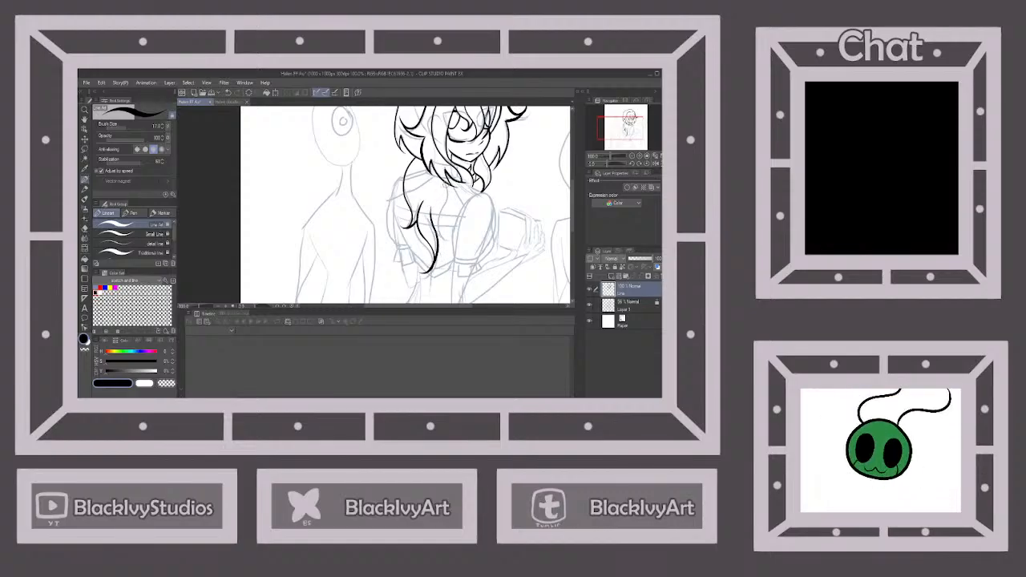
drag(445, 182, 439, 245)
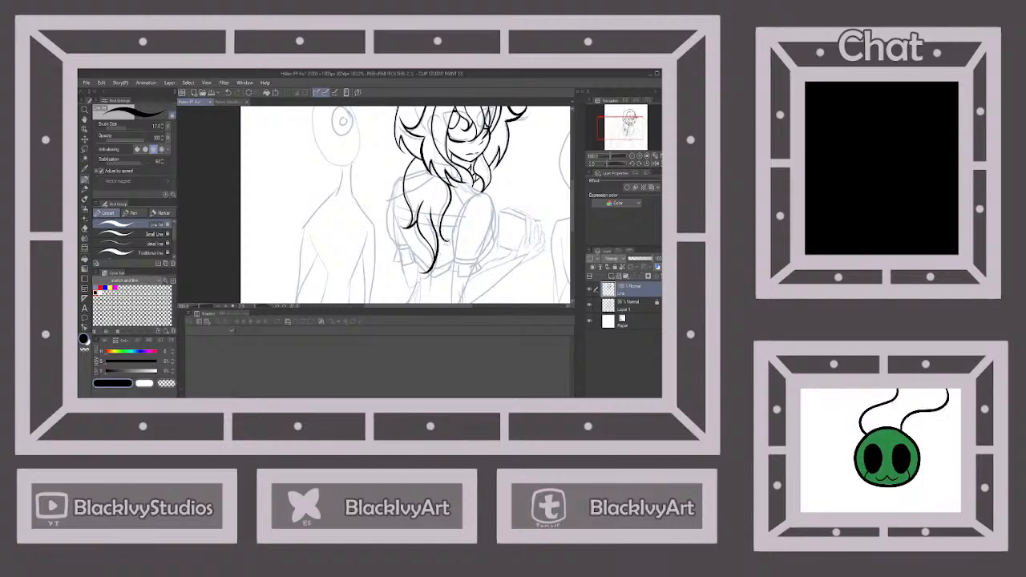
Ink the oval outline of the near puffed sleeve and the hair strand ending beside it
scroll(460, 216, down, 1)
scroll(486, 219, up, 3)
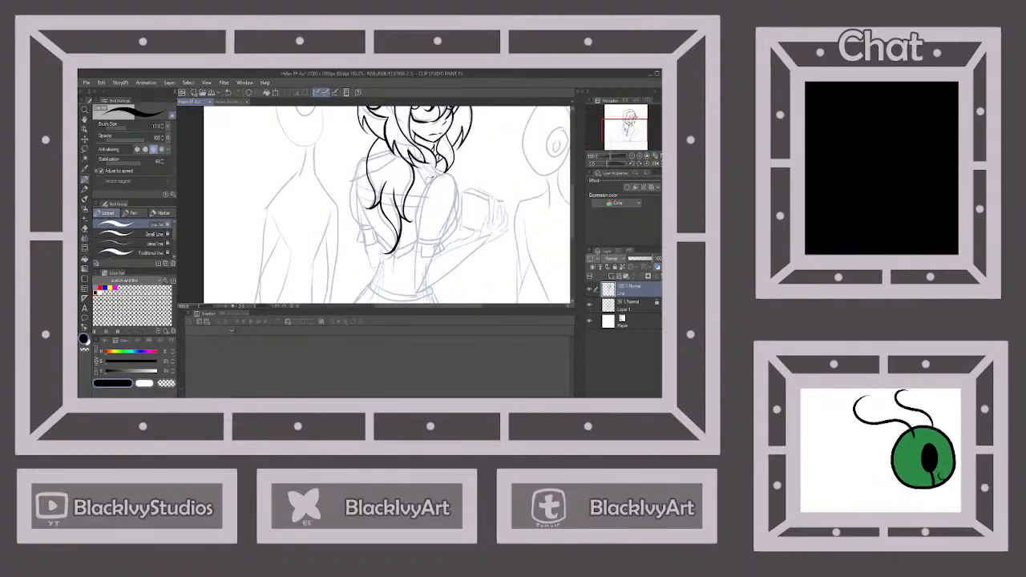
drag(433, 173, 416, 238)
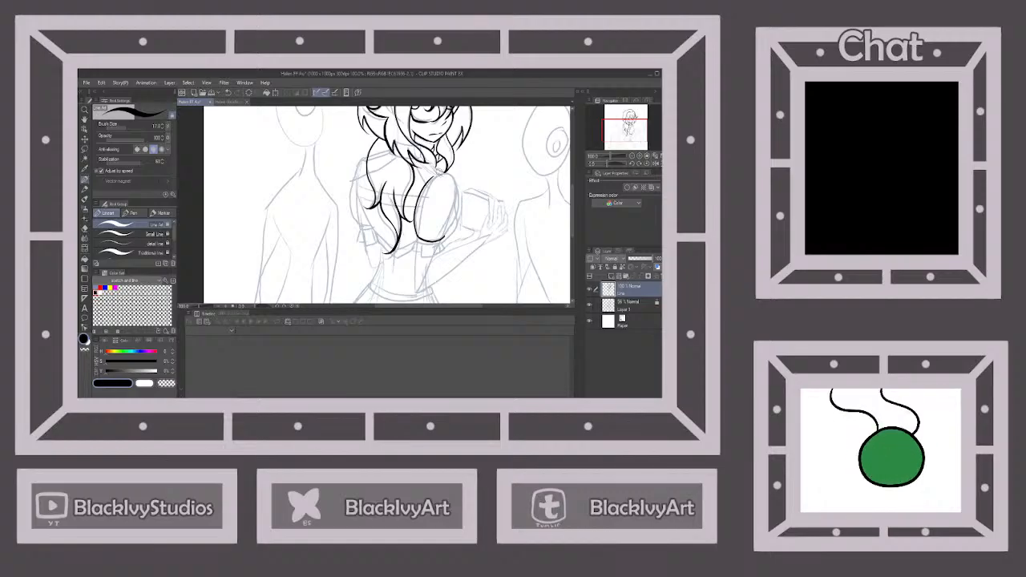
drag(444, 170, 461, 189)
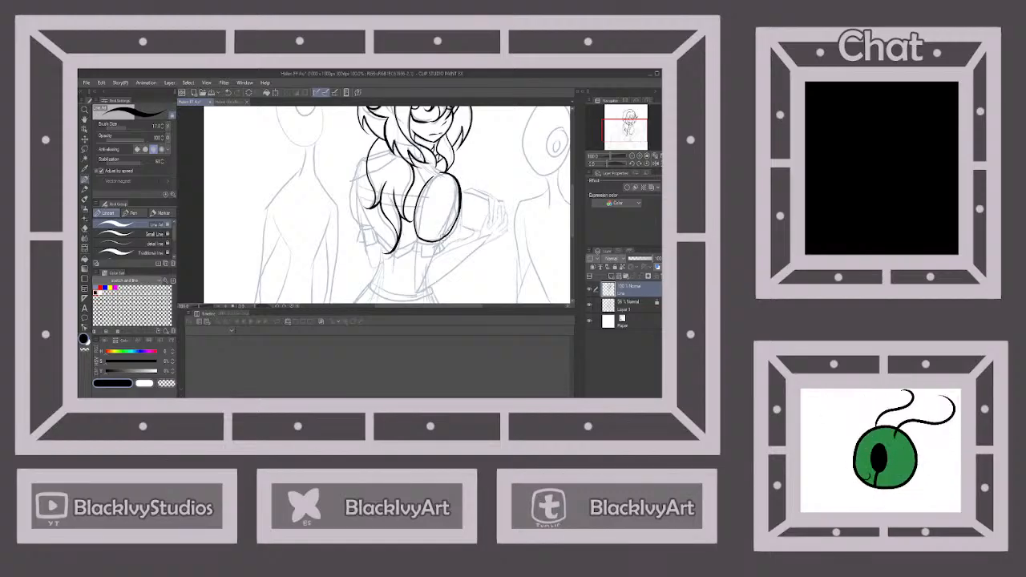
Ink the short neck and shoulder lines between the hair and the top of the near puffed sleeve
scroll(426, 171, up, 1)
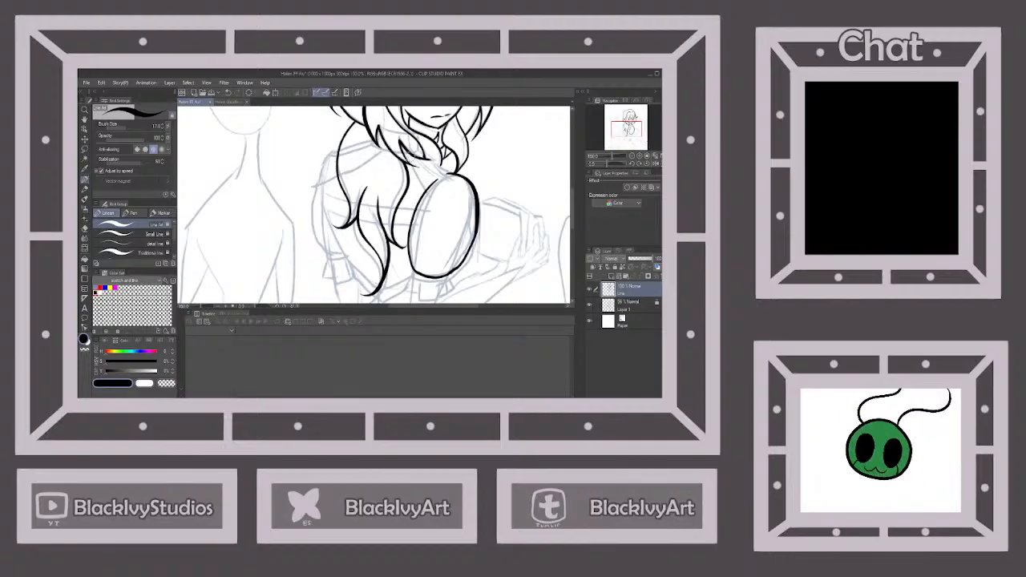
drag(423, 184, 427, 190)
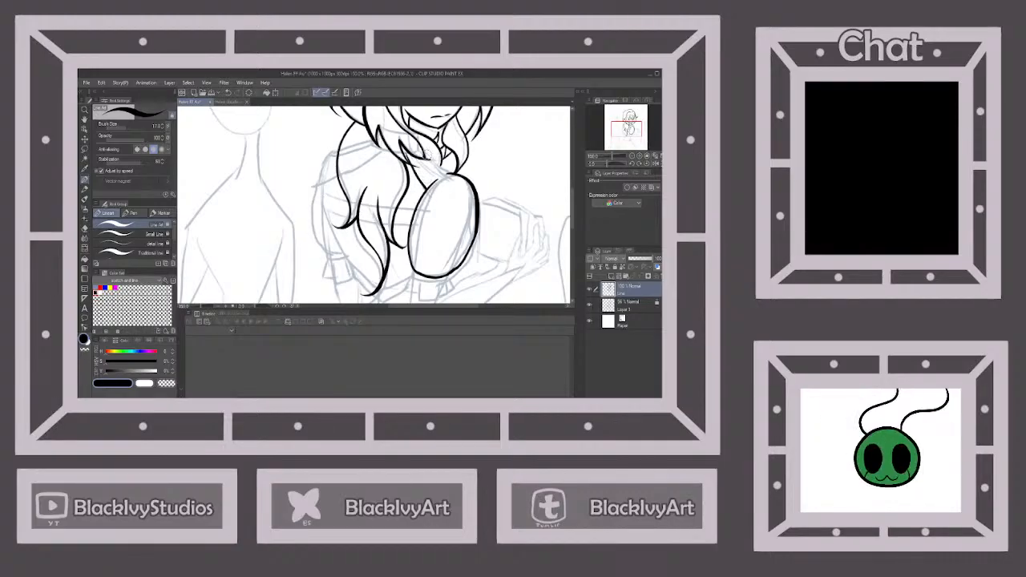
drag(426, 155, 453, 175)
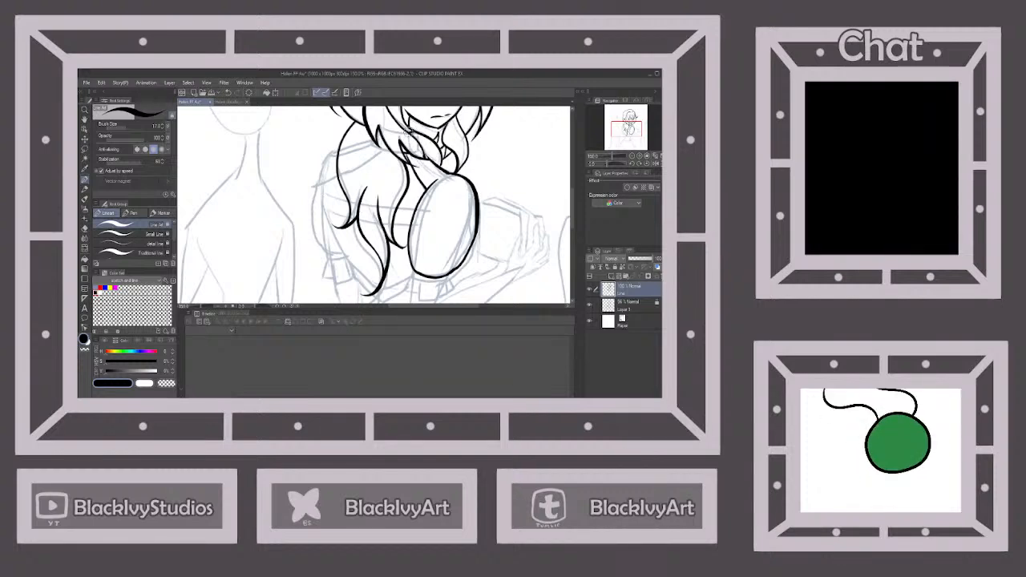
Ink the far shoulder and puffed sleeve, and the band lines crossing the back on both sides of the long lock
scroll(421, 148, down, 2)
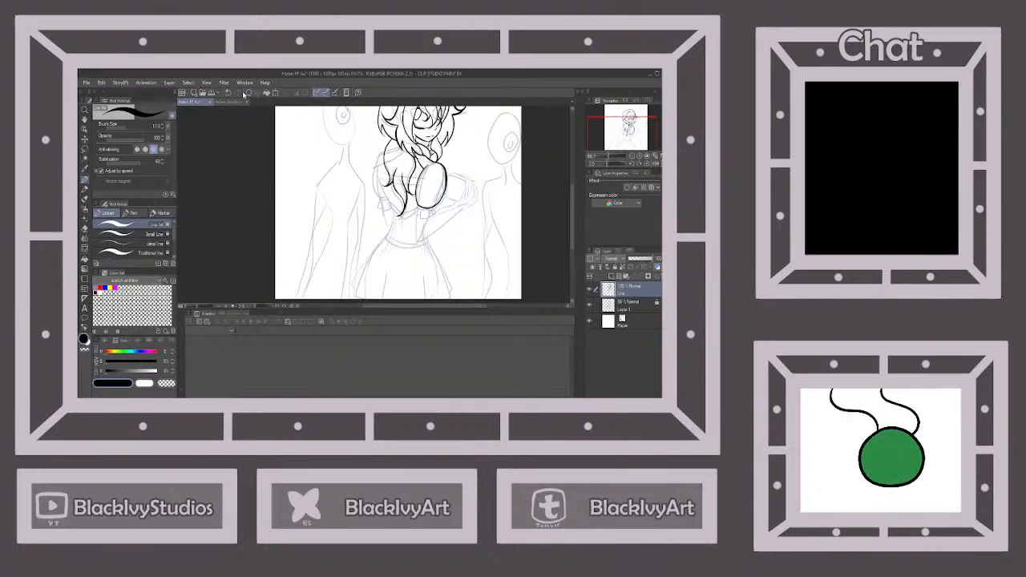
scroll(423, 146, up, 1)
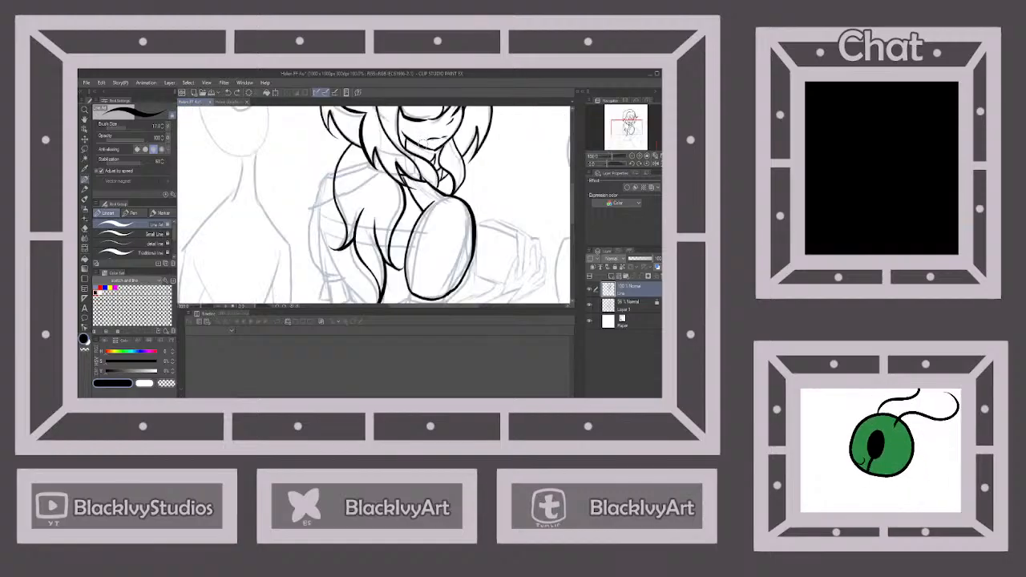
scroll(422, 146, down, 1)
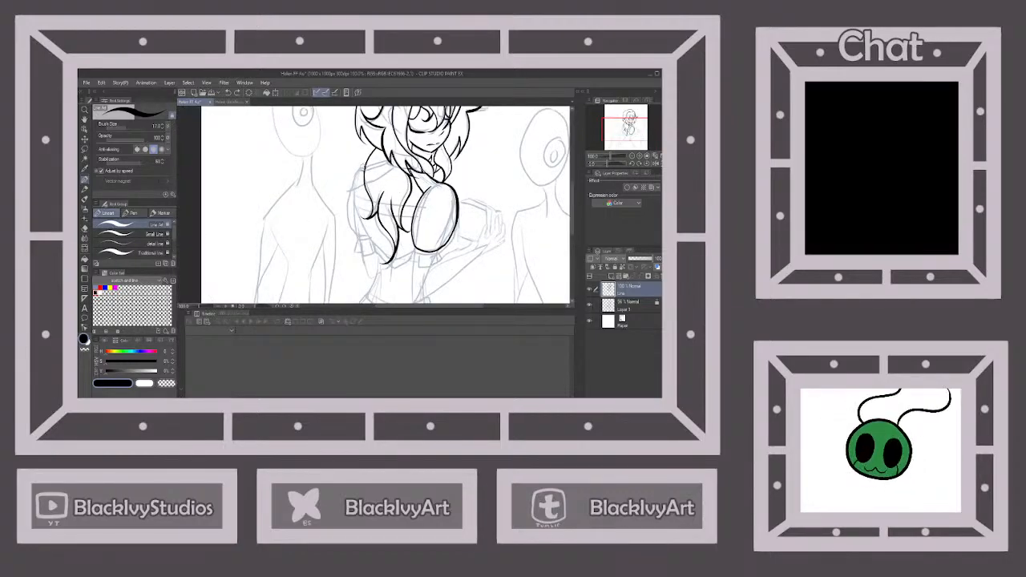
drag(359, 166, 345, 226)
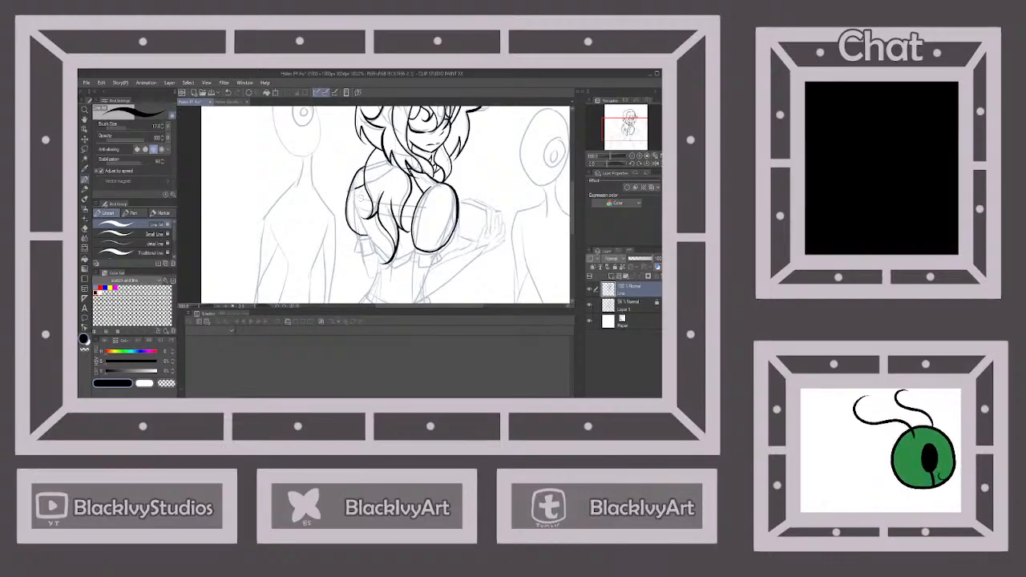
drag(356, 185, 353, 210)
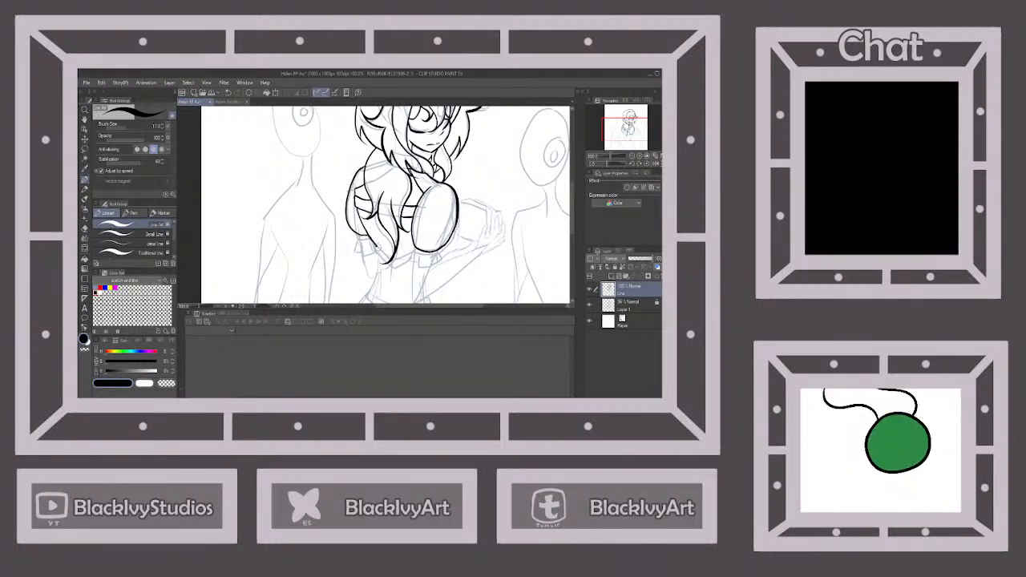
Ink the frilled cuff with its folds beneath the near puffed sleeve
scroll(421, 247, up, 1)
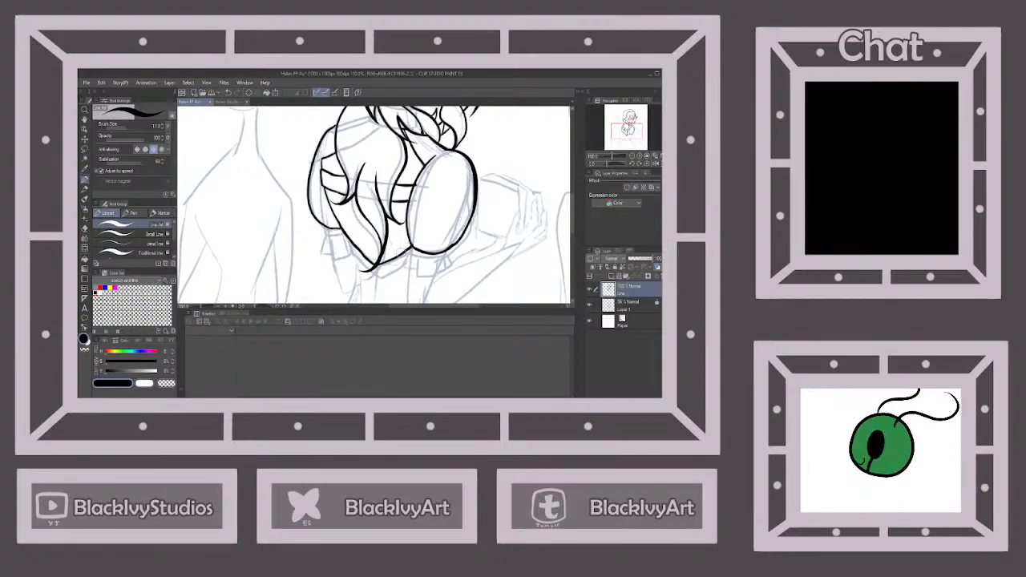
scroll(387, 234, down, 2)
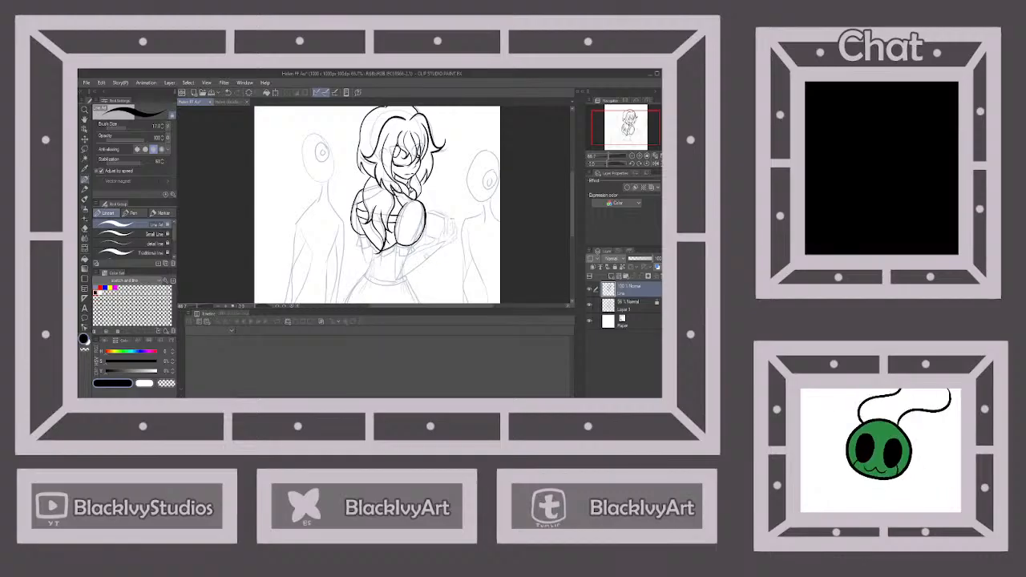
scroll(389, 234, up, 2)
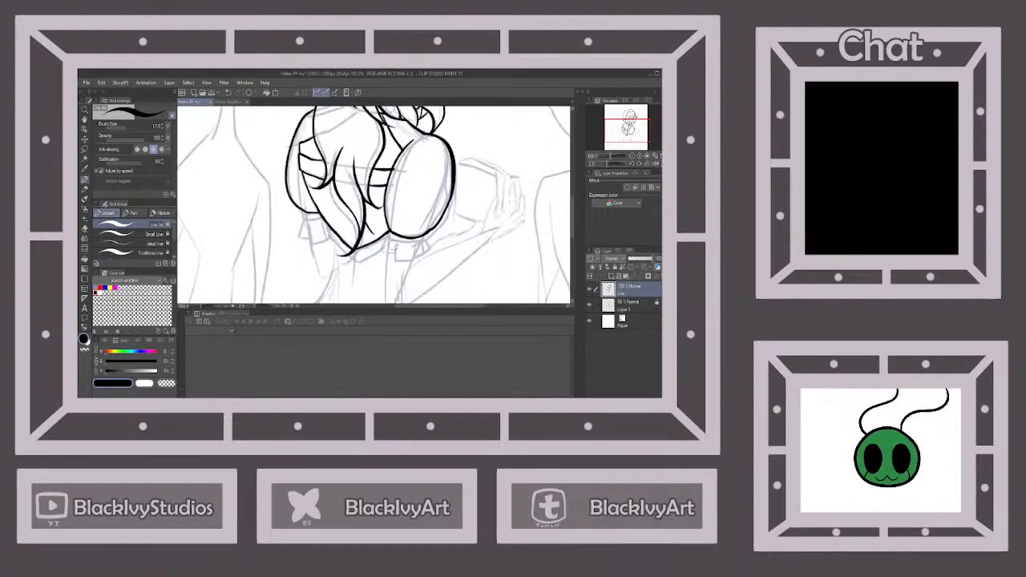
mouse_move(387, 233)
mouse_down()
mouse_move(428, 238)
mouse_move(394, 260)
mouse_move(417, 261)
mouse_move(417, 239)
mouse_move(380, 252)
mouse_move(429, 254)
mouse_move(424, 240)
mouse_move(425, 254)
mouse_up()
Ink the raised hand, including the thumb, the spread fingers and the palm edge down to the wrist
scroll(437, 232, down, 4)
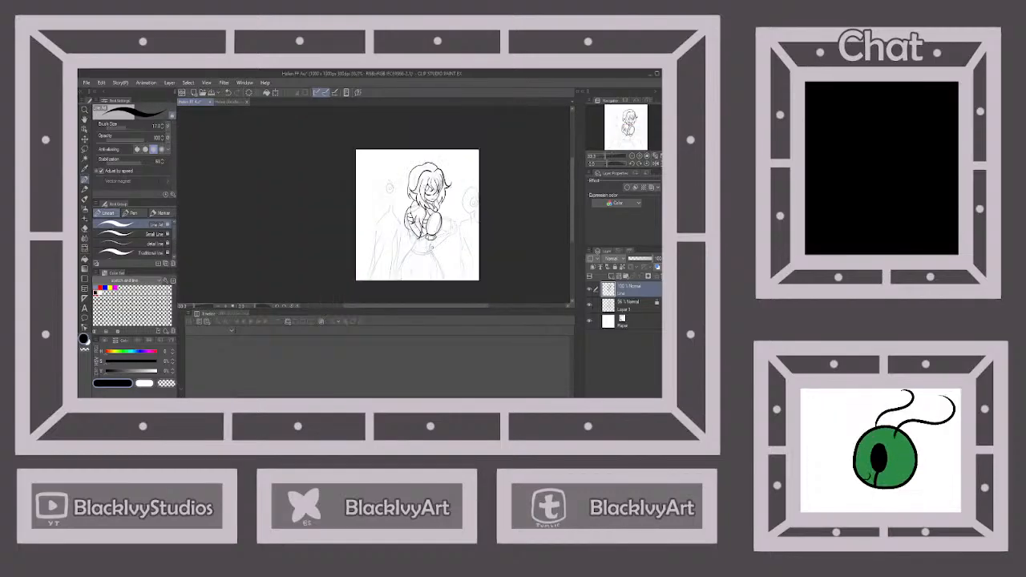
scroll(430, 271, up, 2)
scroll(444, 236, up, 2)
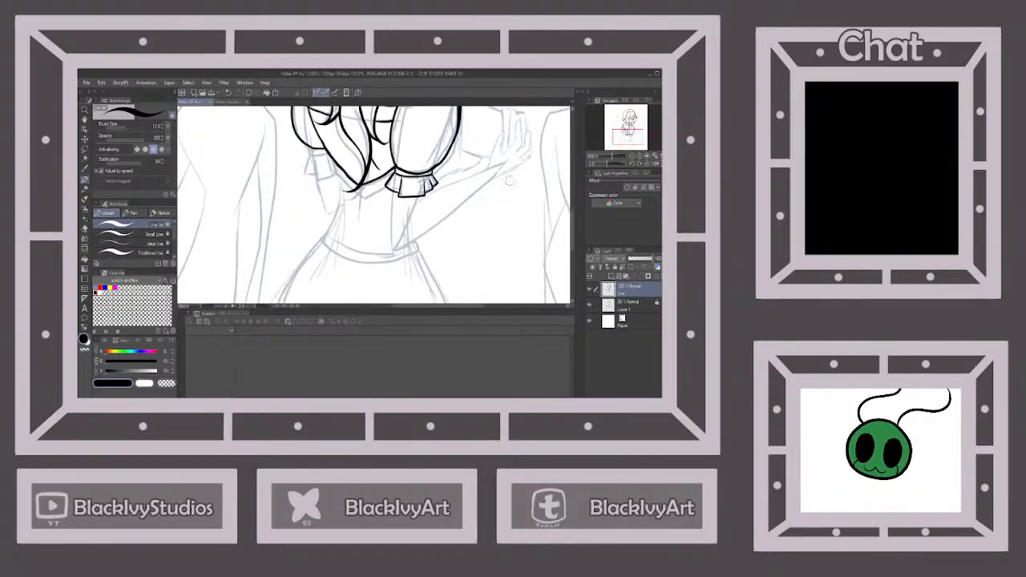
scroll(512, 181, down, 1)
scroll(518, 153, up, 1)
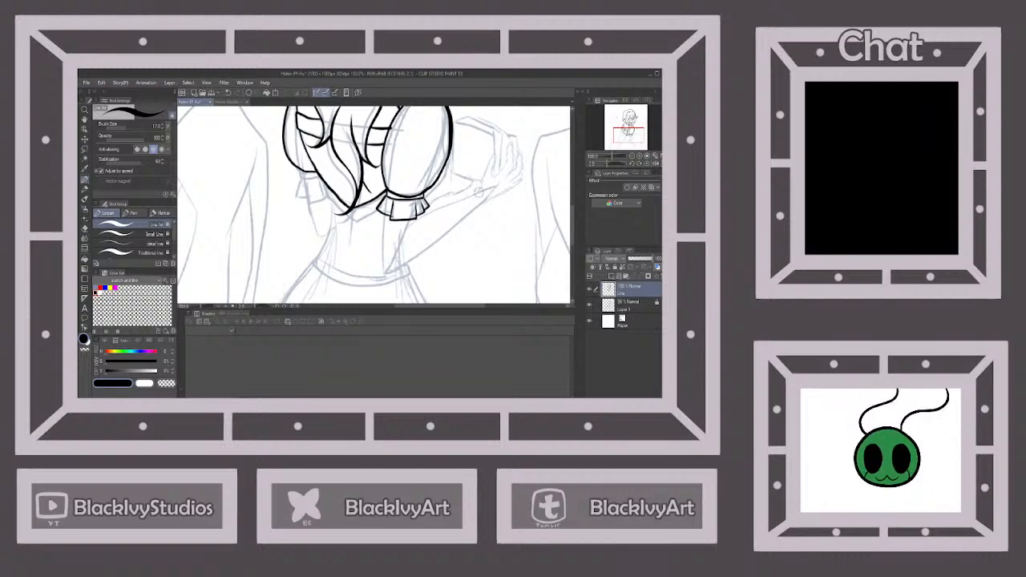
mouse_move(479, 192)
mouse_down()
mouse_move(493, 151)
mouse_move(492, 177)
mouse_up()
scroll(520, 152, down, 2)
scroll(523, 137, up, 2)
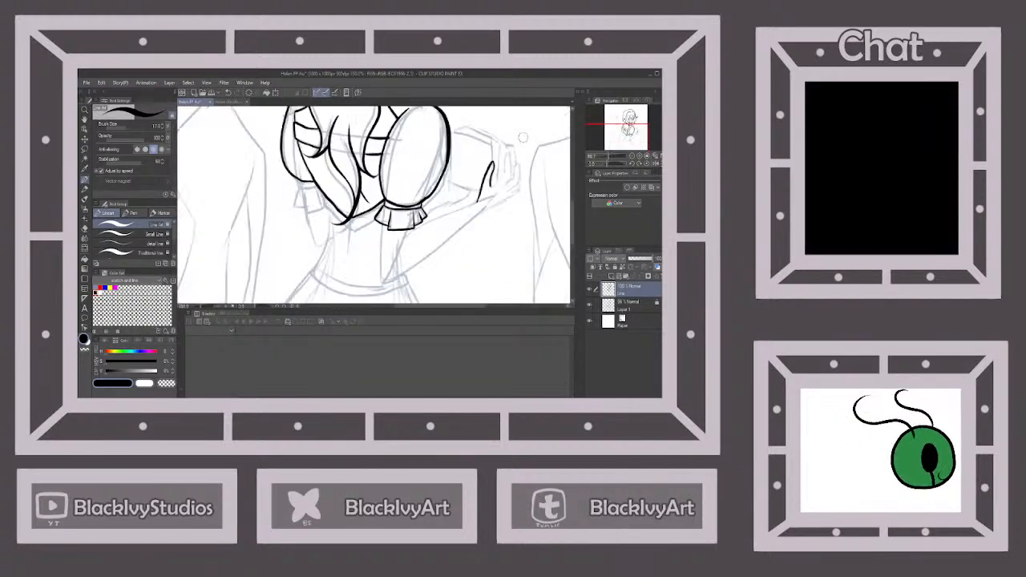
scroll(523, 137, up, 2)
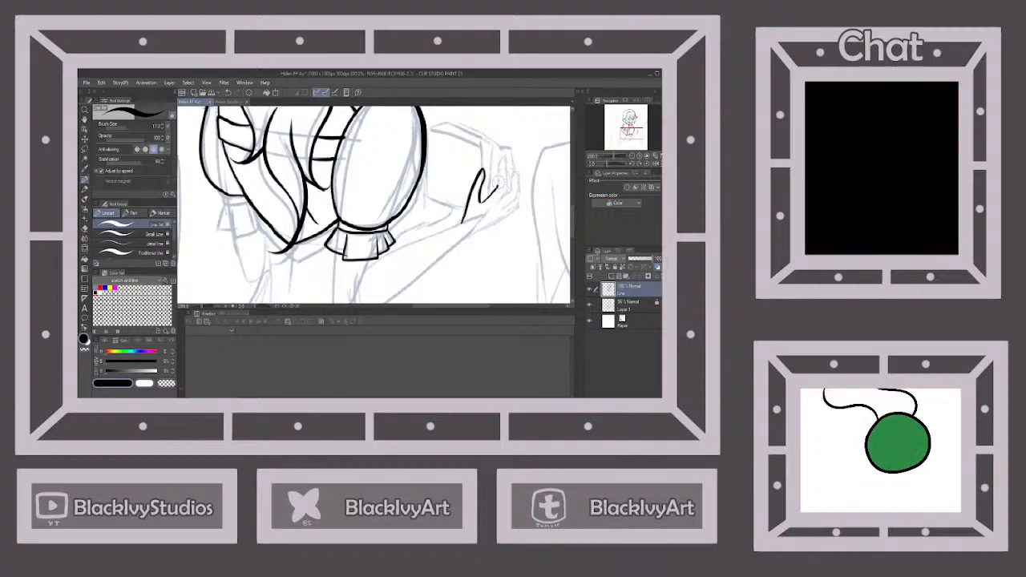
mouse_move(502, 152)
mouse_down()
mouse_move(498, 203)
mouse_move(509, 201)
mouse_move(501, 197)
mouse_move(515, 169)
mouse_move(507, 211)
mouse_move(517, 210)
mouse_move(474, 230)
mouse_up()
scroll(519, 209, down, 1)
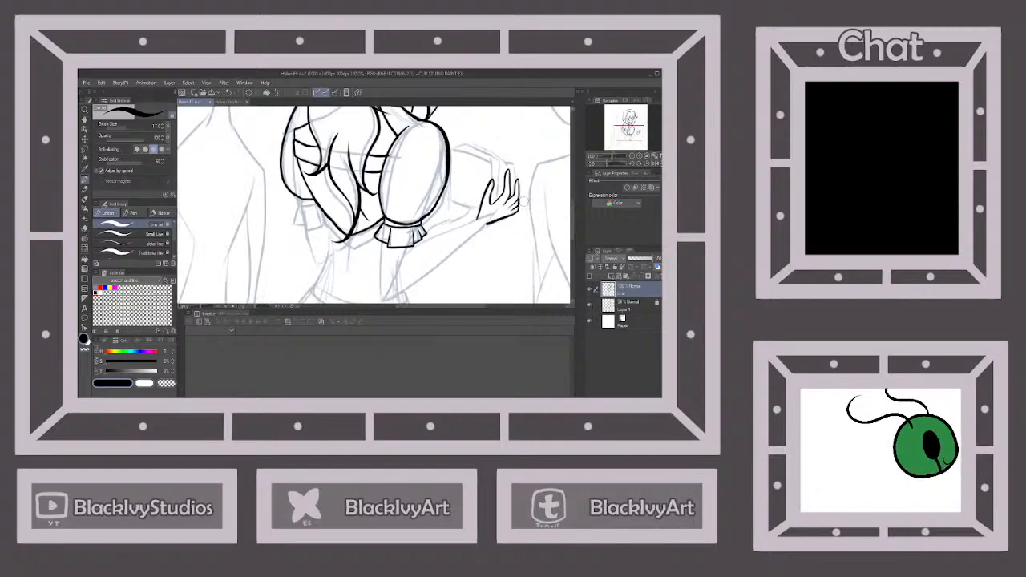
Ink the near arm from the frilled cuff down to the bent elbow and along the forearm to the raised hand
scroll(485, 233, down, 1)
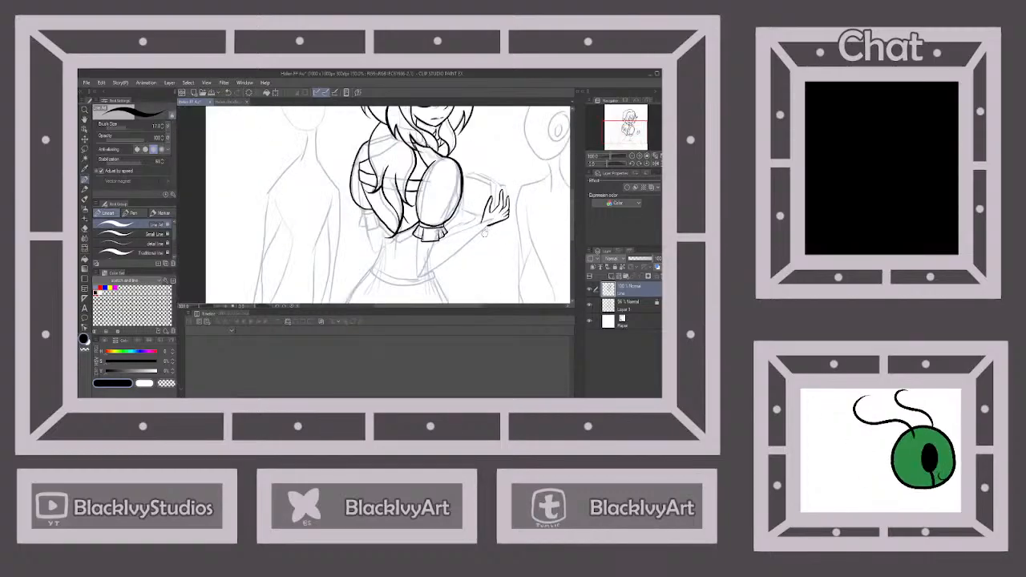
scroll(464, 258, up, 1)
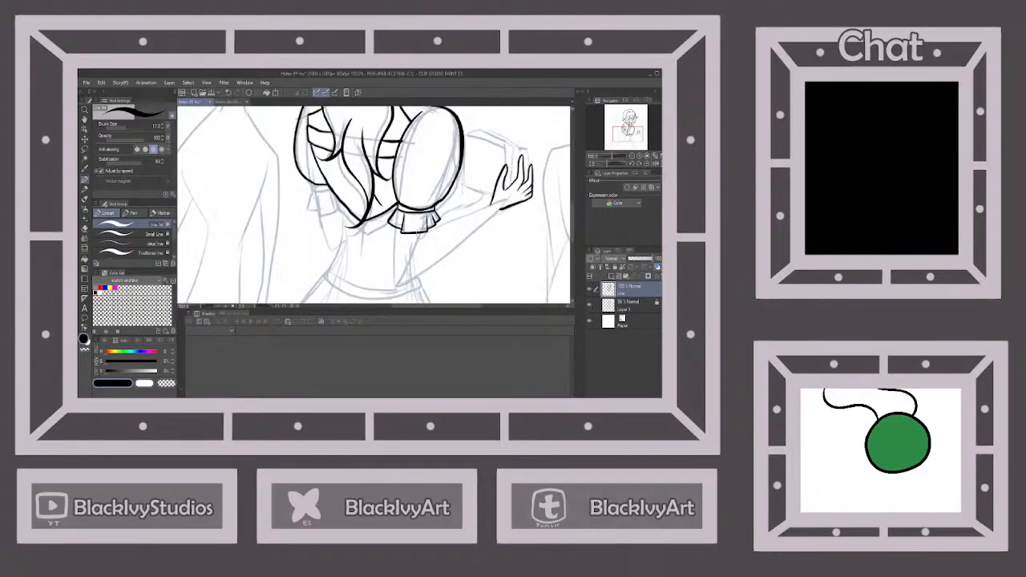
drag(423, 231, 405, 275)
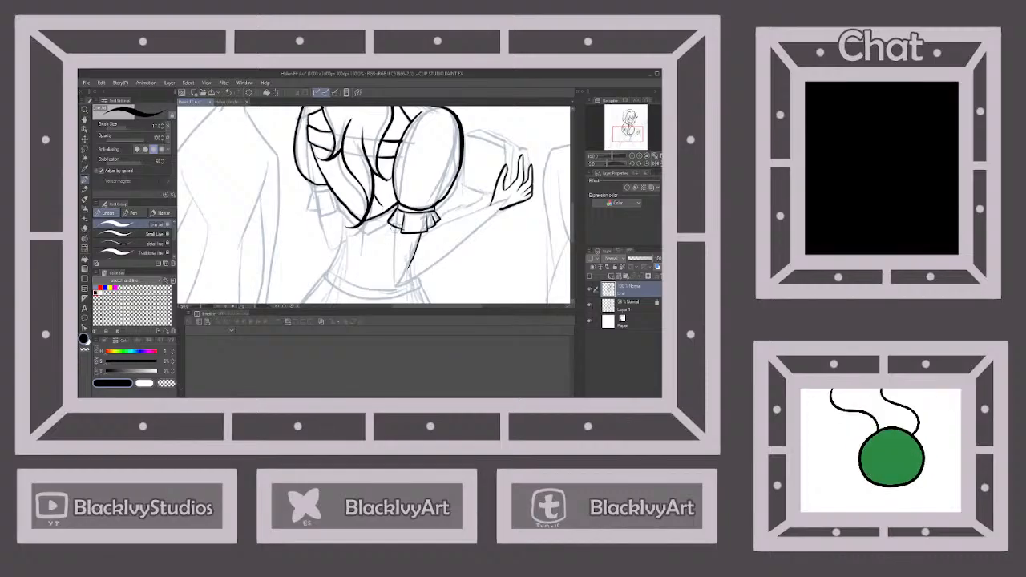
drag(395, 224, 396, 289)
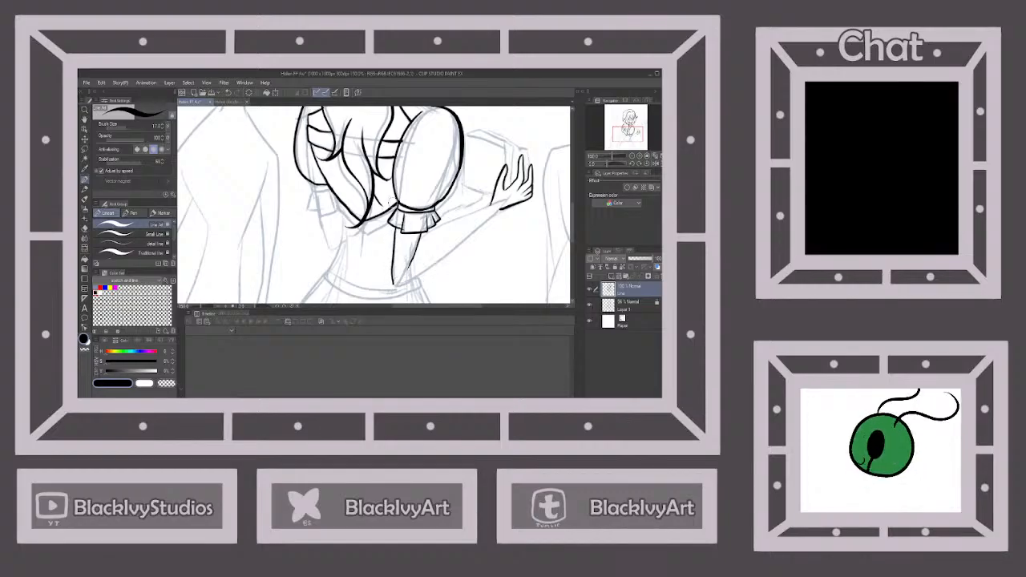
key(ctrl+z)
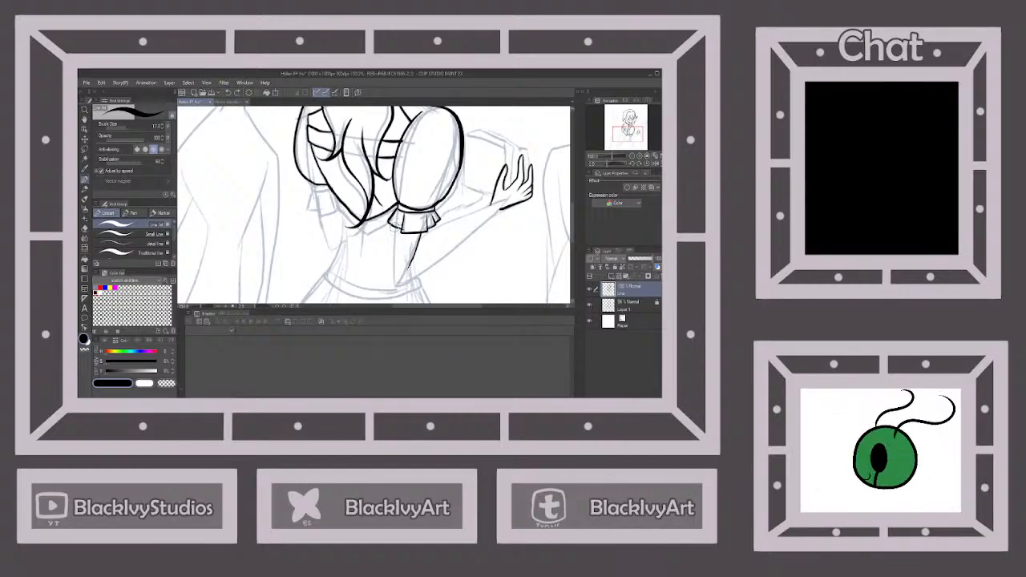
mouse_move(393, 222)
mouse_down()
mouse_move(397, 284)
mouse_move(498, 210)
mouse_move(421, 238)
mouse_up()
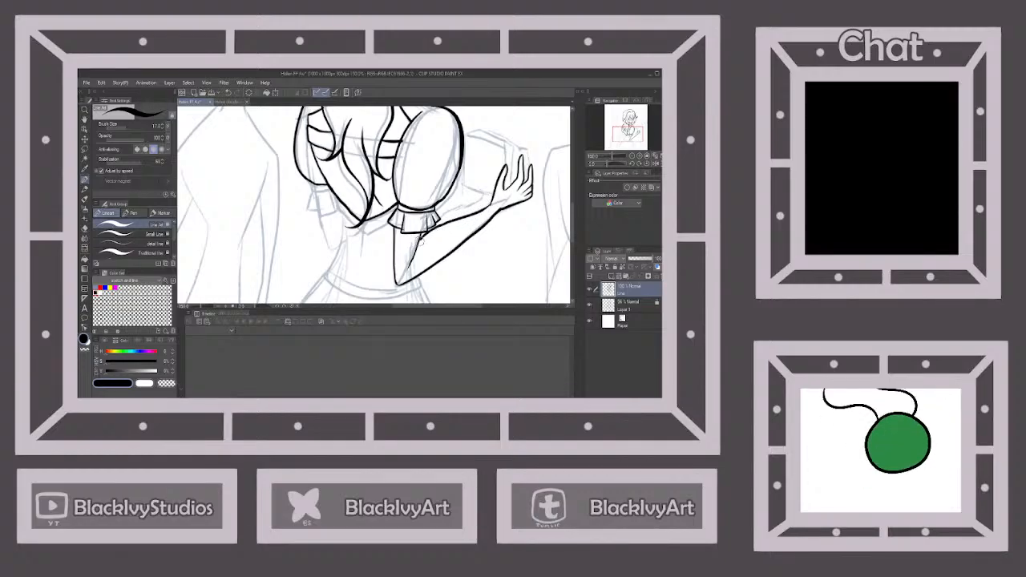
Ink the dress's waistband with its lower and upper curved edges, stopping at the near elbow
key(ctrl+0)
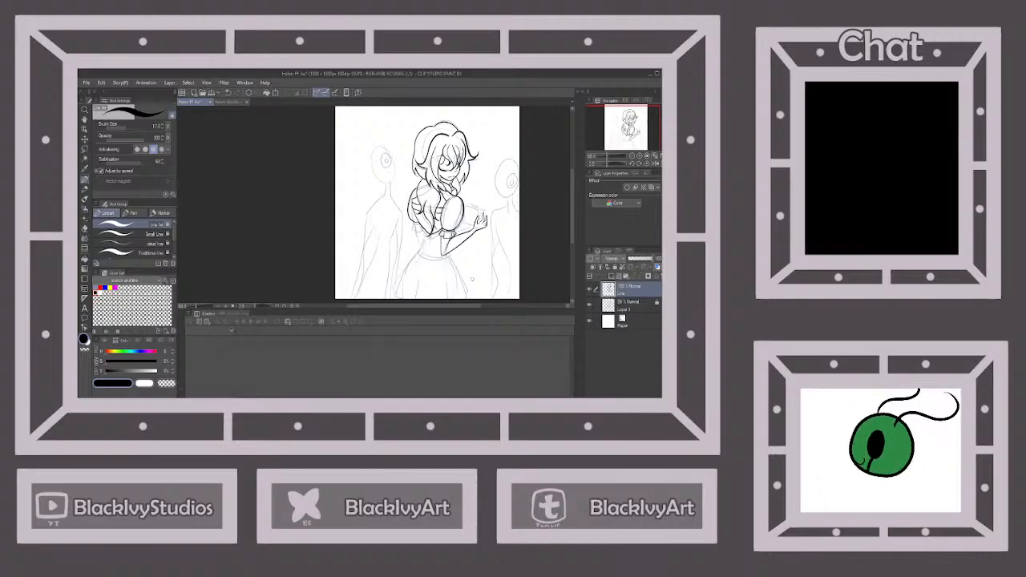
scroll(453, 213, down, 1)
scroll(445, 246, up, 3)
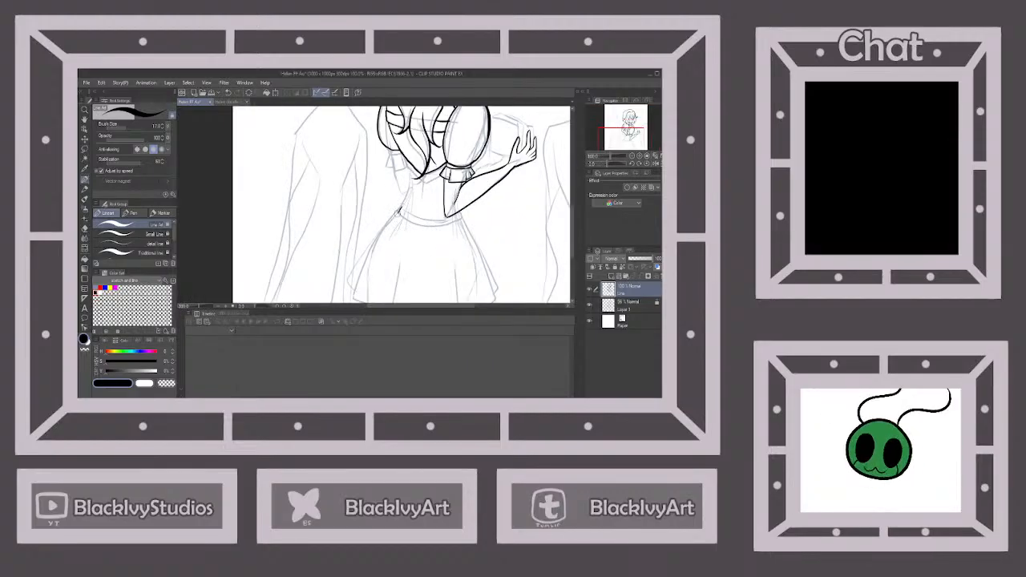
drag(398, 213, 456, 220)
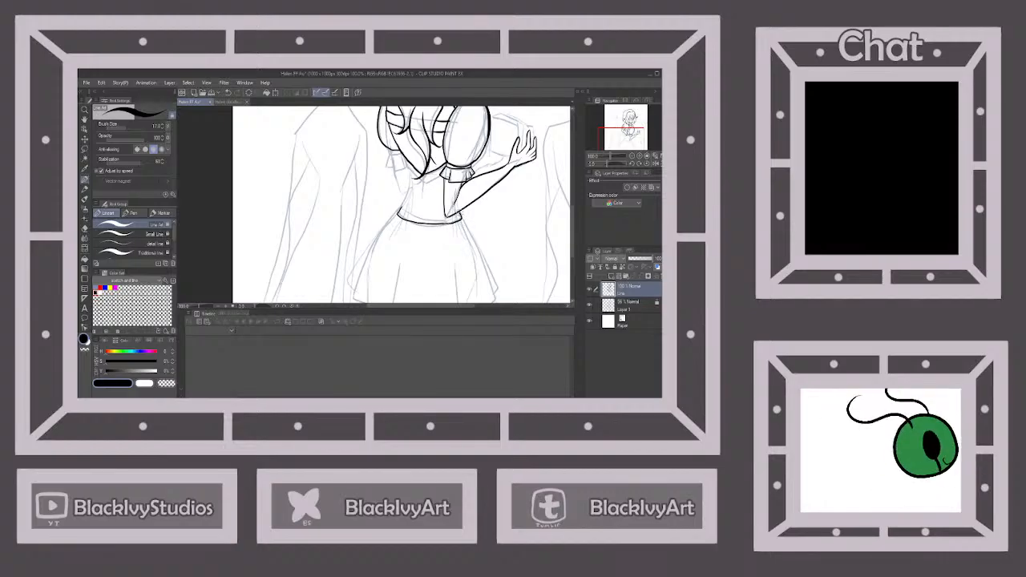
drag(407, 215, 446, 218)
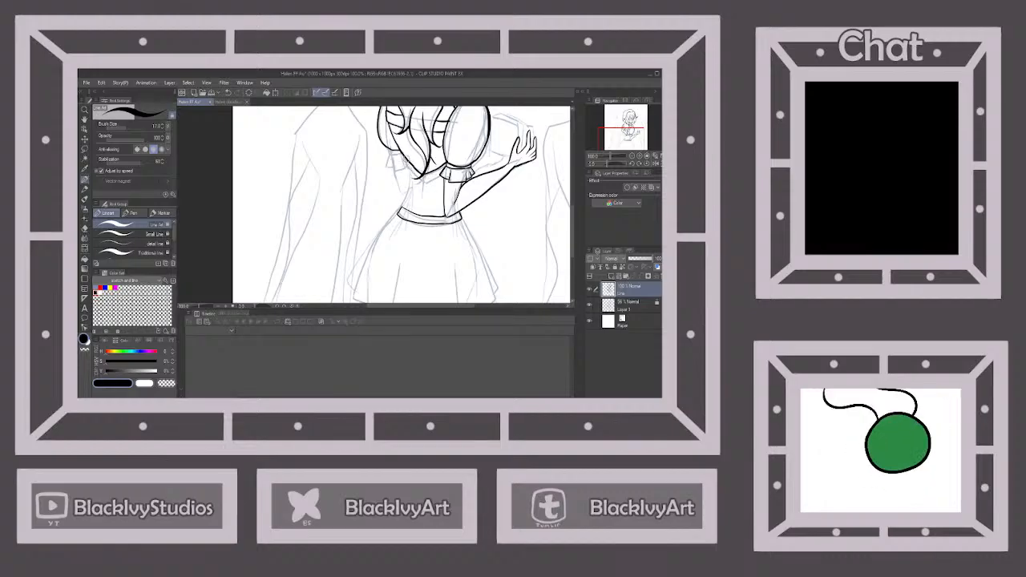
Ink the lower edge of the back band beneath the long lock and the far side of the waist down to the waistband
scroll(410, 164, up, 3)
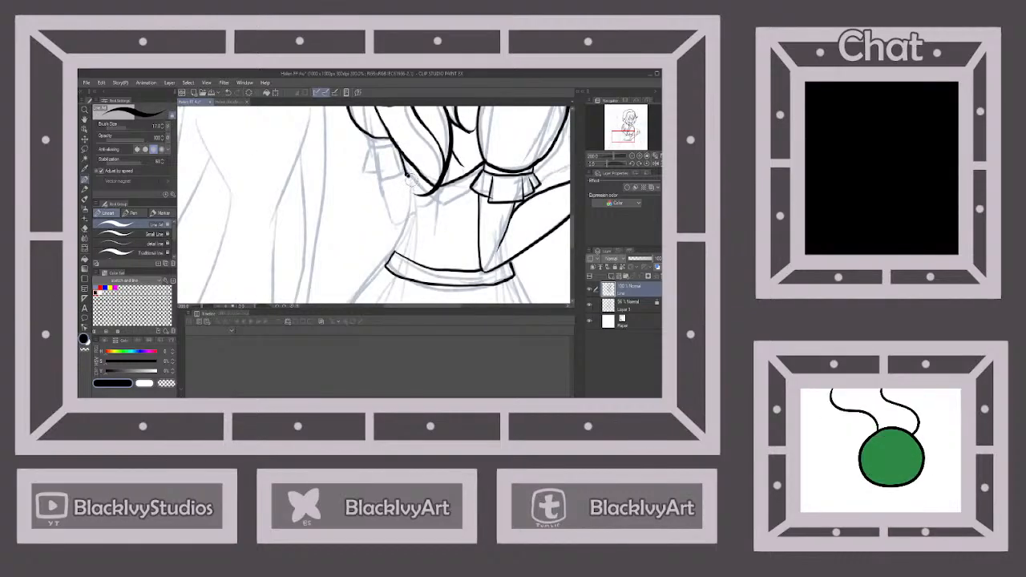
mouse_move(408, 177)
mouse_down()
mouse_move(437, 203)
mouse_move(478, 181)
mouse_up()
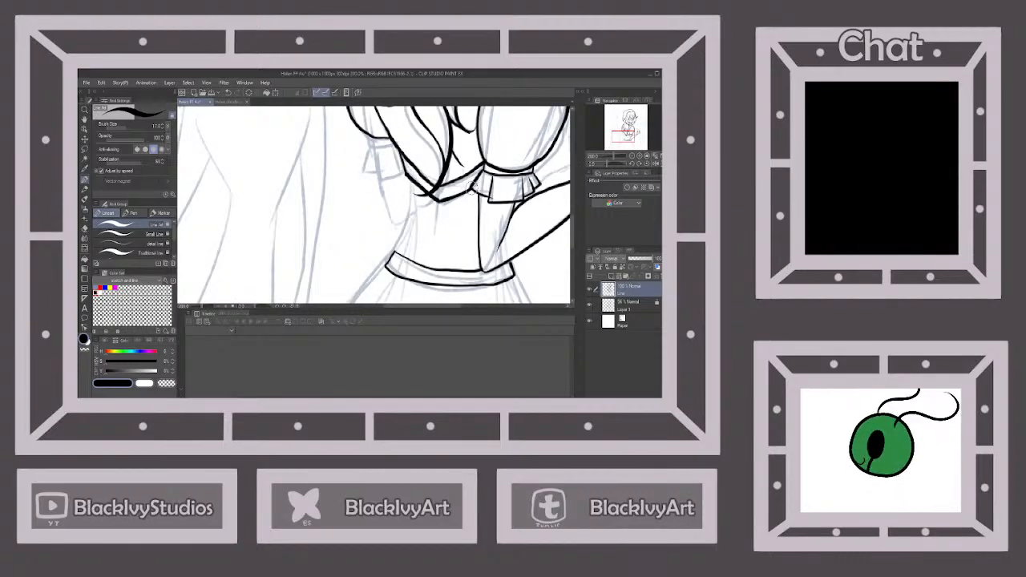
drag(407, 173, 393, 255)
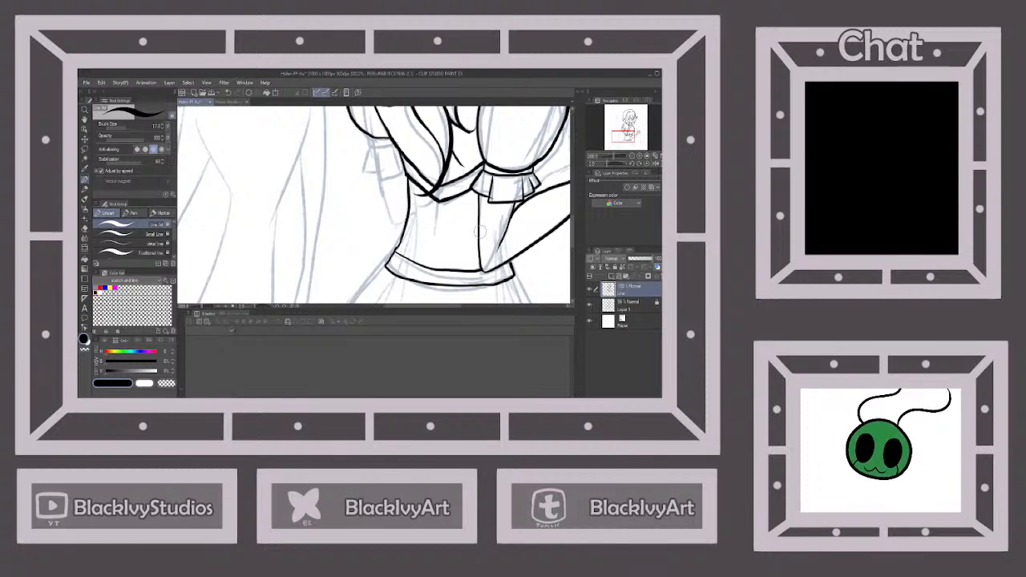
Ink the two central skirt folds and the layered outer edge of the skirt on the near-arm side
scroll(480, 225, down, 4)
scroll(499, 285, up, 1)
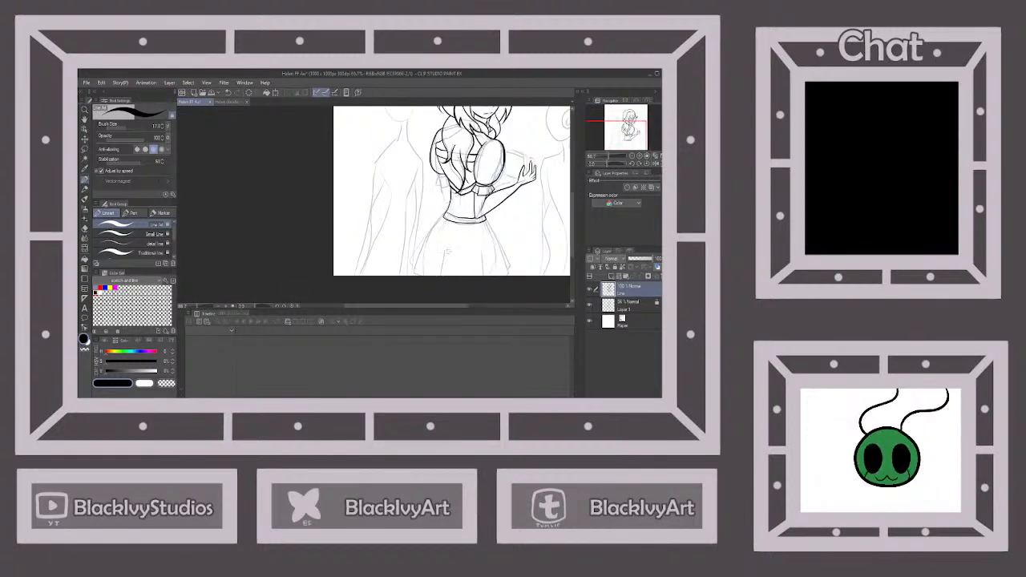
scroll(485, 287, up, 3)
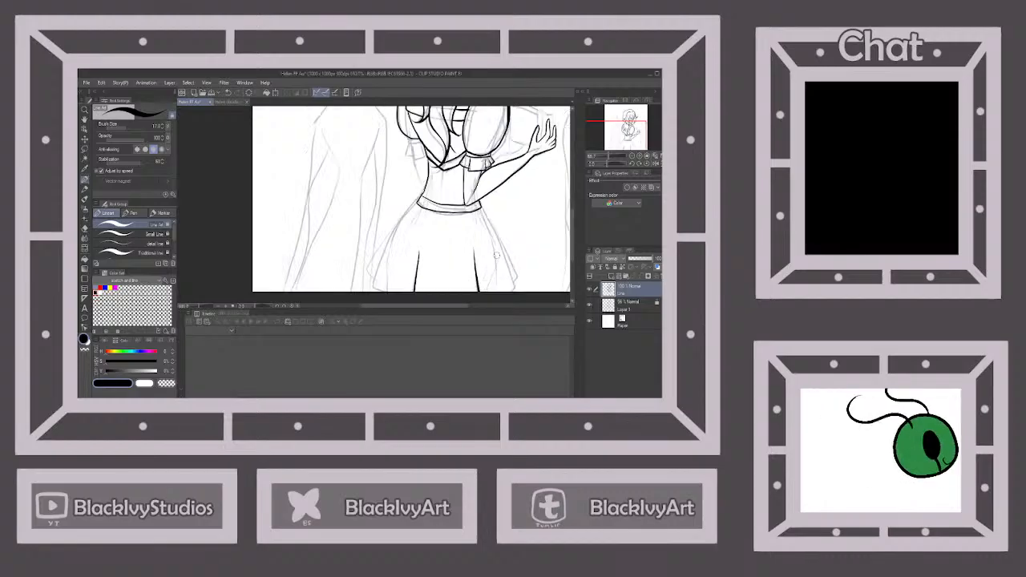
drag(481, 198, 527, 299)
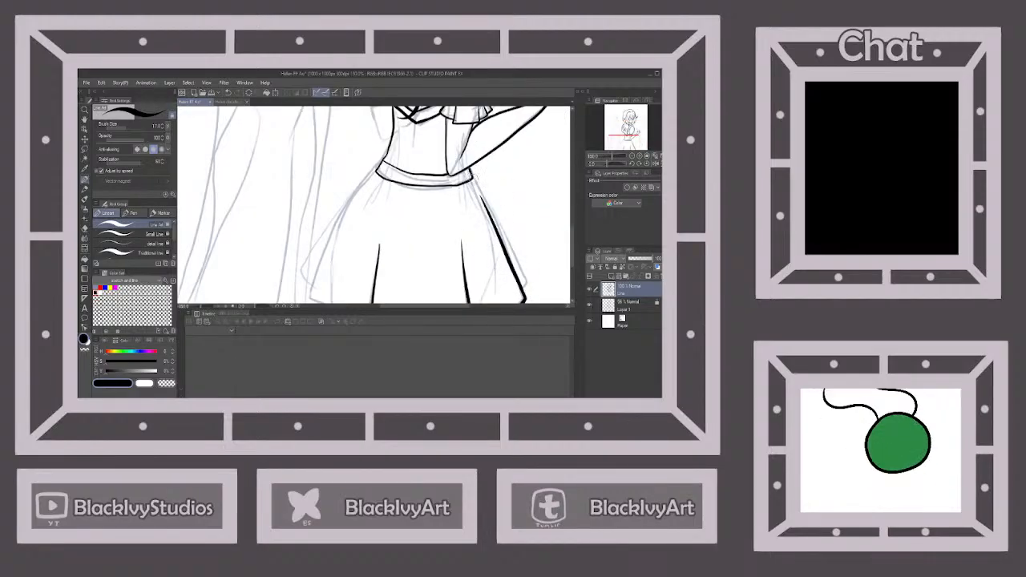
mouse_move(469, 175)
mouse_down()
mouse_move(529, 277)
mouse_move(522, 297)
mouse_up()
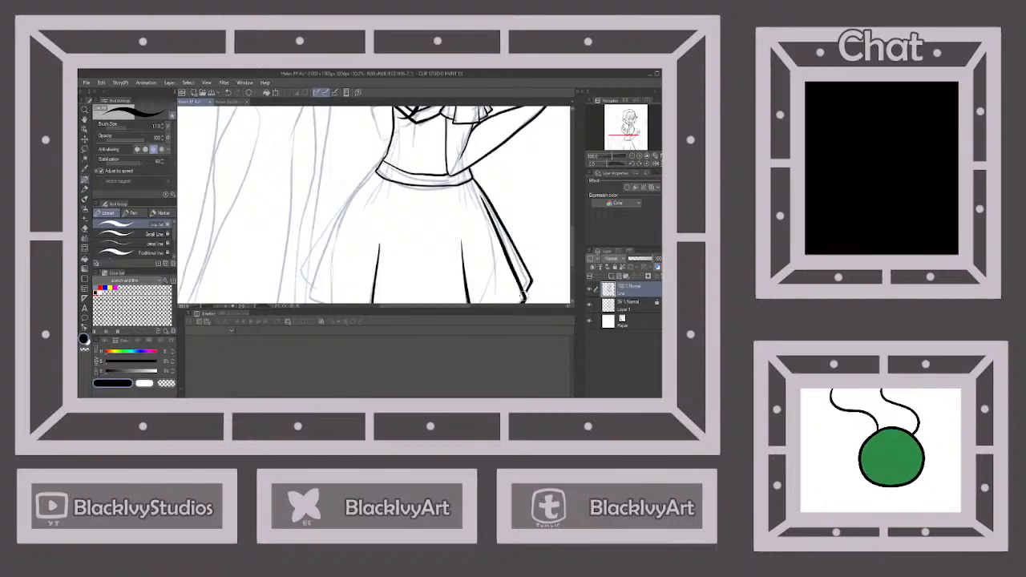
Ink the far side of the skirt with its two flared outer edges running from the waistband to the hem
scroll(529, 298, down, 3)
scroll(474, 258, up, 2)
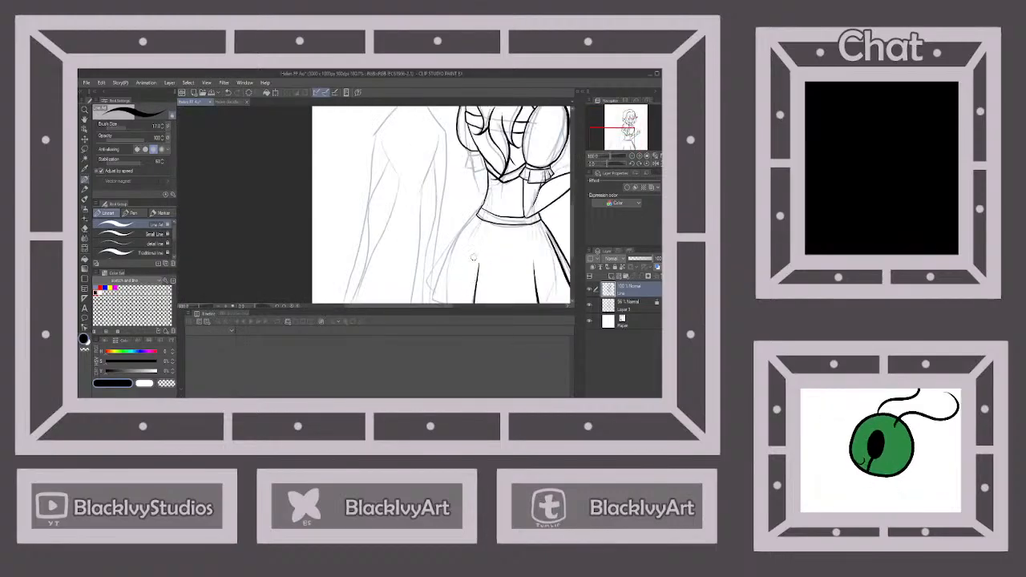
drag(455, 235, 431, 298)
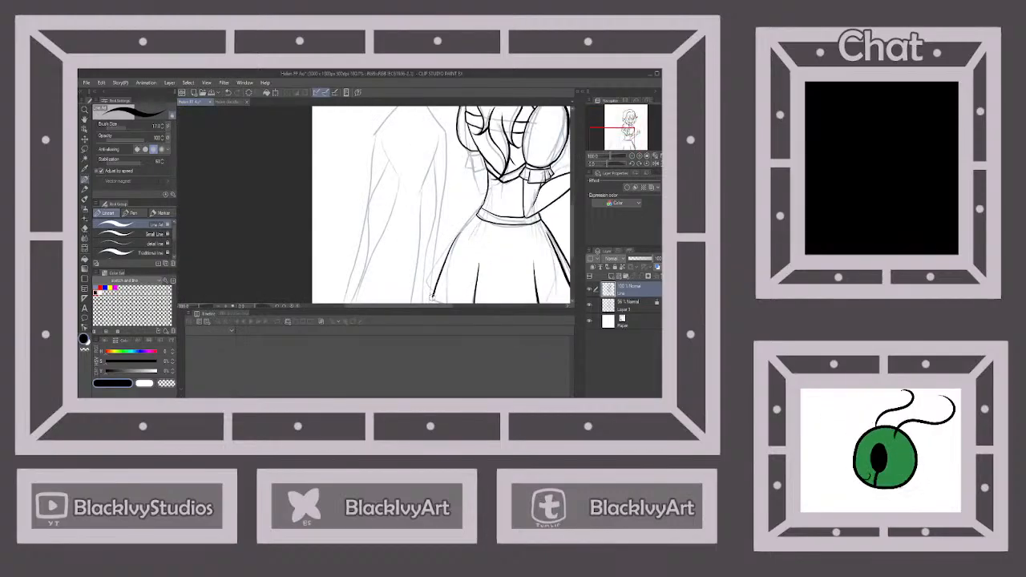
scroll(441, 204, down, 3)
scroll(441, 205, up, 3)
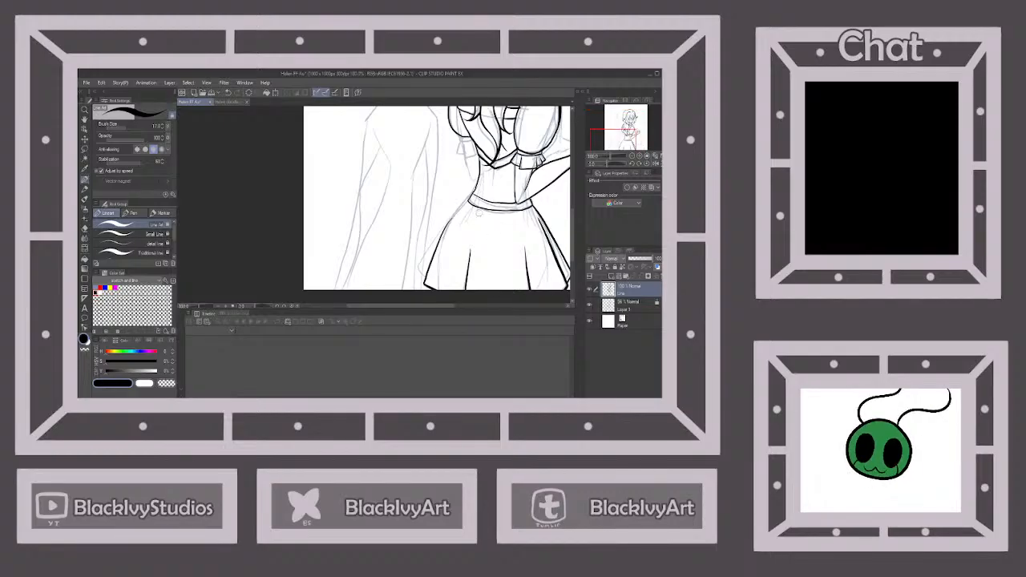
drag(464, 200, 415, 265)
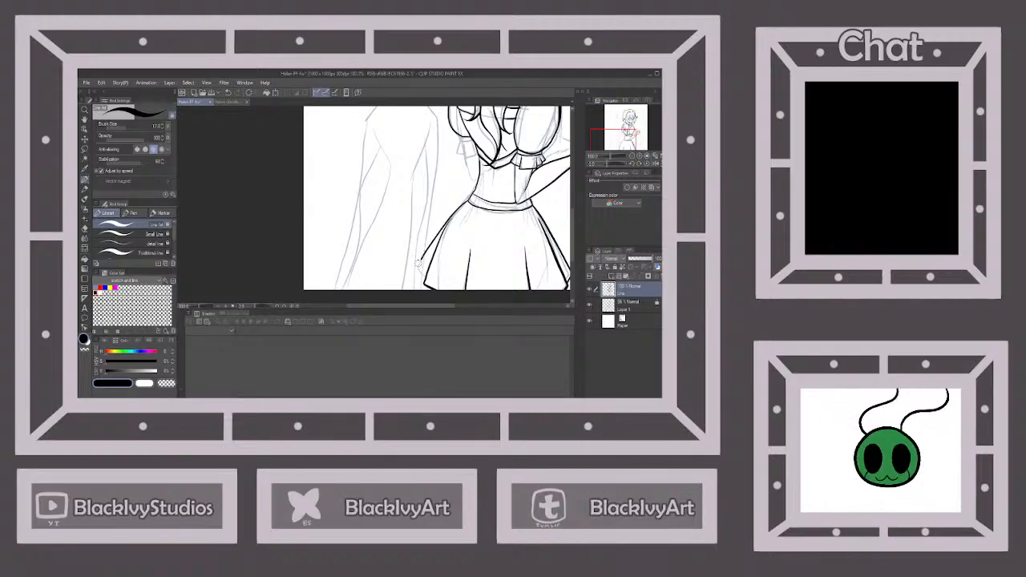
Ink the frilled cuff with its folds beneath the far puffed sleeve
scroll(437, 201, down, 3)
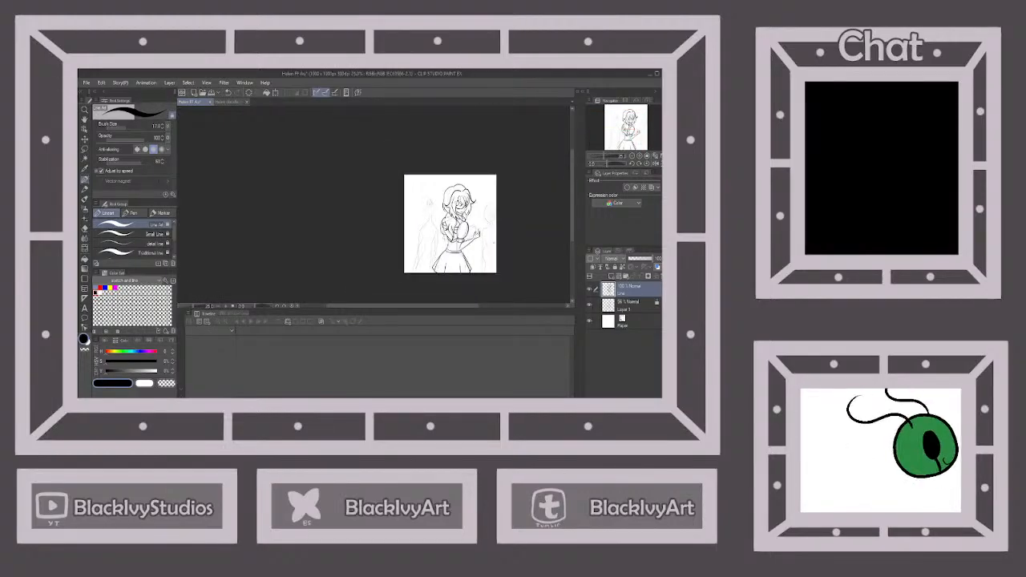
scroll(437, 200, up, 4)
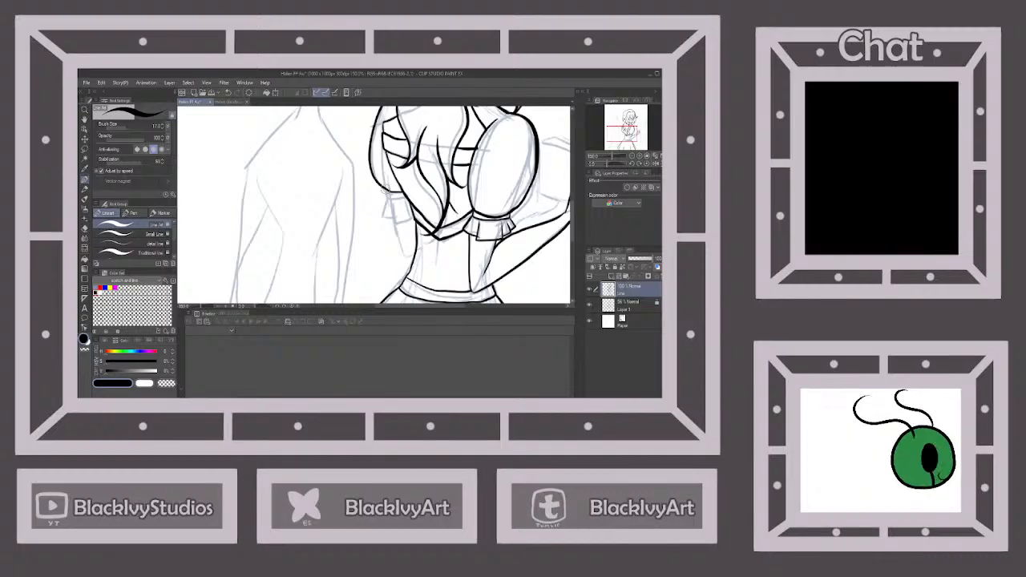
mouse_move(386, 194)
mouse_down()
mouse_move(410, 196)
mouse_move(392, 229)
mouse_move(410, 217)
mouse_move(401, 194)
mouse_move(384, 200)
mouse_move(383, 228)
mouse_move(396, 227)
mouse_move(380, 213)
mouse_move(388, 221)
mouse_up()
scroll(405, 223, down, 3)
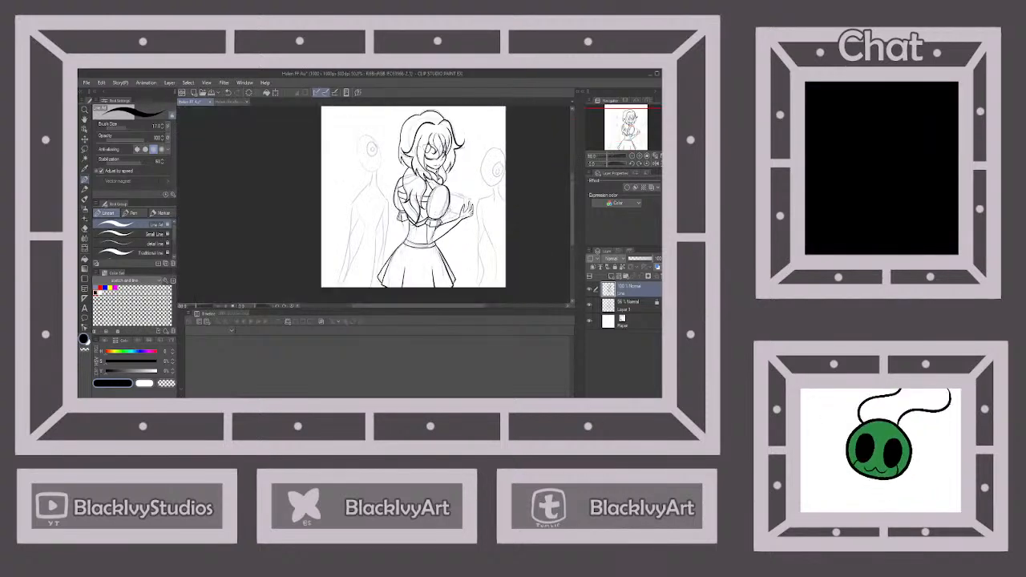
Ink the visible part of the far arm between its frilled cuff and the waist
scroll(405, 216, up, 3)
scroll(406, 217, up, 1)
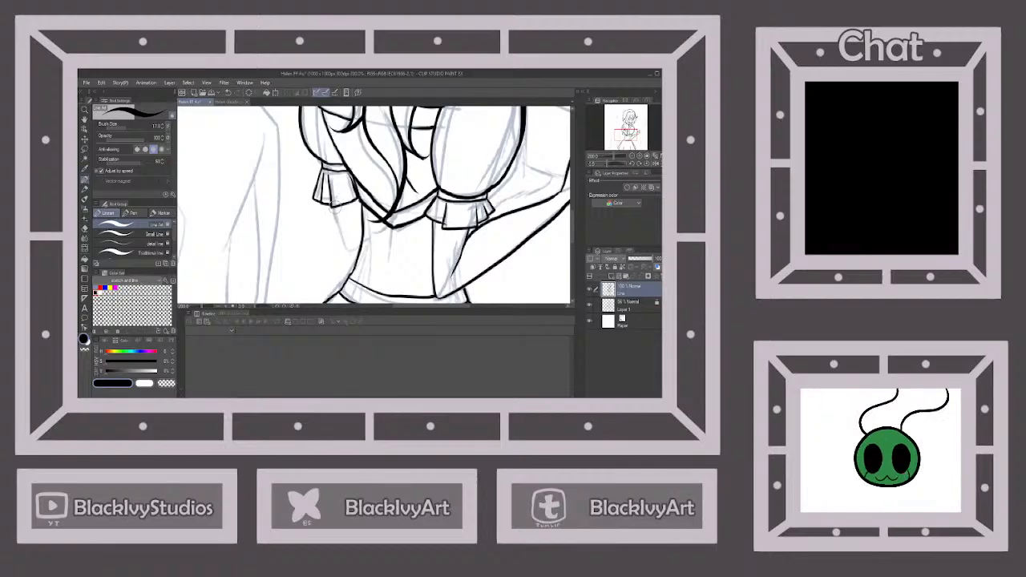
mouse_move(329, 200)
mouse_down()
mouse_move(356, 254)
mouse_move(366, 239)
mouse_up()
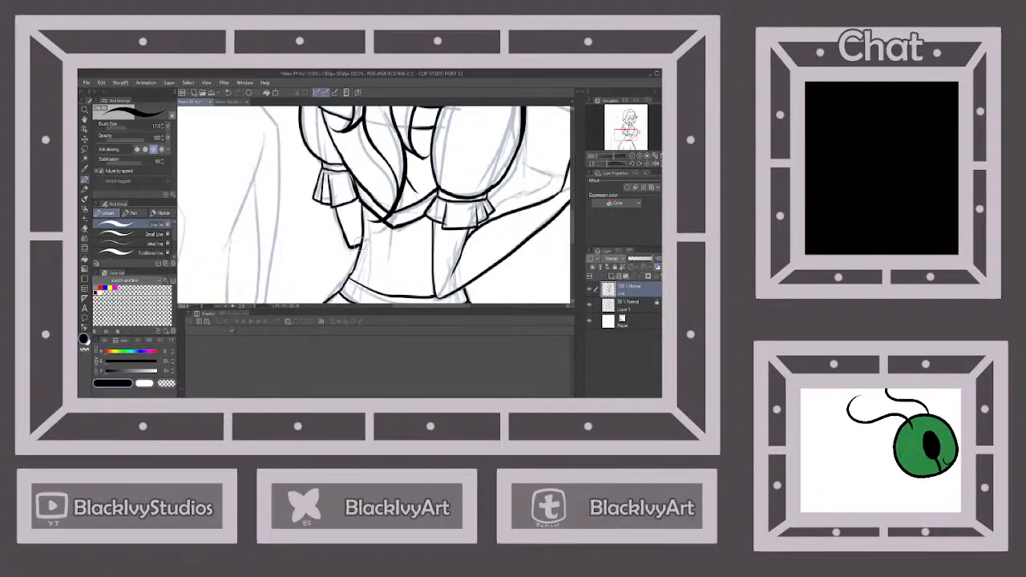
scroll(359, 245, down, 4)
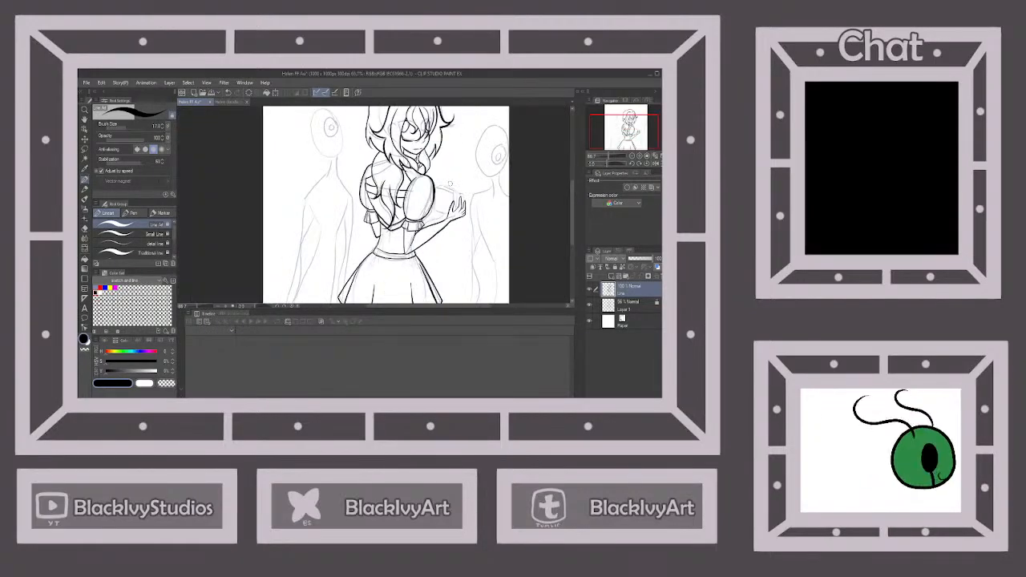
Reinforce the lower outer line of the near puffed sleeve and ink the front face of the box-shaped object beside the raised hand
scroll(362, 199, up, 3)
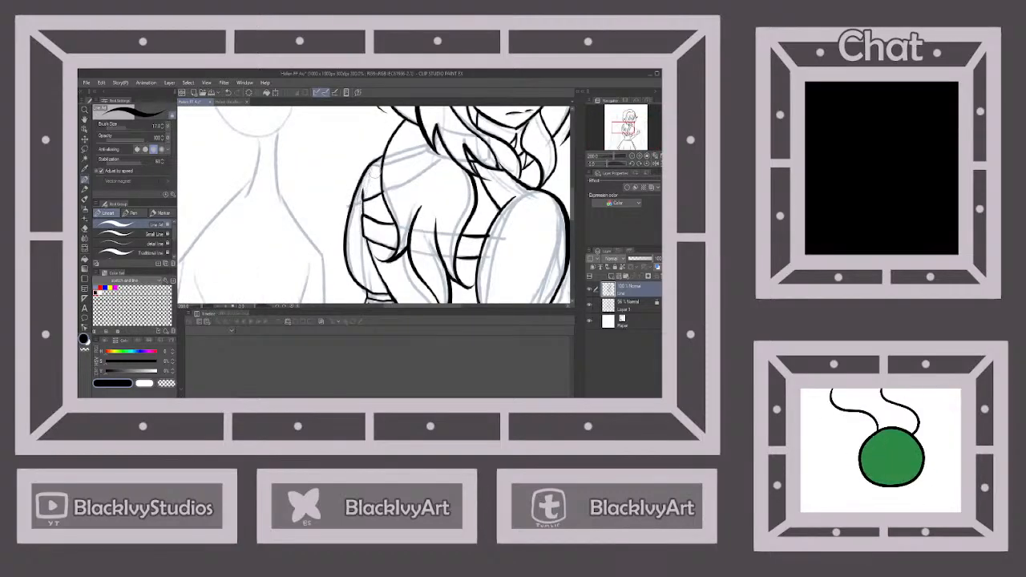
scroll(392, 156, down, 4)
scroll(446, 168, up, 3)
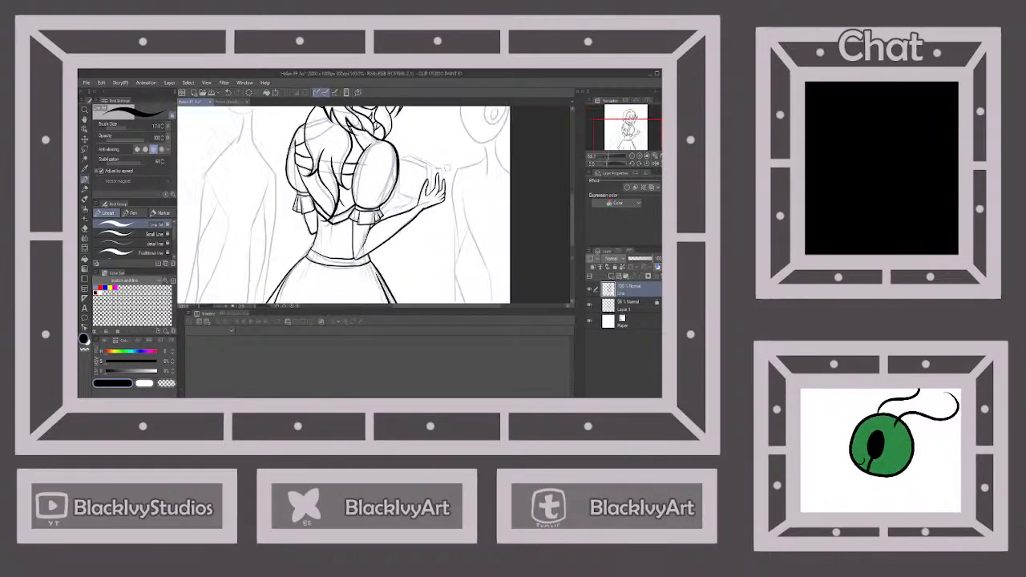
scroll(447, 168, up, 1)
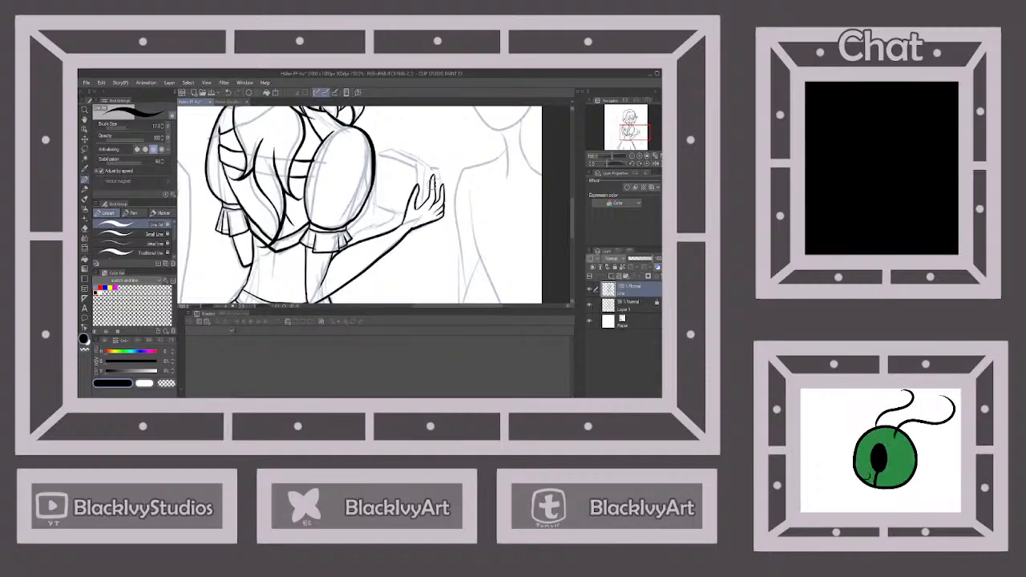
scroll(375, 226, up, 1)
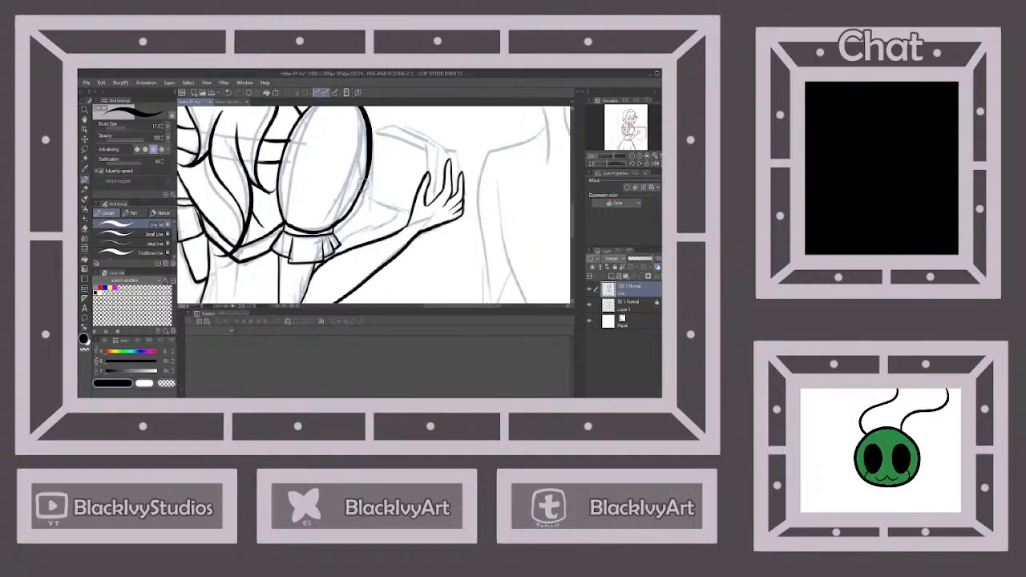
drag(363, 186, 332, 239)
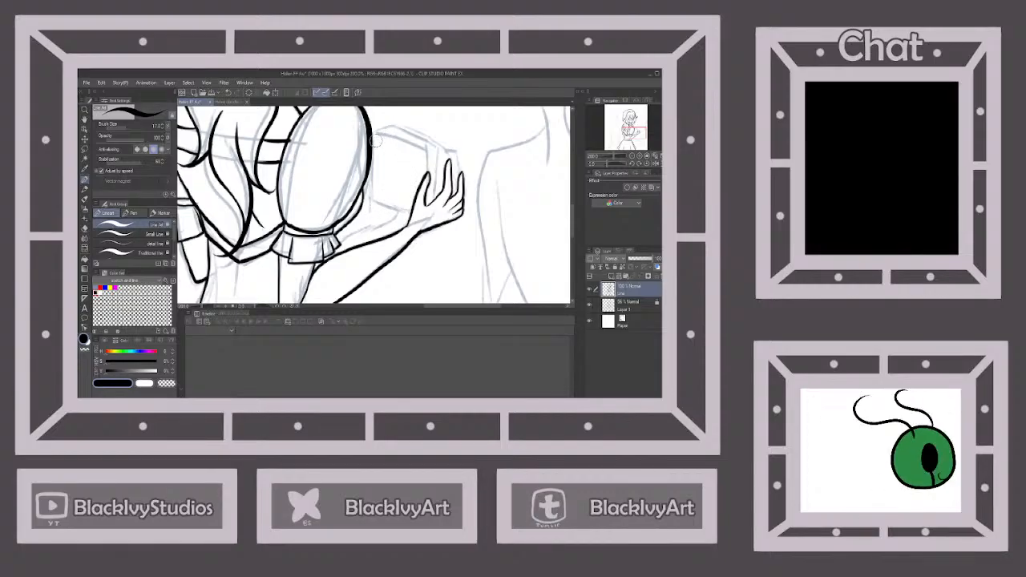
mouse_move(372, 130)
mouse_down()
mouse_move(372, 203)
mouse_move(410, 213)
mouse_up()
drag(374, 132, 430, 152)
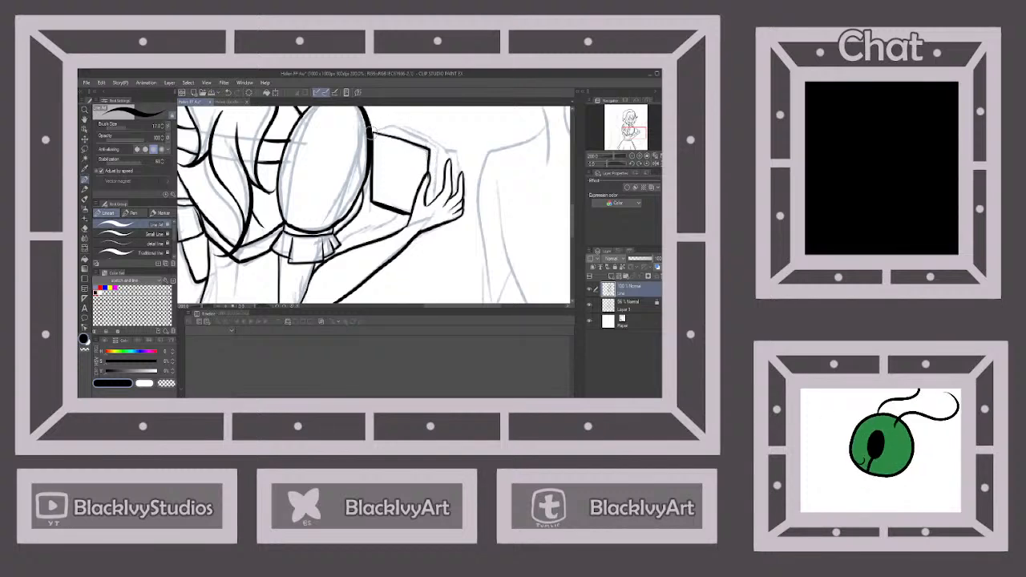
Ink the top and side edges of the held box-shaped object behind the fingers, and undo the last stroke
mouse_move(374, 133)
mouse_down()
mouse_move(389, 125)
mouse_move(440, 146)
mouse_move(434, 201)
mouse_up()
mouse_move(432, 142)
mouse_down()
mouse_move(455, 154)
mouse_move(450, 193)
mouse_up()
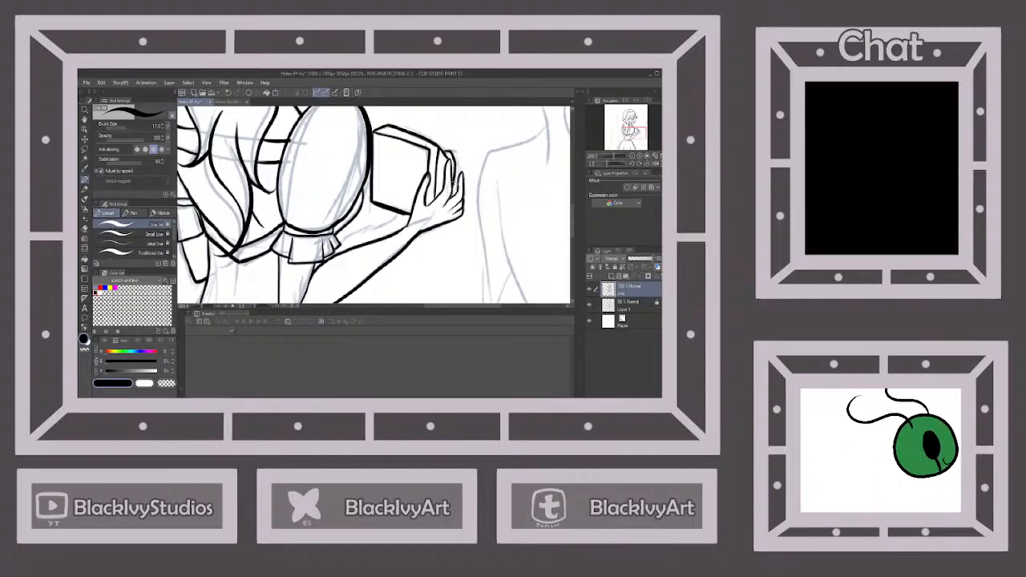
click(228, 93)
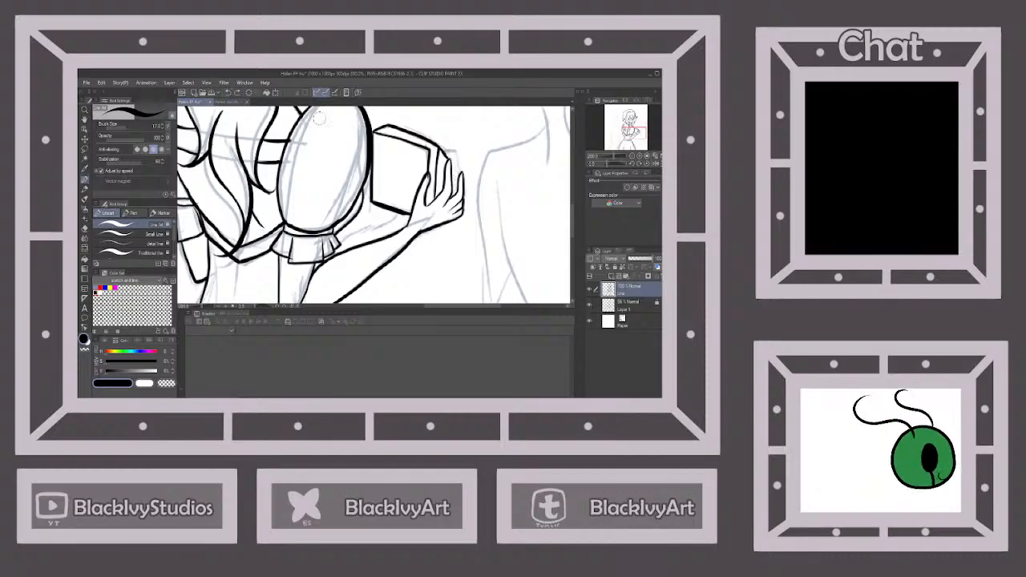
Ink the outermost finger line of the raised hand and the upper forearm line beneath the held box-shaped object
drag(441, 149, 461, 168)
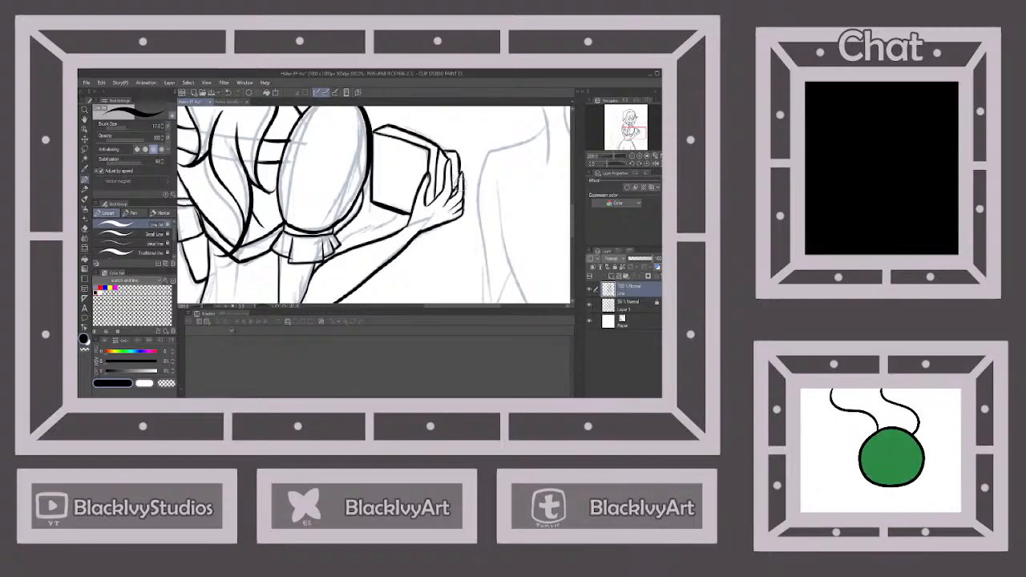
scroll(461, 184, down, 3)
scroll(440, 185, up, 3)
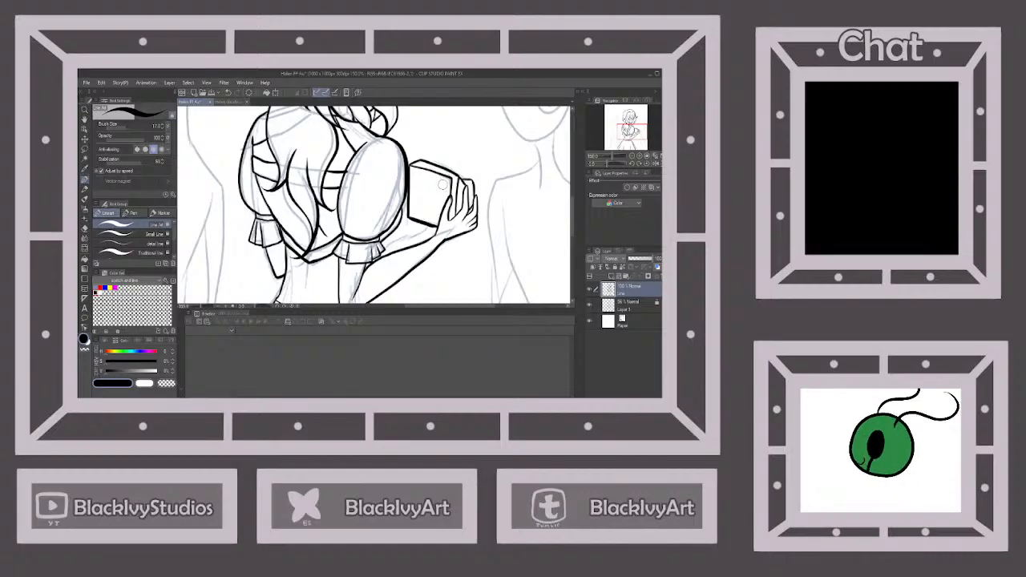
scroll(442, 184, down, 3)
scroll(429, 208, up, 4)
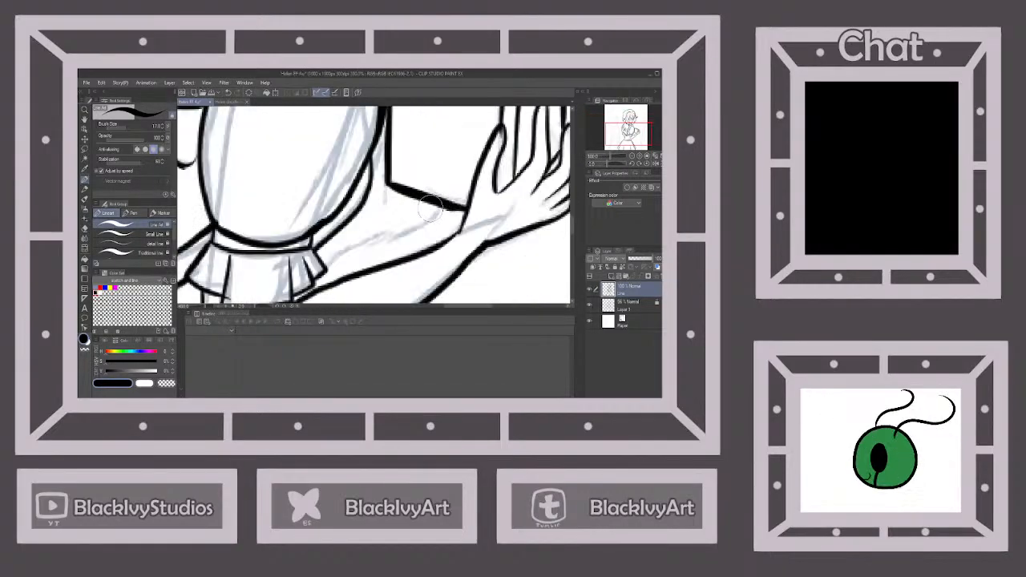
mouse_move(380, 234)
mouse_down()
mouse_move(409, 232)
mouse_move(445, 206)
mouse_move(390, 207)
mouse_up()
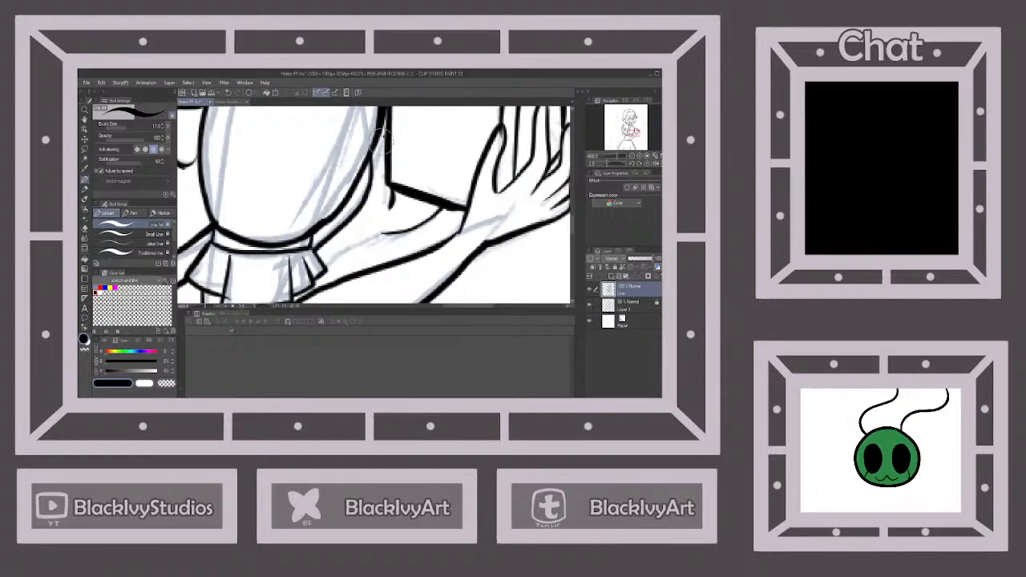
scroll(389, 164, down, 4)
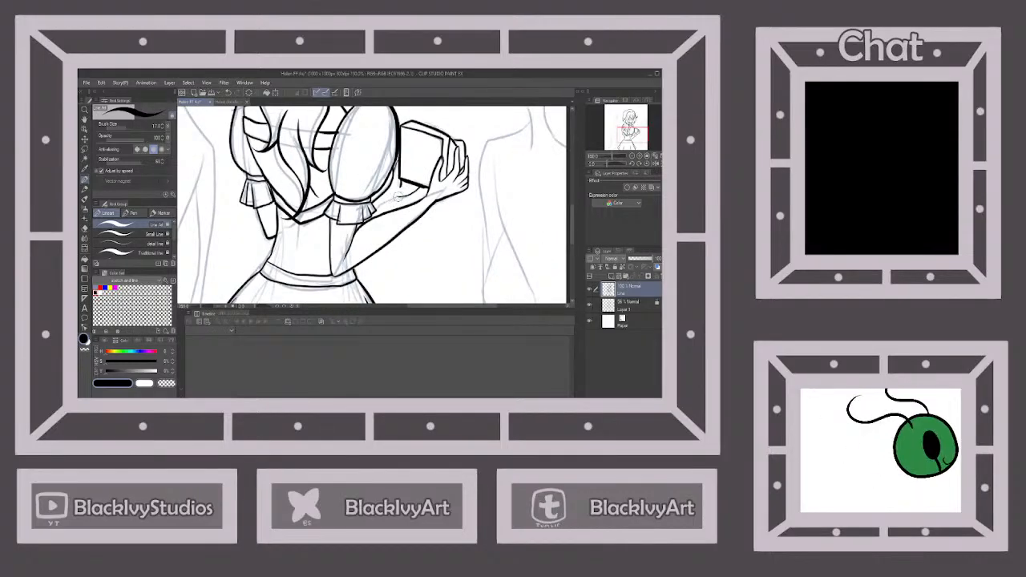
scroll(407, 181, down, 2)
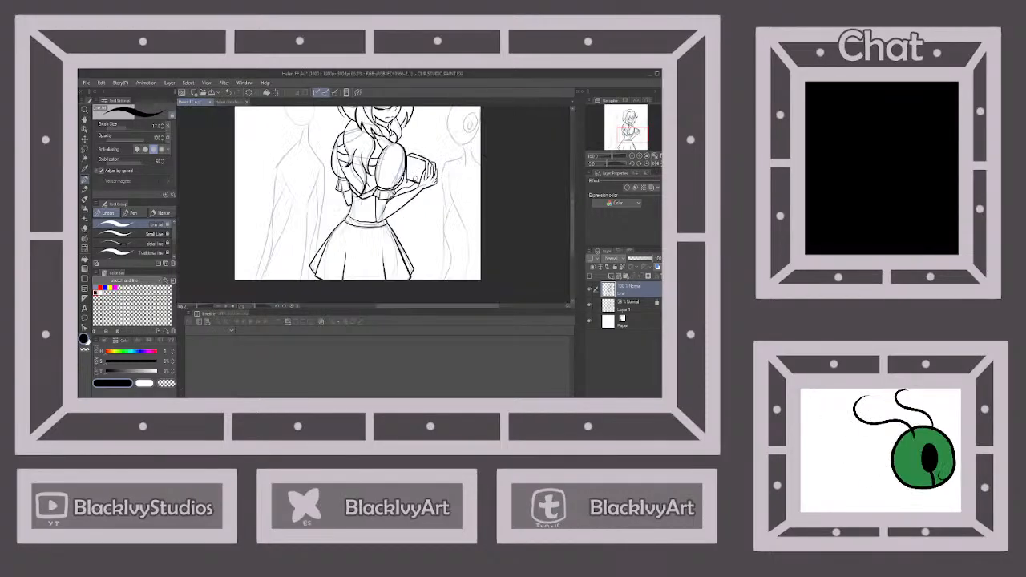
scroll(407, 168, down, 1)
scroll(407, 168, up, 4)
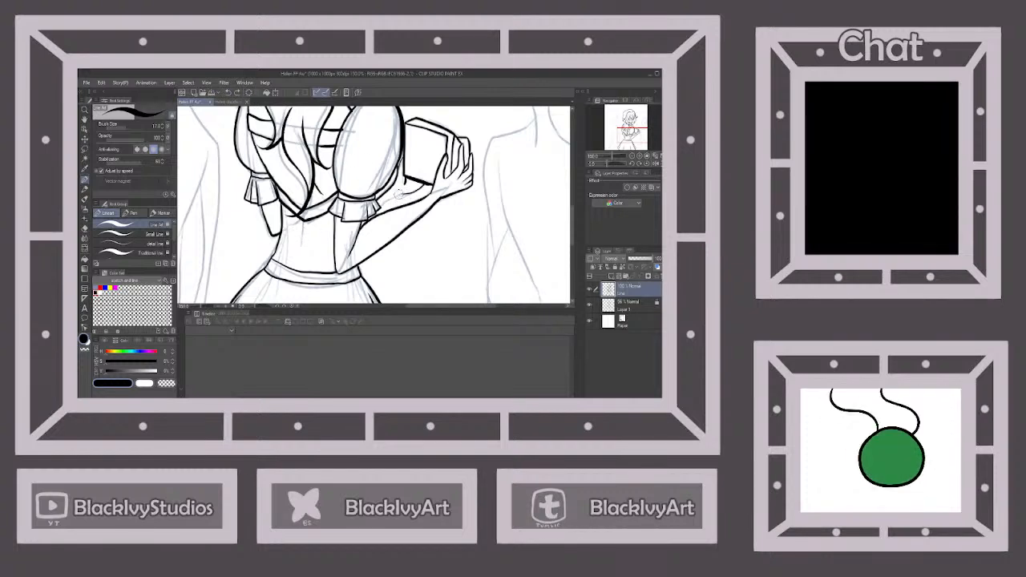
Toggle the sketch layer's visibility off and back on to check the character's line art against the sketch
scroll(414, 195, down, 3)
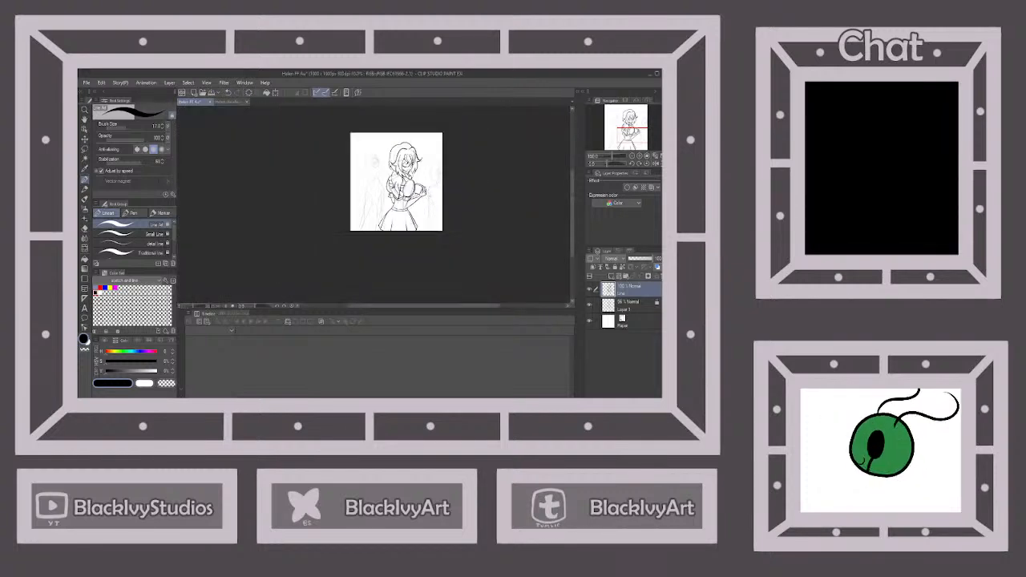
scroll(431, 170, up, 1)
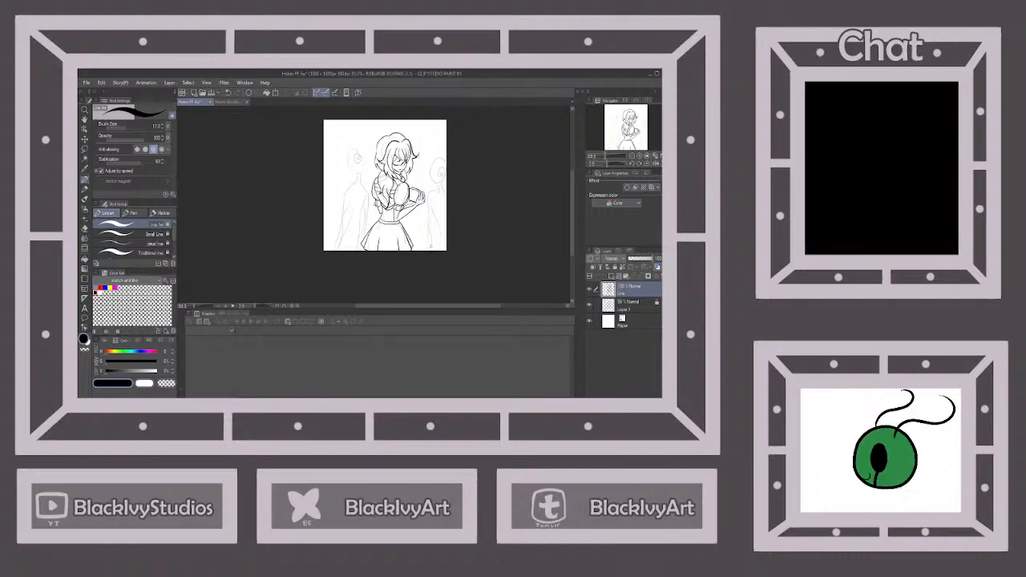
click(590, 306)
click(590, 307)
click(590, 307)
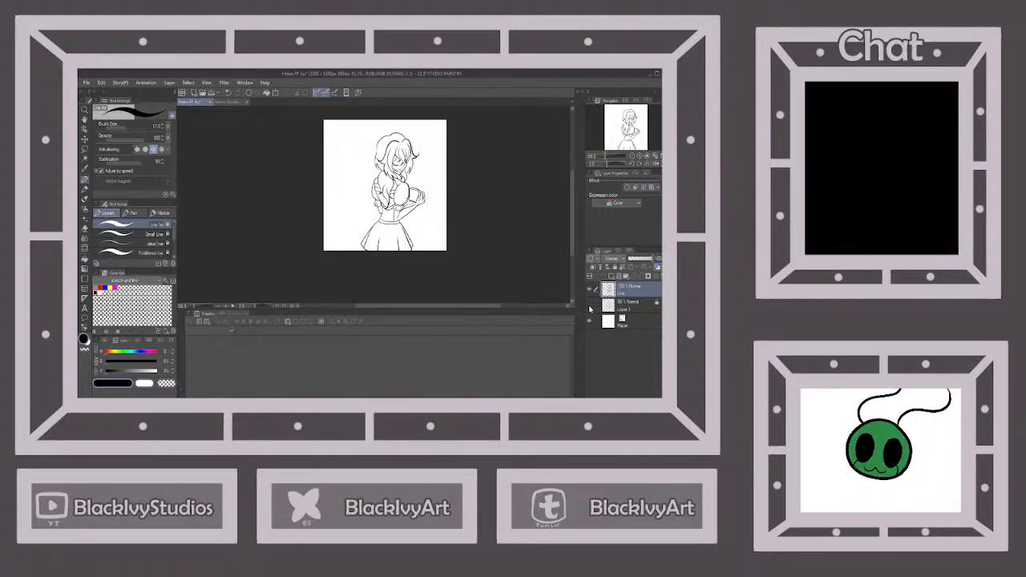
click(590, 310)
click(591, 312)
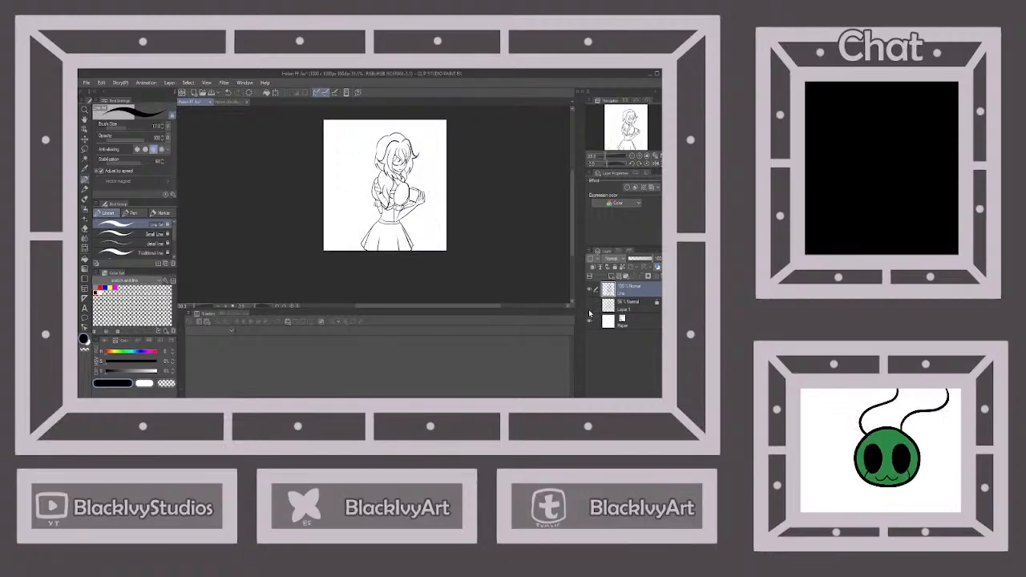
click(590, 309)
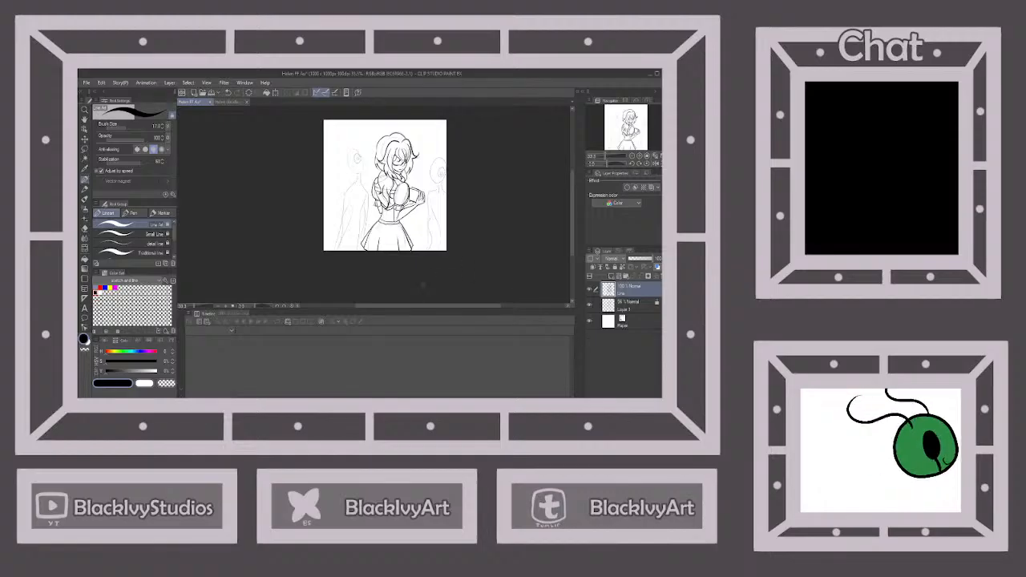
Ink the oval head outline of the one-eyed background figure on the left side of the drawing
scroll(362, 172, up, 3)
scroll(357, 160, down, 3)
scroll(353, 146, up, 3)
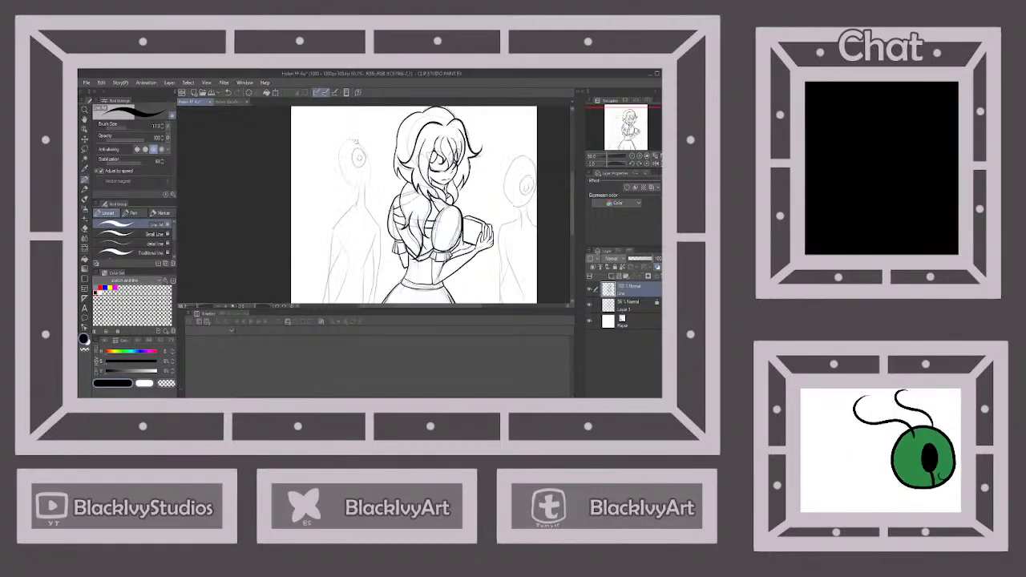
mouse_move(370, 162)
mouse_down()
mouse_move(354, 140)
mouse_move(332, 149)
mouse_move(328, 178)
mouse_move(346, 204)
mouse_move(364, 205)
mouse_up()
drag(371, 155, 375, 194)
scroll(369, 204, down, 5)
scroll(369, 205, up, 3)
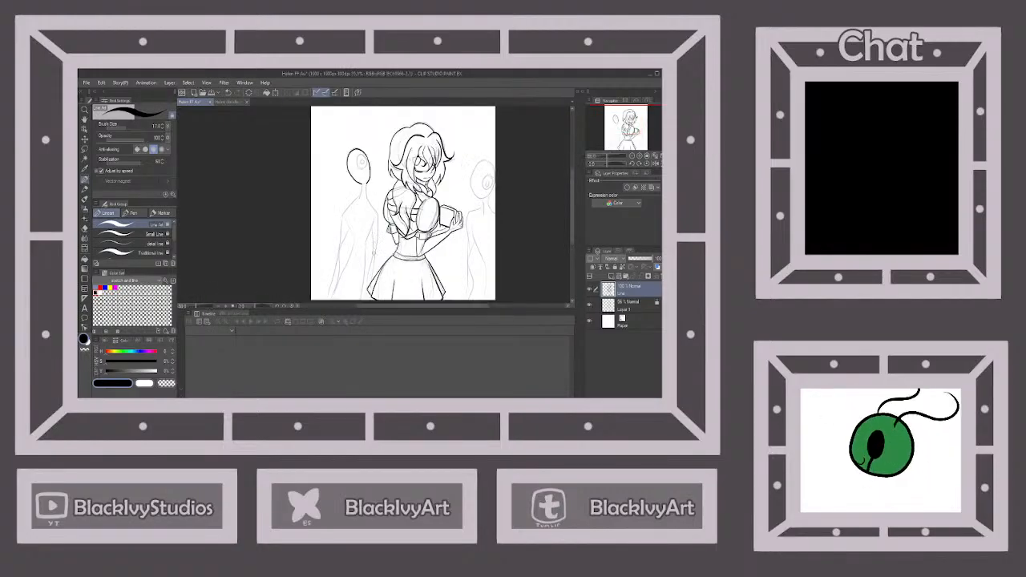
Ink the left background figure's neck, shoulders and outer body lines down to the canvas edge and skirt
scroll(379, 205, down, 2)
scroll(382, 255, up, 3)
scroll(375, 244, down, 1)
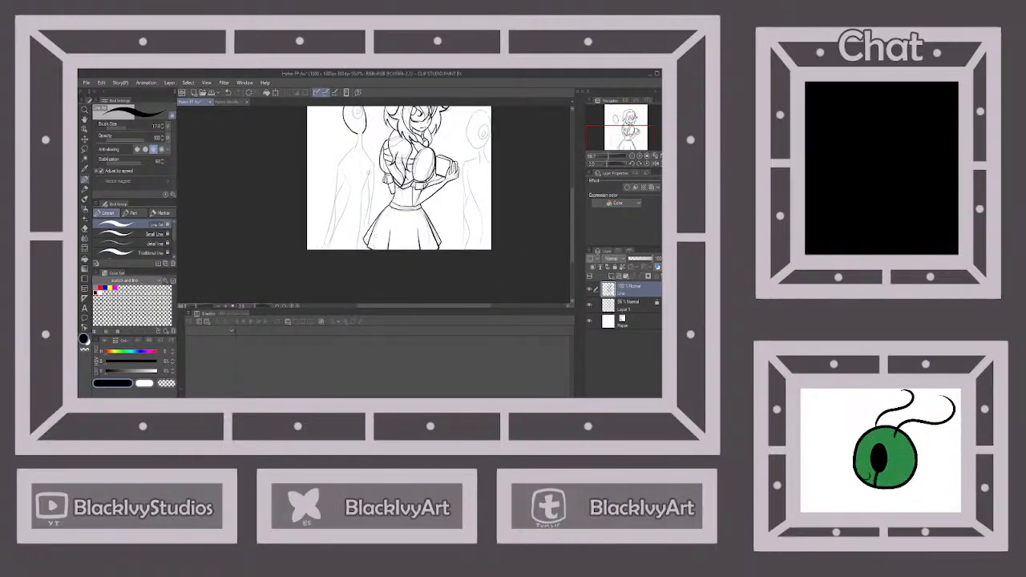
scroll(359, 139, up, 1)
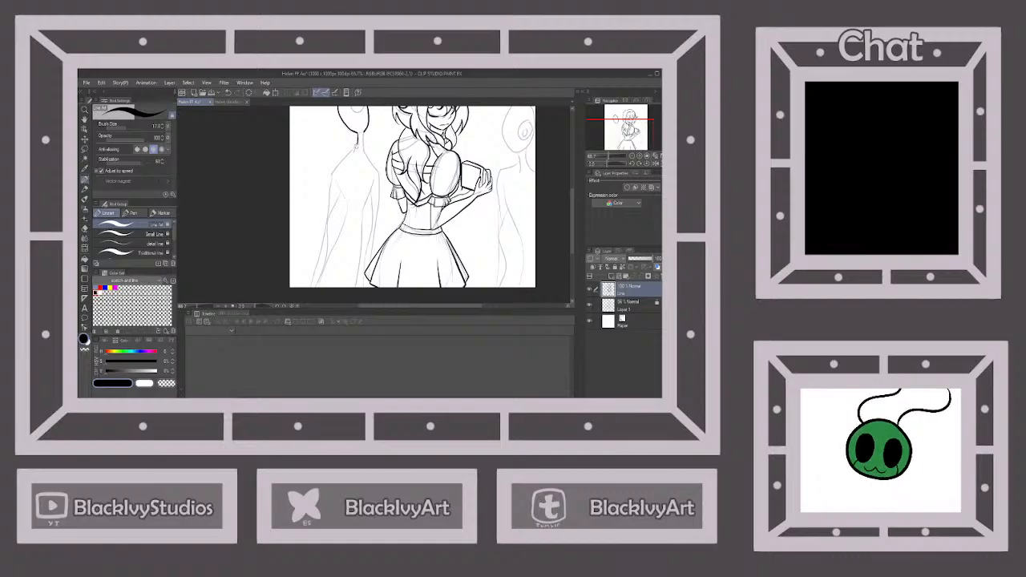
drag(330, 183, 311, 288)
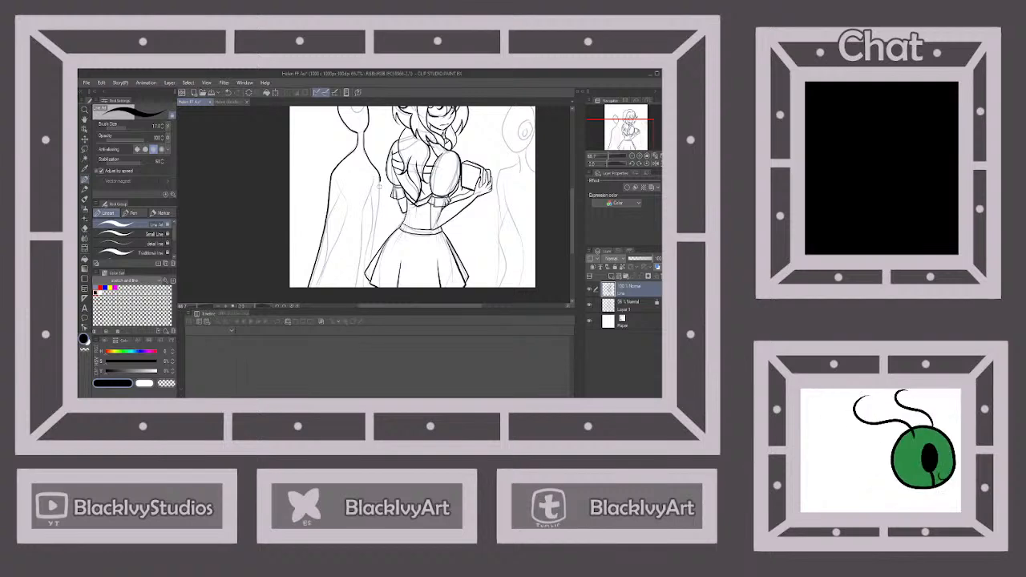
drag(380, 183, 375, 227)
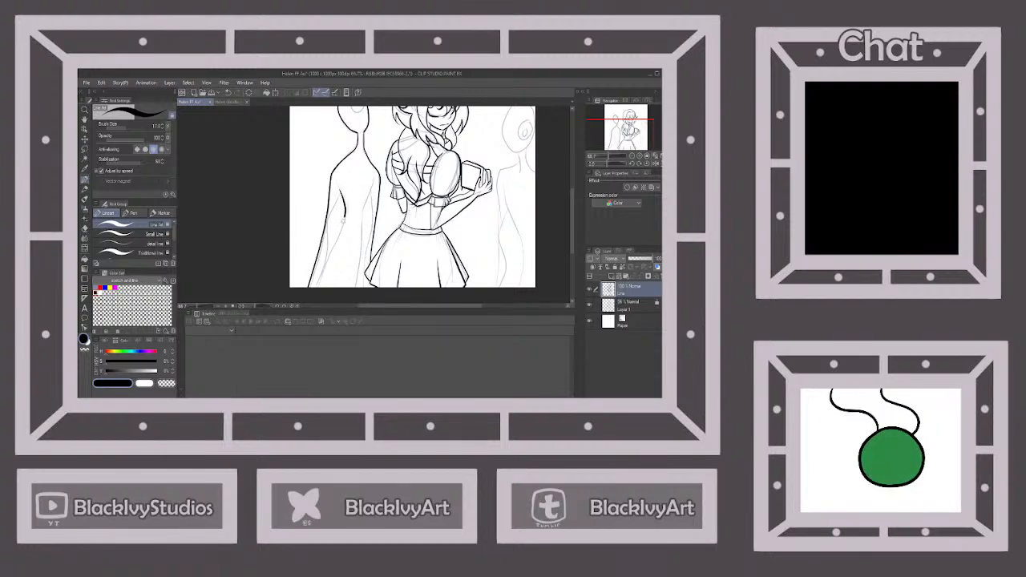
Ink the inner arm and torso lines of the left background figure
drag(334, 244, 321, 287)
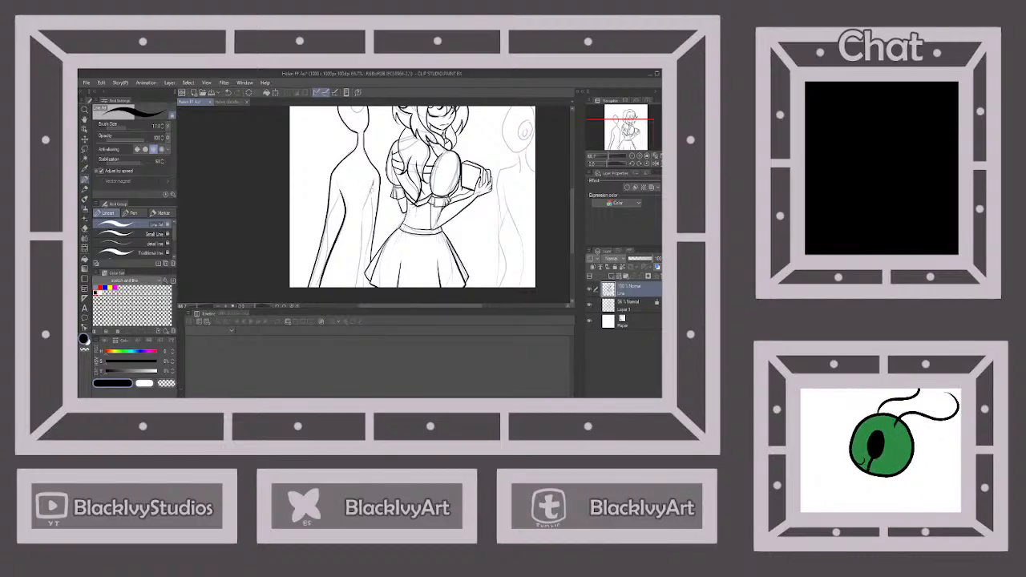
drag(363, 213, 354, 290)
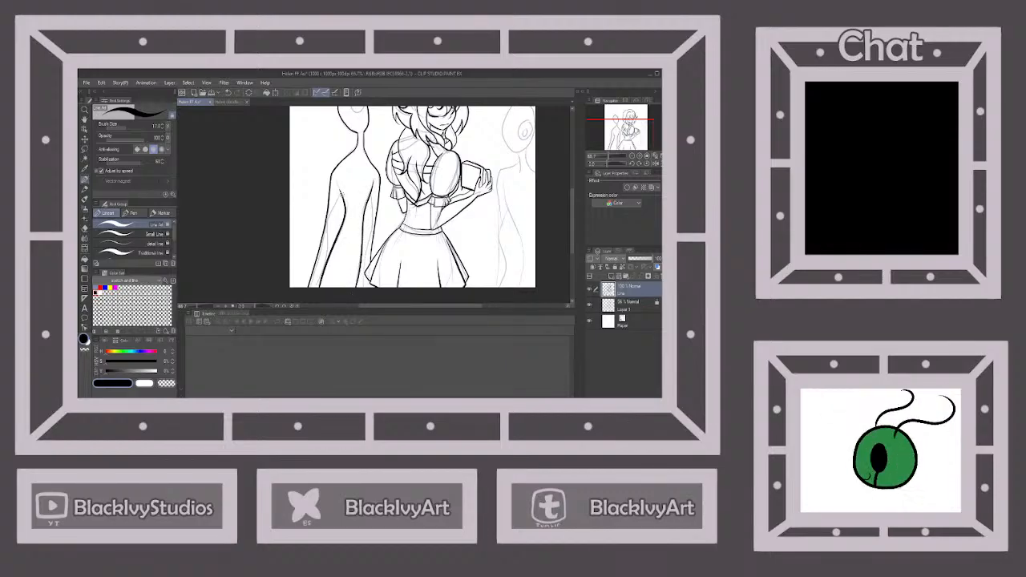
drag(343, 193, 327, 231)
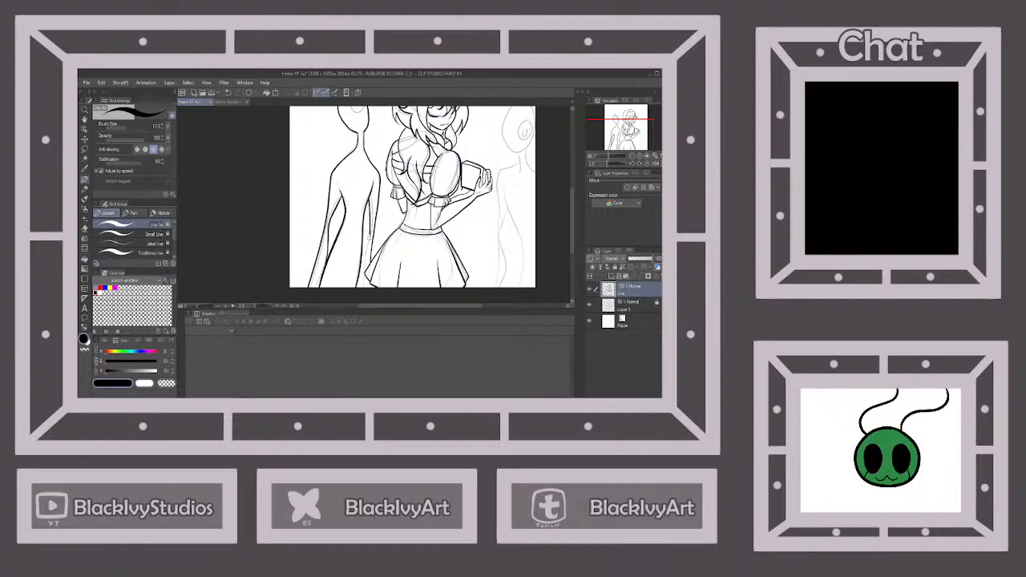
drag(363, 261, 365, 293)
Ink the left background figure's single eye with a filled black pupil
scroll(366, 294, down, 1)
scroll(363, 151, up, 2)
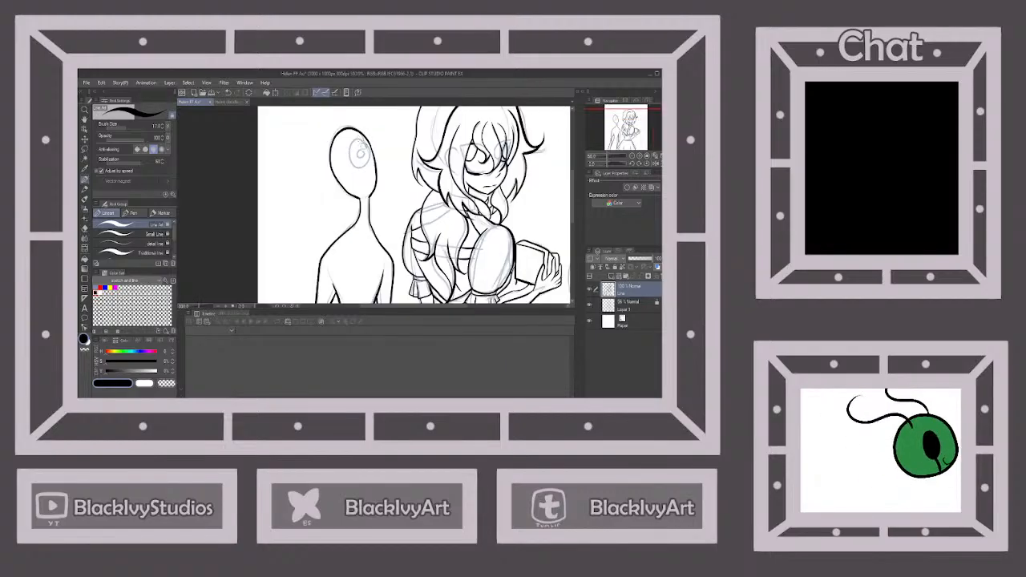
mouse_move(366, 141)
mouse_down()
mouse_move(351, 145)
mouse_move(359, 171)
mouse_move(371, 147)
mouse_move(362, 140)
mouse_move(363, 154)
mouse_up()
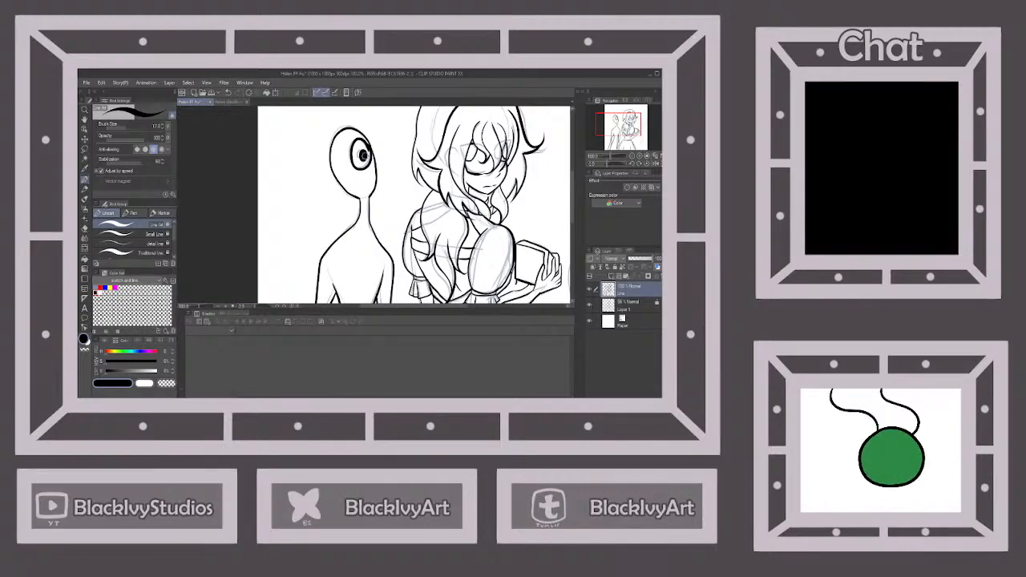
Ink the head outline, neck and body of the one-eyed background figure at the right edge of the drawing
scroll(362, 154, down, 4)
scroll(322, 165, up, 6)
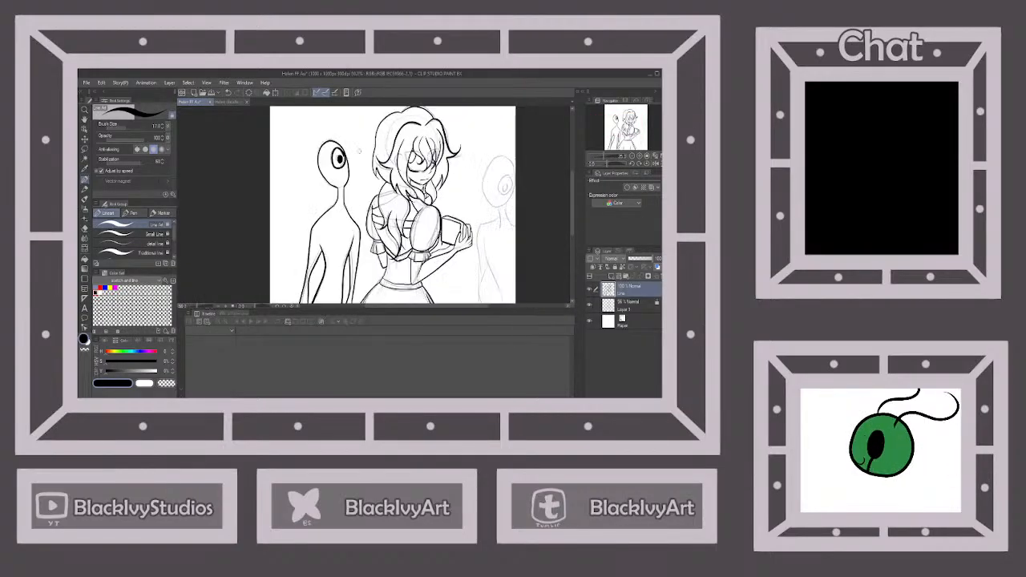
scroll(306, 170, down, 4)
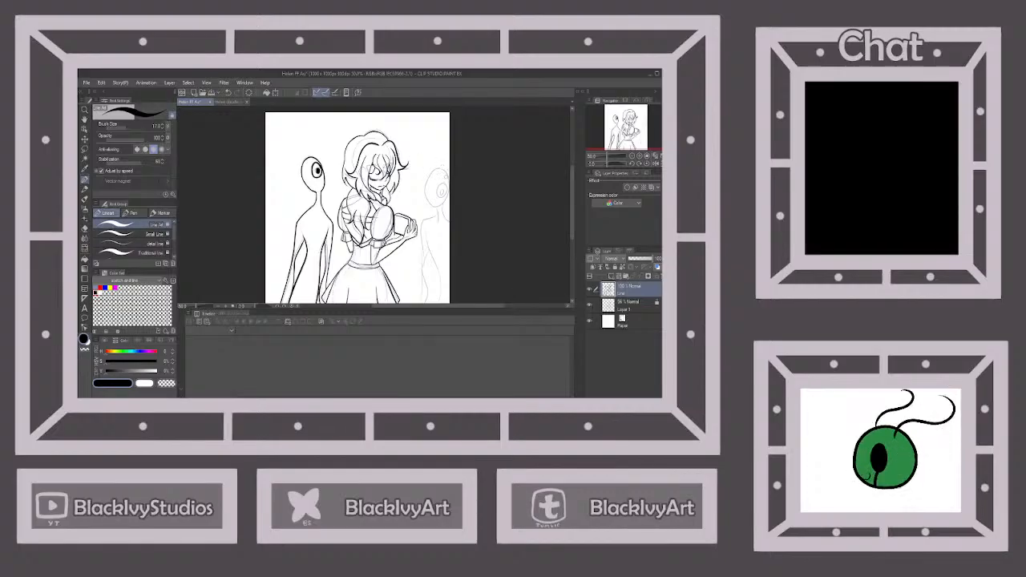
scroll(439, 181, up, 1)
drag(437, 164, 422, 178)
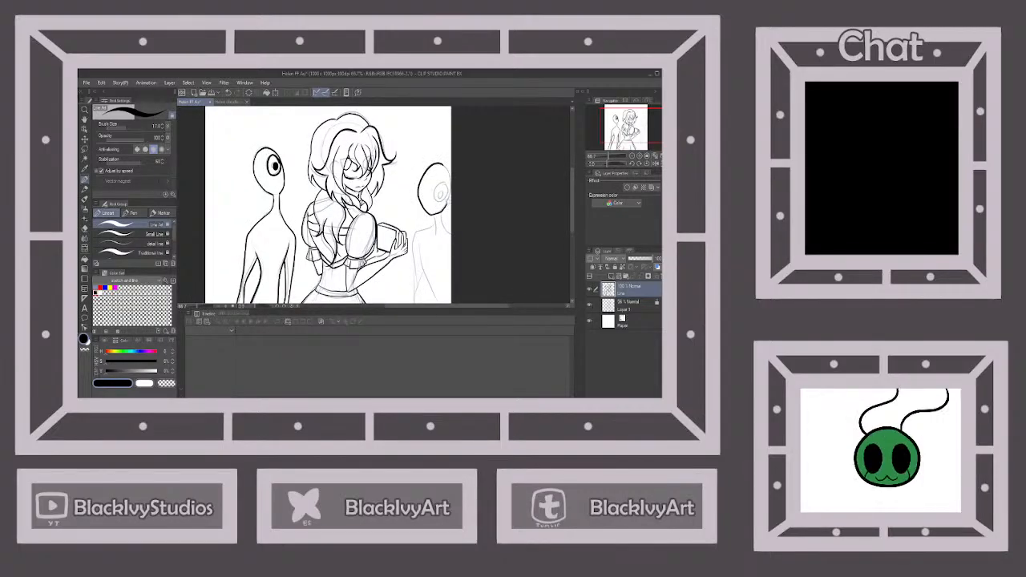
scroll(443, 164, down, 3)
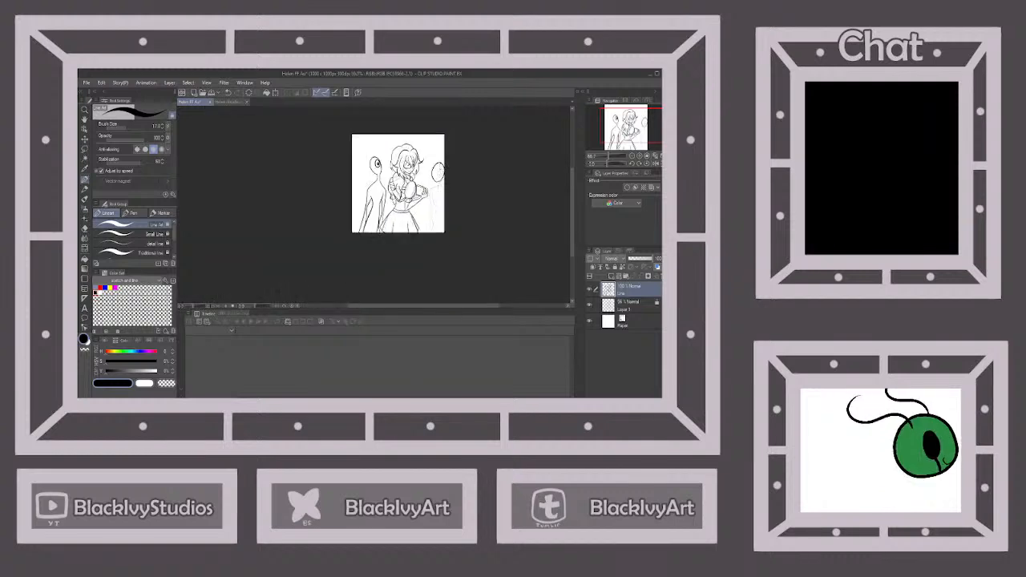
scroll(445, 210, up, 2)
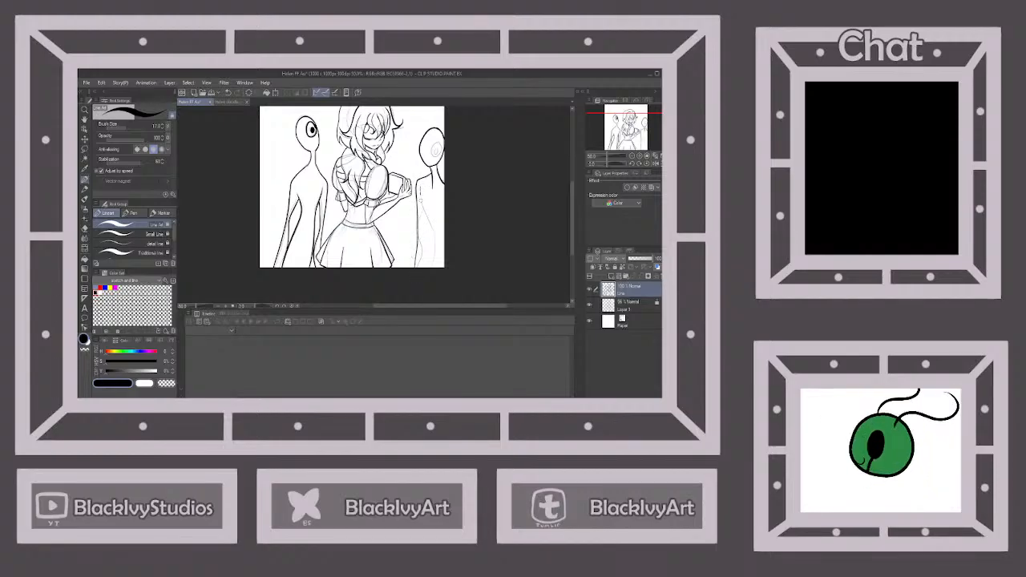
scroll(427, 229, up, 1)
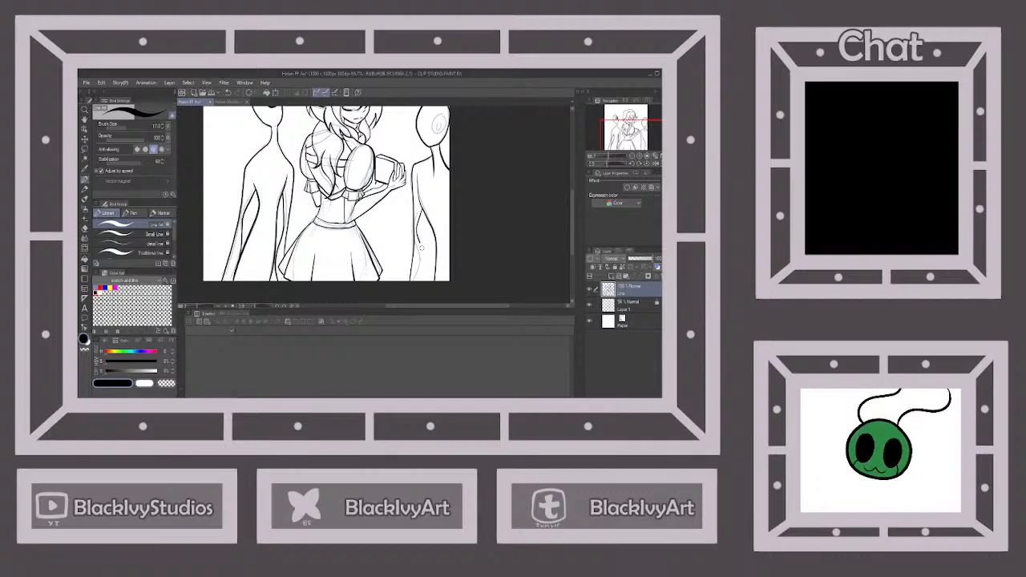
Ink the right background figure's single eye with a filled black pupil
scroll(415, 283, down, 2)
scroll(433, 192, up, 3)
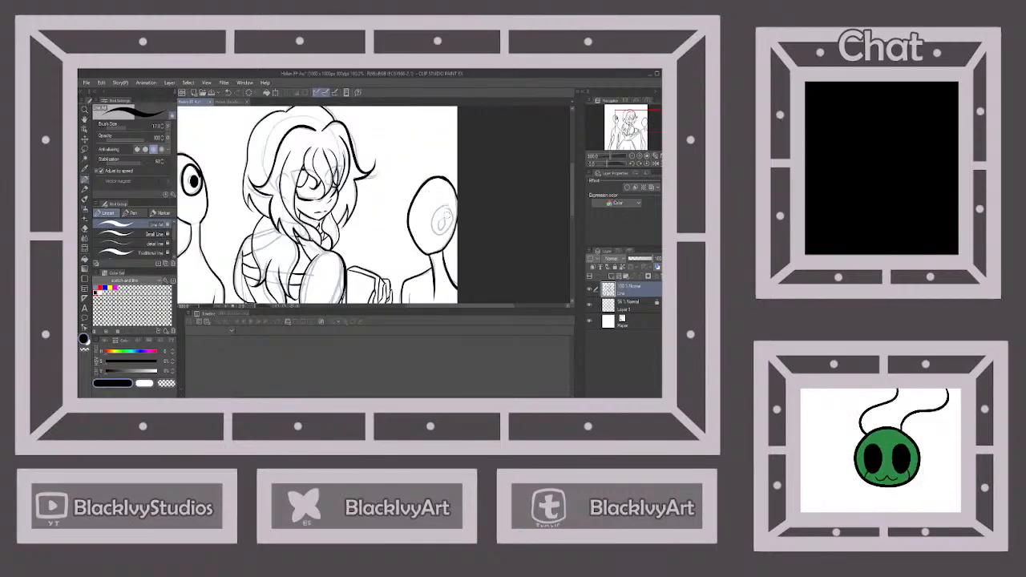
mouse_move(449, 210)
mouse_down()
mouse_move(431, 229)
mouse_move(449, 230)
mouse_move(445, 207)
mouse_move(441, 226)
mouse_up()
Ink a smaller background figure's oval head, neck and body between the raised hand and the right figure
scroll(441, 226, down, 3)
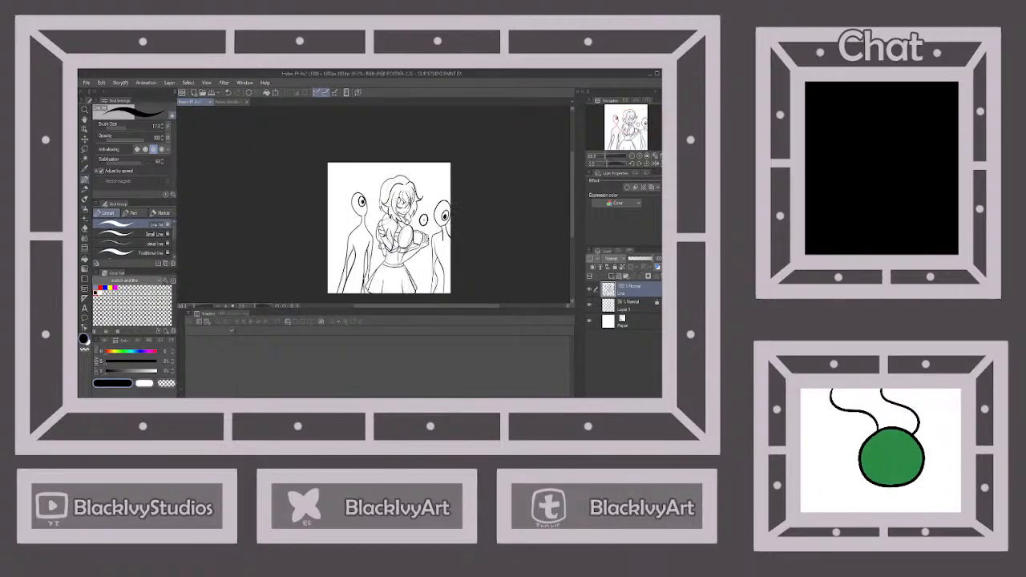
scroll(424, 218, up, 2)
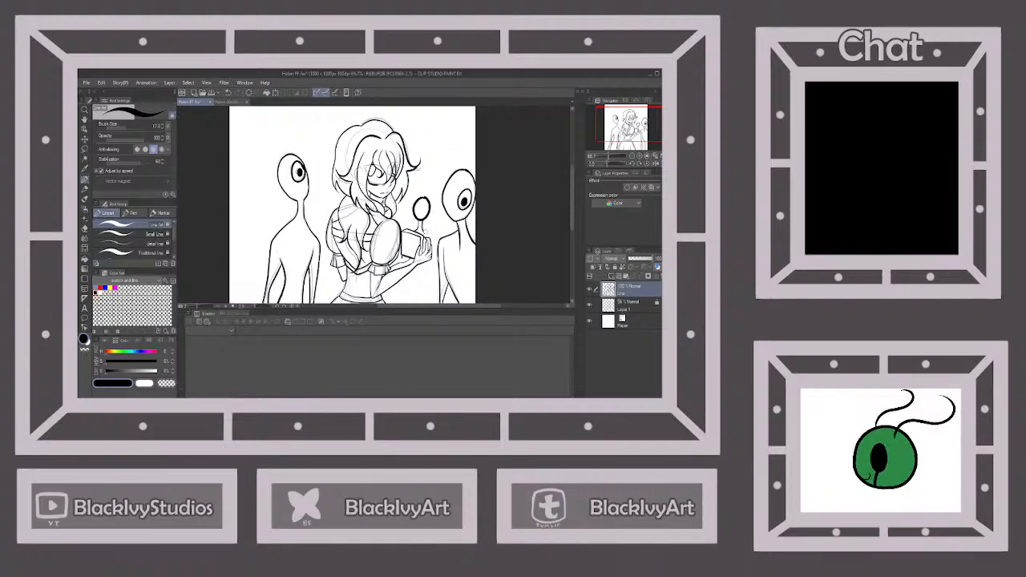
scroll(423, 218, down, 3)
scroll(437, 245, up, 2)
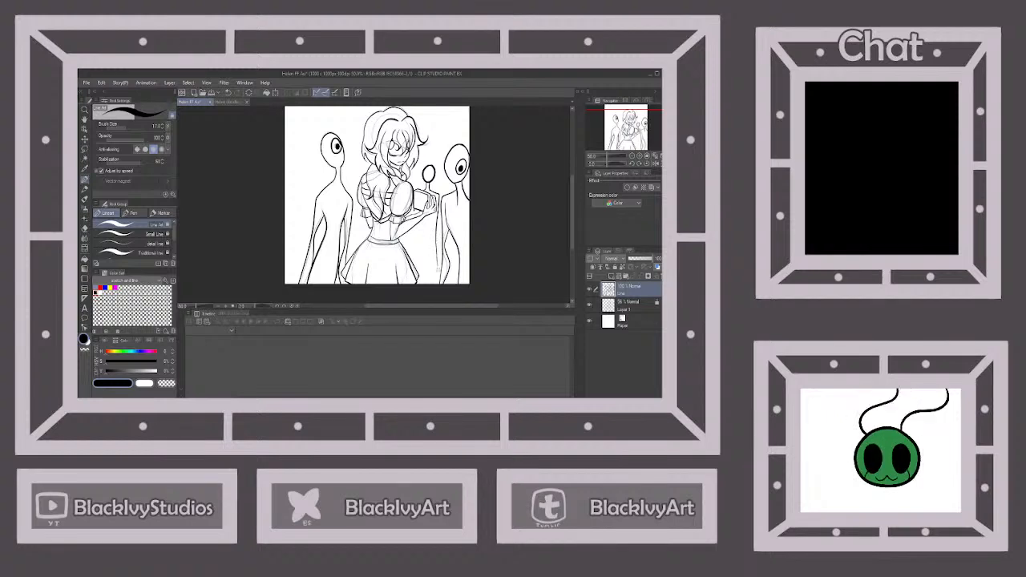
scroll(424, 218, up, 1)
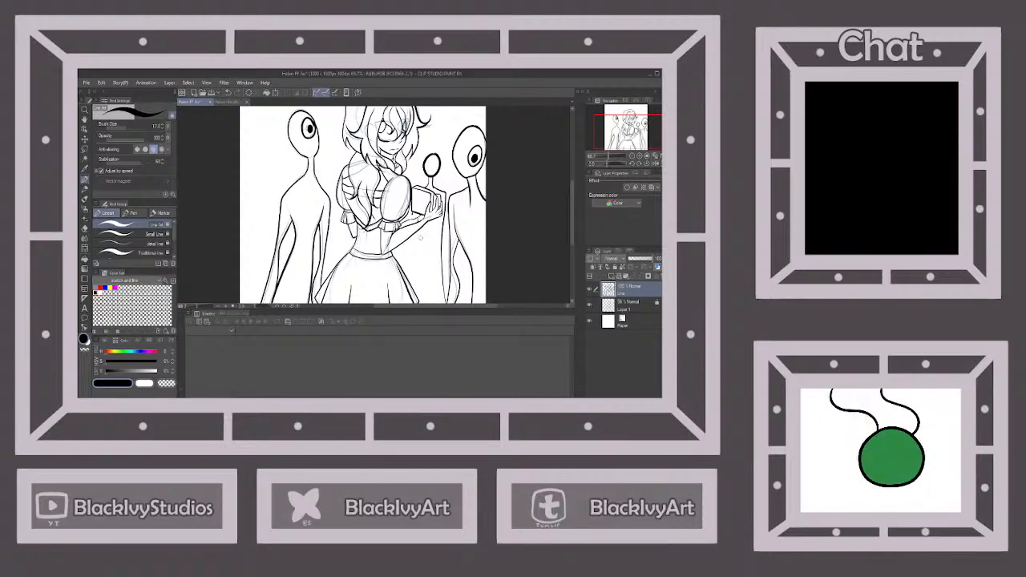
scroll(422, 234, down, 1)
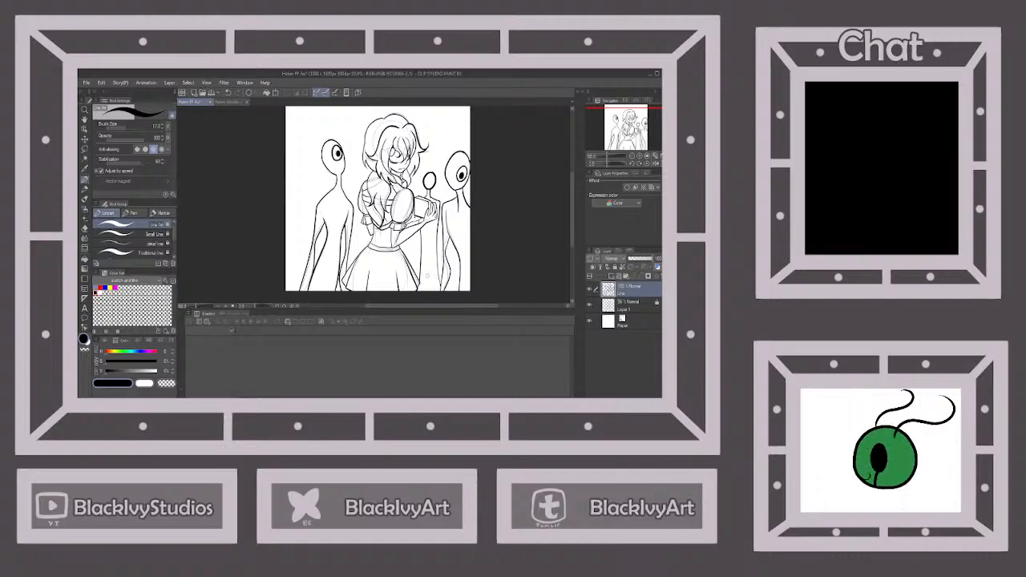
Ink two small eyes with black pupils on the smaller background figure's head
scroll(434, 180, up, 3)
mouse_move(434, 172)
mouse_down()
mouse_move(430, 186)
mouse_move(415, 187)
mouse_up()
scroll(440, 178, down, 3)
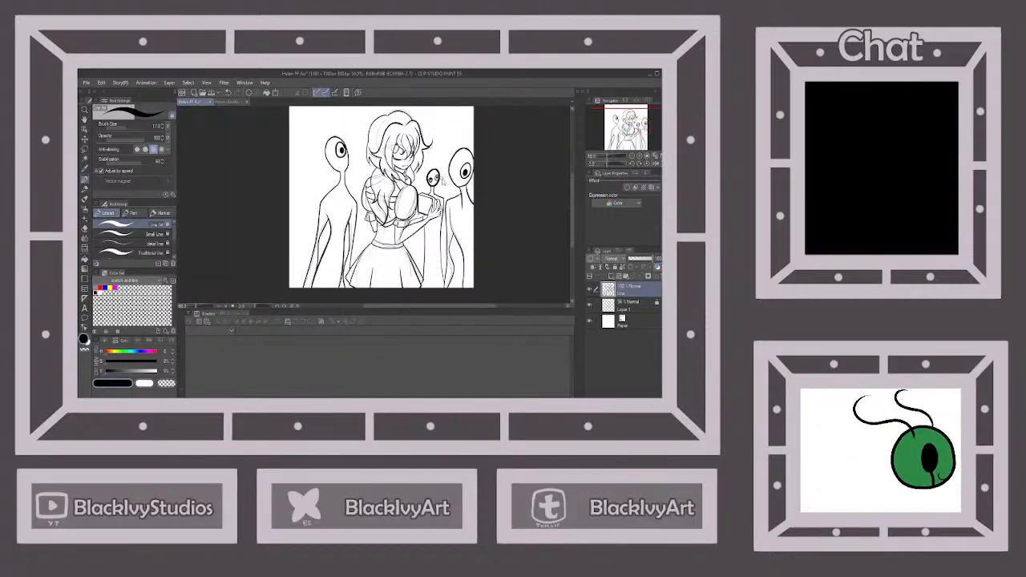
scroll(441, 180, down, 2)
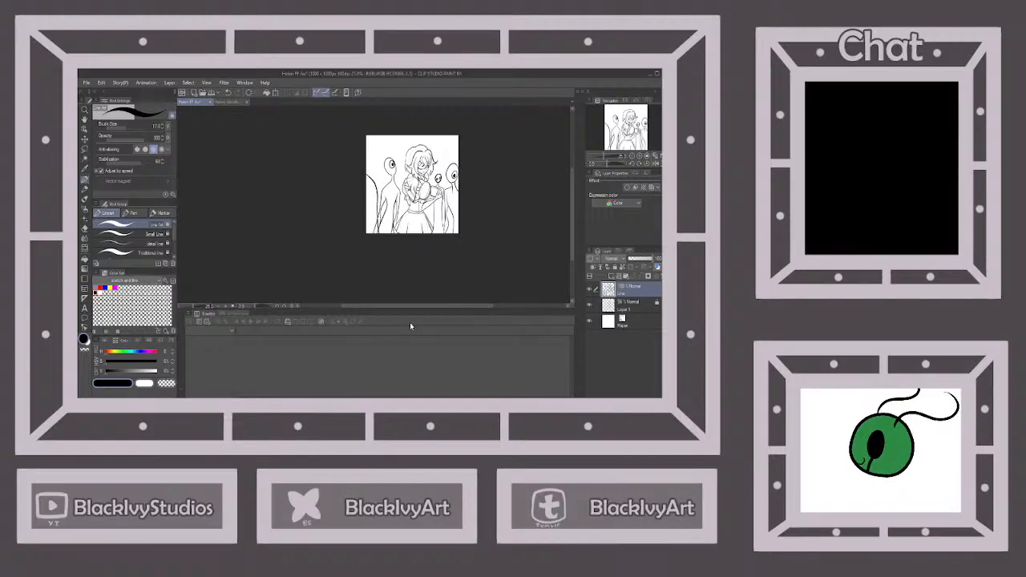
Hide the sketch layer and fill the two background figures left of the woman solid black, keeping the eye white
click(86, 260)
click(591, 306)
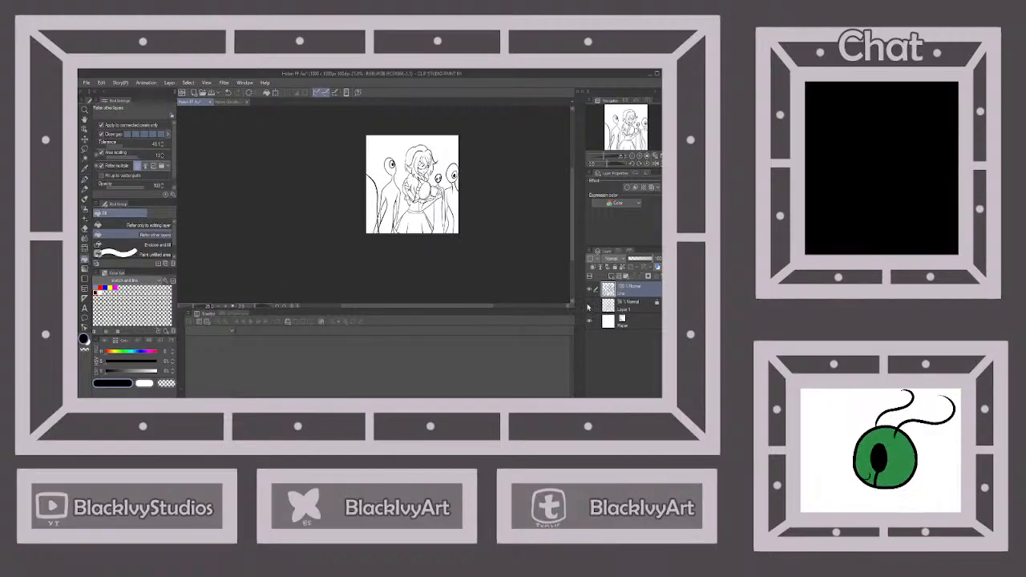
click(374, 218)
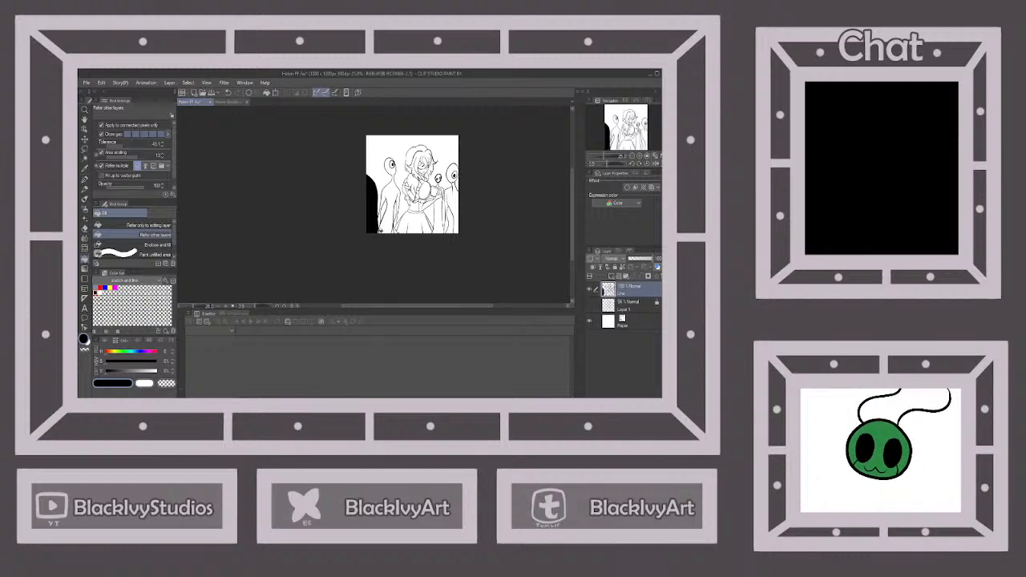
scroll(384, 232, up, 5)
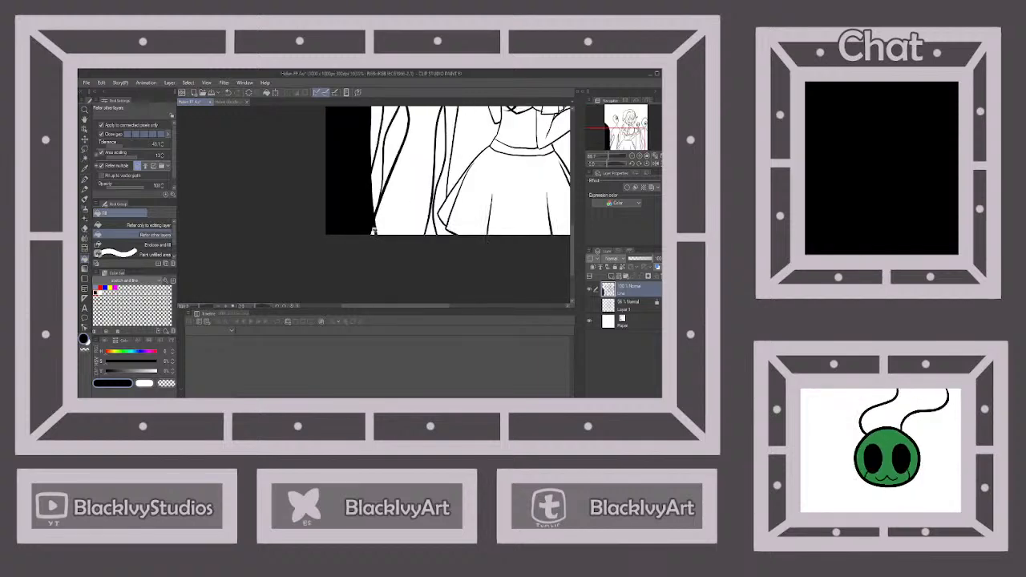
scroll(410, 242, down, 3)
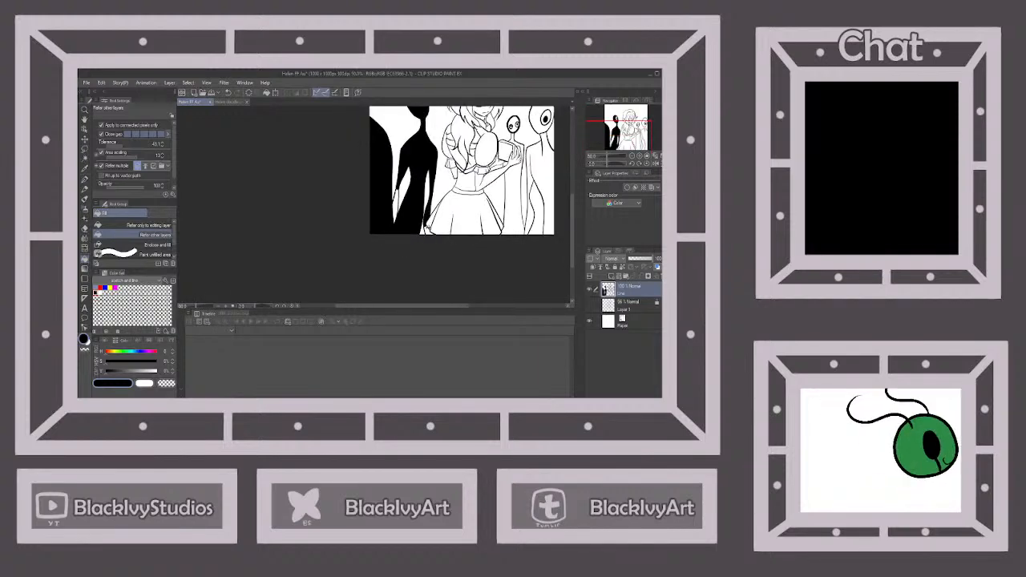
scroll(415, 203, up, 1)
scroll(415, 204, down, 3)
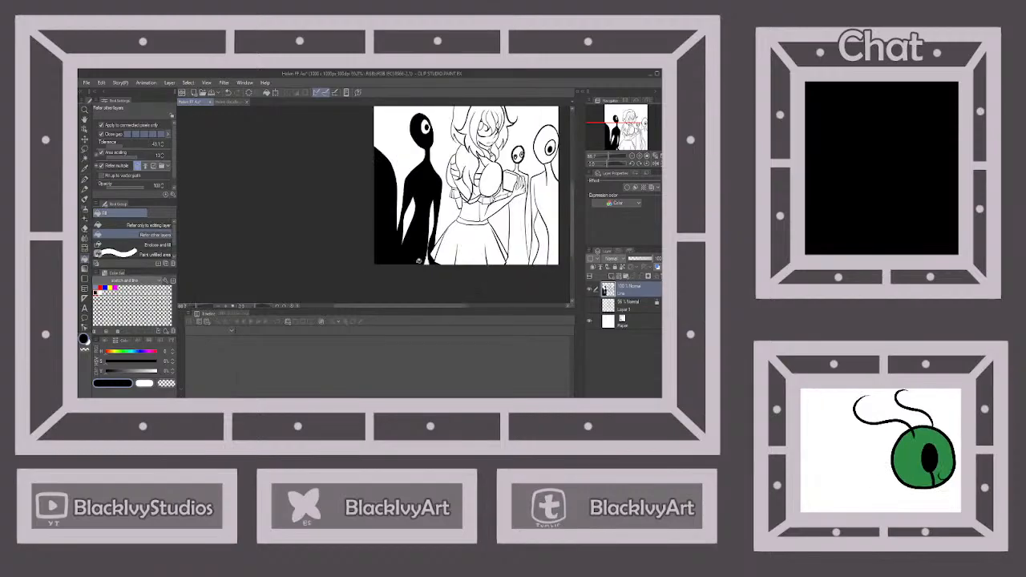
Fill the small background figure's body and the right background figure solid black, keeping the eye white
click(486, 240)
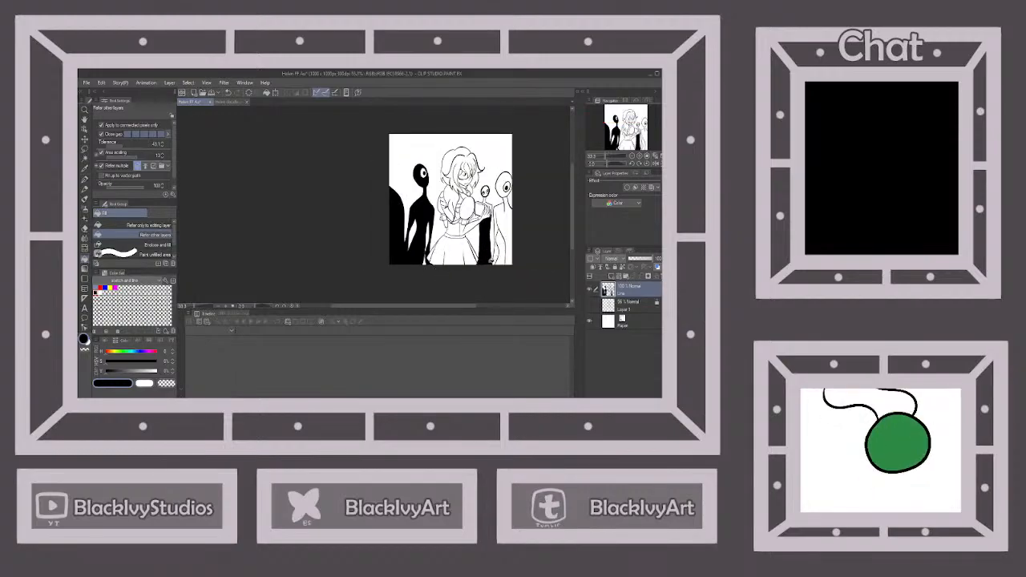
scroll(487, 259, up, 2)
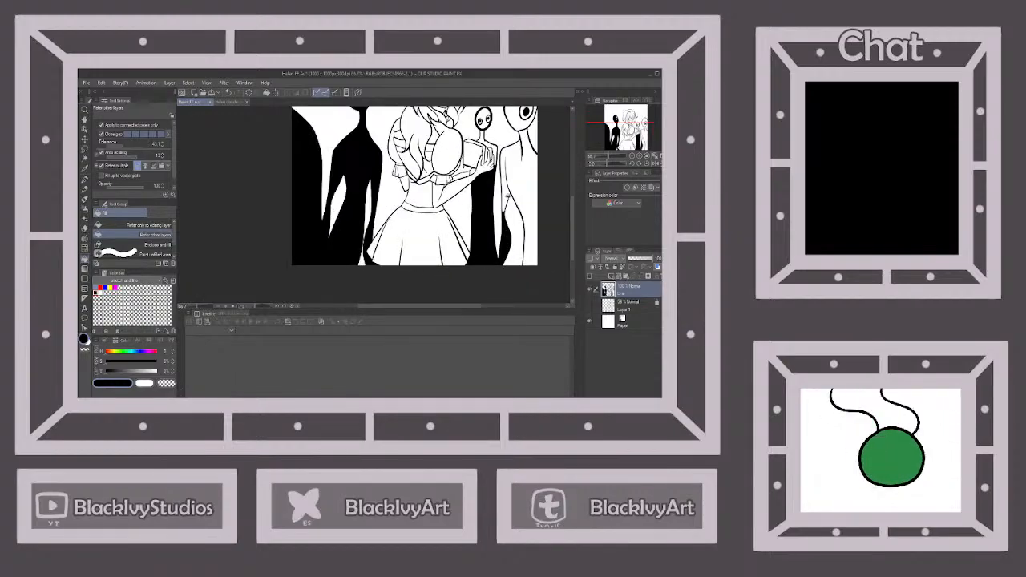
click(506, 213)
scroll(519, 183, down, 2)
scroll(521, 149, up, 2)
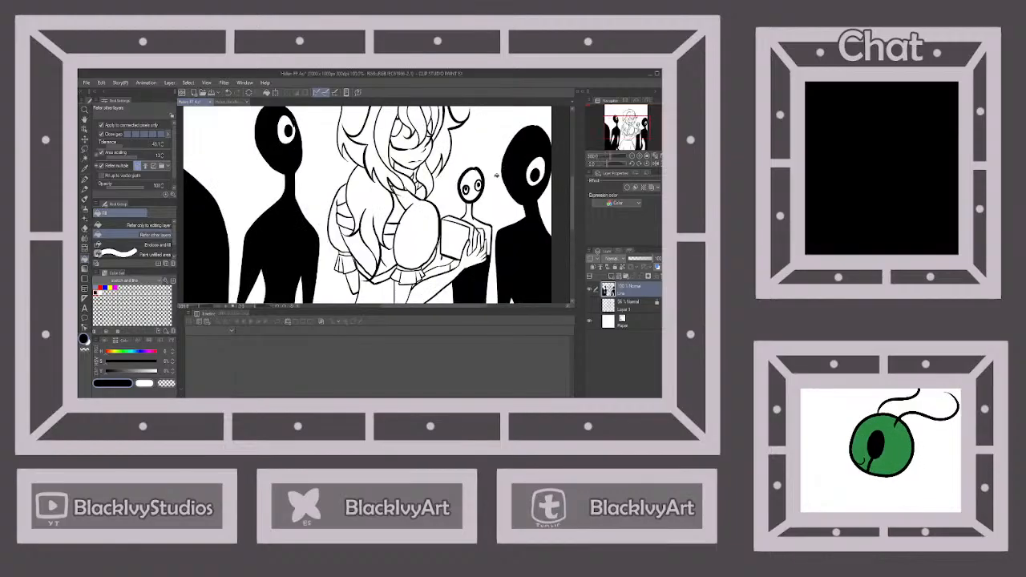
Fill the small background figure's head and shoulder black, and touch up leftover gaps around its outline and the woman's fingers with the Line Art pen
click(475, 212)
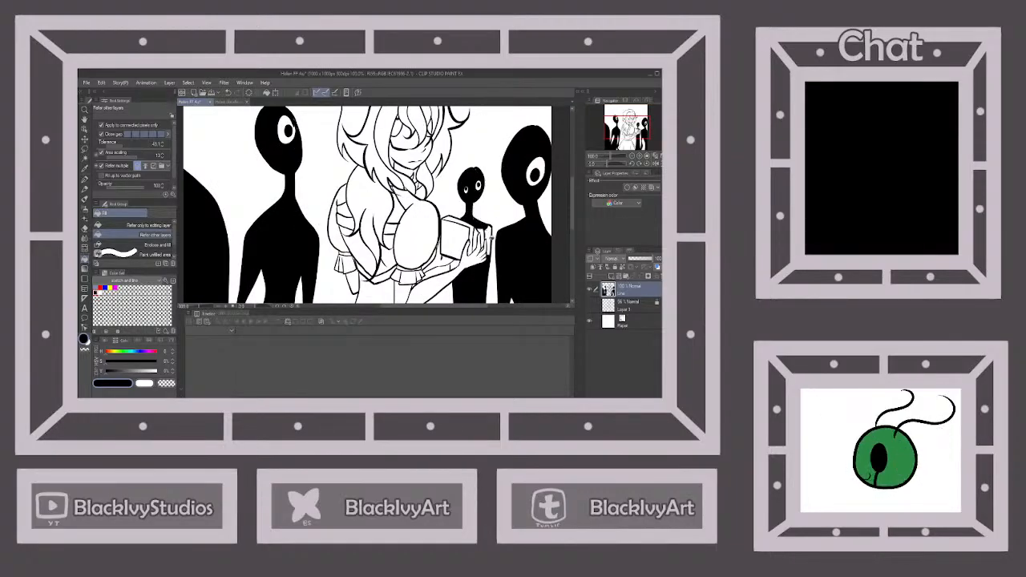
click(489, 239)
scroll(487, 242, up, 2)
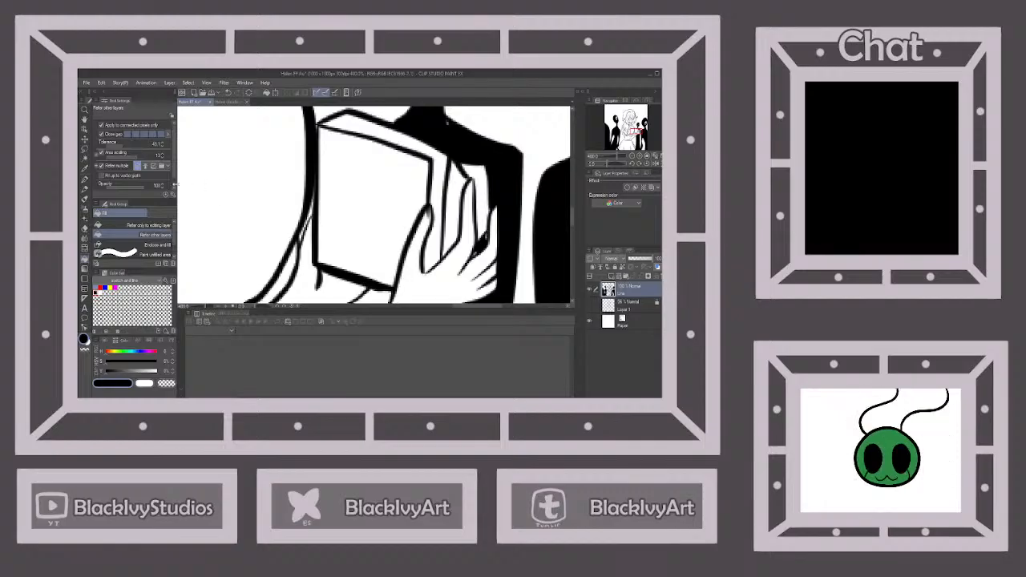
click(85, 179)
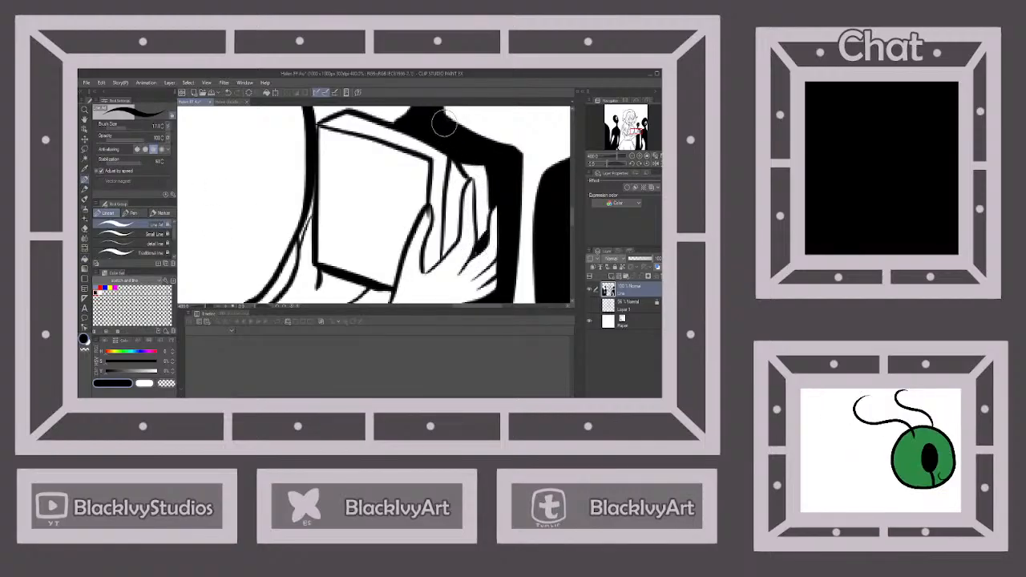
scroll(445, 124, down, 3)
scroll(447, 152, up, 2)
scroll(449, 164, up, 2)
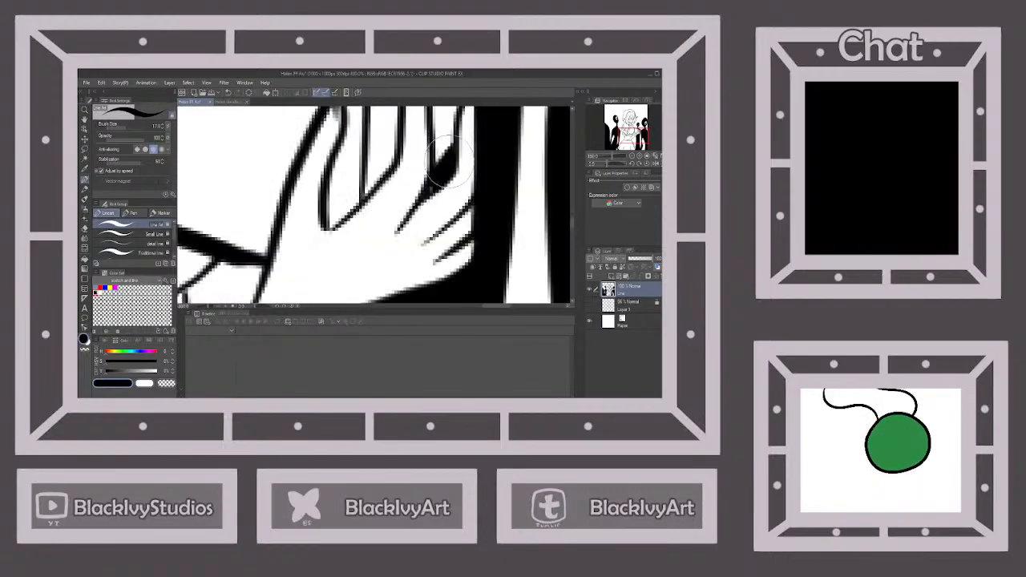
scroll(445, 164, down, 3)
scroll(435, 177, up, 3)
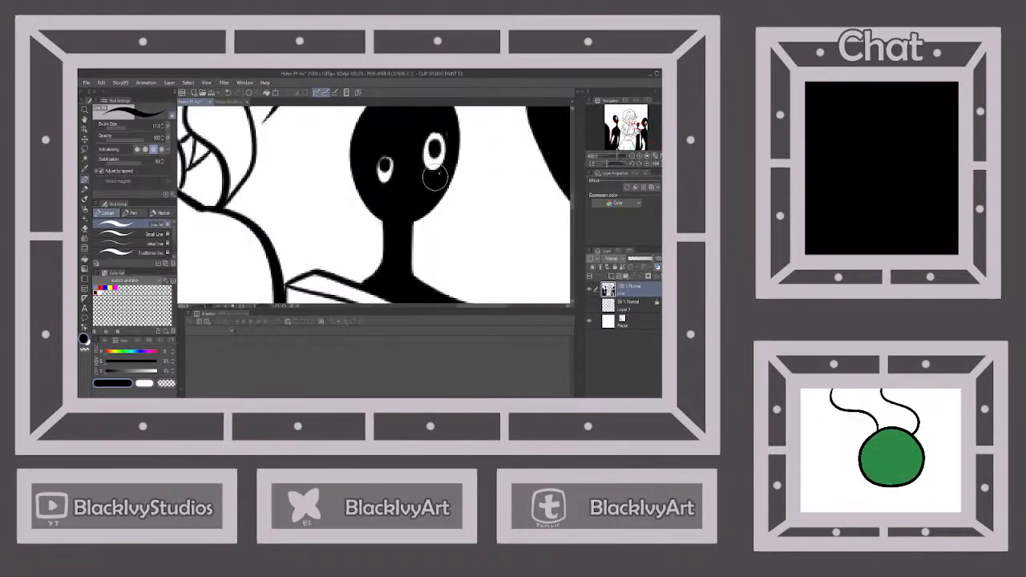
scroll(437, 173, down, 3)
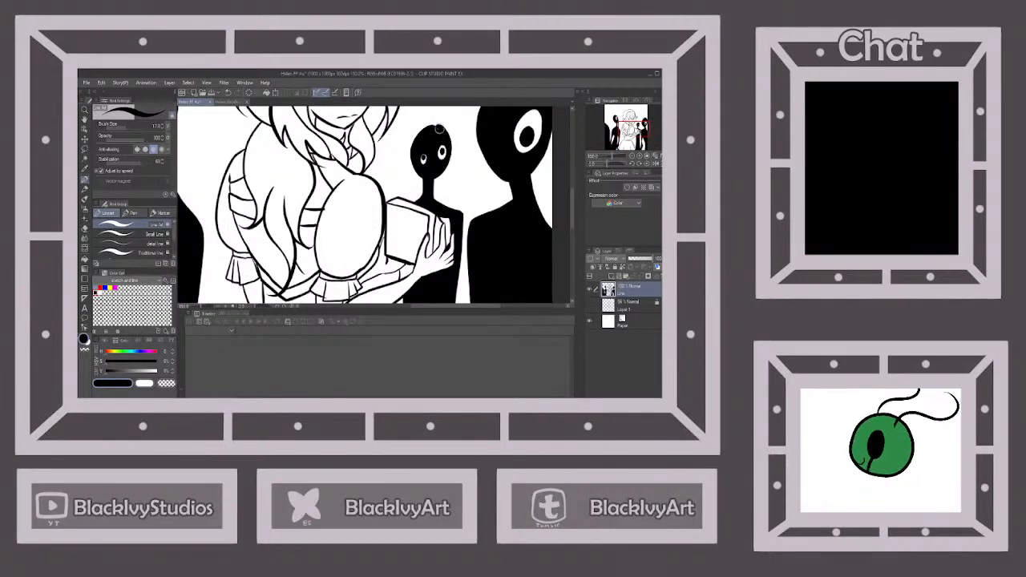
scroll(440, 129, down, 4)
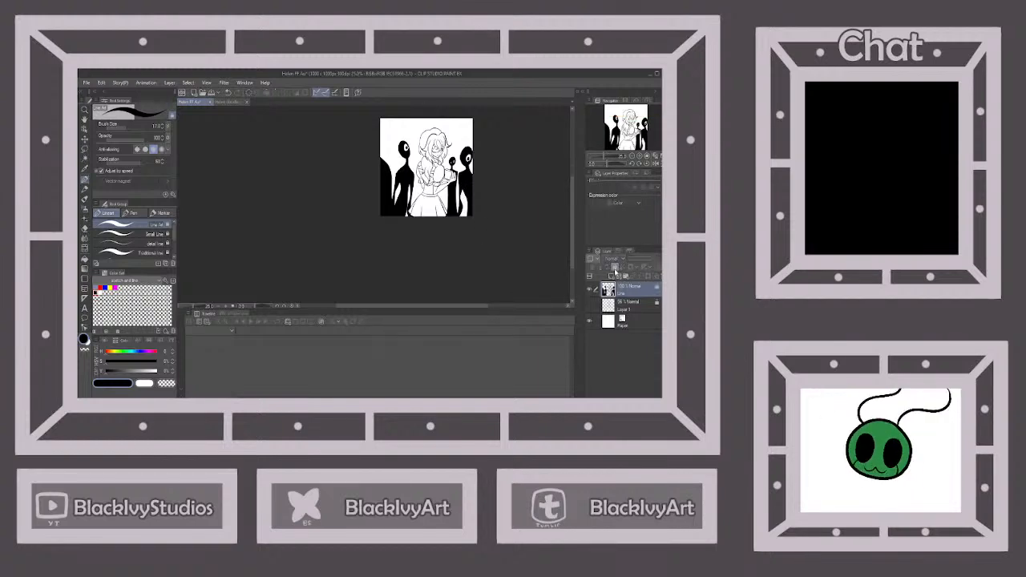
Check the reference drawing and ink jagged strand lines into the woman's hair beside the face and over the shoulder
click(231, 101)
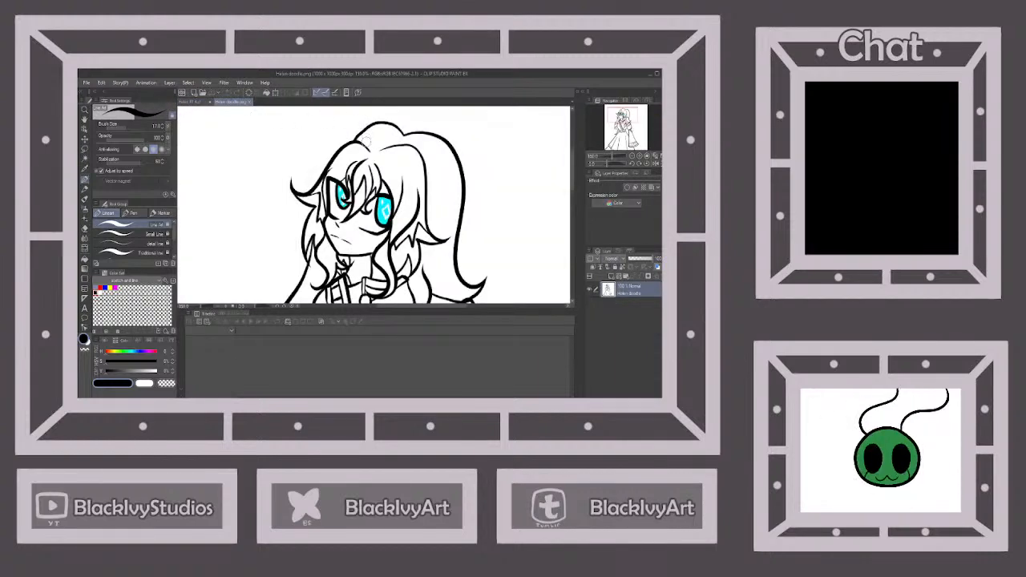
click(191, 102)
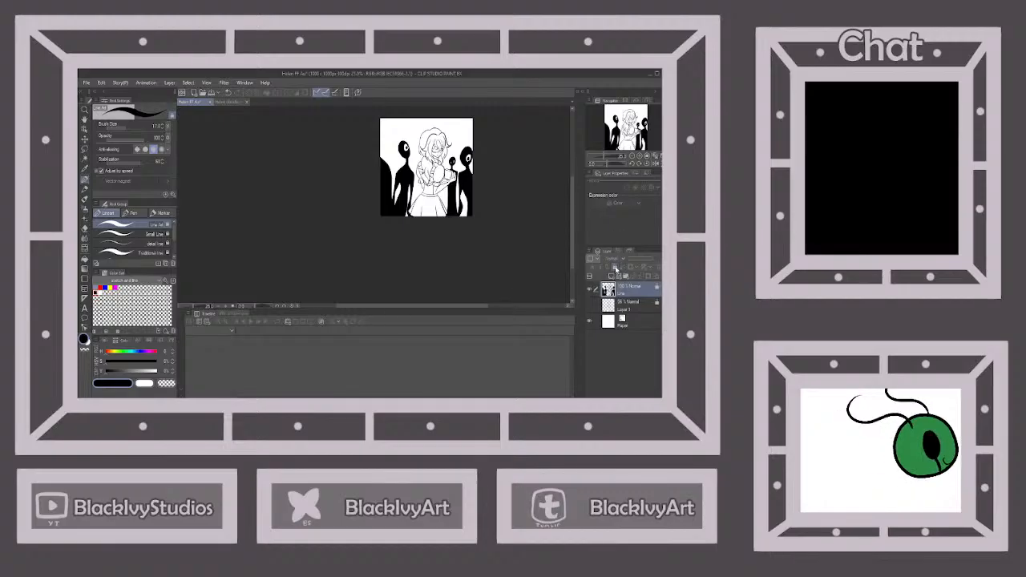
scroll(429, 166, up, 4)
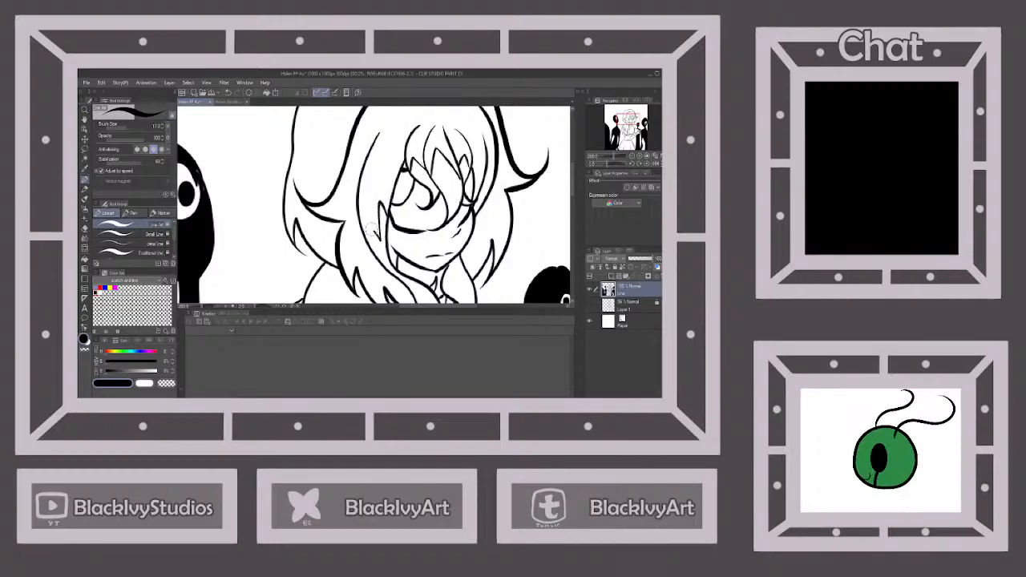
scroll(375, 245, down, 2)
scroll(434, 207, up, 1)
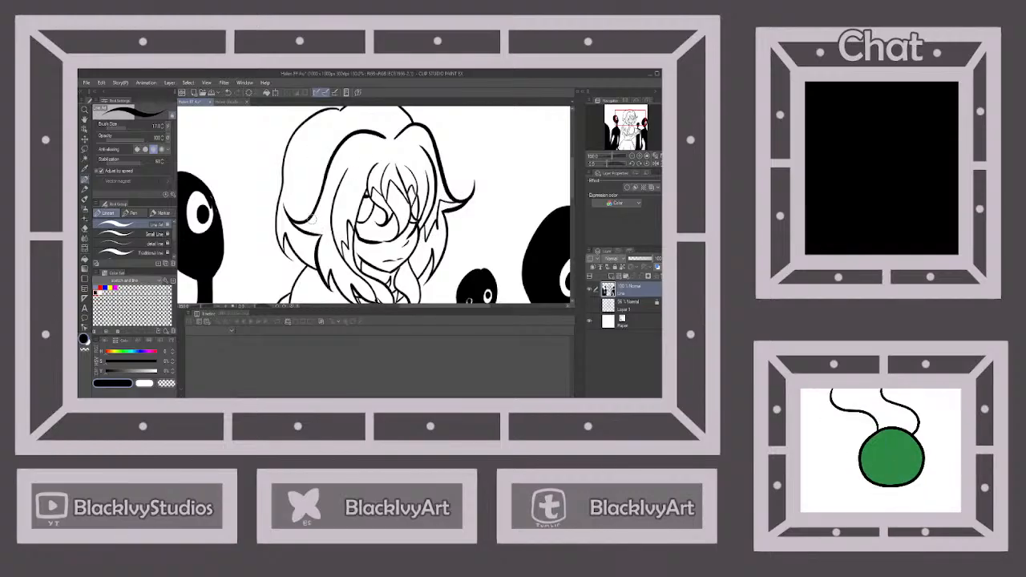
drag(310, 222, 324, 214)
drag(324, 214, 343, 267)
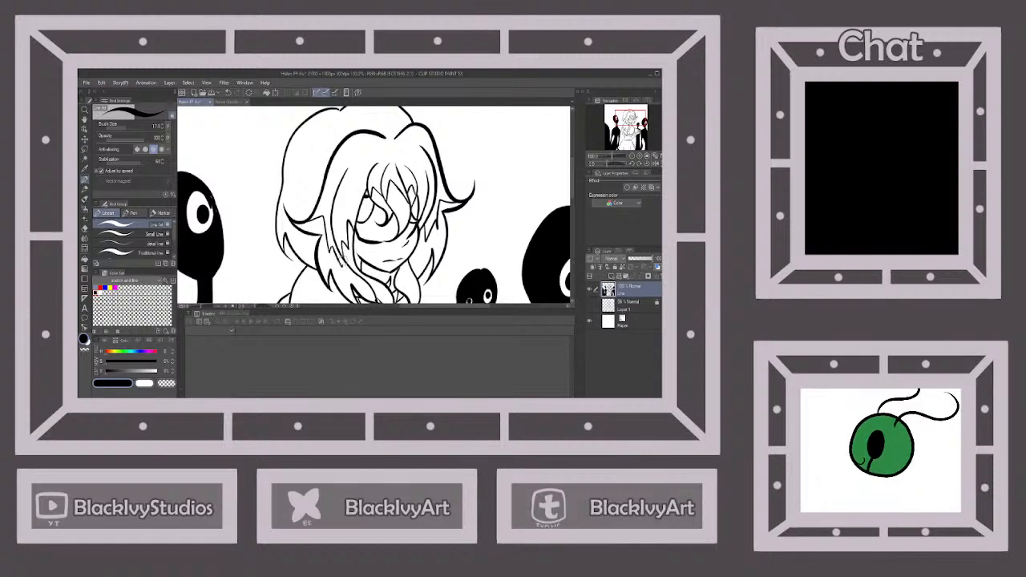
scroll(344, 259, down, 3)
scroll(346, 260, up, 2)
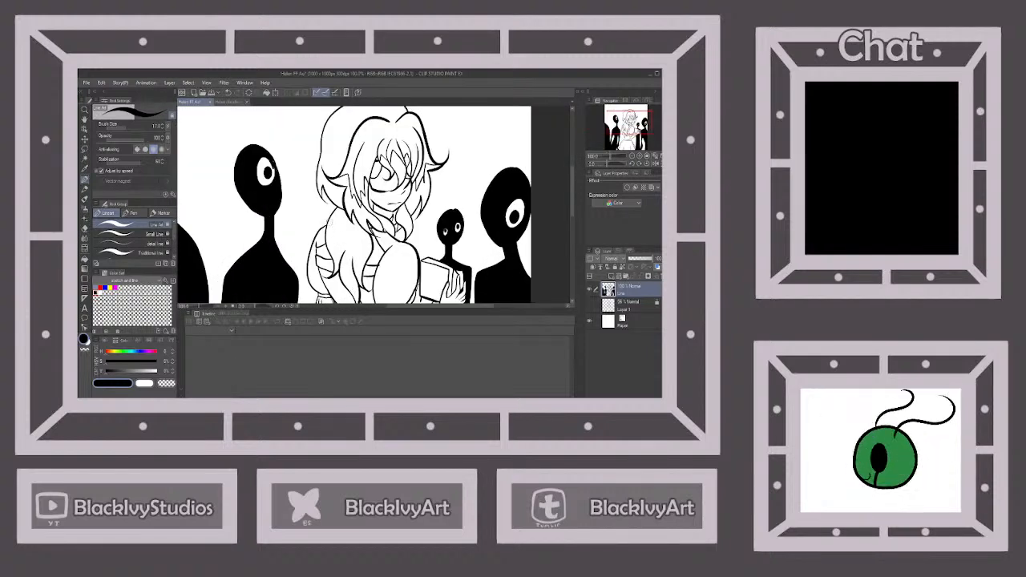
mouse_move(330, 217)
mouse_down()
mouse_move(351, 248)
mouse_move(354, 230)
mouse_move(372, 251)
mouse_up()
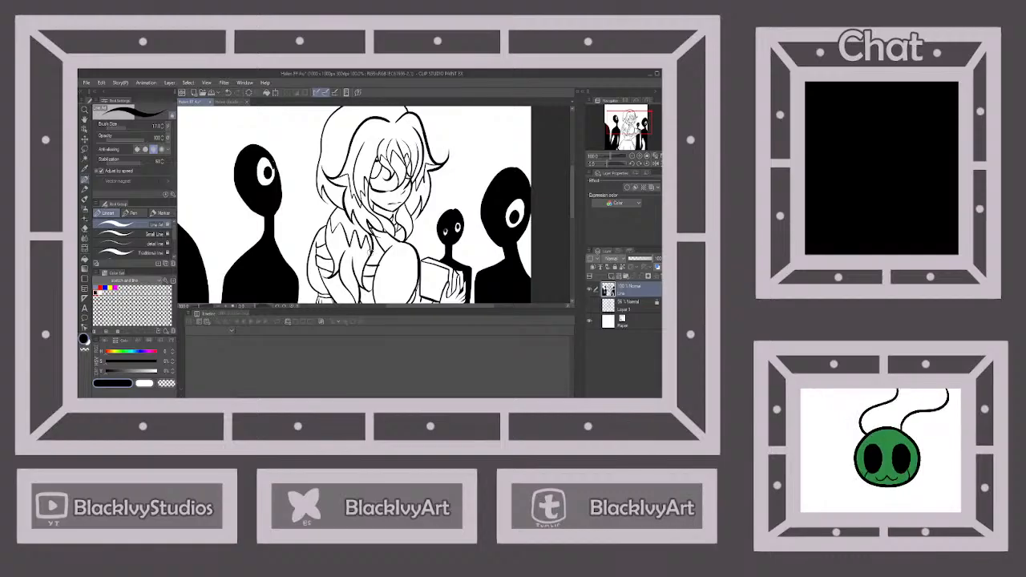
Lock the line layer and add a new layer named "color" beneath it
scroll(371, 252, down, 3)
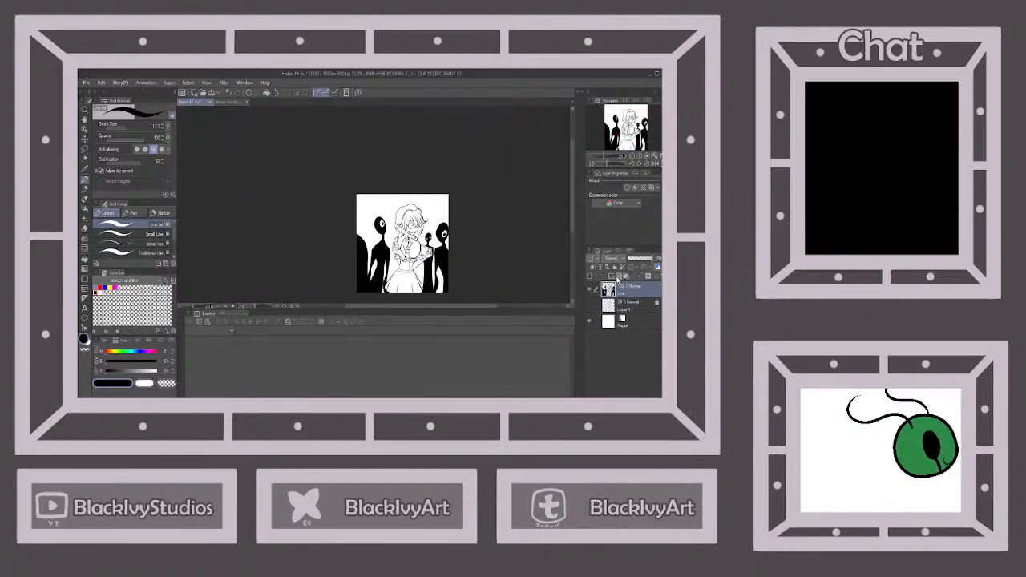
click(615, 275)
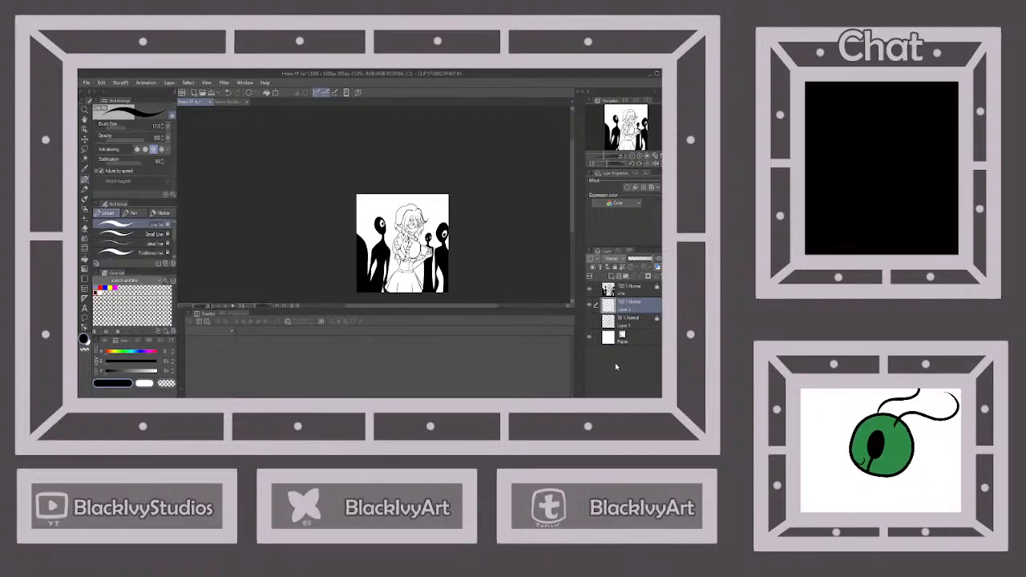
double_click(622, 311)
text(color)
key(Return)
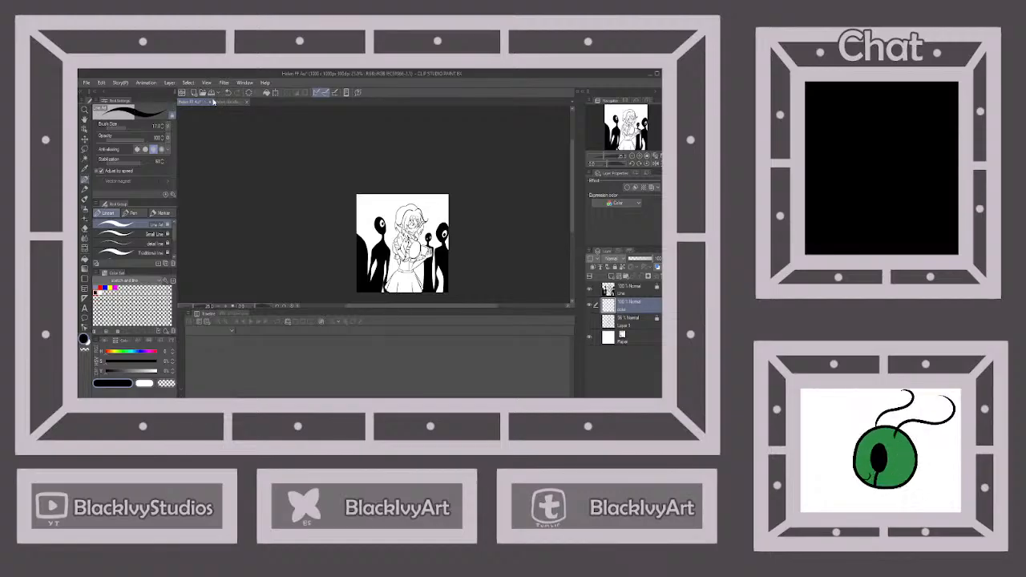
Sample the cyan from the reference drawing's eye and fill the woman's iris with it on the color layer
click(227, 102)
scroll(337, 194, up, 4)
scroll(336, 195, up, 1)
alt+click(323, 191)
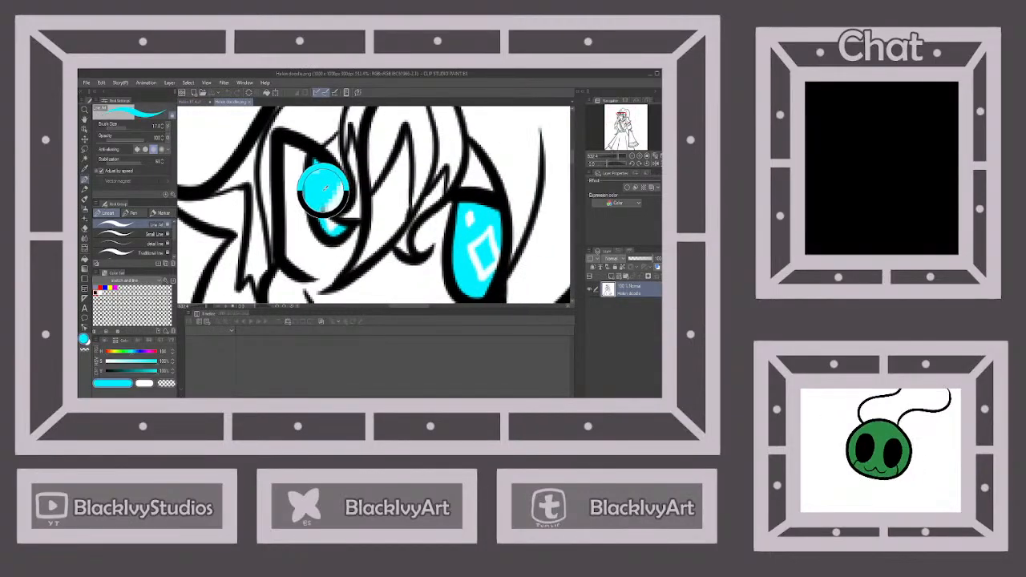
click(192, 101)
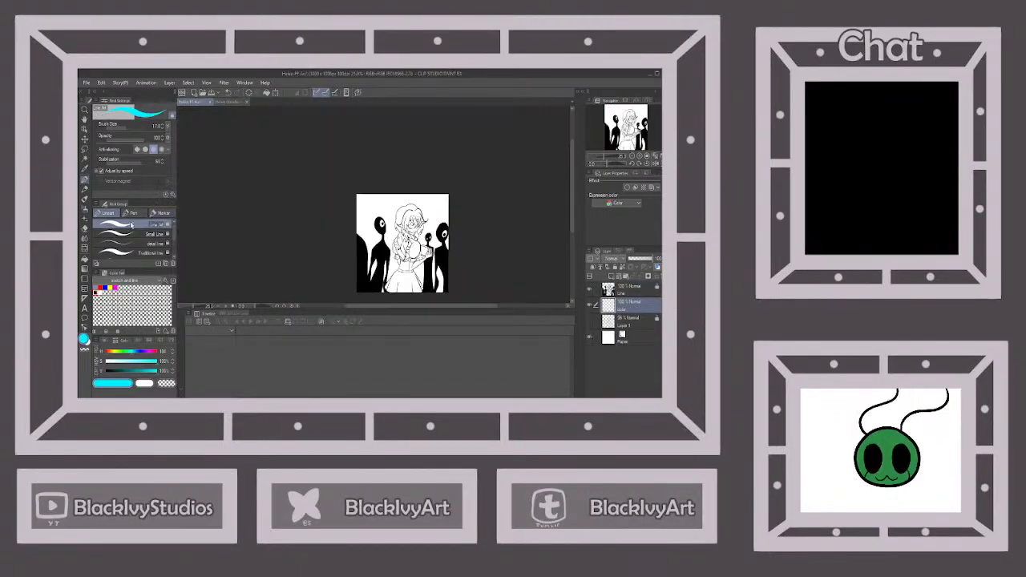
click(85, 259)
scroll(393, 210, up, 10)
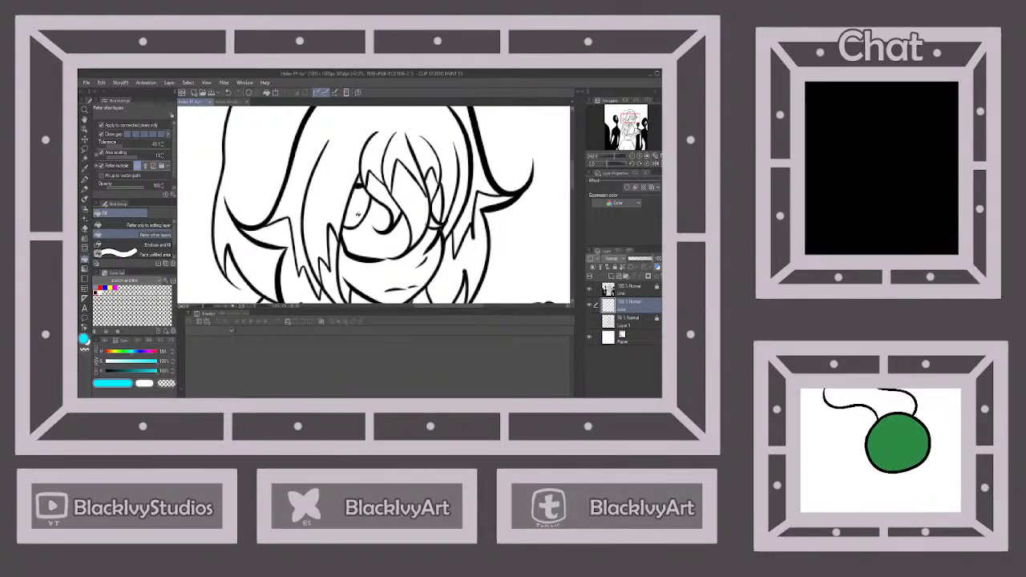
click(358, 213)
scroll(357, 214, down, 8)
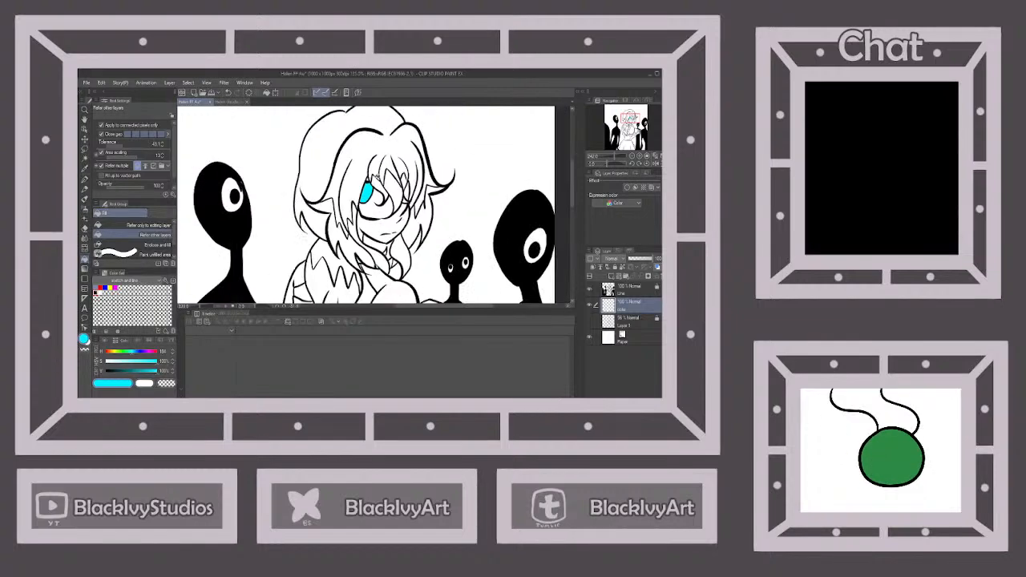
scroll(357, 210, down, 3)
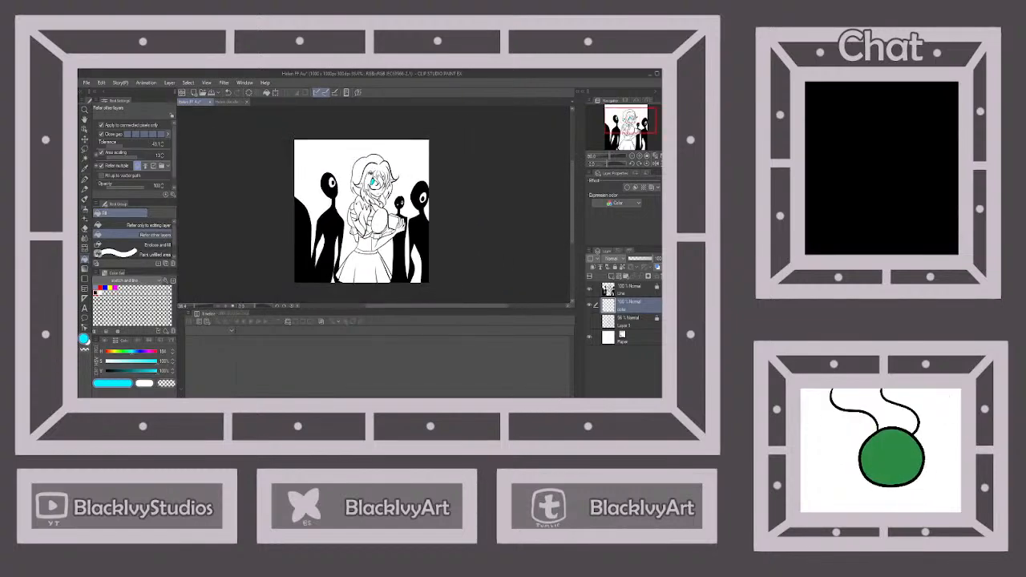
Check the eye highlights in the reference drawing and paint white highlights onto the woman's cyan iris with the Line Art pen
click(230, 101)
scroll(321, 192, up, 3)
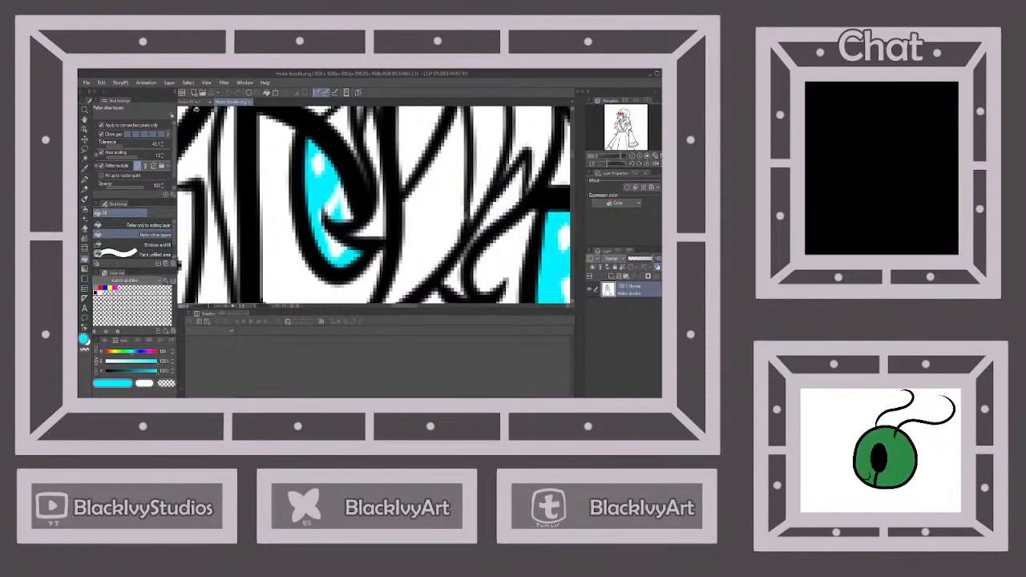
click(192, 103)
click(85, 182)
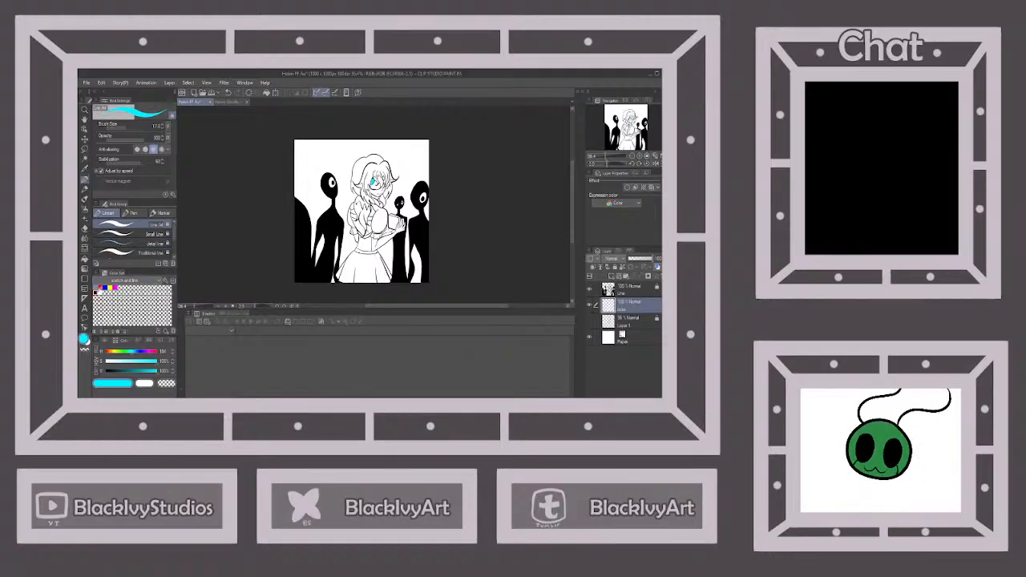
click(100, 292)
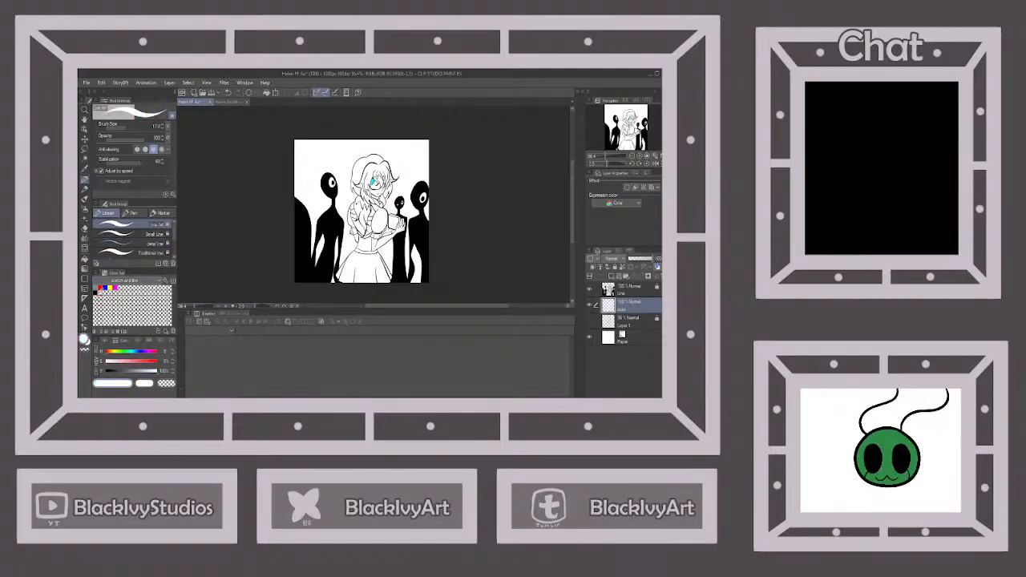
scroll(373, 183, up, 8)
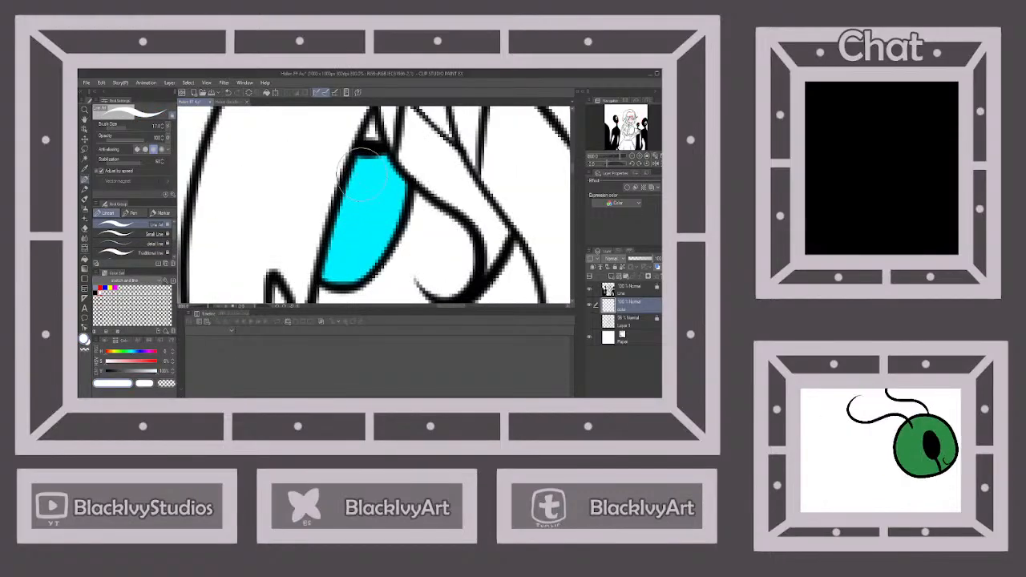
mouse_move(356, 170)
mouse_down()
mouse_move(371, 217)
mouse_move(335, 255)
mouse_move(331, 228)
mouse_move(352, 172)
mouse_move(344, 190)
mouse_move(389, 196)
mouse_move(393, 183)
mouse_up()
scroll(407, 186, down, 5)
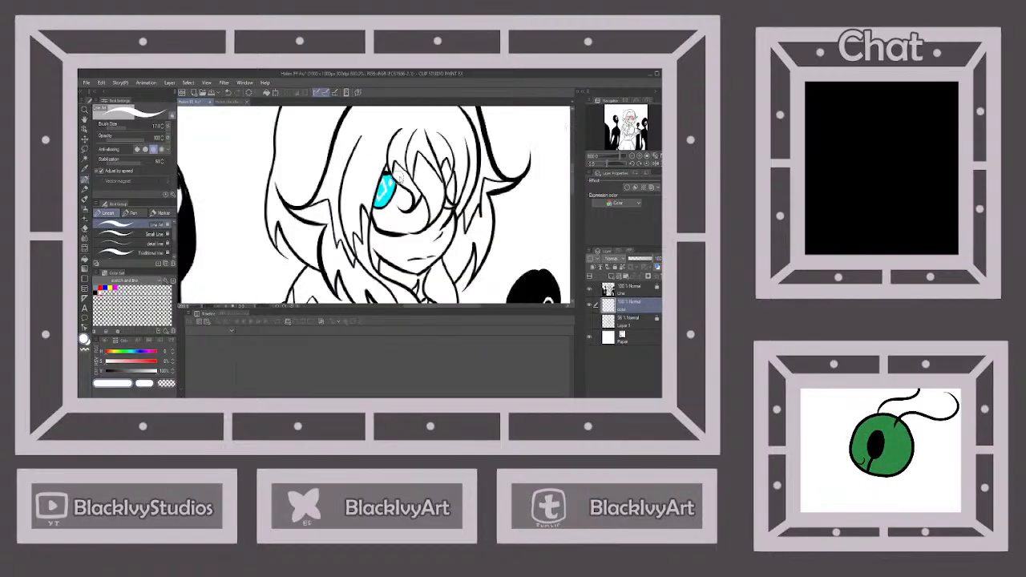
scroll(424, 180, down, 3)
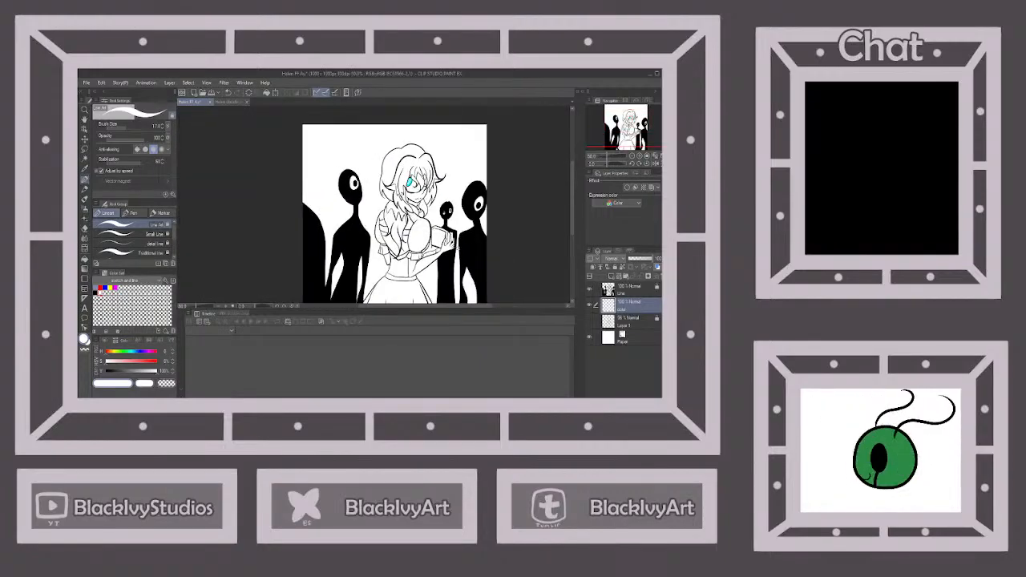
Lock the color layer of the character drawing
click(615, 267)
key(ctrl+minus)
key(ctrl+minus)
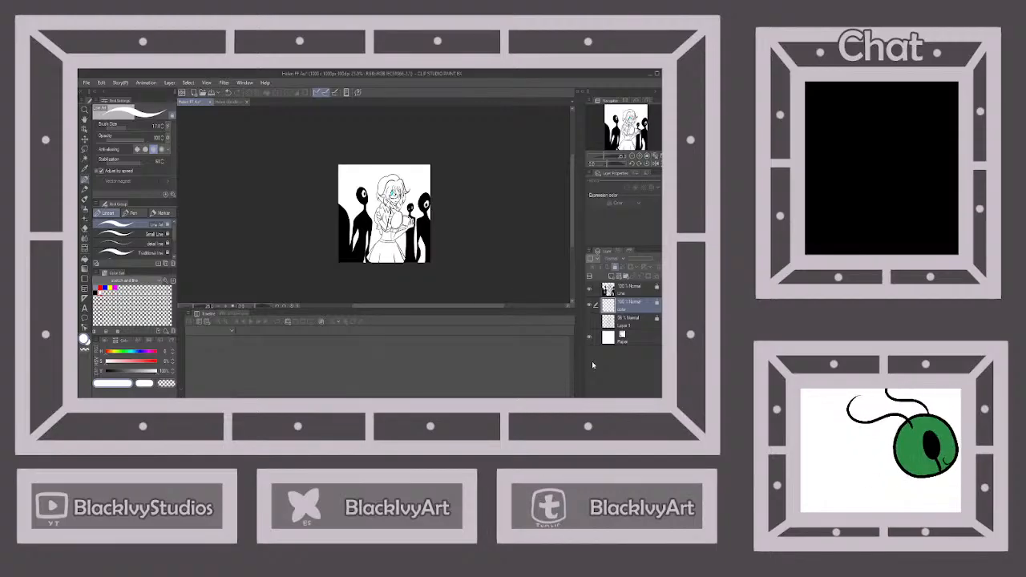
Save the character drawing and close both it and the reference drawing
click(210, 94)
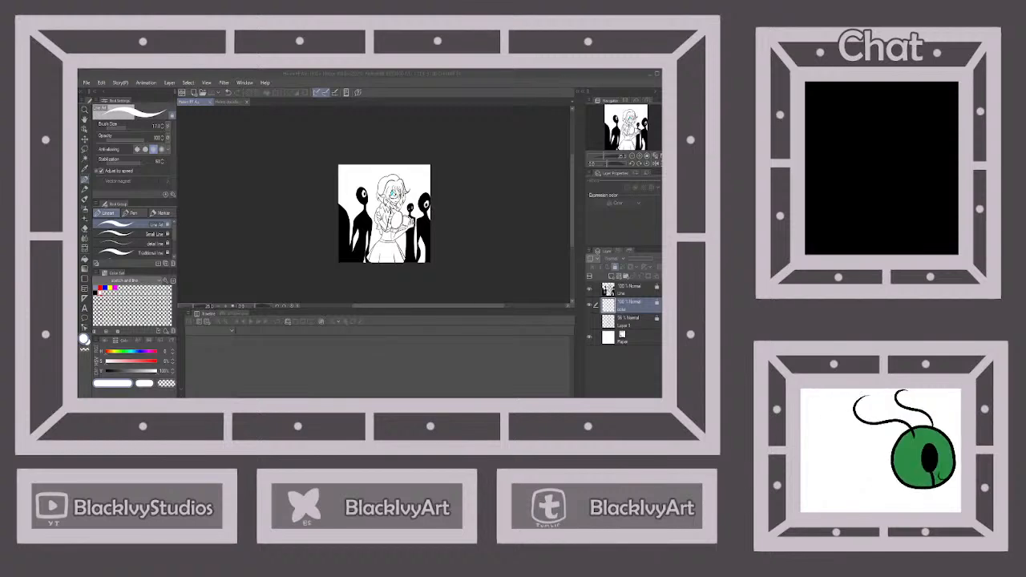
click(210, 102)
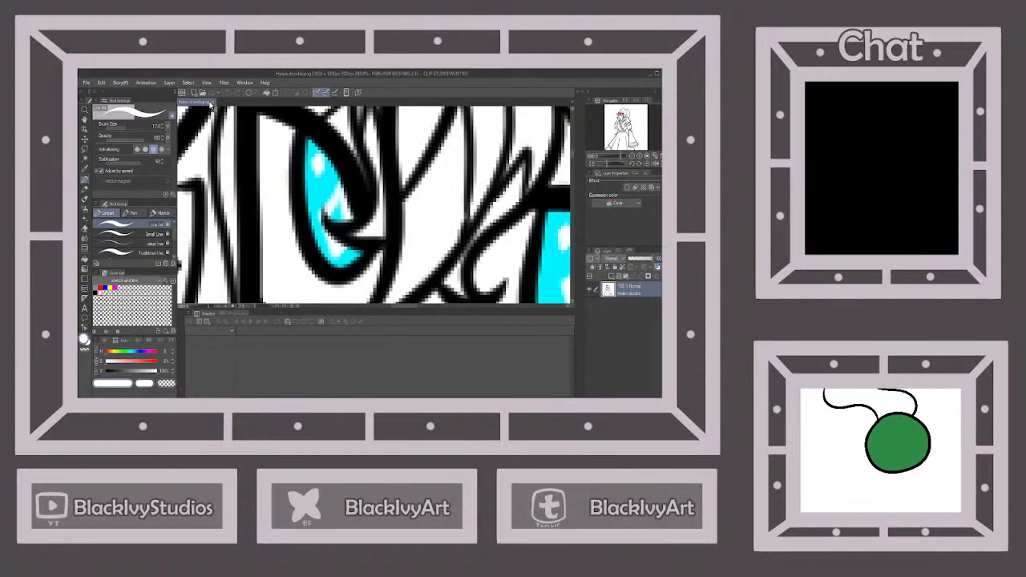
click(210, 102)
click(194, 94)
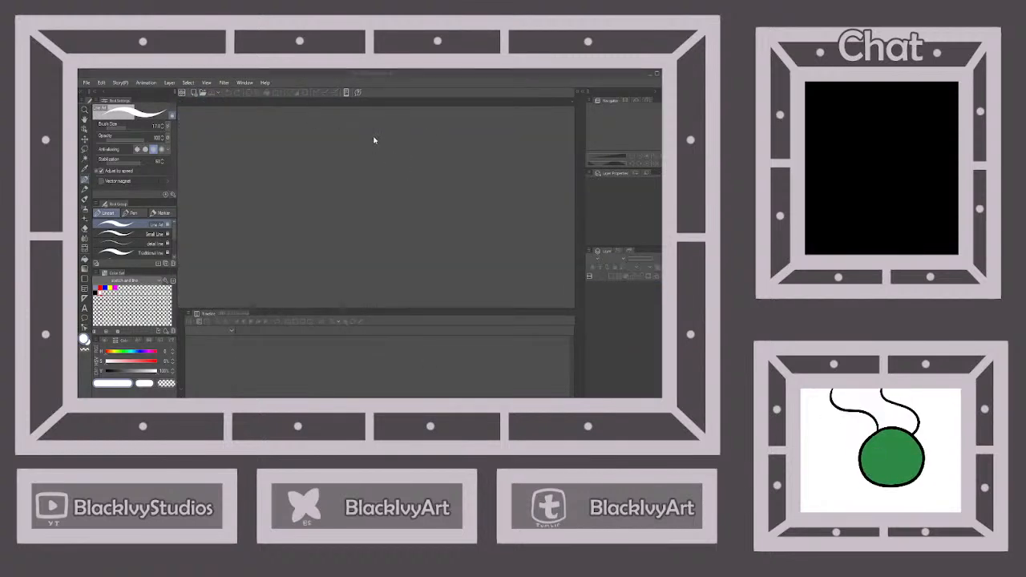
click(375, 140)
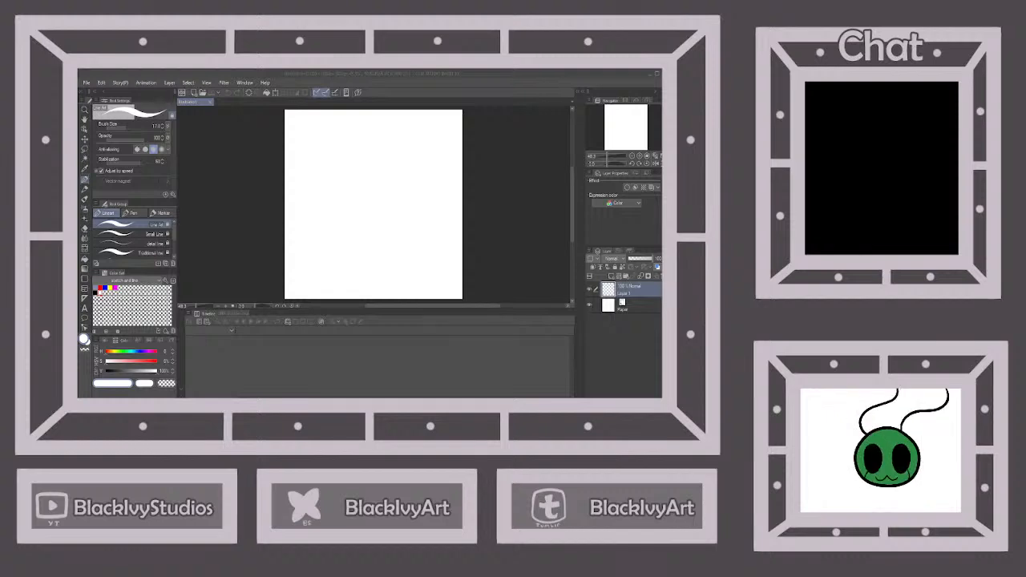
click(366, 73)
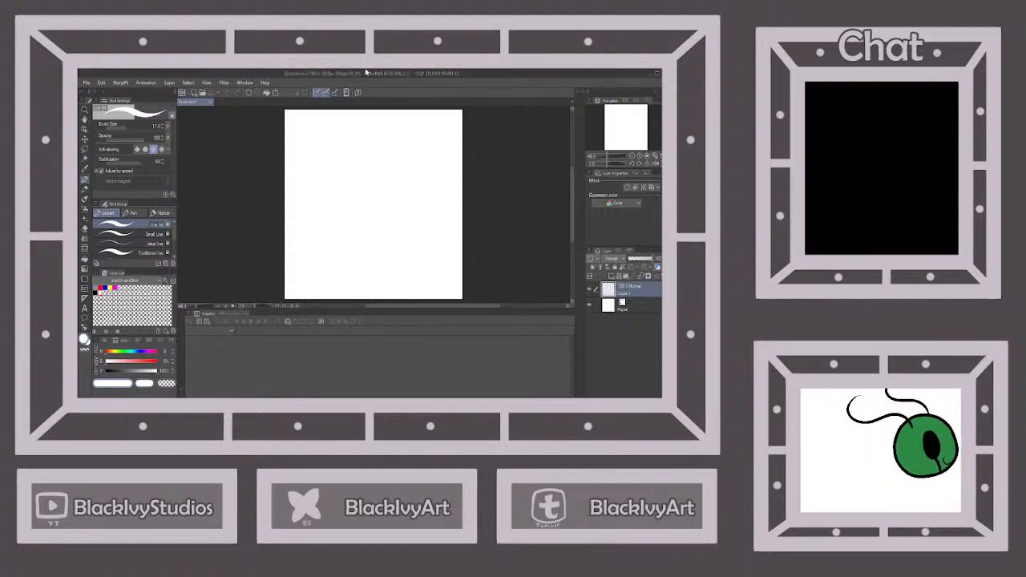
click(207, 101)
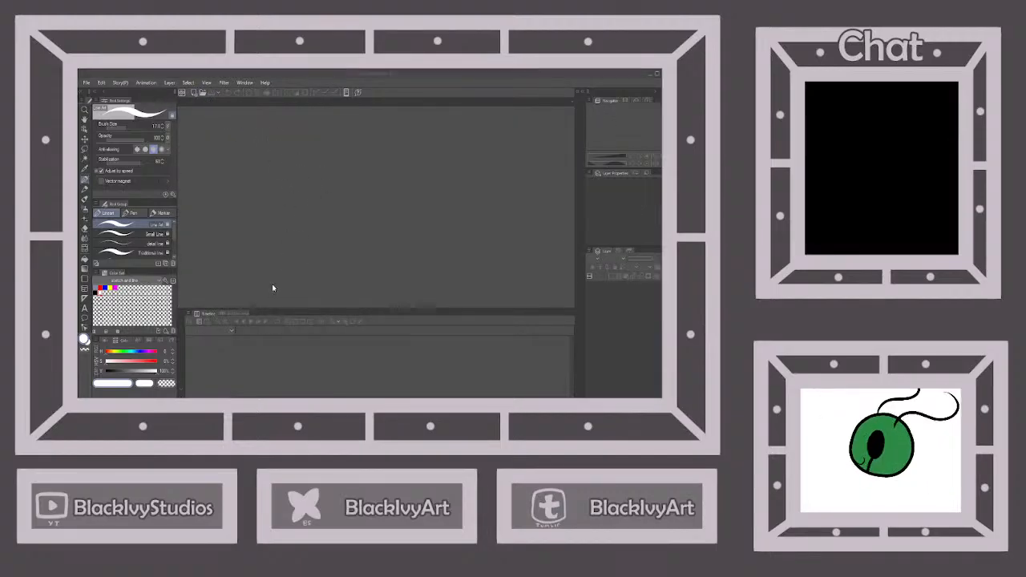
Create a portrait Postcard canvas of 100 x 148 mm at 350 dpi and choose the ballpoint pen brush with a grey-blue color
click(367, 136)
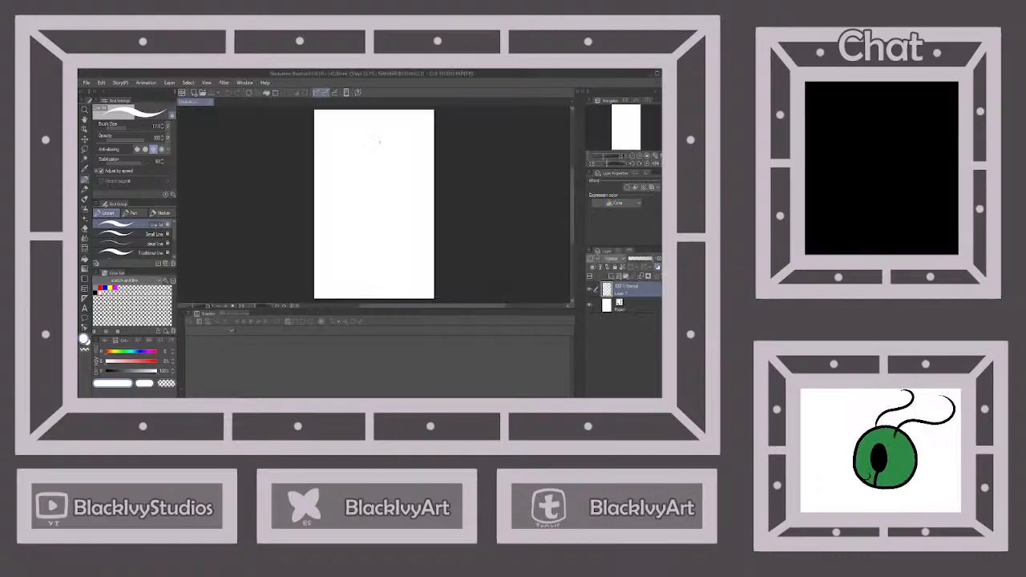
scroll(131, 241, down, 2)
click(131, 243)
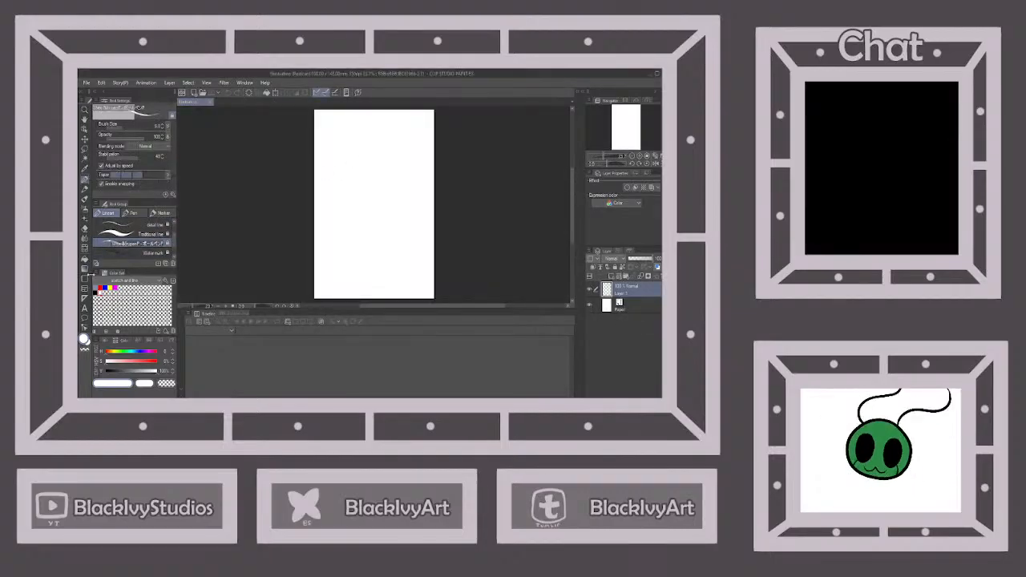
click(96, 286)
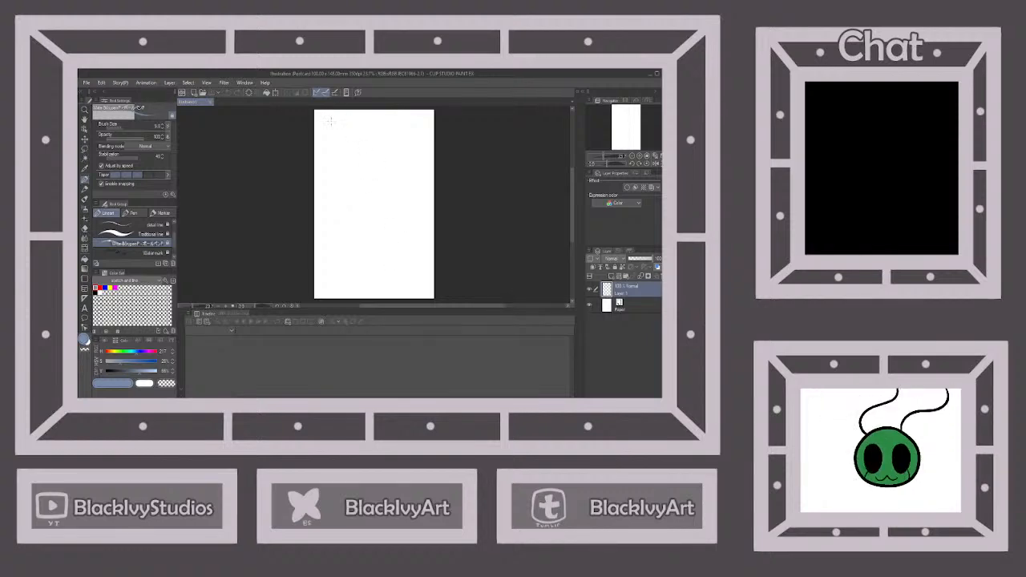
Sketch two rectangular panel frames stacked one above the other across the page
mouse_move(328, 123)
mouse_down()
mouse_move(330, 182)
mouse_move(386, 185)
mouse_up()
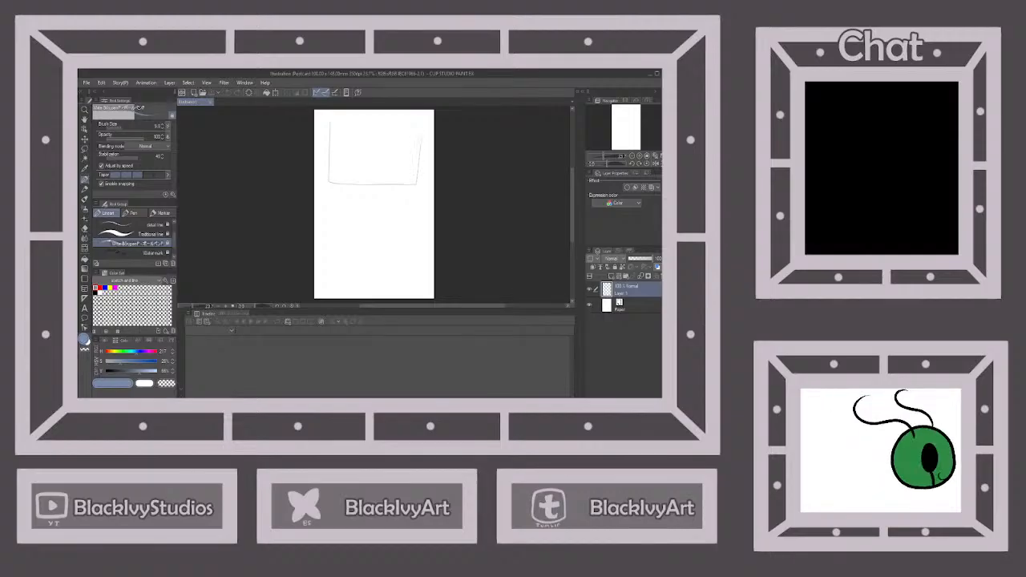
drag(421, 138, 422, 120)
drag(341, 120, 402, 119)
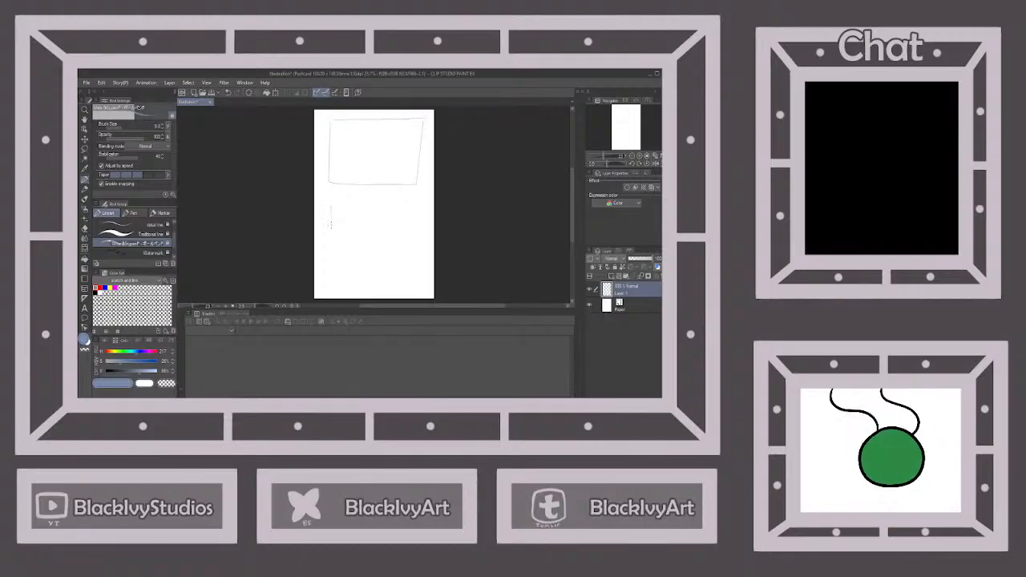
drag(329, 227, 329, 273)
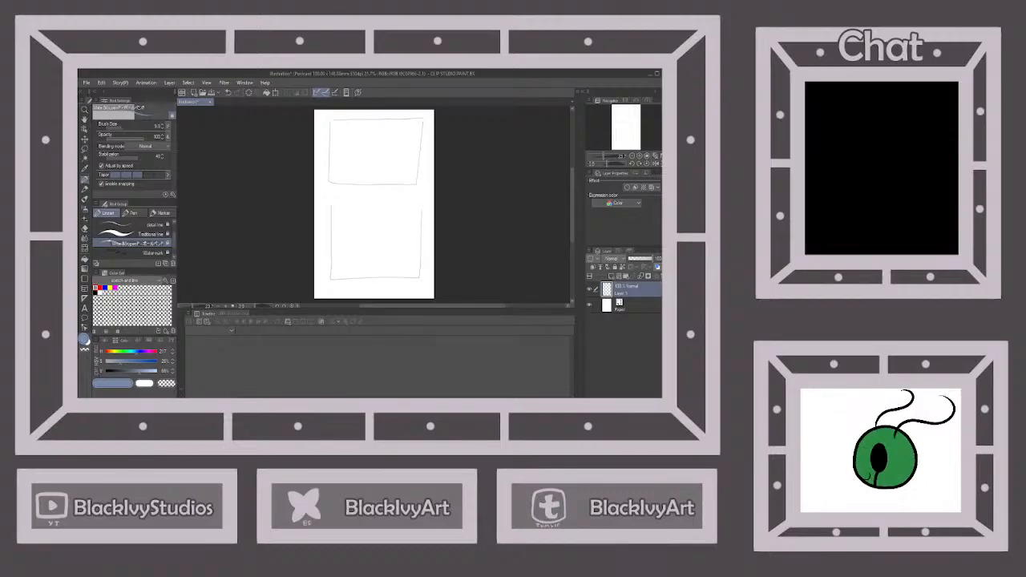
drag(332, 206, 421, 206)
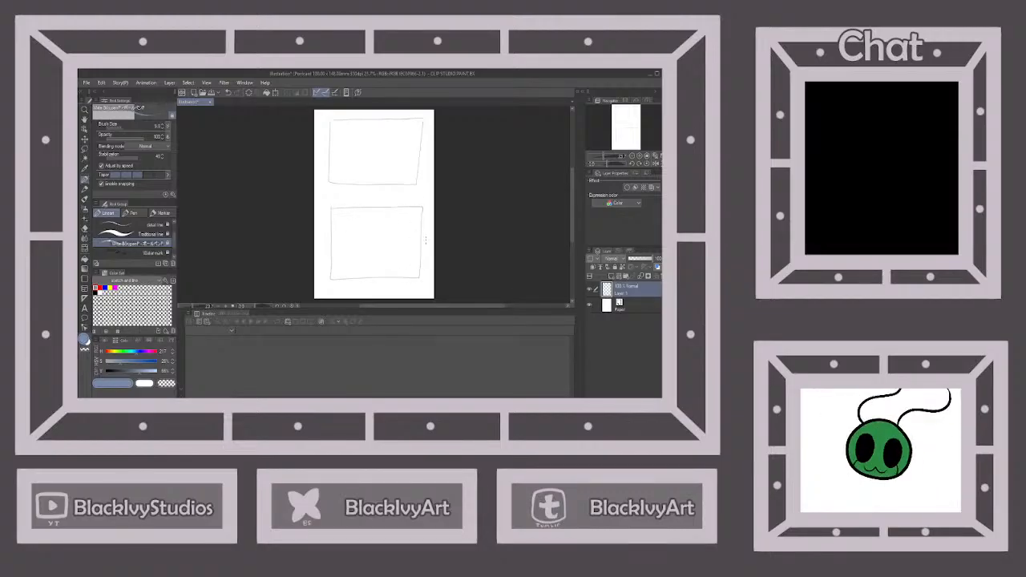
Divide the upper panel with a vertical line toward its right side and add a new layer above the panel sketch
scroll(393, 118, up, 2)
drag(402, 117, 403, 205)
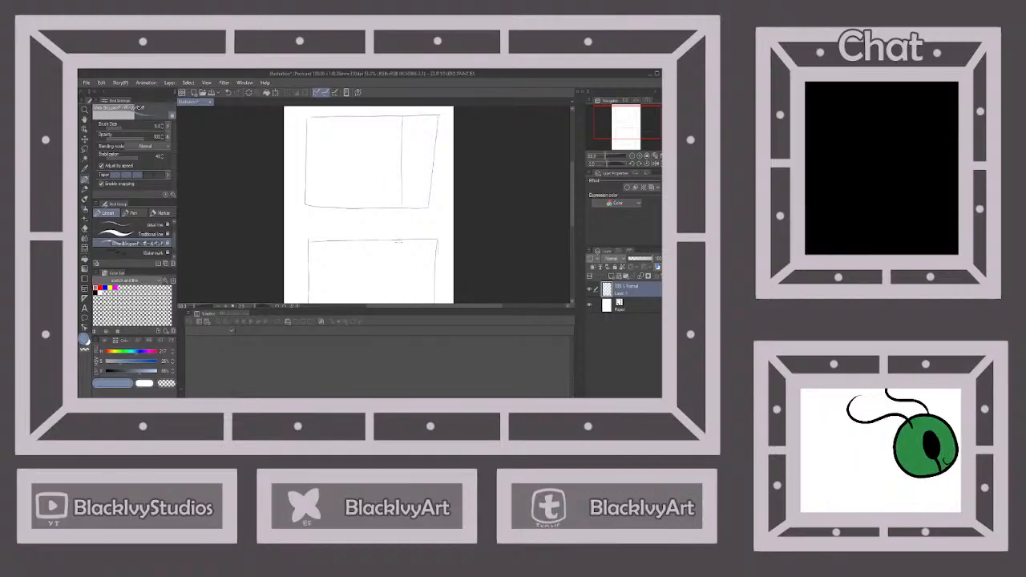
scroll(398, 241, down, 3)
click(609, 276)
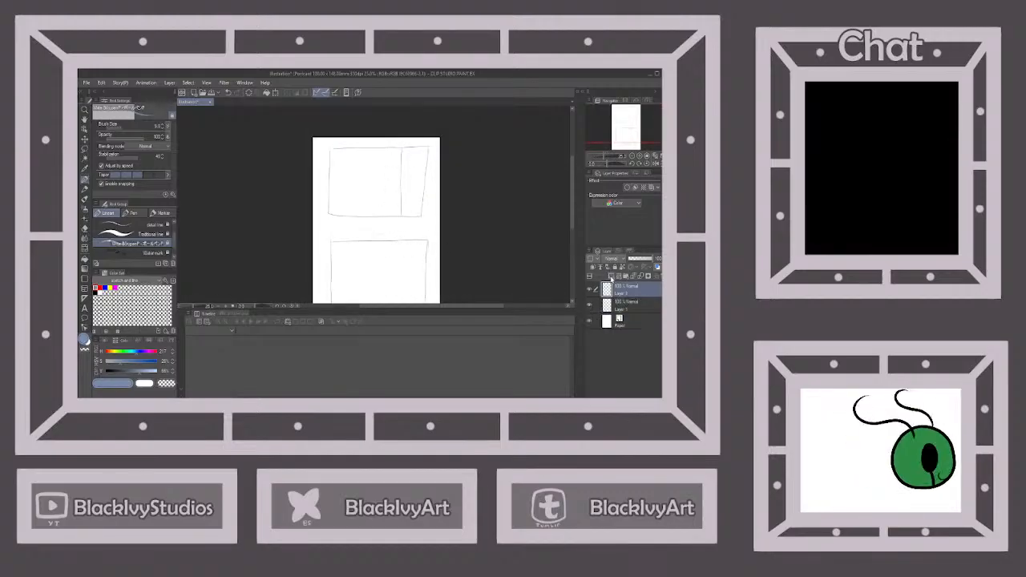
scroll(361, 168, up, 2)
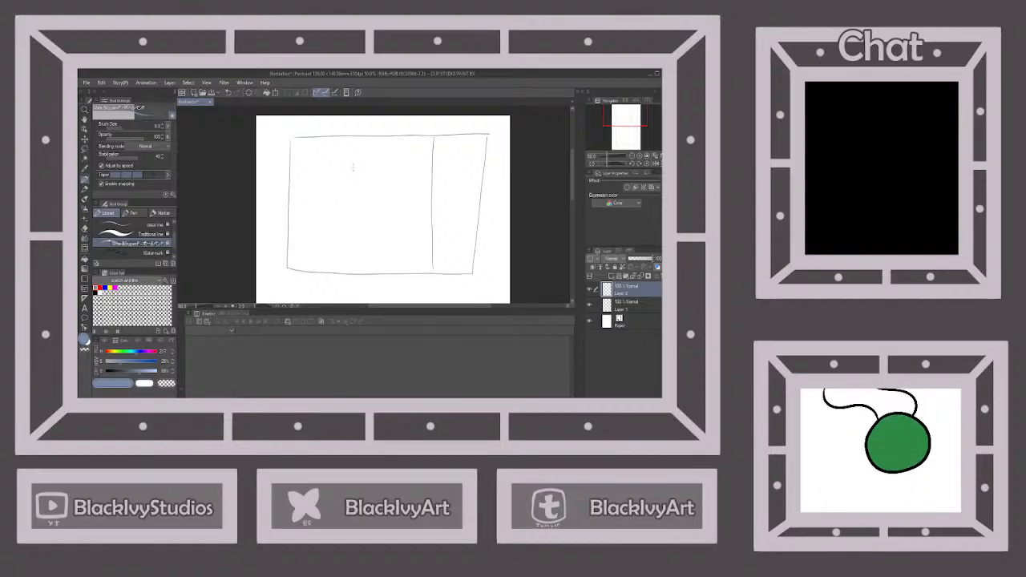
drag(352, 167, 360, 230)
click(229, 92)
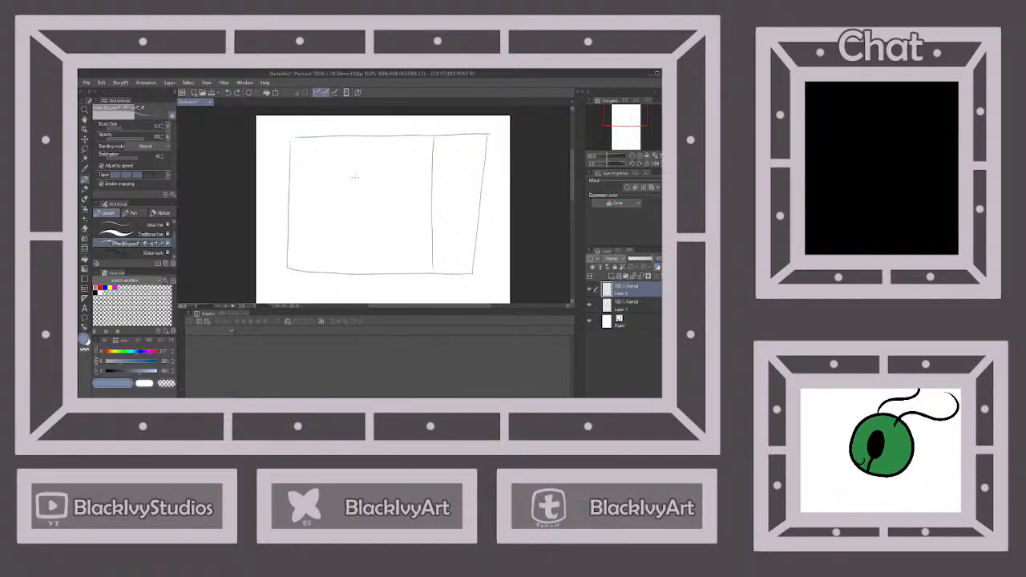
drag(353, 170, 365, 224)
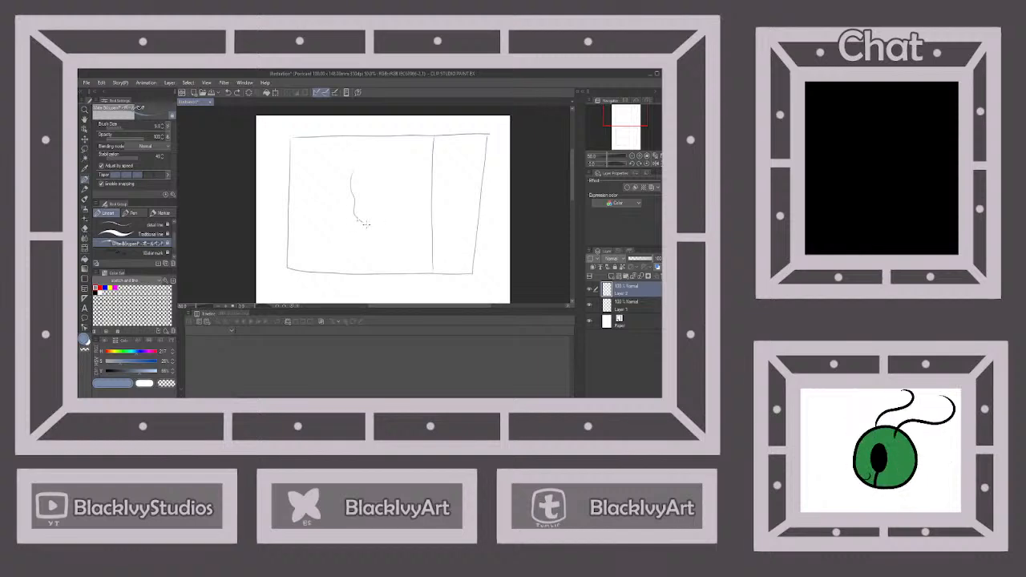
click(230, 92)
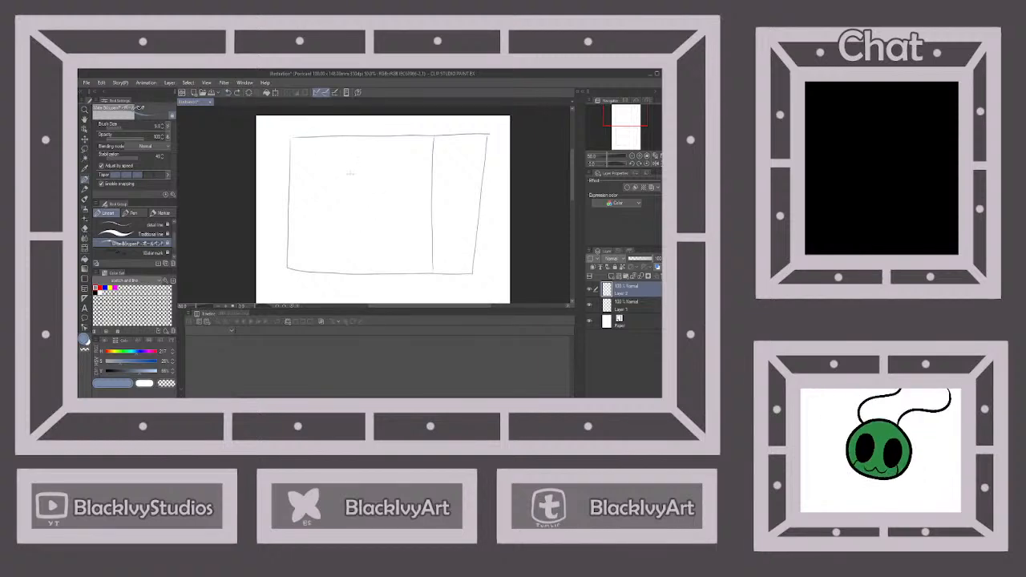
mouse_move(346, 170)
mouse_down()
mouse_move(350, 216)
mouse_move(364, 232)
mouse_up()
click(229, 92)
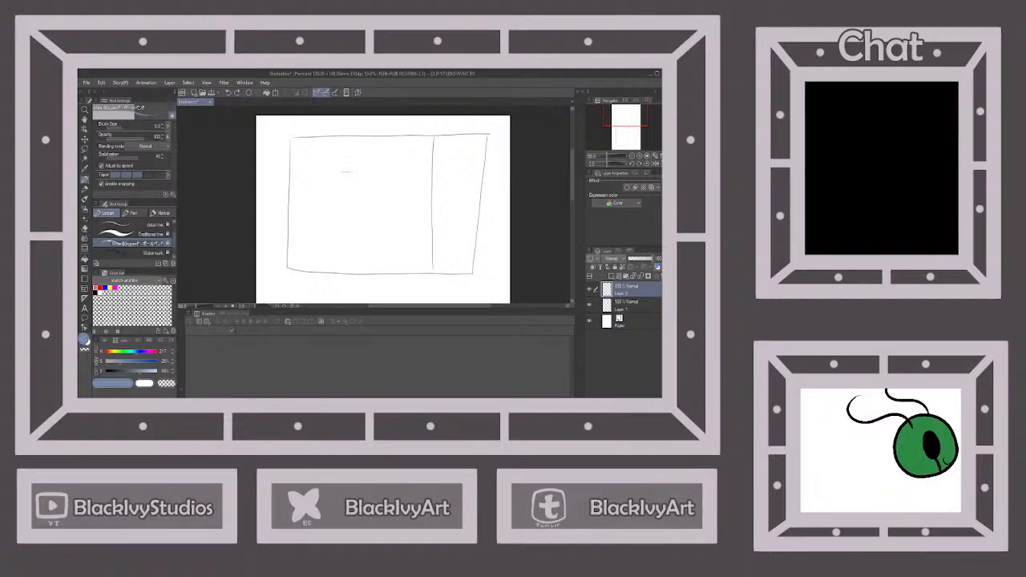
drag(345, 170, 356, 231)
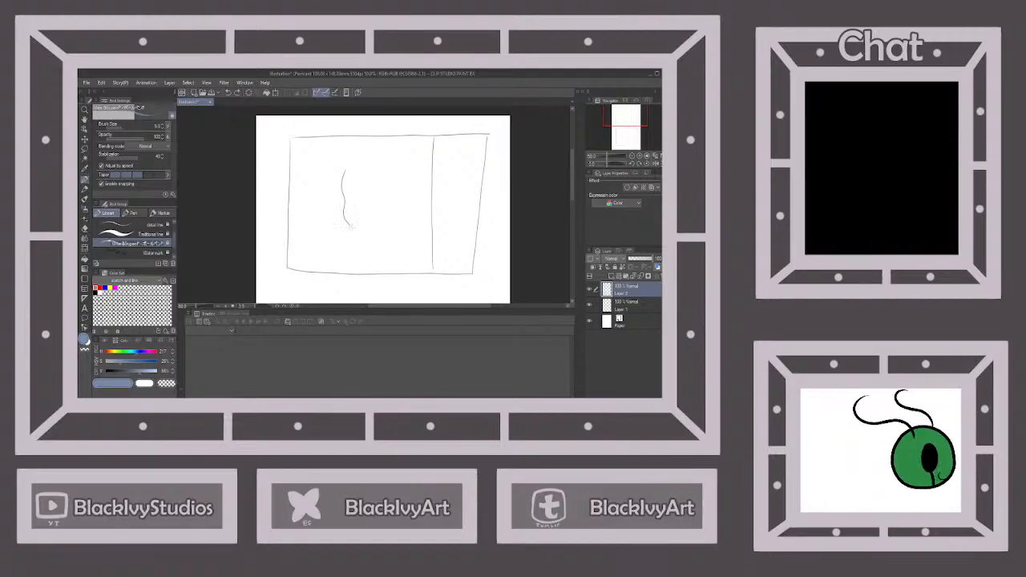
click(229, 92)
Sketch the left half of a head outline in the upper panel and mirror a duplicate of its layer to form the right half
scroll(386, 175, up, 1)
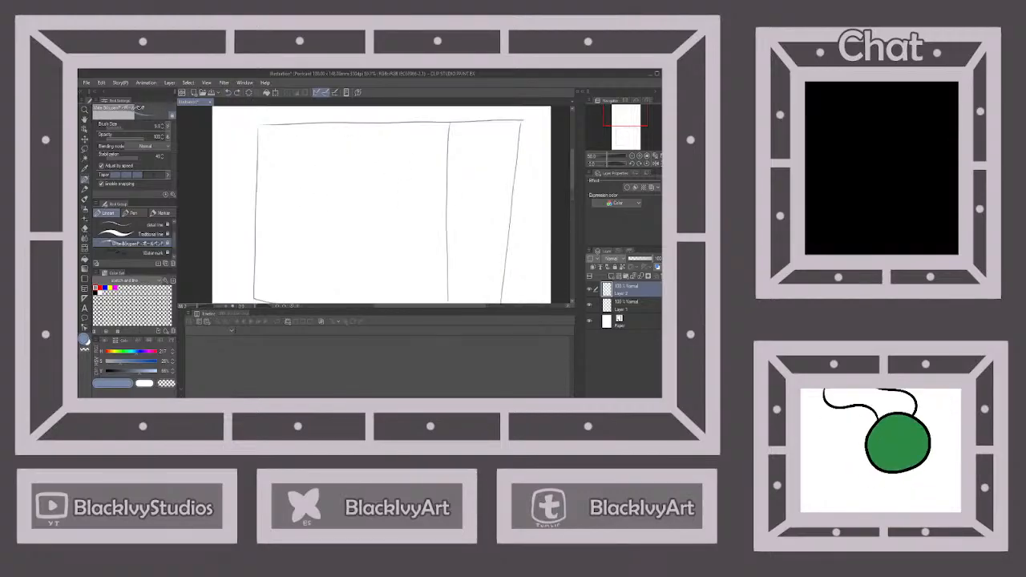
drag(332, 166, 338, 215)
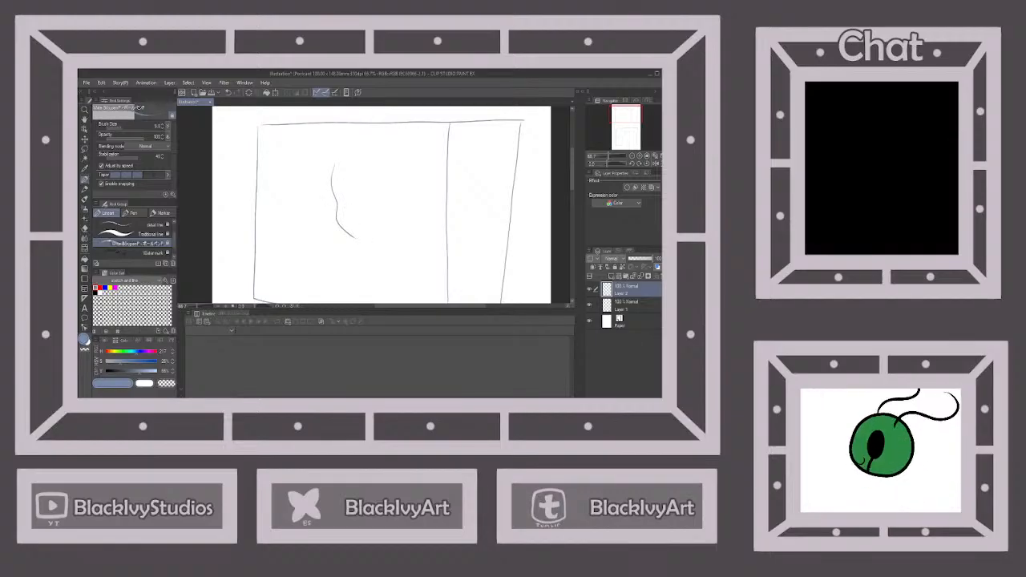
key(ctrl+shift+n)
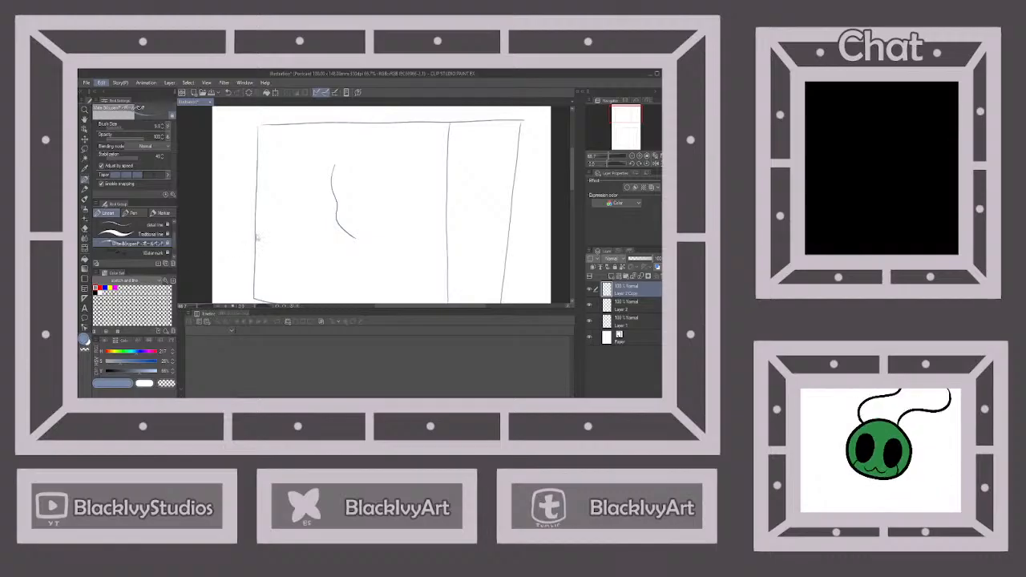
key(ctrl+t)
mouse_move(349, 229)
mouse_down()
mouse_move(407, 226)
mouse_move(375, 230)
mouse_up()
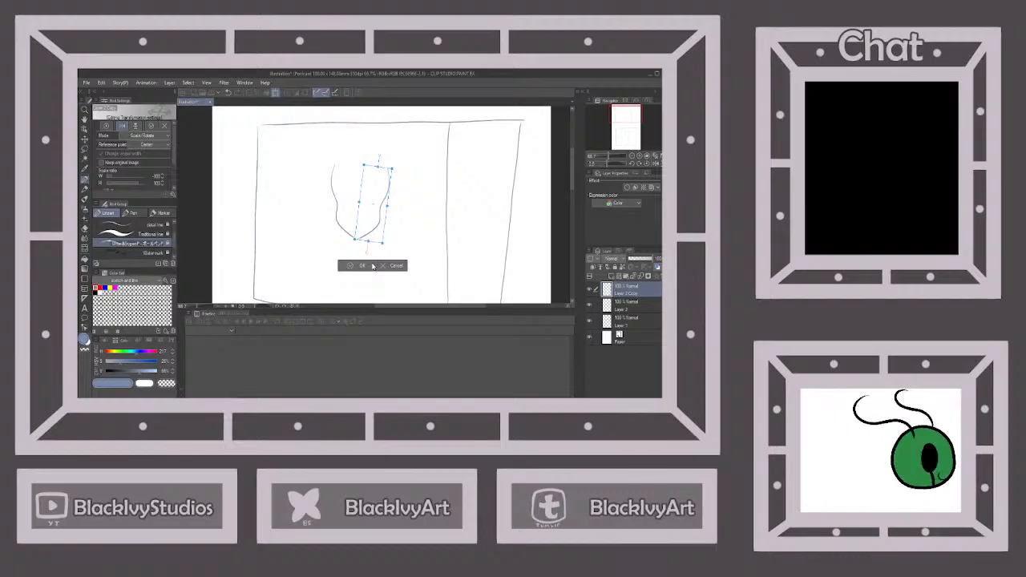
click(360, 265)
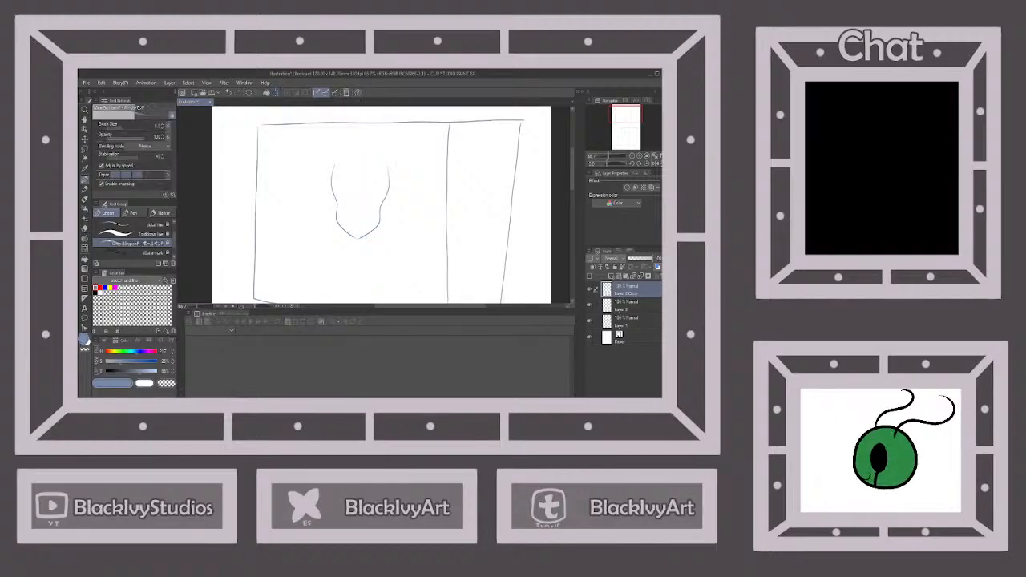
Merge the mirrored half into the layer below and close the top of the head with a curved line
click(640, 277)
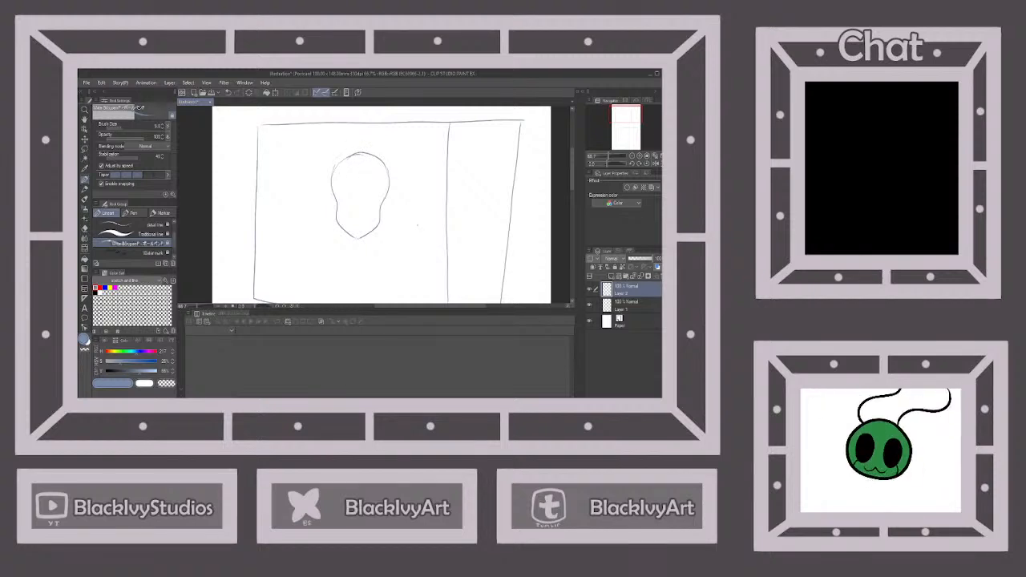
scroll(438, 183, down, 1)
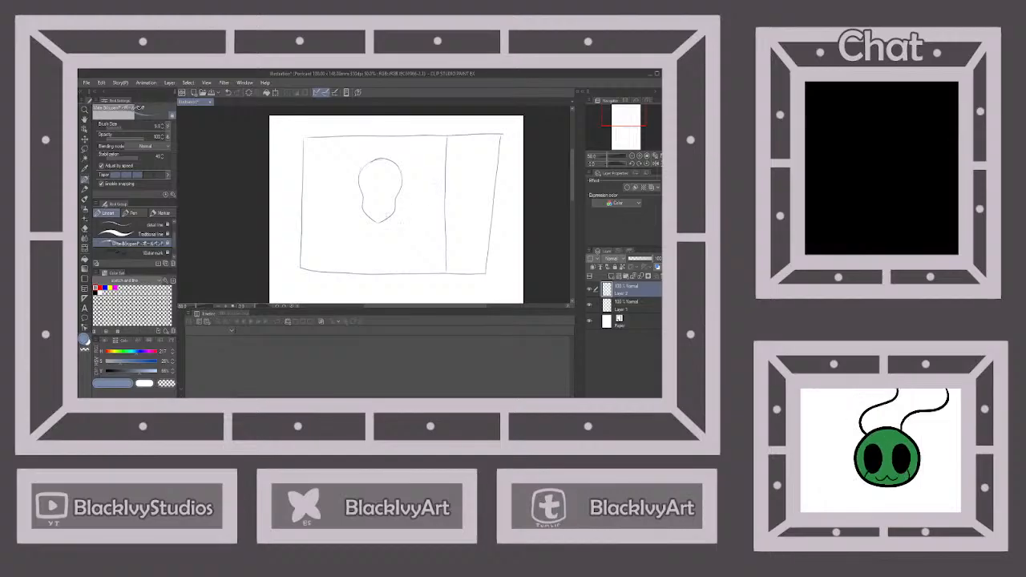
Sketch the neck, both shoulders and the arm lines beneath the head in the upper panel
mouse_move(383, 226)
mouse_down()
mouse_move(384, 239)
mouse_move(373, 239)
mouse_move(417, 229)
mouse_move(421, 268)
mouse_up()
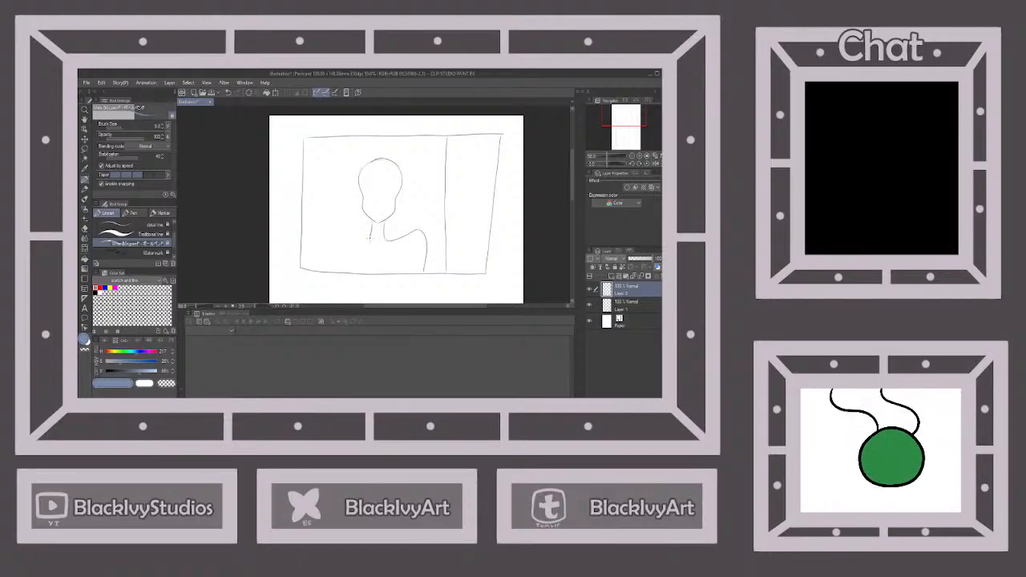
mouse_move(371, 239)
mouse_down()
mouse_move(342, 222)
mouse_move(332, 268)
mouse_up()
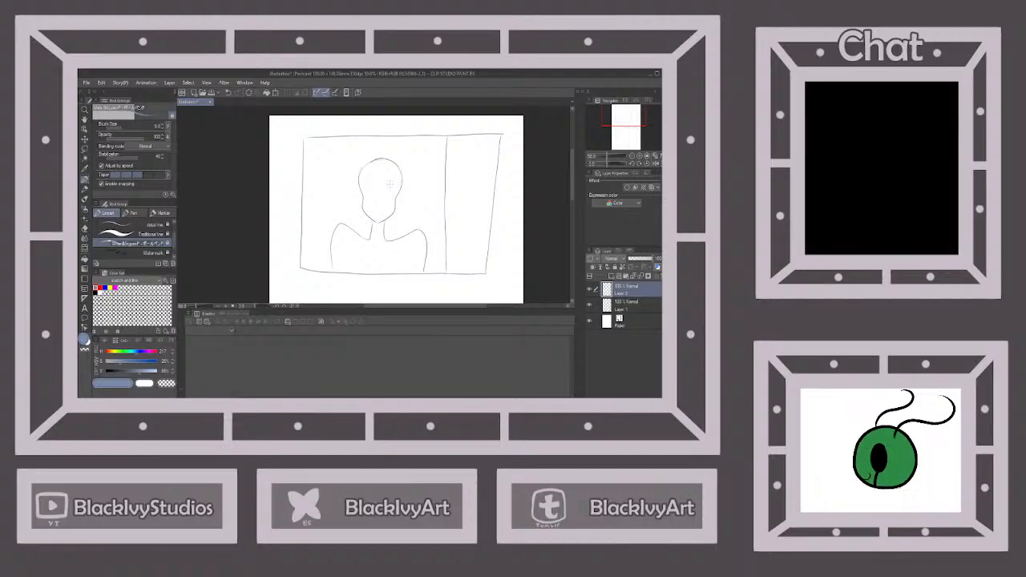
scroll(390, 185, up, 2)
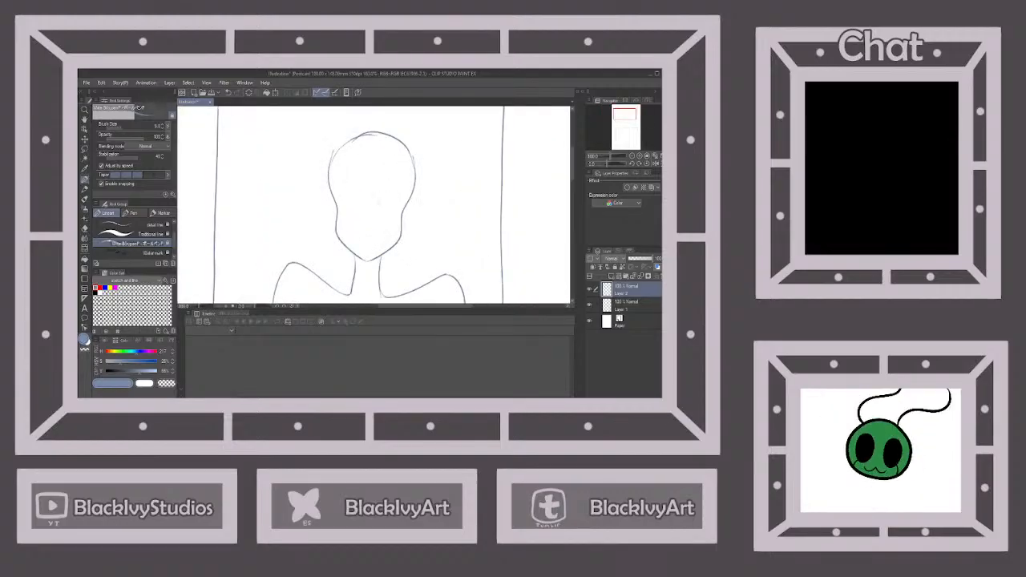
scroll(387, 189, down, 2)
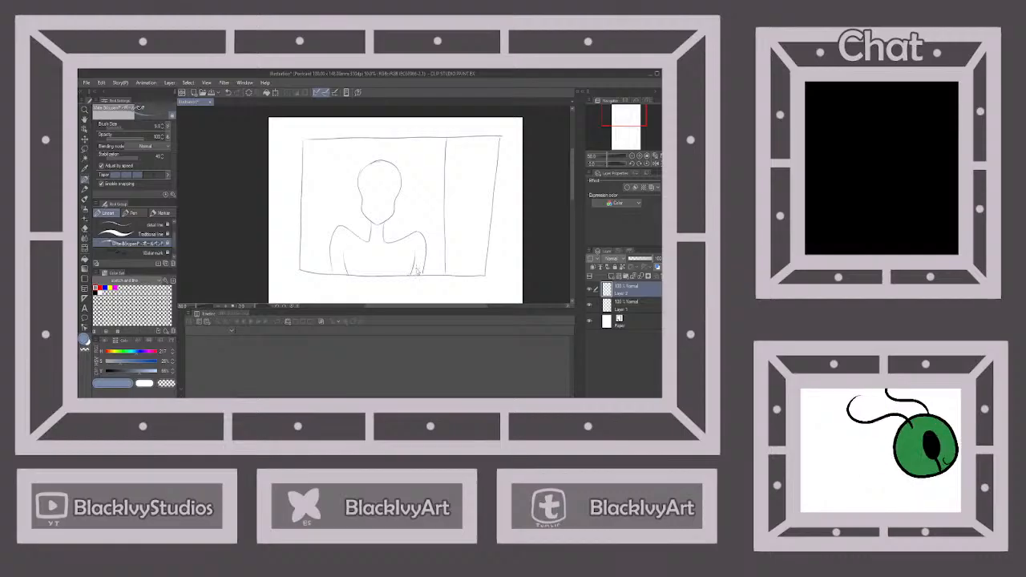
Sketch a large arc, a slanted vertical line and angled perspective lines for the room in the lower panel
scroll(415, 265, down, 3)
scroll(416, 273, up, 5)
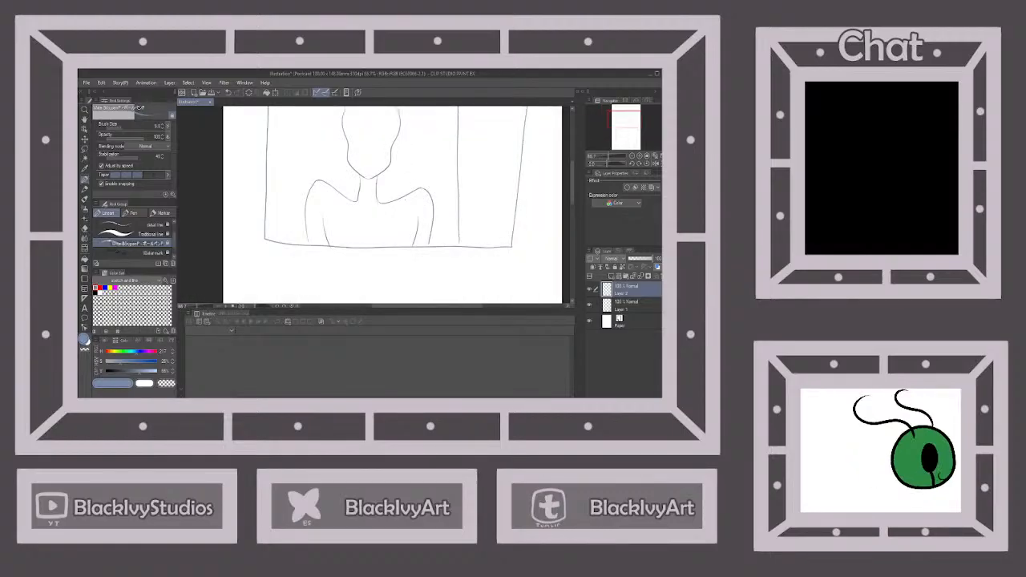
scroll(379, 133, down, 2)
scroll(379, 123, up, 3)
scroll(379, 123, up, 1)
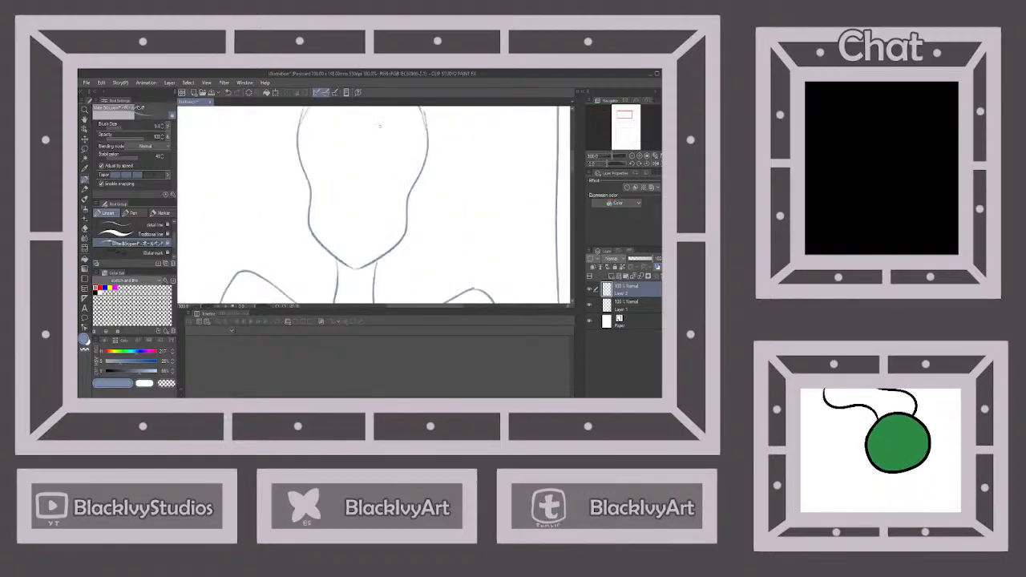
scroll(379, 129, down, 4)
scroll(385, 162, up, 1)
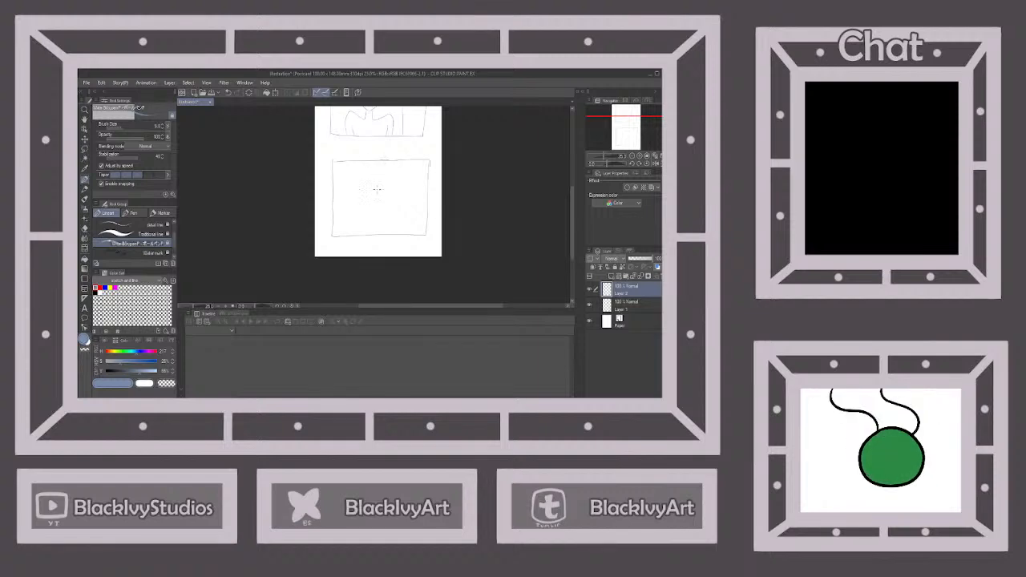
mouse_move(382, 162)
mouse_down()
mouse_move(368, 233)
mouse_move(407, 232)
mouse_up()
scroll(409, 183, up, 1)
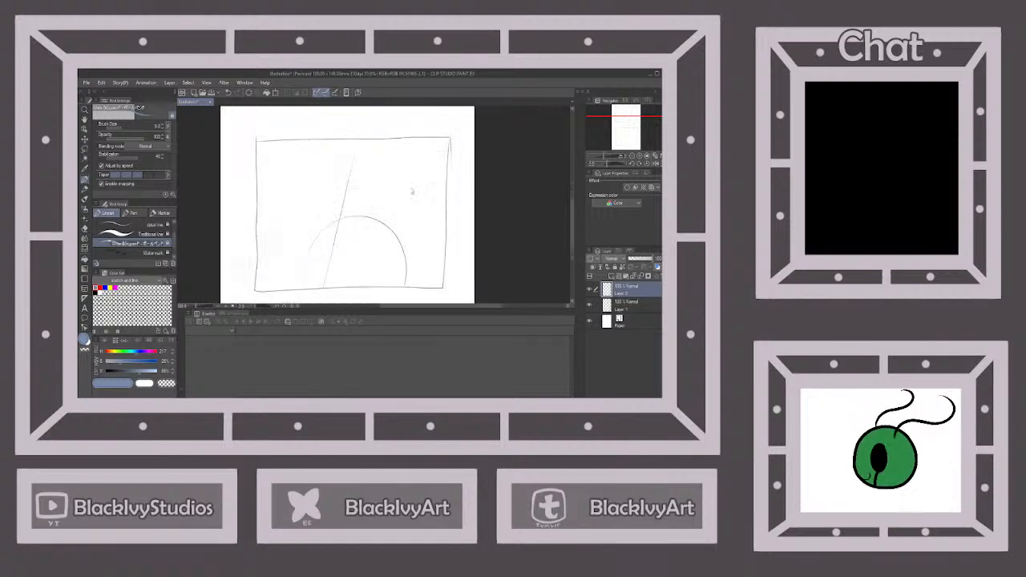
mouse_move(372, 208)
mouse_down()
mouse_move(433, 216)
mouse_move(445, 245)
mouse_up()
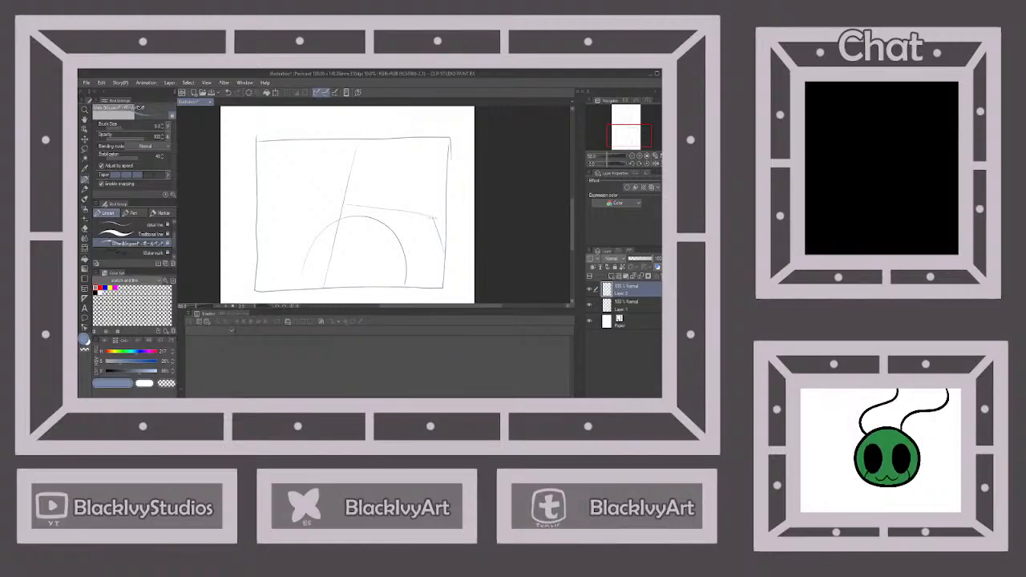
drag(440, 201, 450, 171)
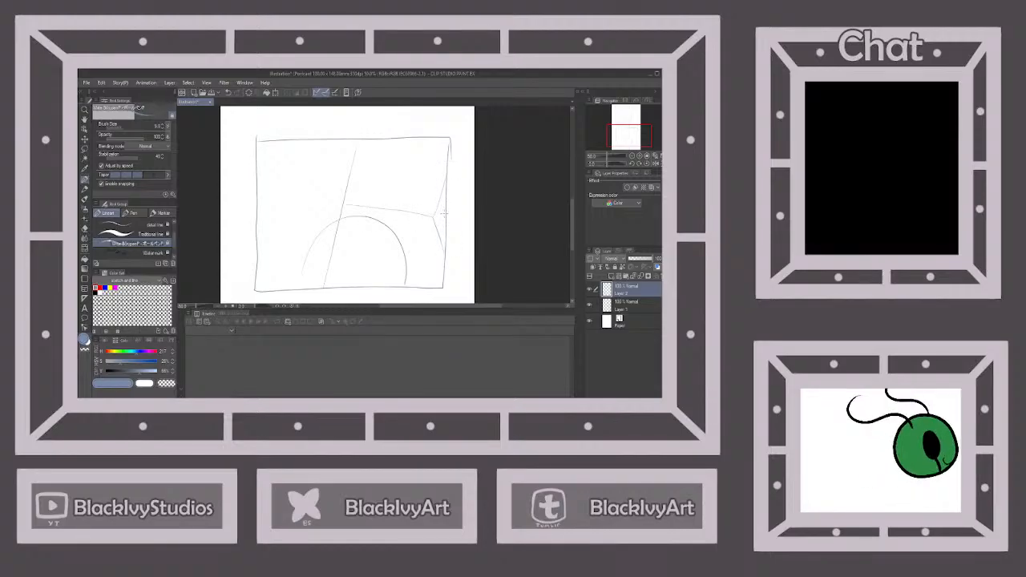
Draw a curved face line, an eye and a small mouth on the right side of the head in the upper panel
scroll(414, 255, down, 4)
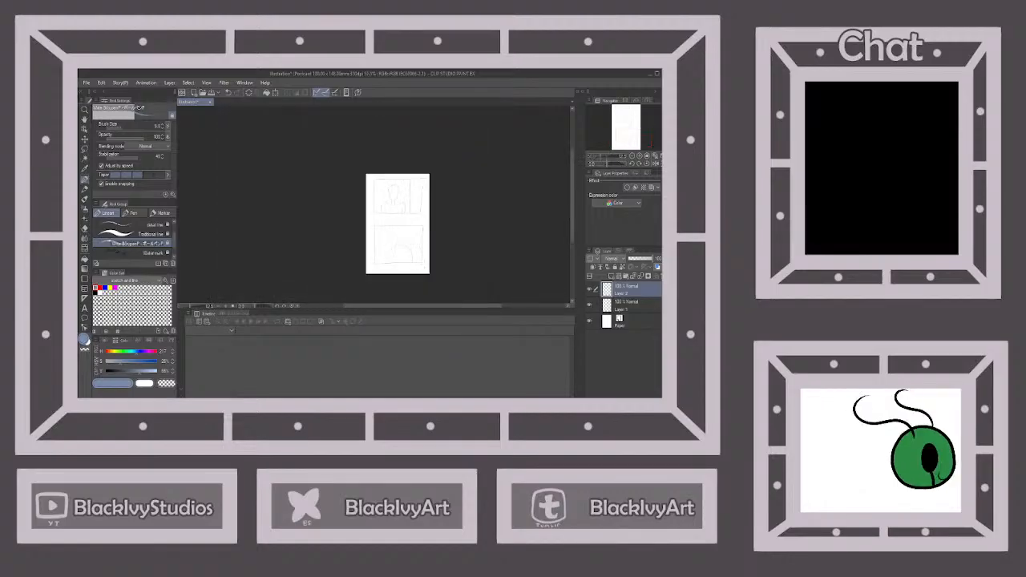
scroll(401, 168, up, 5)
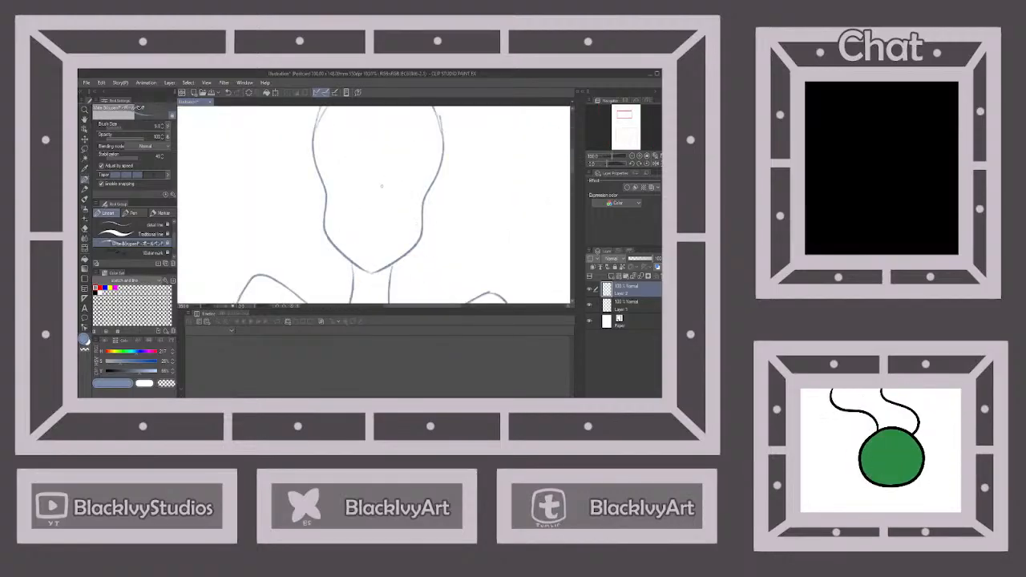
mouse_move(382, 184)
mouse_down()
mouse_move(402, 165)
mouse_move(443, 170)
mouse_move(424, 224)
mouse_move(410, 235)
mouse_move(388, 229)
mouse_move(405, 196)
mouse_move(401, 235)
mouse_move(417, 233)
mouse_up()
scroll(421, 190, down, 3)
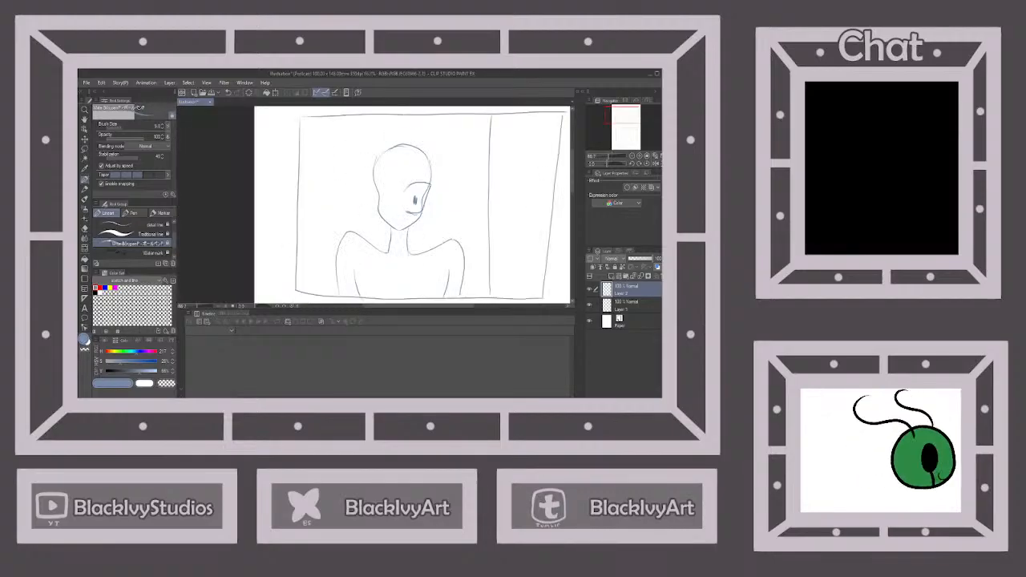
Add a diagonal chest line, an inner line over the right shoulder and arm, and collarbones to the figure, and save the illustration
scroll(433, 265, up, 1)
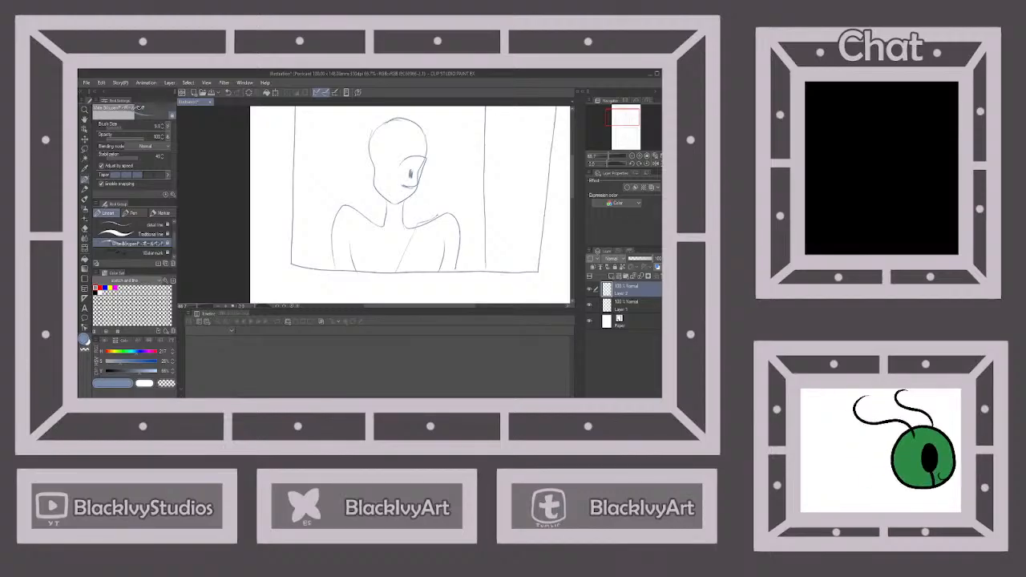
drag(440, 216, 445, 249)
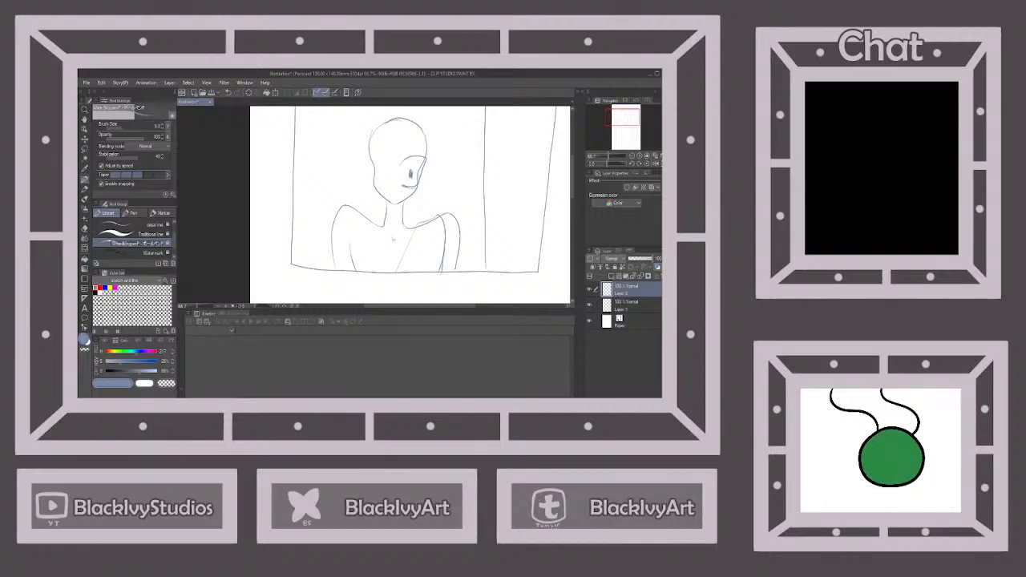
drag(410, 237, 432, 233)
drag(364, 237, 380, 233)
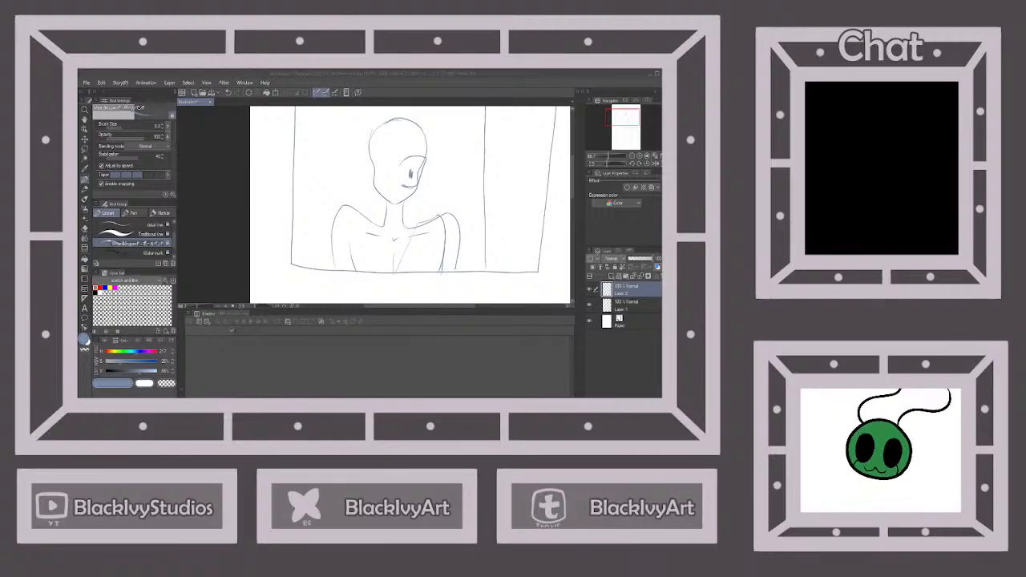
click(454, 303)
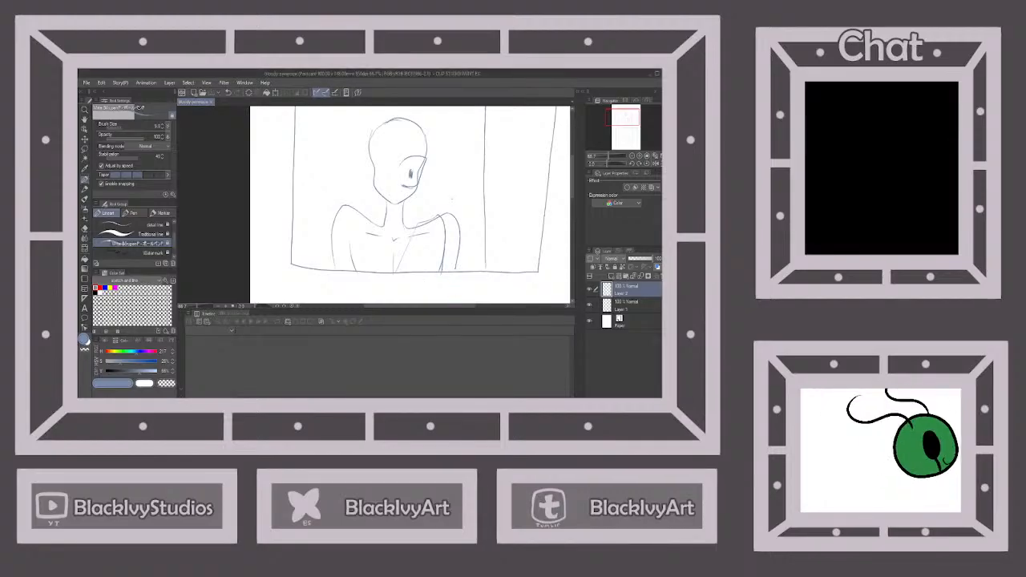
Sketch a small bench-like seat with a backrest, armrest and legs against the right edge of the lower panel
scroll(442, 176, down, 7)
scroll(451, 205, up, 6)
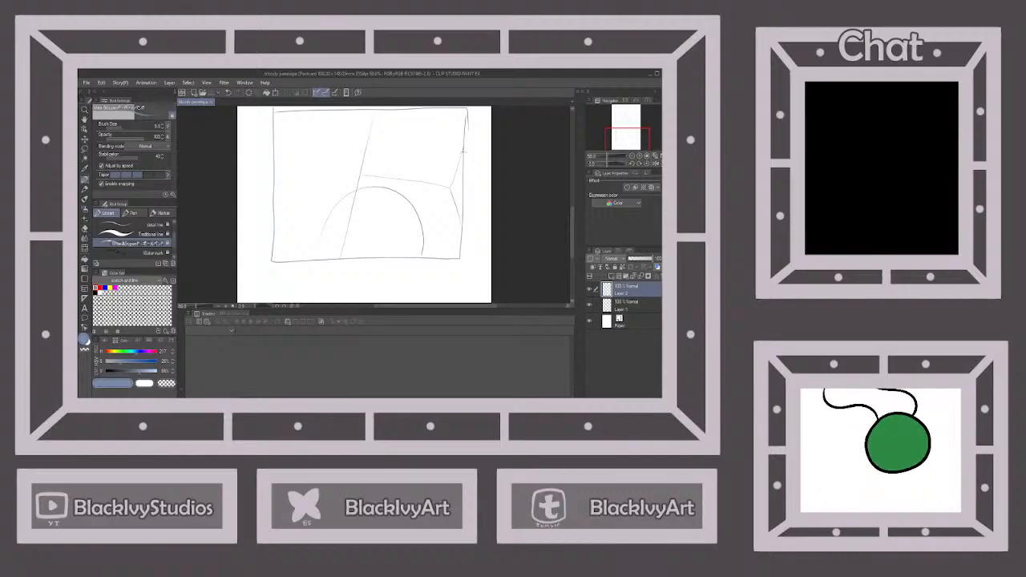
drag(463, 148, 451, 167)
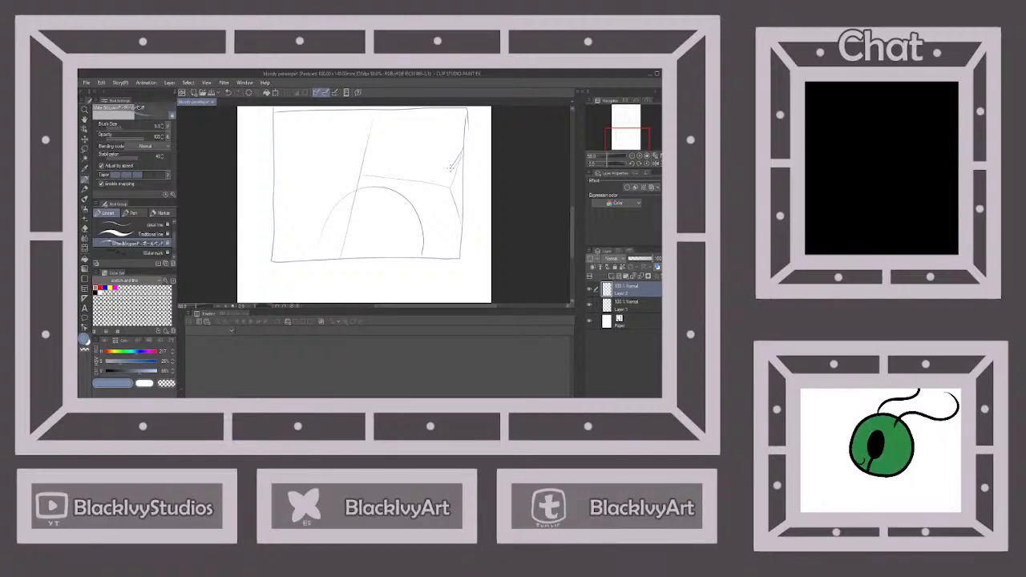
drag(450, 169, 460, 193)
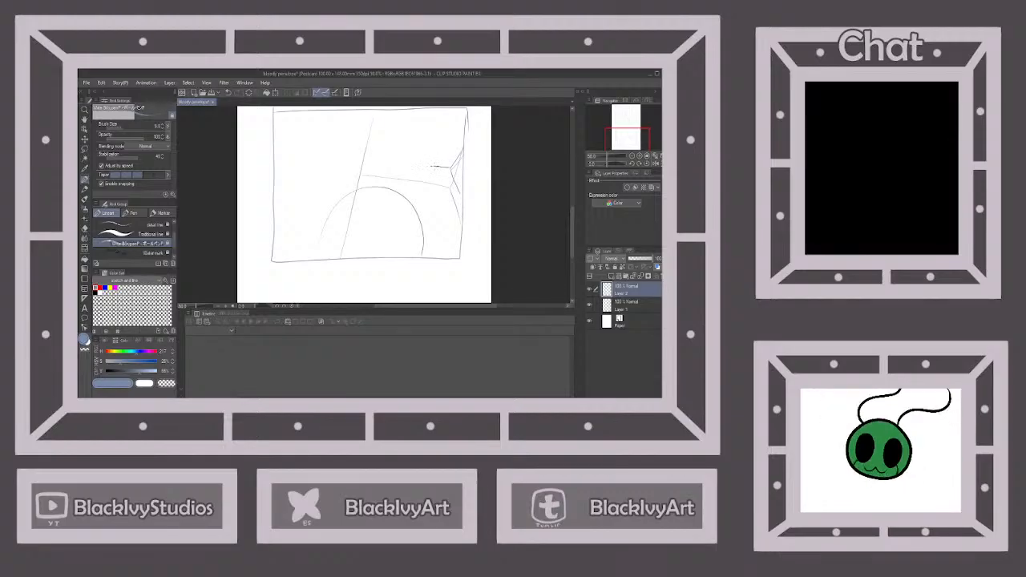
mouse_move(435, 170)
mouse_down()
mouse_move(442, 194)
mouse_move(459, 198)
mouse_up()
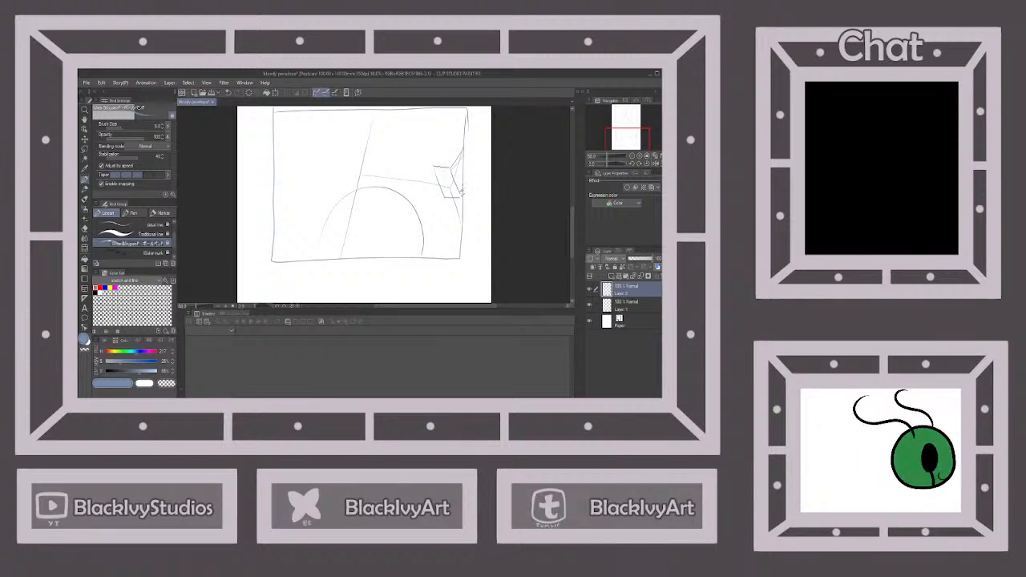
drag(433, 170, 443, 198)
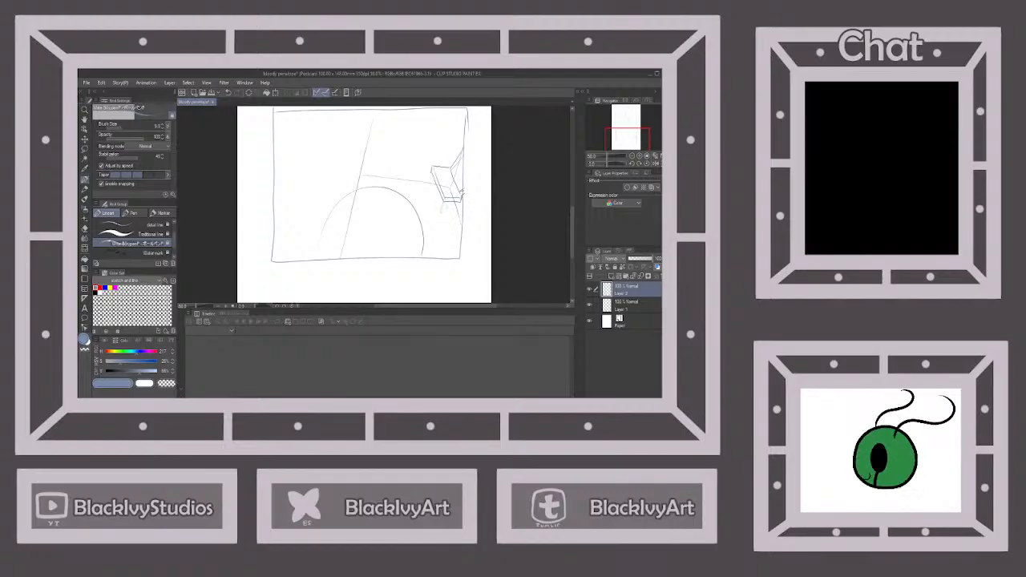
drag(446, 202, 442, 213)
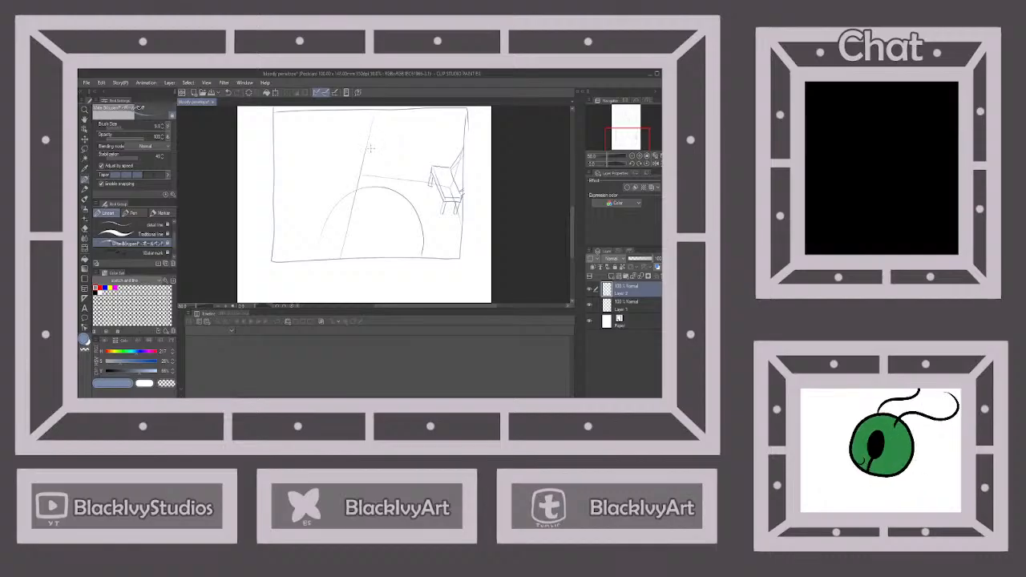
Sketch a narrow rectangular shape beside the slanted line near the lower panel's upper edge
mouse_move(371, 148)
mouse_down()
mouse_move(385, 148)
mouse_move(388, 129)
mouse_up()
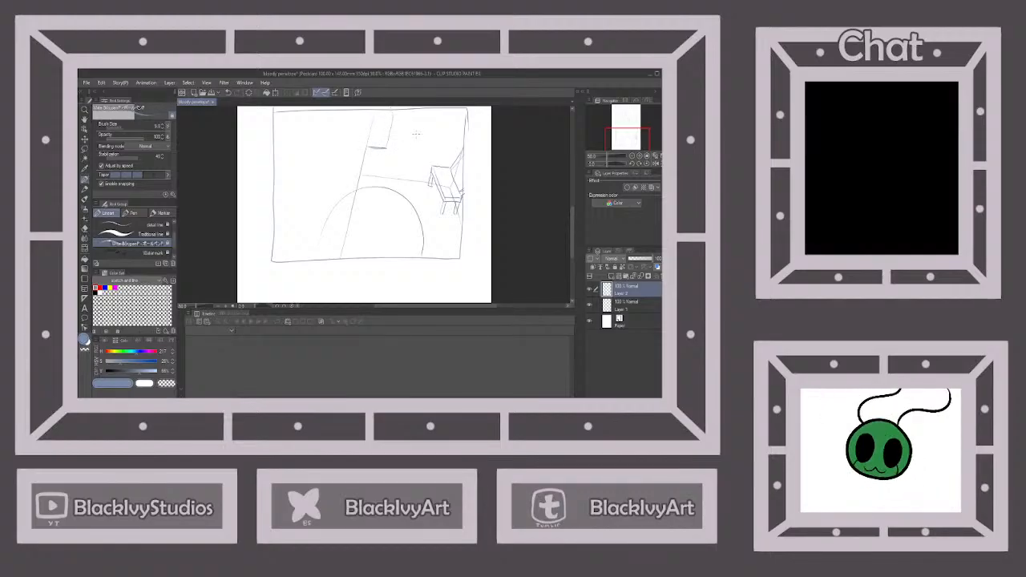
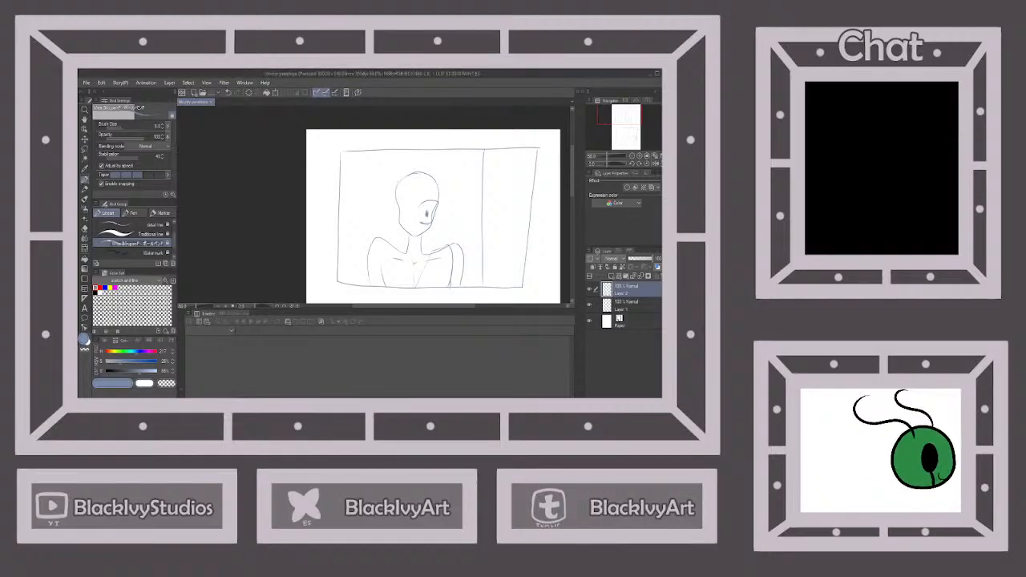
Sketch a small oval head with two short neck lines above the chair's near corner in the lower panel
scroll(444, 170, down, 4)
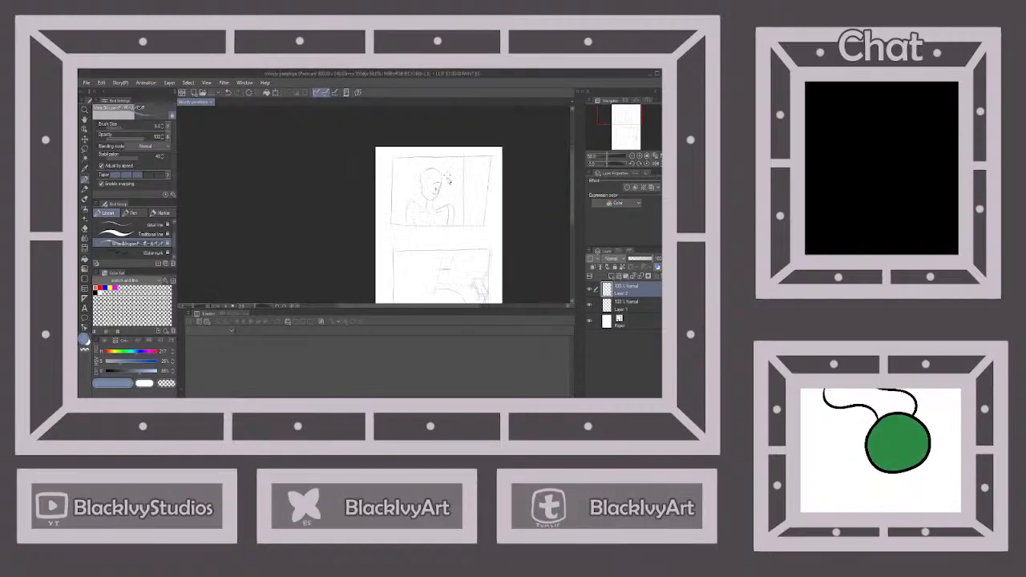
scroll(459, 209, up, 6)
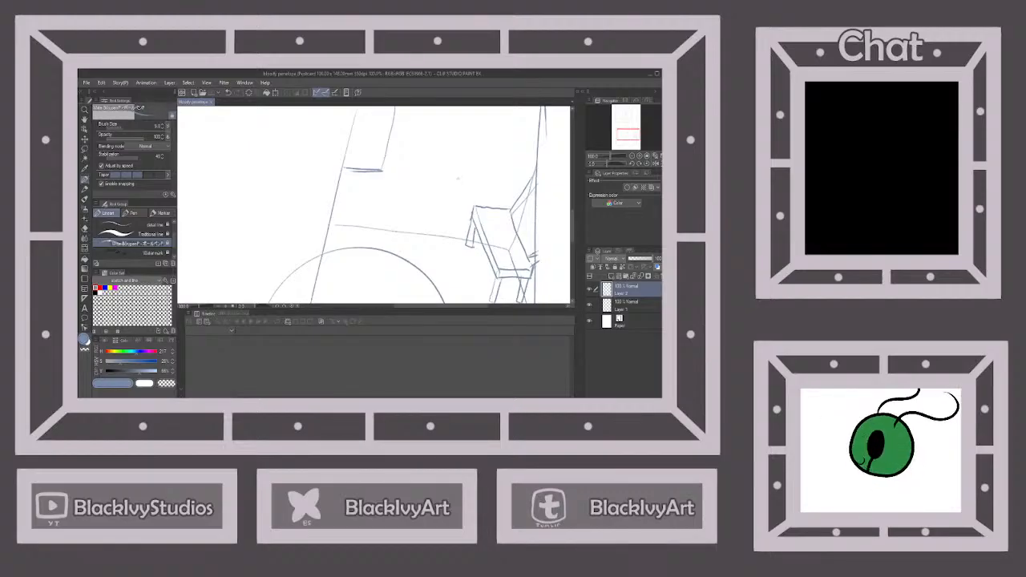
click(457, 177)
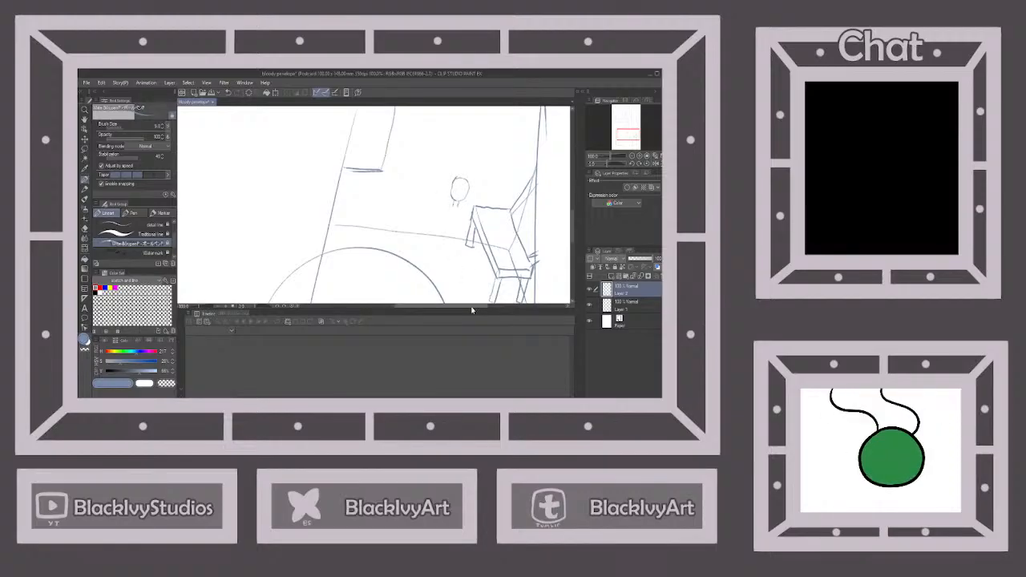
Lasso the small head, move it to its own layer, then shrink, tilt and place it against the chair's corner
click(85, 150)
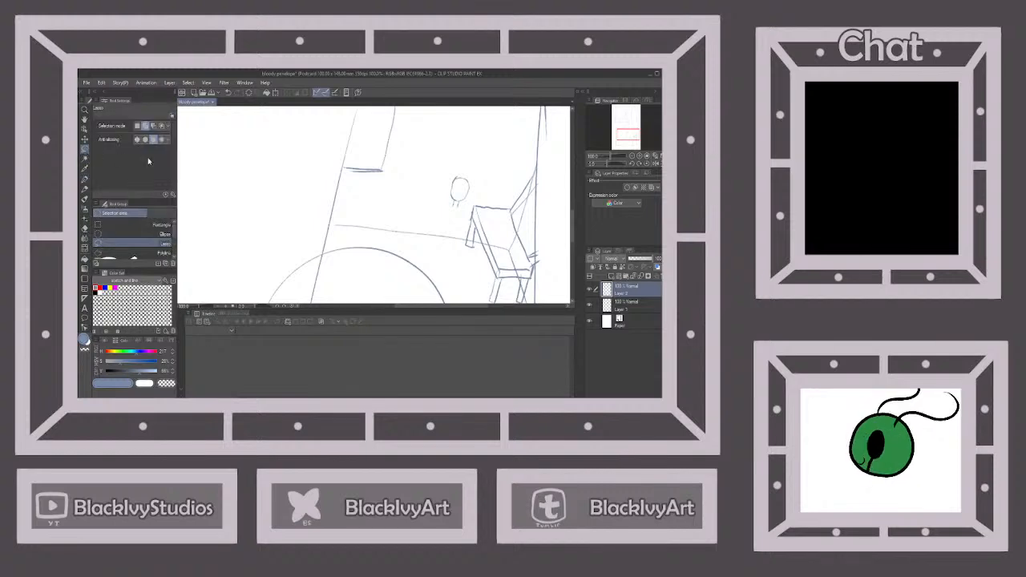
mouse_move(474, 163)
mouse_down()
mouse_move(445, 187)
mouse_move(456, 210)
mouse_move(481, 173)
mouse_up()
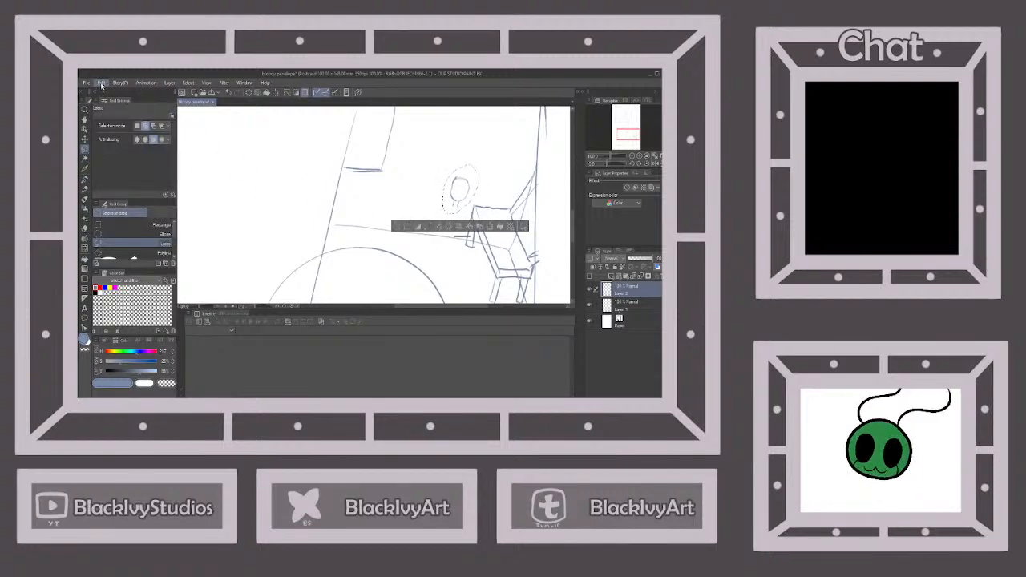
key(Delete)
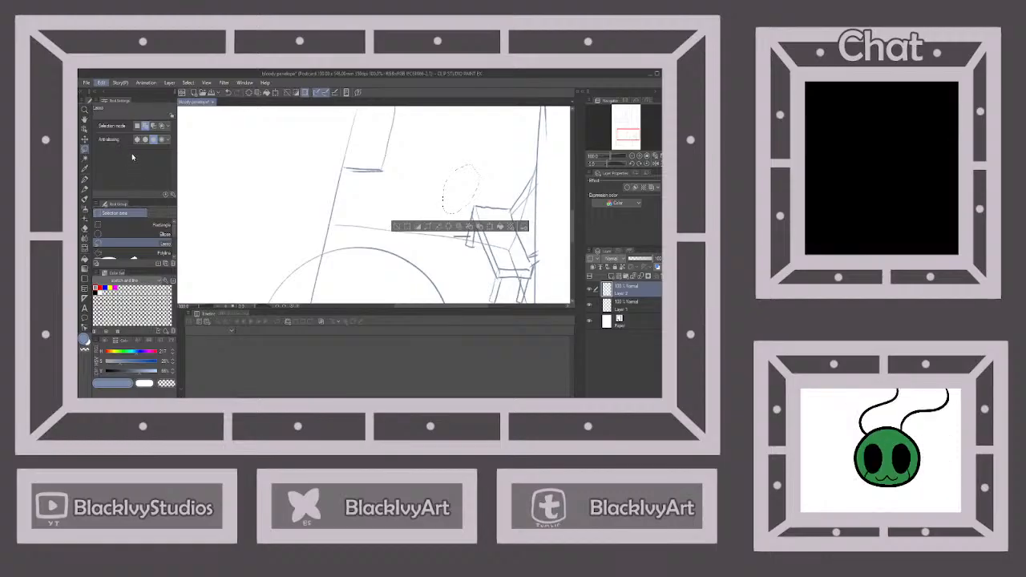
key(ctrl+v)
key(ctrl+t)
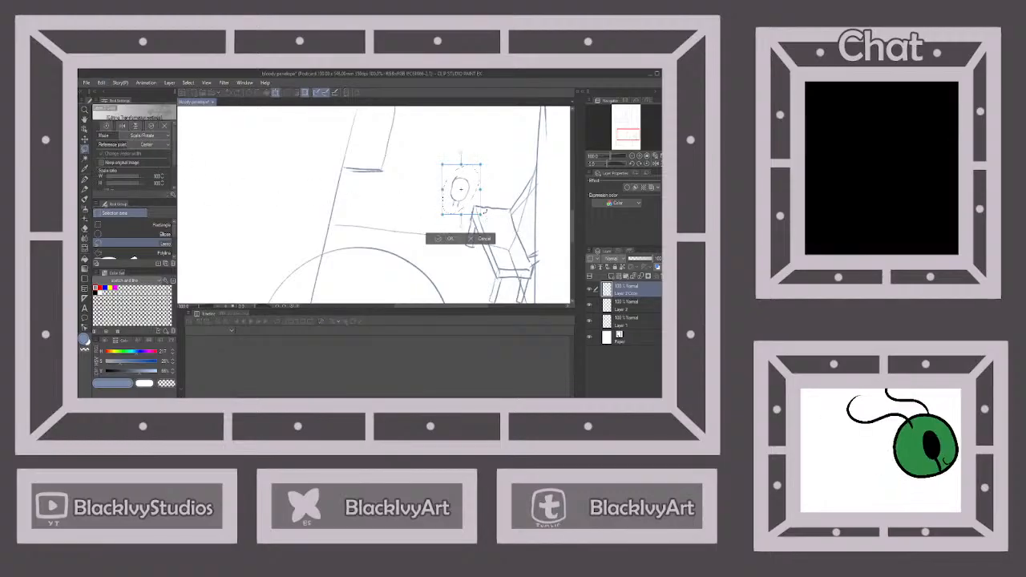
mouse_move(479, 212)
mouse_down()
mouse_move(465, 193)
mouse_move(496, 198)
mouse_move(475, 202)
mouse_up()
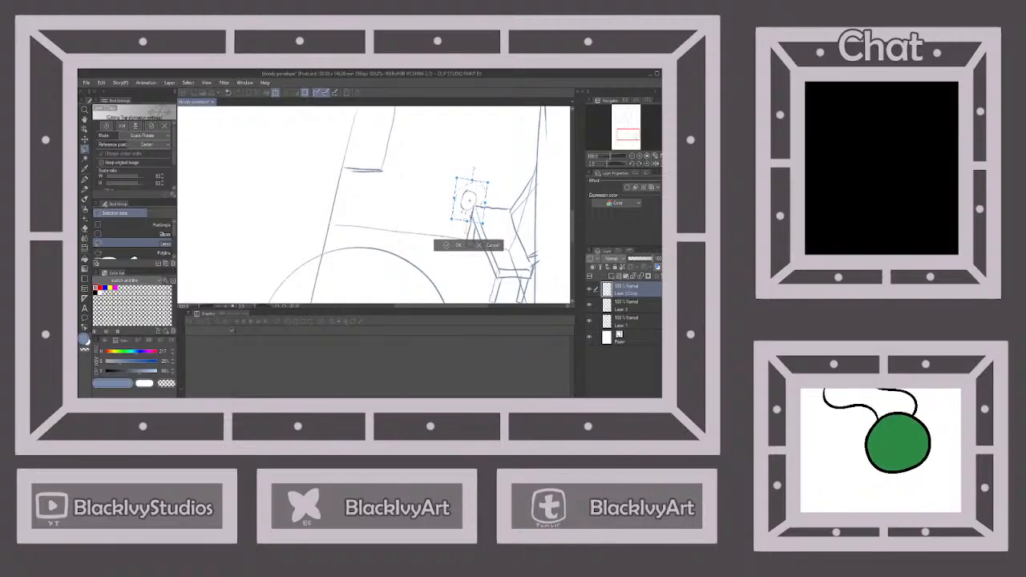
click(449, 247)
click(452, 235)
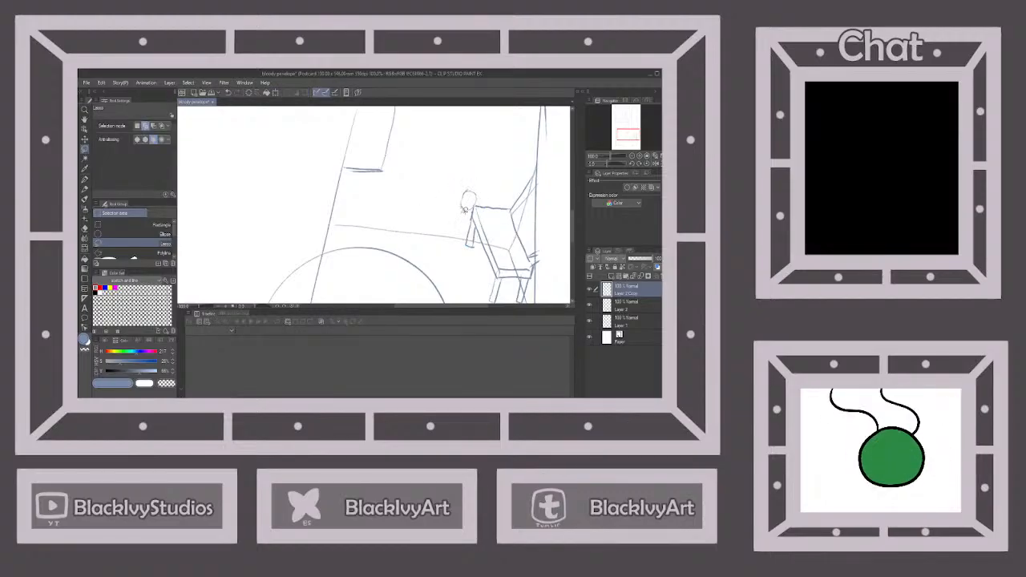
Sketch the small figure's shoulders, torso, arms and outstretched leg below the head, beside the chair
key(p)
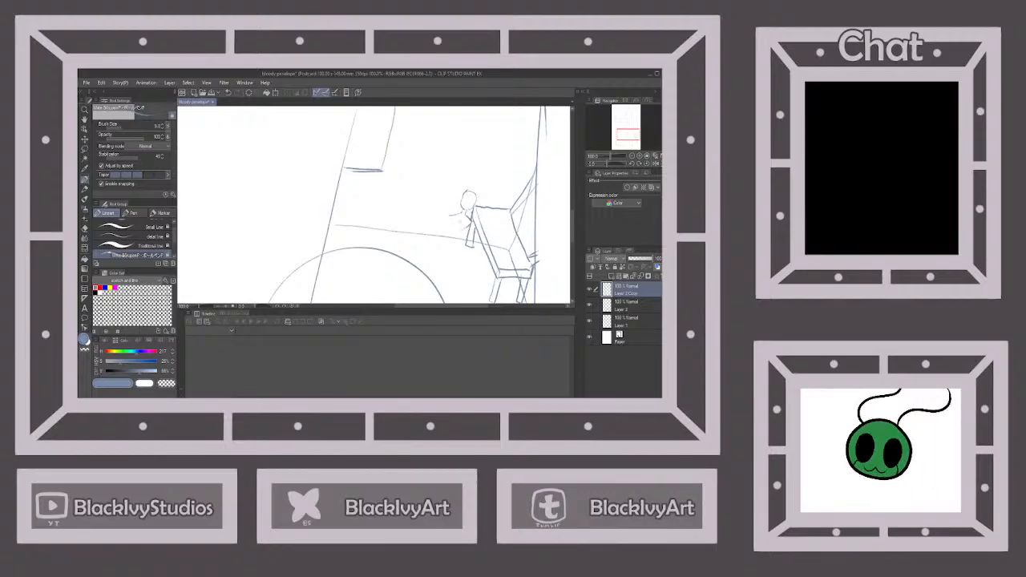
drag(453, 216, 454, 229)
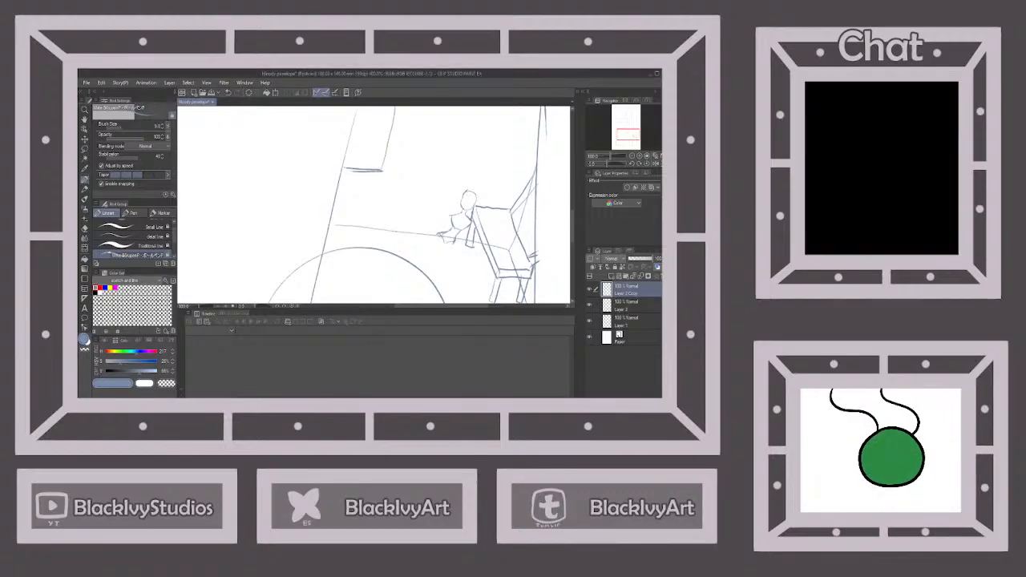
drag(440, 249, 437, 258)
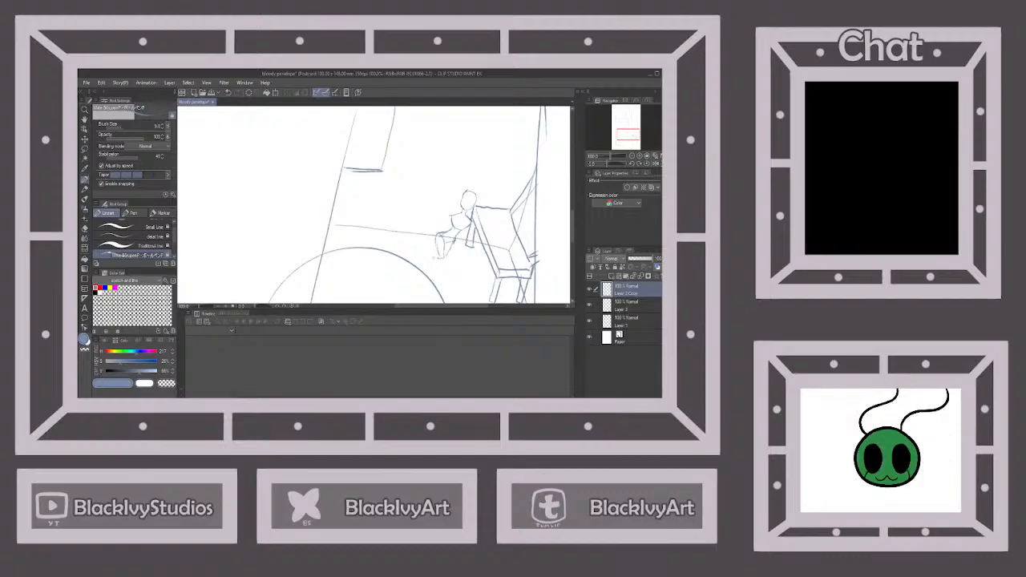
drag(429, 254, 419, 254)
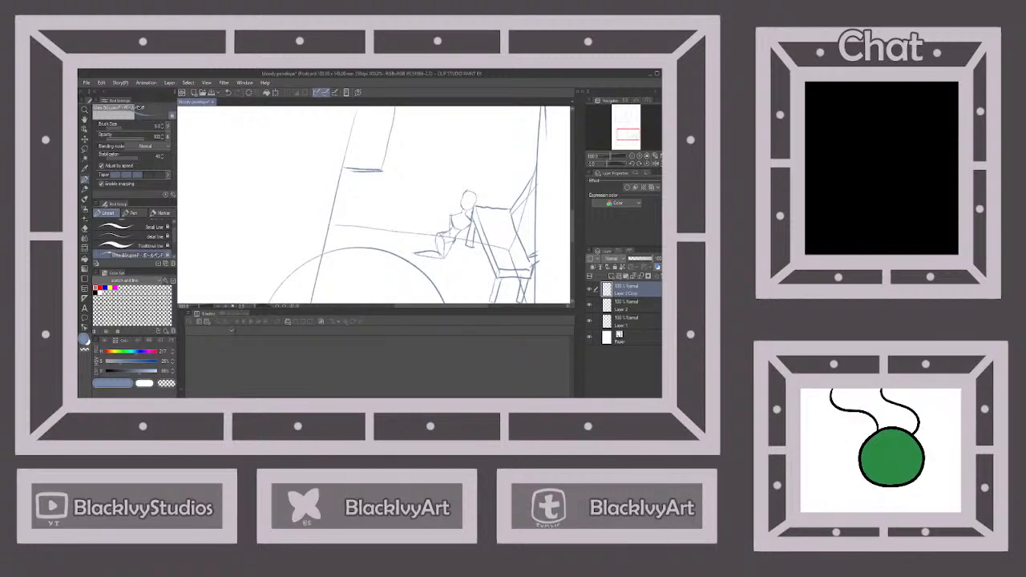
drag(450, 232, 451, 251)
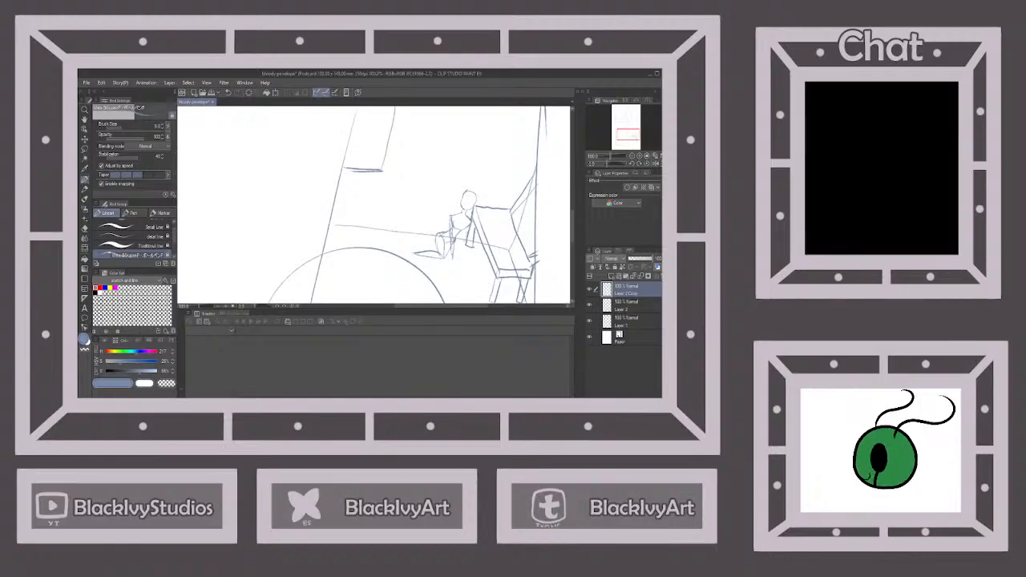
drag(467, 234, 462, 251)
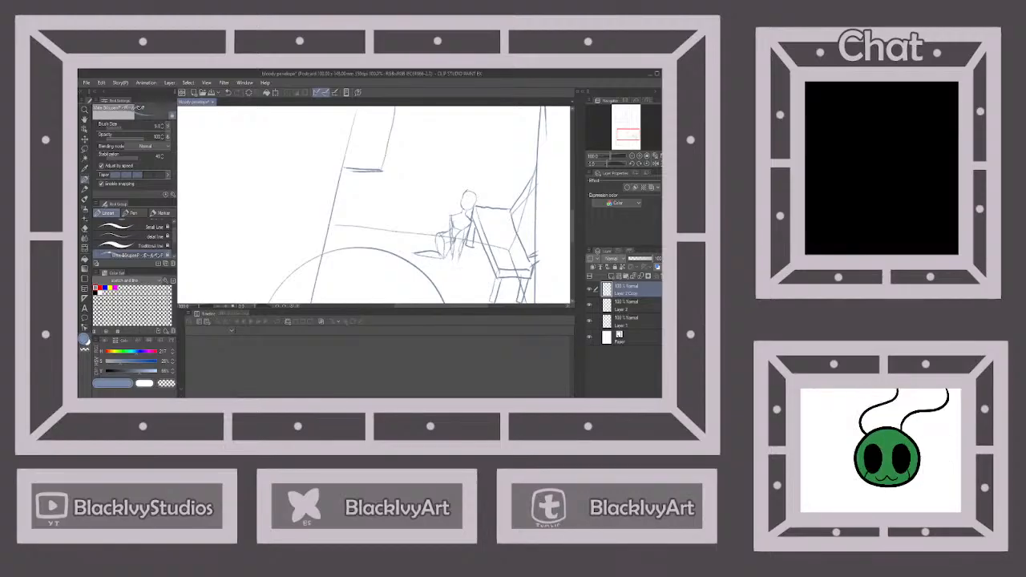
click(228, 94)
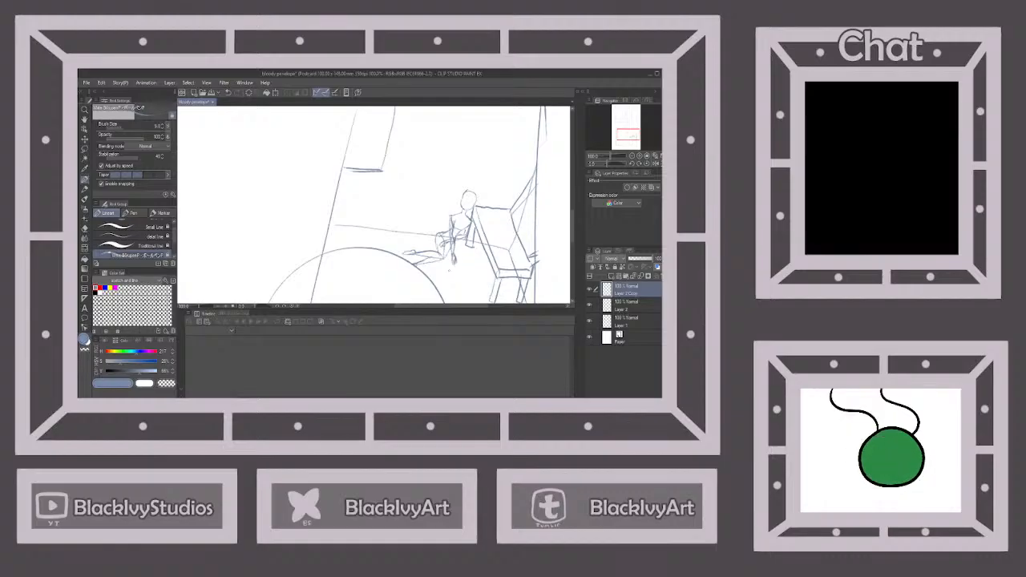
Review both panels of the page and save the document
scroll(451, 269, down, 3)
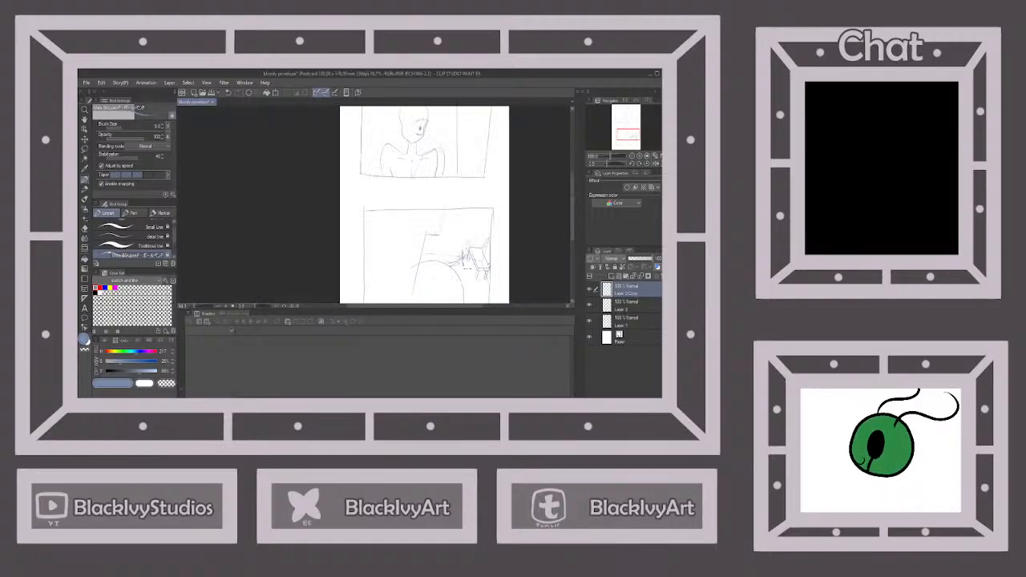
scroll(457, 232, down, 3)
scroll(453, 228, up, 5)
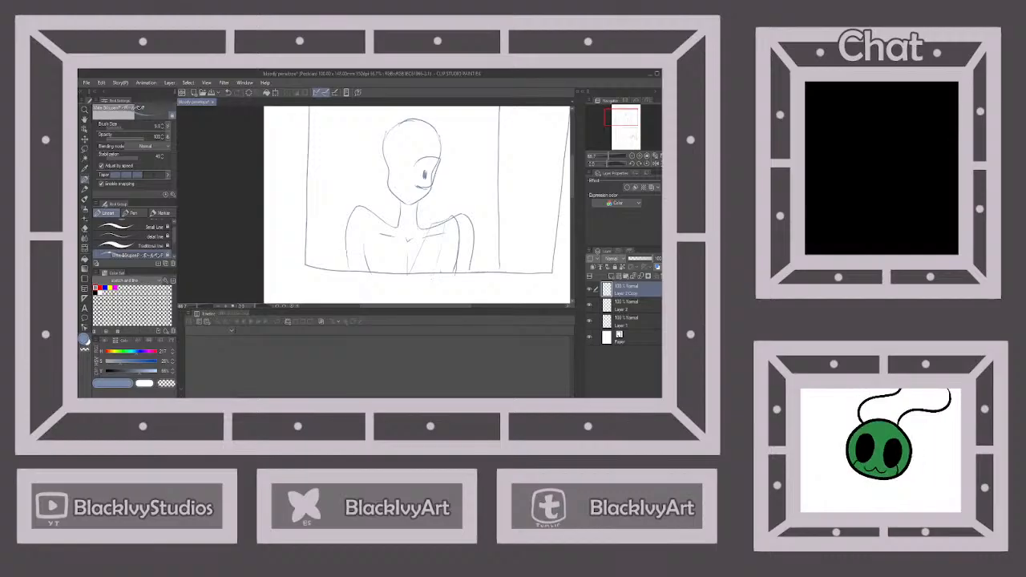
scroll(438, 267, down, 1)
click(212, 94)
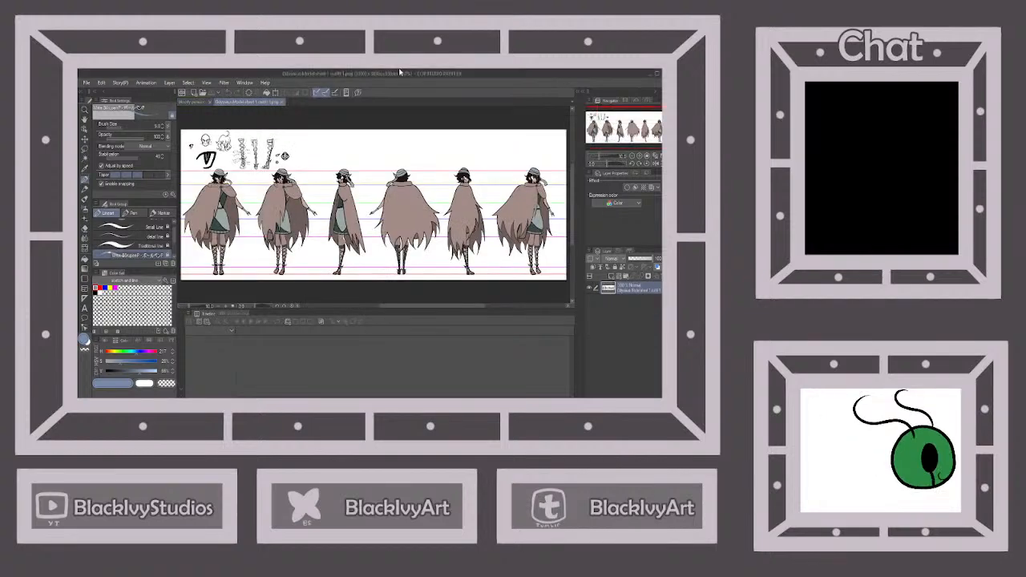
Swap the cloaked reference for the no-cloak model sheet, enlarge its front-view head and return to the sketch
click(282, 102)
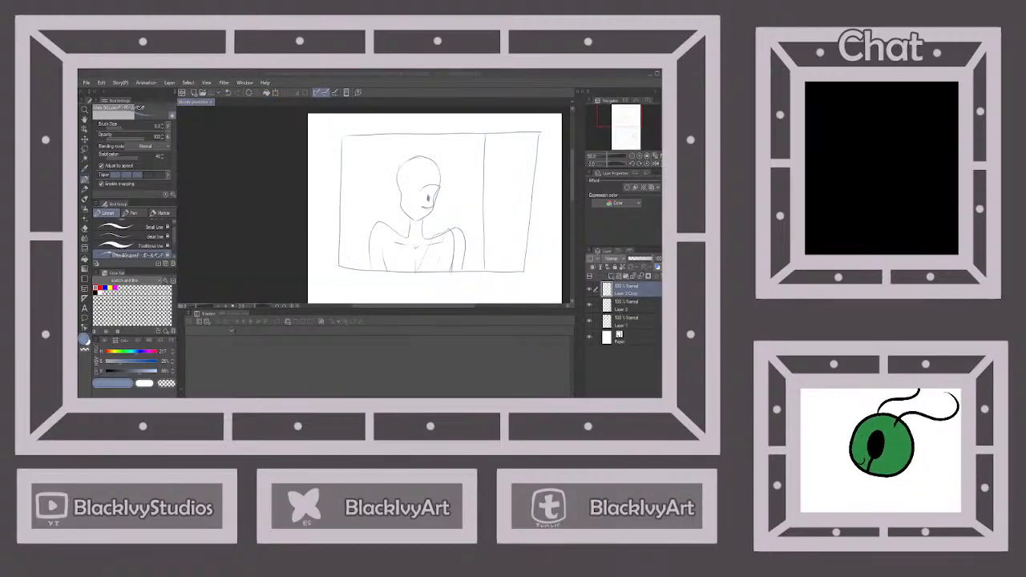
scroll(216, 179, up, 8)
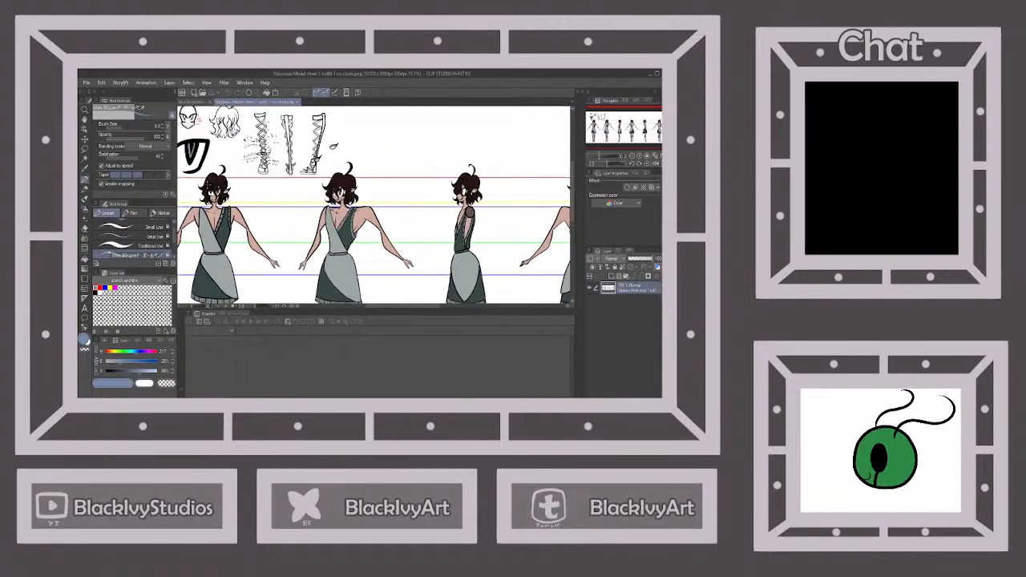
scroll(201, 166, up, 2)
click(194, 102)
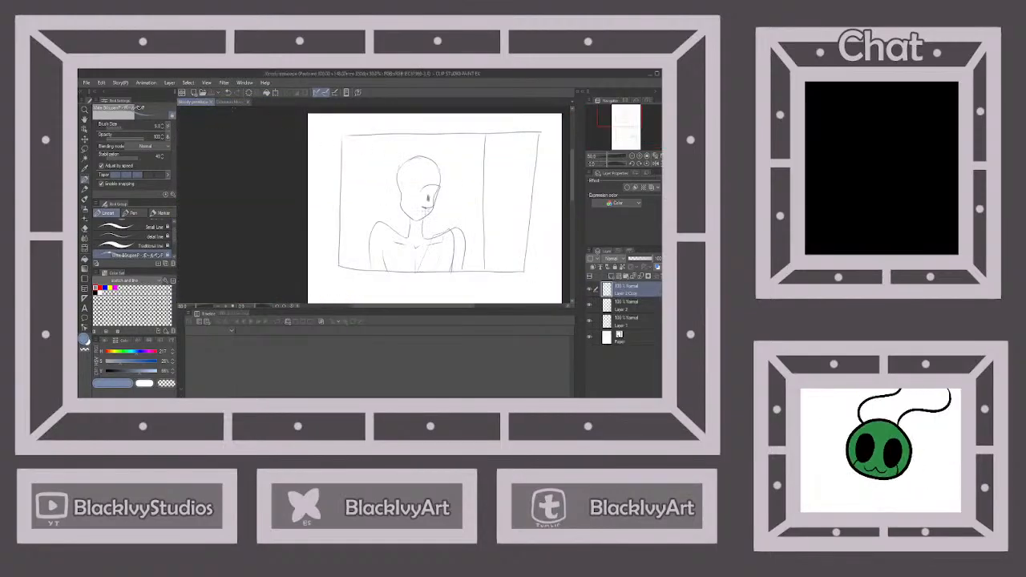
Sketch the front lock and the long hair strands down to the shoulder on the upper-panel character, using the model sheet as reference
scroll(430, 199, up, 5)
scroll(373, 204, down, 4)
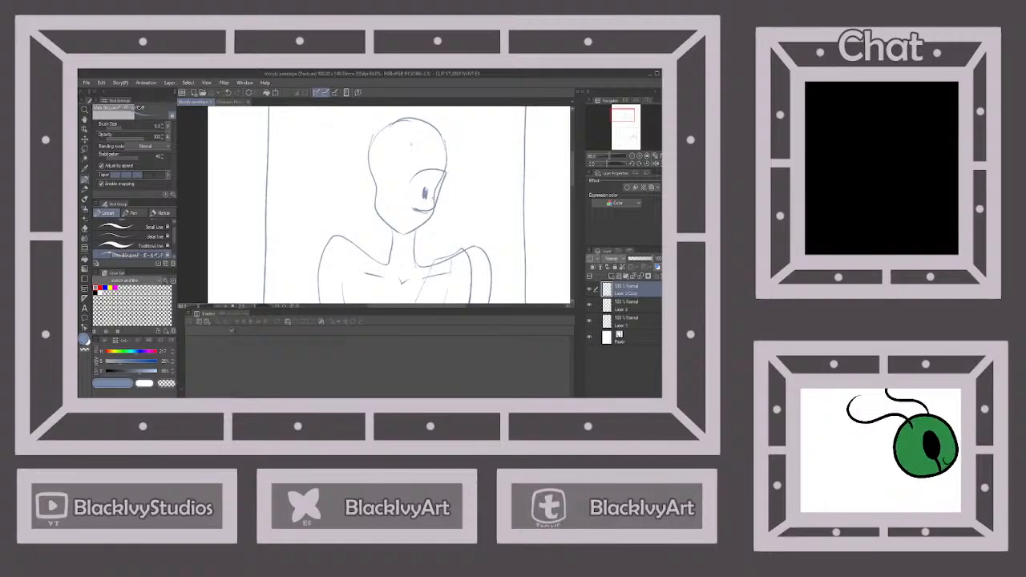
mouse_move(418, 167)
mouse_down()
mouse_move(397, 245)
mouse_move(390, 154)
mouse_up()
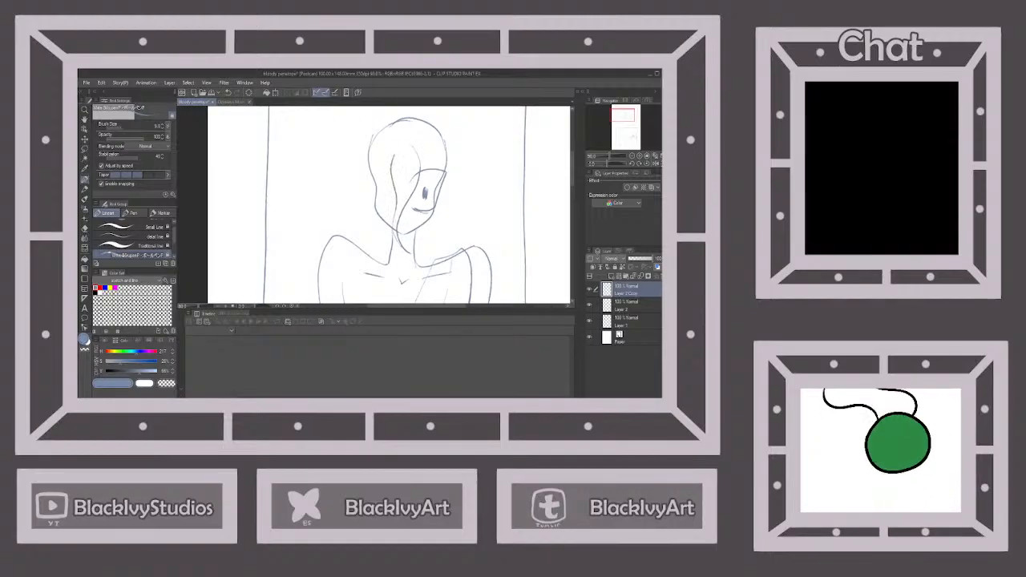
click(234, 103)
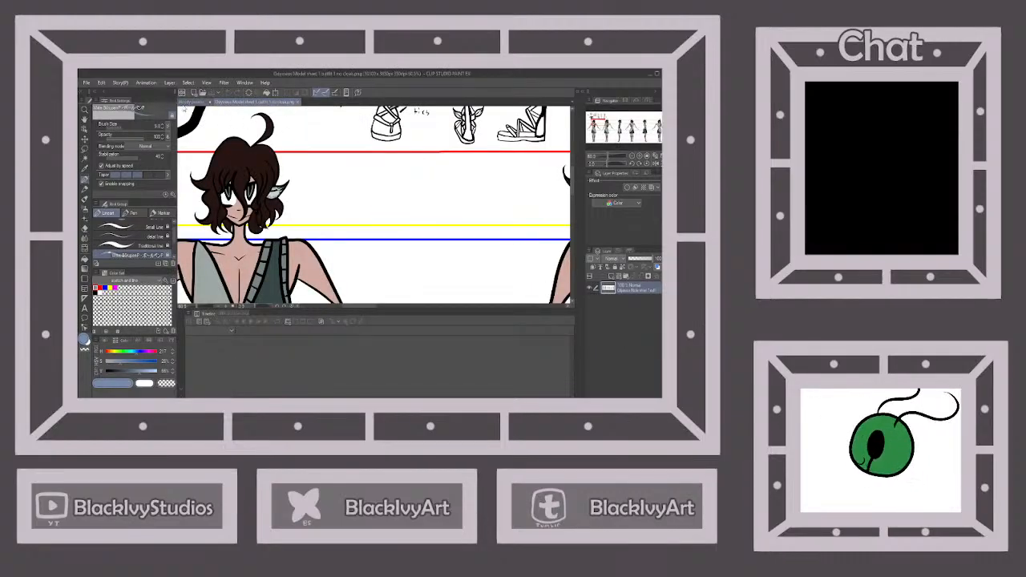
click(187, 102)
drag(381, 154, 393, 213)
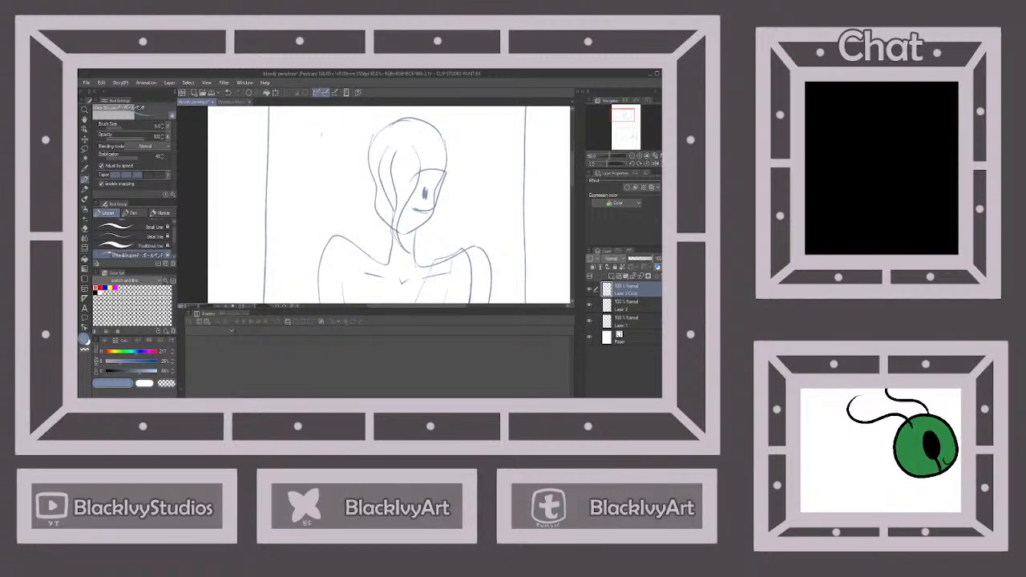
click(234, 102)
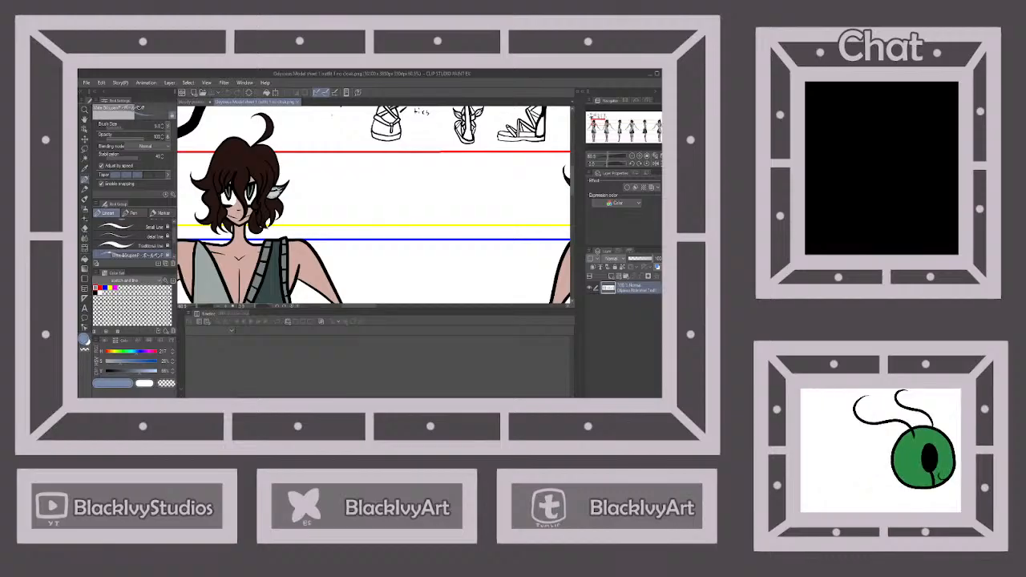
click(196, 102)
mouse_move(382, 142)
mouse_down()
mouse_move(370, 177)
mouse_move(377, 252)
mouse_up()
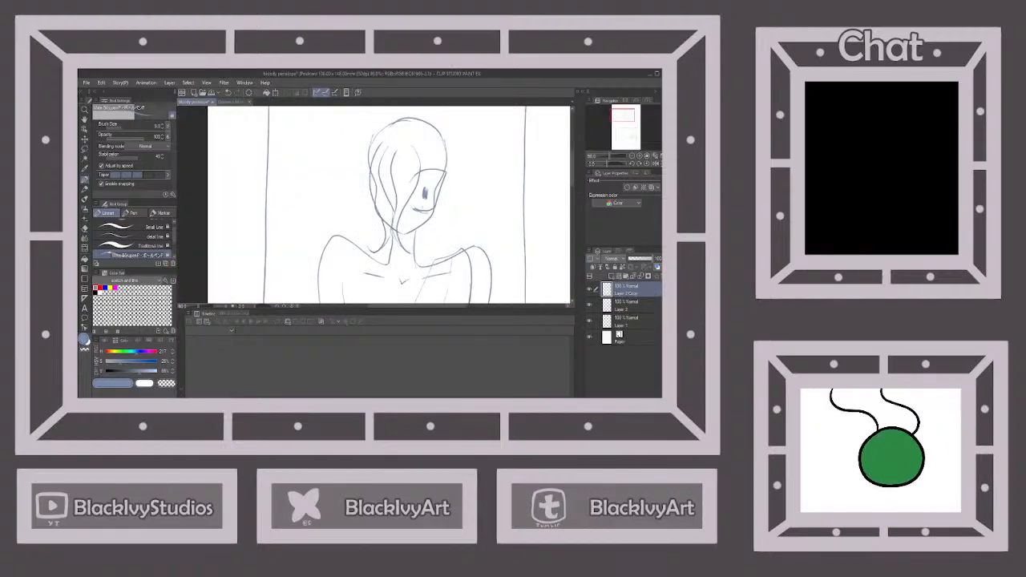
Sketch the hair falling past the far side of the character's face to the shoulder, comparing it with the model sheet
click(233, 102)
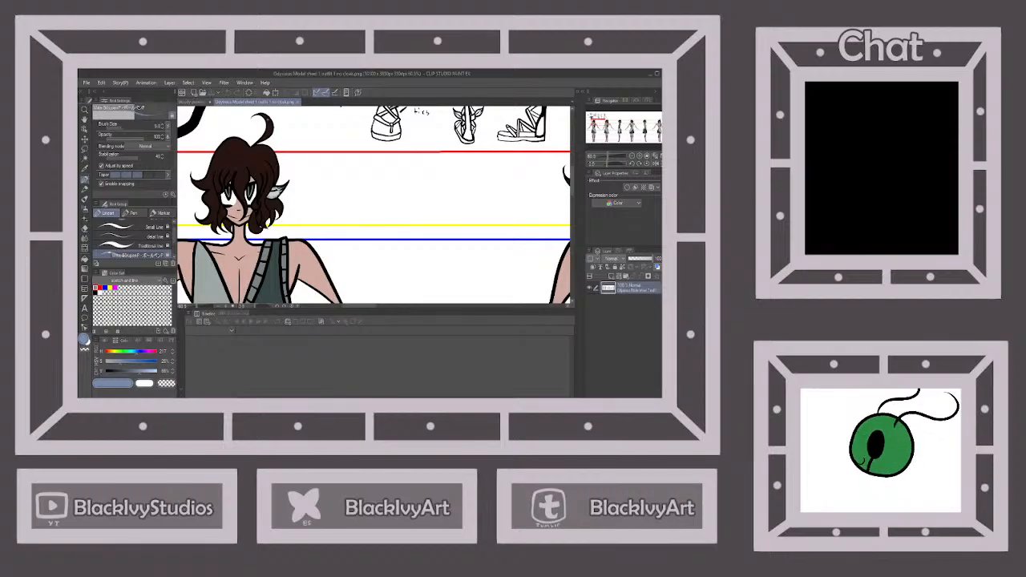
click(195, 103)
mouse_move(431, 168)
mouse_down()
mouse_move(416, 253)
mouse_move(435, 253)
mouse_up()
drag(439, 196, 441, 146)
click(234, 102)
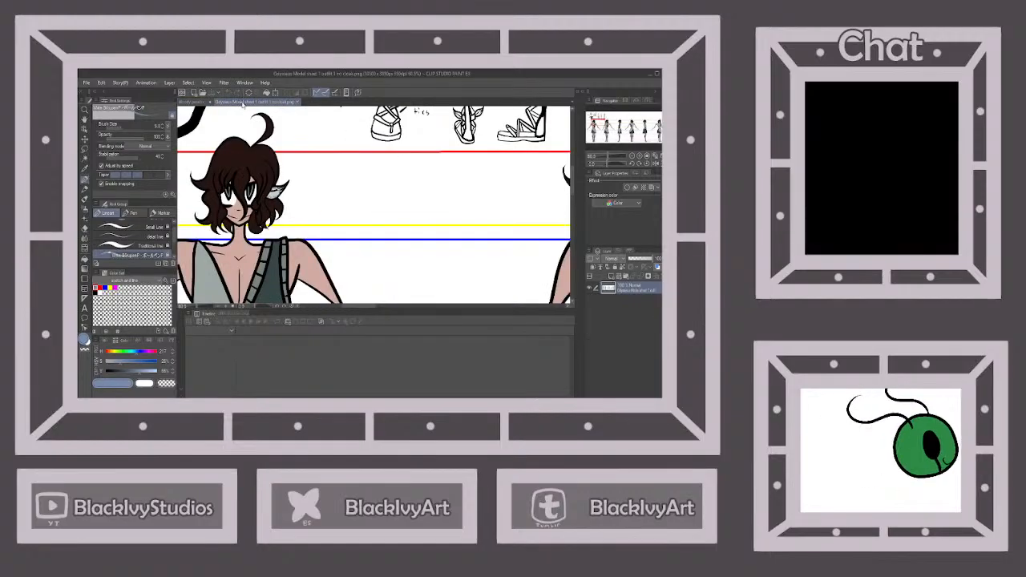
click(194, 102)
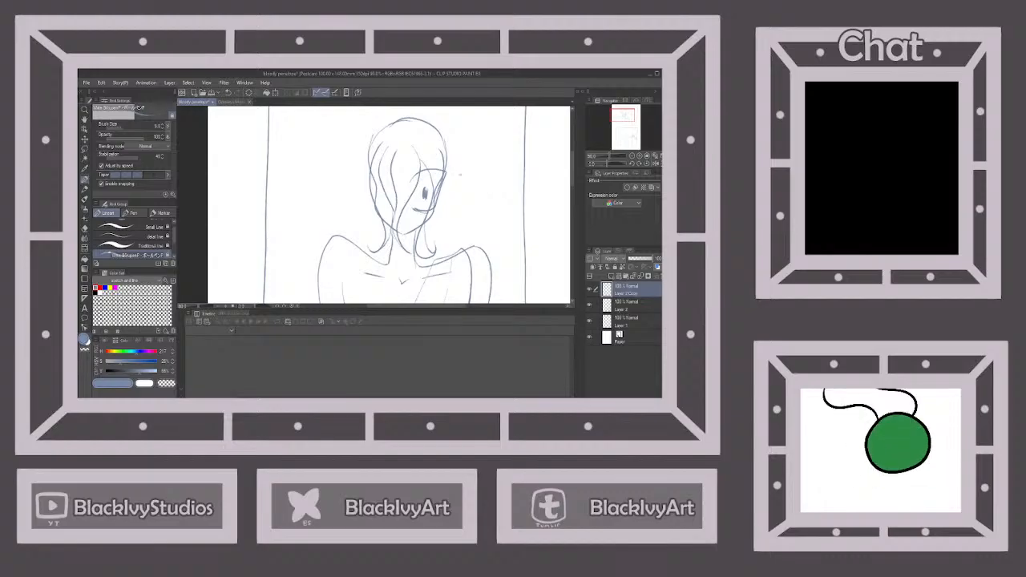
Redraw the curved contour from the character's shoulder across the chest and add an outer hair line along the face
scroll(460, 174, down, 2)
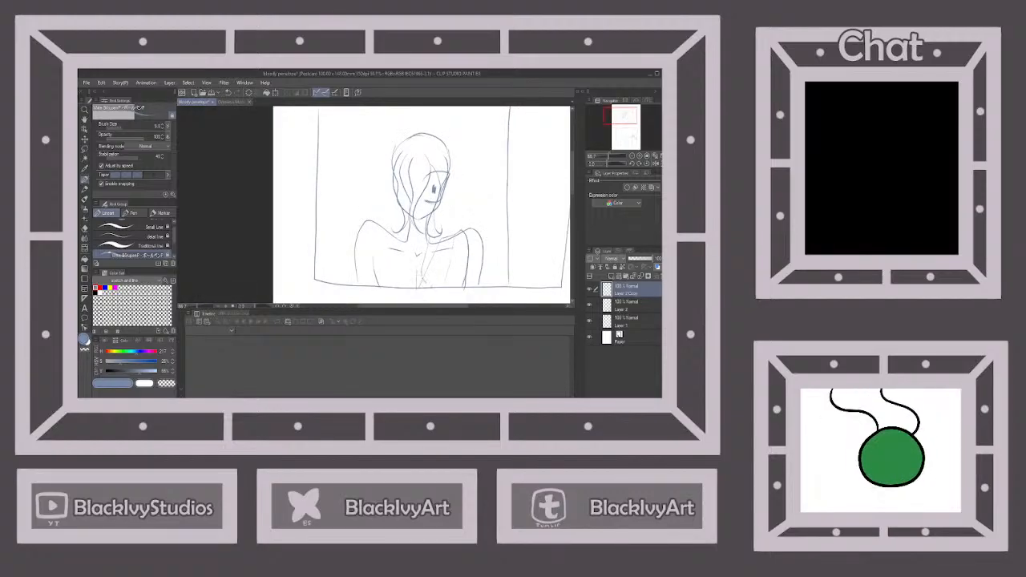
drag(423, 279, 453, 271)
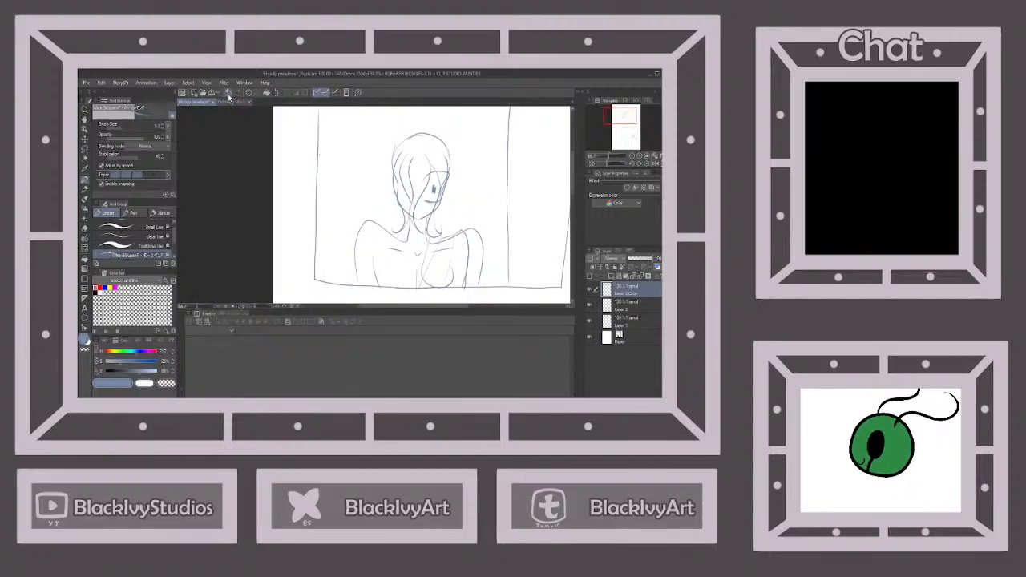
key(ctrl+z)
mouse_move(429, 255)
mouse_down()
mouse_move(429, 276)
mouse_move(448, 273)
mouse_up()
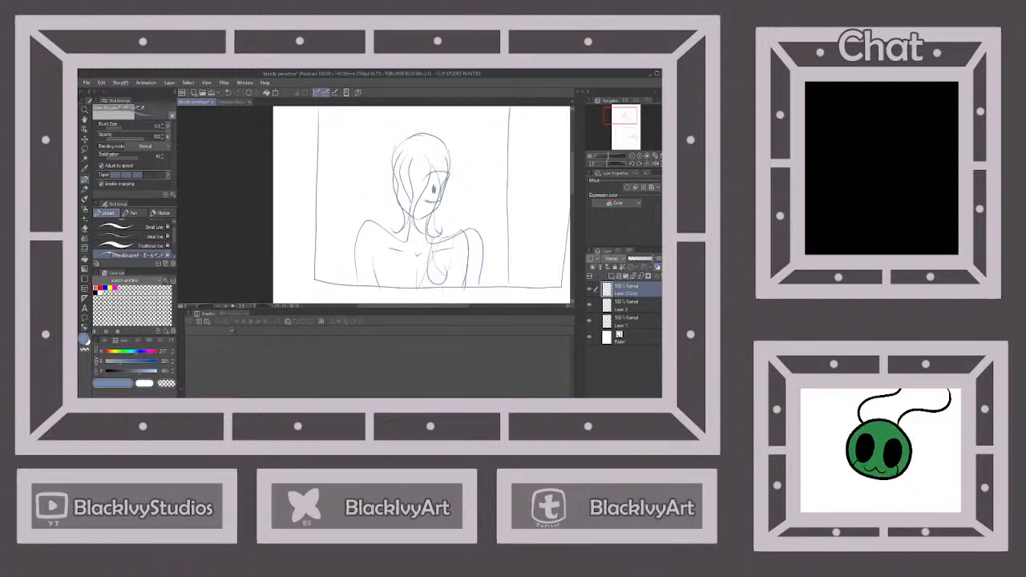
drag(445, 208, 452, 159)
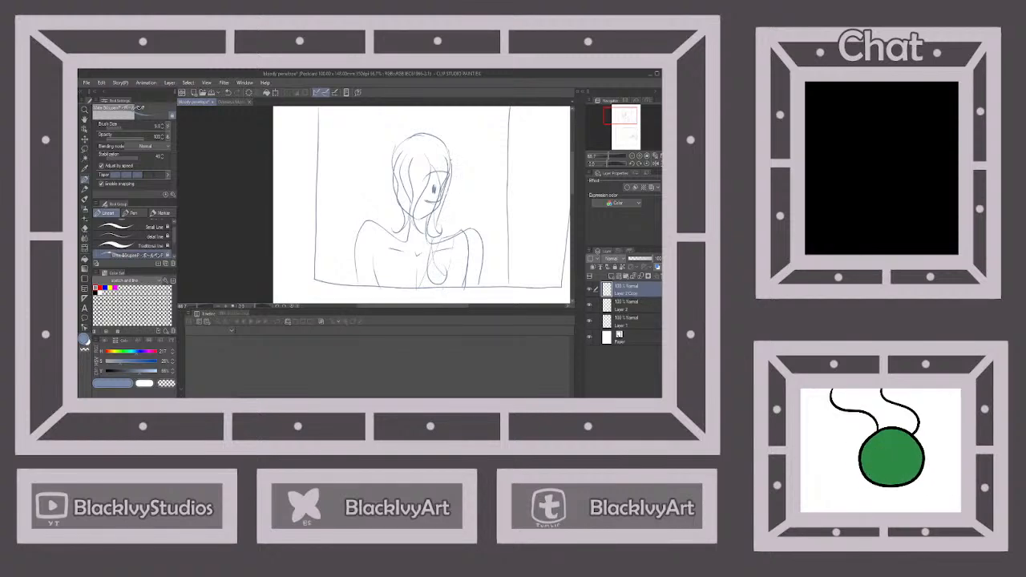
Extend the hair strands over both shoulders of the upper-panel character, checking the model sheet between strokes
click(231, 103)
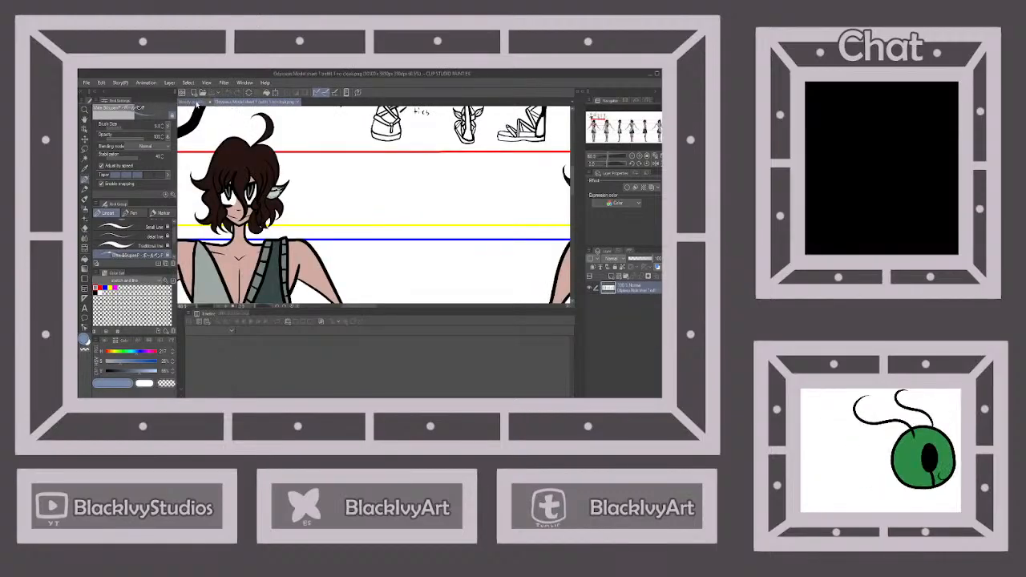
click(192, 101)
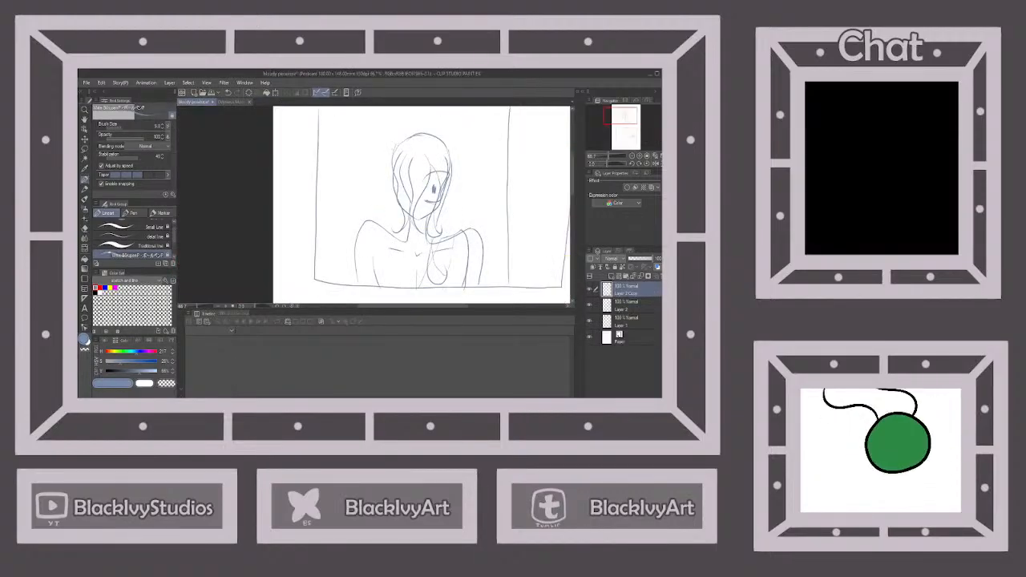
drag(392, 229, 391, 265)
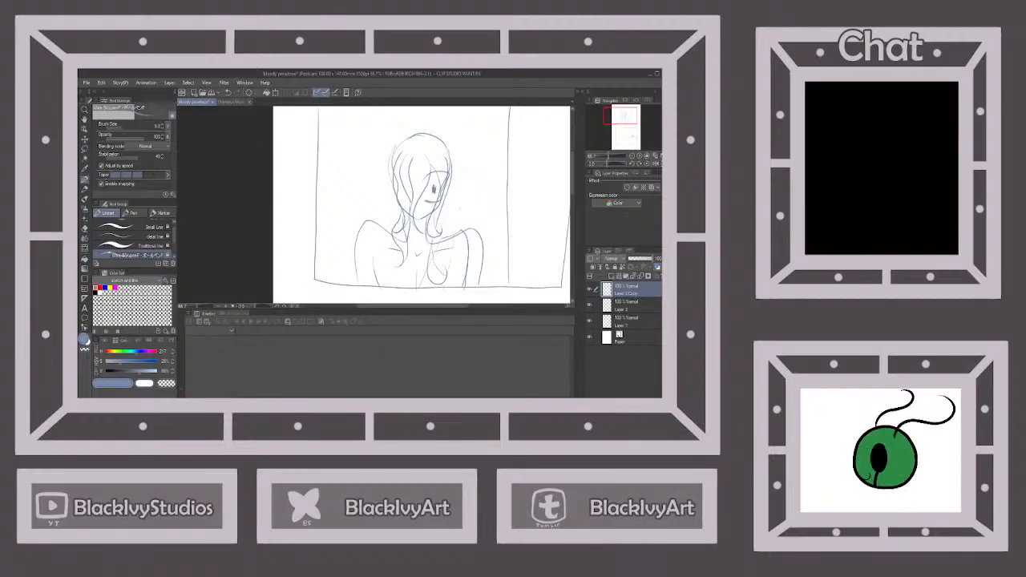
click(233, 102)
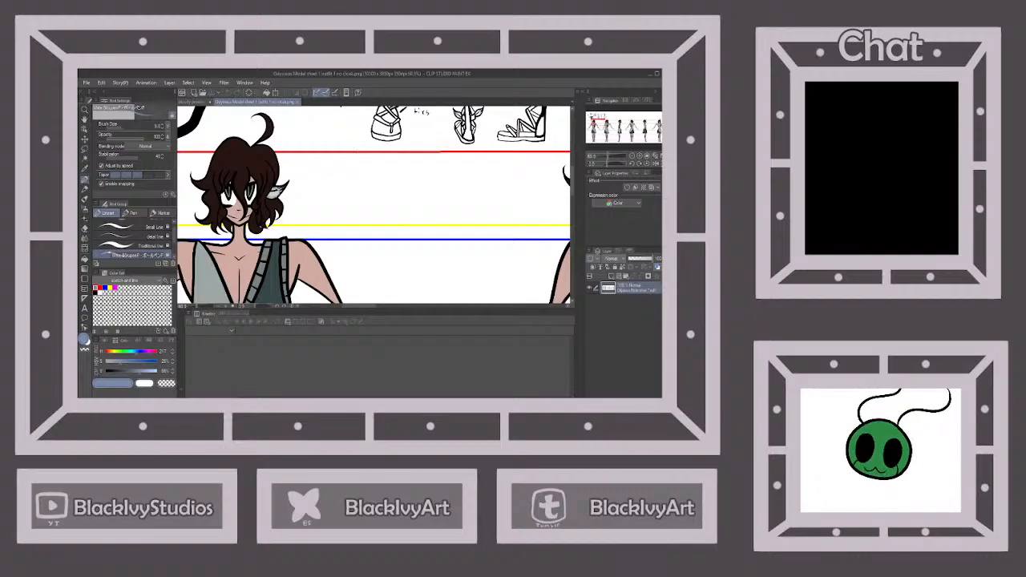
click(192, 102)
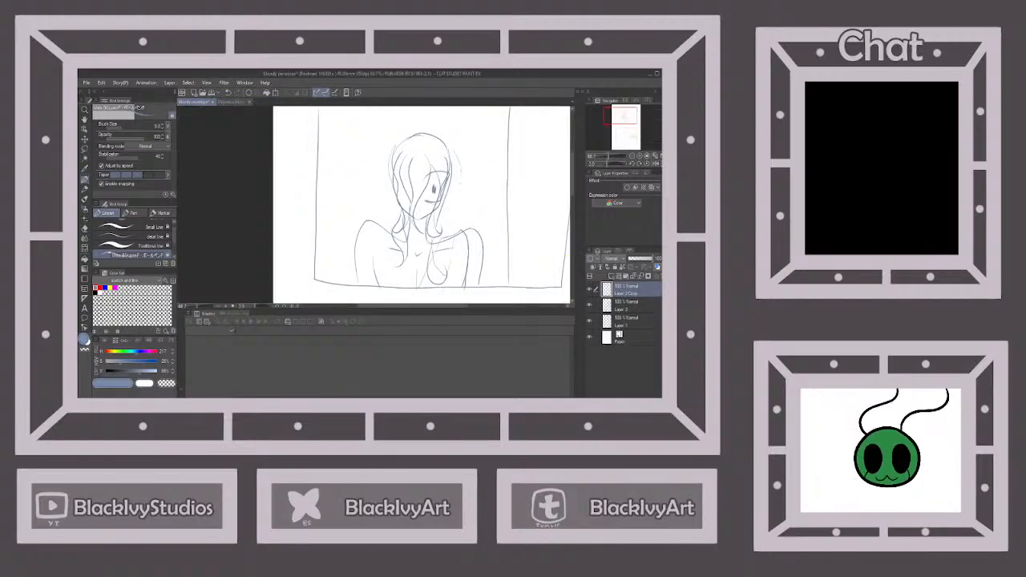
mouse_move(457, 176)
mouse_down()
mouse_move(447, 249)
mouse_move(425, 273)
mouse_move(432, 258)
mouse_up()
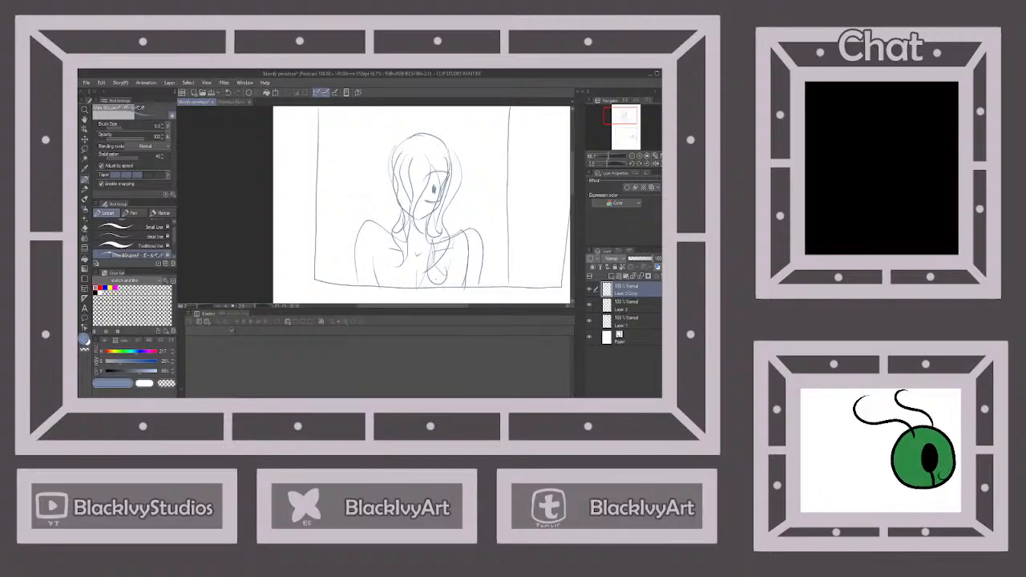
mouse_move(427, 125)
mouse_down()
mouse_move(448, 122)
mouse_move(475, 148)
mouse_move(467, 188)
mouse_move(475, 215)
mouse_move(463, 232)
mouse_up()
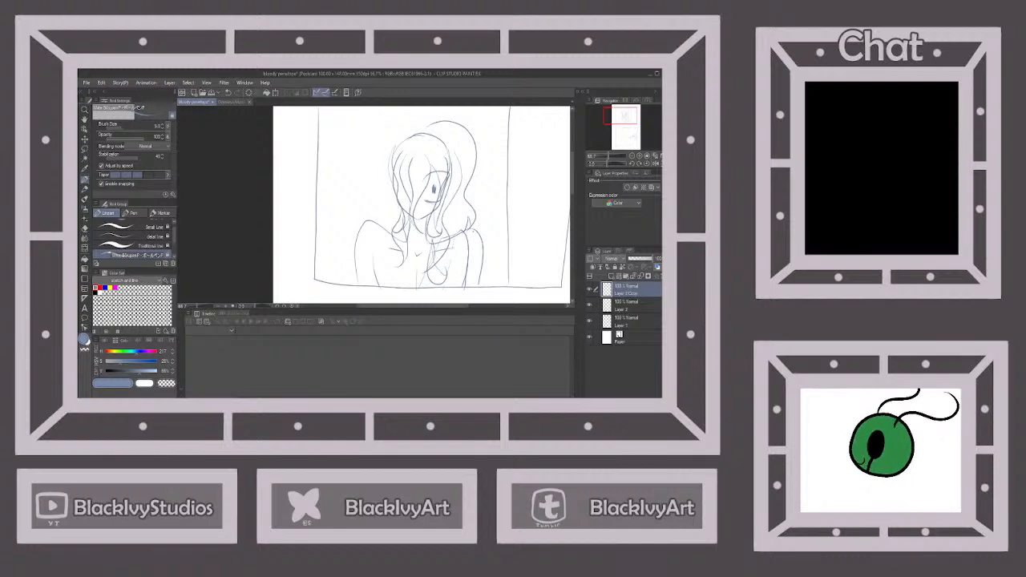
key(ctrl+z)
key(ctrl+z)
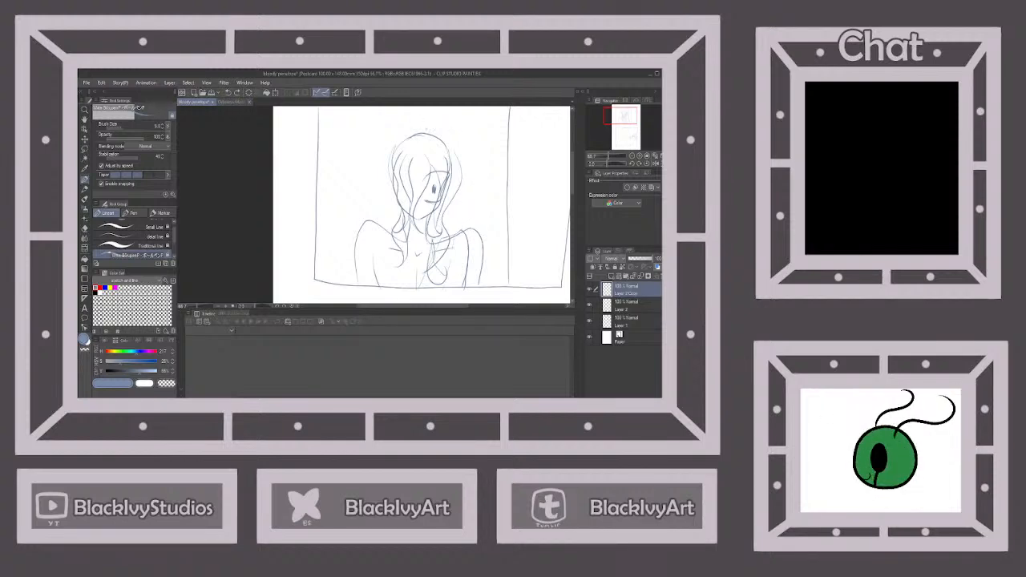
mouse_move(430, 129)
mouse_down()
mouse_move(456, 128)
mouse_move(472, 163)
mouse_up()
click(229, 93)
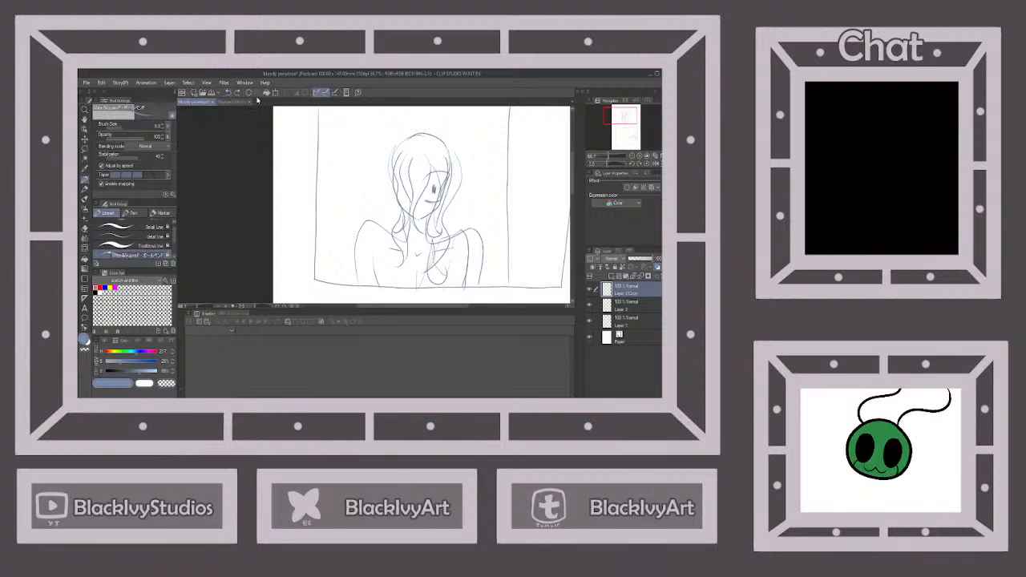
Draw a voluminous outer hair outline from the crown down to both shoulders of the upper-panel character, with a flicked-out lock on the near side
mouse_move(434, 122)
mouse_down()
mouse_move(455, 126)
mouse_move(473, 166)
mouse_move(464, 202)
mouse_move(478, 226)
mouse_up()
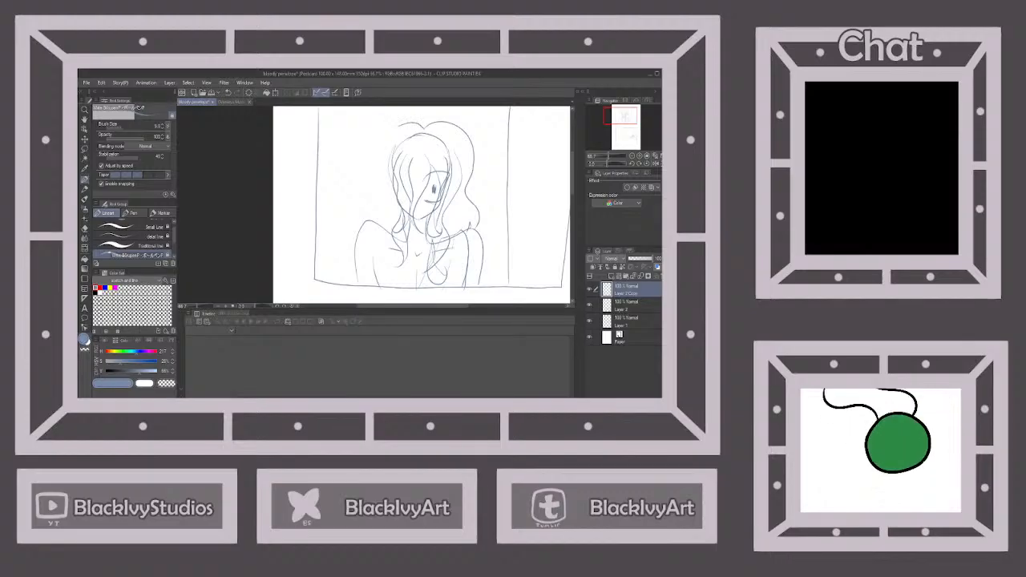
mouse_move(399, 126)
mouse_down()
mouse_move(350, 186)
mouse_move(358, 205)
mouse_move(378, 194)
mouse_move(362, 221)
mouse_up()
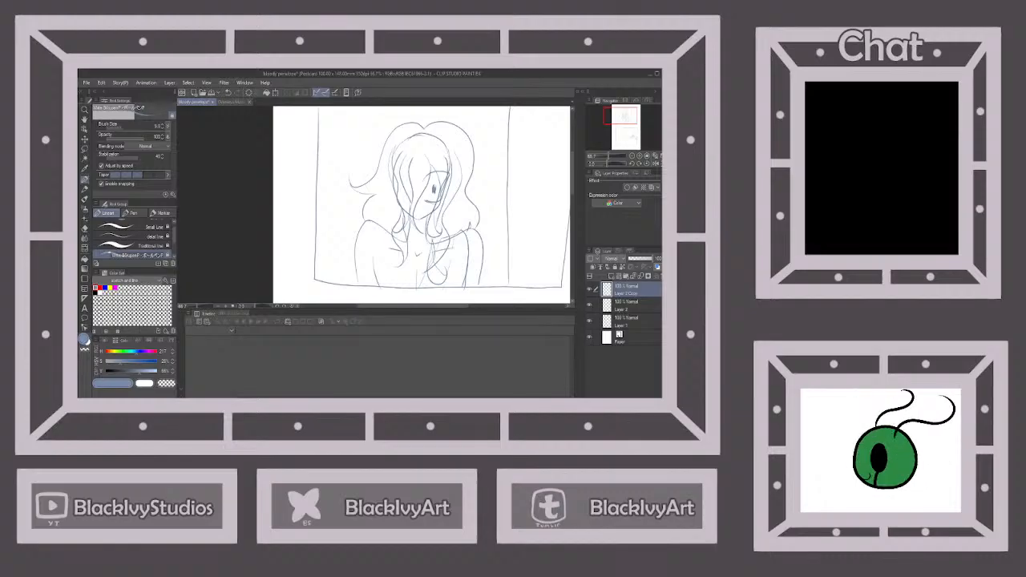
Outline the hair around the large head in the lower panel, curving from the crown parting down both sides to the panel's lower border
scroll(473, 181, down, 2)
scroll(407, 216, up, 1)
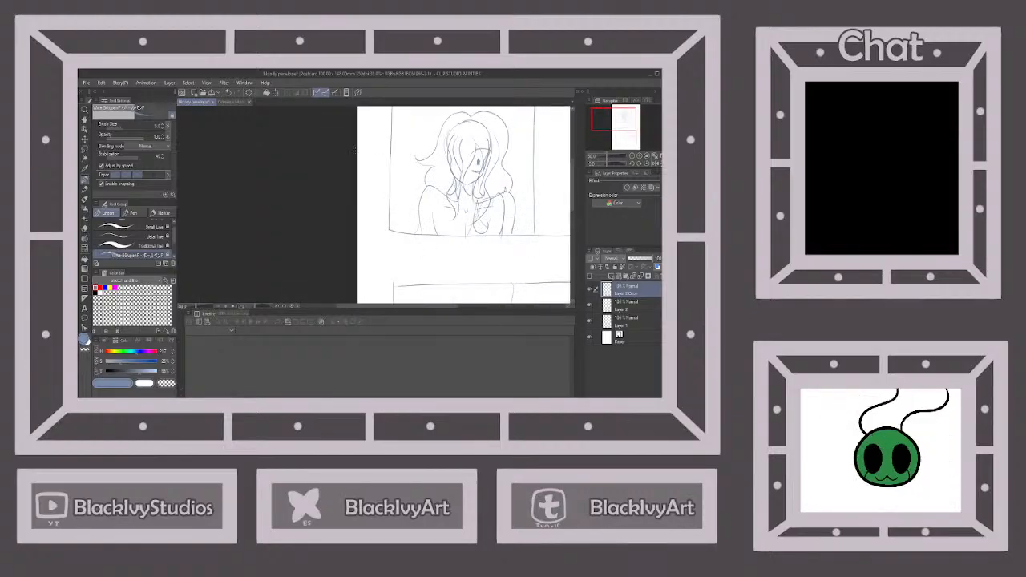
scroll(502, 221, down, 4)
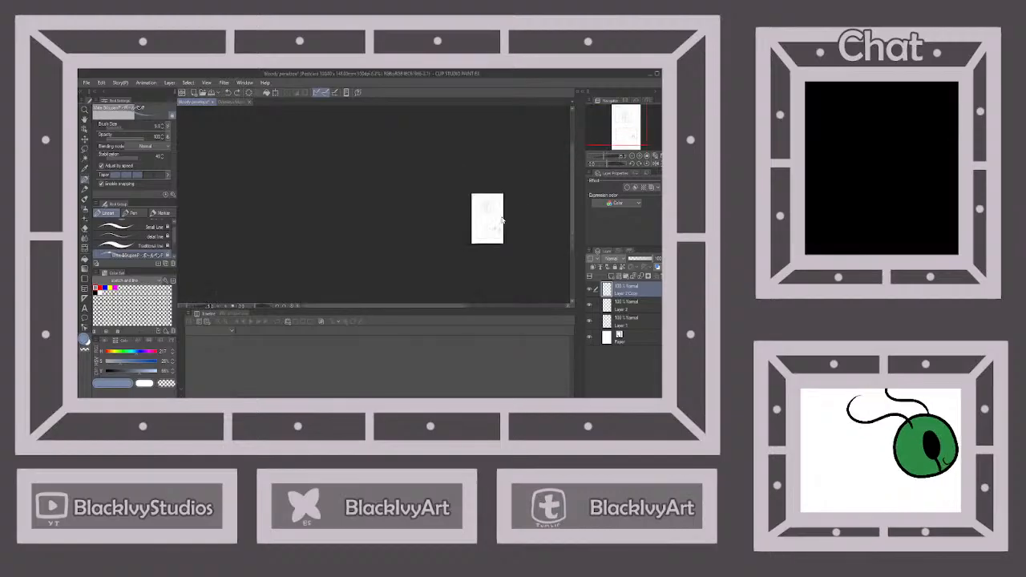
scroll(503, 226, up, 2)
scroll(498, 226, up, 3)
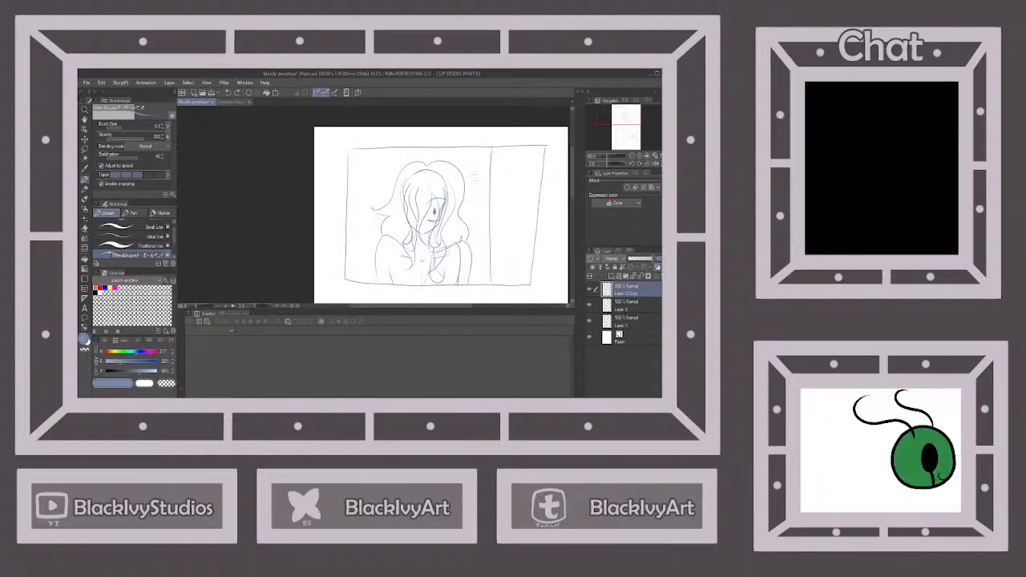
scroll(465, 166, down, 1)
scroll(469, 176, down, 2)
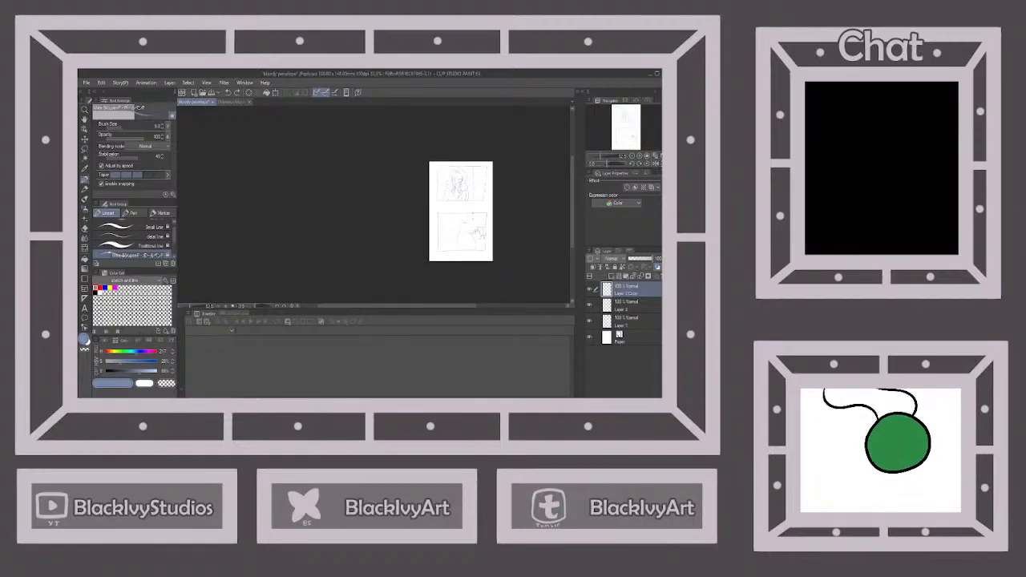
scroll(473, 214, up, 3)
scroll(476, 246, up, 1)
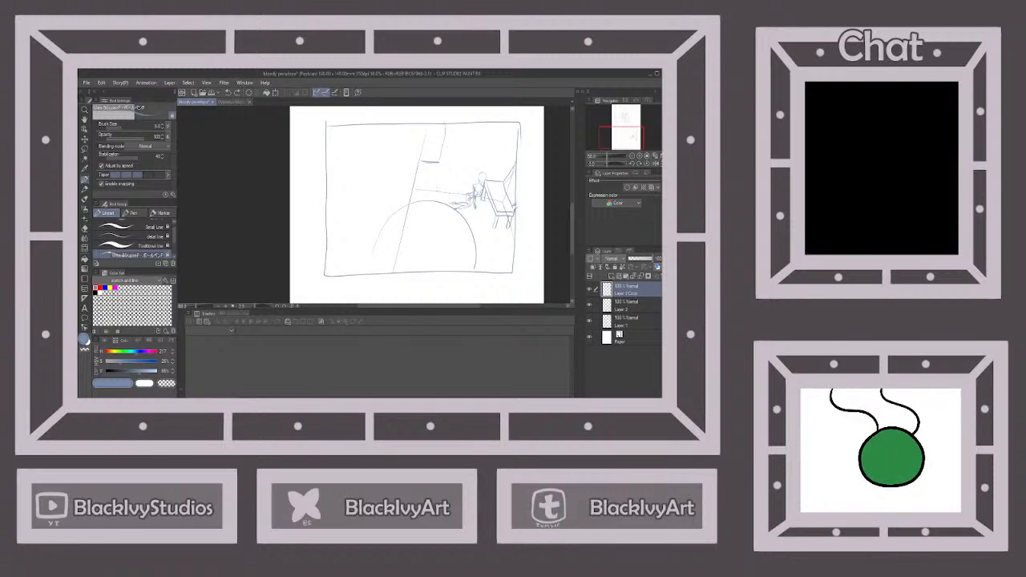
mouse_move(430, 193)
mouse_down()
mouse_move(403, 183)
mouse_move(371, 210)
mouse_move(350, 273)
mouse_up()
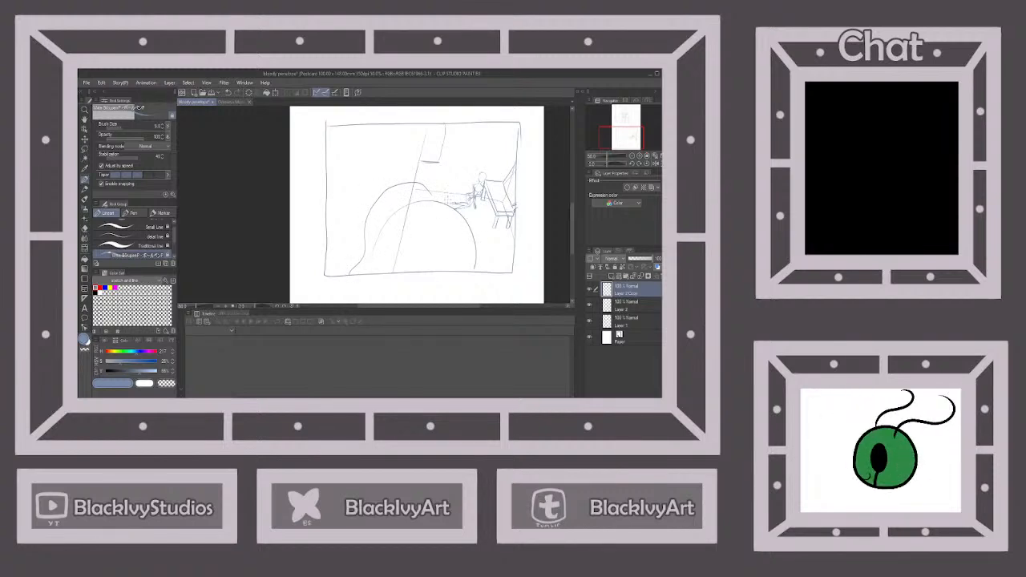
mouse_move(433, 195)
mouse_down()
mouse_move(459, 183)
mouse_move(491, 252)
mouse_move(509, 259)
mouse_move(515, 239)
mouse_move(505, 273)
mouse_up()
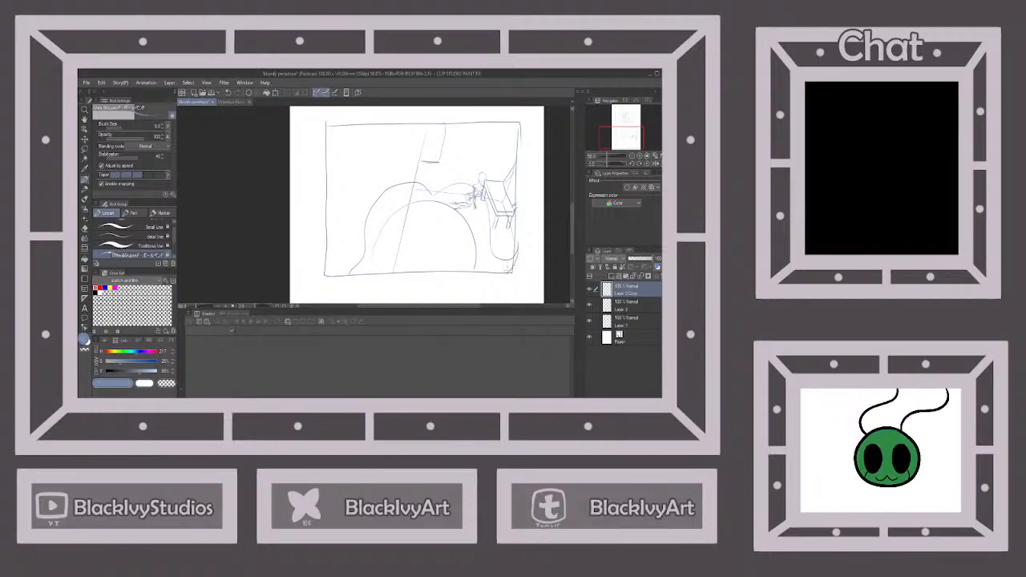
Add a curved cowlick above the upper-panel character's parting and a matching large one rising from the lower-panel head
scroll(506, 266, down, 4)
scroll(474, 142, up, 5)
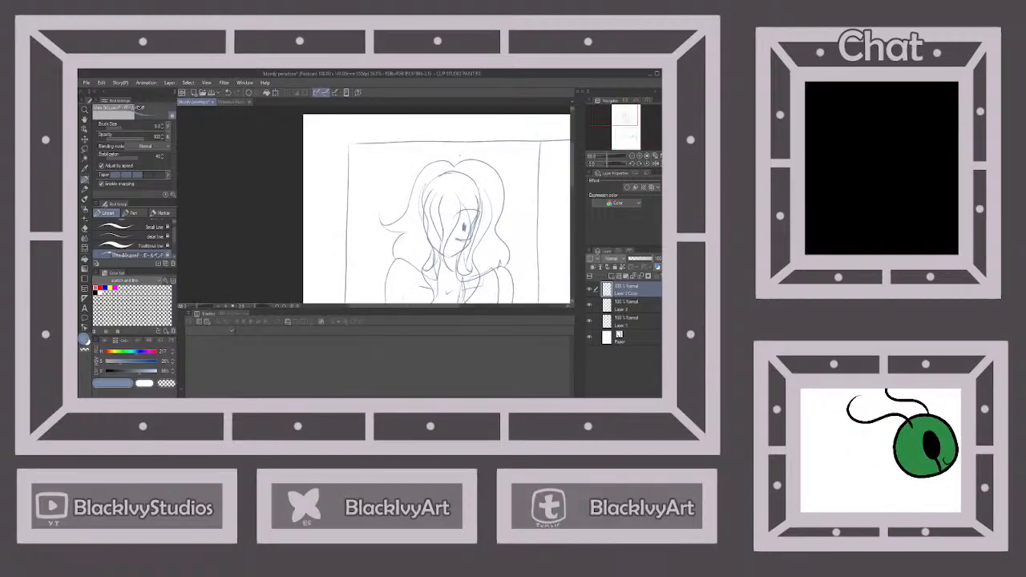
mouse_move(455, 165)
mouse_down()
mouse_move(470, 119)
mouse_move(459, 163)
mouse_up()
scroll(461, 173, down, 4)
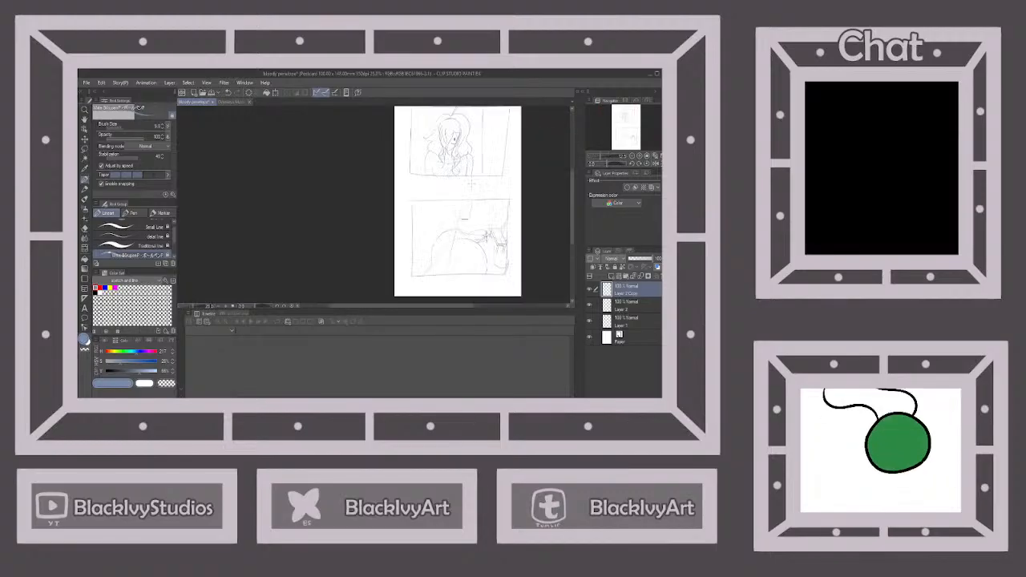
scroll(469, 185, up, 2)
mouse_move(465, 252)
mouse_down()
mouse_move(492, 204)
mouse_move(478, 210)
mouse_move(484, 201)
mouse_move(475, 195)
mouse_move(490, 230)
mouse_up()
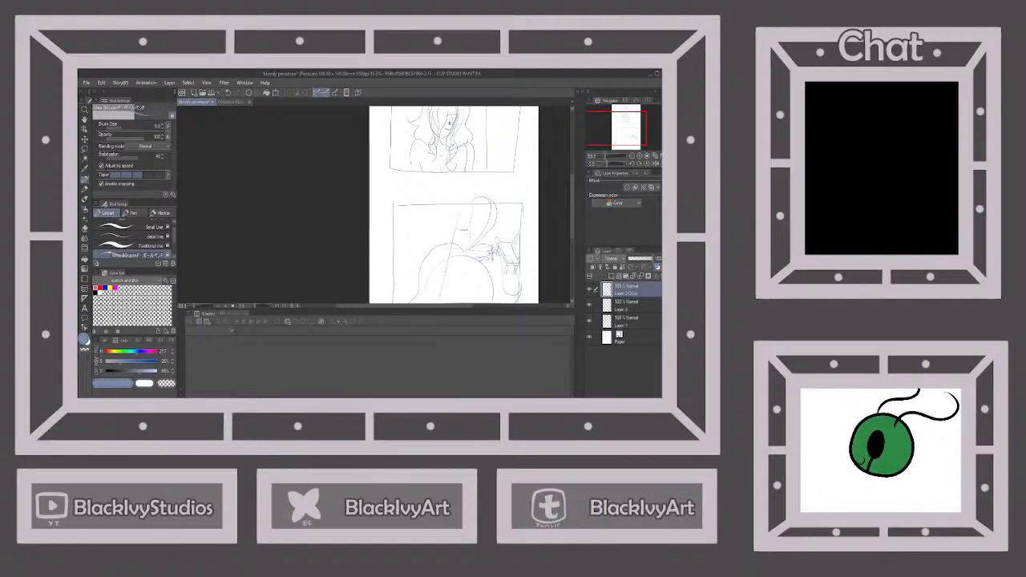
Add torso lines to the small figure beside the chair in the lower panel
scroll(502, 197, down, 4)
scroll(481, 242, up, 4)
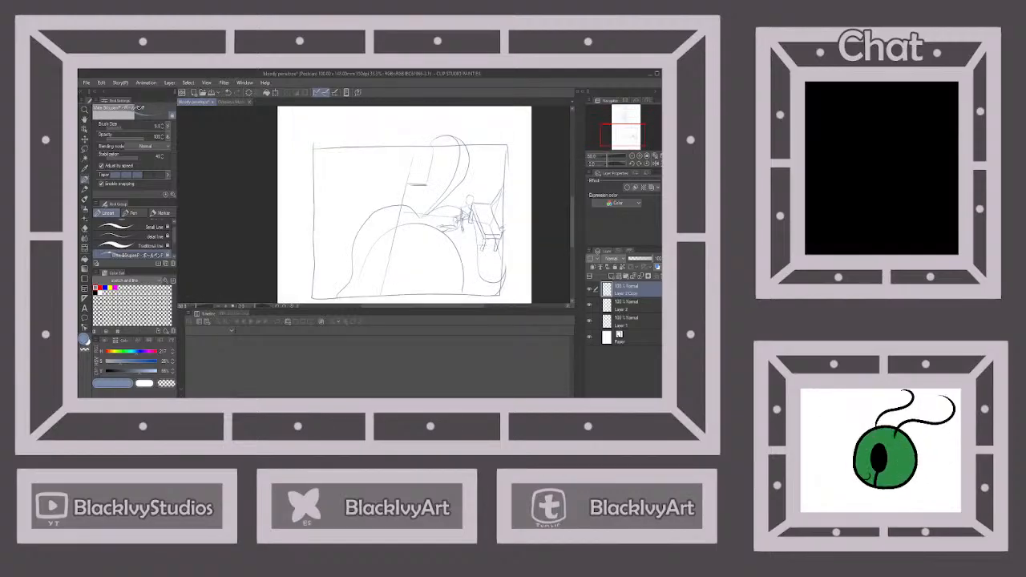
scroll(483, 173, up, 3)
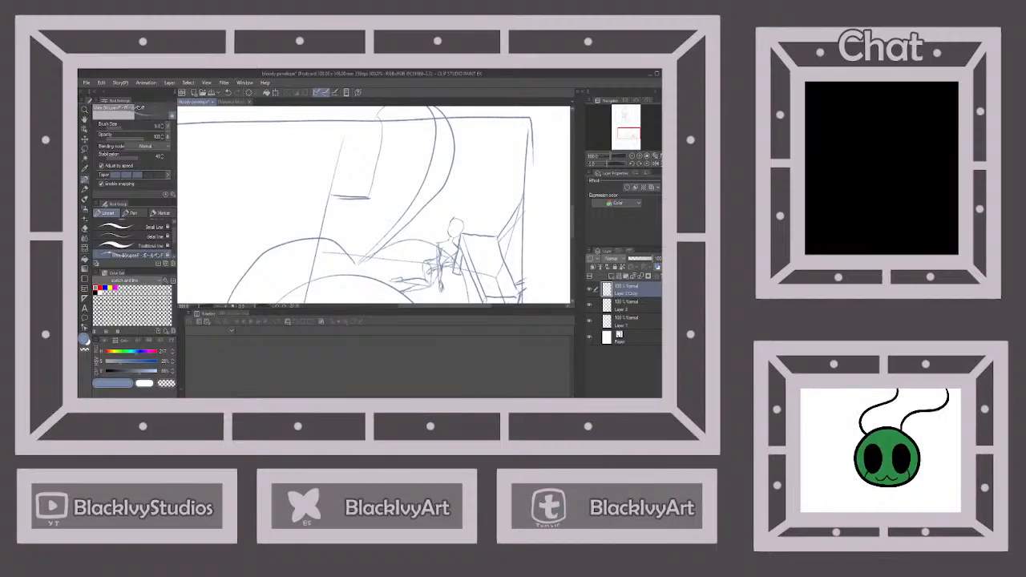
scroll(464, 239, up, 2)
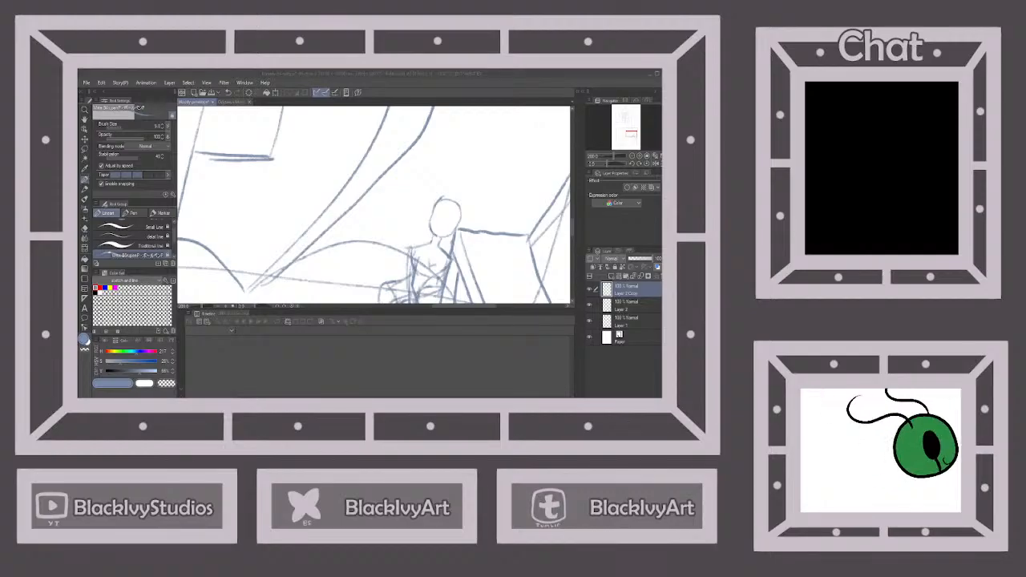
click(512, 125)
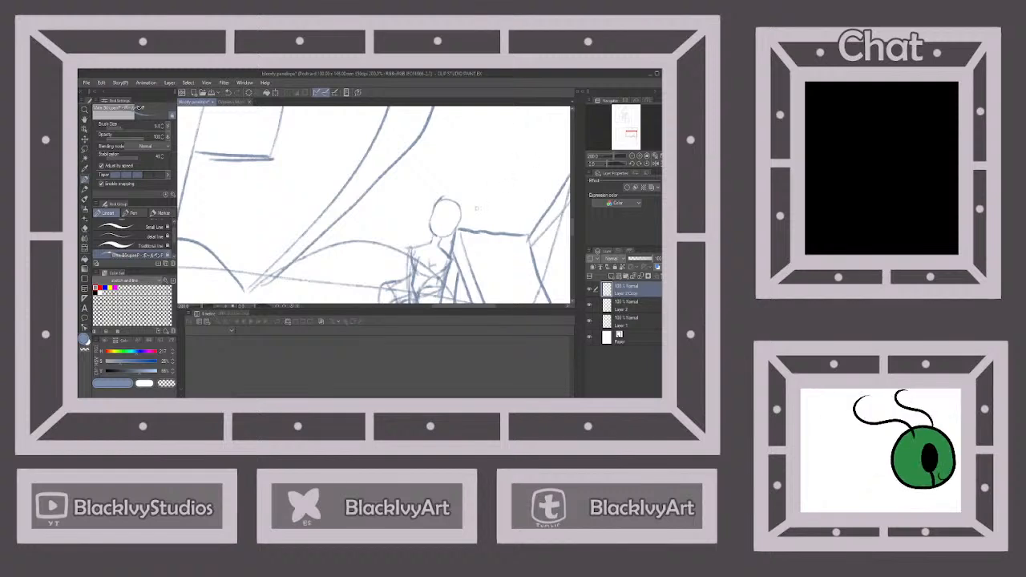
mouse_move(426, 243)
mouse_down()
mouse_move(418, 250)
mouse_move(447, 258)
mouse_move(413, 256)
mouse_move(416, 265)
mouse_move(448, 268)
mouse_move(449, 281)
mouse_up()
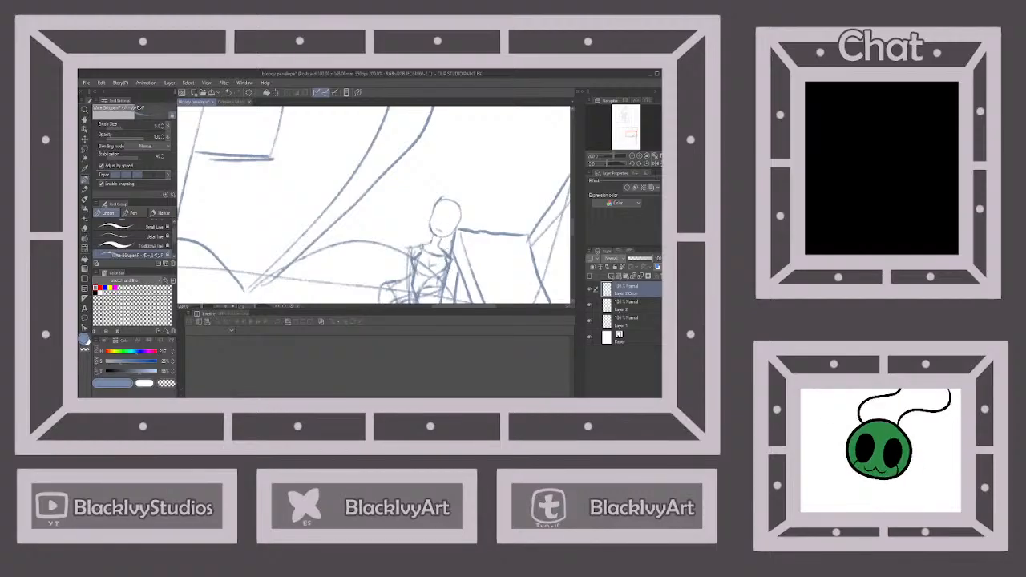
Review the small figure in the lower panel, consult the model sheet again and close it
scroll(457, 209, down, 3)
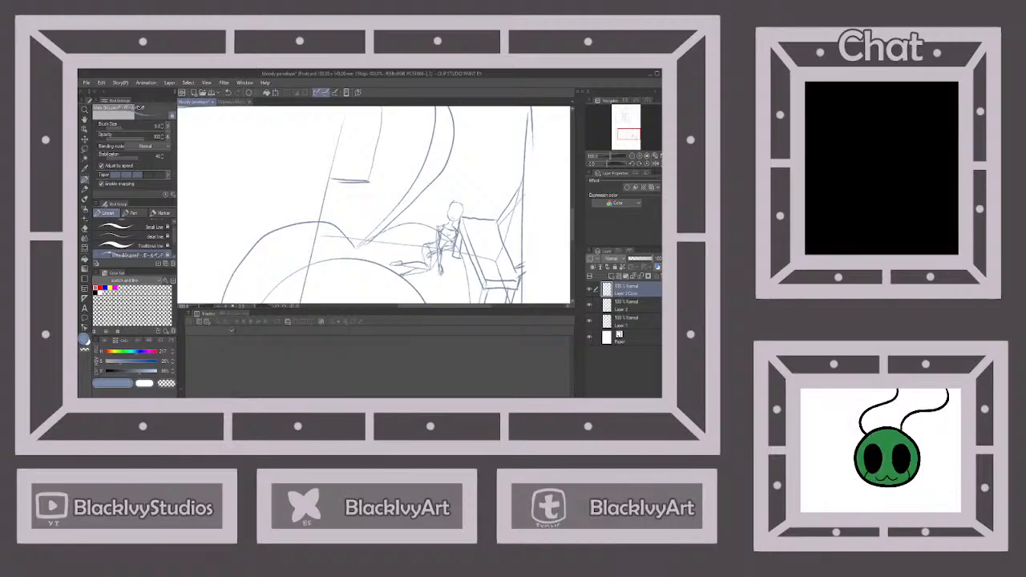
scroll(457, 225, up, 2)
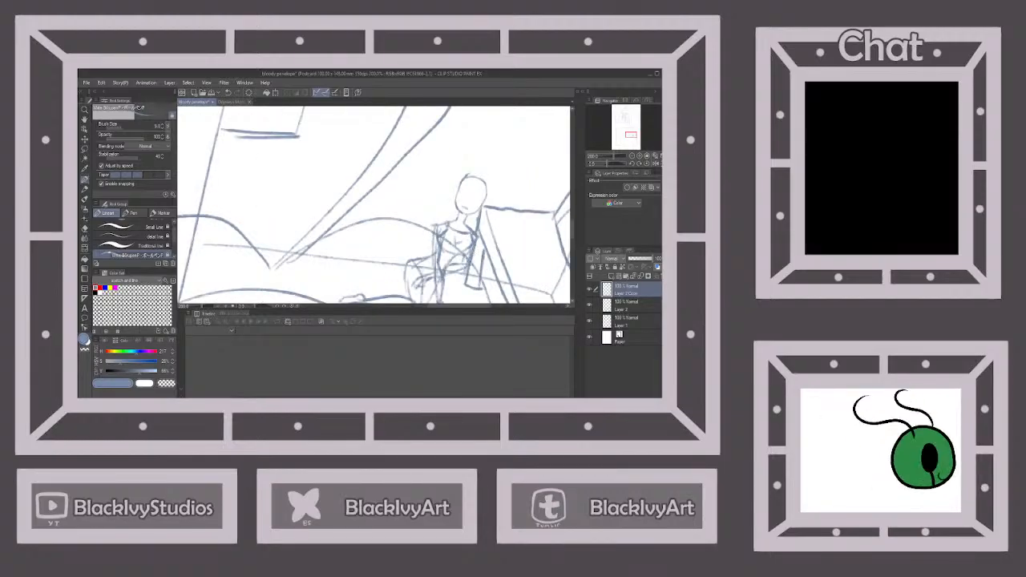
scroll(471, 262, down, 3)
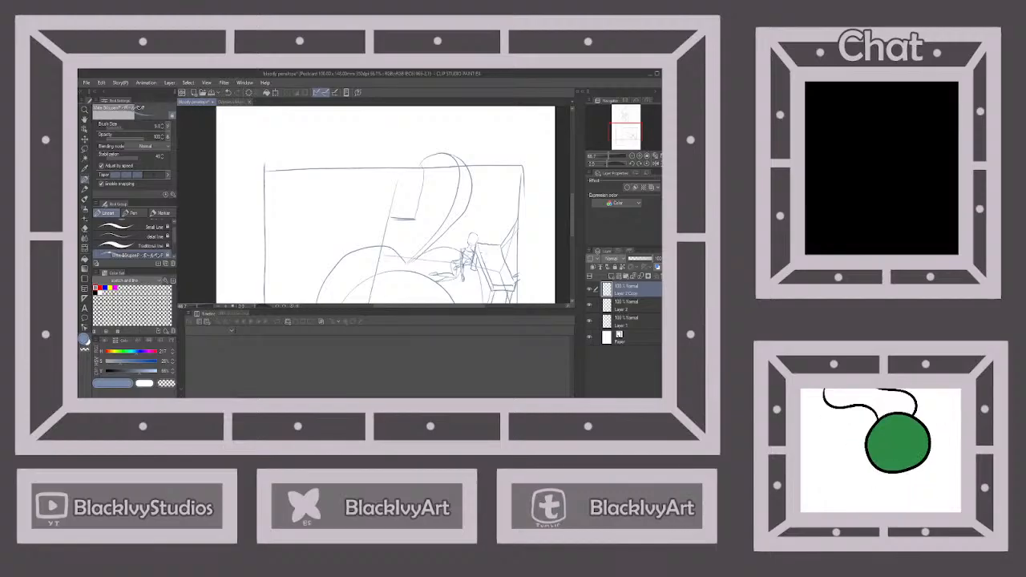
scroll(481, 248, up, 3)
click(233, 101)
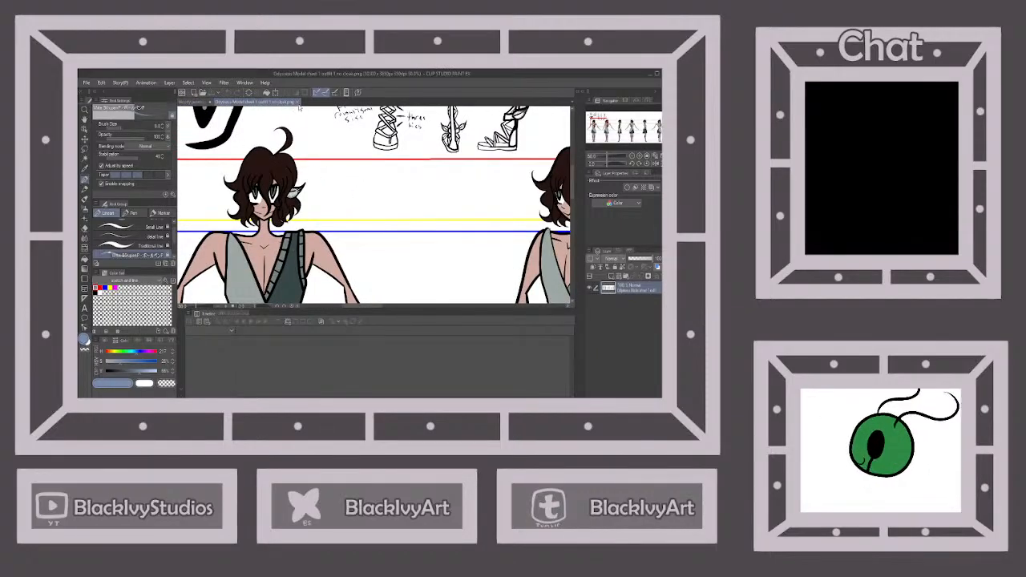
click(298, 103)
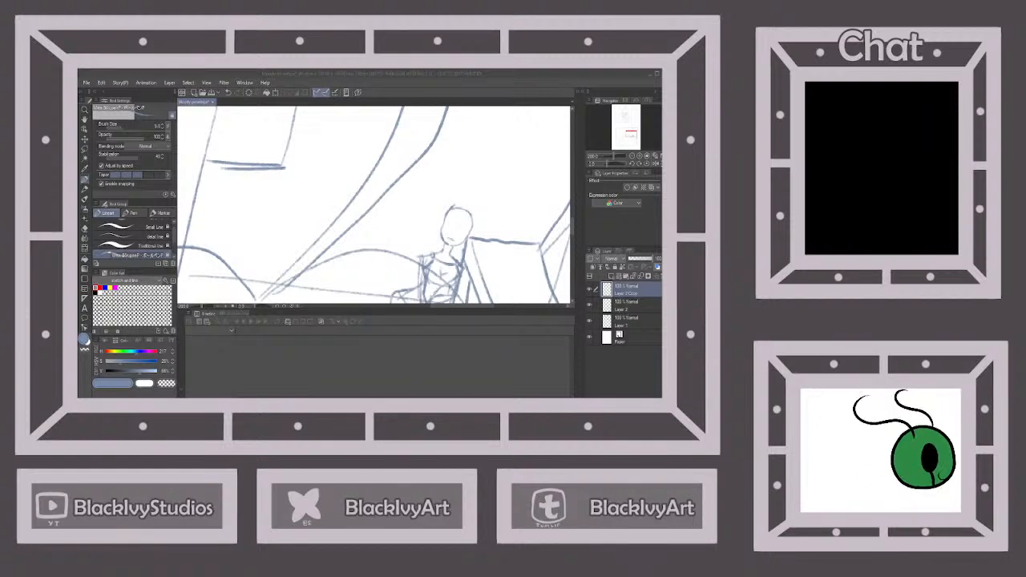
Sketch facial features and fringe strands inside the small figure's head beside the chair in the lower panel
click(437, 73)
scroll(461, 226, up, 2)
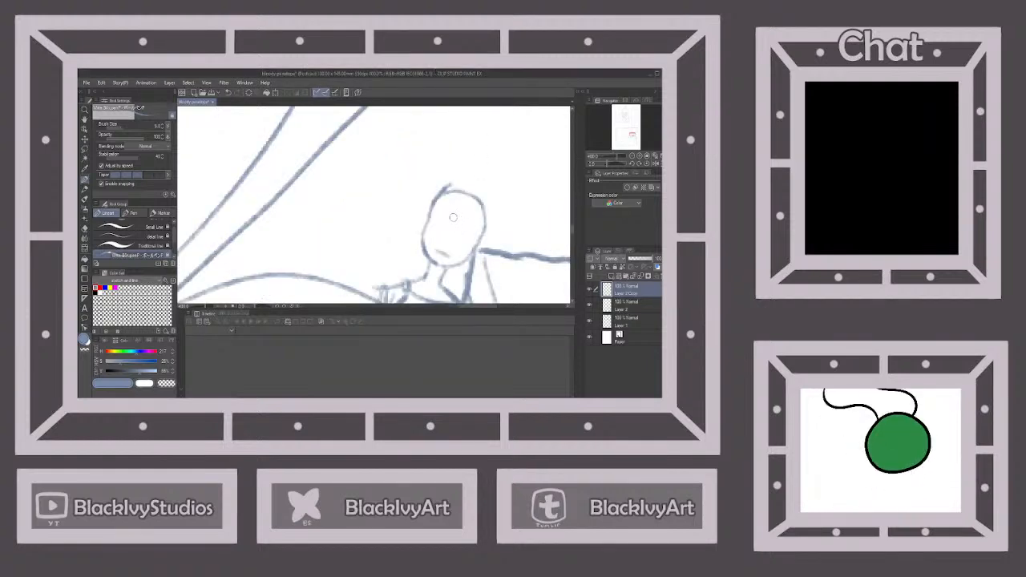
mouse_move(450, 218)
mouse_down()
mouse_move(437, 248)
mouse_move(459, 236)
mouse_move(459, 210)
mouse_up()
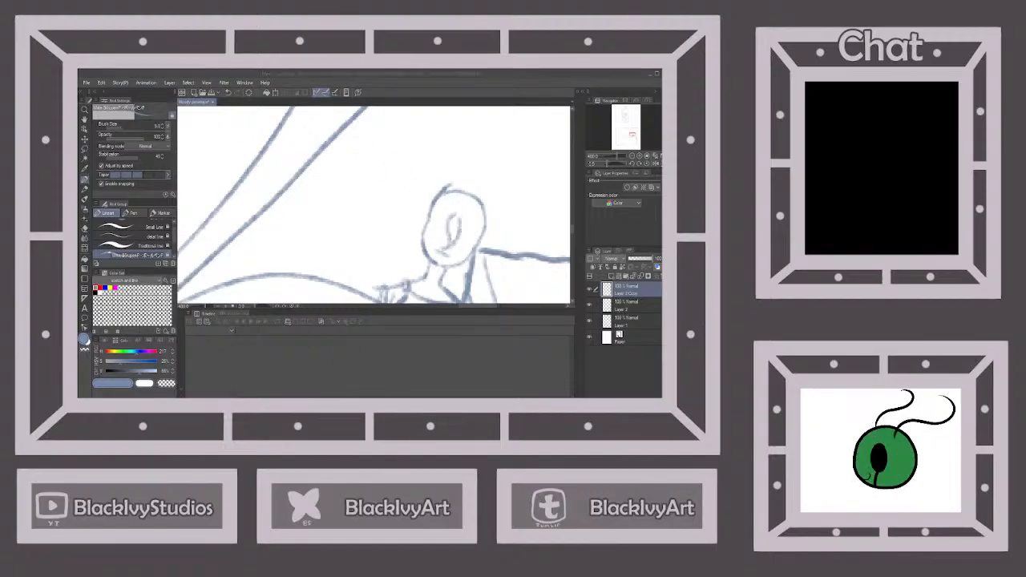
mouse_move(473, 233)
mouse_down()
mouse_move(464, 215)
mouse_move(460, 251)
mouse_up()
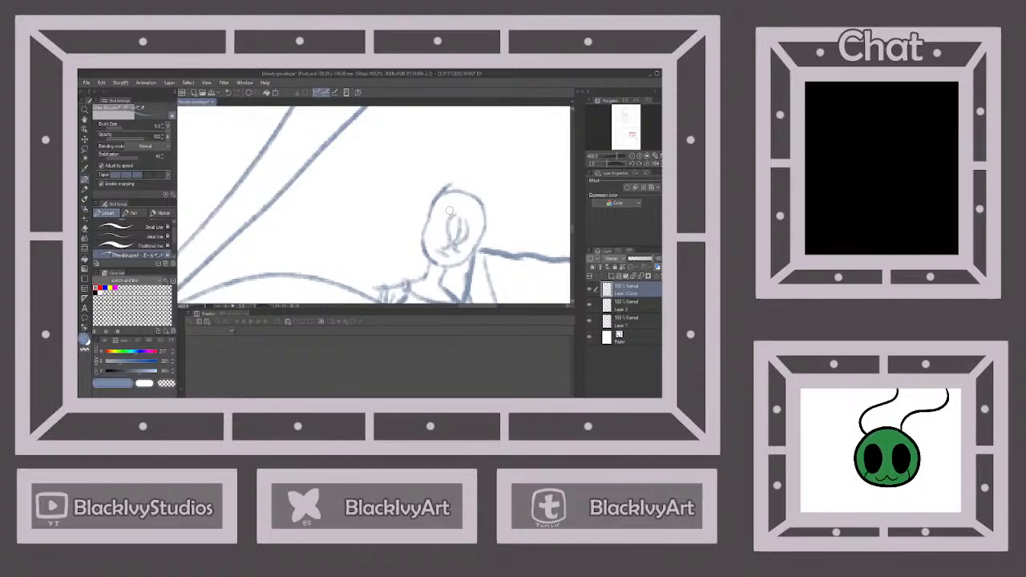
drag(448, 211, 438, 240)
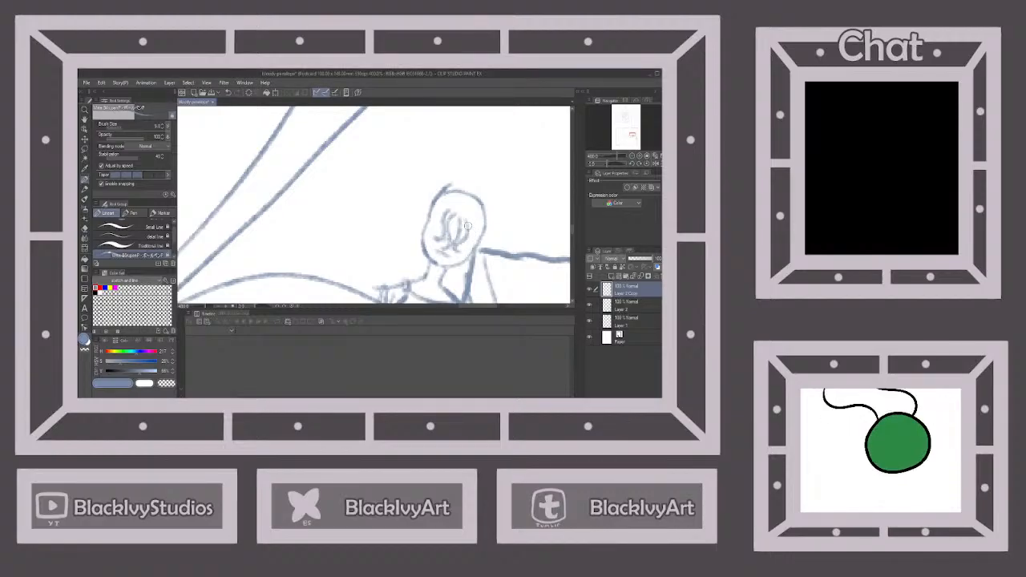
mouse_move(467, 225)
mouse_down()
mouse_move(465, 249)
mouse_move(476, 227)
mouse_move(460, 215)
mouse_move(434, 228)
mouse_up()
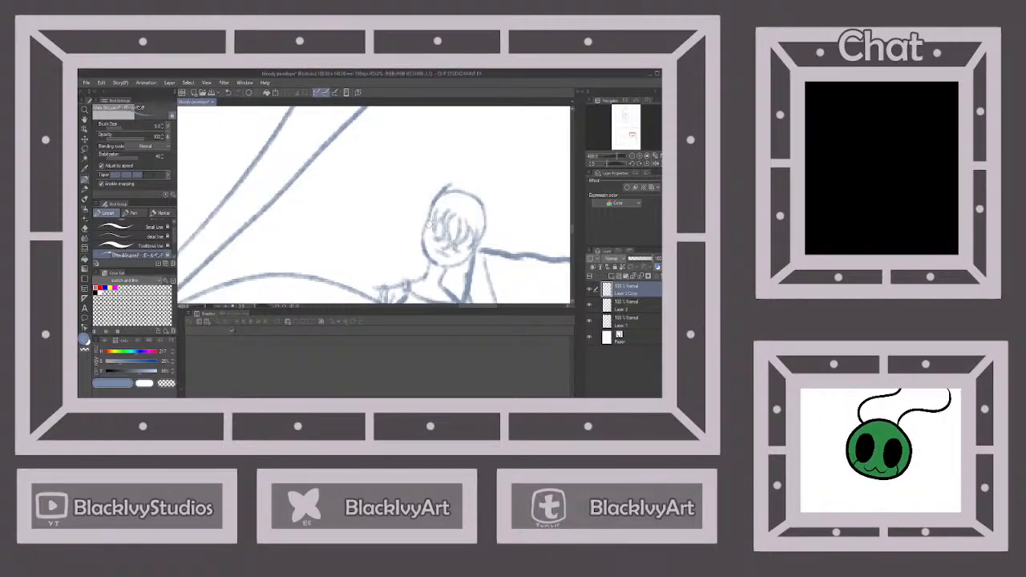
mouse_move(429, 224)
mouse_down()
mouse_move(425, 248)
mouse_move(430, 214)
mouse_up()
mouse_move(476, 243)
mouse_down()
mouse_move(461, 264)
mouse_move(480, 244)
mouse_up()
scroll(485, 225, down, 4)
scroll(489, 243, up, 2)
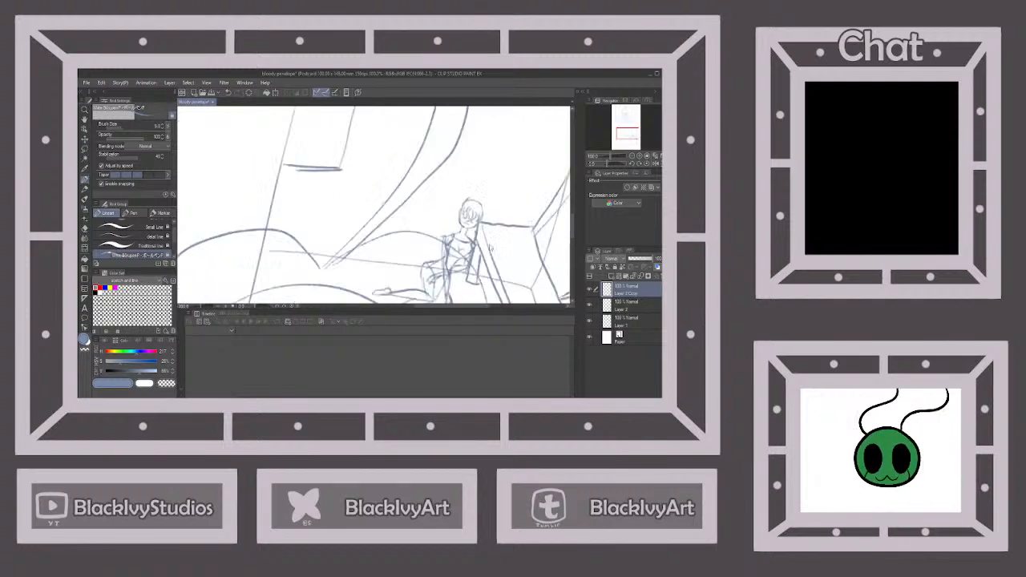
scroll(488, 247, up, 1)
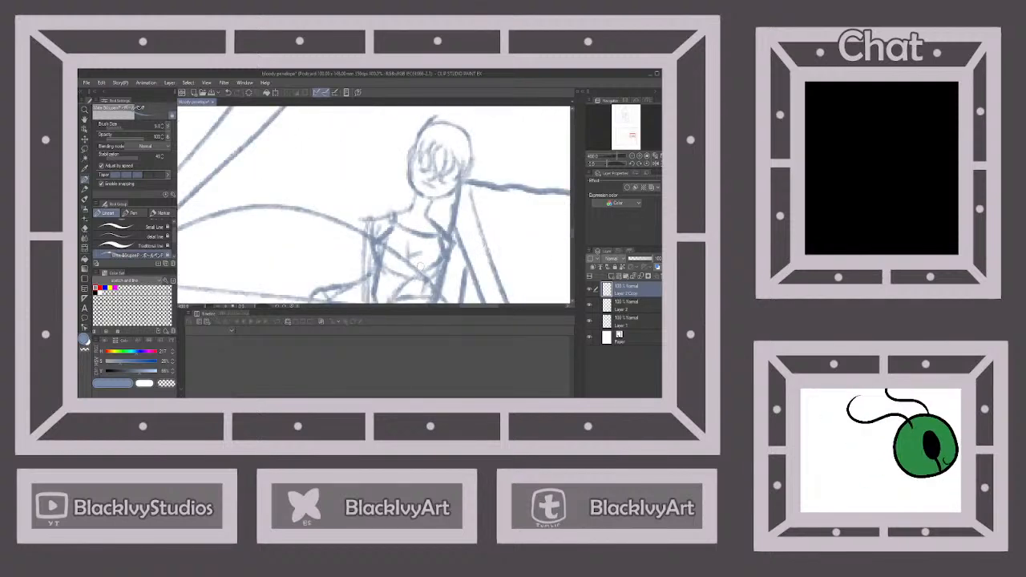
Draw long hair around the small figure's head, falling along both sides to the shoulders
scroll(419, 268, down, 2)
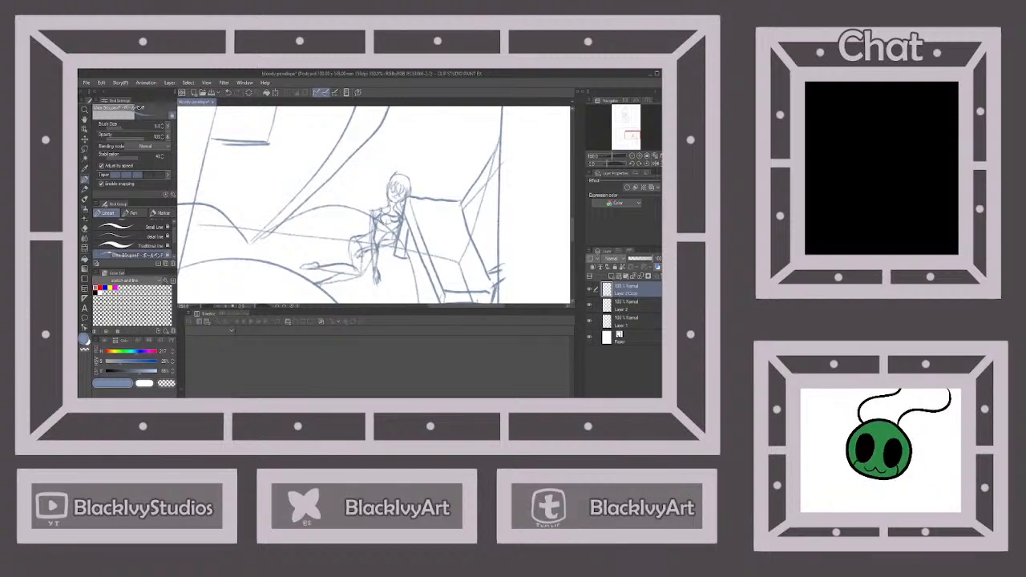
drag(384, 209, 396, 172)
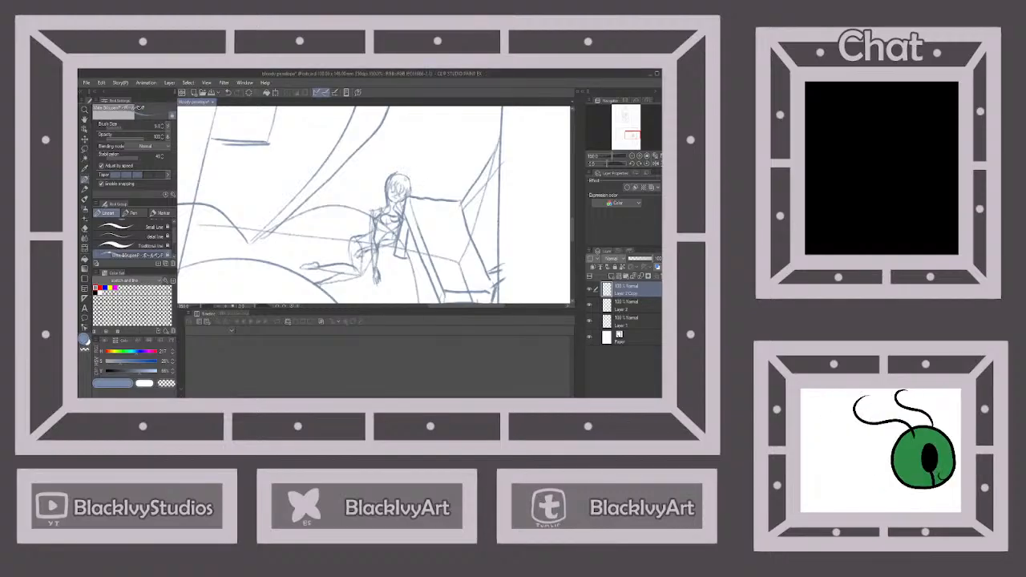
mouse_move(409, 178)
mouse_down()
mouse_move(417, 209)
mouse_move(409, 212)
mouse_up()
mouse_move(397, 172)
mouse_down()
mouse_move(376, 189)
mouse_move(374, 180)
mouse_move(411, 184)
mouse_move(375, 210)
mouse_move(406, 222)
mouse_up()
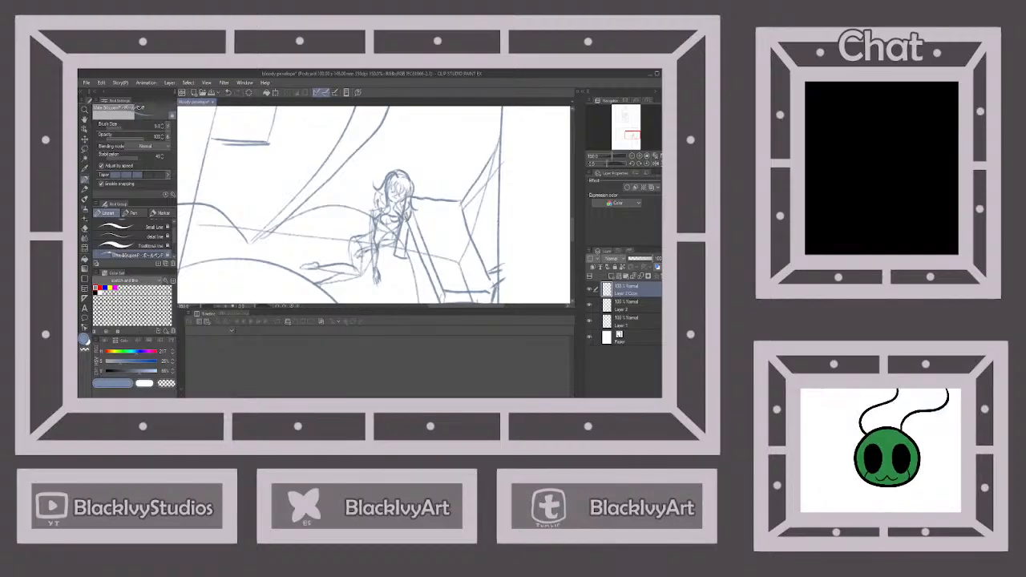
scroll(415, 197, down, 5)
scroll(415, 197, up, 3)
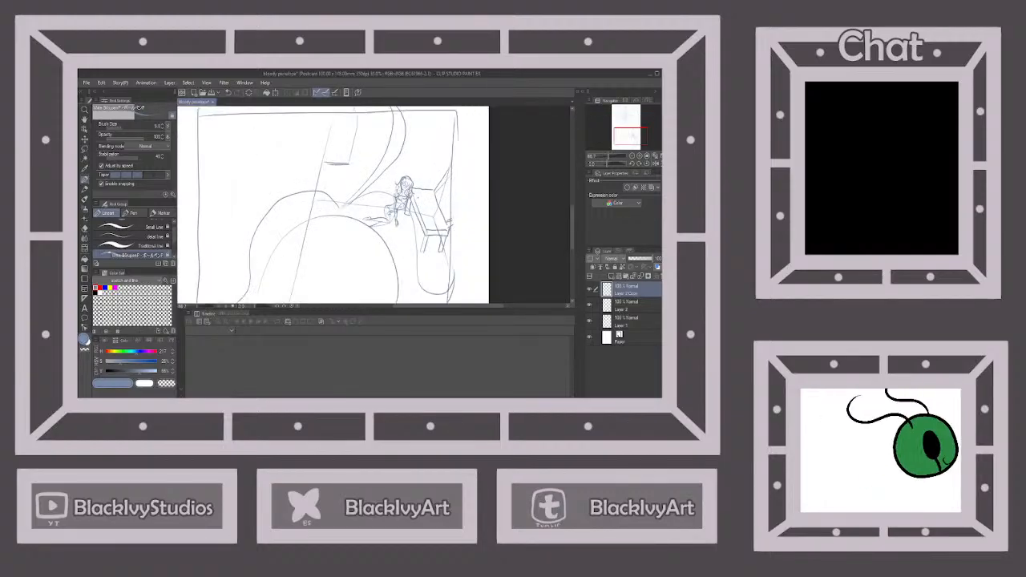
Merge the sketch layers into one and erase the whole lower-panel drawing with a large Hard eraser
scroll(418, 193, down, 2)
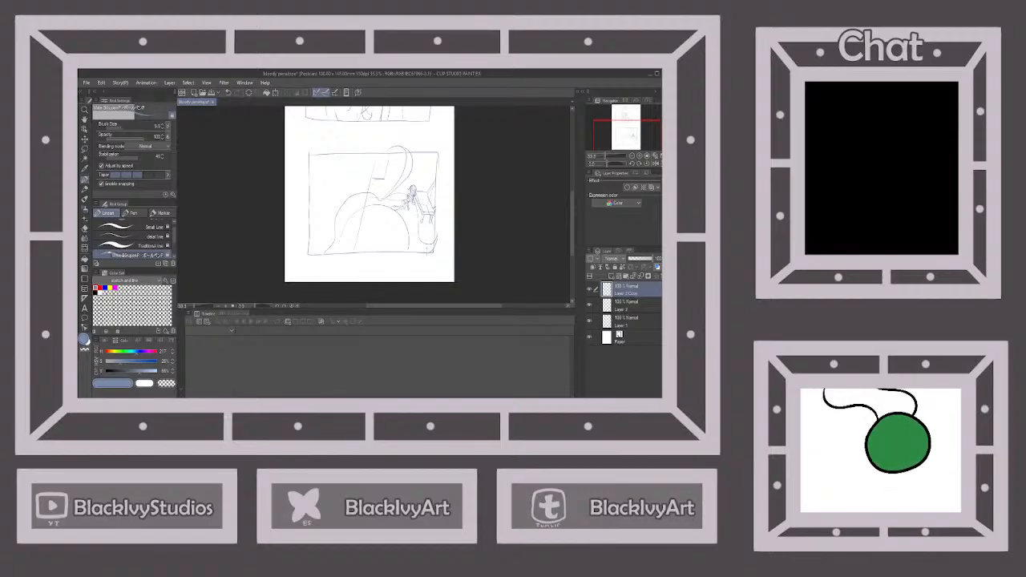
key(e)
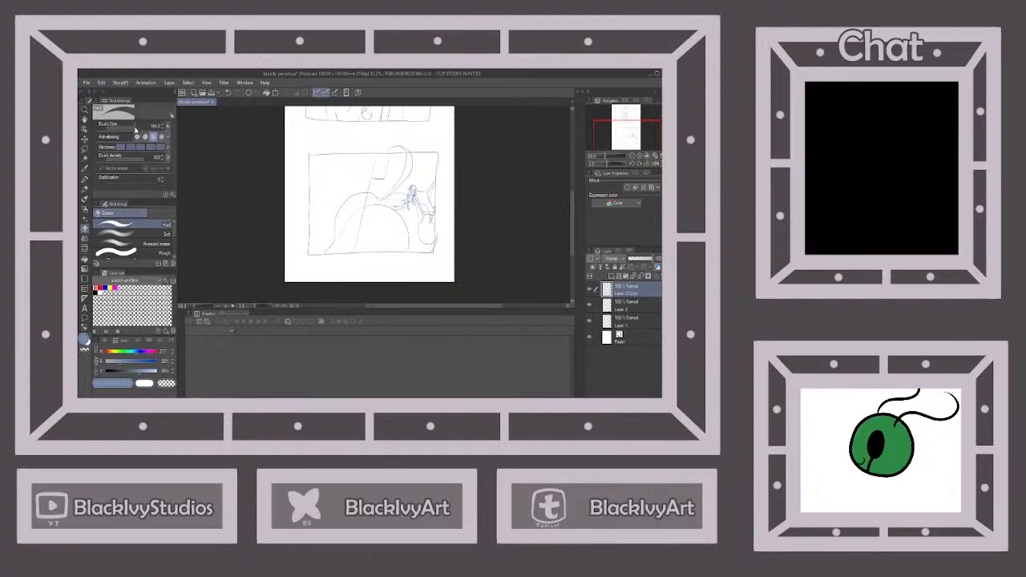
drag(136, 127, 138, 128)
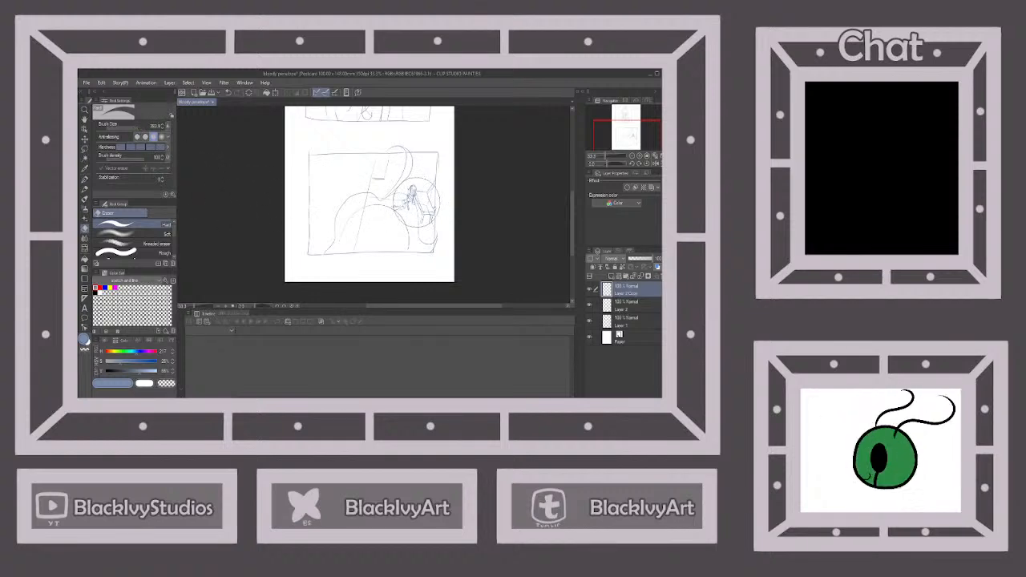
drag(442, 165, 300, 168)
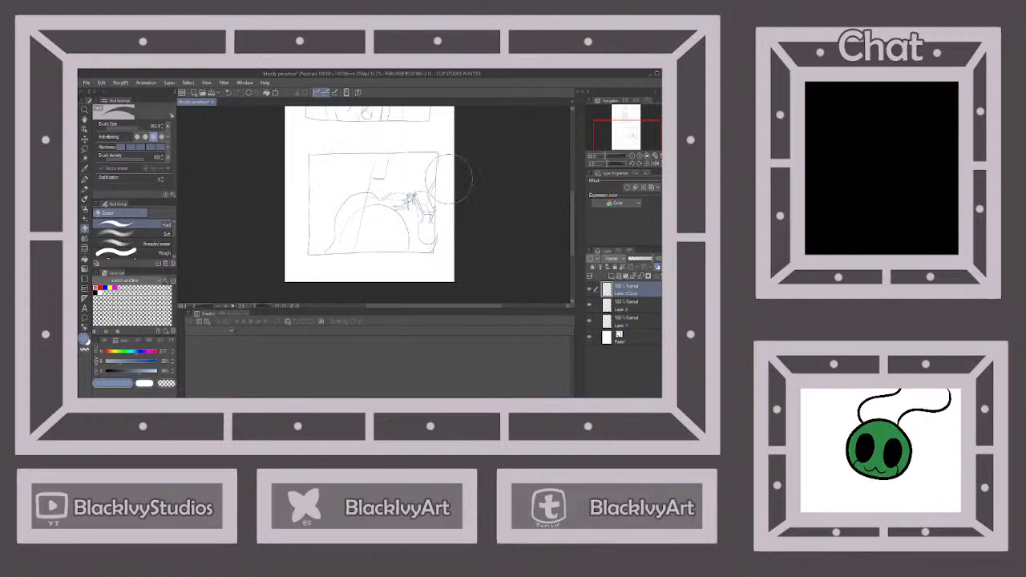
click(641, 277)
click(640, 277)
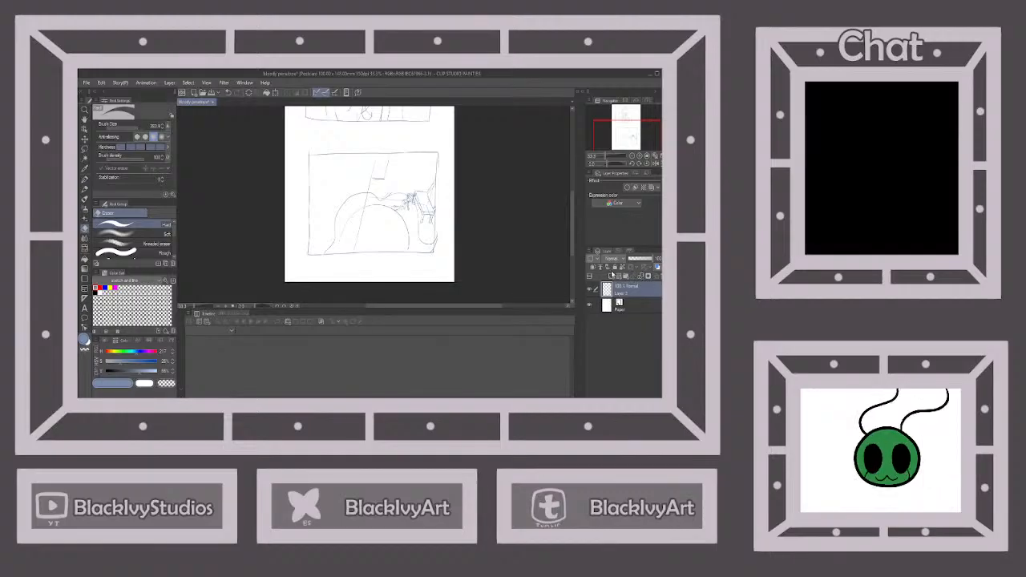
mouse_move(436, 188)
mouse_down()
mouse_move(335, 193)
mouse_move(455, 224)
mouse_move(326, 251)
mouse_move(297, 240)
mouse_move(465, 202)
mouse_move(414, 164)
mouse_move(290, 174)
mouse_up()
Redraw the lower panel's rectangular frame with the pen and add a vertical line just inside its right edge
key(p)
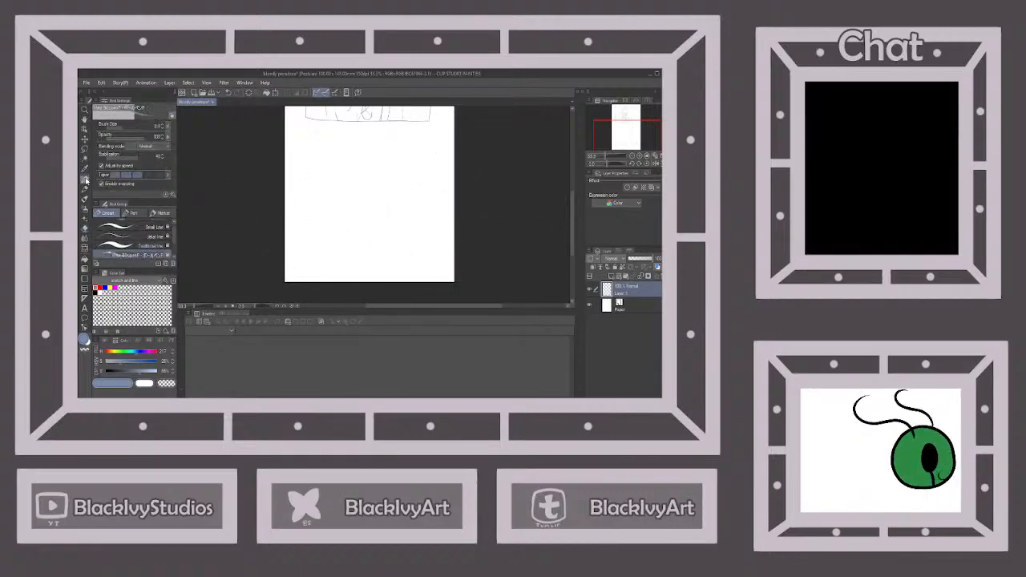
mouse_move(339, 145)
mouse_down()
mouse_move(441, 147)
mouse_move(431, 234)
mouse_up()
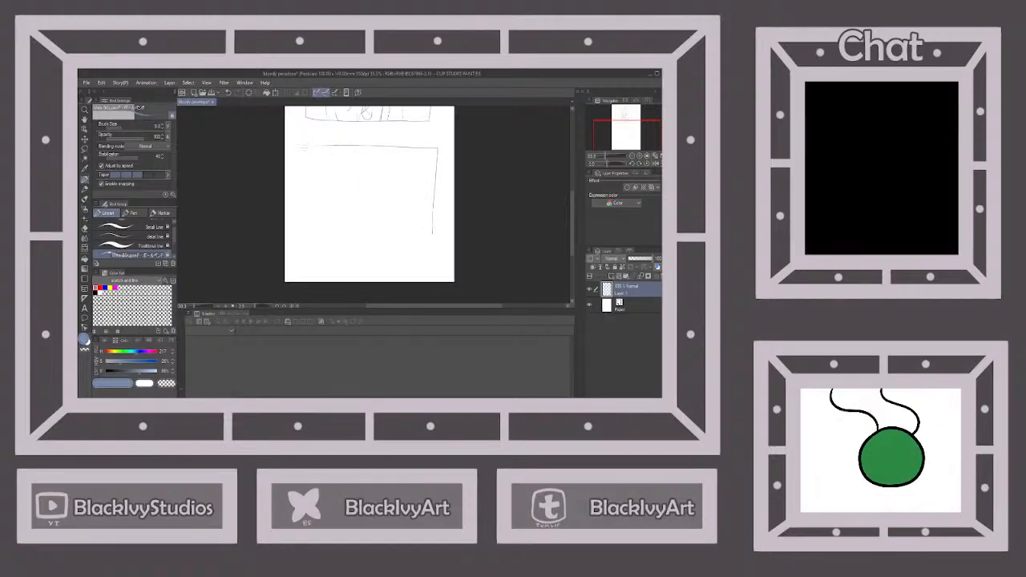
mouse_move(303, 146)
mouse_down()
mouse_move(299, 251)
mouse_move(423, 245)
mouse_up()
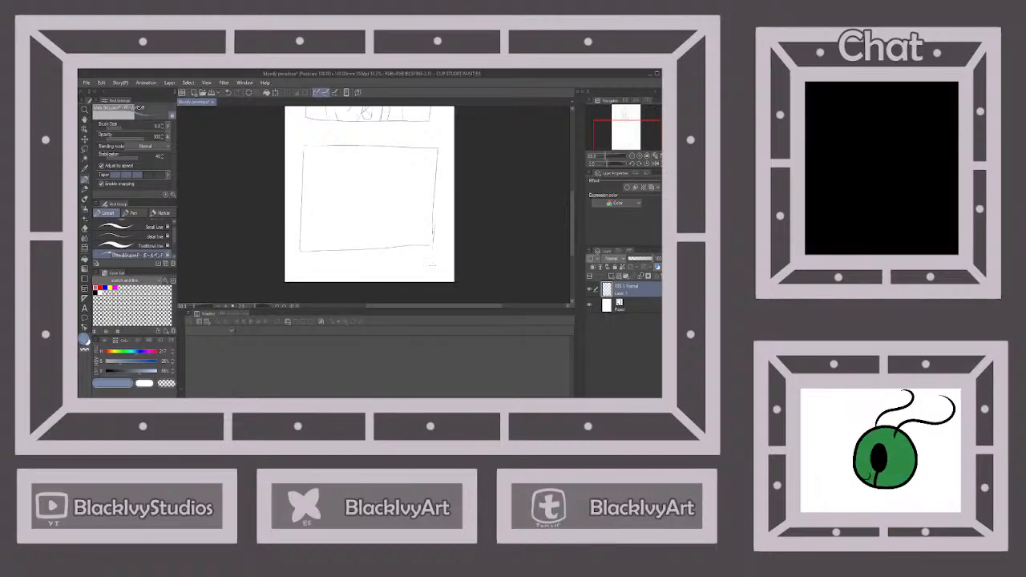
drag(418, 159, 412, 243)
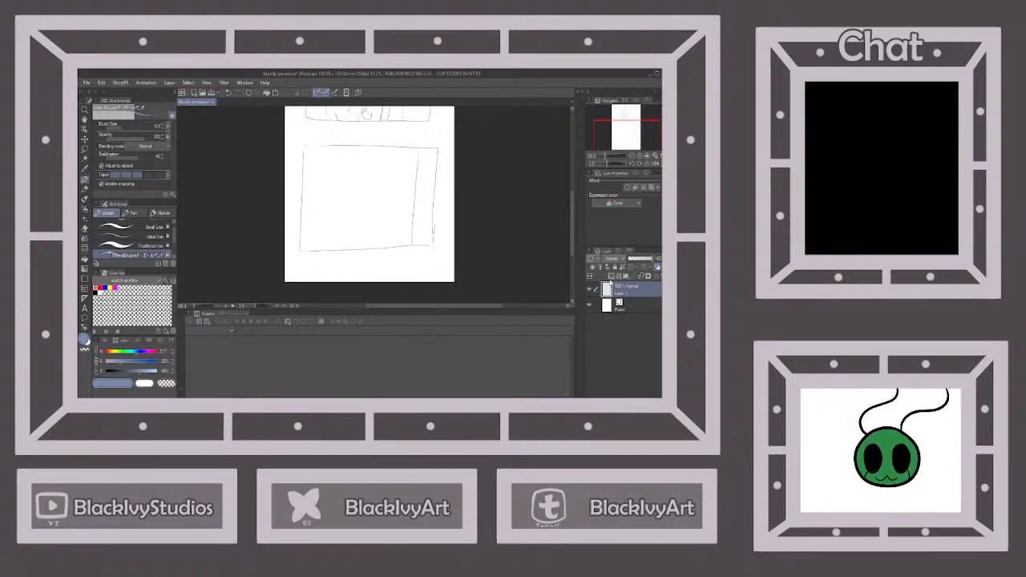
Add a new layer and draw the left contour of a large face in the lower panel, curving toward the chin
click(611, 277)
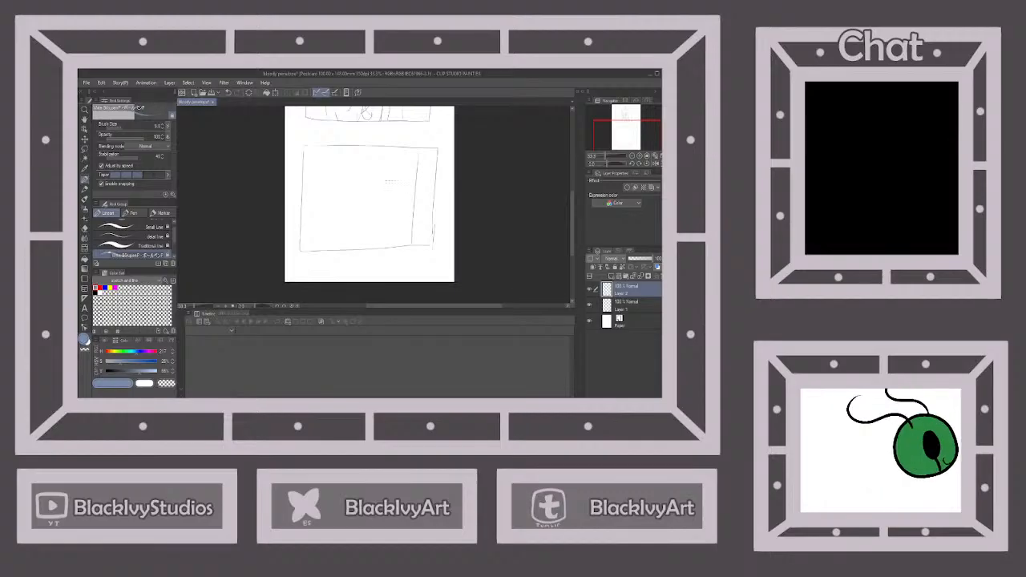
drag(373, 185, 370, 207)
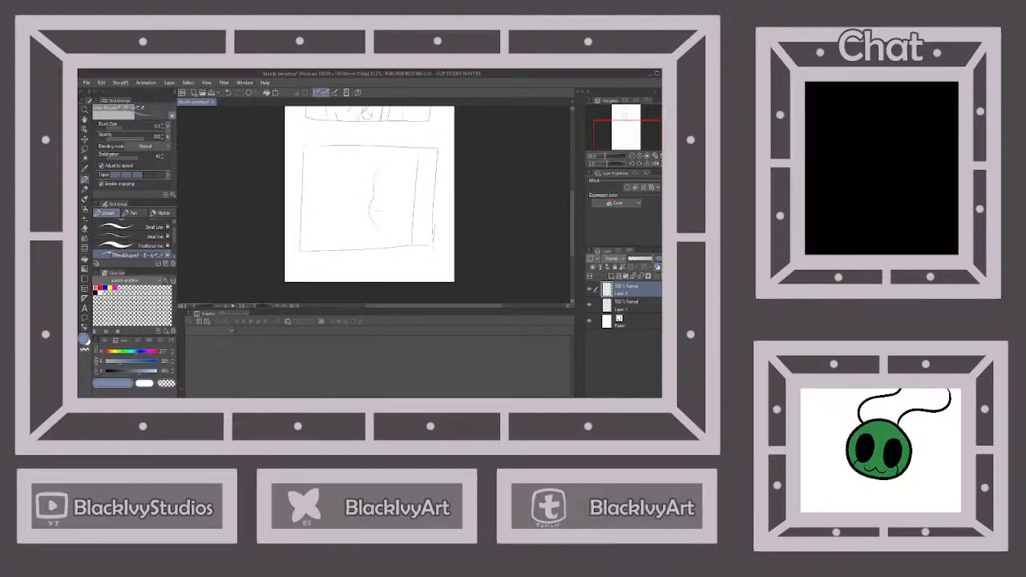
click(228, 93)
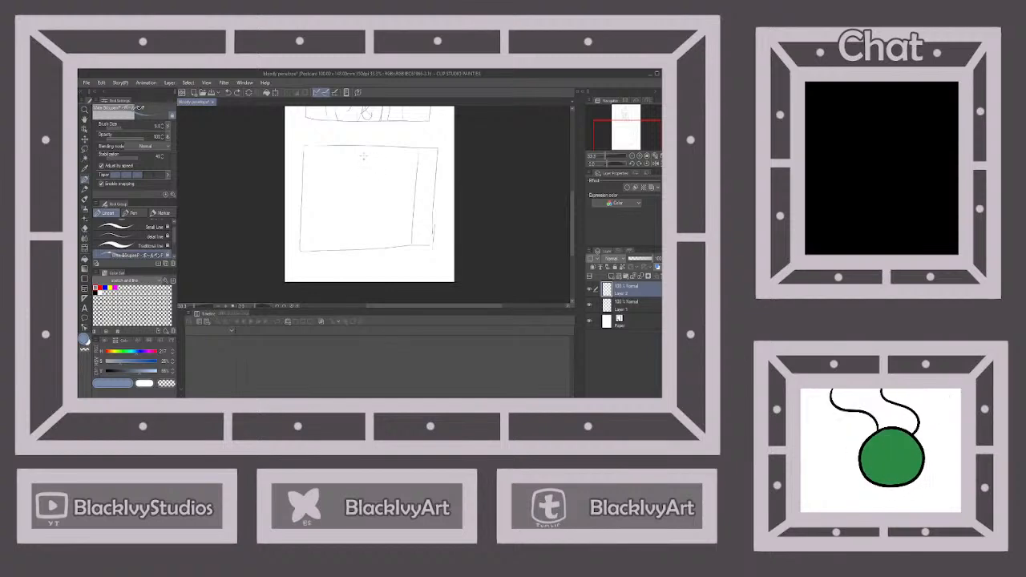
mouse_move(354, 202)
mouse_down()
mouse_move(363, 216)
mouse_move(394, 222)
mouse_up()
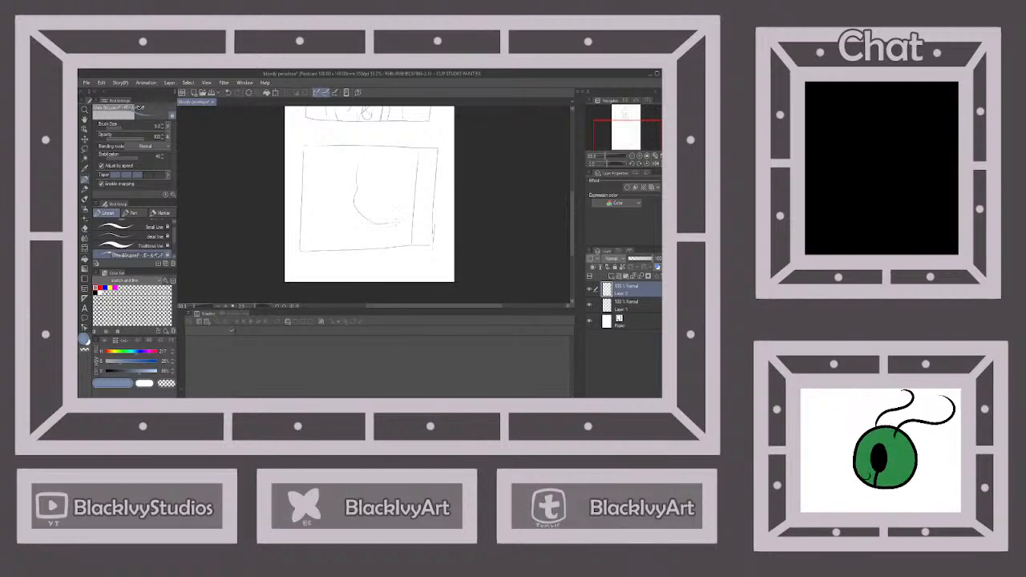
click(227, 93)
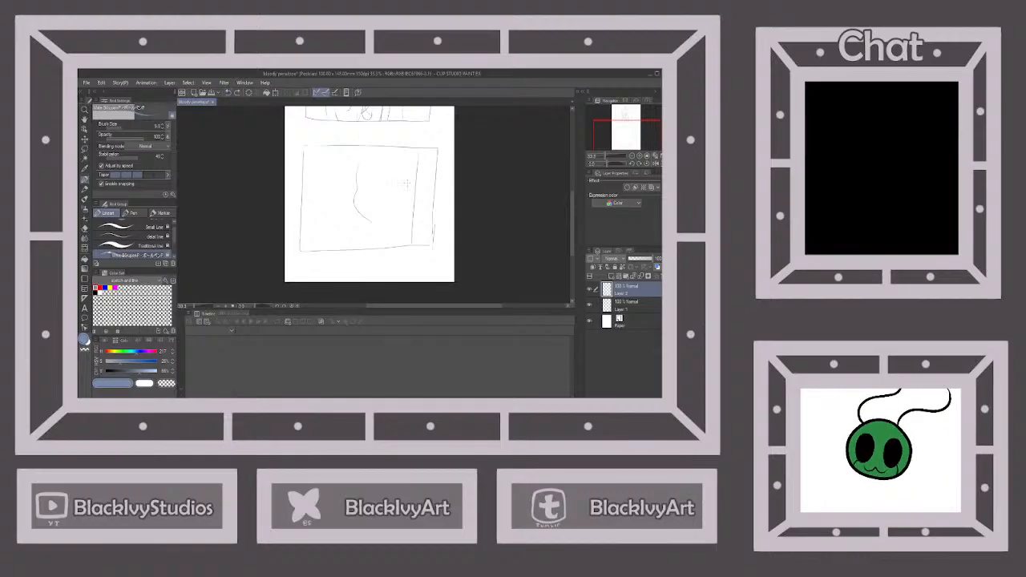
Duplicate the face-contour layer and transform the copy, rotating and positioning it as the right side of the face
key(ctrl+v)
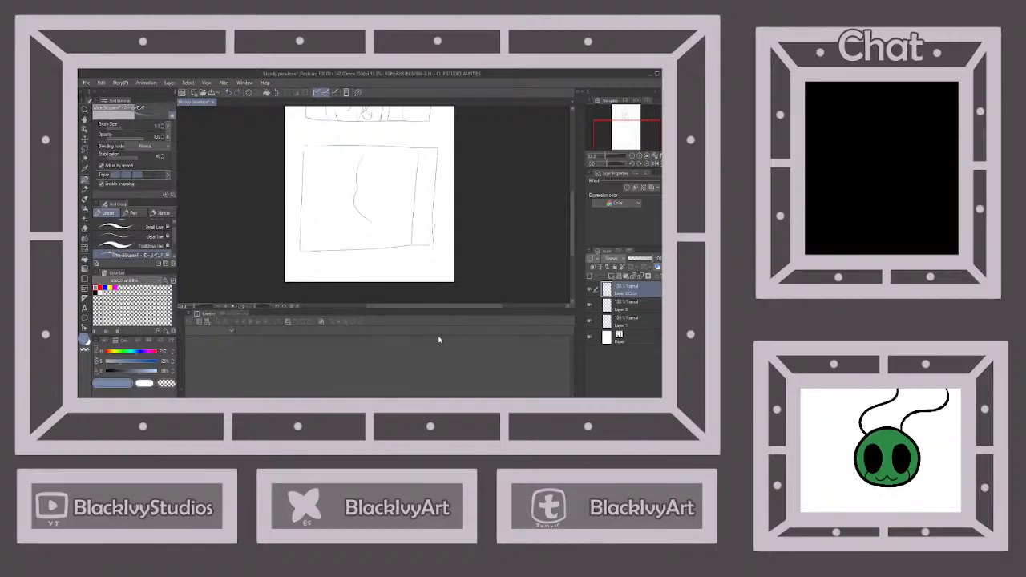
click(102, 84)
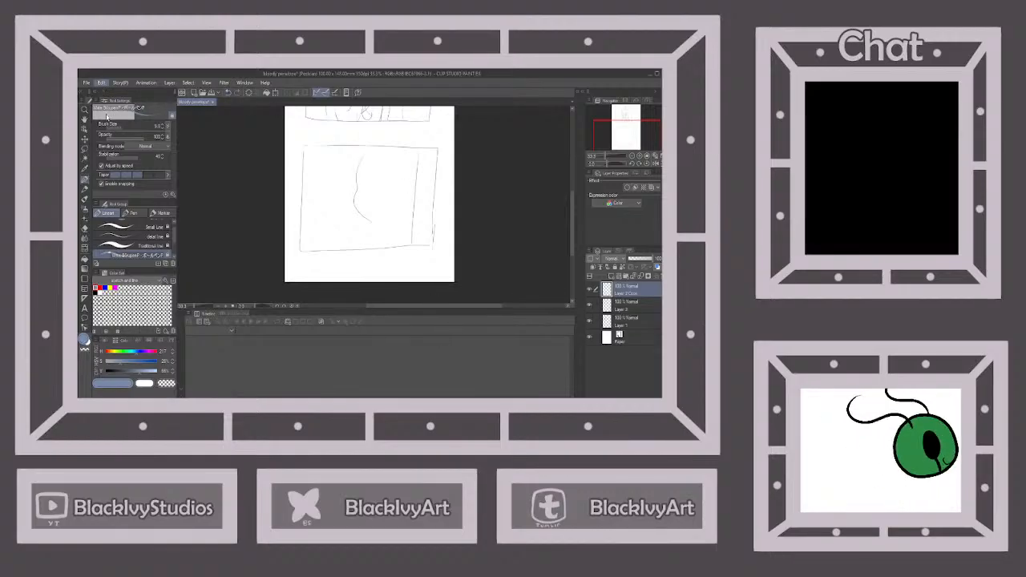
click(269, 229)
mouse_move(375, 206)
mouse_down()
mouse_move(357, 211)
mouse_move(408, 209)
mouse_move(384, 211)
mouse_move(381, 225)
mouse_up()
scroll(385, 210, up, 2)
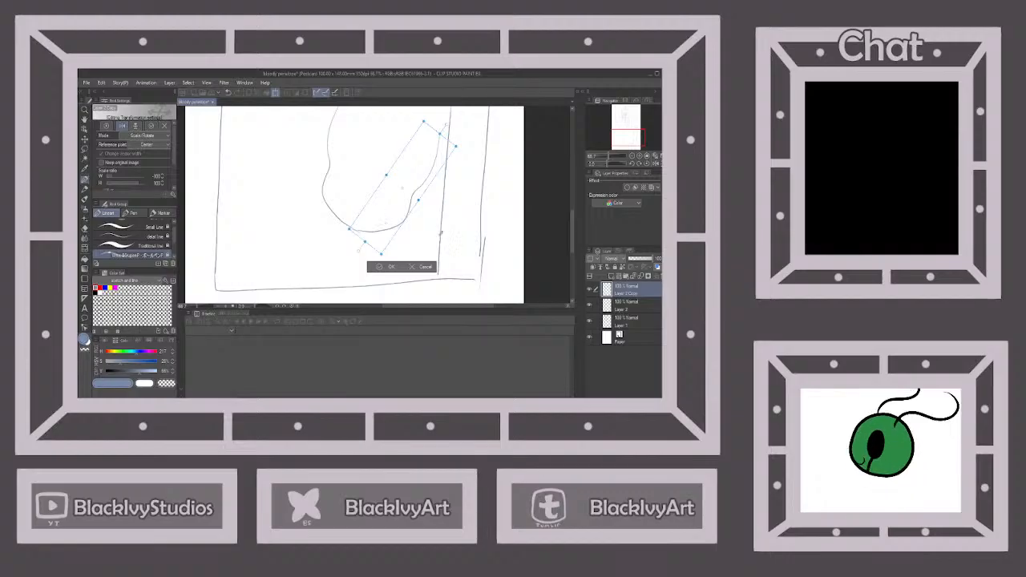
click(378, 267)
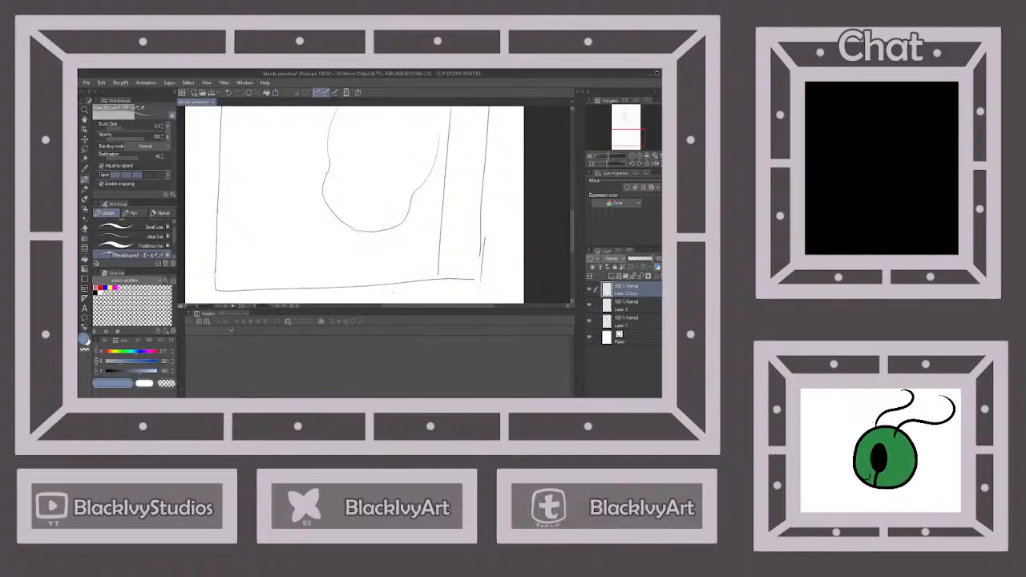
Nudge the copied contour to meet the original at the chin and merge it into the layer below
scroll(395, 299, down, 2)
scroll(397, 281, up, 3)
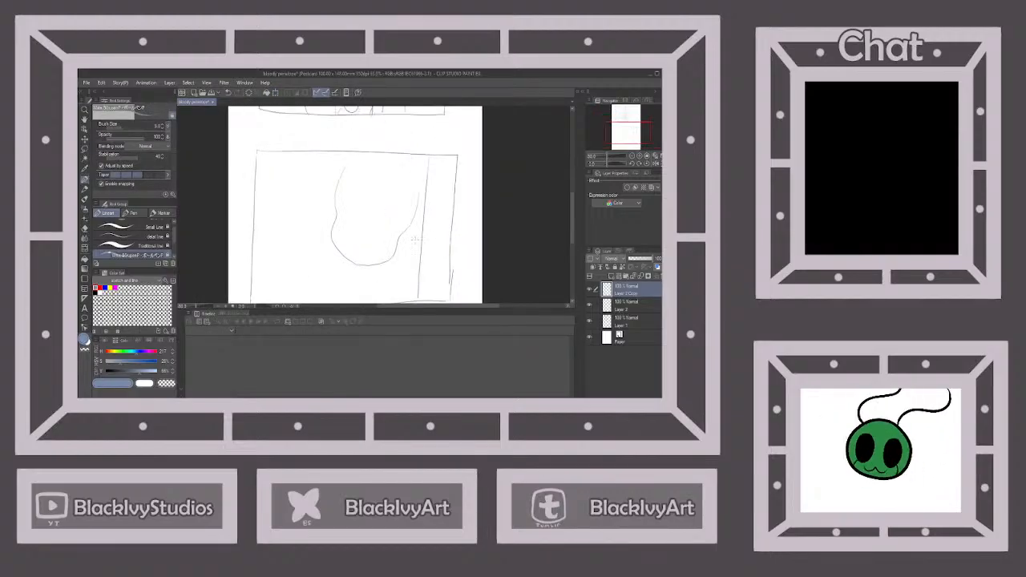
click(84, 139)
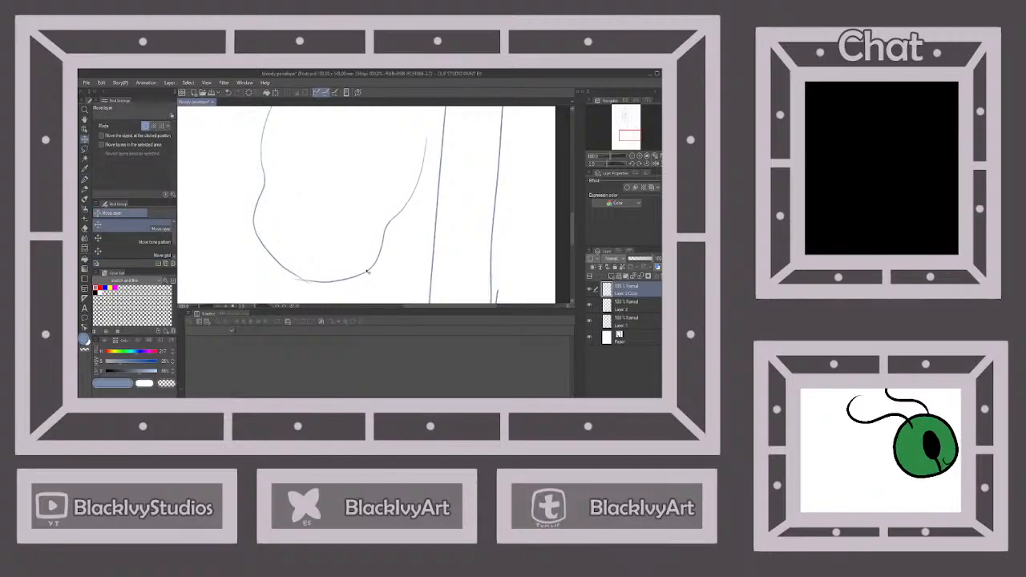
key(ctrl+minus)
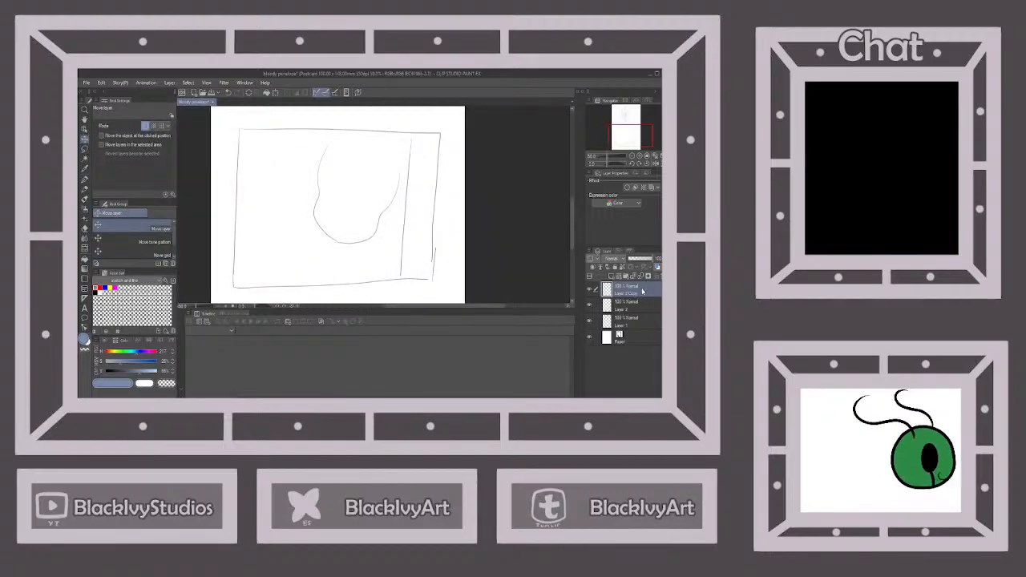
click(639, 278)
Erase the overlapping line ends where the two face contours meet at the chin
click(84, 229)
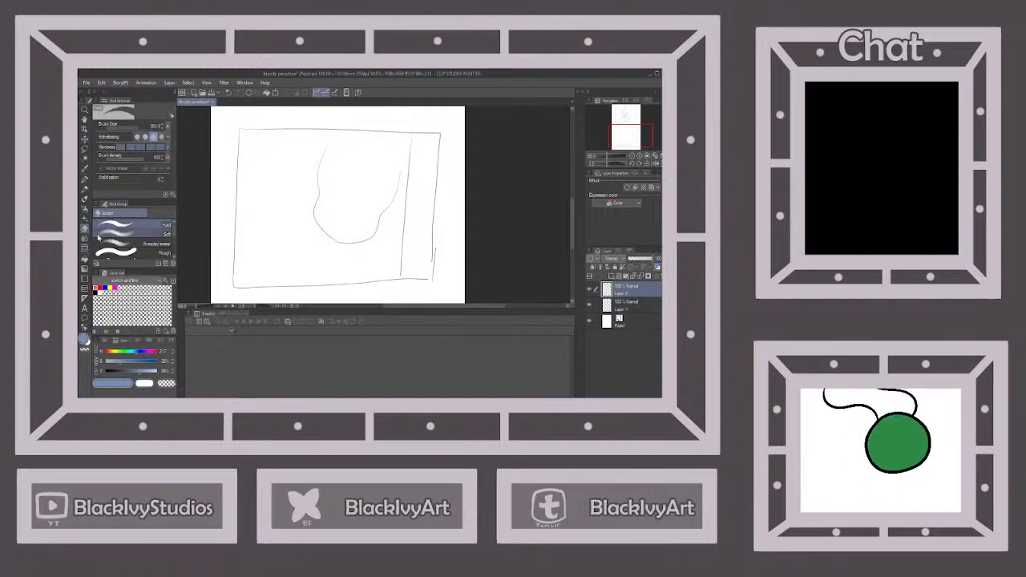
scroll(344, 246, up, 1)
scroll(353, 240, up, 1)
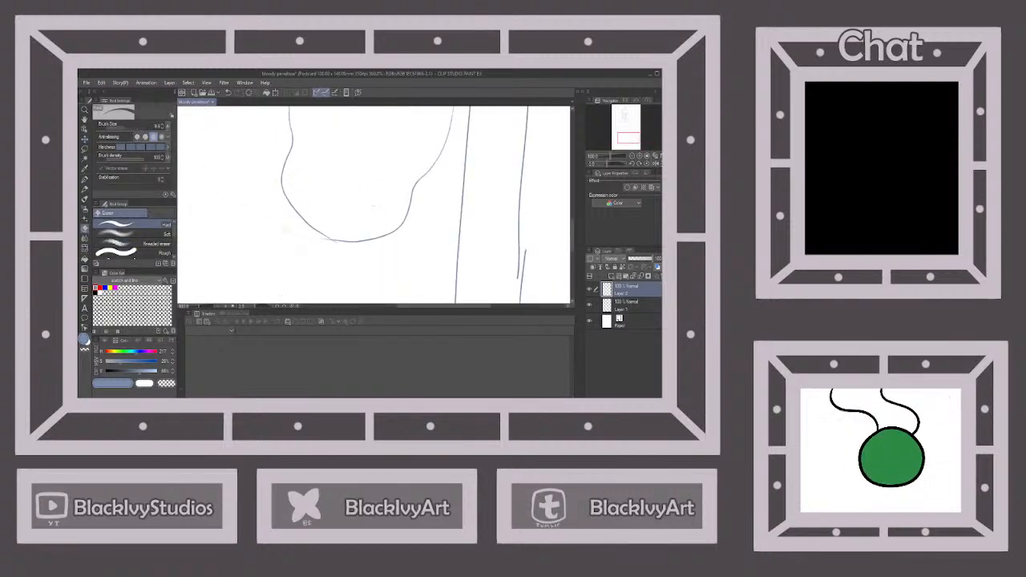
scroll(339, 238, up, 3)
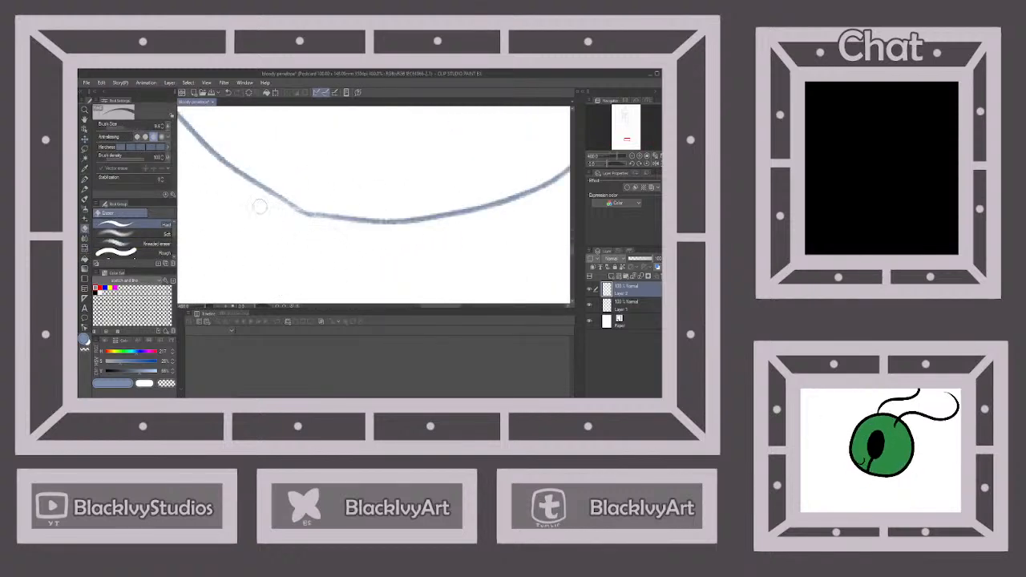
scroll(355, 256, down, 6)
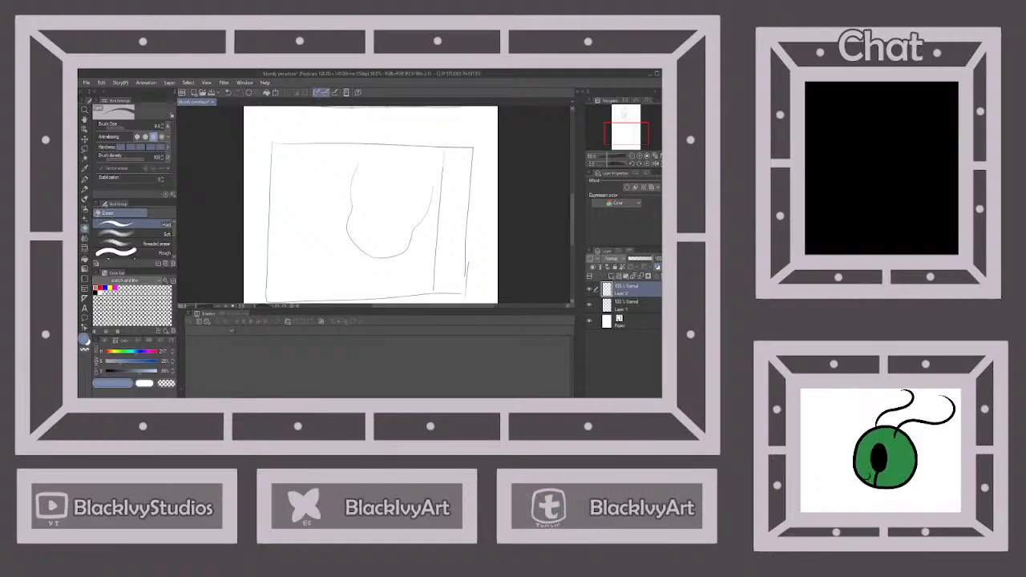
Close the head outline with a rounded pen stroke across the top and move the whole head slightly to the right
key(p)
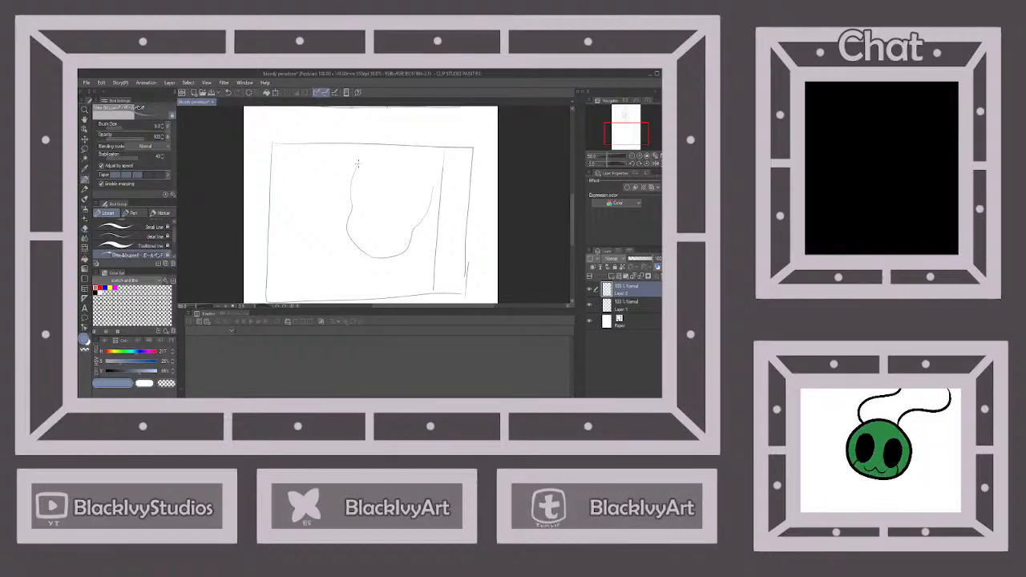
mouse_move(358, 163)
mouse_down()
mouse_move(377, 146)
mouse_move(408, 144)
mouse_move(435, 186)
mouse_up()
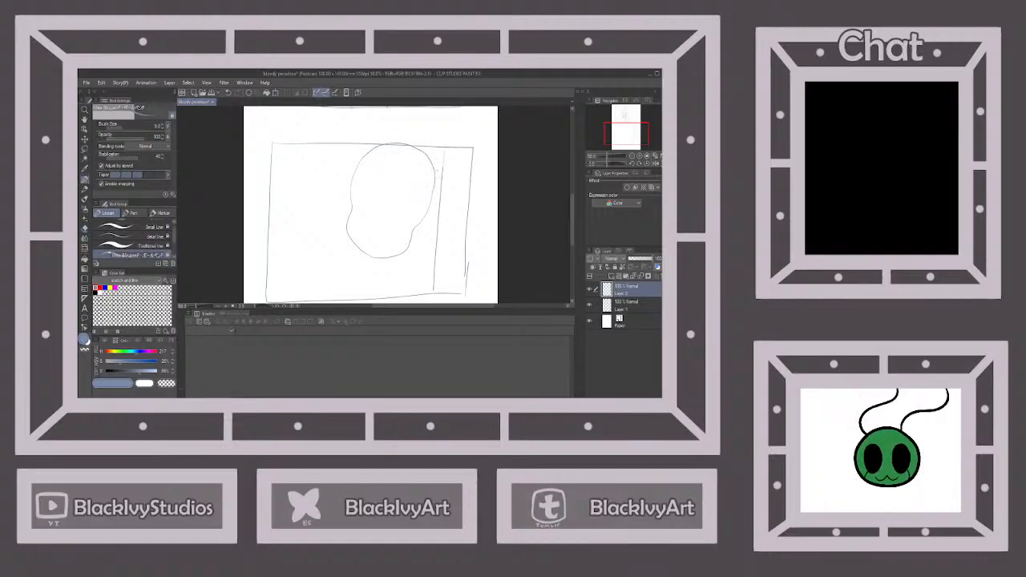
click(85, 140)
drag(423, 223, 443, 227)
Draw the neck below the chin with the pen and extend its left side into a curved shoulder reaching toward the panel's left edge
click(85, 179)
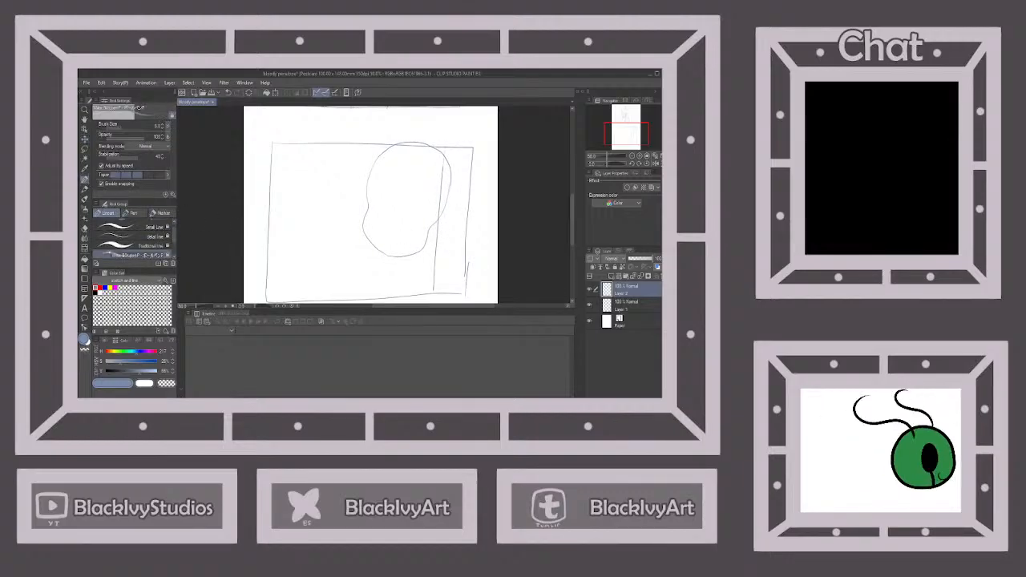
drag(399, 262, 398, 285)
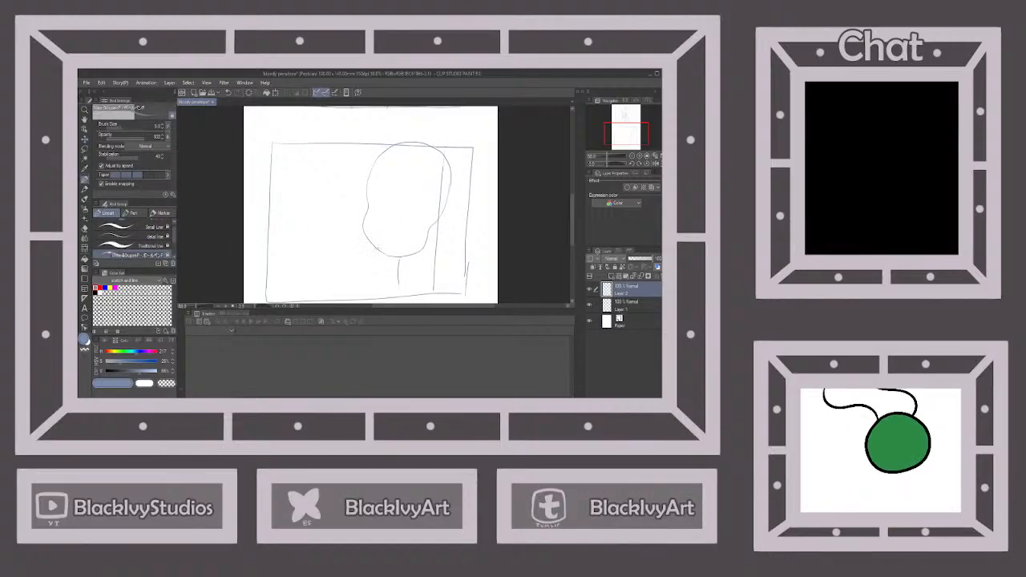
drag(380, 284, 295, 272)
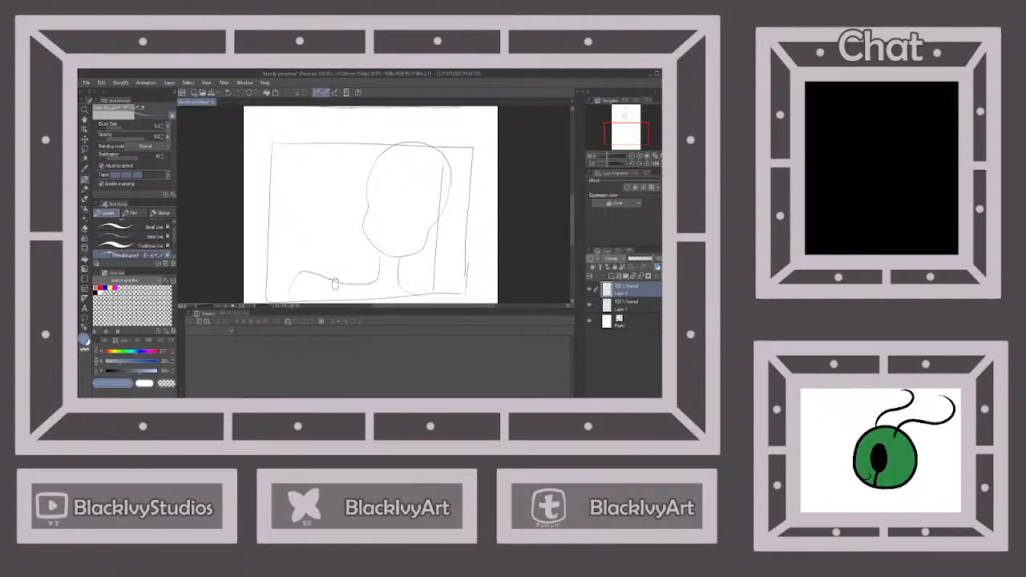
drag(335, 284, 301, 303)
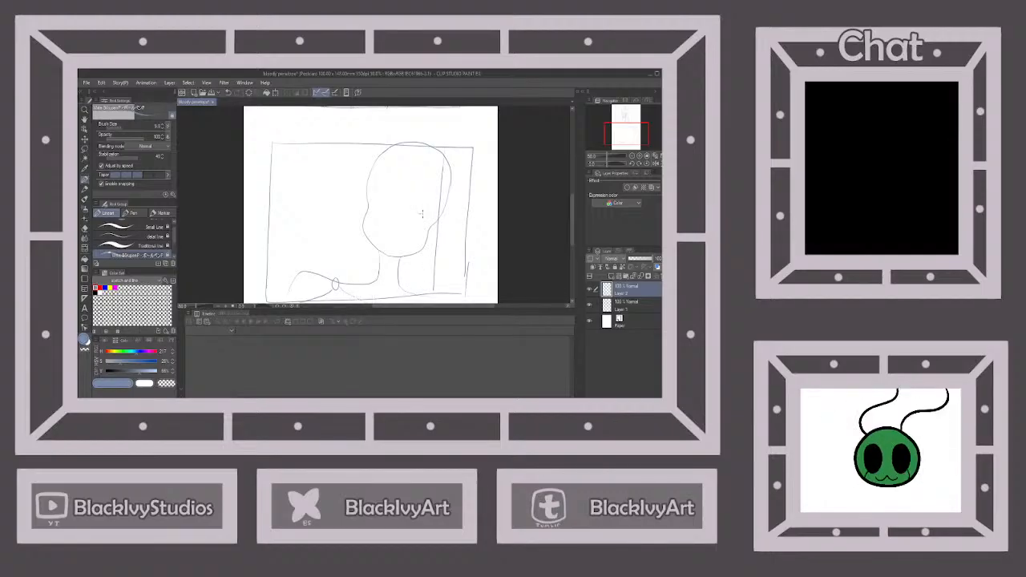
Sketch a small slanted mouth just above the chin, redoing the first stroke, and save the file
scroll(421, 213, up, 2)
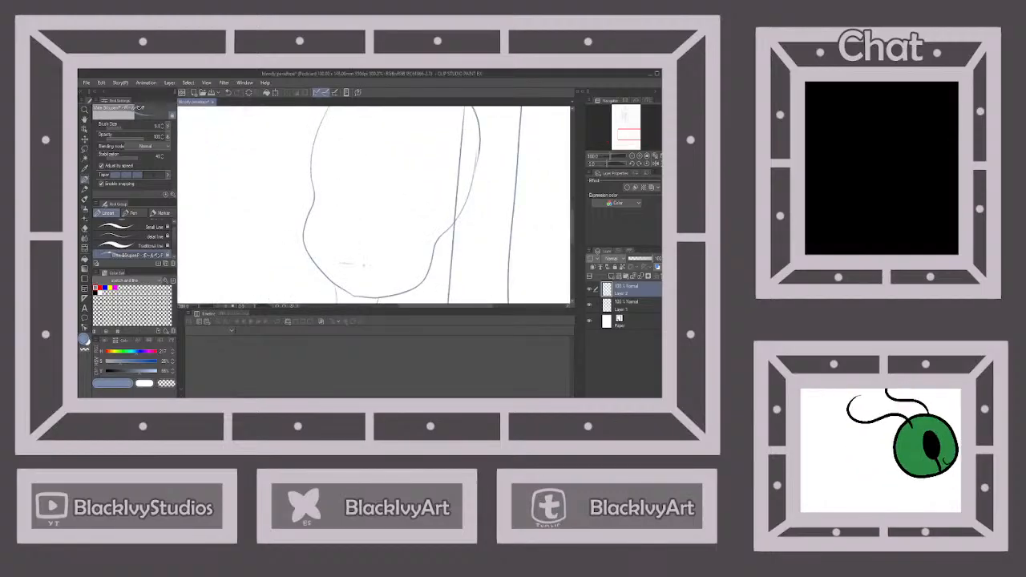
drag(363, 265, 387, 273)
click(228, 93)
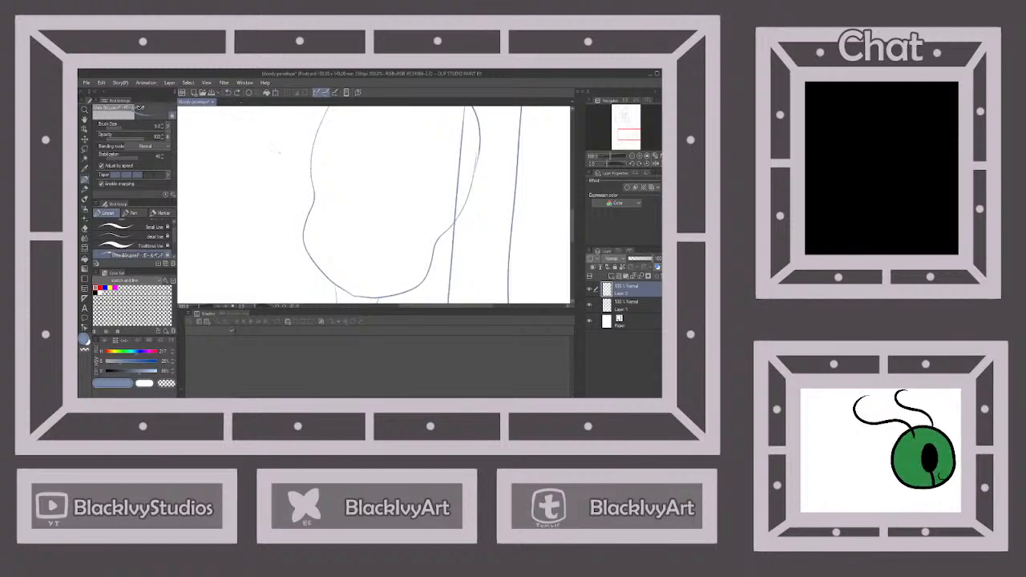
drag(353, 266, 388, 280)
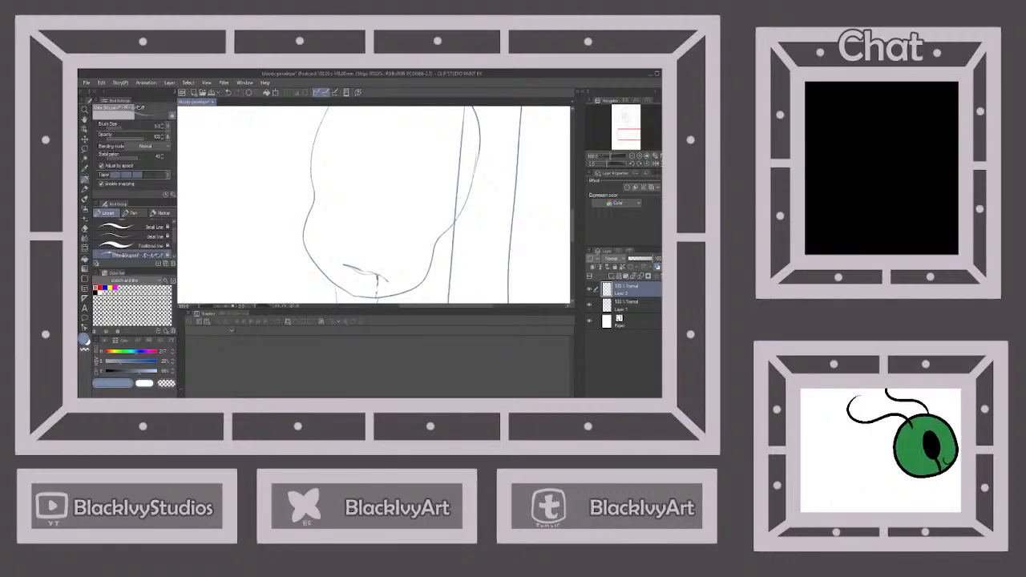
scroll(427, 233, down, 4)
scroll(431, 239, up, 1)
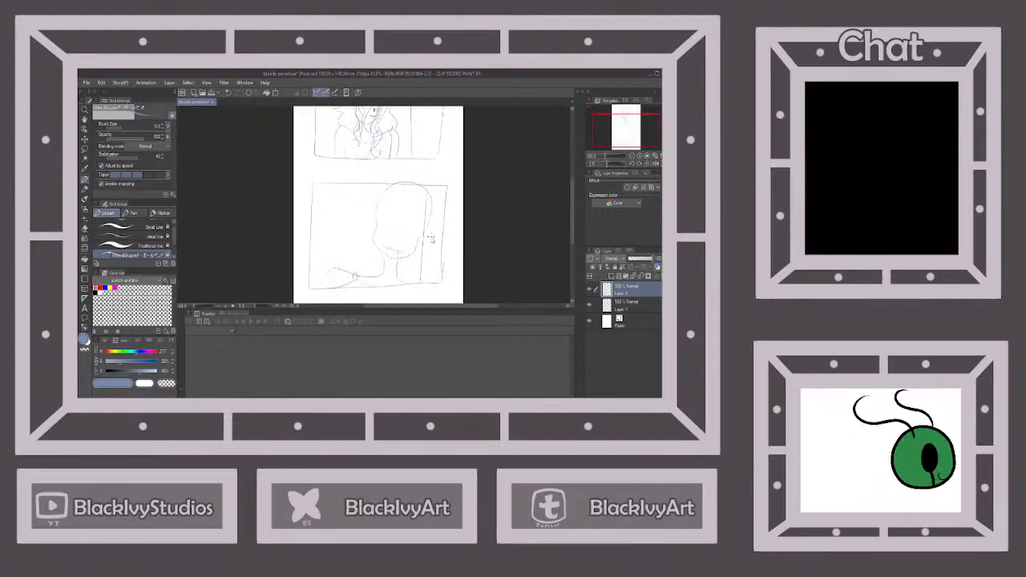
scroll(430, 238, up, 1)
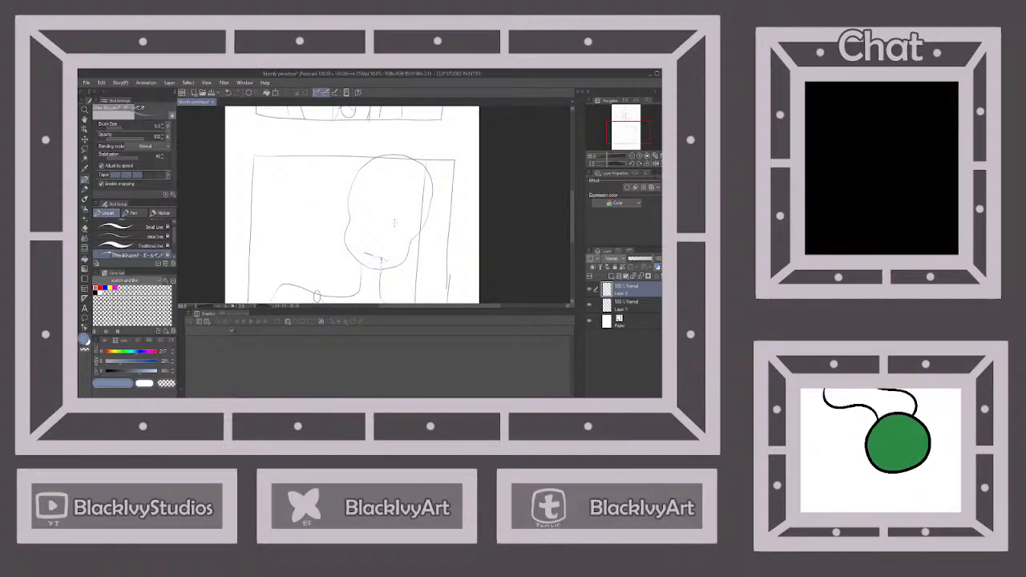
click(212, 94)
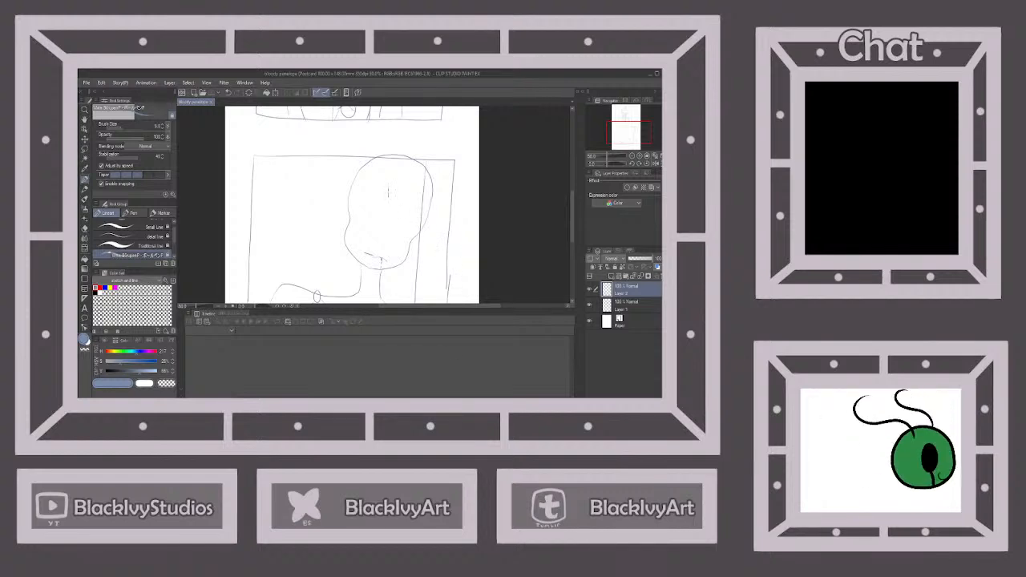
Sketch wavy bangs over the middle of the face, with side strands following the head outline down both cheeks
drag(386, 192, 385, 246)
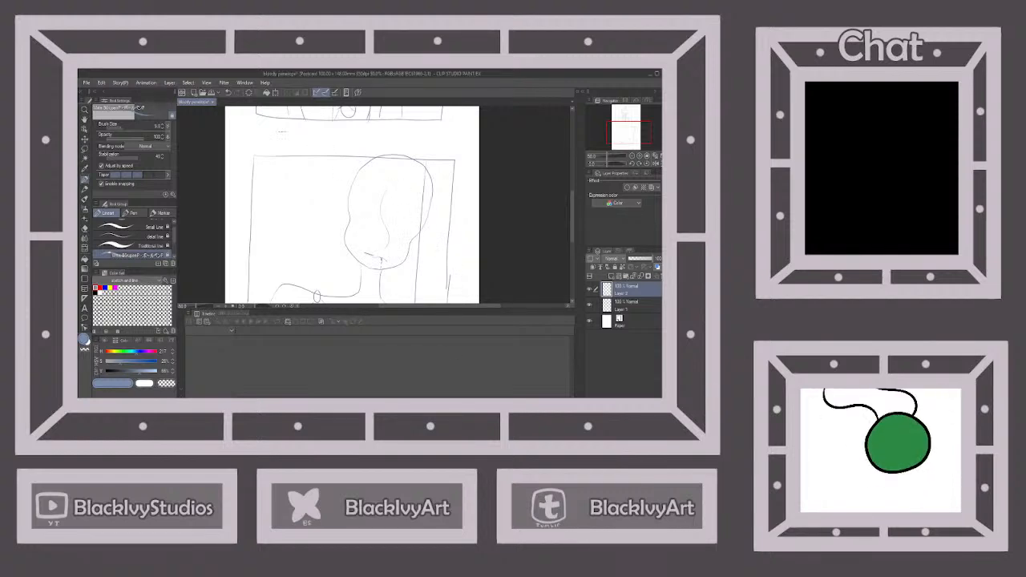
key(ctrl+z)
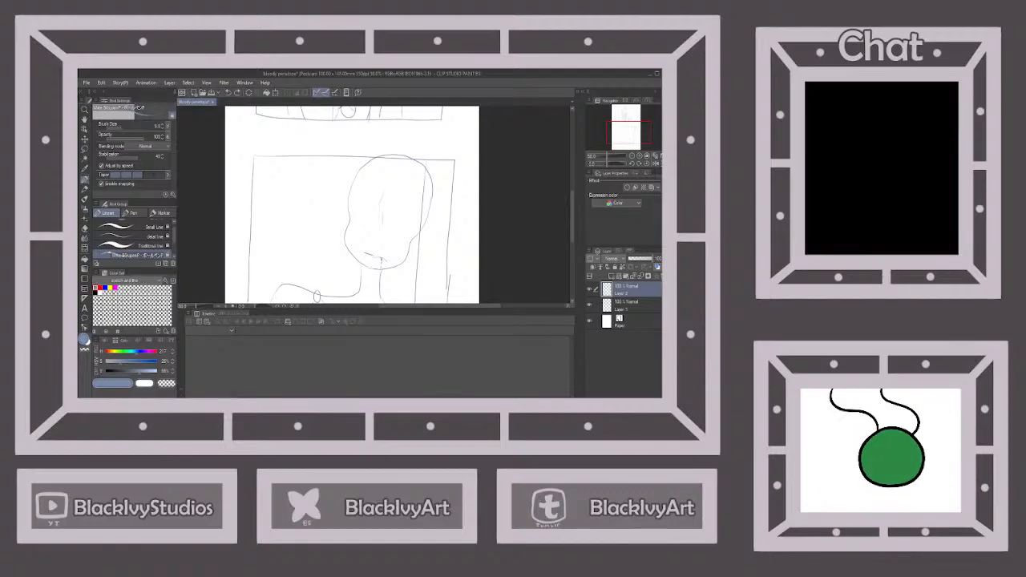
drag(384, 237, 387, 246)
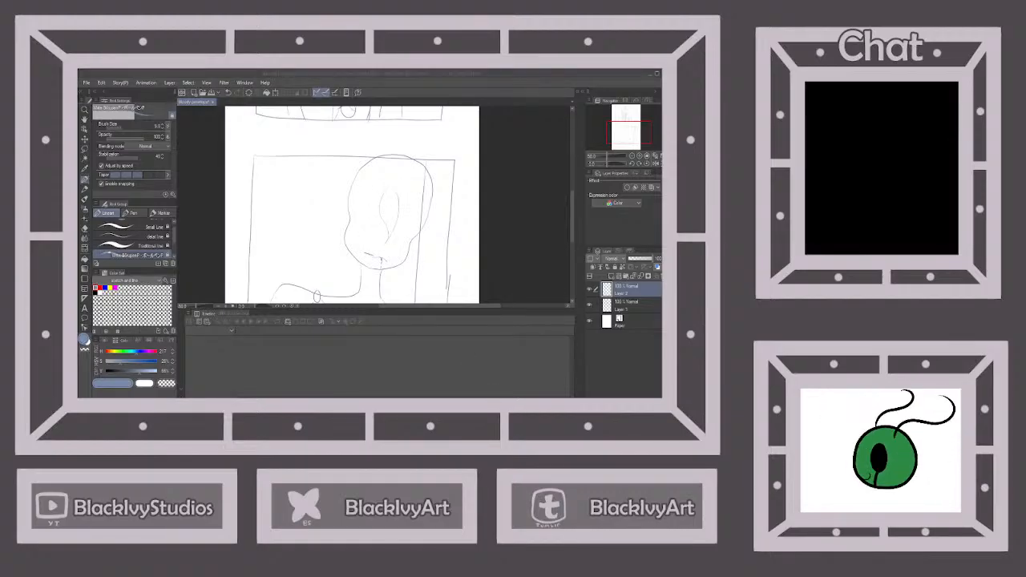
drag(409, 206, 394, 230)
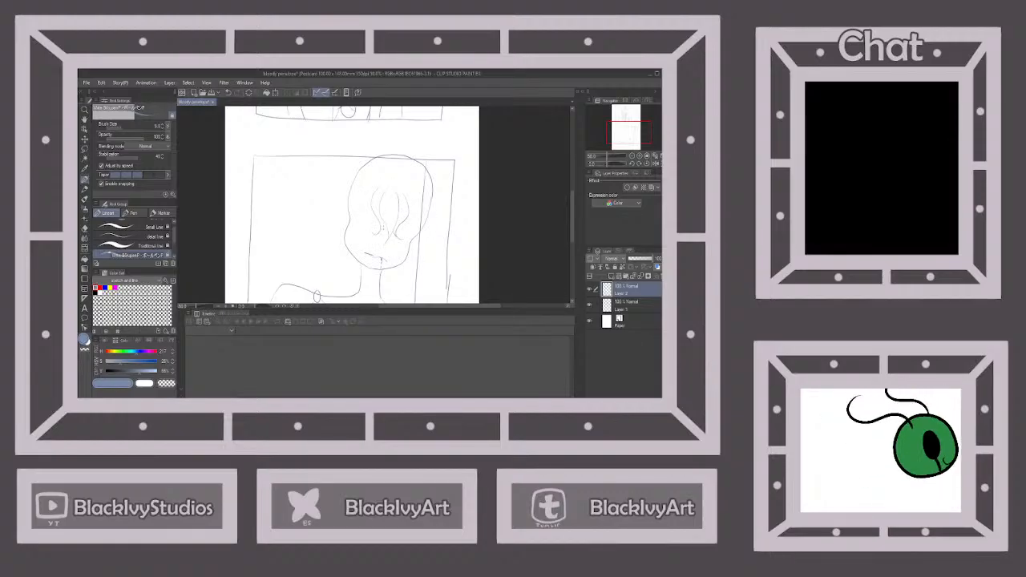
mouse_move(413, 209)
mouse_down()
mouse_move(404, 237)
mouse_move(419, 210)
mouse_move(364, 219)
mouse_move(358, 195)
mouse_up()
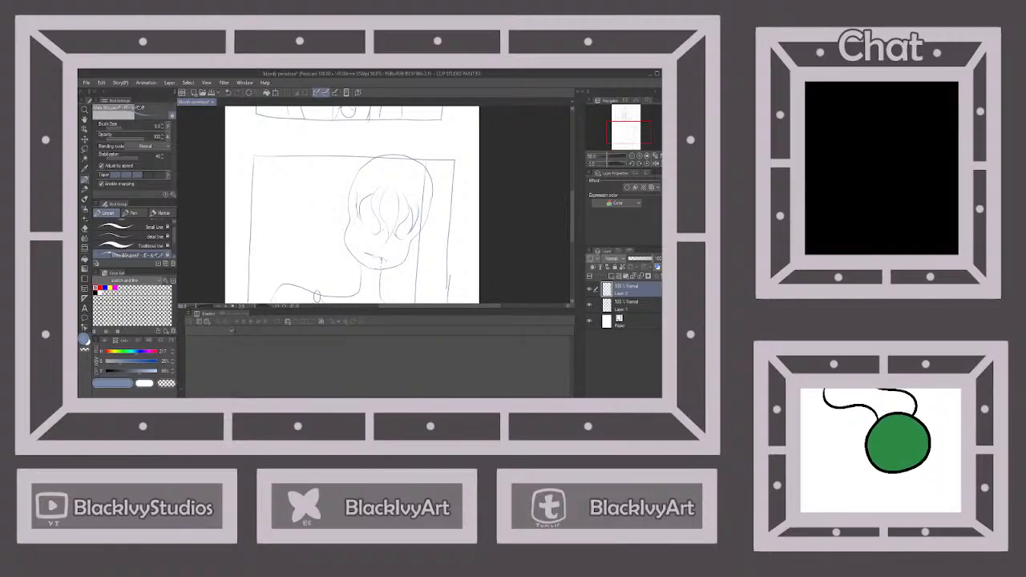
mouse_move(419, 221)
mouse_down()
mouse_move(400, 263)
mouse_move(426, 201)
mouse_up()
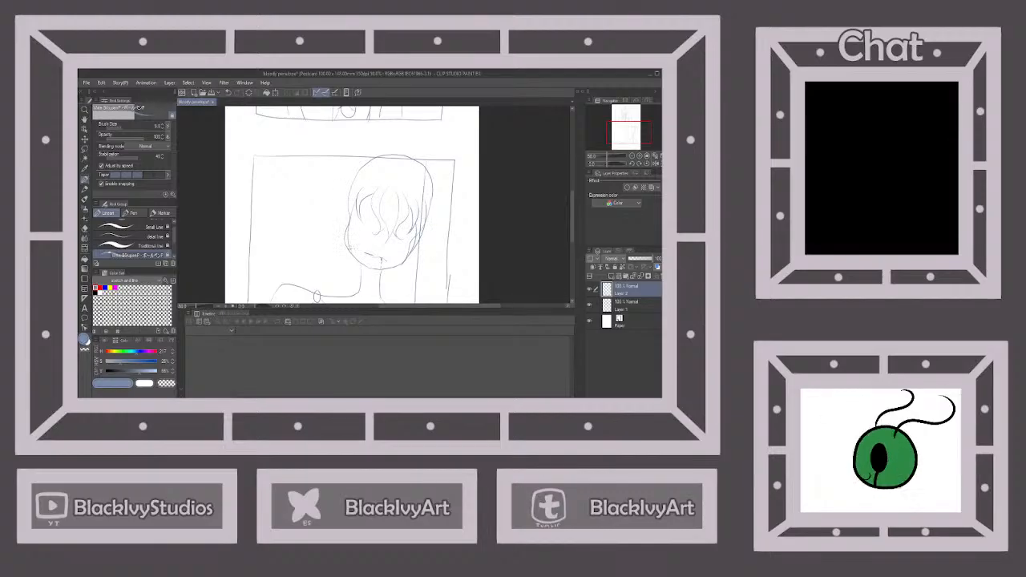
drag(349, 247, 362, 178)
Sketch long, loose hair locks falling past both sides of the neck and wavy hair volume over the top of the head
scroll(431, 198, down, 2)
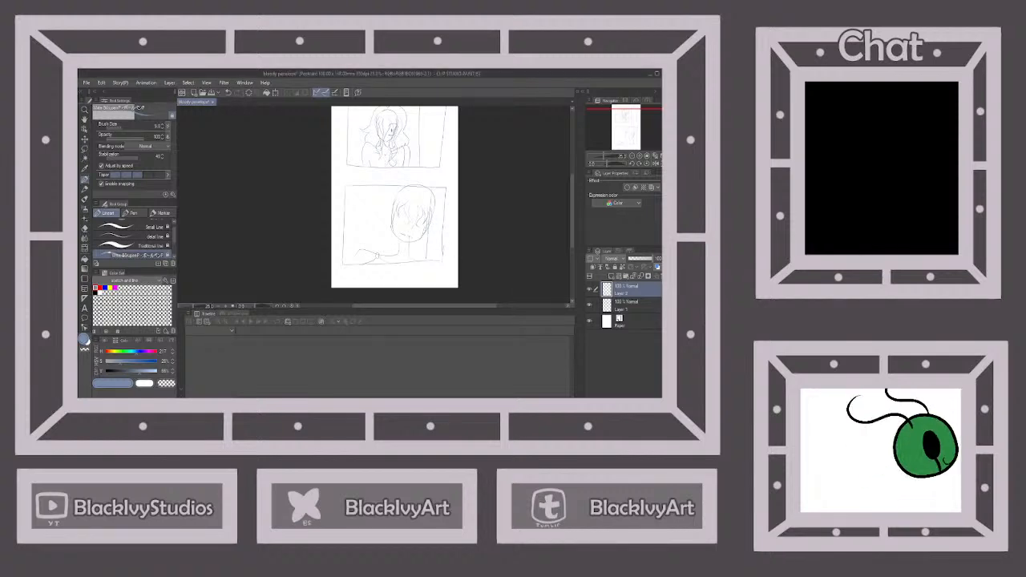
drag(420, 232, 415, 247)
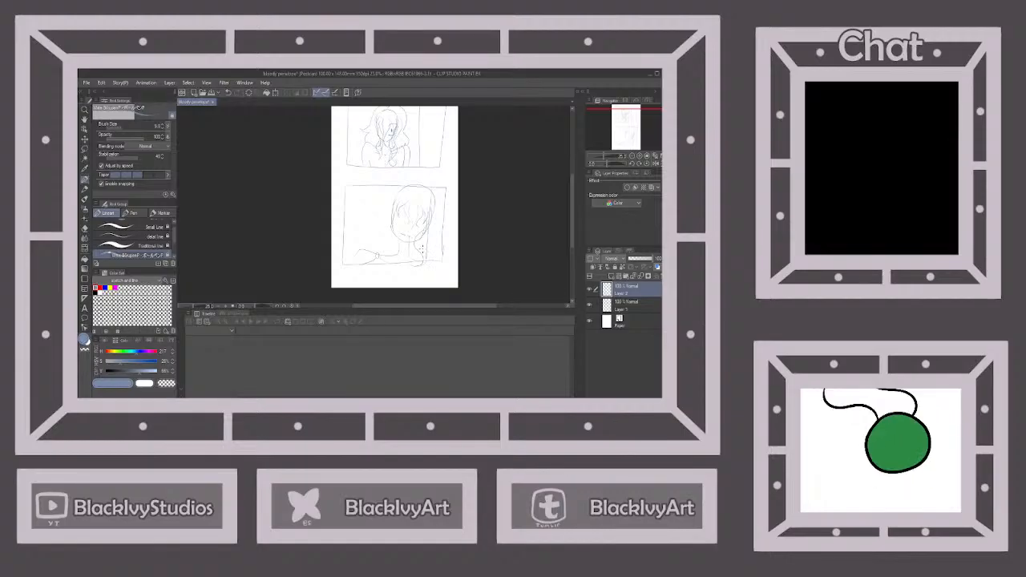
drag(421, 250, 435, 211)
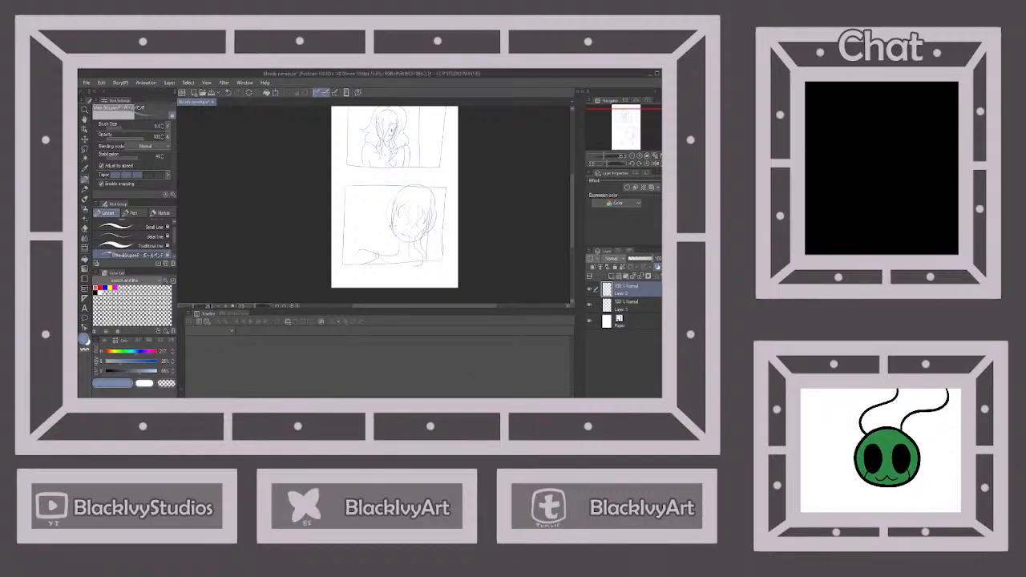
drag(397, 231, 385, 265)
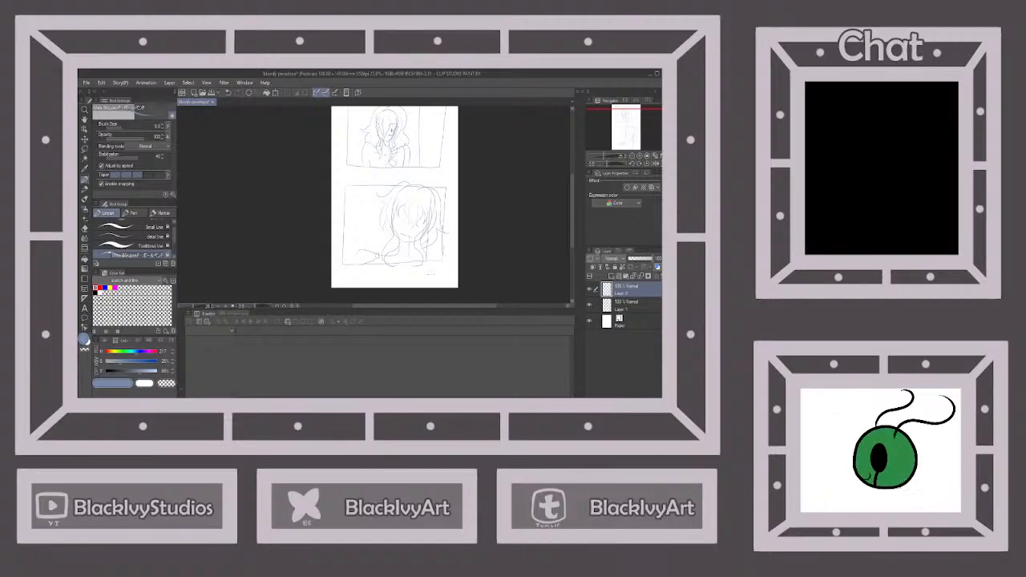
drag(407, 182, 432, 186)
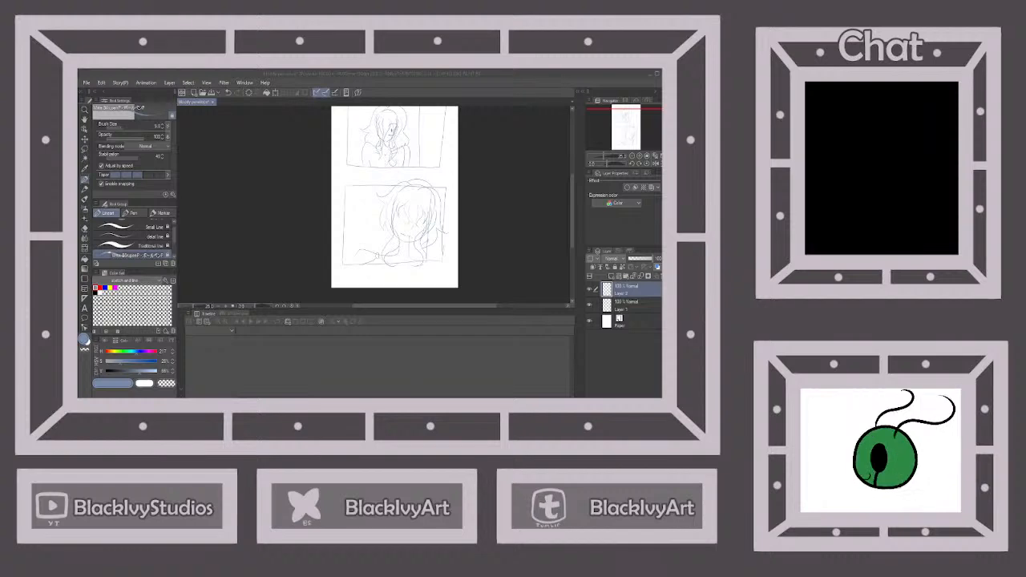
Merge the lower panel's sketch into the layer below, then lower the merged layer's opacity and lock it
click(641, 277)
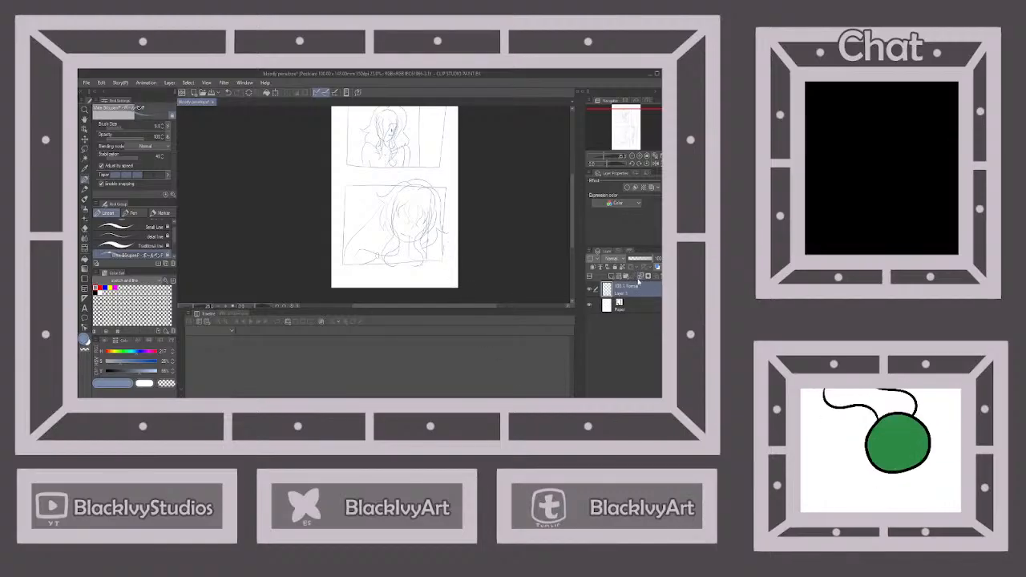
click(642, 262)
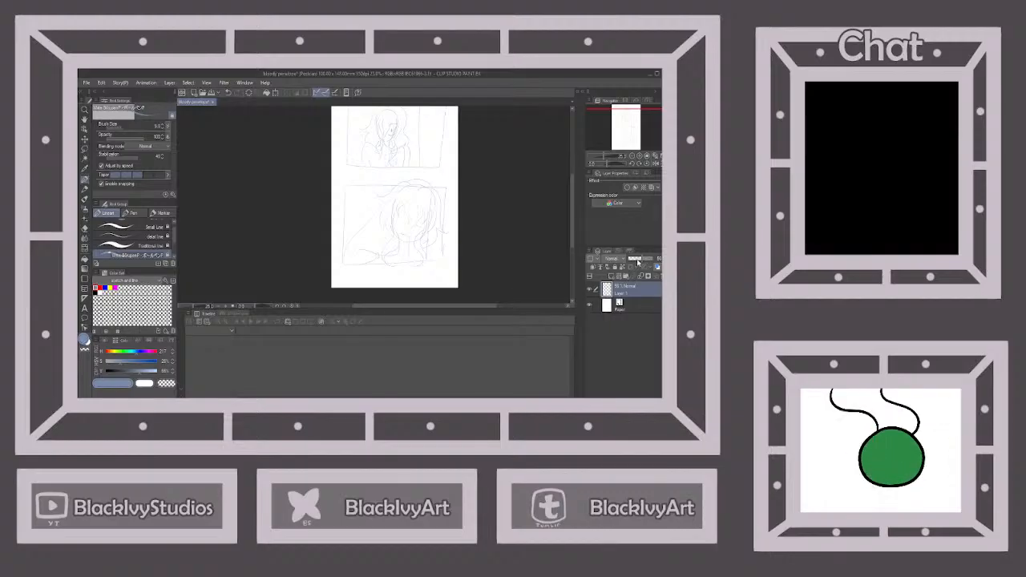
click(615, 268)
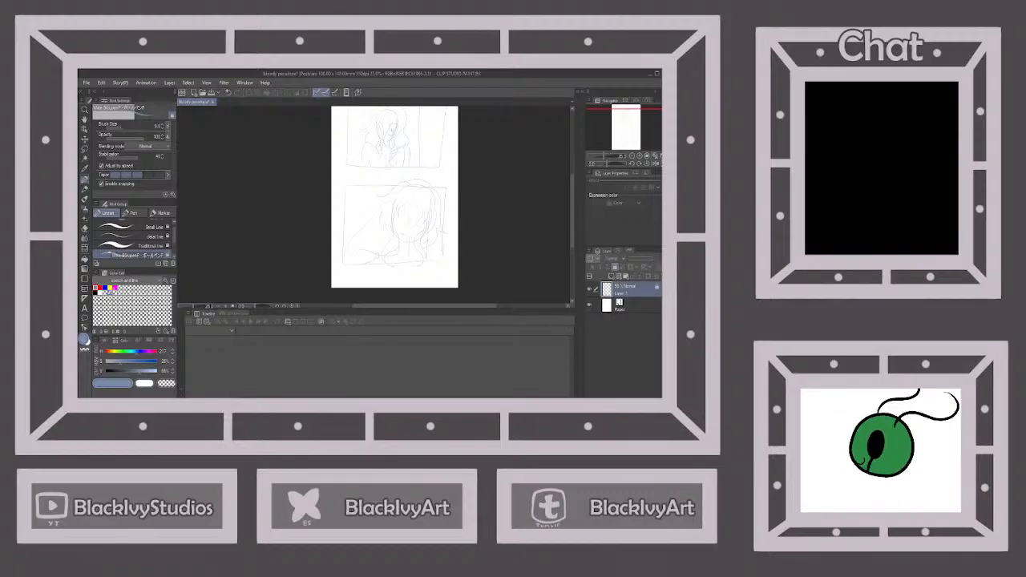
Create a rectangular frame border in a new folder around the upper panel's sketch
click(86, 290)
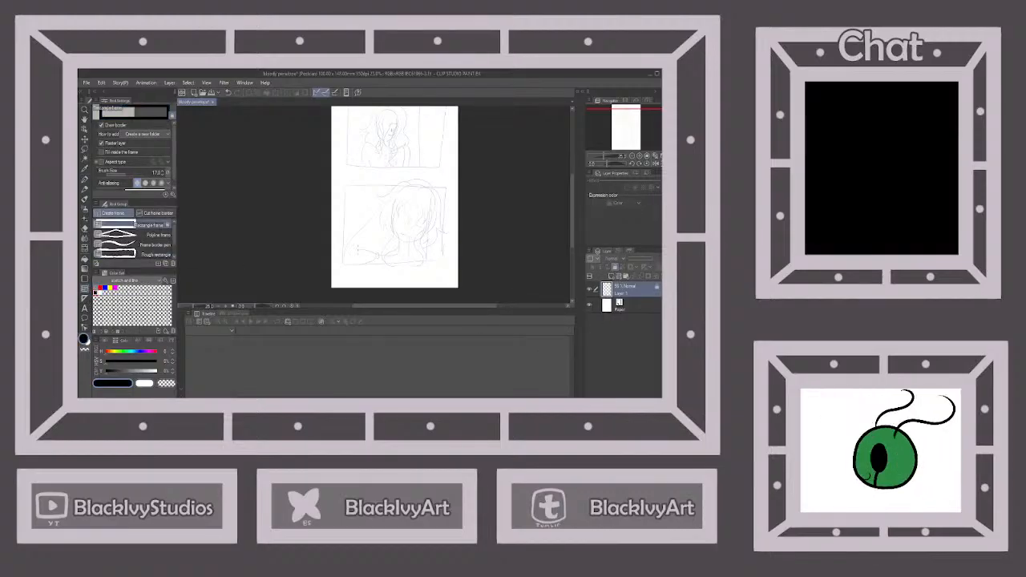
scroll(458, 285, down, 1)
scroll(445, 223, up, 1)
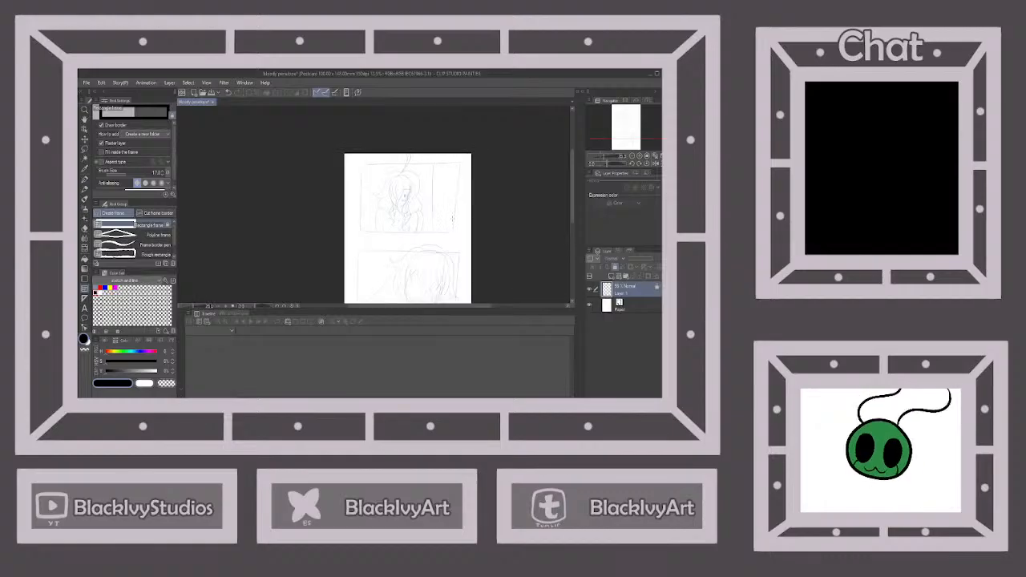
drag(360, 163, 458, 234)
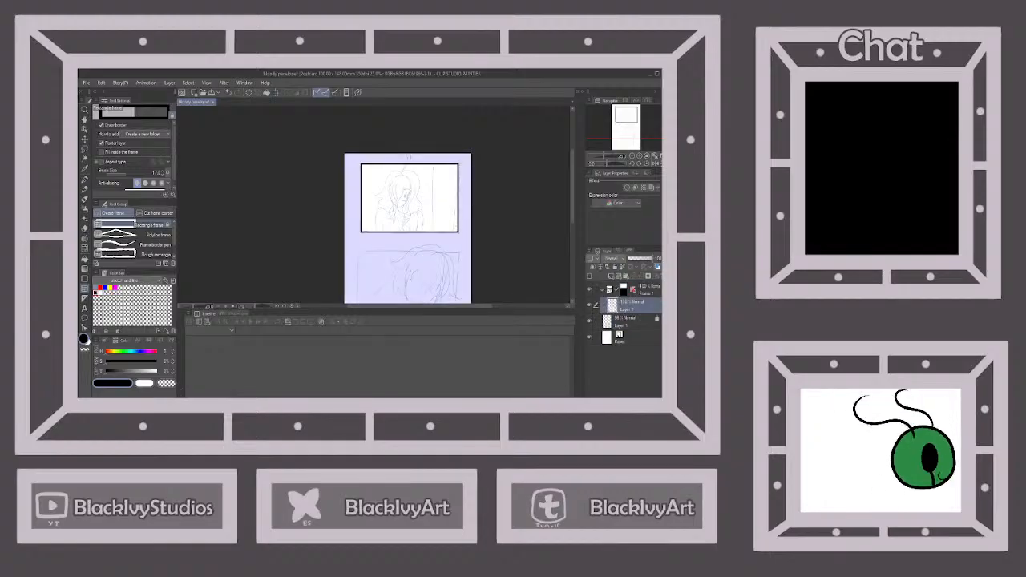
Create a second rectangular frame border in its own folder around the lower panel's sketch
scroll(456, 196, down, 4)
scroll(459, 232, up, 4)
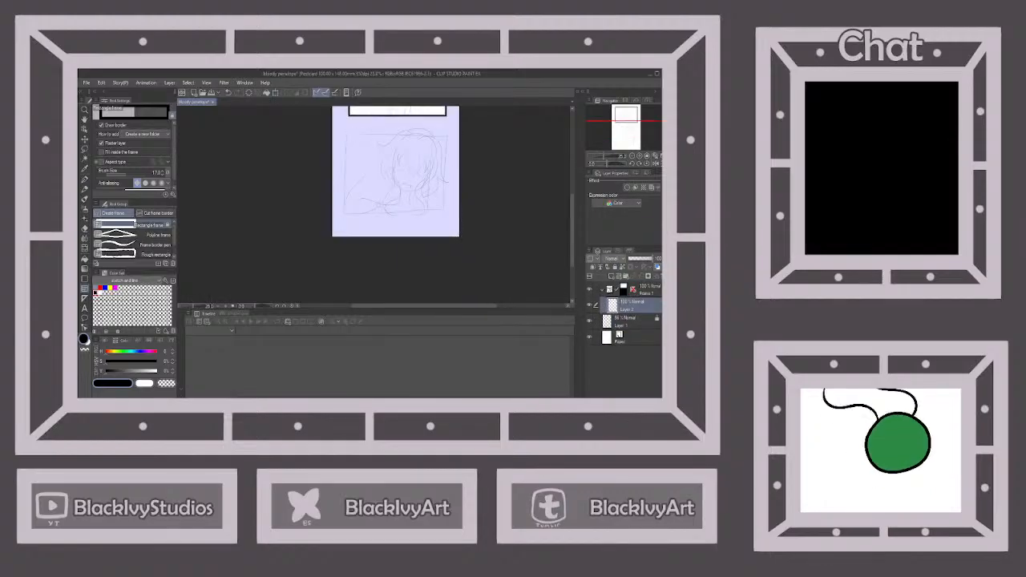
drag(346, 133, 443, 211)
scroll(445, 233, down, 4)
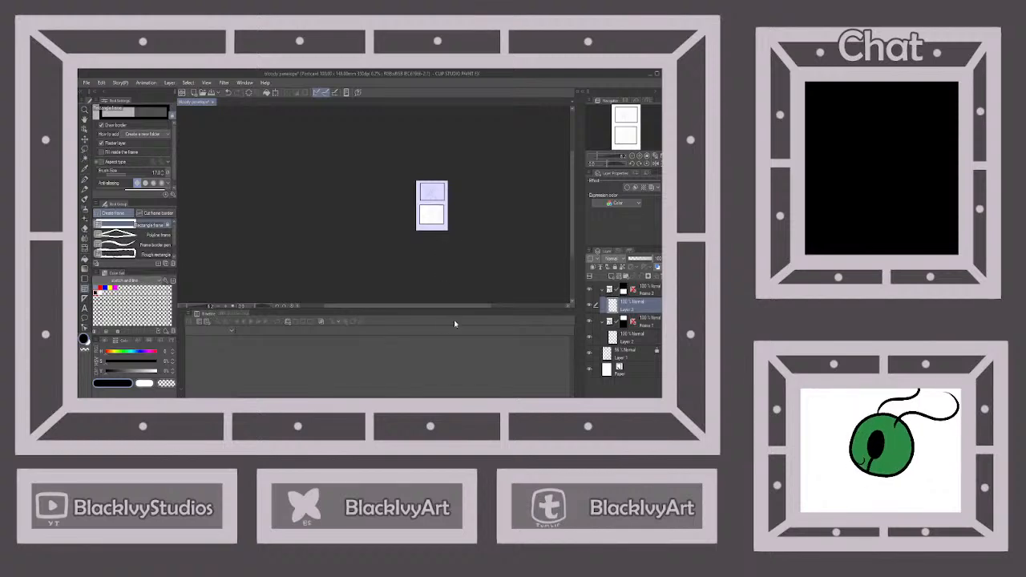
Place a vertical linear ruler on the upper frame's layer over the sketched line beside the character and shift it slightly toward the figure
click(635, 340)
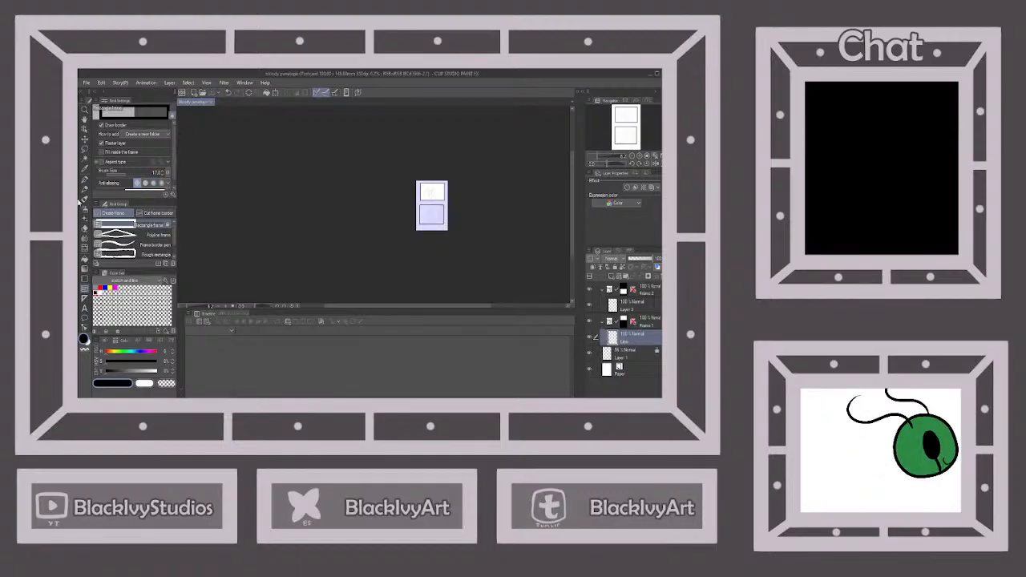
click(84, 180)
click(138, 224)
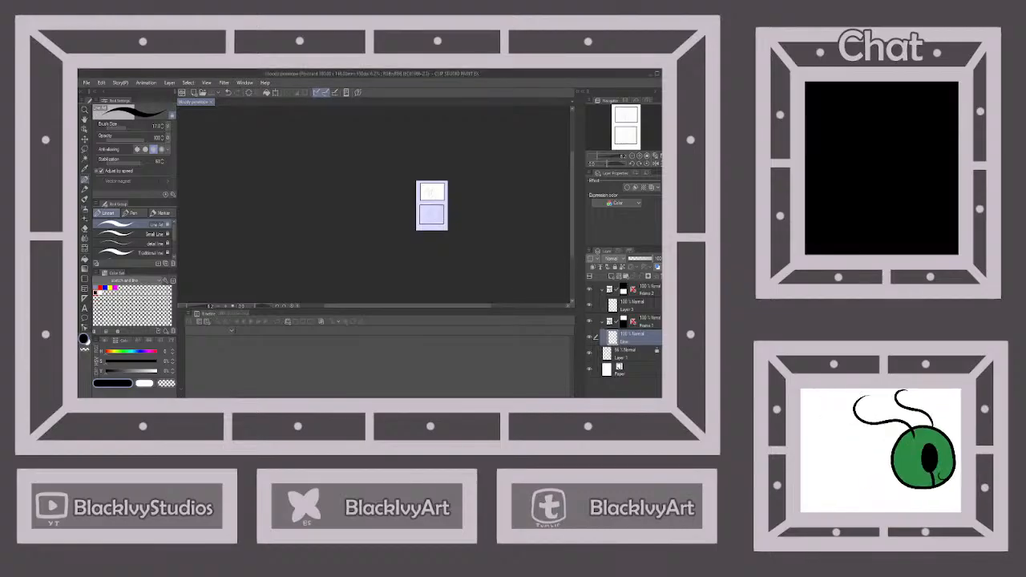
scroll(417, 230, down, 1)
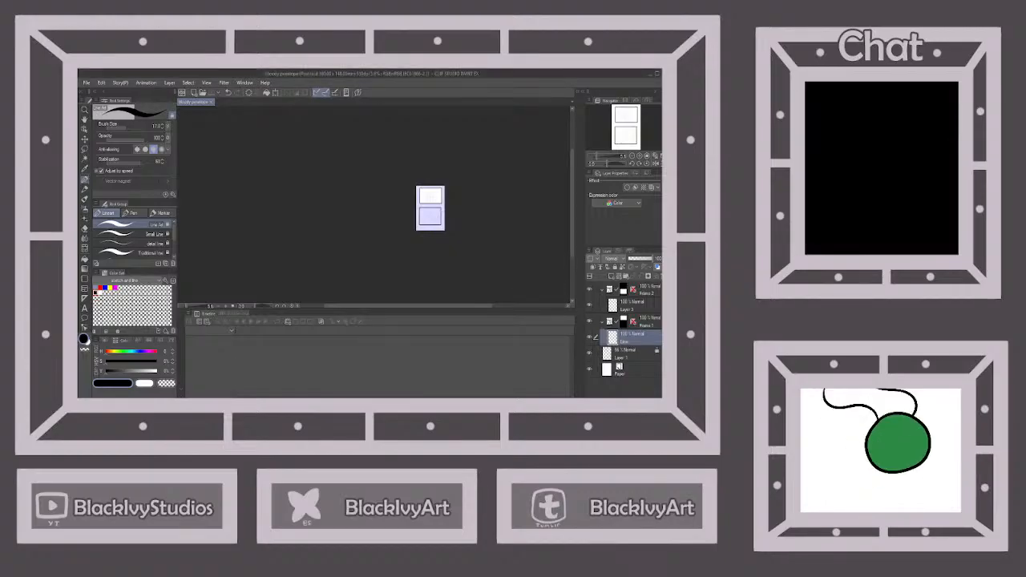
scroll(439, 189, up, 5)
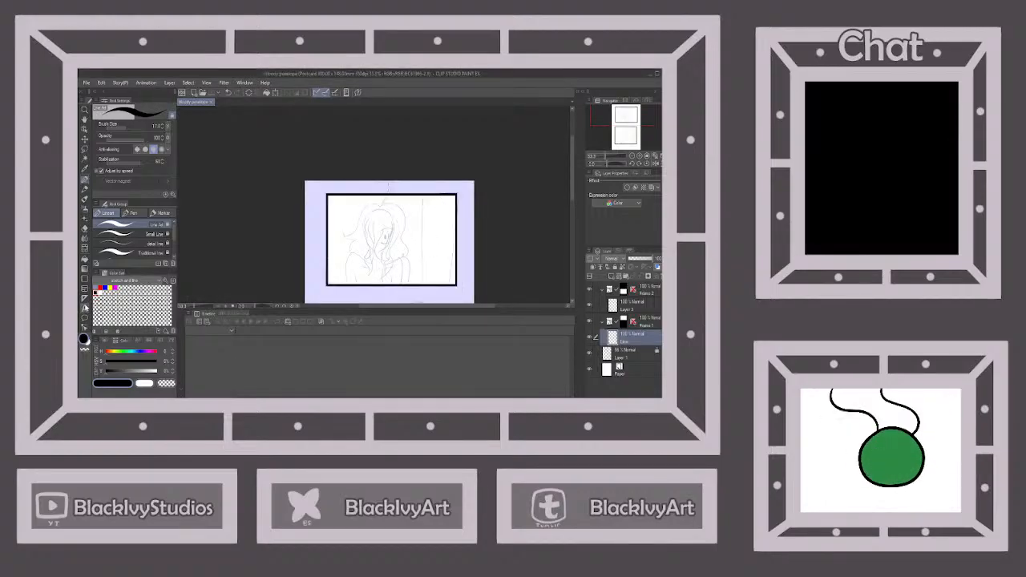
click(85, 297)
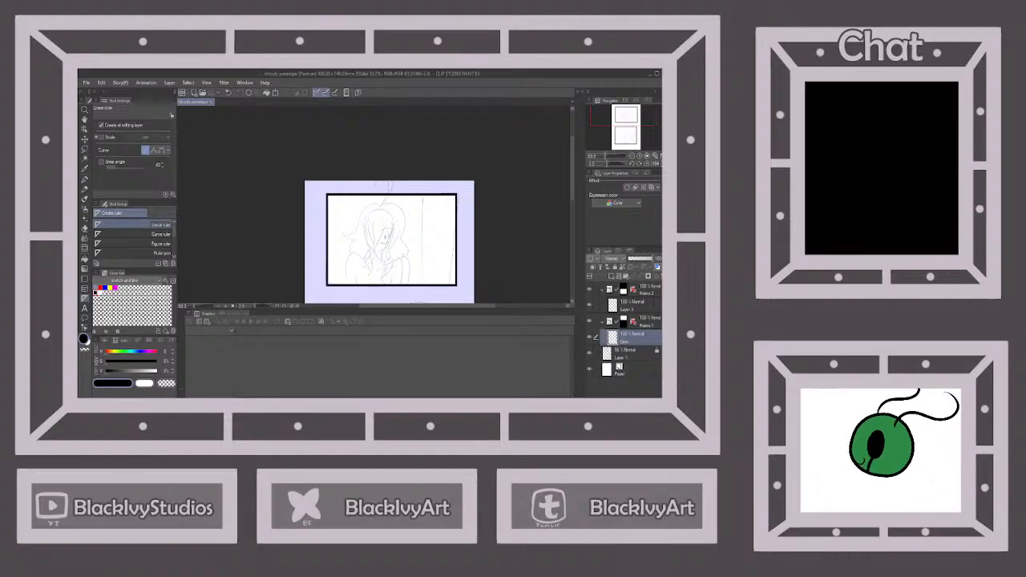
drag(423, 178, 420, 301)
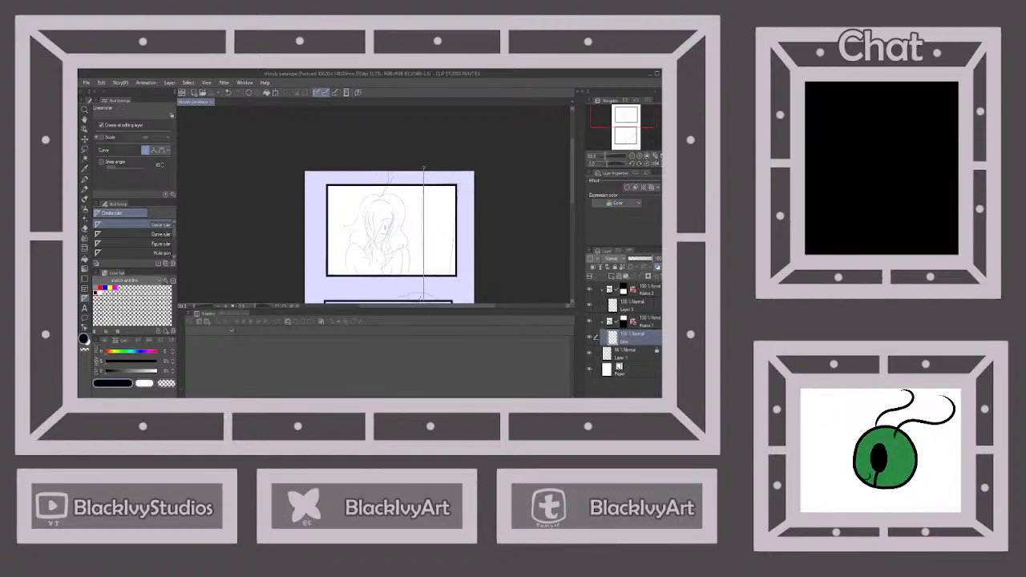
click(85, 130)
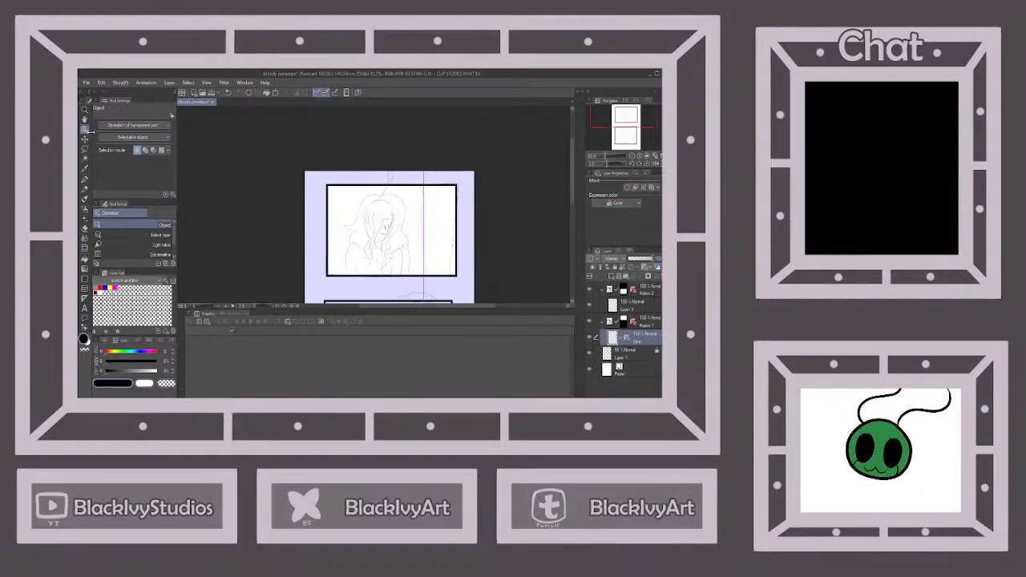
click(425, 238)
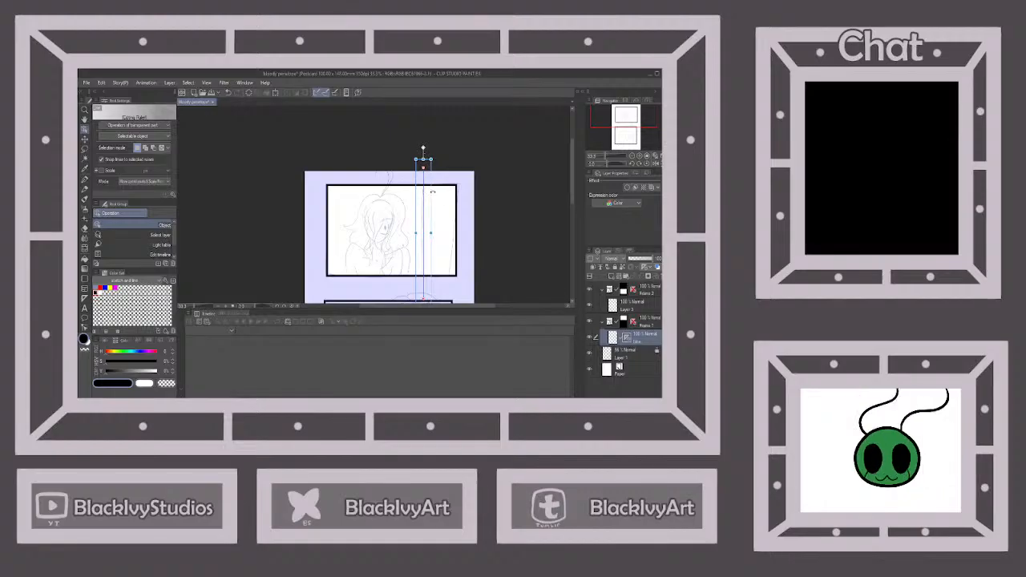
drag(431, 195, 429, 195)
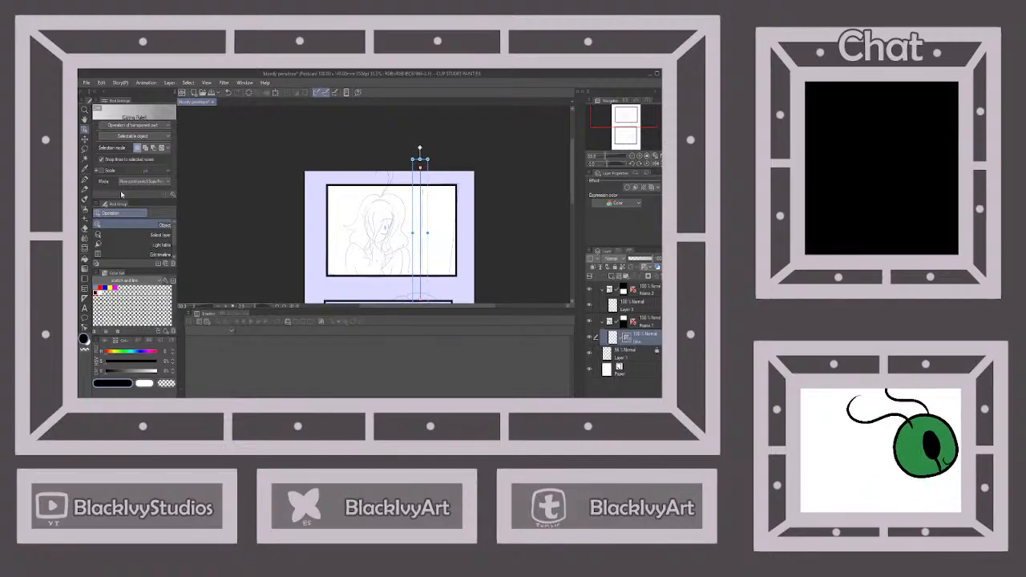
Ink a straight vertical line along the ruler with the Line Art pen and delete the ruler from the layer
click(84, 179)
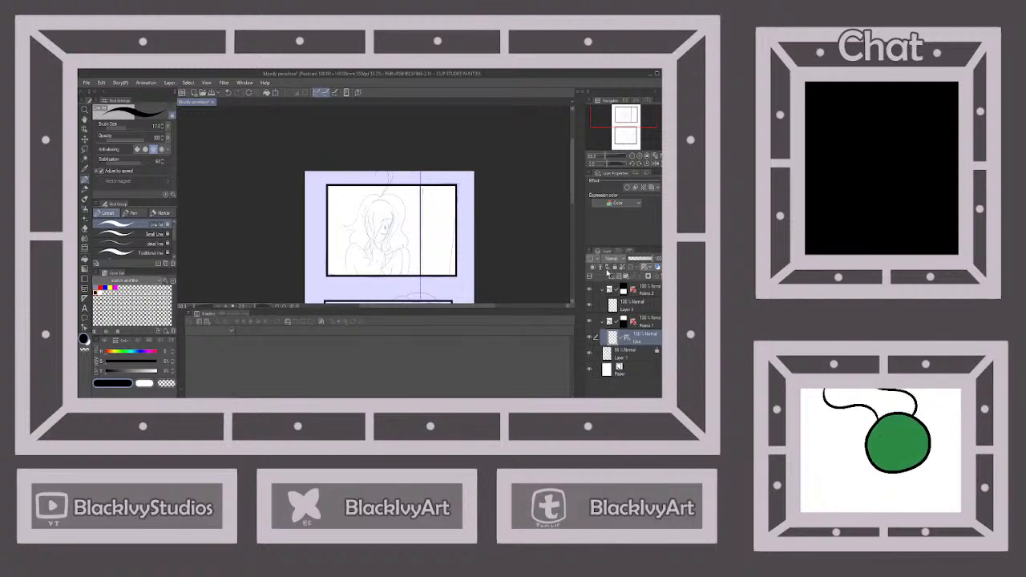
drag(628, 337, 660, 276)
Ink the curved front hair locks over the upper character's face, redrawing the second lock's outer stroke
scroll(380, 239, up, 2)
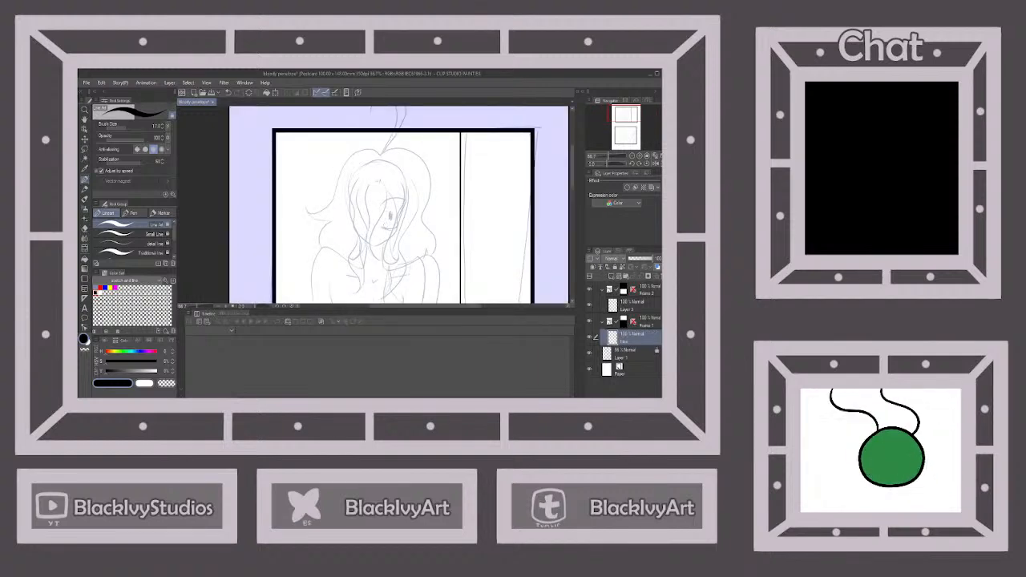
mouse_move(383, 183)
mouse_down()
mouse_move(370, 258)
mouse_move(382, 265)
mouse_move(365, 178)
mouse_move(358, 218)
mouse_move(366, 240)
mouse_up()
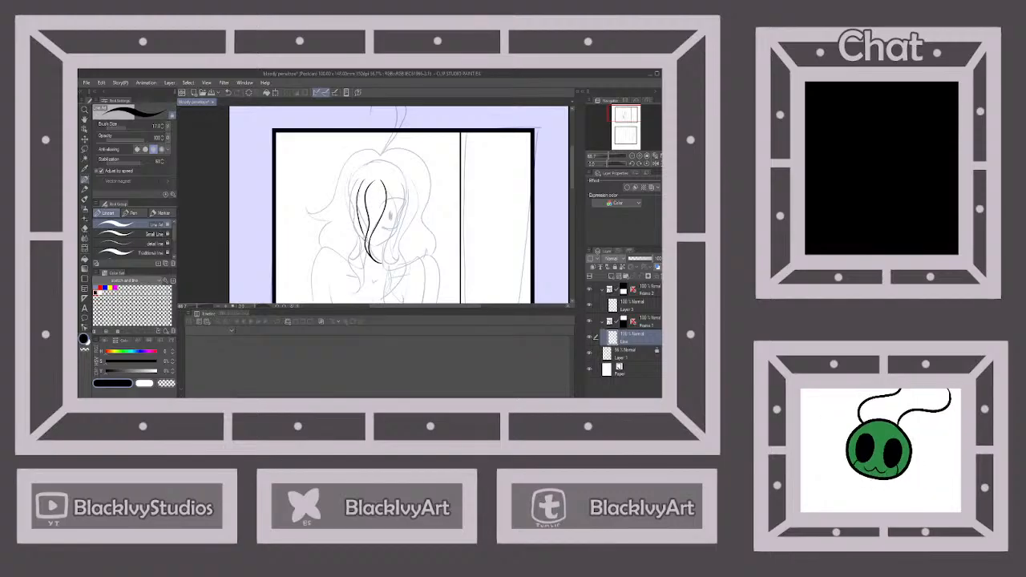
key(ctrl+z)
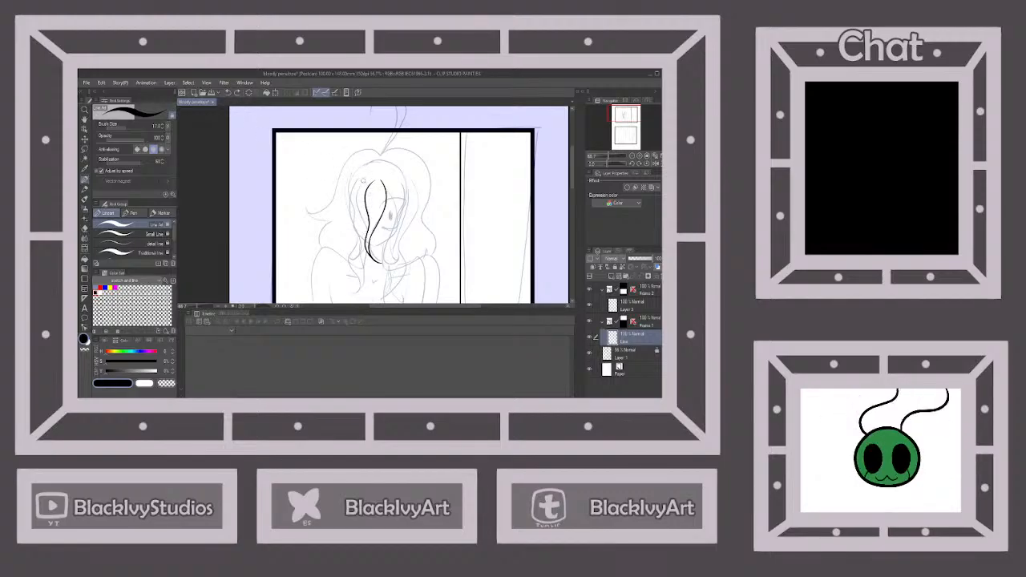
mouse_move(365, 176)
mouse_down()
mouse_move(357, 223)
mouse_move(366, 238)
mouse_up()
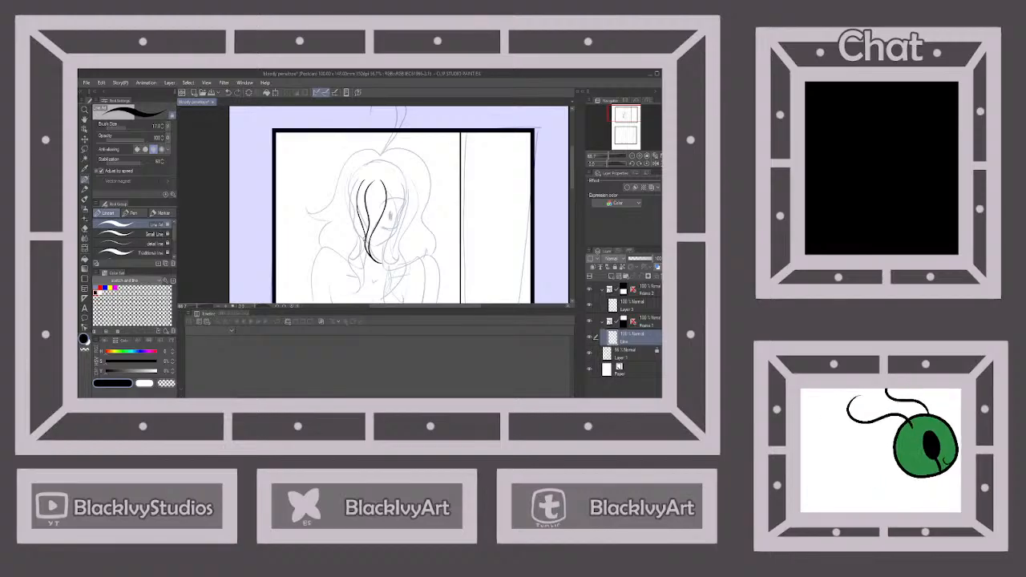
mouse_move(354, 178)
mouse_down()
mouse_move(361, 252)
mouse_move(347, 257)
mouse_up()
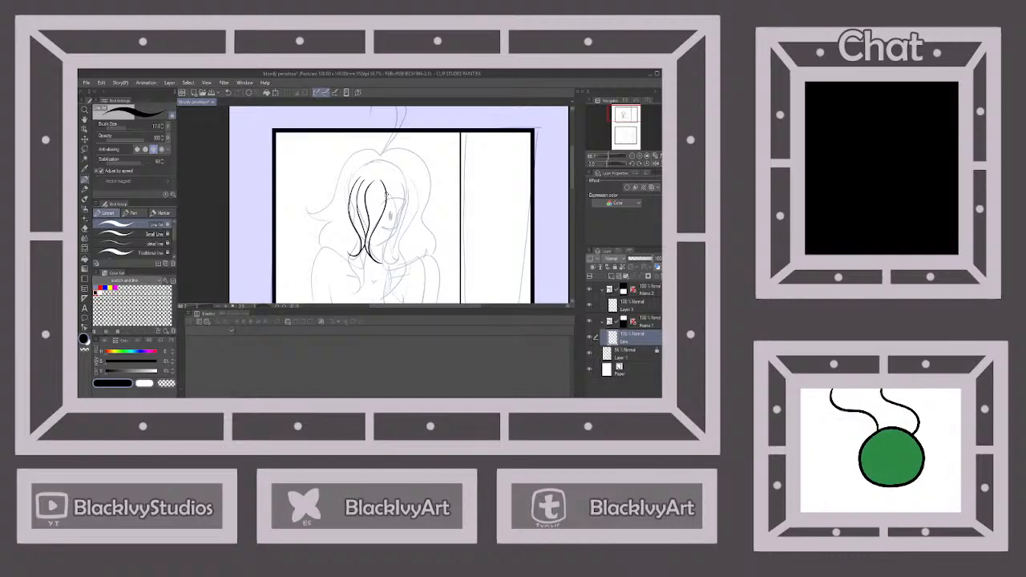
mouse_move(388, 192)
mouse_down()
mouse_move(383, 256)
mouse_move(395, 266)
mouse_move(399, 181)
mouse_up()
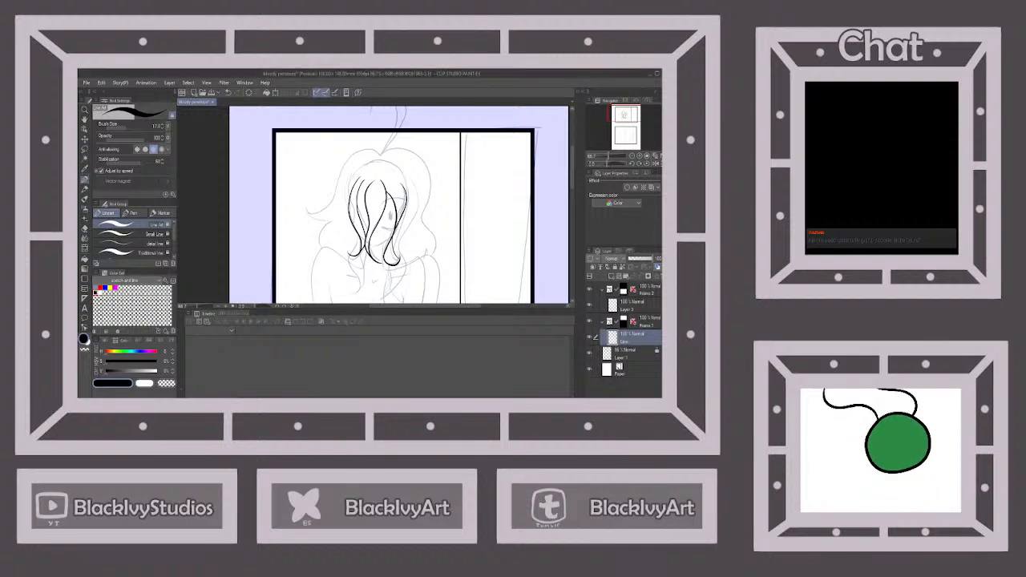
Ink the long wavy hair strands falling along both sides of the upper character's face down to the chest
scroll(436, 192, down, 2)
scroll(419, 230, up, 2)
scroll(427, 187, up, 2)
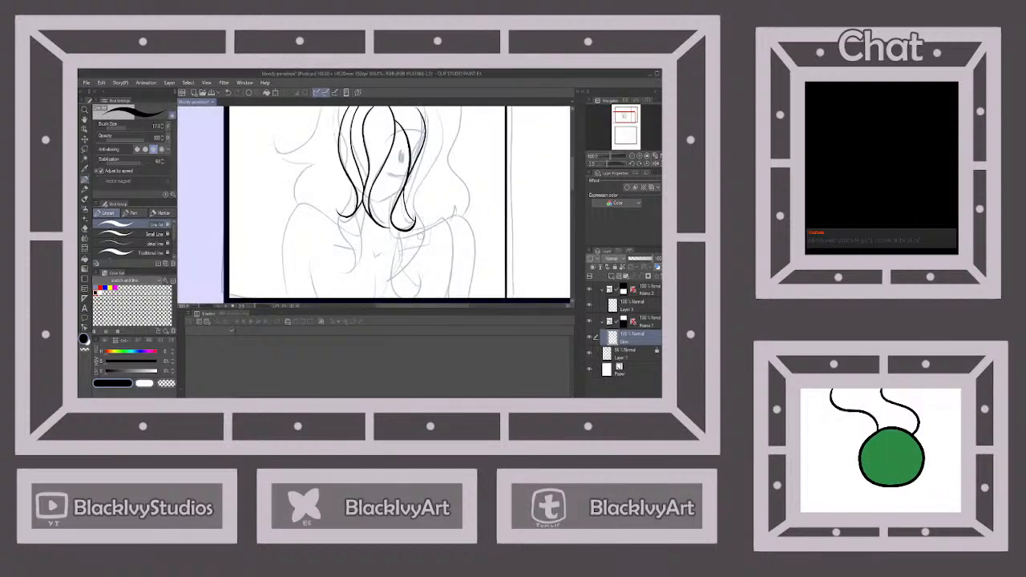
scroll(428, 187, down, 2)
scroll(426, 178, up, 2)
scroll(426, 178, down, 2)
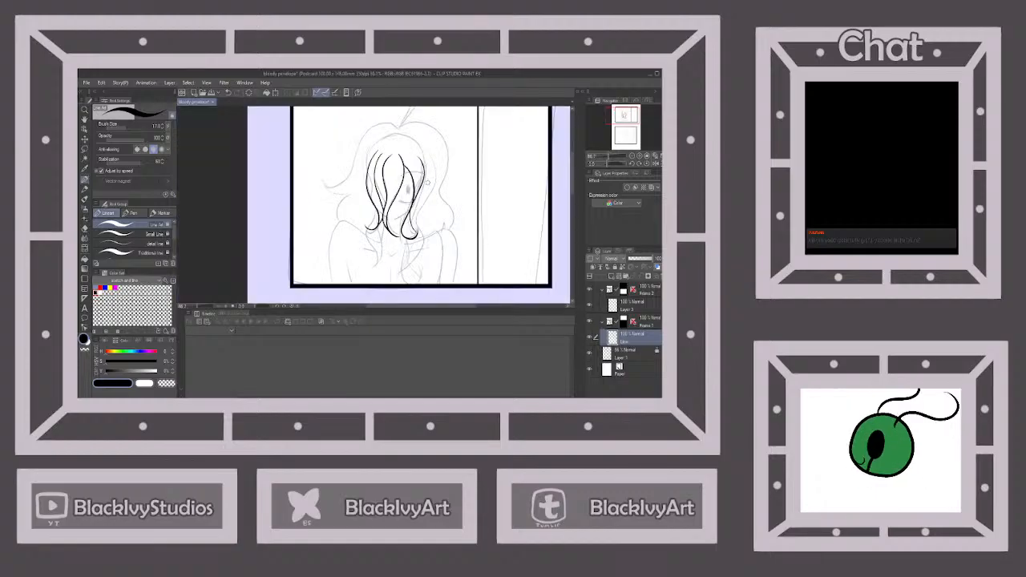
mouse_move(426, 166)
mouse_down()
mouse_move(401, 263)
mouse_move(415, 280)
mouse_move(419, 262)
mouse_move(405, 241)
mouse_up()
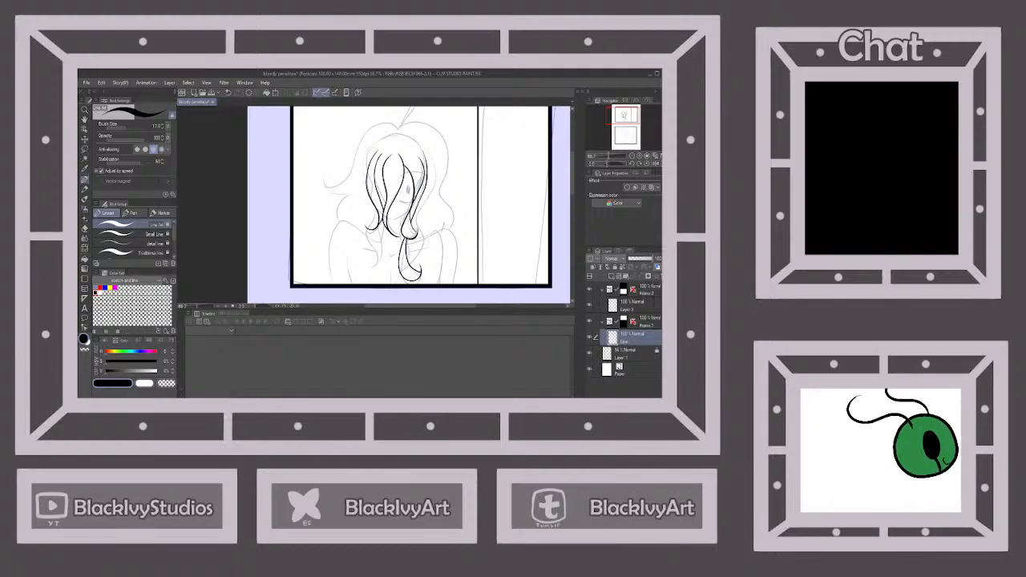
mouse_move(427, 149)
mouse_down()
mouse_move(436, 185)
mouse_move(411, 262)
mouse_up()
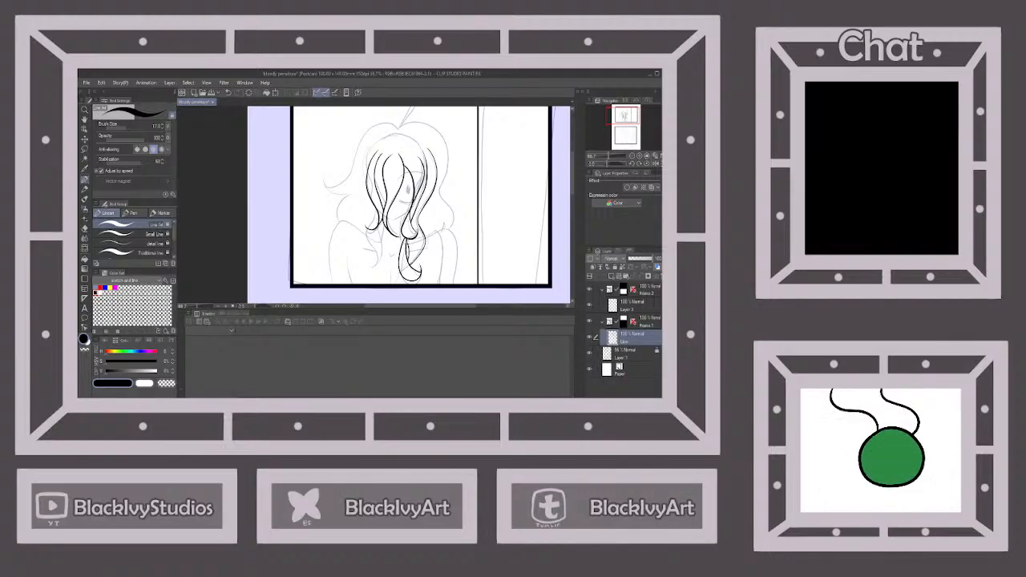
drag(442, 226, 433, 232)
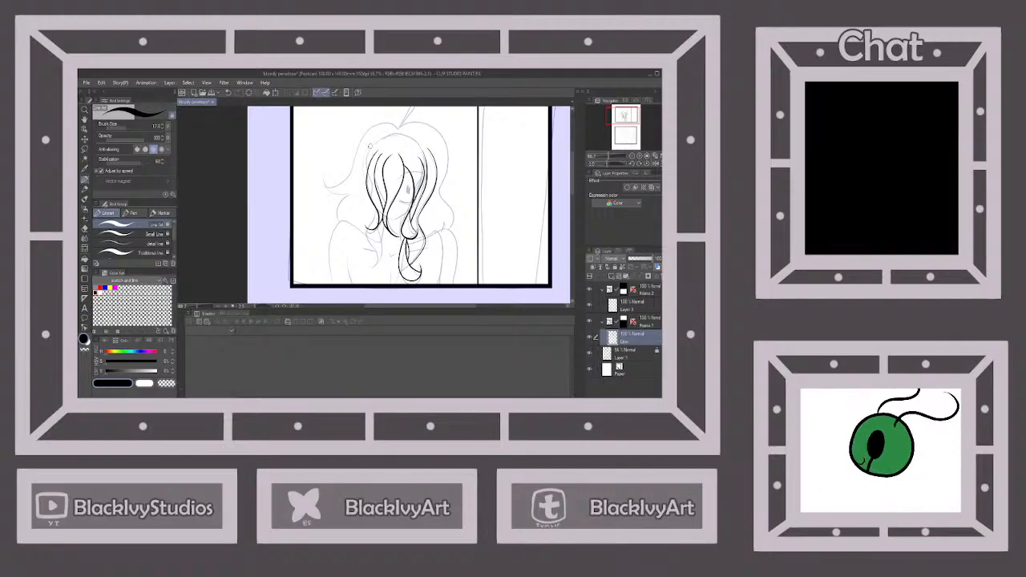
drag(369, 147, 363, 171)
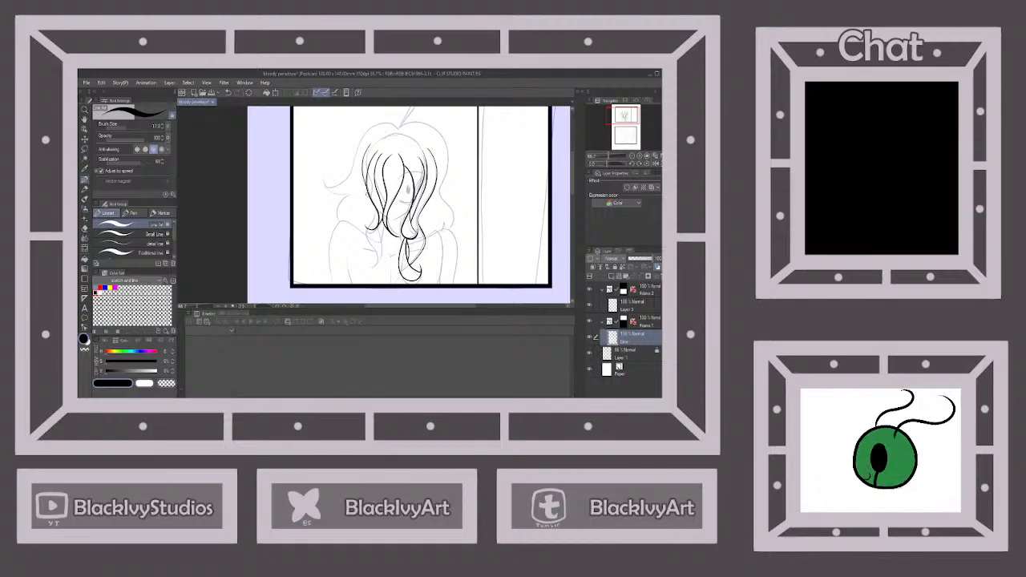
mouse_move(375, 206)
mouse_down()
mouse_move(368, 267)
mouse_move(385, 239)
mouse_up()
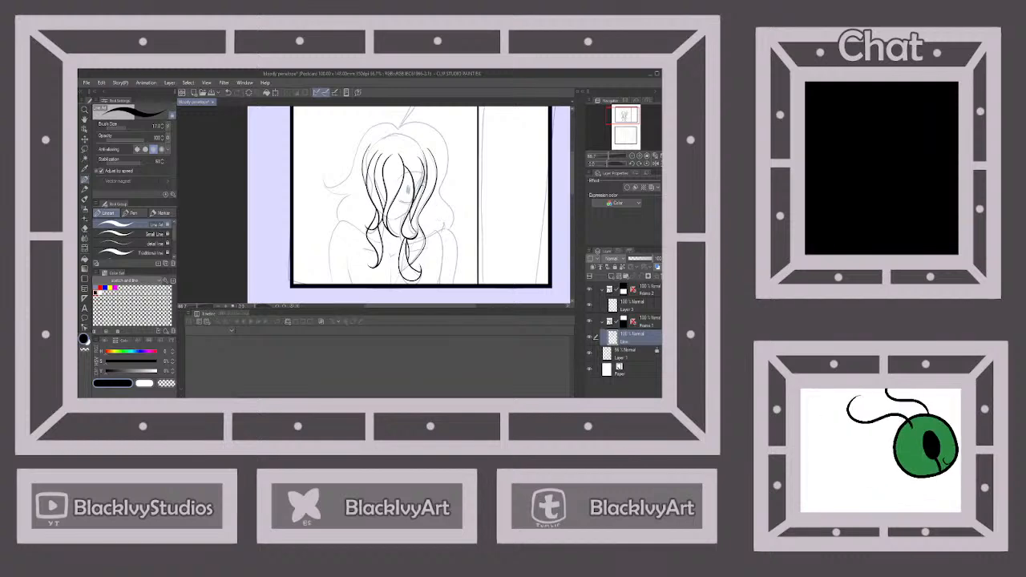
Ink the upper and lower eyelid curves of the upper character's visible eye with thick strokes
scroll(407, 168, up, 5)
drag(386, 204, 416, 190)
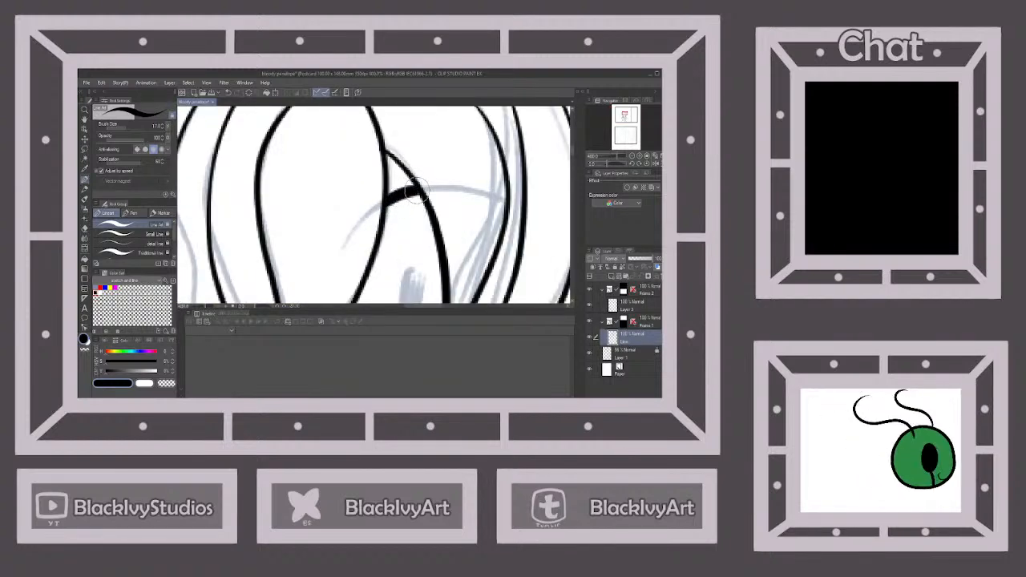
scroll(416, 190, down, 4)
scroll(373, 237, up, 4)
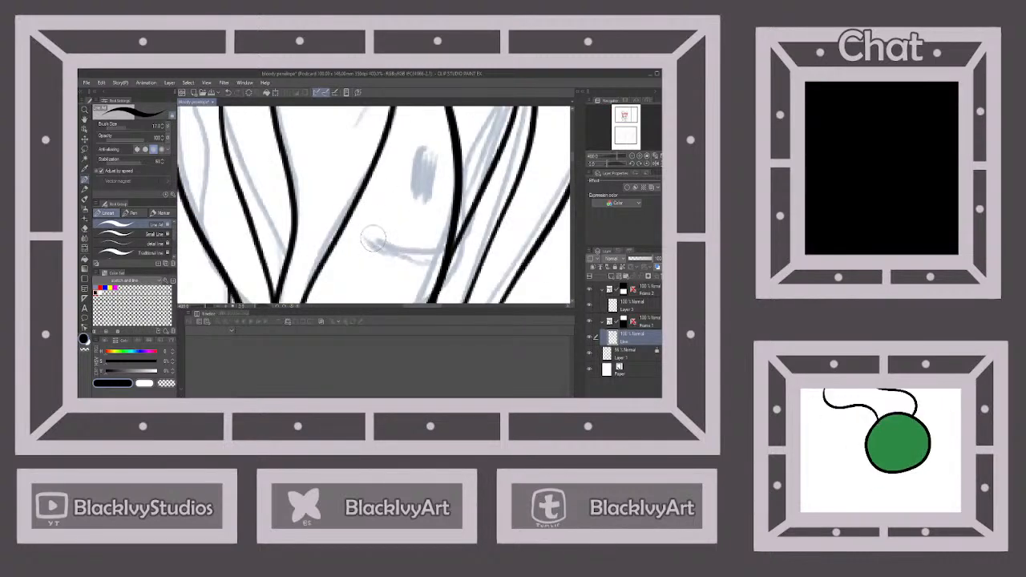
drag(373, 238, 446, 244)
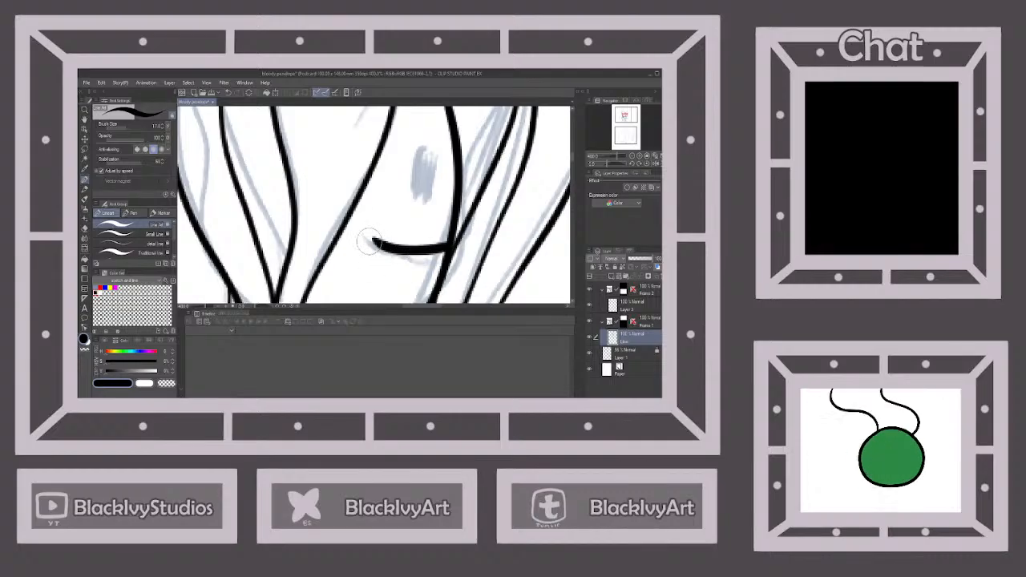
mouse_move(370, 242)
mouse_down()
mouse_move(394, 258)
mouse_move(447, 252)
mouse_move(389, 256)
mouse_move(446, 258)
mouse_up()
scroll(443, 249, down, 4)
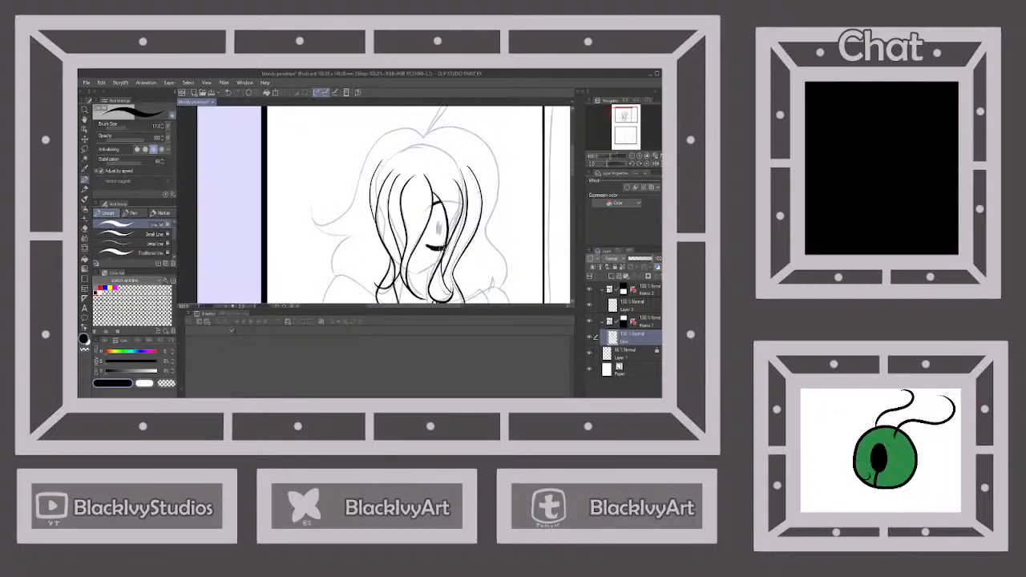
Undo the last strokes under the eye, draw a thinner line below the lower lid, and fill in the oval pupil
scroll(431, 247, up, 2)
click(228, 94)
click(228, 94)
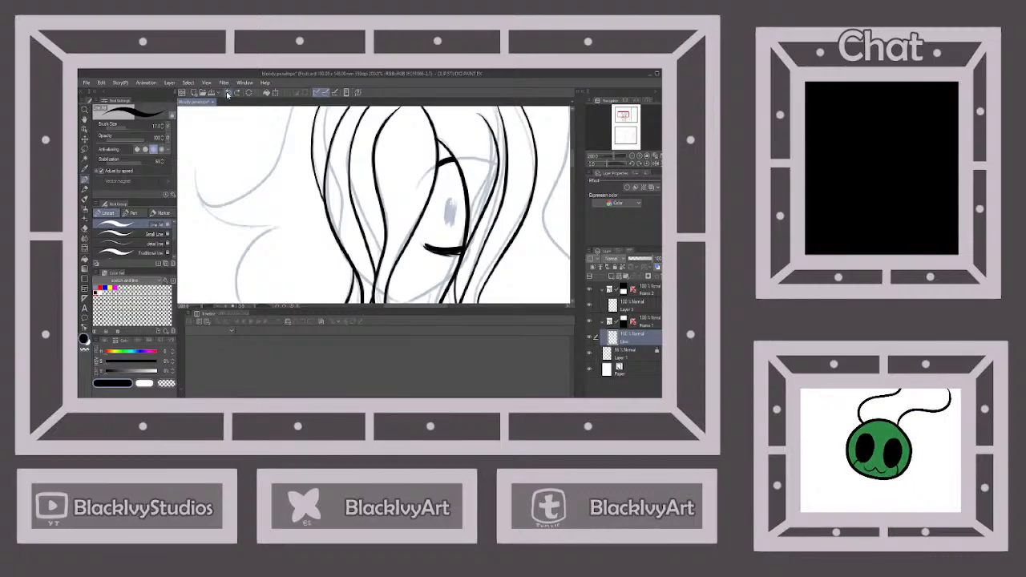
click(228, 94)
drag(425, 252, 462, 258)
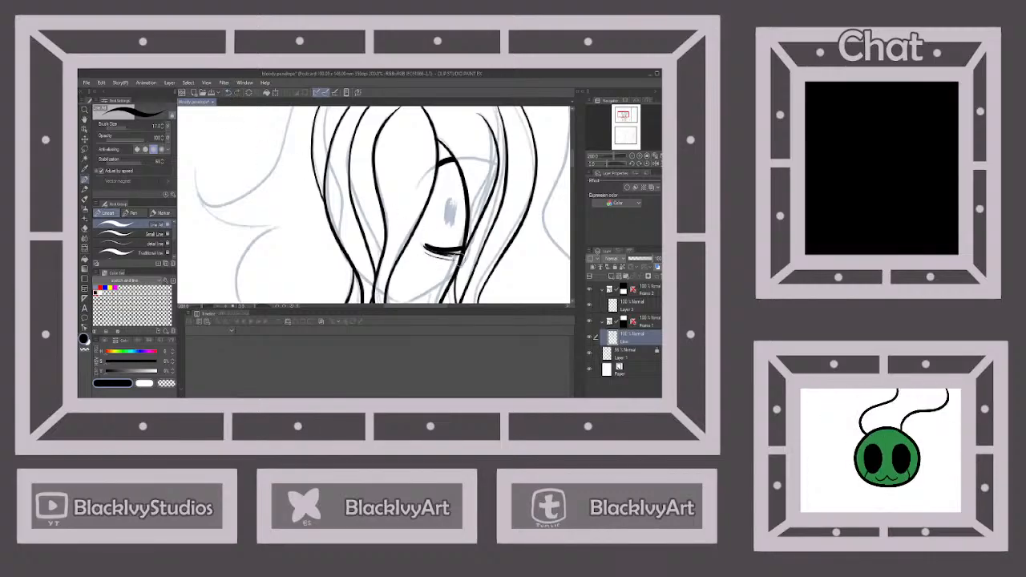
mouse_move(449, 197)
mouse_down()
mouse_move(446, 224)
mouse_move(456, 205)
mouse_up()
scroll(459, 194, down, 3)
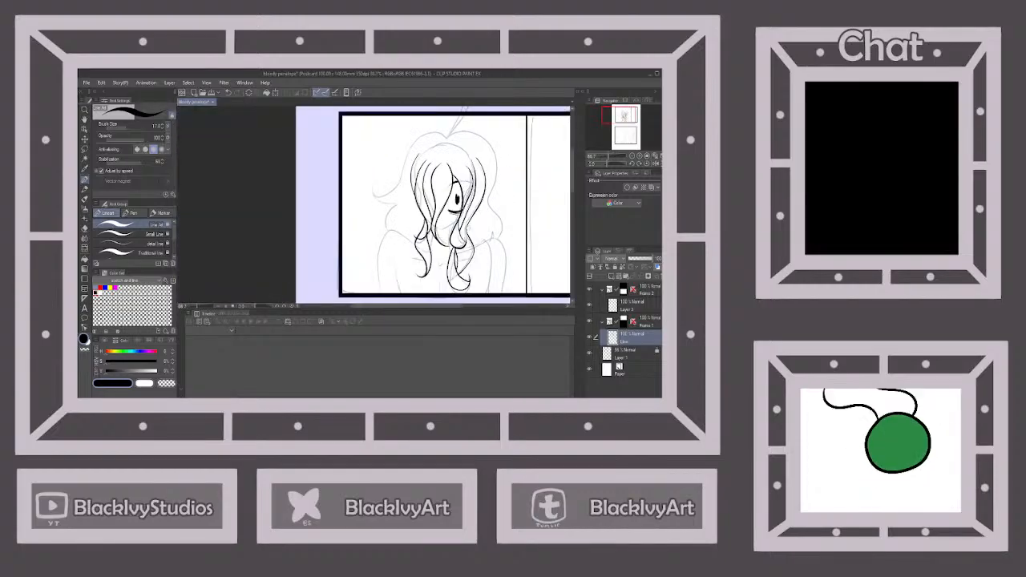
Ink the upper character's jawline and pointed chin between the front hair locks, redrawing the stroke on the cheek side
scroll(467, 252, up, 2)
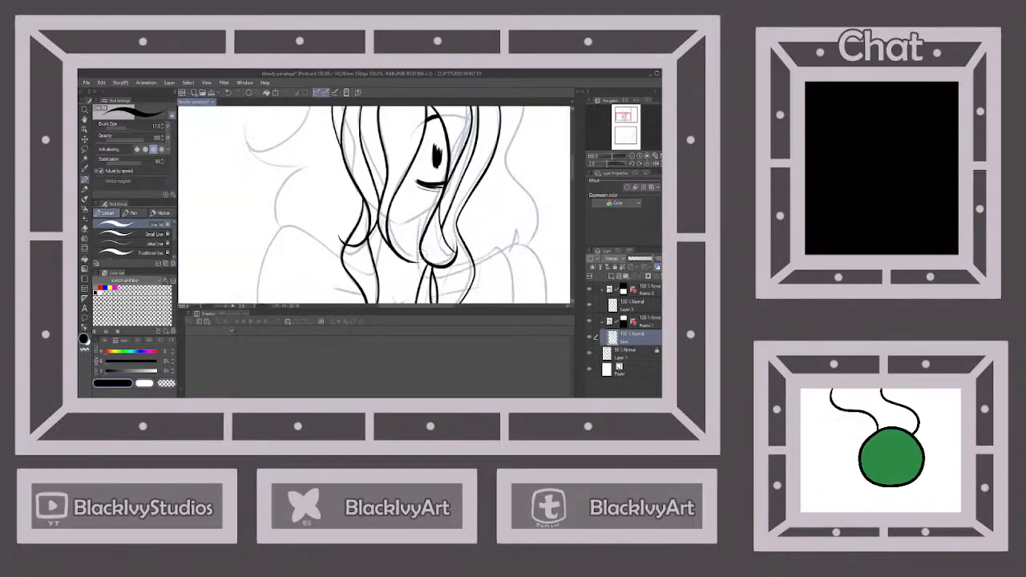
scroll(454, 230, down, 2)
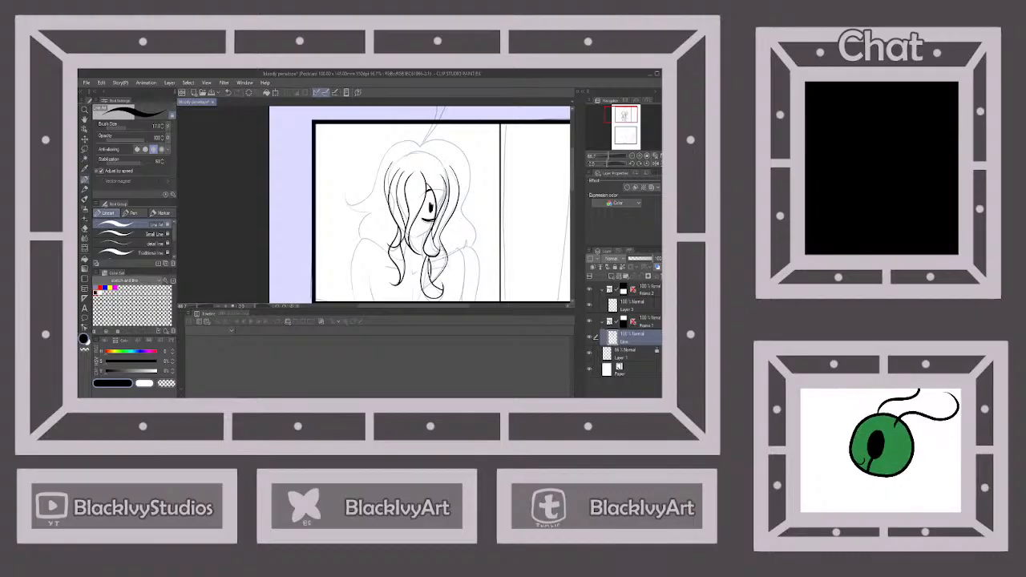
scroll(441, 249, up, 4)
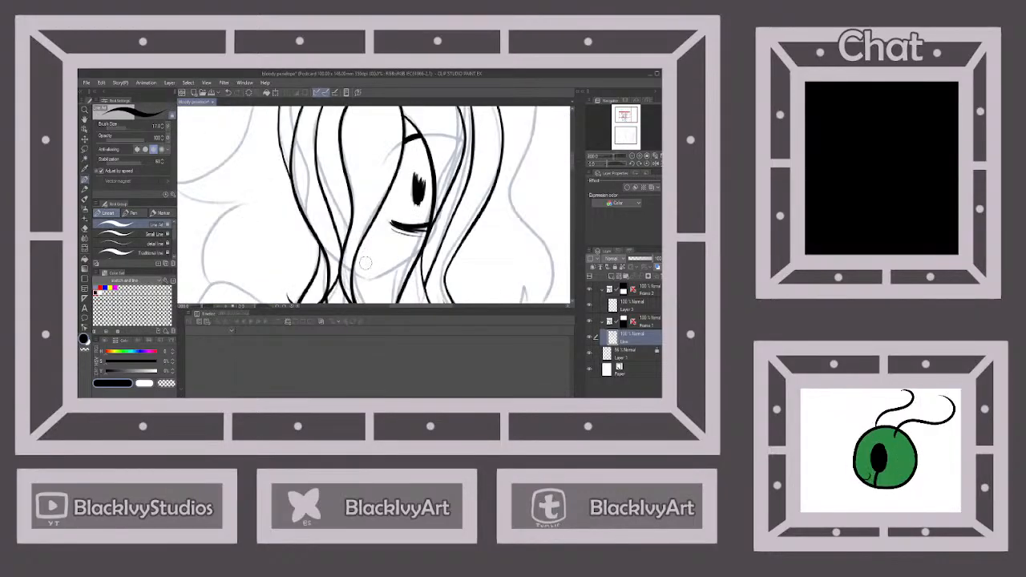
drag(350, 271, 370, 283)
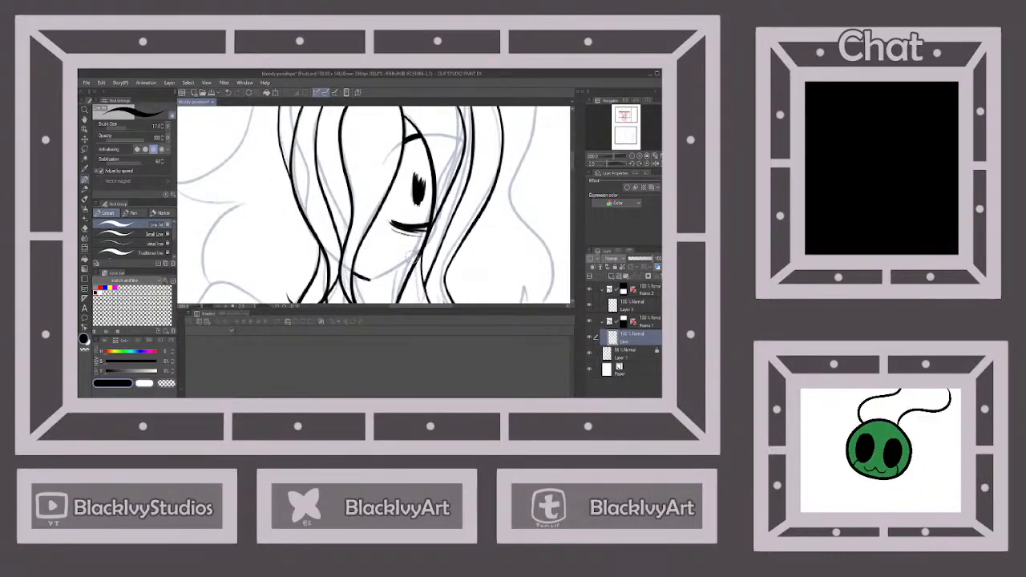
drag(420, 245, 373, 281)
click(228, 93)
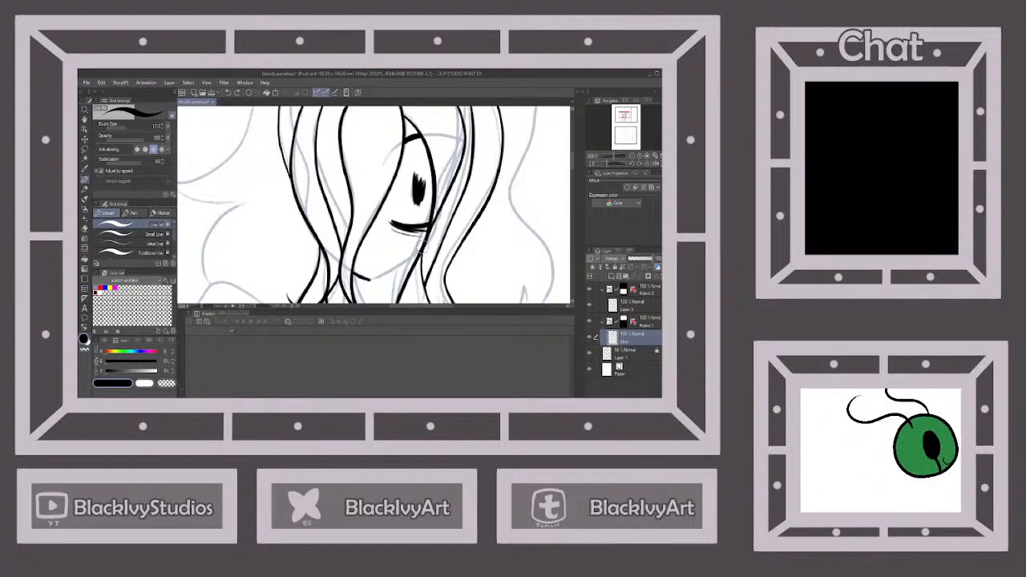
drag(422, 247, 369, 280)
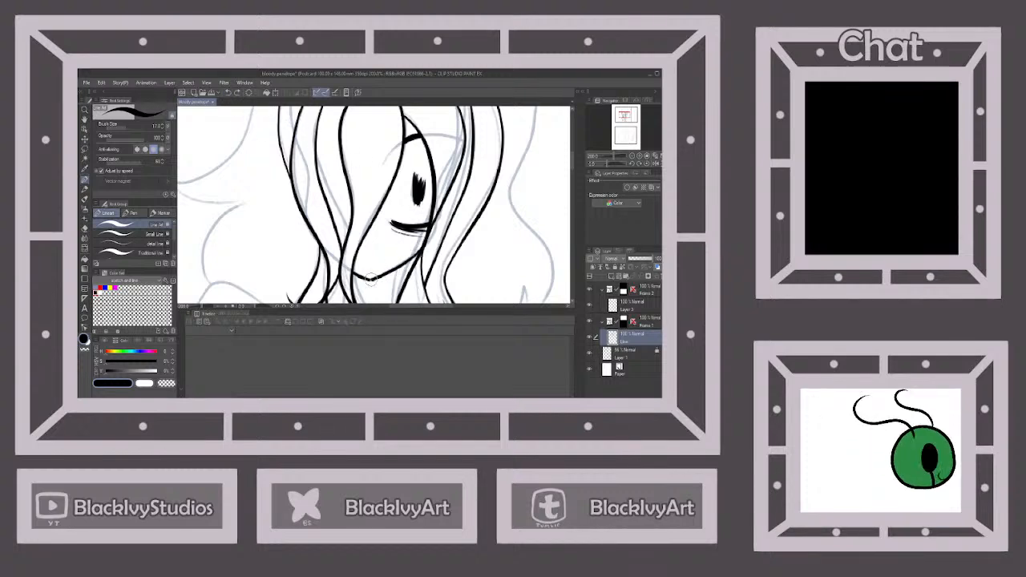
Ink the upper character's chest line, the side of the torso and the shoulder and arm nearer the vertical wall line
scroll(432, 239, down, 3)
scroll(396, 255, up, 3)
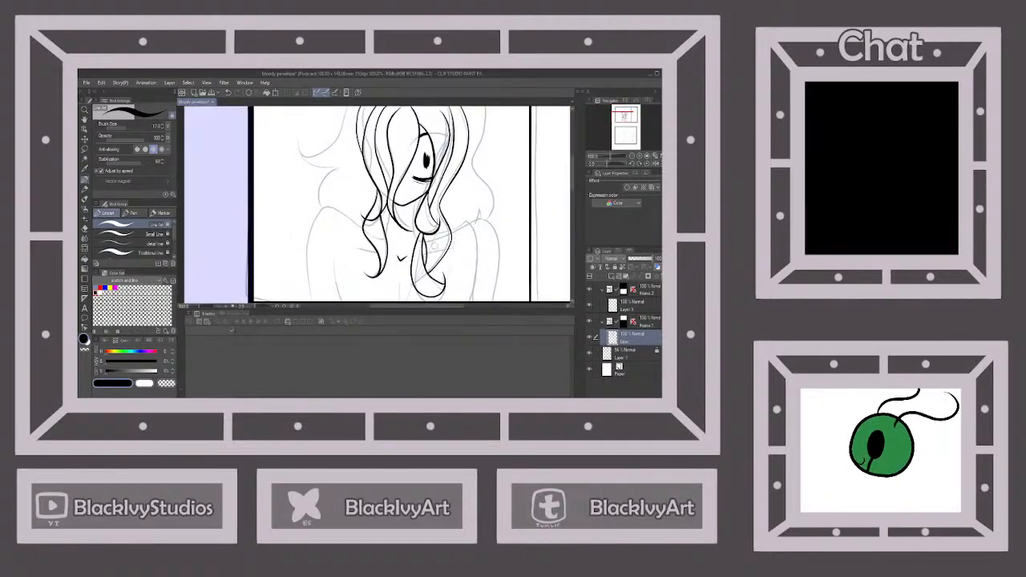
drag(415, 279, 403, 304)
scroll(427, 255, down, 2)
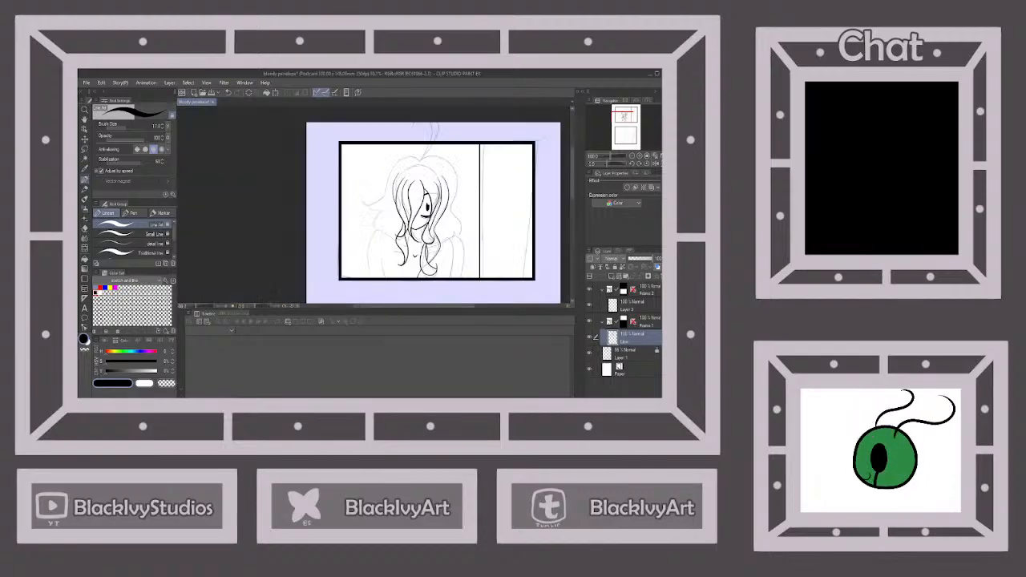
scroll(447, 278, up, 2)
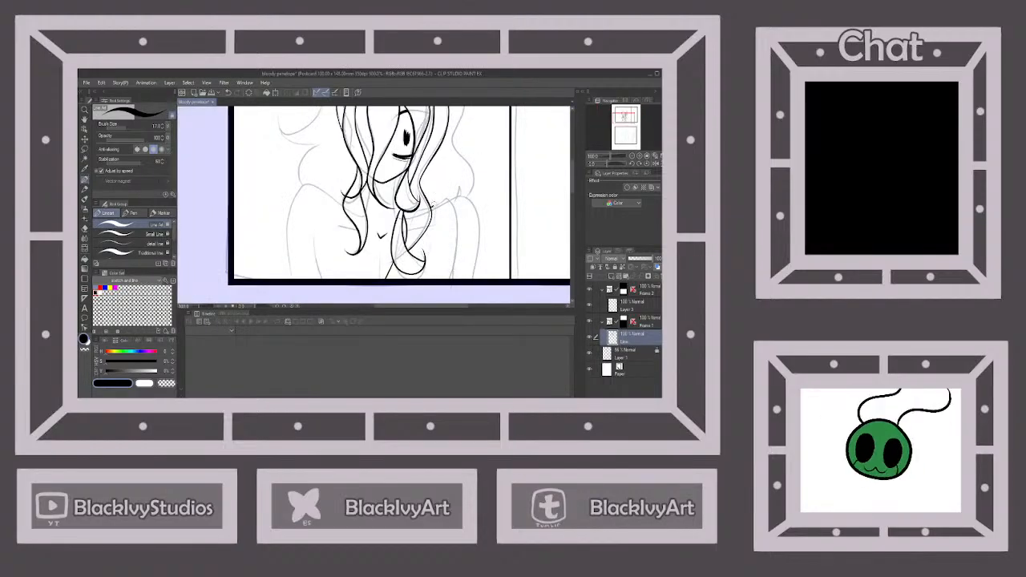
drag(435, 202, 417, 282)
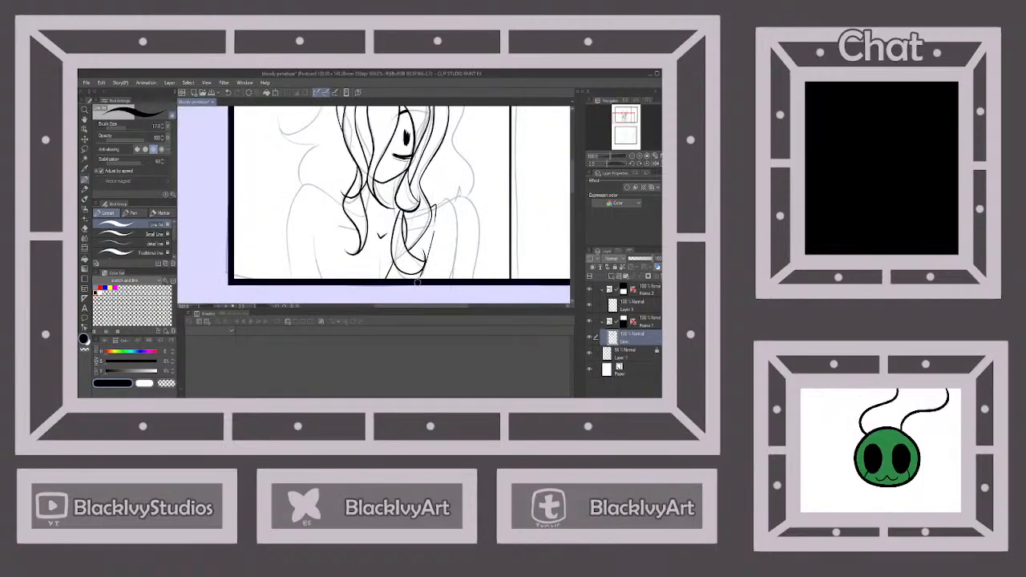
mouse_move(435, 205)
mouse_down()
mouse_move(454, 197)
mouse_move(459, 221)
mouse_move(446, 294)
mouse_up()
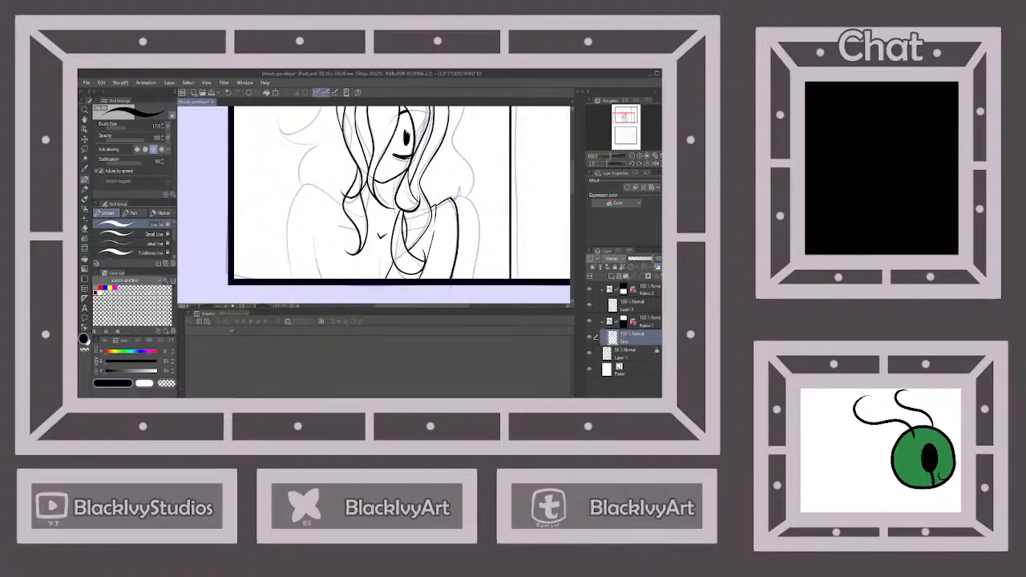
mouse_move(452, 198)
mouse_down()
mouse_move(474, 206)
mouse_move(467, 295)
mouse_up()
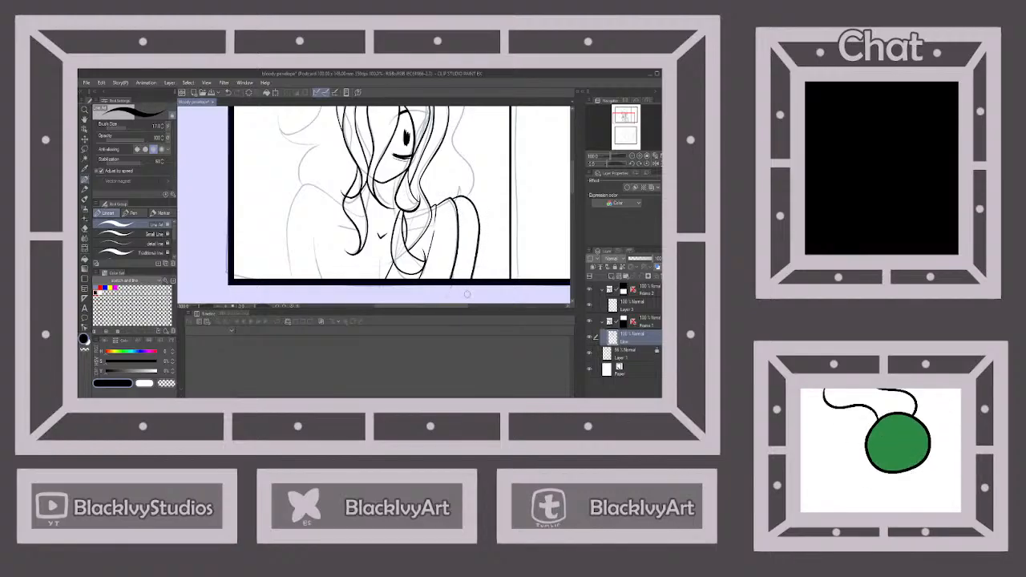
Ink the upper character's centre chest line, collarbone and neck detail, plus the outline of the opposite shoulder and arm
drag(380, 257, 379, 284)
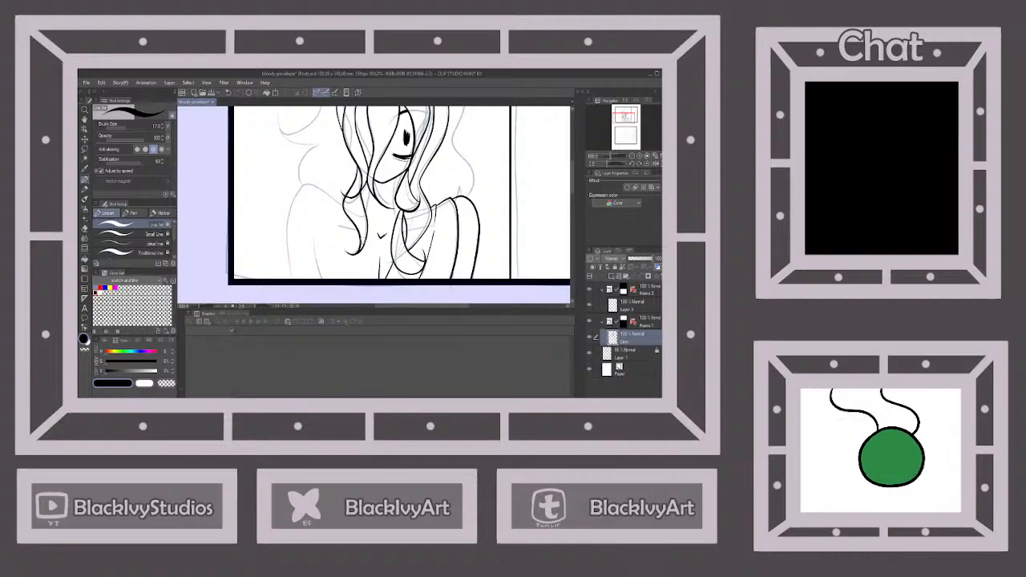
drag(337, 225, 359, 233)
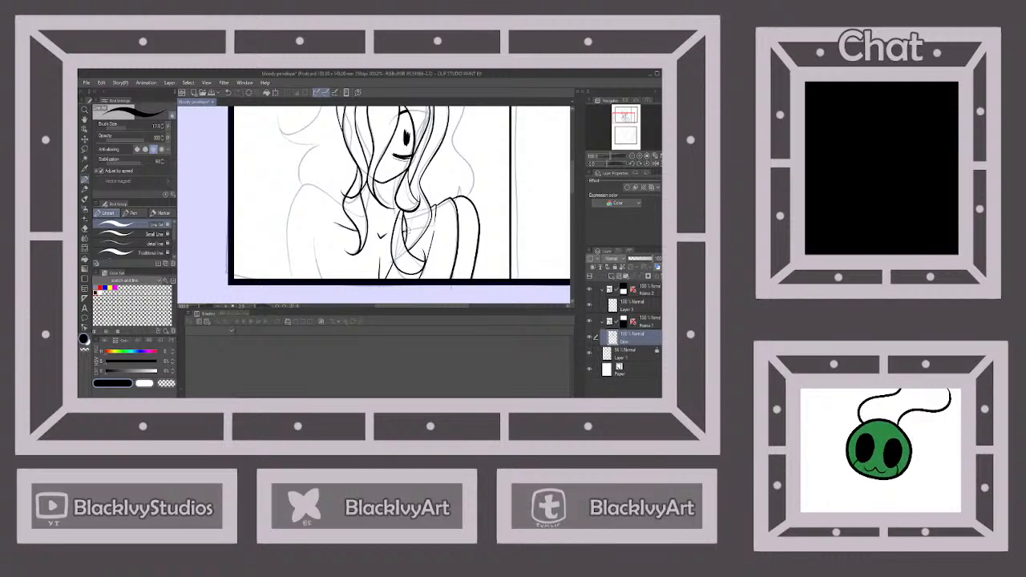
scroll(415, 255, down, 1)
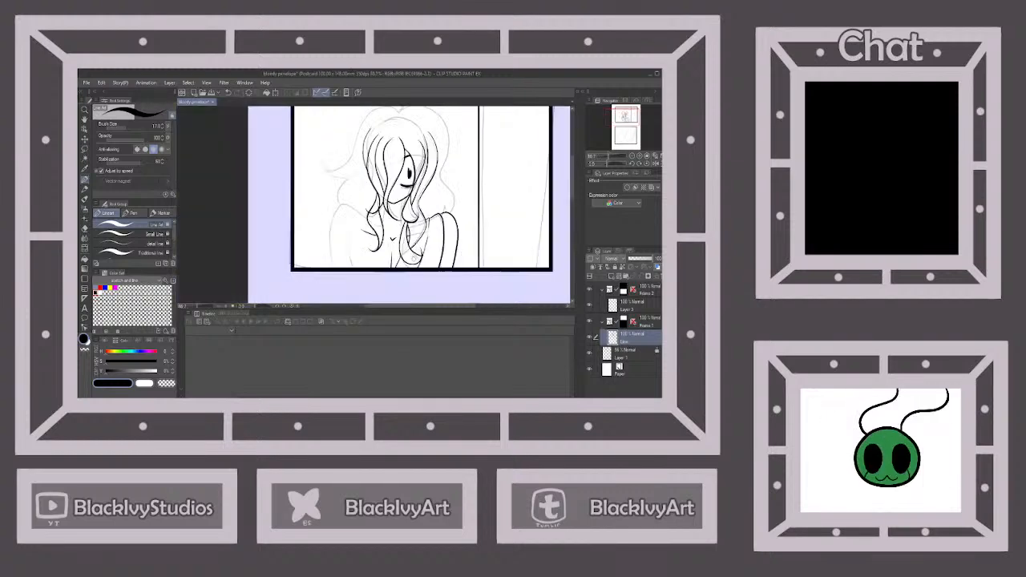
scroll(394, 230, up, 1)
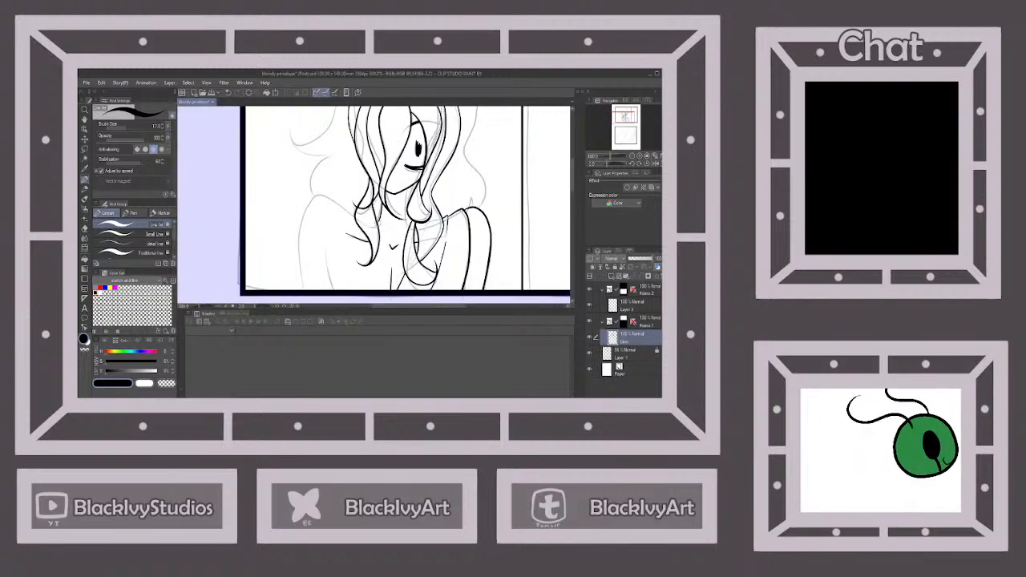
drag(411, 185, 414, 224)
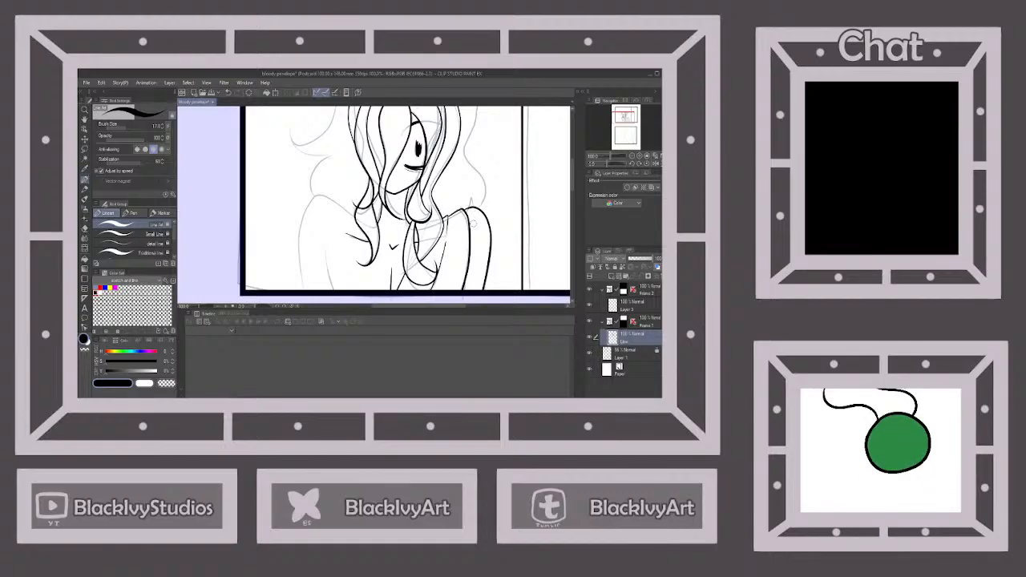
mouse_move(356, 218)
mouse_down()
mouse_move(331, 197)
mouse_move(306, 209)
mouse_move(303, 278)
mouse_up()
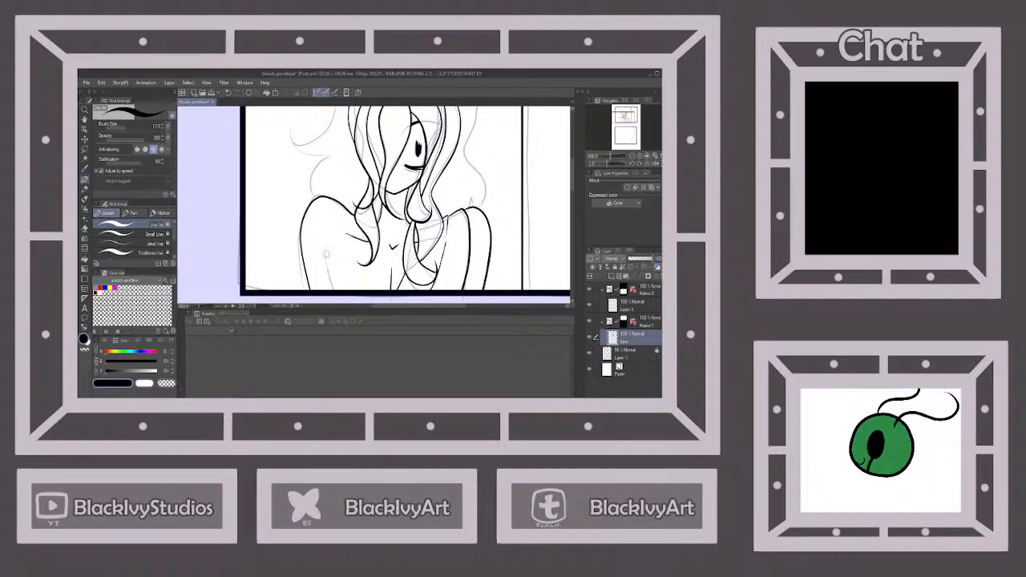
Ink the outer silhouette of the upper character's hair from the parting down both sides, with an outward flick on one side
scroll(478, 242, down, 3)
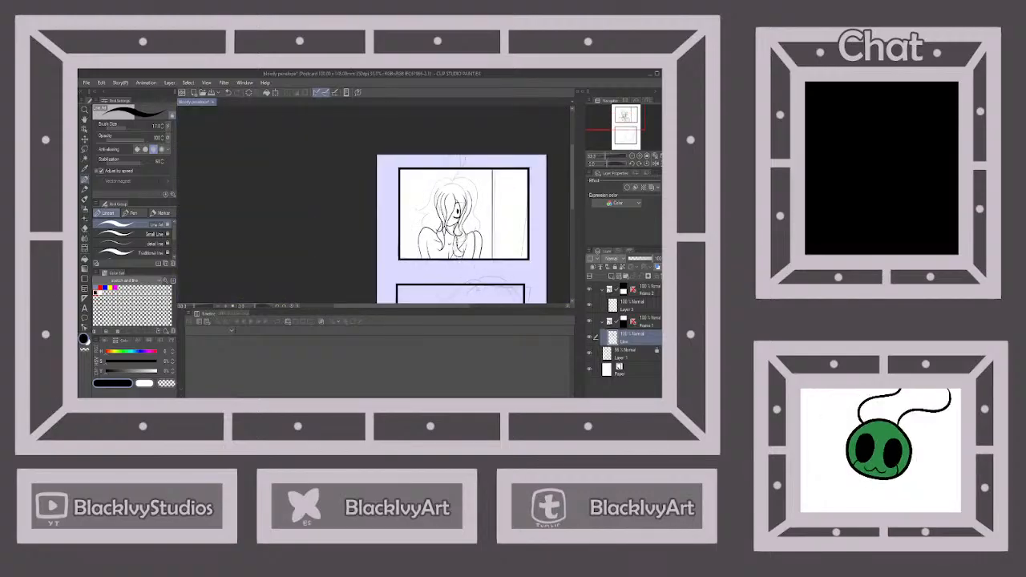
scroll(468, 191, up, 3)
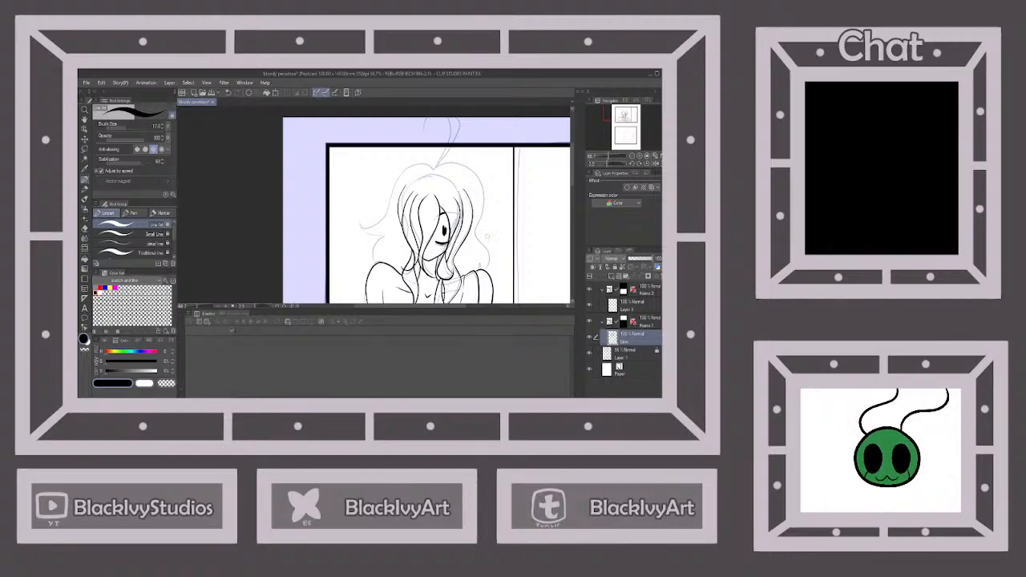
scroll(489, 235, up, 2)
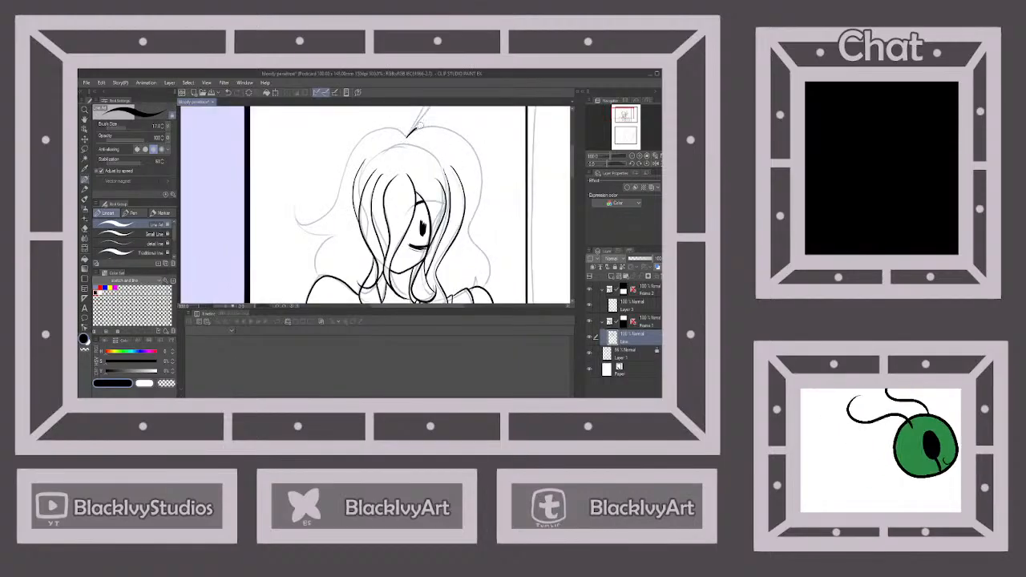
mouse_move(417, 125)
mouse_down()
mouse_move(467, 140)
mouse_move(476, 160)
mouse_move(472, 220)
mouse_move(485, 292)
mouse_up()
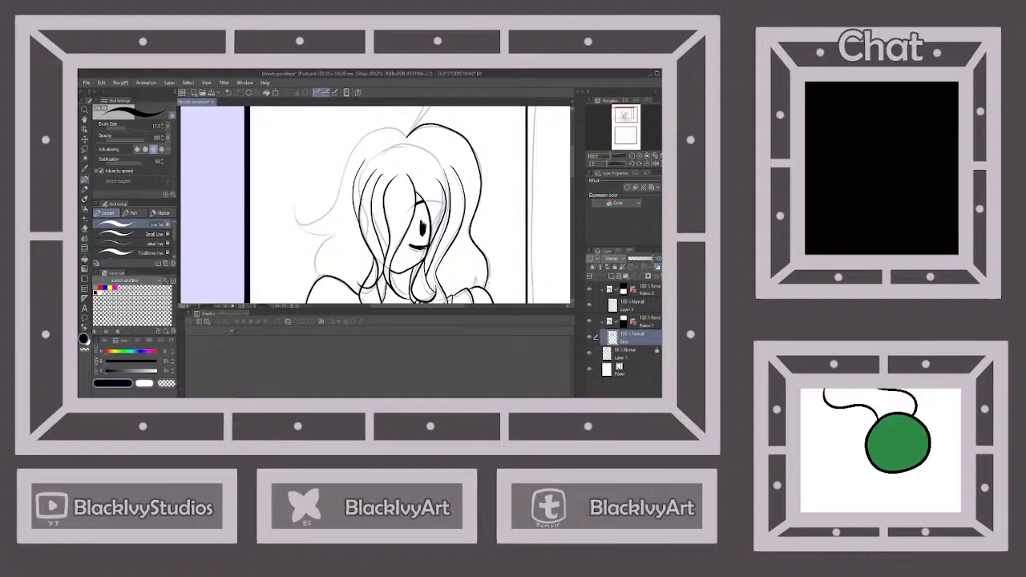
scroll(481, 249, down, 1)
scroll(435, 170, up, 1)
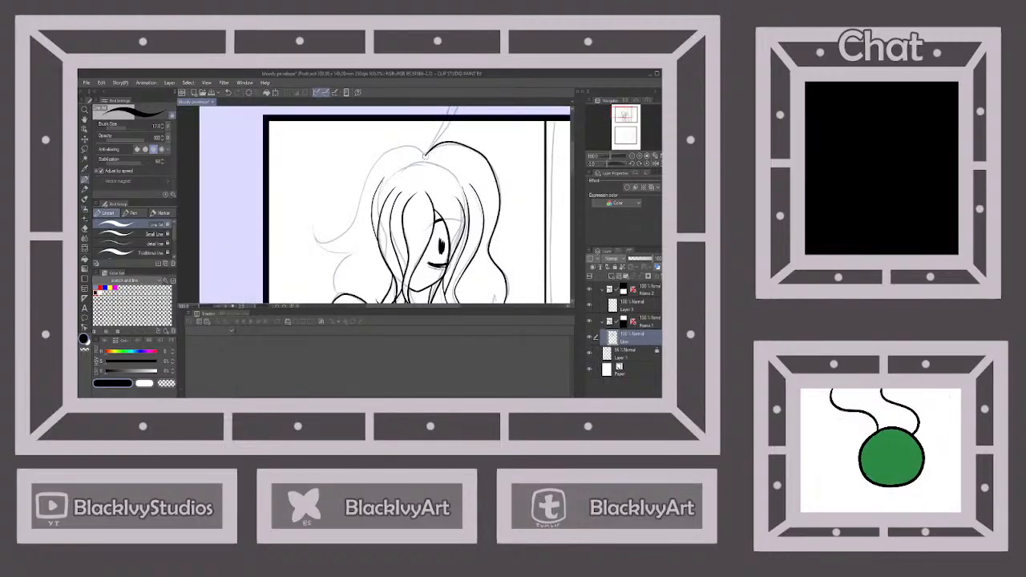
mouse_move(425, 154)
mouse_down()
mouse_move(408, 145)
mouse_move(383, 158)
mouse_move(353, 228)
mouse_move(318, 232)
mouse_move(323, 211)
mouse_move(350, 254)
mouse_up()
scroll(350, 254, down, 1)
scroll(361, 233, up, 1)
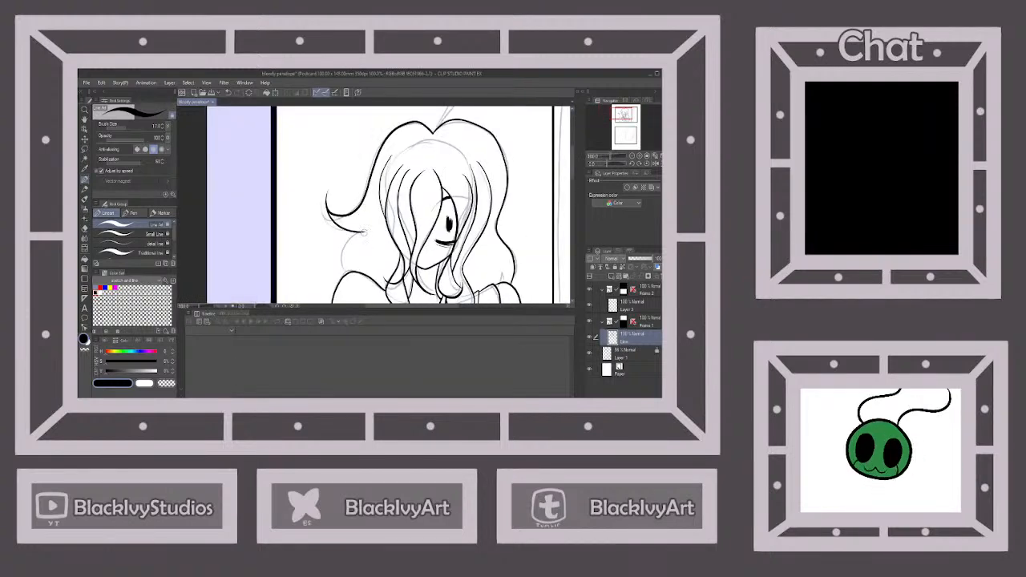
Ink the two thin lines of the stray hair strand rising from the parting to the upper panel's border
scroll(346, 272, down, 3)
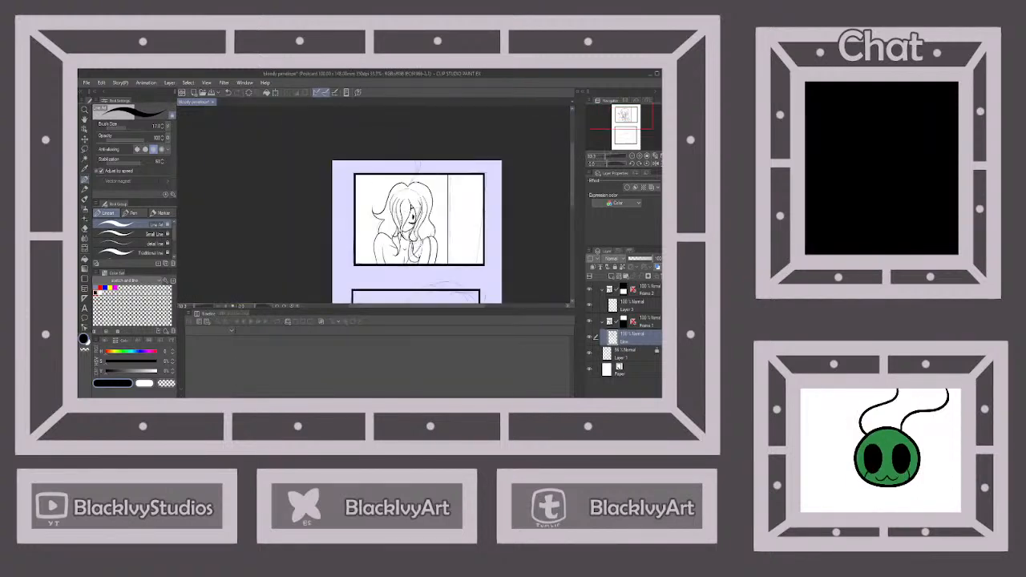
scroll(412, 160, up, 3)
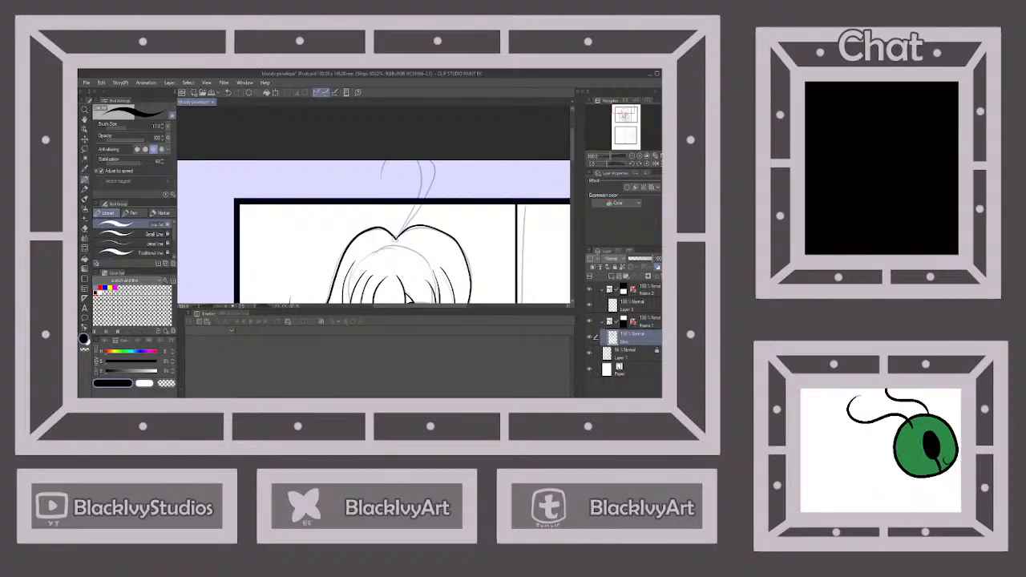
drag(396, 238, 420, 196)
drag(401, 232, 428, 190)
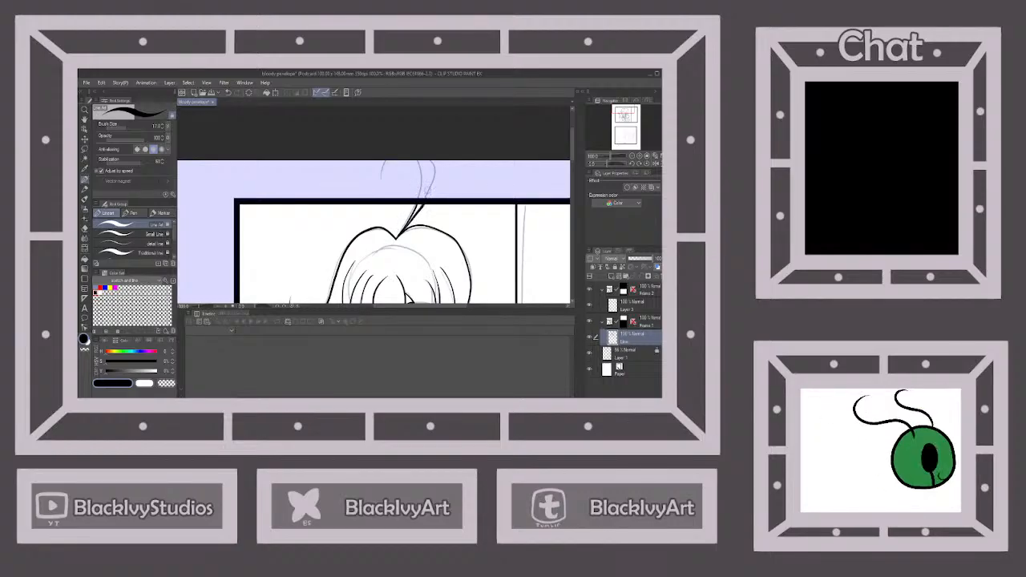
Collapse the upper panel's frame folder and make the drawing layer inside the lower panel's frame folder active
scroll(375, 232, down, 4)
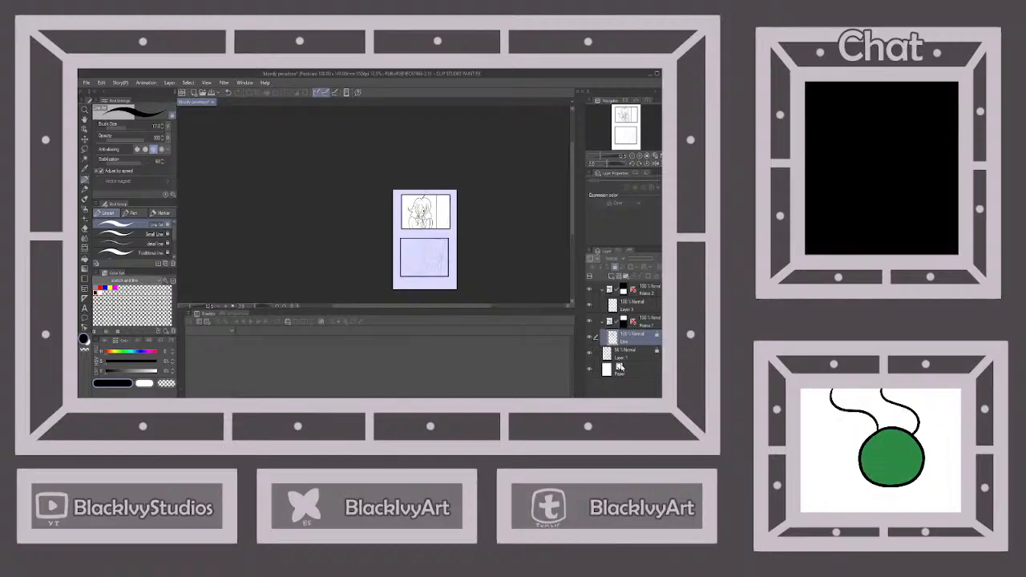
click(611, 322)
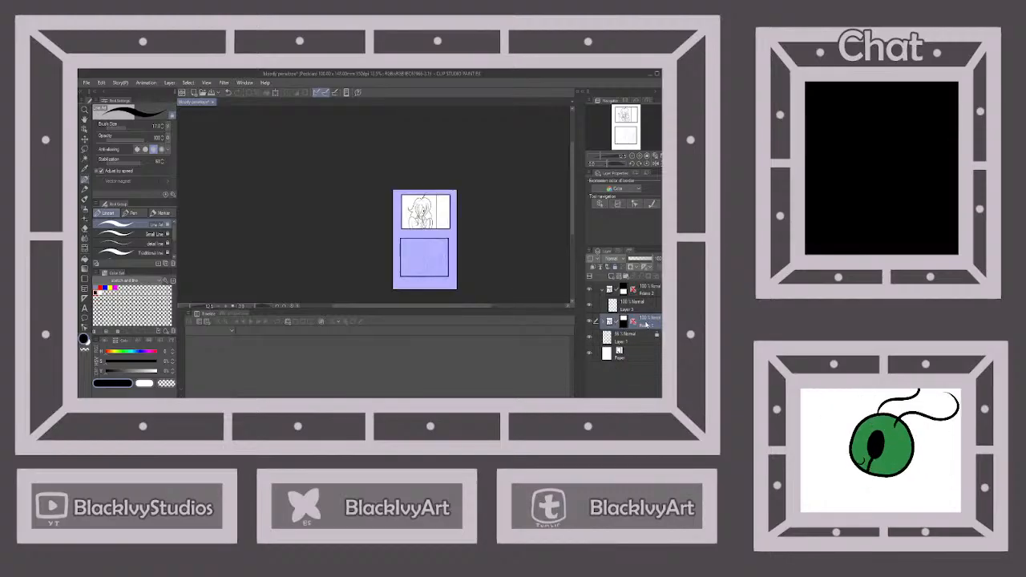
click(629, 306)
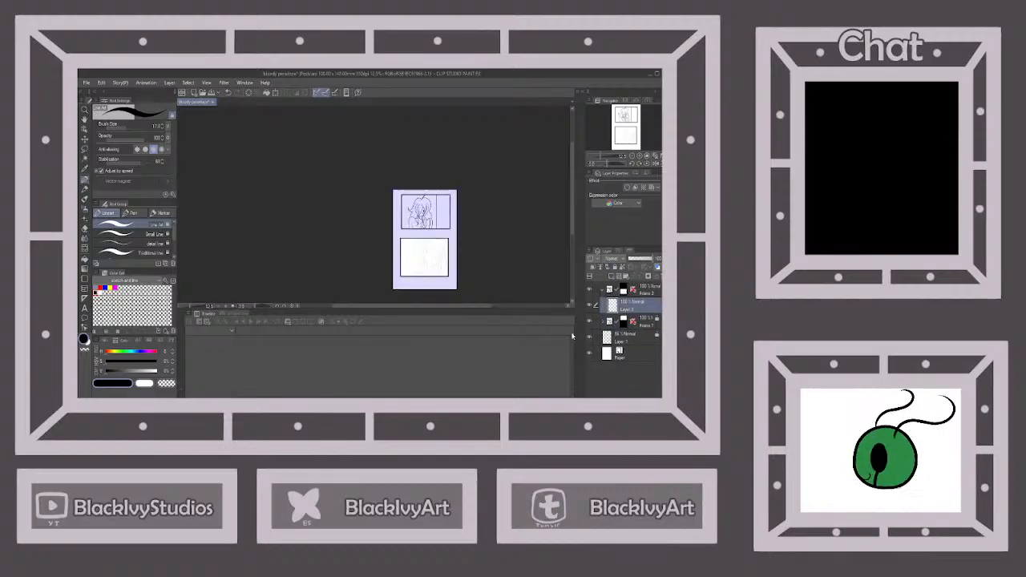
Ink the small oval and the curved lines extending from it near the lower panel's bottom border
scroll(436, 284, up, 3)
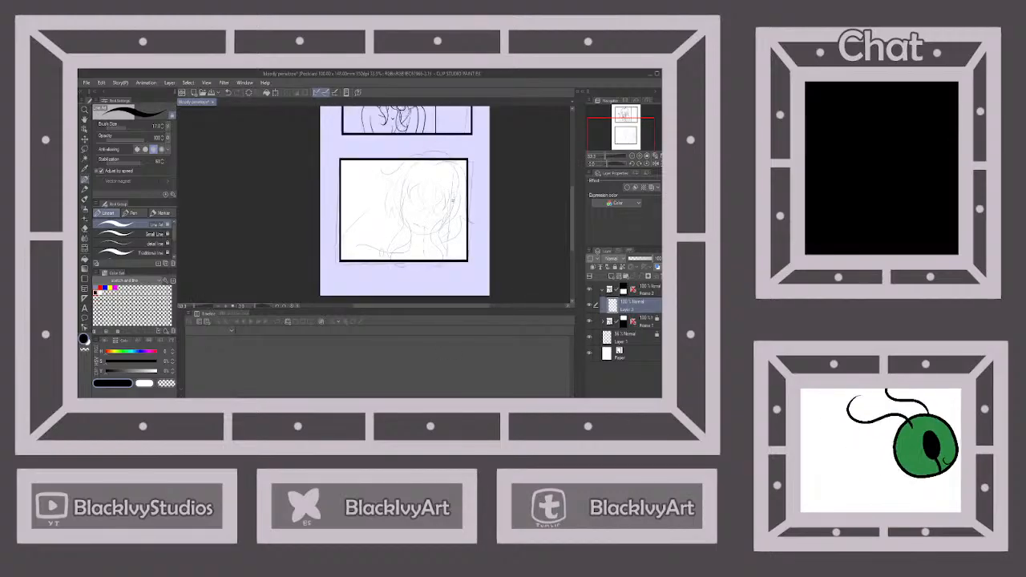
scroll(449, 212, up, 1)
scroll(350, 279, up, 1)
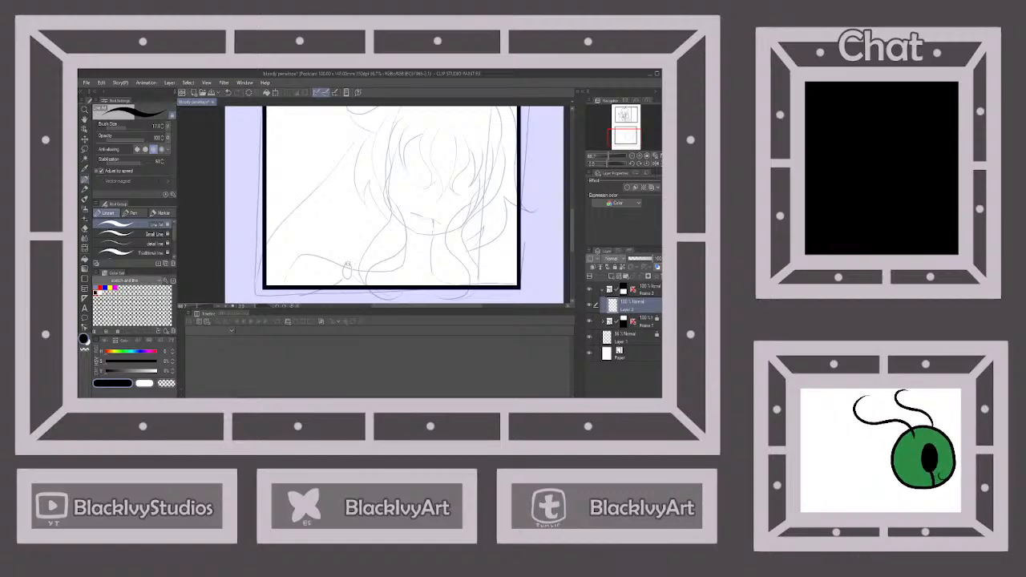
mouse_move(347, 264)
mouse_down()
mouse_move(342, 281)
mouse_move(353, 273)
mouse_move(348, 264)
mouse_move(325, 284)
mouse_up()
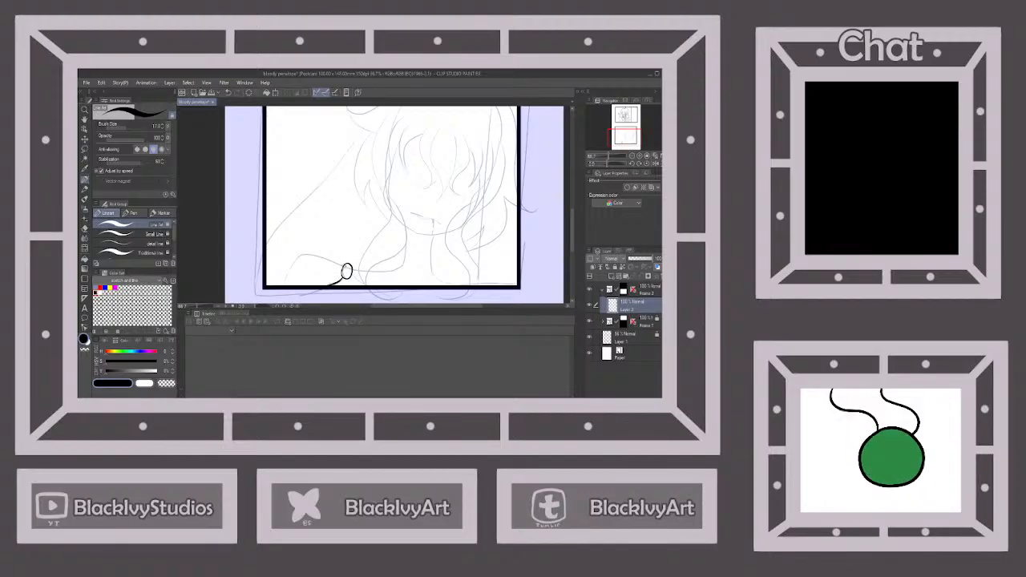
mouse_move(330, 258)
mouse_down()
mouse_move(305, 258)
mouse_move(287, 286)
mouse_up()
scroll(375, 258, down, 2)
Ink the curved, pointed fringe strands over the forehead of the lower panel's character
scroll(433, 192, up, 2)
mouse_move(386, 193)
mouse_down()
mouse_move(376, 213)
mouse_move(380, 265)
mouse_move(399, 236)
mouse_move(397, 192)
mouse_move(412, 220)
mouse_move(402, 258)
mouse_up()
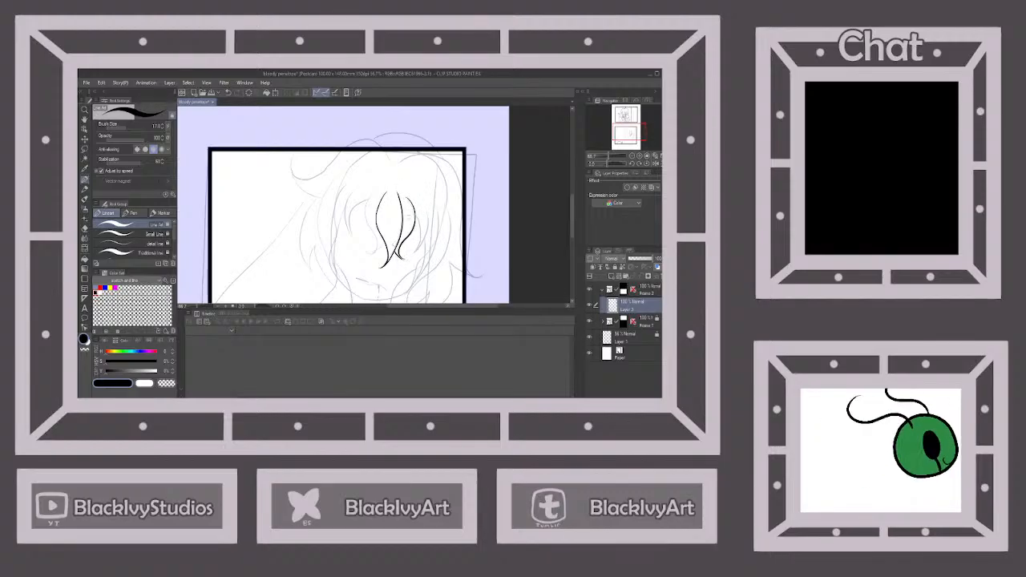
mouse_move(420, 220)
mouse_down()
mouse_move(409, 255)
mouse_move(422, 239)
mouse_move(419, 200)
mouse_move(372, 198)
mouse_move(366, 252)
mouse_move(383, 242)
mouse_up()
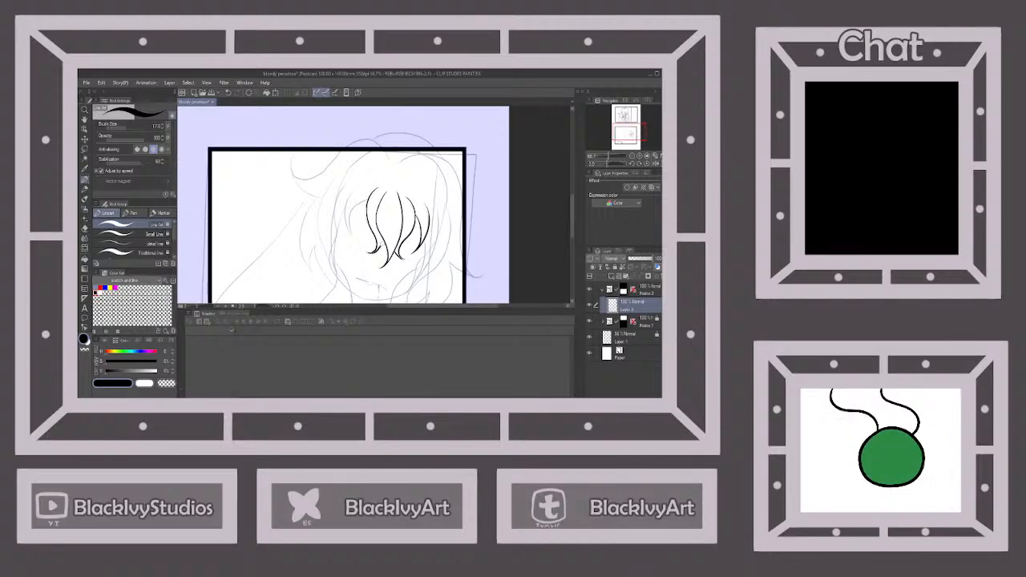
mouse_move(367, 198)
mouse_down()
mouse_move(350, 212)
mouse_move(351, 233)
mouse_up()
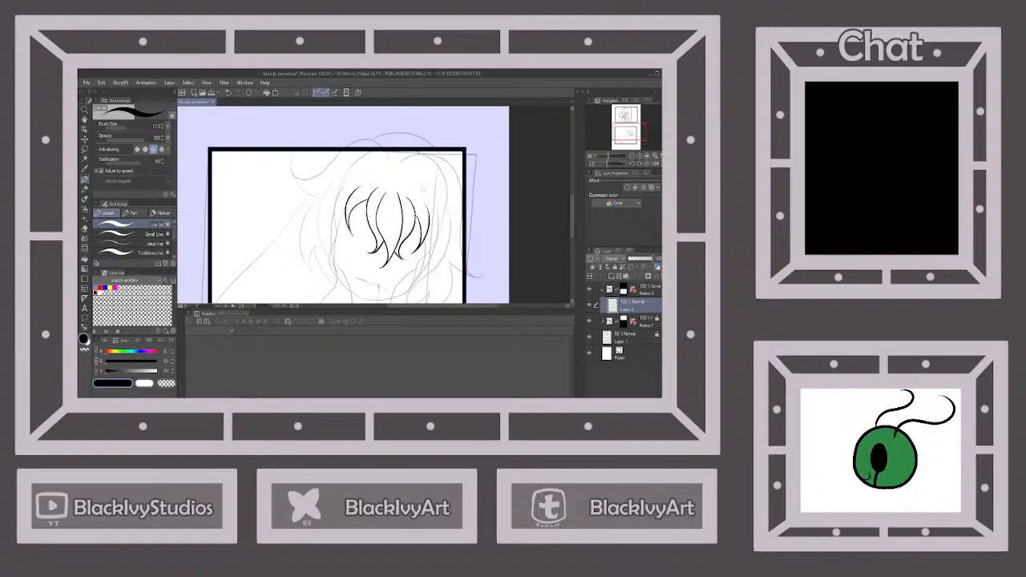
Ink the longer tapered hair strands framing both sides of the face beside the fringe
scroll(431, 226, down, 1)
scroll(428, 276, down, 1)
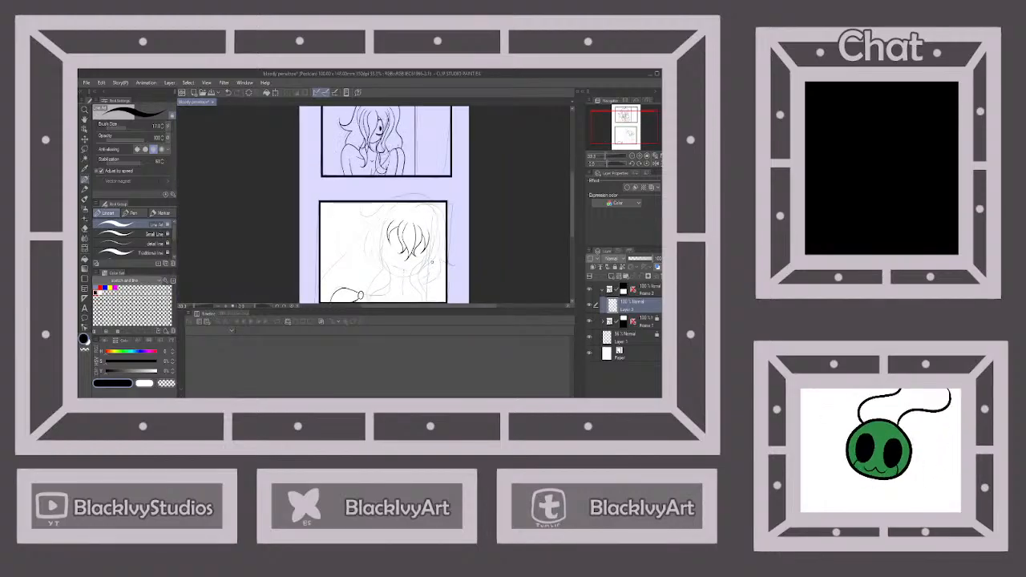
scroll(431, 262, up, 3)
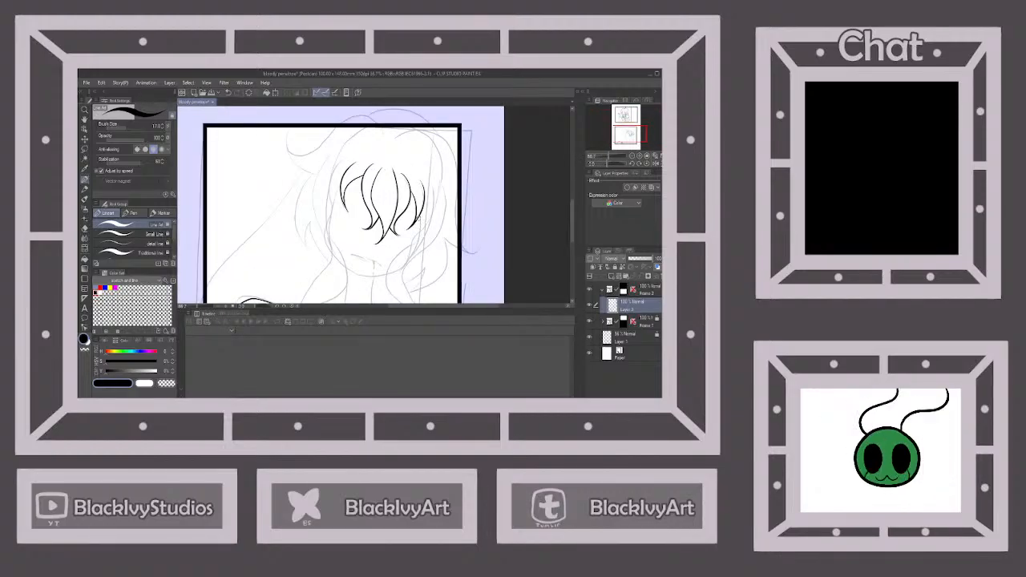
mouse_move(418, 215)
mouse_down()
mouse_move(418, 245)
mouse_move(404, 262)
mouse_move(425, 239)
mouse_move(437, 180)
mouse_up()
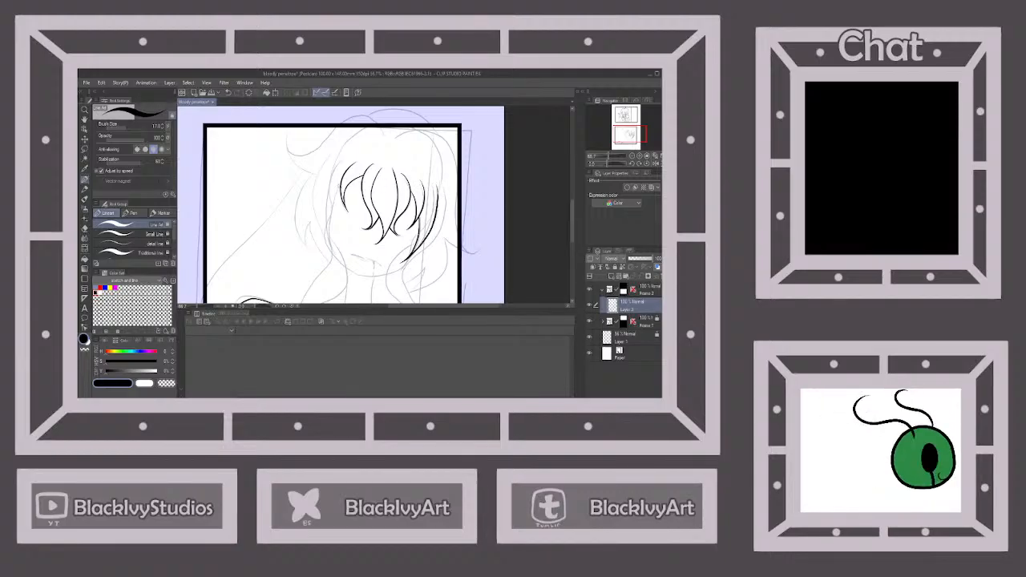
mouse_move(340, 186)
mouse_down()
mouse_move(335, 254)
mouse_move(324, 207)
mouse_move(345, 157)
mouse_up()
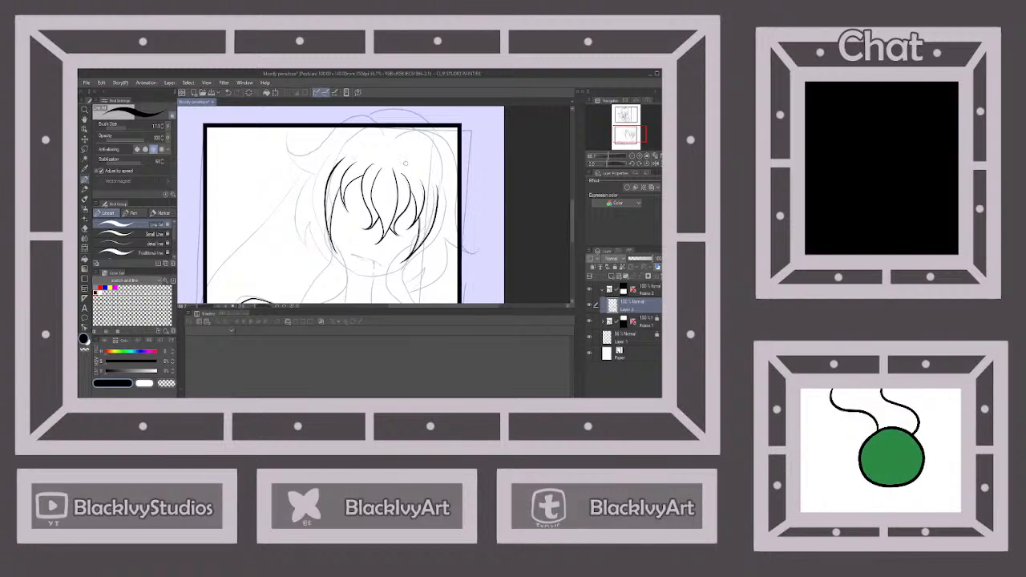
Ink the two wavy lines of the right-hand hair lock from the temple down to the lower panel's bottom border
scroll(406, 164, down, 2)
scroll(409, 233, up, 2)
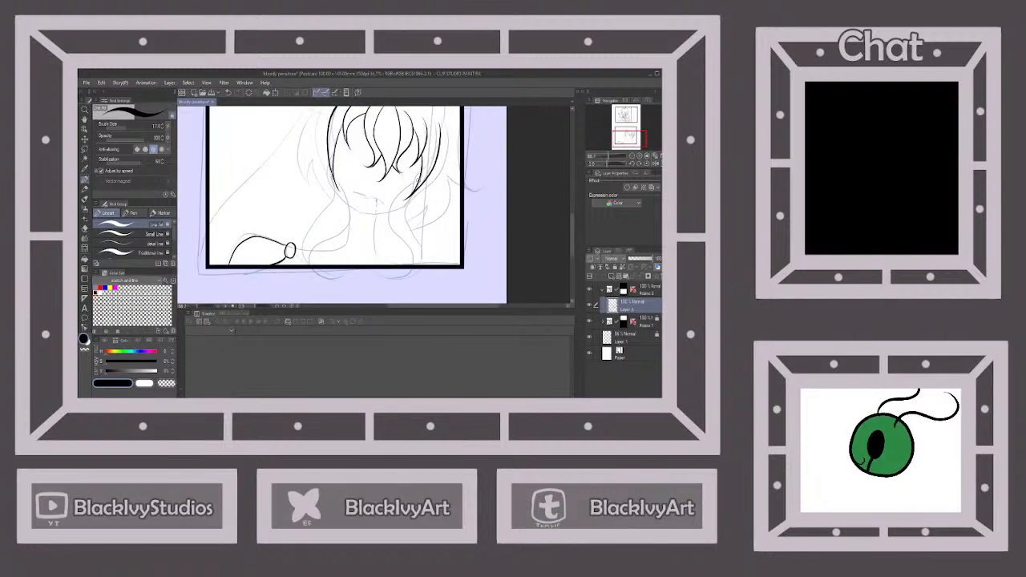
mouse_move(420, 177)
mouse_down()
mouse_move(389, 210)
mouse_move(414, 265)
mouse_up()
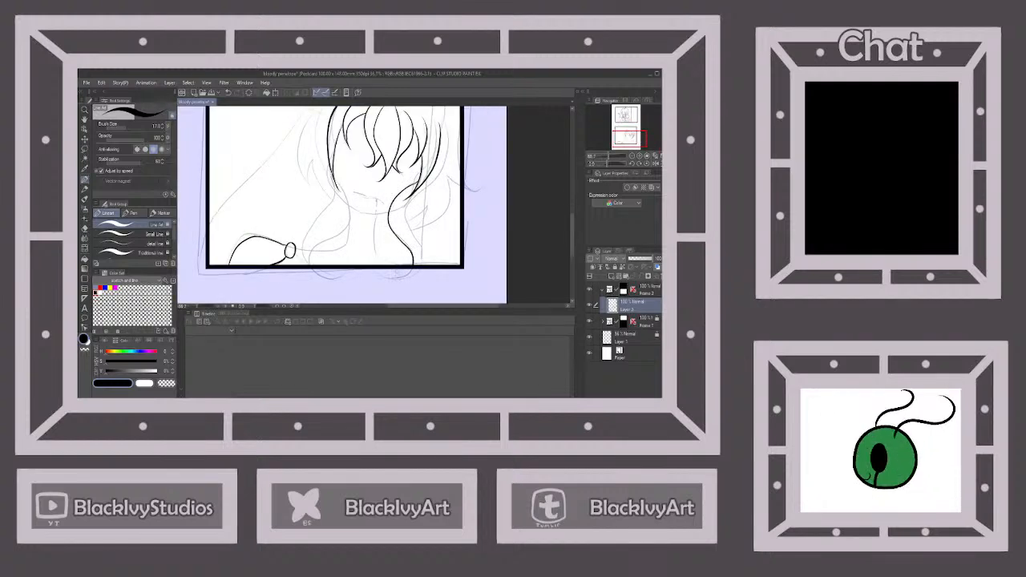
mouse_move(446, 115)
mouse_down()
mouse_move(450, 142)
mouse_move(407, 225)
mouse_move(420, 263)
mouse_up()
Ink the inner and outer lines of the left-hand hair lock, flowing past the cheek to the panel's bottom border
scroll(401, 281, down, 2)
scroll(373, 234, up, 2)
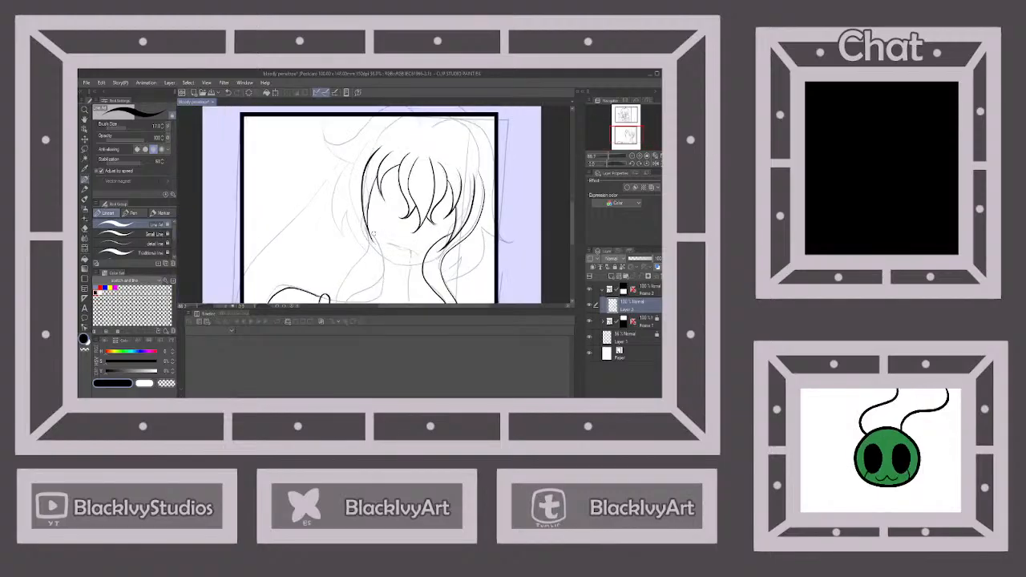
mouse_move(367, 227)
mouse_down()
mouse_move(385, 267)
mouse_move(350, 300)
mouse_up()
scroll(350, 300, down, 1)
scroll(357, 270, up, 1)
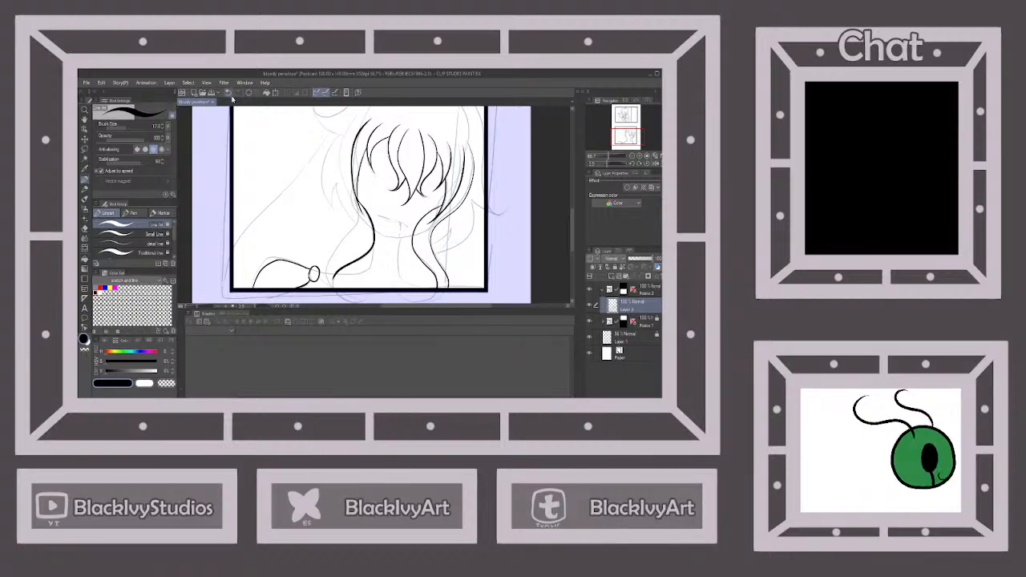
mouse_move(356, 191)
mouse_down()
mouse_move(346, 265)
mouse_move(331, 287)
mouse_up()
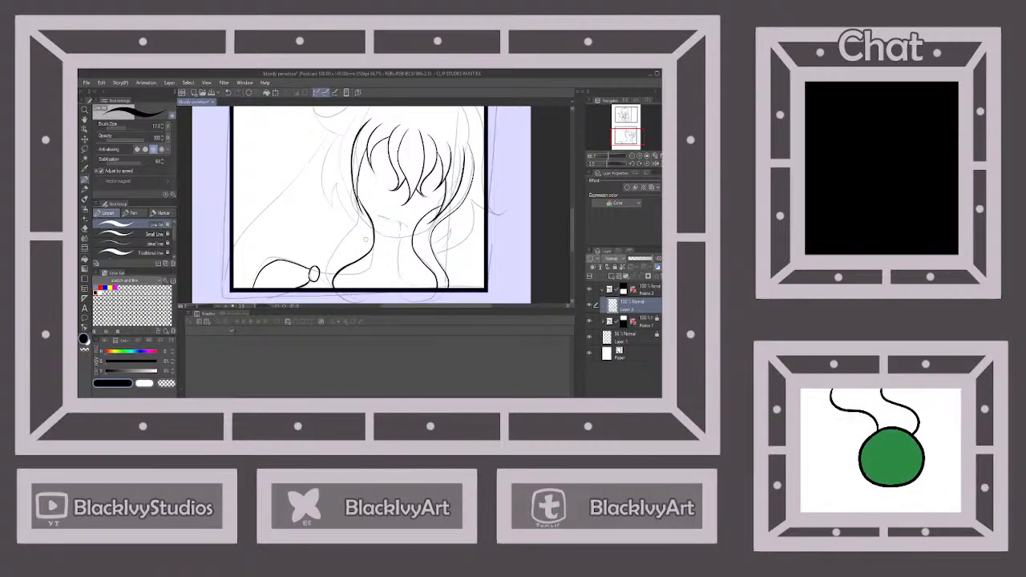
mouse_move(361, 113)
mouse_down()
mouse_move(341, 145)
mouse_move(352, 229)
mouse_move(340, 264)
mouse_move(331, 287)
mouse_up()
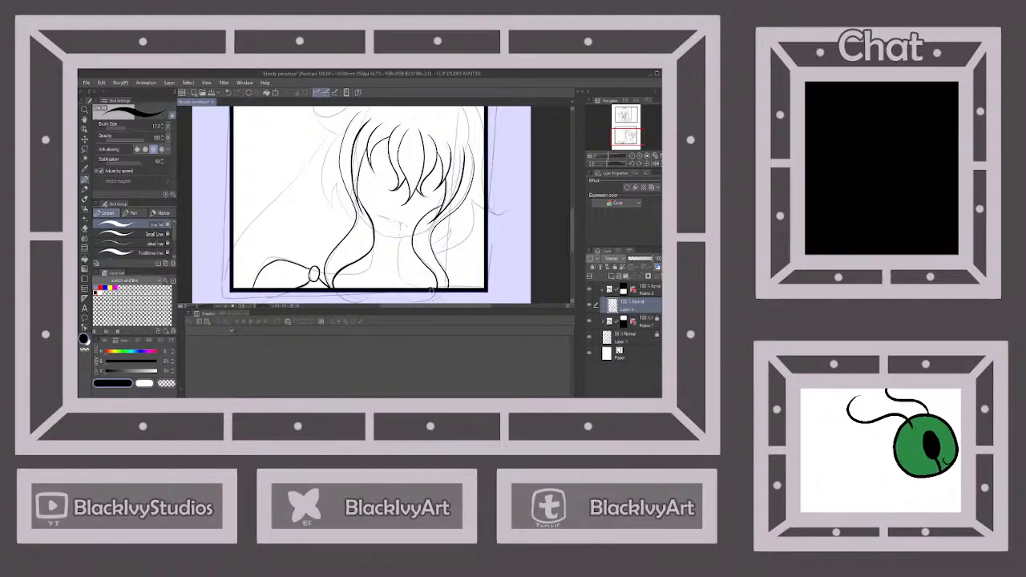
Try to ink the outer hair curve from the parting over the head to the panel's right border
scroll(436, 297, up, 2)
scroll(435, 290, down, 3)
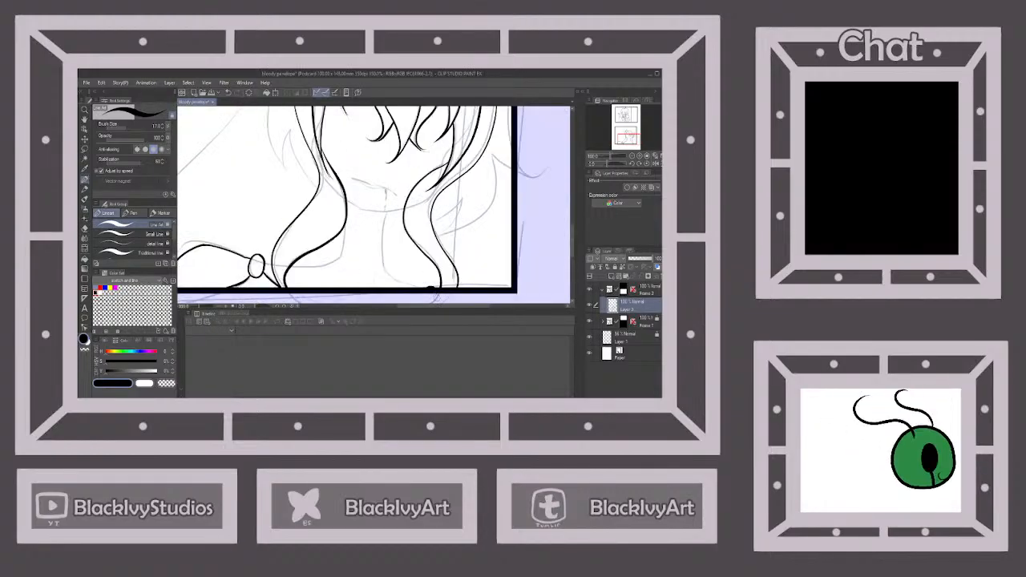
scroll(409, 259, up, 1)
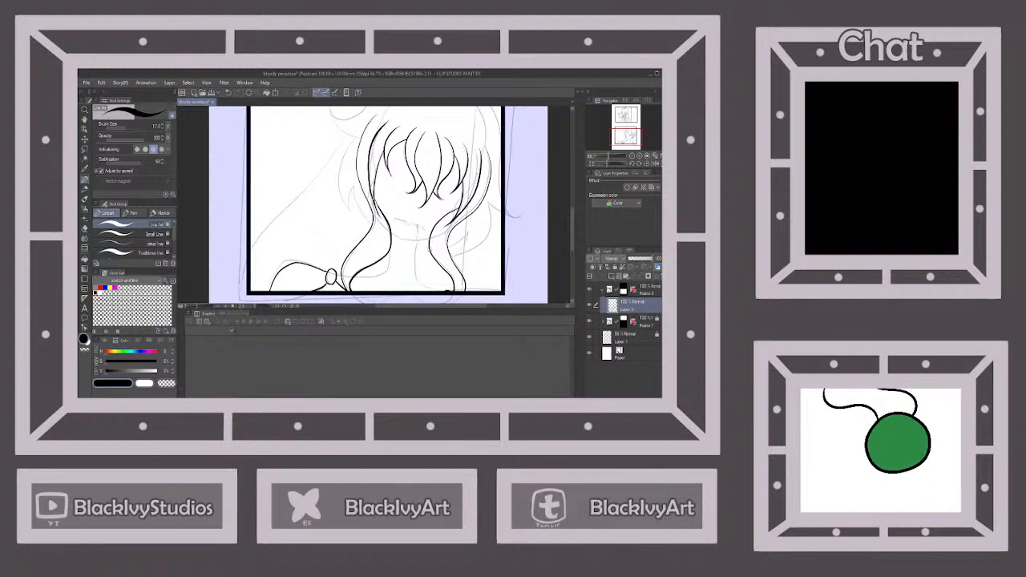
scroll(438, 270, down, 2)
scroll(473, 221, up, 1)
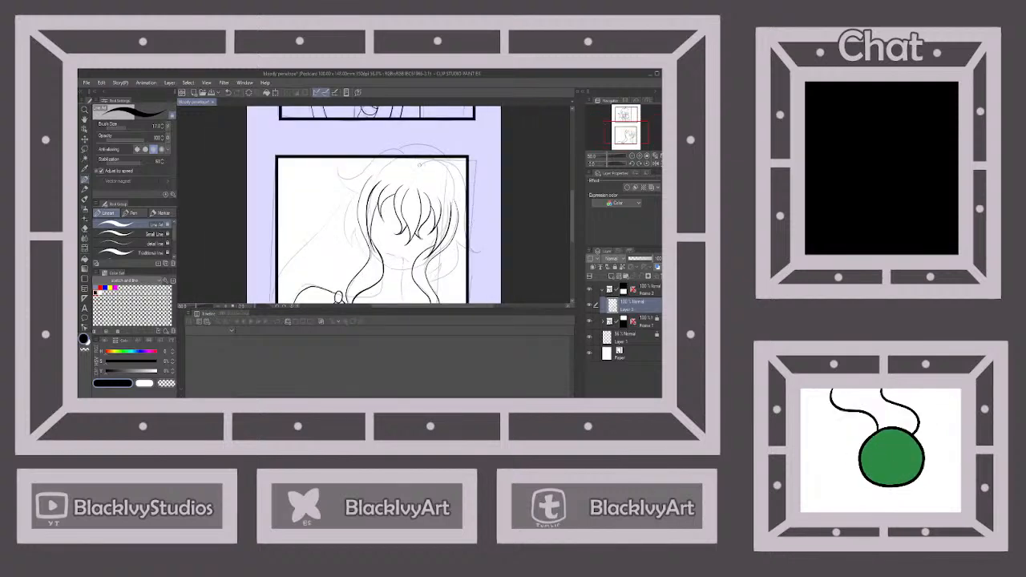
mouse_move(417, 165)
mouse_down()
mouse_move(460, 167)
mouse_move(465, 199)
mouse_up()
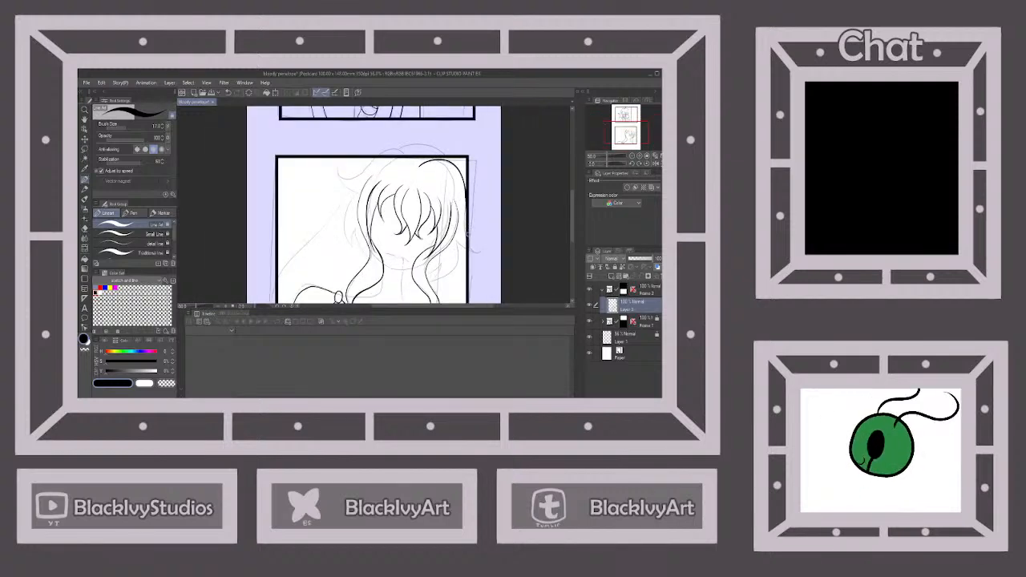
click(227, 93)
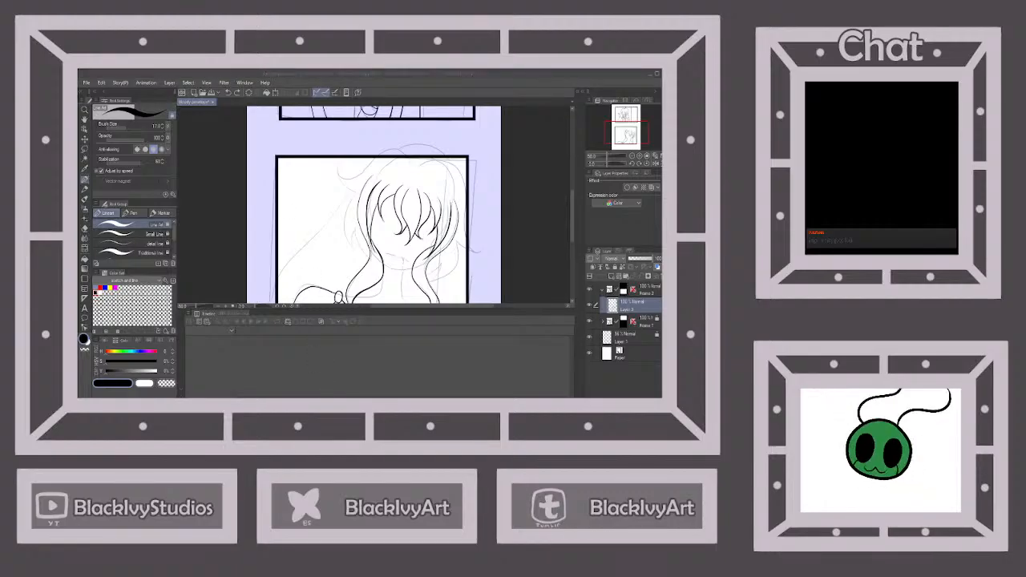
Ink the outer hair contour from the parting down along the panel's right border, with pointed strand tips below it
scroll(458, 198, up, 1)
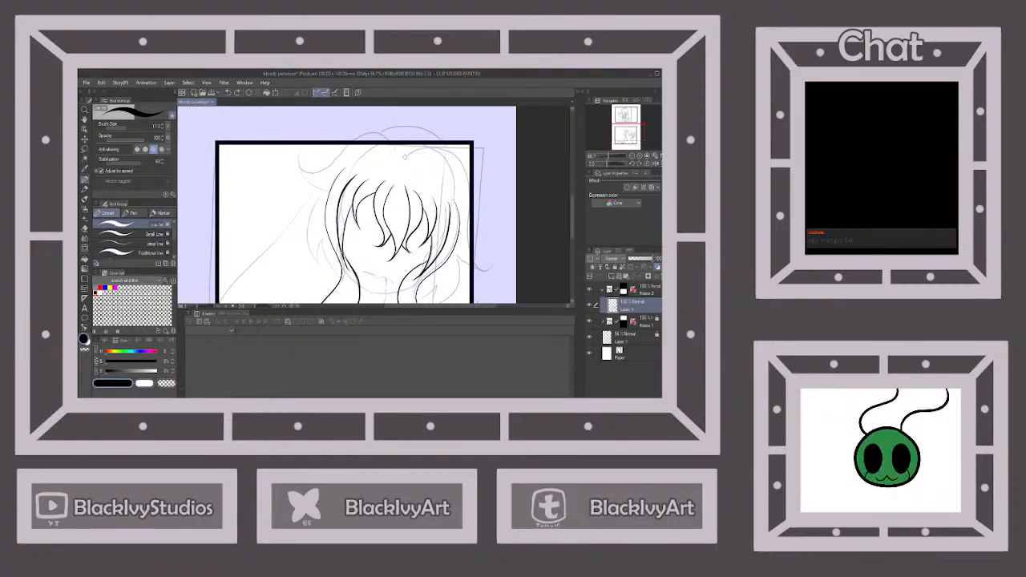
mouse_move(405, 156)
mouse_down()
mouse_move(433, 144)
mouse_move(458, 157)
mouse_move(473, 250)
mouse_move(459, 259)
mouse_up()
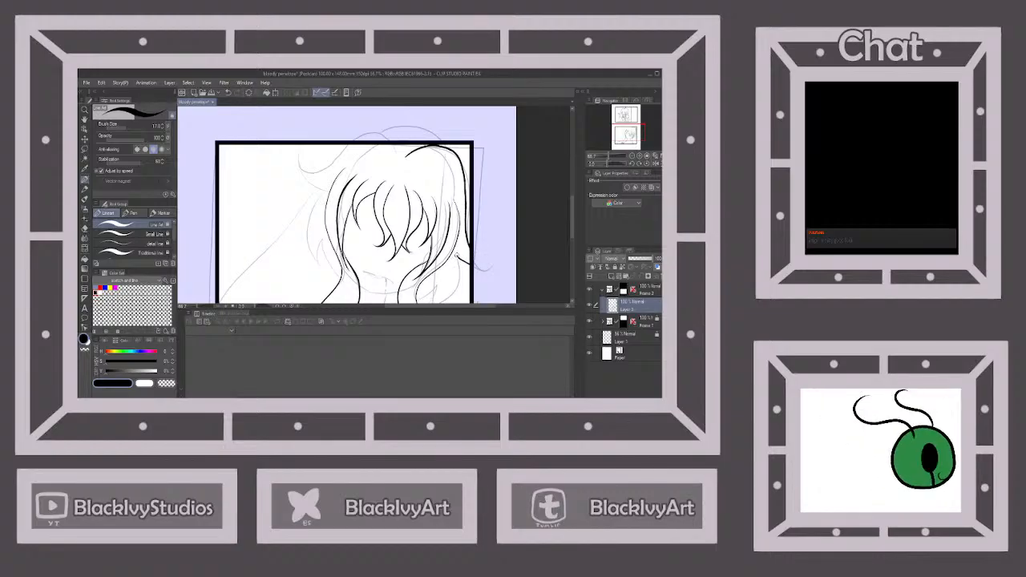
scroll(468, 256, down, 2)
scroll(470, 286, up, 2)
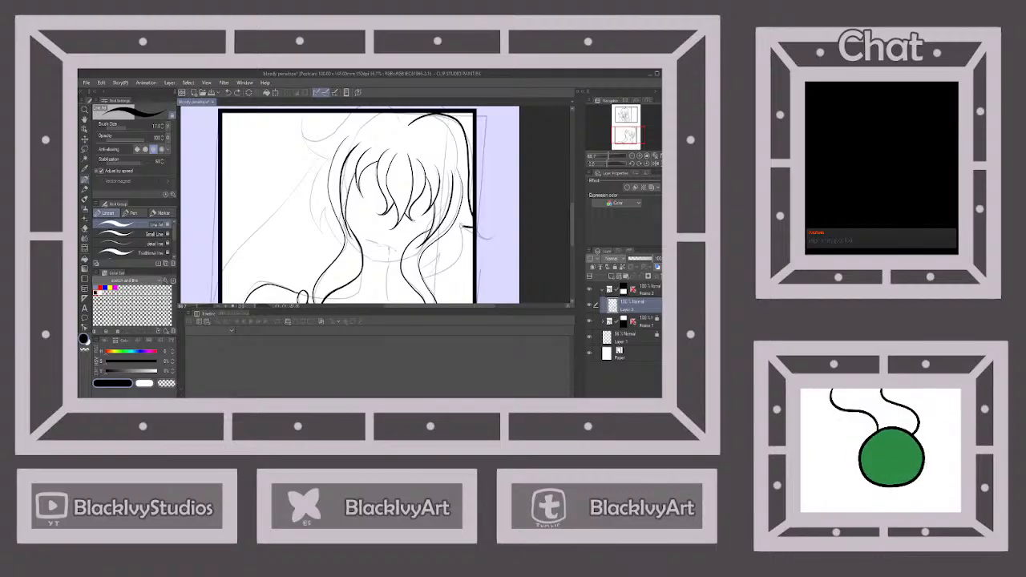
mouse_move(461, 227)
mouse_down()
mouse_move(464, 252)
mouse_move(425, 279)
mouse_up()
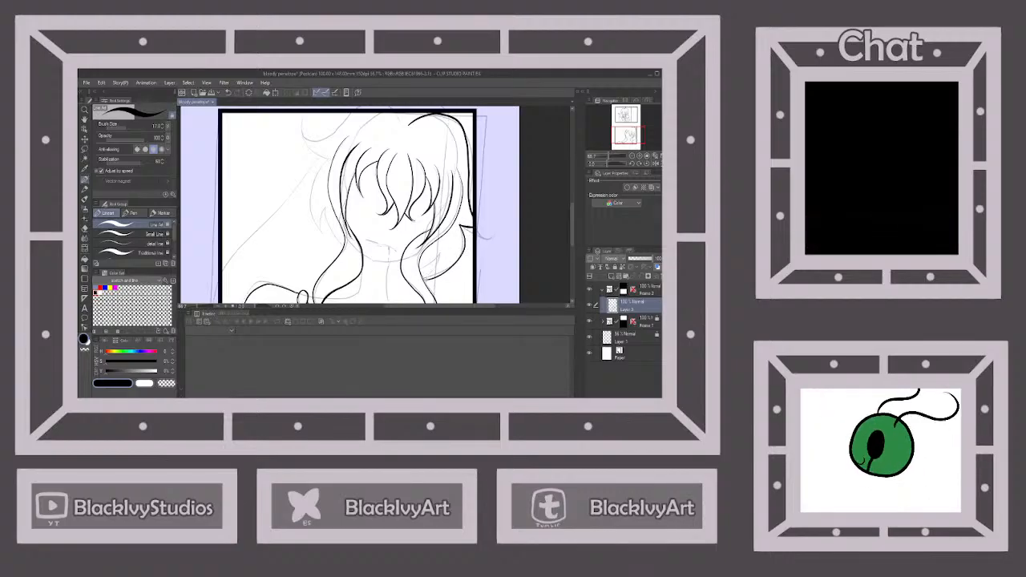
click(229, 93)
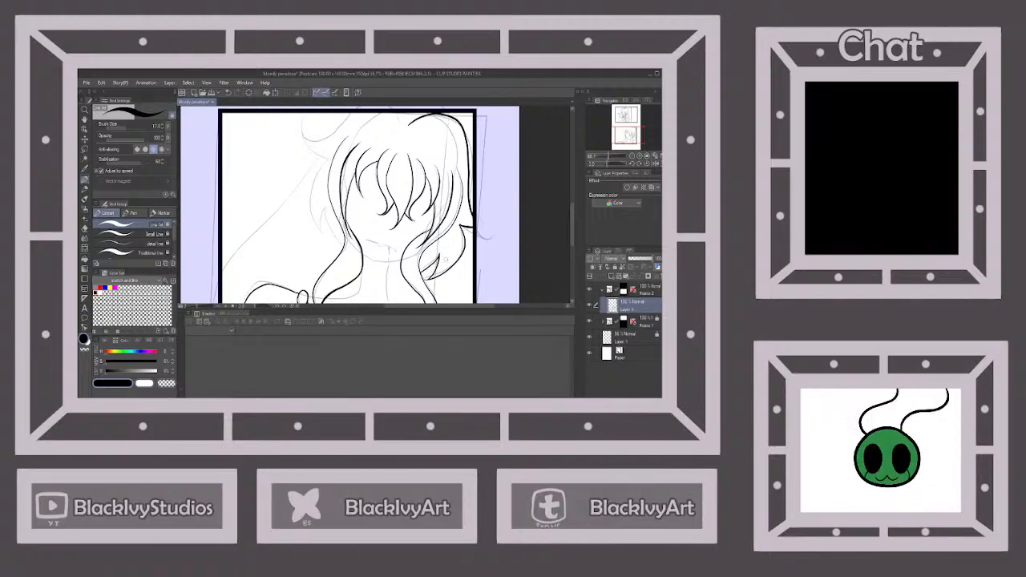
Ink the curled flick of hair at the upper left of the head near the panel's top border
scroll(447, 258, down, 2)
scroll(424, 188, up, 1)
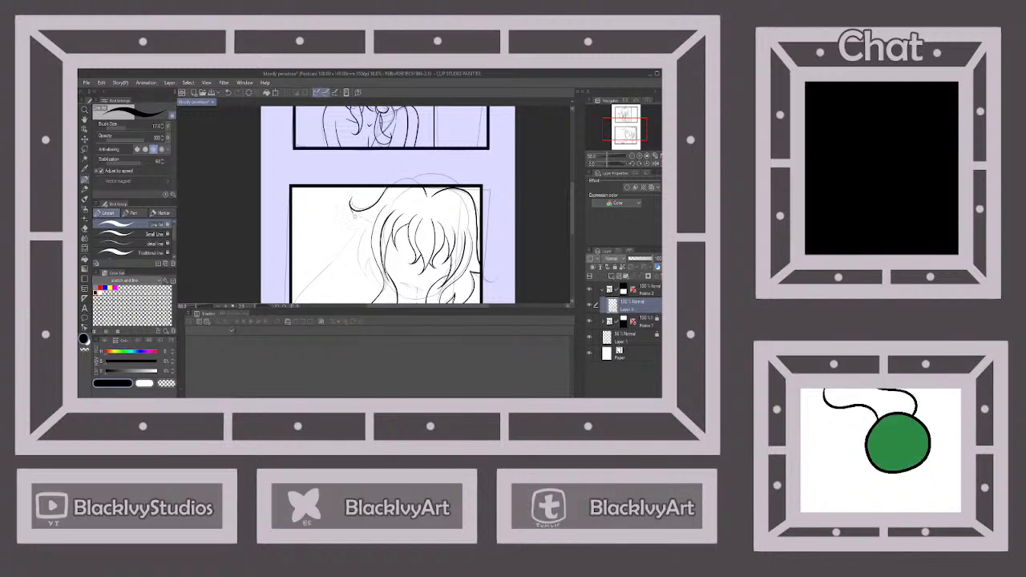
scroll(347, 181, up, 2)
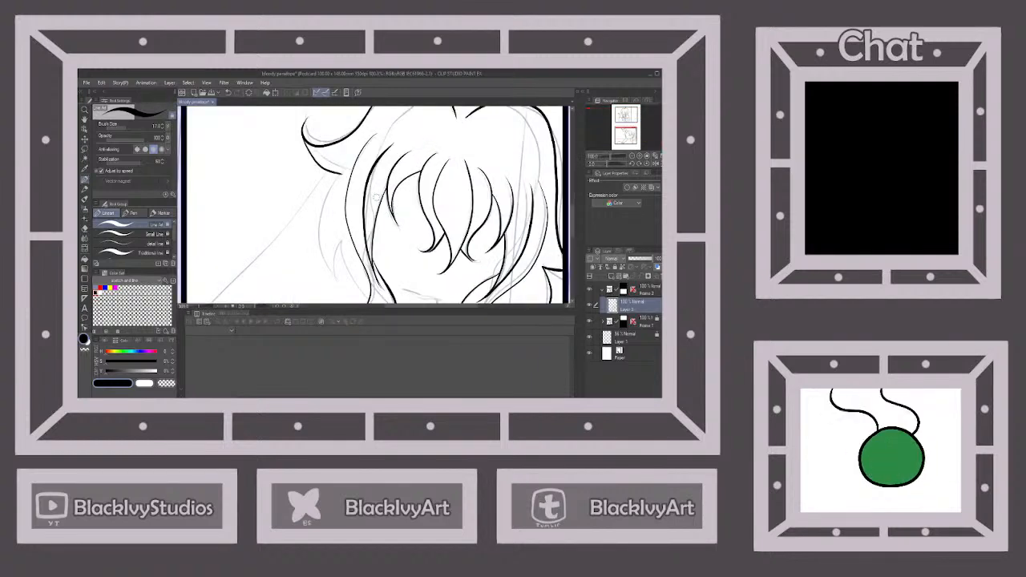
Ink the pointed side strands below the curled flick and the long hair line sweeping down to the panel's left border
mouse_move(343, 173)
mouse_down()
mouse_move(316, 242)
mouse_move(337, 288)
mouse_move(341, 242)
mouse_up()
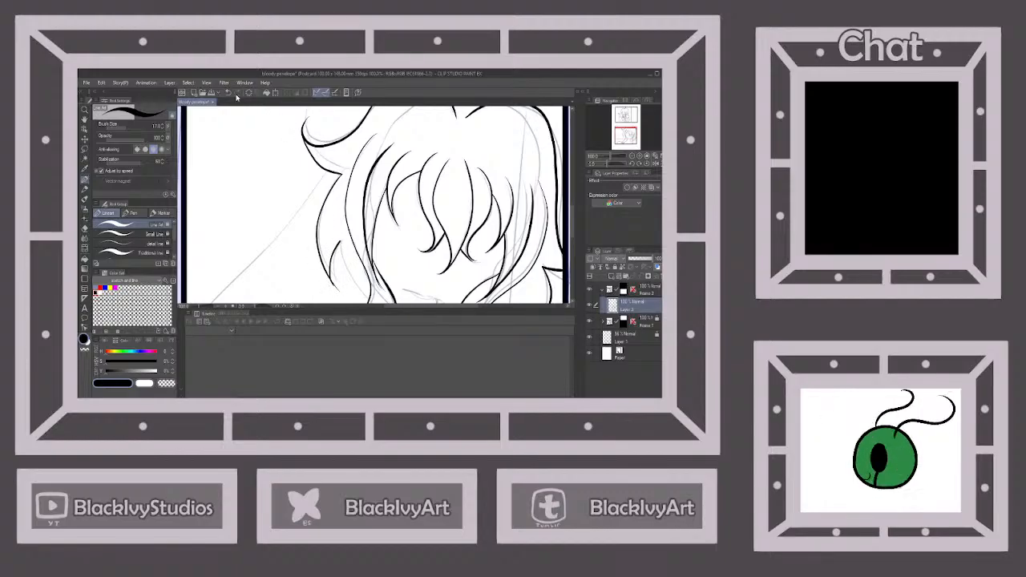
click(229, 93)
scroll(283, 136, down, 2)
scroll(332, 226, up, 2)
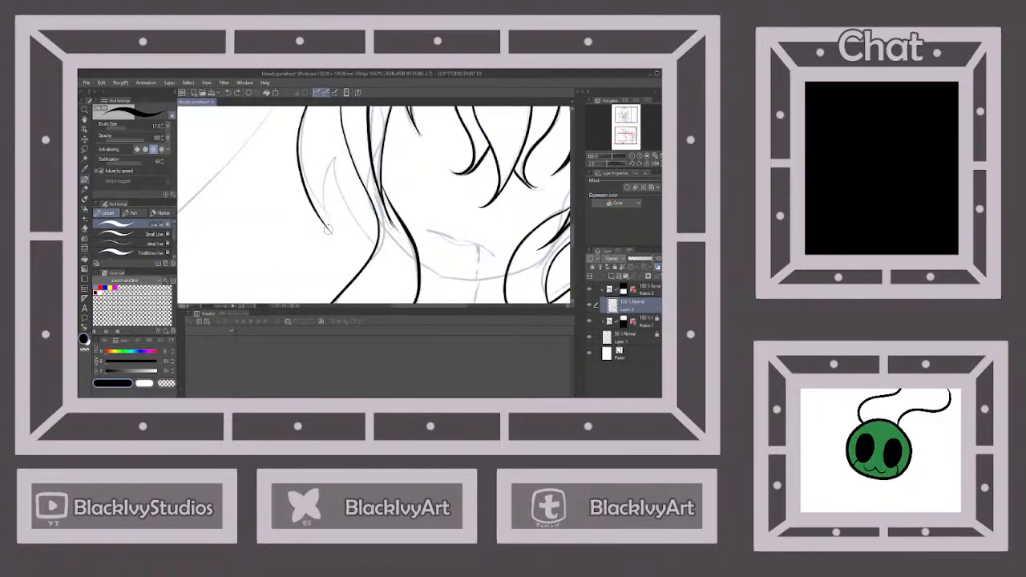
mouse_move(329, 232)
mouse_down()
mouse_move(322, 184)
mouse_move(334, 163)
mouse_move(332, 187)
mouse_move(370, 254)
mouse_up()
scroll(370, 253, down, 2)
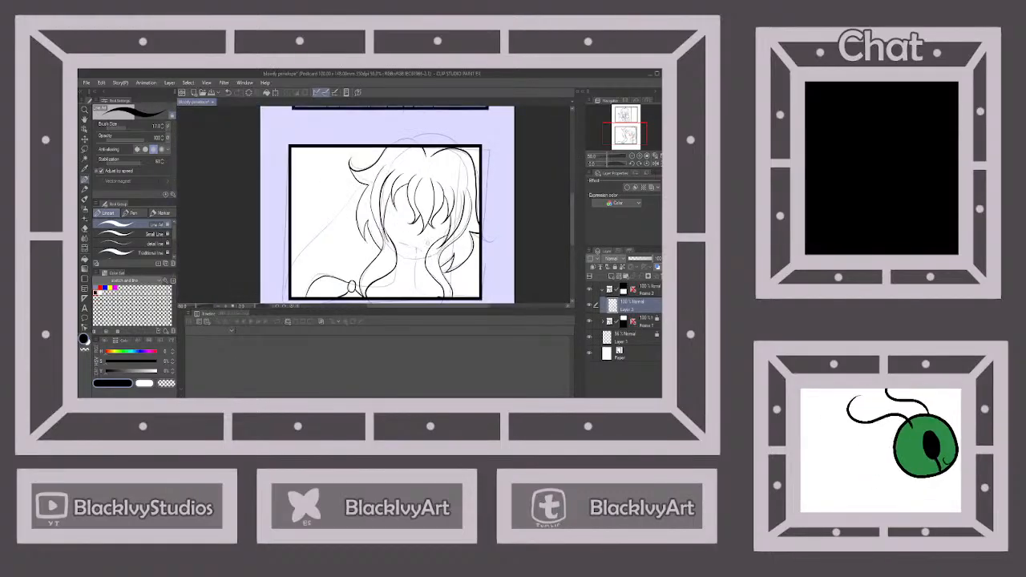
drag(358, 188, 299, 257)
Ink the jawline and chin between the two face-framing hair locks
scroll(349, 255, down, 1)
scroll(408, 198, up, 3)
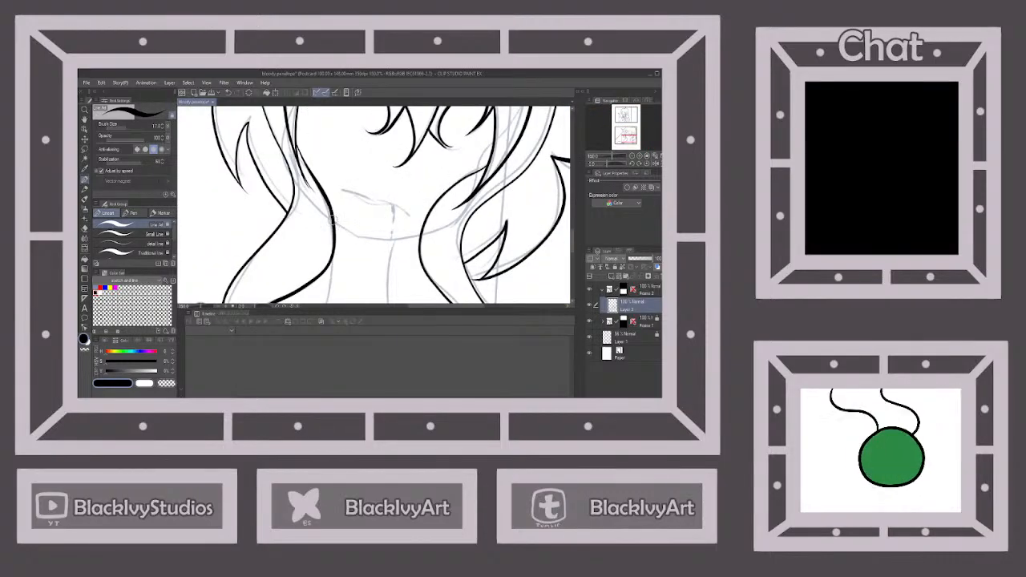
drag(331, 221, 358, 239)
scroll(412, 231, up, 4)
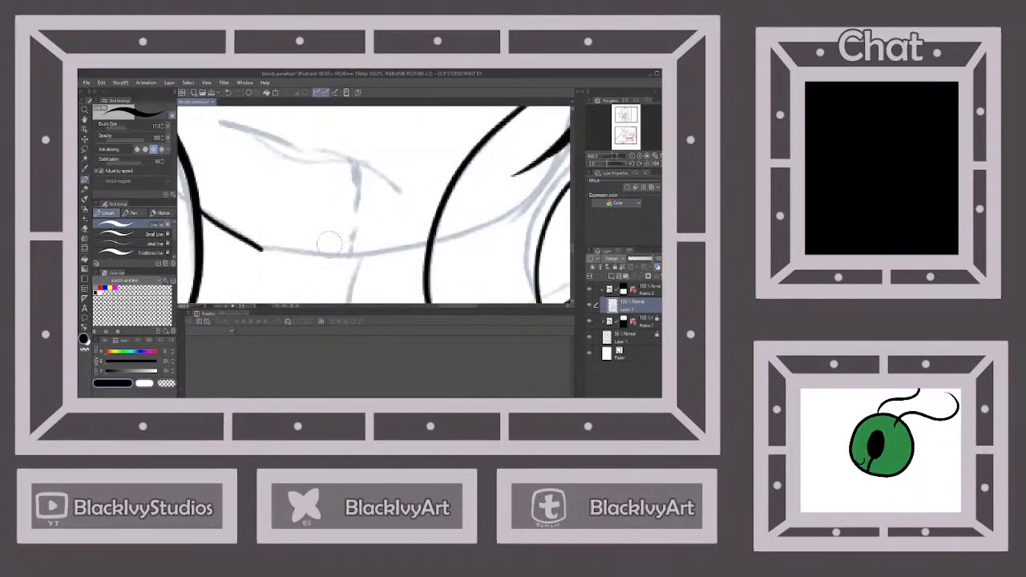
mouse_move(272, 252)
mouse_down()
mouse_move(353, 252)
mouse_move(433, 234)
mouse_up()
Ink the wavy mouth line above the chin, following the sketch
scroll(431, 235, down, 4)
scroll(339, 190, up, 4)
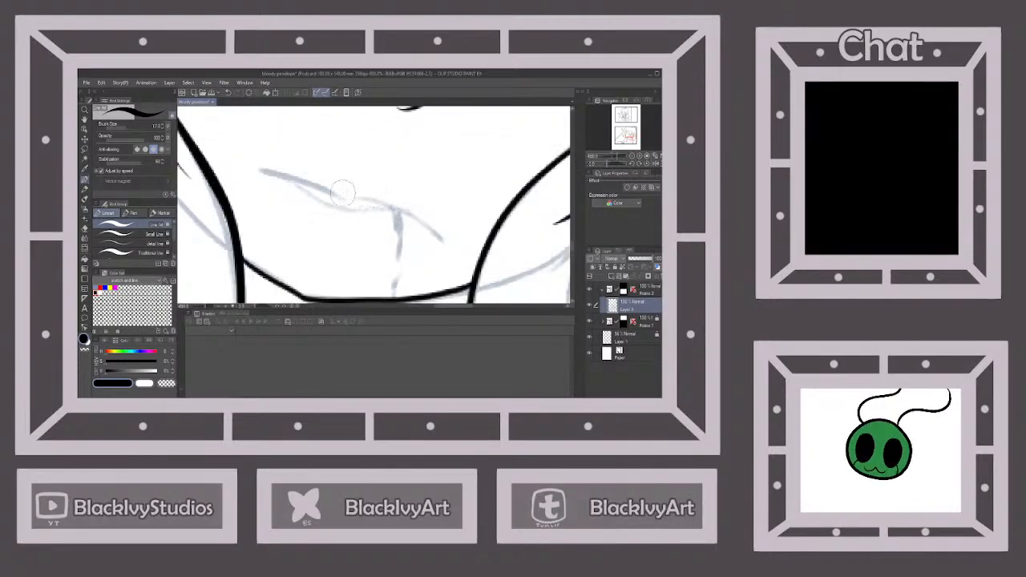
mouse_move(259, 172)
mouse_down()
mouse_move(392, 206)
mouse_move(446, 239)
mouse_up()
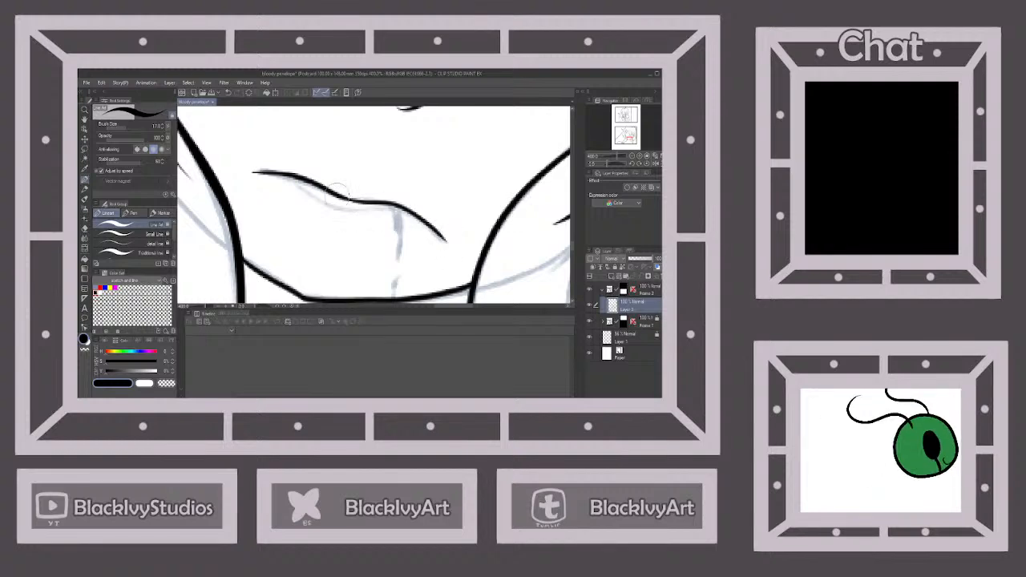
mouse_move(280, 177)
mouse_down()
mouse_move(326, 208)
mouse_move(414, 215)
mouse_up()
Ink the neck lines on both sides below the chin, curving out into the shoulders
scroll(424, 213, down, 6)
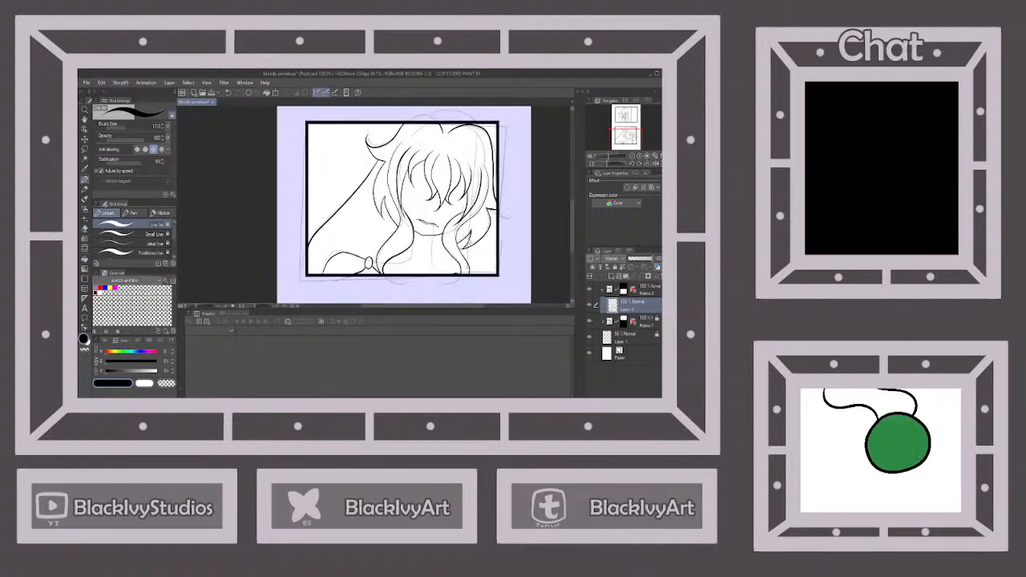
scroll(441, 285, up, 2)
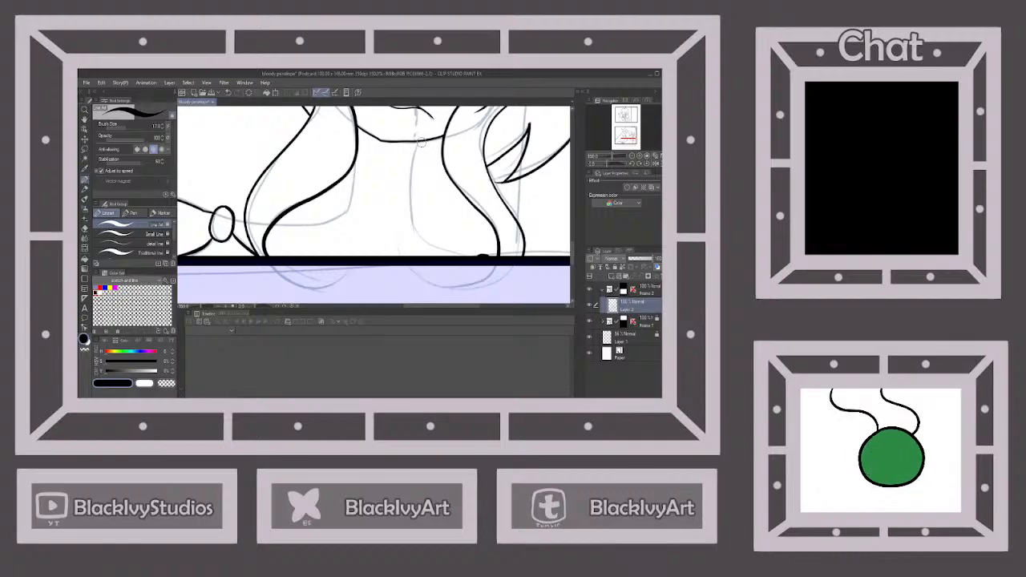
mouse_move(421, 138)
mouse_down()
mouse_move(415, 216)
mouse_move(425, 237)
mouse_move(481, 255)
mouse_up()
mouse_move(354, 165)
mouse_down()
mouse_move(347, 210)
mouse_move(321, 223)
mouse_move(235, 221)
mouse_up()
scroll(347, 203, down, 4)
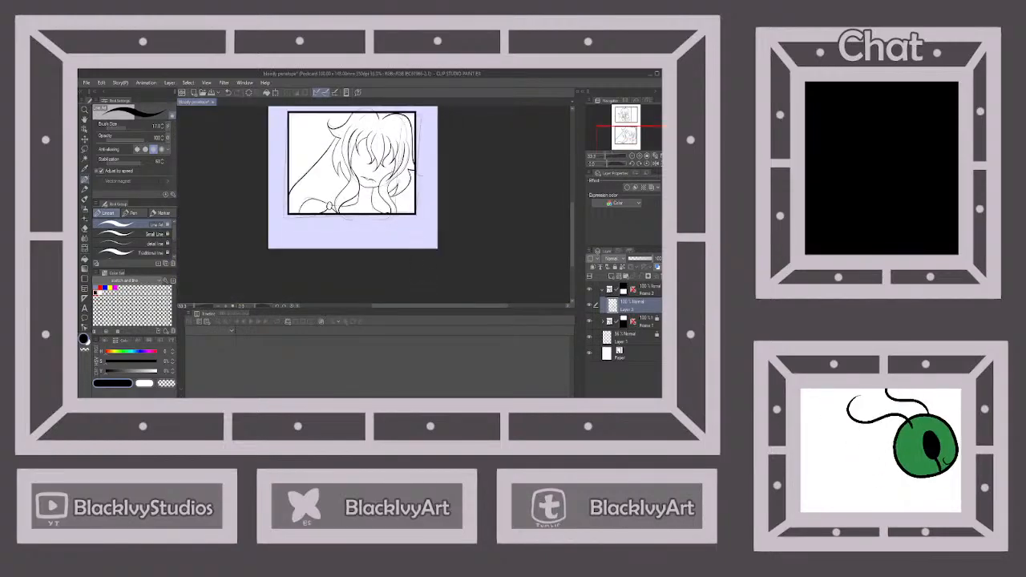
Inspect the finished line art across the lower panel, from the neck and shoulders up to the hair at the upper border
scroll(393, 197, up, 3)
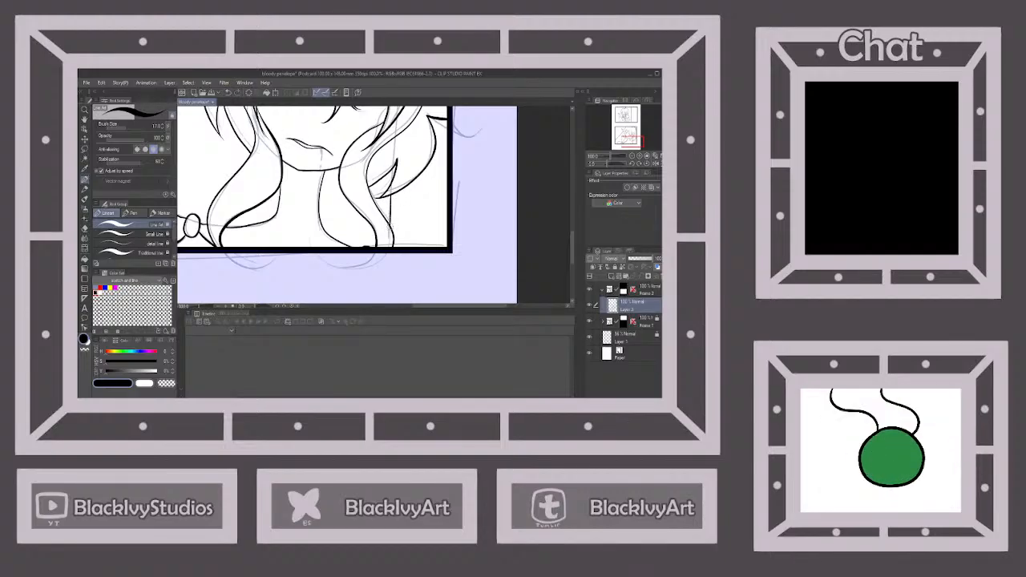
scroll(393, 176, down, 5)
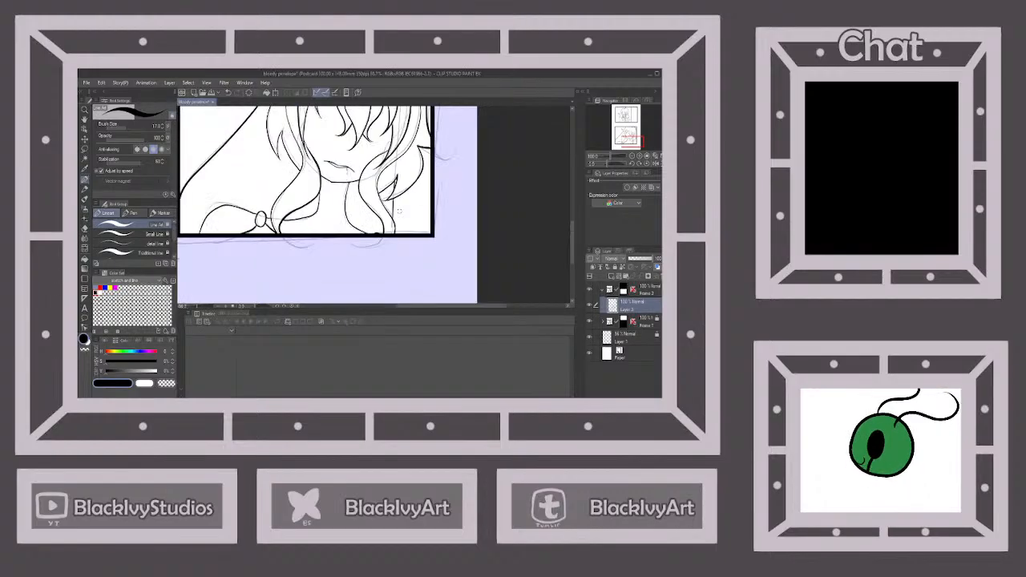
scroll(374, 205, up, 3)
scroll(420, 172, down, 5)
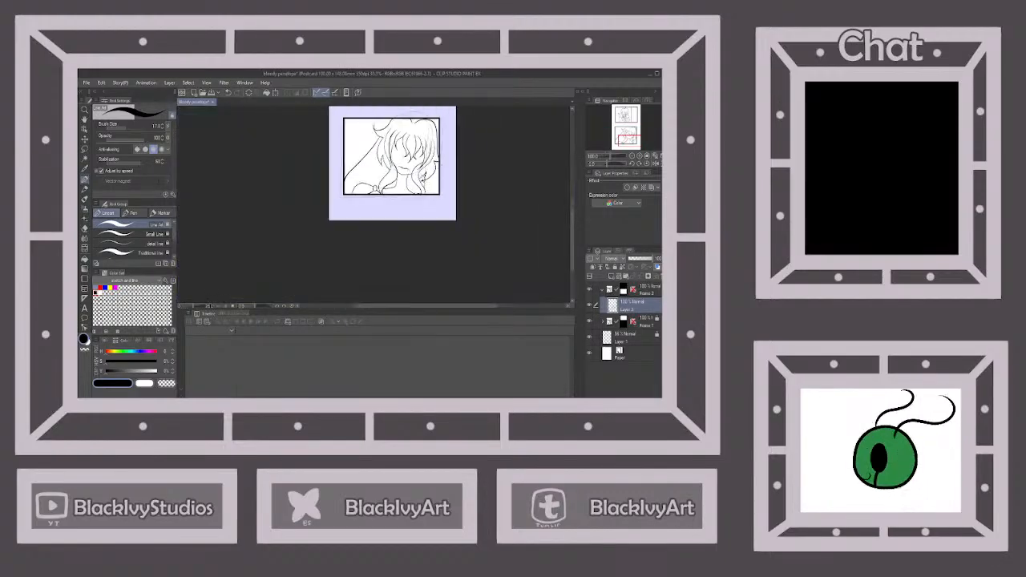
scroll(425, 142, up, 5)
scroll(433, 240, up, 1)
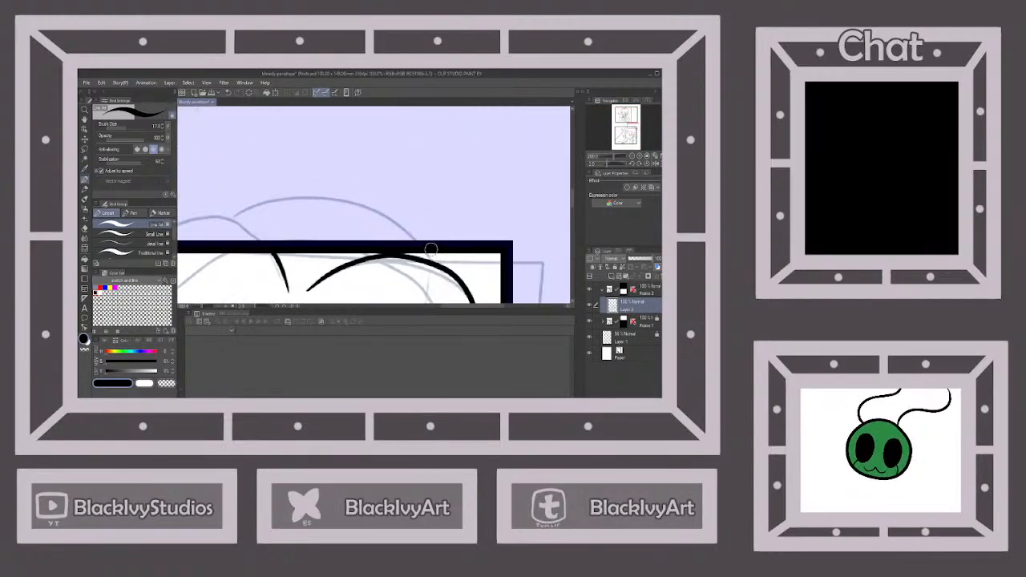
scroll(432, 265, down, 4)
scroll(425, 220, down, 3)
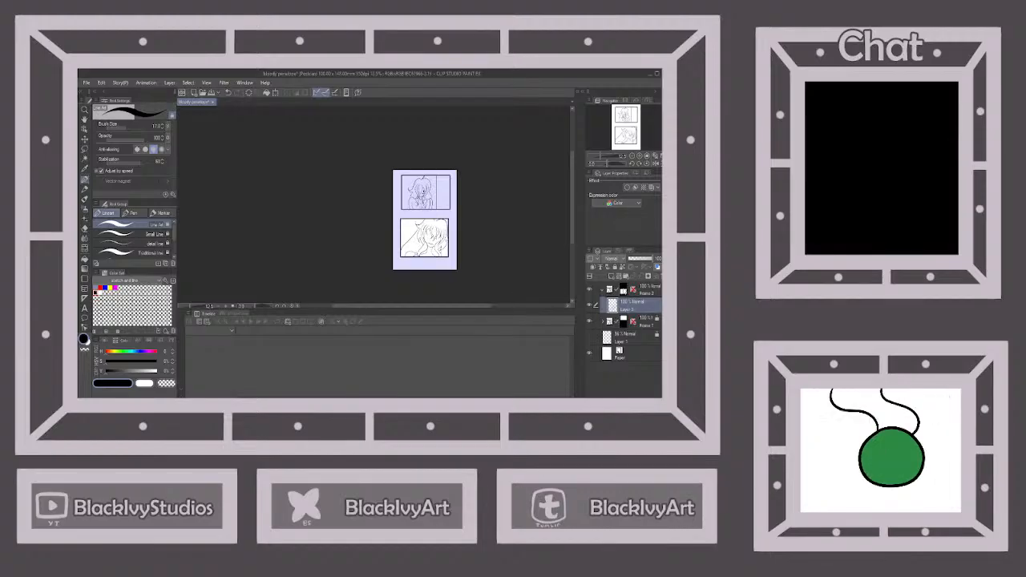
Add a color layer beneath the lower panel's line art and pencil a dark red blood drip from the mouth corner to the chin
click(612, 277)
drag(622, 300, 634, 327)
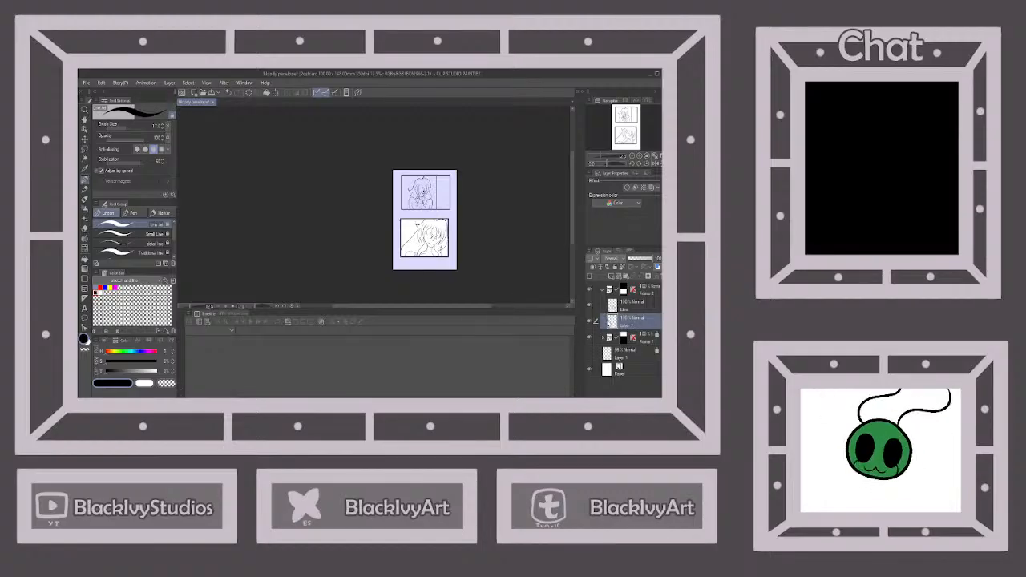
key(p)
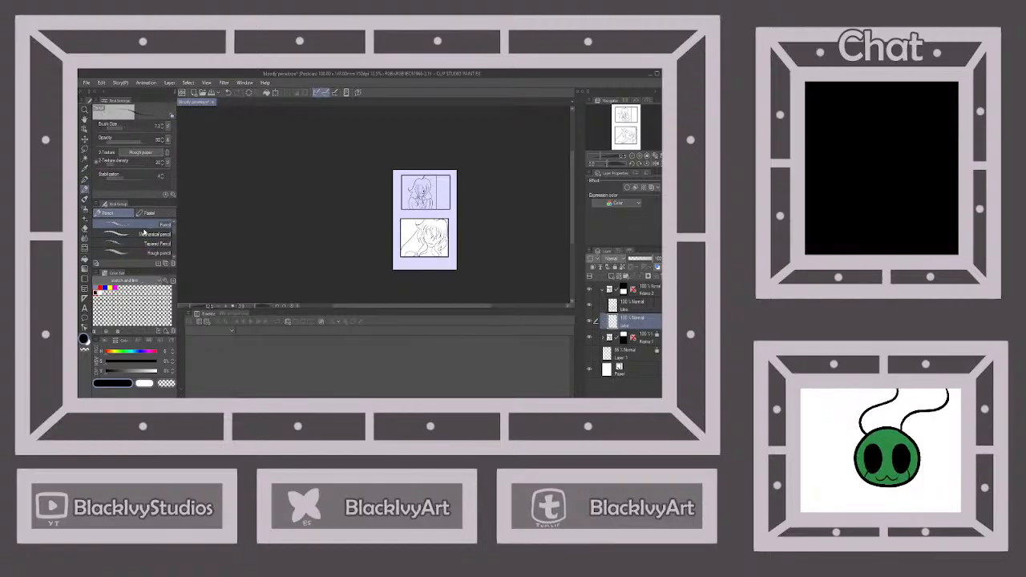
click(122, 97)
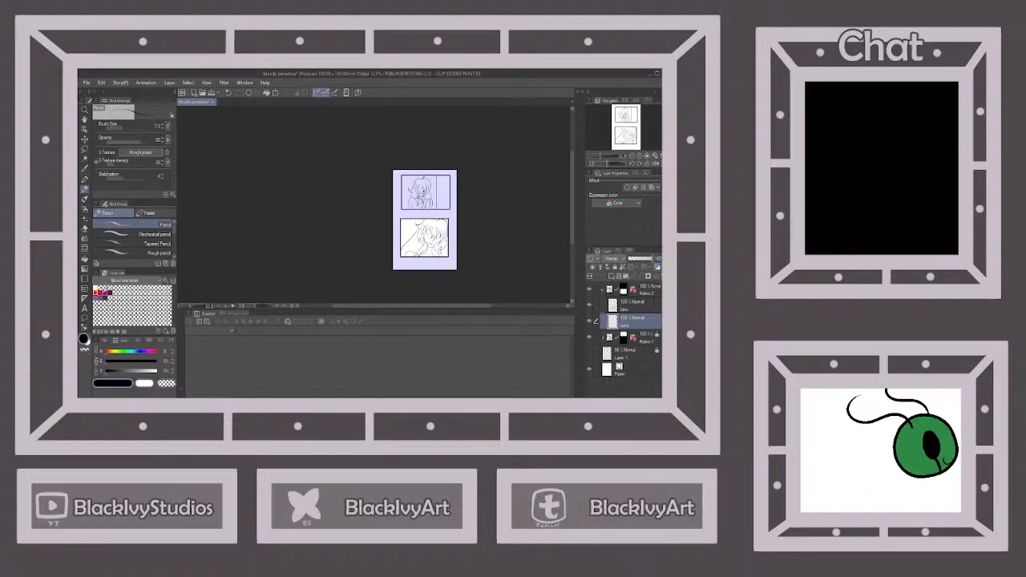
click(100, 294)
click(106, 293)
scroll(440, 241, up, 6)
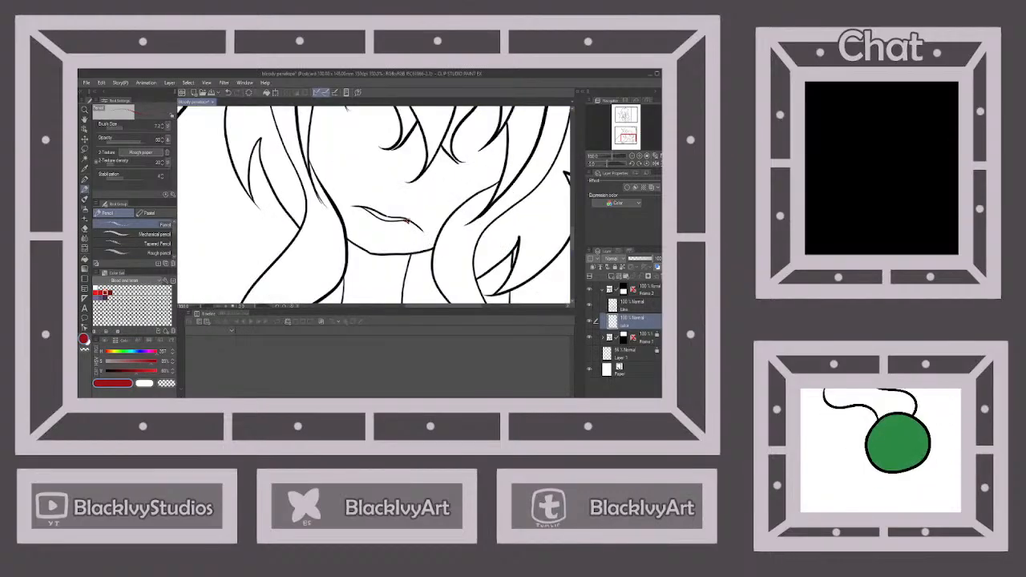
drag(407, 224, 410, 227)
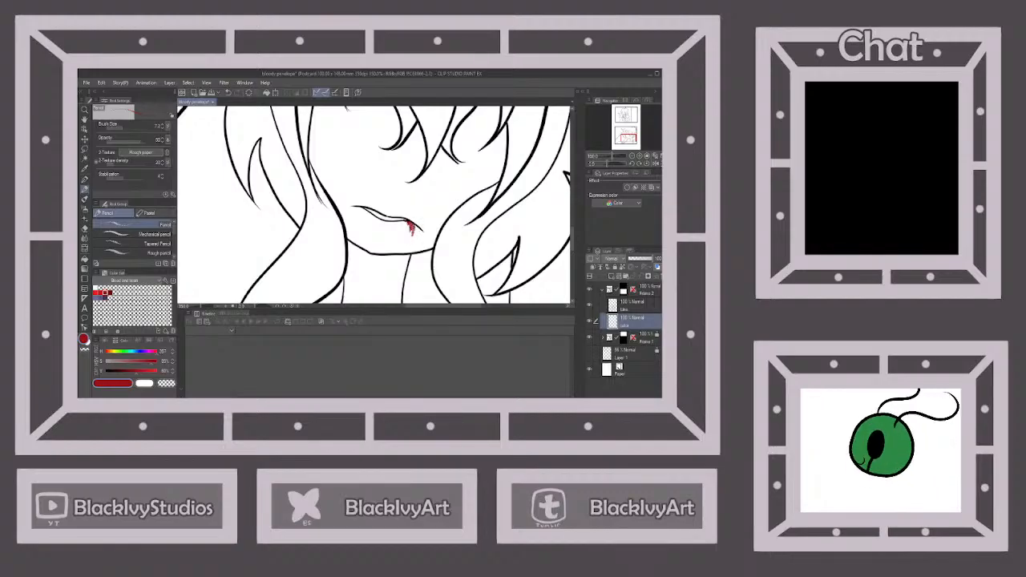
drag(410, 233, 411, 245)
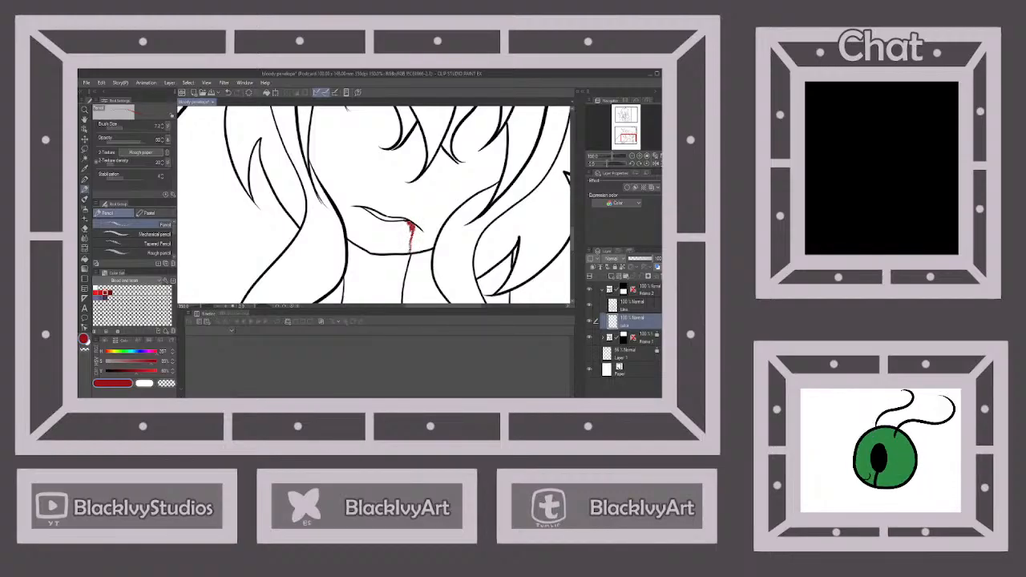
scroll(422, 211, down, 2)
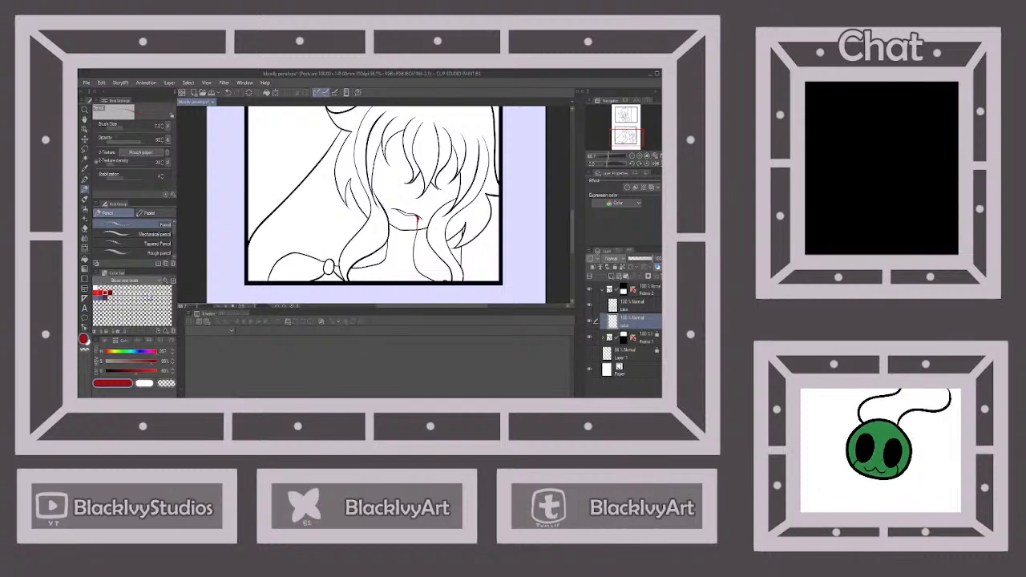
Shade the blood drip at the mouth with a darker red and add bright red accents along it
click(110, 294)
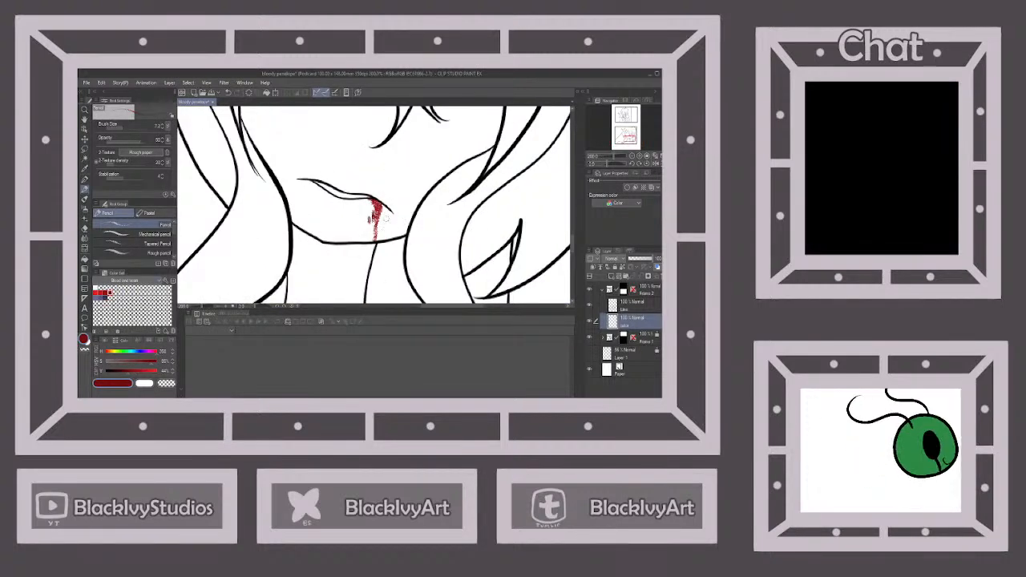
mouse_move(382, 204)
mouse_down()
mouse_move(391, 226)
mouse_move(378, 209)
mouse_move(377, 224)
mouse_up()
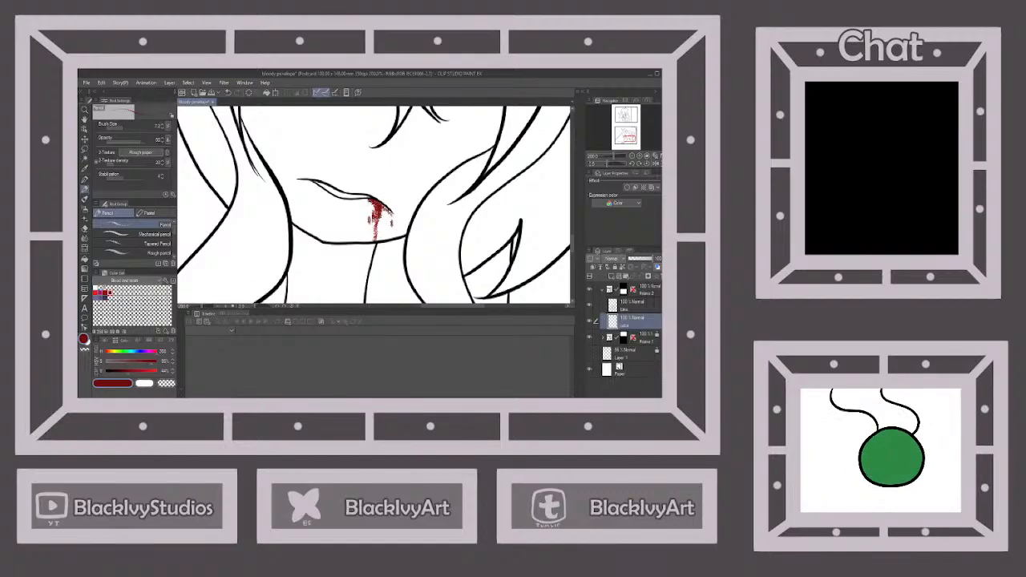
click(99, 291)
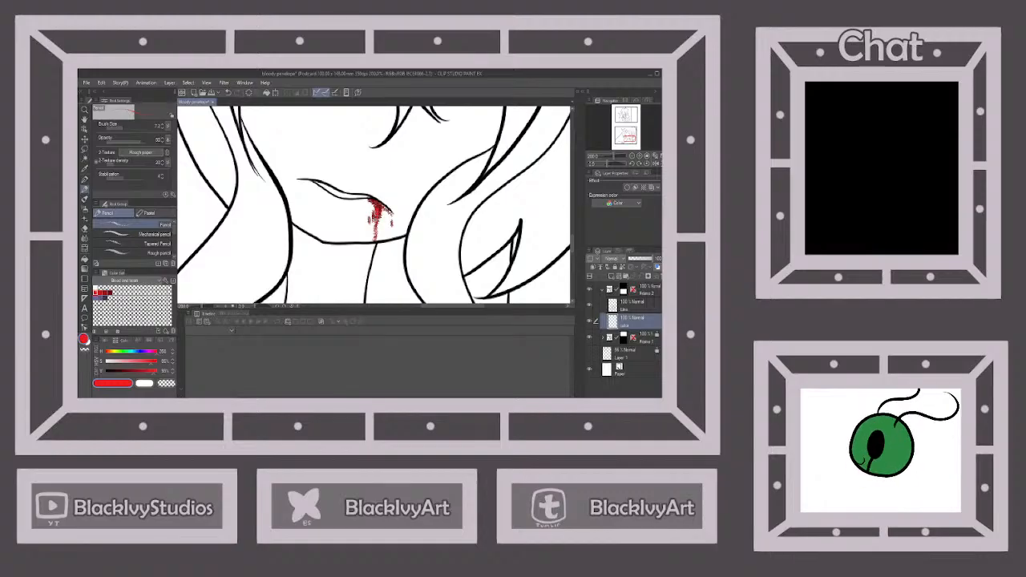
mouse_move(377, 219)
mouse_down()
mouse_move(372, 199)
mouse_move(374, 241)
mouse_up()
scroll(384, 224, down, 3)
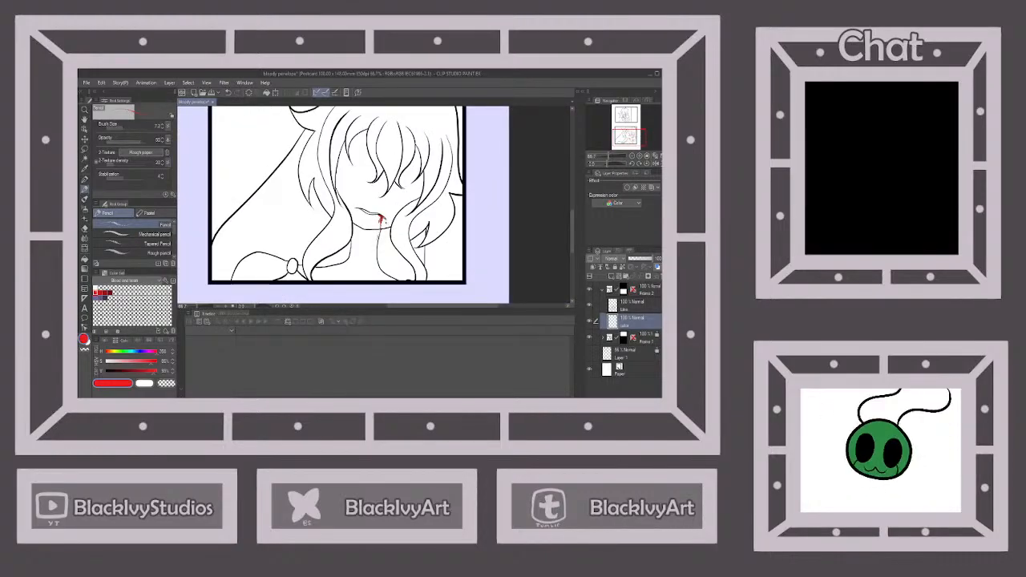
scroll(388, 249, down, 2)
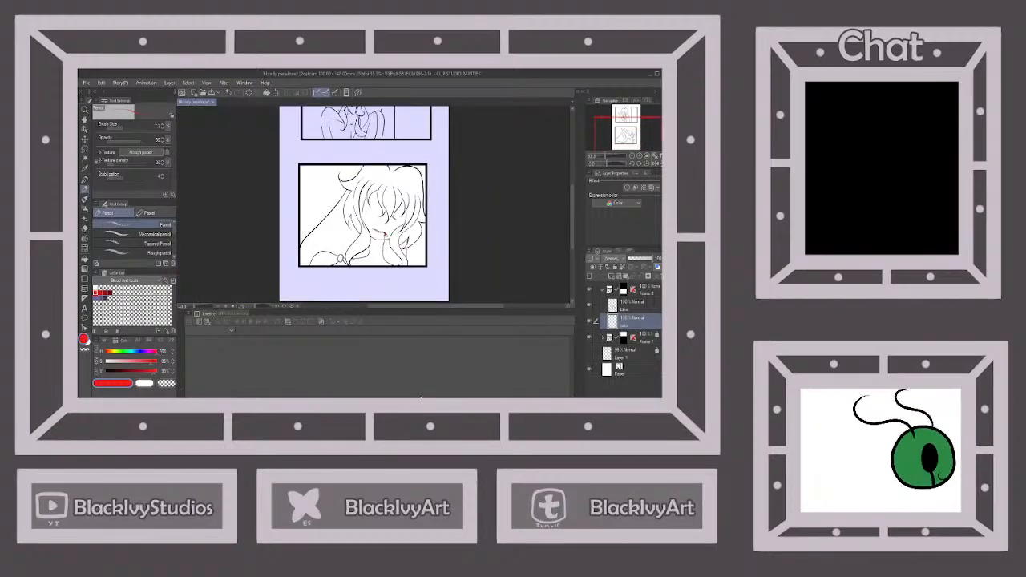
Lock the color layer, fill the lower panel's background beside the hair with black on the line layer, and lock that layer
click(615, 268)
key(ctrl+minus)
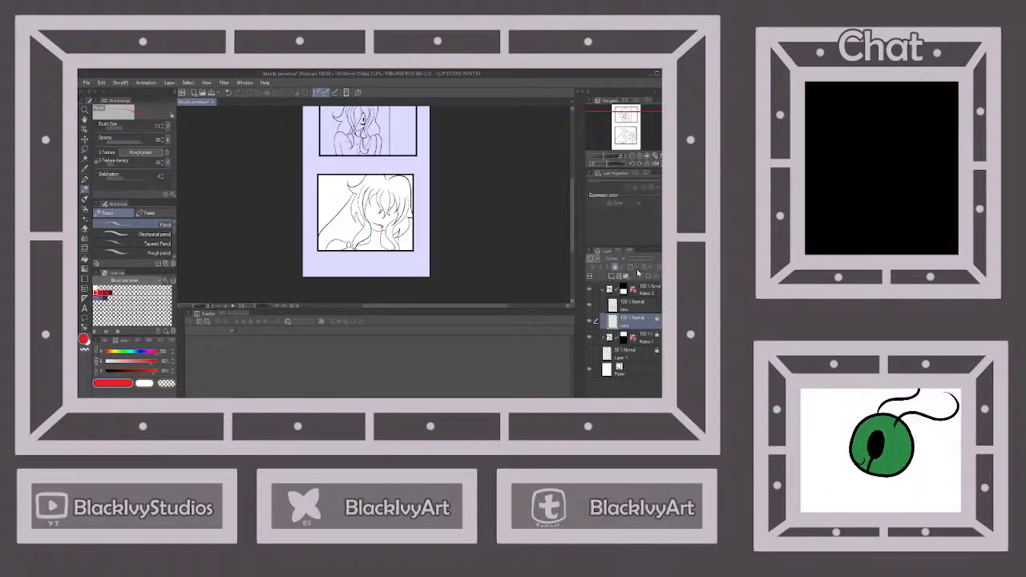
click(632, 304)
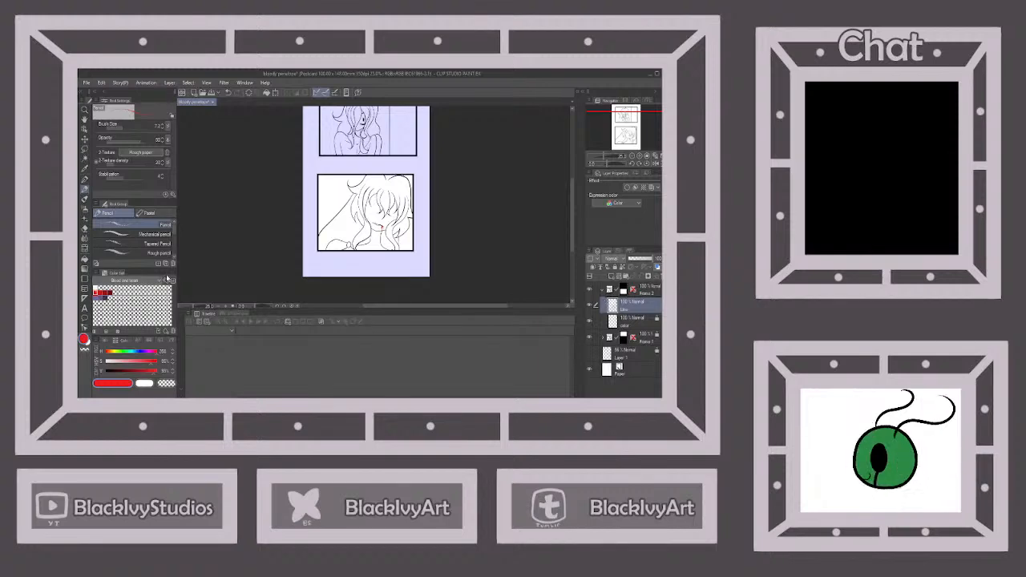
click(85, 259)
drag(119, 371, 79, 364)
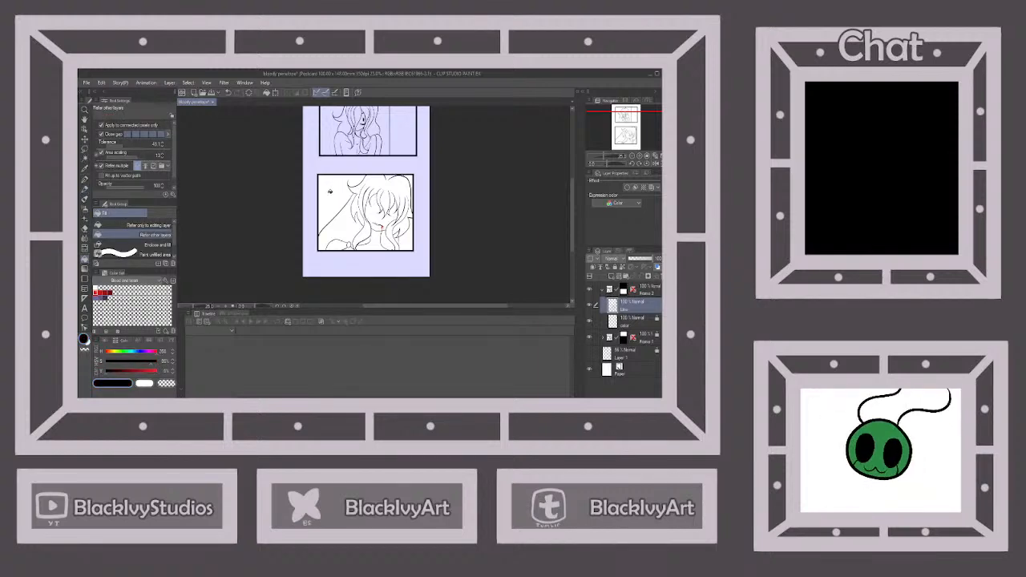
click(330, 192)
scroll(423, 255, down, 2)
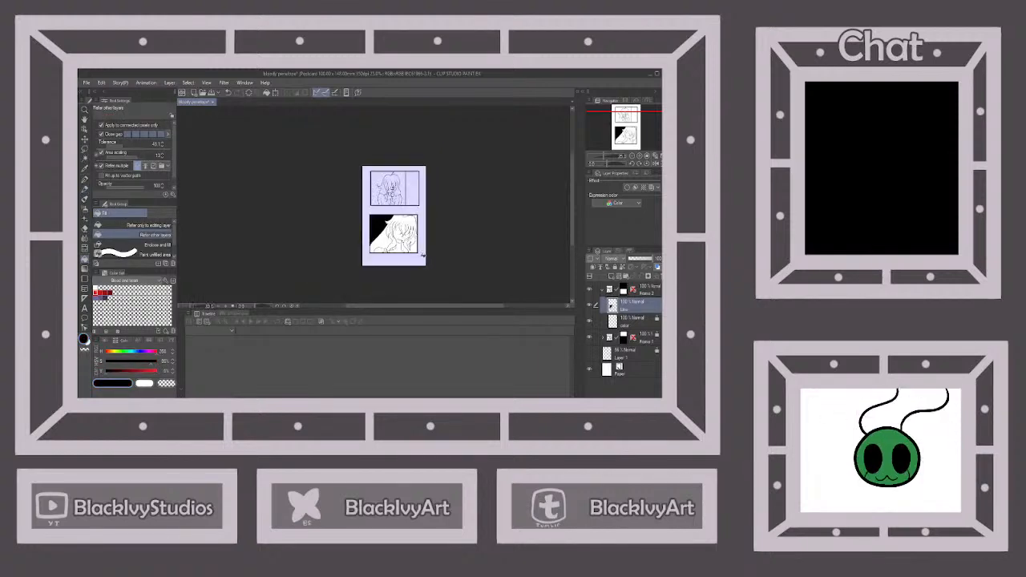
click(615, 267)
Unlock the upper panel's line layer and fill the background around the character with black, leaving the strip beyond the vertical line white
click(603, 337)
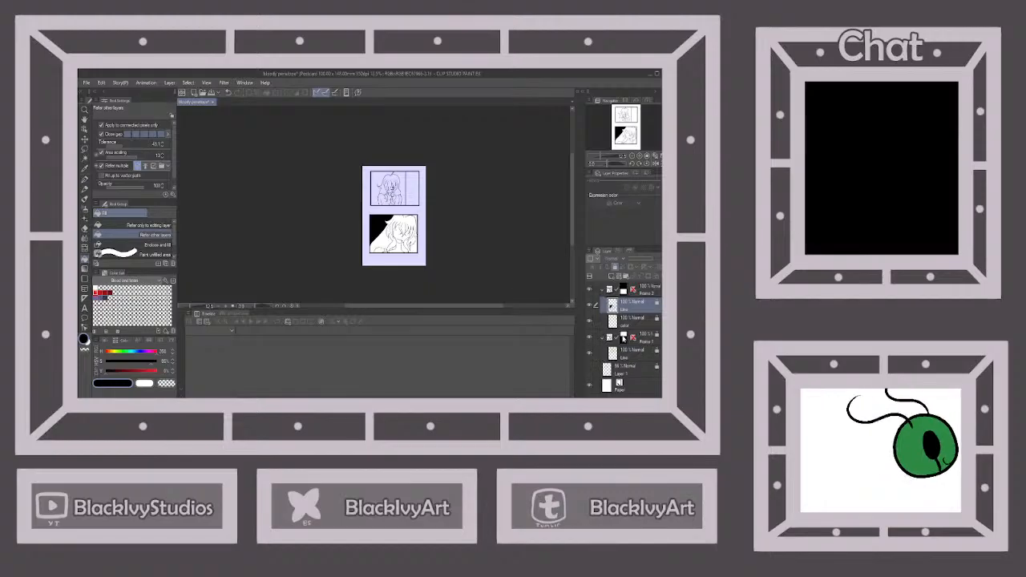
click(646, 337)
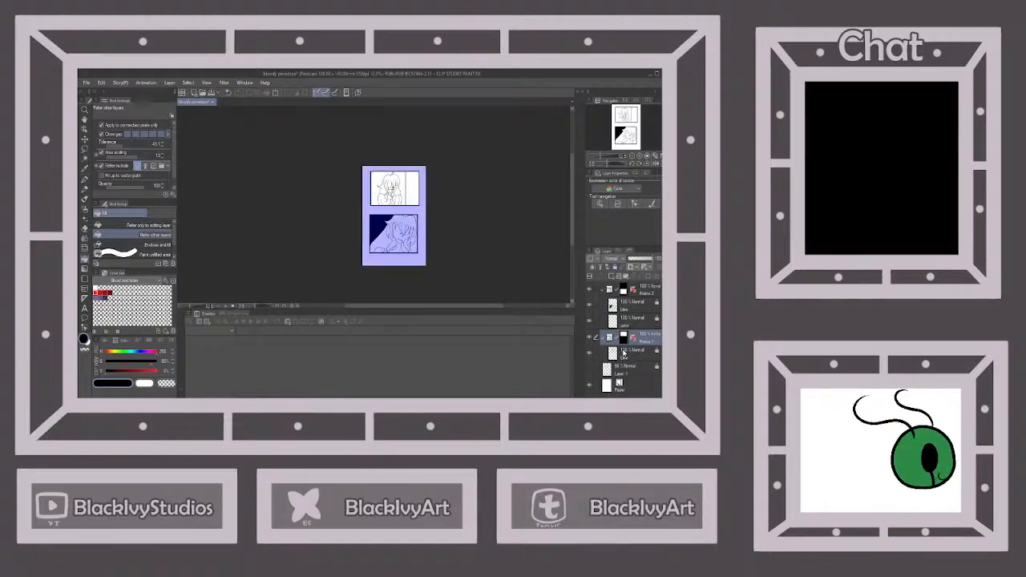
click(625, 352)
click(615, 267)
click(603, 291)
scroll(405, 191, up, 2)
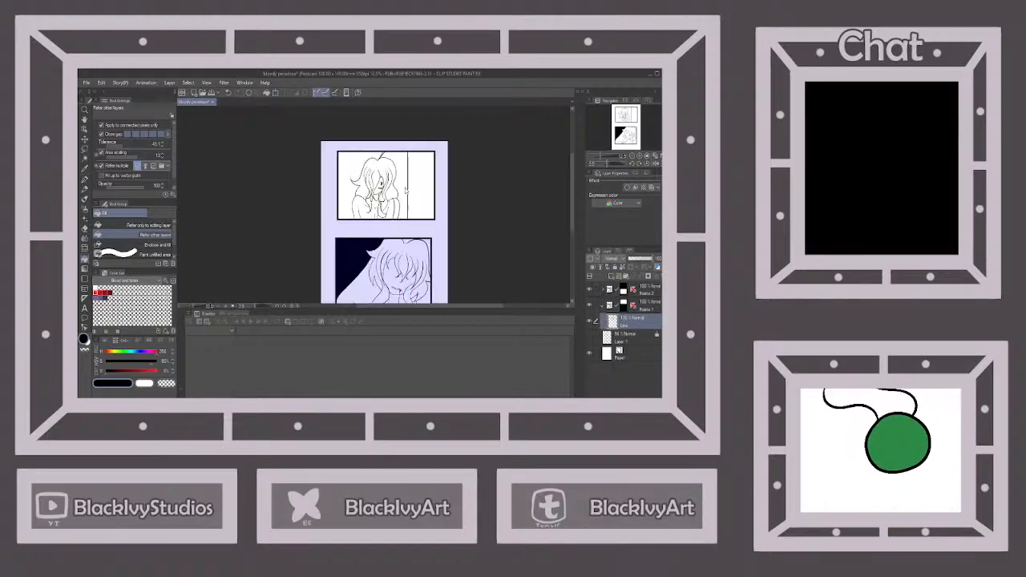
scroll(405, 191, up, 1)
click(402, 186)
click(364, 146)
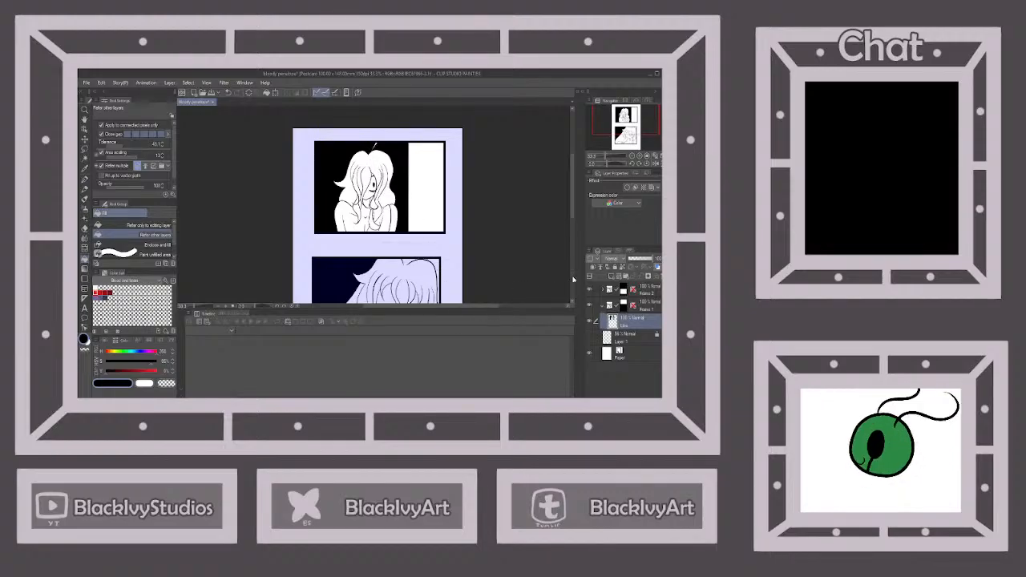
Lock the upper panel's line layer and both panels' frame folders
click(615, 267)
click(603, 305)
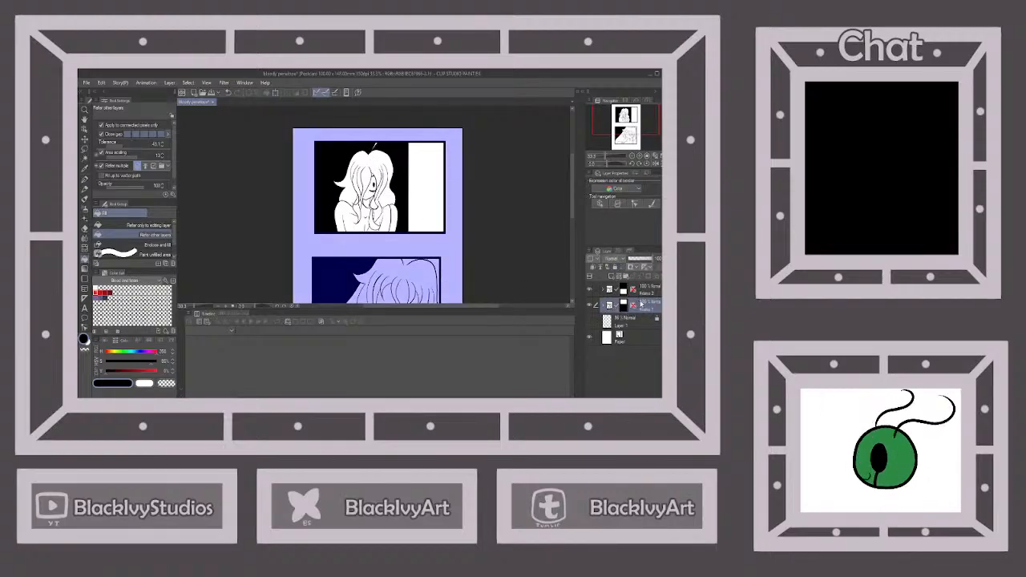
click(615, 268)
click(644, 294)
click(616, 269)
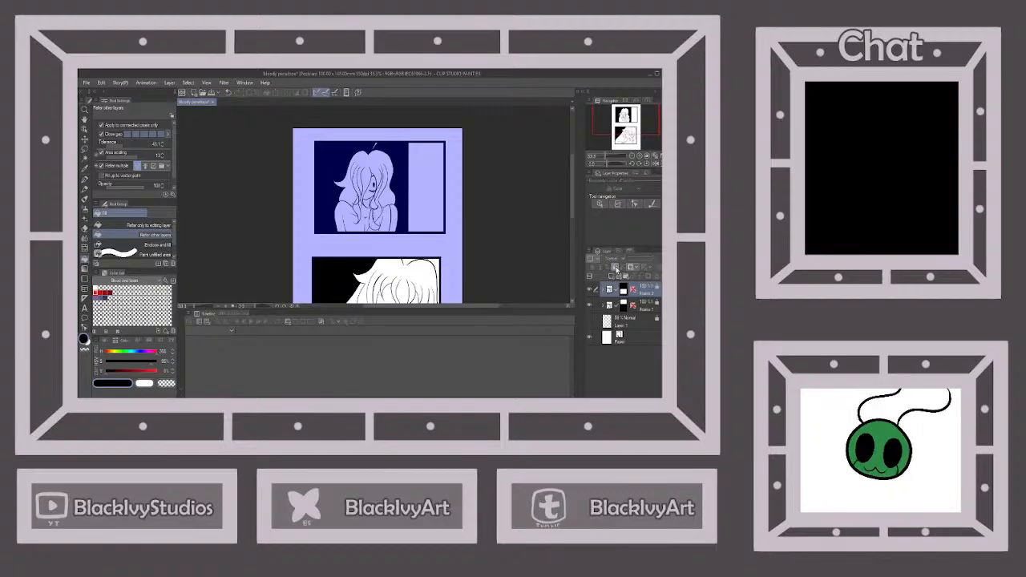
Add a new layer above the sketch layer, fill the page margins and the gutter between the panels with black, and lock it
click(629, 320)
click(611, 275)
scroll(460, 248, down, 3)
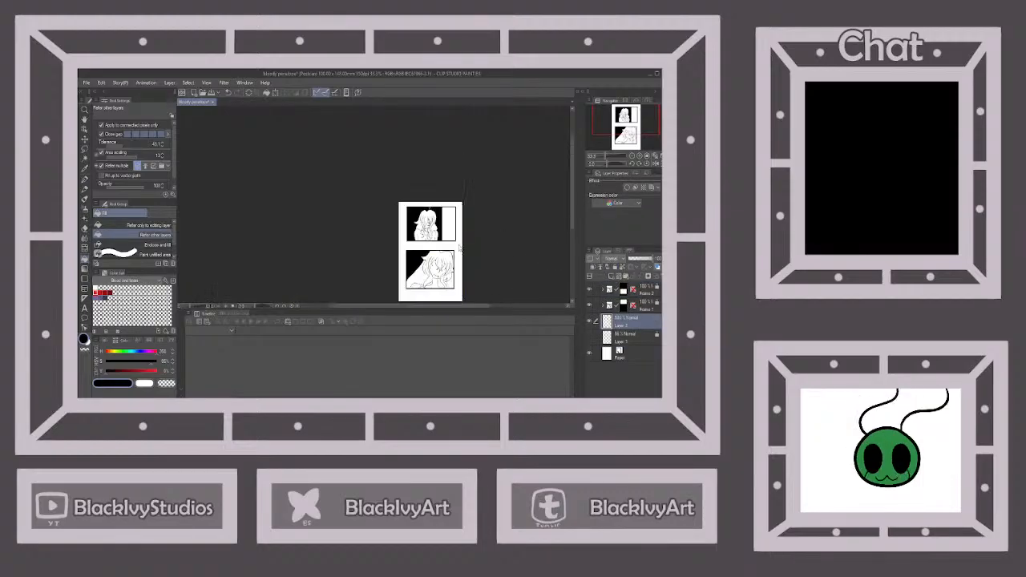
click(460, 250)
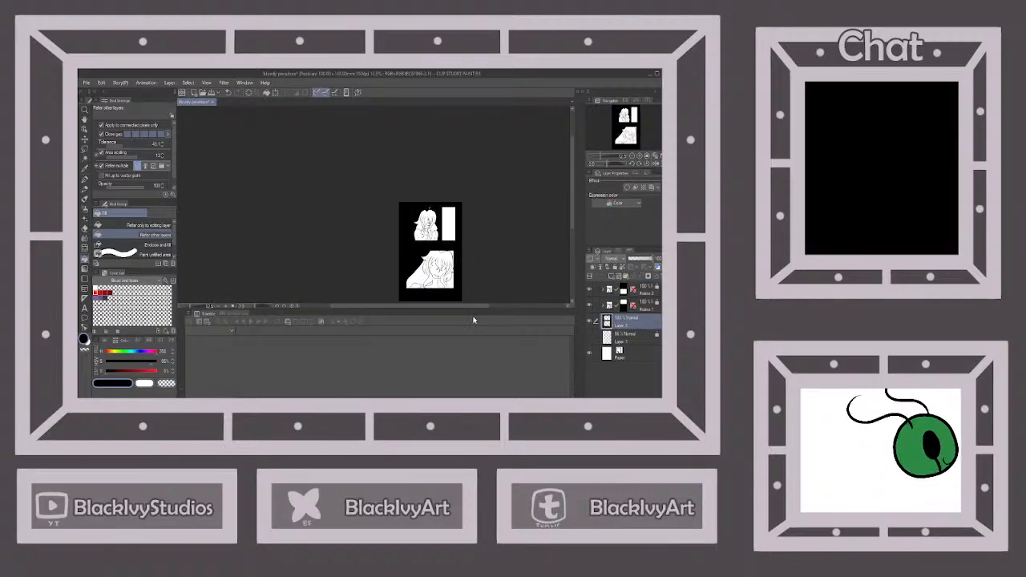
click(615, 270)
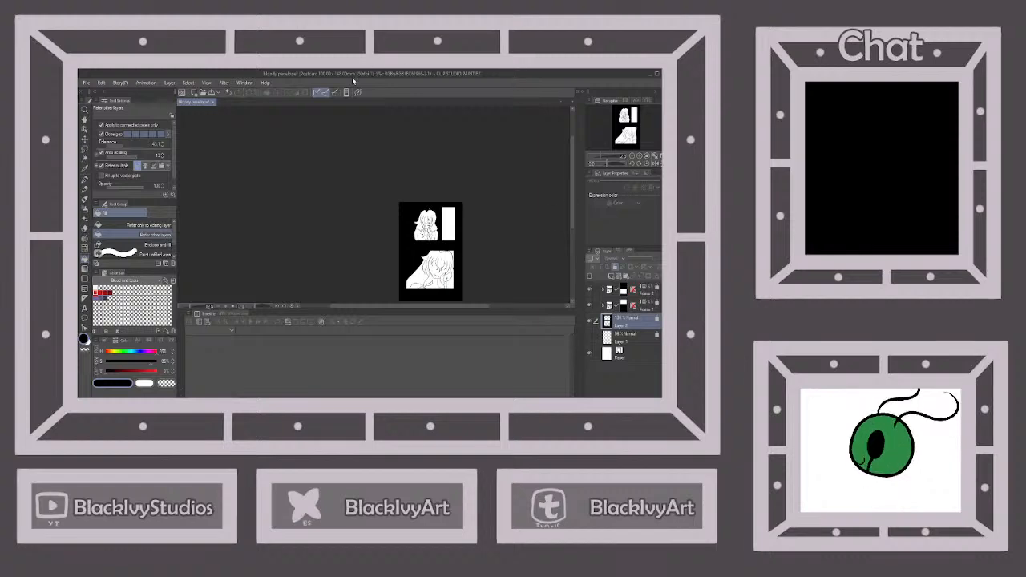
Save the finished comic page and close the document
click(212, 94)
click(211, 102)
click(325, 396)
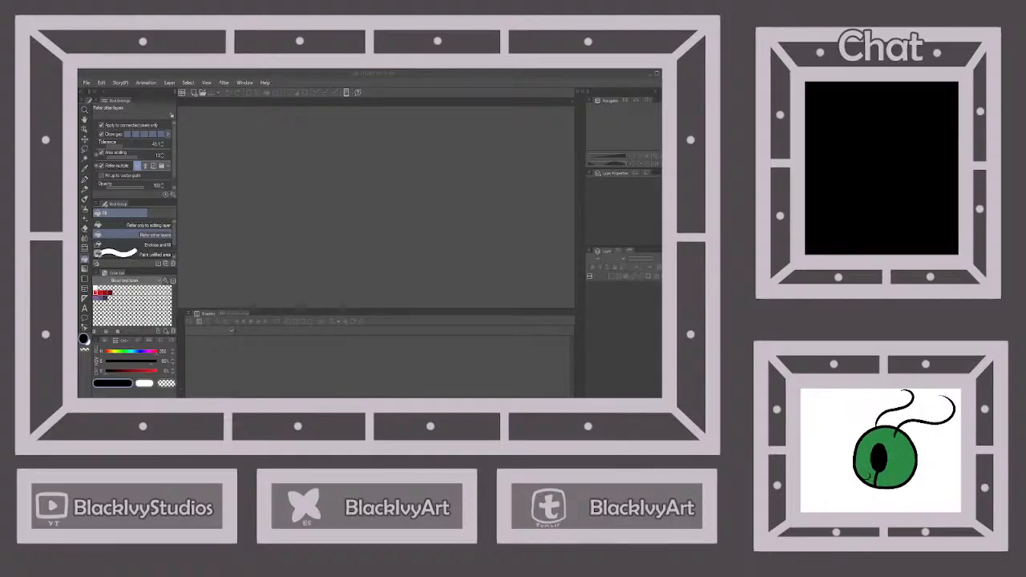
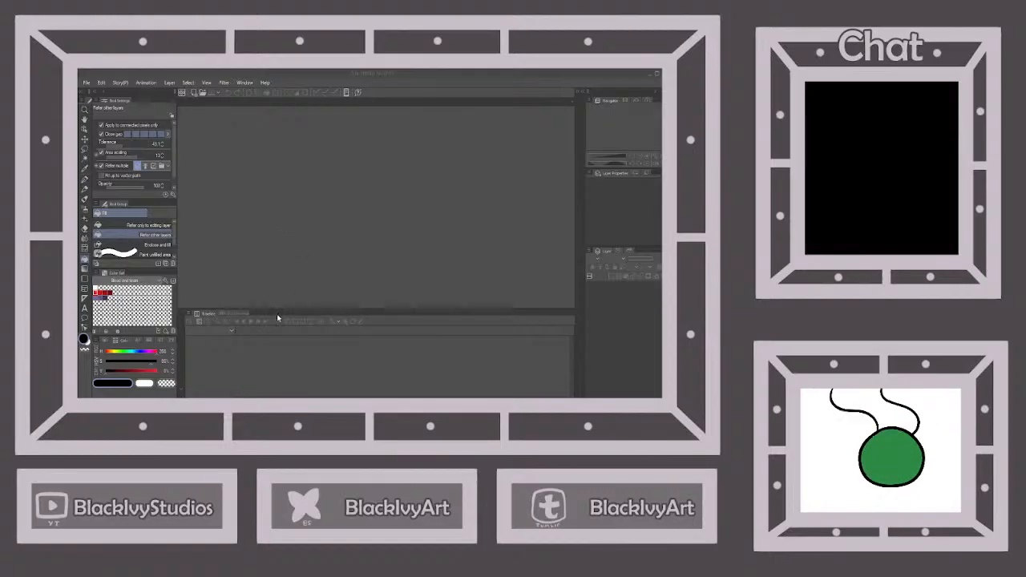
Create a new blank illustration canvas with an empty drawing layer above the white paper
click(359, 138)
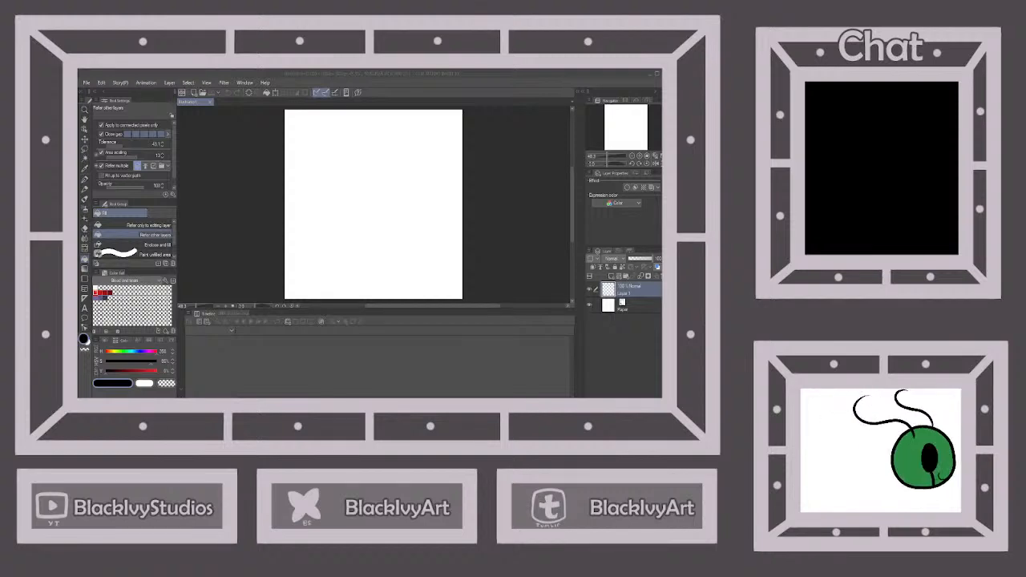
scroll(330, 175, down, 1)
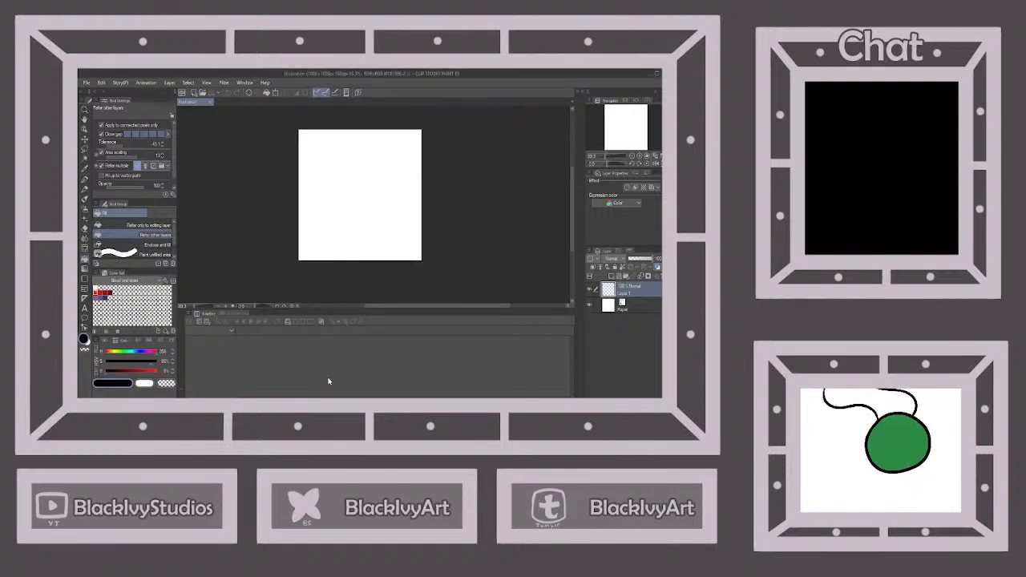
scroll(314, 157, up, 1)
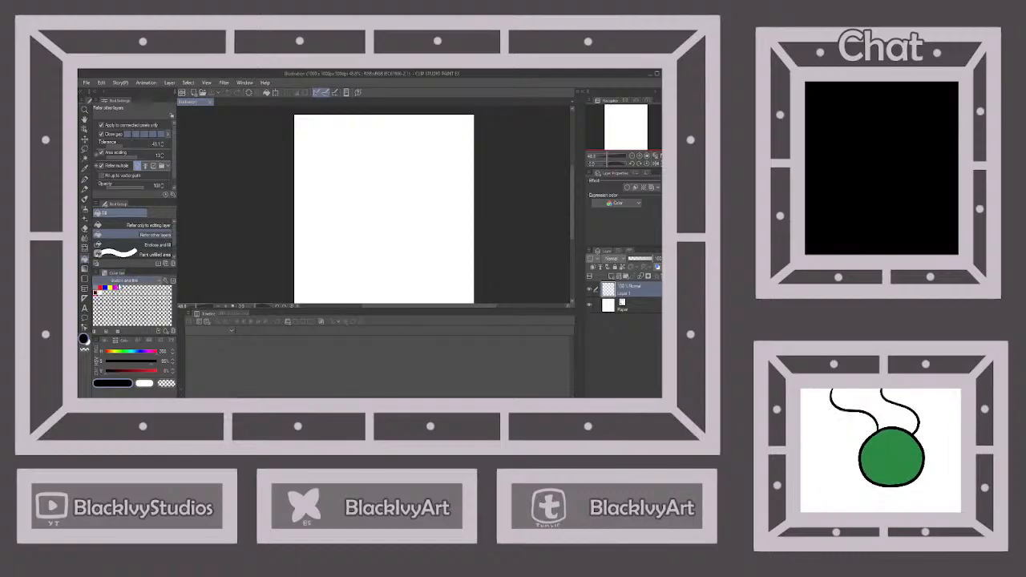
Set up for sketching with the sketching colour set, a muted grey-blue drawing colour and a thin pen brush
click(96, 288)
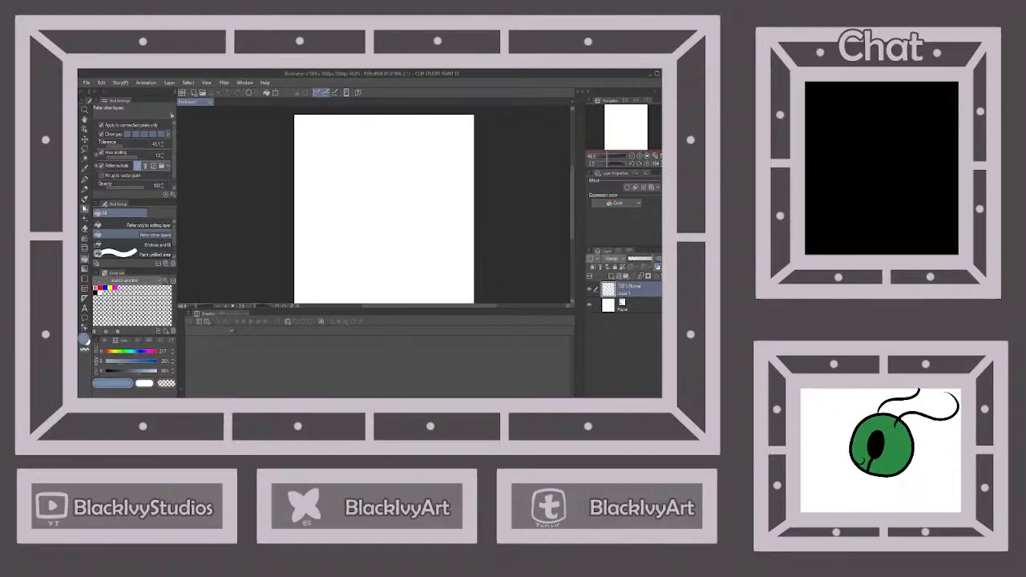
click(85, 180)
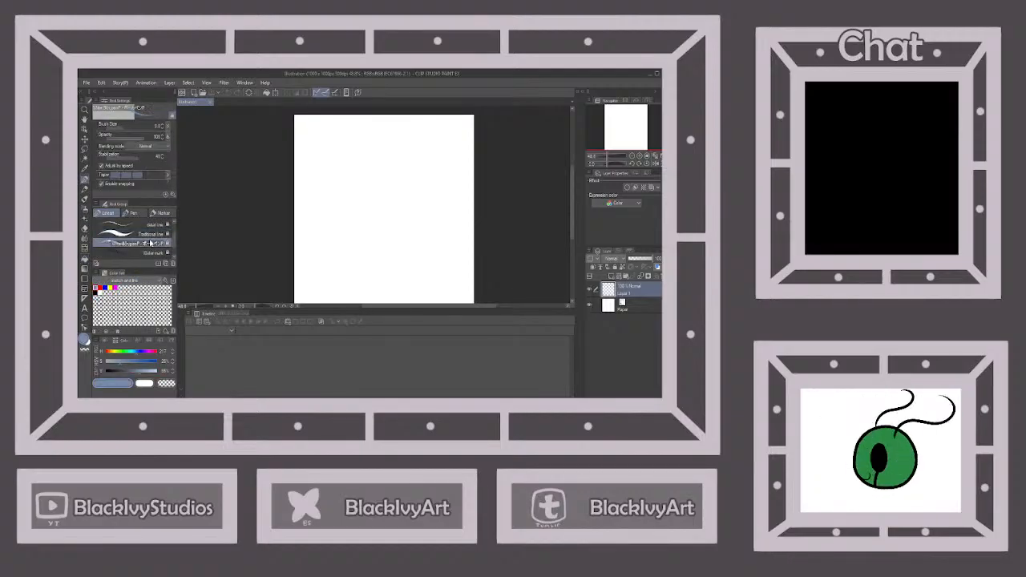
scroll(398, 242, down, 1)
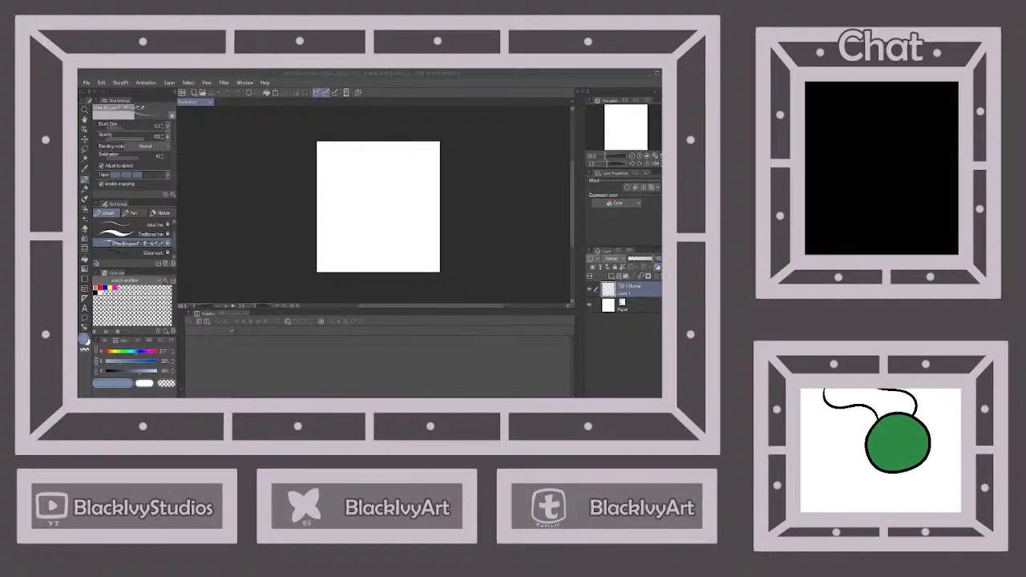
Open the character's outfit chart image as a second document for reference
key(alt+Tab)
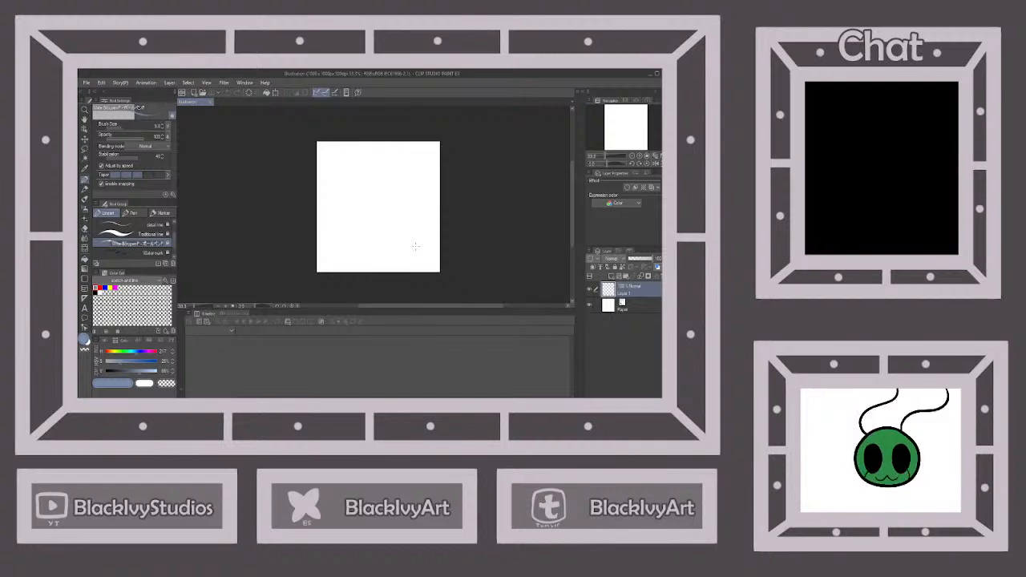
scroll(418, 170, up, 2)
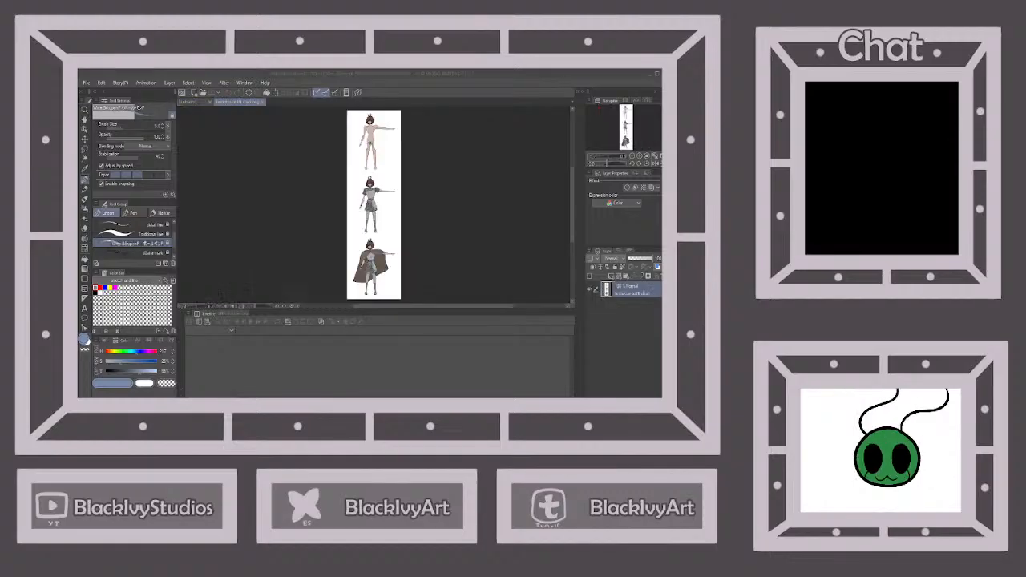
click(429, 74)
Examine the three figures on the outfit chart, from the bare anatomy to the cloaked outfit, including the head and torso up close
scroll(375, 134, up, 5)
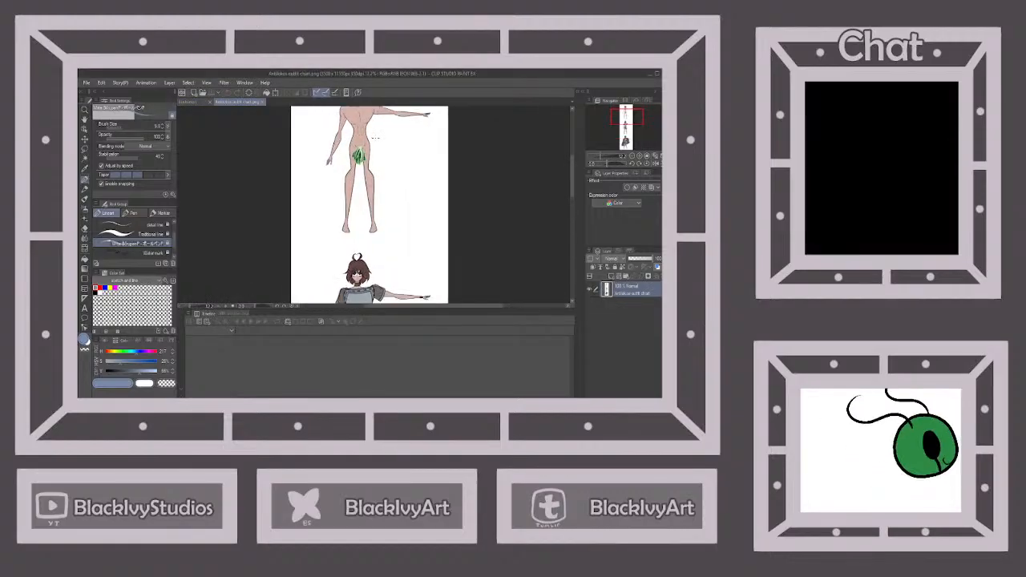
scroll(375, 204, down, 5)
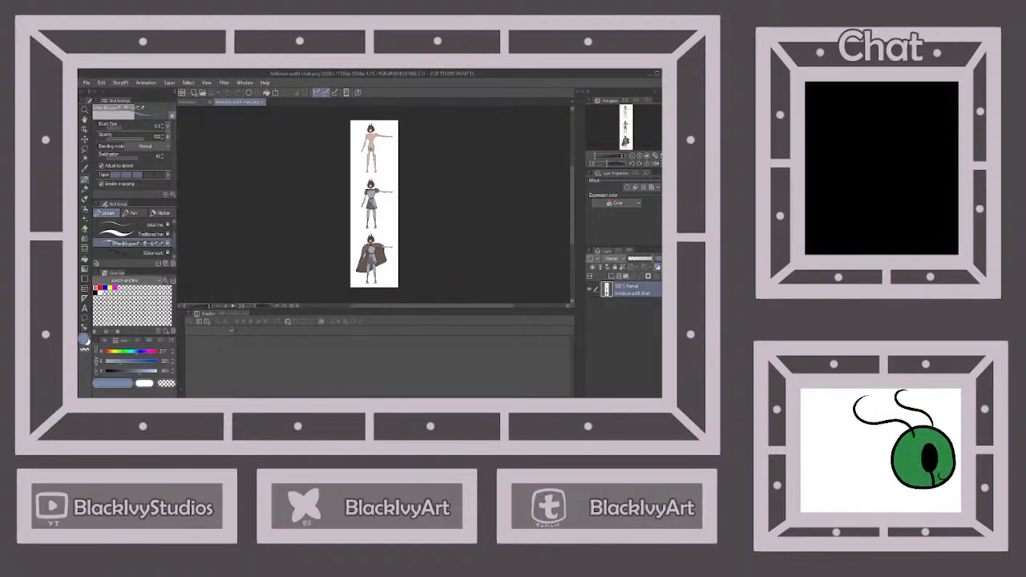
scroll(373, 145, up, 4)
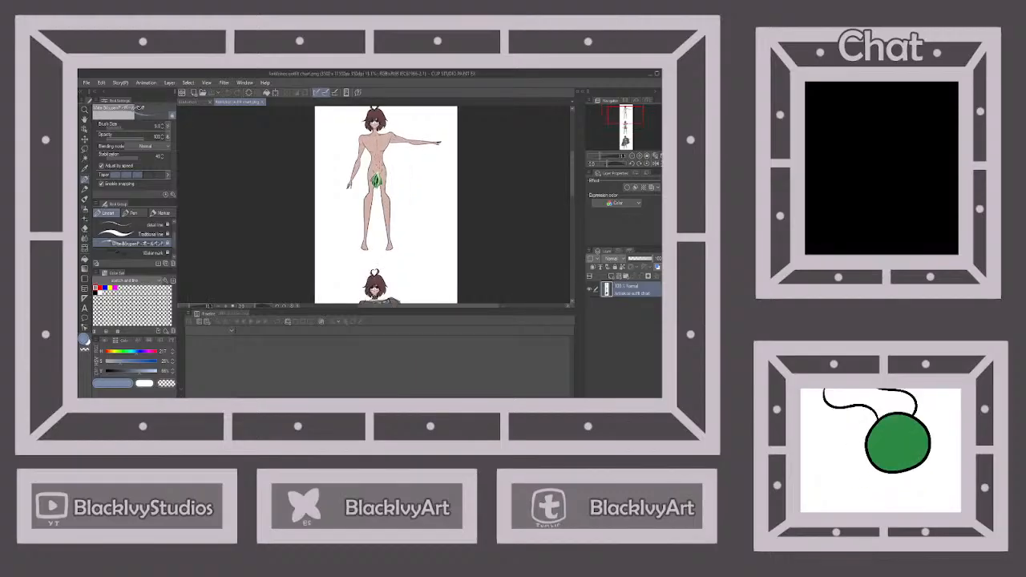
scroll(374, 161, up, 3)
scroll(374, 160, down, 3)
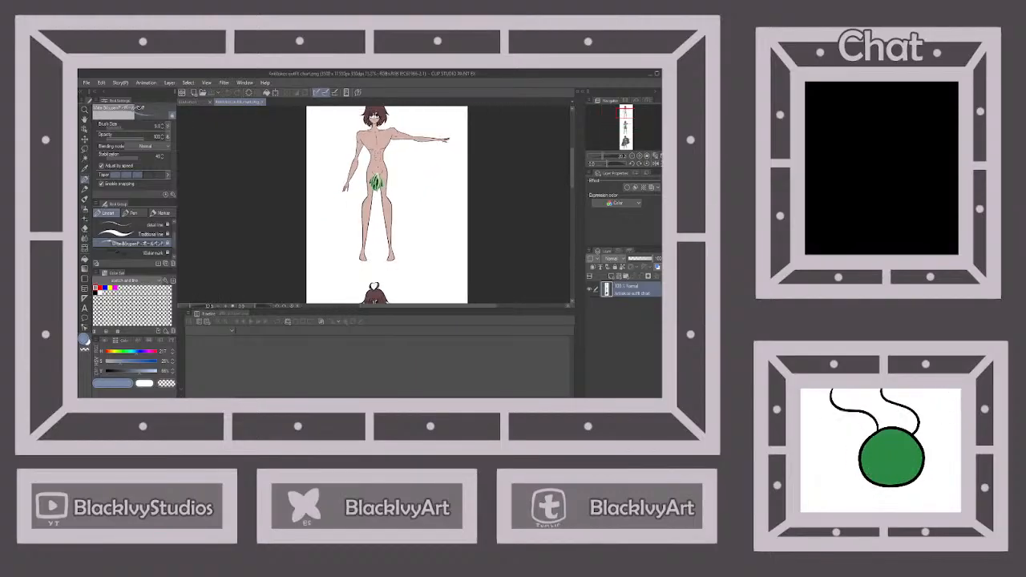
scroll(374, 204, down, 3)
scroll(374, 213, up, 3)
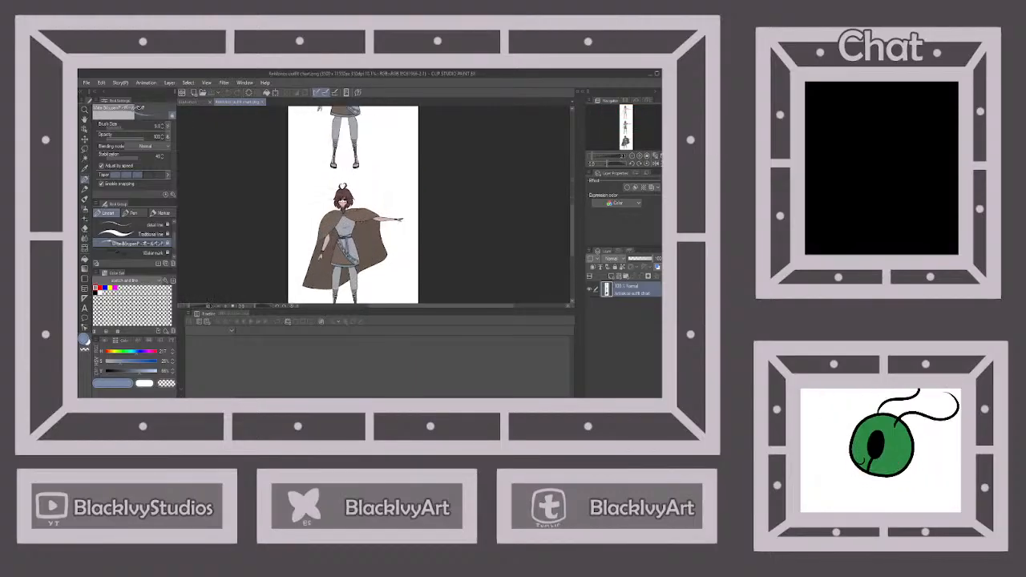
scroll(374, 204, down, 3)
scroll(374, 204, up, 3)
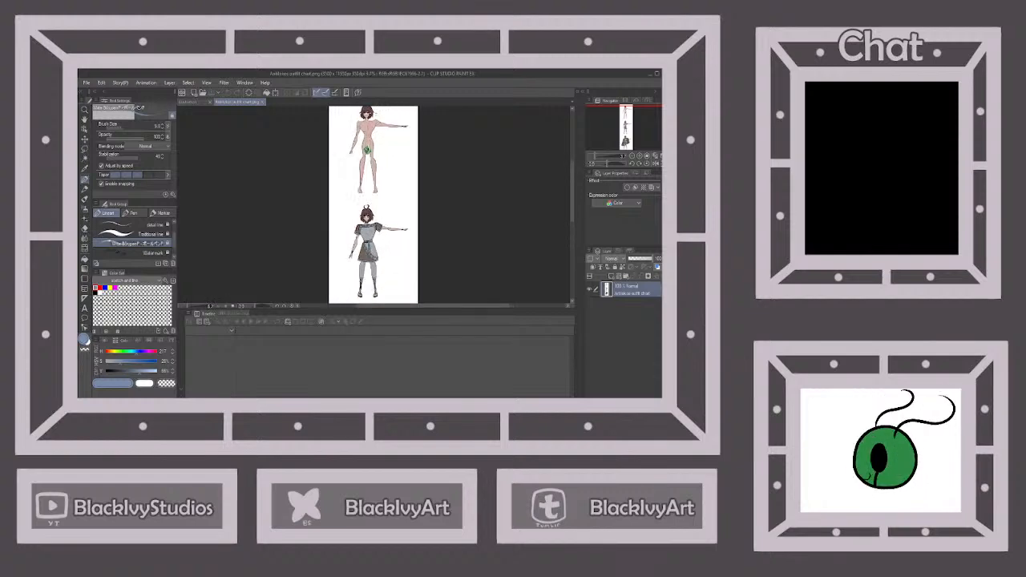
scroll(353, 195, up, 4)
scroll(353, 195, down, 1)
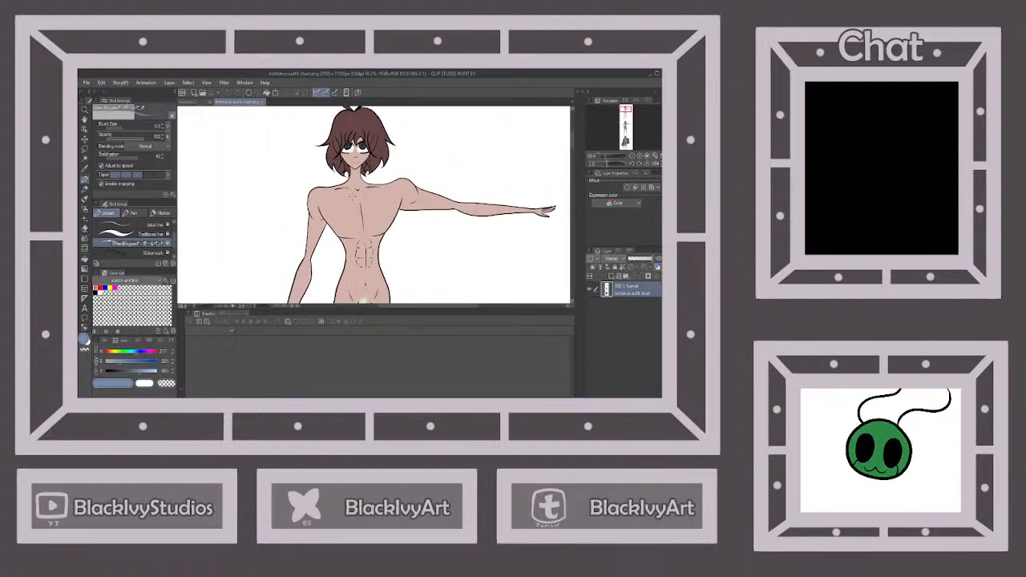
scroll(353, 195, down, 1)
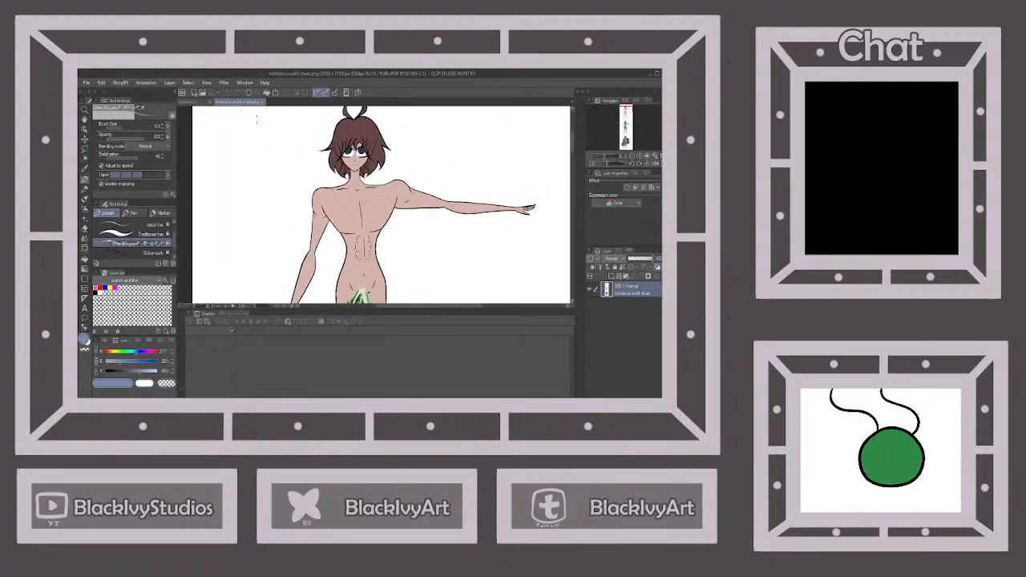
Return to the blank canvas and sketch the front contour of a turned face in its upper right area, undoing the first jaw stroke
click(193, 103)
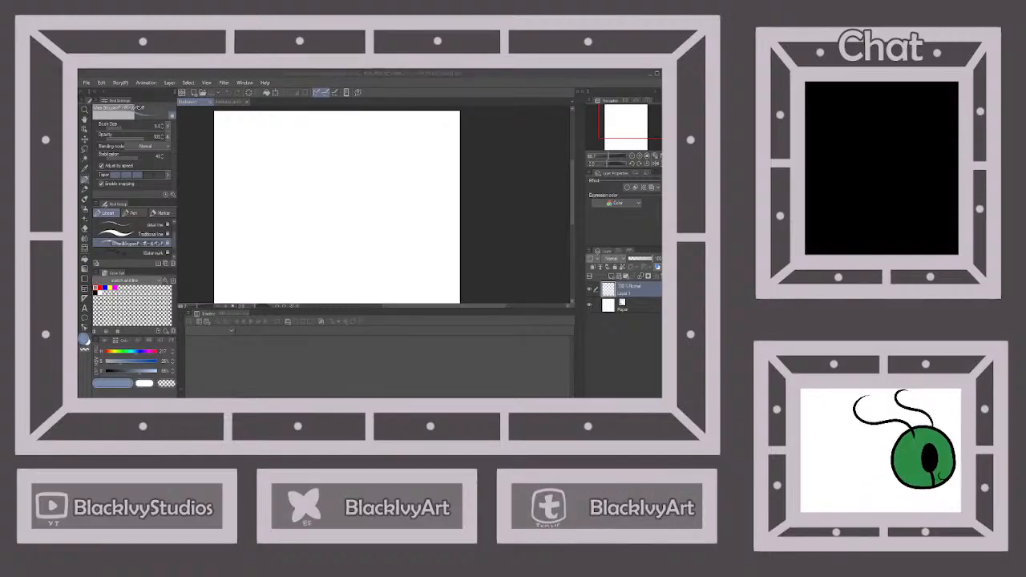
click(369, 353)
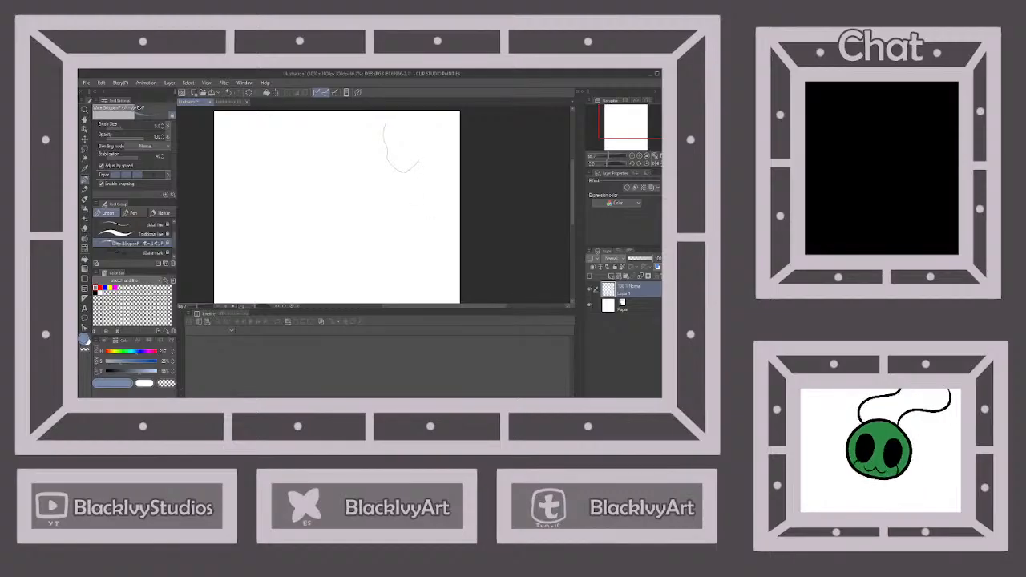
click(228, 93)
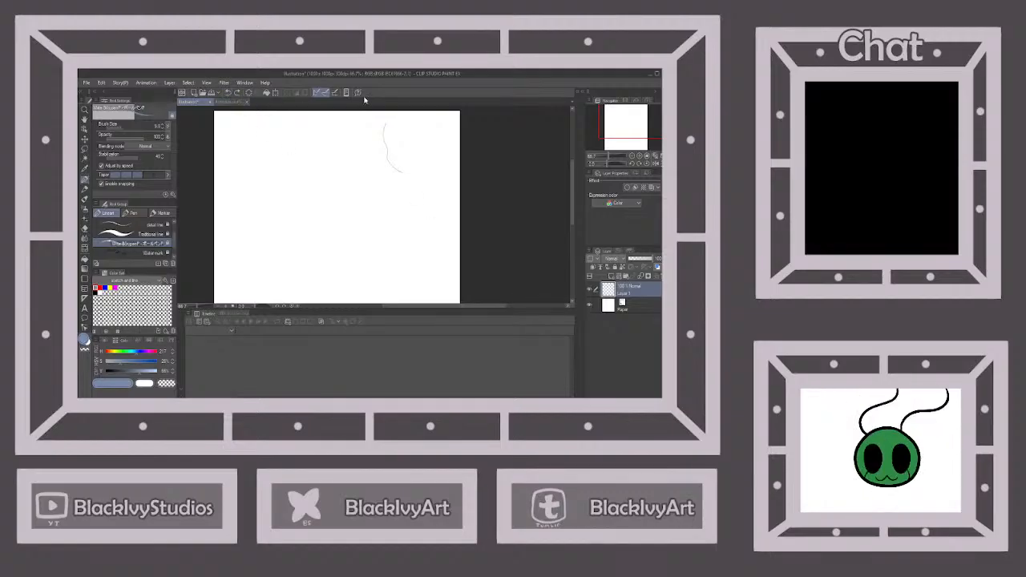
key(ctrl+plus)
scroll(407, 144, down, 4)
scroll(406, 161, up, 5)
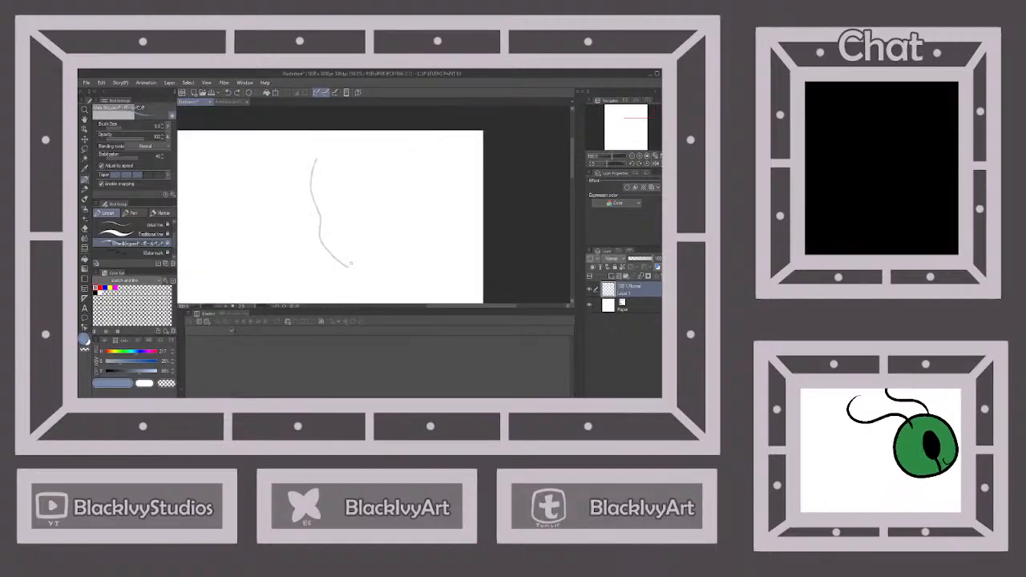
Redraw the jaw line from the chin and close the head with a rounded skull curve
drag(349, 266, 390, 239)
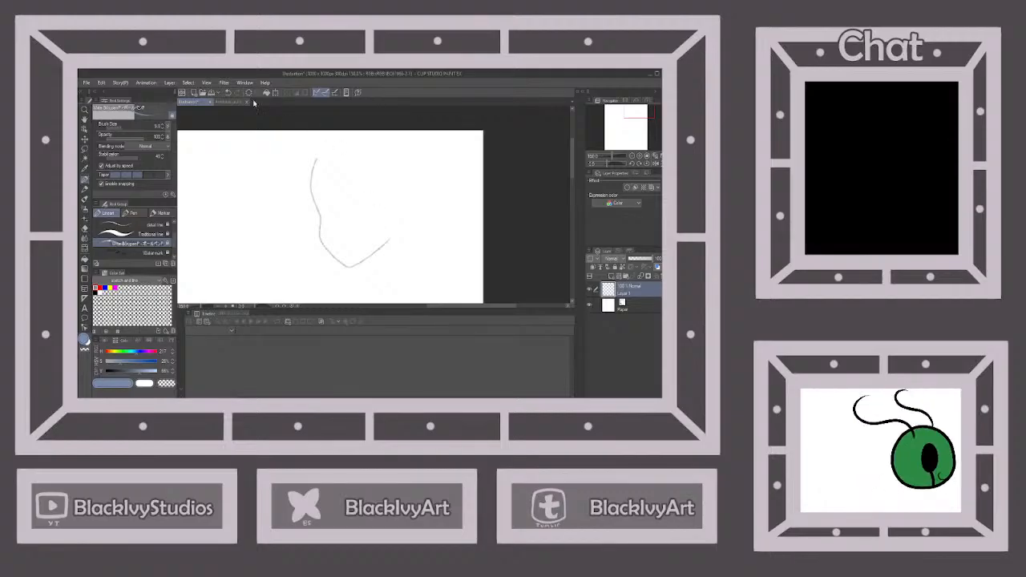
click(229, 93)
drag(349, 267, 381, 239)
mouse_move(315, 164)
mouse_down()
mouse_move(352, 136)
mouse_move(380, 140)
mouse_move(396, 155)
mouse_move(397, 210)
mouse_up()
click(229, 93)
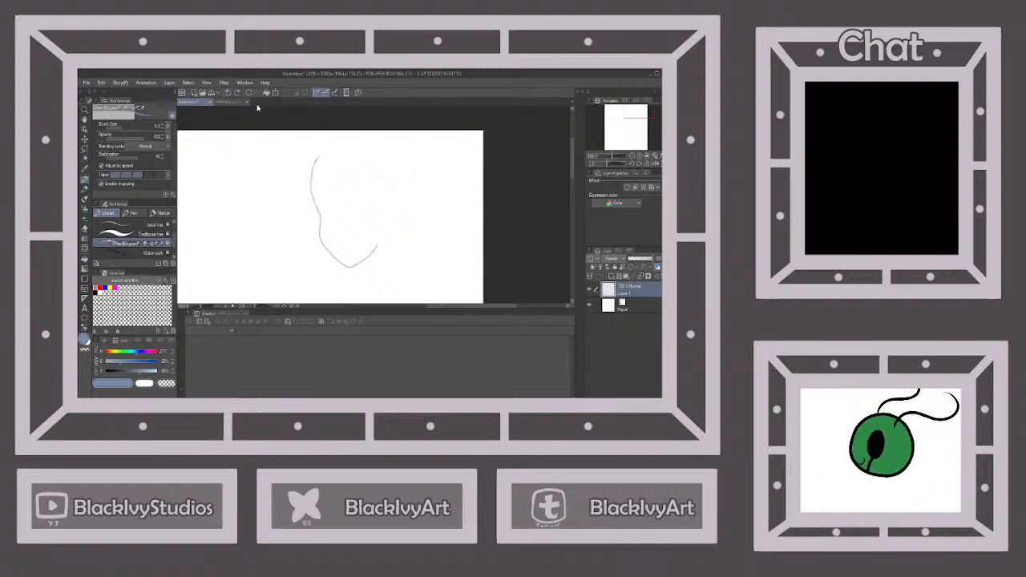
mouse_move(338, 136)
mouse_down()
mouse_move(374, 130)
mouse_move(401, 154)
mouse_move(413, 250)
mouse_up()
Move the head sketch slightly down and to the left on the canvas, and return to the sketching pen
scroll(405, 197, down, 3)
click(85, 140)
scroll(412, 250, down, 2)
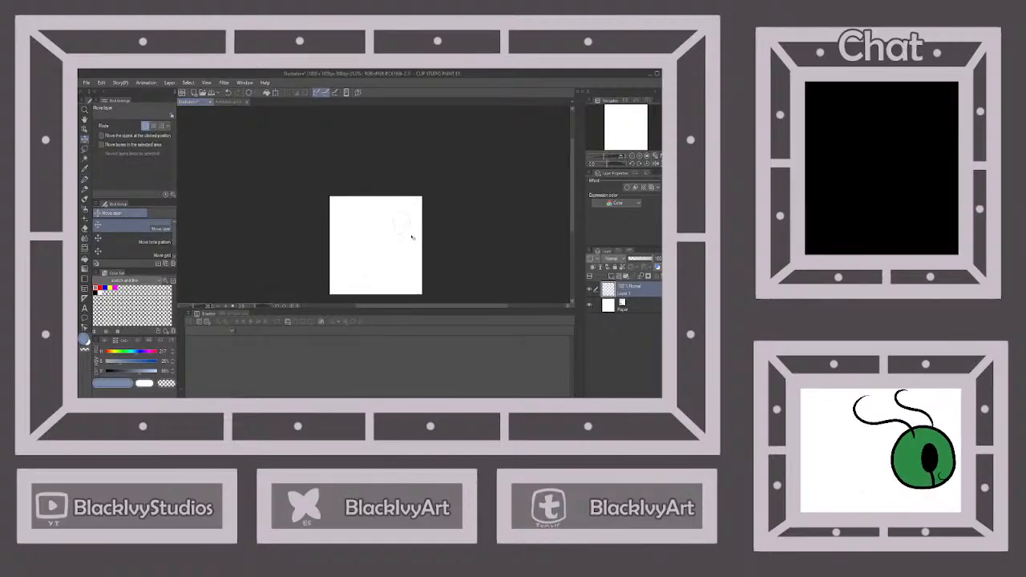
key(p)
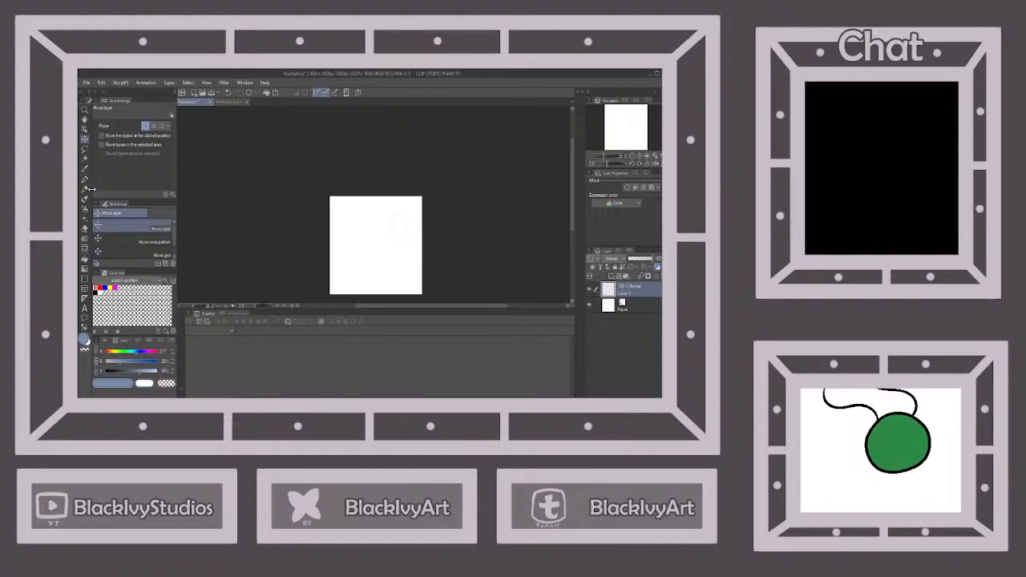
Try to sketch the neck and shoulder lines below the head, and undo them
scroll(414, 234, down, 2)
scroll(416, 246, up, 2)
scroll(417, 246, up, 2)
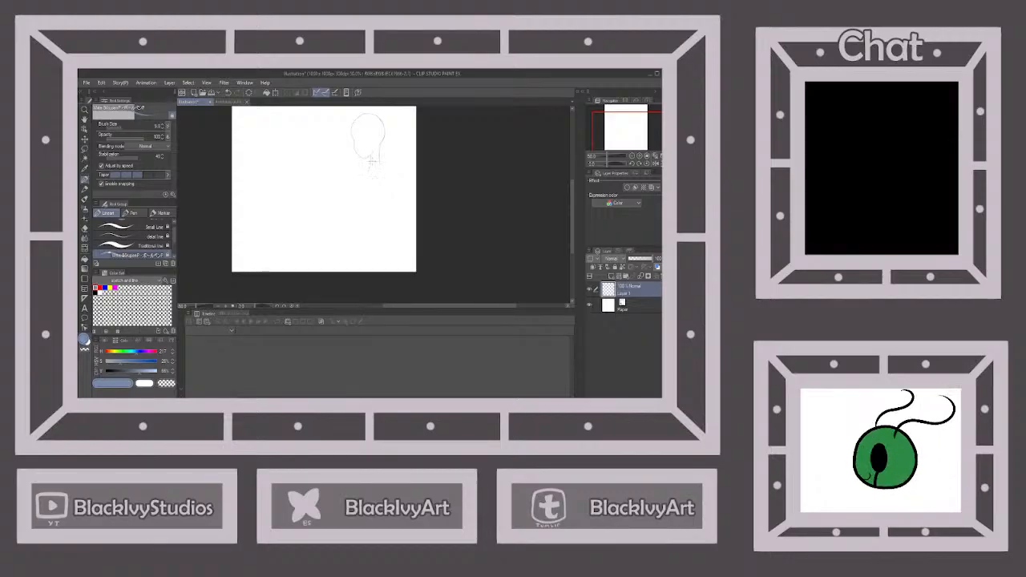
mouse_move(370, 163)
mouse_down()
mouse_move(344, 173)
mouse_move(402, 165)
mouse_up()
click(228, 93)
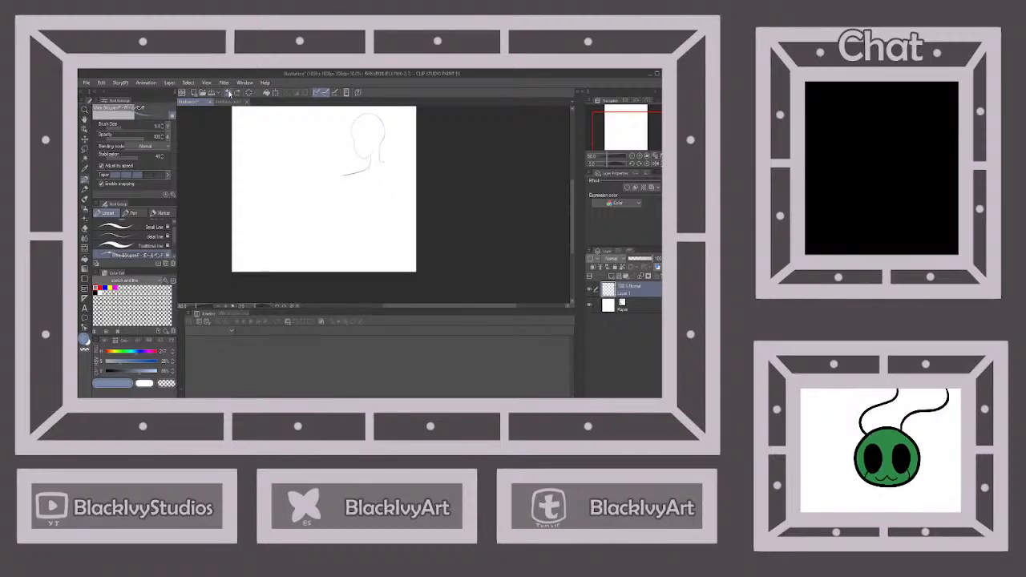
click(228, 93)
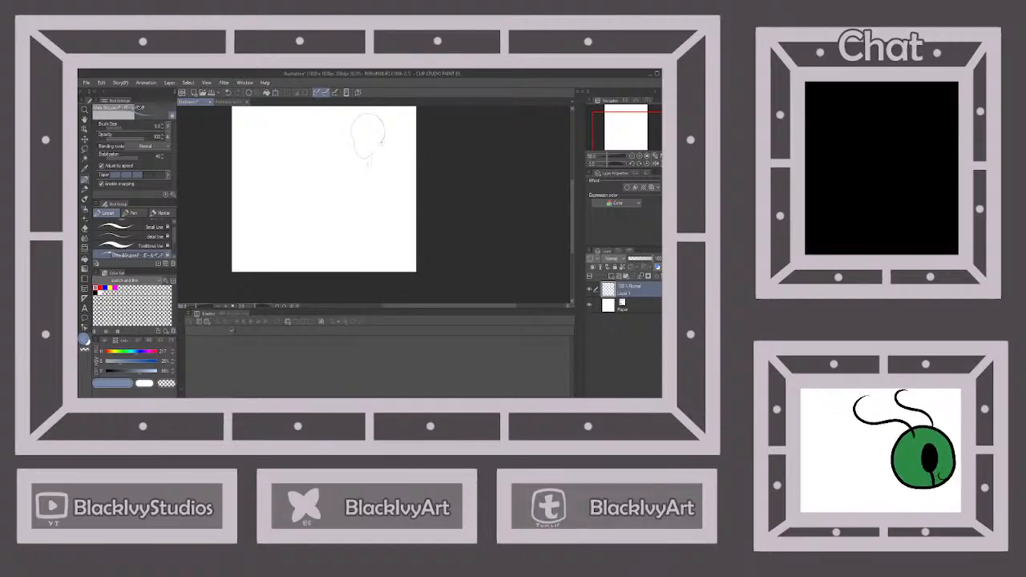
Sketch the neck, narrow shoulders and torso sides below the head, and undo the shoulder and torso strokes
mouse_move(367, 166)
mouse_down()
mouse_move(357, 170)
mouse_move(401, 165)
mouse_up()
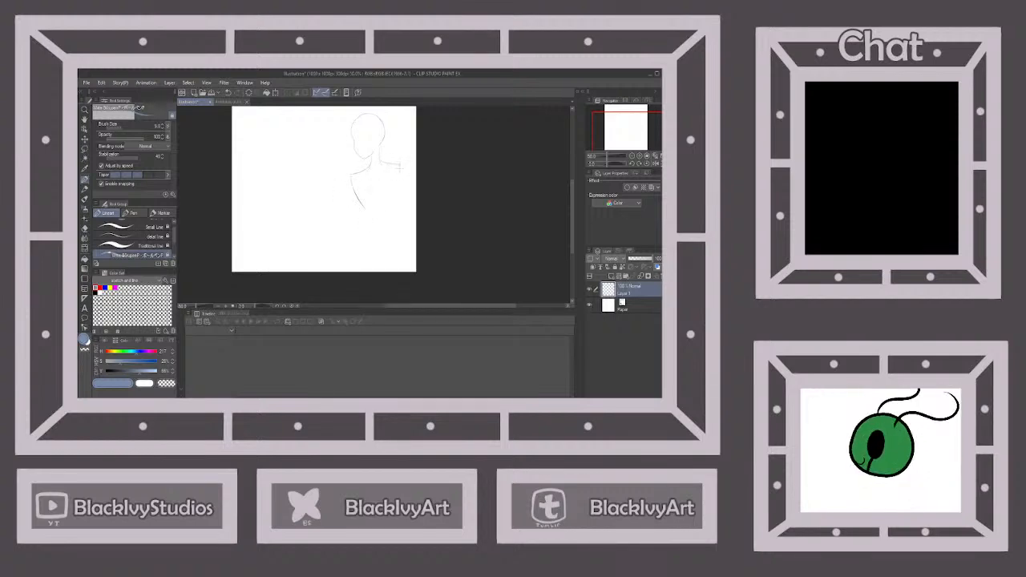
drag(399, 167, 392, 199)
click(343, 391)
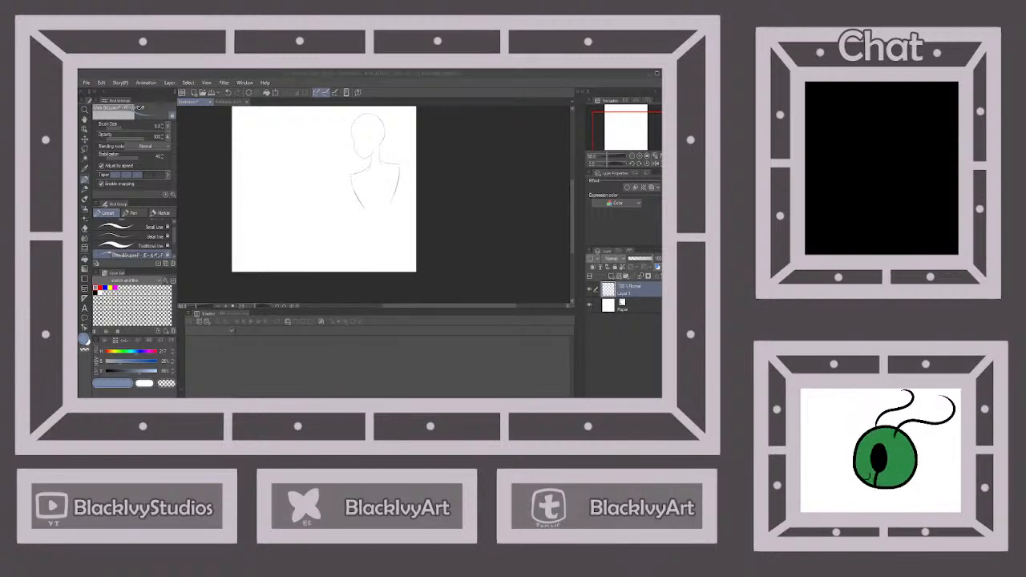
key(alt+Tab)
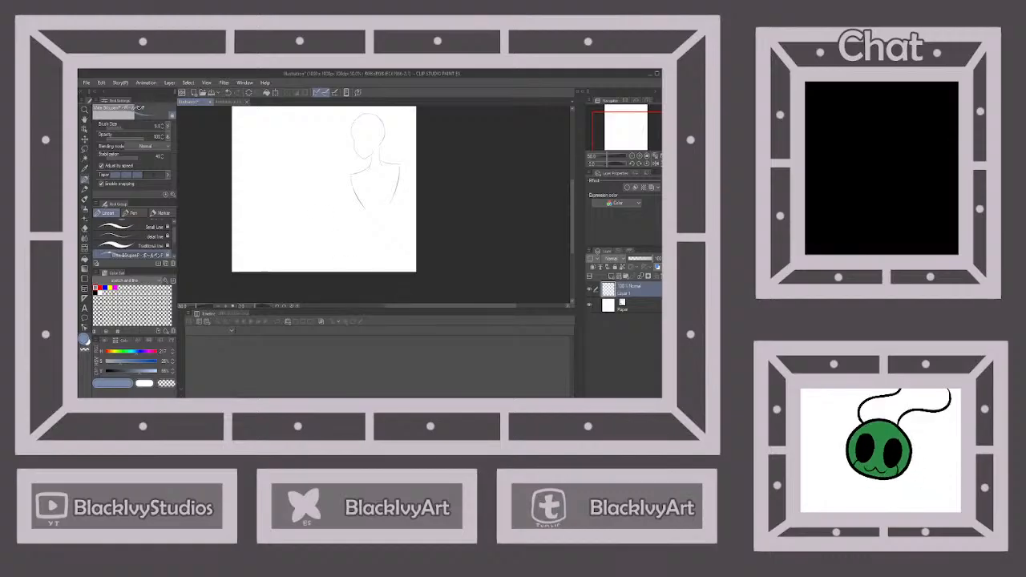
click(228, 93)
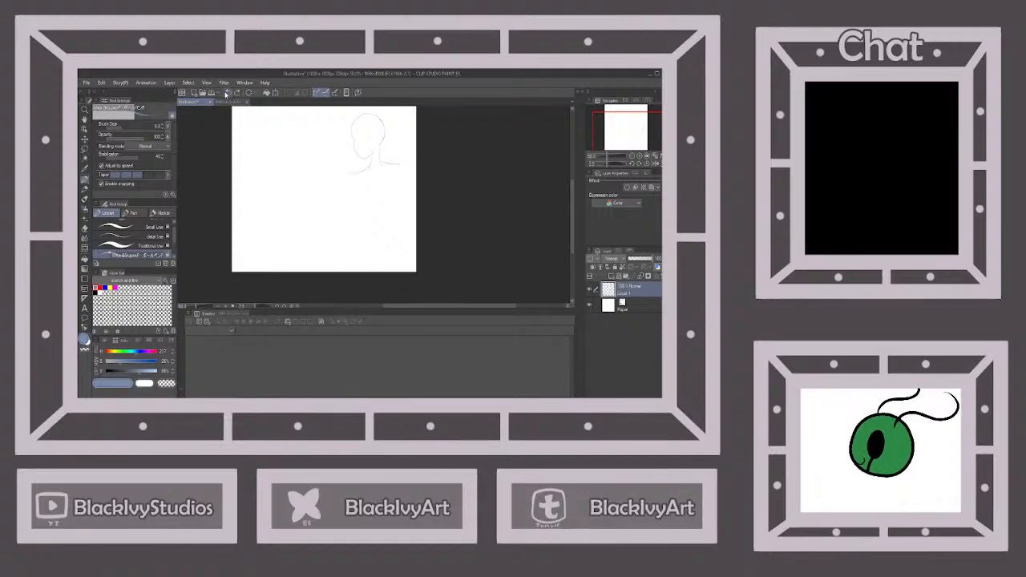
click(227, 93)
Redraw broader shoulders with chest sides tapering to the waist, and undo the strokes below the waist
mouse_move(379, 161)
mouse_down()
mouse_move(407, 169)
mouse_move(369, 163)
mouse_move(343, 174)
mouse_move(411, 166)
mouse_move(388, 226)
mouse_up()
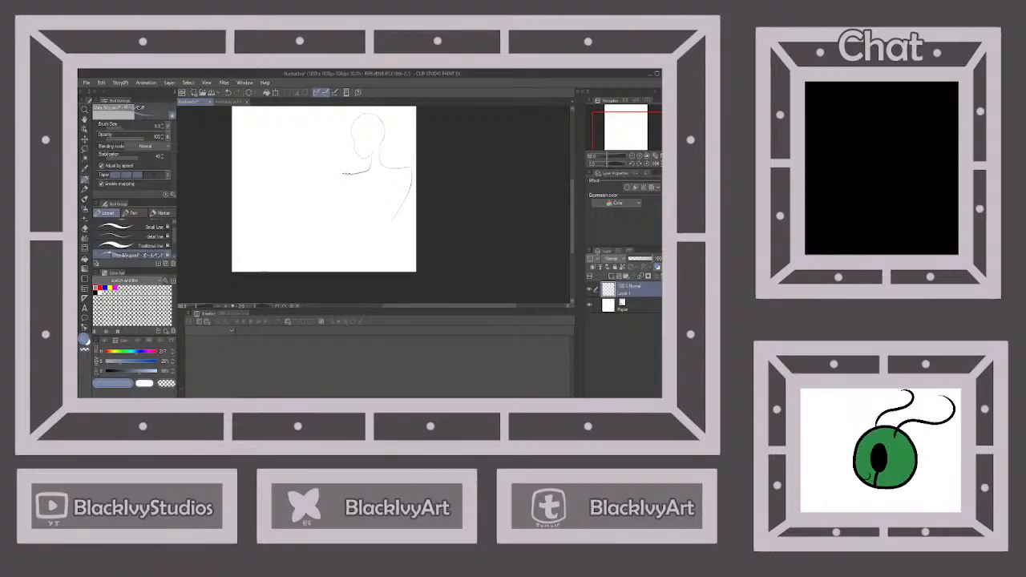
mouse_move(348, 175)
mouse_down()
mouse_move(375, 225)
mouse_move(381, 215)
mouse_move(370, 218)
mouse_move(365, 271)
mouse_up()
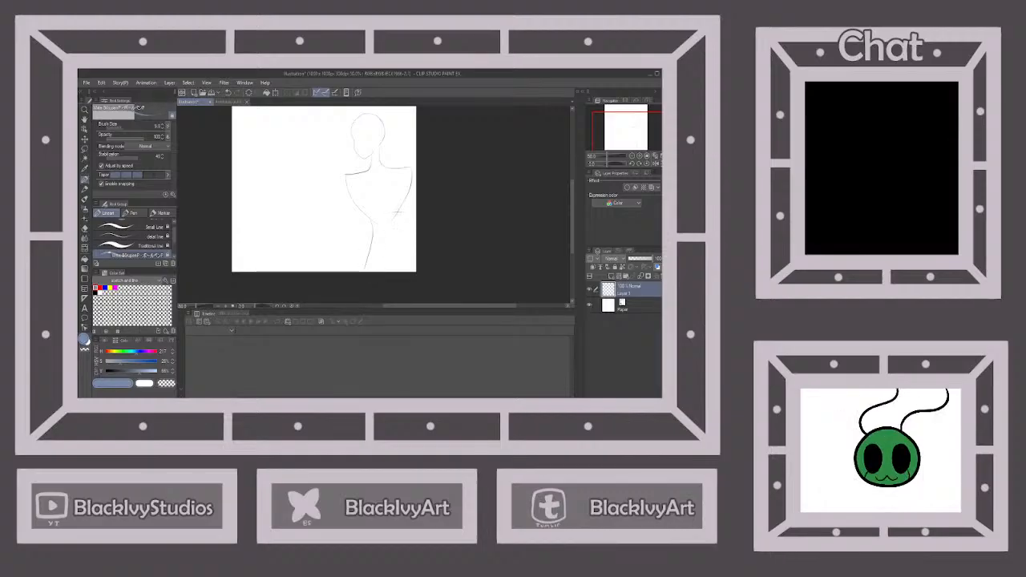
drag(396, 223, 403, 271)
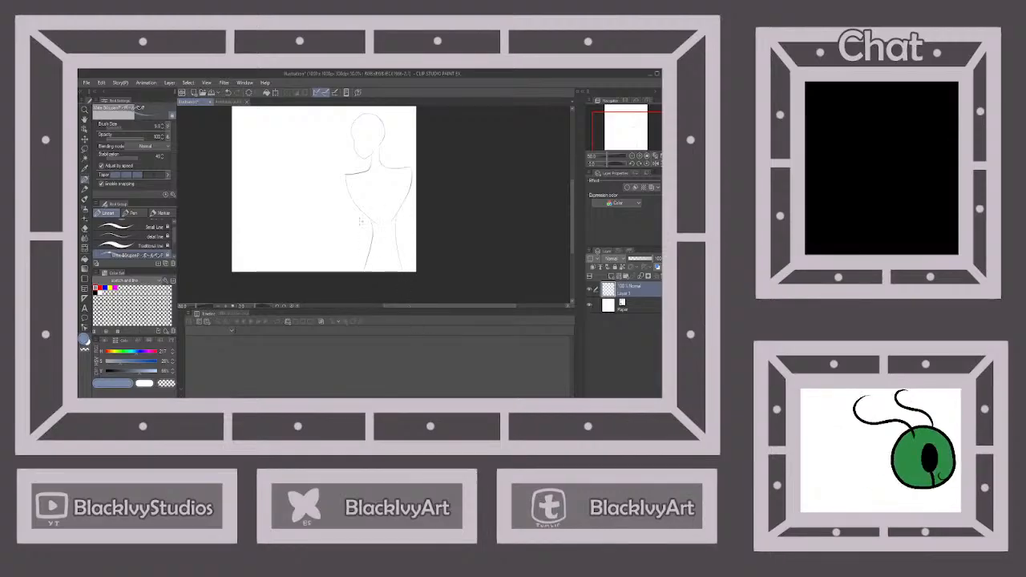
click(228, 94)
click(228, 94)
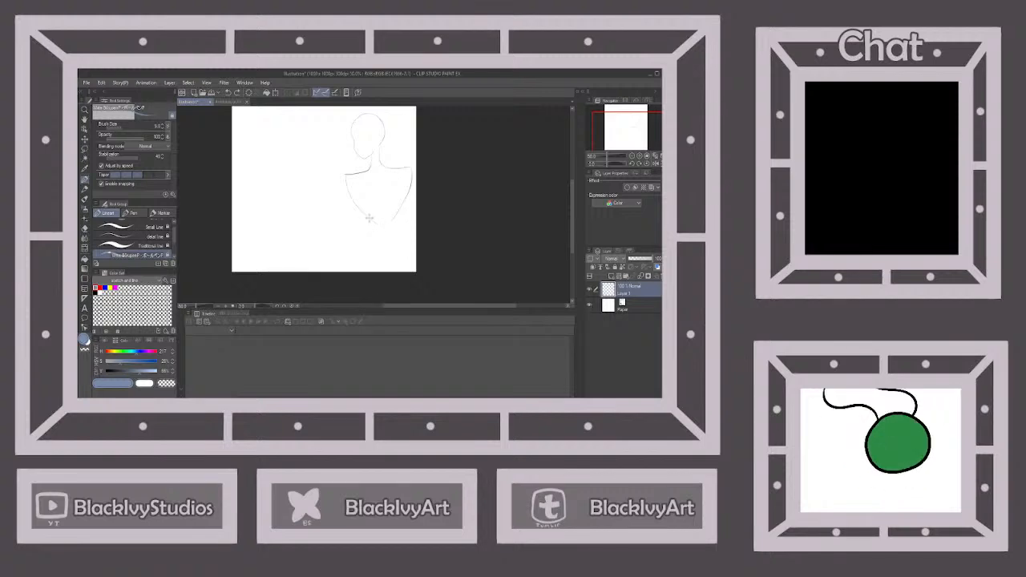
Sketch the waist and hip lines, and a bent arm crossing the waist with its hand holding a cup
drag(370, 217, 361, 268)
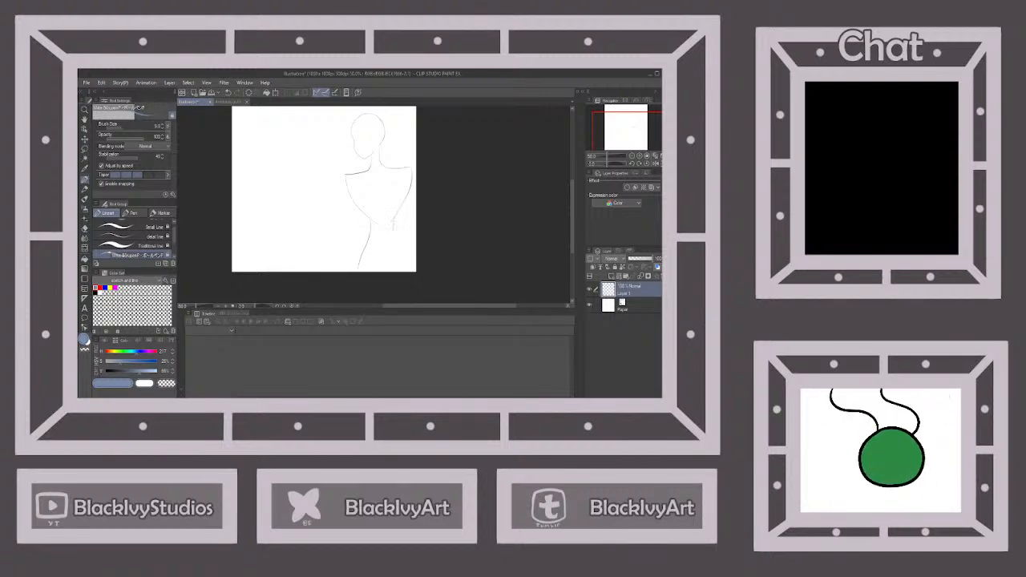
drag(393, 235, 399, 256)
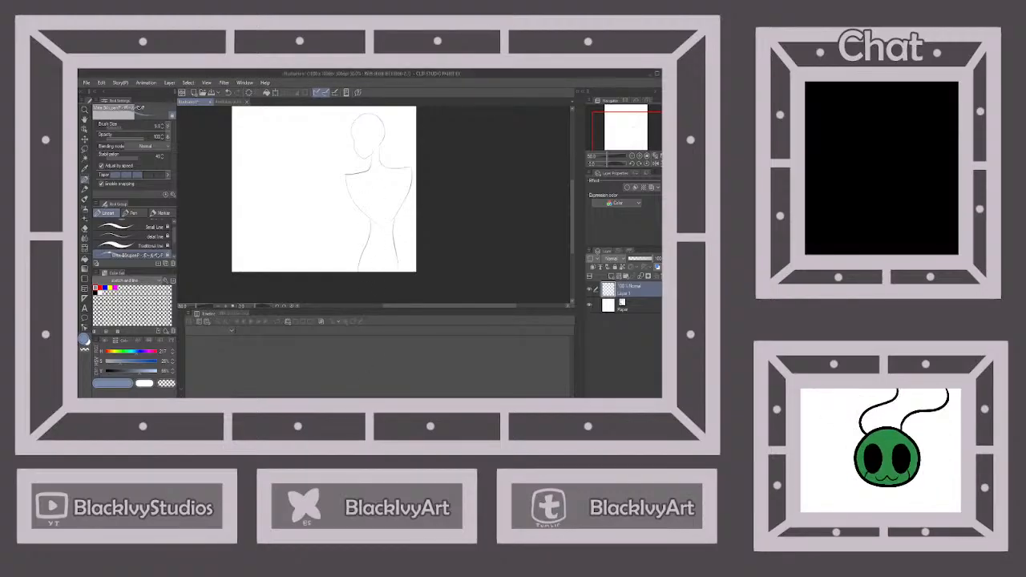
drag(345, 174, 338, 221)
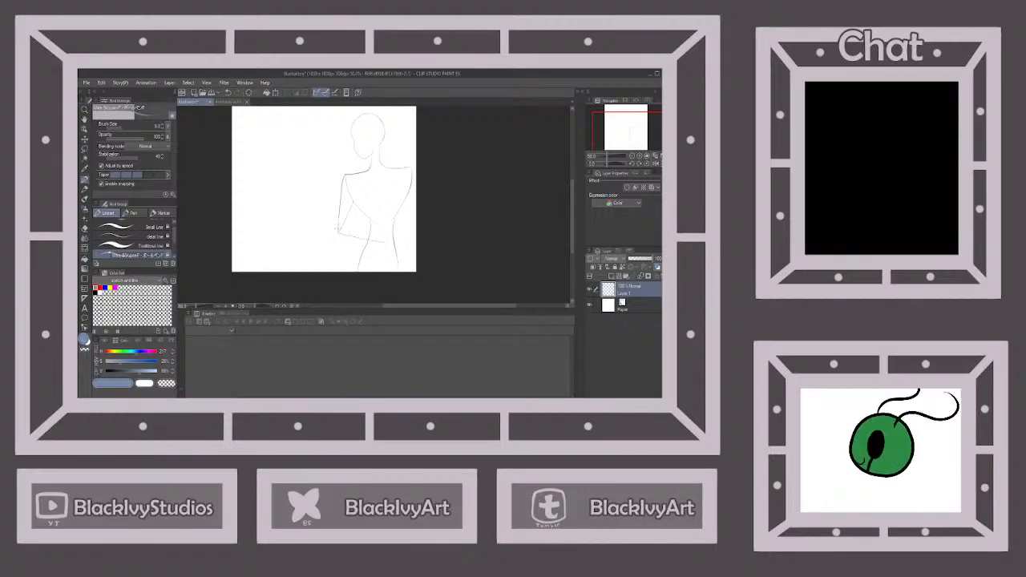
drag(336, 228, 382, 242)
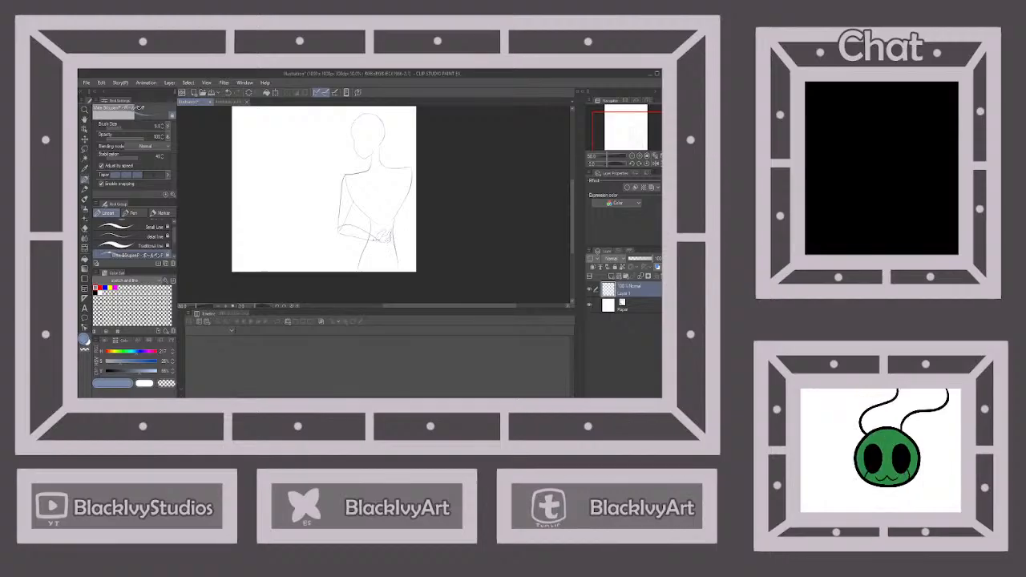
drag(373, 230, 385, 233)
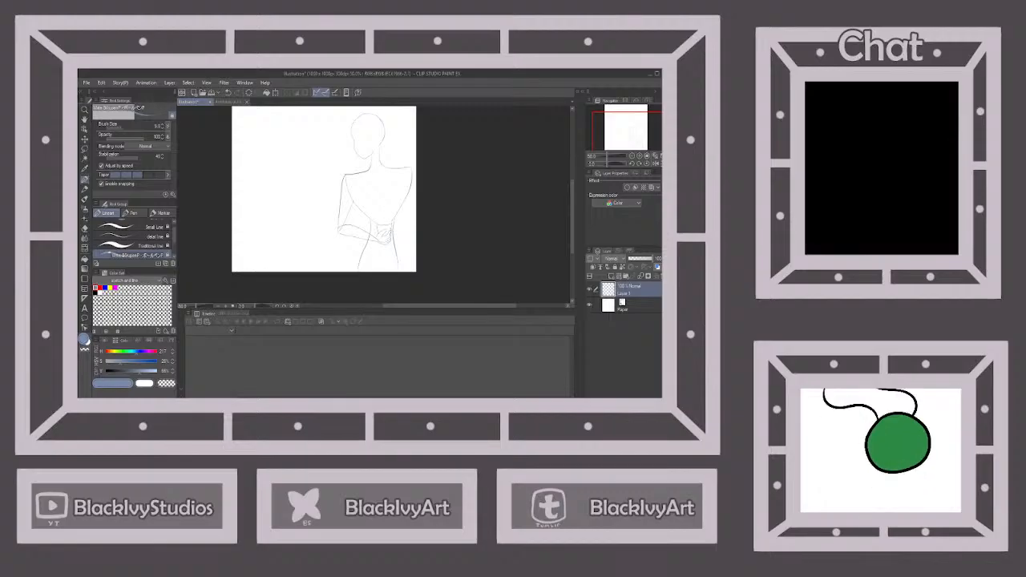
mouse_move(376, 224)
mouse_down()
mouse_move(390, 224)
mouse_move(380, 231)
mouse_move(389, 235)
mouse_up()
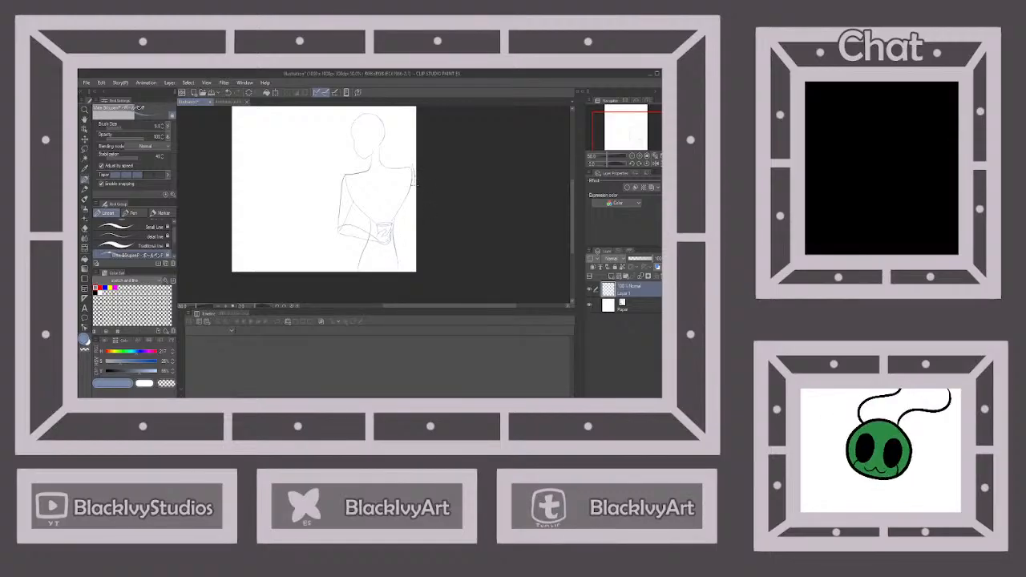
Sketch the other arm hanging straight down along the torso near the canvas edge
drag(413, 182, 414, 263)
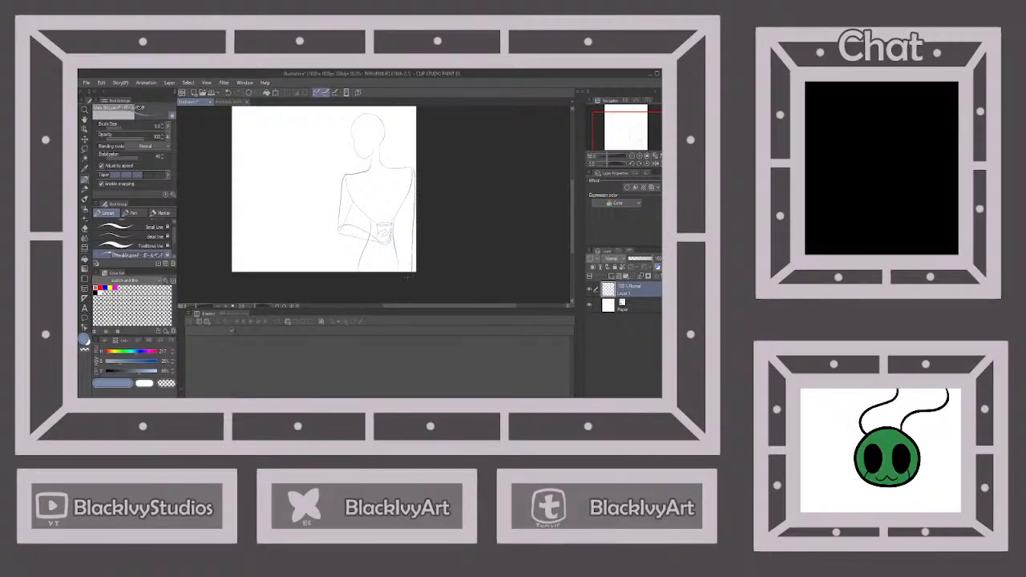
drag(405, 199, 408, 214)
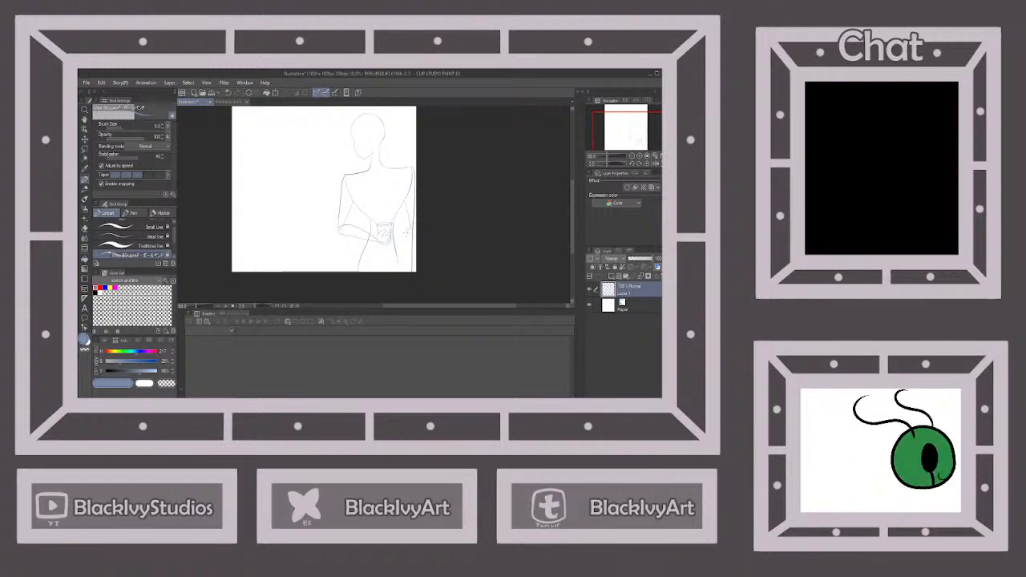
drag(402, 253, 409, 269)
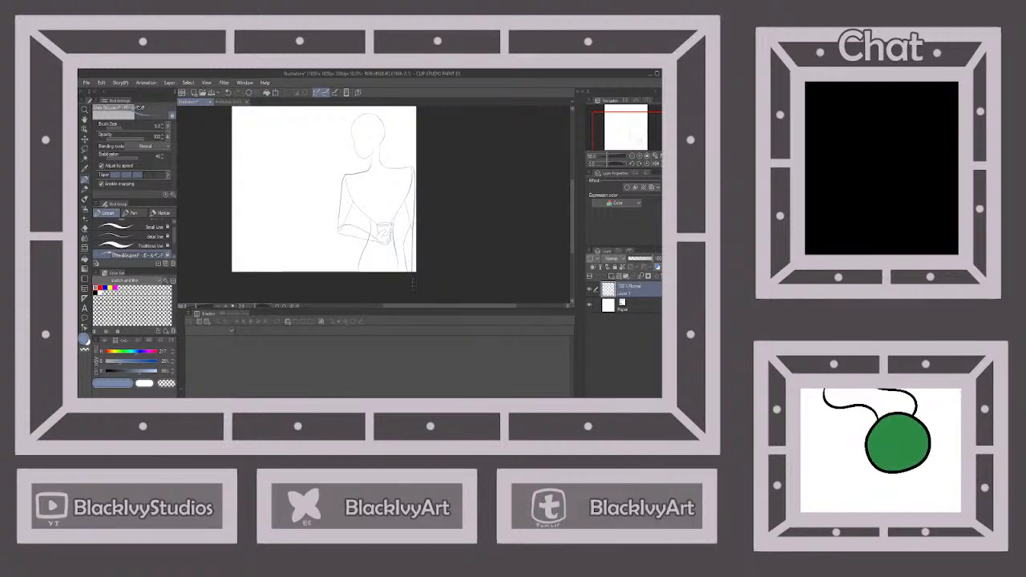
Sketch the ear on the side of the head
scroll(383, 138, up, 4)
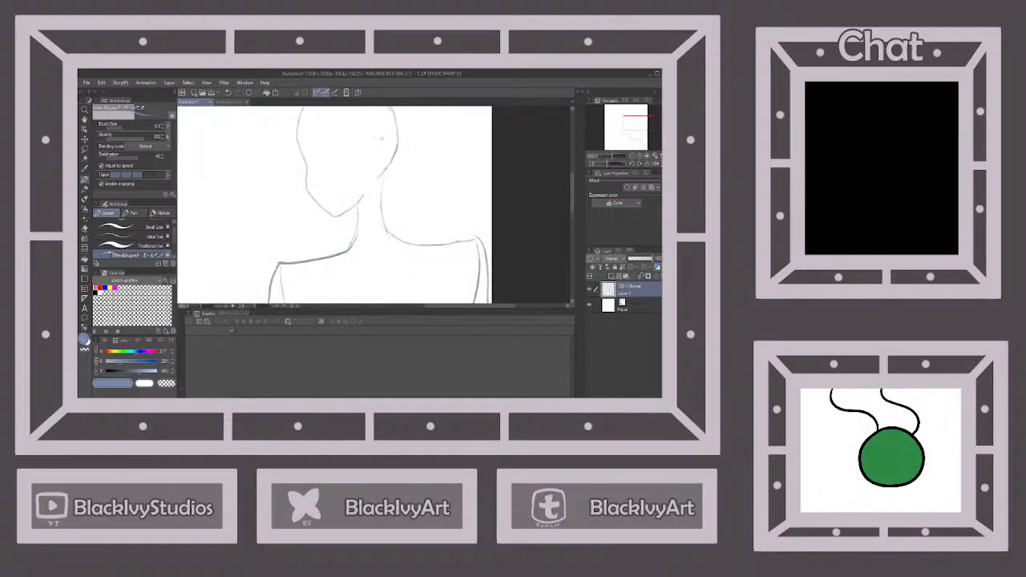
mouse_move(374, 154)
mouse_down()
mouse_move(389, 146)
mouse_move(395, 168)
mouse_move(377, 184)
mouse_up()
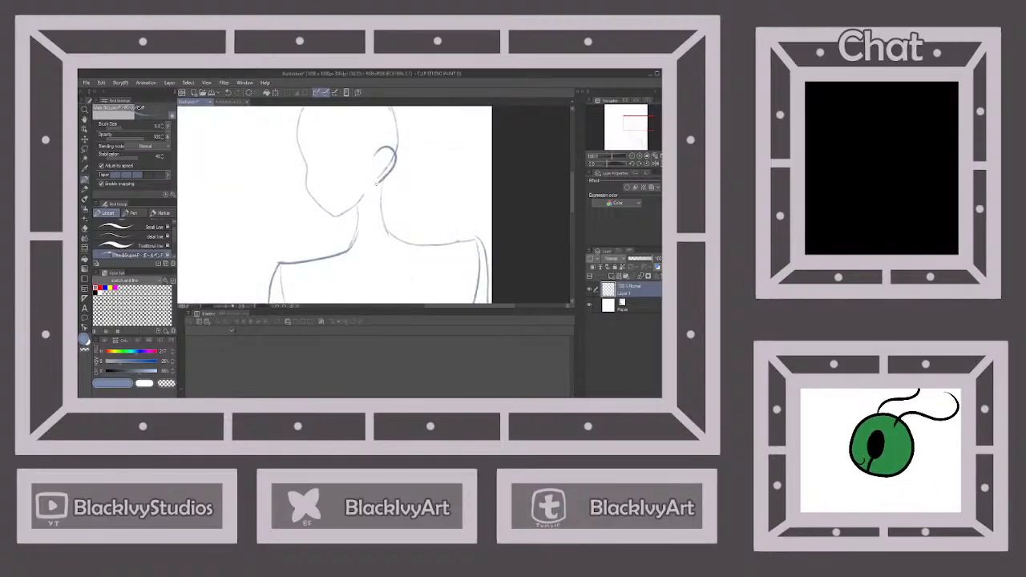
scroll(378, 166, down, 3)
Check the character's face in the outfit chart and sketch the large angular near eye with its iris beside the ear
click(231, 102)
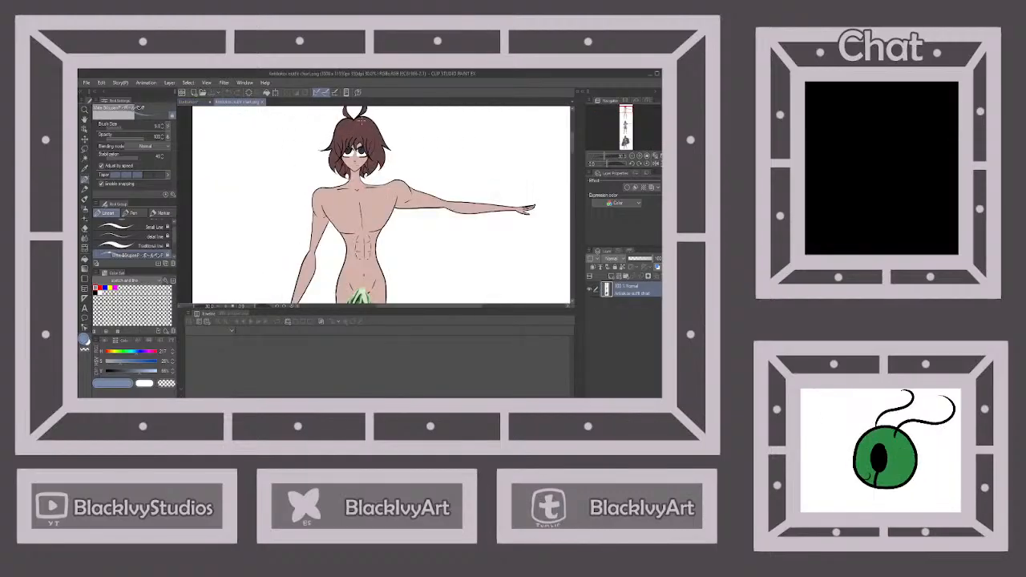
click(201, 101)
scroll(345, 175, up, 4)
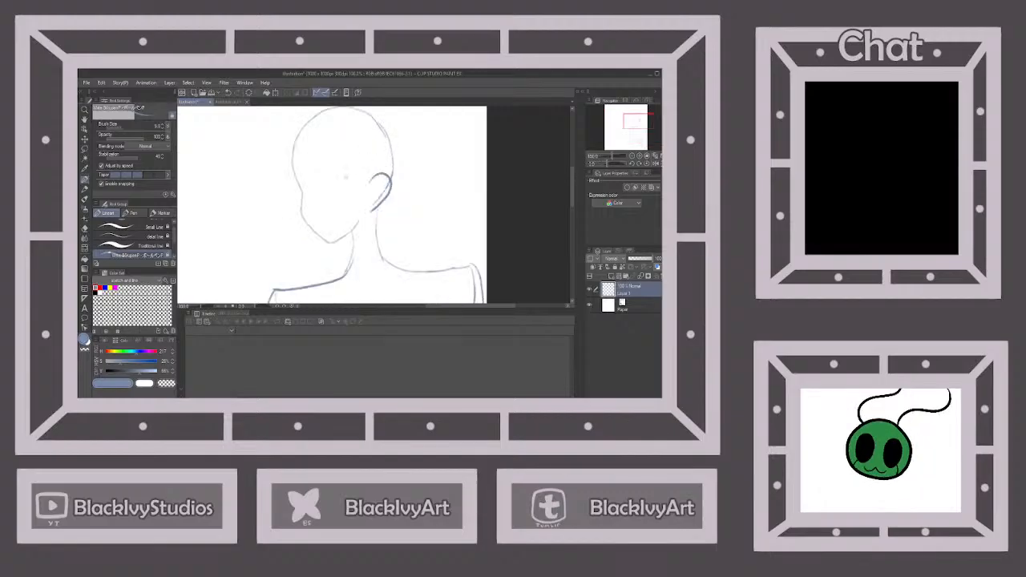
mouse_move(331, 184)
mouse_down()
mouse_move(366, 176)
mouse_move(364, 197)
mouse_up()
click(228, 93)
click(228, 93)
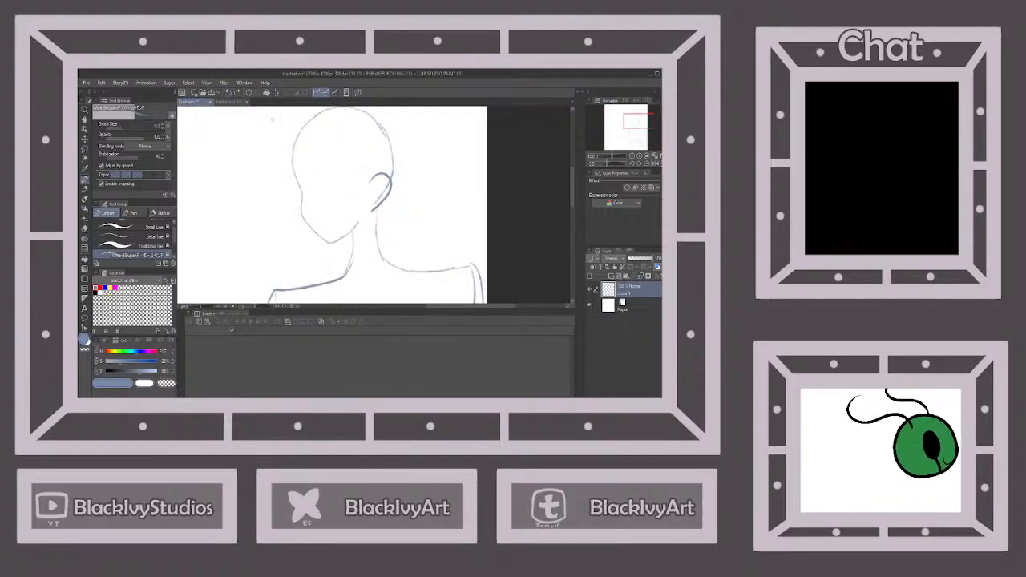
mouse_move(329, 183)
mouse_down()
mouse_move(365, 170)
mouse_move(364, 201)
mouse_move(332, 201)
mouse_move(347, 207)
mouse_move(348, 175)
mouse_up()
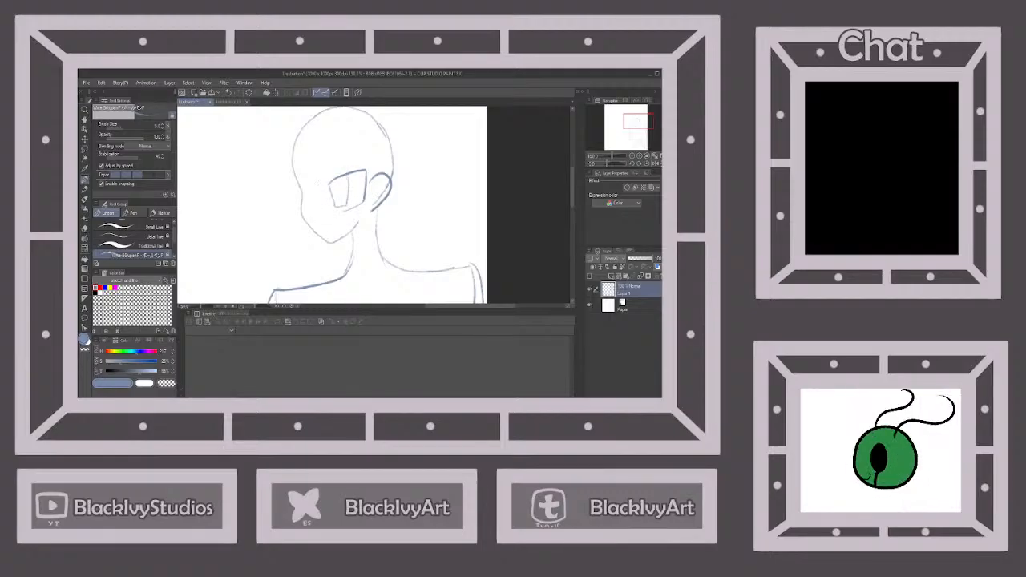
click(229, 93)
click(229, 93)
click(228, 93)
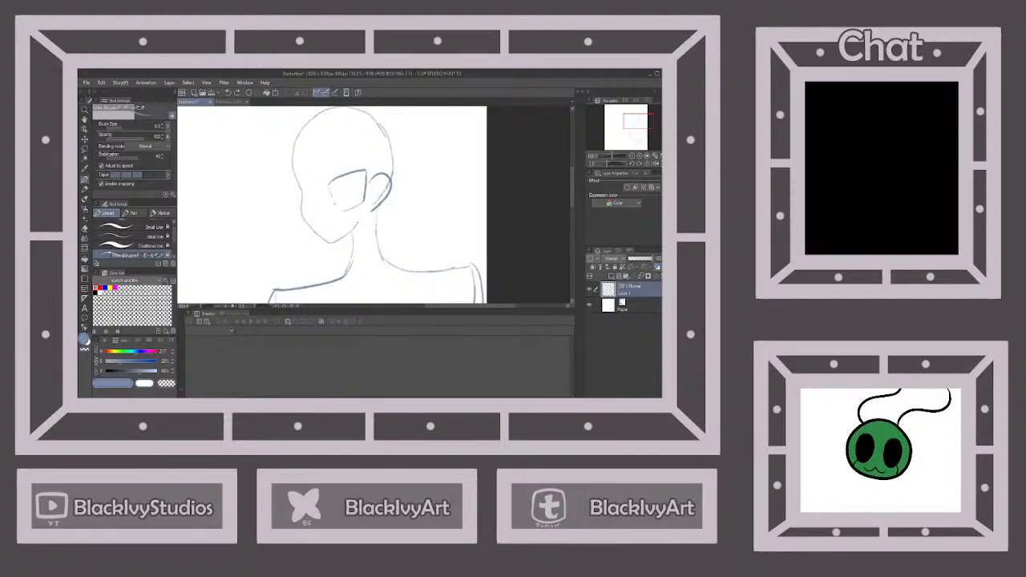
key(ctrl+y)
key(ctrl+y)
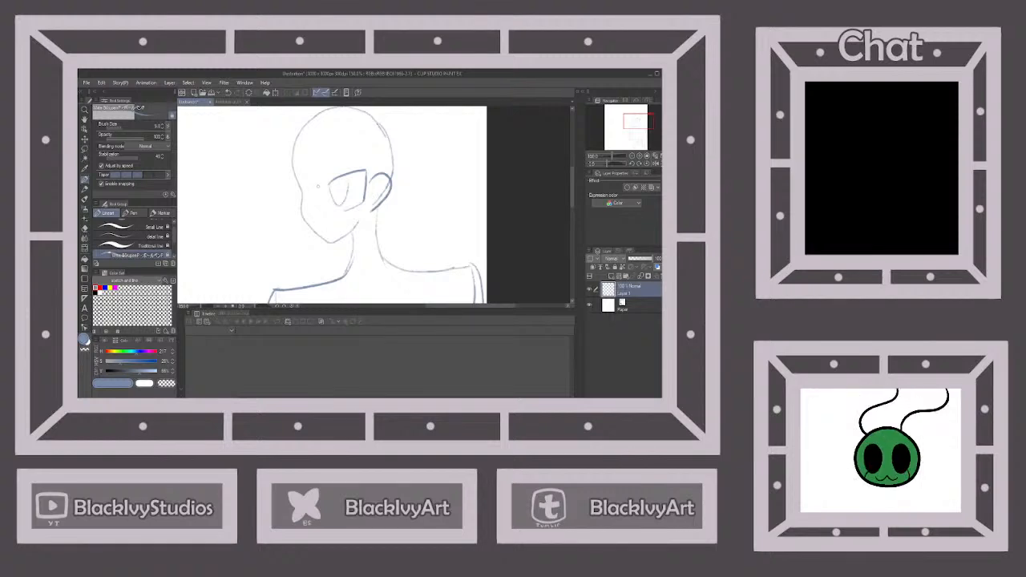
Sketch the narrower far eye at the edge of the face, and add the nose and mouth
drag(317, 186, 290, 178)
click(228, 93)
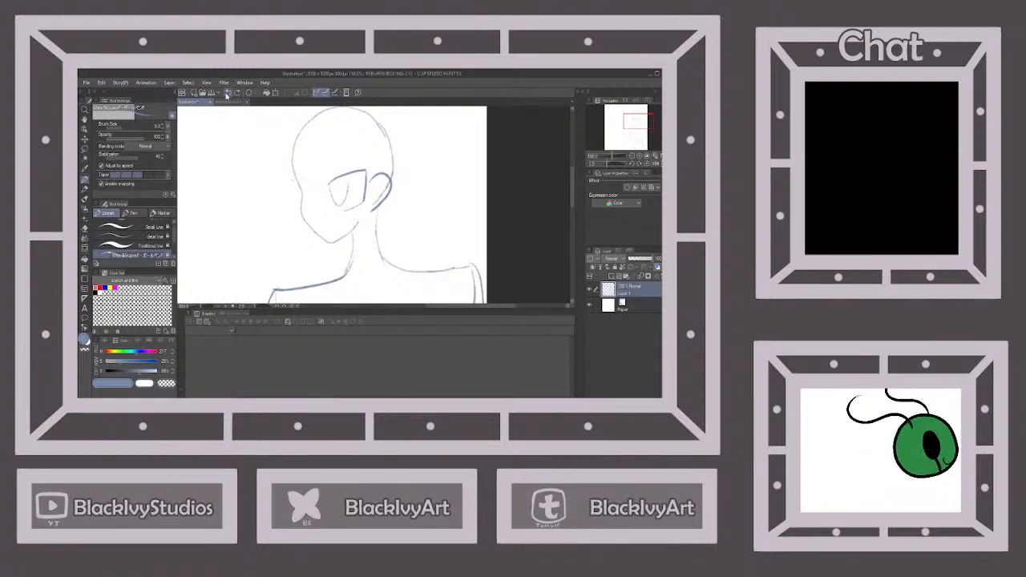
mouse_move(313, 186)
mouse_down()
mouse_move(293, 175)
mouse_move(305, 212)
mouse_move(319, 211)
mouse_move(304, 196)
mouse_move(308, 181)
mouse_move(304, 199)
mouse_move(308, 180)
mouse_up()
click(229, 93)
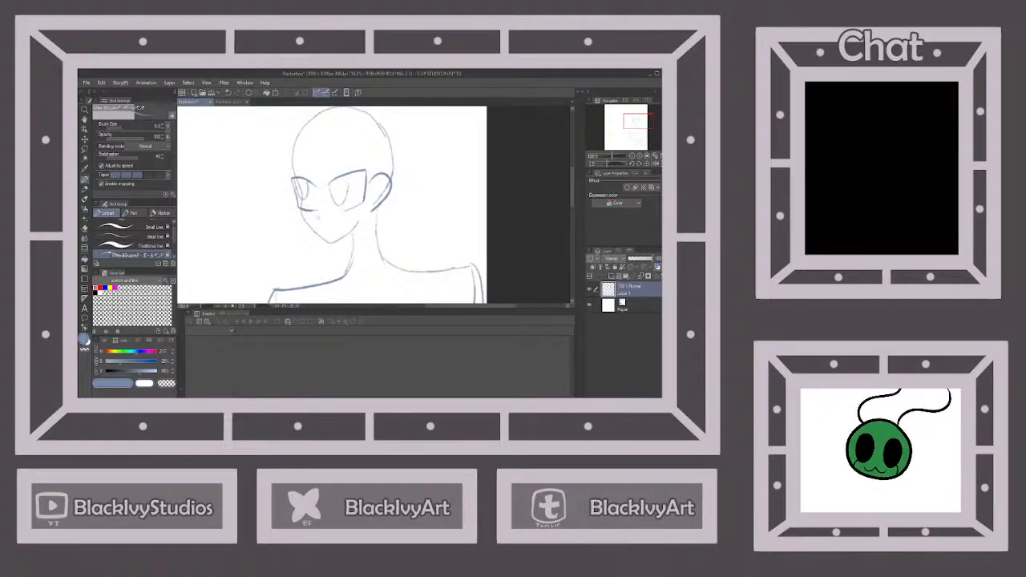
drag(319, 228, 345, 227)
scroll(382, 202, down, 4)
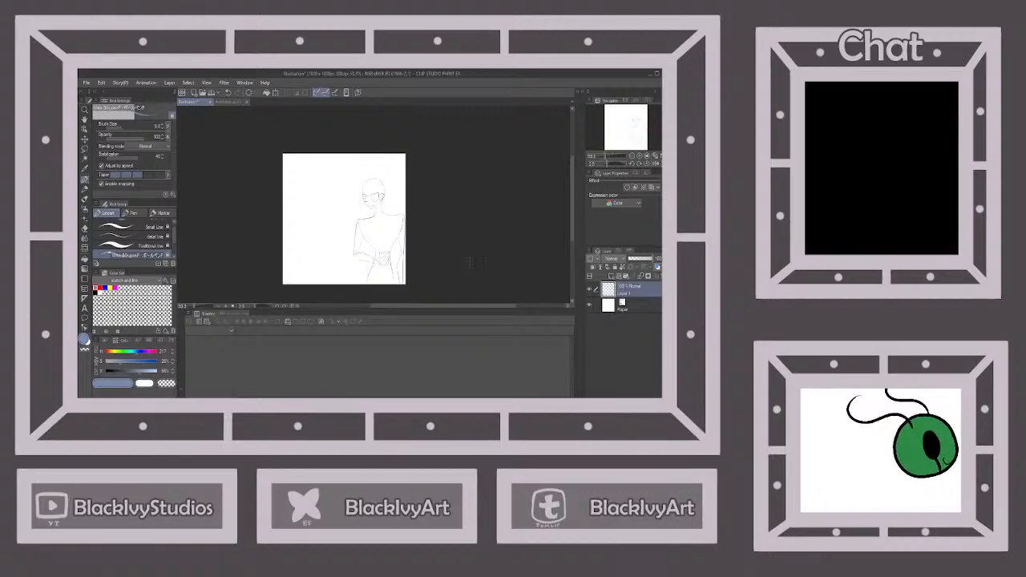
scroll(407, 263, down, 1)
scroll(382, 250, up, 2)
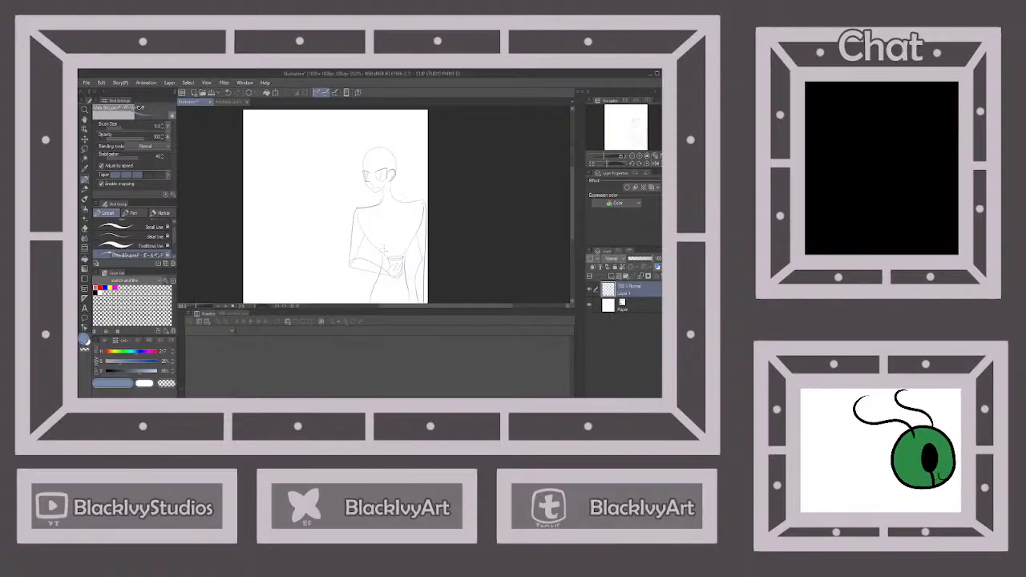
Erase the chest line segments that overlap the tops of the arms at the shoulders
click(86, 229)
scroll(369, 211, up, 2)
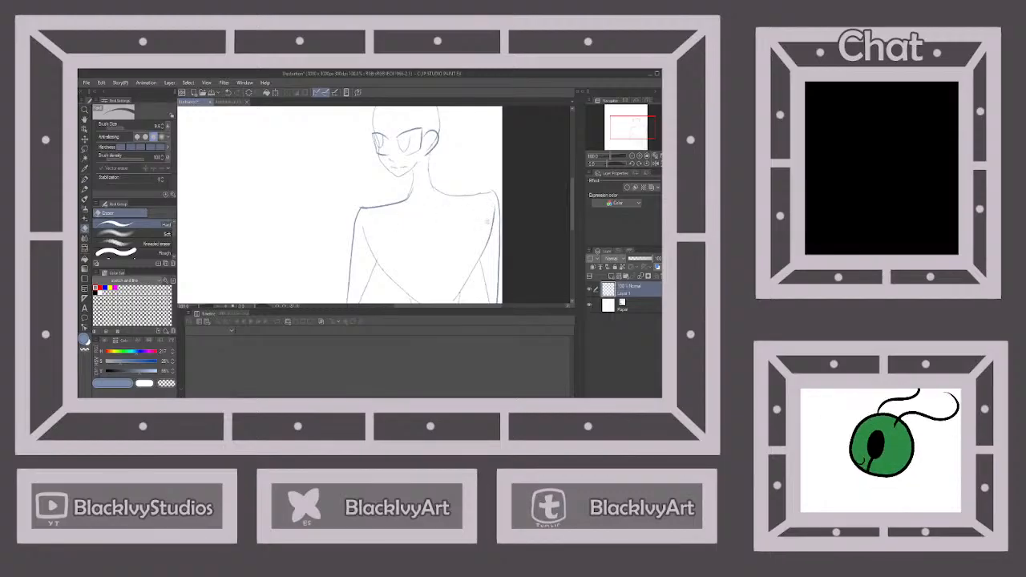
scroll(494, 207, down, 4)
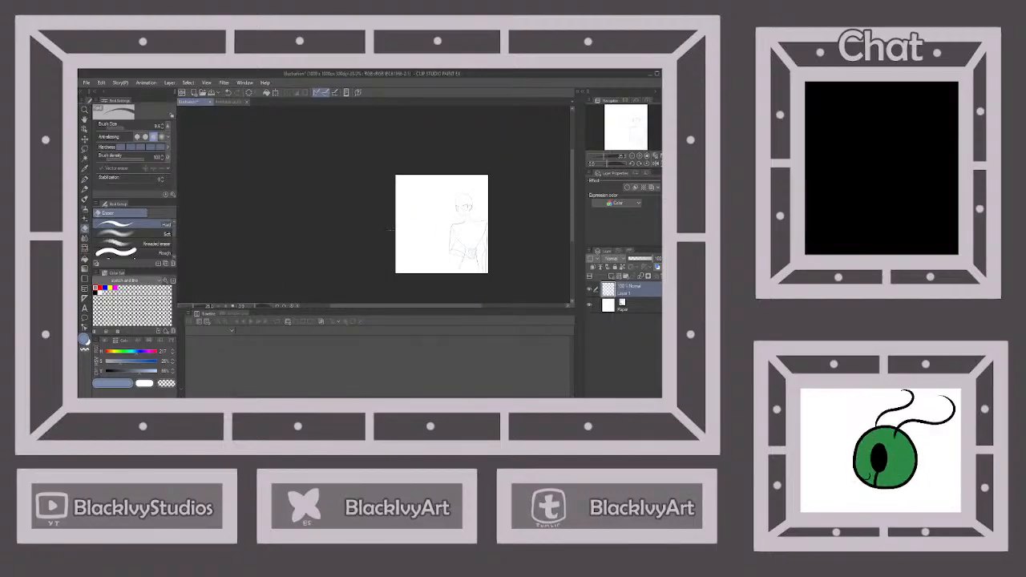
Return to the sketching pen and save the illustration as "Anti and poly at party"
click(84, 179)
scroll(505, 246, up, 1)
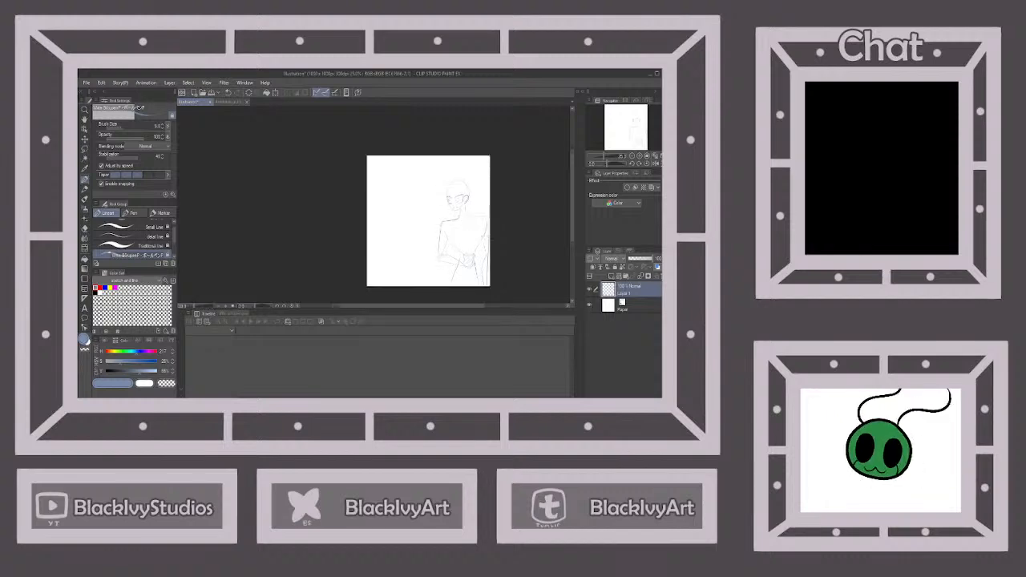
scroll(505, 246, down, 2)
scroll(505, 246, up, 2)
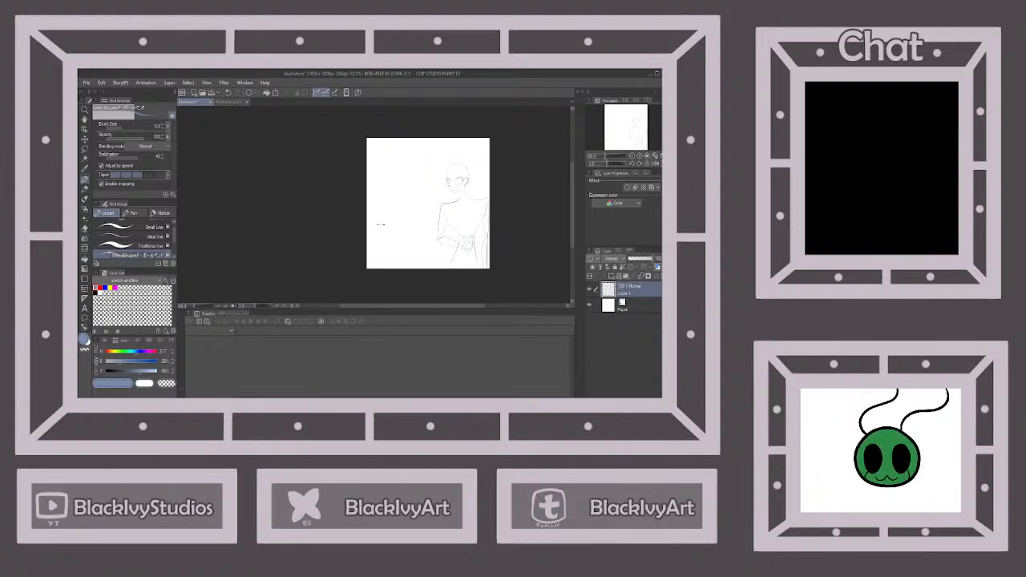
click(213, 94)
scroll(482, 238, up, 2)
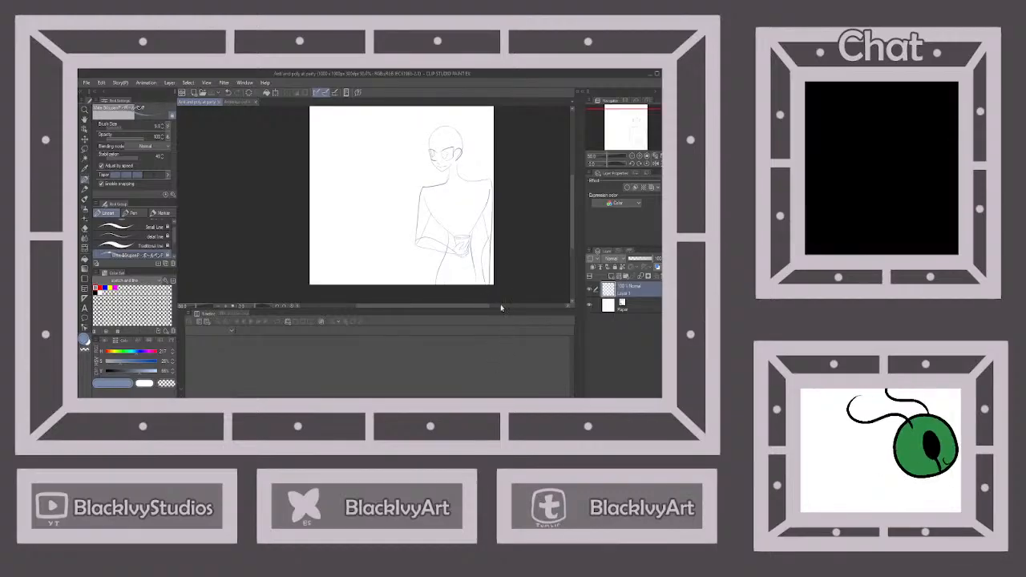
Check the character's hair in the outfit chart and sketch the first curved bangs between the eyes
click(244, 103)
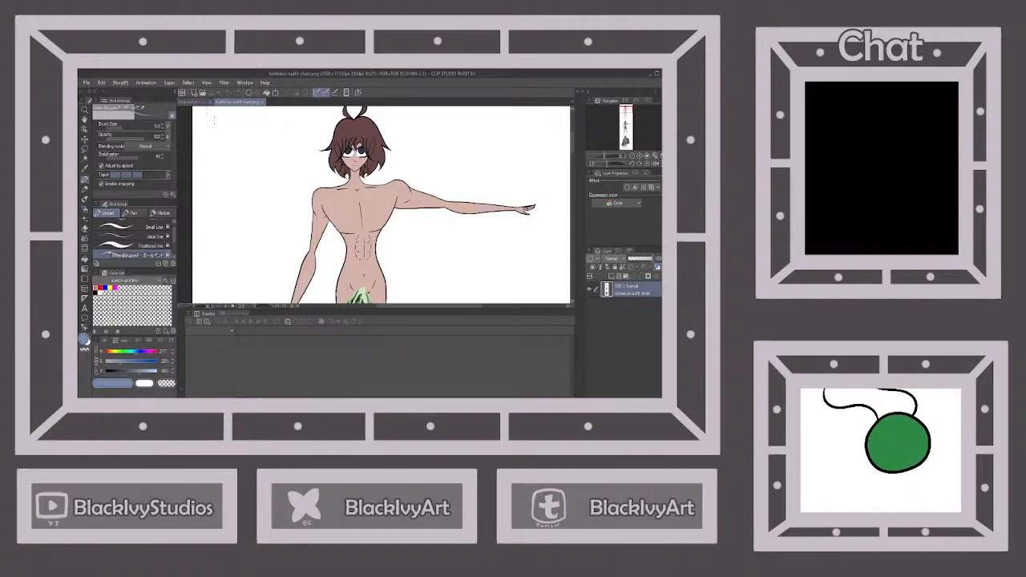
scroll(373, 146, up, 5)
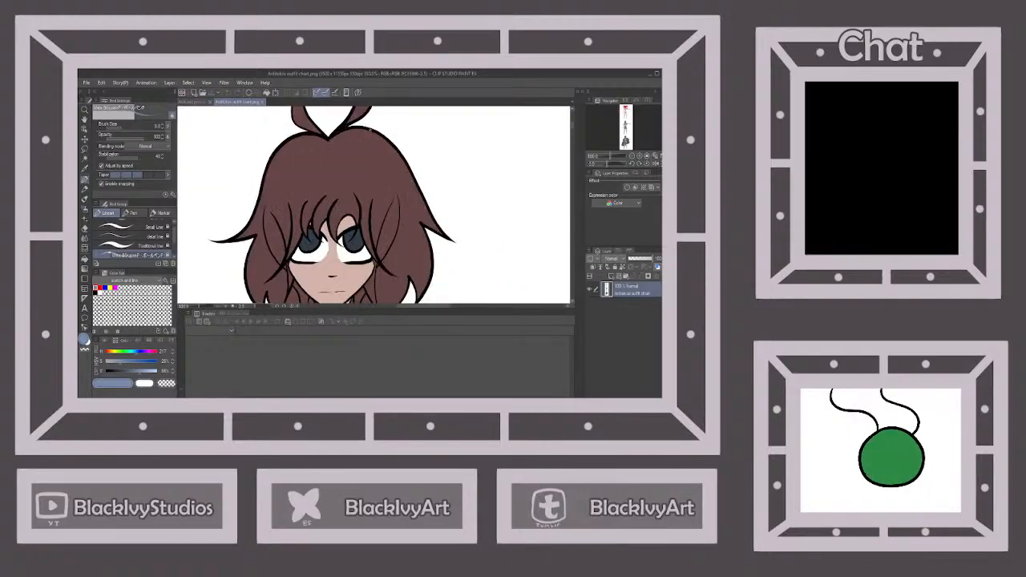
click(192, 103)
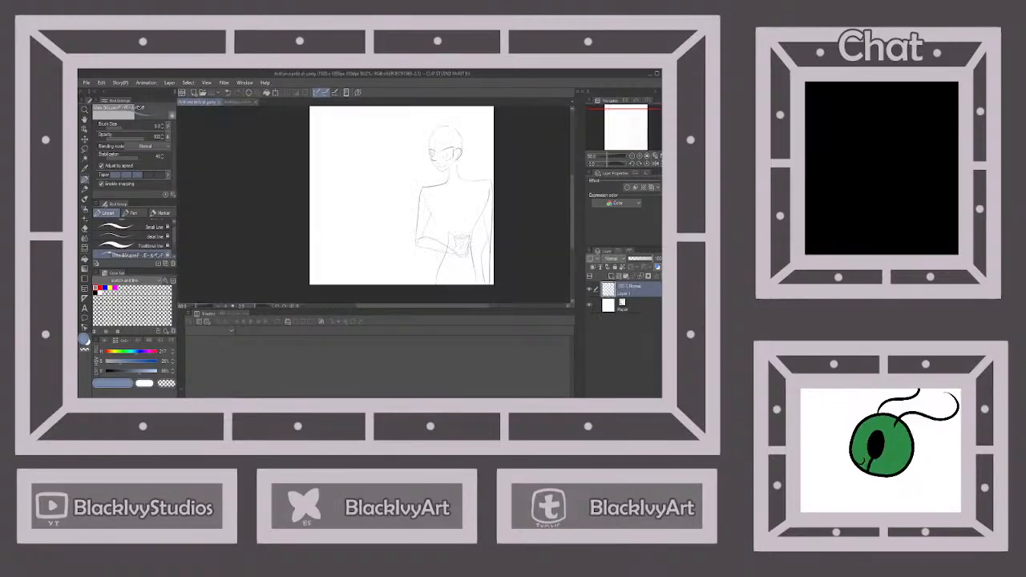
scroll(453, 128, up, 3)
mouse_move(409, 166)
mouse_down()
mouse_move(407, 201)
mouse_move(417, 183)
mouse_move(417, 202)
mouse_move(428, 171)
mouse_up()
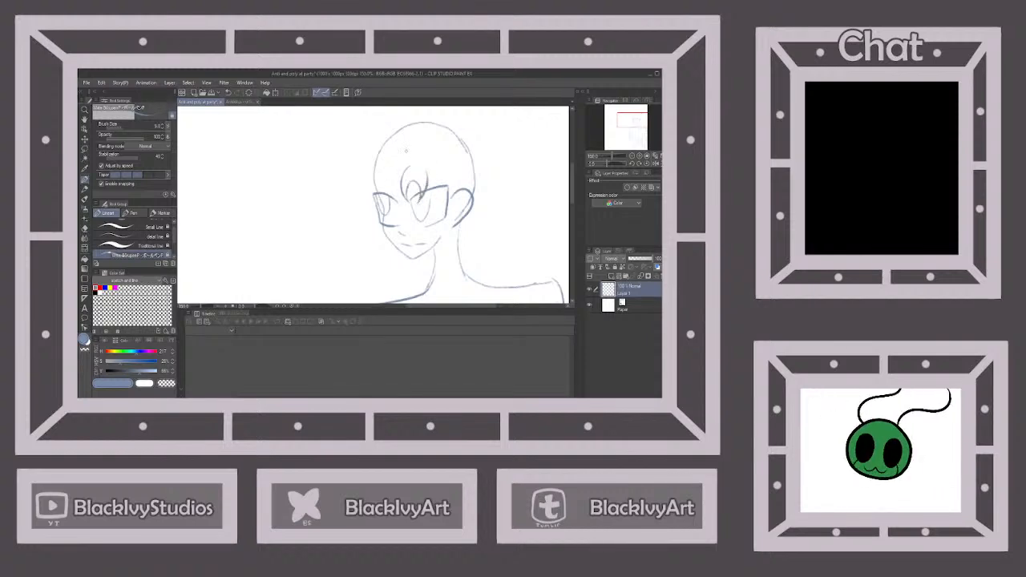
Sketch the curved, pointed bangs across the forehead above the far eye, following the hair in the outfit chart
click(238, 103)
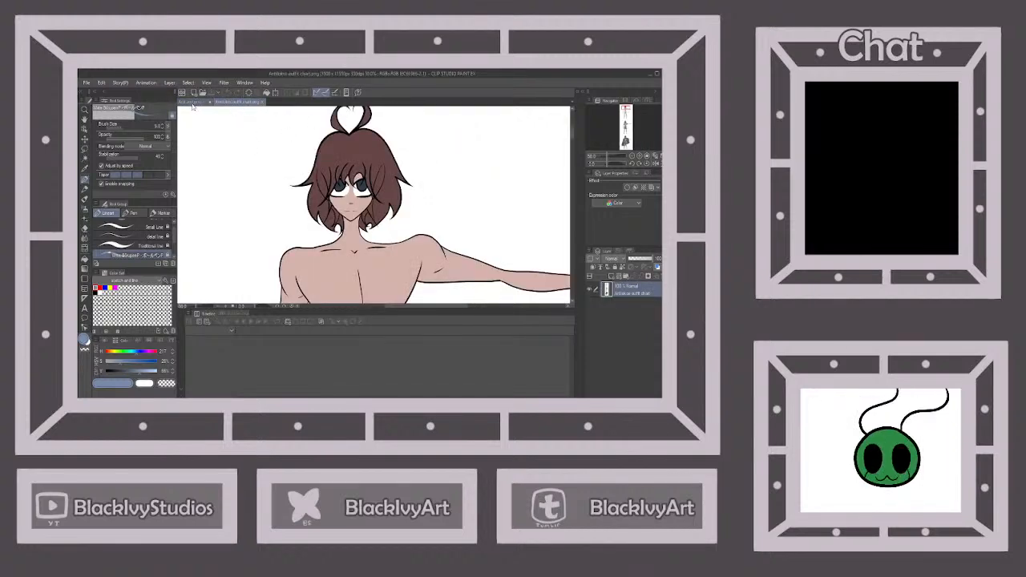
click(192, 103)
mouse_move(397, 164)
mouse_down()
mouse_move(385, 207)
mouse_move(396, 202)
mouse_up()
click(238, 103)
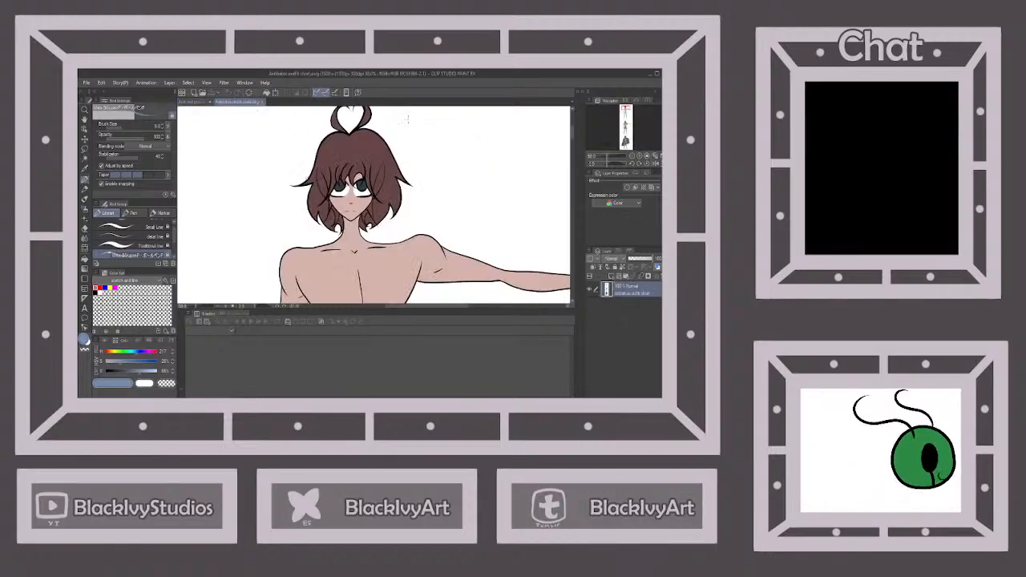
click(194, 103)
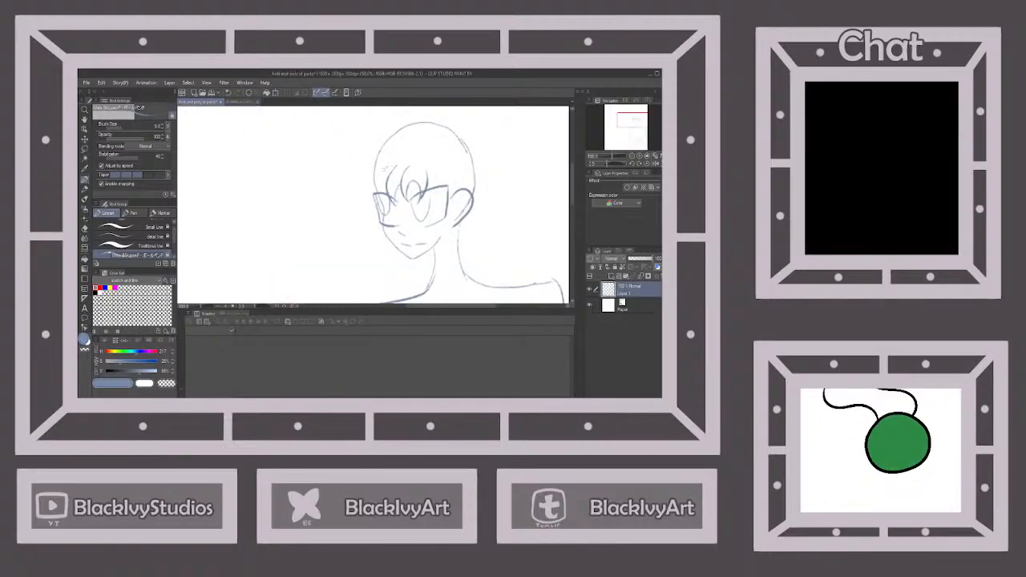
drag(388, 165, 387, 205)
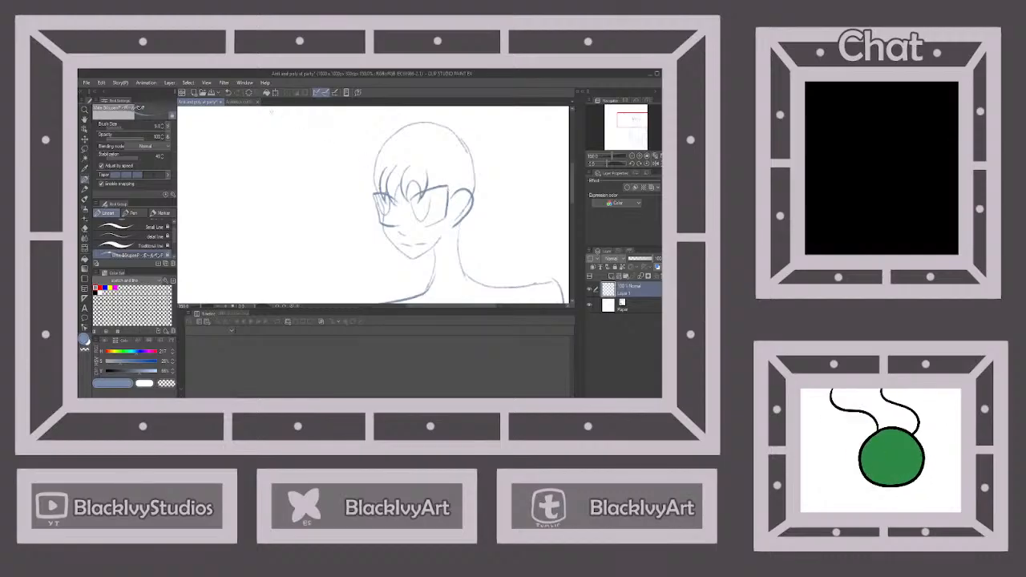
Using the outfit chart as reference, sketch one strand from the near eye down past the ear and short pointed strands beside the far eye
click(238, 103)
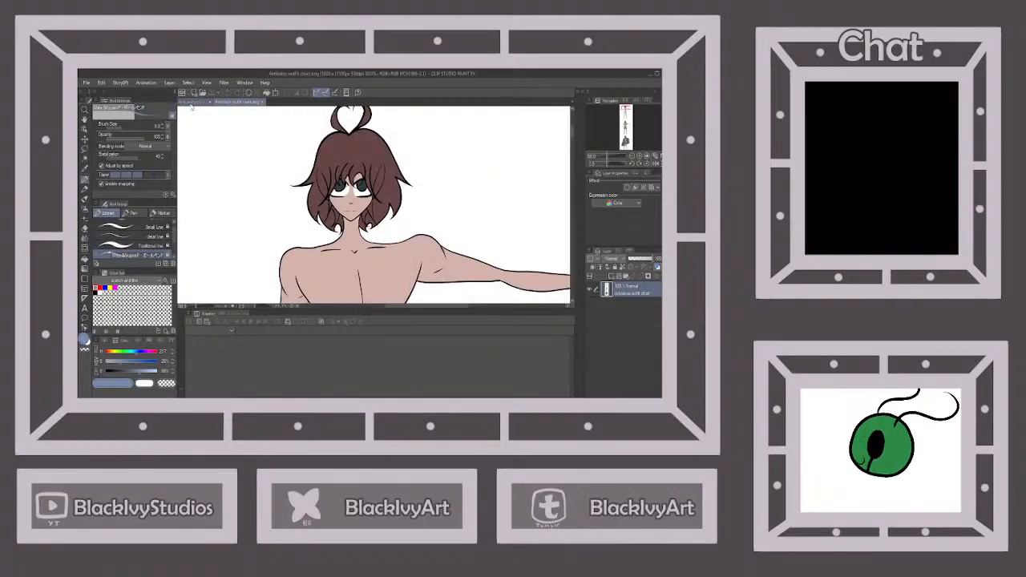
click(194, 103)
drag(431, 193, 463, 234)
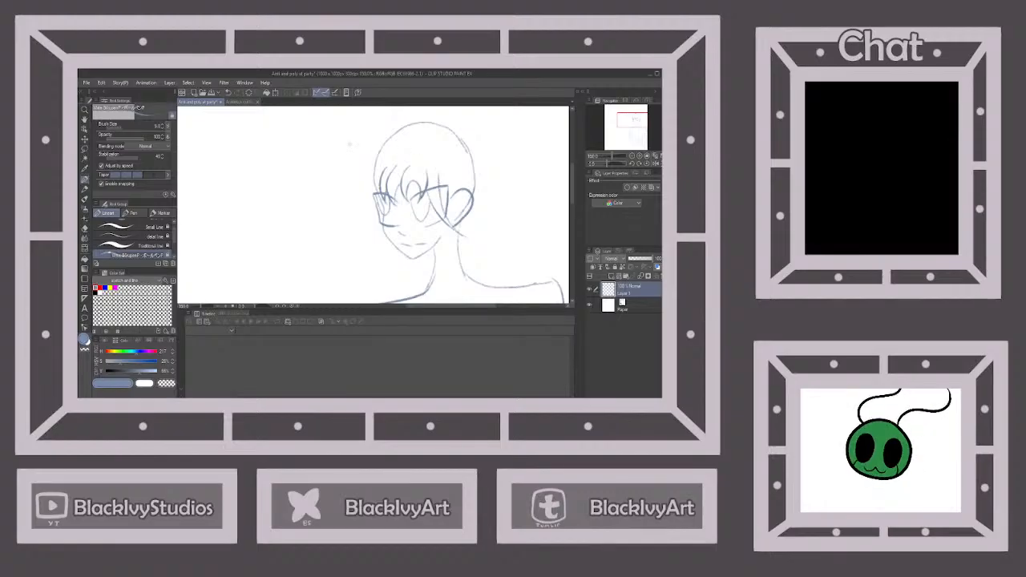
click(238, 103)
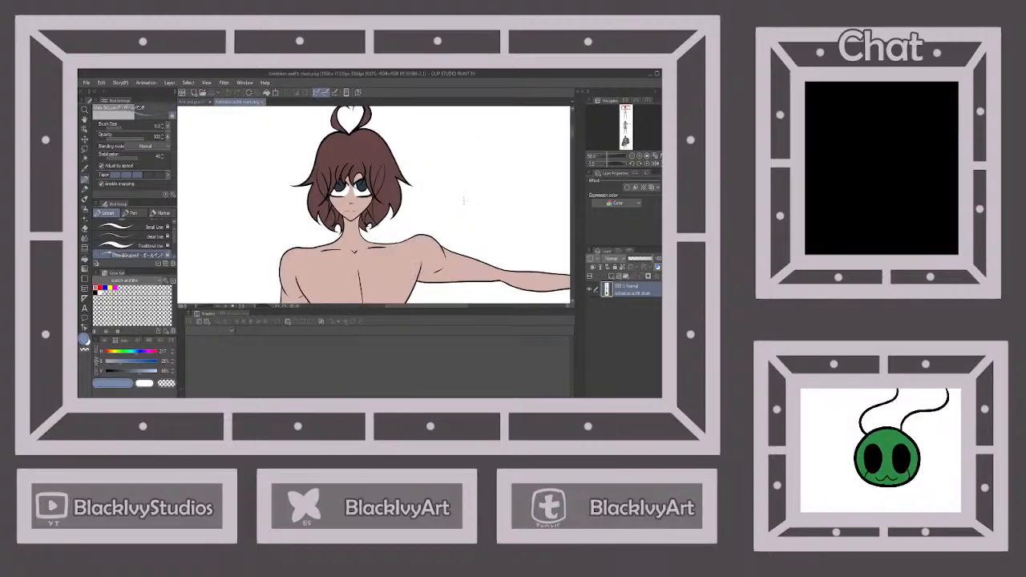
click(197, 102)
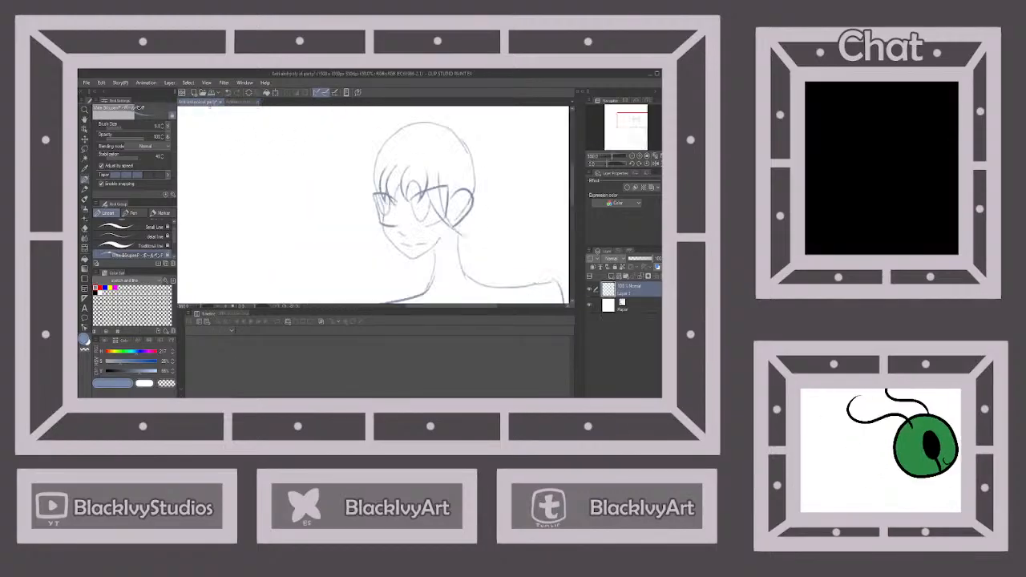
drag(381, 194, 362, 231)
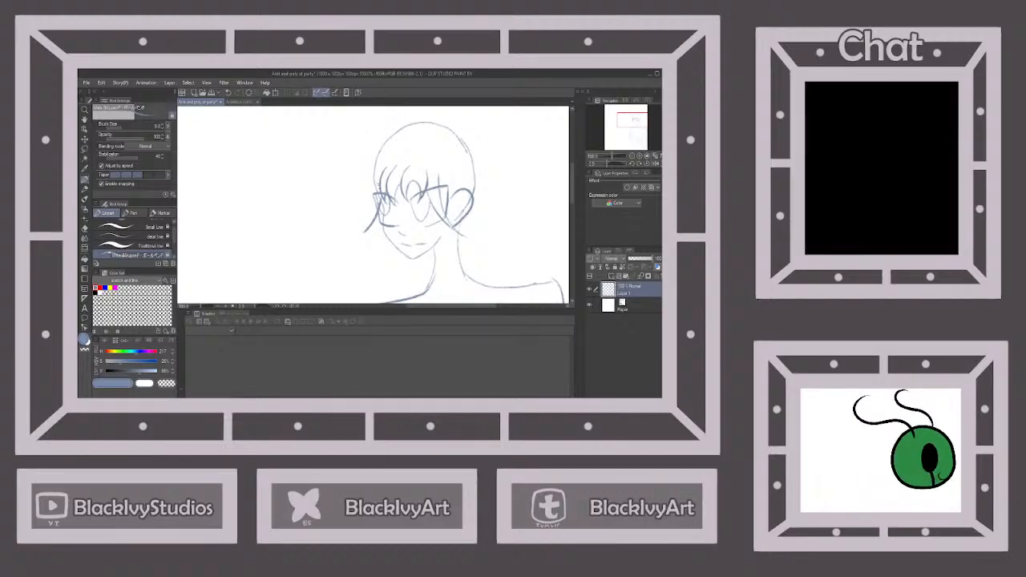
drag(376, 174, 365, 231)
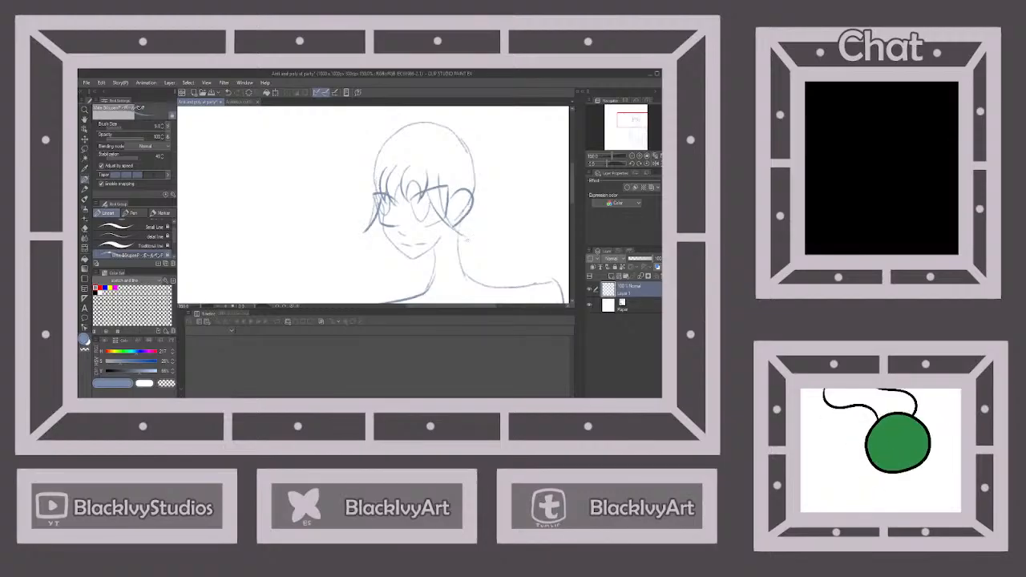
Check the outfit chart's hair and sketch longer side locks running past the ear to the neck and down beside the far cheek
click(240, 102)
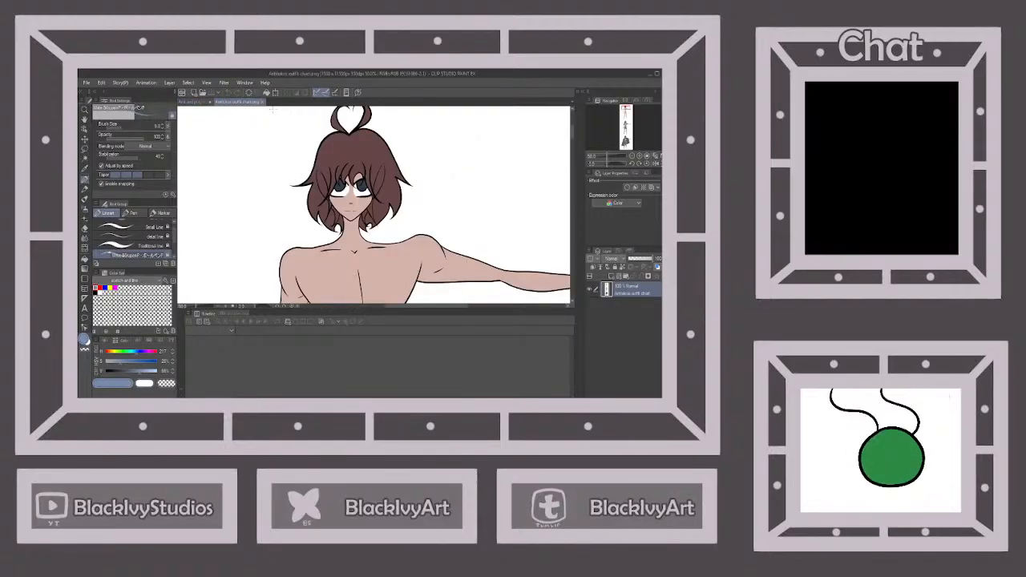
click(203, 105)
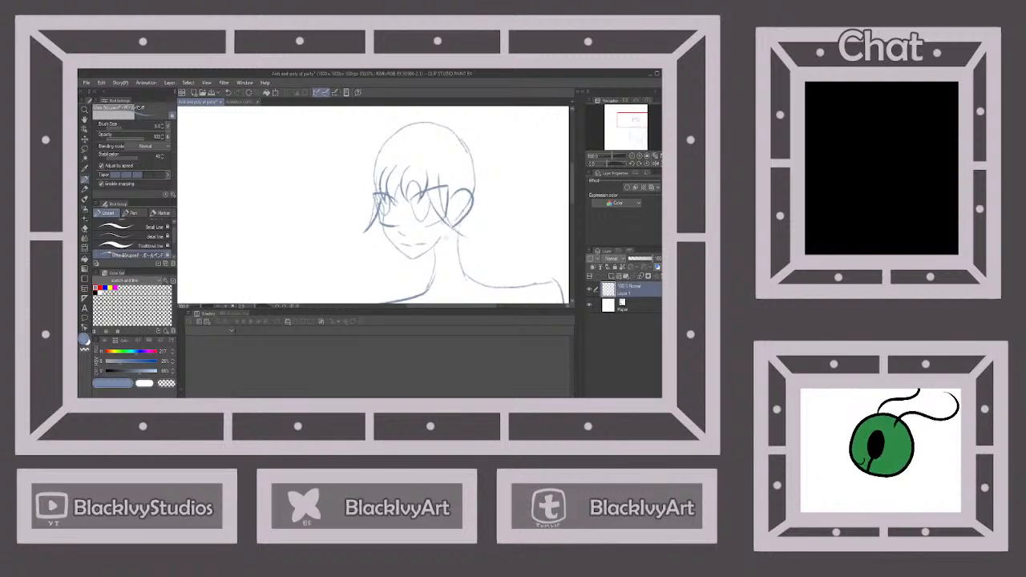
mouse_move(443, 223)
mouse_down()
mouse_move(477, 270)
mouse_move(457, 182)
mouse_up()
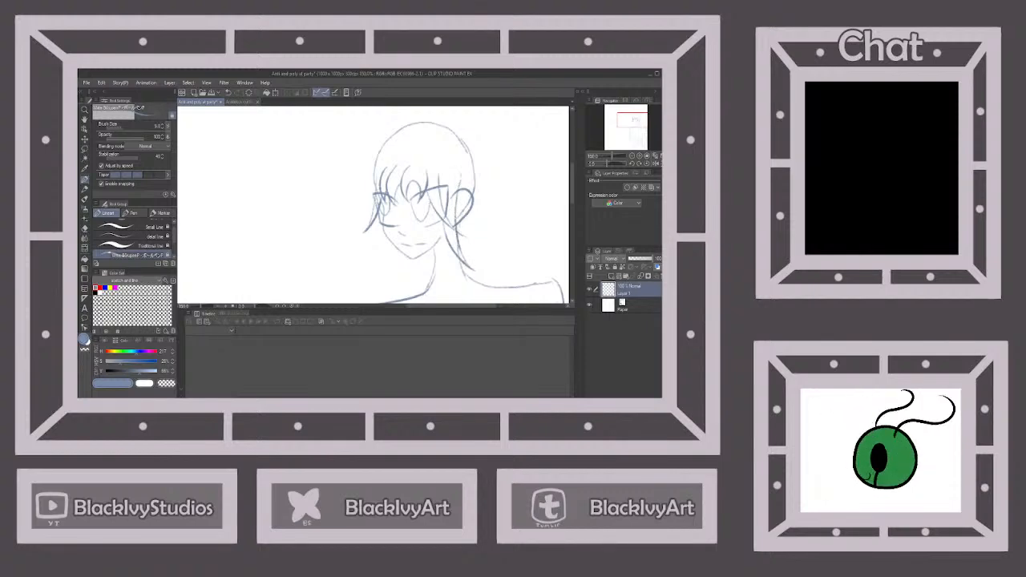
mouse_move(366, 185)
mouse_down()
mouse_move(383, 237)
mouse_move(378, 274)
mouse_move(385, 246)
mouse_up()
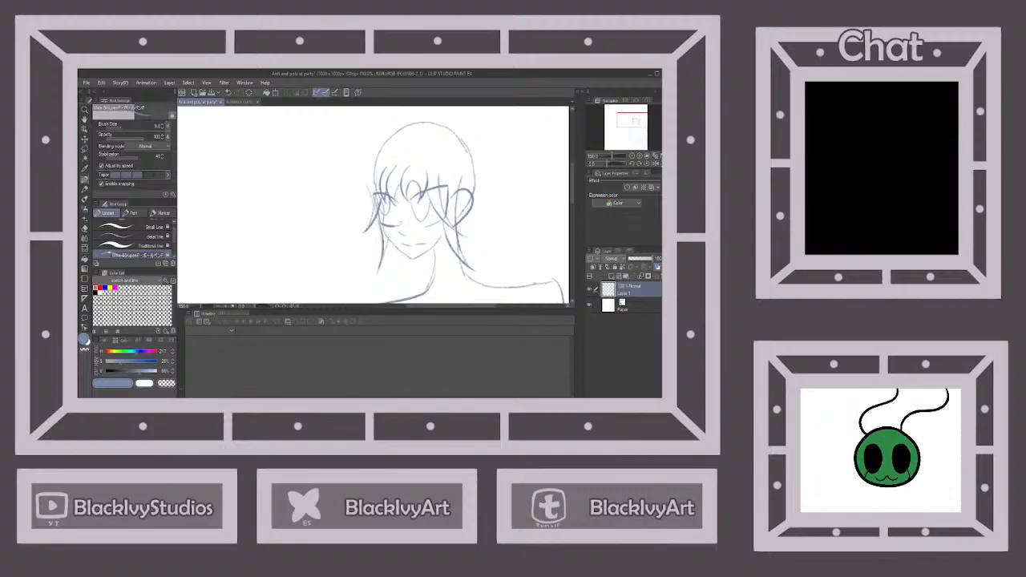
key(ctrl+0)
click(233, 101)
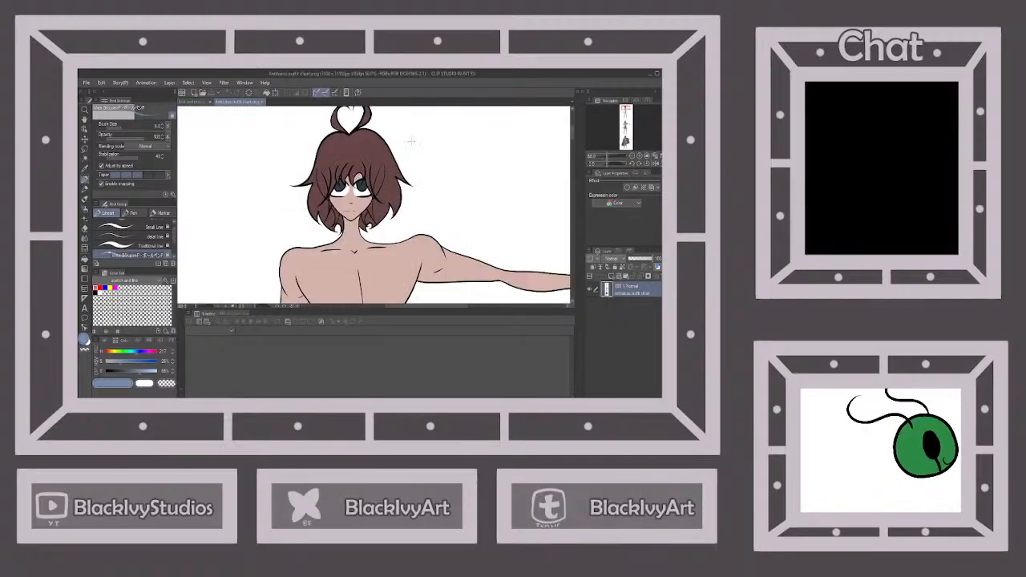
click(197, 102)
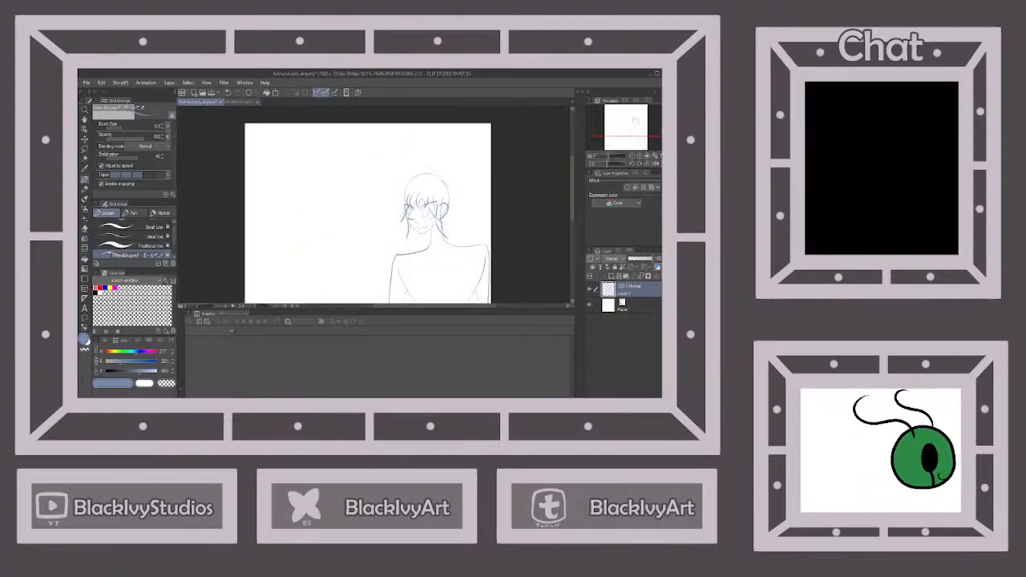
drag(451, 195, 436, 282)
Sketch the outer hair contour from the crown down the ear side of the head, ending in an outward-flicked tip
scroll(433, 255, down, 1)
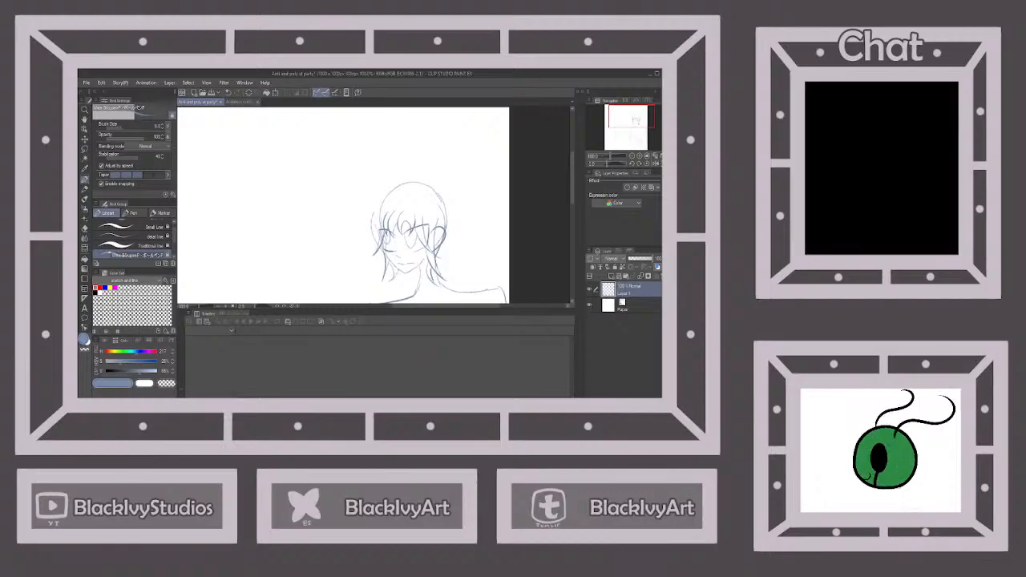
scroll(423, 230, down, 2)
scroll(465, 235, up, 1)
scroll(420, 194, down, 2)
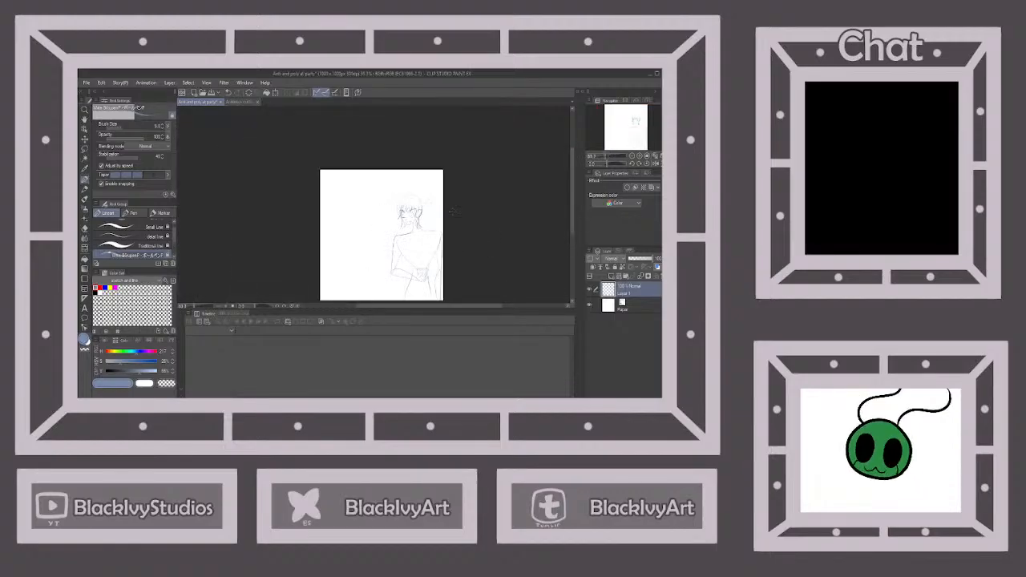
scroll(454, 211, up, 1)
click(240, 102)
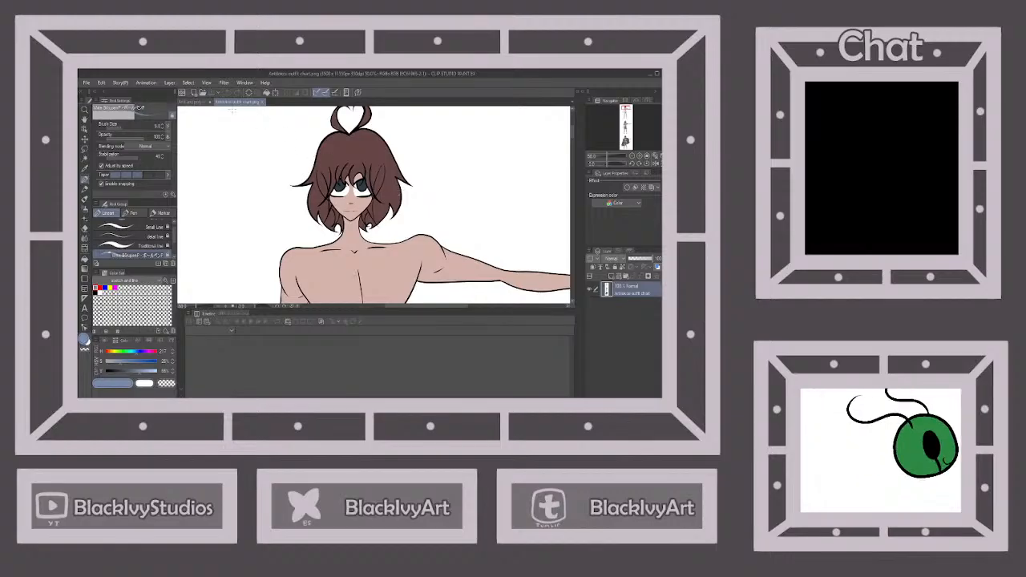
click(199, 102)
scroll(441, 241, up, 1)
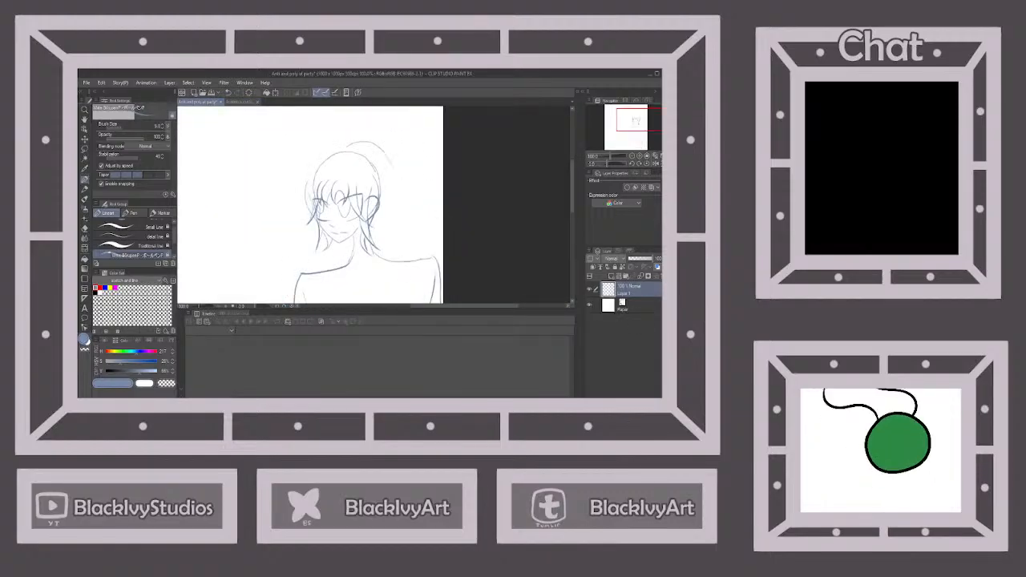
drag(386, 154, 401, 195)
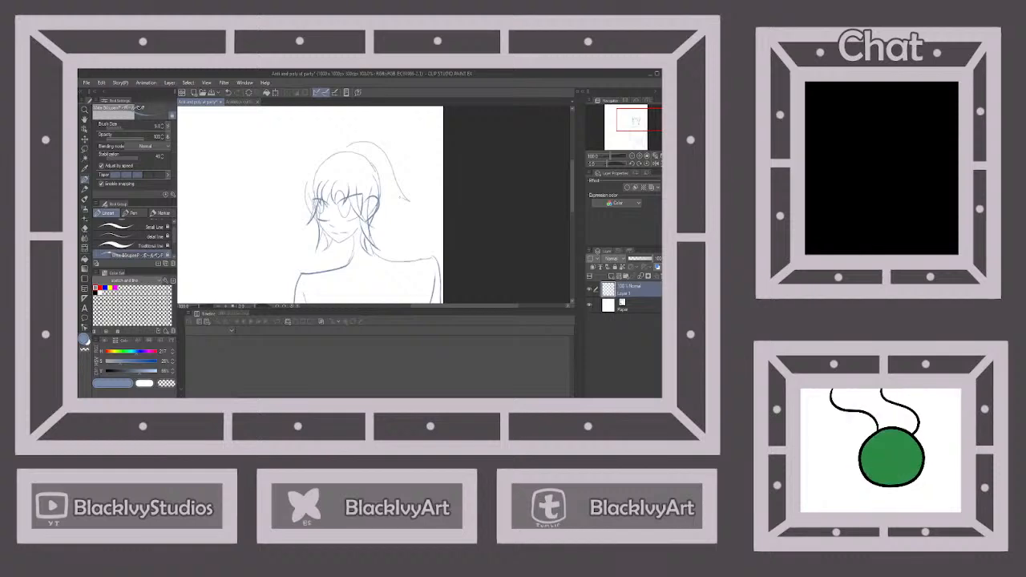
mouse_move(343, 145)
mouse_down()
mouse_move(323, 145)
mouse_move(285, 202)
mouse_up()
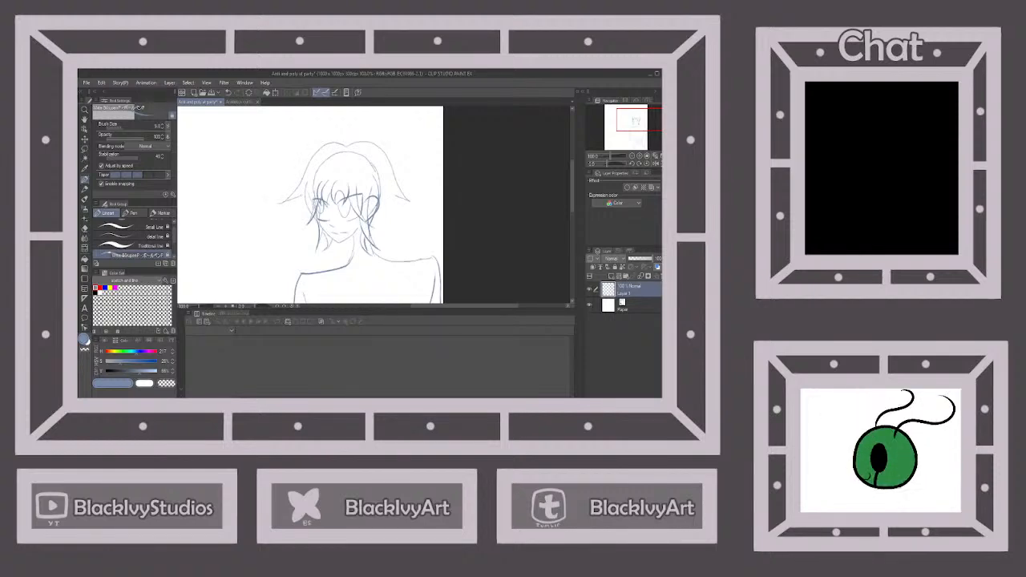
click(229, 93)
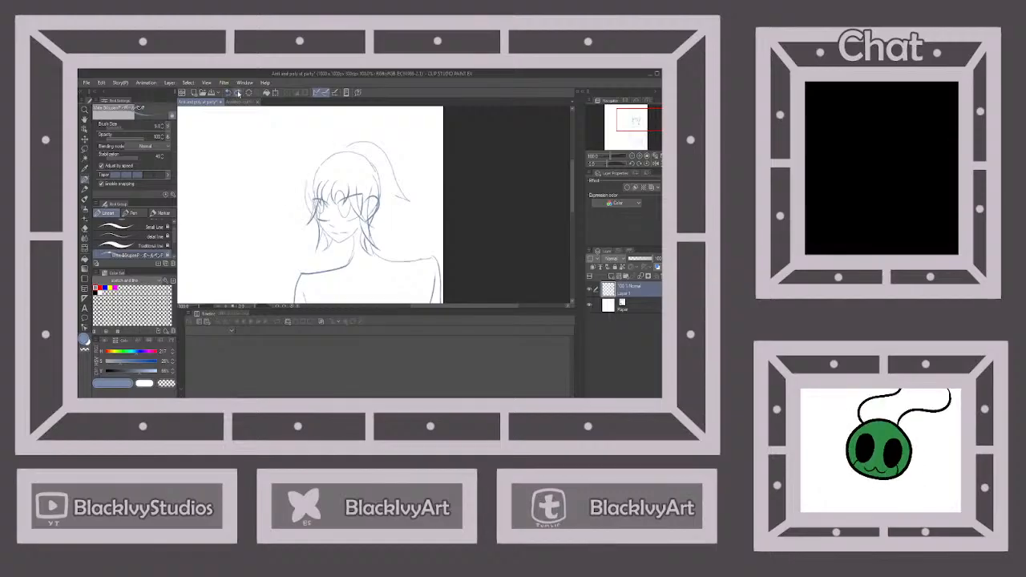
drag(320, 149, 276, 205)
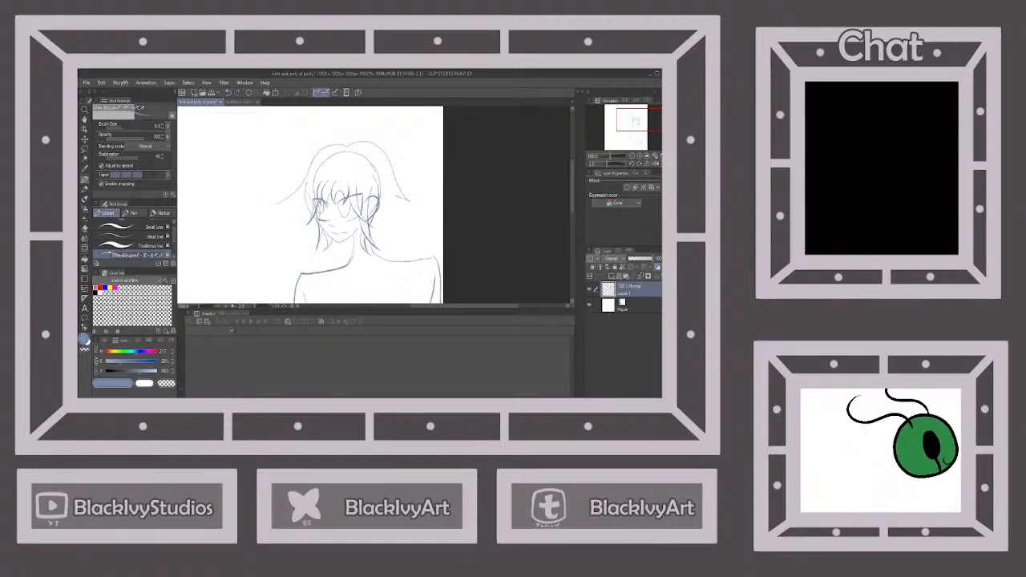
click(230, 93)
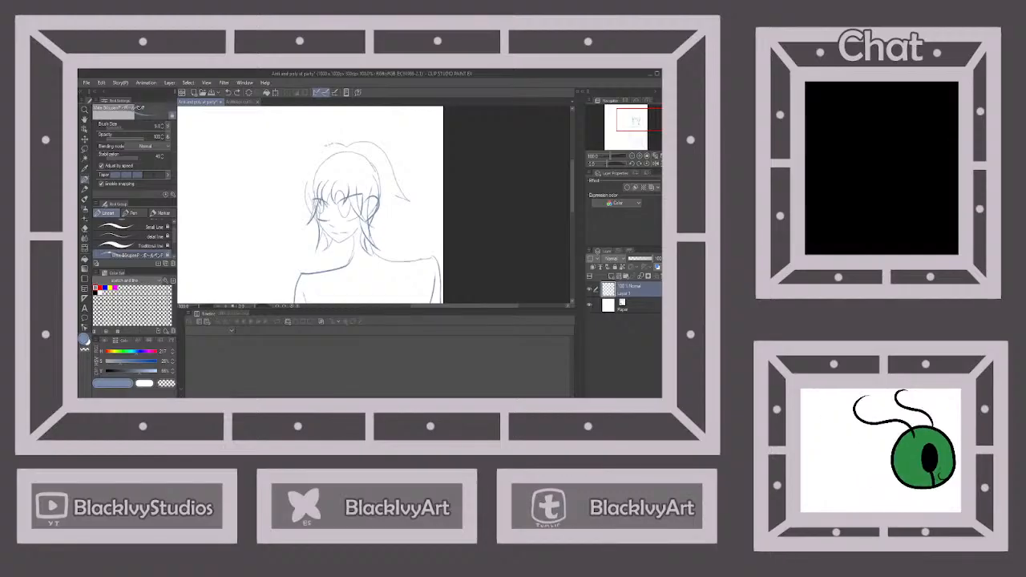
Outline the far side of the hair with a short flicked tip, and sketch the rounded lower hair ends on both sides of the neck
drag(328, 145, 314, 165)
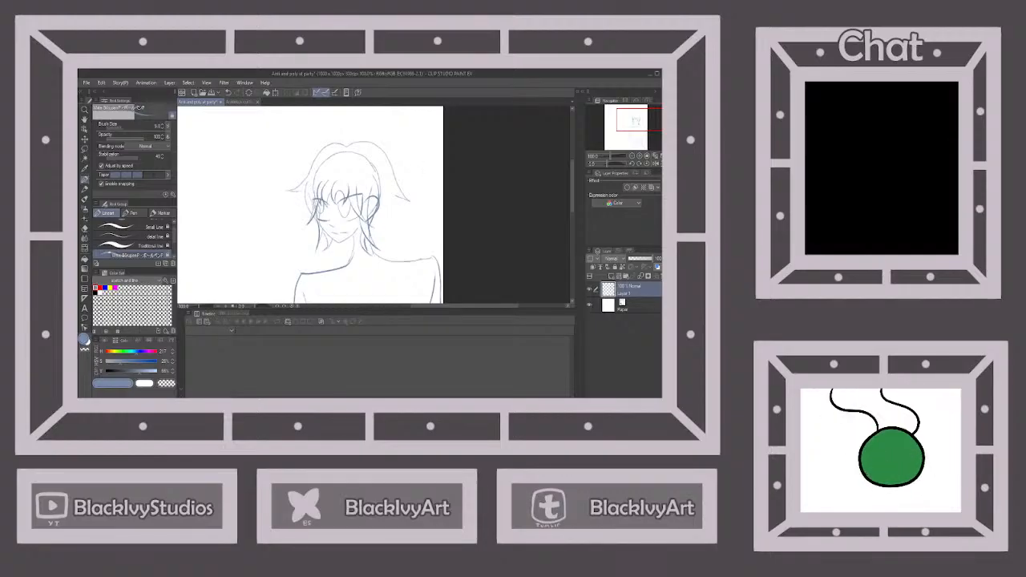
click(240, 102)
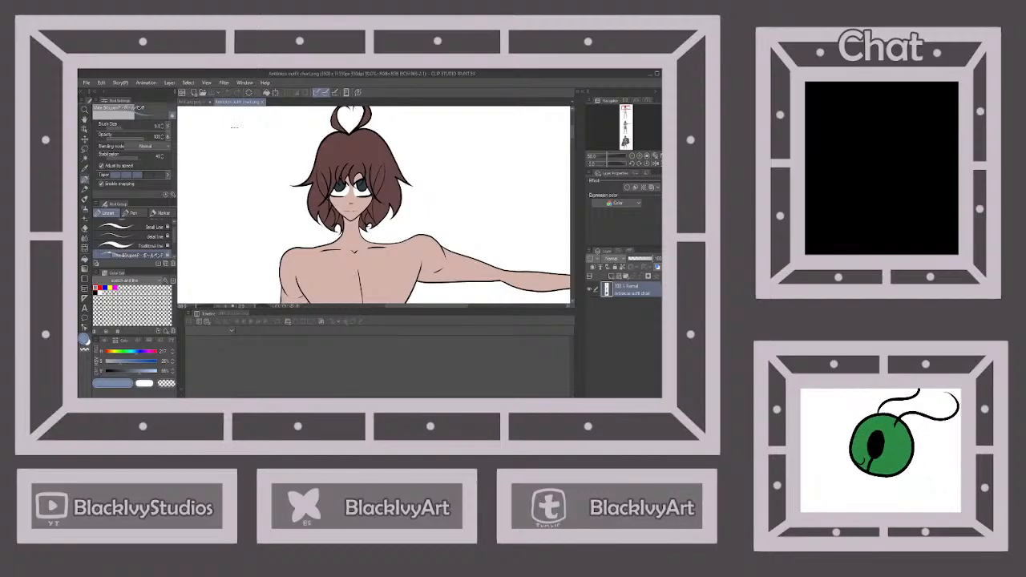
click(193, 102)
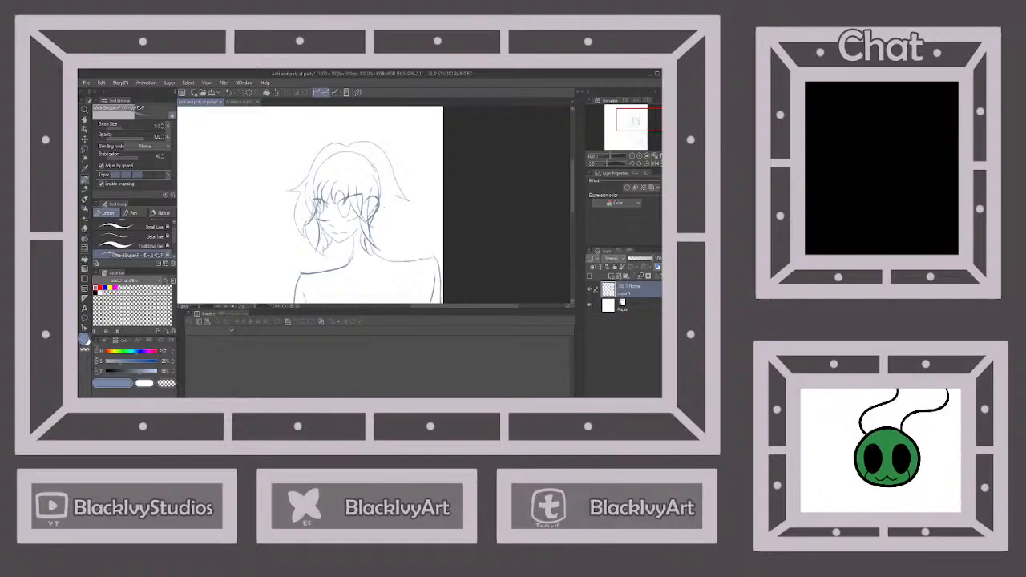
mouse_move(397, 199)
mouse_down()
mouse_move(394, 241)
mouse_move(379, 255)
mouse_up()
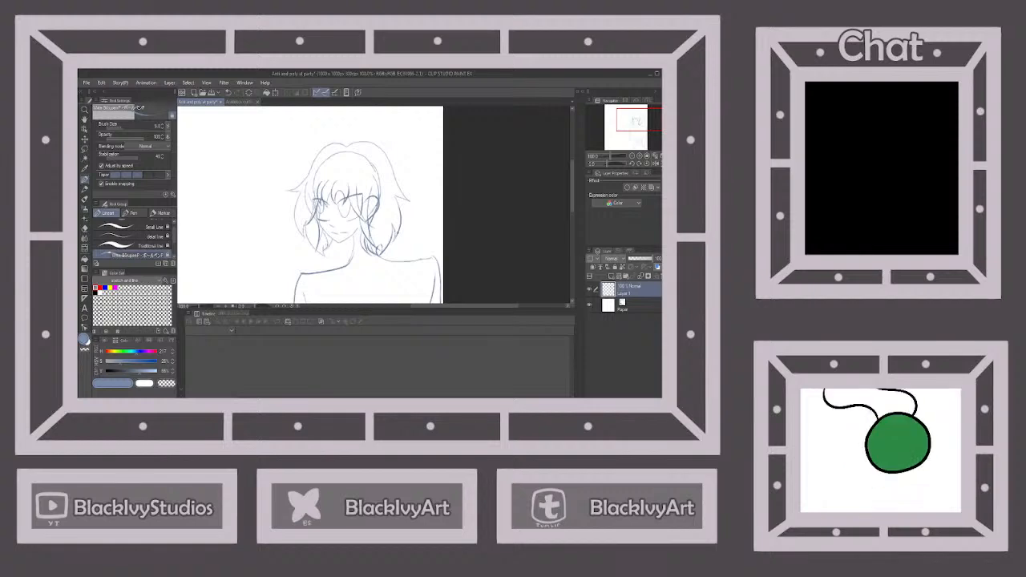
drag(340, 251, 353, 255)
Sketch the two curled strands forming a heart on top of the head, matching the outfit chart
scroll(382, 203, down, 3)
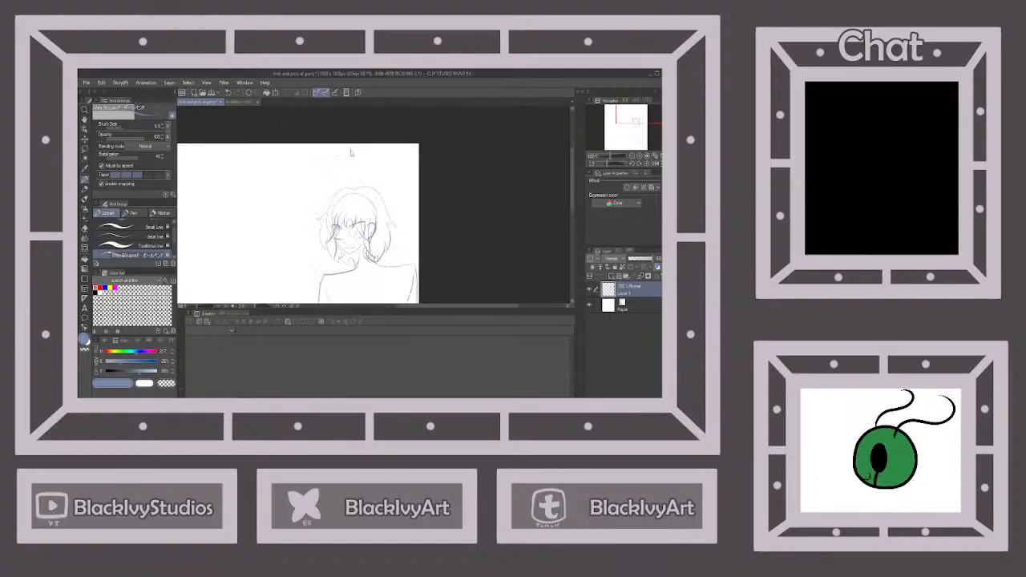
click(240, 101)
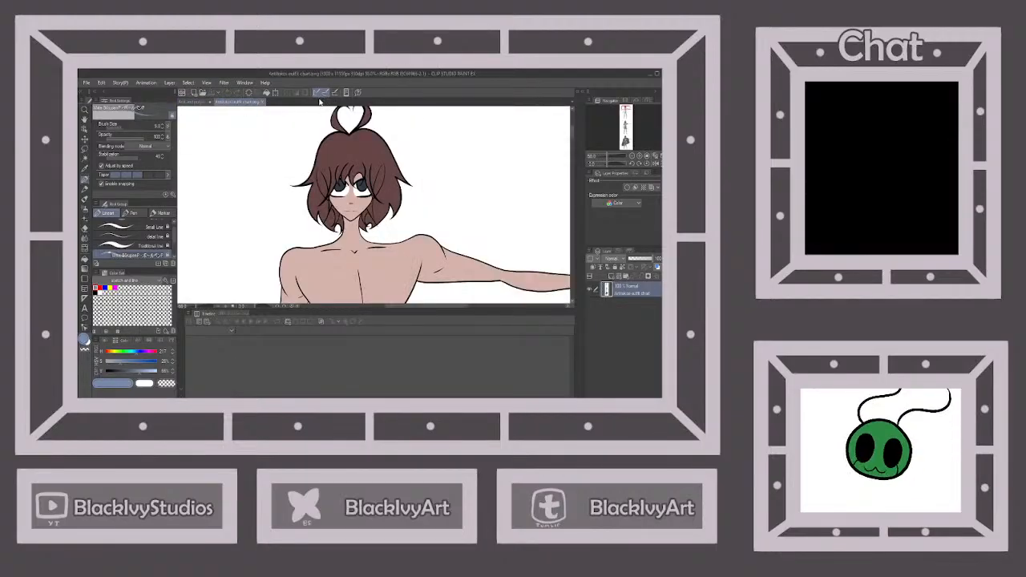
click(195, 102)
scroll(350, 185, up, 3)
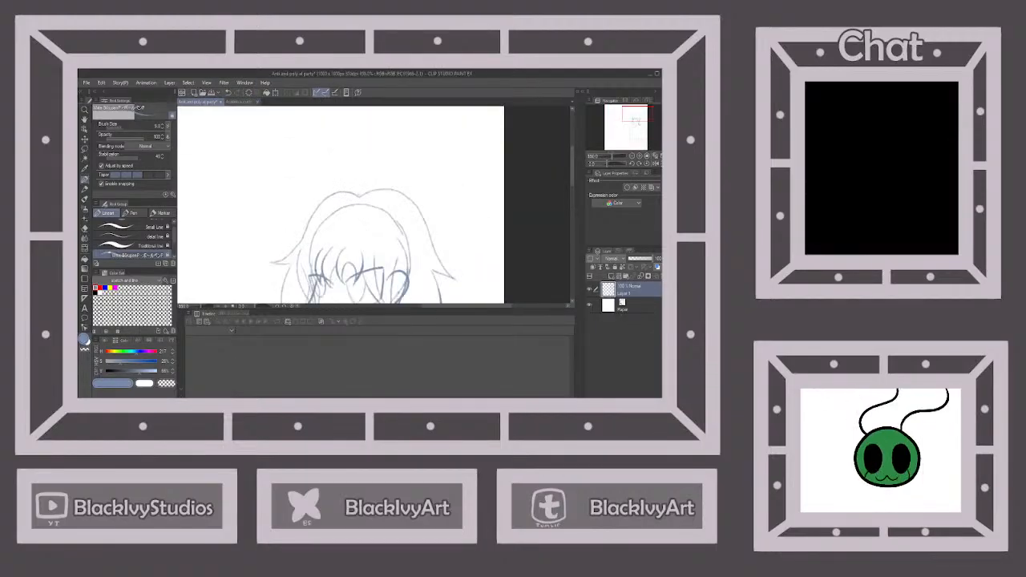
mouse_move(351, 192)
mouse_down()
mouse_move(332, 156)
mouse_move(355, 149)
mouse_move(340, 165)
mouse_move(355, 194)
mouse_move(374, 149)
mouse_move(359, 157)
mouse_up()
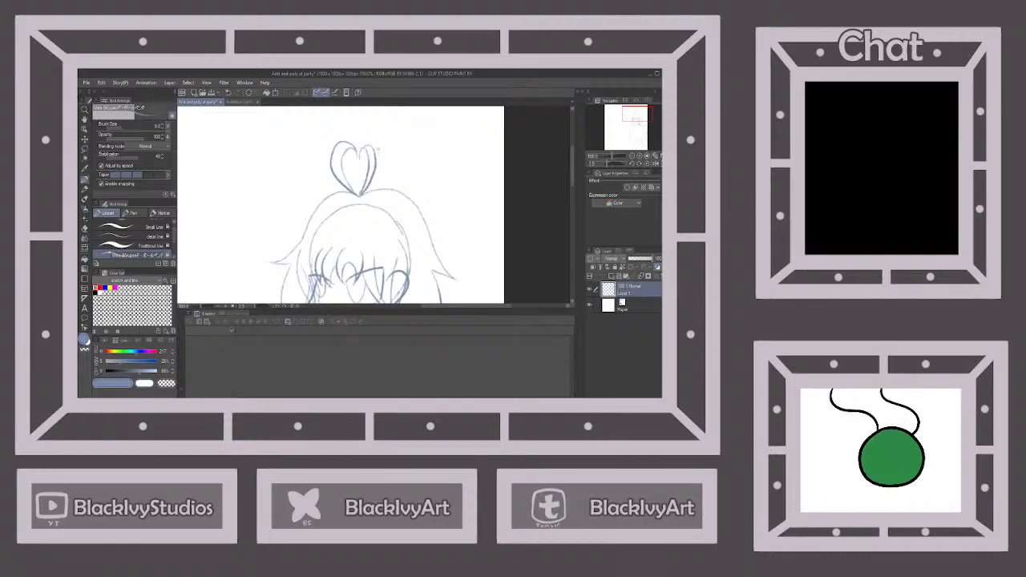
Check the whole figure and undo the ear-side half of the heart-shaped curl on top of the head
scroll(385, 146, down, 4)
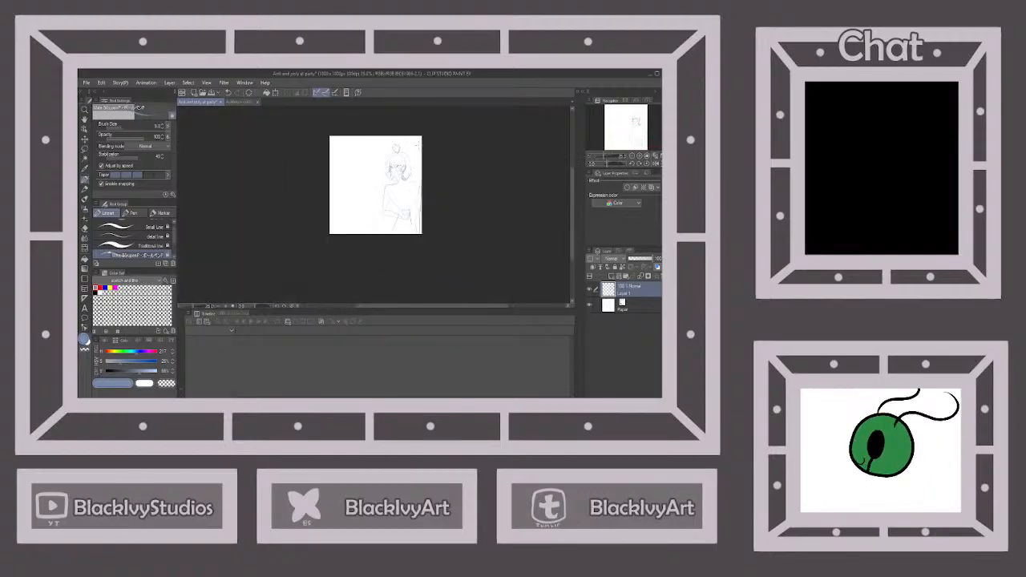
scroll(415, 145, up, 4)
click(228, 93)
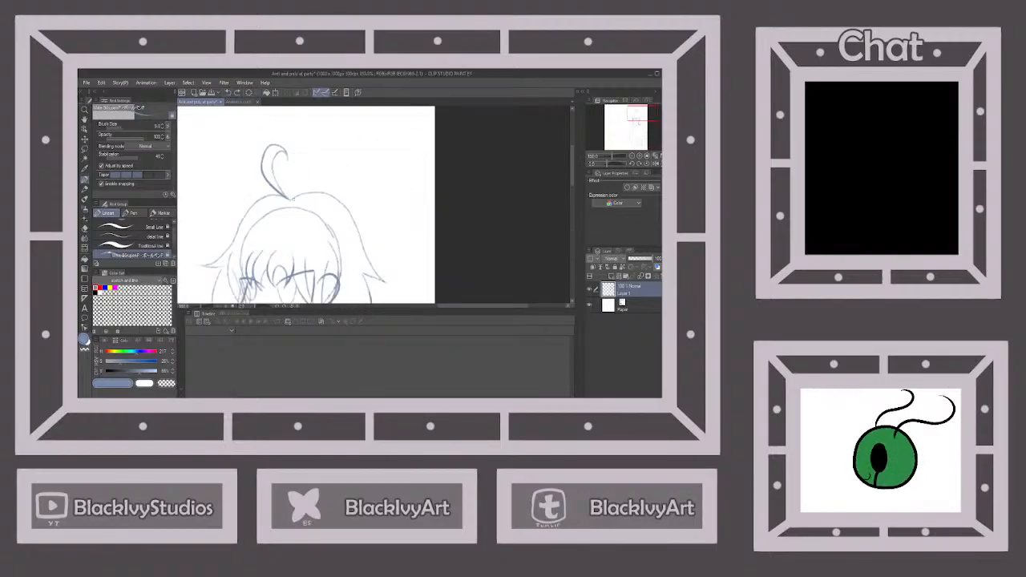
Redraw the ear-side half of the heart-shaped curl on top of the head and save the illustration
mouse_move(284, 196)
mouse_down()
mouse_move(313, 173)
mouse_move(314, 146)
mouse_move(290, 150)
mouse_up()
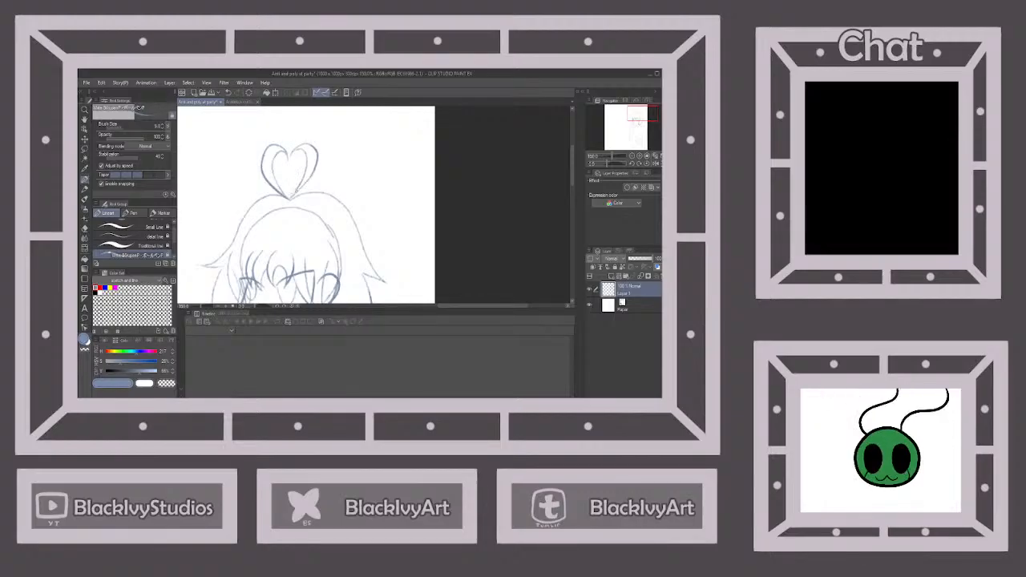
scroll(301, 184, down, 3)
scroll(307, 163, down, 2)
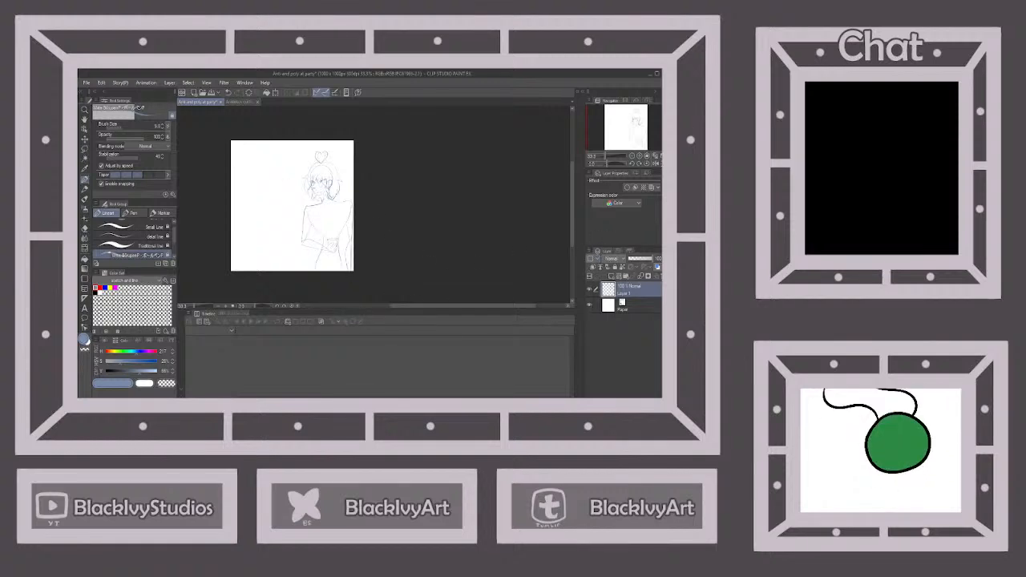
click(211, 93)
Sketch the open jacket's two front edges down the torso and the hem of the top across the waist
scroll(347, 216, up, 2)
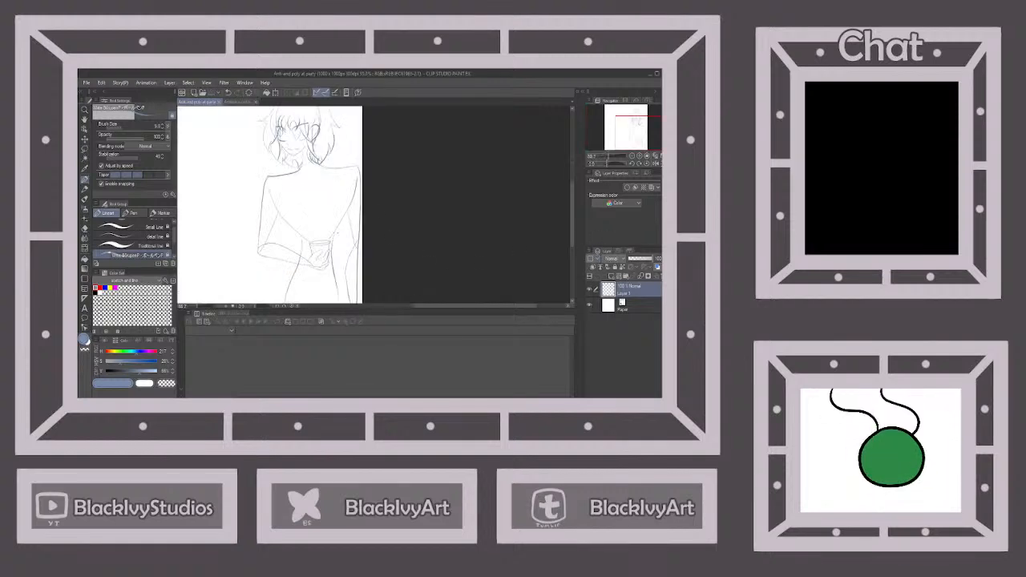
drag(293, 174, 303, 236)
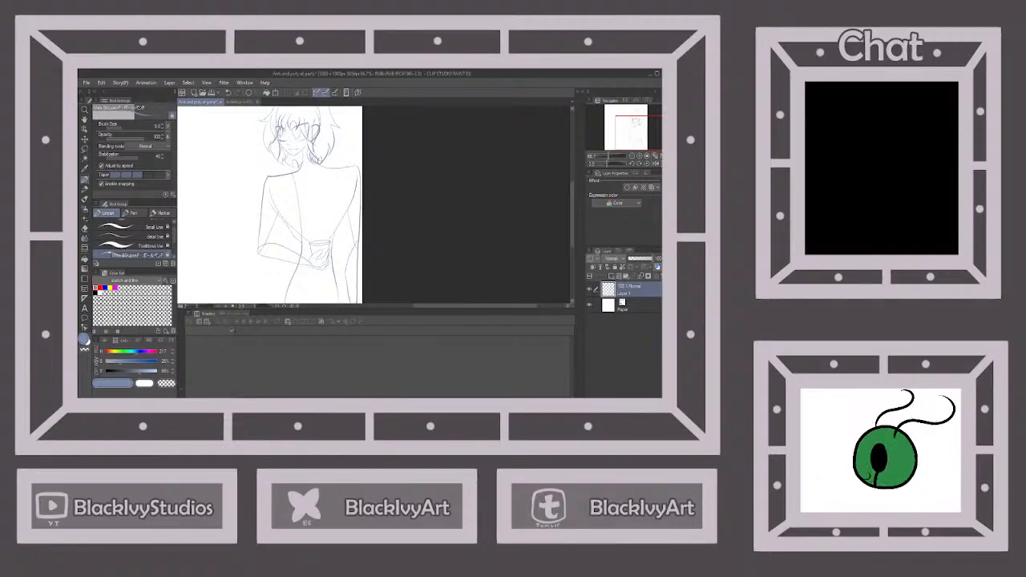
drag(296, 282, 291, 294)
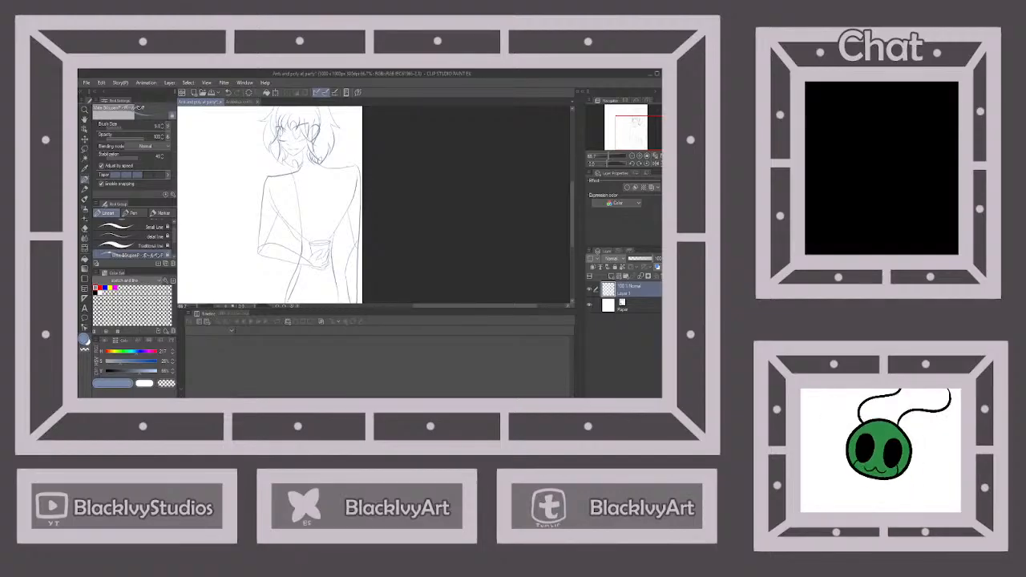
scroll(305, 248, down, 2)
scroll(300, 270, up, 2)
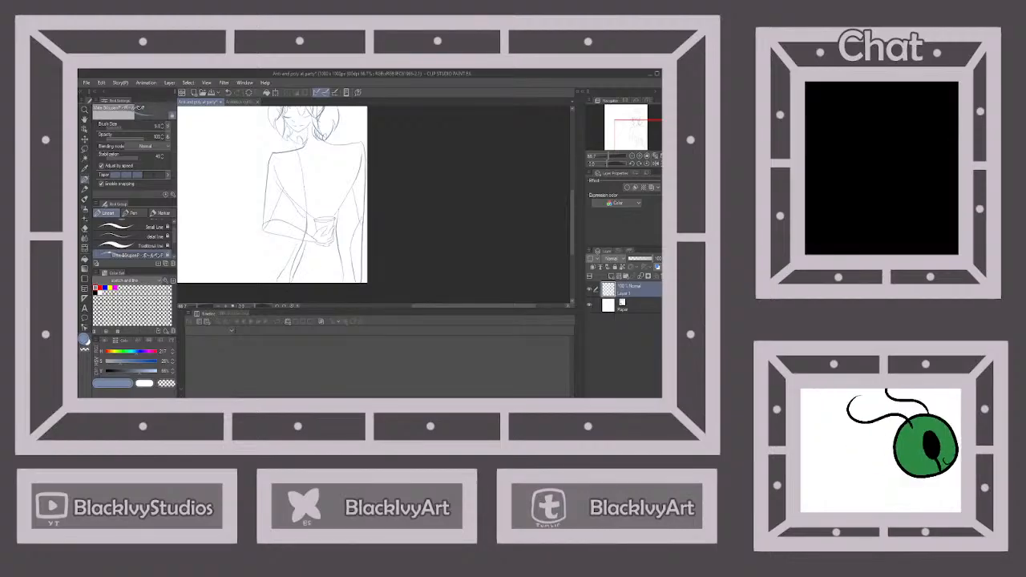
drag(314, 281, 328, 280)
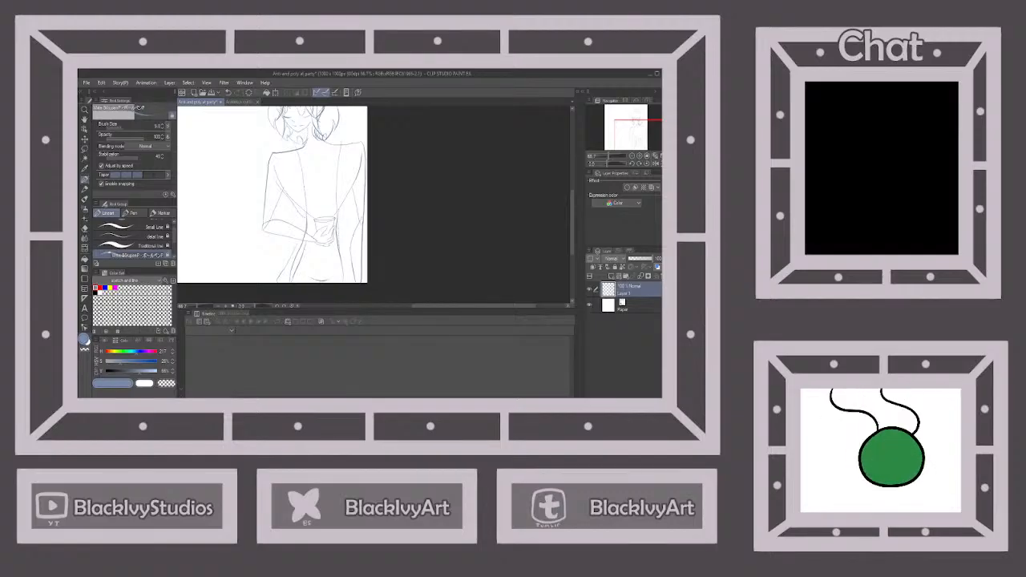
drag(357, 185, 345, 266)
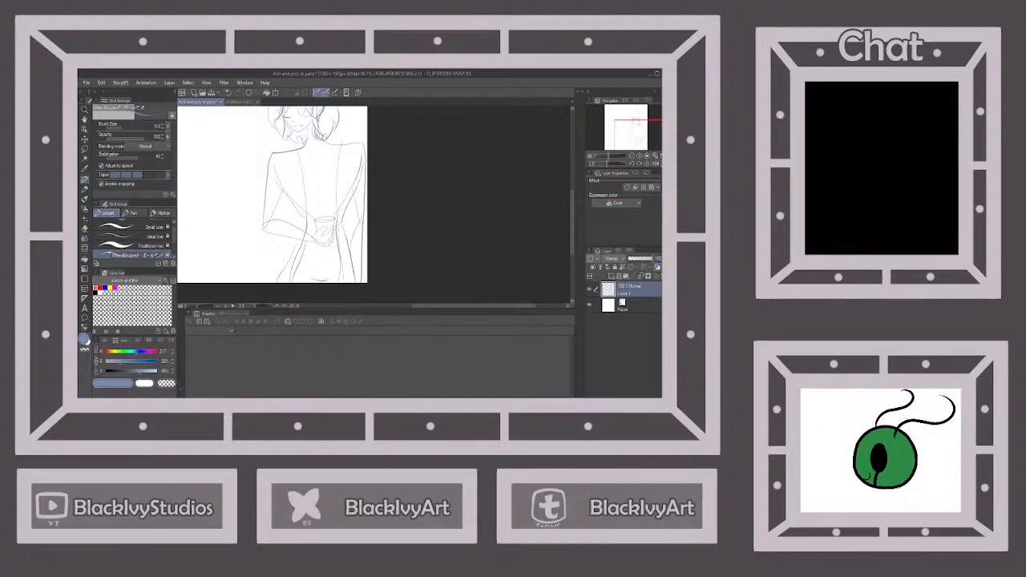
Sketch the top's curved neckline and the loose outer contours of both jacket sleeves around the arms
drag(301, 157, 320, 159)
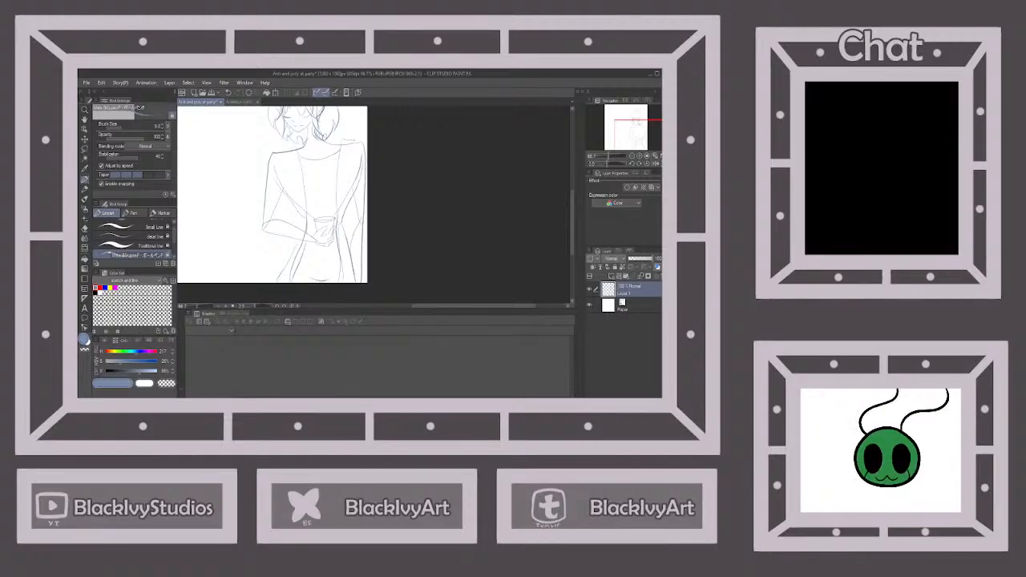
drag(365, 148, 366, 284)
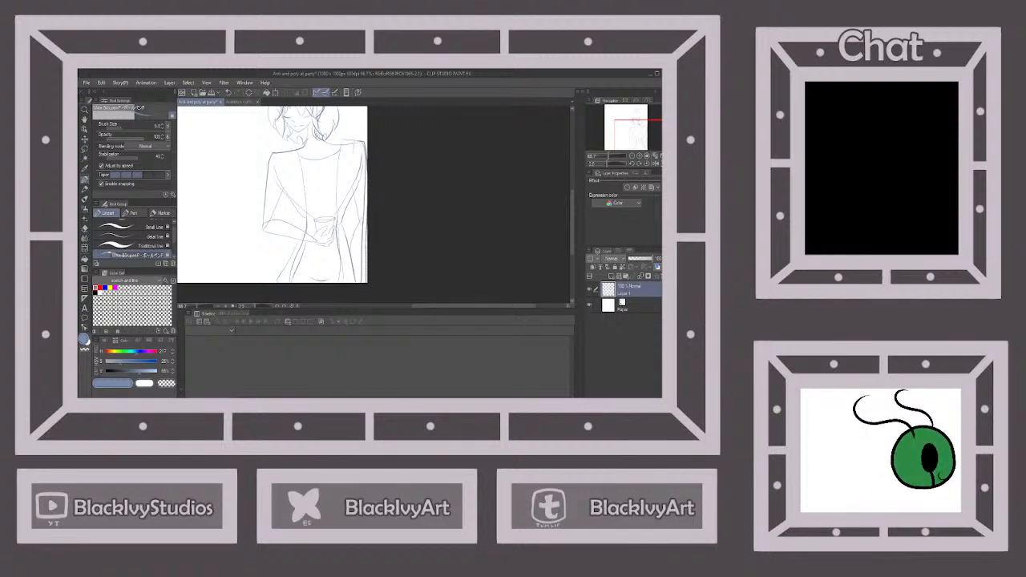
drag(357, 219, 351, 242)
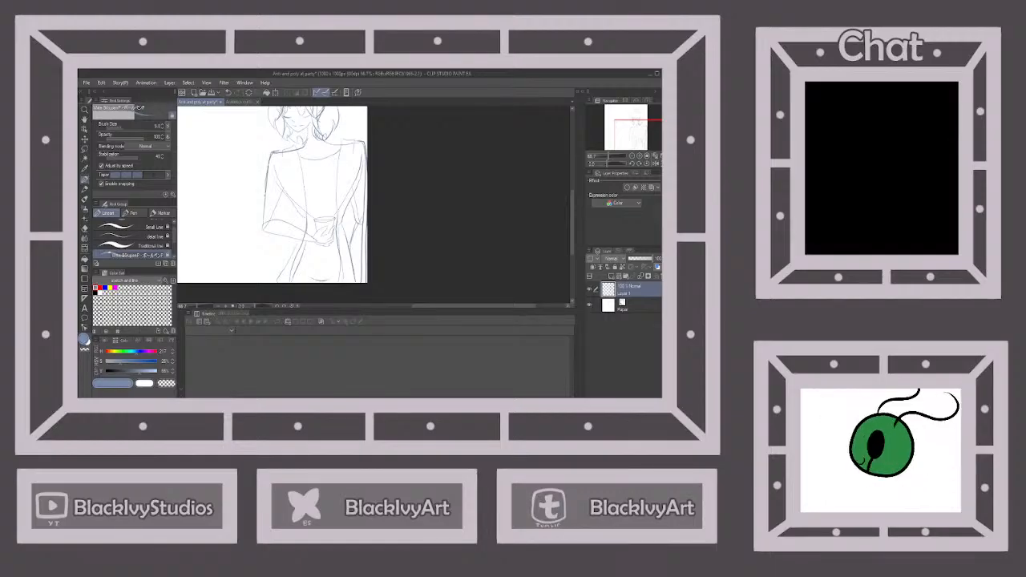
drag(266, 190, 264, 213)
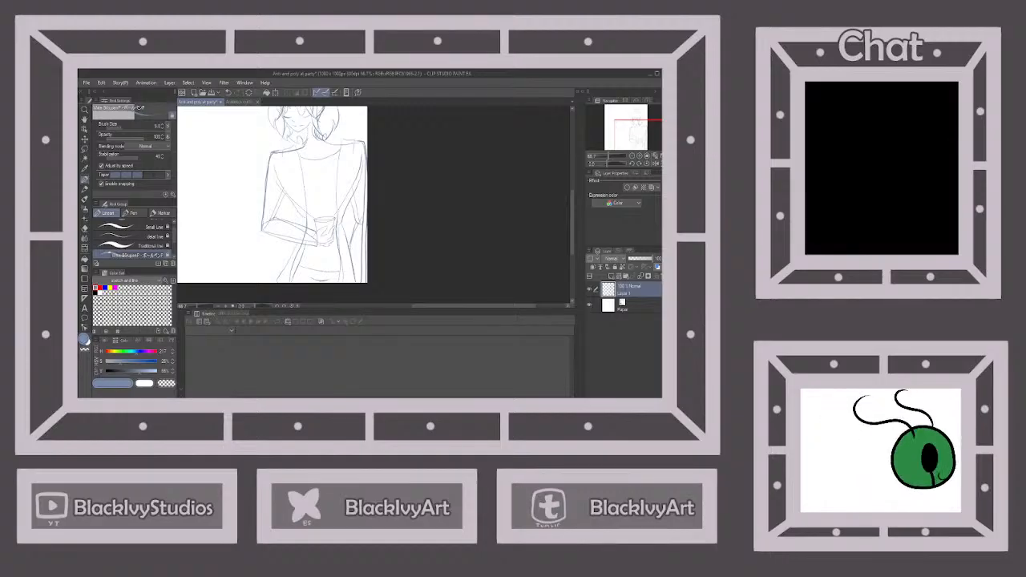
scroll(343, 256, down, 2)
scroll(335, 226, up, 2)
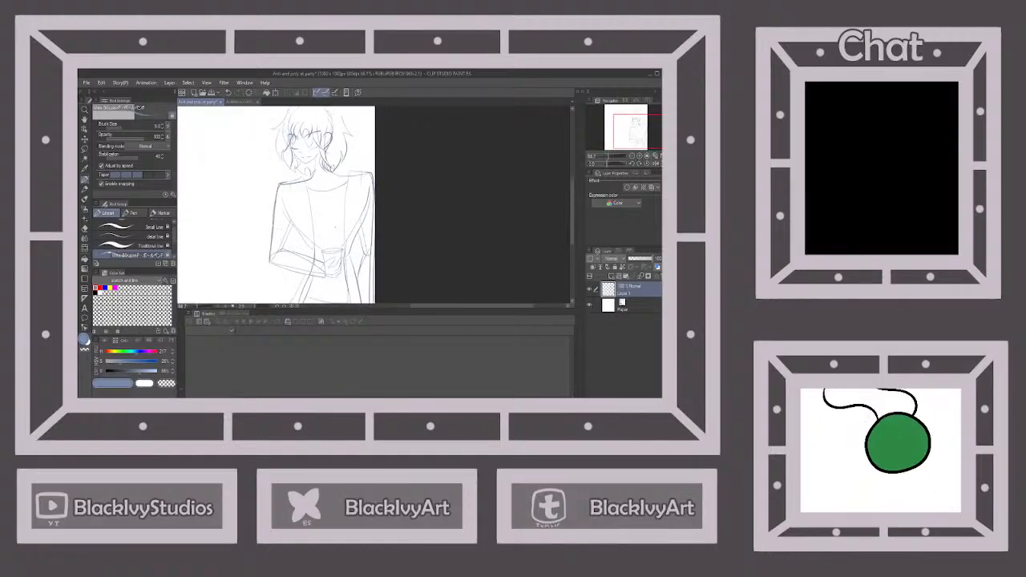
Lock the first character's sketch layer, add a new raster layer above it and save the illustration
scroll(353, 209, down, 3)
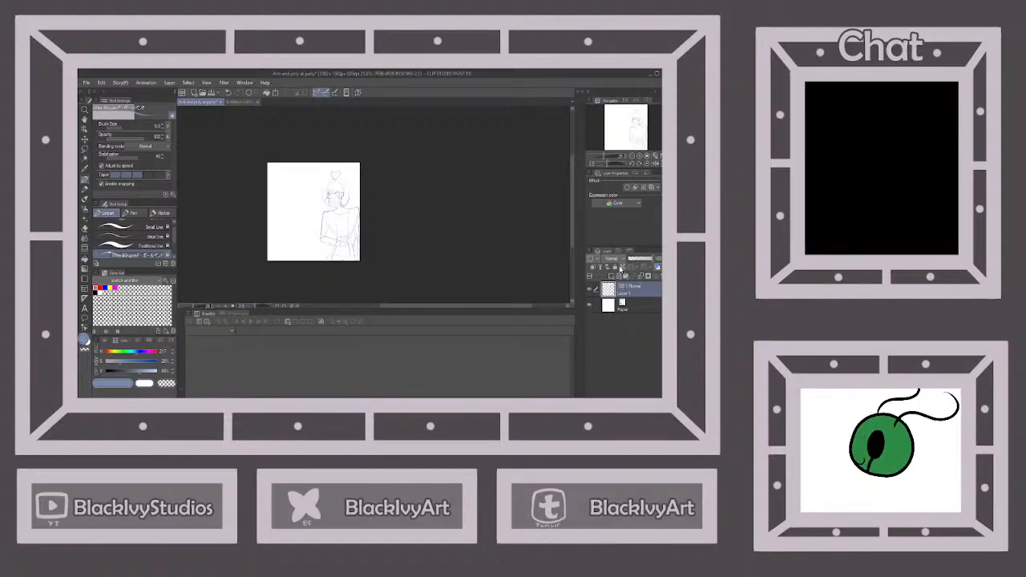
click(616, 267)
click(611, 276)
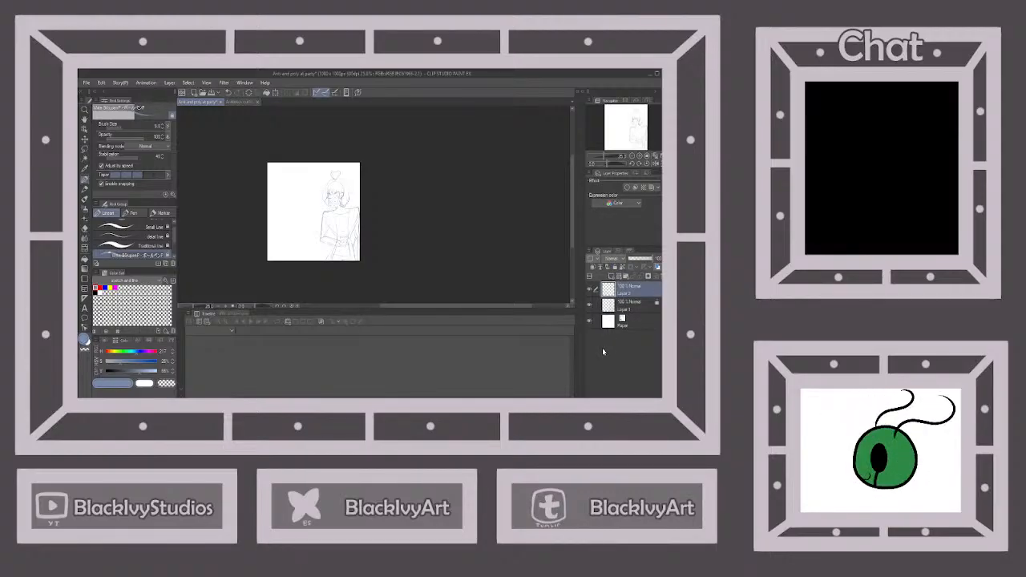
click(212, 92)
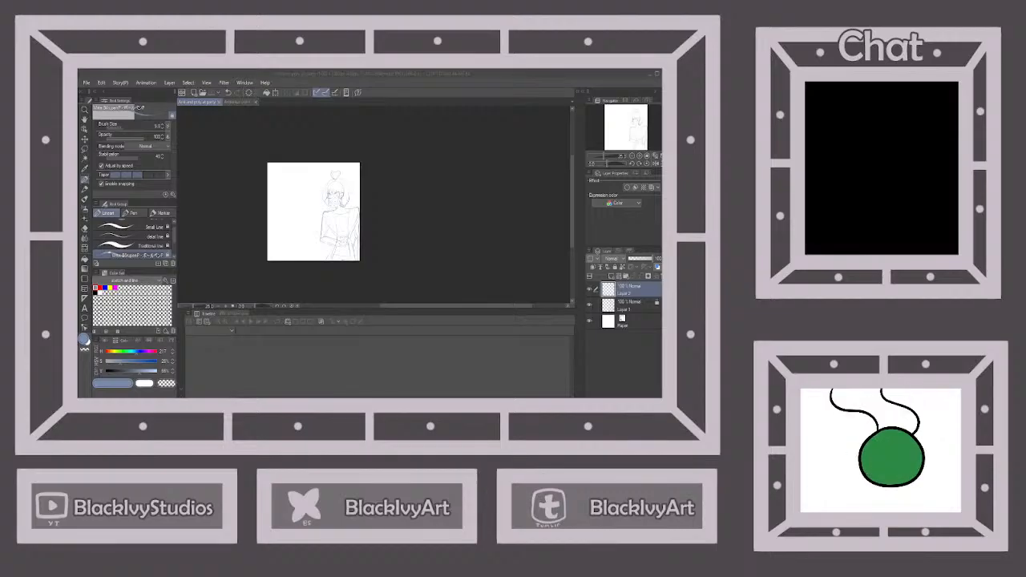
click(406, 372)
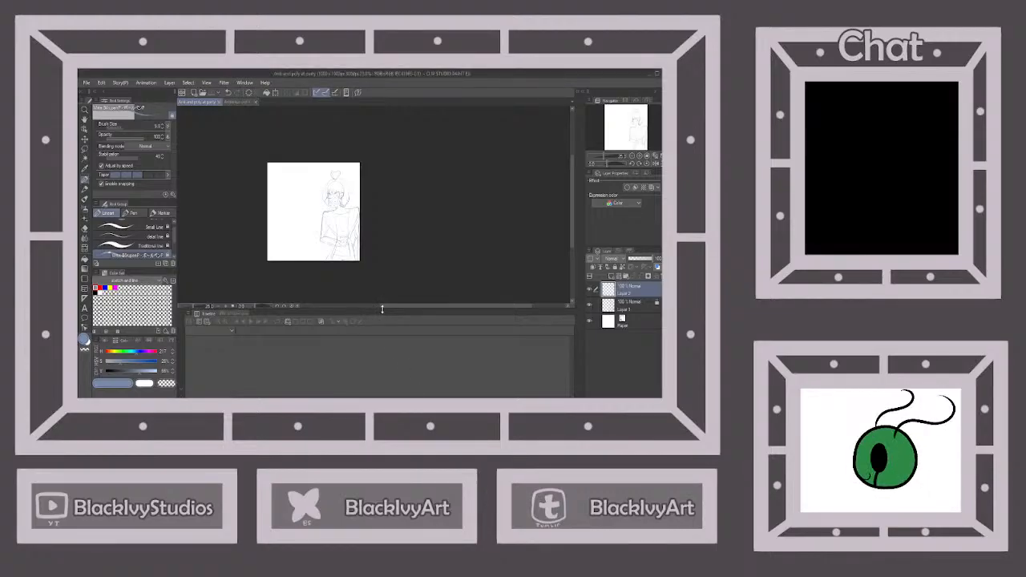
scroll(365, 202, up, 3)
scroll(321, 196, down, 3)
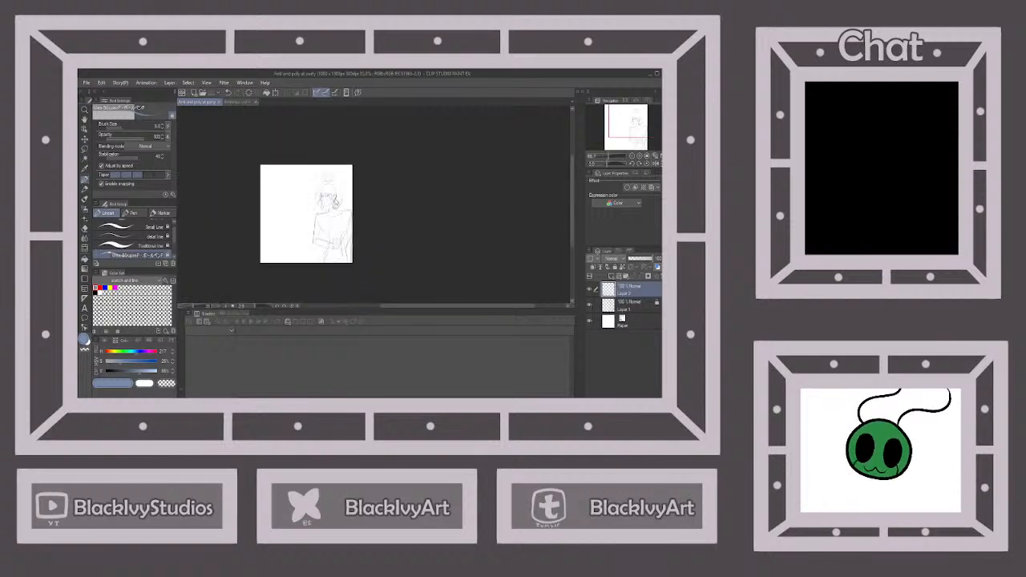
scroll(297, 230, up, 2)
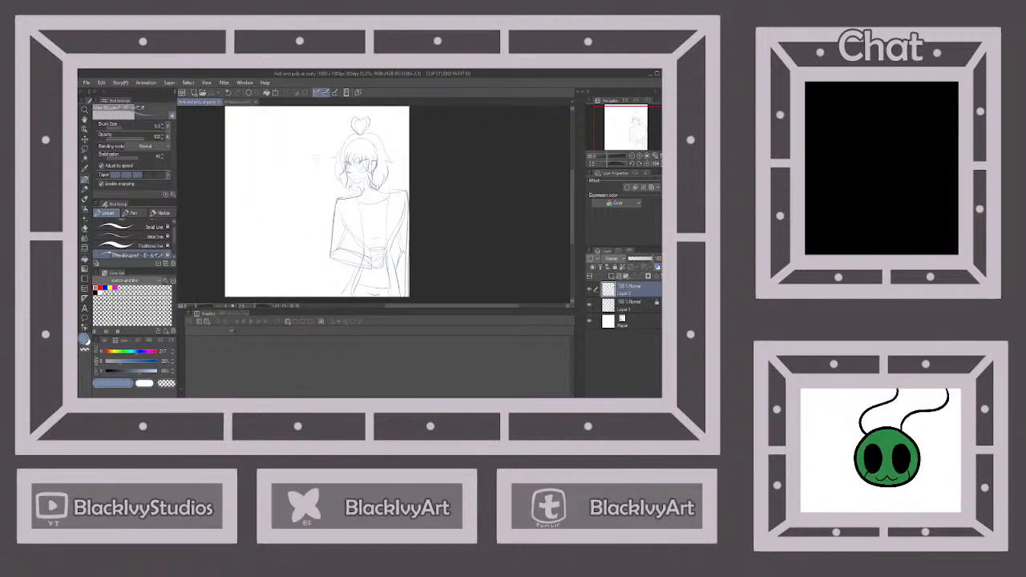
drag(297, 138, 293, 162)
click(228, 94)
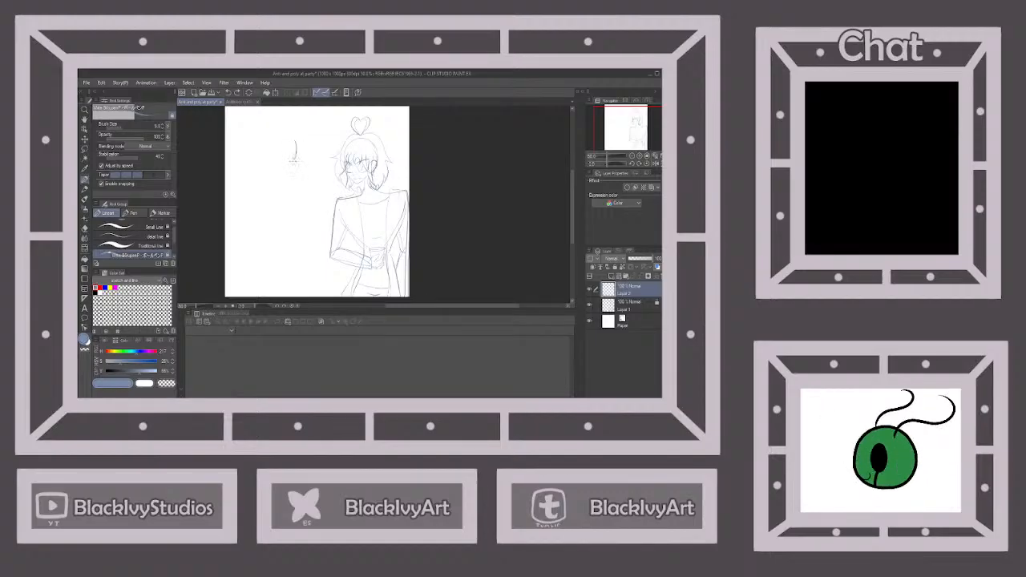
click(227, 94)
Sketch a second character's head in the empty area beside the first, with a rounded skull and a face facing the first character
drag(302, 147, 295, 180)
scroll(298, 148, down, 4)
scroll(292, 140, up, 5)
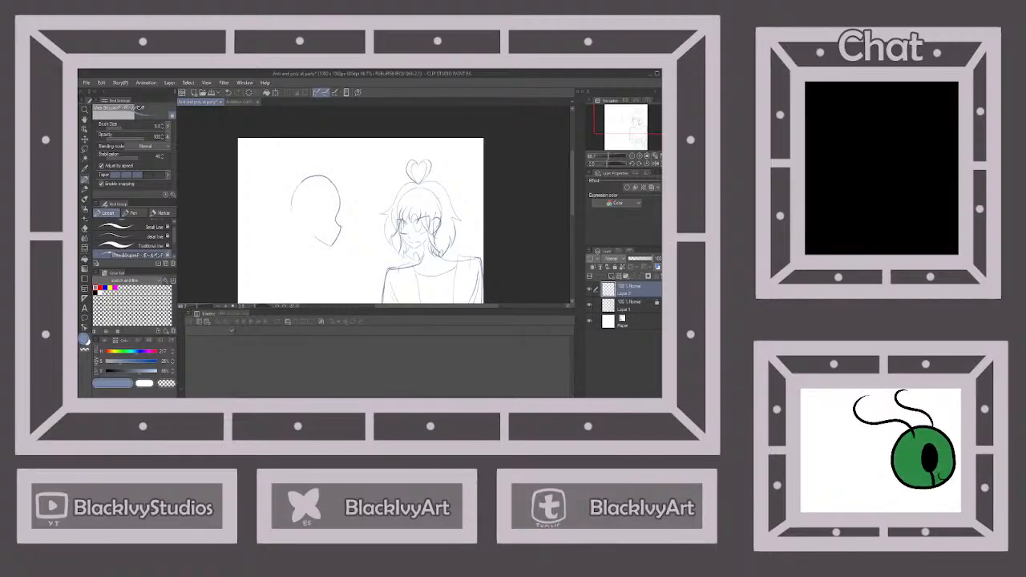
scroll(336, 177, down, 3)
scroll(393, 210, up, 1)
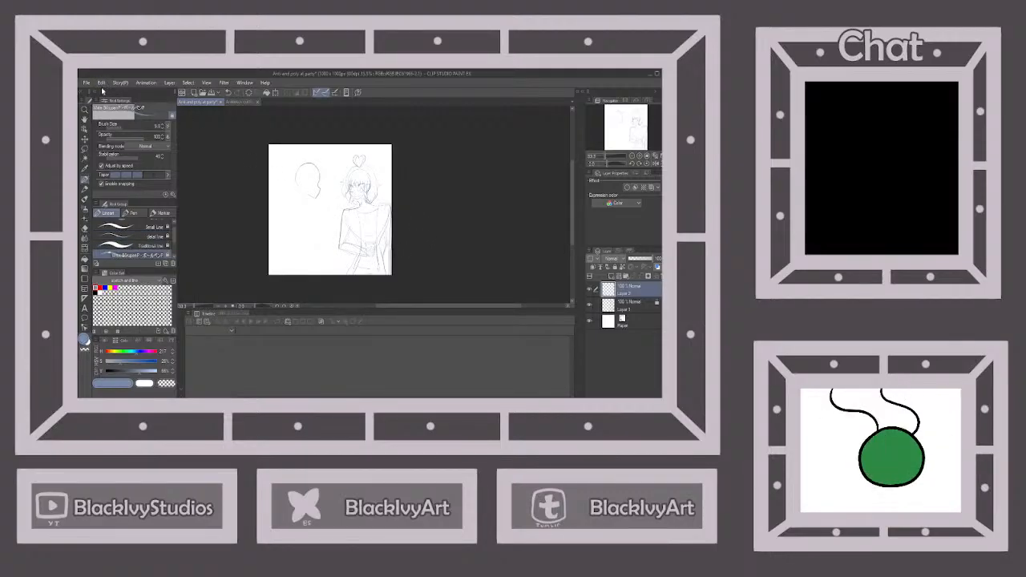
Rotate the second character's head outline clockwise with a free transform so that the face tilts downward
key(ctrl+t)
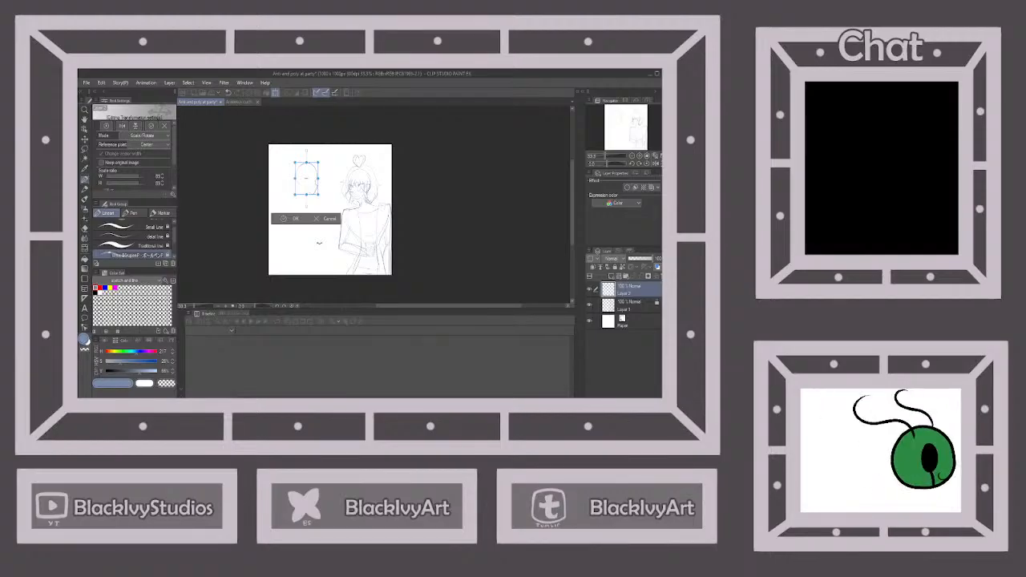
drag(318, 193, 322, 199)
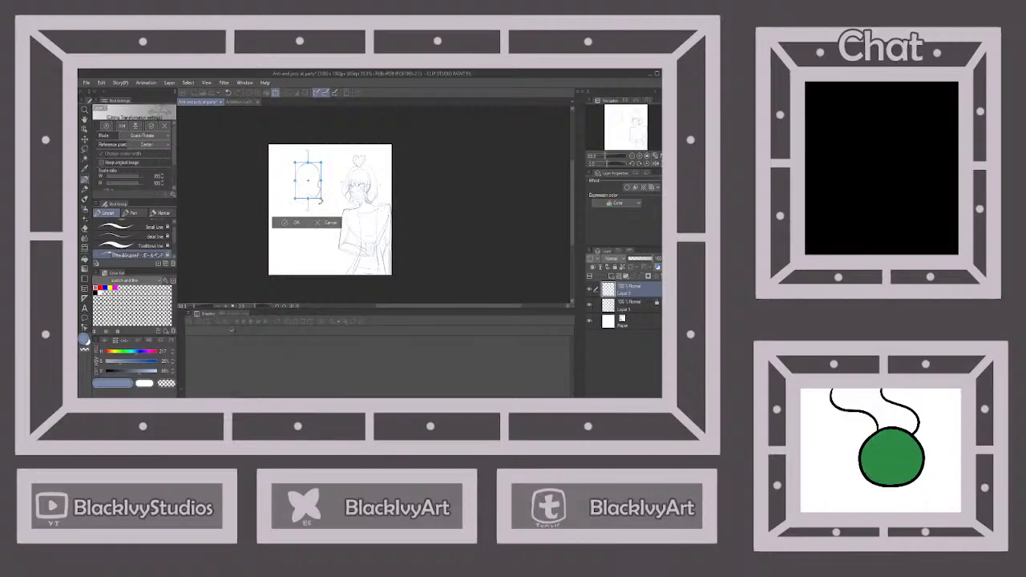
click(295, 223)
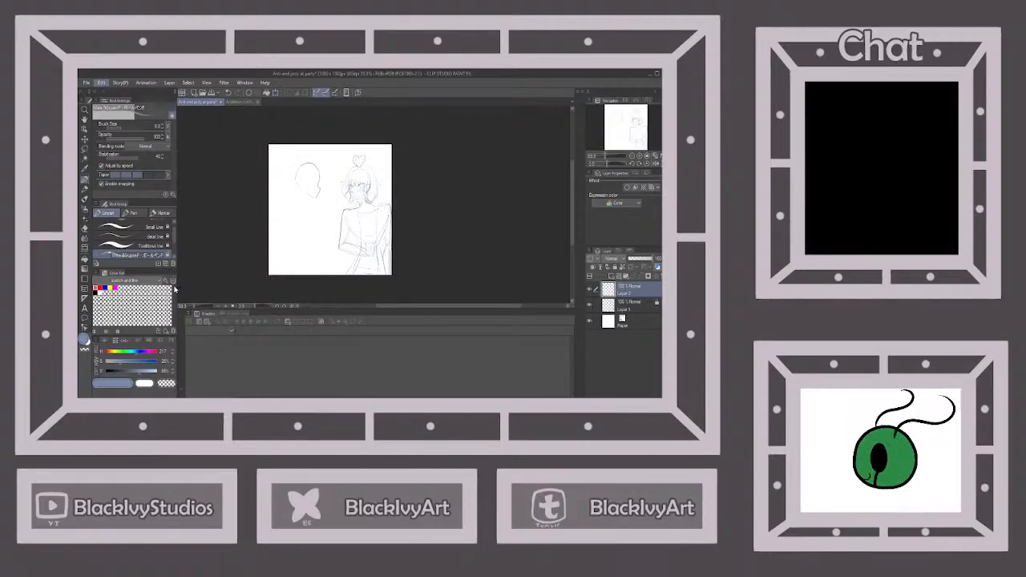
key(ctrl+t)
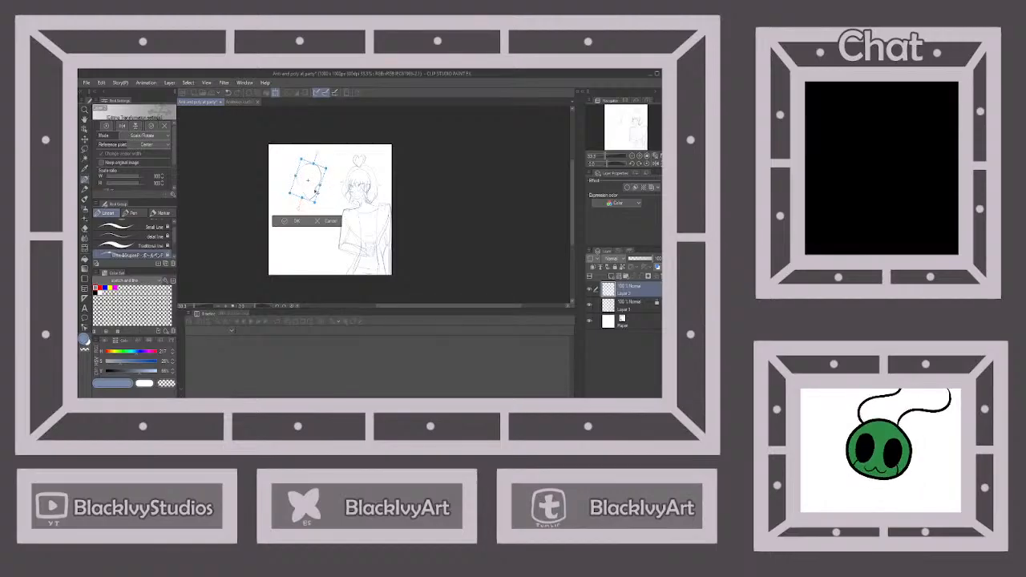
click(297, 222)
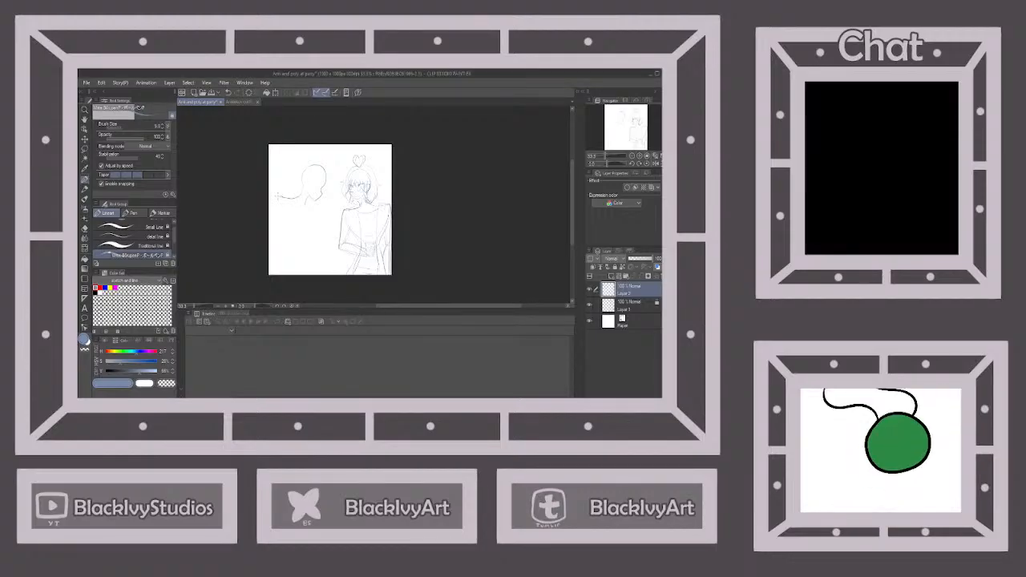
Sketch the second character's neck, shoulders, torso and hips, and adjust the position of the lower-body lines using a lasso selection
mouse_move(306, 203)
mouse_down()
mouse_move(322, 206)
mouse_move(289, 242)
mouse_up()
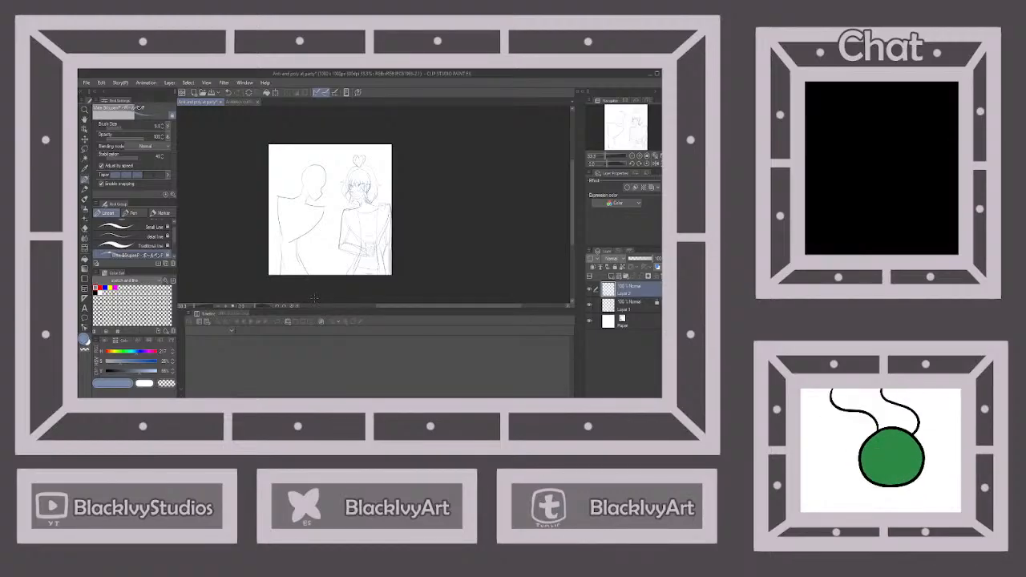
click(85, 149)
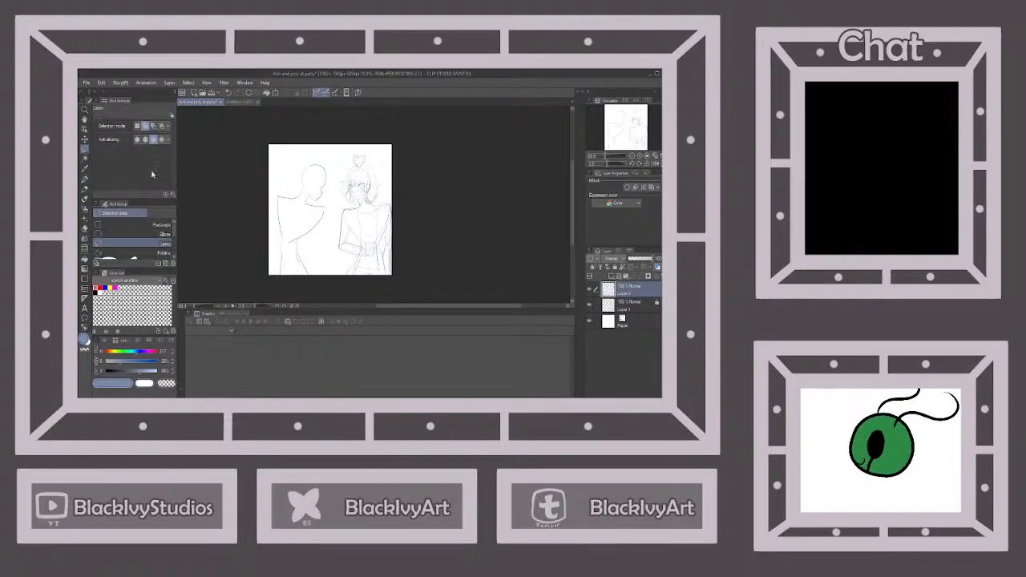
mouse_move(283, 247)
mouse_down()
mouse_move(316, 258)
mouse_move(301, 298)
mouse_move(308, 266)
mouse_up()
click(85, 138)
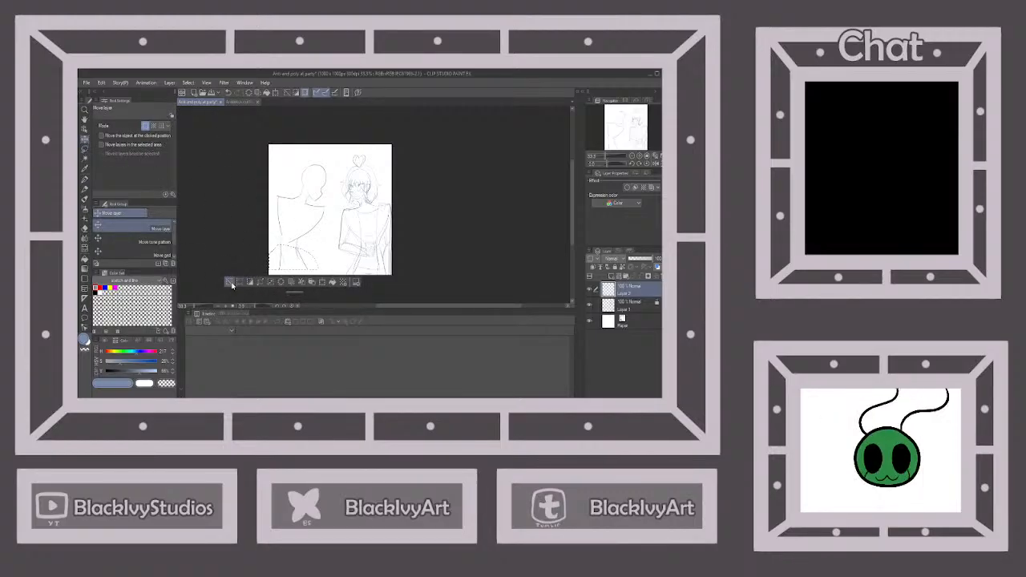
click(85, 180)
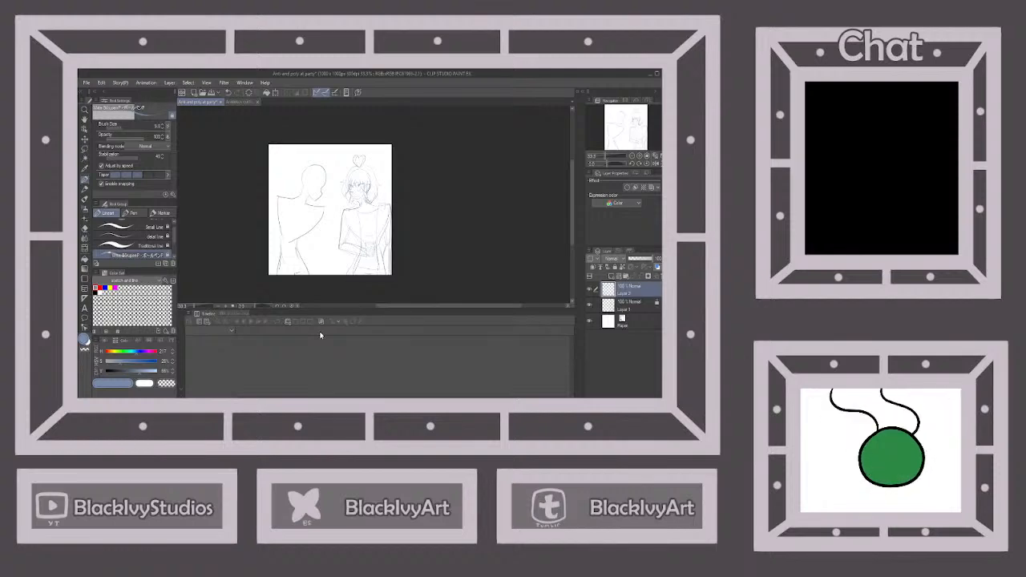
Sketch the second character's arms, one reaching around the first character's shoulders and the other extended forward at waist height with a hand
key(alt+Tab)
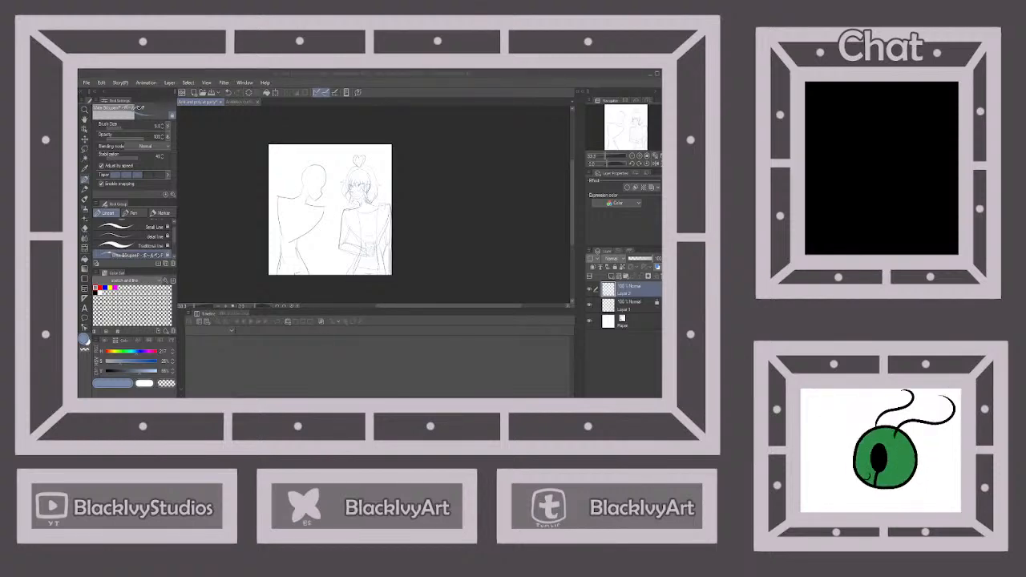
key(alt+Tab)
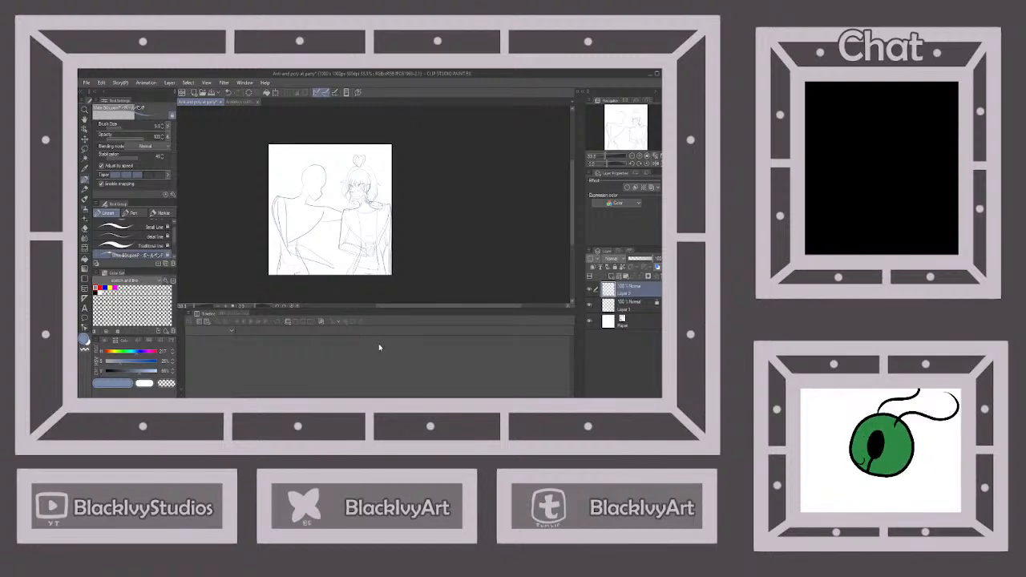
scroll(342, 274, up, 1)
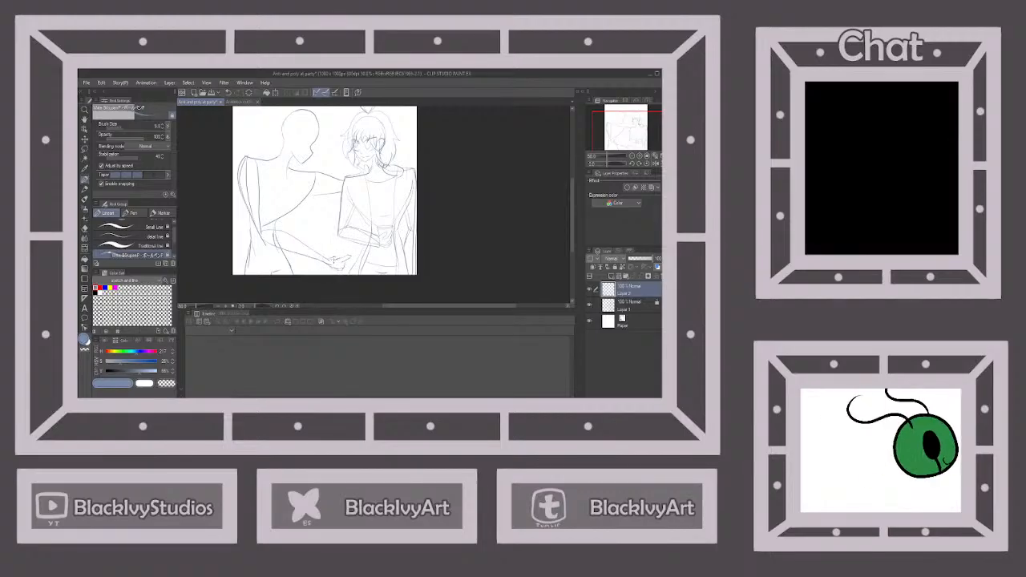
drag(334, 259, 336, 247)
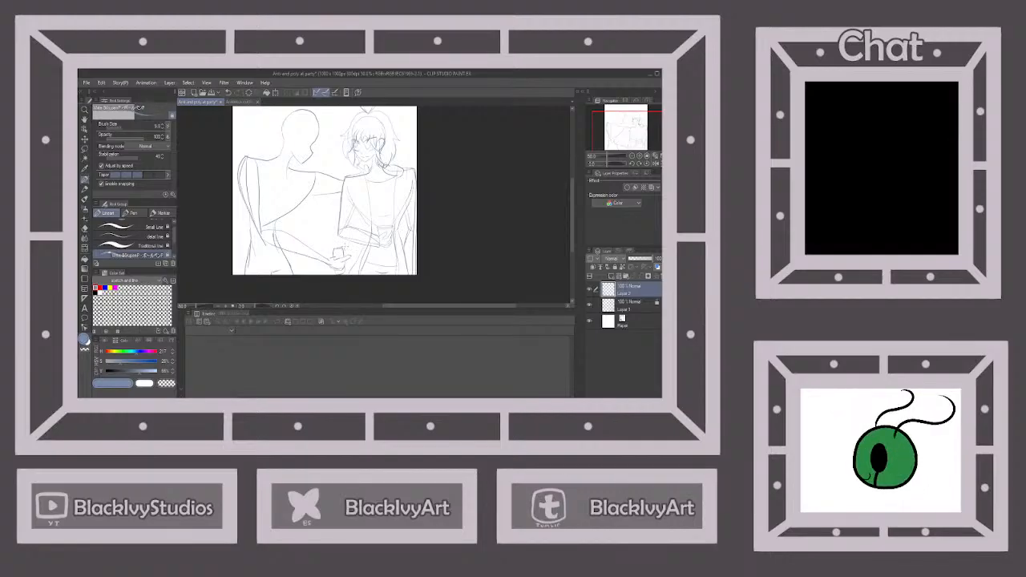
Lasso the second character's forward hand and forearm and move the selection slightly closer to the body
scroll(348, 246, down, 4)
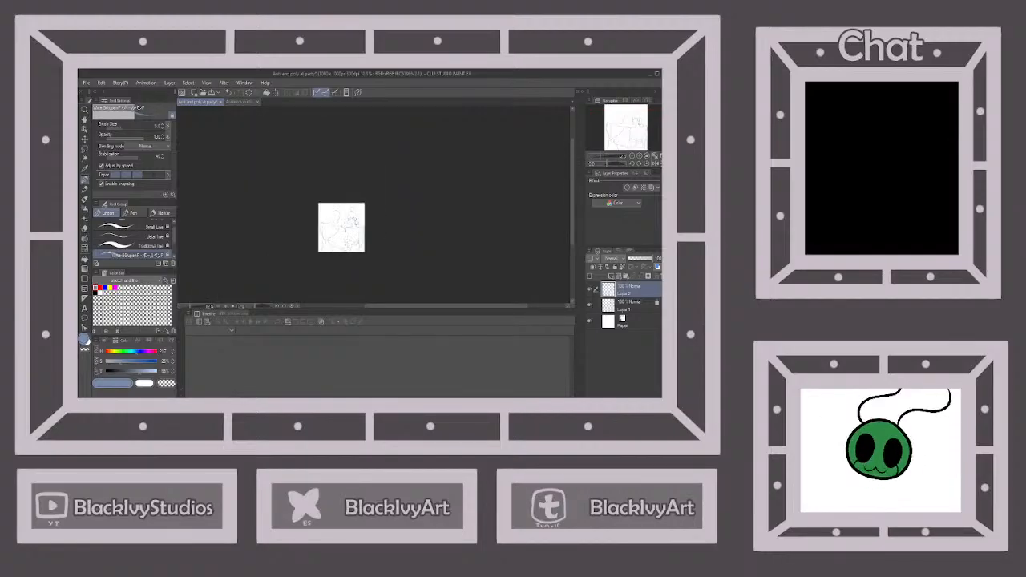
scroll(346, 246, up, 4)
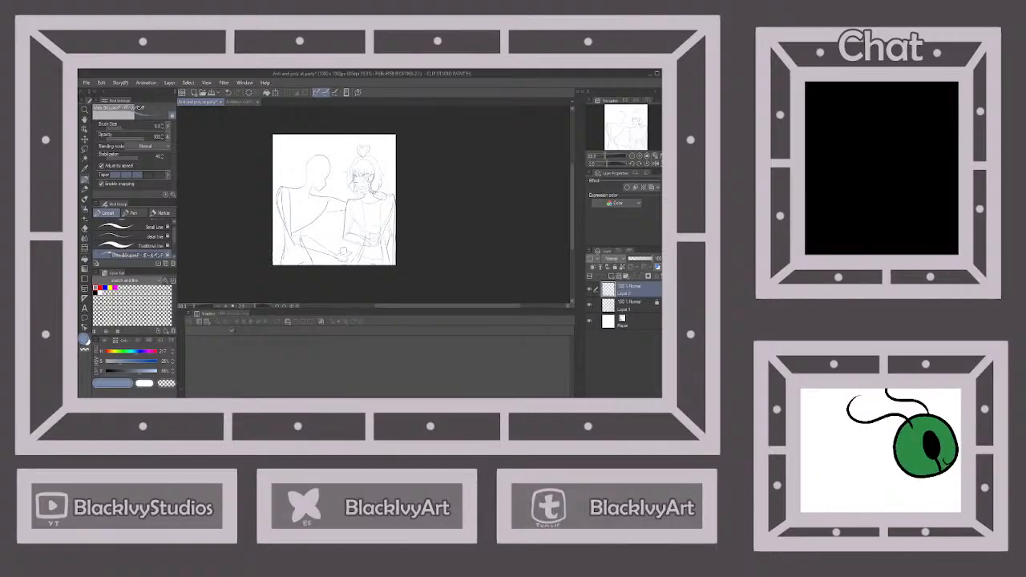
click(85, 150)
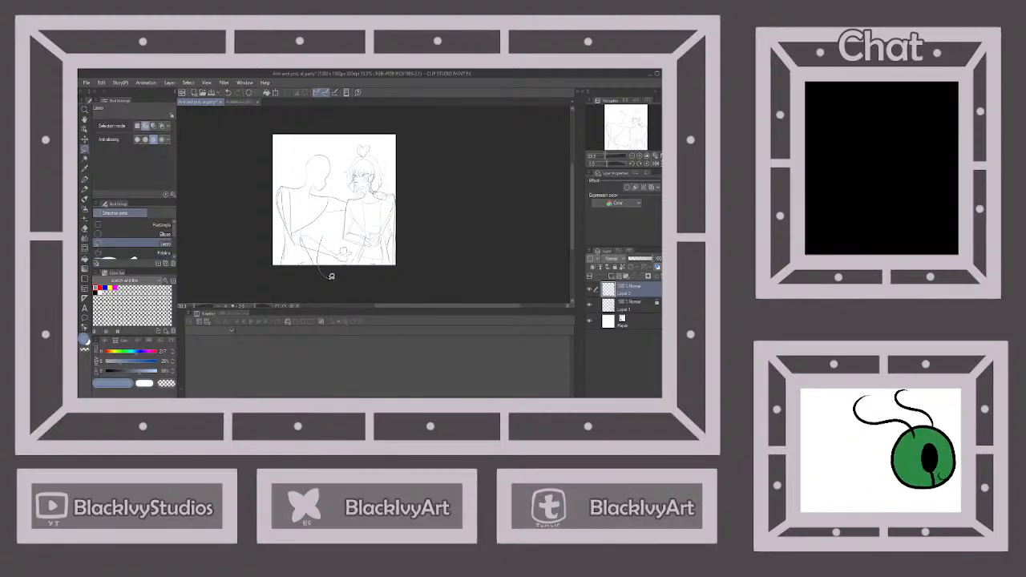
mouse_move(331, 276)
mouse_down()
mouse_move(358, 238)
mouse_move(336, 232)
mouse_move(319, 256)
mouse_up()
click(84, 140)
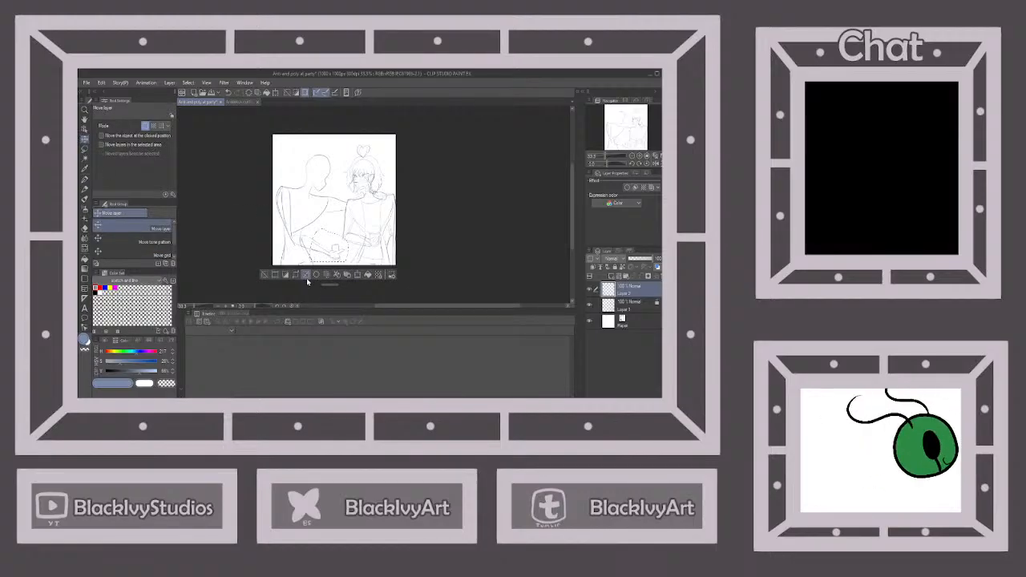
click(264, 276)
click(84, 179)
scroll(316, 243, up, 1)
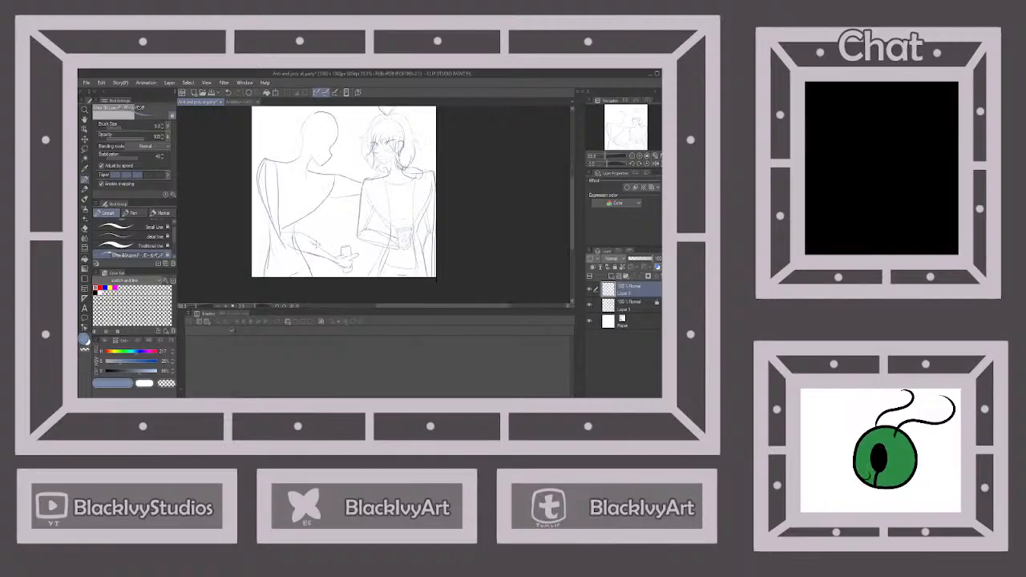
Lasso the second character's extended forearm, hand and cup together, shift them slightly upward, and clear the selection
scroll(316, 244, up, 1)
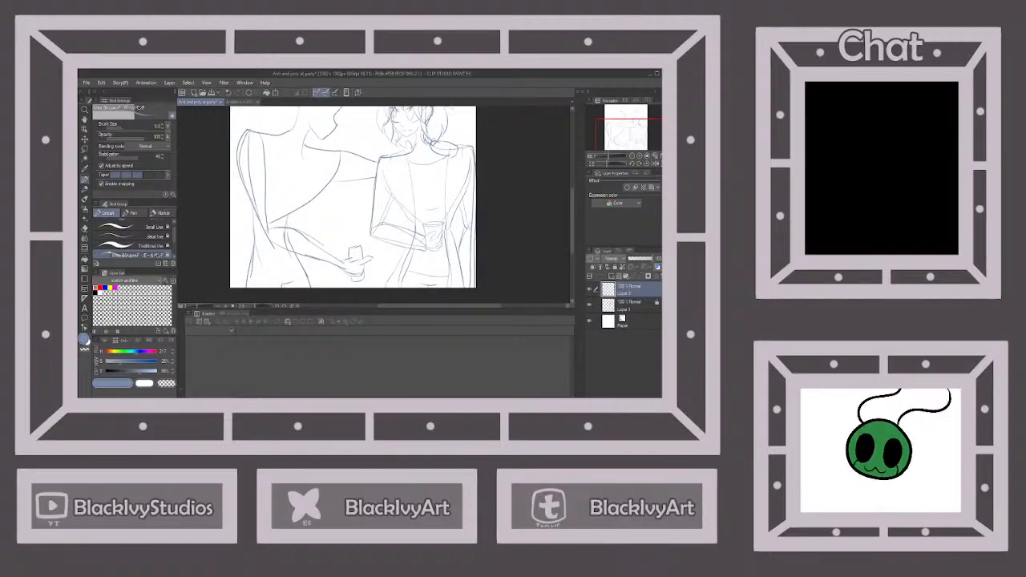
key(e)
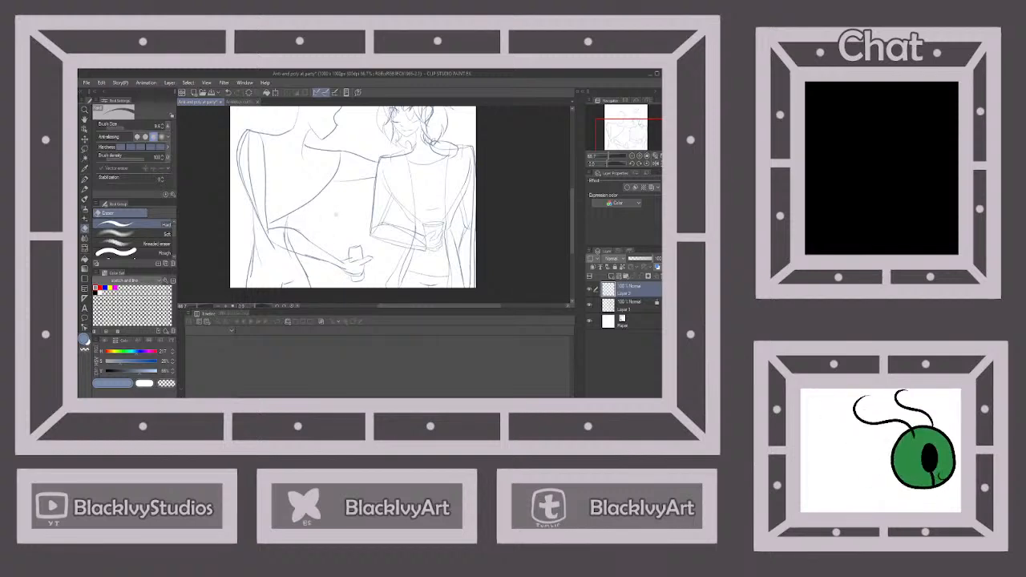
scroll(336, 215, down, 1)
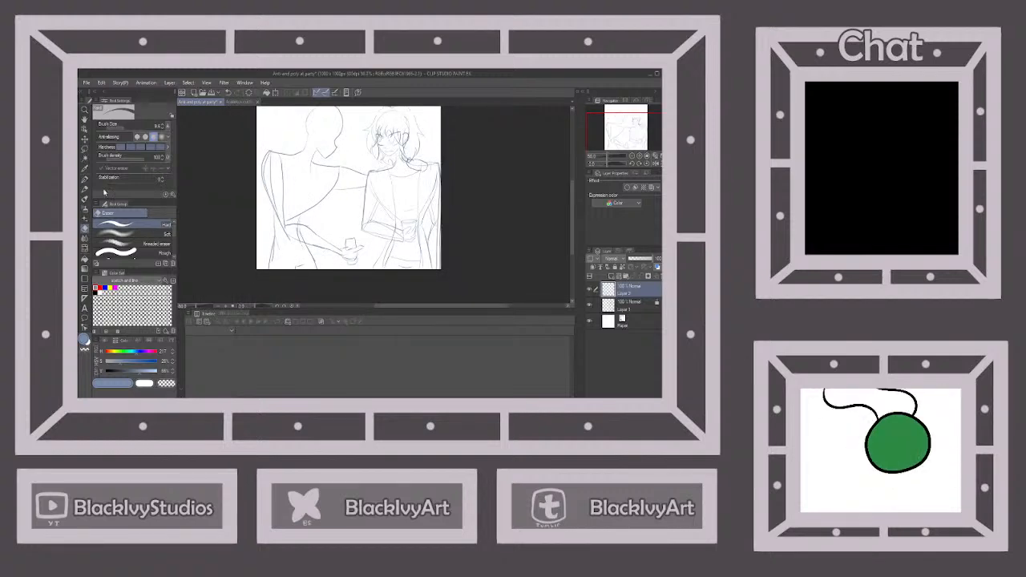
click(85, 150)
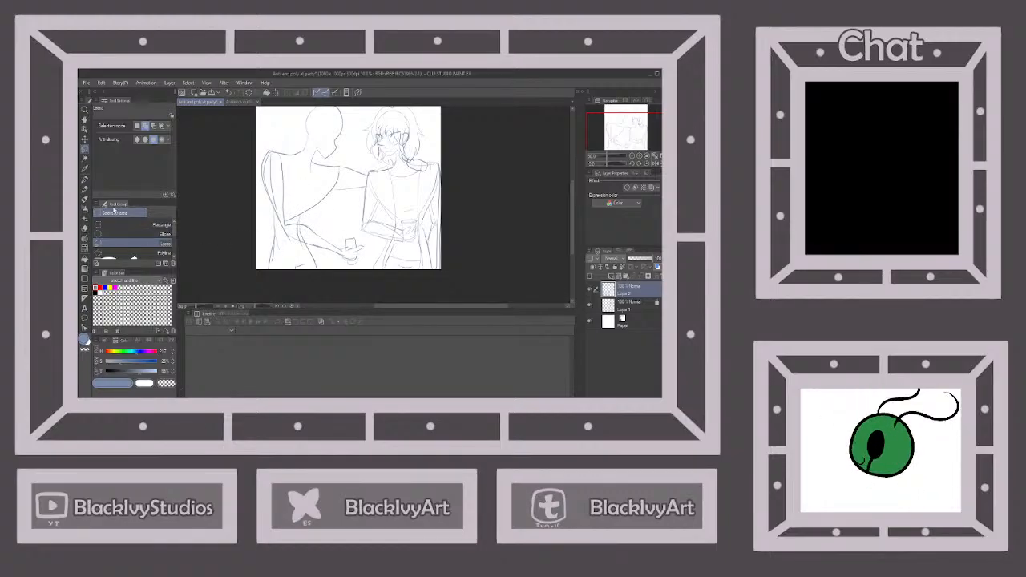
click(85, 178)
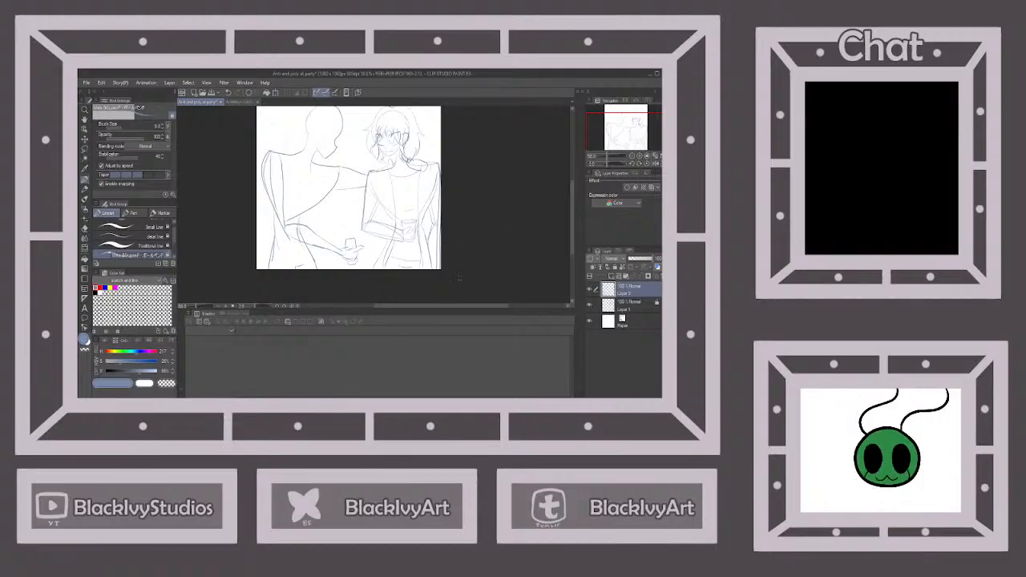
click(85, 149)
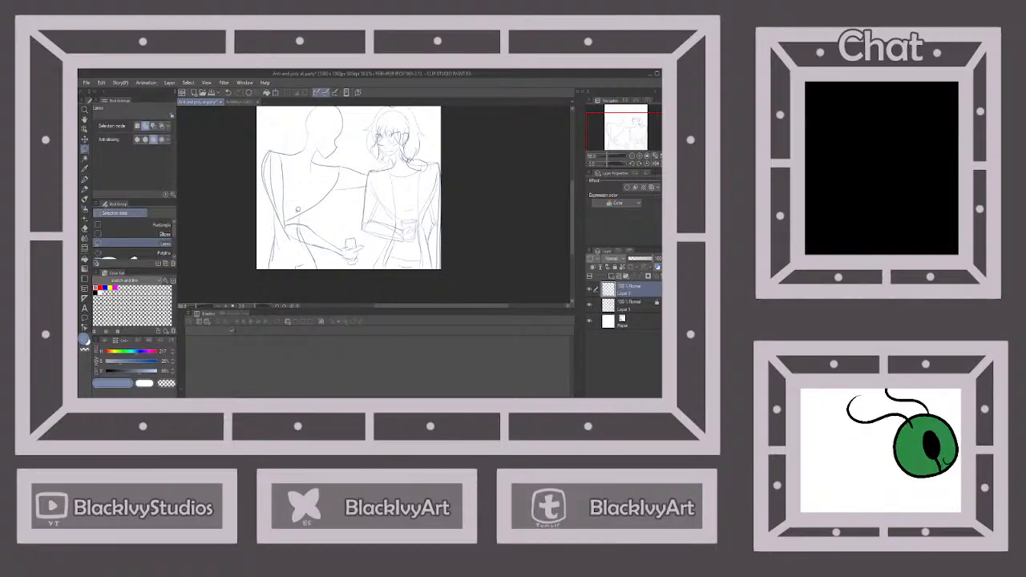
mouse_move(288, 197)
mouse_down()
mouse_move(271, 203)
mouse_move(296, 245)
mouse_move(375, 258)
mouse_move(363, 231)
mouse_move(292, 219)
mouse_move(289, 198)
mouse_move(292, 219)
mouse_up()
click(85, 138)
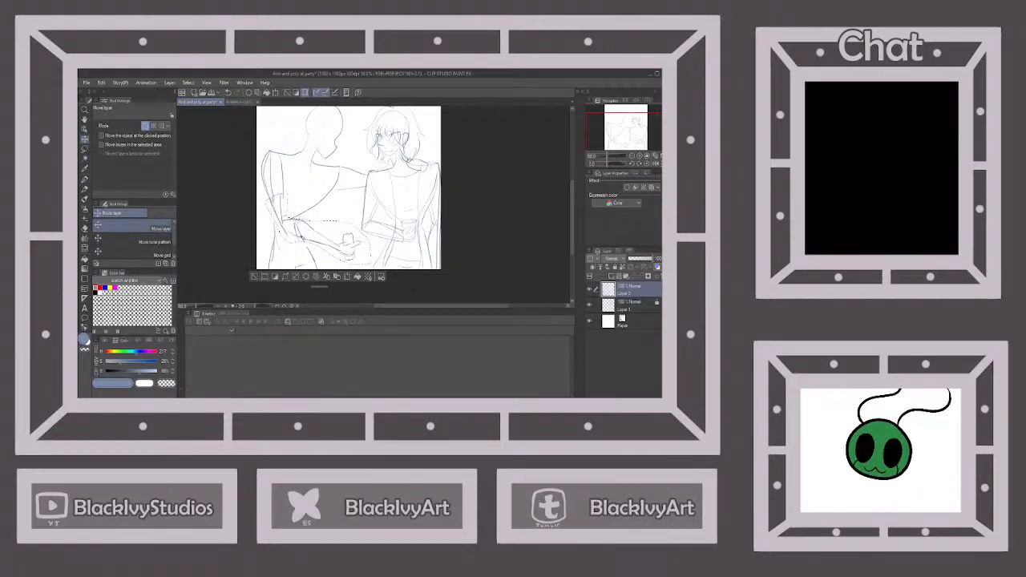
click(255, 275)
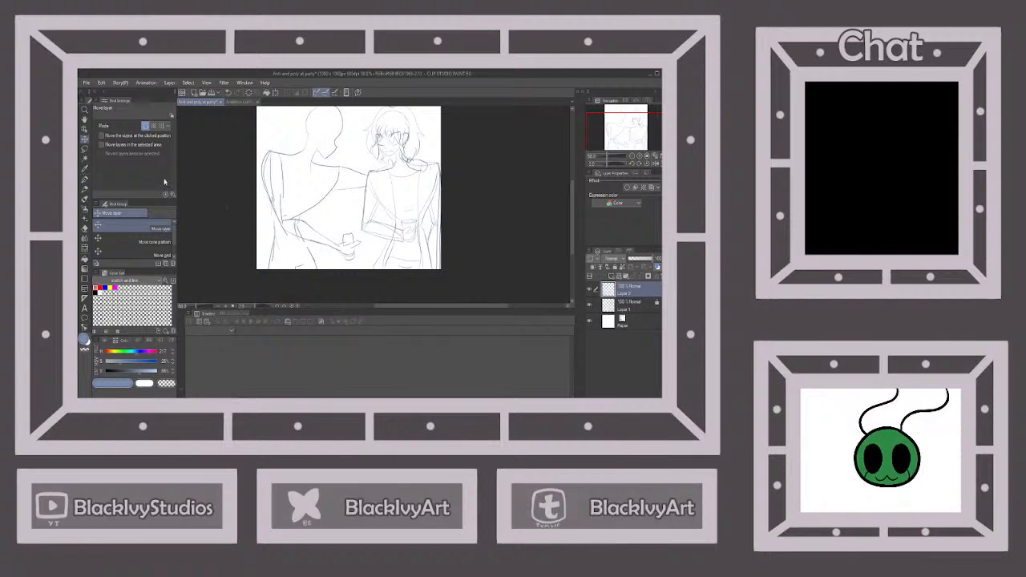
click(85, 179)
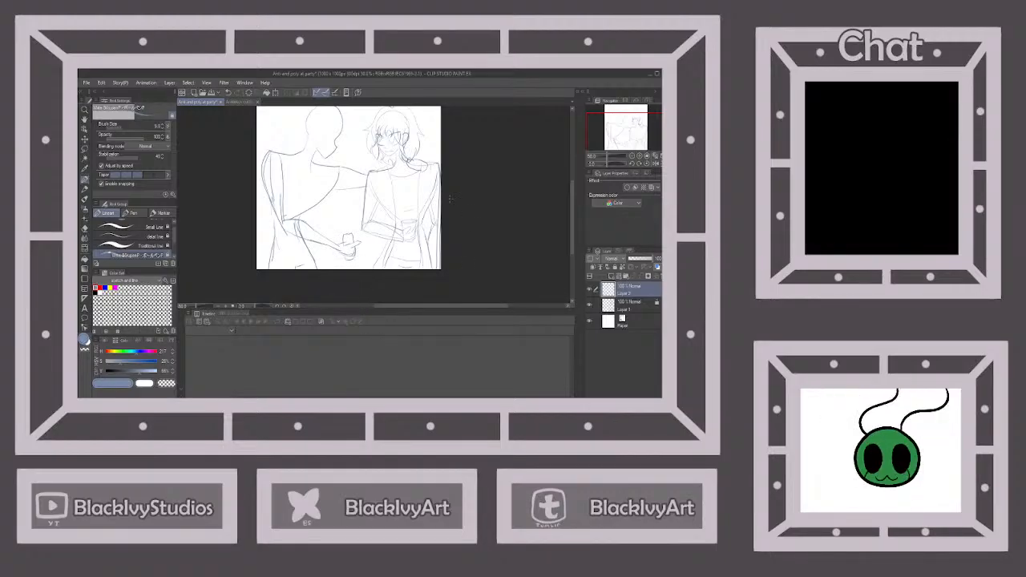
Sketch the second character's face with an open smiling mouth, a large pointed eye and blush marks on the cheeks
scroll(325, 118, up, 2)
scroll(335, 164, down, 3)
scroll(335, 164, up, 4)
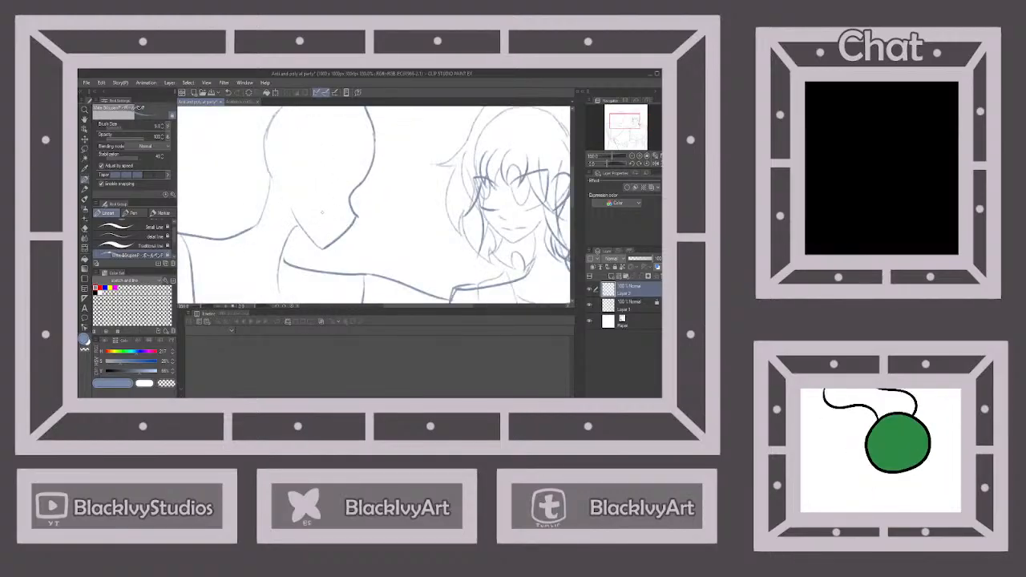
mouse_move(321, 213)
mouse_down()
mouse_move(336, 228)
mouse_move(329, 241)
mouse_move(342, 230)
mouse_up()
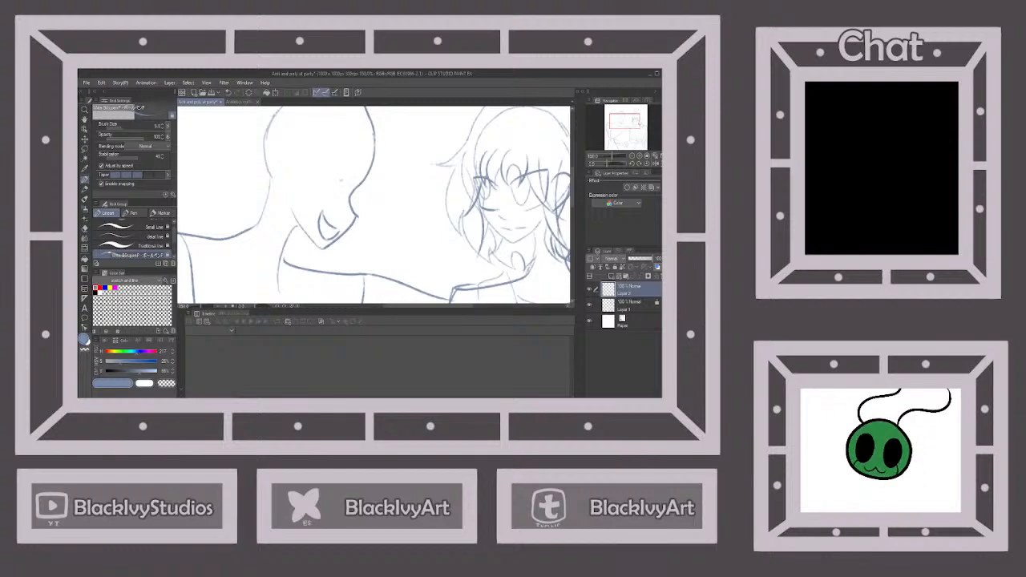
mouse_move(343, 181)
mouse_down()
mouse_move(313, 153)
mouse_move(317, 187)
mouse_move(330, 192)
mouse_move(325, 179)
mouse_move(344, 181)
mouse_move(331, 201)
mouse_move(314, 189)
mouse_move(350, 210)
mouse_up()
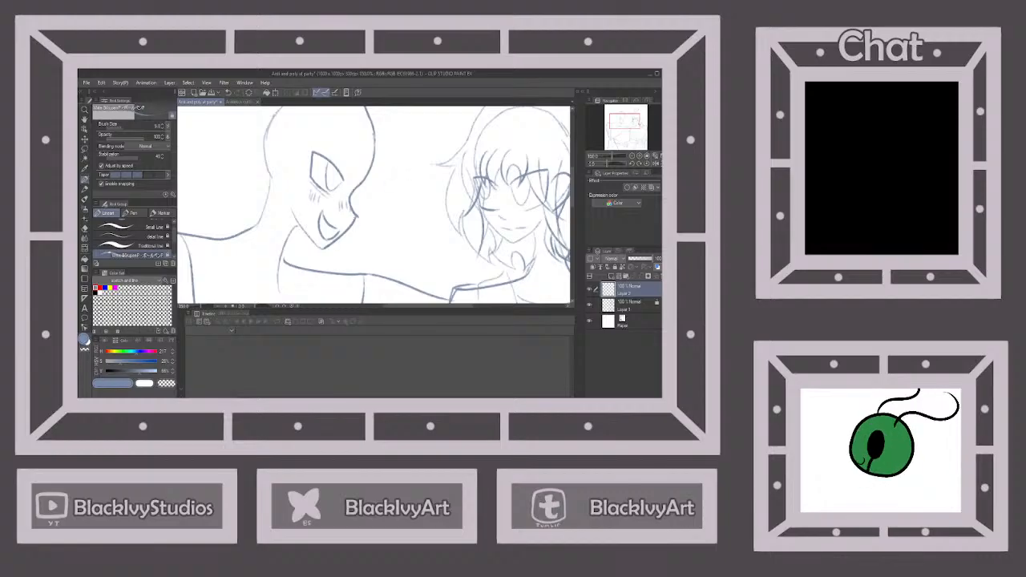
Enlarge the eraser and remove the overlapping construction lines along the second character's outer shoulder and upper arm
scroll(418, 169, down, 3)
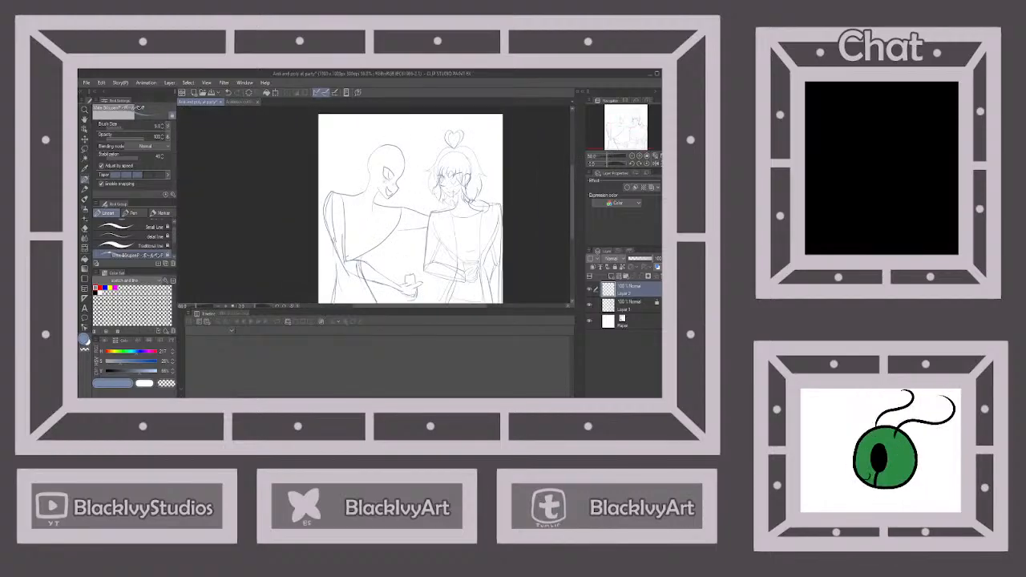
scroll(451, 194, down, 2)
scroll(428, 216, up, 1)
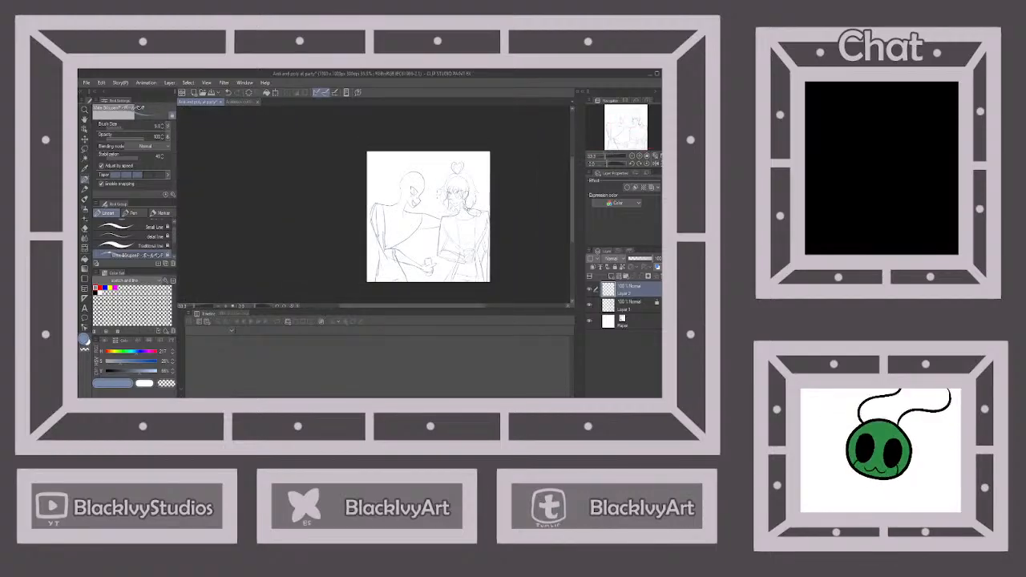
scroll(437, 196, up, 1)
scroll(494, 236, down, 2)
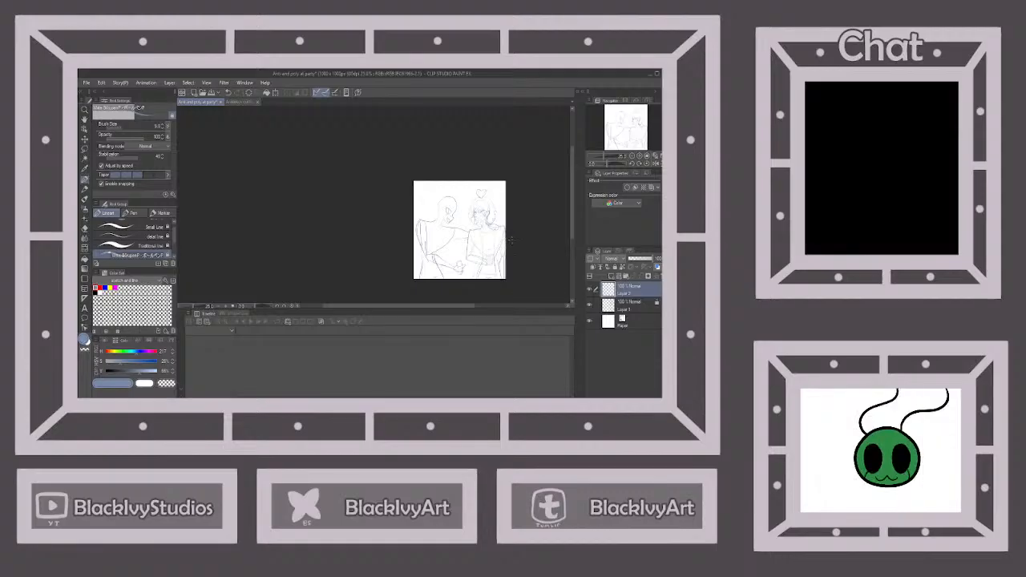
scroll(511, 240, up, 2)
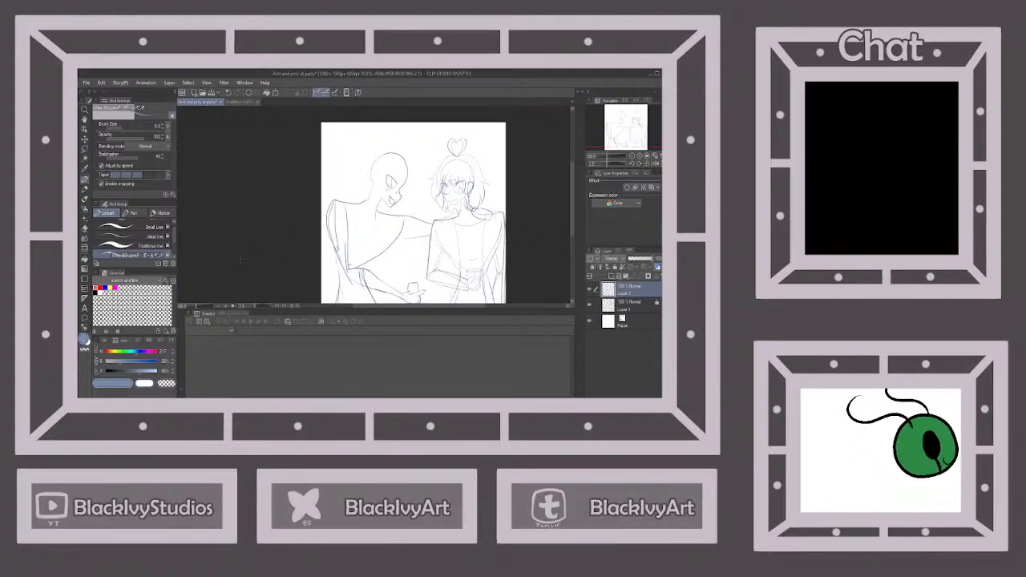
key(e)
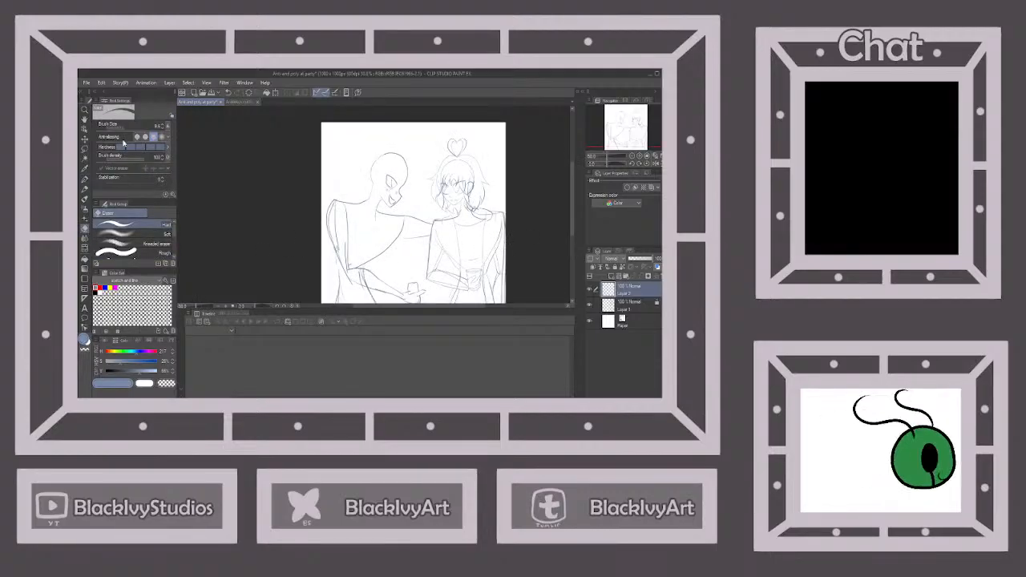
click(126, 128)
drag(338, 203, 346, 269)
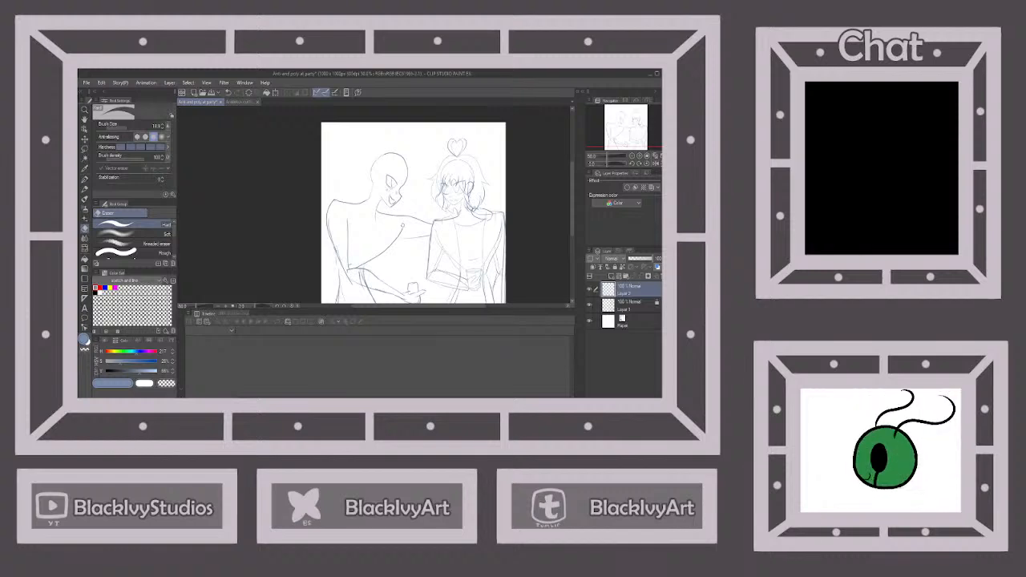
Save the illustration file
scroll(377, 197, down, 5)
scroll(376, 197, up, 8)
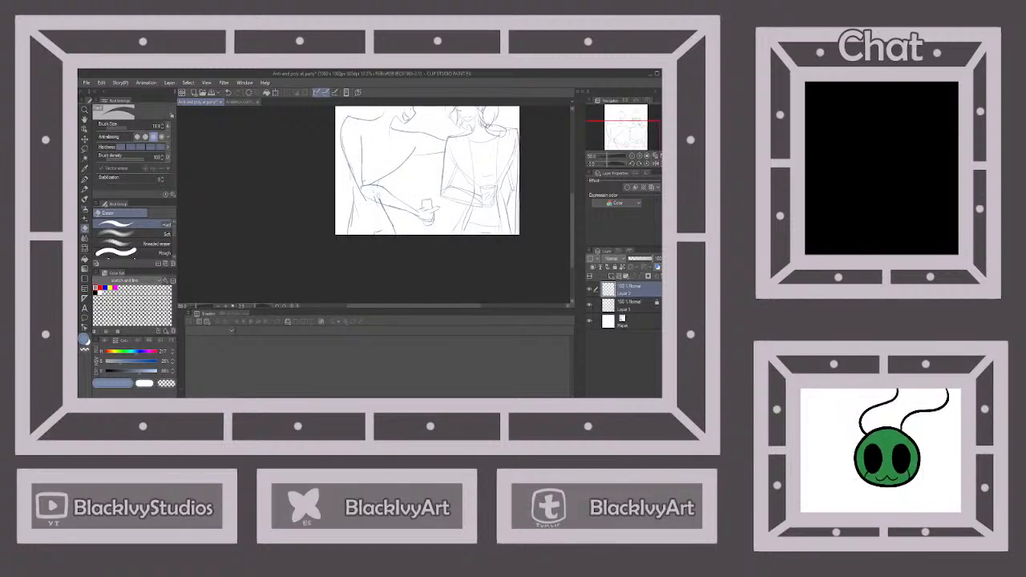
scroll(380, 198, down, 5)
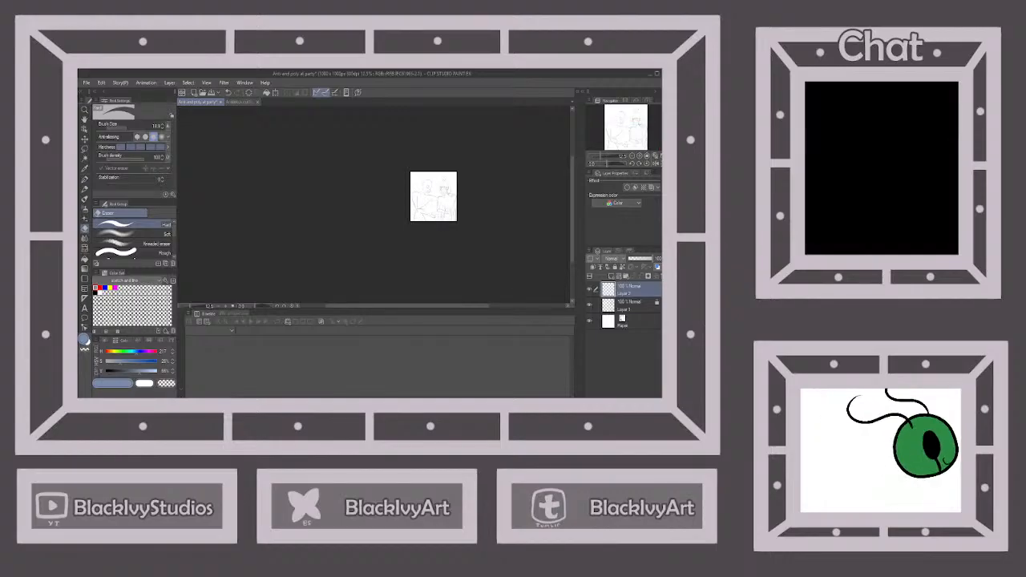
scroll(440, 214, up, 3)
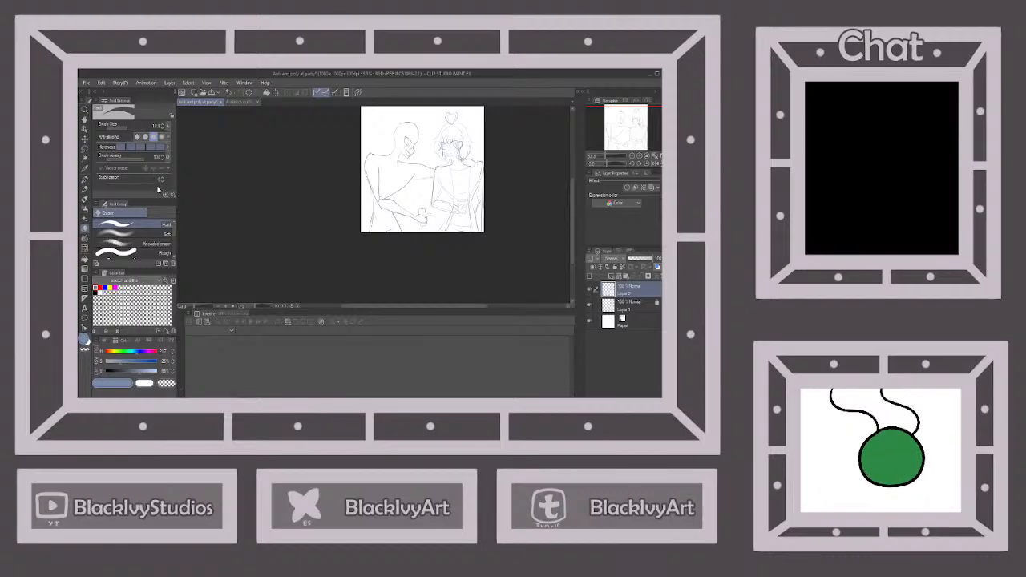
click(85, 180)
click(212, 94)
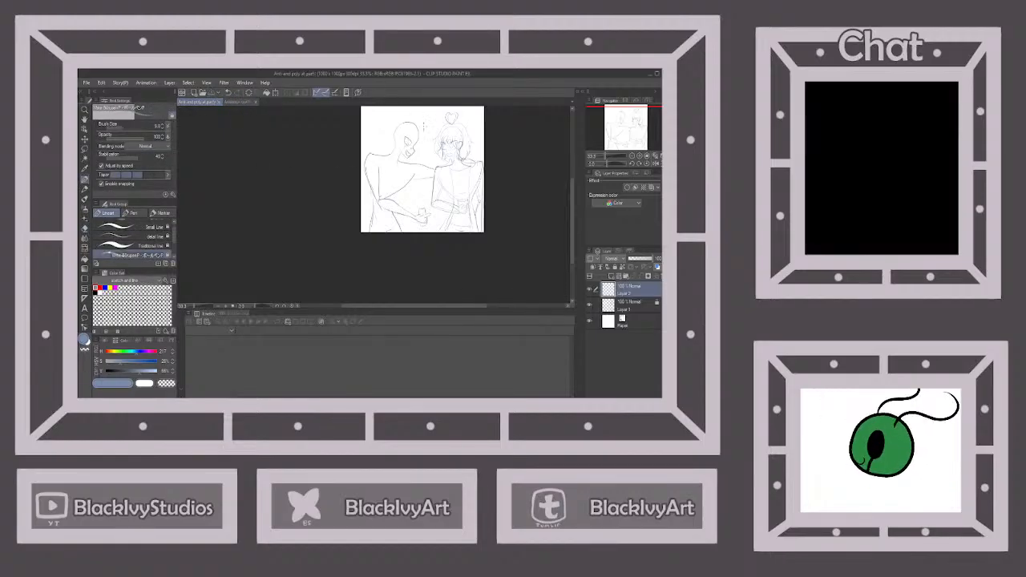
Sketch curved front hair locks falling across the second character's forehead and along the far side of the face
scroll(423, 136, up, 4)
drag(393, 124, 377, 178)
mouse_move(371, 133)
mouse_down()
mouse_move(377, 172)
mouse_move(364, 170)
mouse_up()
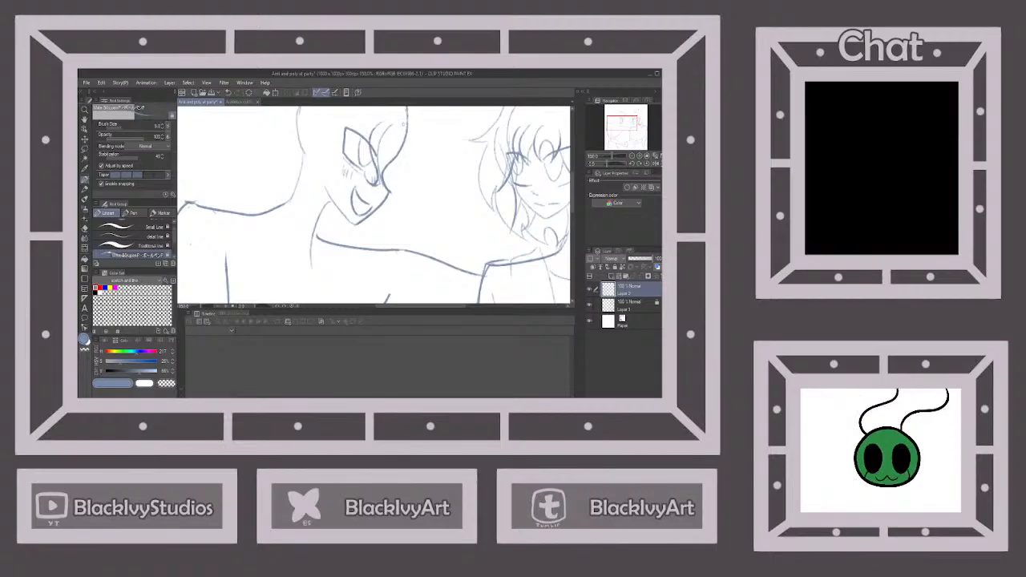
drag(405, 124, 384, 181)
Sketch the second character's ear on the back half of the head, level with the eye
scroll(408, 166, down, 2)
scroll(392, 128, up, 2)
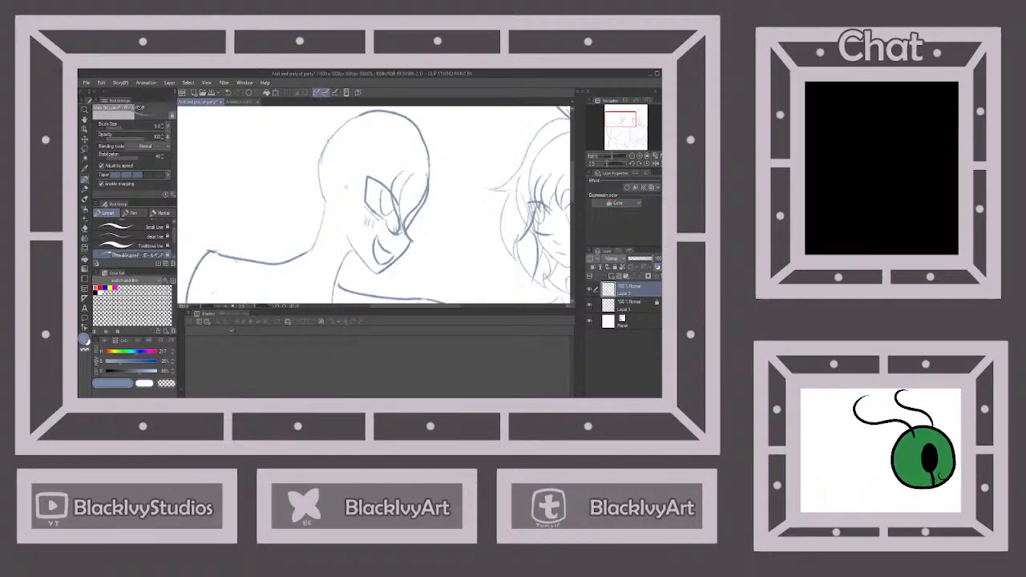
mouse_move(346, 187)
mouse_down()
mouse_move(337, 173)
mouse_move(325, 189)
mouse_move(345, 217)
mouse_up()
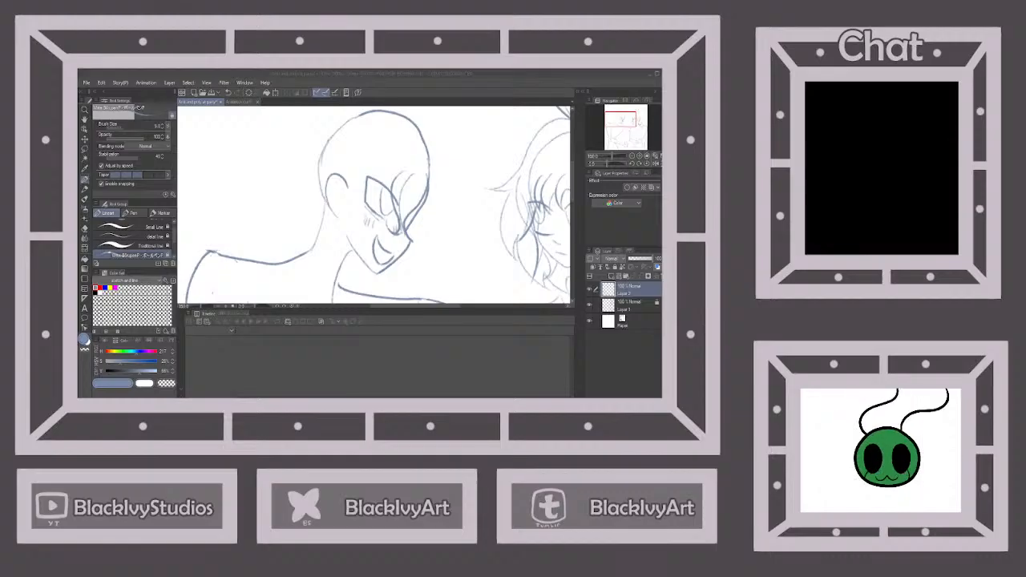
click(429, 72)
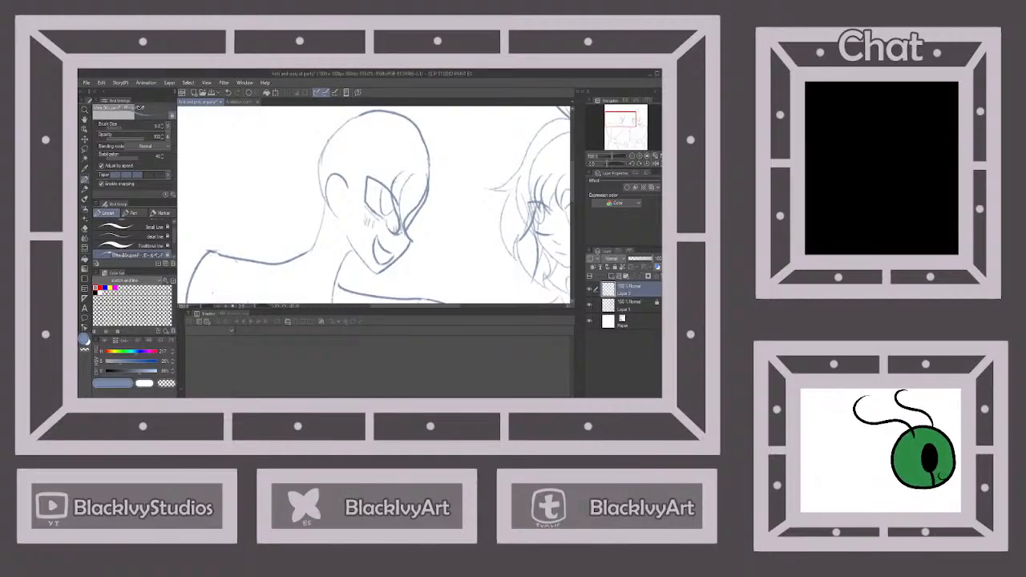
Sketch a fringe lock across the second character's forehead, a long wavy lock over the ear and a curved lock along the face's far side
mouse_move(394, 181)
mouse_down()
mouse_move(387, 192)
mouse_move(353, 178)
mouse_up()
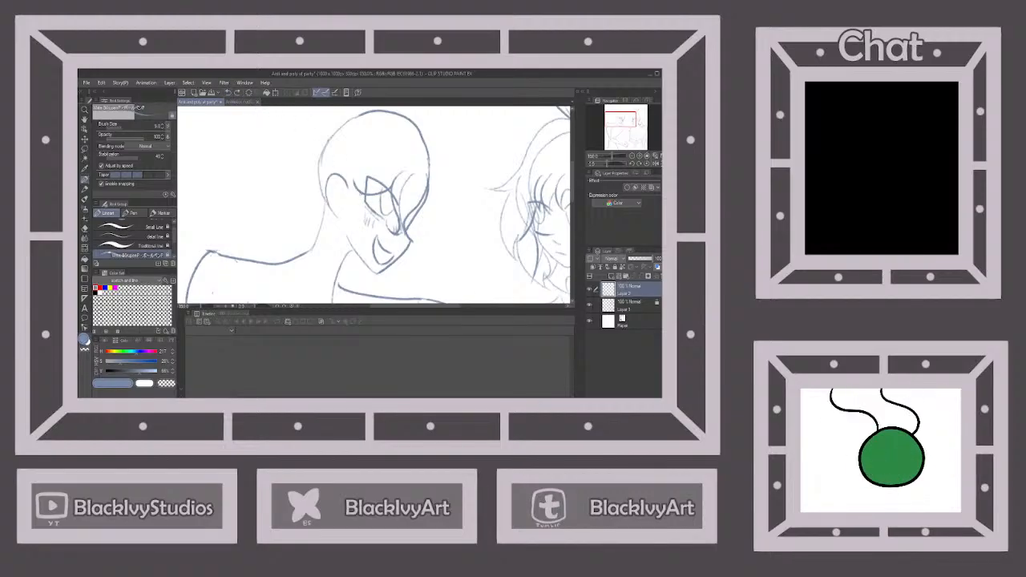
mouse_move(366, 197)
mouse_down()
mouse_move(324, 241)
mouse_move(339, 264)
mouse_move(351, 258)
mouse_move(363, 149)
mouse_up()
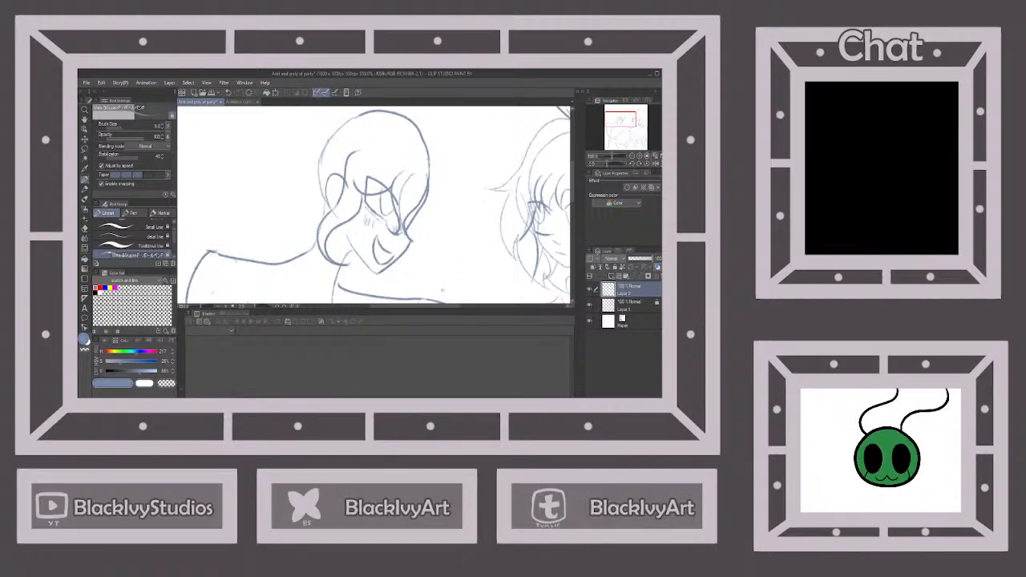
scroll(424, 190, down, 2)
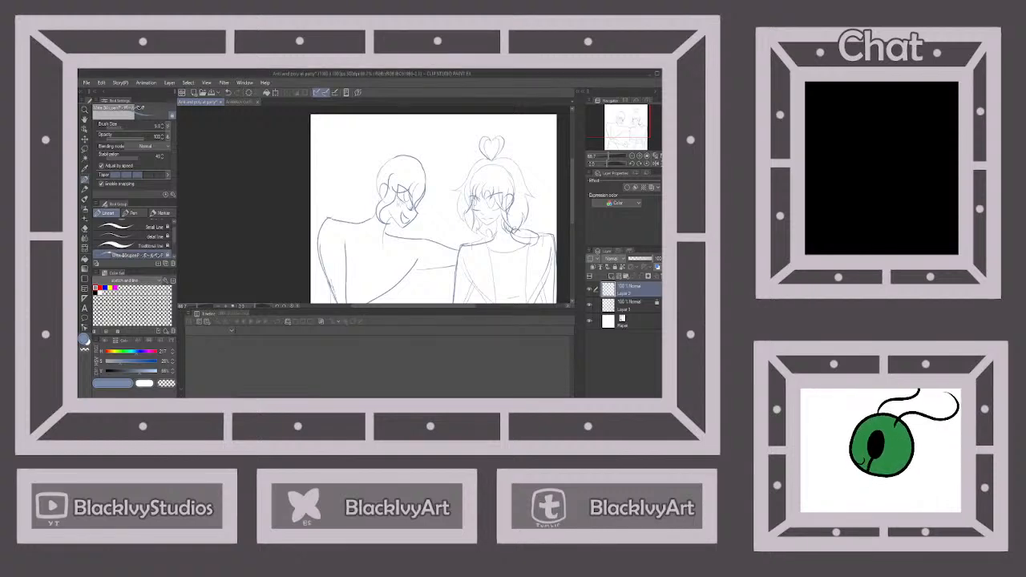
scroll(425, 189, up, 2)
mouse_move(424, 169)
mouse_down()
mouse_move(432, 197)
mouse_move(405, 227)
mouse_up()
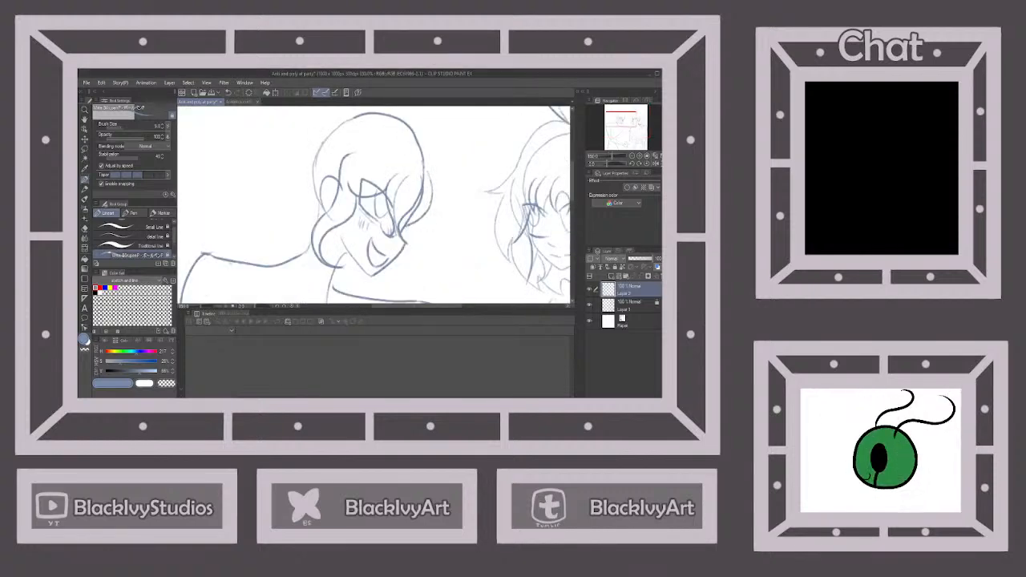
Sketch a curling lock of hair hanging below the second character's jaw, over the neck and onto the upper chest
mouse_move(352, 257)
mouse_down()
mouse_move(350, 302)
mouse_move(340, 301)
mouse_move(362, 289)
mouse_move(356, 266)
mouse_up()
scroll(374, 243, down, 2)
scroll(379, 279, up, 2)
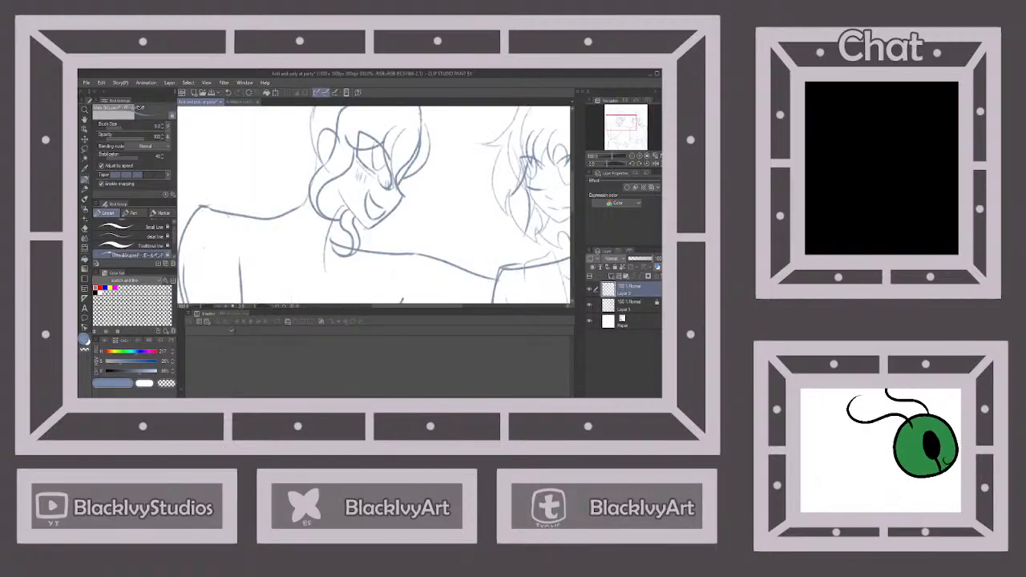
mouse_move(371, 238)
mouse_down()
mouse_move(345, 282)
mouse_move(359, 298)
mouse_move(340, 257)
mouse_move(351, 244)
mouse_up()
scroll(374, 204, down, 2)
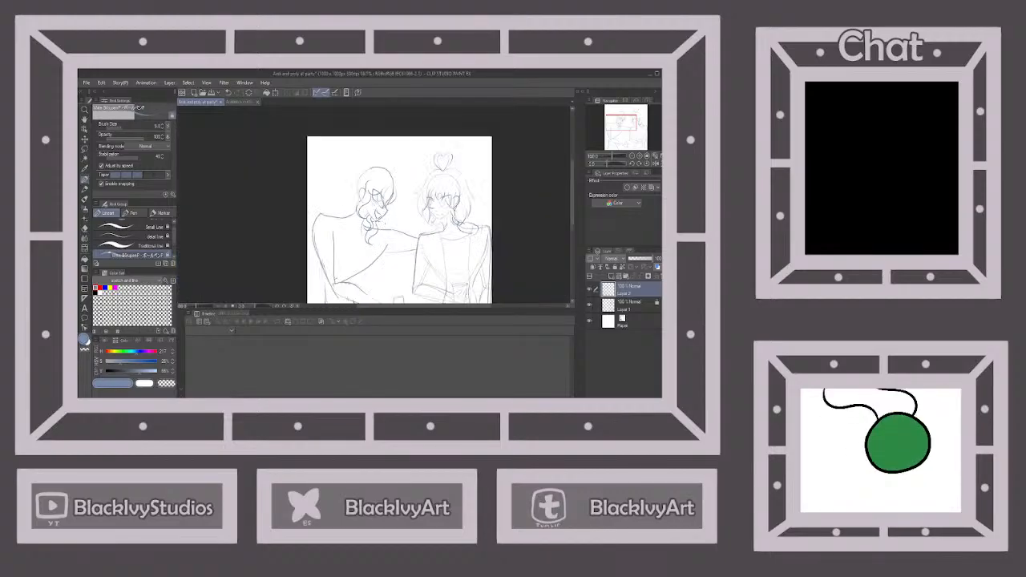
scroll(374, 204, up, 2)
scroll(372, 225, down, 3)
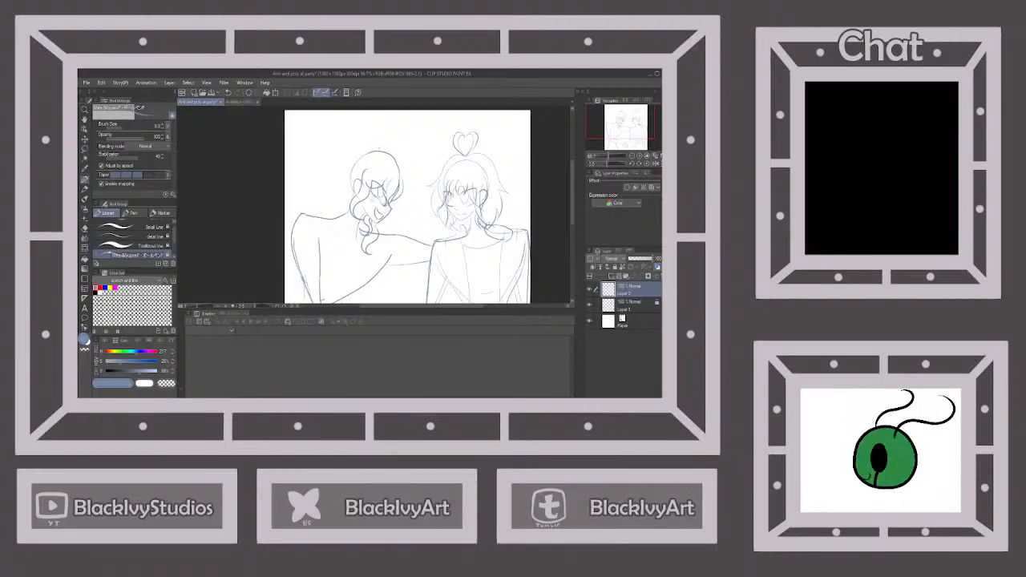
Sketch the wavy outer hair outline around the second character's head, from the crown down to the shoulders on both sides
mouse_move(380, 149)
mouse_down()
mouse_move(366, 142)
mouse_move(330, 177)
mouse_move(328, 166)
mouse_up()
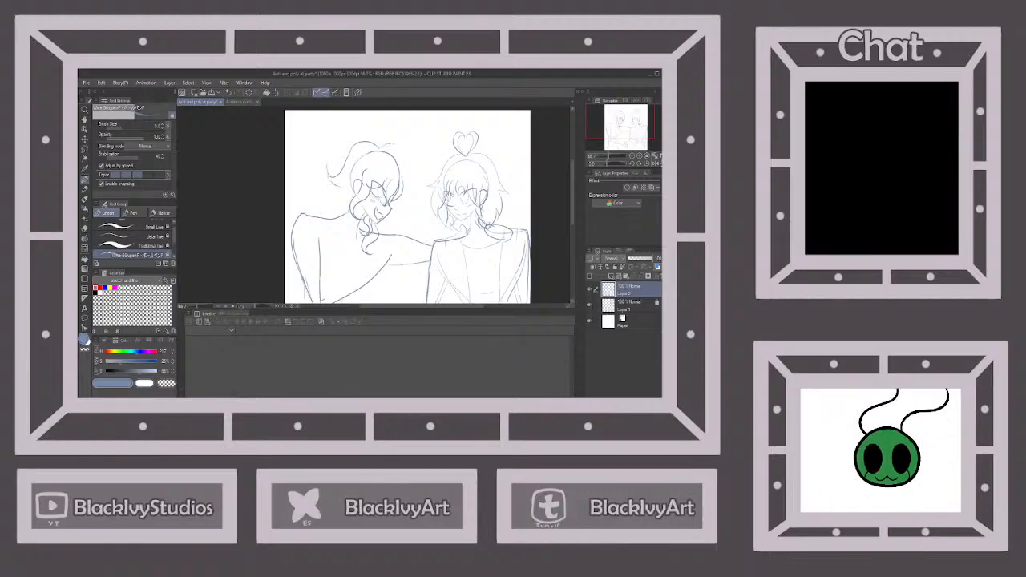
drag(405, 166, 415, 187)
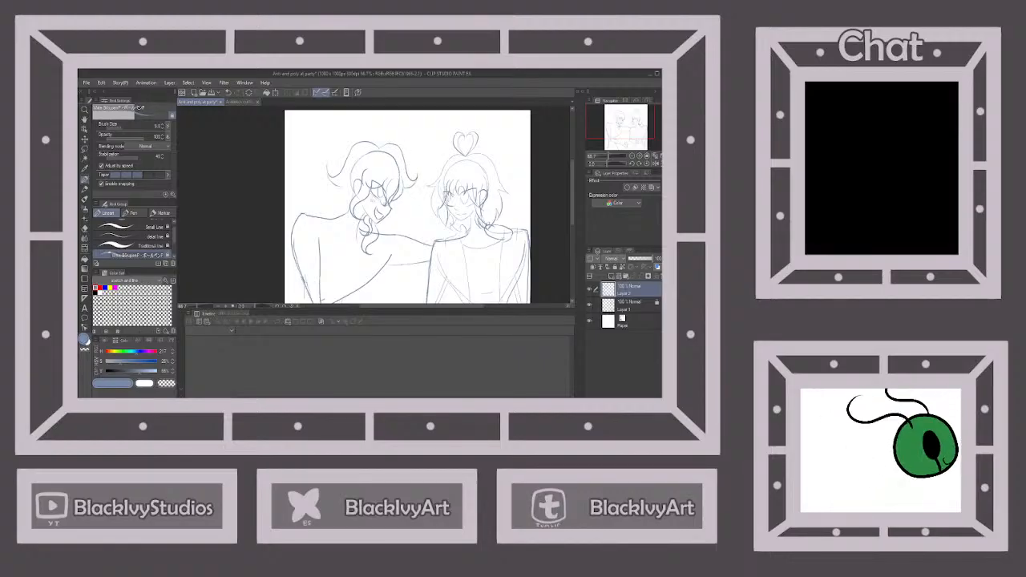
mouse_move(330, 190)
mouse_down()
mouse_move(337, 210)
mouse_move(326, 218)
mouse_up()
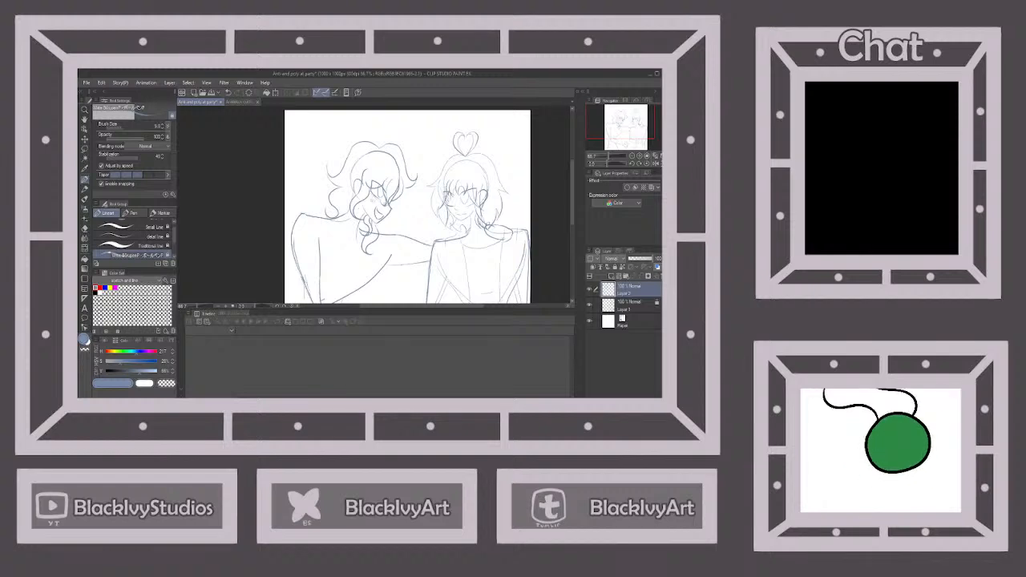
drag(409, 203, 392, 224)
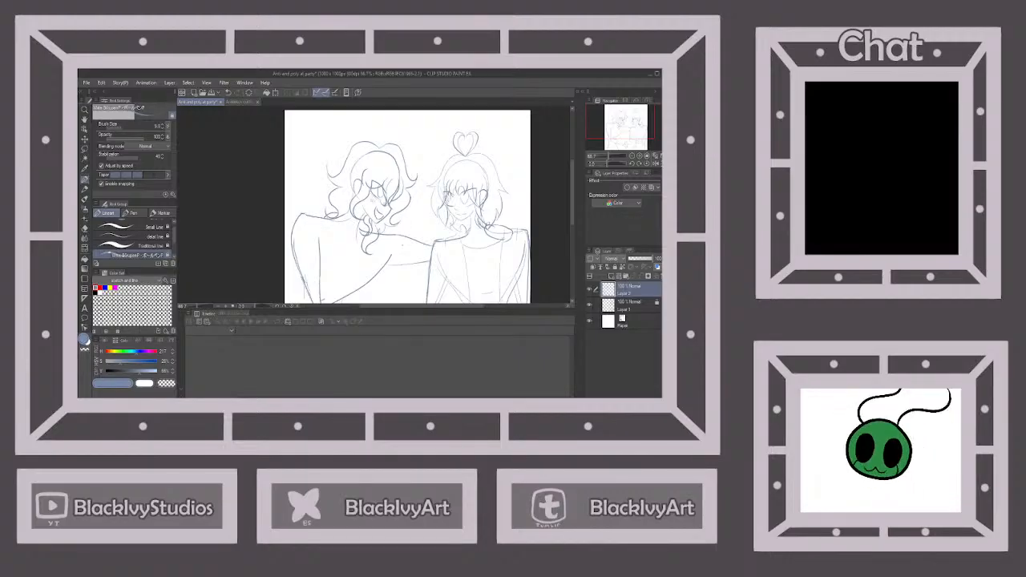
scroll(400, 241, down, 3)
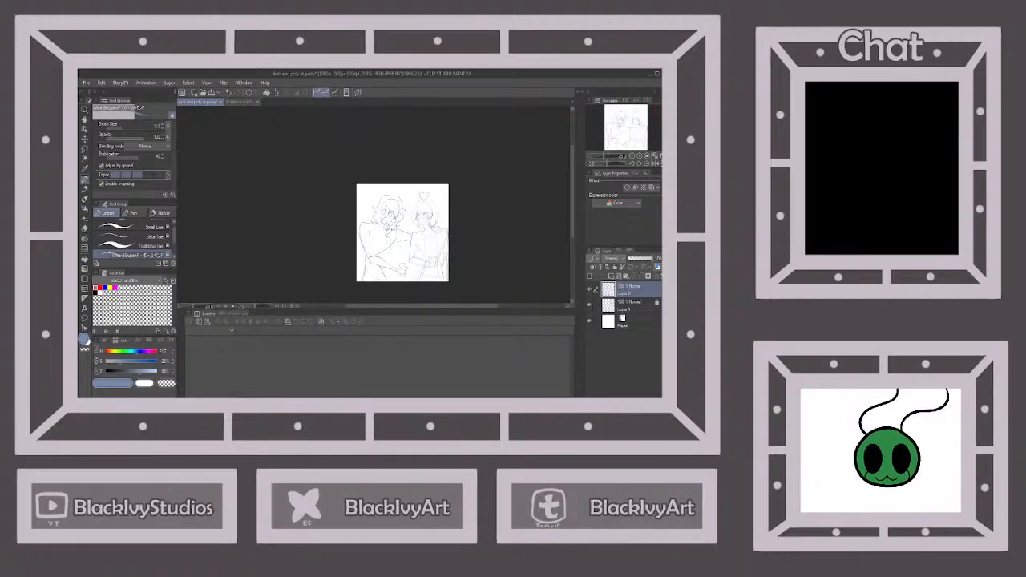
Sketch a pointed oval opening on the second character's chest and the top's edge line near the shoulder of the outstretched arm
scroll(390, 250, up, 2)
scroll(377, 208, up, 3)
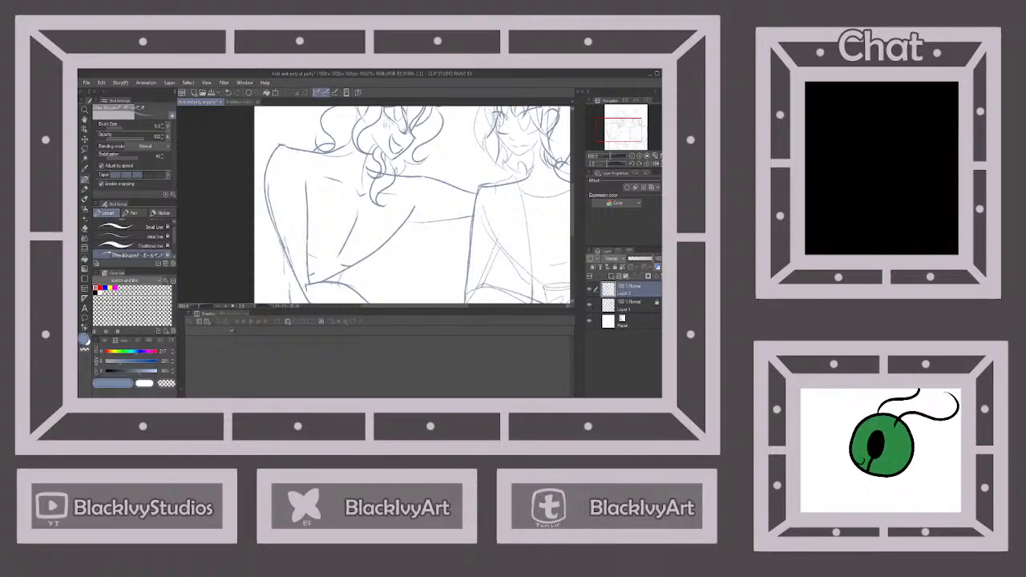
scroll(372, 238, down, 2)
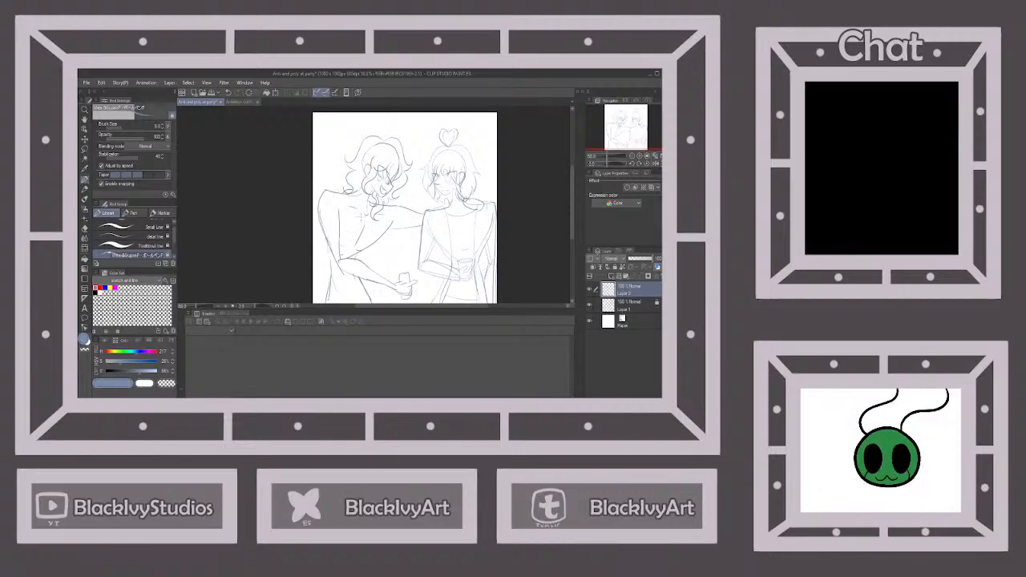
drag(366, 220, 368, 242)
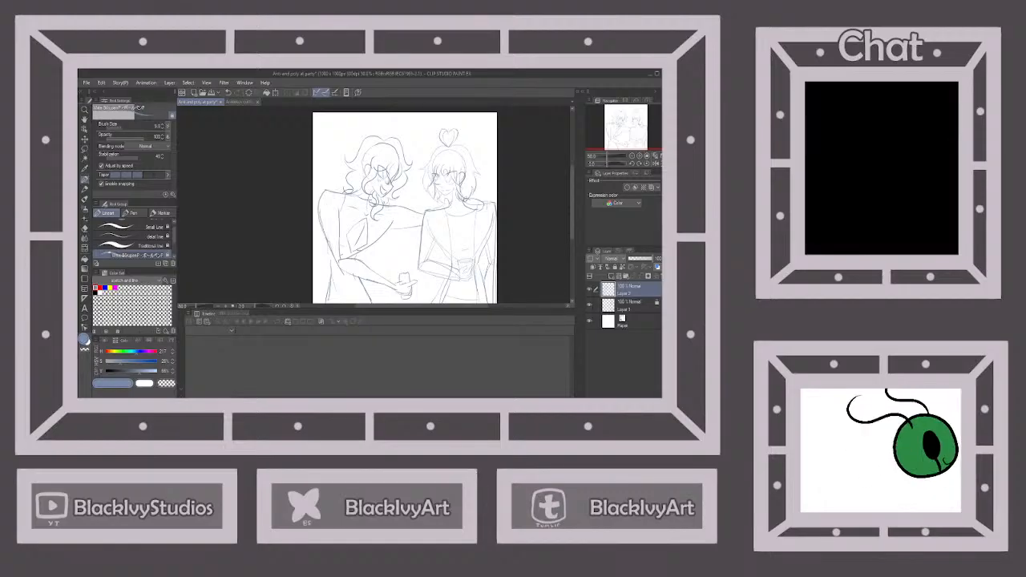
drag(393, 206, 389, 224)
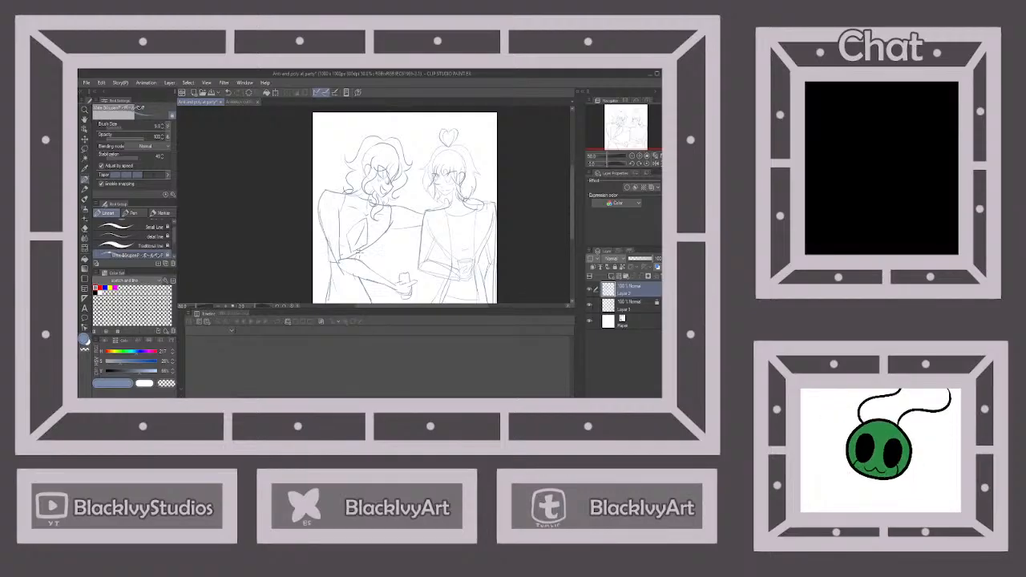
Sketch a curved waistband line across the second character's waist, below the bent forearm
scroll(371, 227, down, 2)
scroll(365, 263, up, 2)
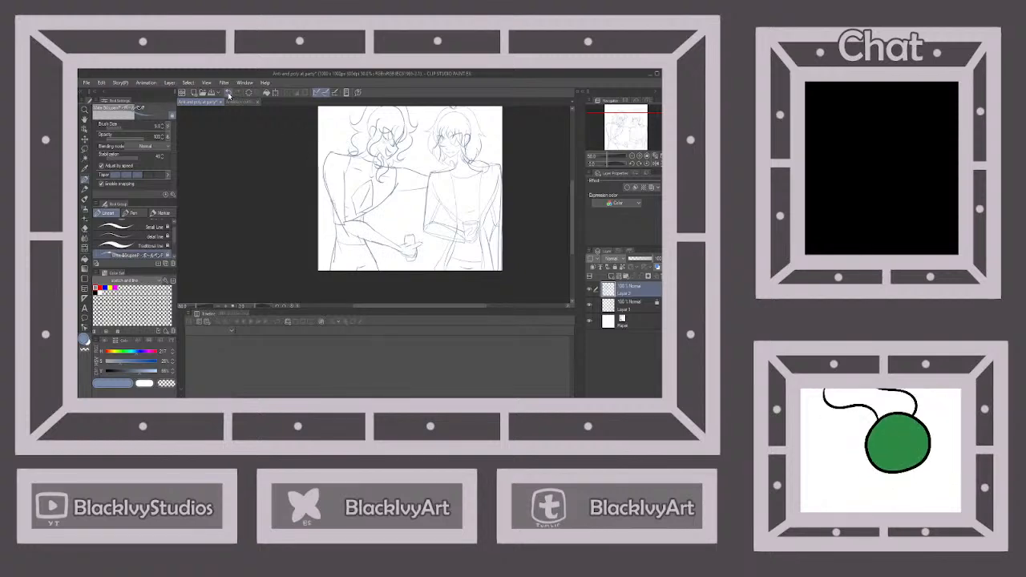
drag(335, 248, 372, 244)
scroll(409, 153, down, 3)
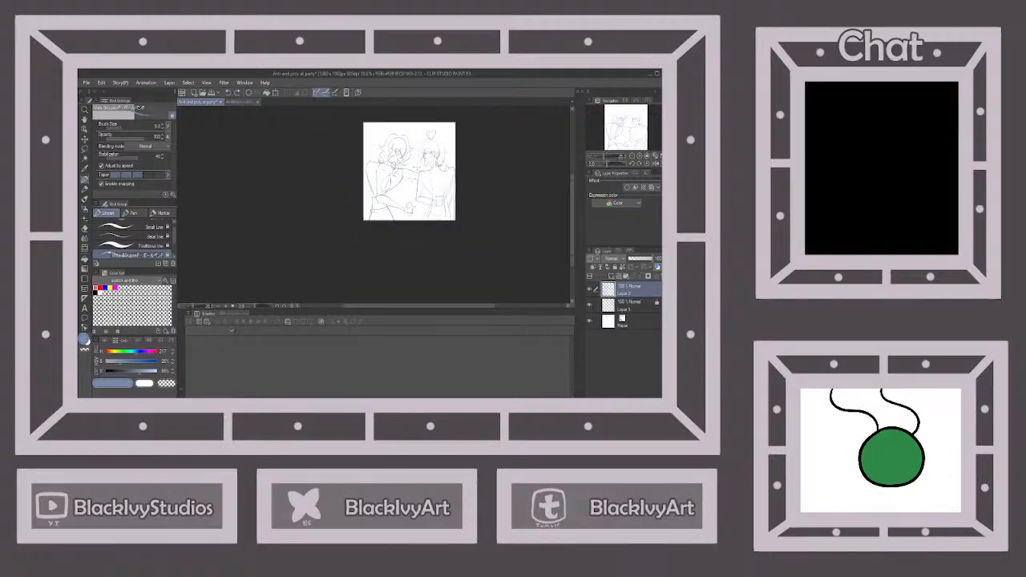
scroll(405, 144, up, 2)
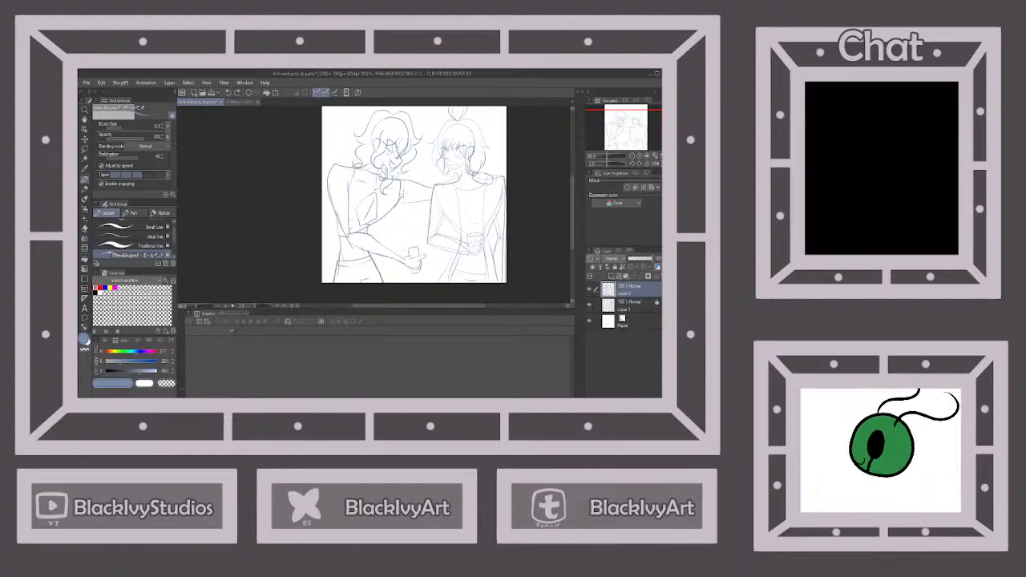
Sketch a neck ornament with small rounded shapes at the base of the second character's neck
scroll(387, 132, up, 2)
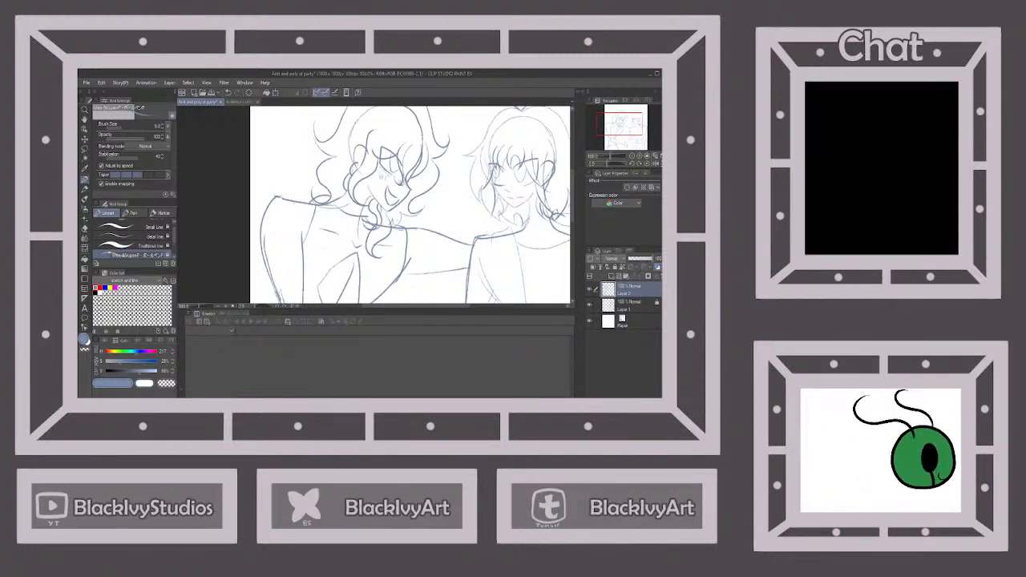
drag(353, 224, 338, 204)
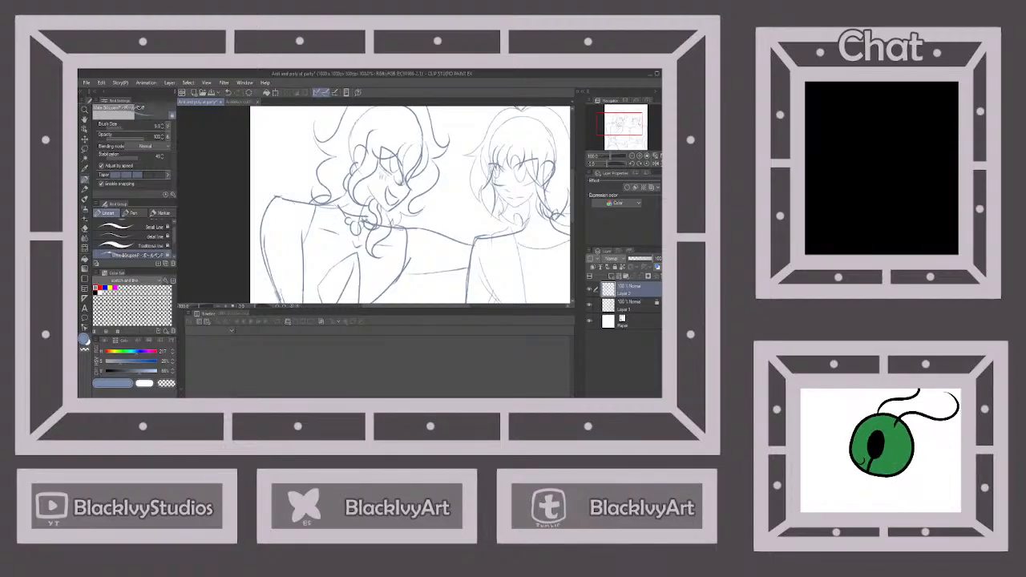
scroll(367, 202, down, 3)
scroll(384, 266, up, 3)
Undo the first wrist stroke and sketch a small bracelet with a round bead on the second character's cup-holding wrist
drag(378, 256, 375, 266)
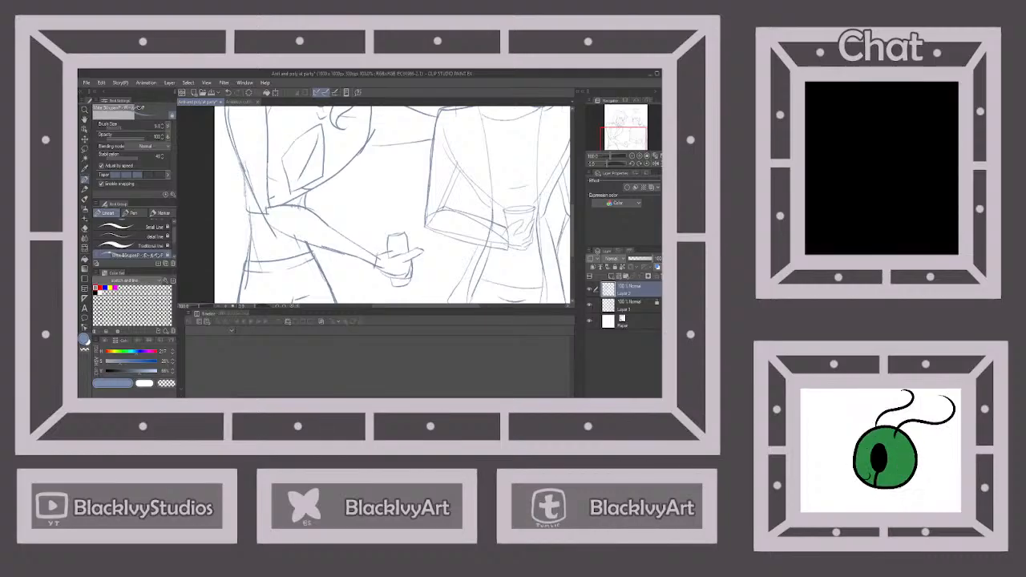
scroll(377, 250, up, 1)
click(229, 93)
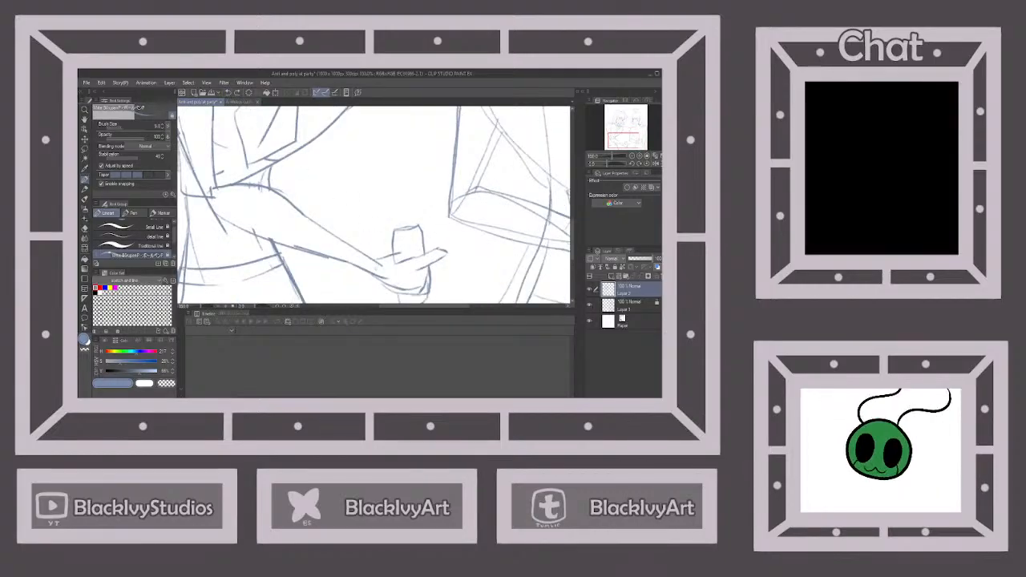
drag(380, 267, 376, 275)
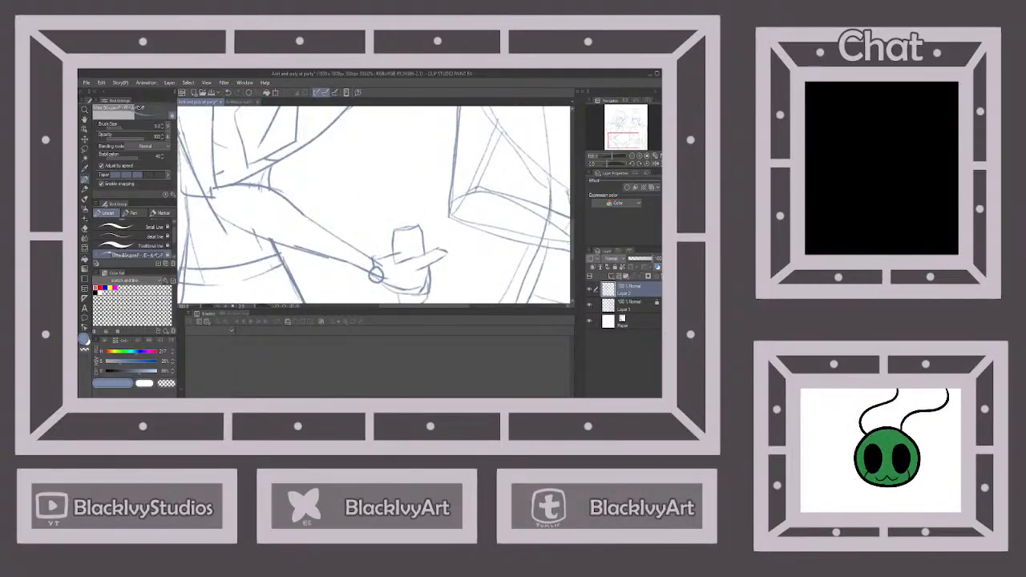
scroll(378, 270, down, 4)
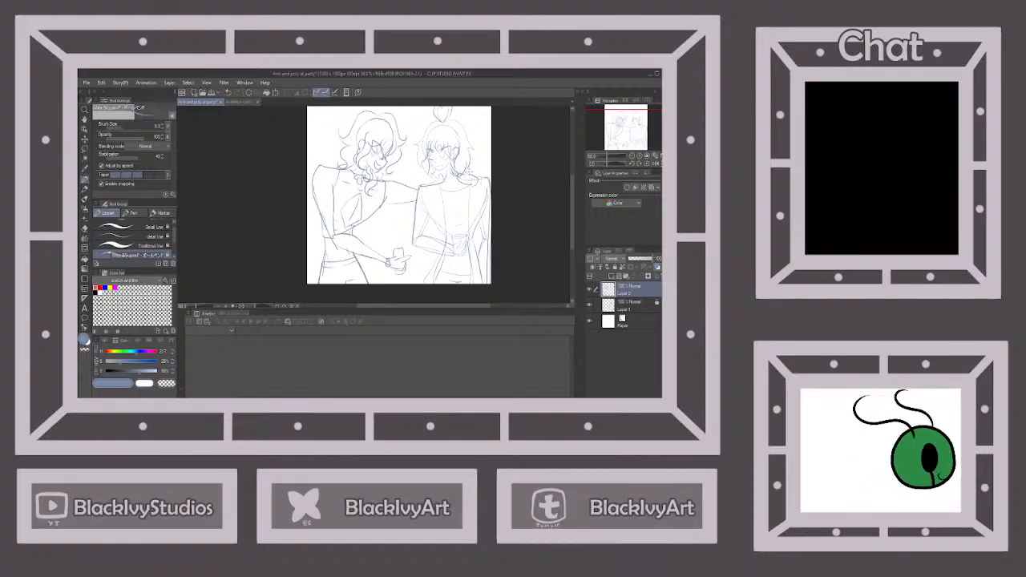
scroll(469, 165, down, 2)
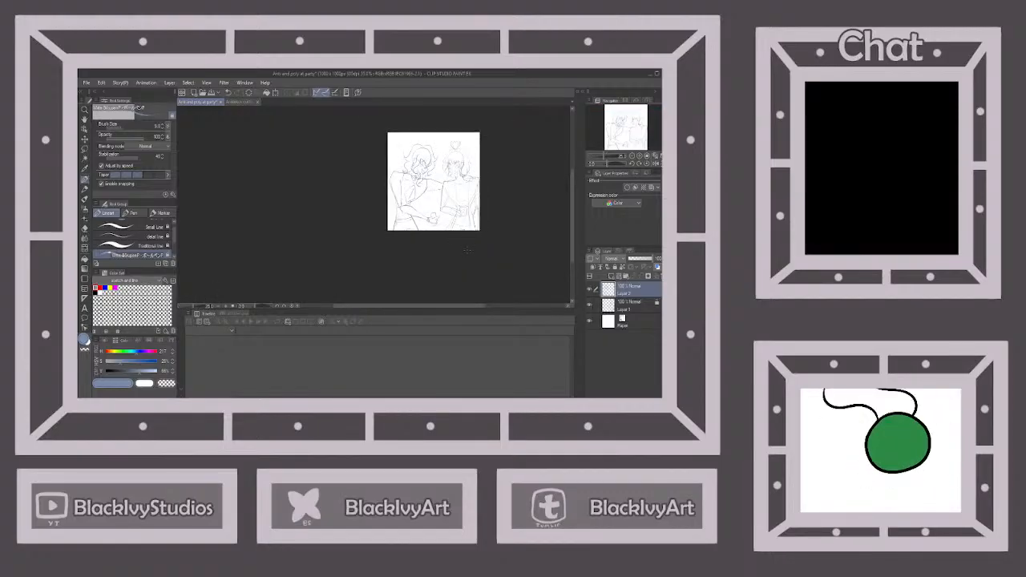